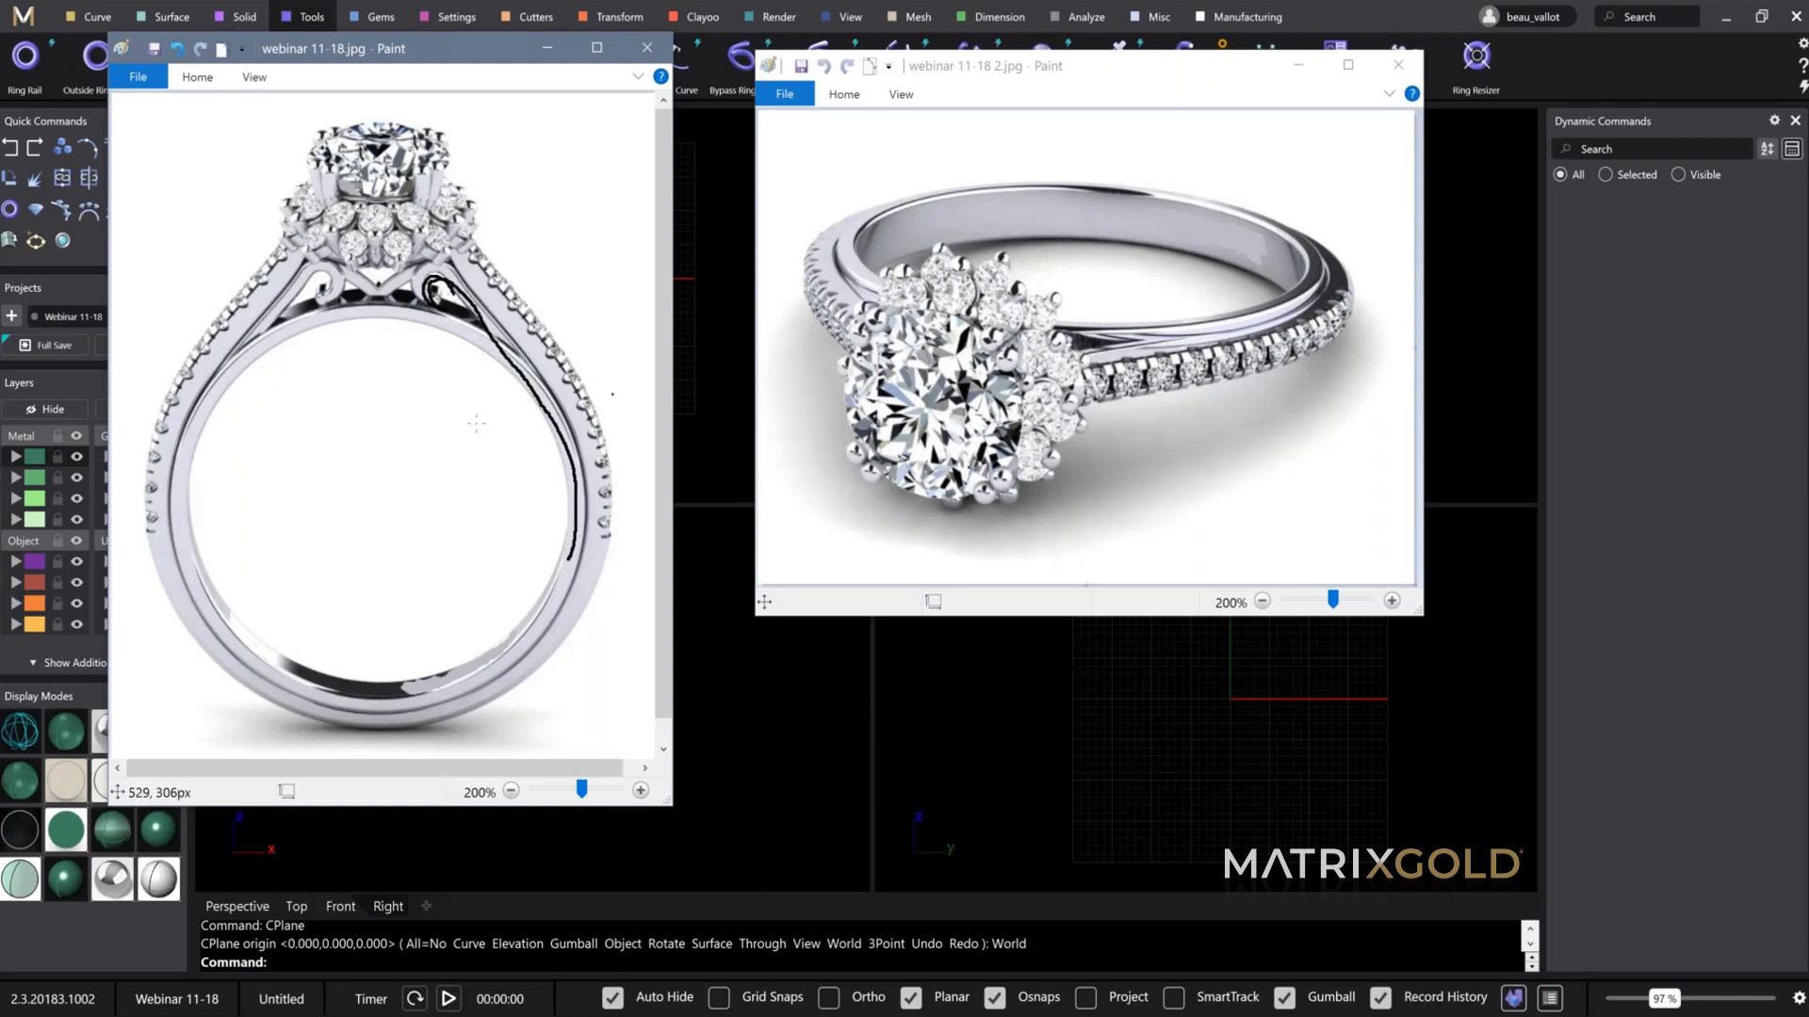
Step: Minimize both ring reference images and enlarge the Perspective view to fill the modelling area
click(546, 47)
click(1298, 65)
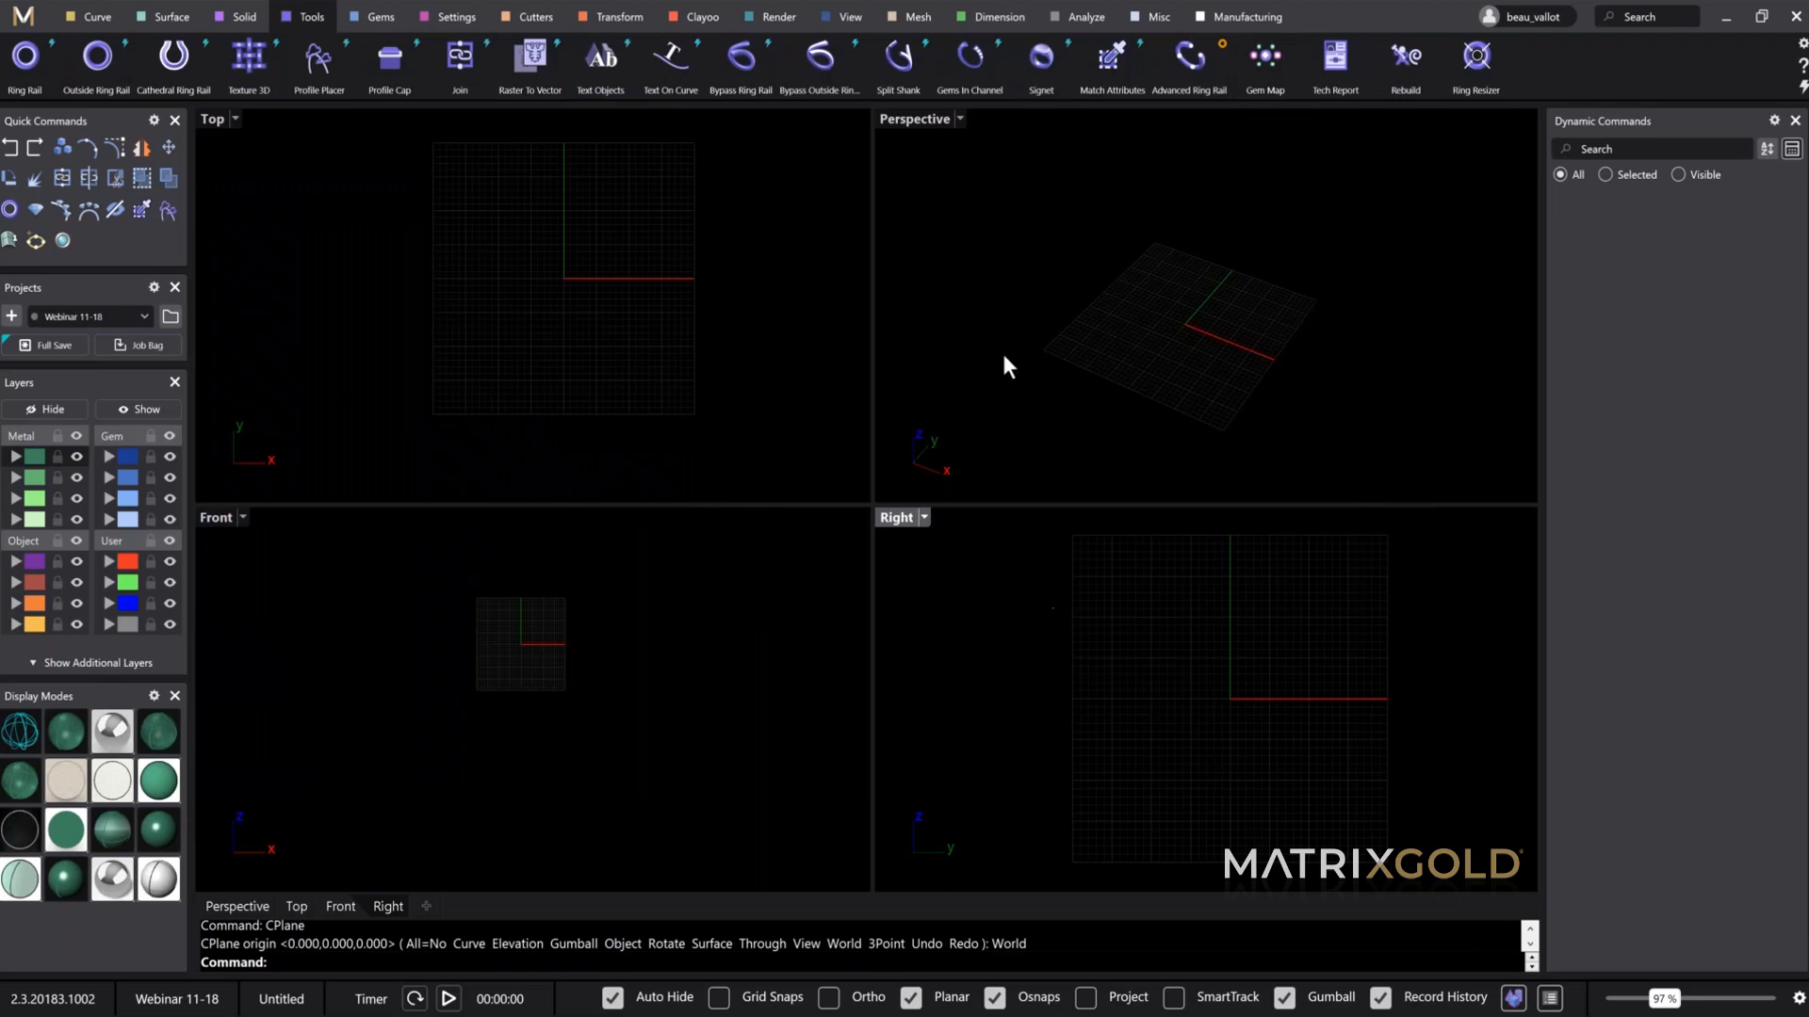
click(976, 220)
shift+right_drag(1130, 336, 1131, 302)
double_click(912, 117)
right_drag(878, 404, 970, 479)
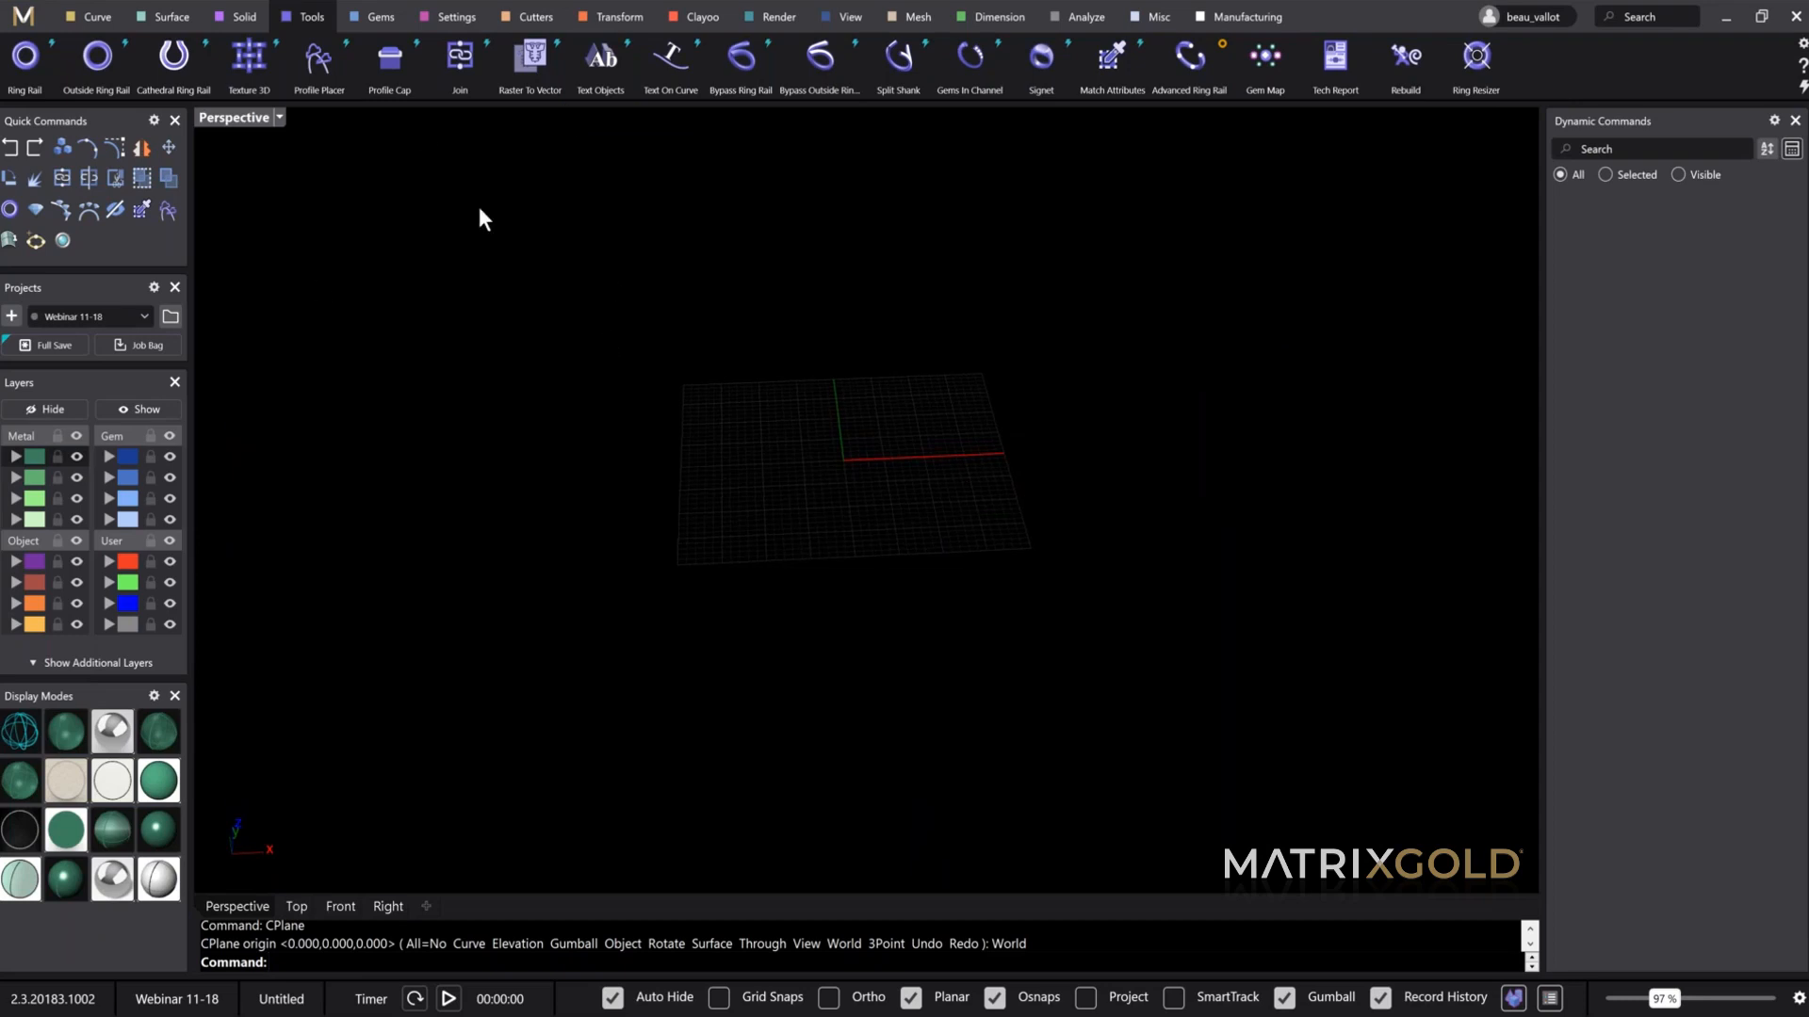
Step: Start a Cathedral Ring Rail at US finger size 7 and set its point on the ring rail to about 0.235
click(175, 85)
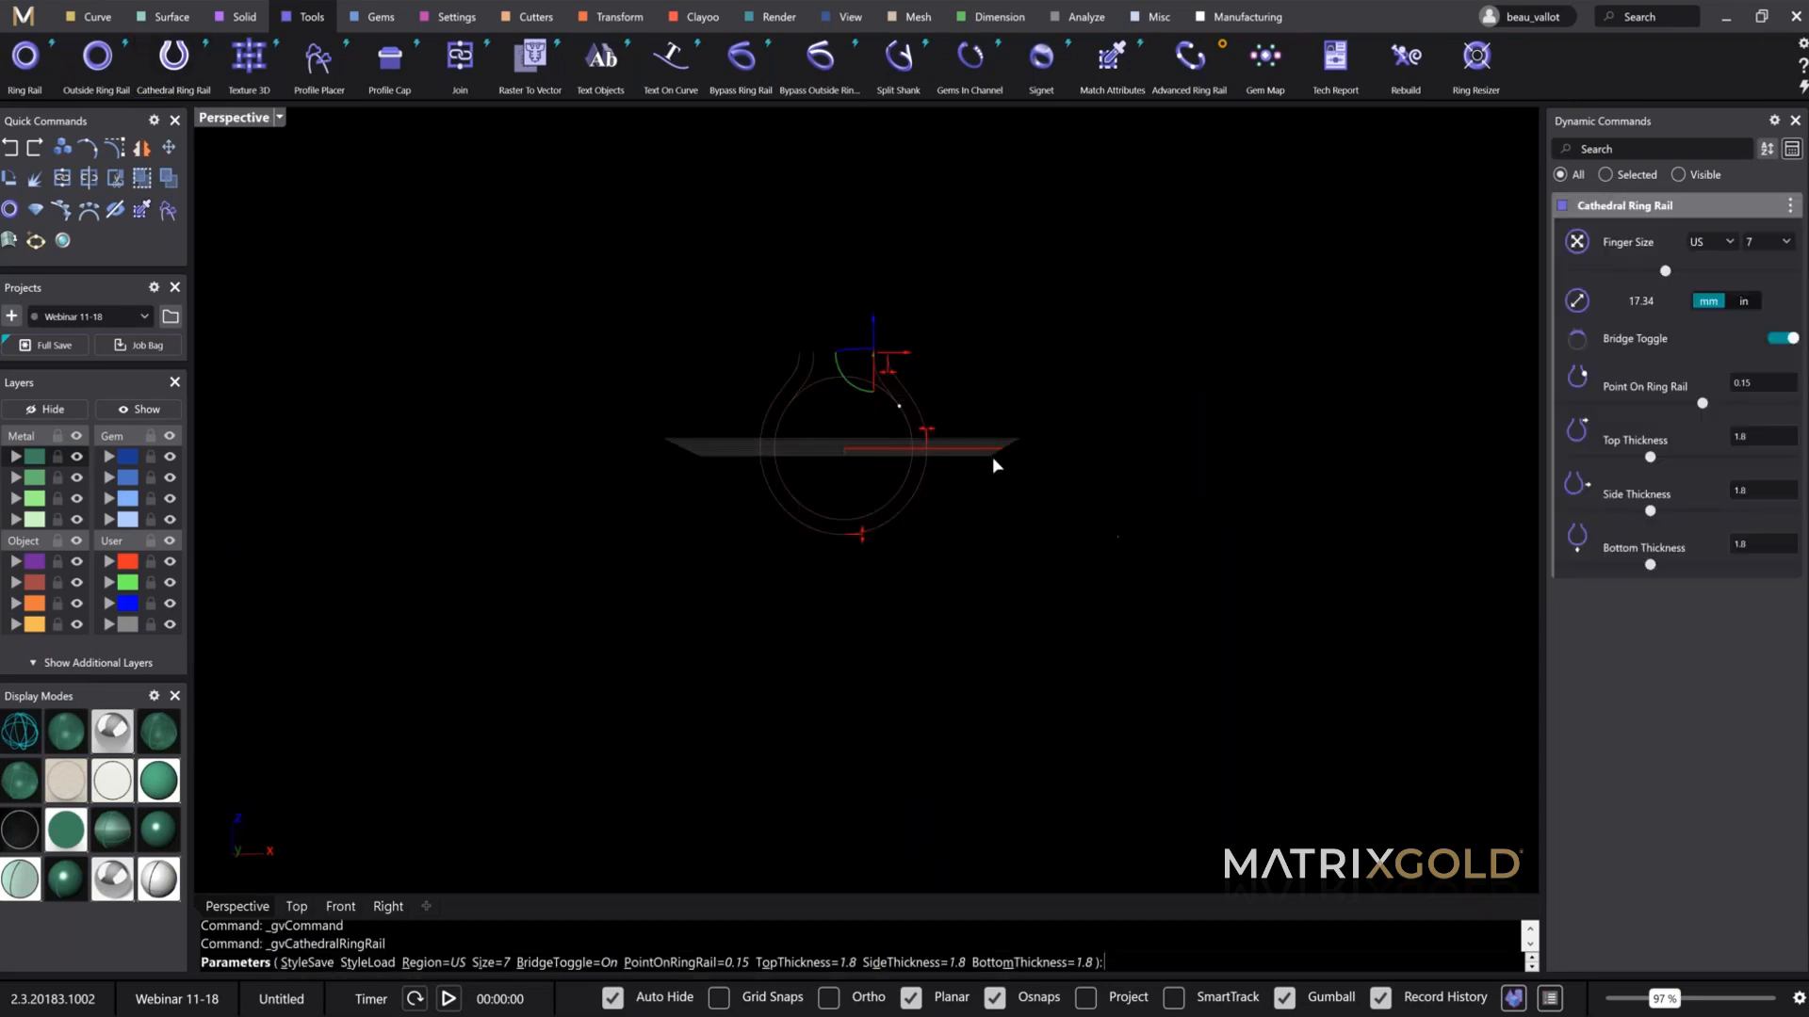
scroll(915, 359, up, 3)
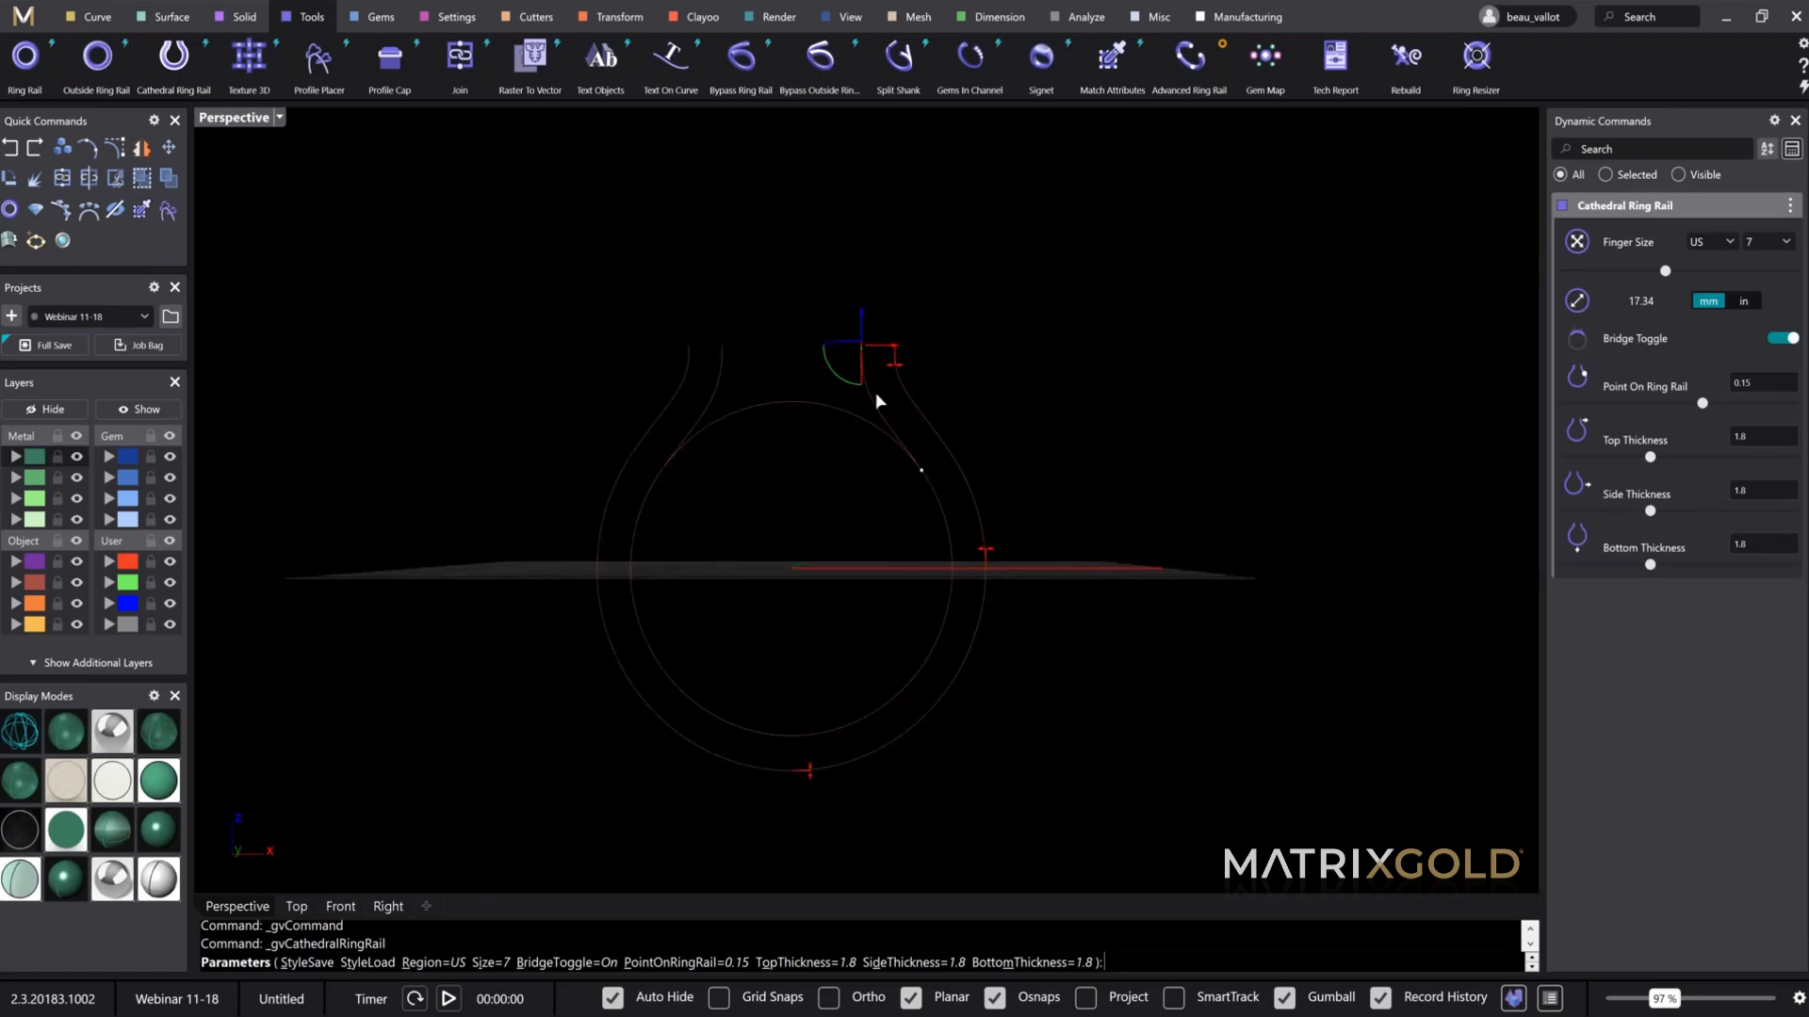
mouse_move(876, 400)
right_down()
mouse_move(876, 476)
mouse_move(836, 432)
mouse_move(891, 367)
right_up()
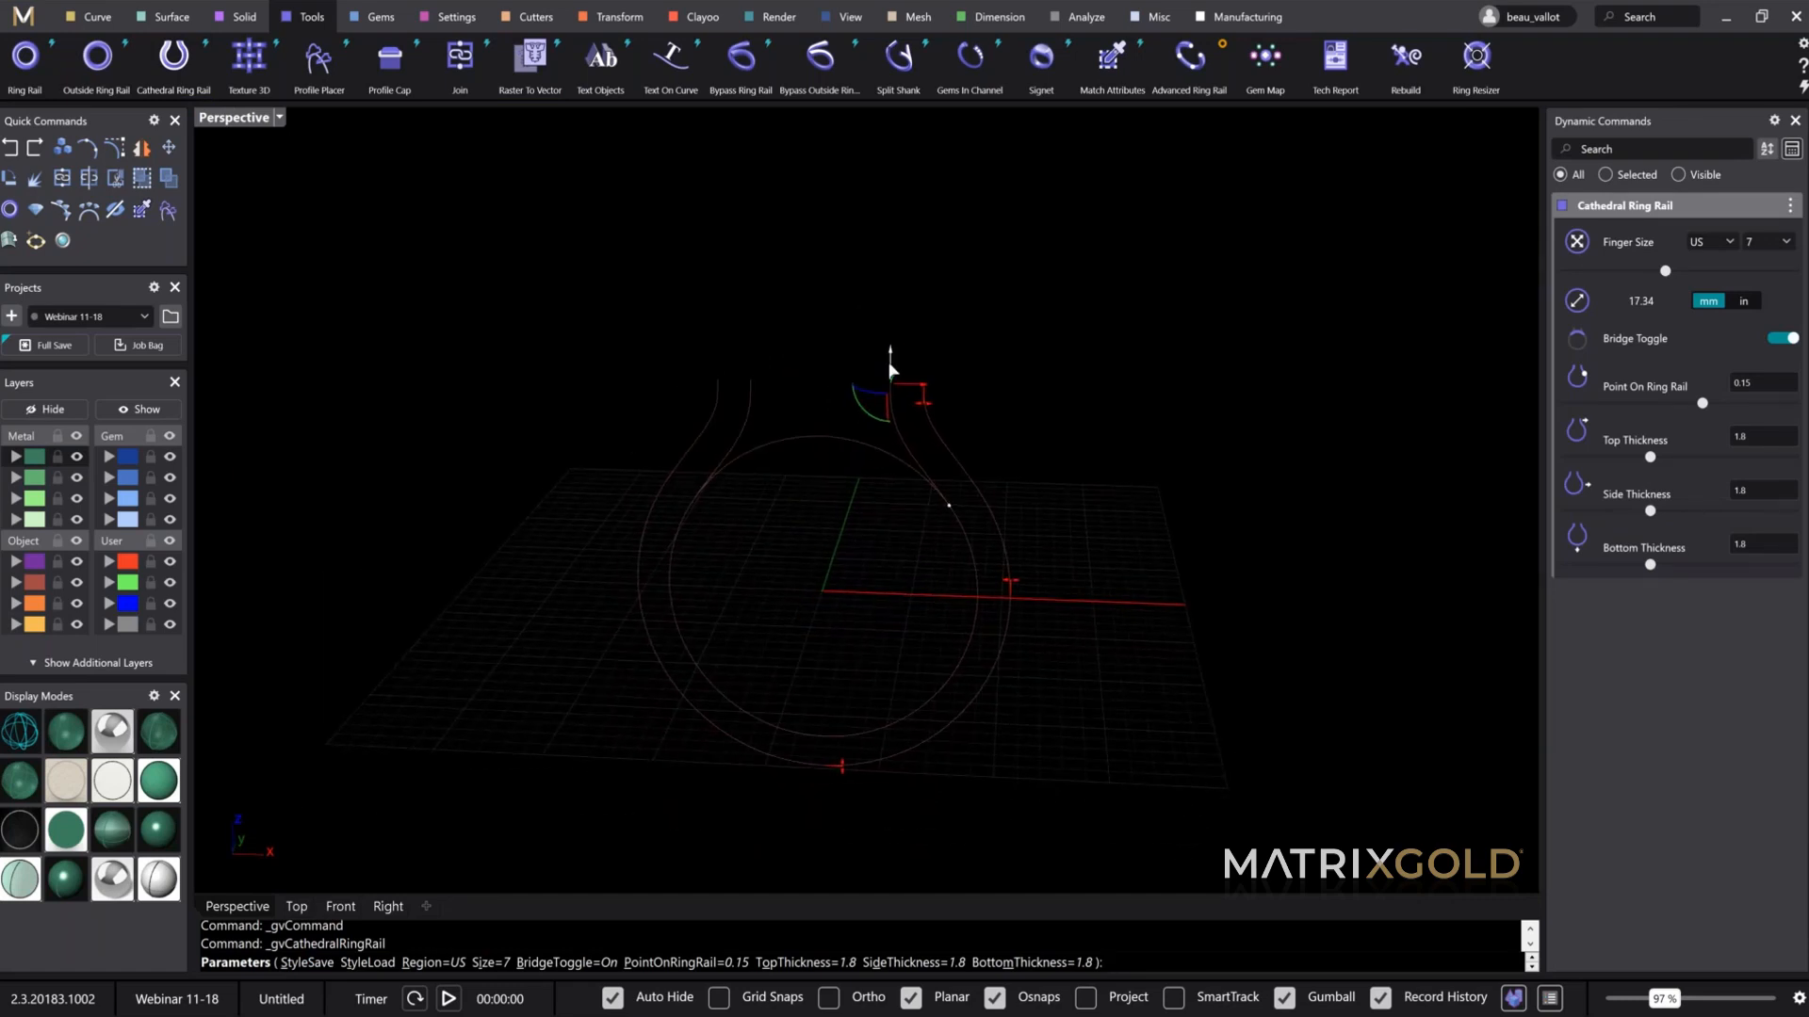
drag(890, 368, 890, 320)
drag(950, 508, 991, 574)
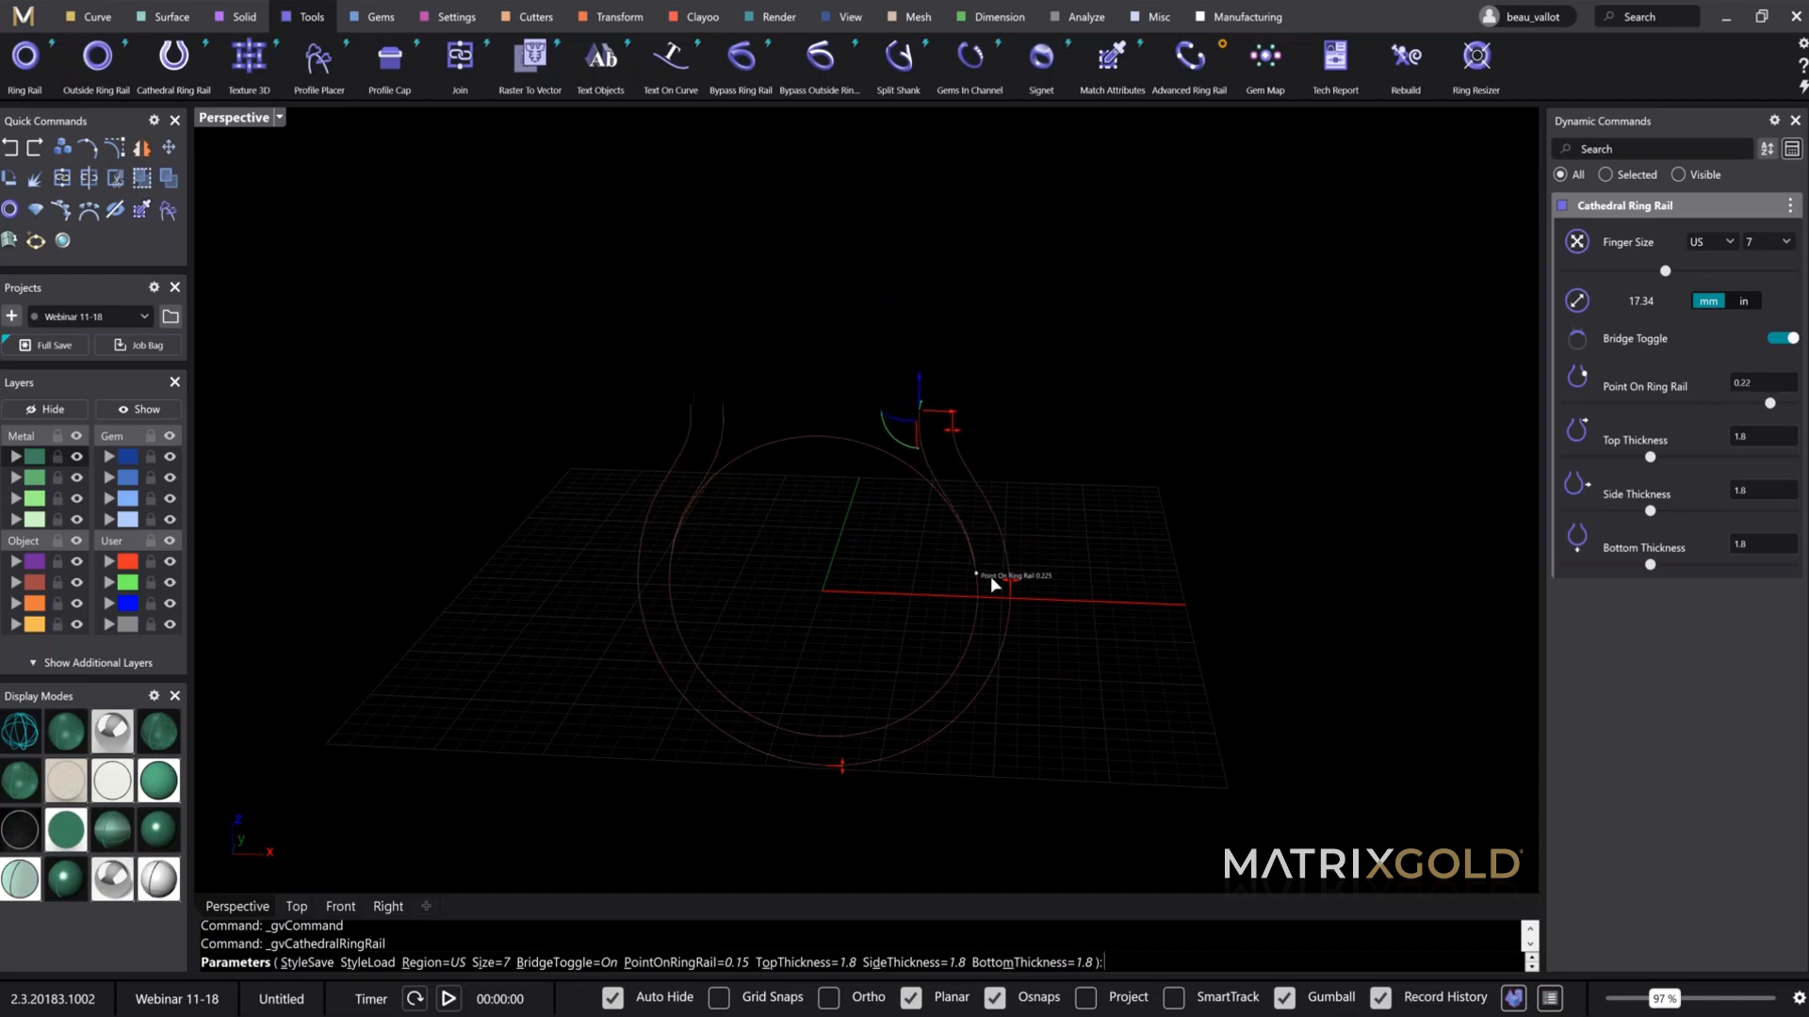
Step: Raise the upper ends of the cathedral rail and tilt them inward above the finger hole
mouse_move(919, 375)
mouse_down()
mouse_move(920, 292)
mouse_move(904, 390)
mouse_up()
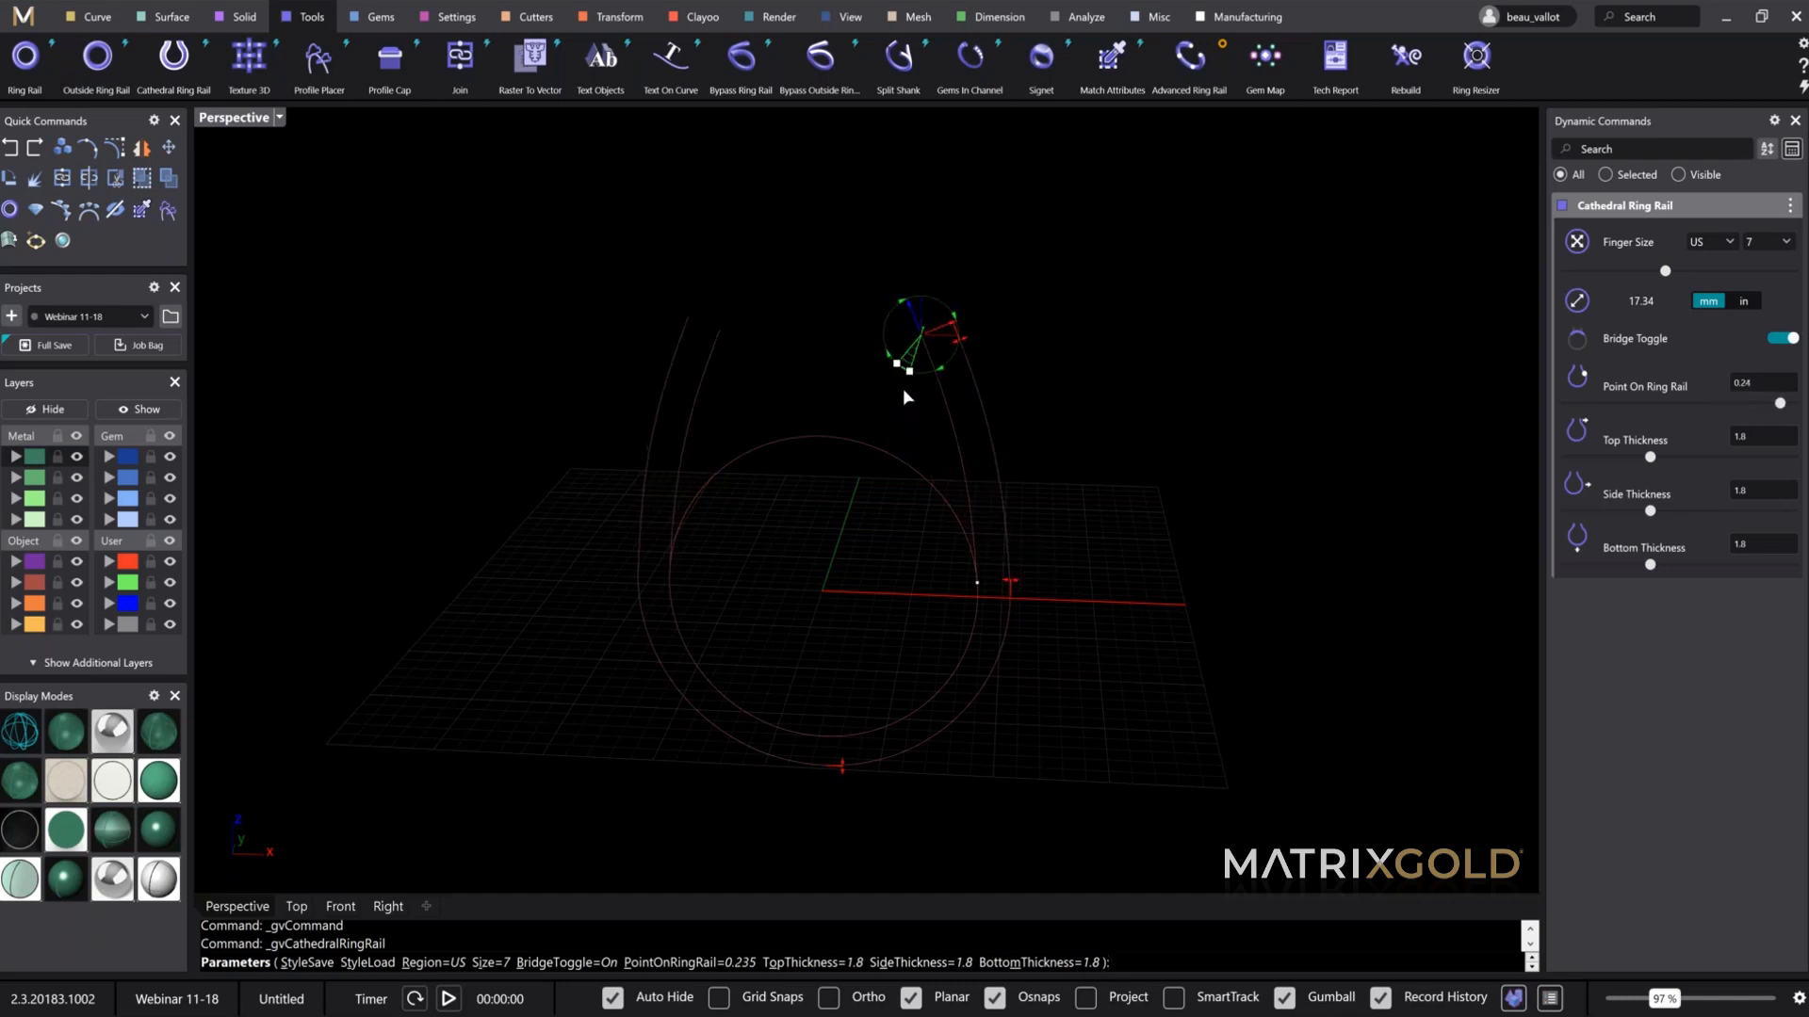
drag(947, 332, 878, 394)
scroll(901, 349, up, 5)
right_drag(899, 355, 904, 335)
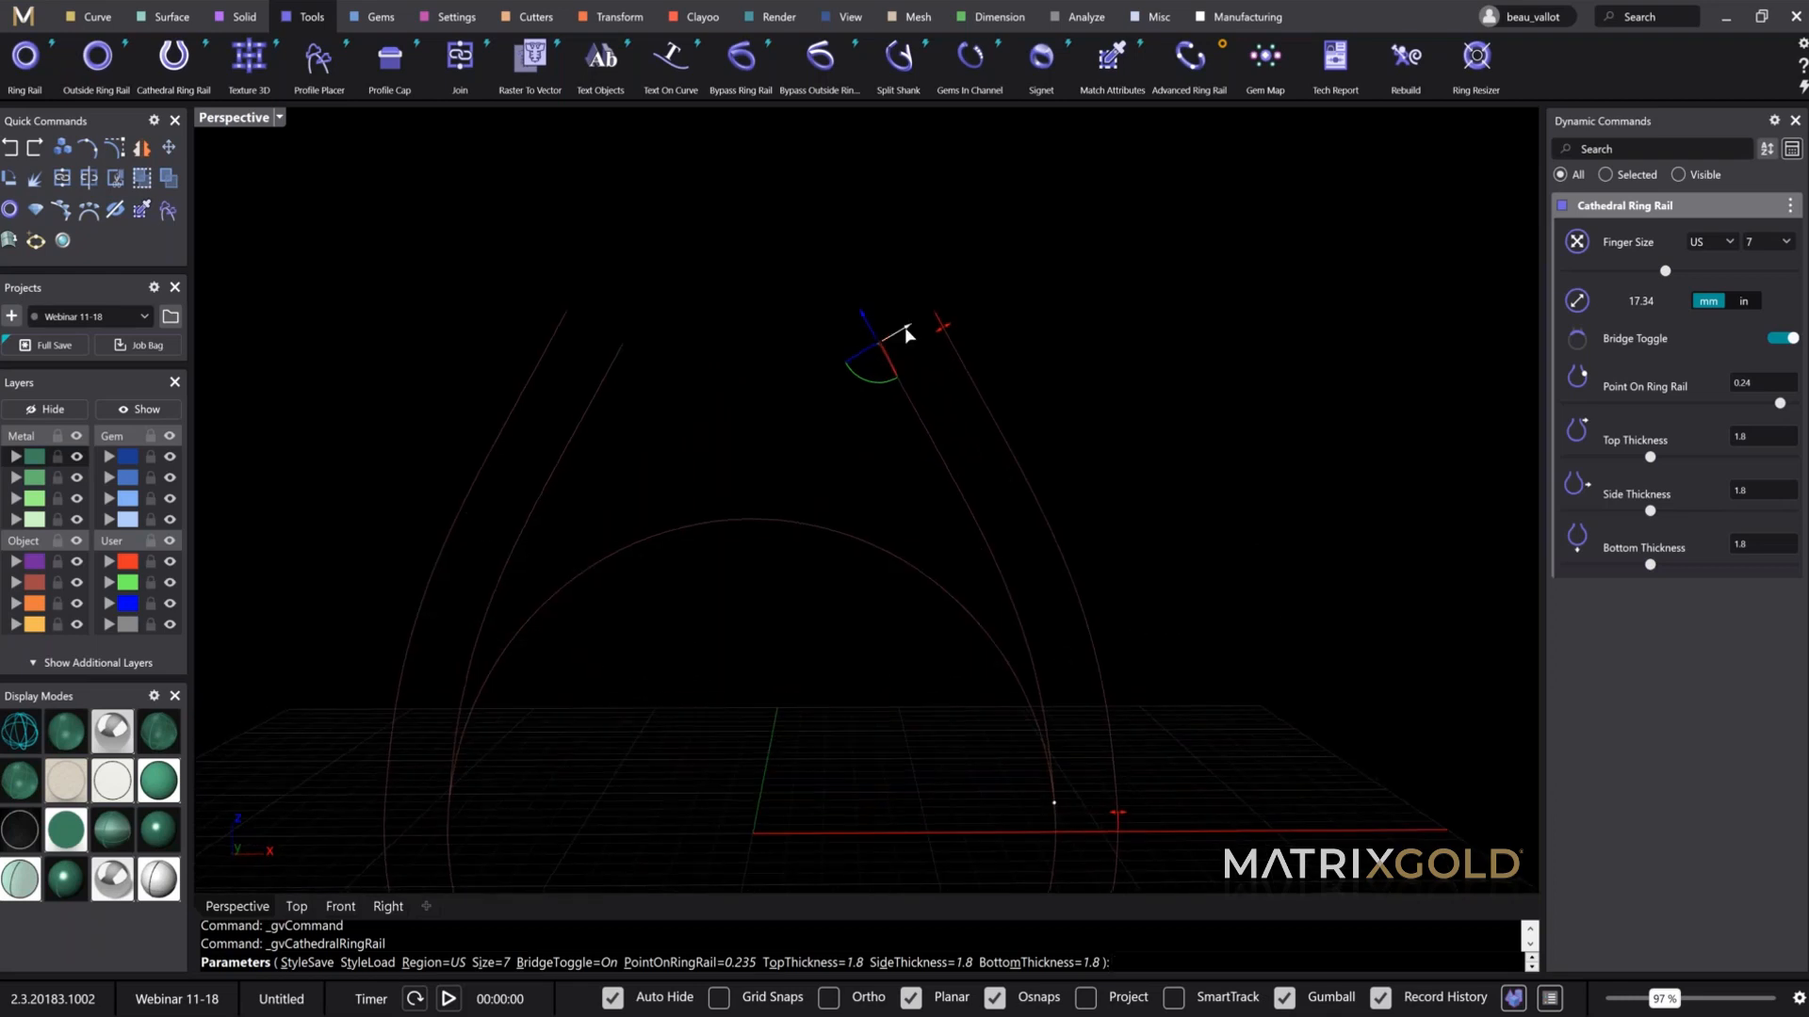
drag(908, 330, 883, 396)
Step: Inspect the rail's bottom and side thicknesses and reduce its top thickness to 1.4 mm
right_drag(903, 349, 928, 638)
scroll(835, 724, up, 5)
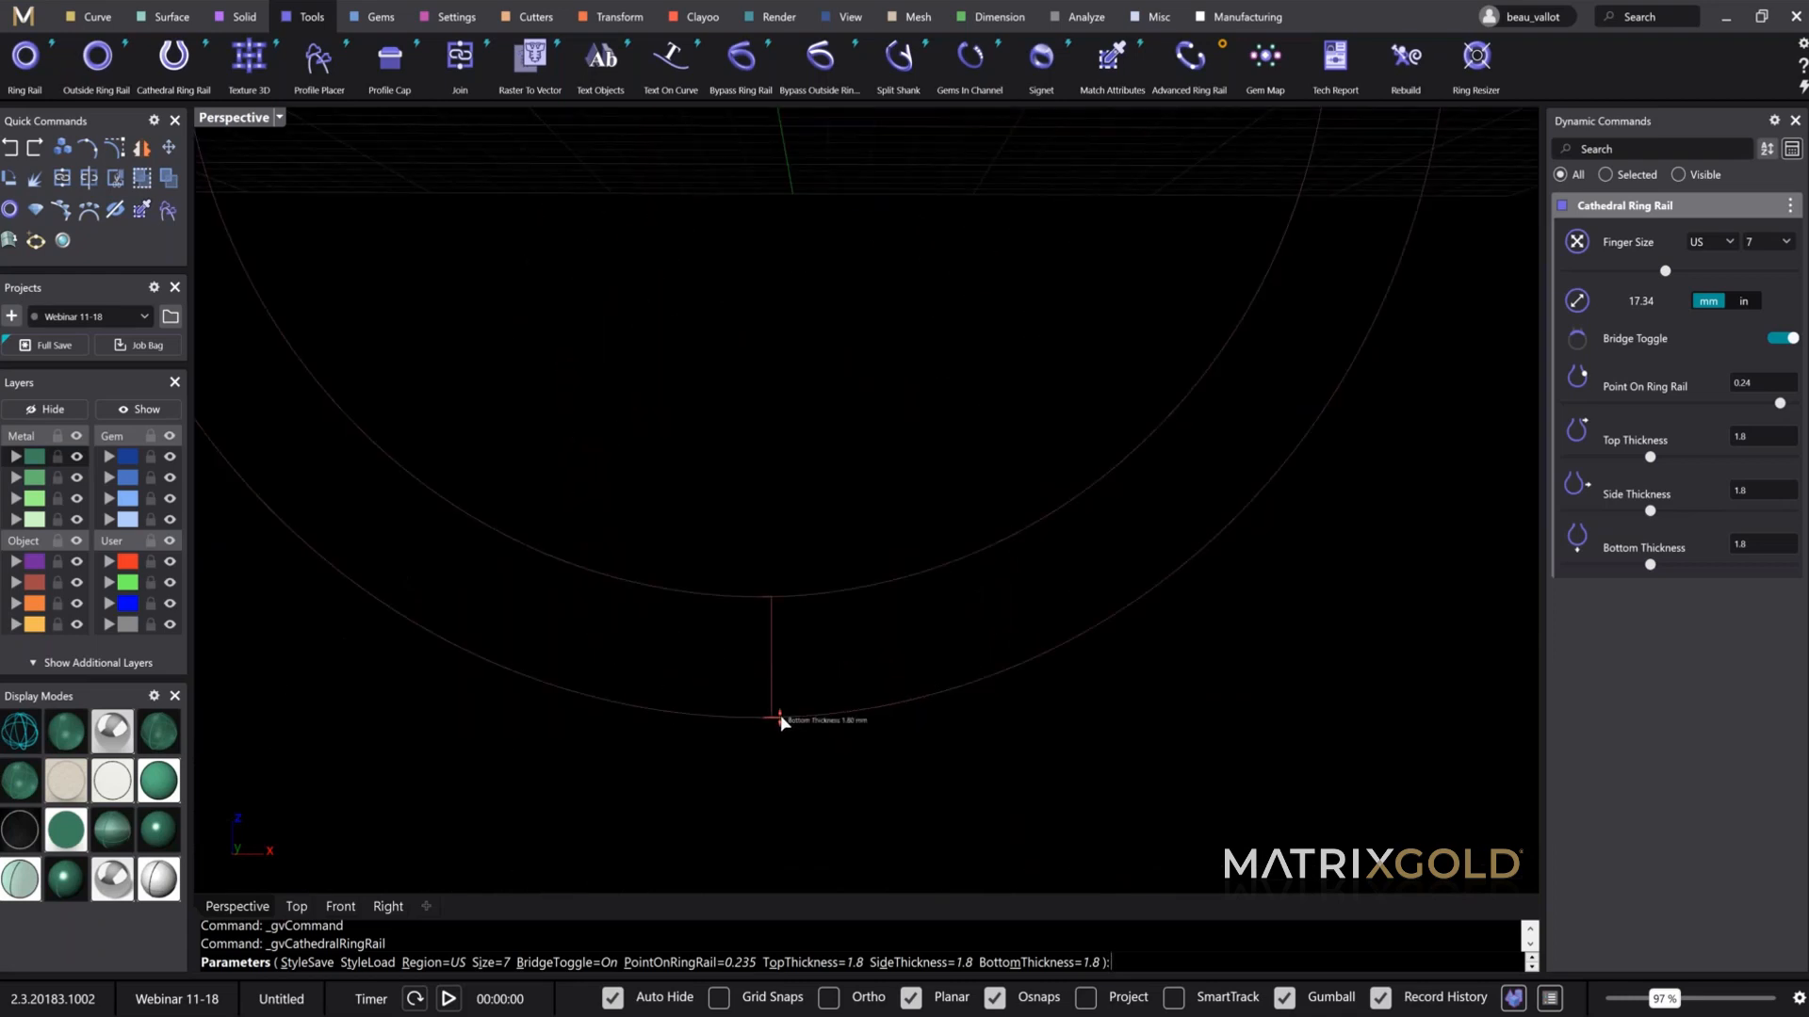
right_drag(964, 550, 1059, 550)
scroll(1036, 484, down, 8)
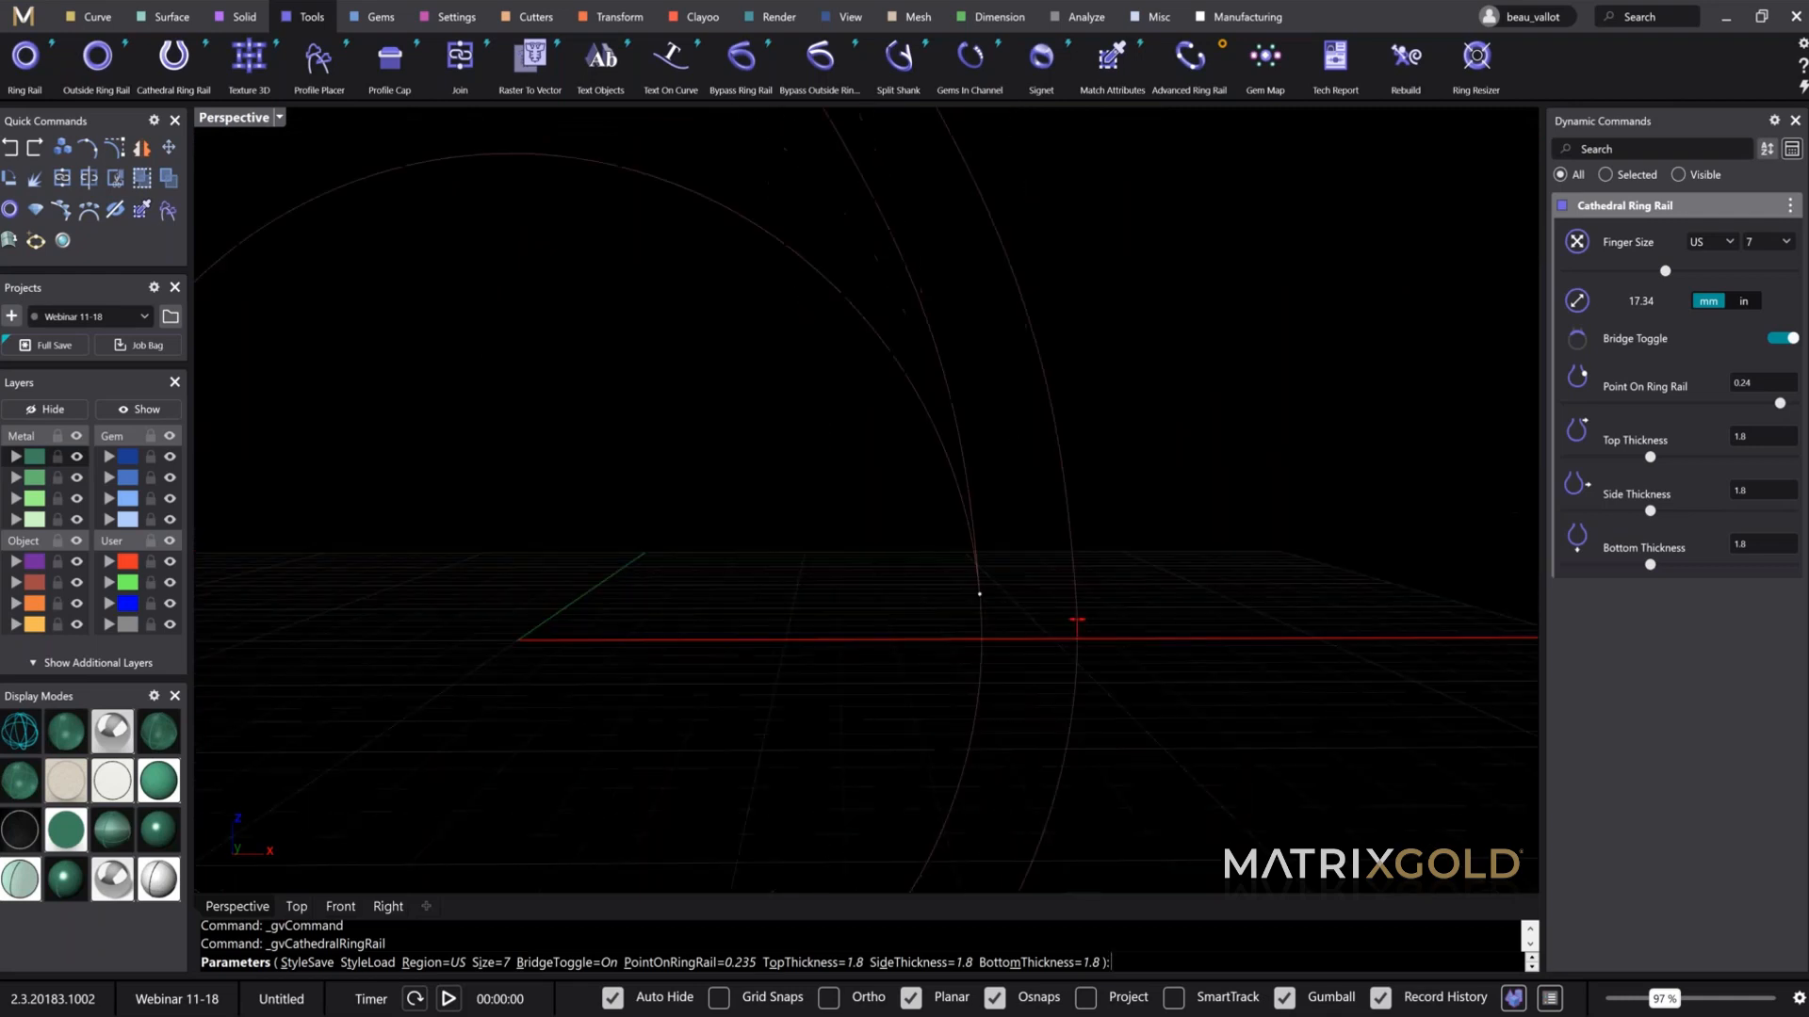
right_drag(1036, 484, 1044, 557)
scroll(993, 258, up, 5)
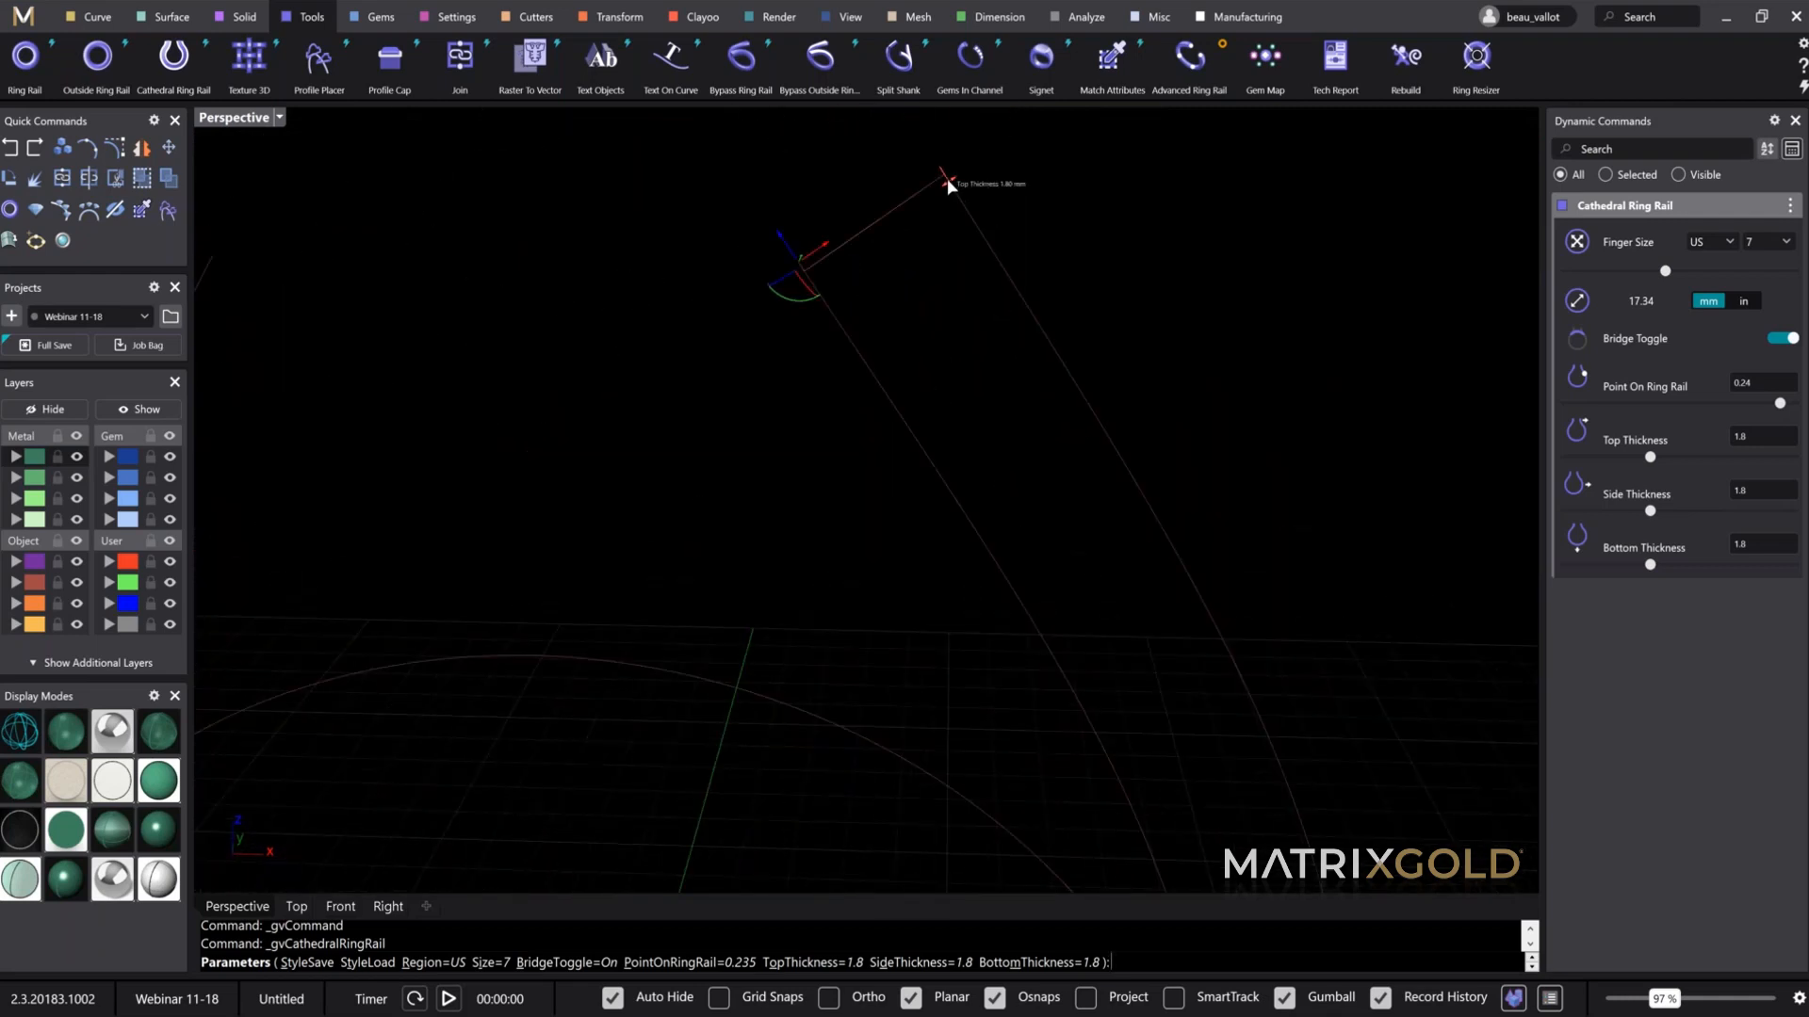
drag(947, 178, 924, 209)
scroll(955, 341, down, 3)
scroll(955, 350, down, 4)
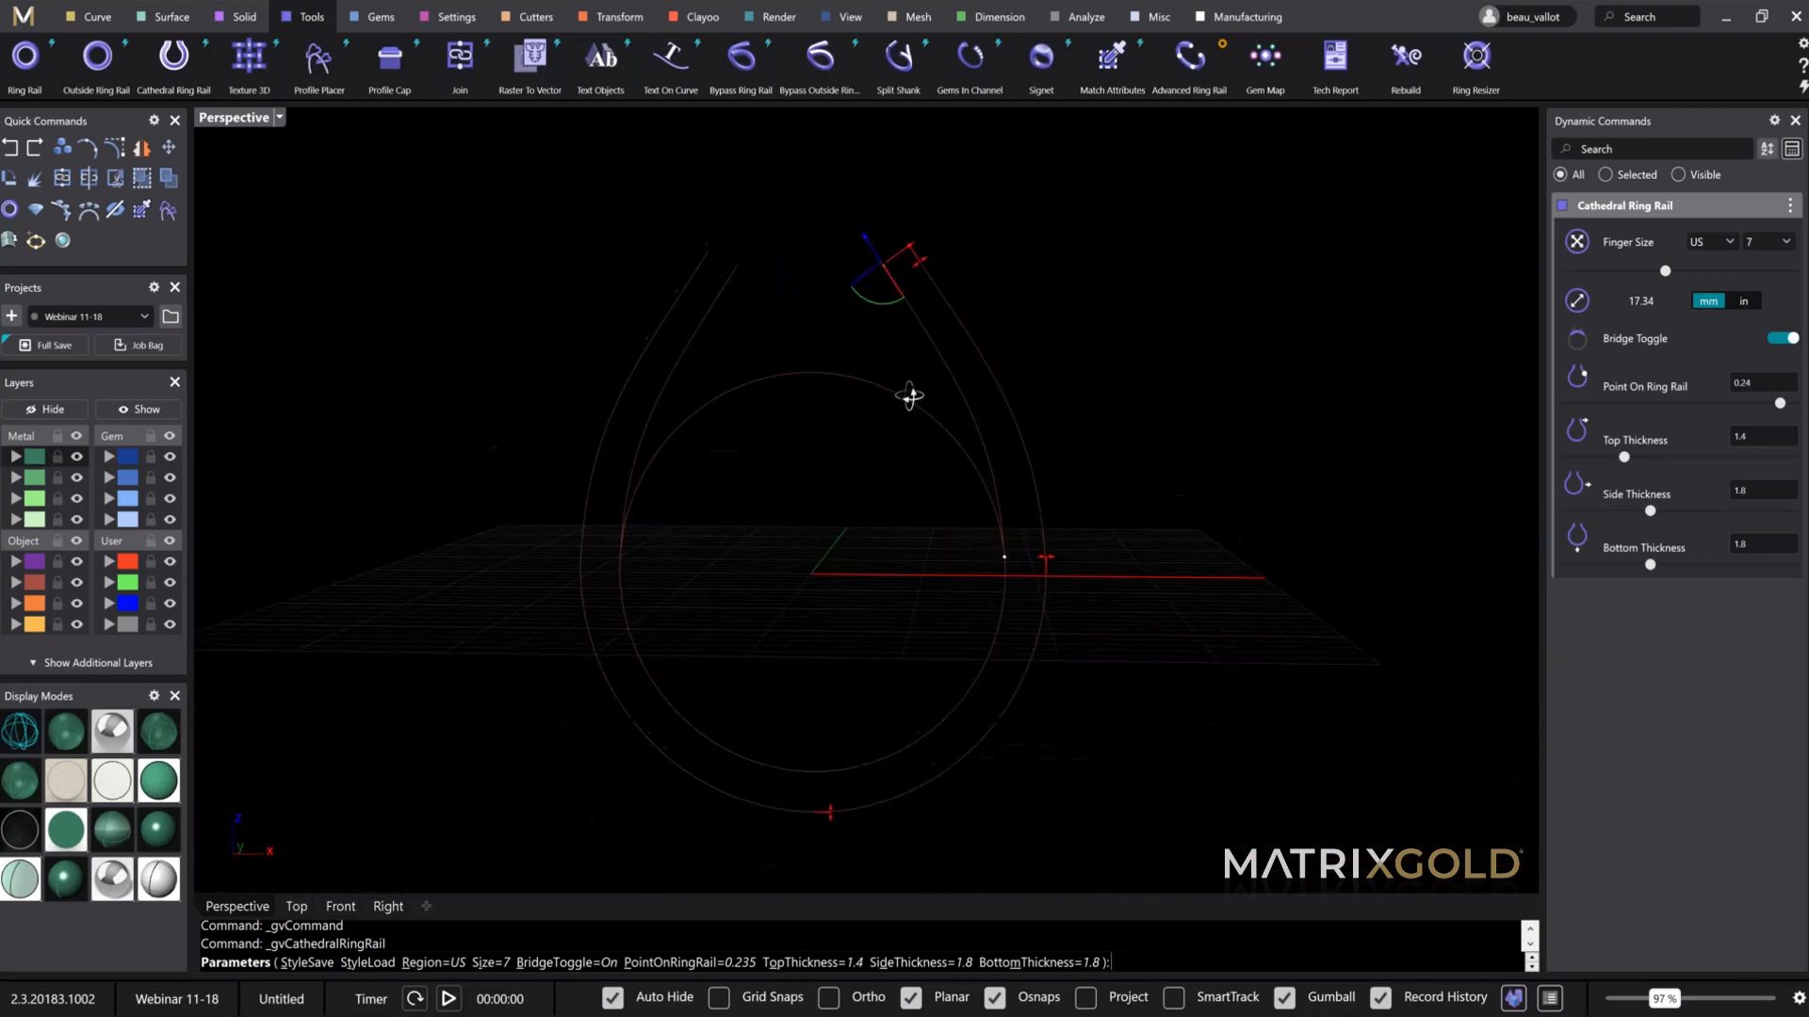
Step: Refine the inward angle of the rail's upper ends and accept the cathedral ring rail
right_drag(913, 396, 946, 454)
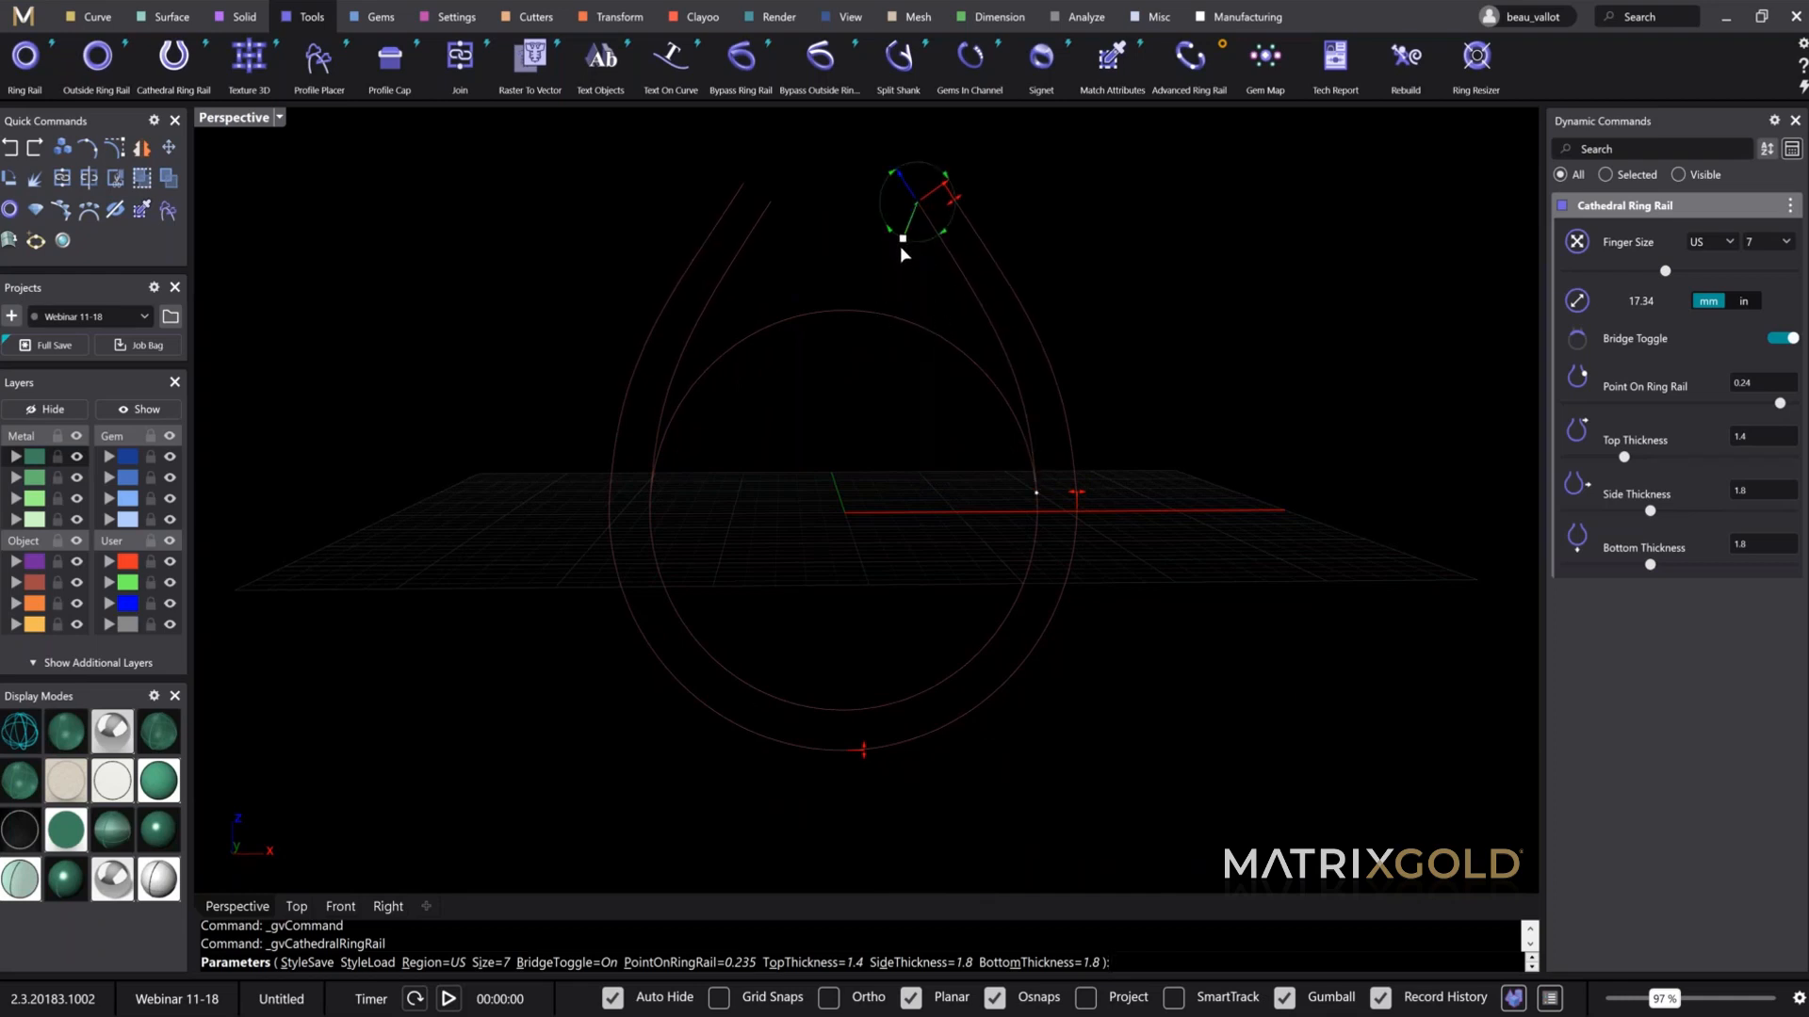
drag(904, 239, 926, 198)
mouse_move(1088, 341)
right_down()
mouse_move(1042, 335)
mouse_move(1074, 286)
mouse_move(1077, 331)
right_up()
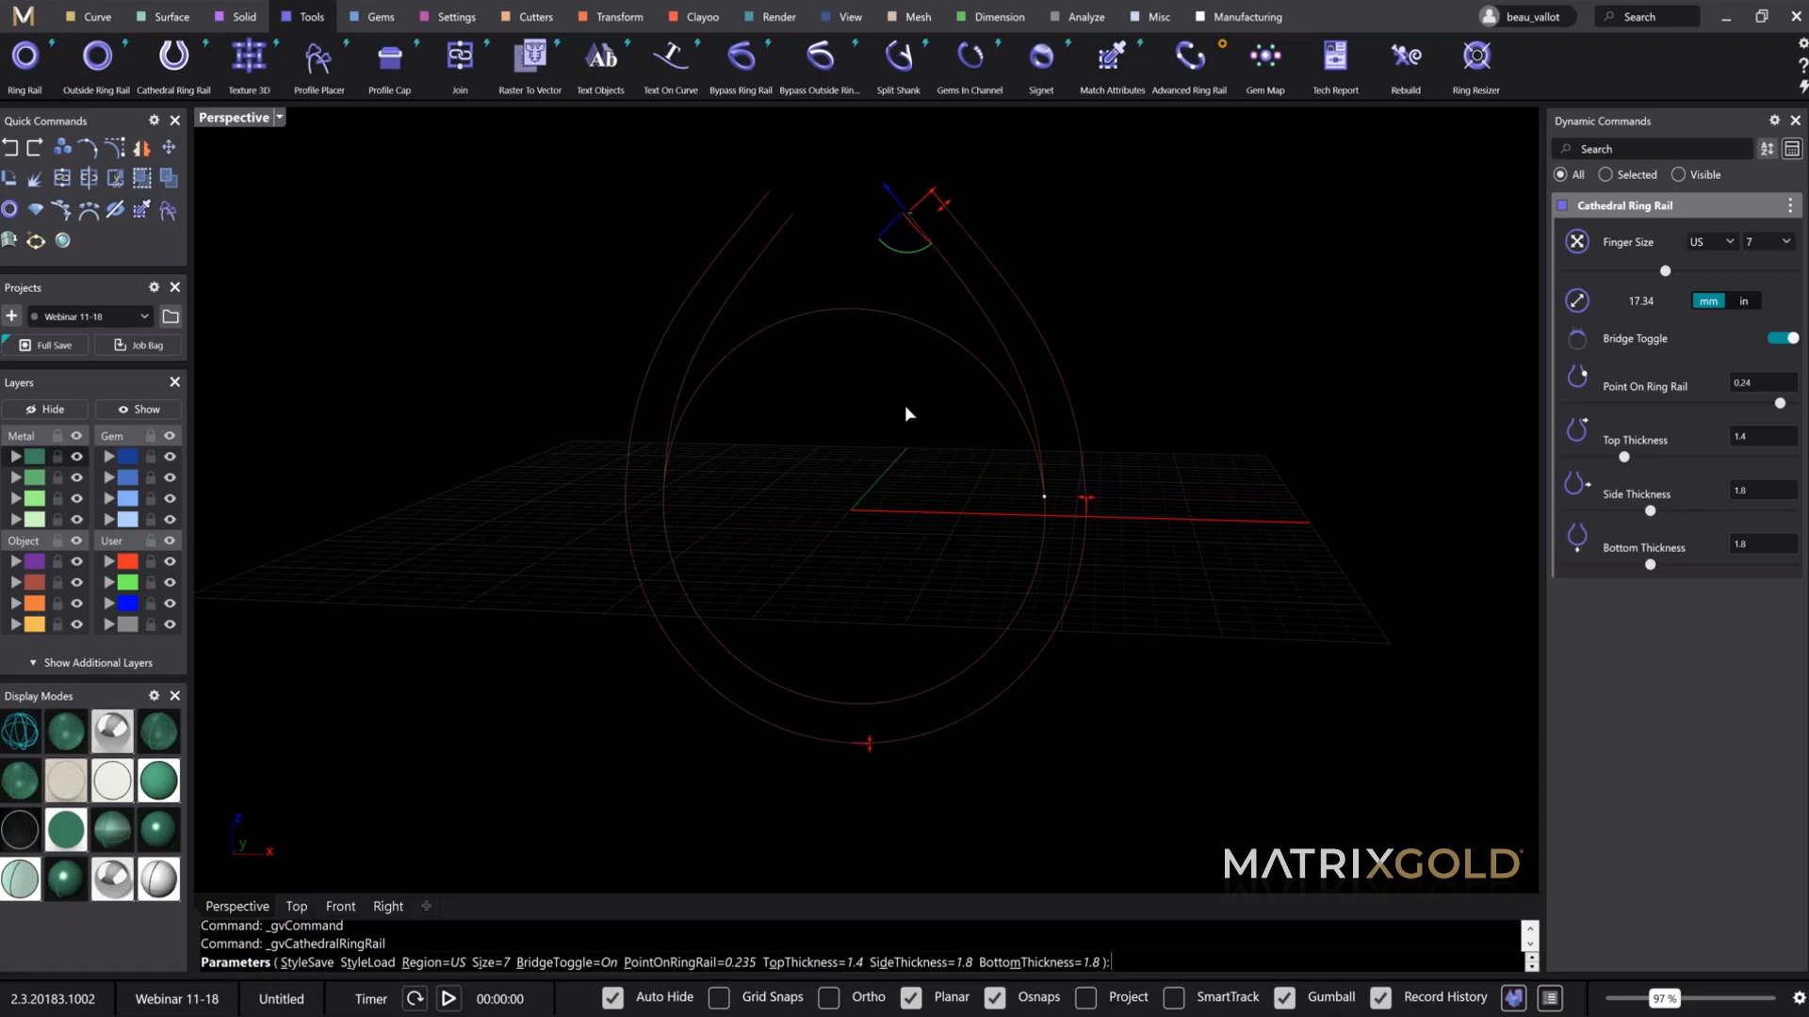
shift+right_drag(904, 407, 940, 461)
right_click(940, 461)
Step: Place a round gem on the inner finger rail with Gem on Ring Rail, at location 0.5 over the top of the ring
shift+right_drag(887, 570, 928, 463)
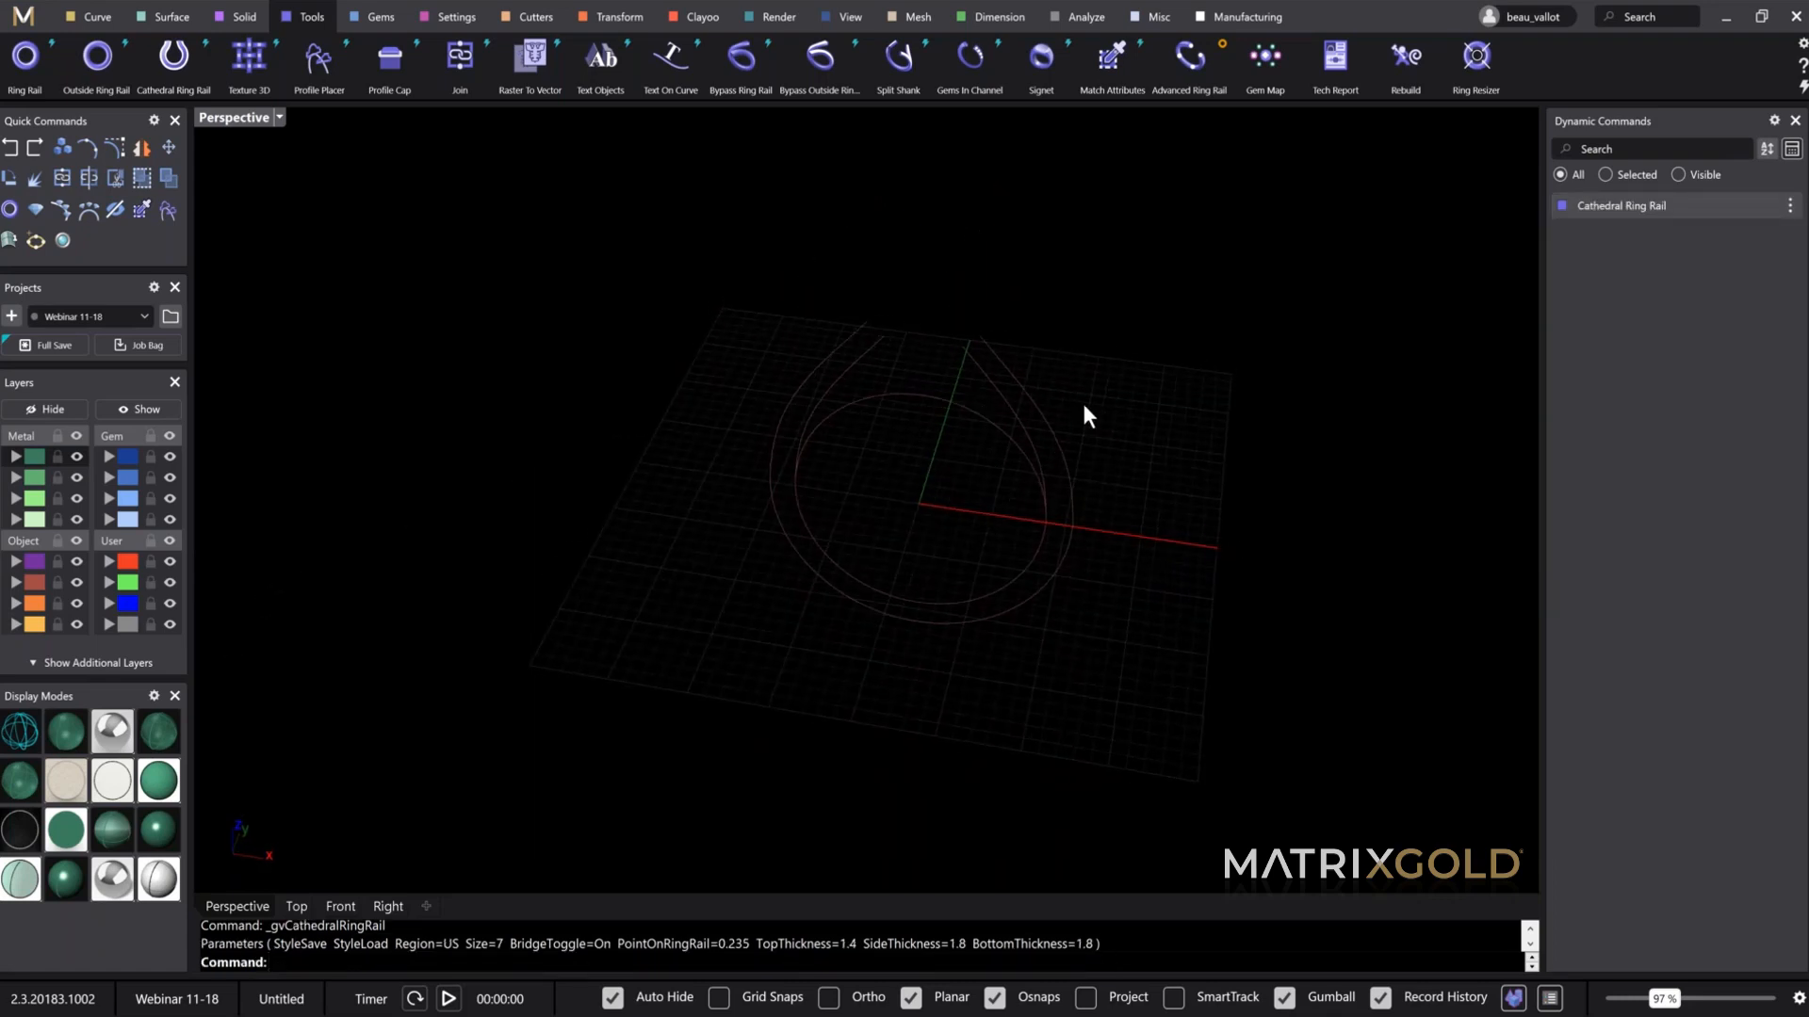
click(951, 396)
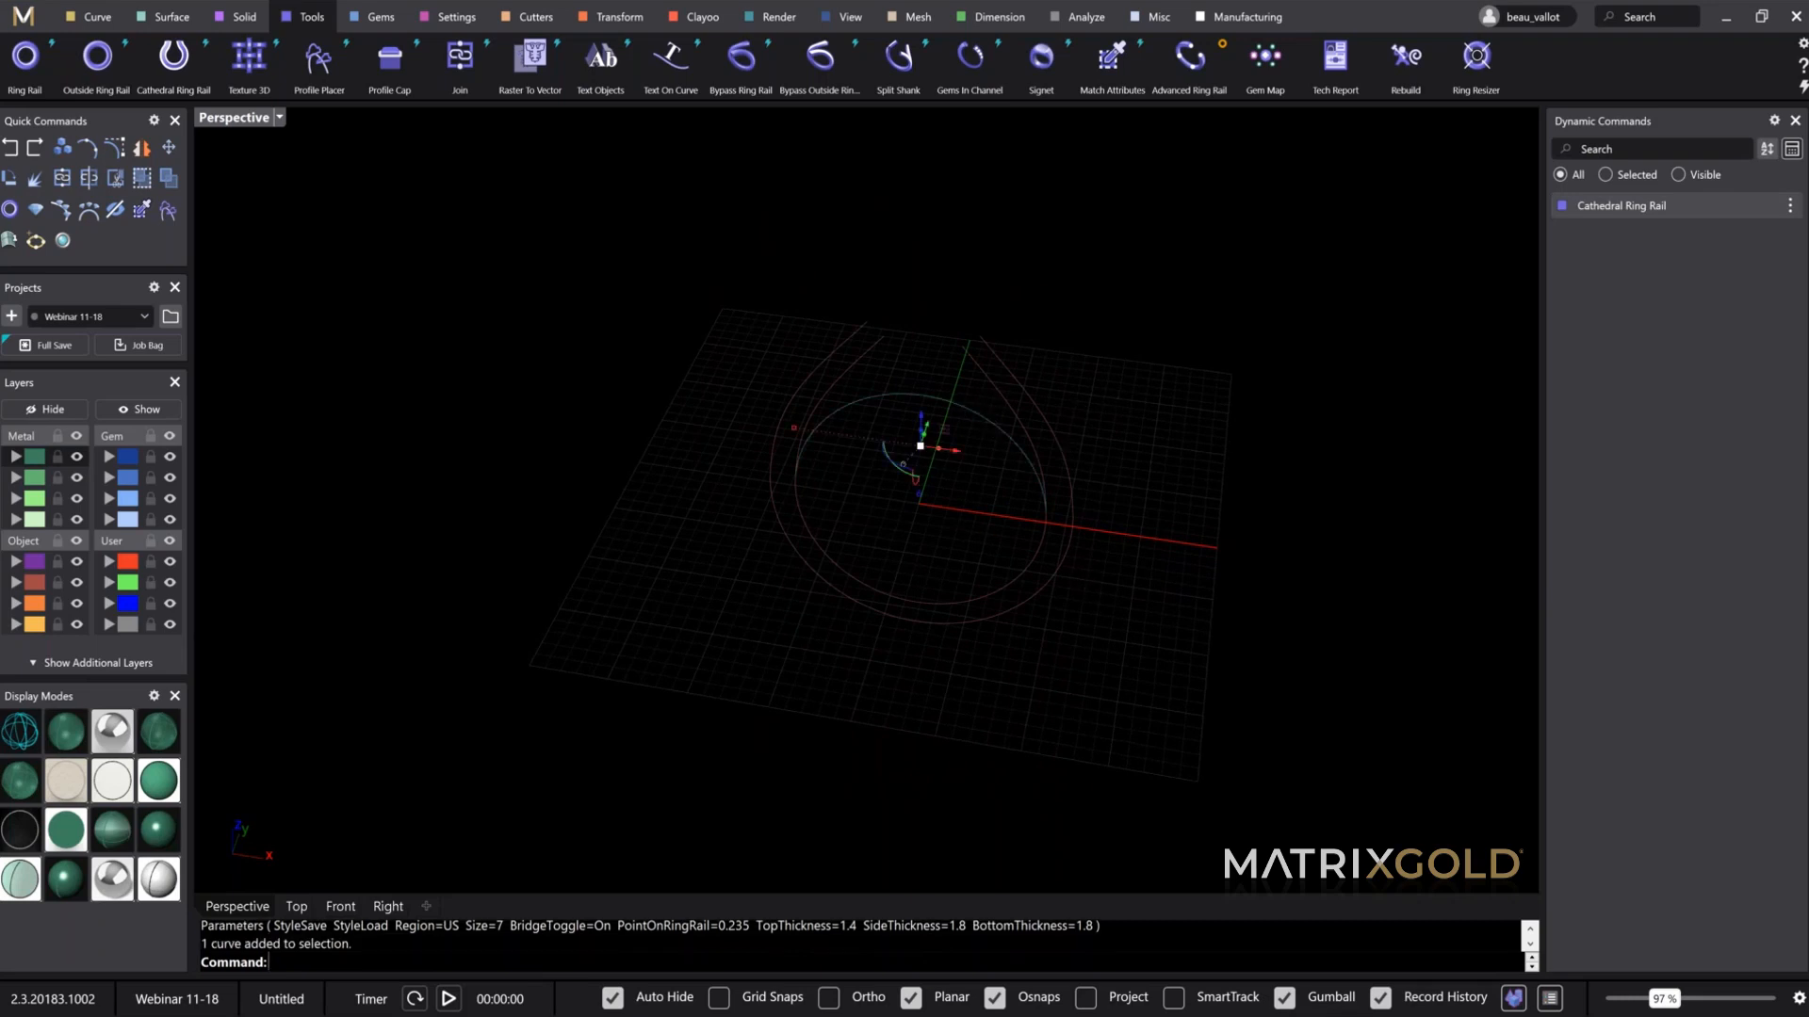
right_drag(928, 436, 803, 442)
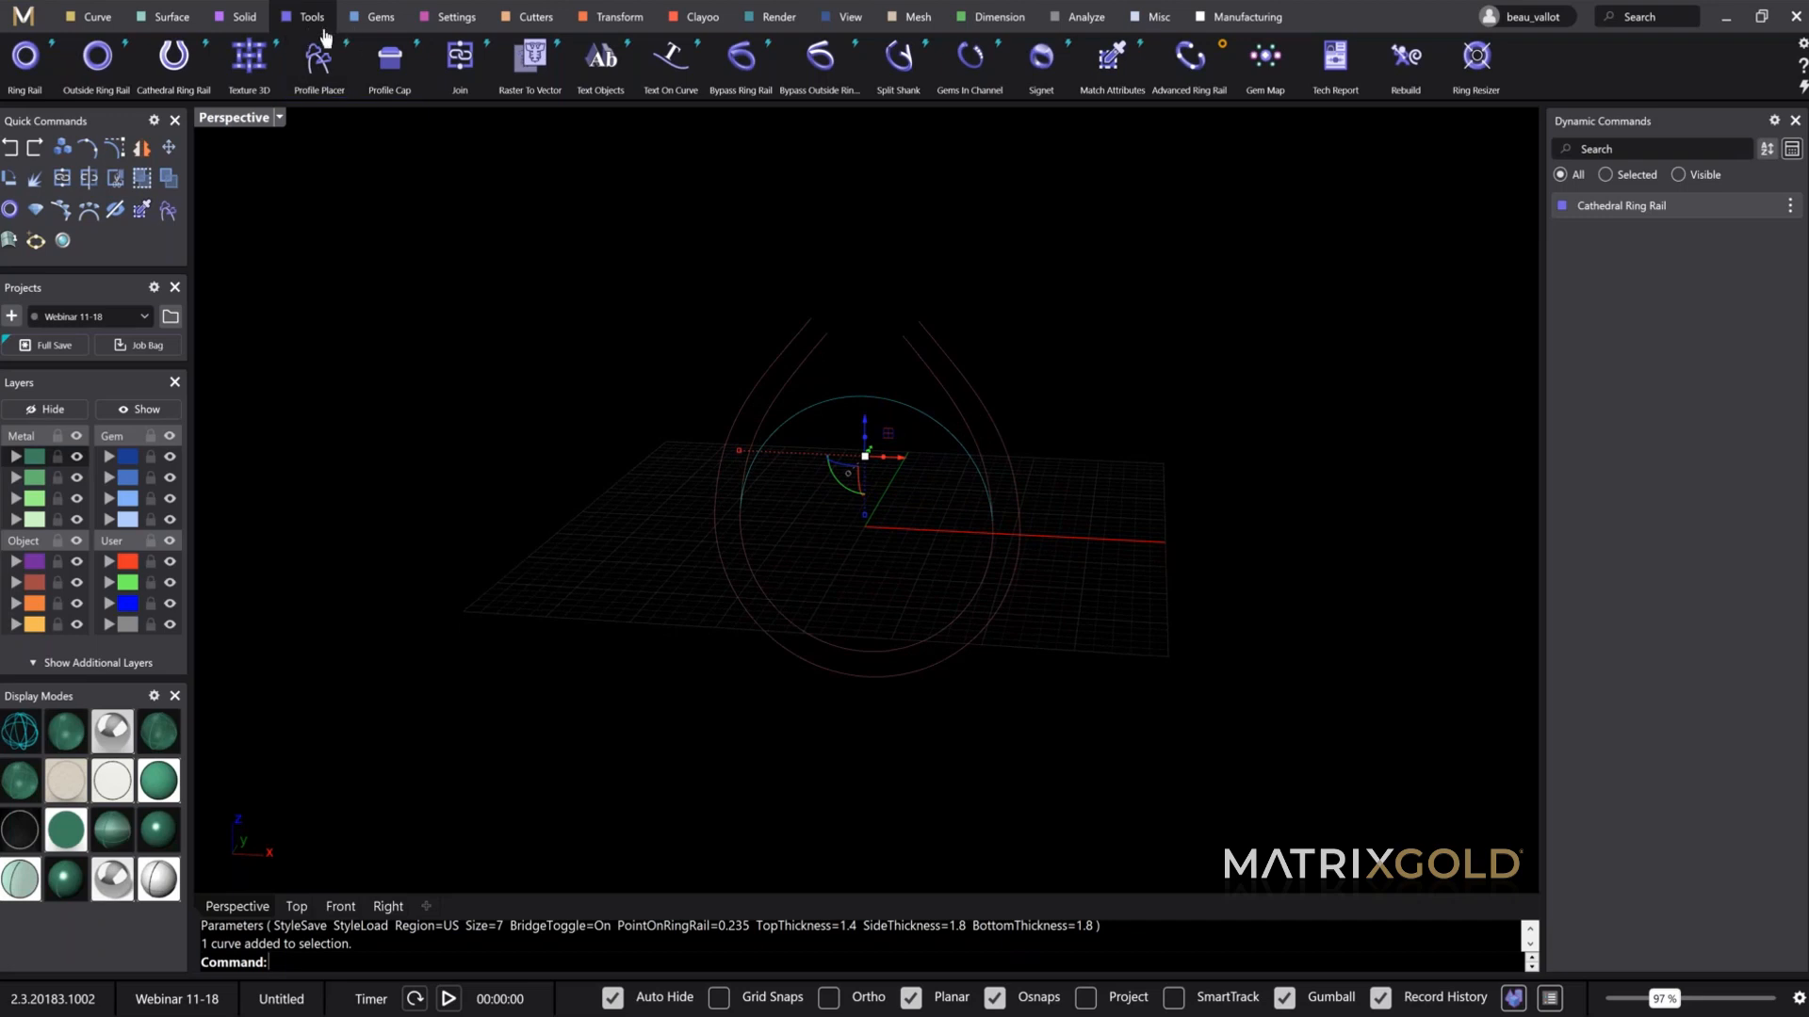
click(379, 17)
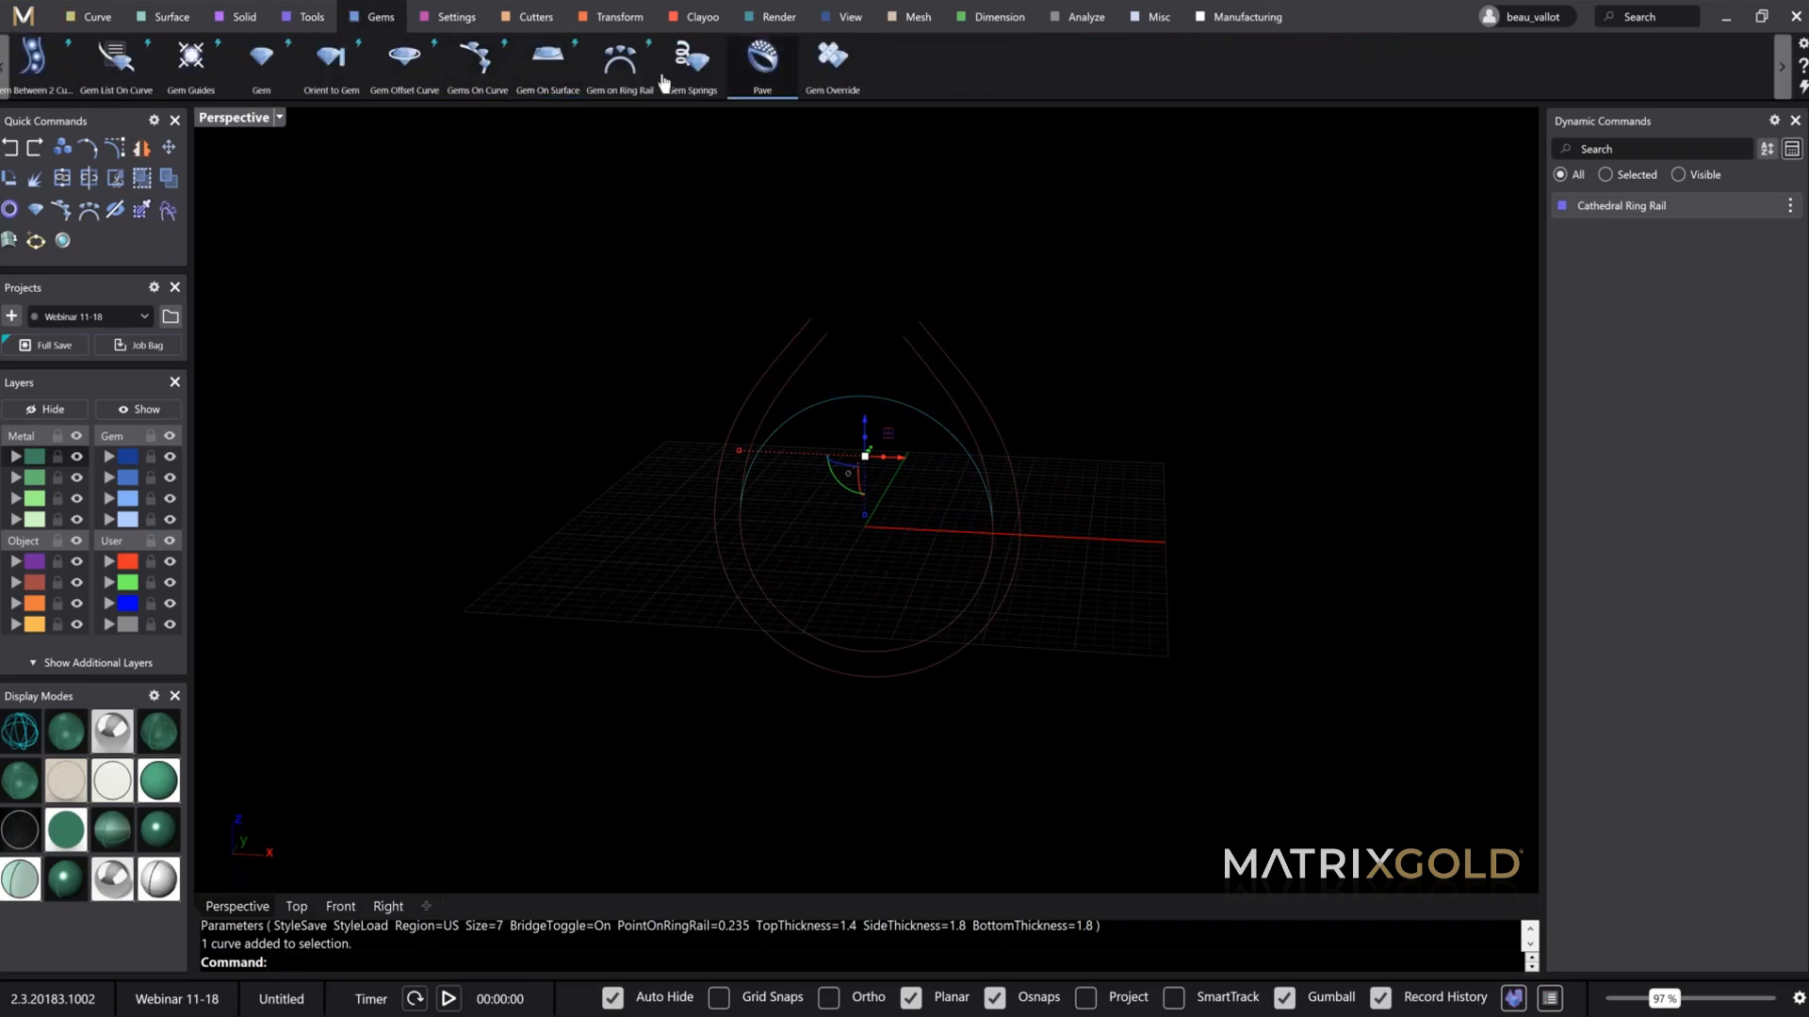
right_drag(905, 311, 880, 302)
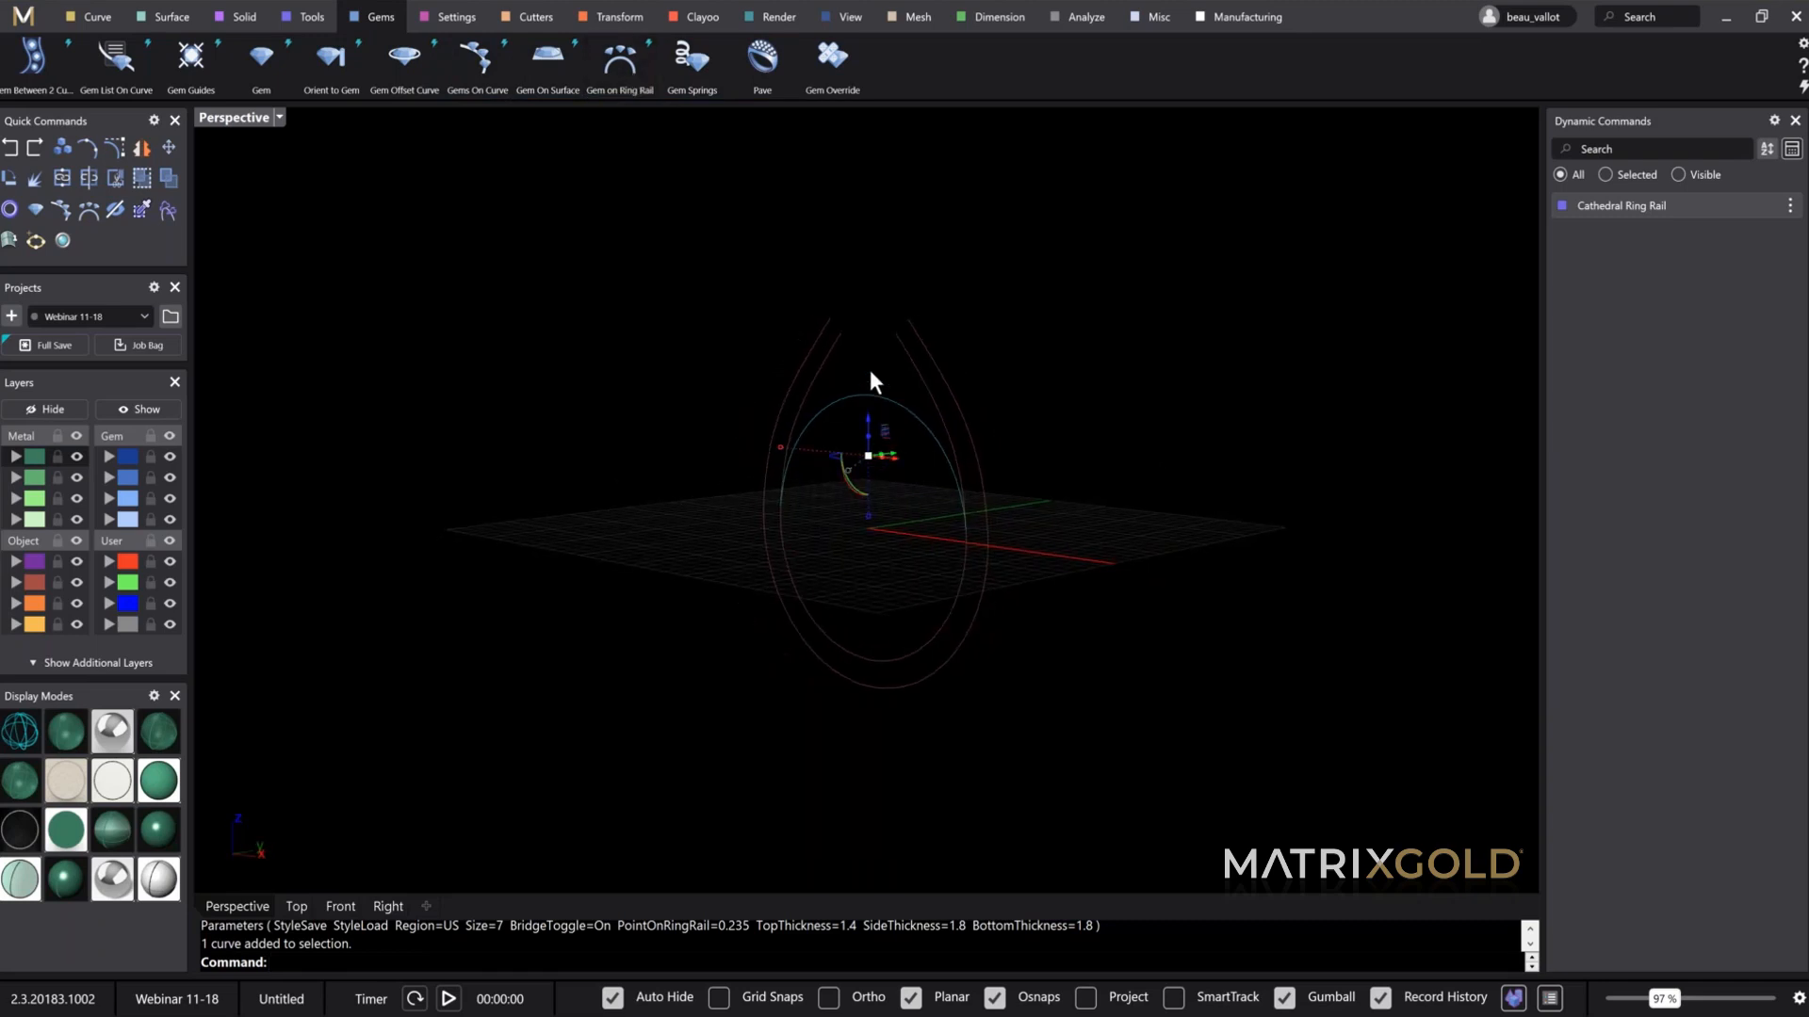
right_drag(869, 369, 857, 340)
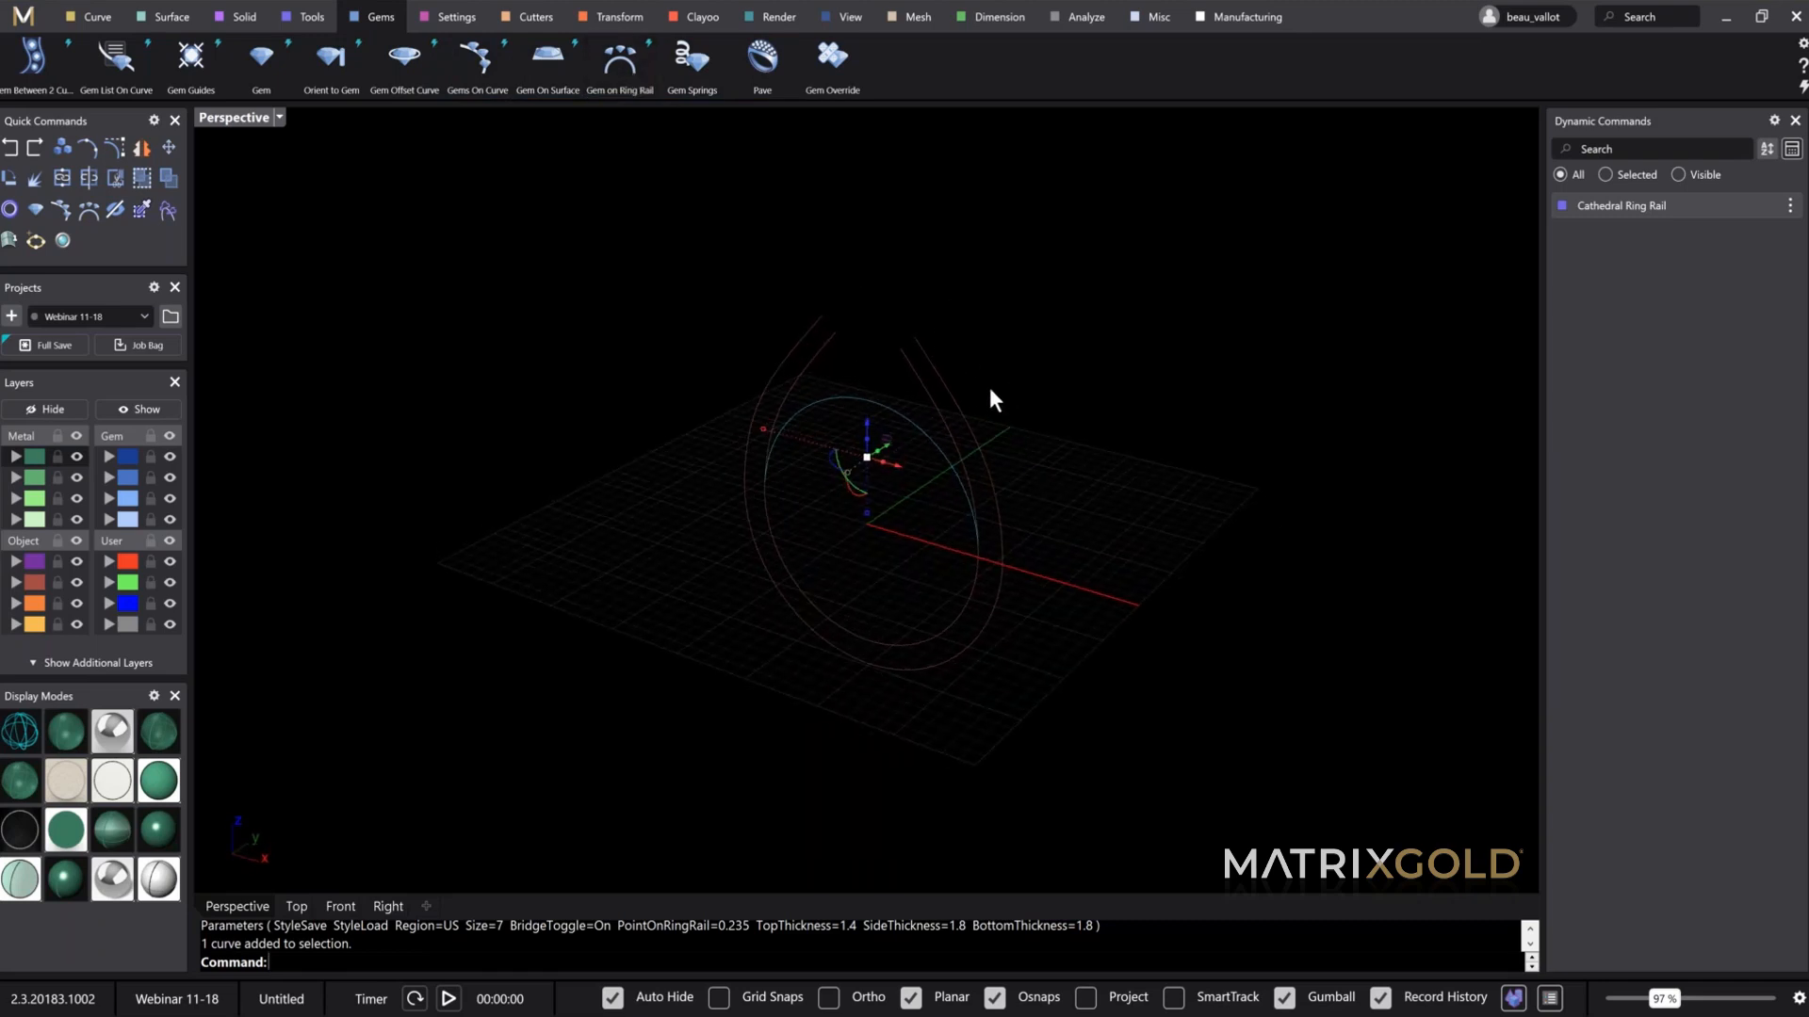
right_drag(989, 389, 1001, 362)
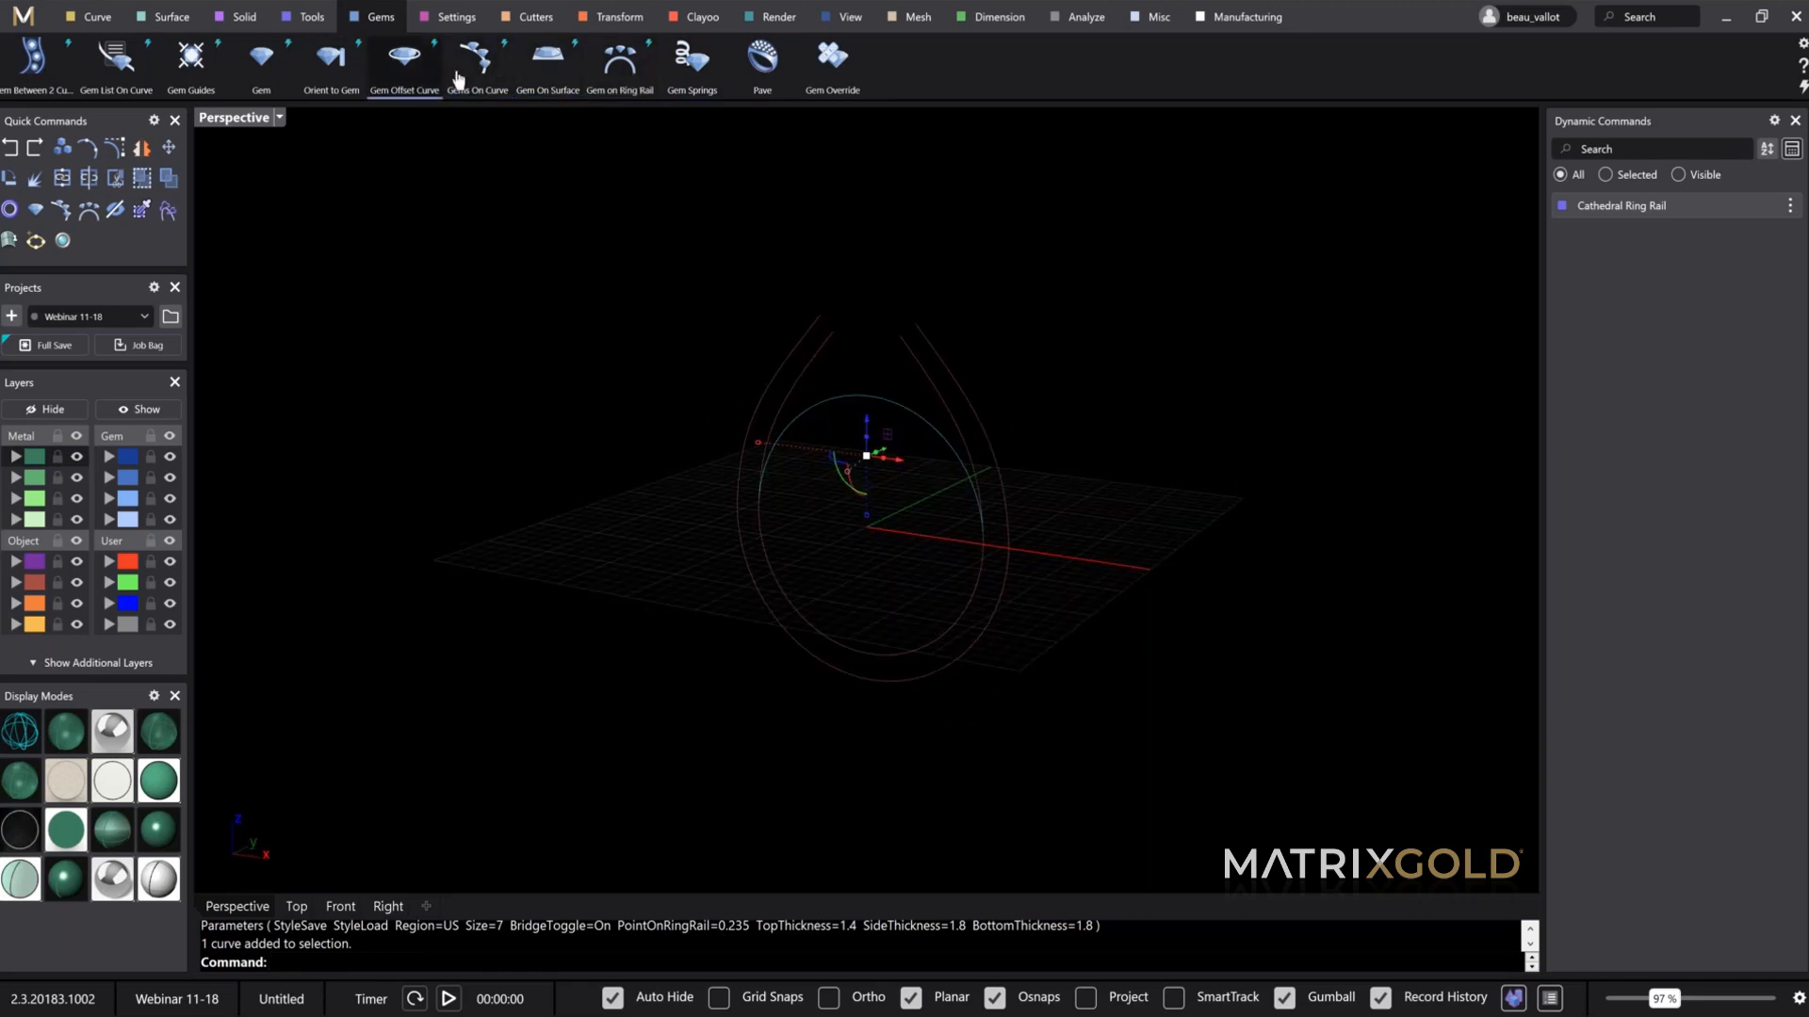
click(603, 90)
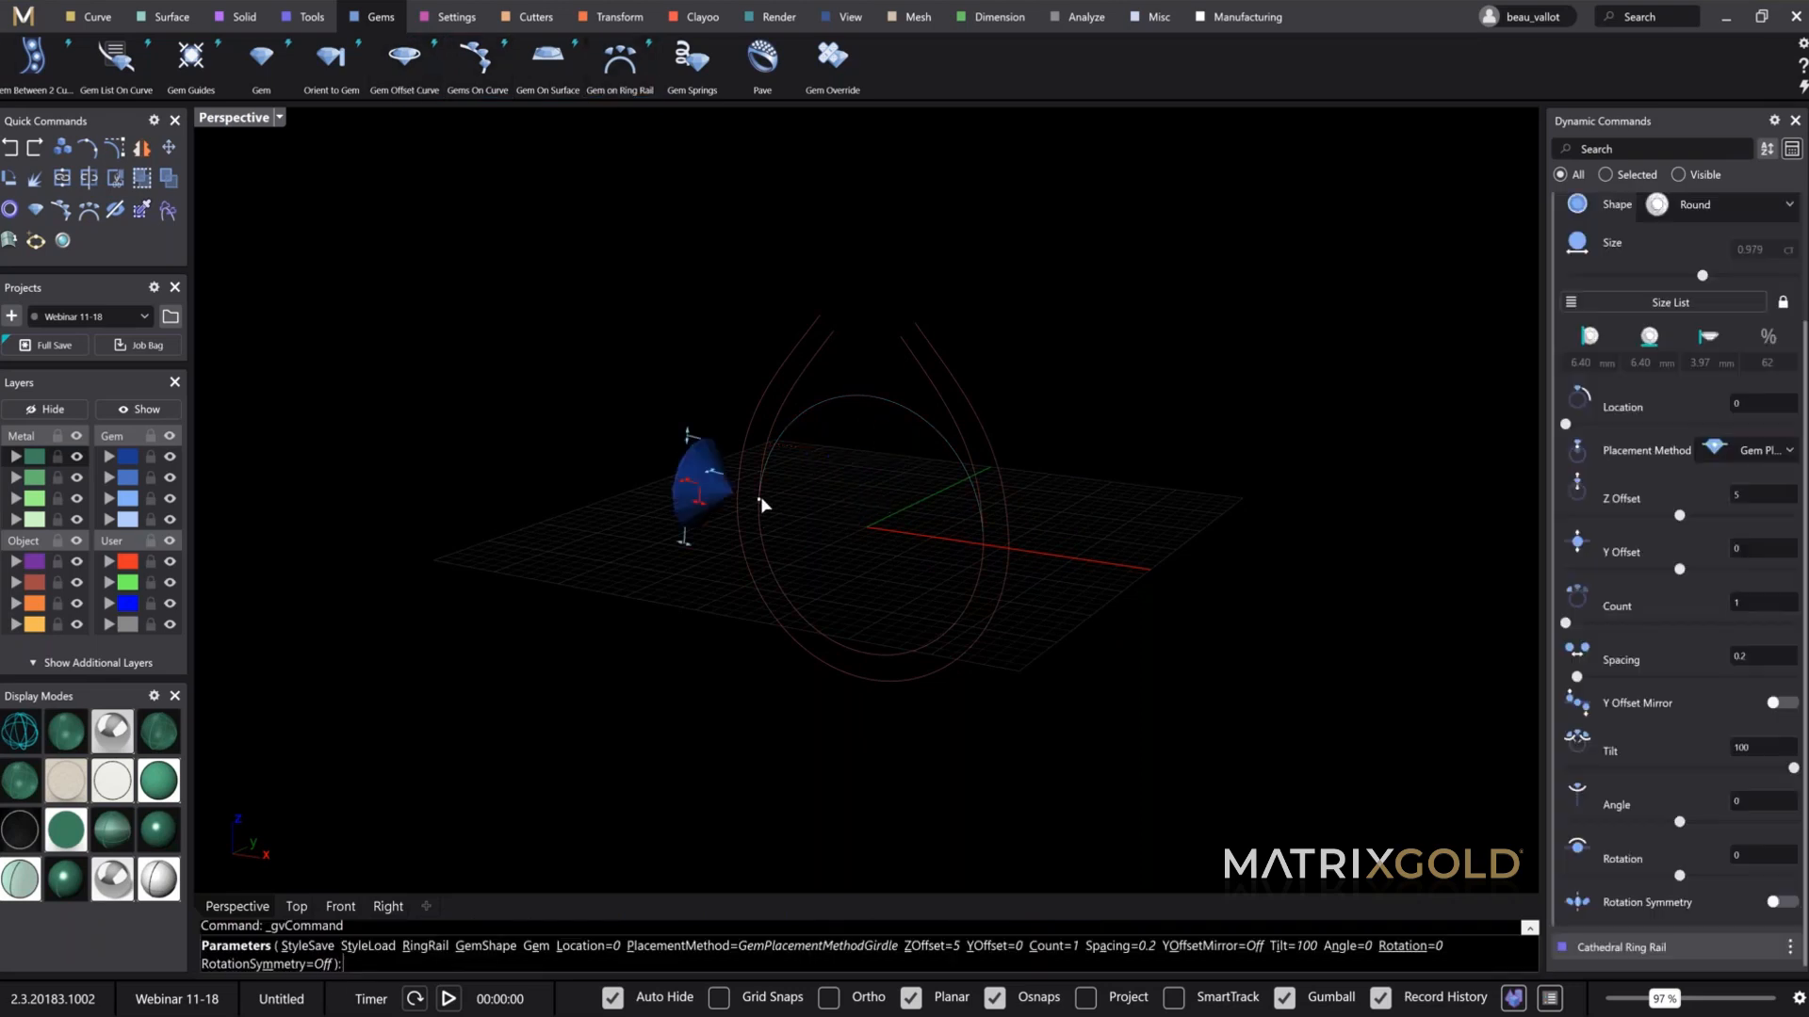
drag(766, 479, 869, 399)
Step: Raise the gem to a Z offset of 6.5 mm and reduce its width to 6.00 mm
right_drag(869, 398, 881, 467)
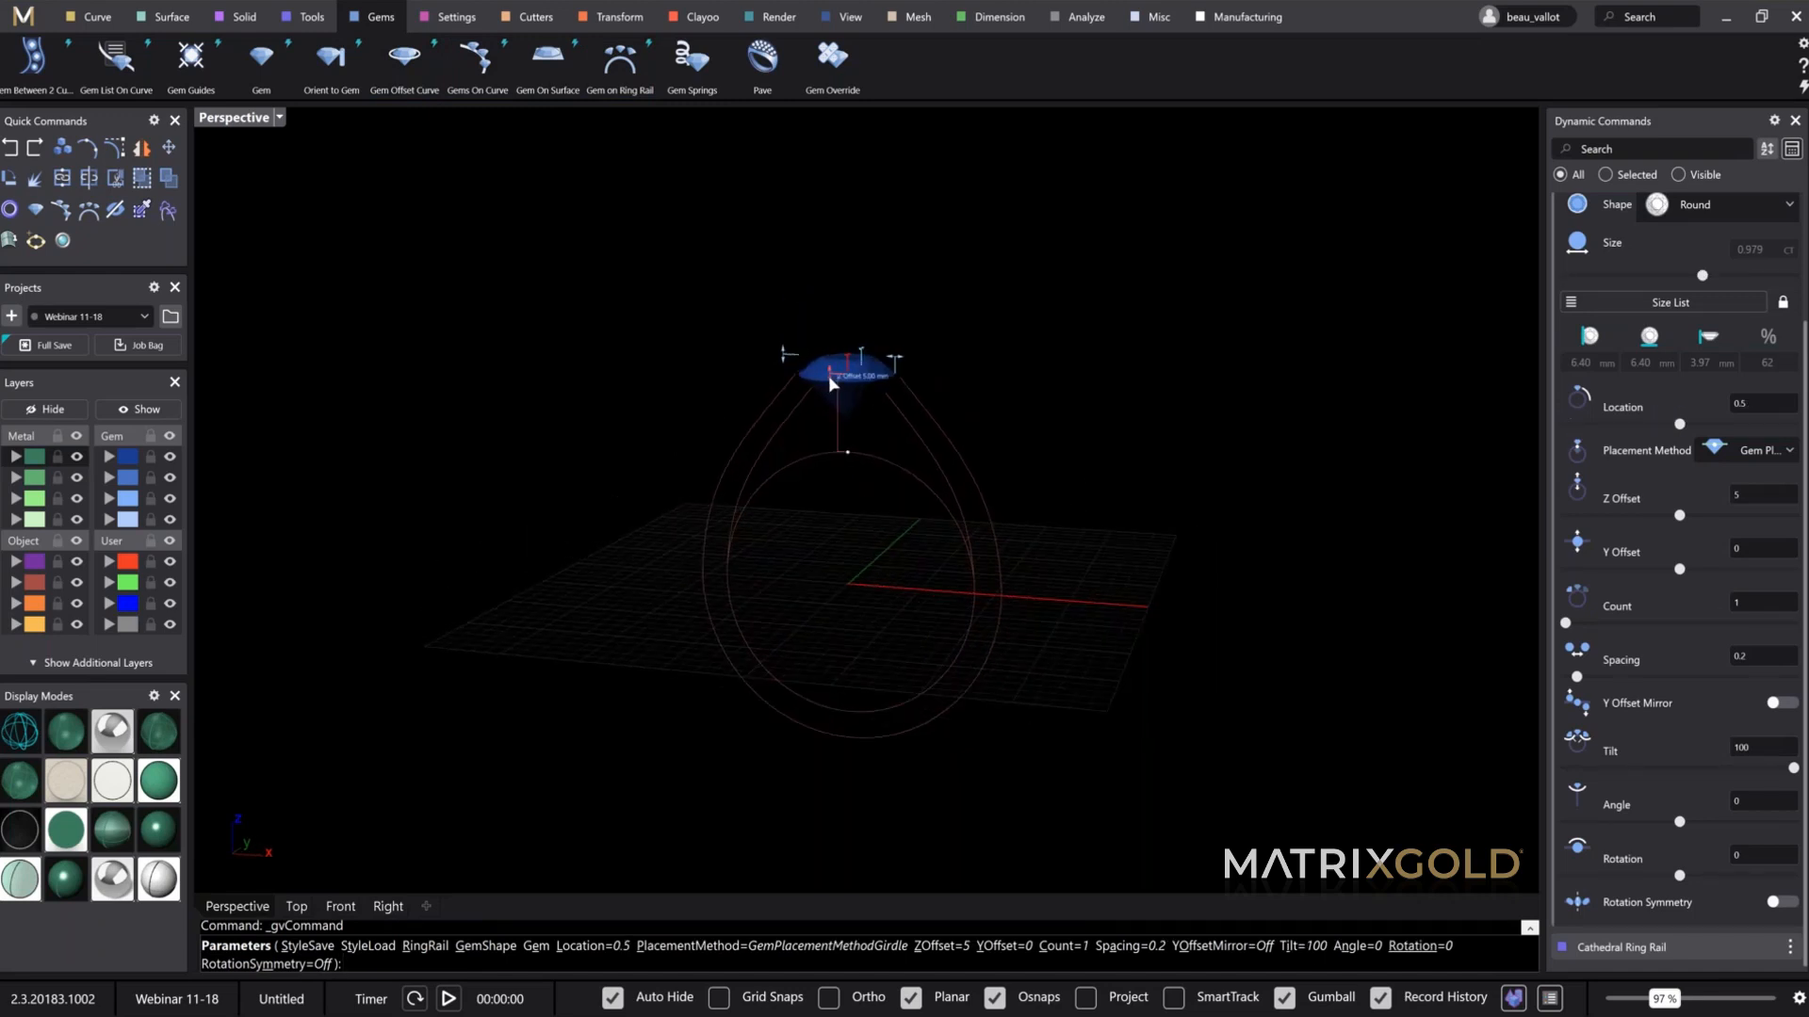
drag(838, 382, 831, 359)
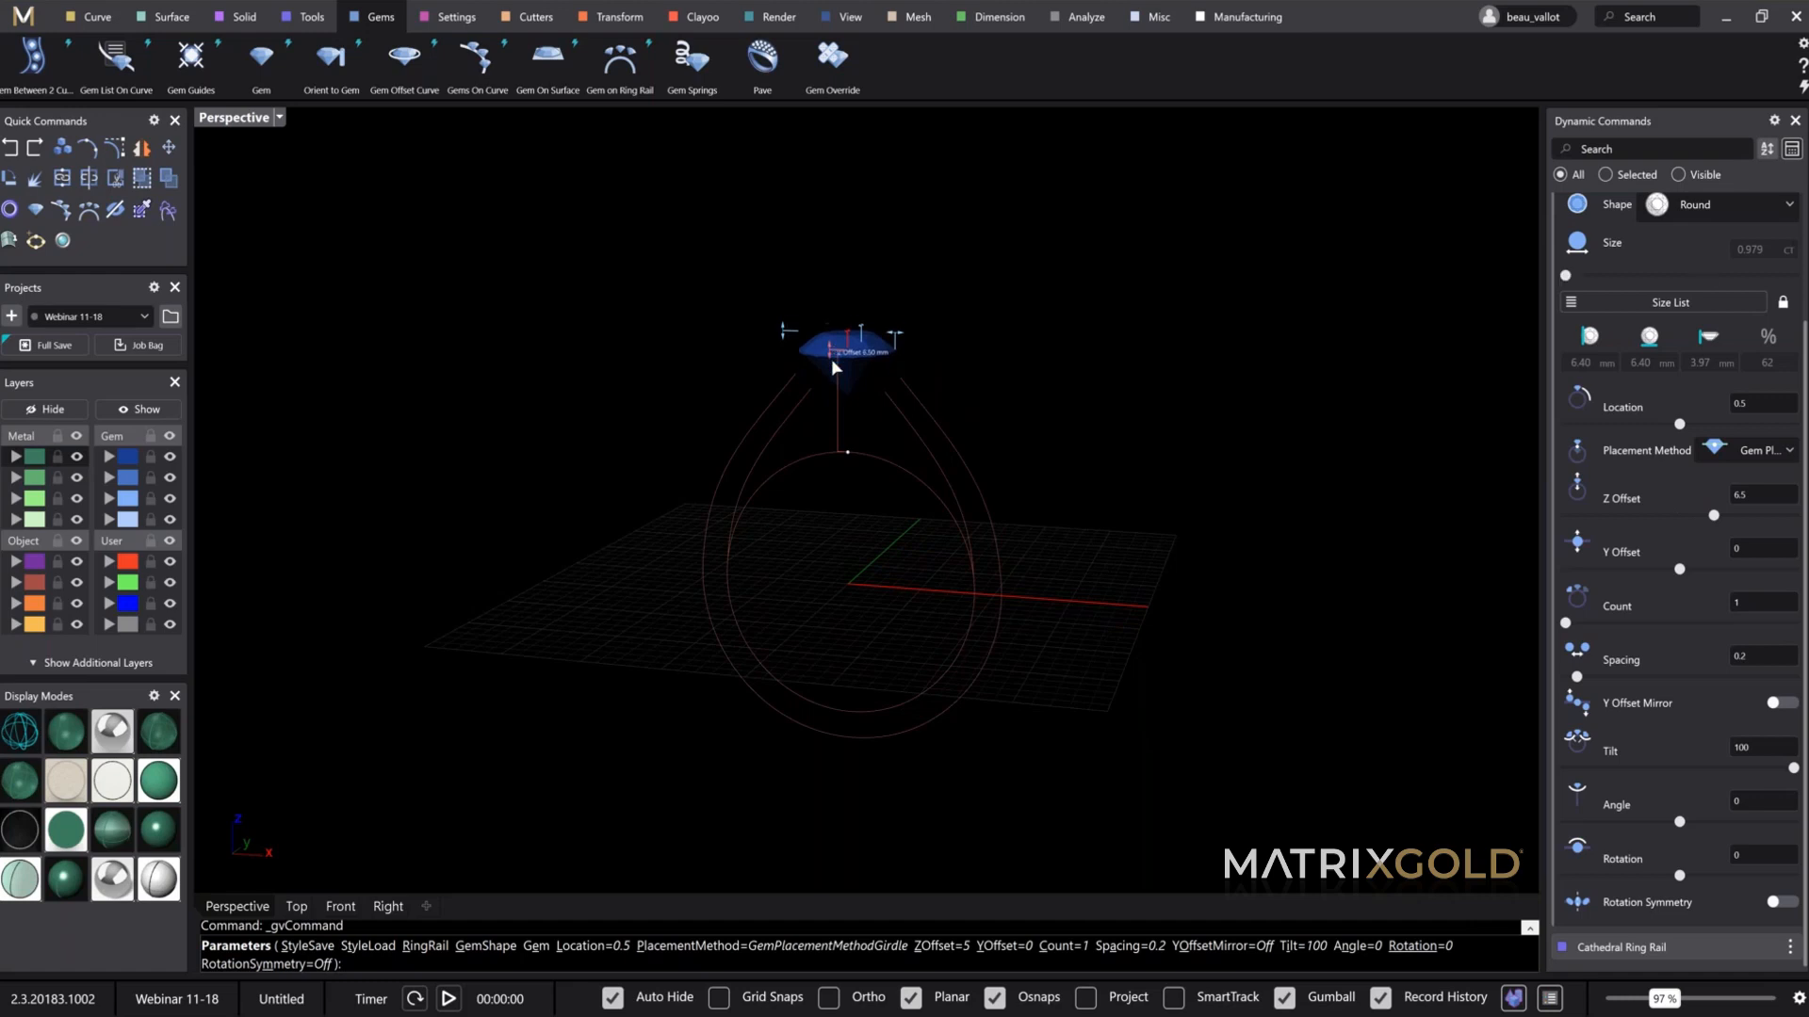
scroll(896, 407, up, 8)
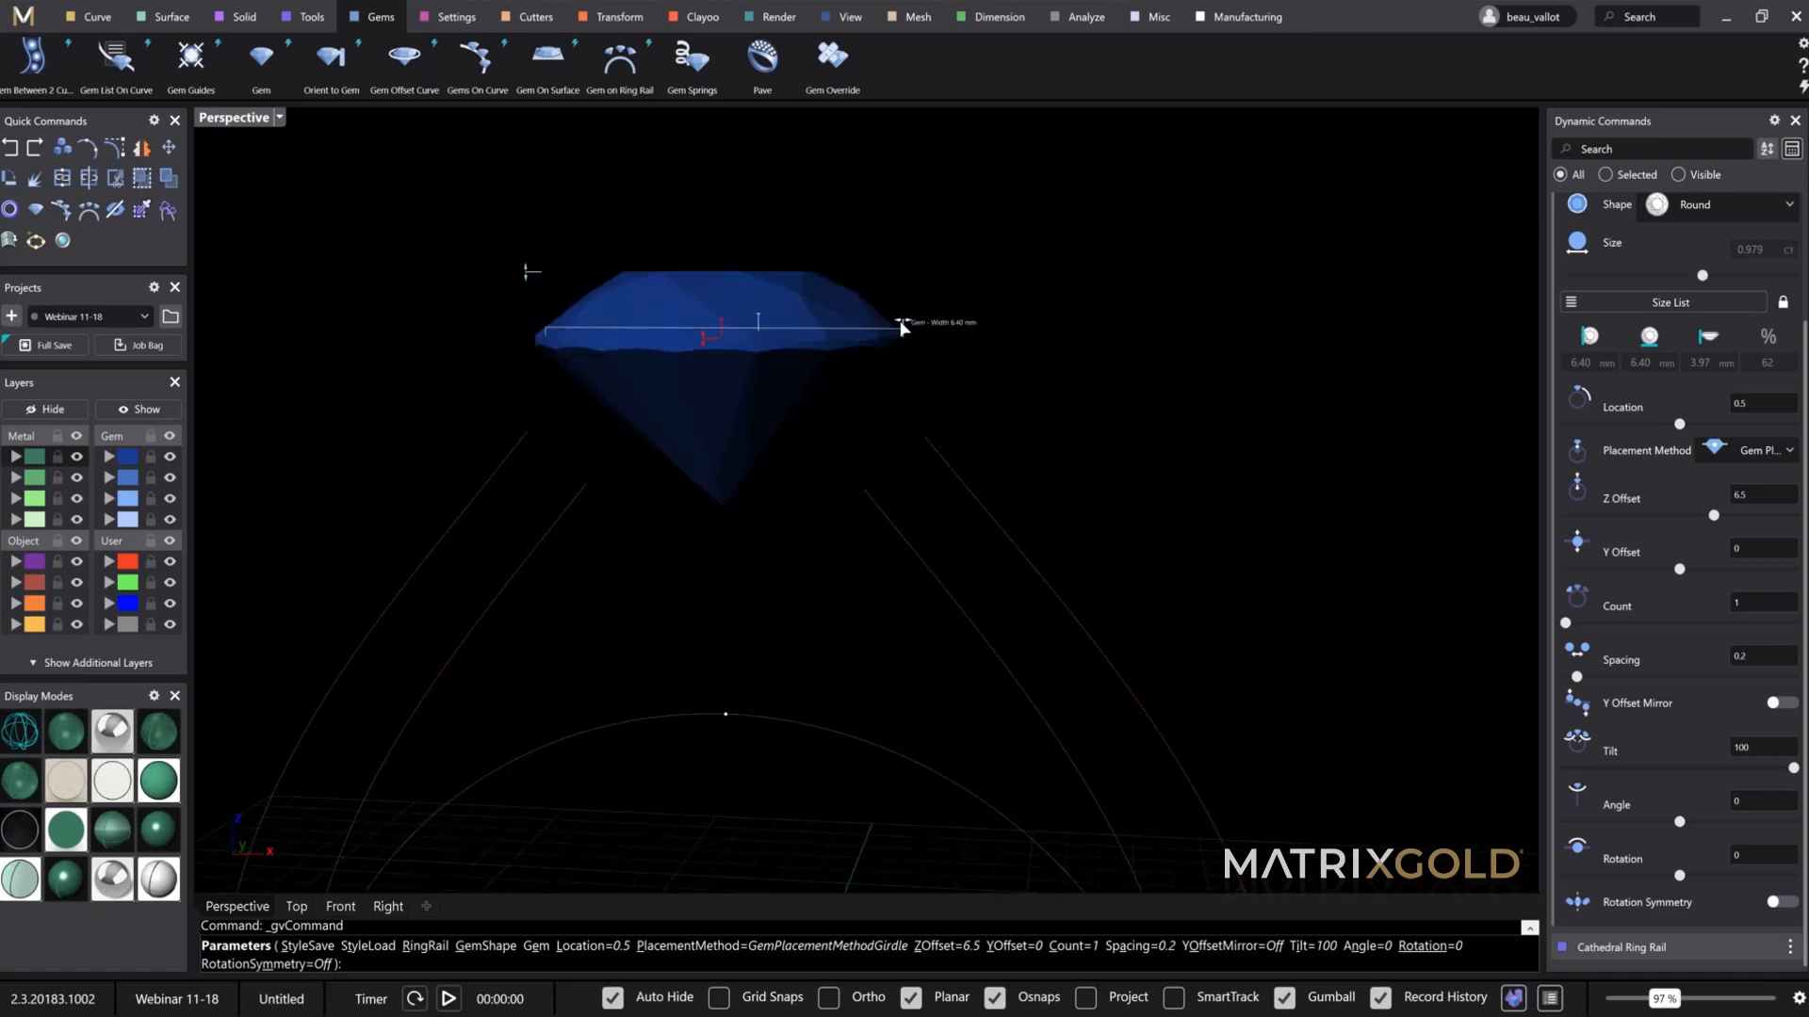
drag(899, 325, 892, 326)
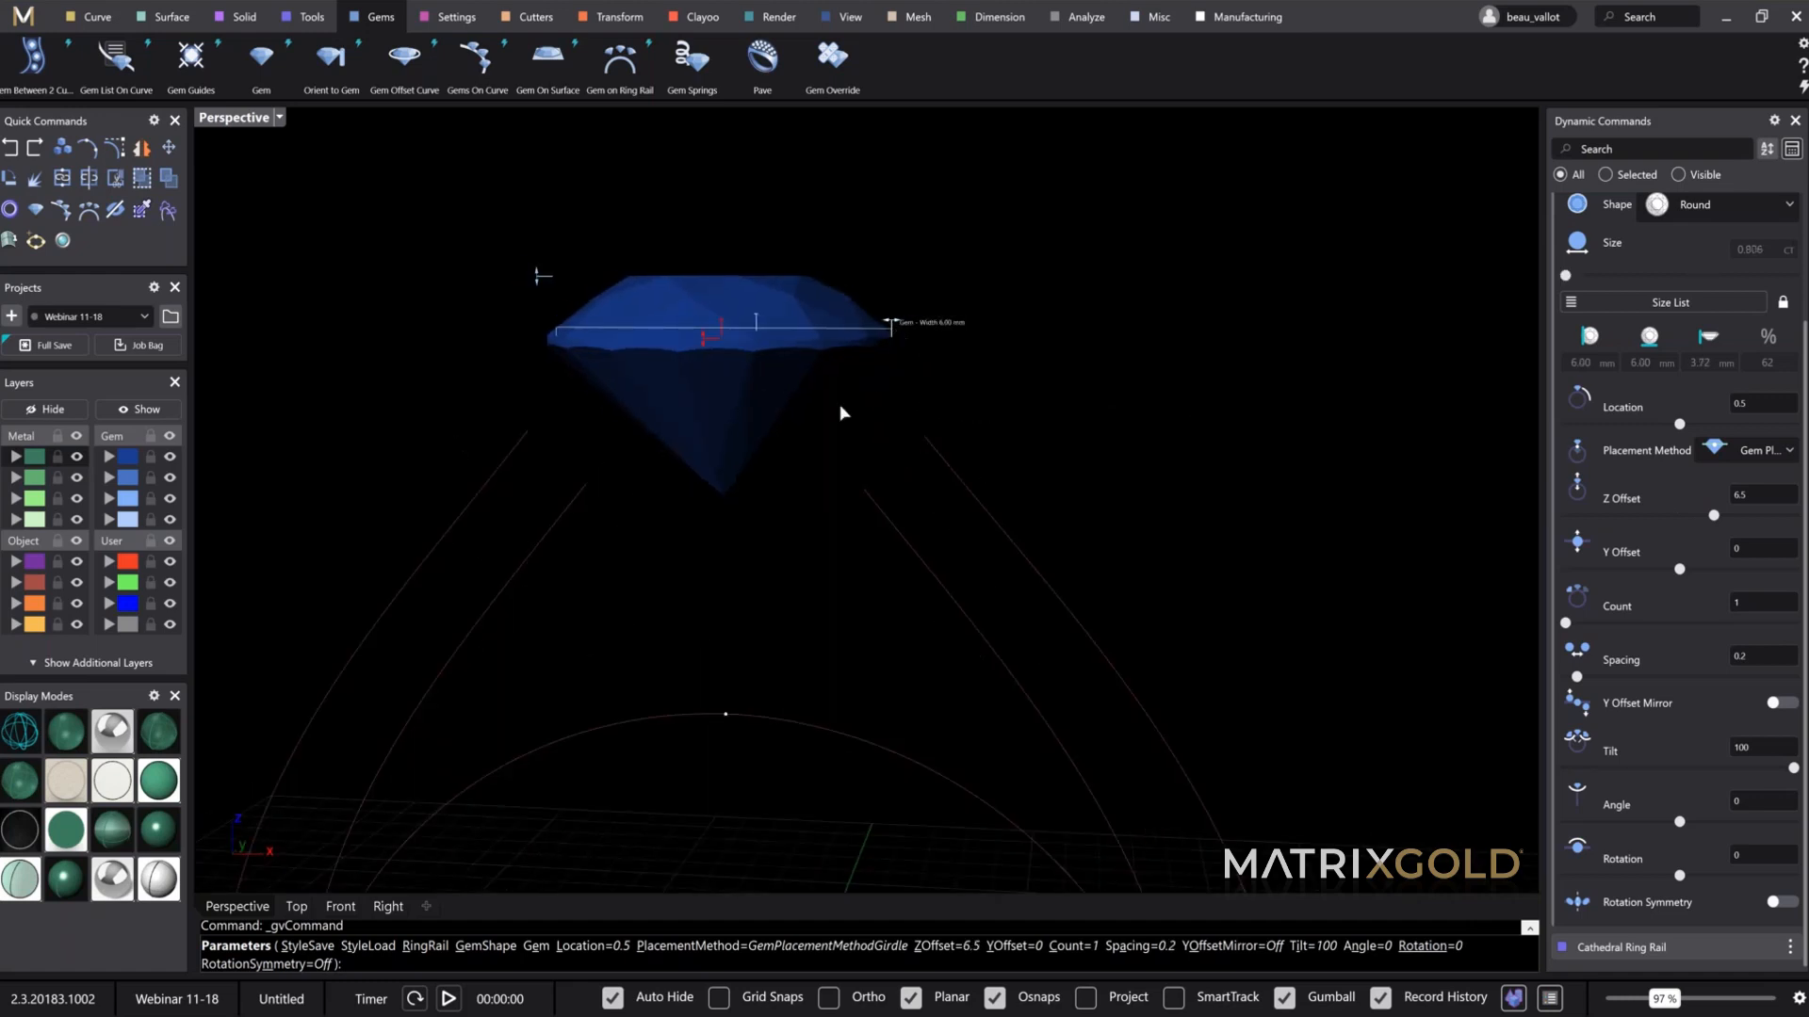
Step: Lower the gem to a Z offset of 6.3 mm and accept its placement
drag(699, 330, 702, 339)
mouse_move(795, 468)
right_down()
mouse_move(811, 407)
mouse_move(706, 472)
mouse_move(801, 443)
right_up()
drag(799, 223, 800, 235)
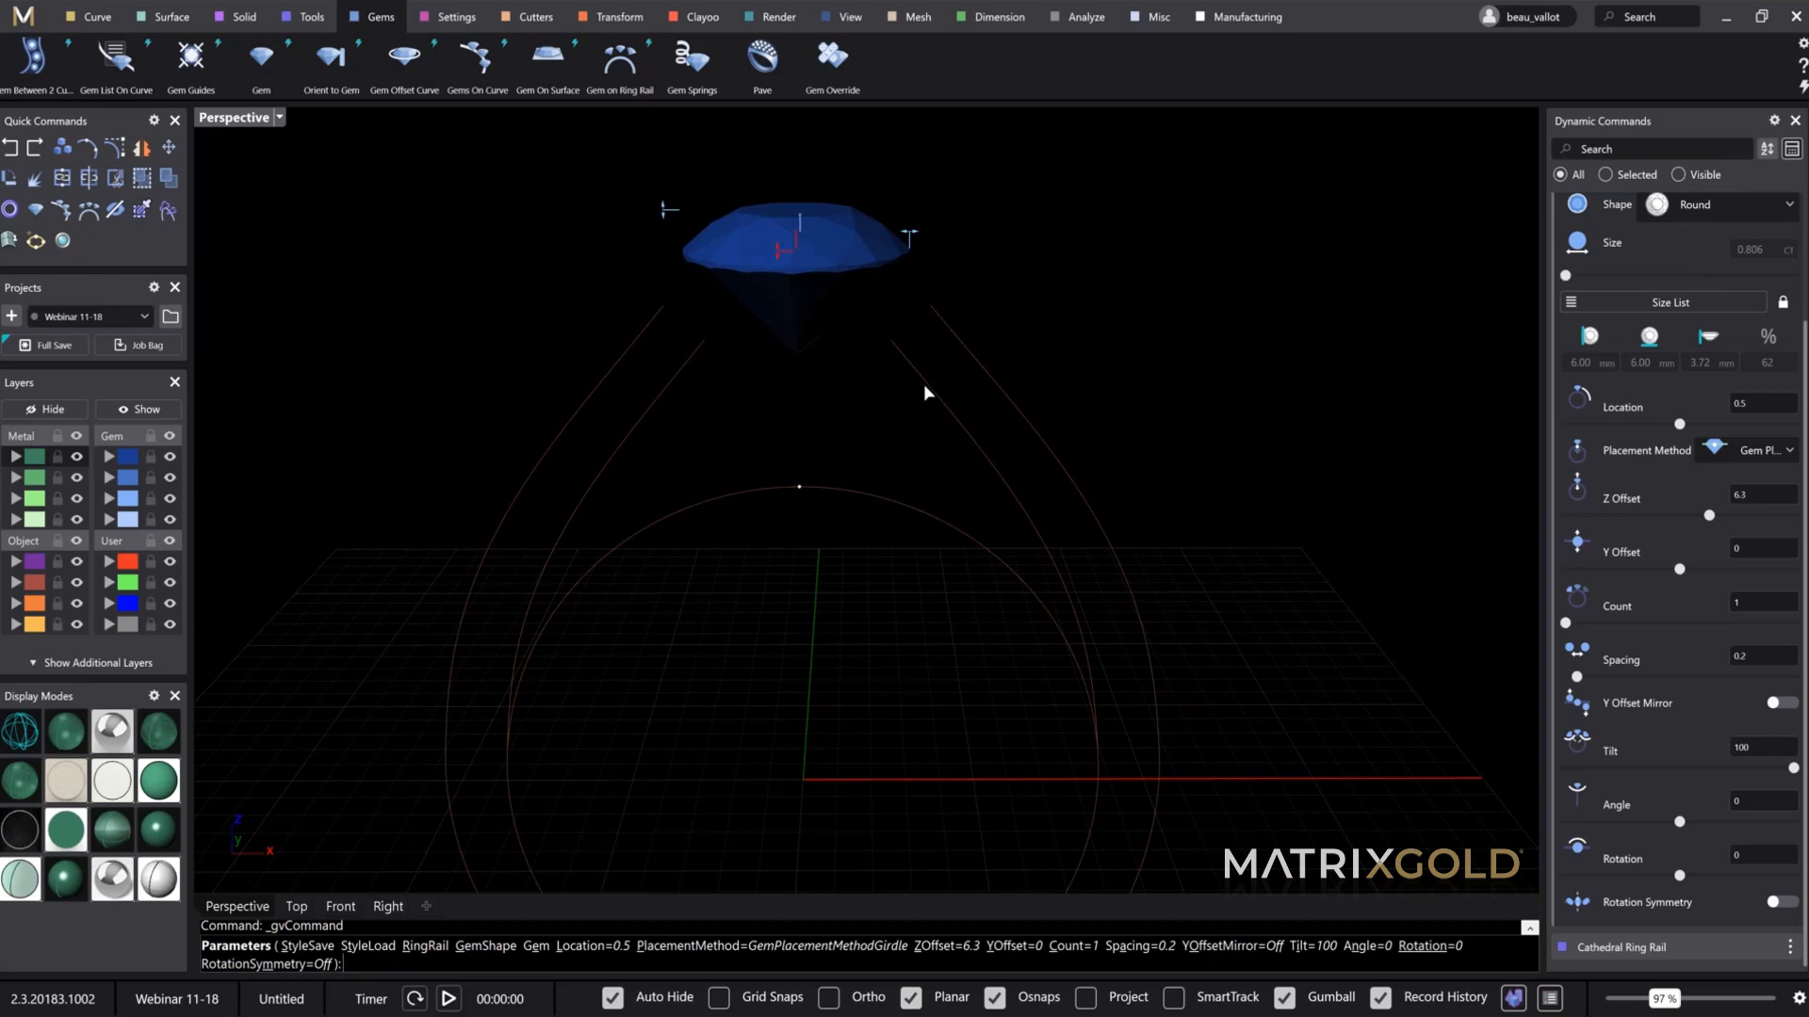
right_drag(924, 386, 876, 546)
key(Return)
Step: Reopen the Cathedral Ring Rail for editing
click(1754, 239)
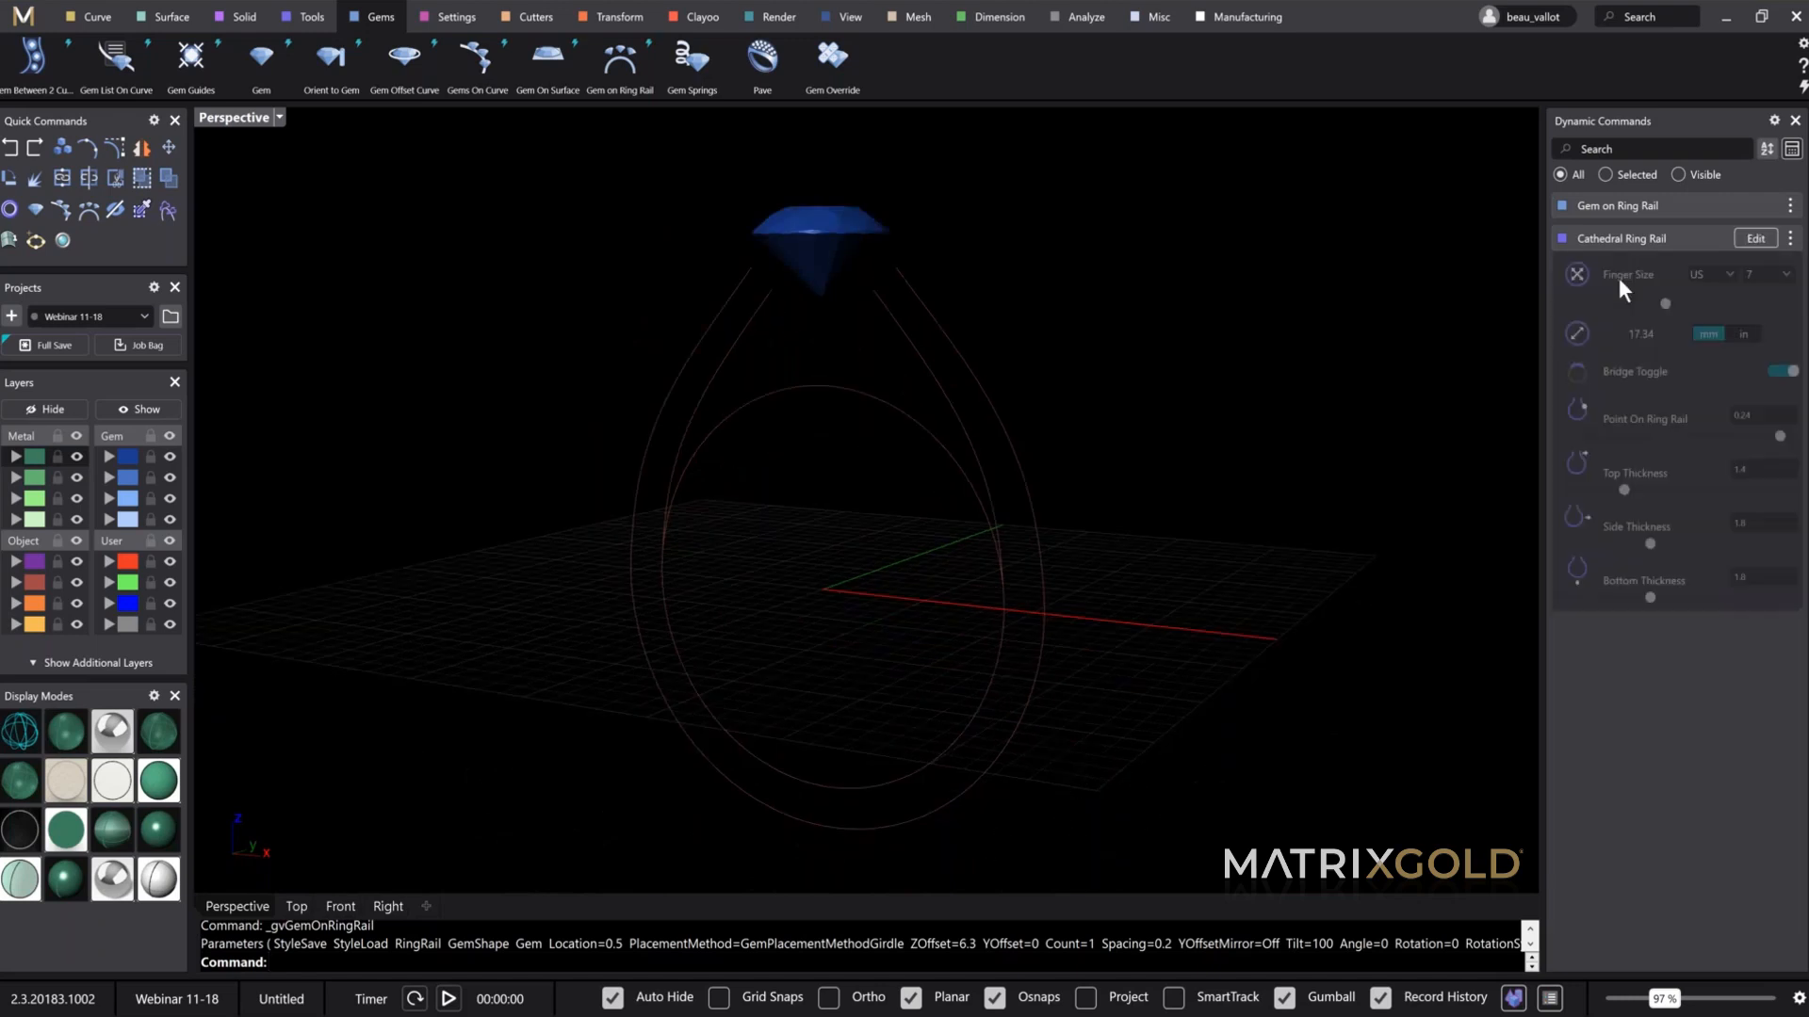
right_drag(1095, 509, 891, 292)
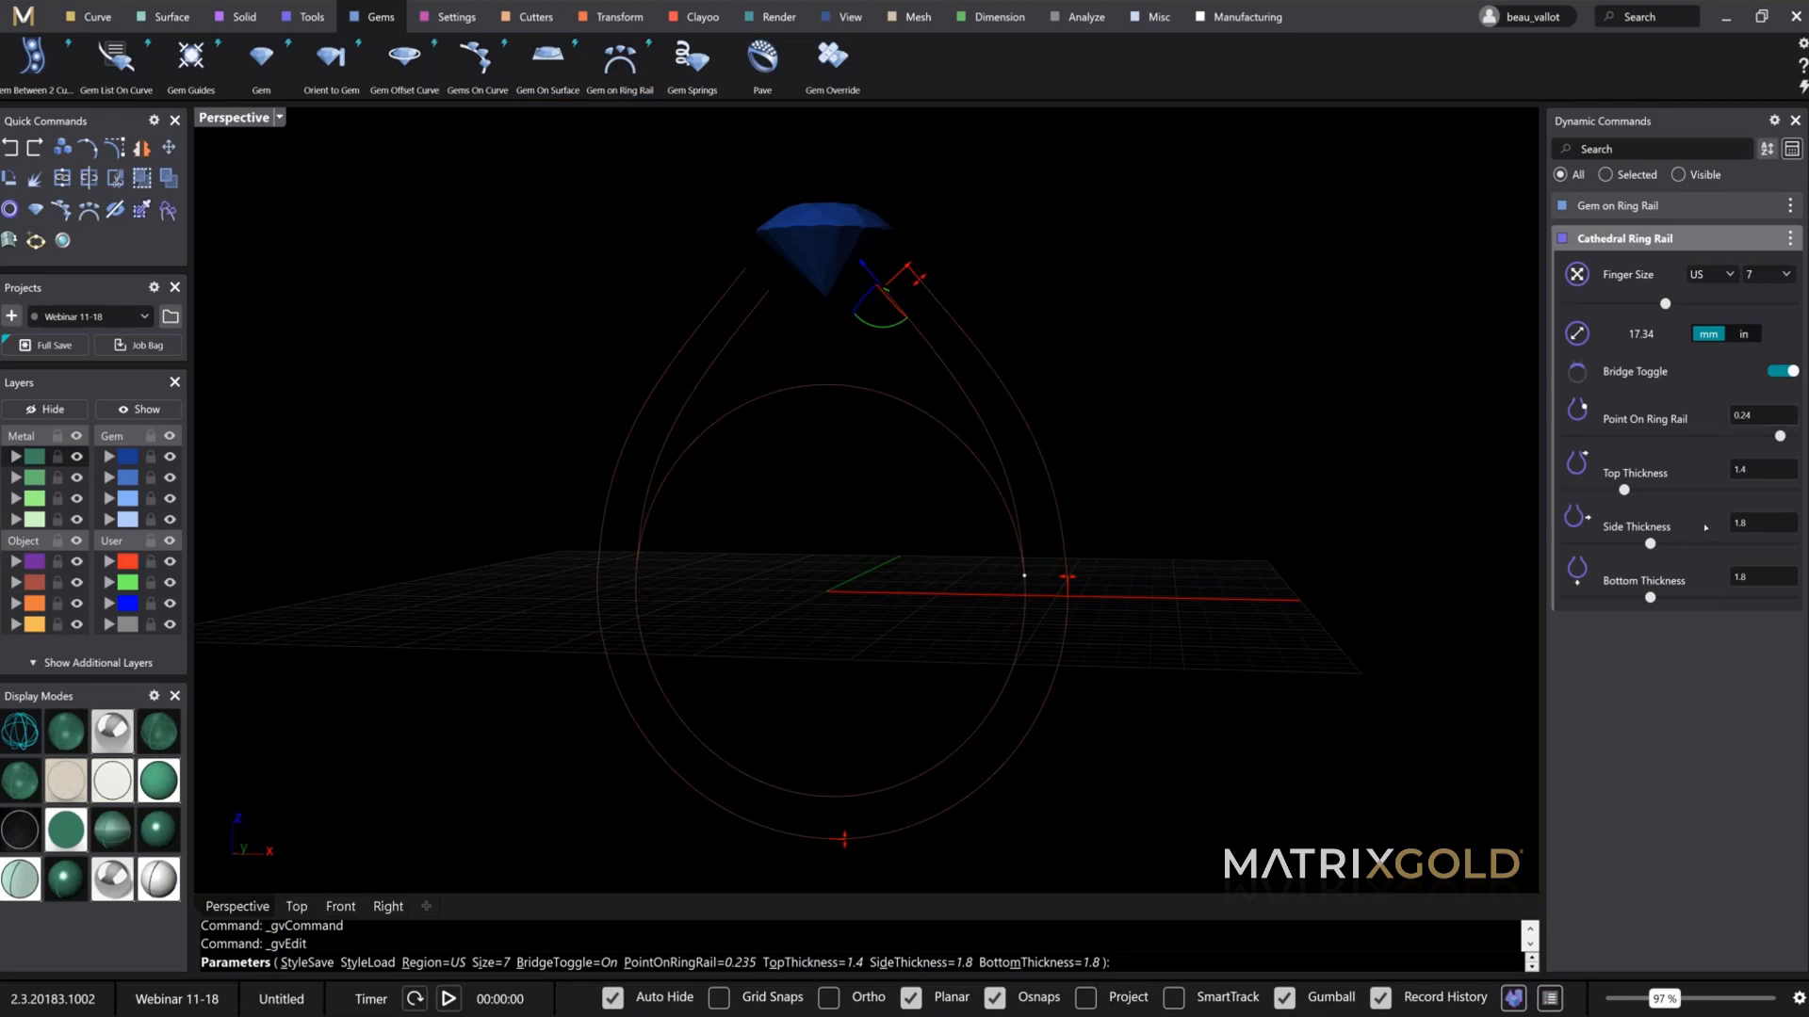
Step: Try US finger size 2 on the cathedral ring rail and return it to size 7
click(1781, 281)
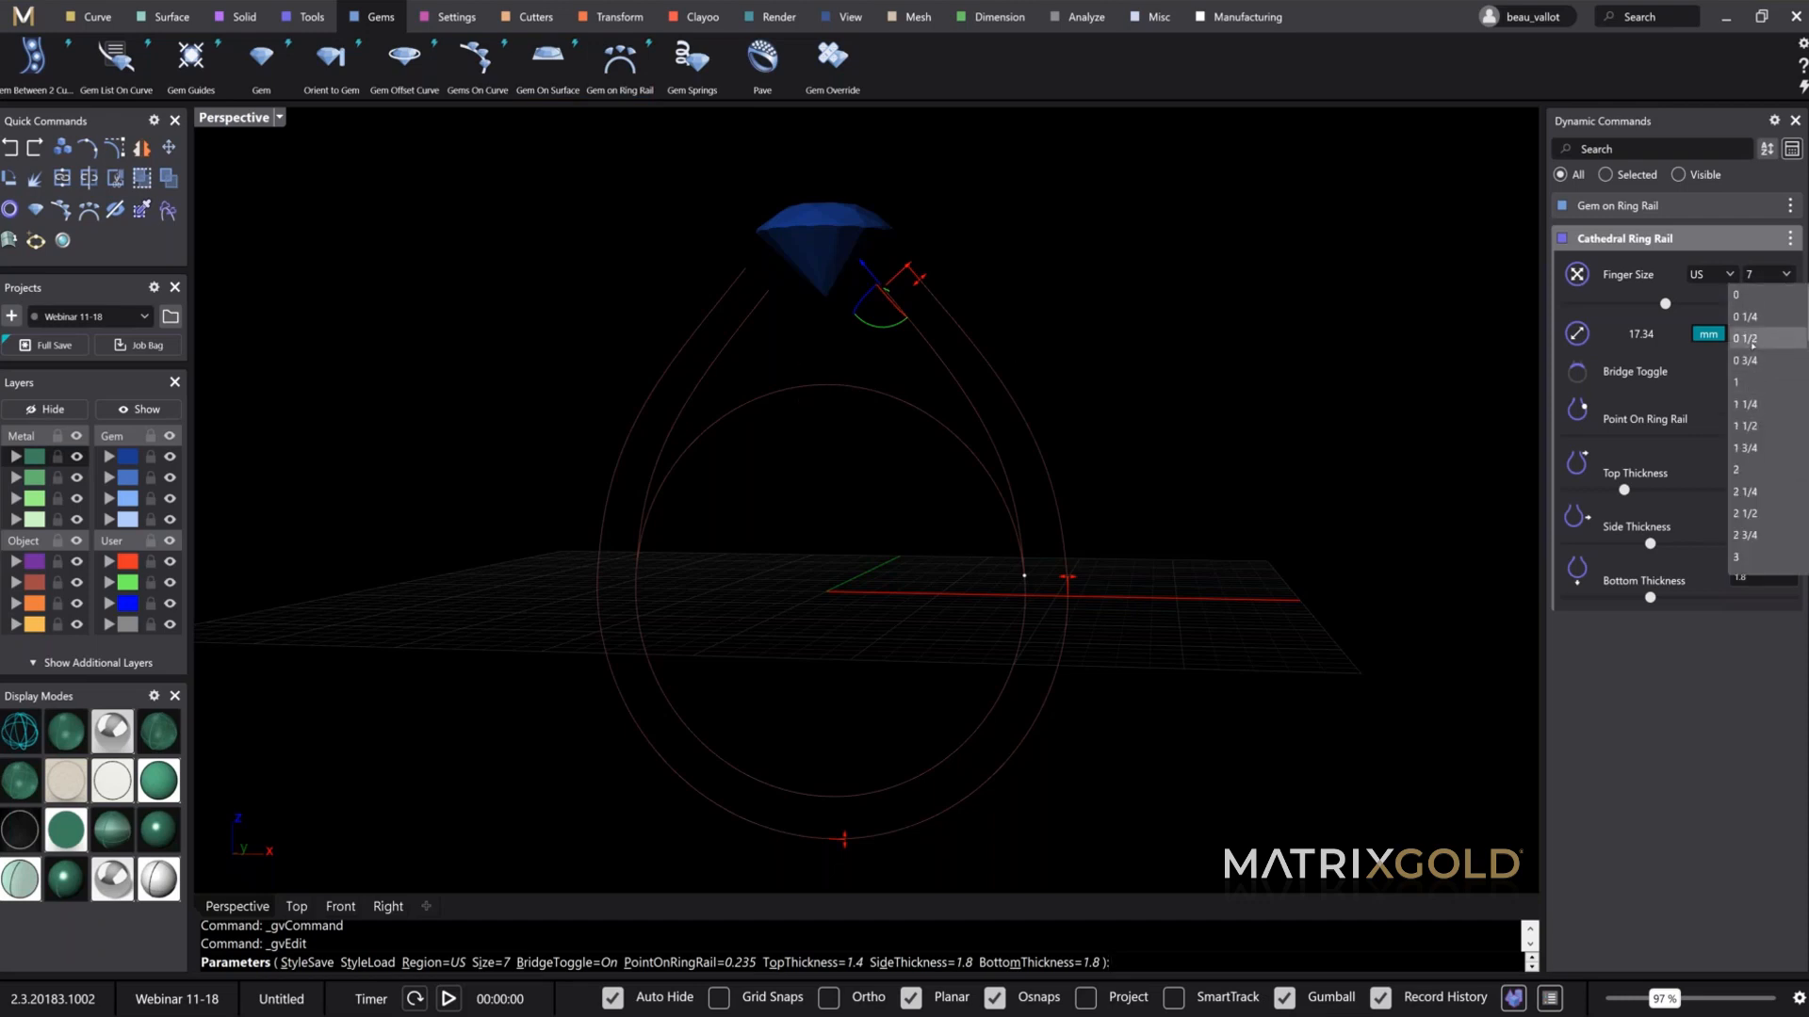
click(1750, 470)
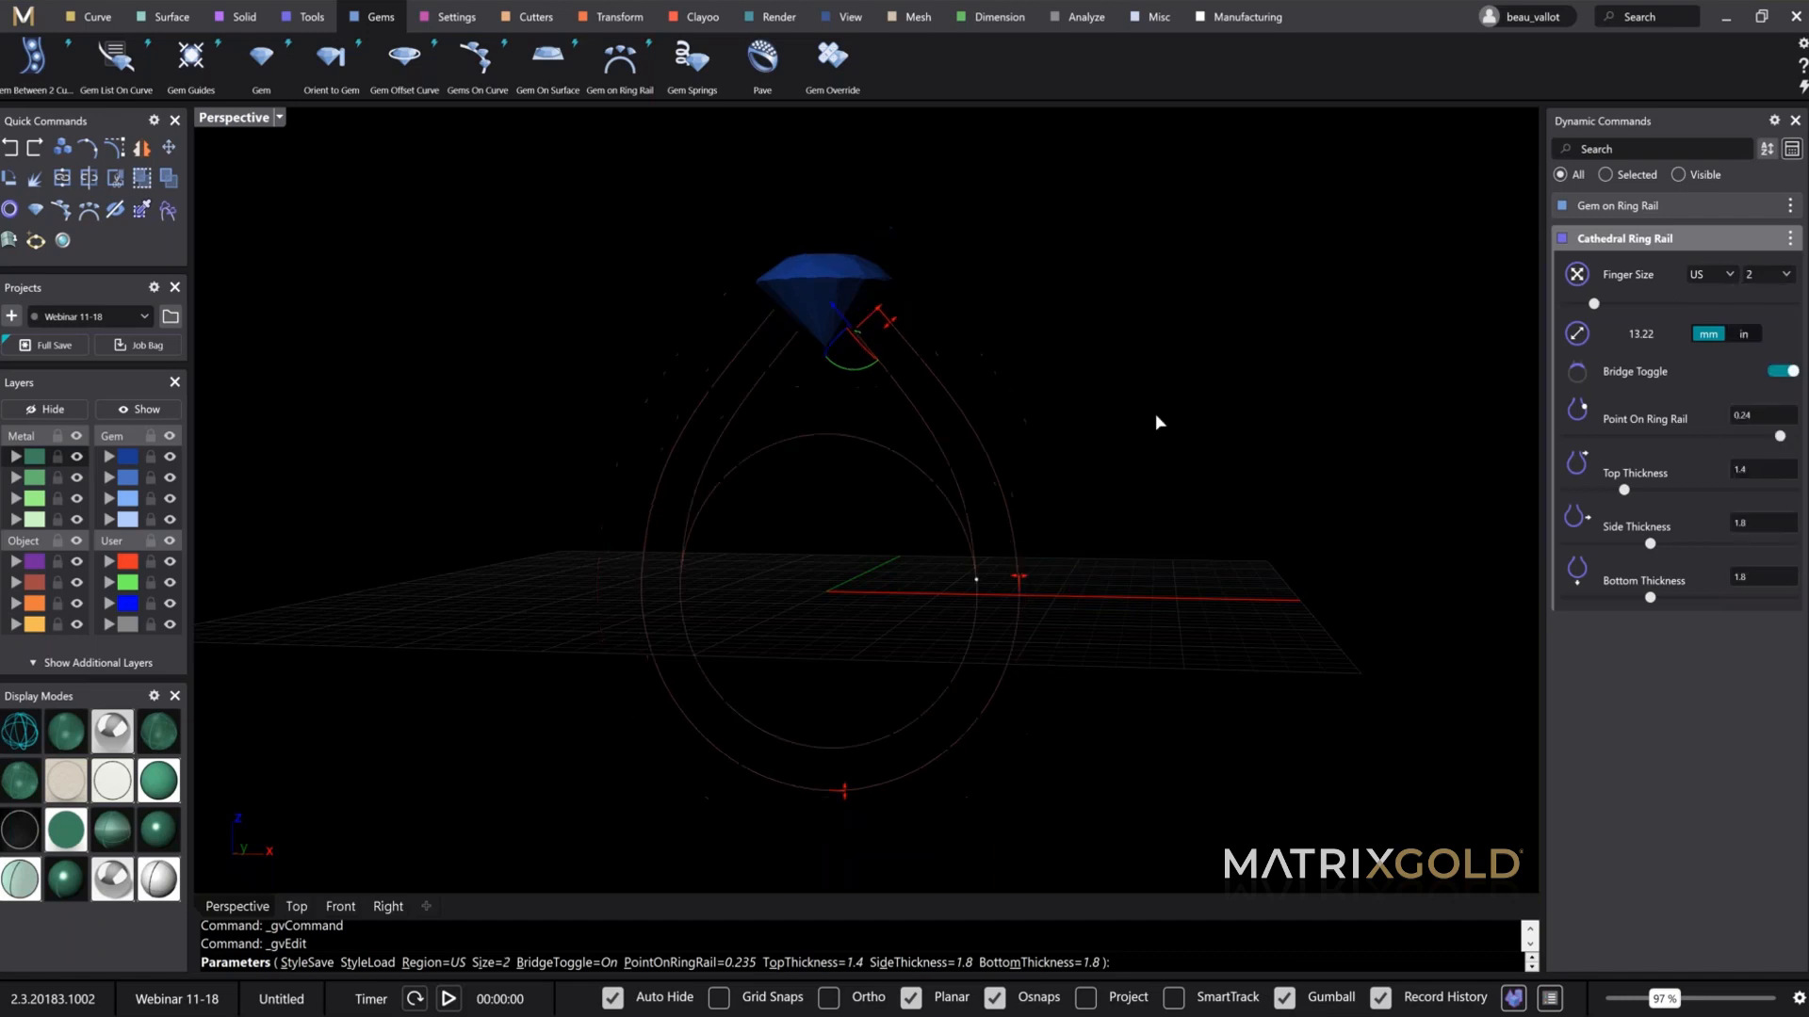
click(1758, 276)
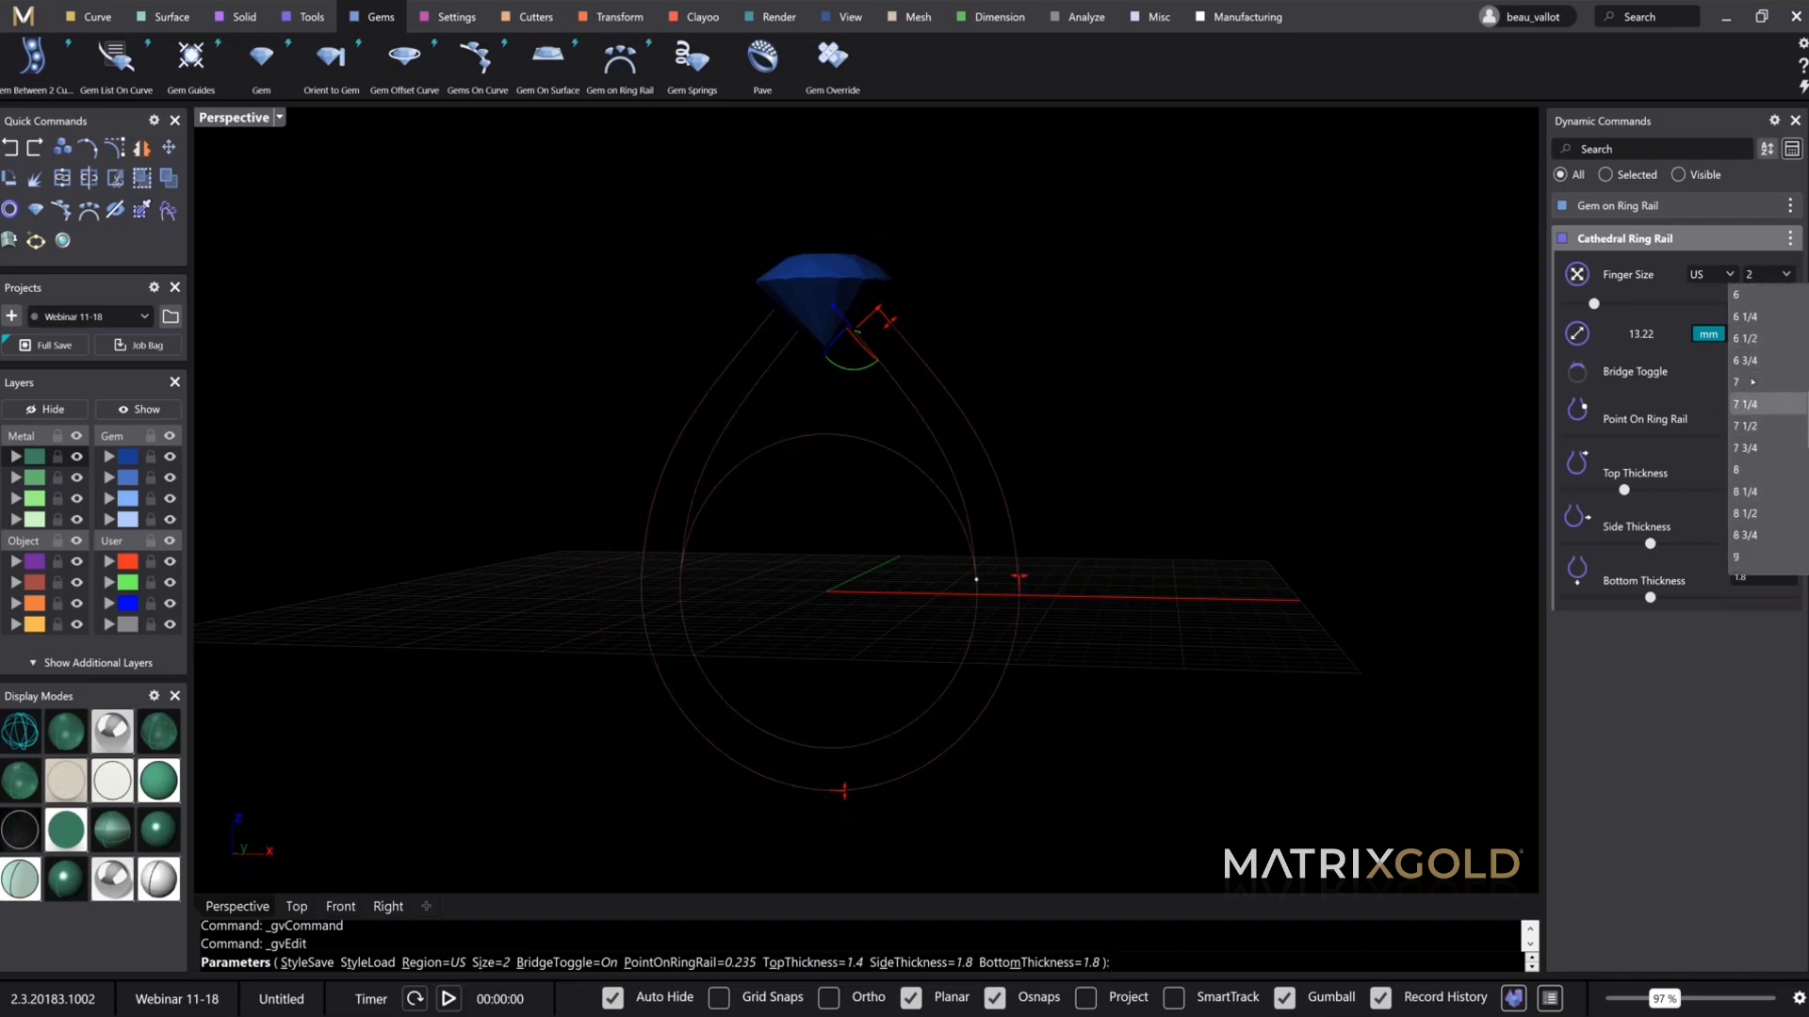
click(1748, 382)
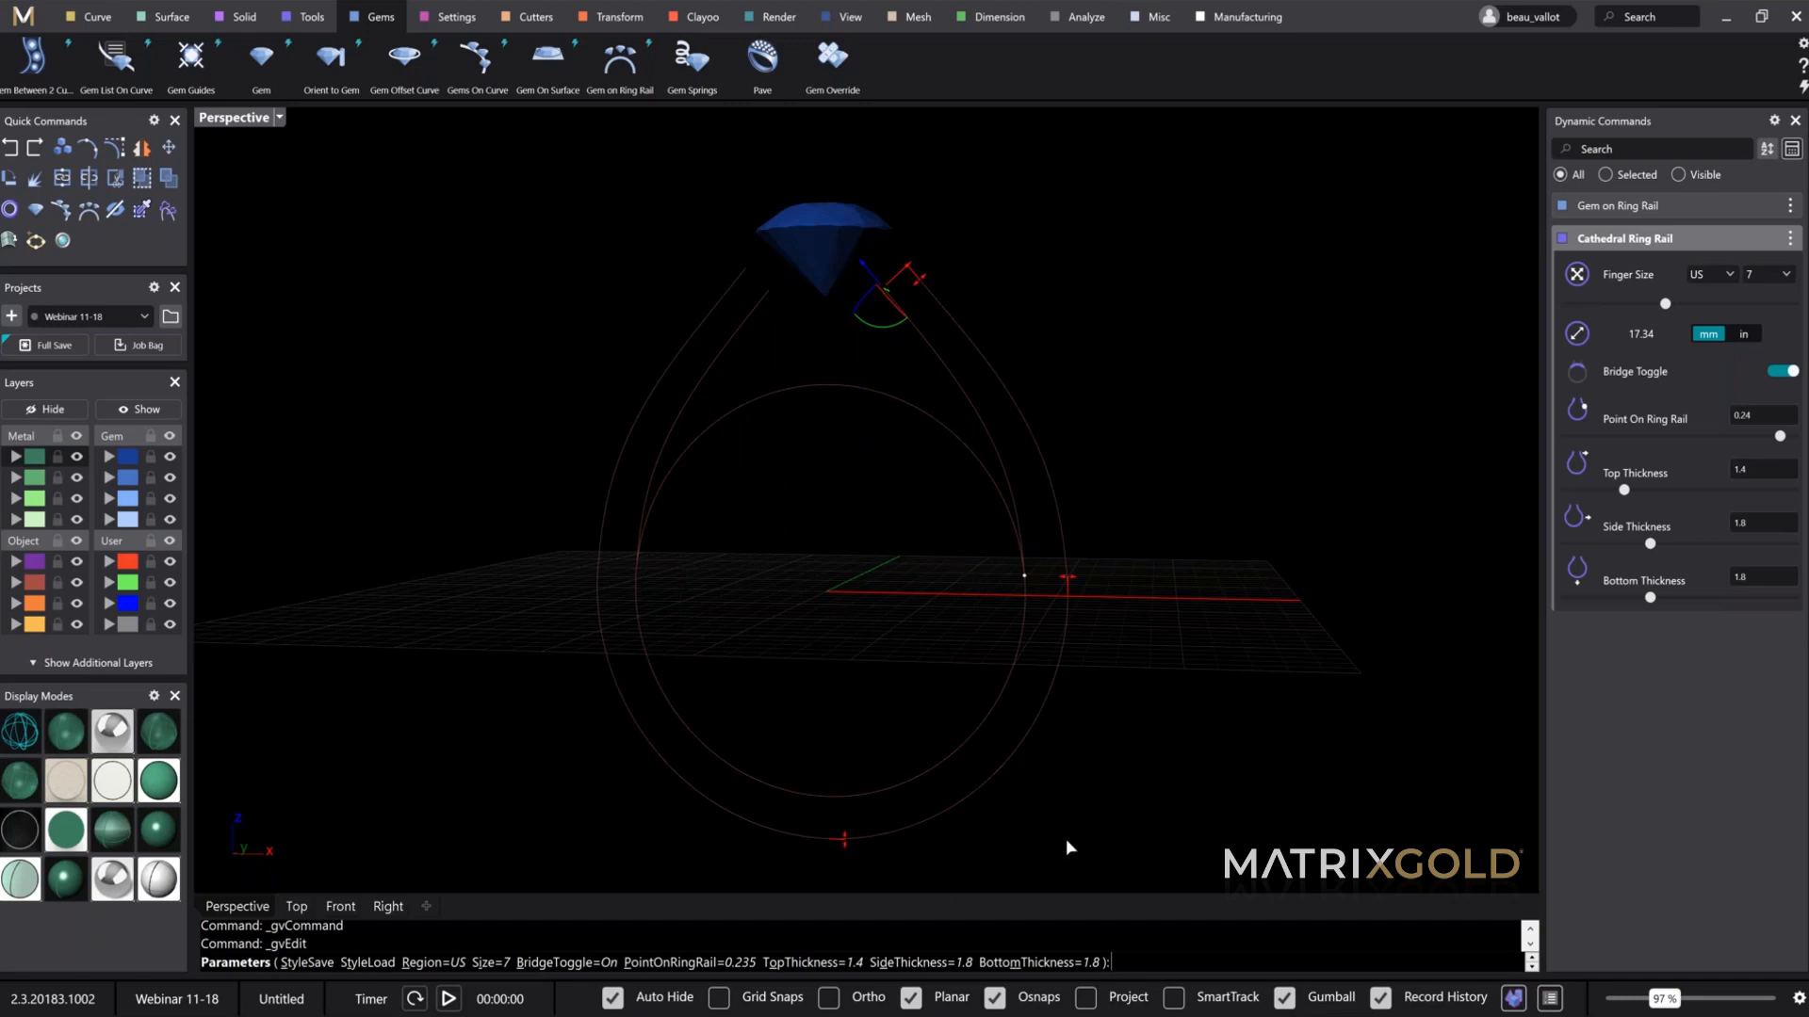
Step: Set the cathedral ring rail's side thickness to 1.9 mm and accept the edit
right_drag(1119, 608, 1072, 497)
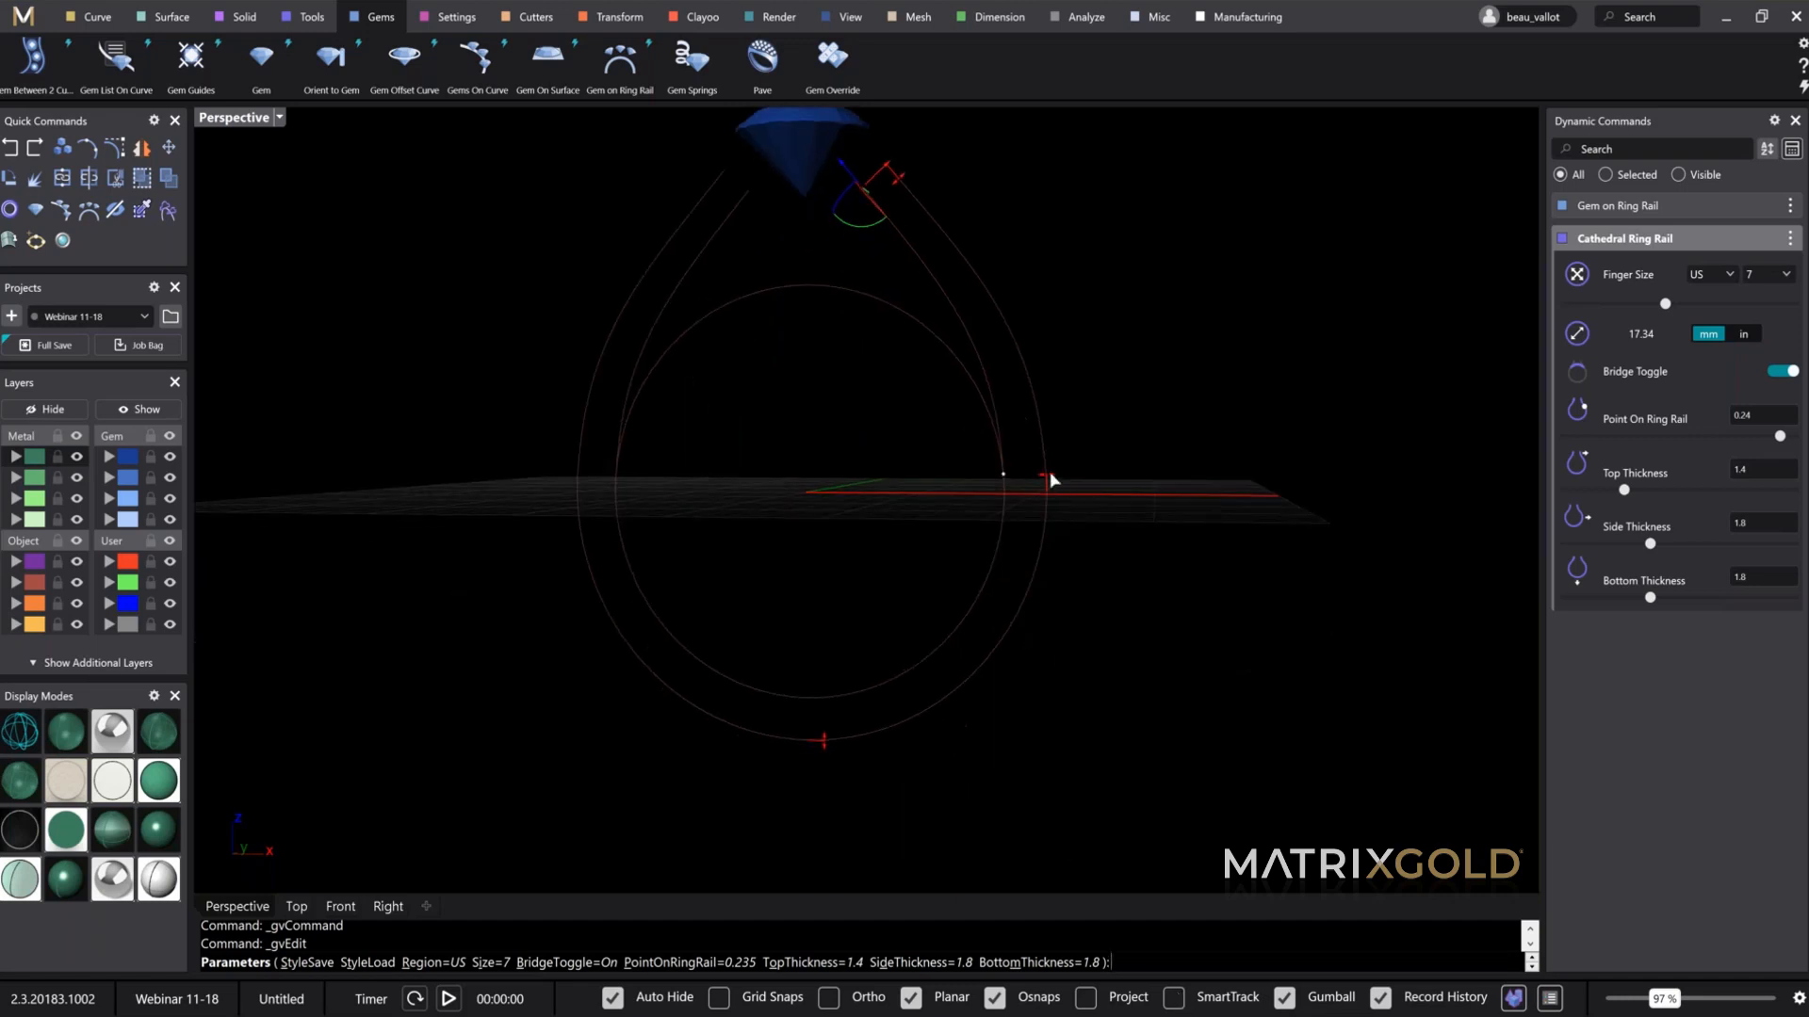
drag(1049, 475, 1052, 475)
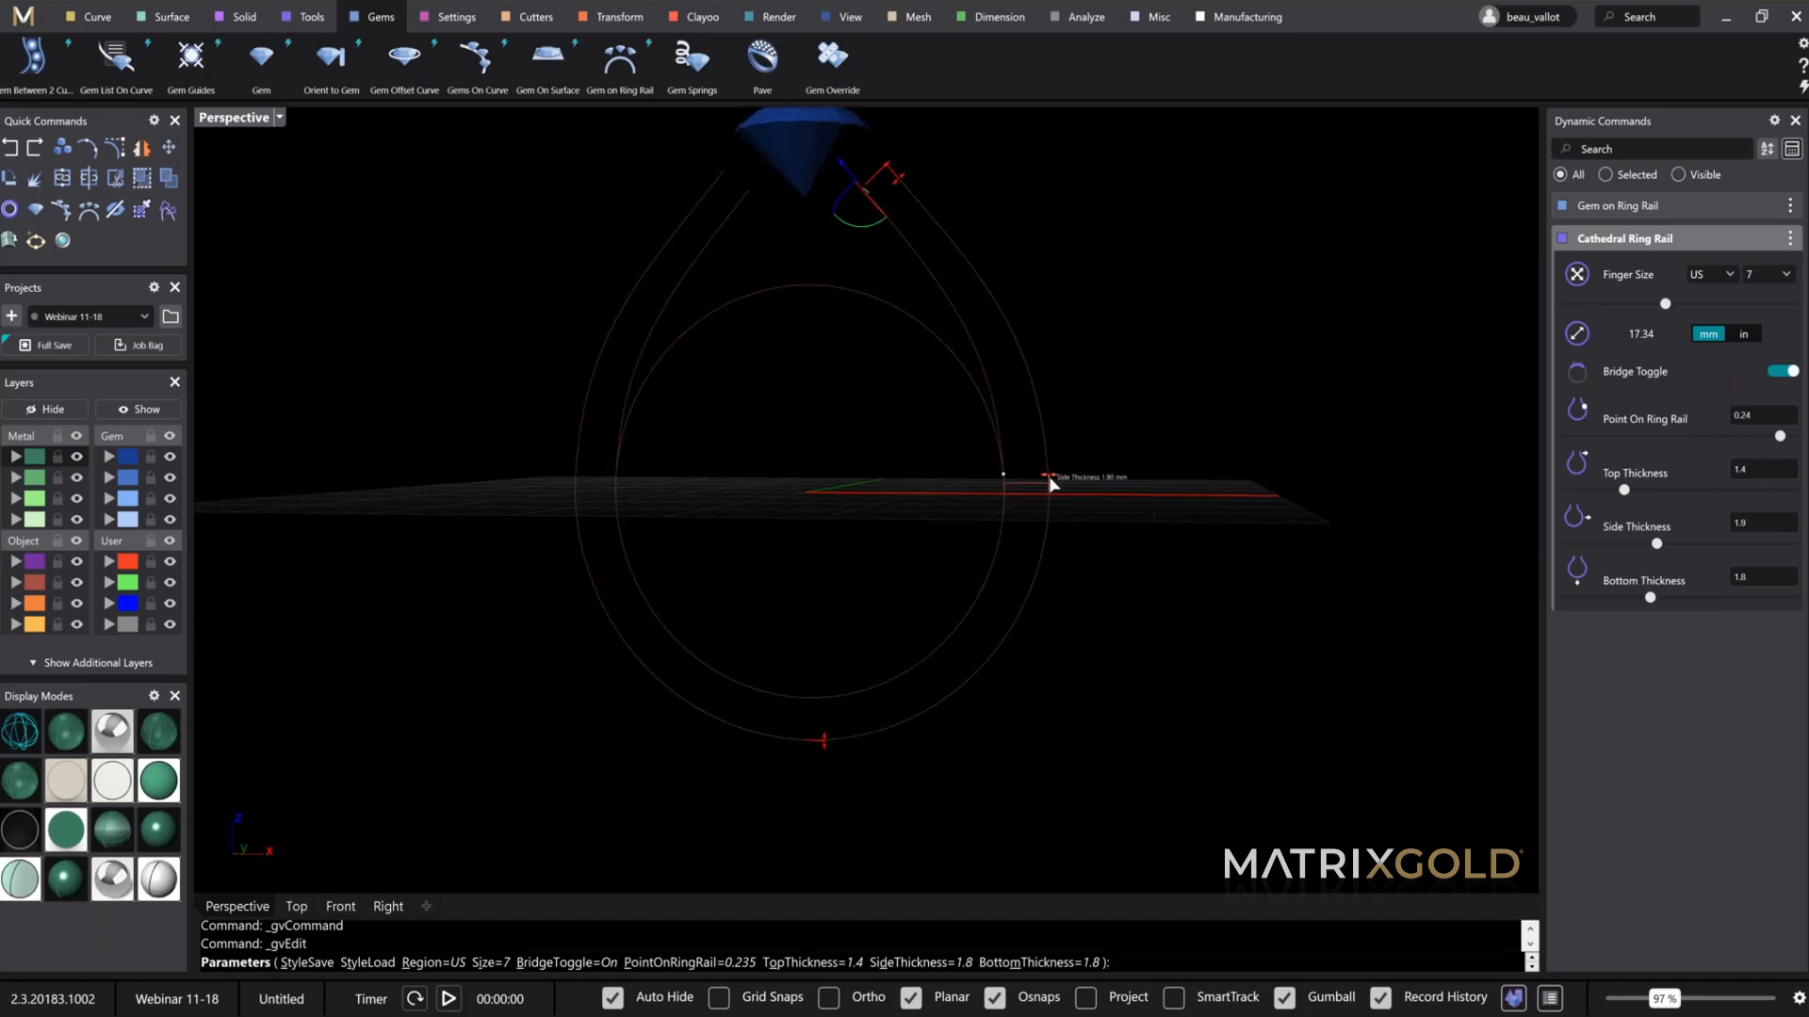
right_click(1108, 685)
scroll(1202, 699, down, 3)
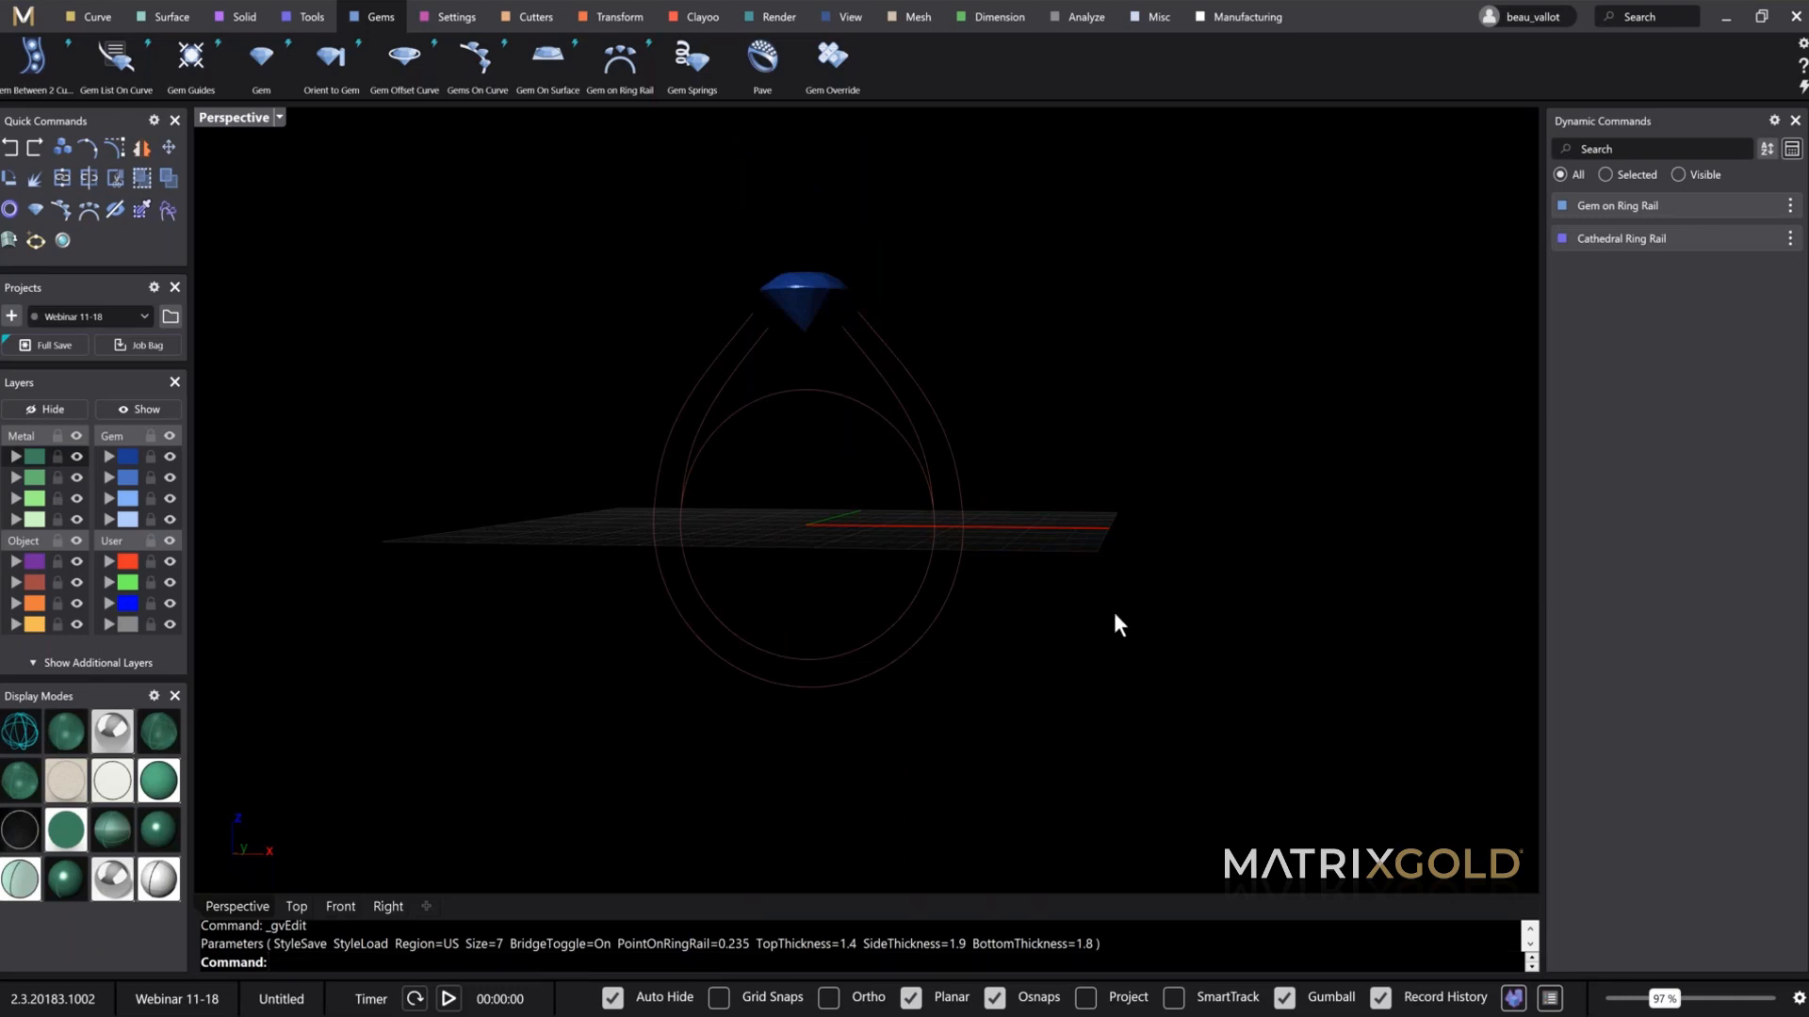
Step: Add a second gem on the ring rail at location 0.55, 1.30 mm wide with a Z offset of 1.7 mm
right_drag(1113, 612, 923, 481)
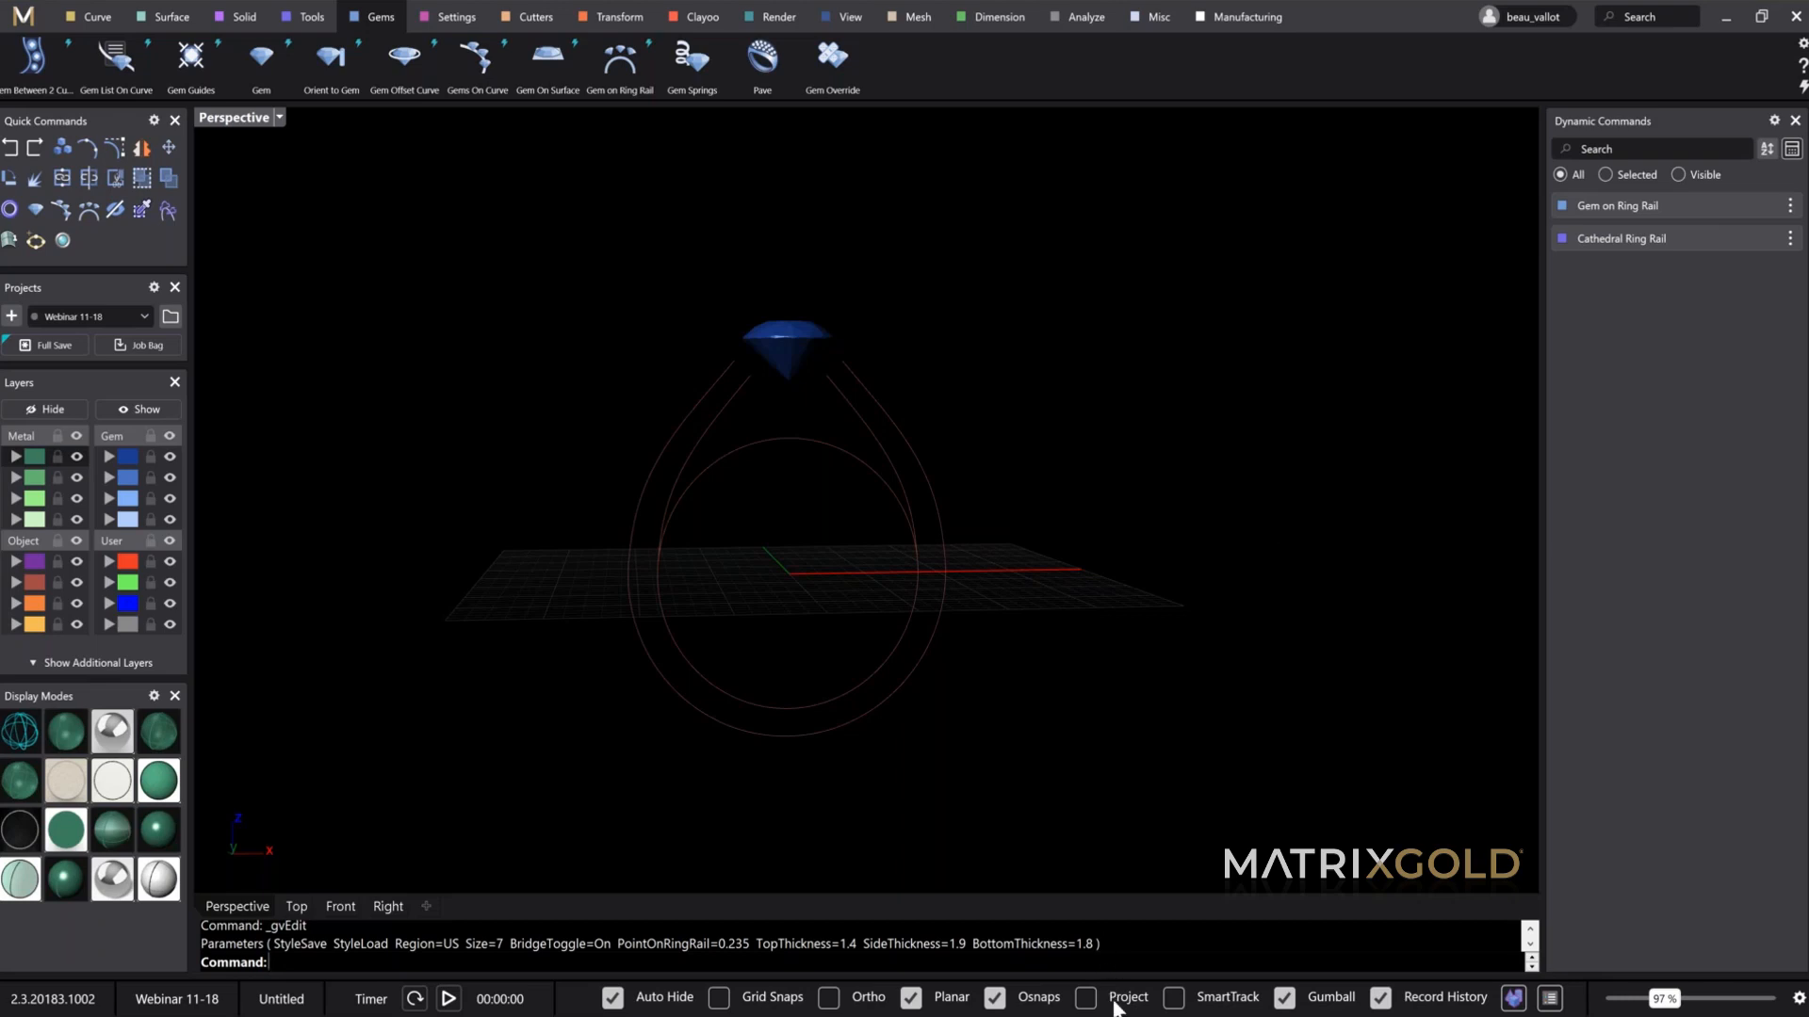
right_drag(940, 675, 1004, 582)
right_drag(792, 414, 873, 420)
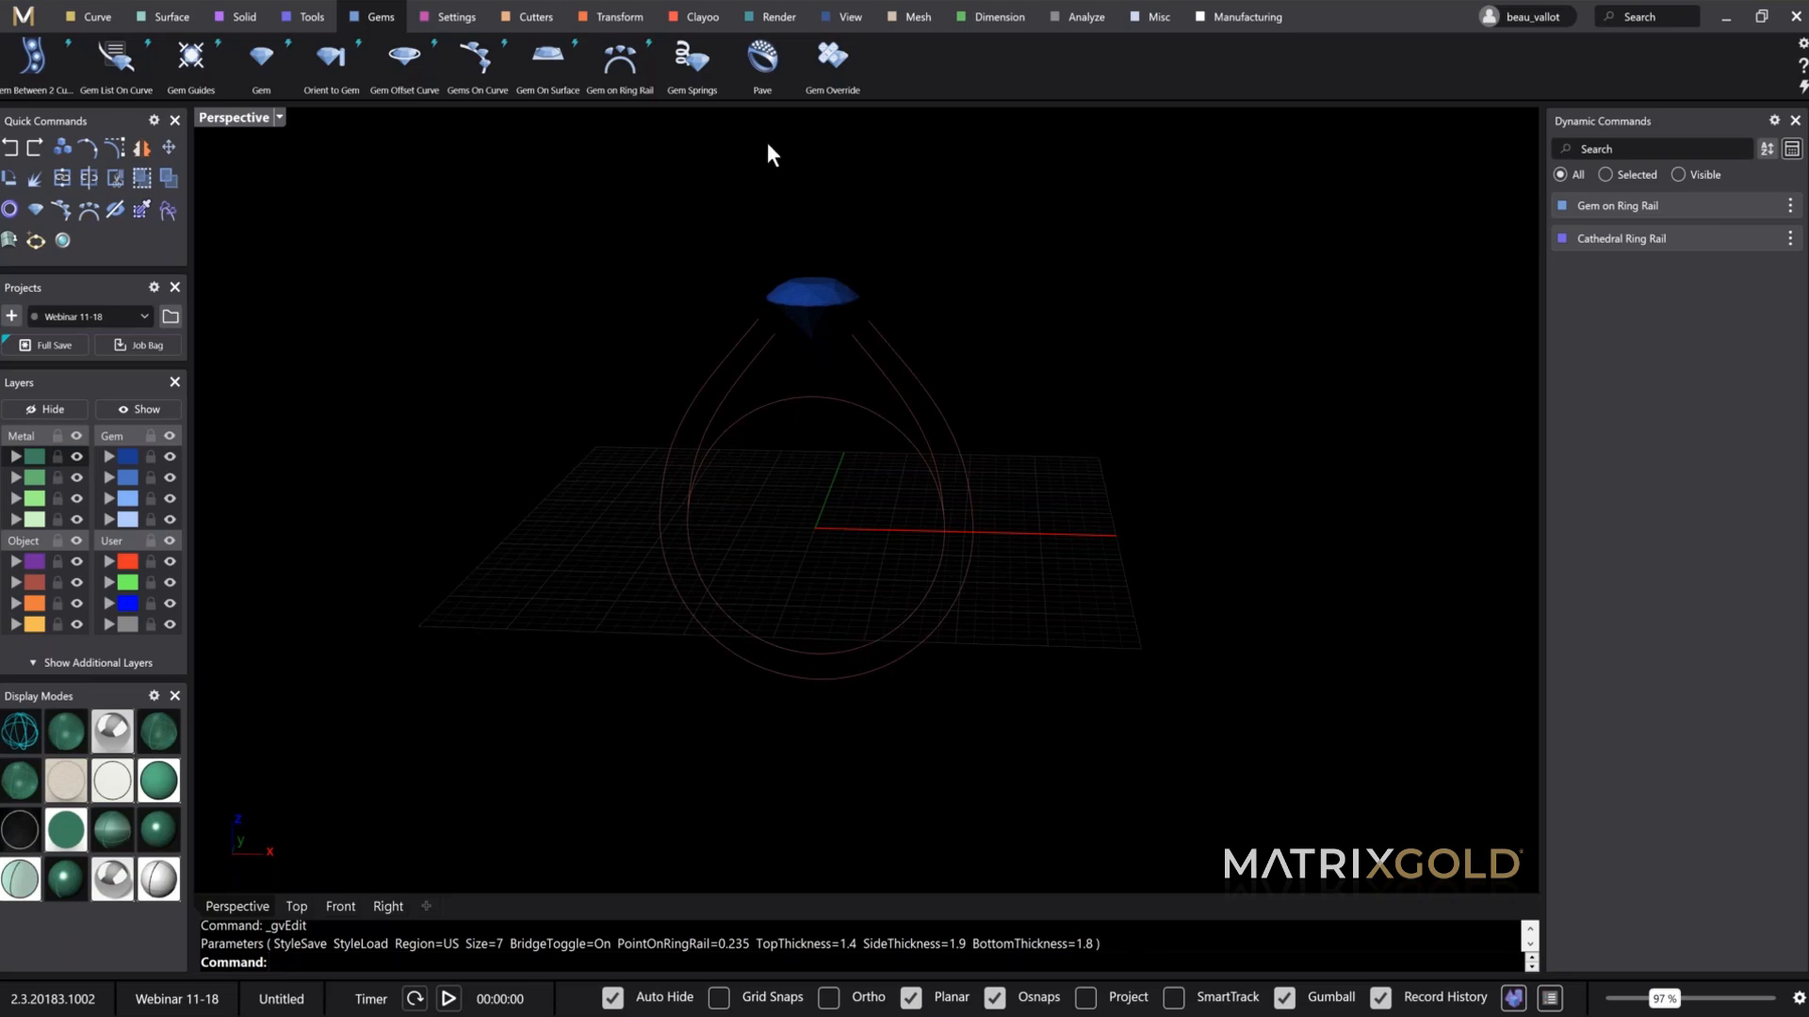
click(860, 411)
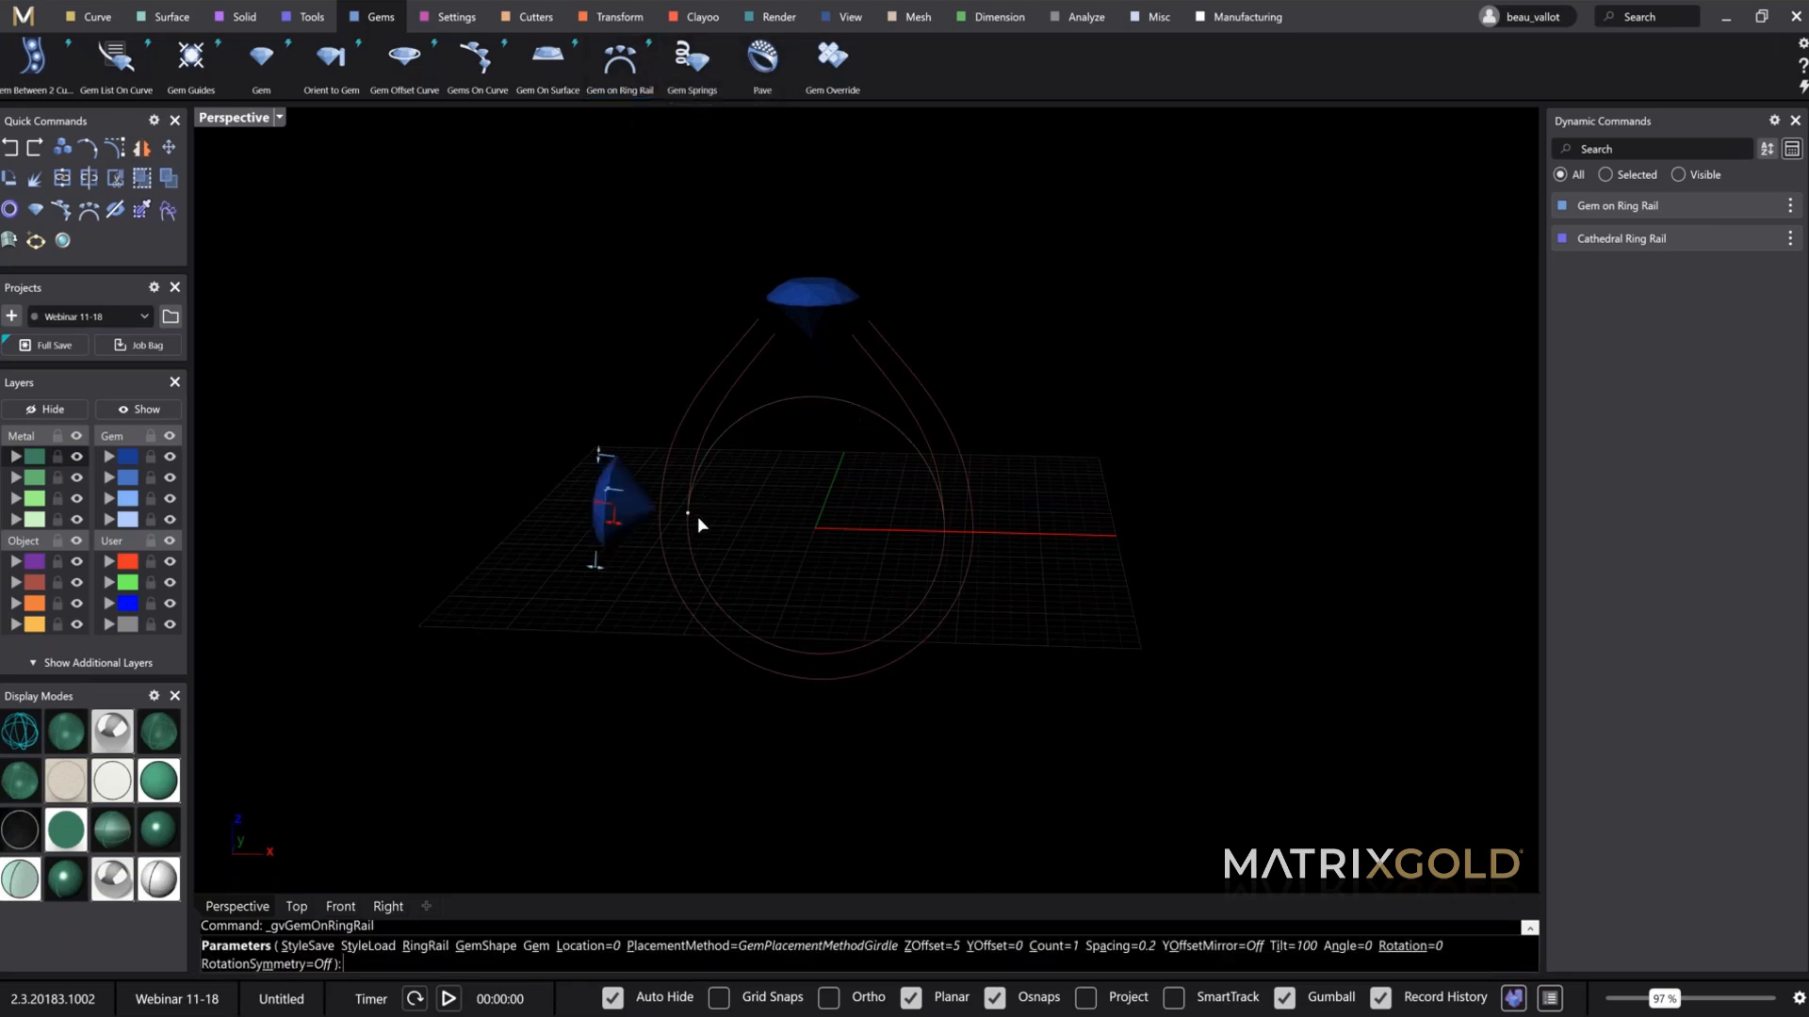
drag(689, 514, 857, 404)
right_drag(742, 432, 860, 323)
scroll(888, 343, up, 4)
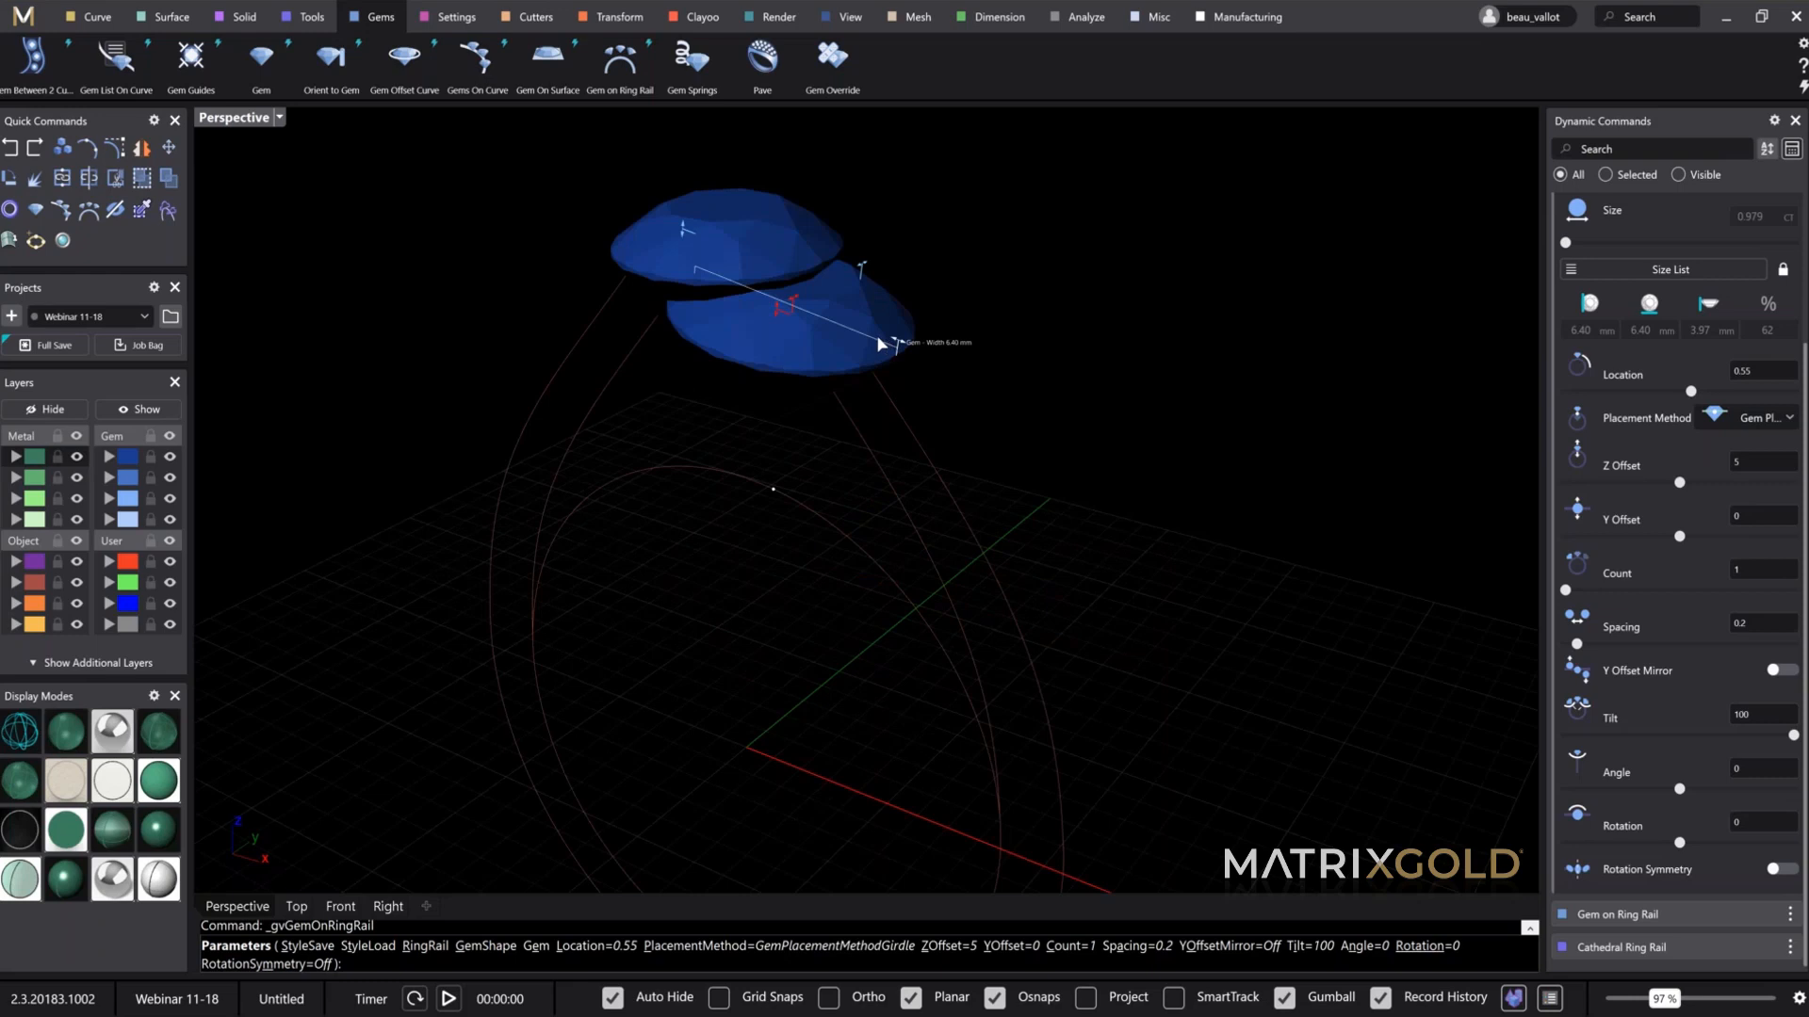
drag(882, 345, 796, 436)
scroll(800, 435, up, 3)
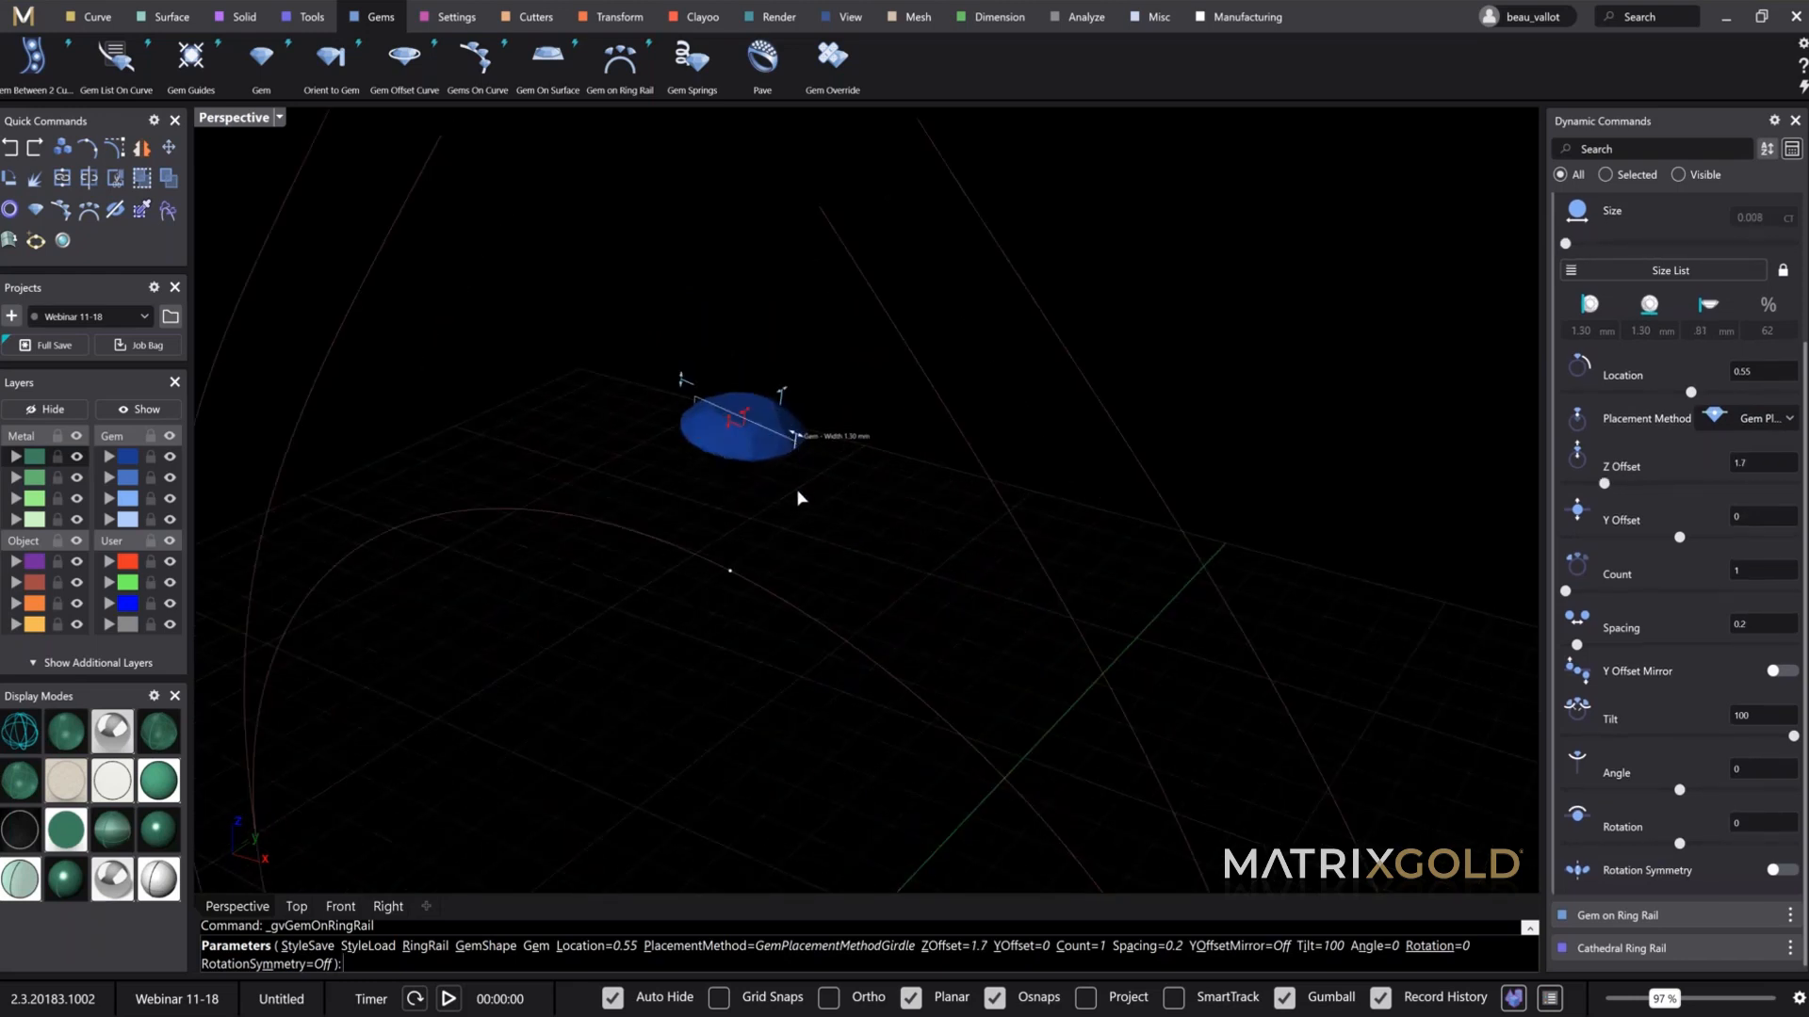
Step: Lower the small gem to a Z offset of 1.5 mm and set its angle to 90
right_drag(795, 489, 801, 603)
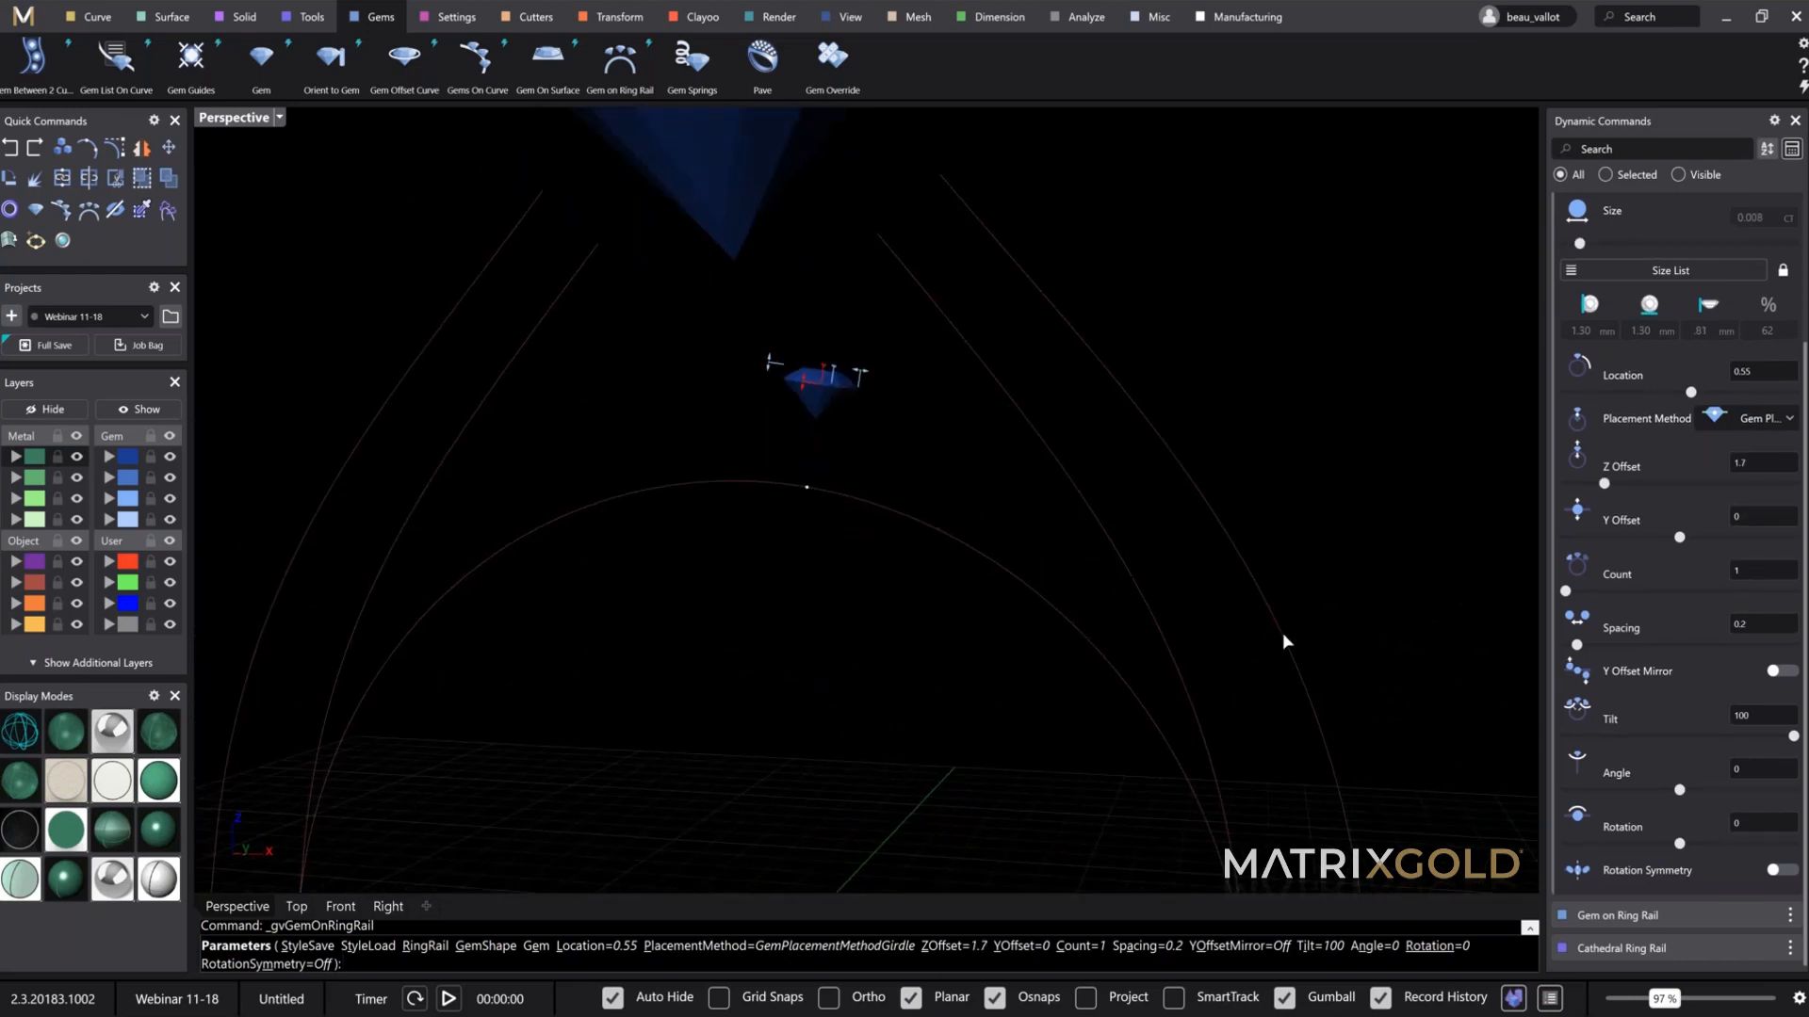
right_drag(1287, 641, 1216, 641)
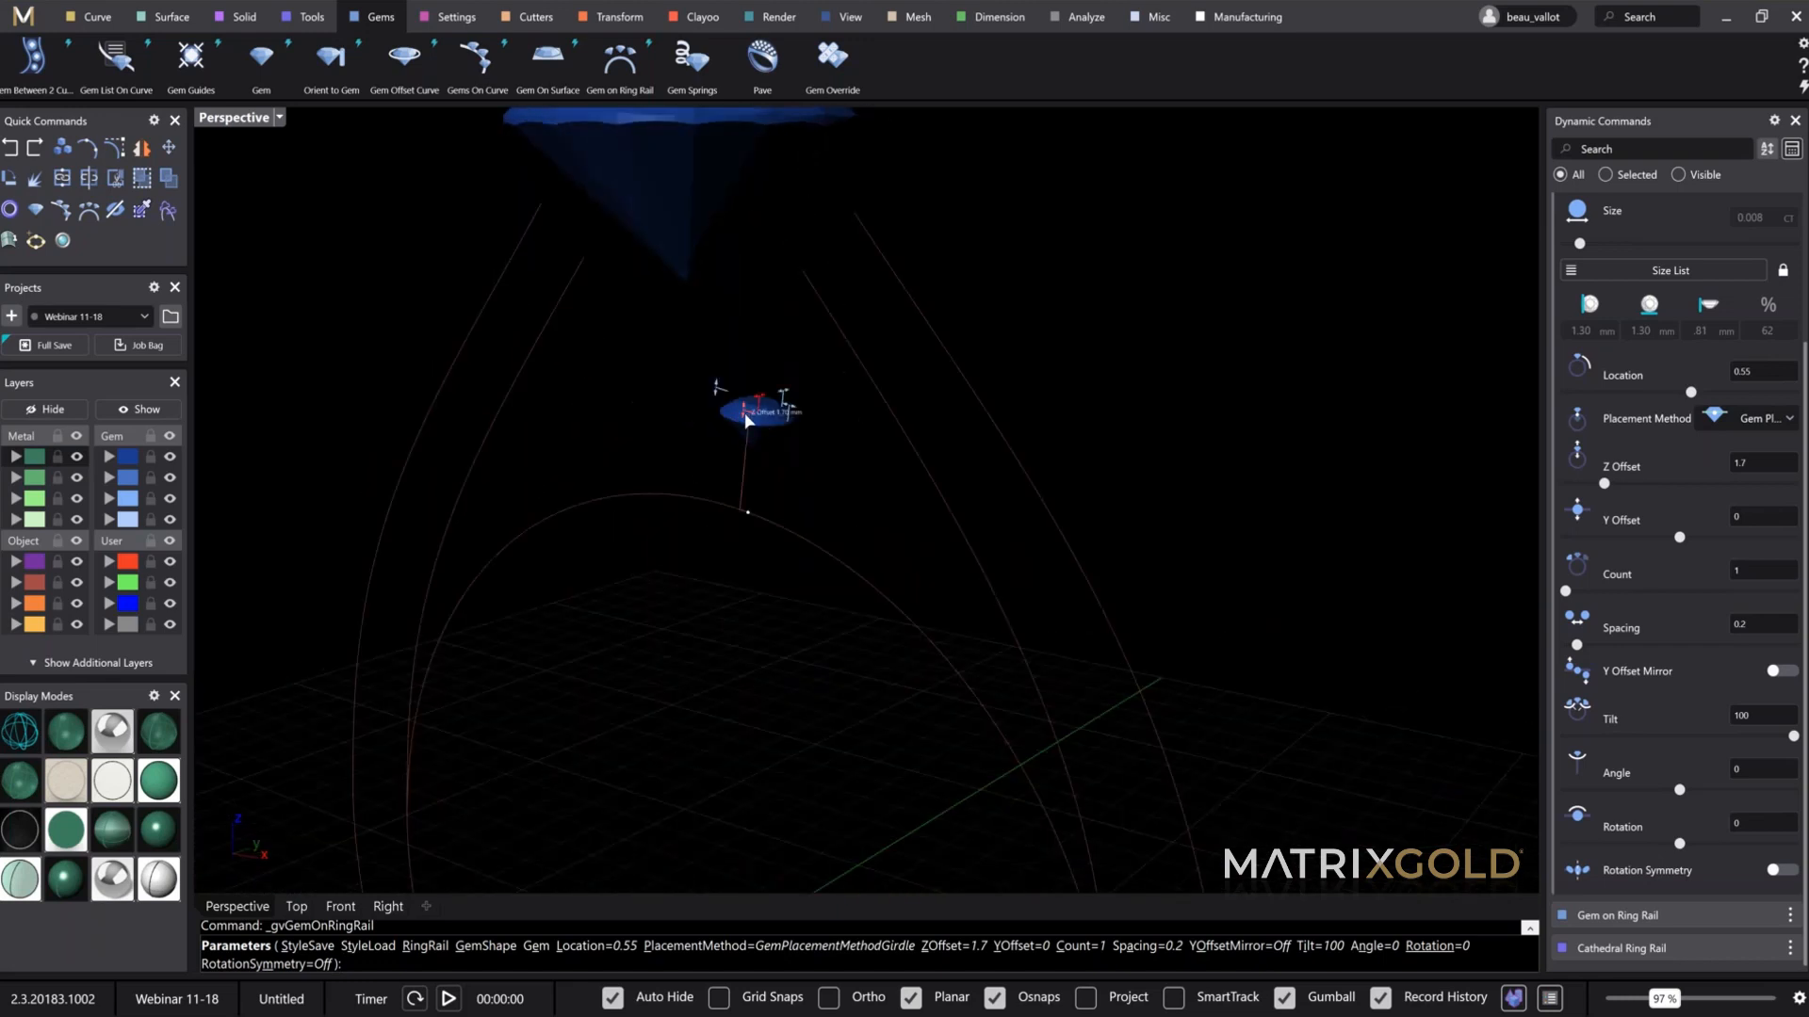
drag(743, 421, 742, 432)
scroll(1175, 416, down, 2)
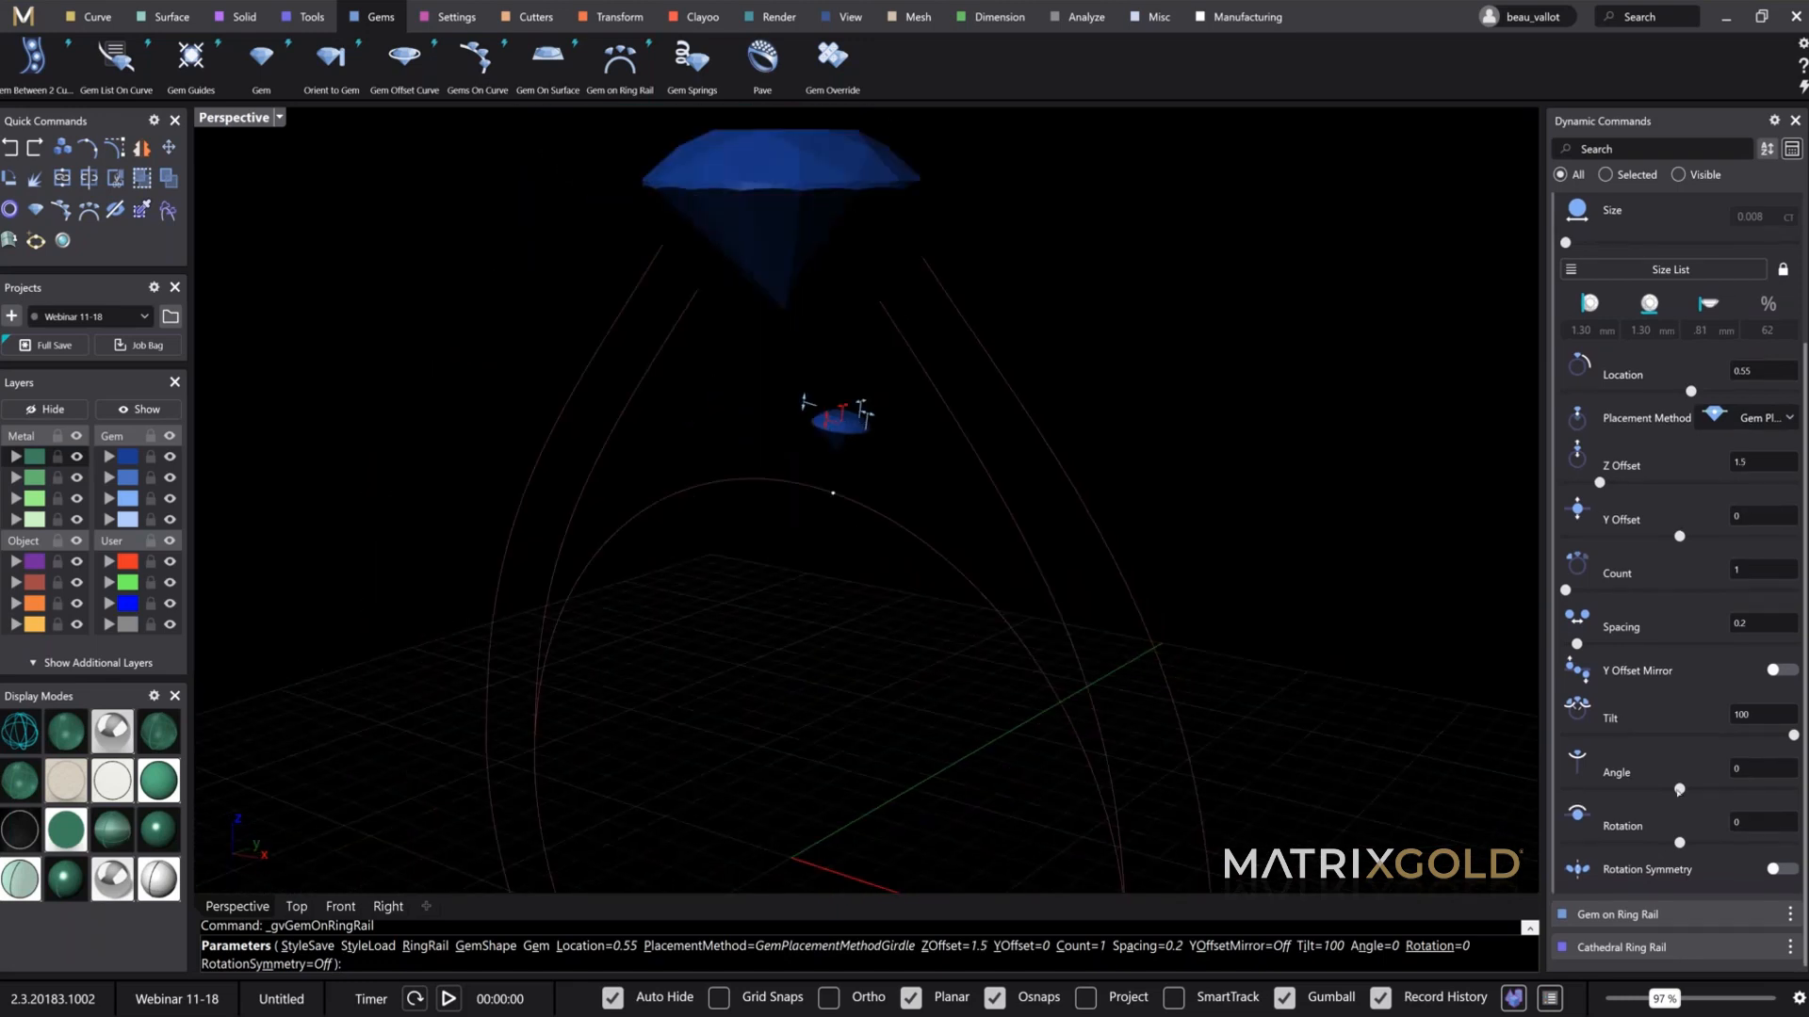
mouse_move(1680, 790)
mouse_down()
mouse_move(1792, 789)
mouse_move(1620, 790)
mouse_move(1715, 790)
mouse_move(1690, 789)
mouse_up()
click(1757, 770)
key(Return)
right_drag(1161, 519, 796, 393)
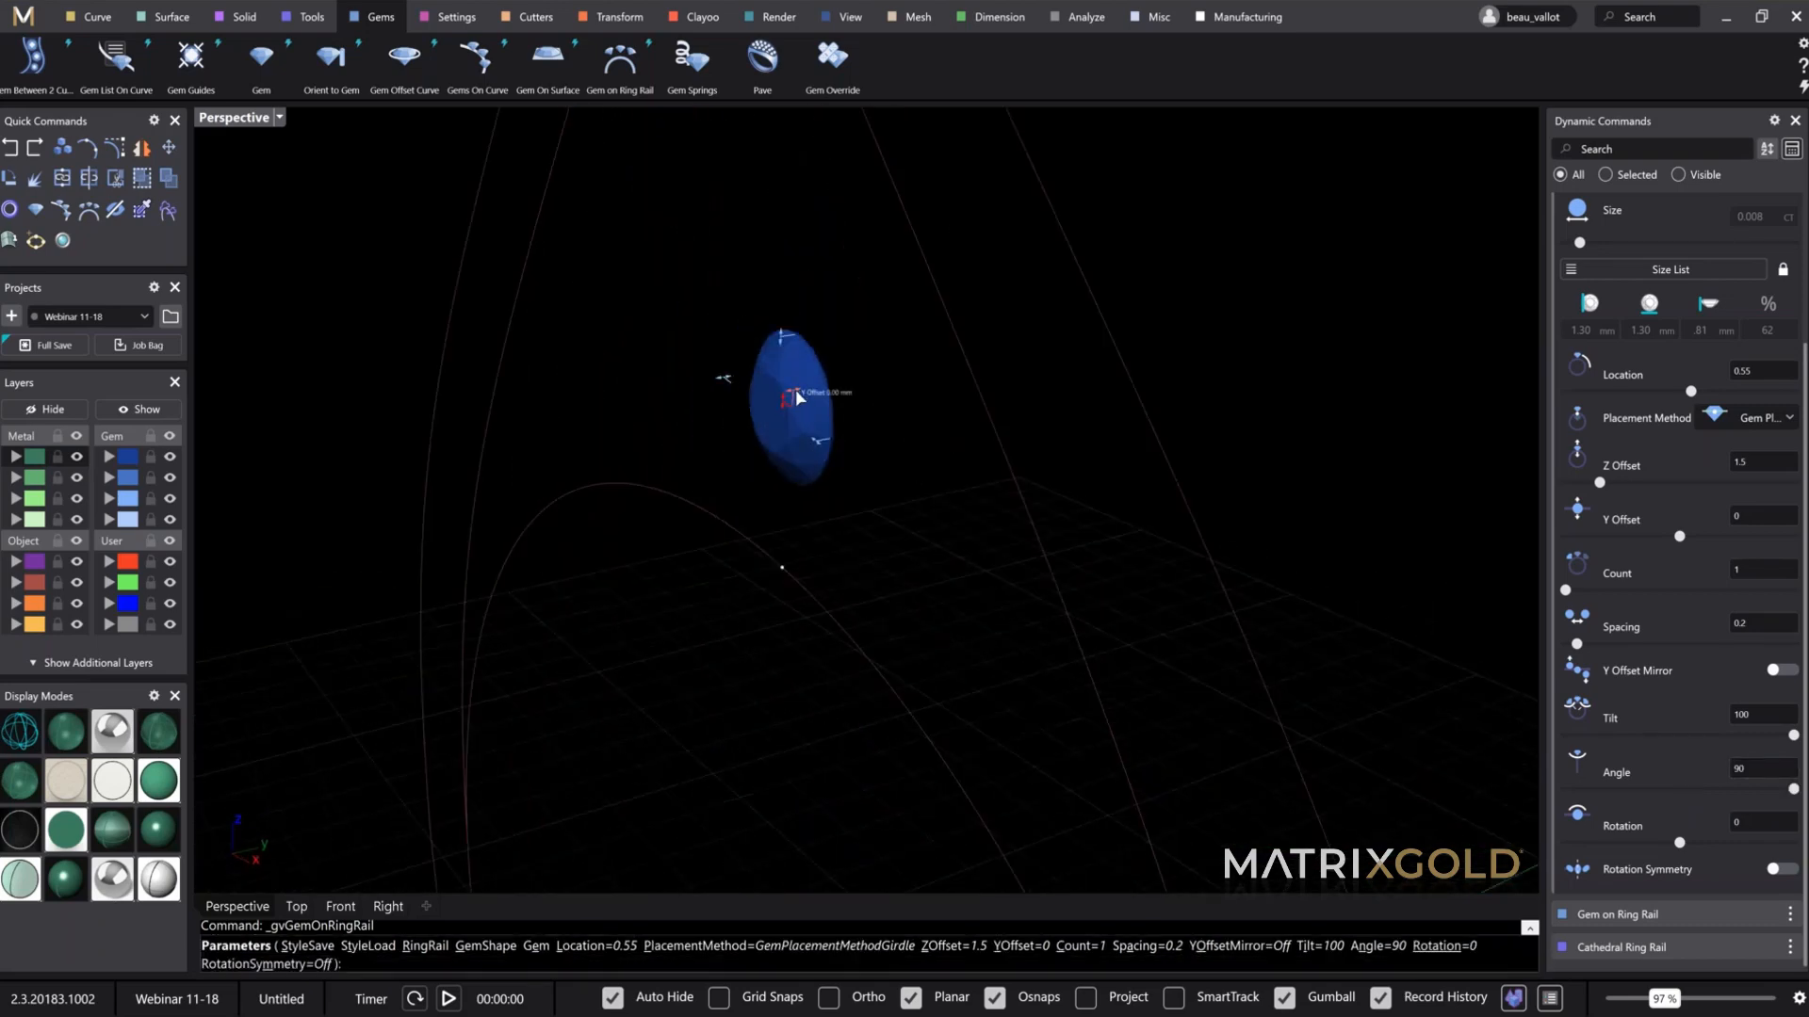
Step: Place the small gem at Y offset -0.9, location about 0.55 and Z offset 1.2 mm, and accept it
drag(755, 400, 749, 500)
right_drag(749, 500, 955, 556)
drag(948, 531, 926, 534)
scroll(970, 472, down, 3)
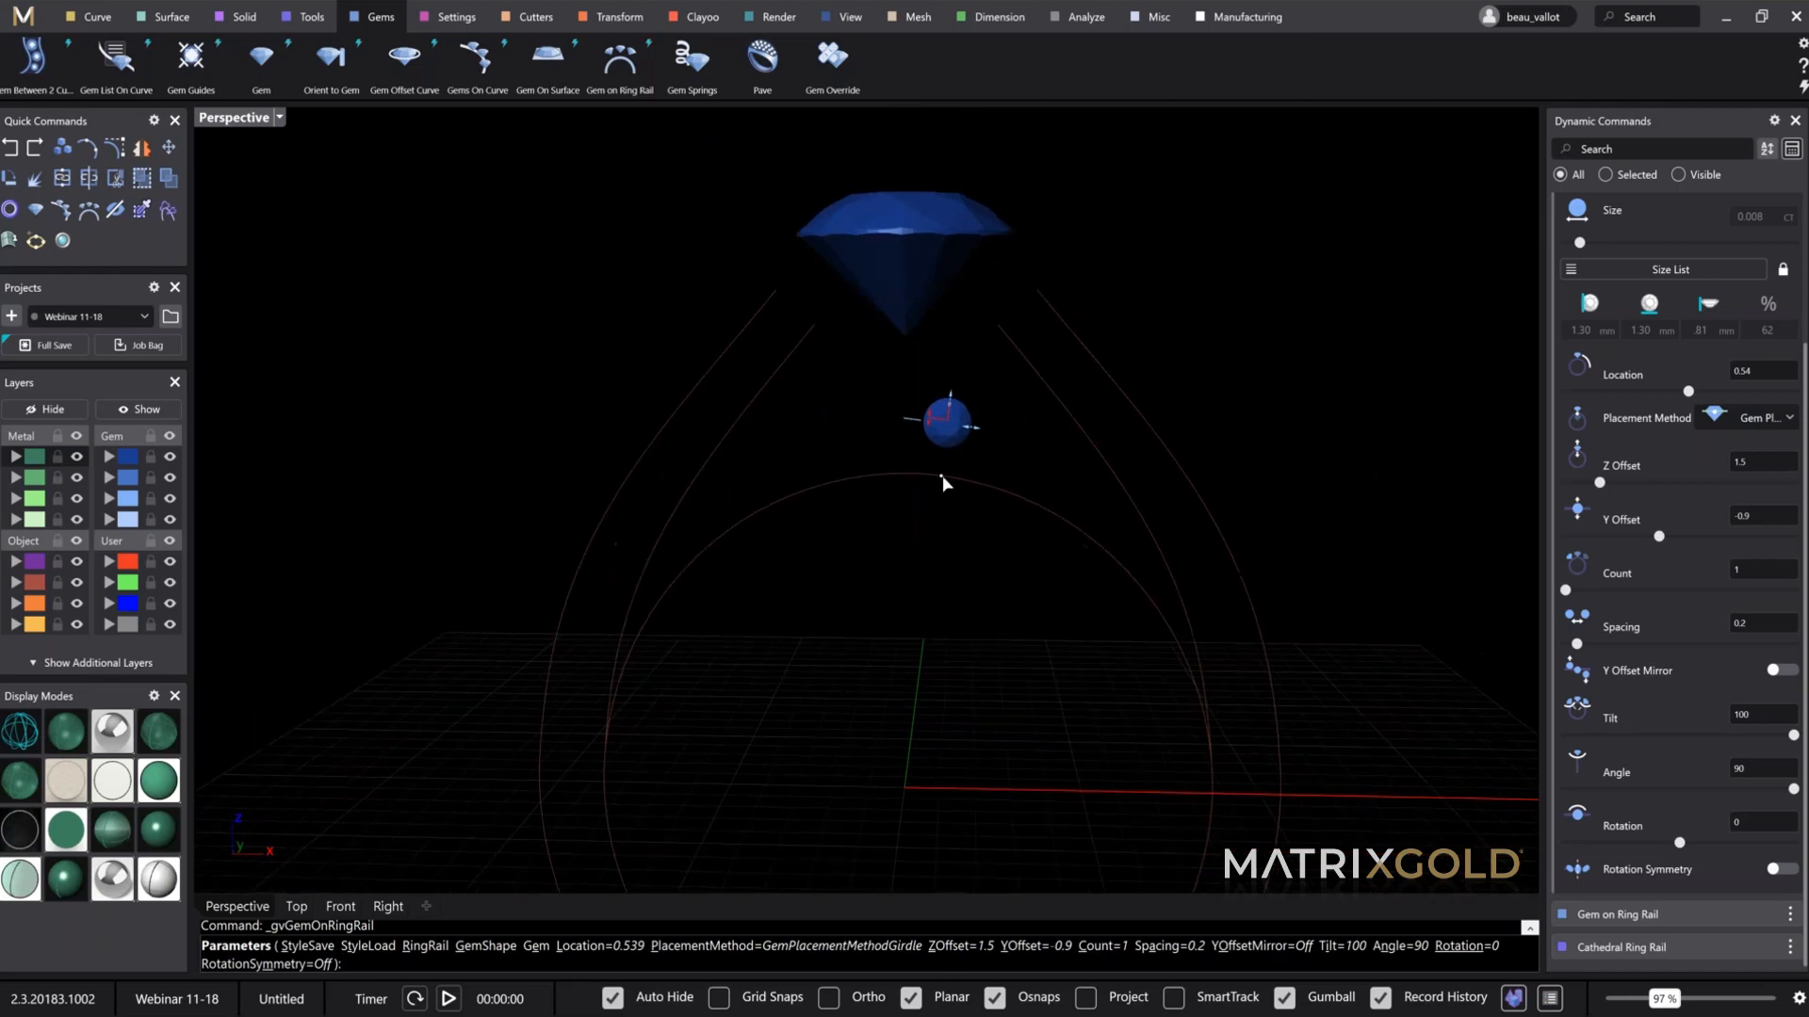
drag(949, 481, 939, 441)
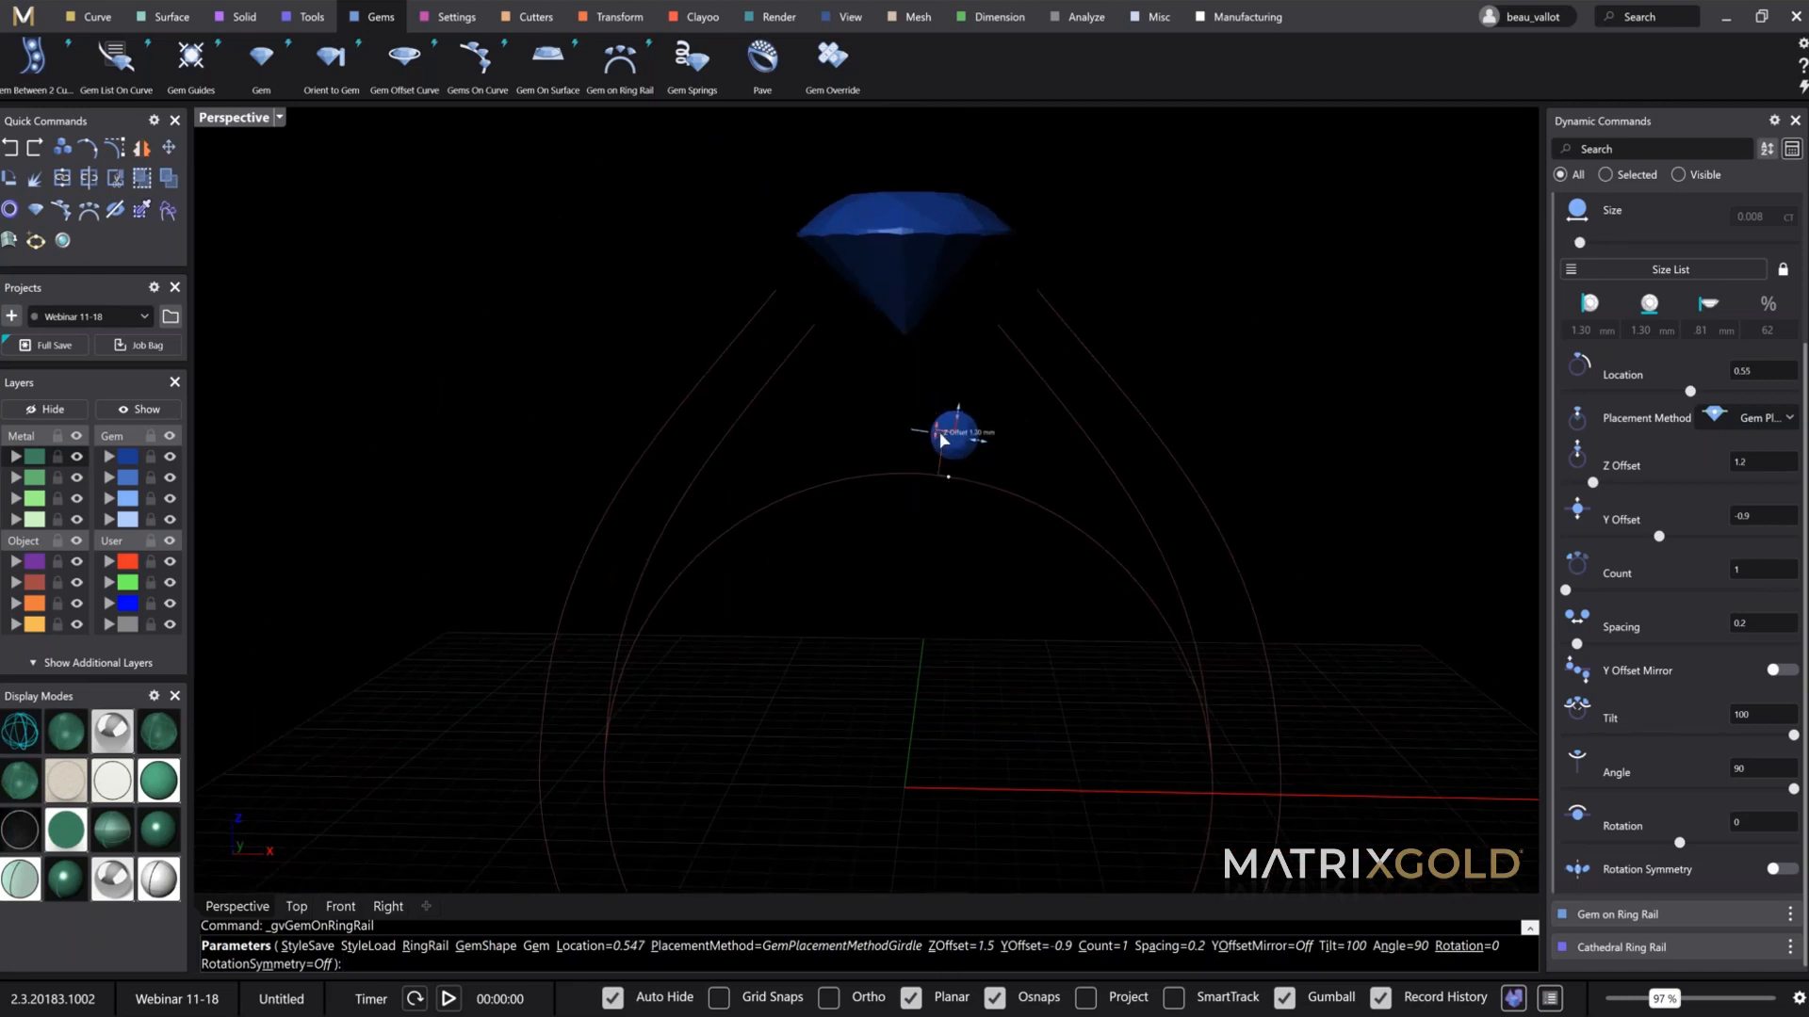
right_click(1022, 558)
shift+right_drag(1052, 667, 819, 461)
click(813, 448)
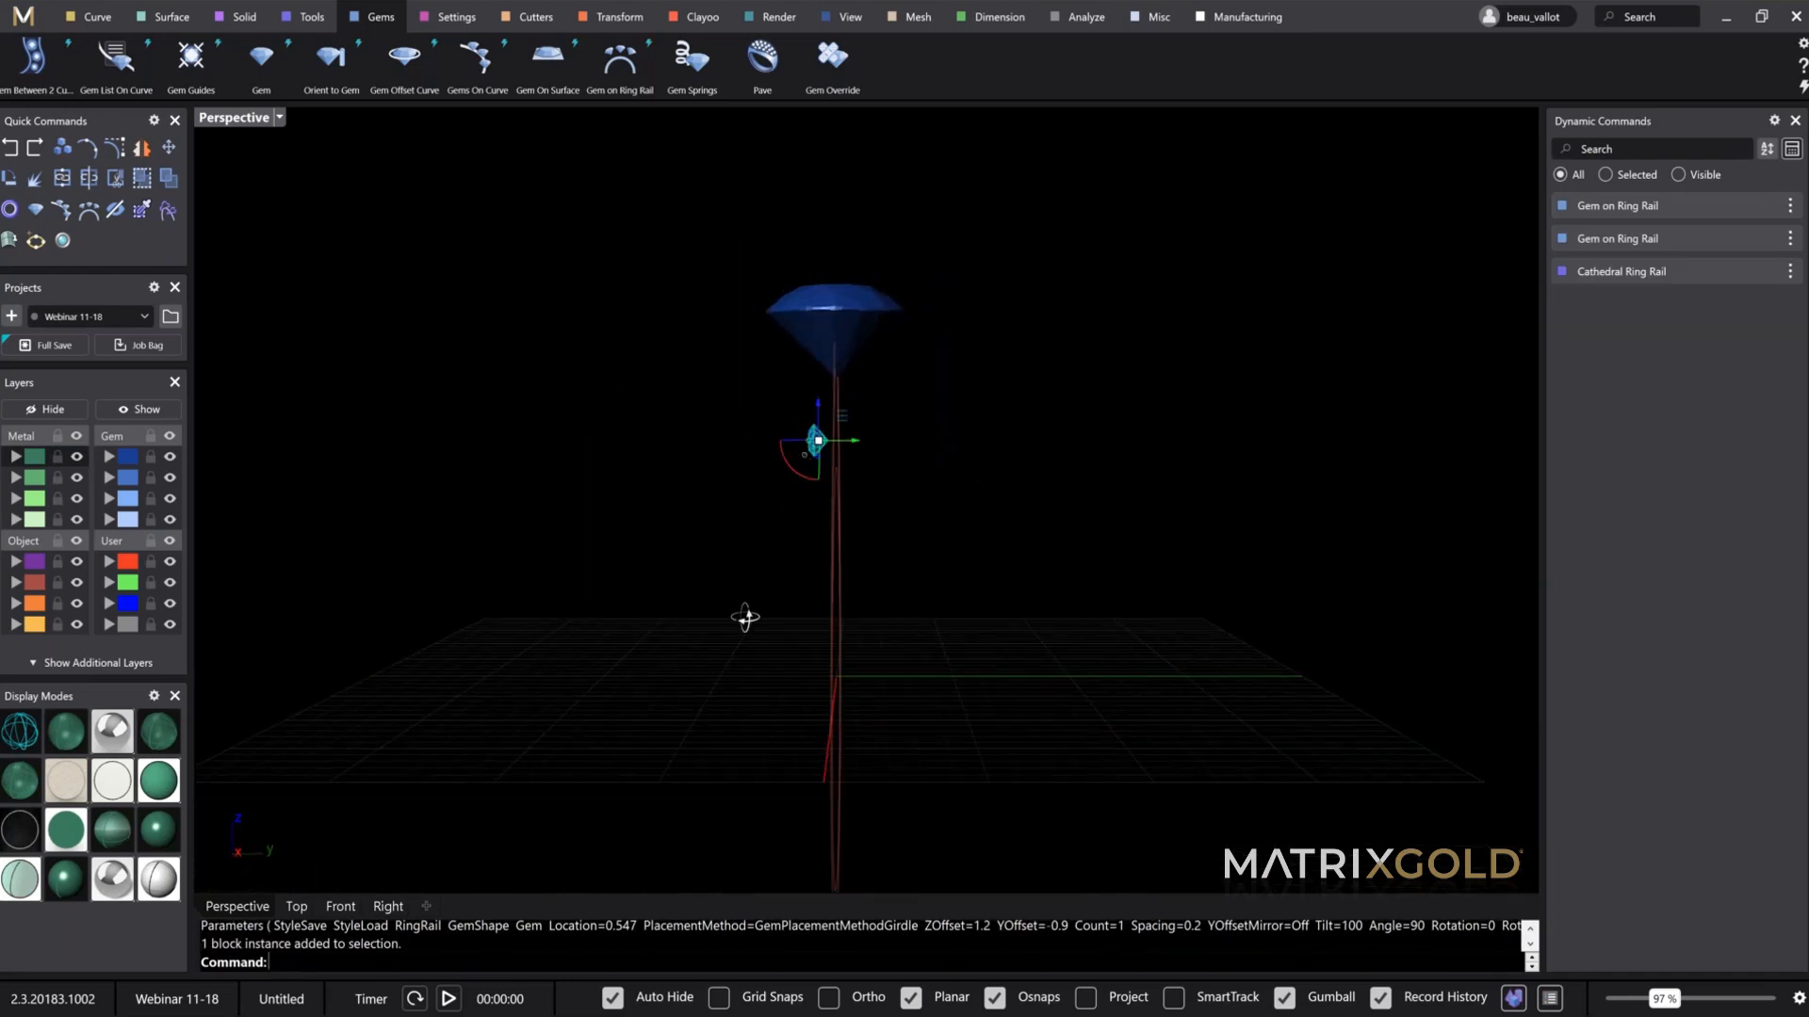
right_drag(747, 618, 910, 420)
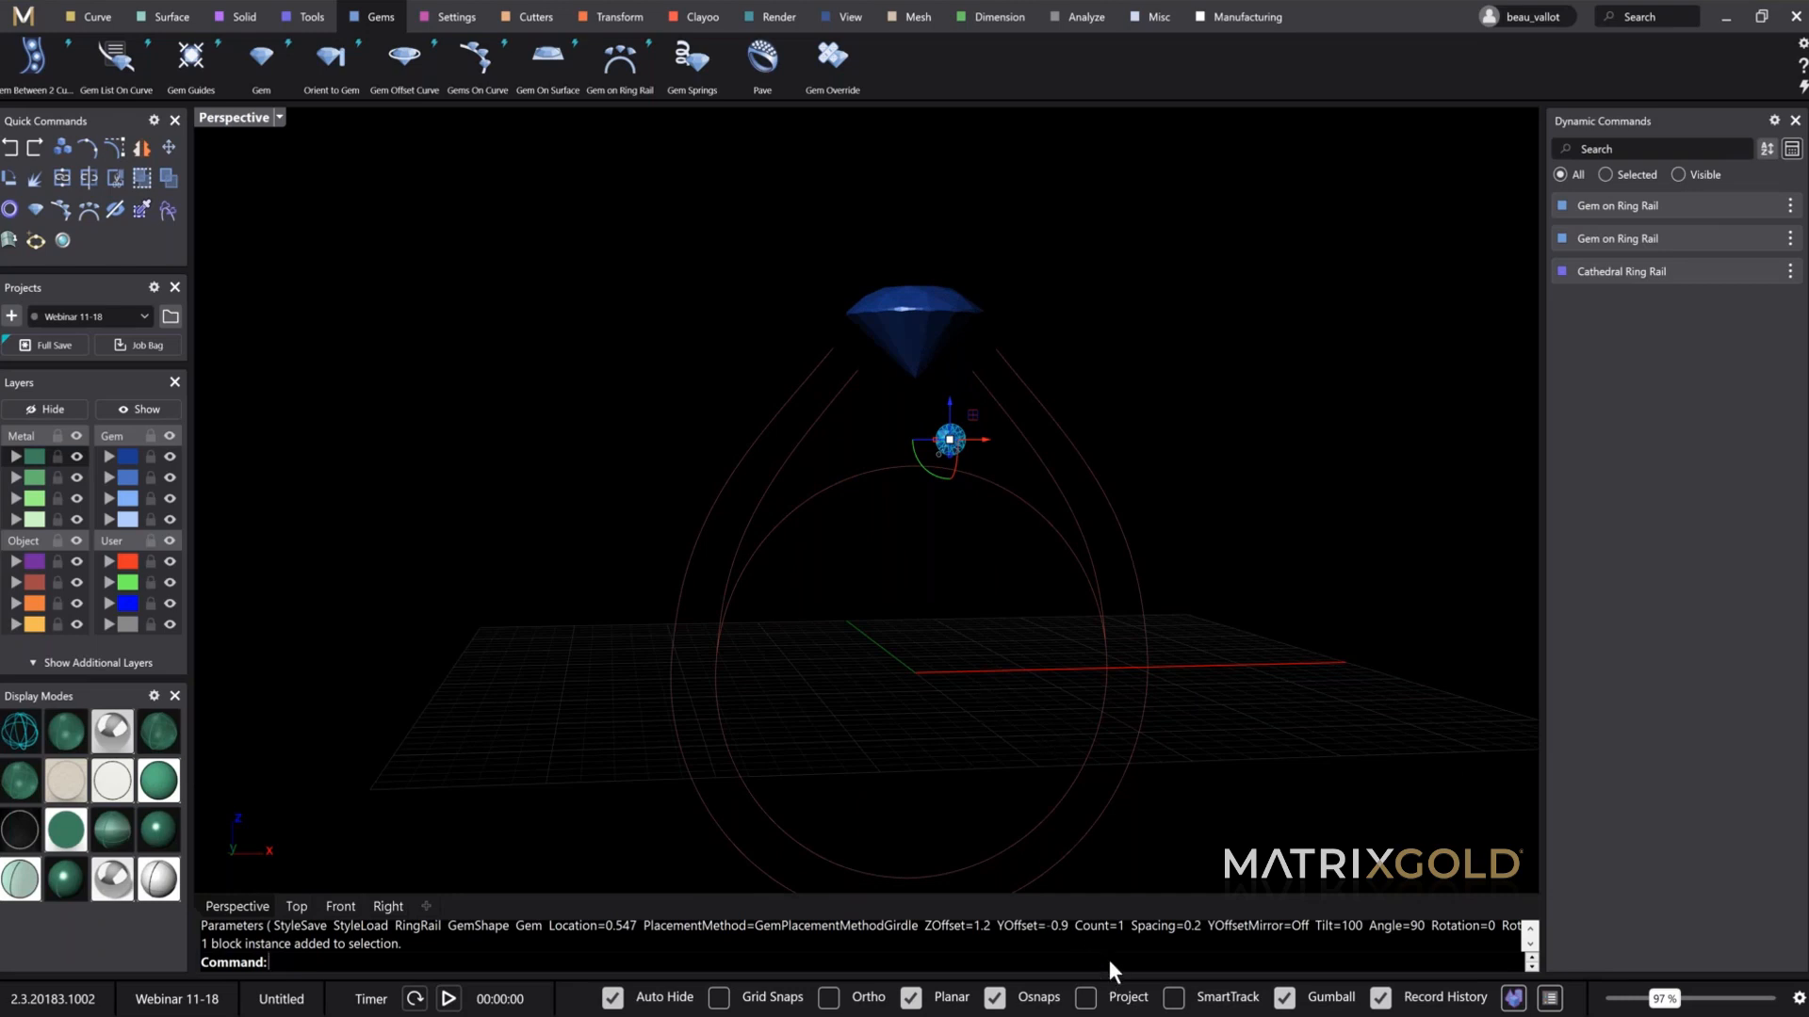
right_drag(981, 529, 994, 446)
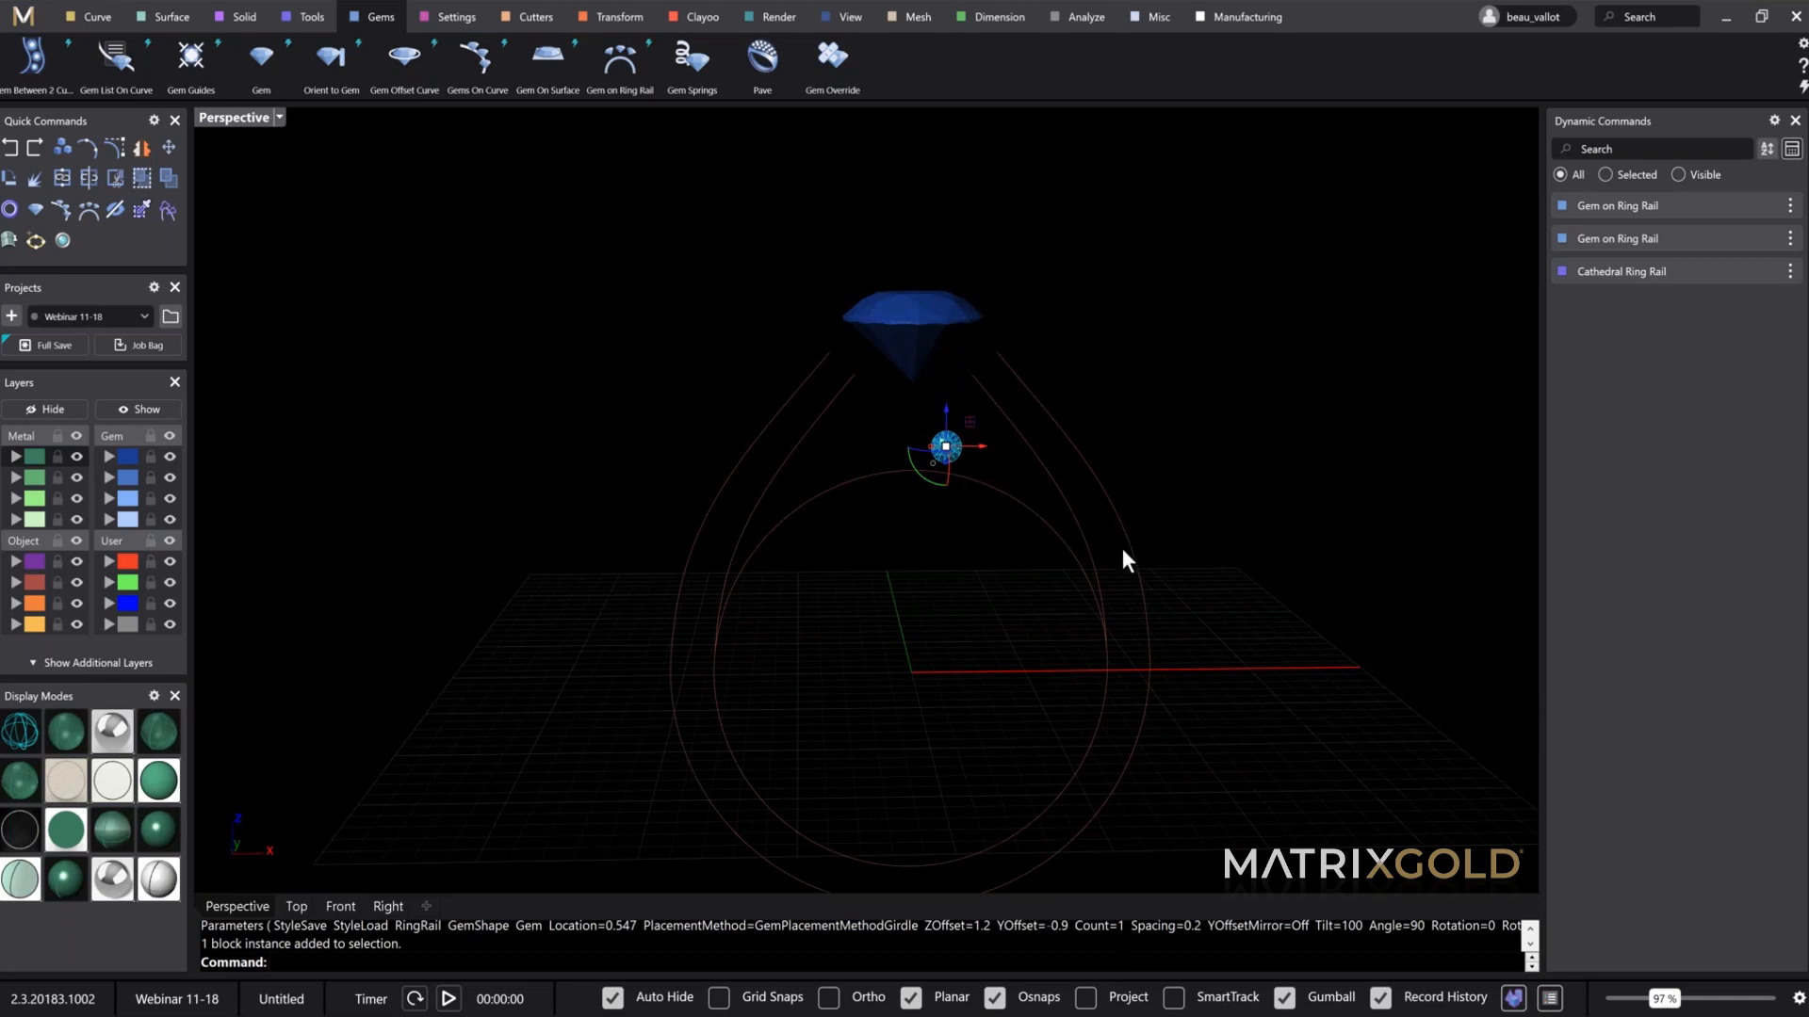
right_drag(1016, 610, 918, 570)
key(Escape)
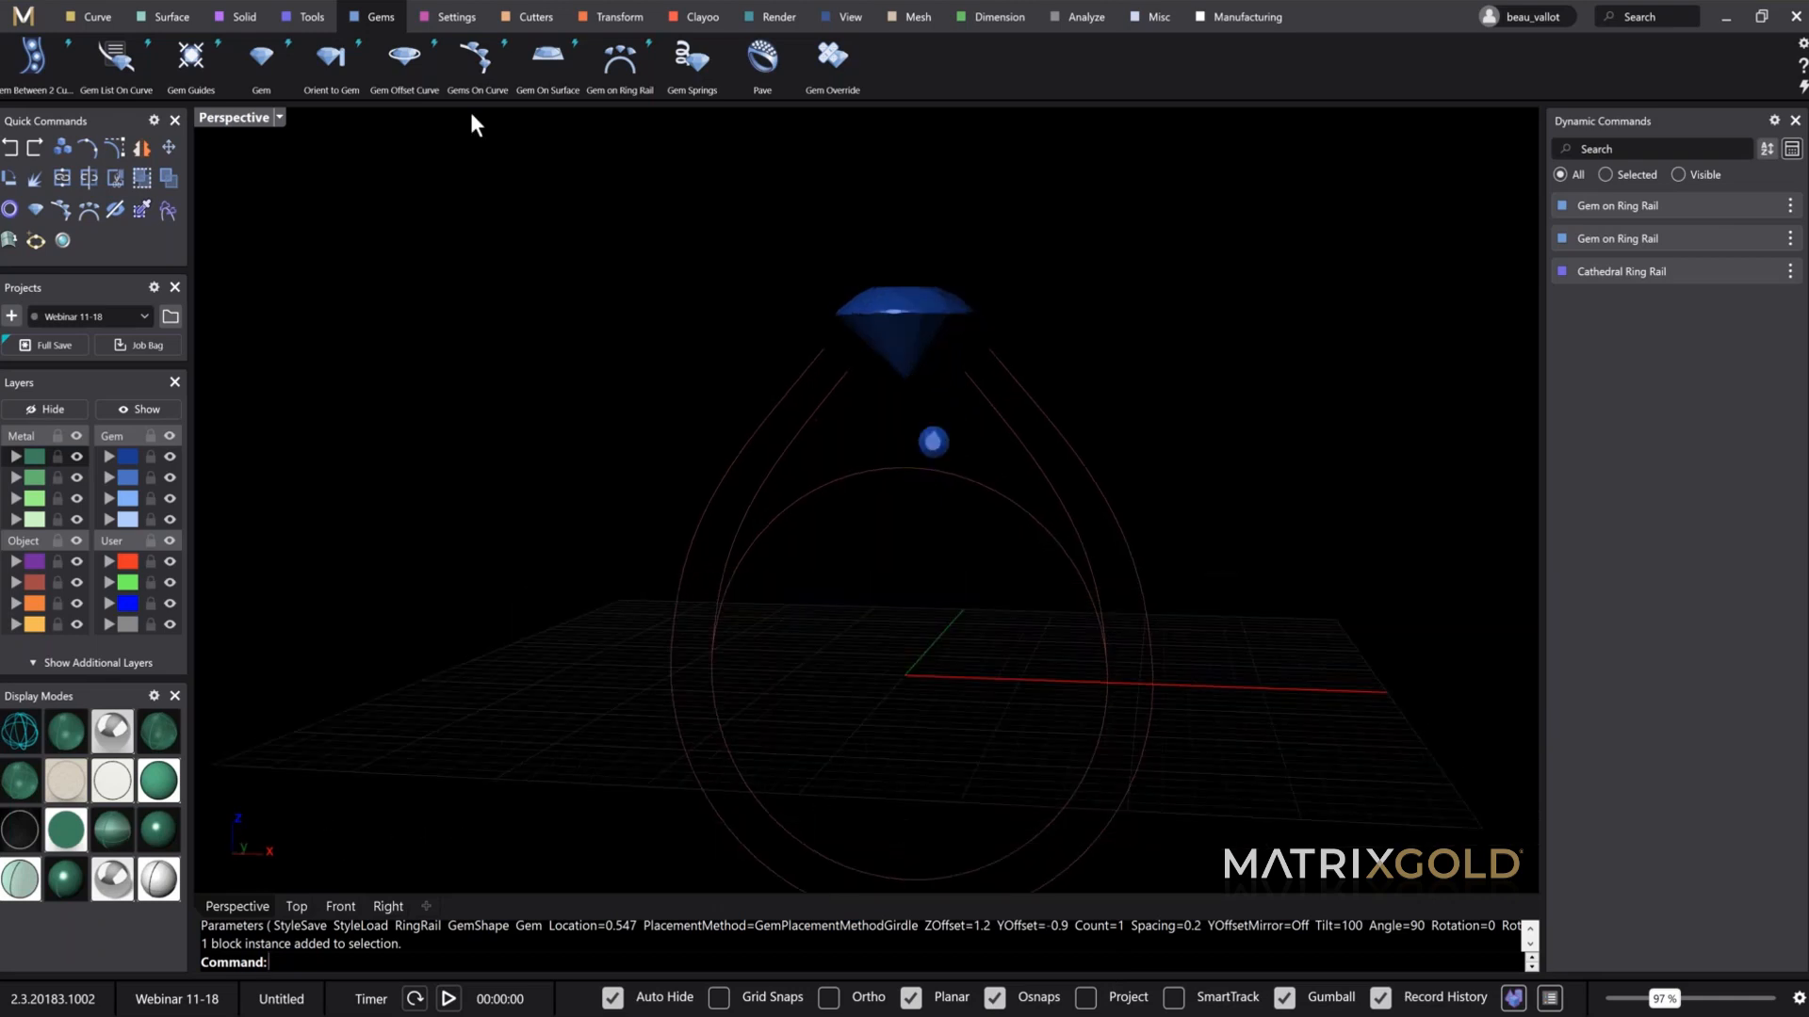
Step: Create a Gem Offset Curve around the small gem with a girdle spacing of 0.4 mm and a Z offset of 0
click(404, 57)
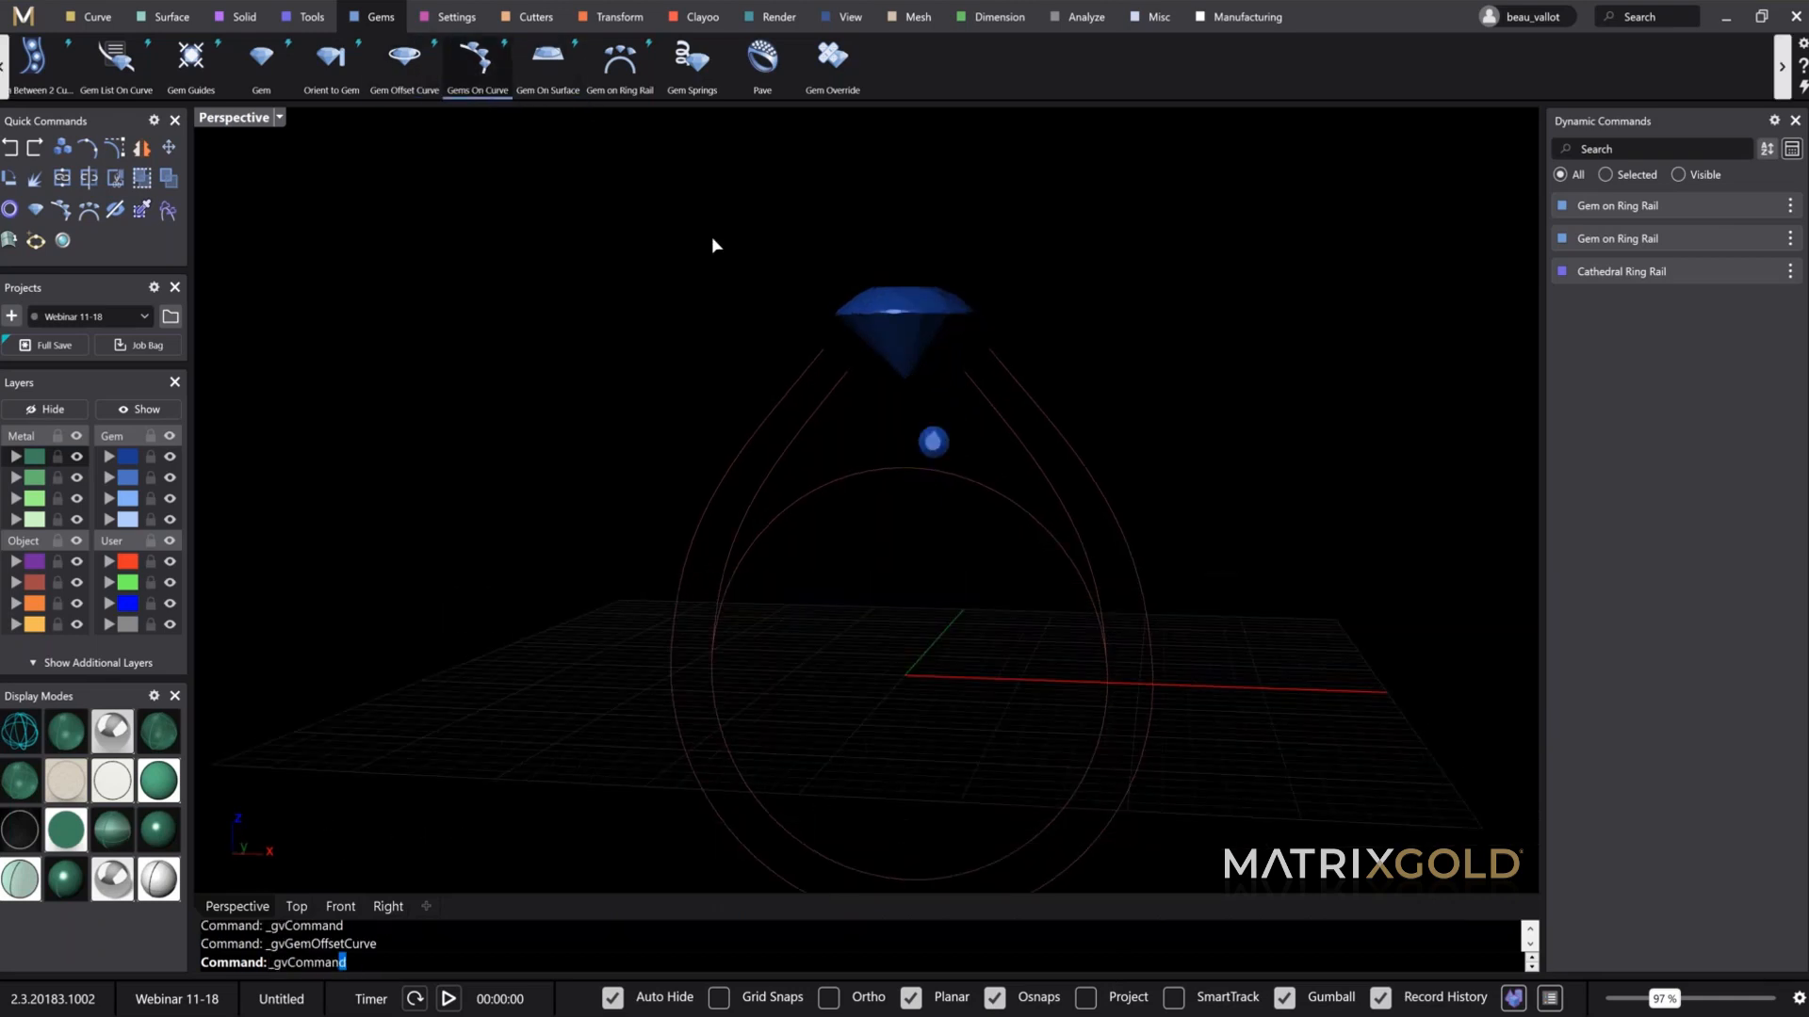
click(930, 443)
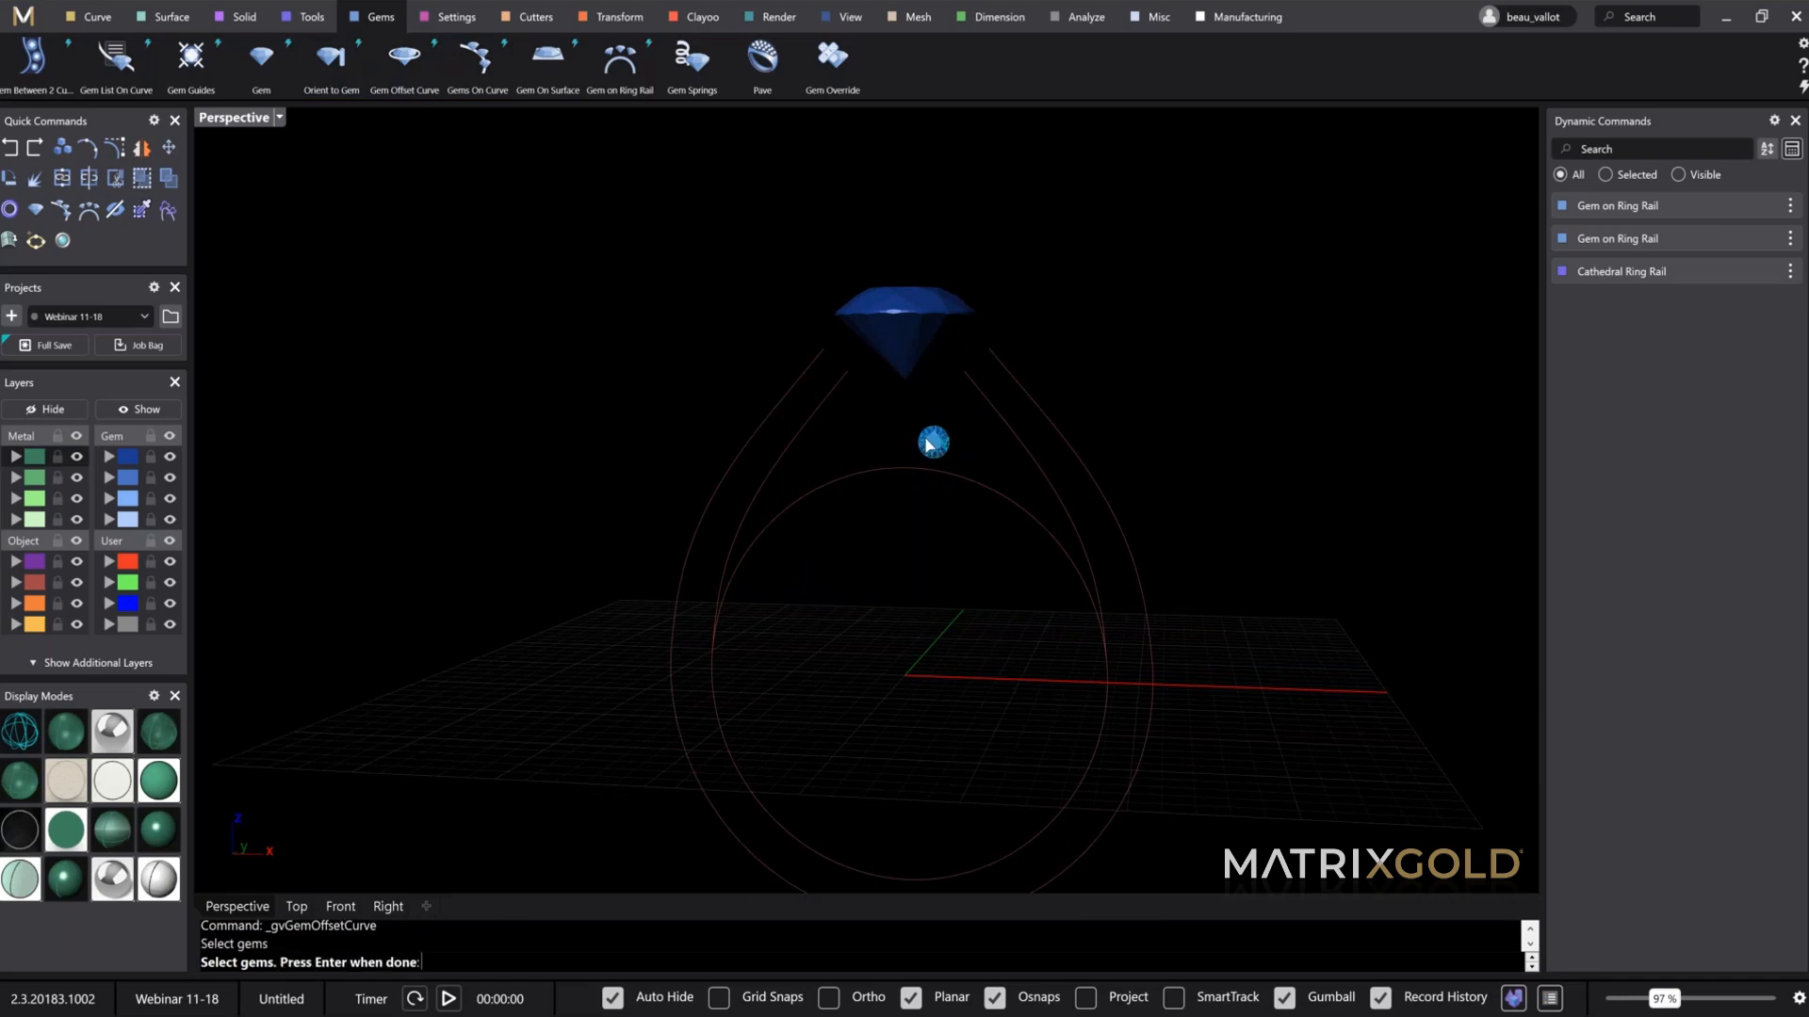
key(Return)
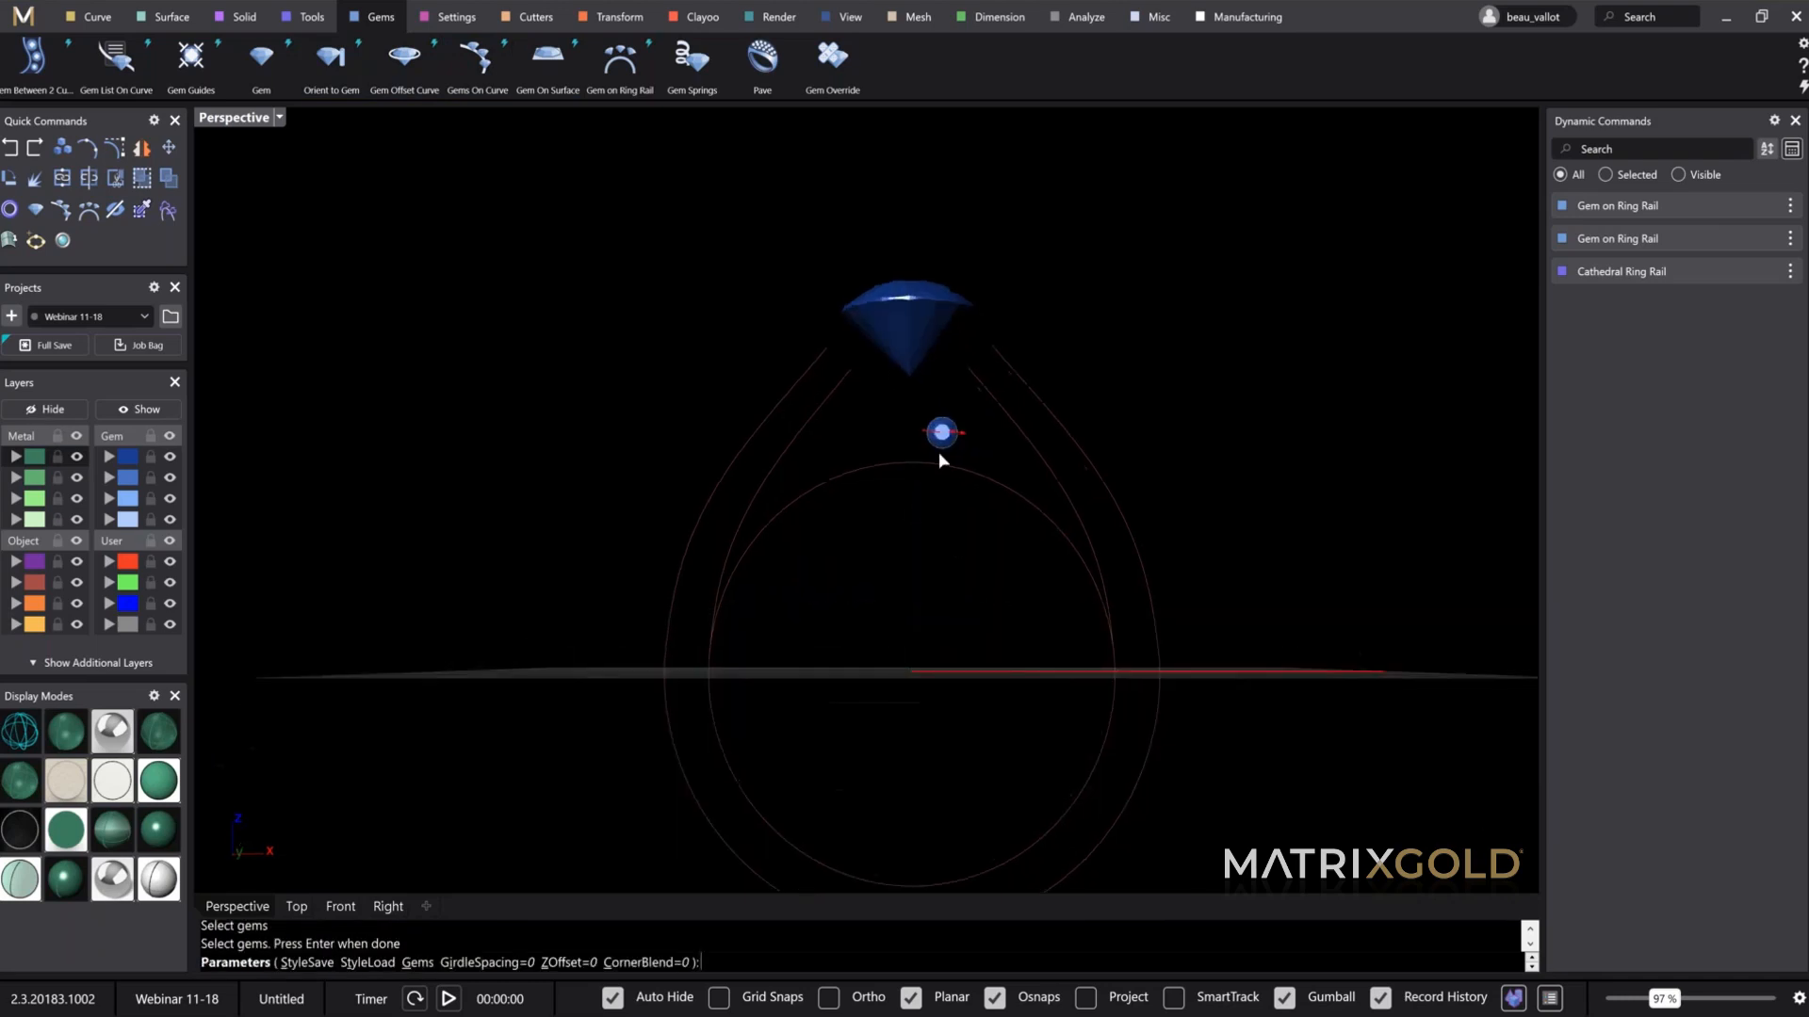
drag(1008, 407, 1037, 421)
right_drag(1001, 467, 759, 454)
drag(759, 454, 765, 459)
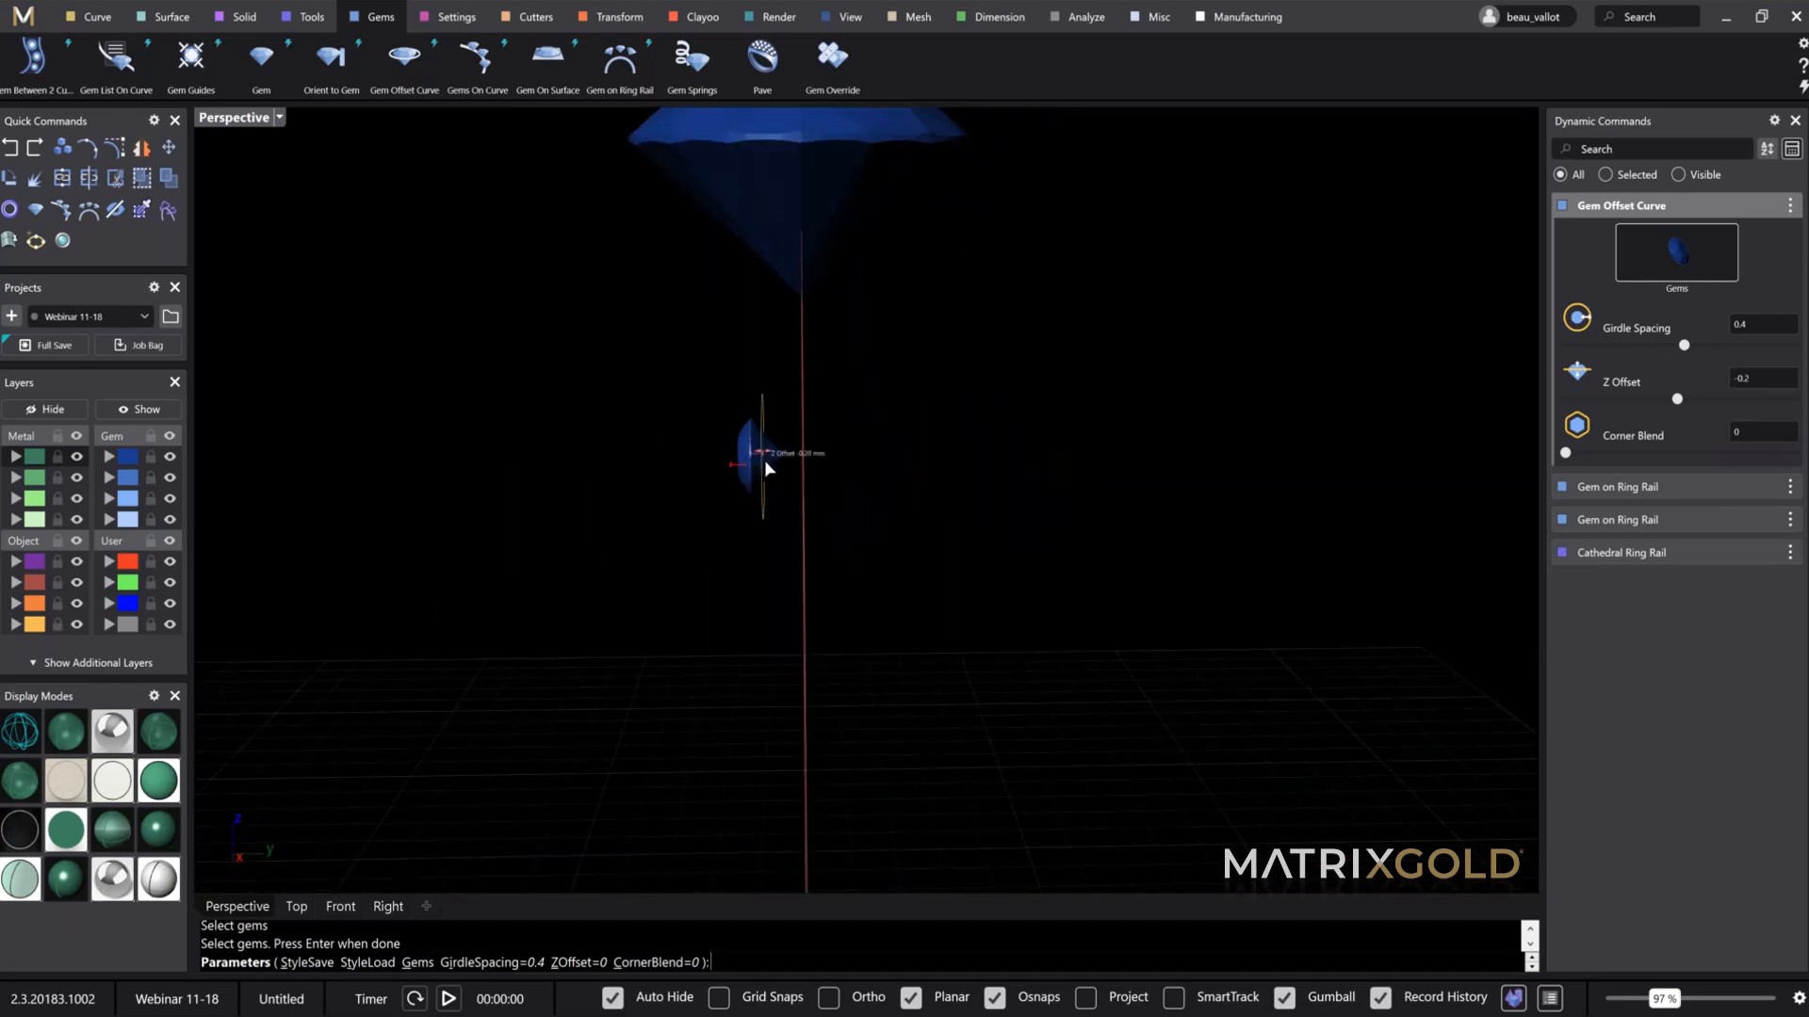
right_drag(754, 469, 1018, 693)
key(Return)
Step: Start a Blend Curves operation between the ring rail's upper bridge arc and the small gem's offset curve
right_drag(1047, 597, 1172, 578)
click(1196, 648)
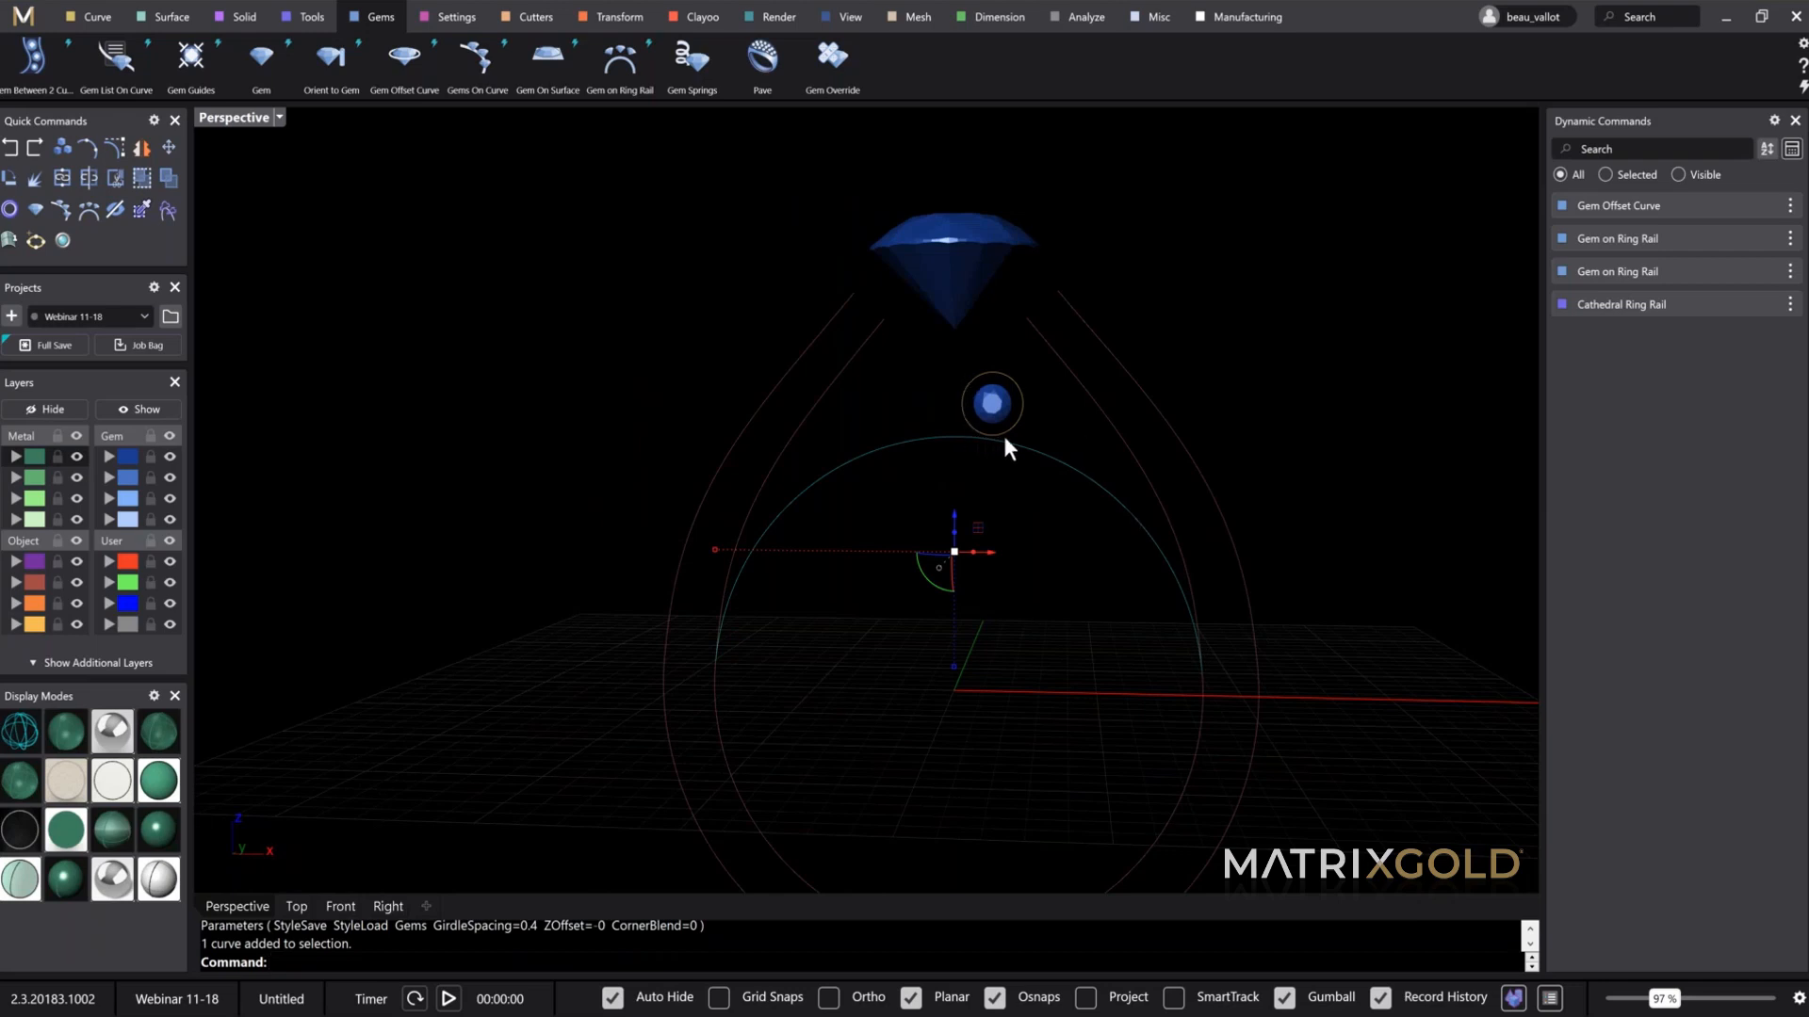
click(1037, 528)
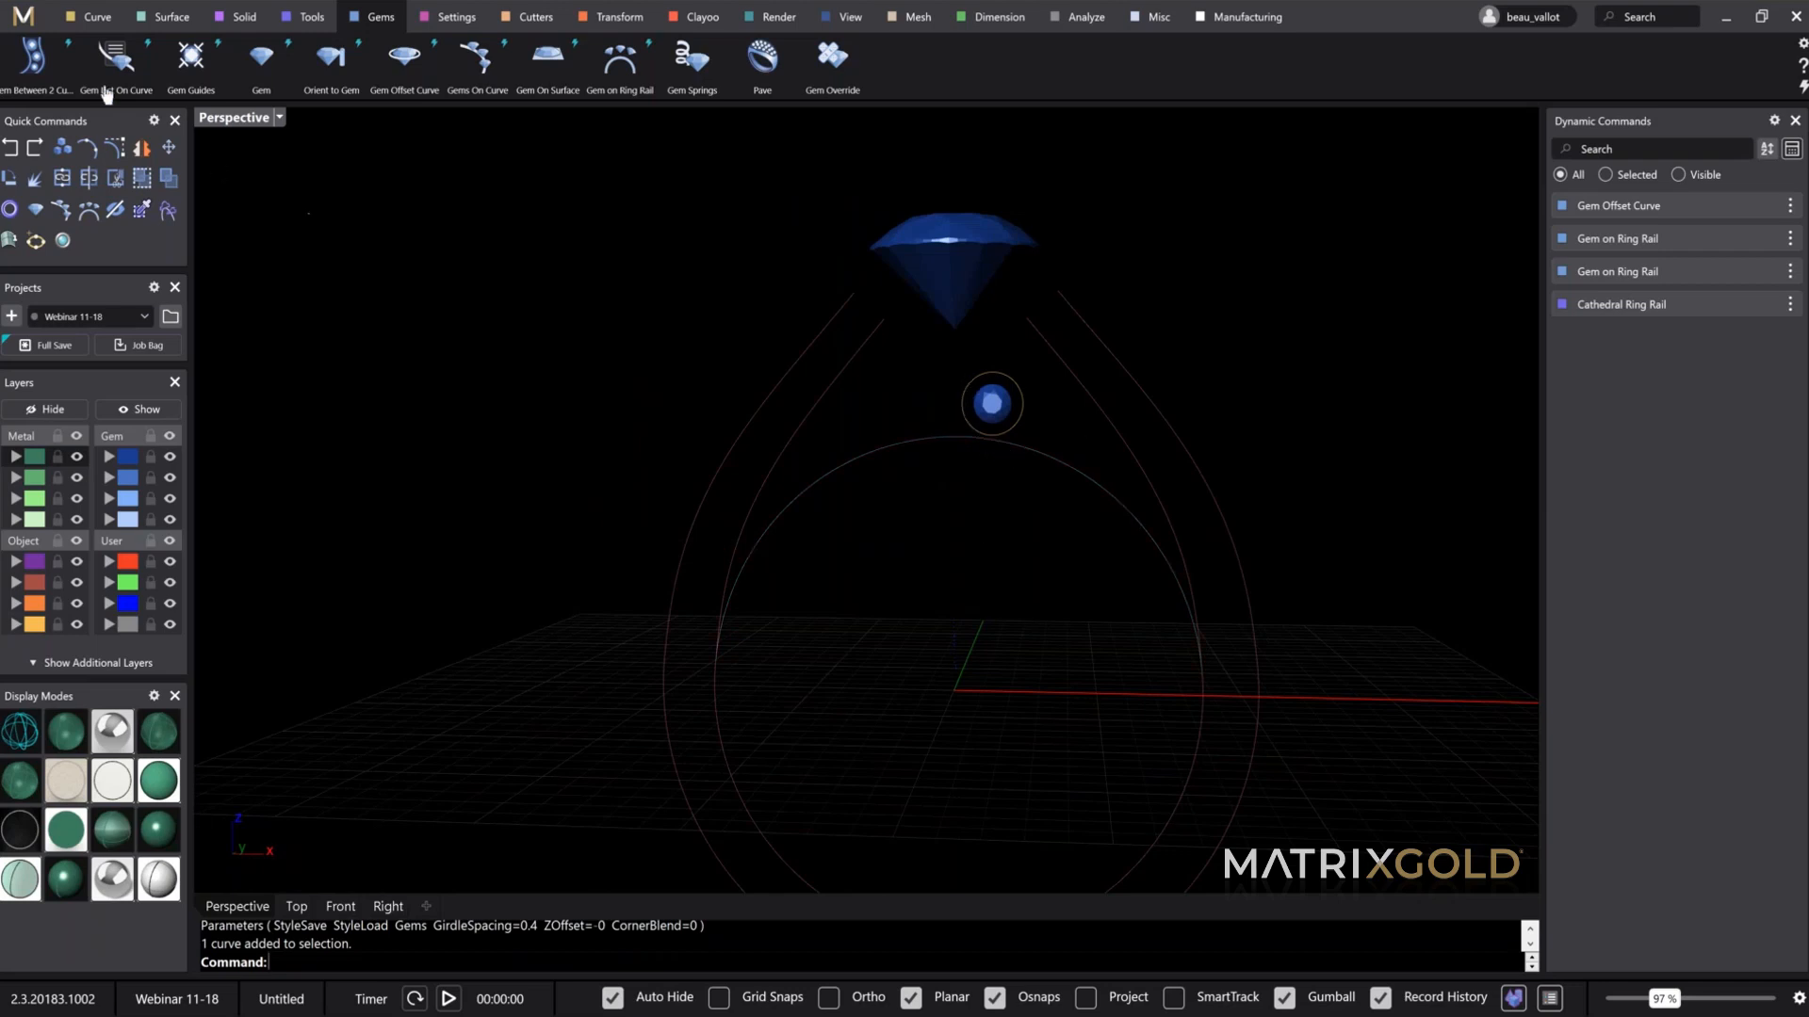
click(97, 17)
click(26, 58)
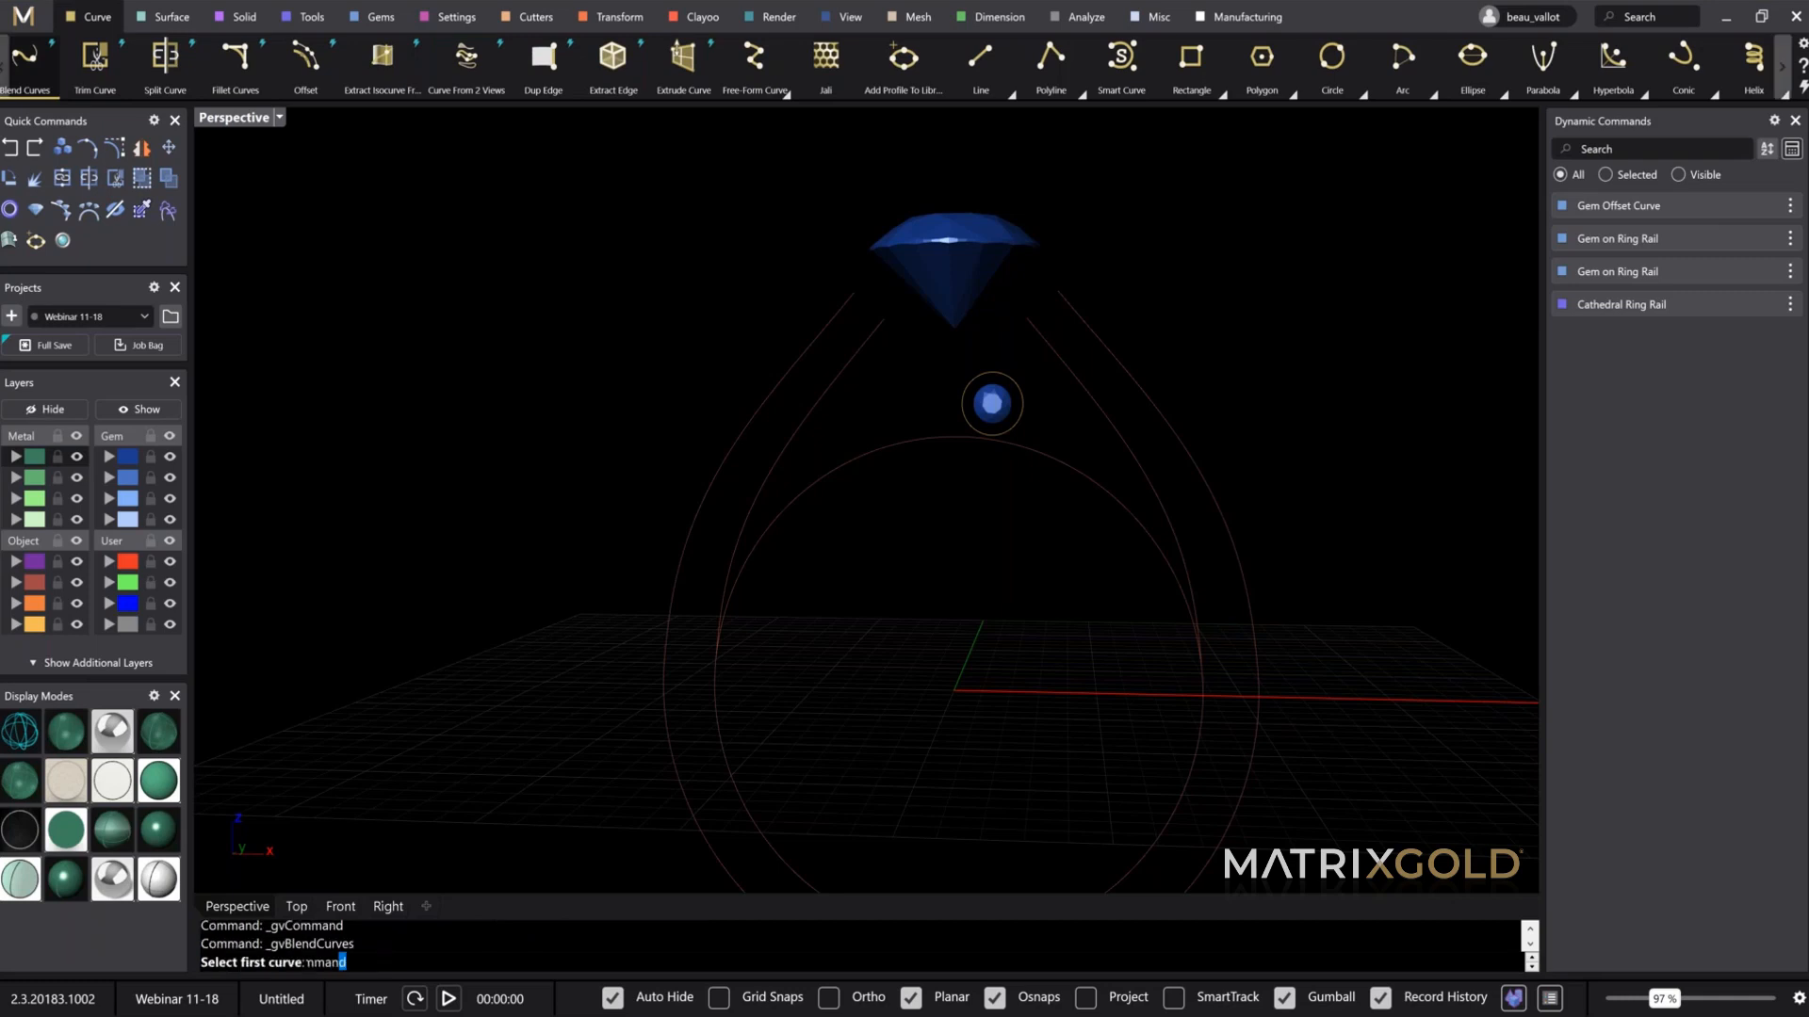
click(1156, 543)
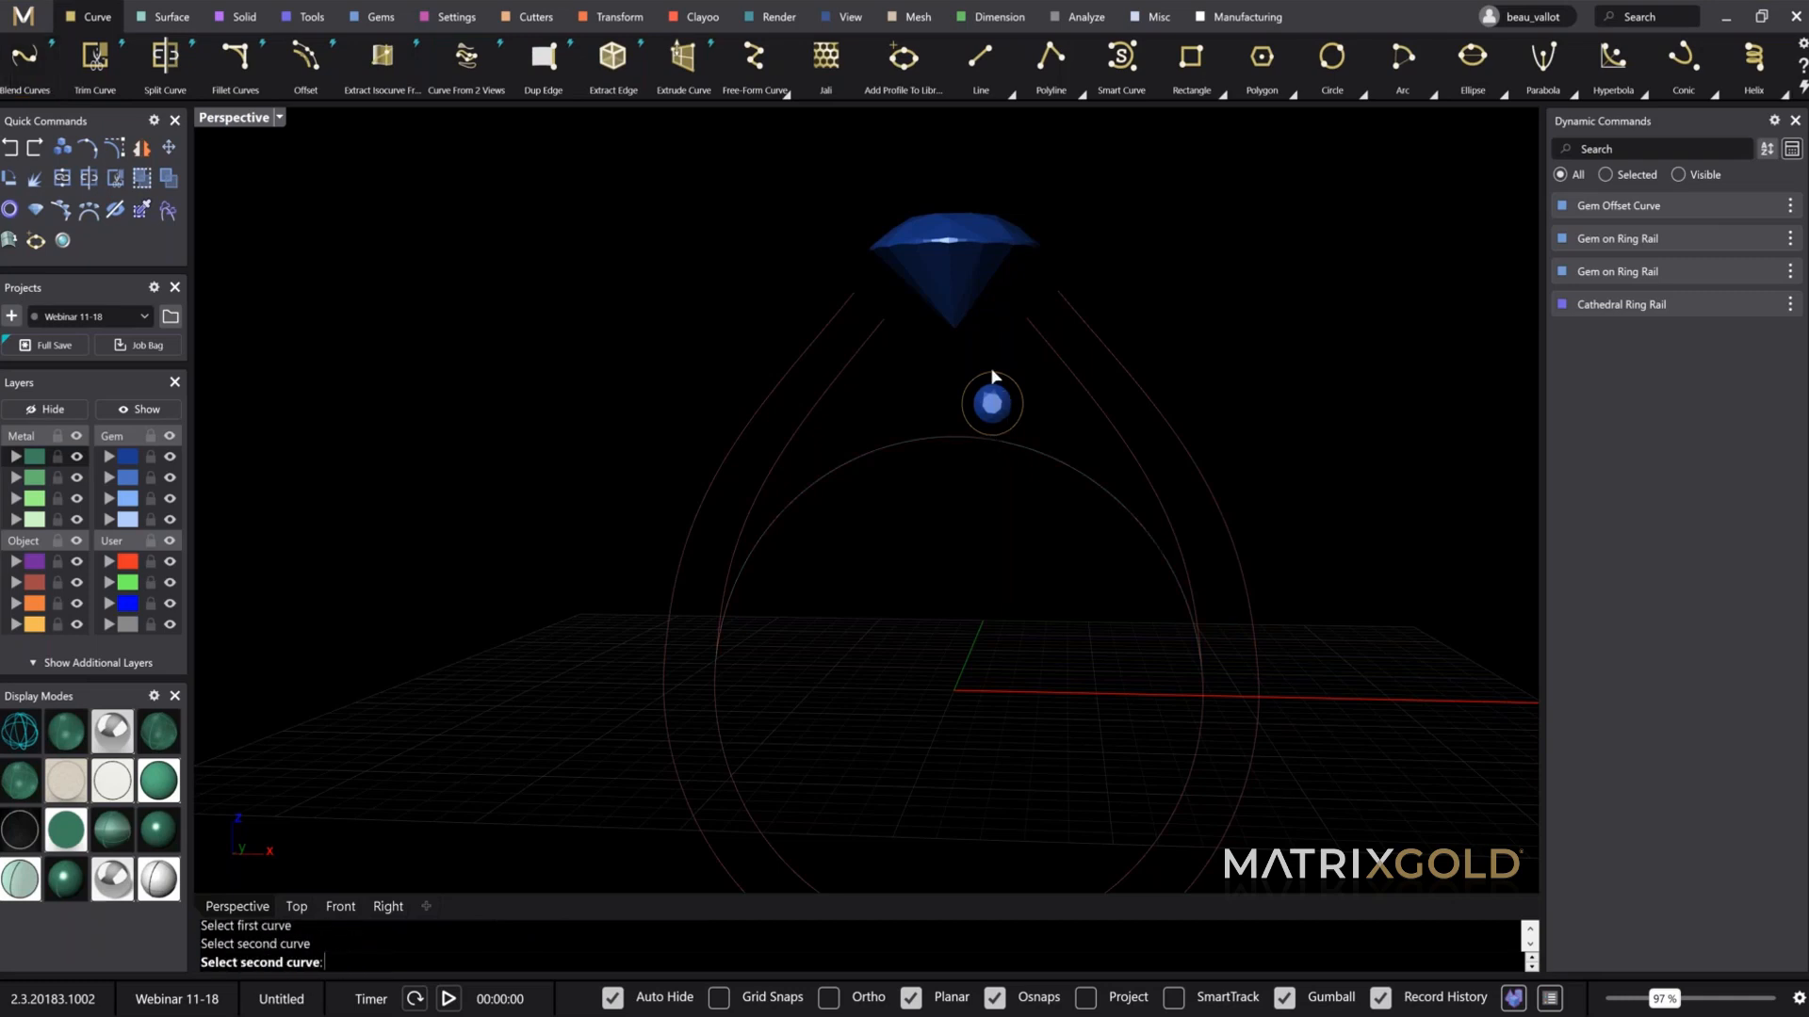
click(992, 367)
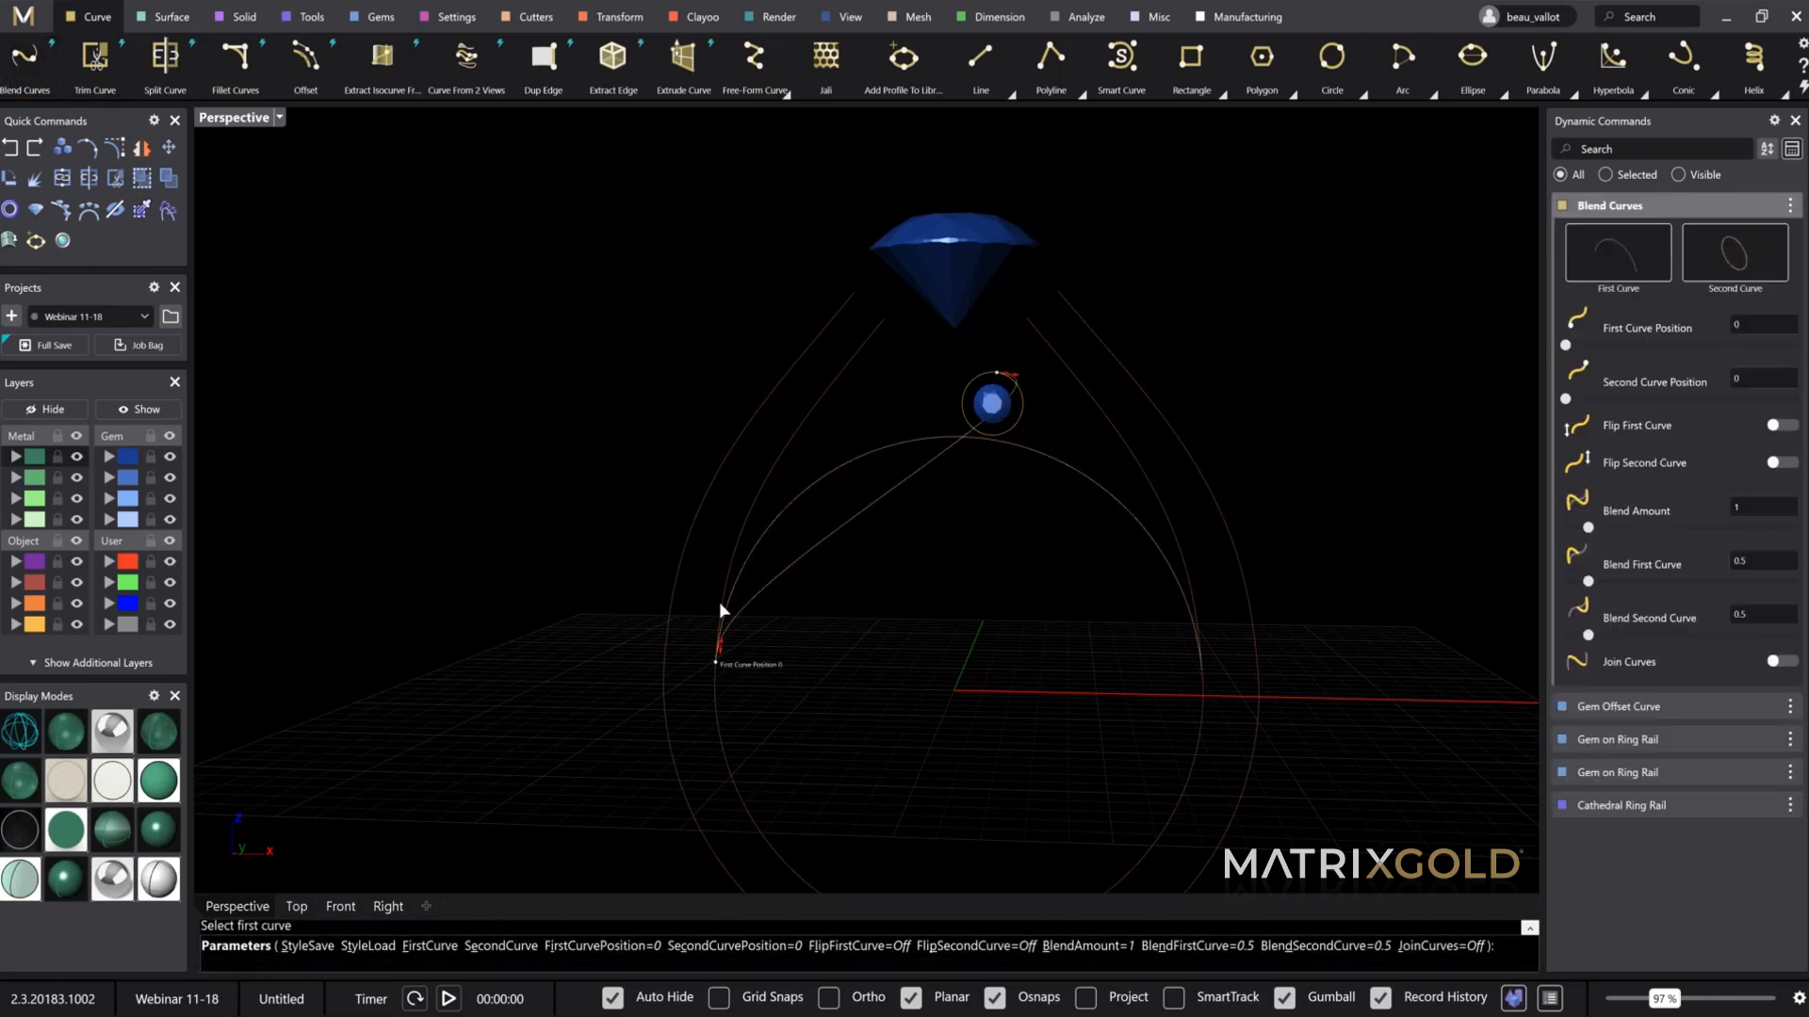
Step: Set both the first and second curve positions to about 0.95 and flip the first curve
drag(721, 610, 1196, 640)
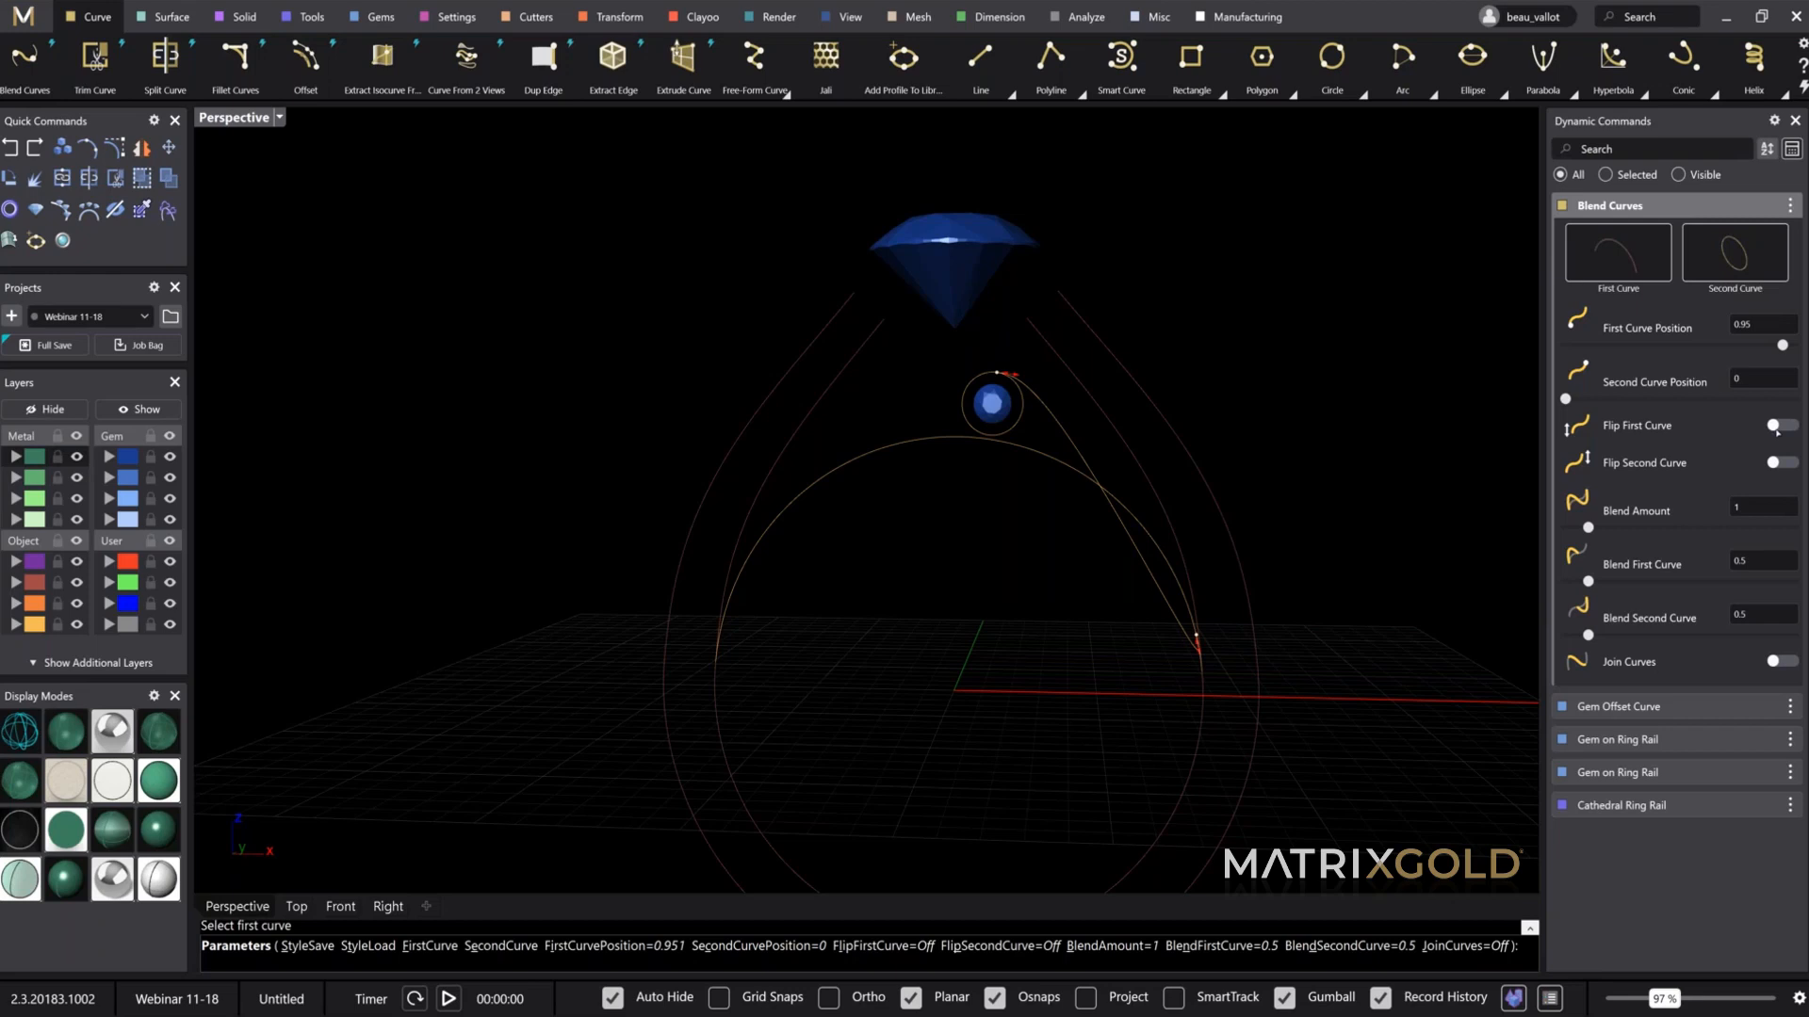
click(1777, 427)
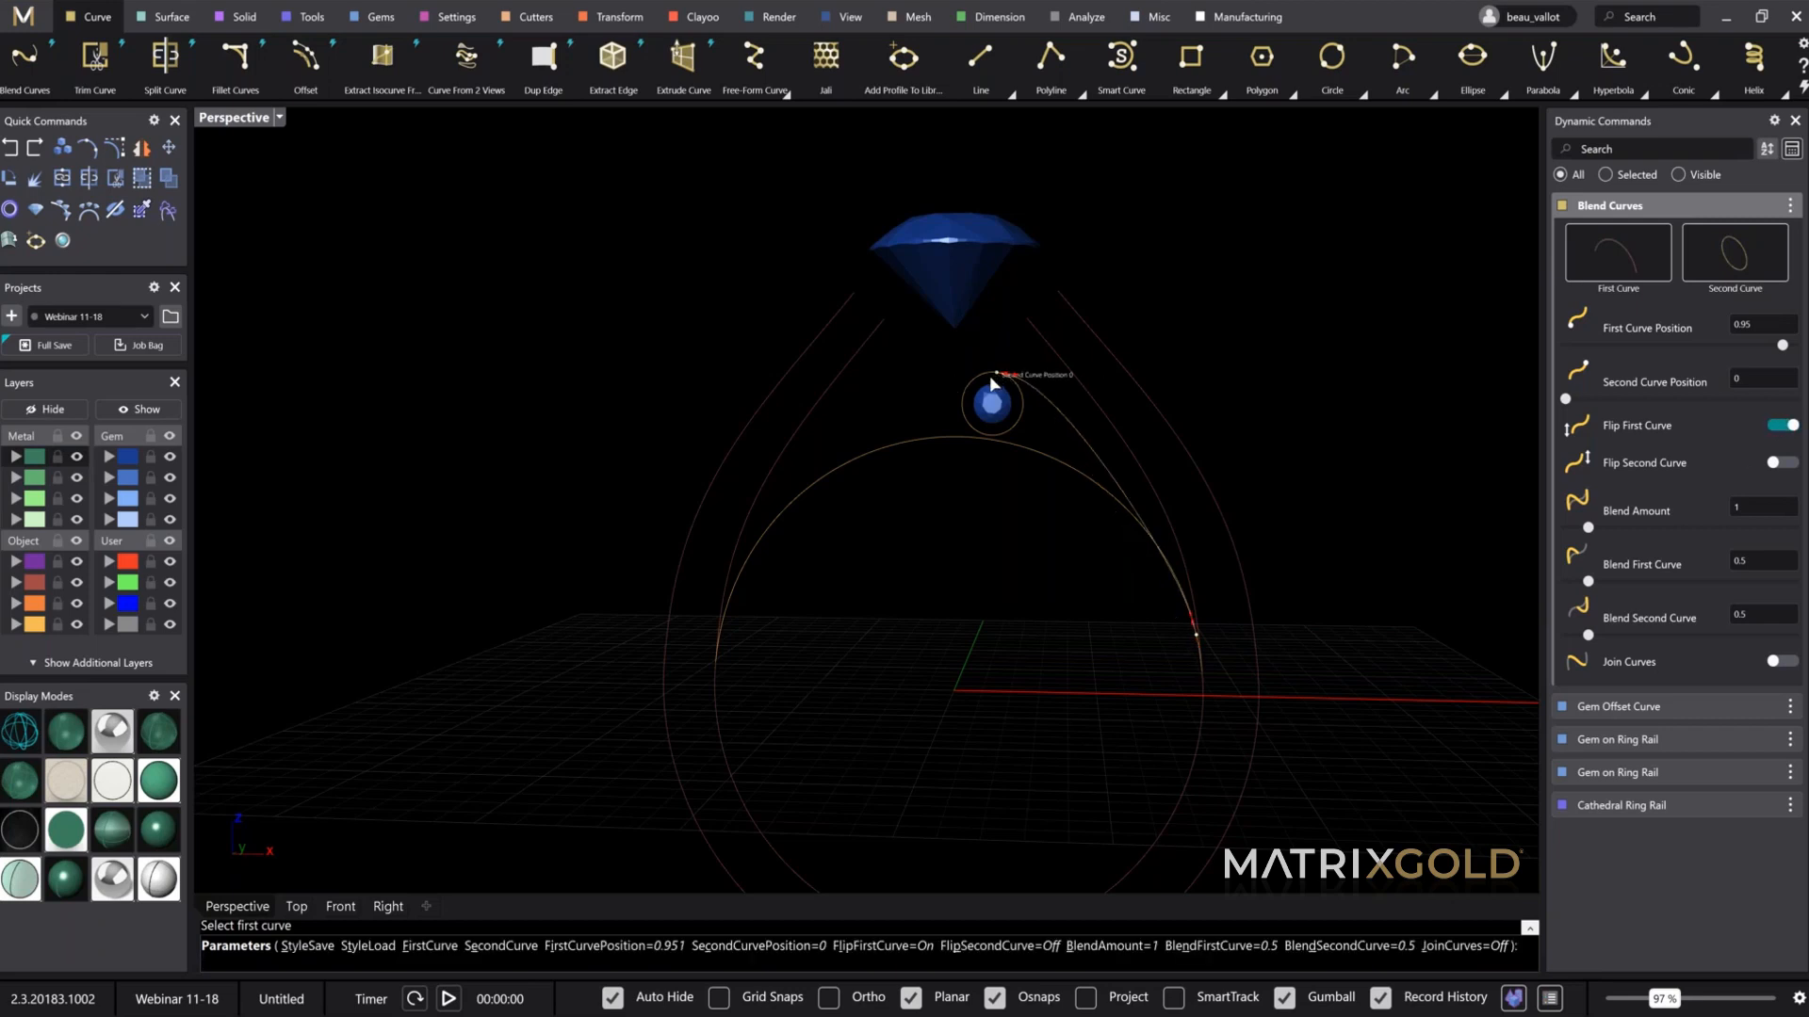
drag(992, 382, 1004, 377)
Step: Adjust the blend handles to 0.3 on the second curve and 0.6 on the first curve
scroll(991, 377, up, 4)
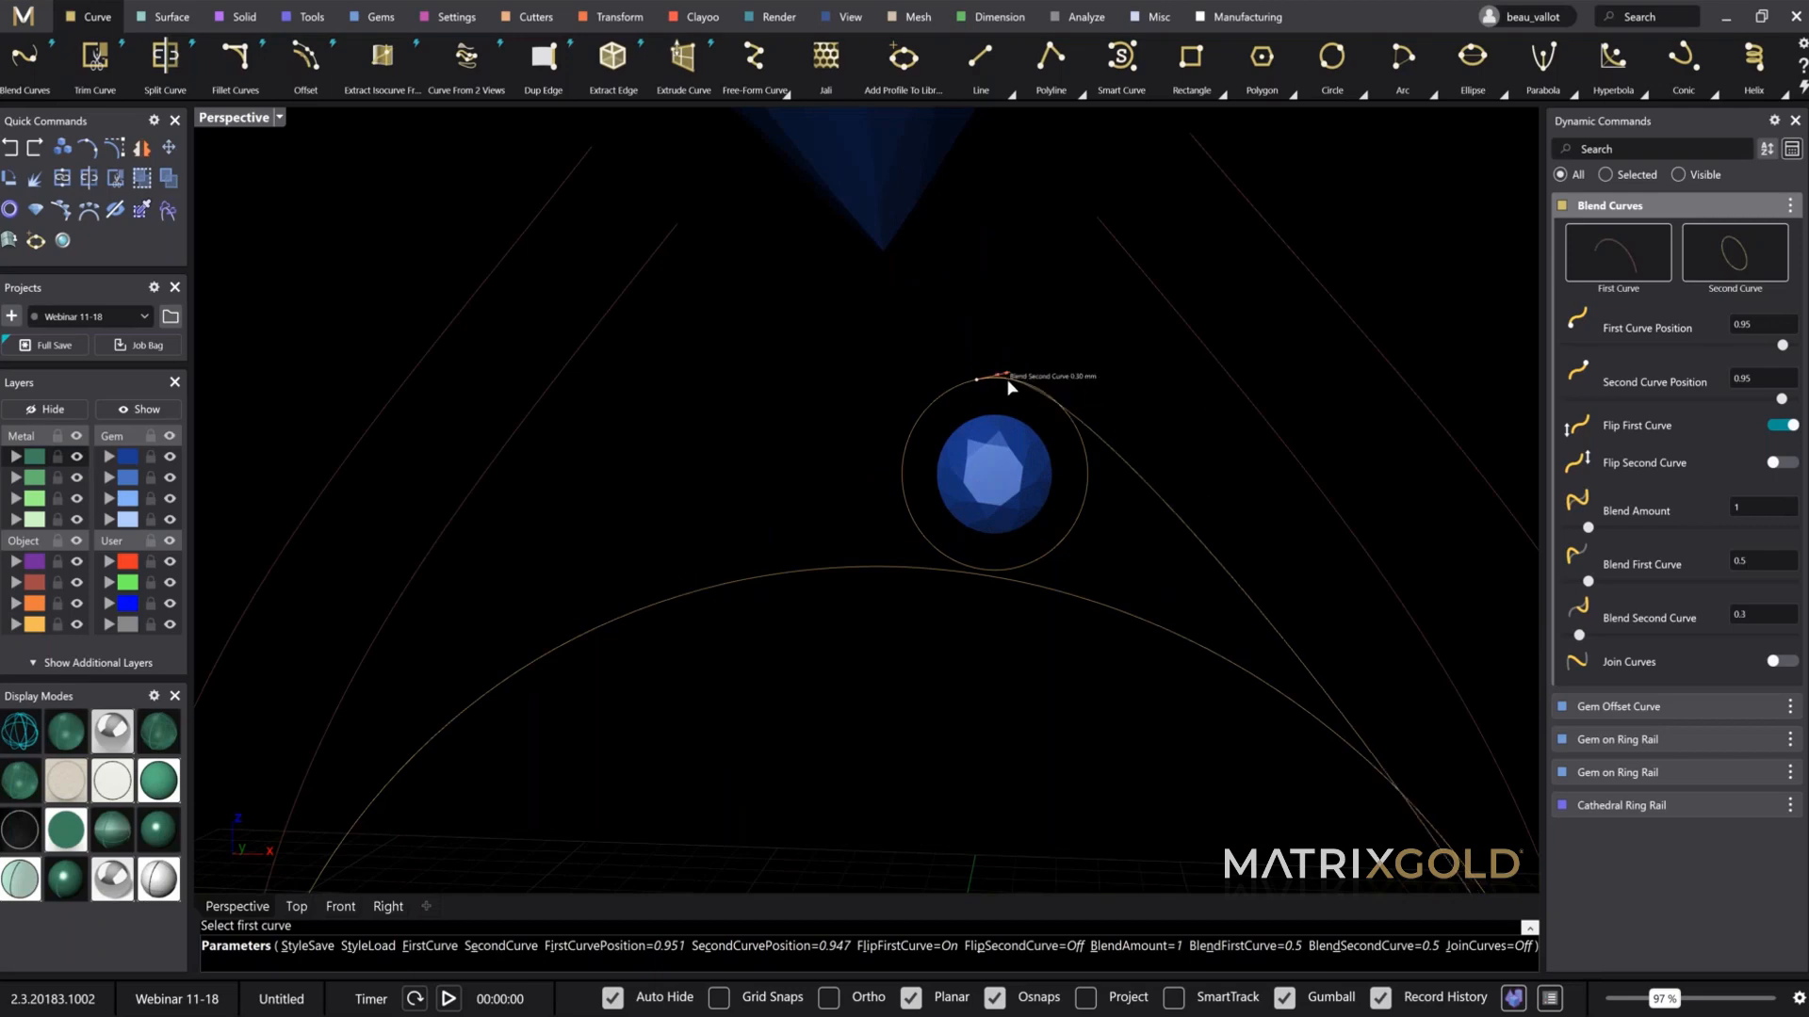
scroll(1240, 620, down, 7)
shift+right_drag(1192, 524, 1036, 282)
scroll(1189, 541, up, 7)
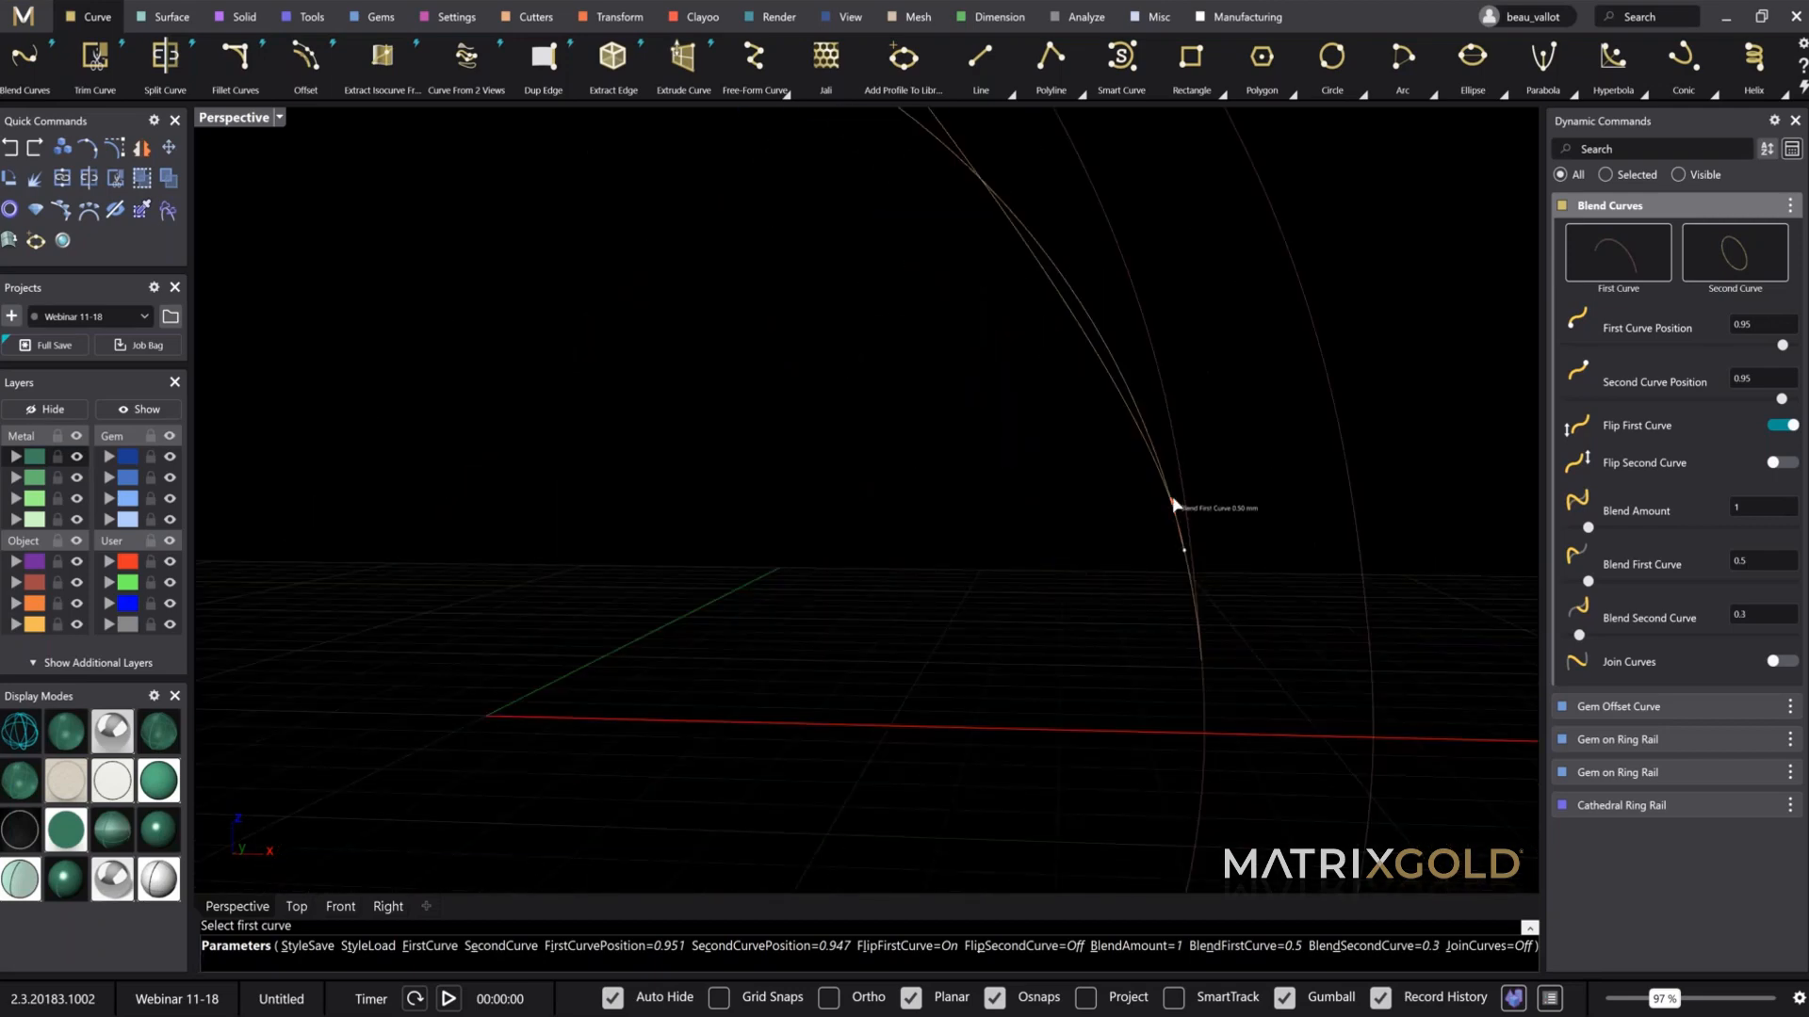
drag(1175, 504, 1179, 500)
scroll(1385, 561, down, 5)
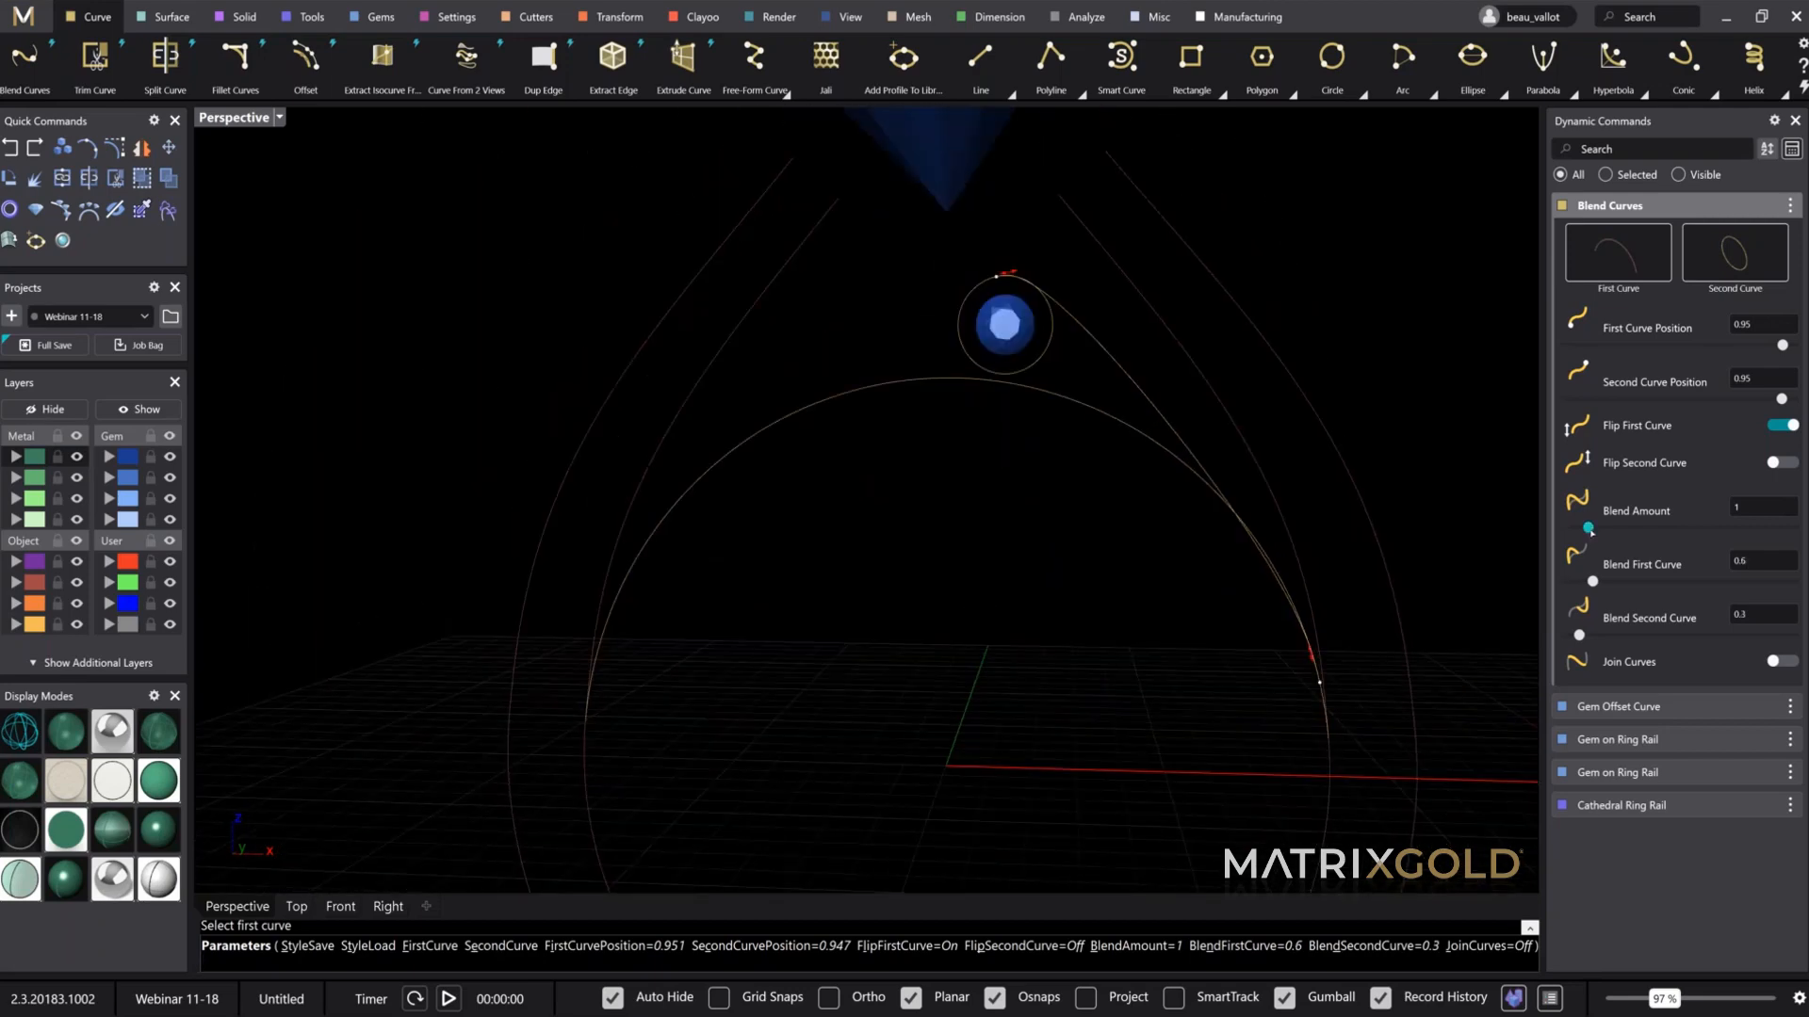
Step: Increase the blend amount to 1.8 and set the second curve's blend to 0.2
drag(1592, 531, 1594, 529)
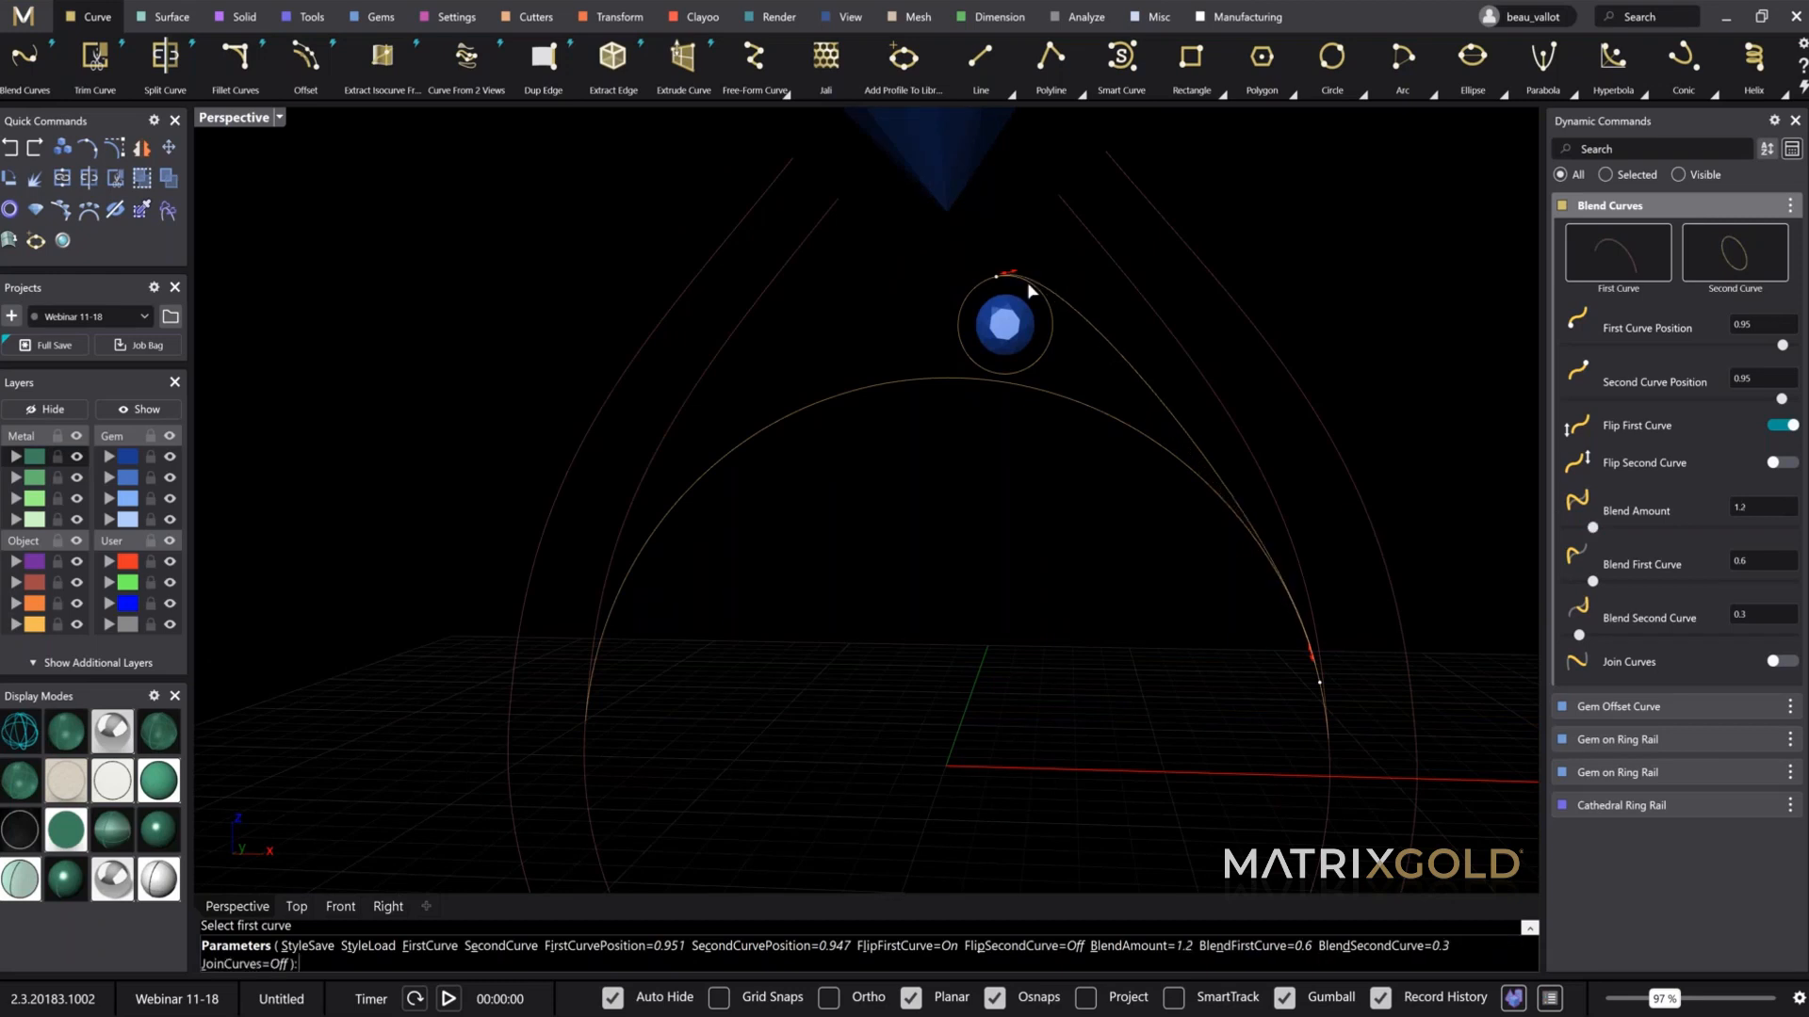
drag(1009, 274, 1006, 290)
drag(1594, 530, 1609, 525)
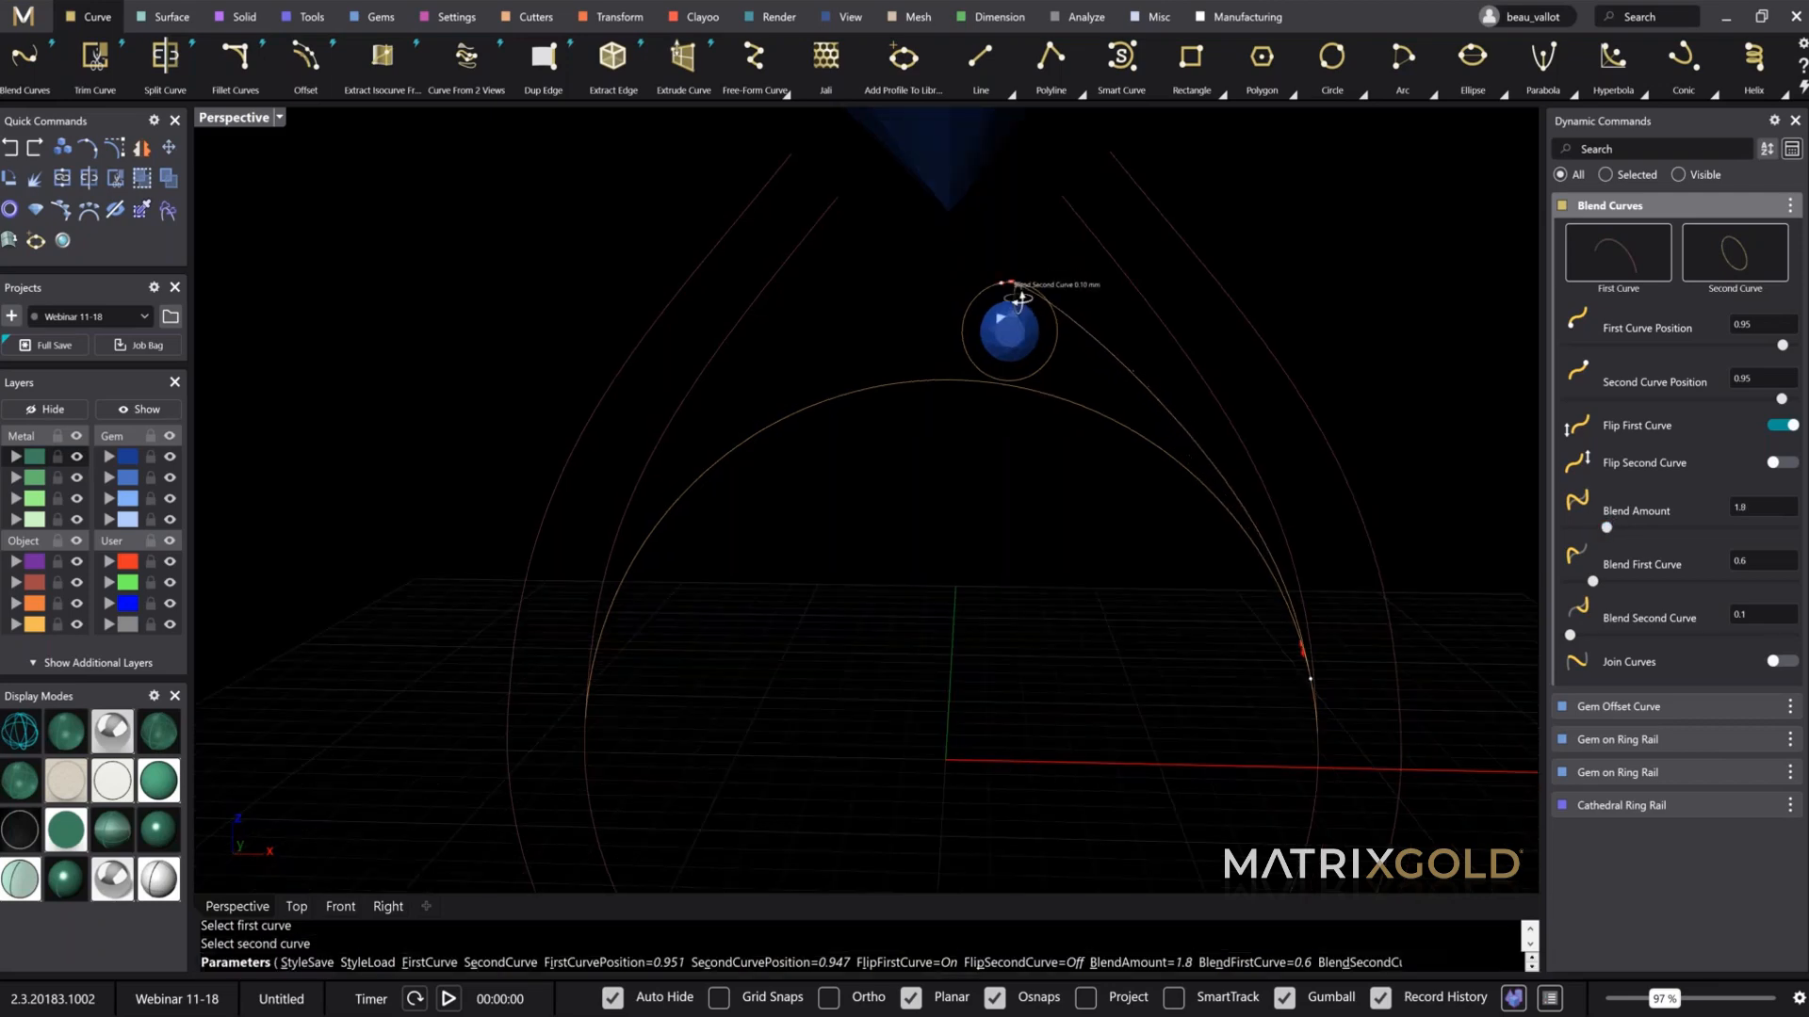
scroll(1001, 285, up, 5)
drag(1006, 283, 1014, 282)
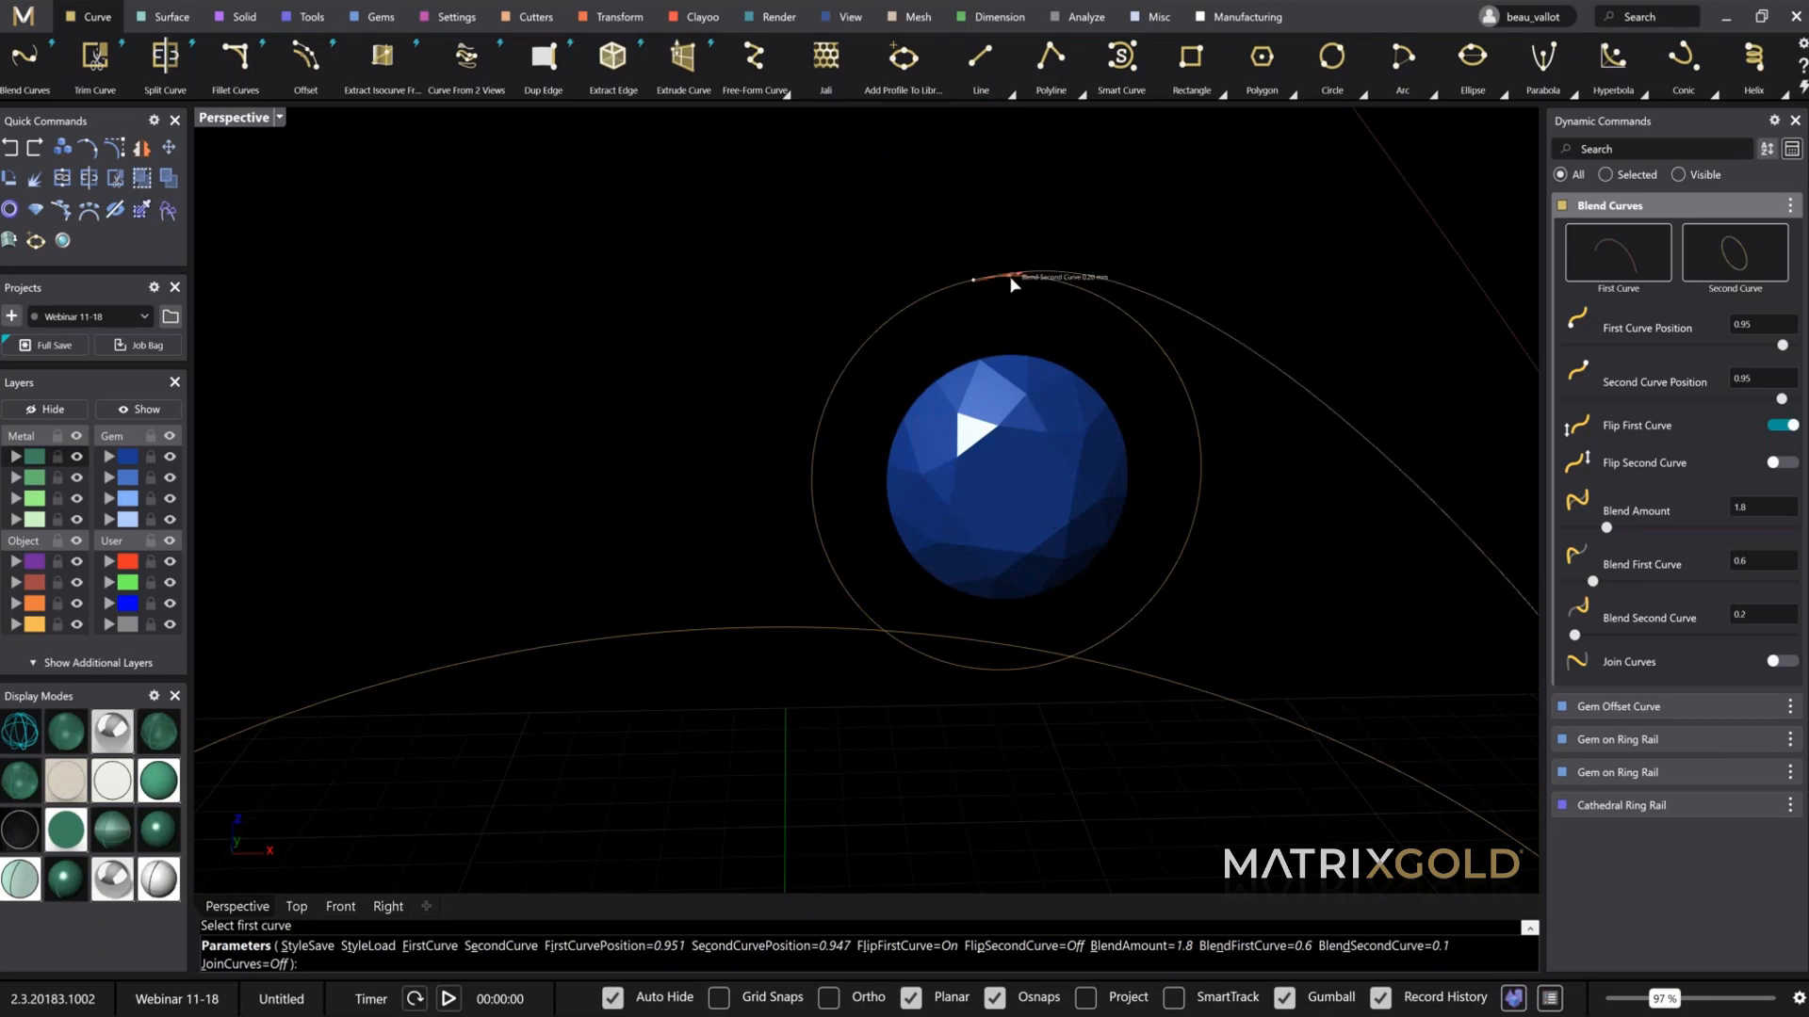
Step: Set the second curve position of the blend to about 0.86 on the small gem's offset curve
scroll(1264, 464, down, 3)
scroll(1212, 427, down, 2)
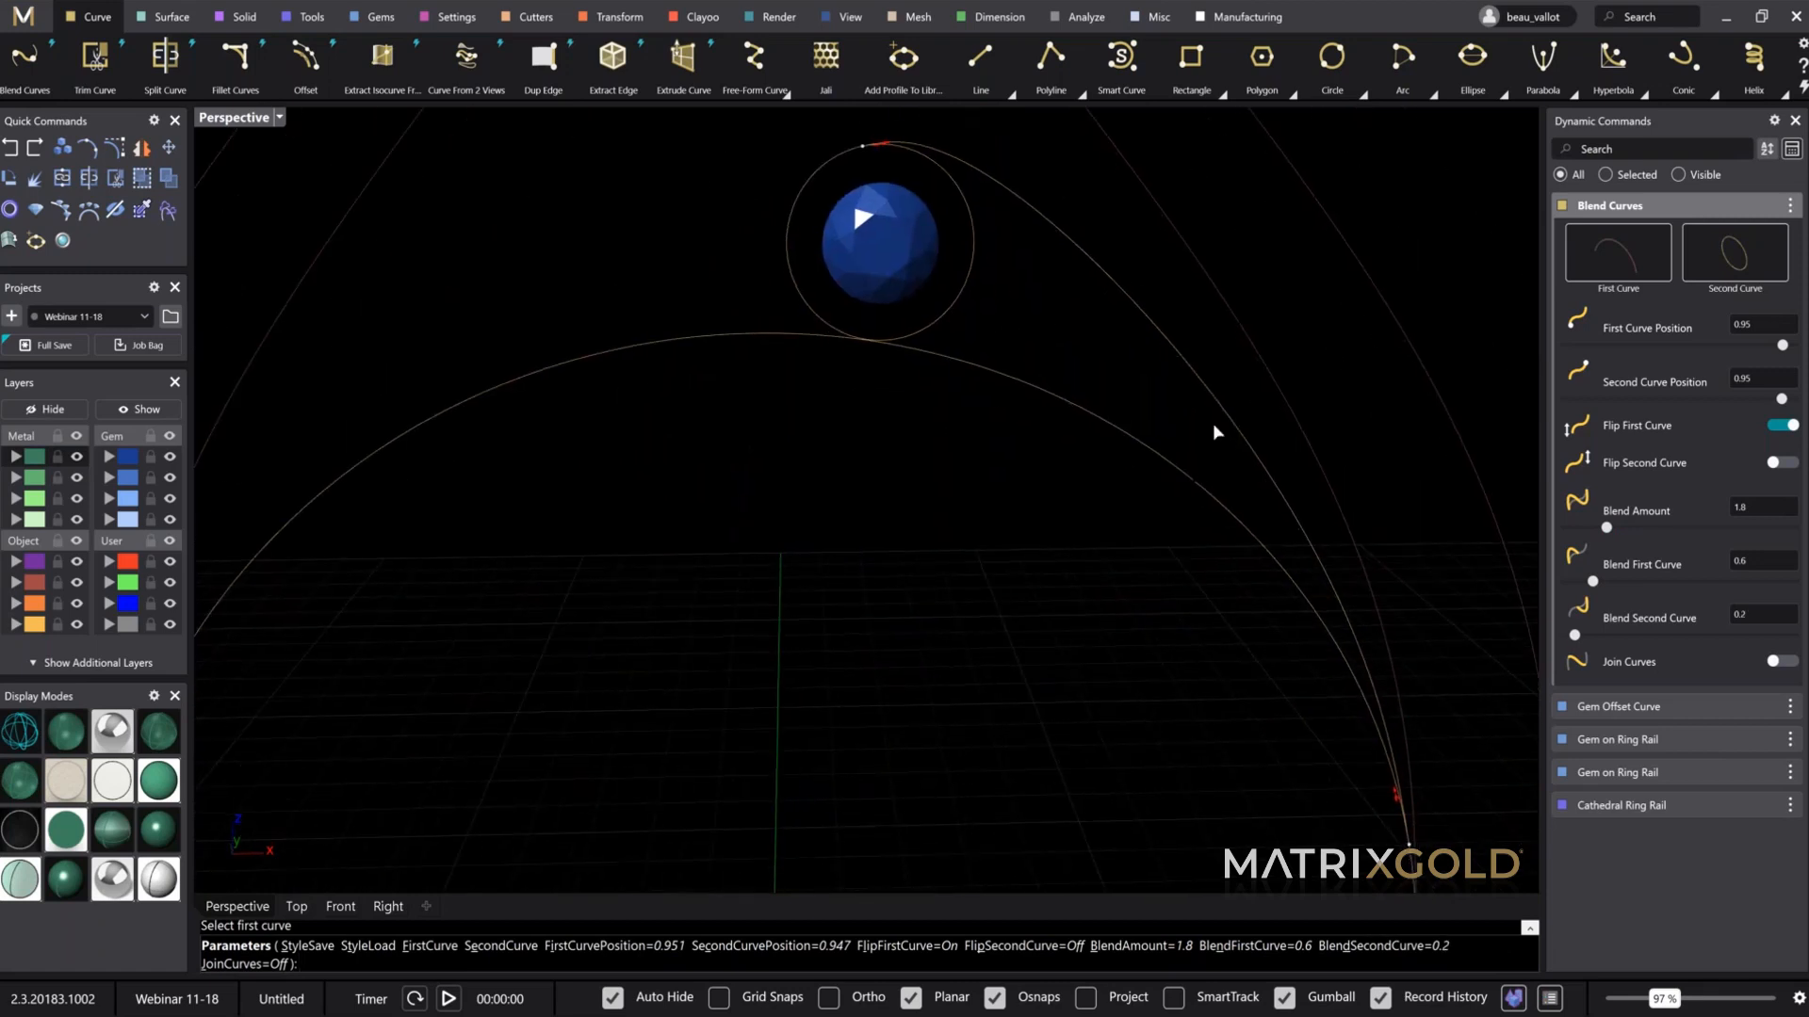
scroll(865, 195, up, 5)
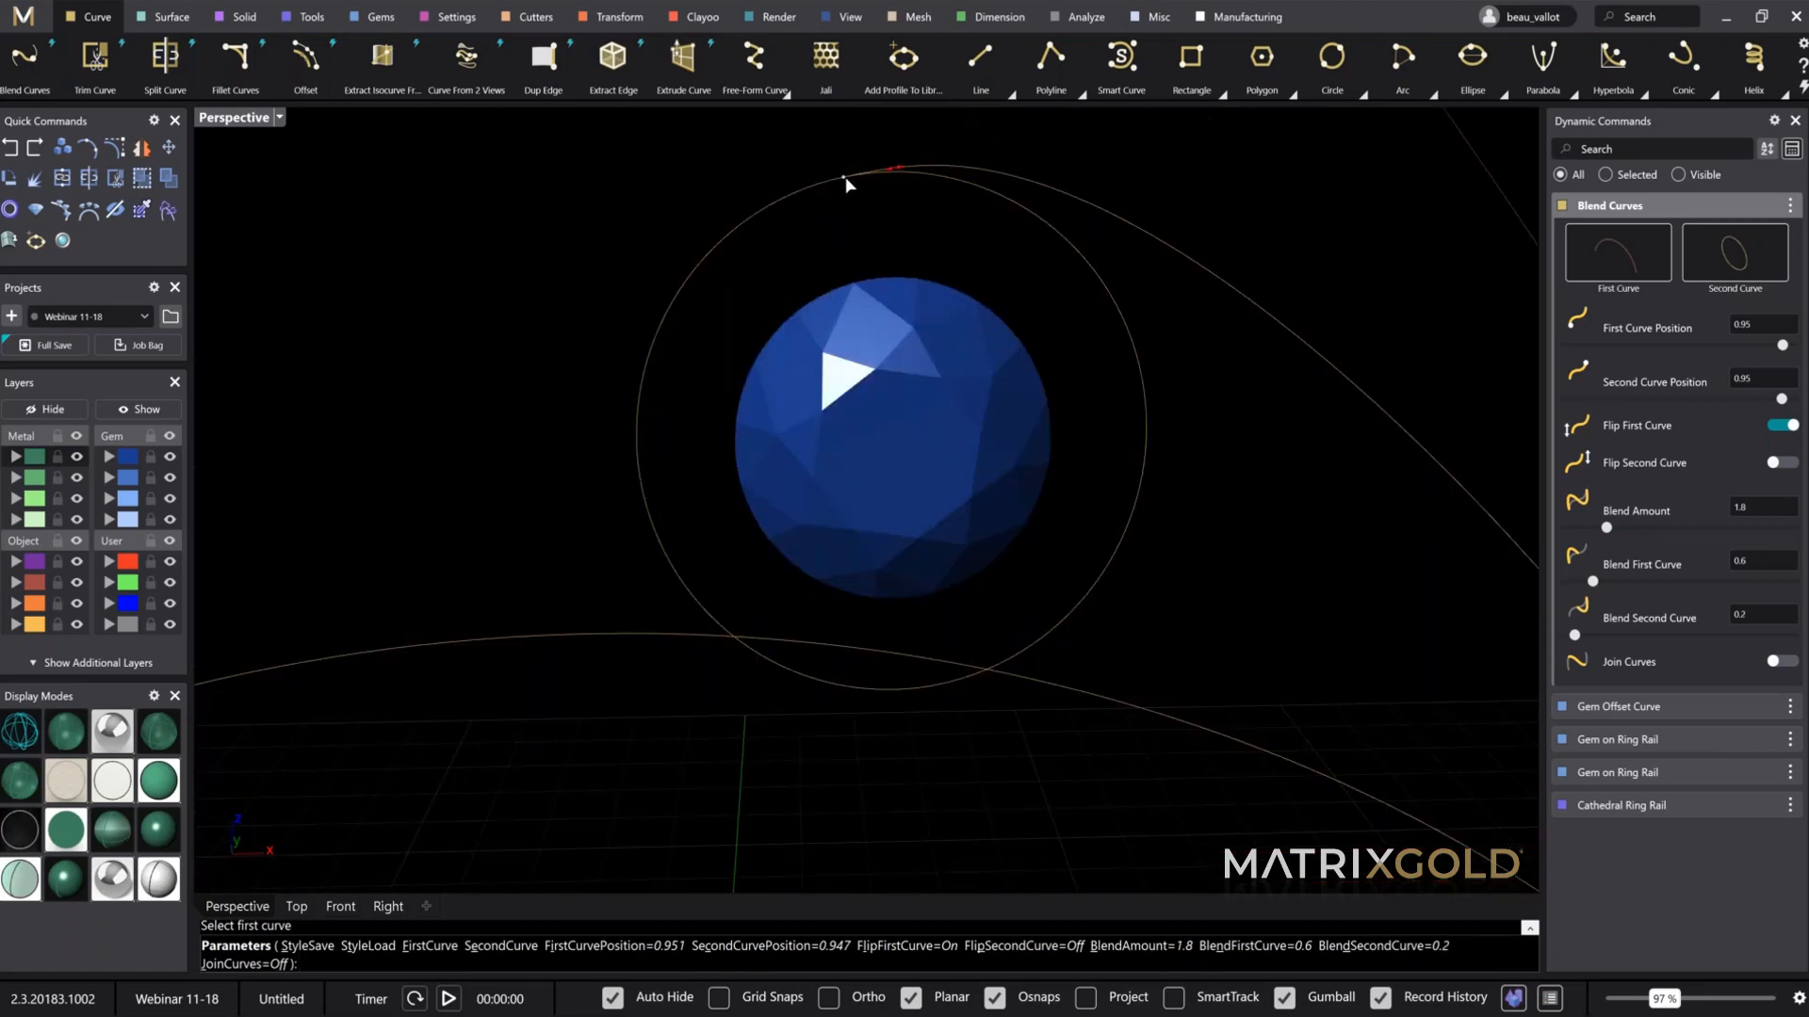
drag(845, 182, 721, 250)
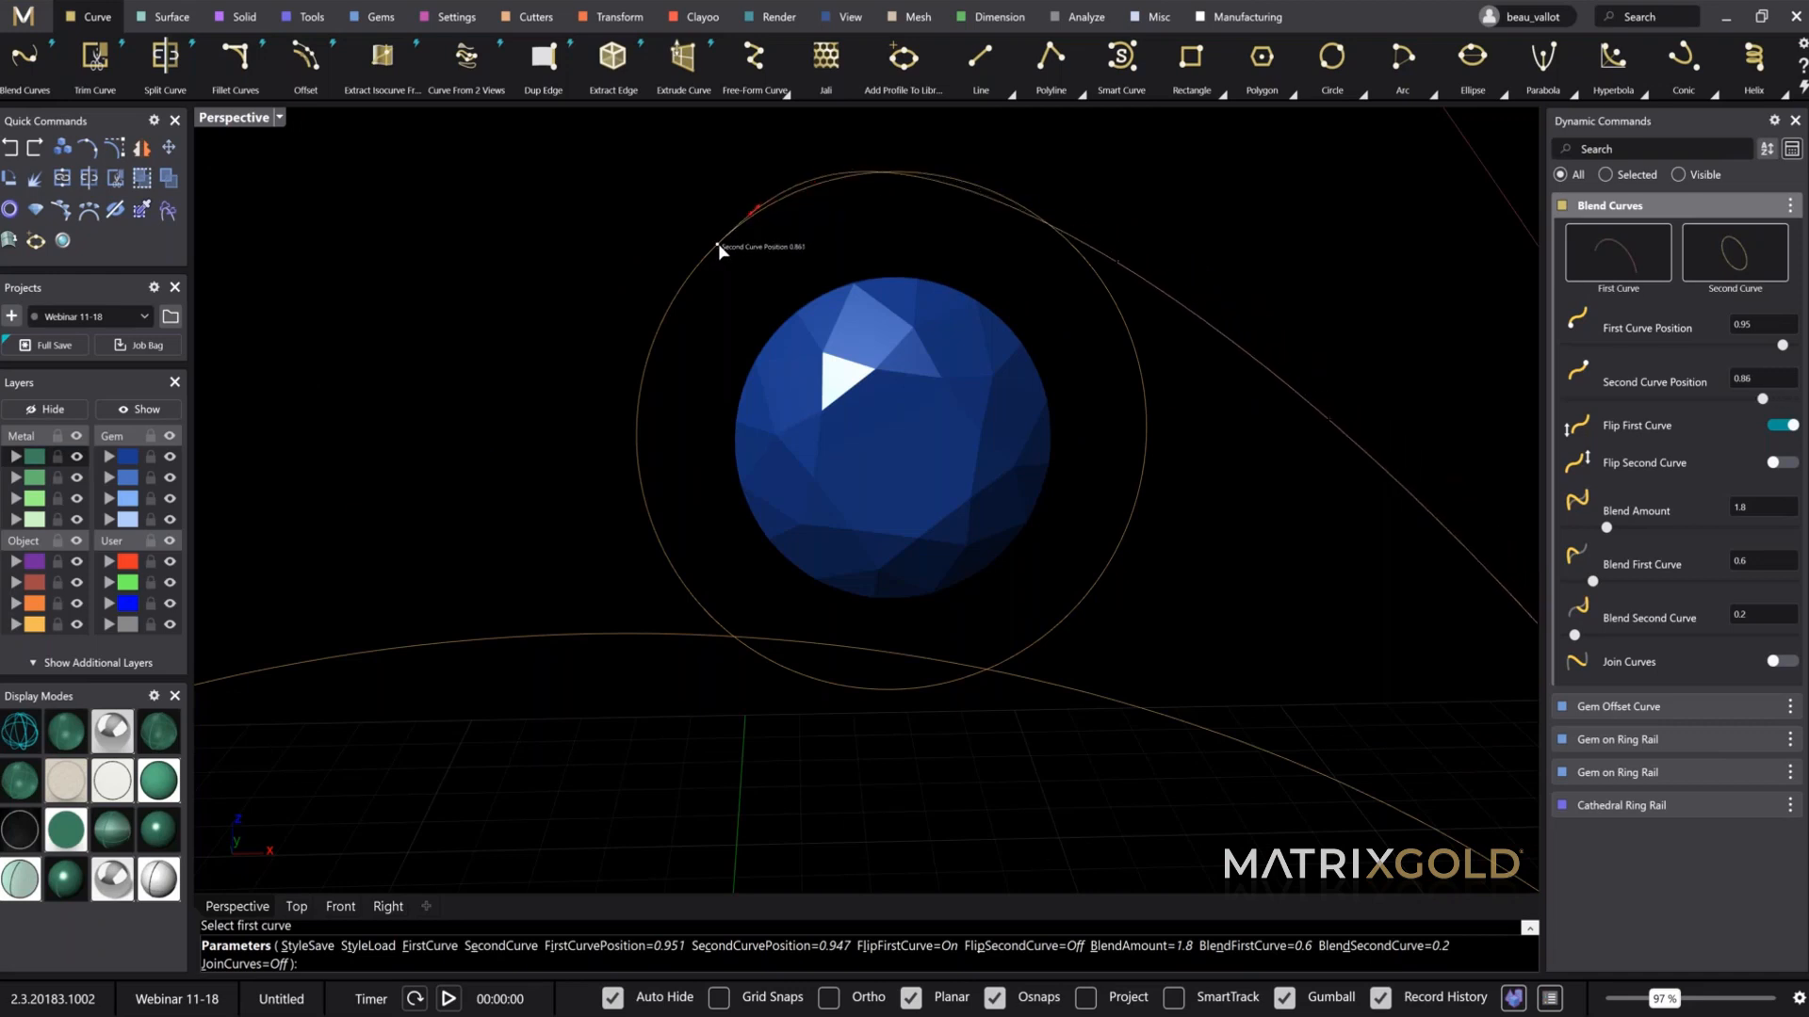
Step: Increase the first curve's blend to 0.7 and accept the blend curve
scroll(1099, 403, down, 4)
right_drag(1033, 327, 1085, 414)
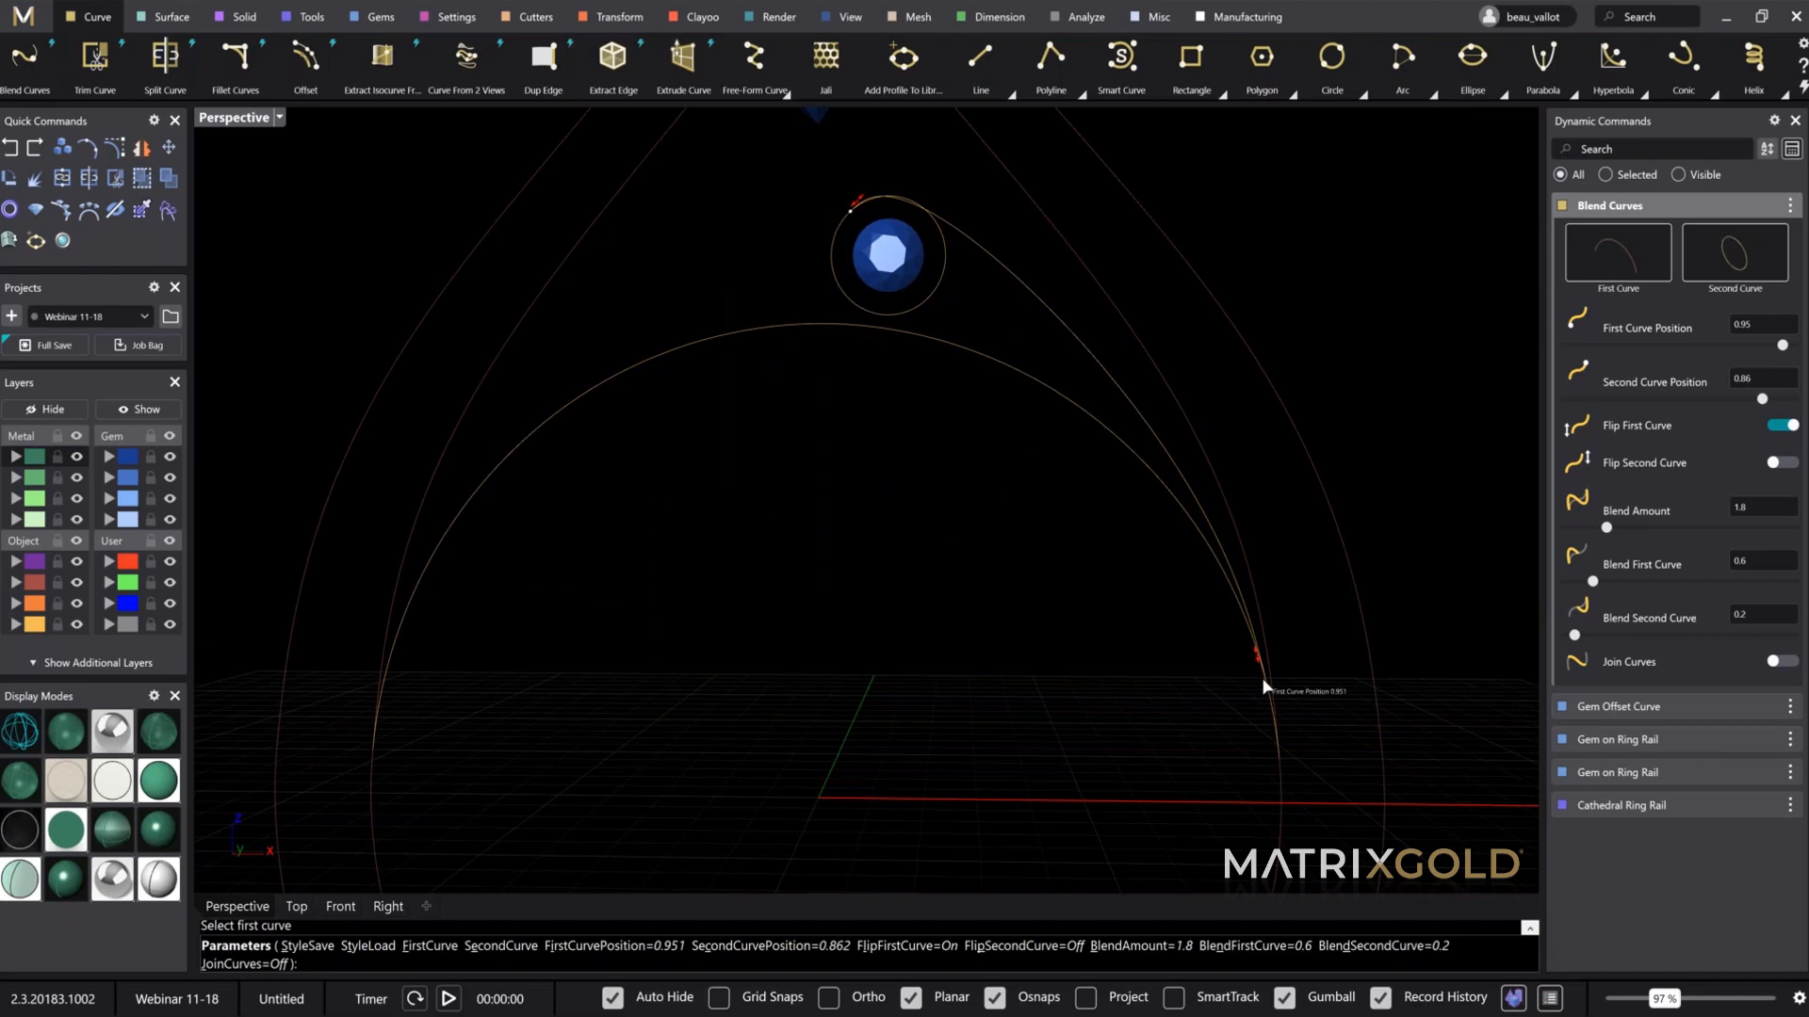
drag(1263, 687, 1257, 652)
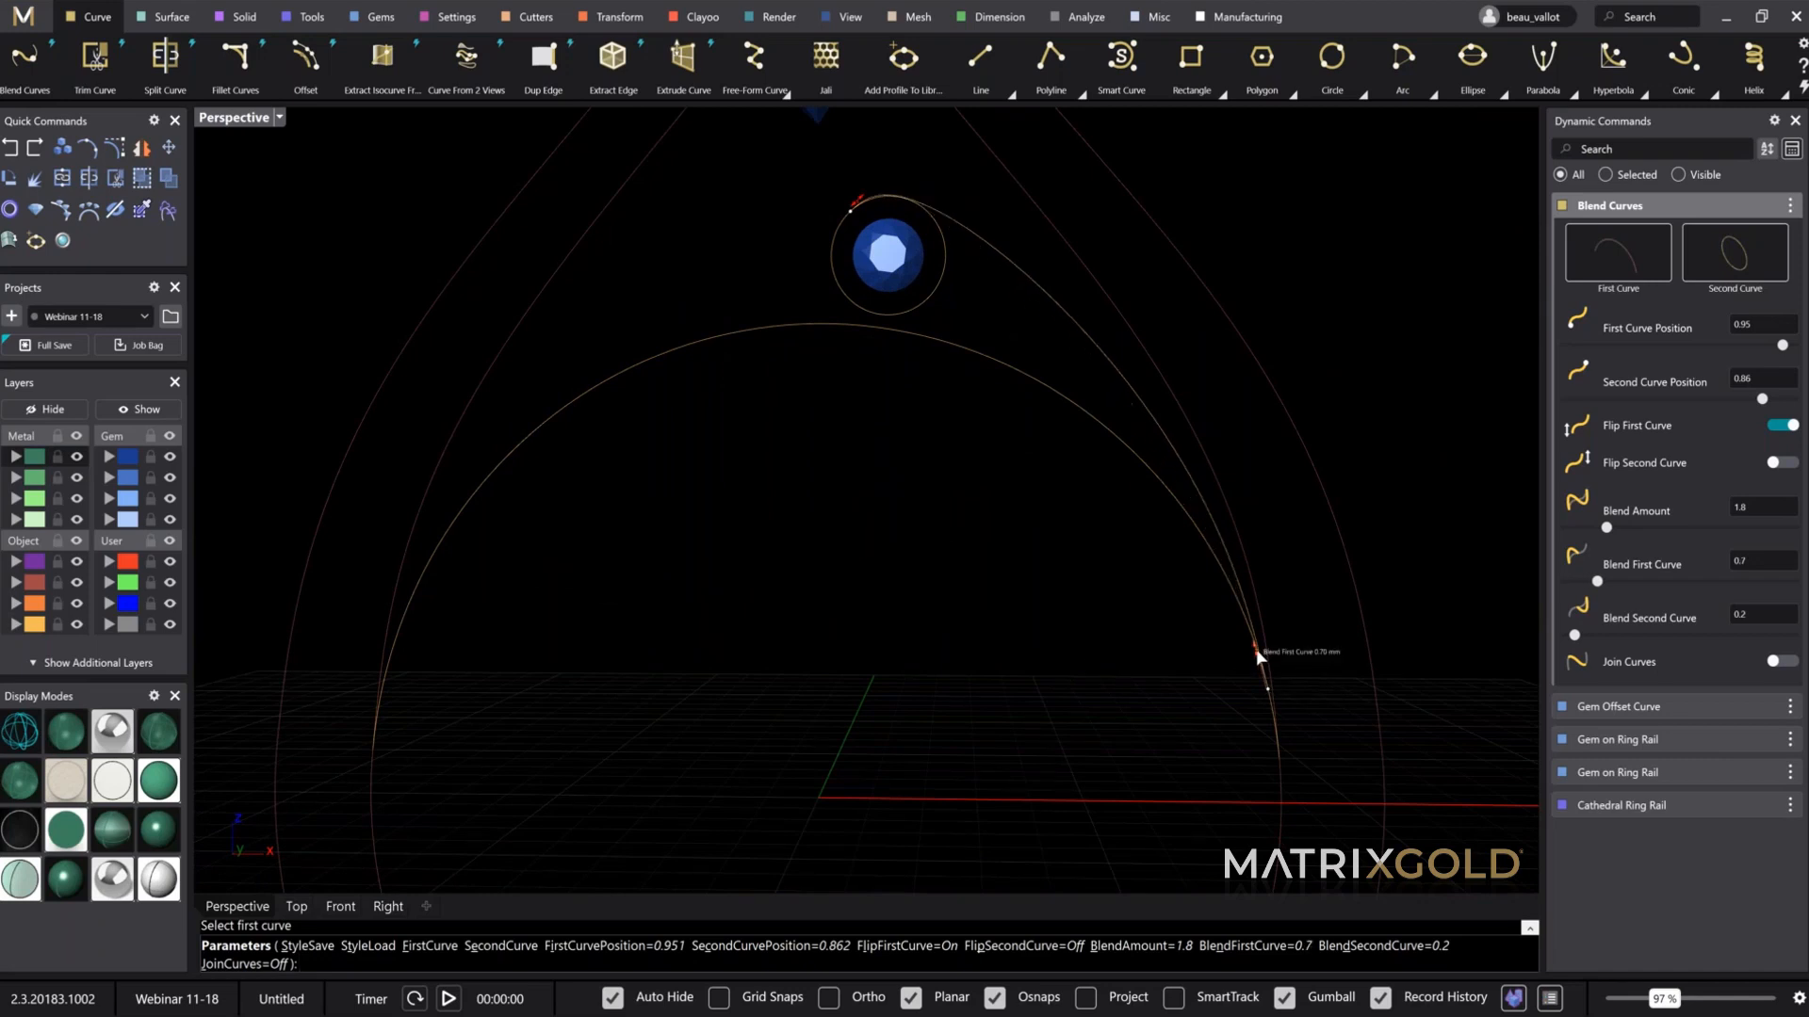
drag(1251, 659, 1253, 659)
right_drag(936, 537, 1006, 1008)
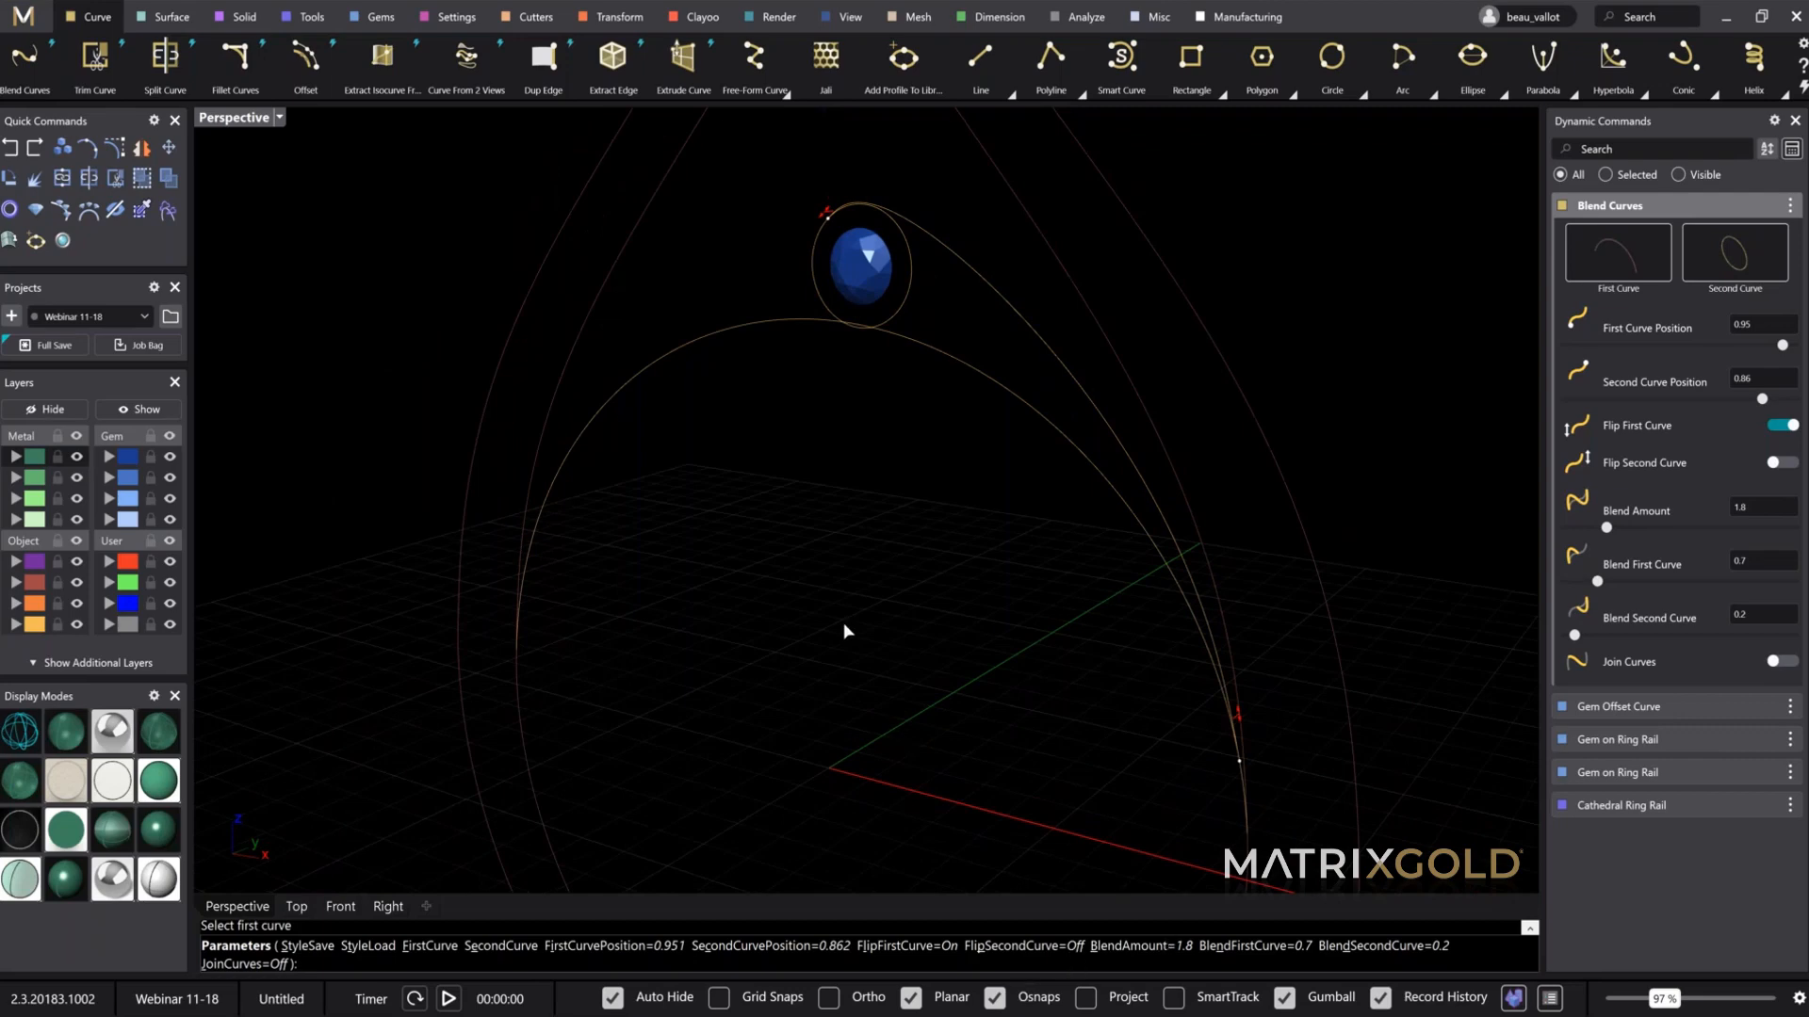
right_drag(862, 542, 988, 594)
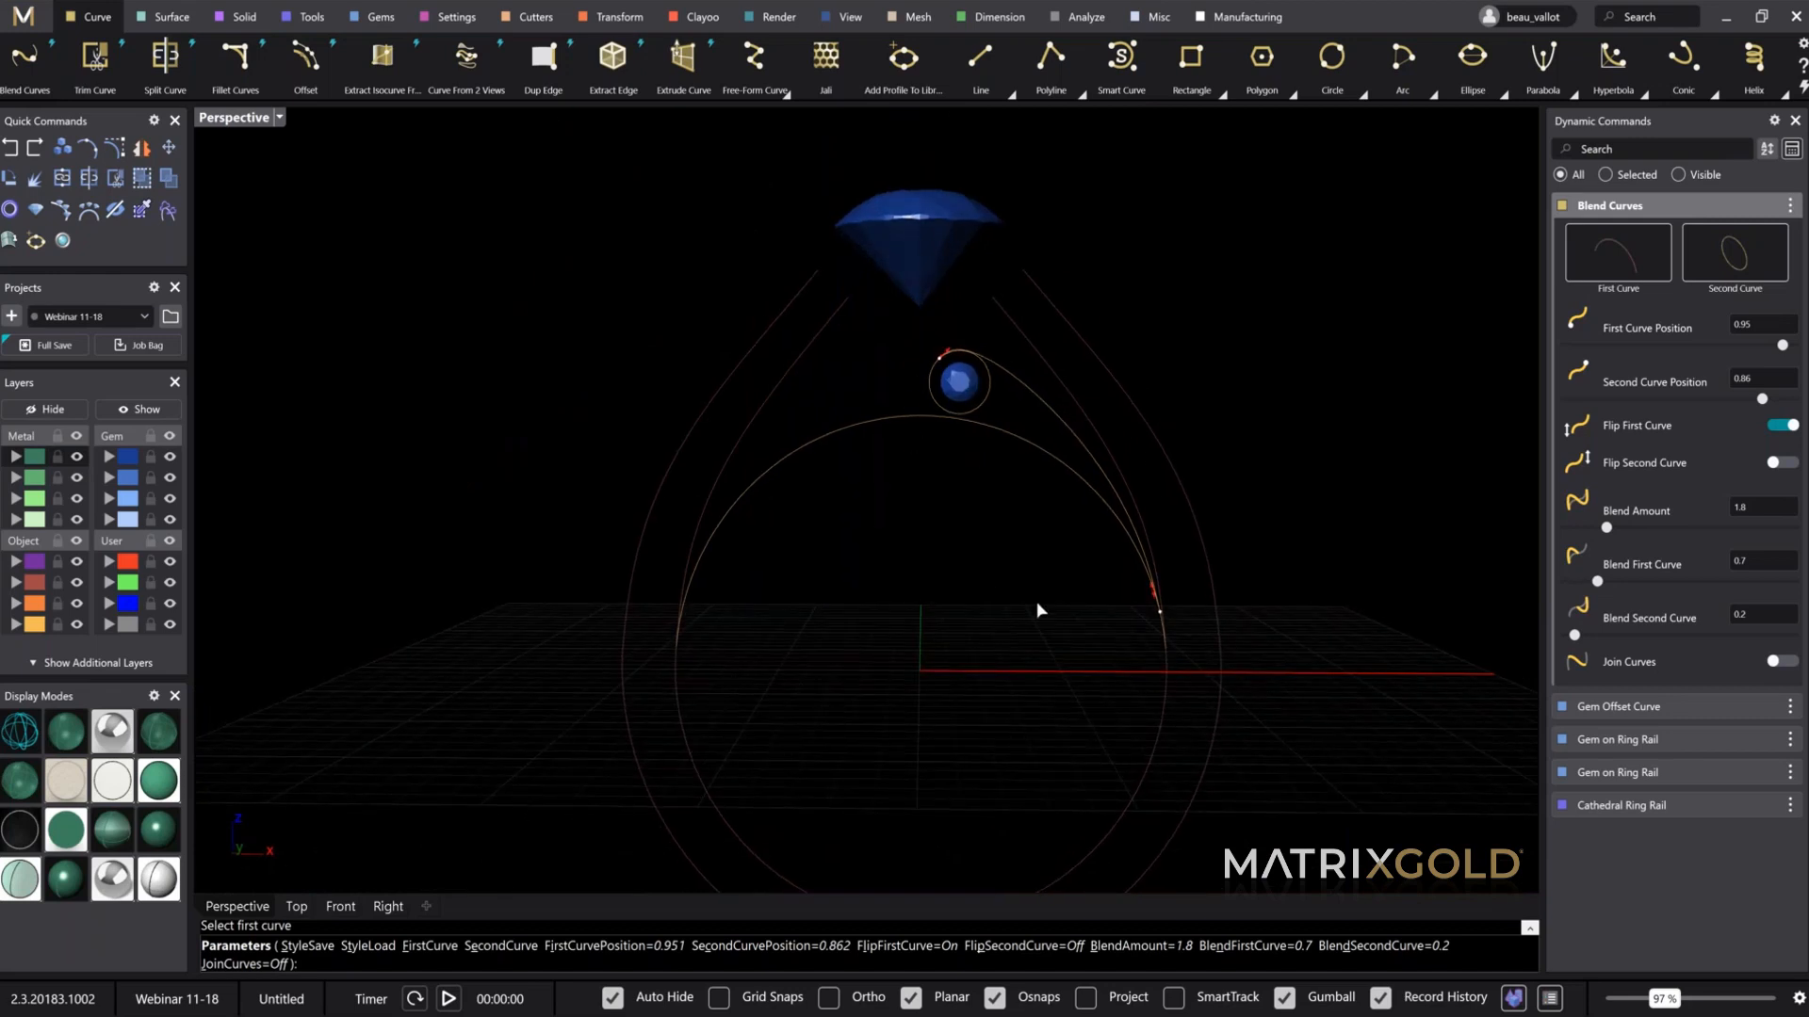
key(Return)
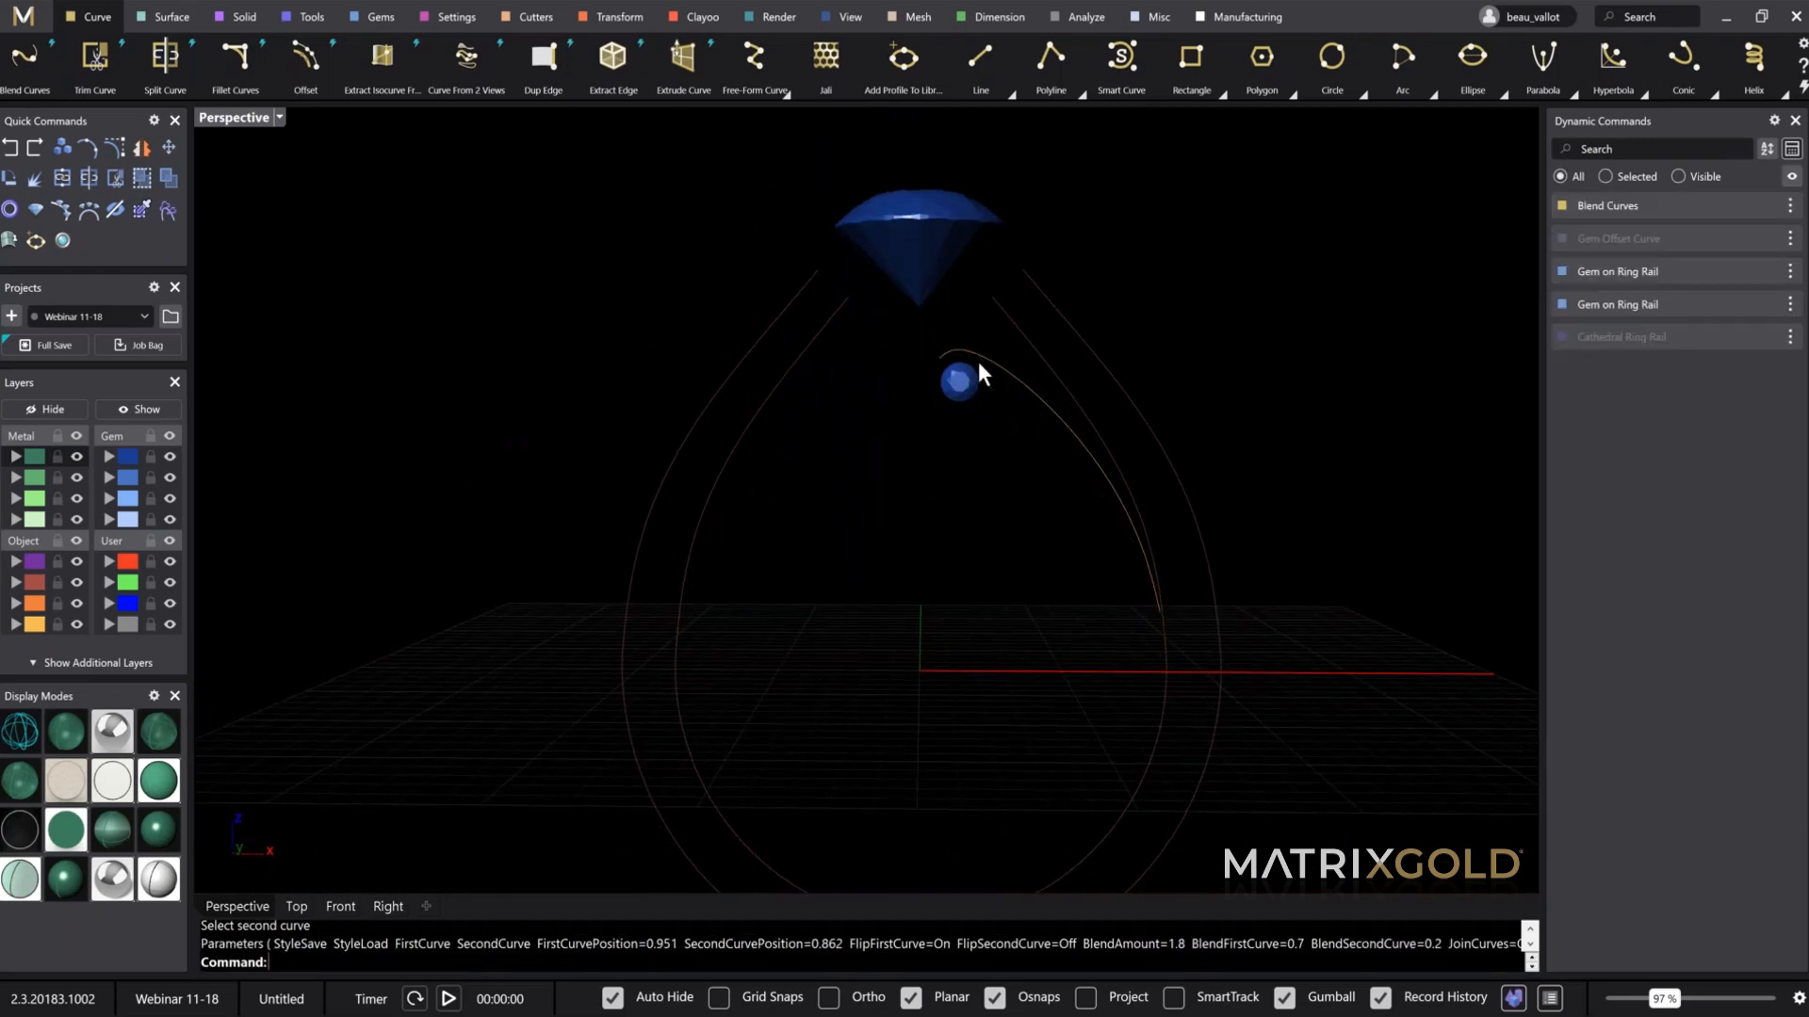
Step: Show the hidden Cathedral Ring Rail curve that arches below the small gem
right_drag(1126, 493, 1050, 410)
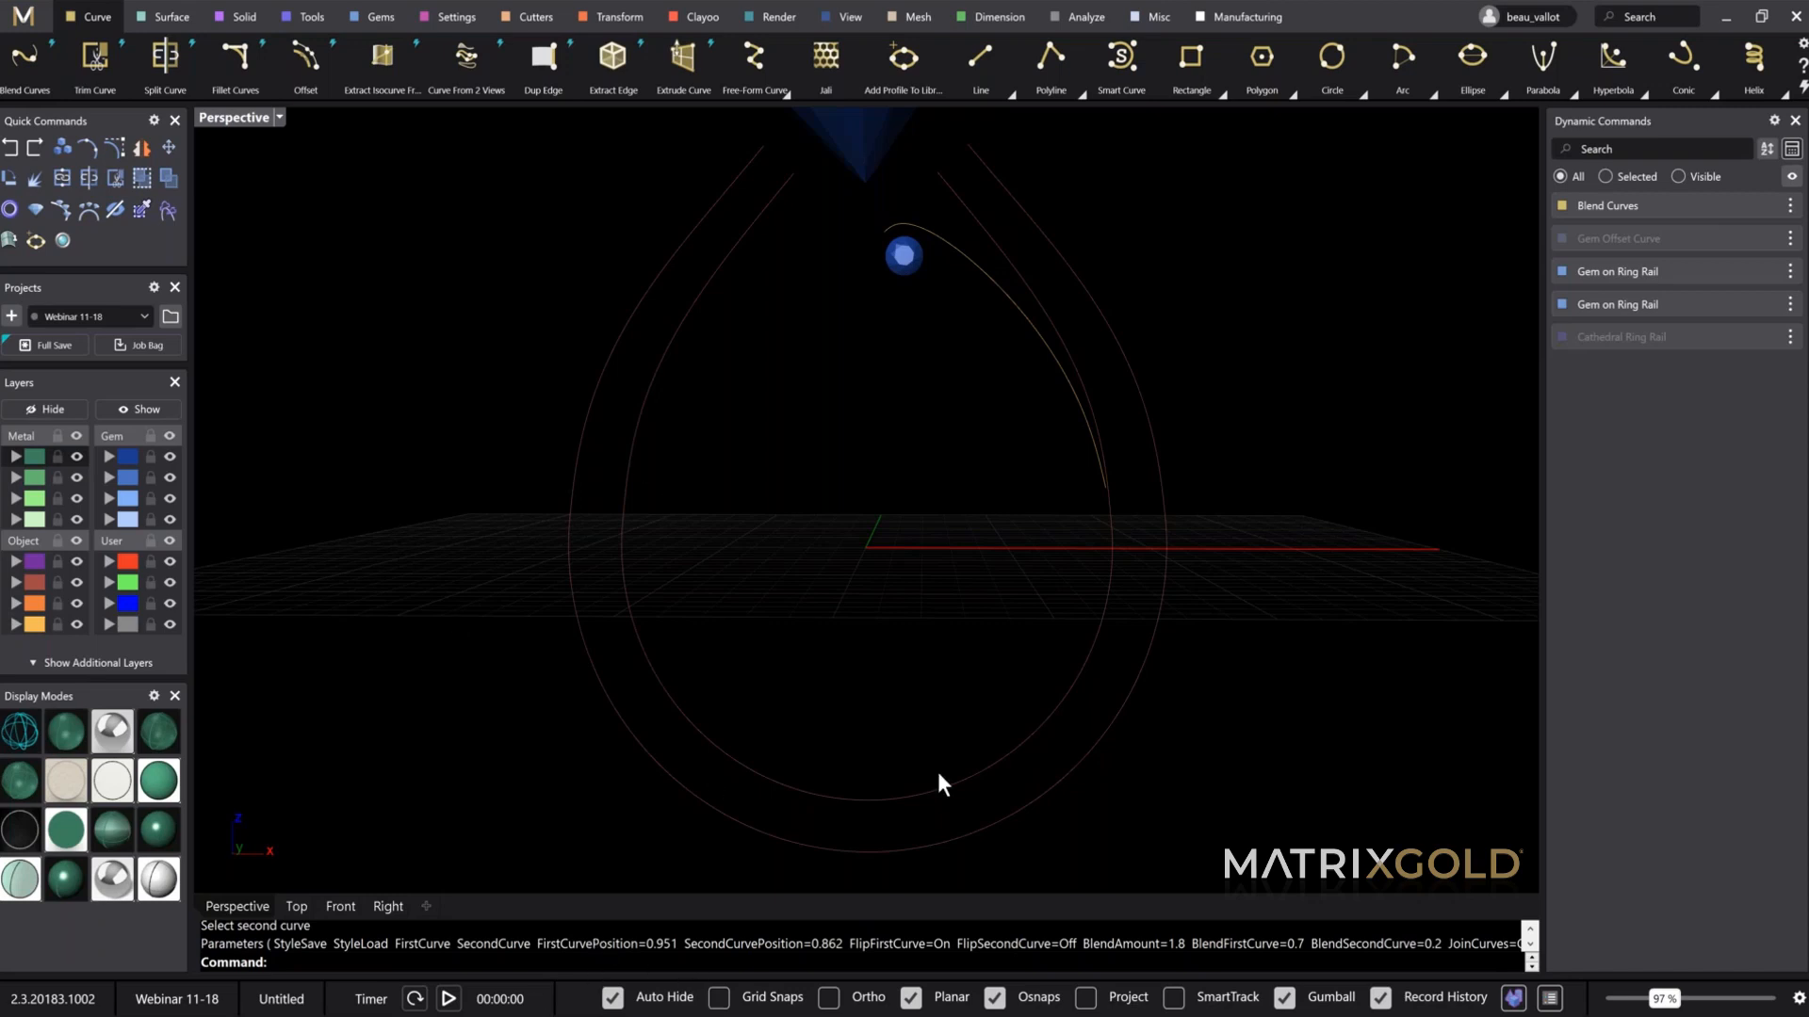
shift+right_drag(1030, 437, 1197, 424)
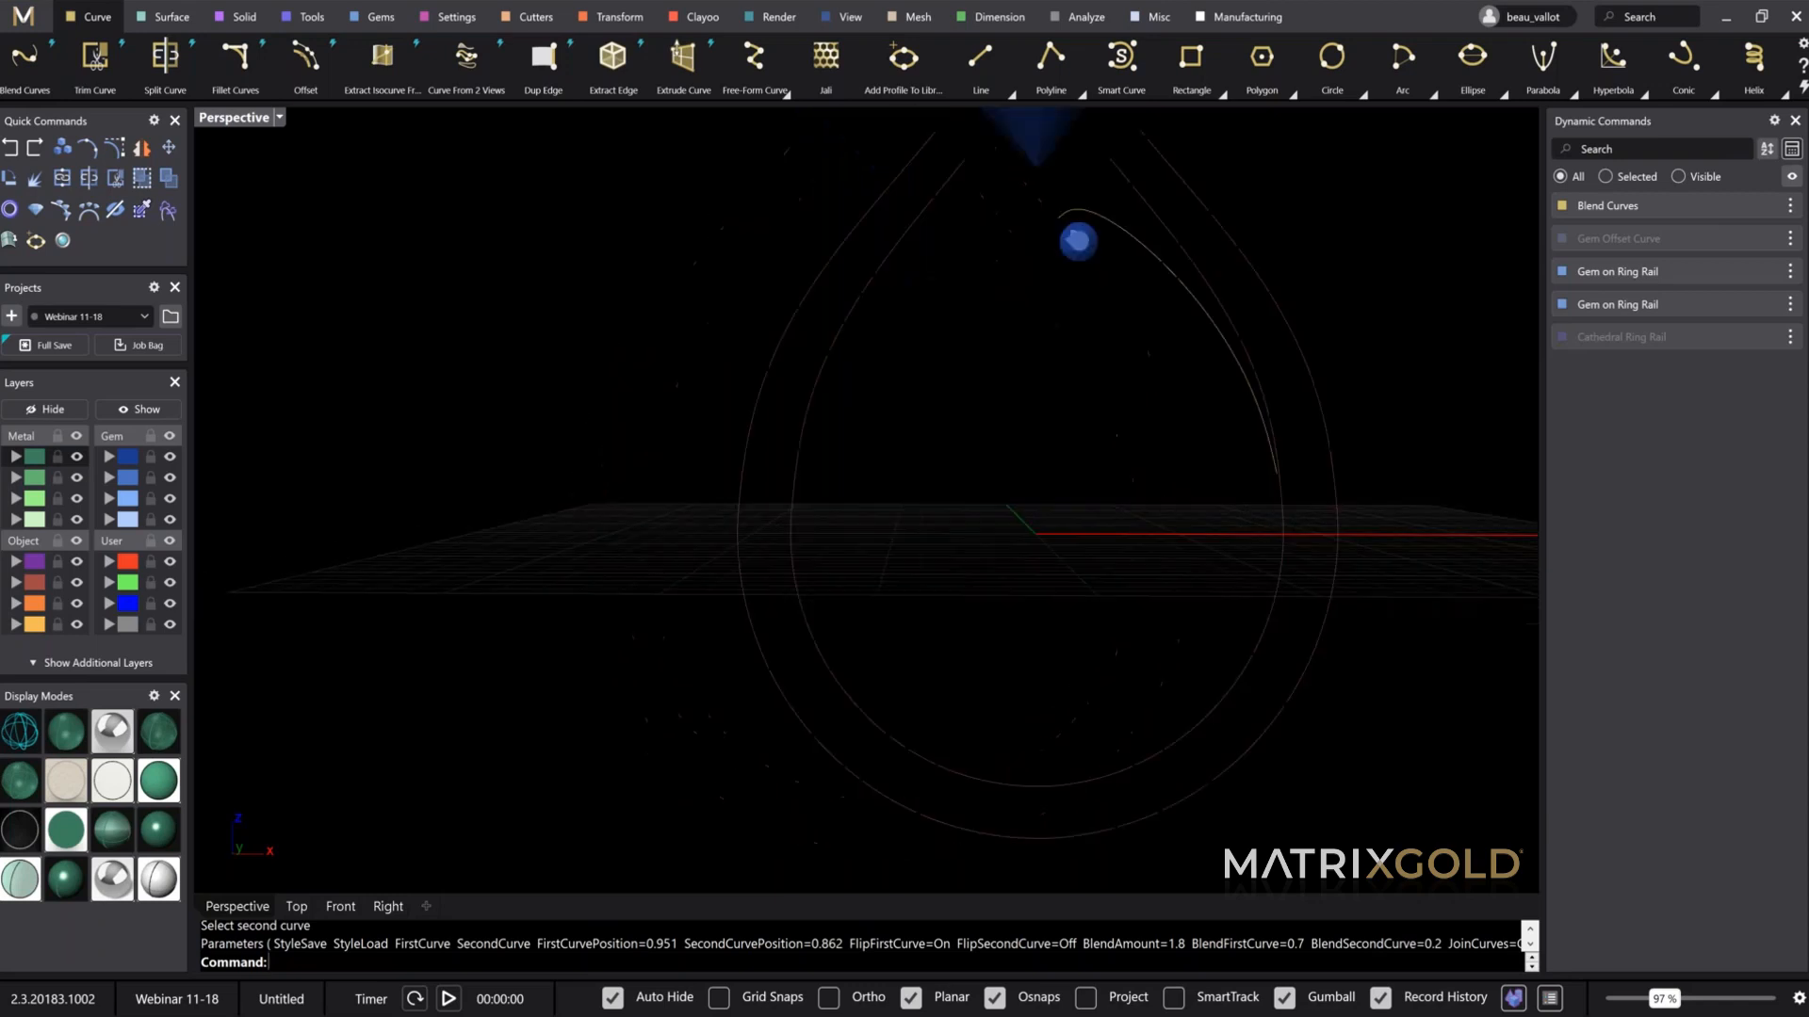
scroll(1210, 435, down, 6)
right_drag(1008, 518, 975, 560)
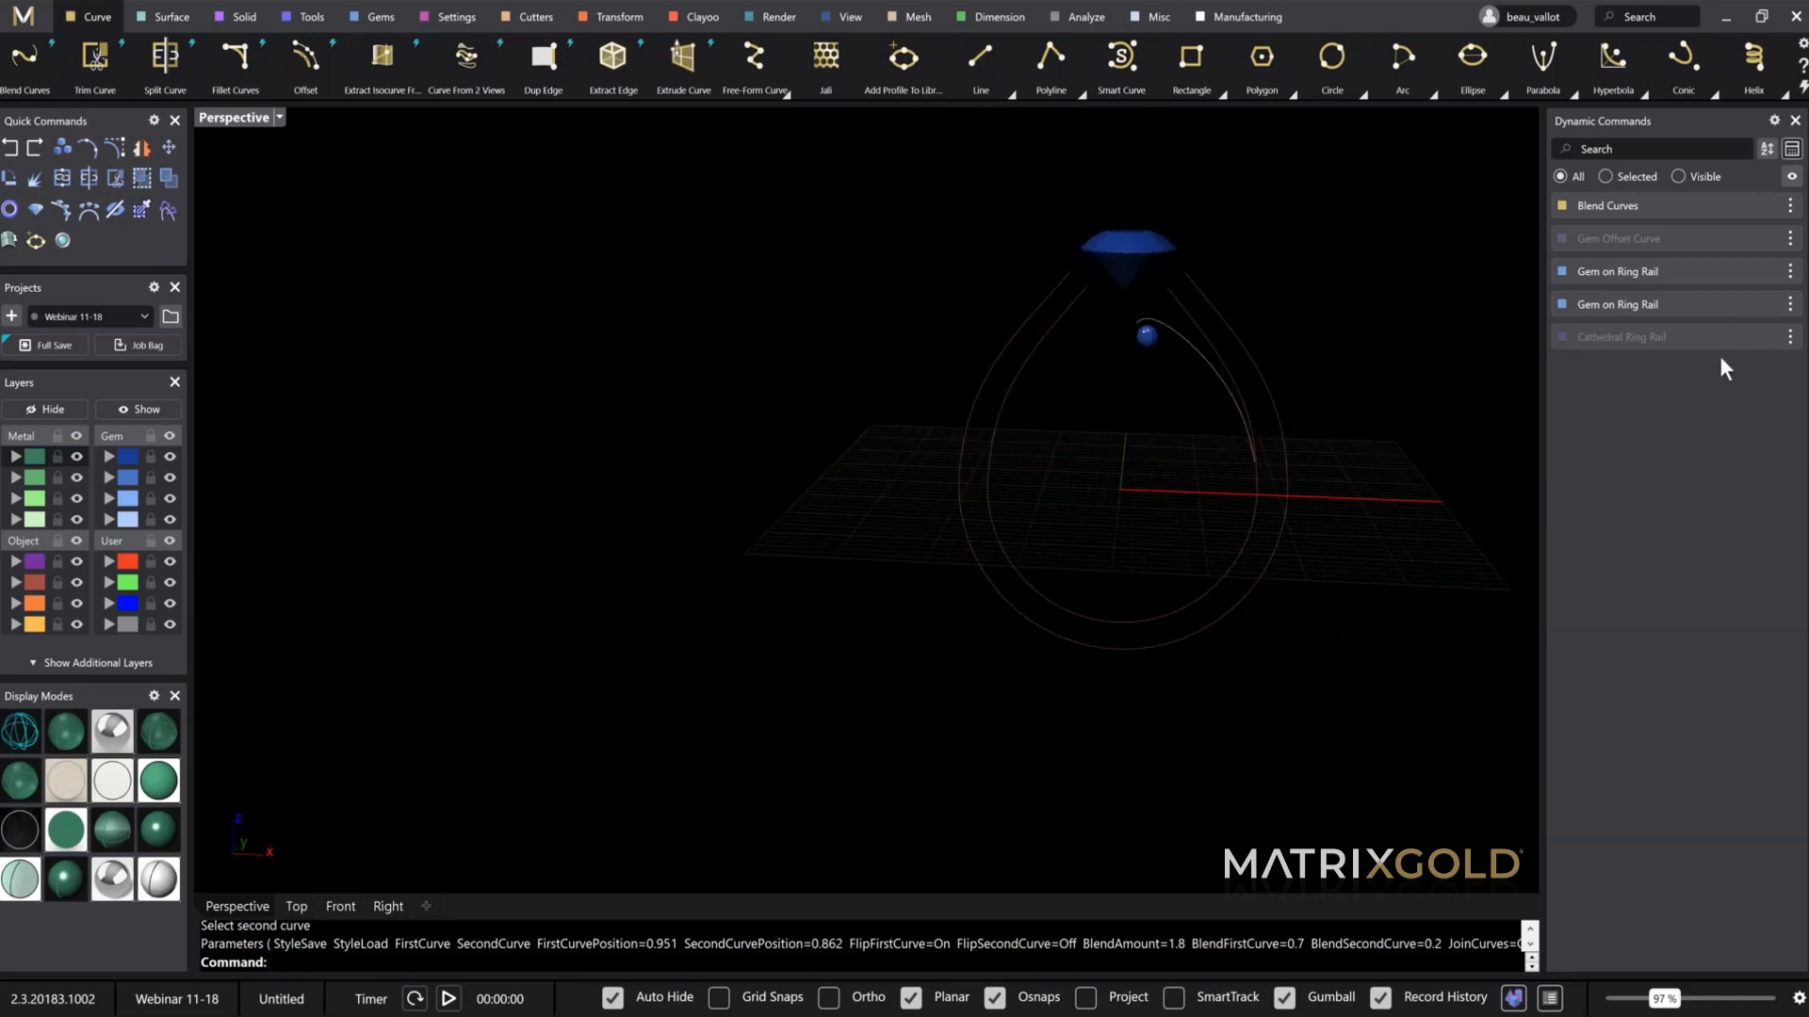
shift+right_drag(1262, 425, 1242, 451)
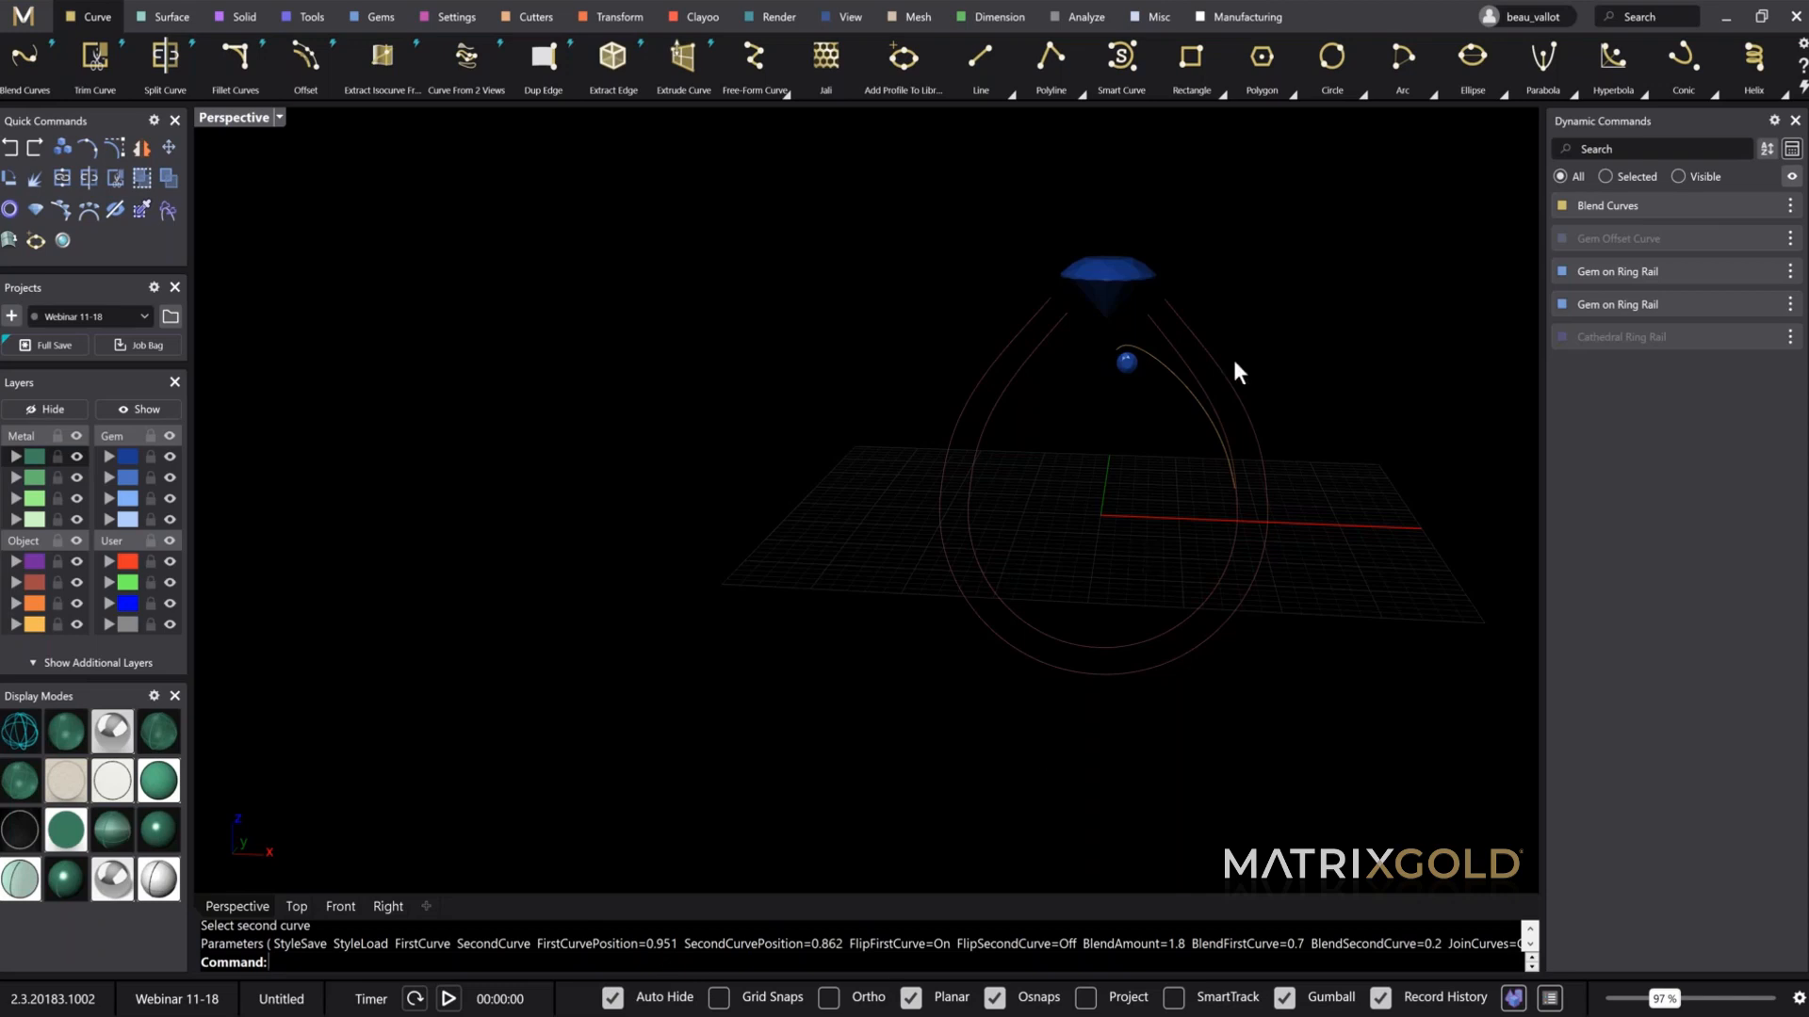
right_drag(1135, 381, 1112, 431)
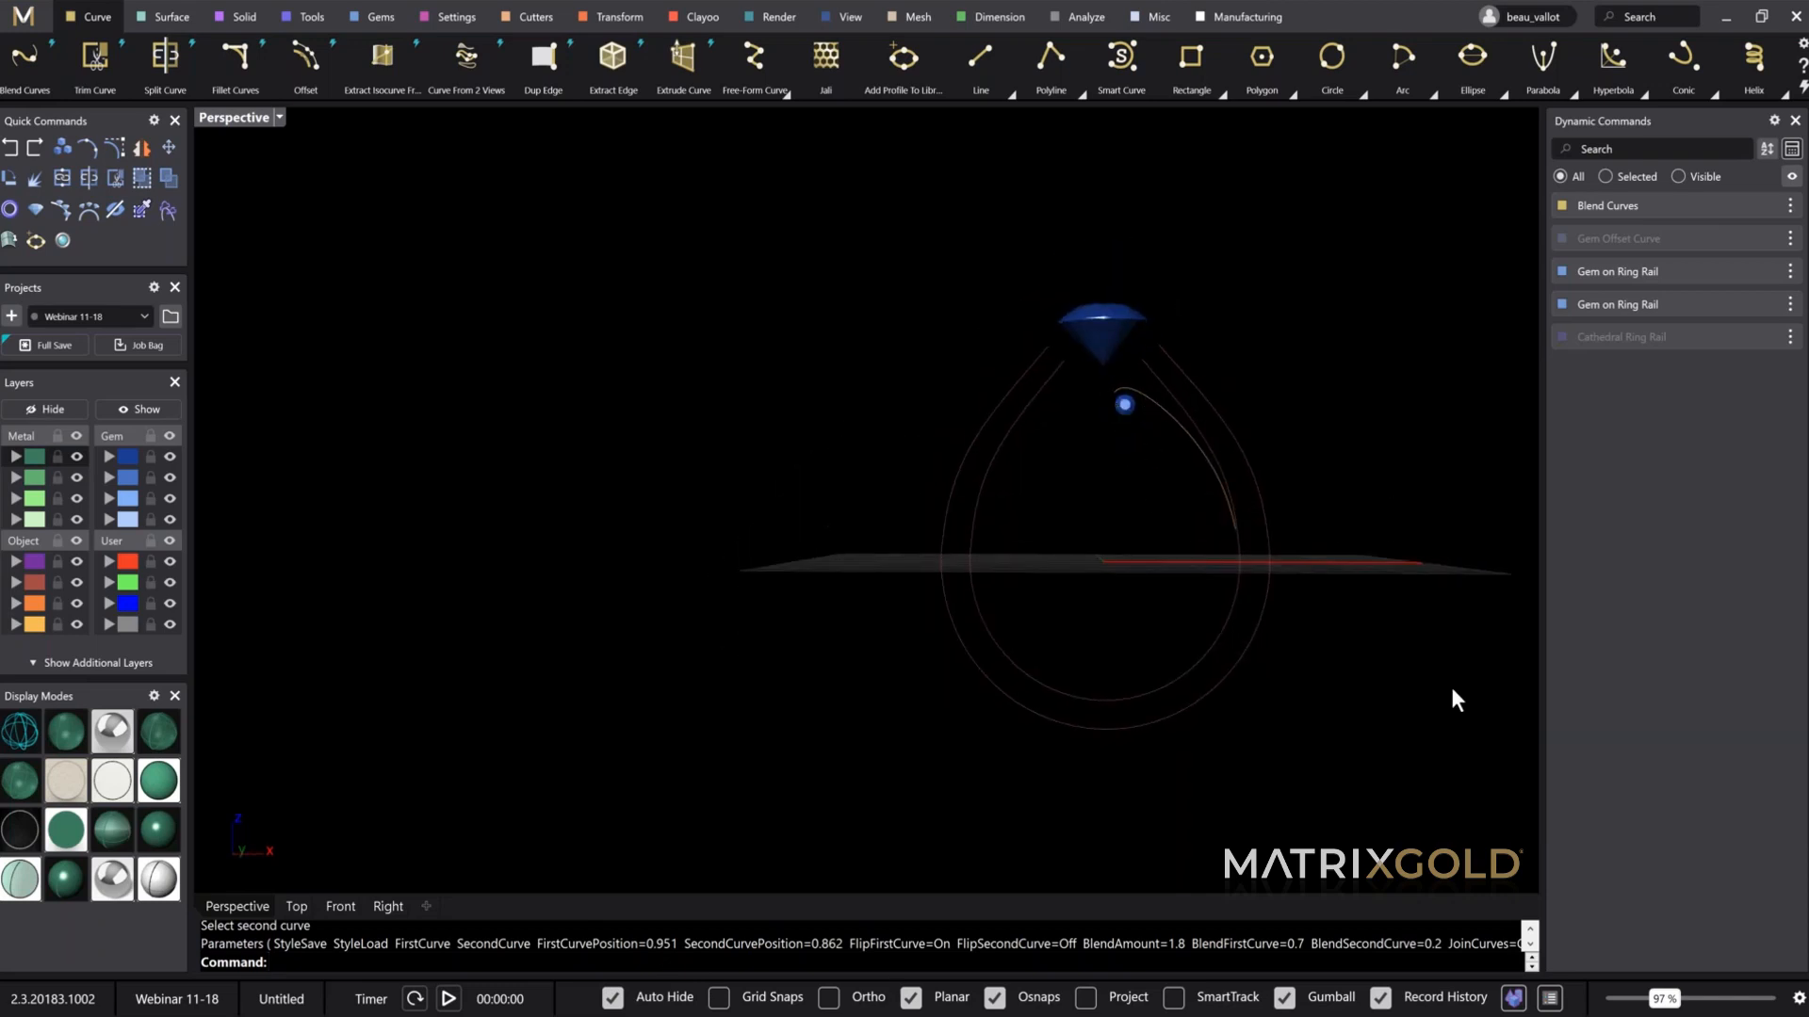
right_drag(1217, 586, 1253, 570)
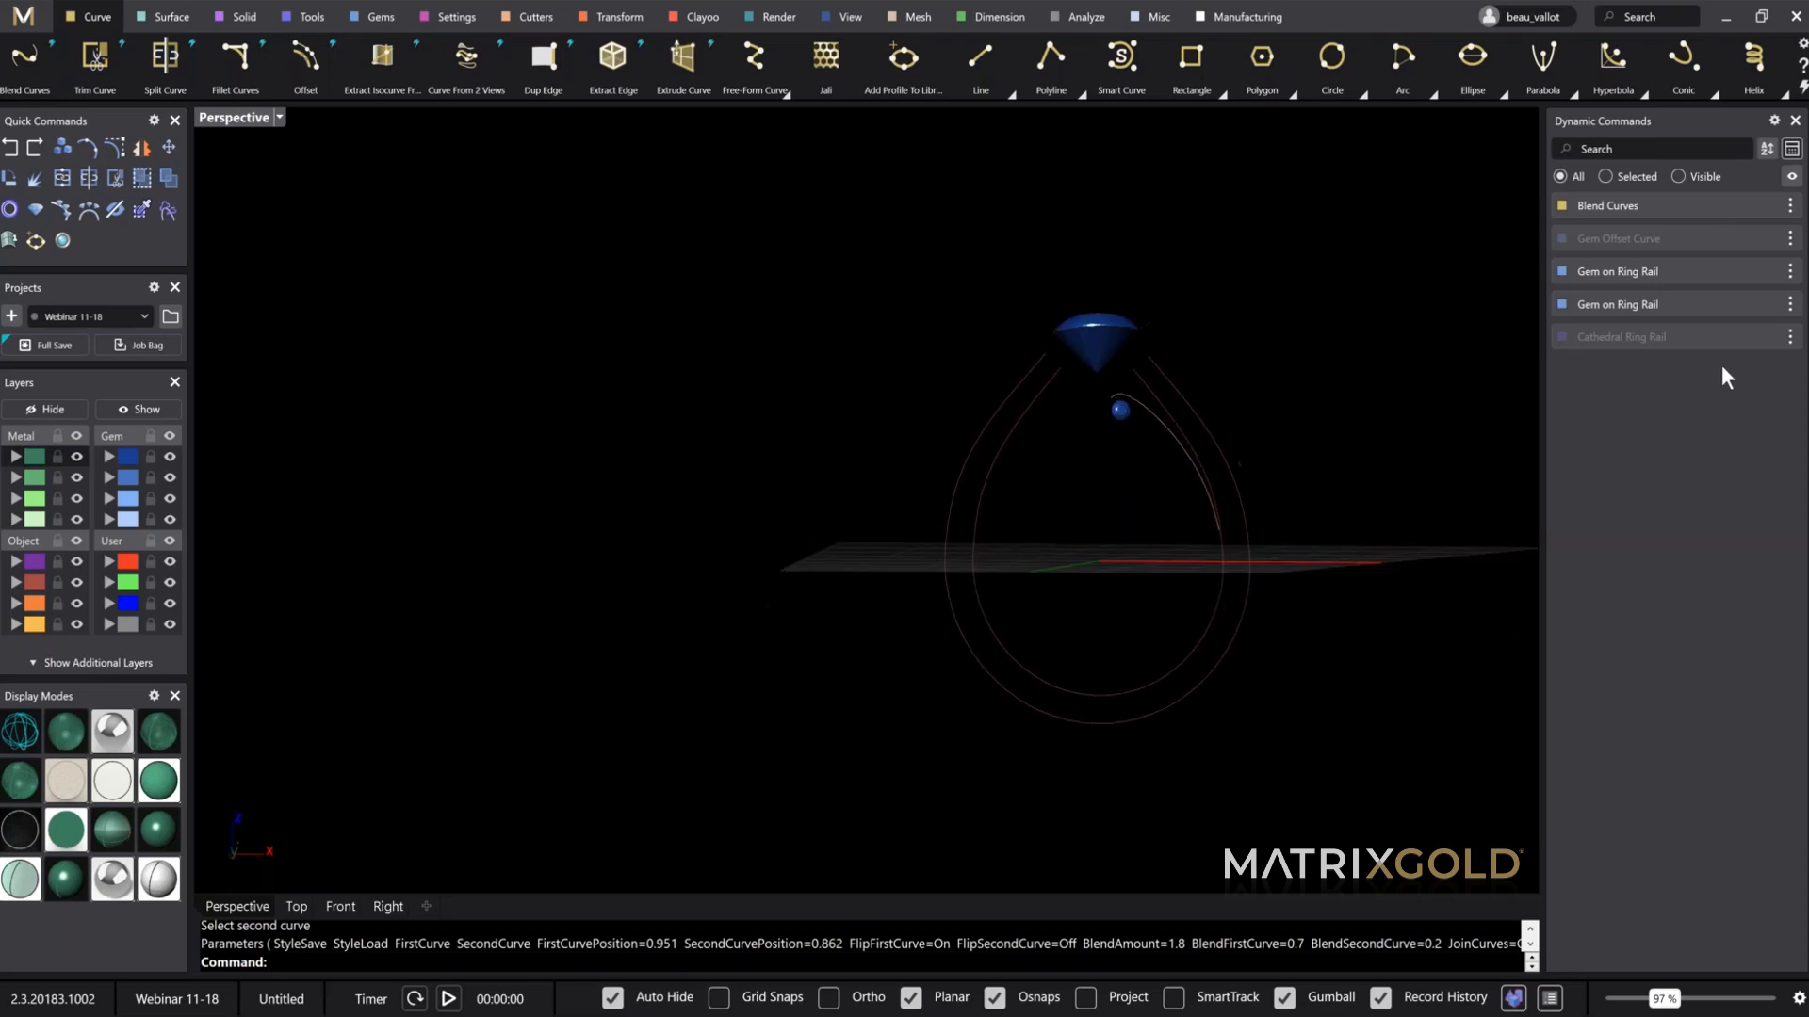
click(1789, 340)
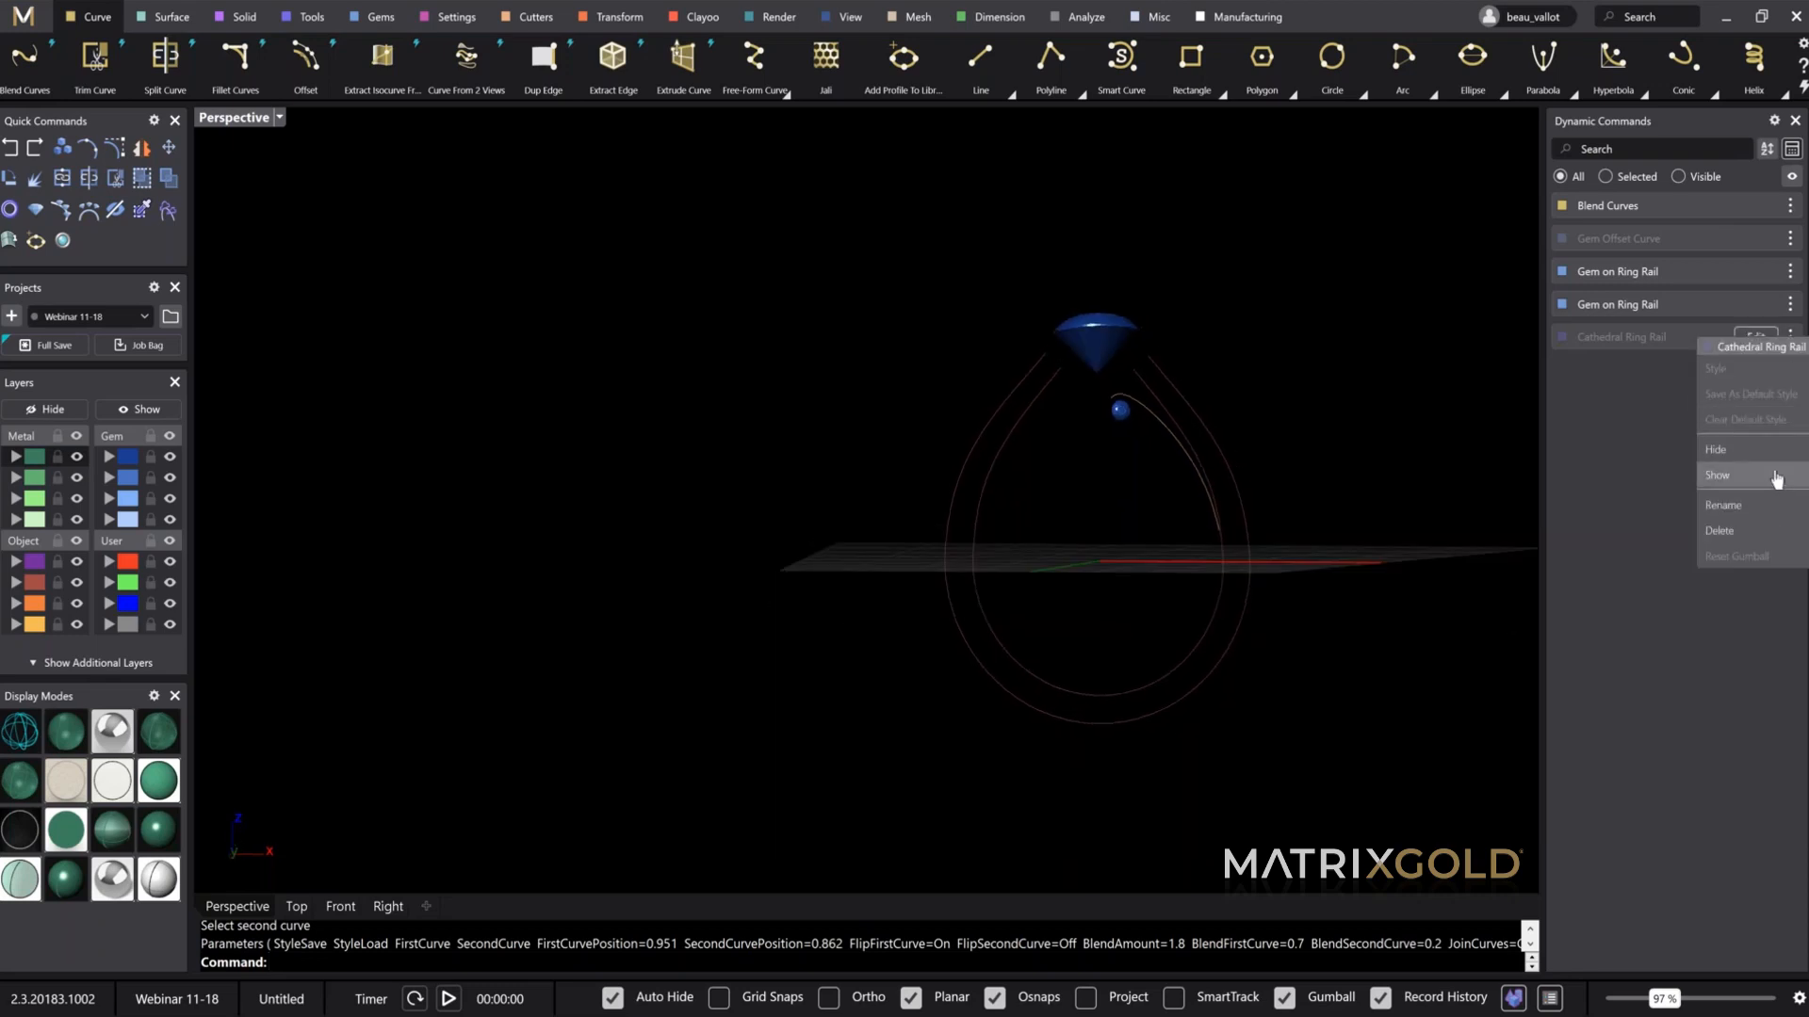
click(1776, 475)
right_drag(1470, 566, 1390, 666)
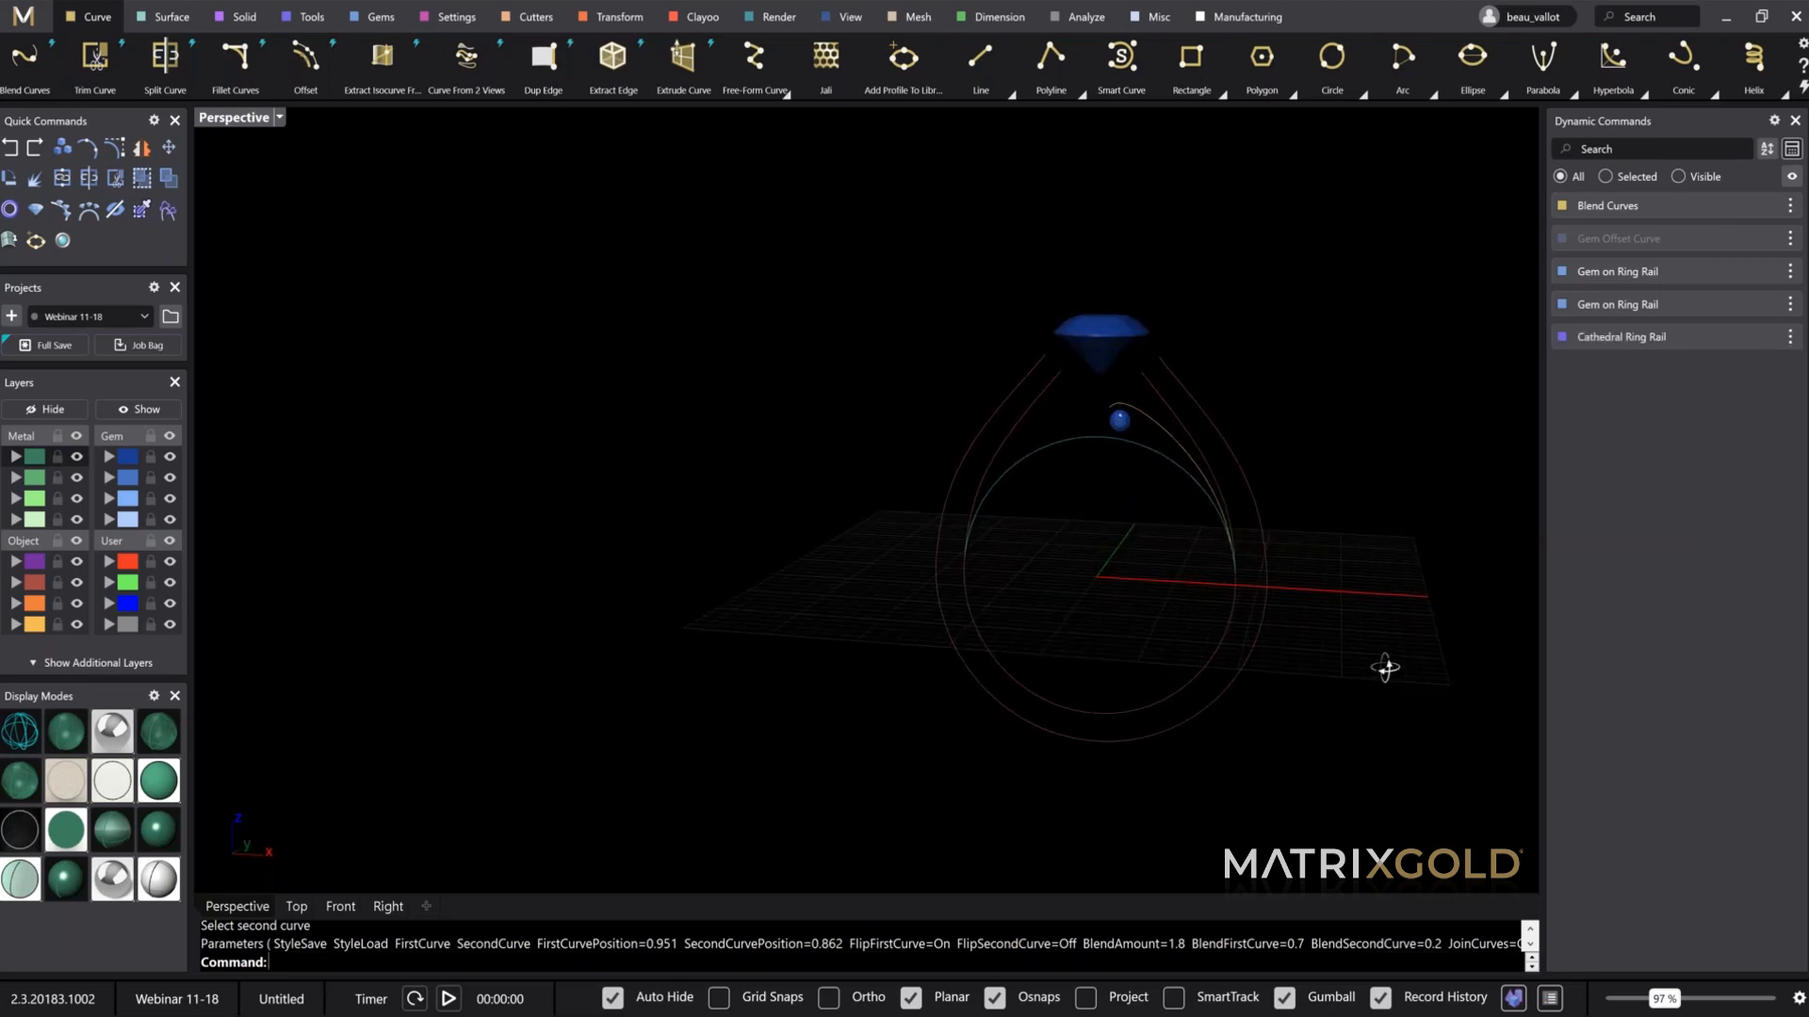
right_drag(1296, 598, 1305, 692)
scroll(1110, 457, up, 5)
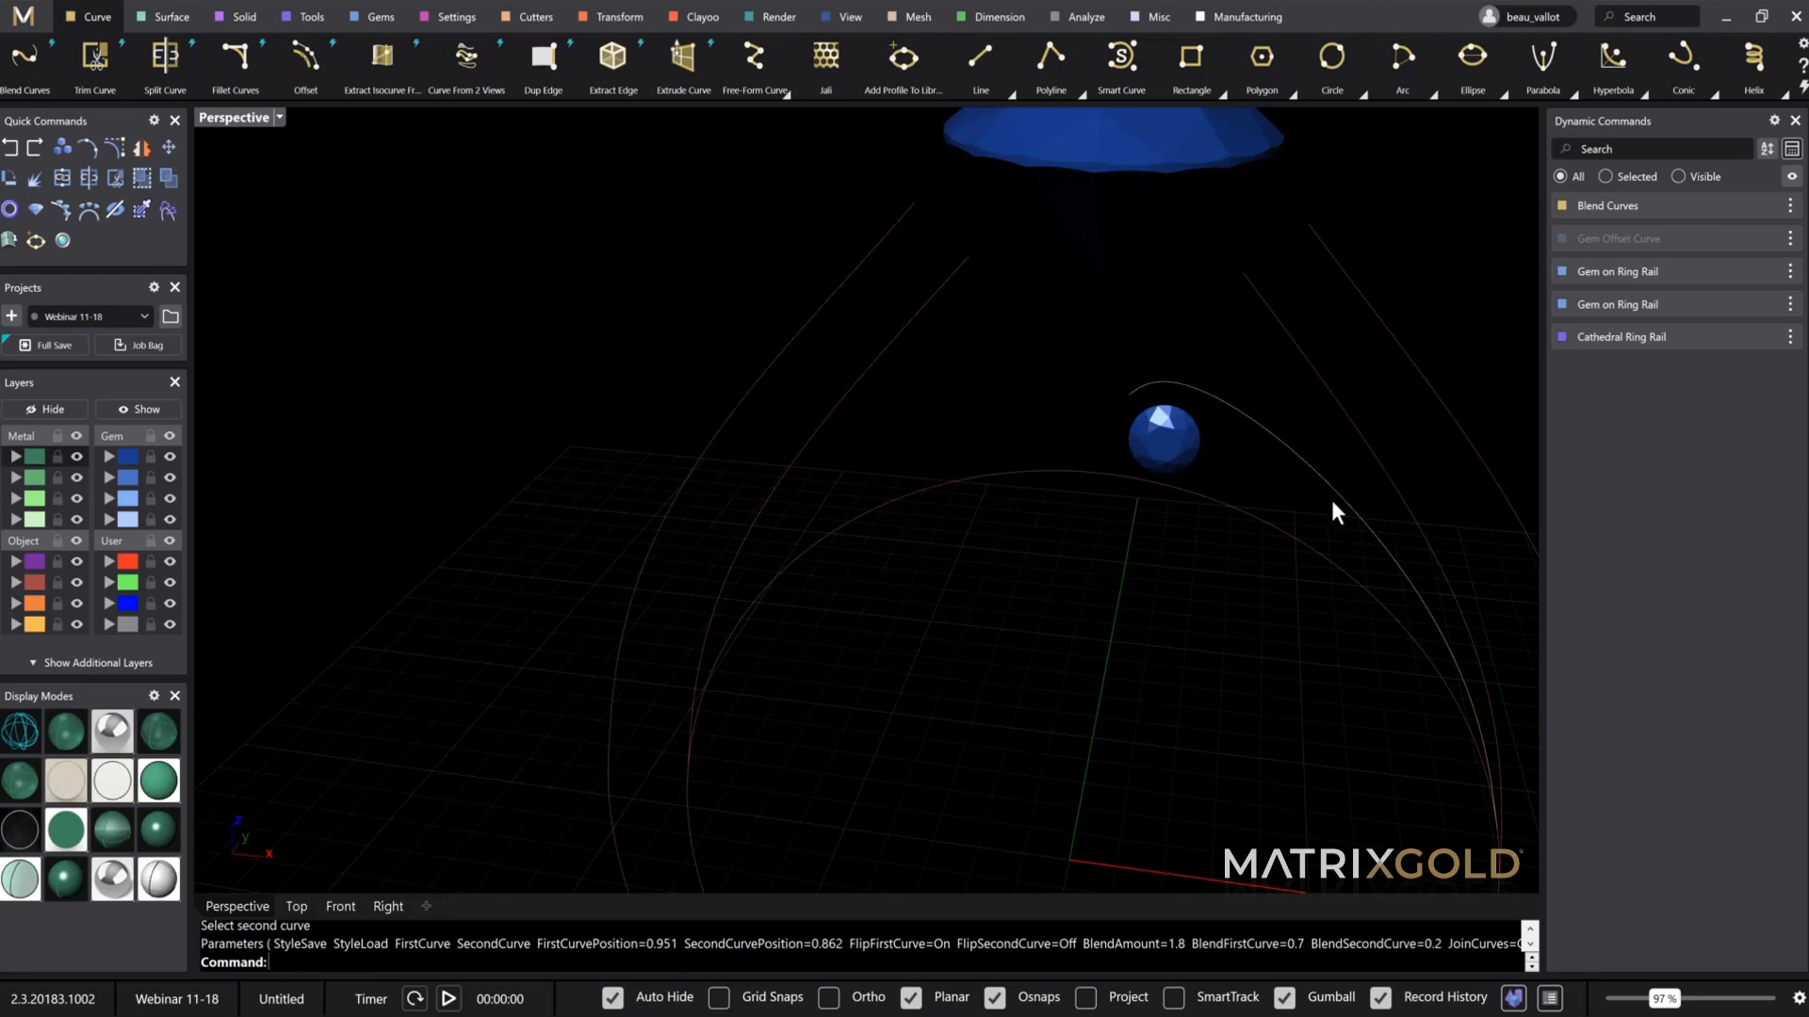
mouse_move(1586, 252)
click(1756, 240)
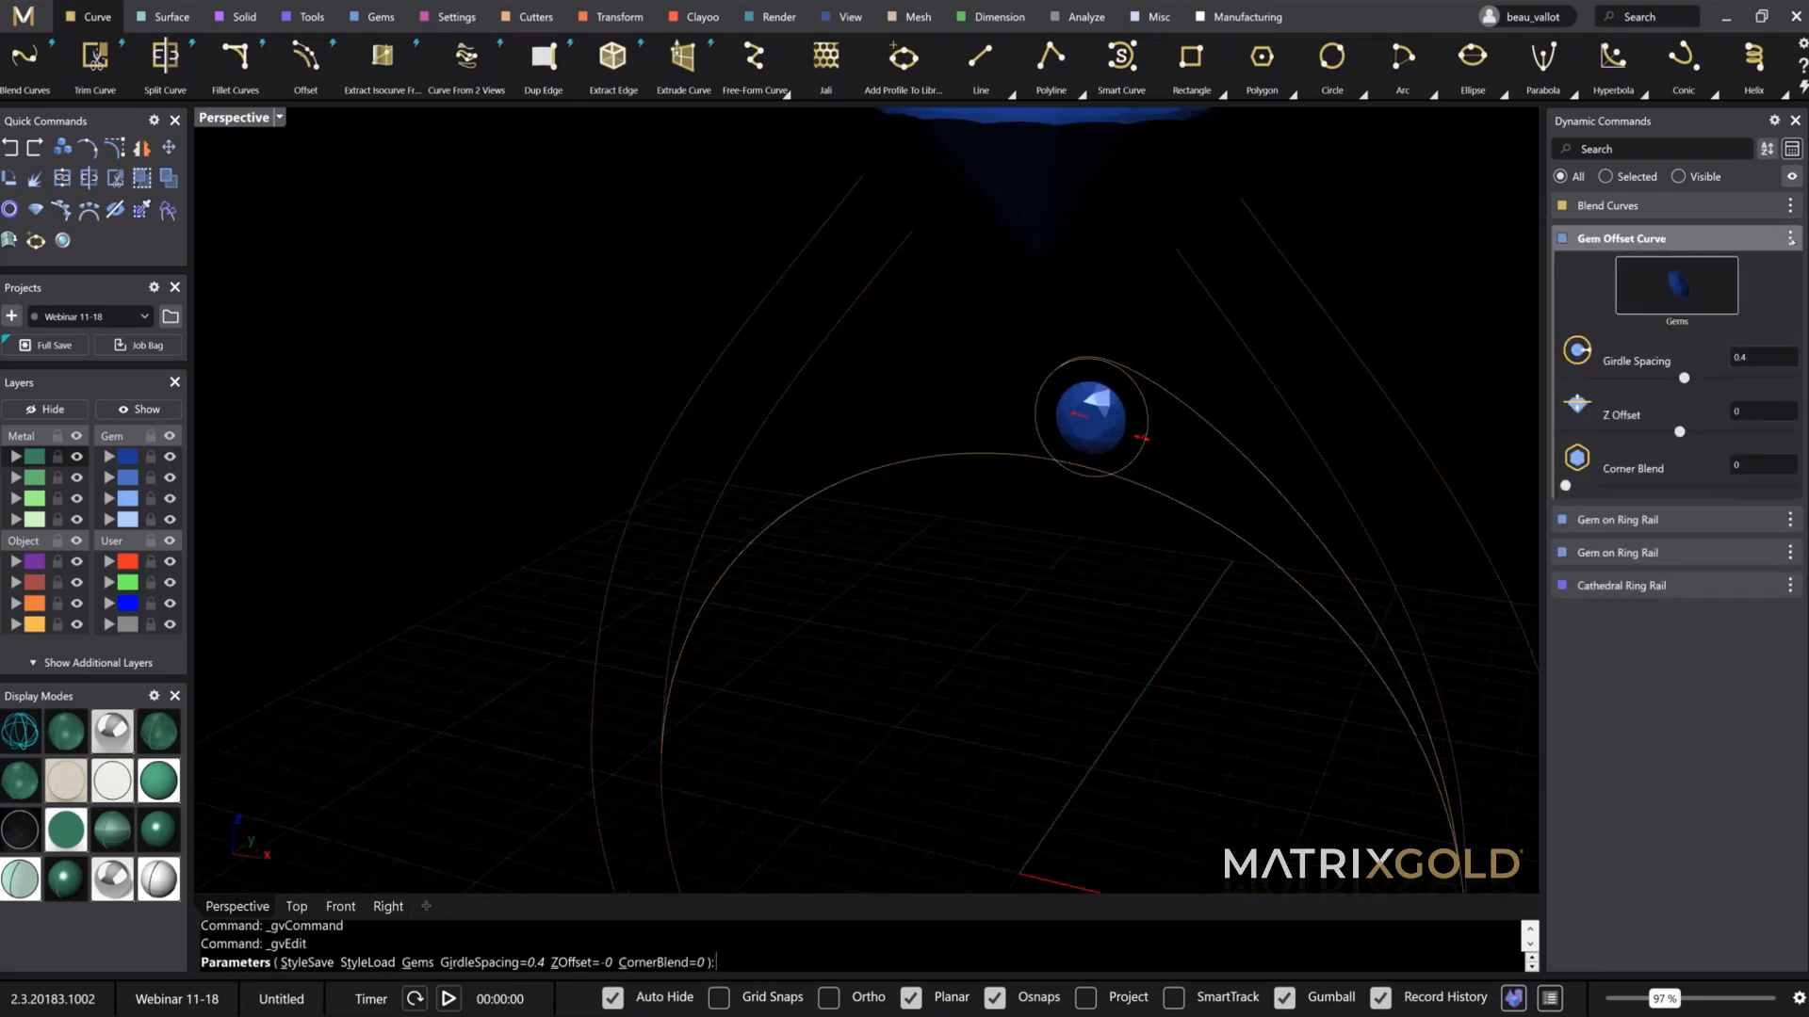
click(1790, 240)
click(1789, 243)
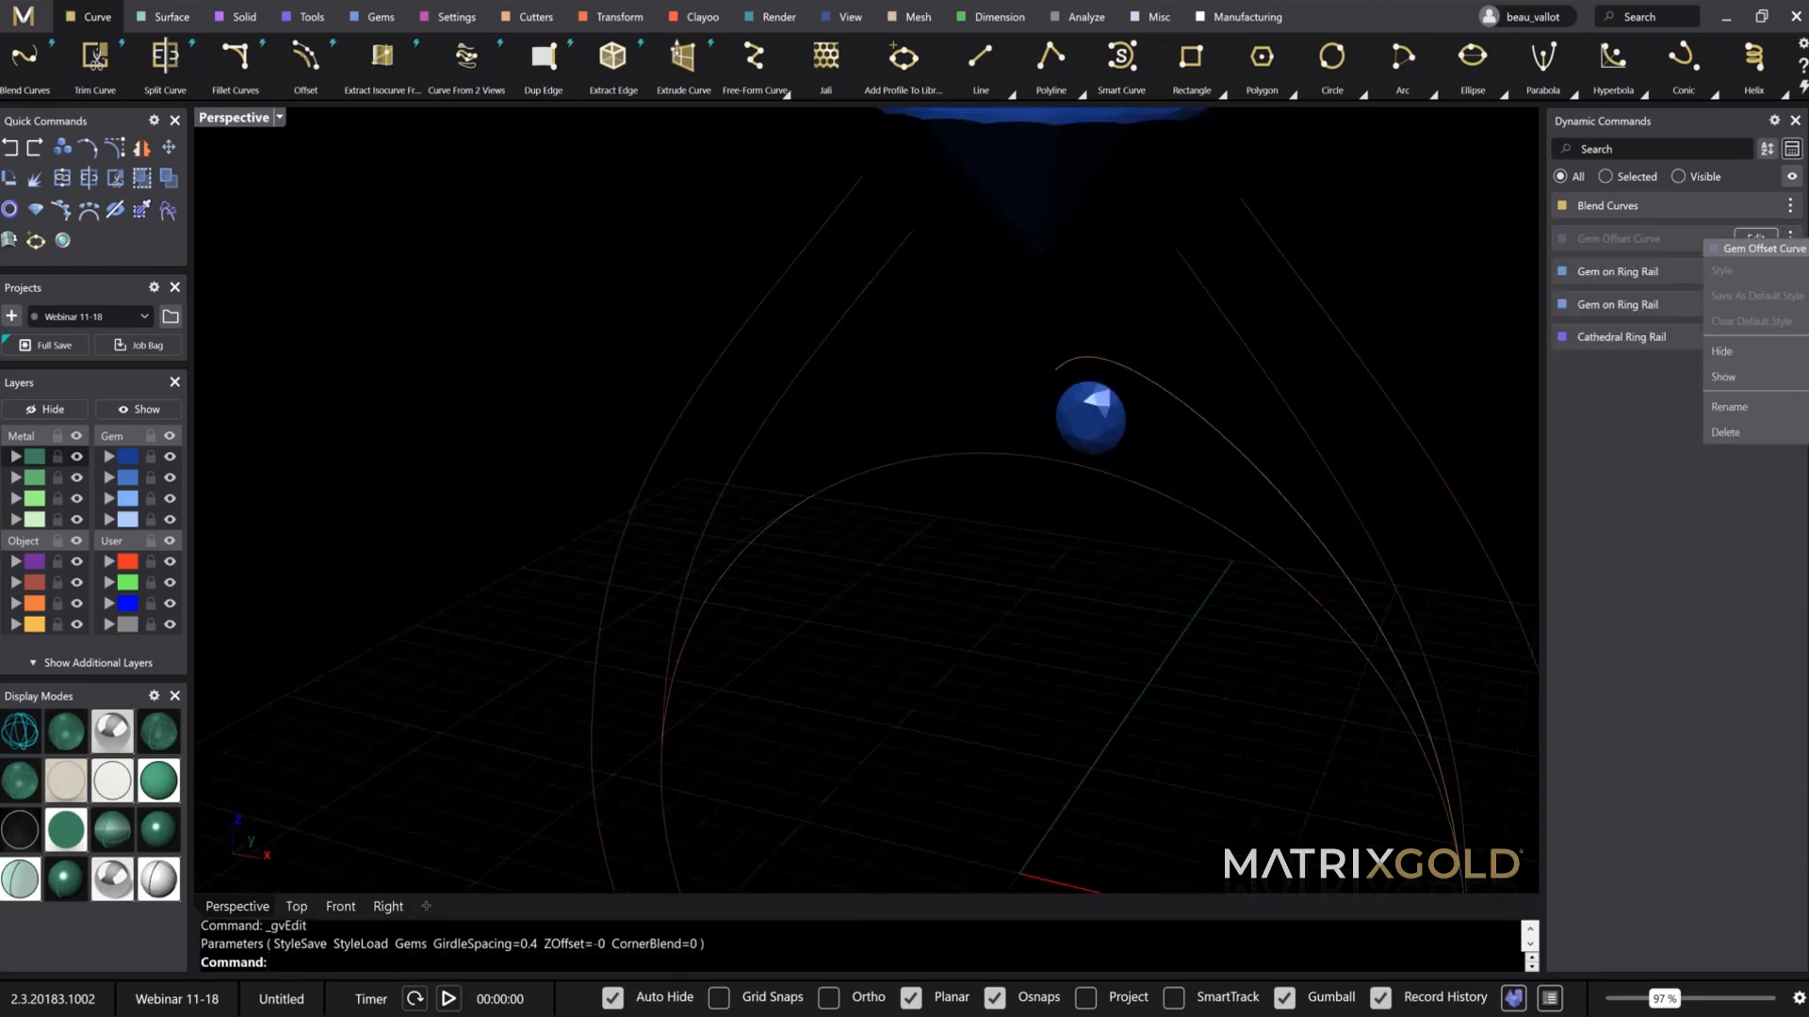
click(1466, 251)
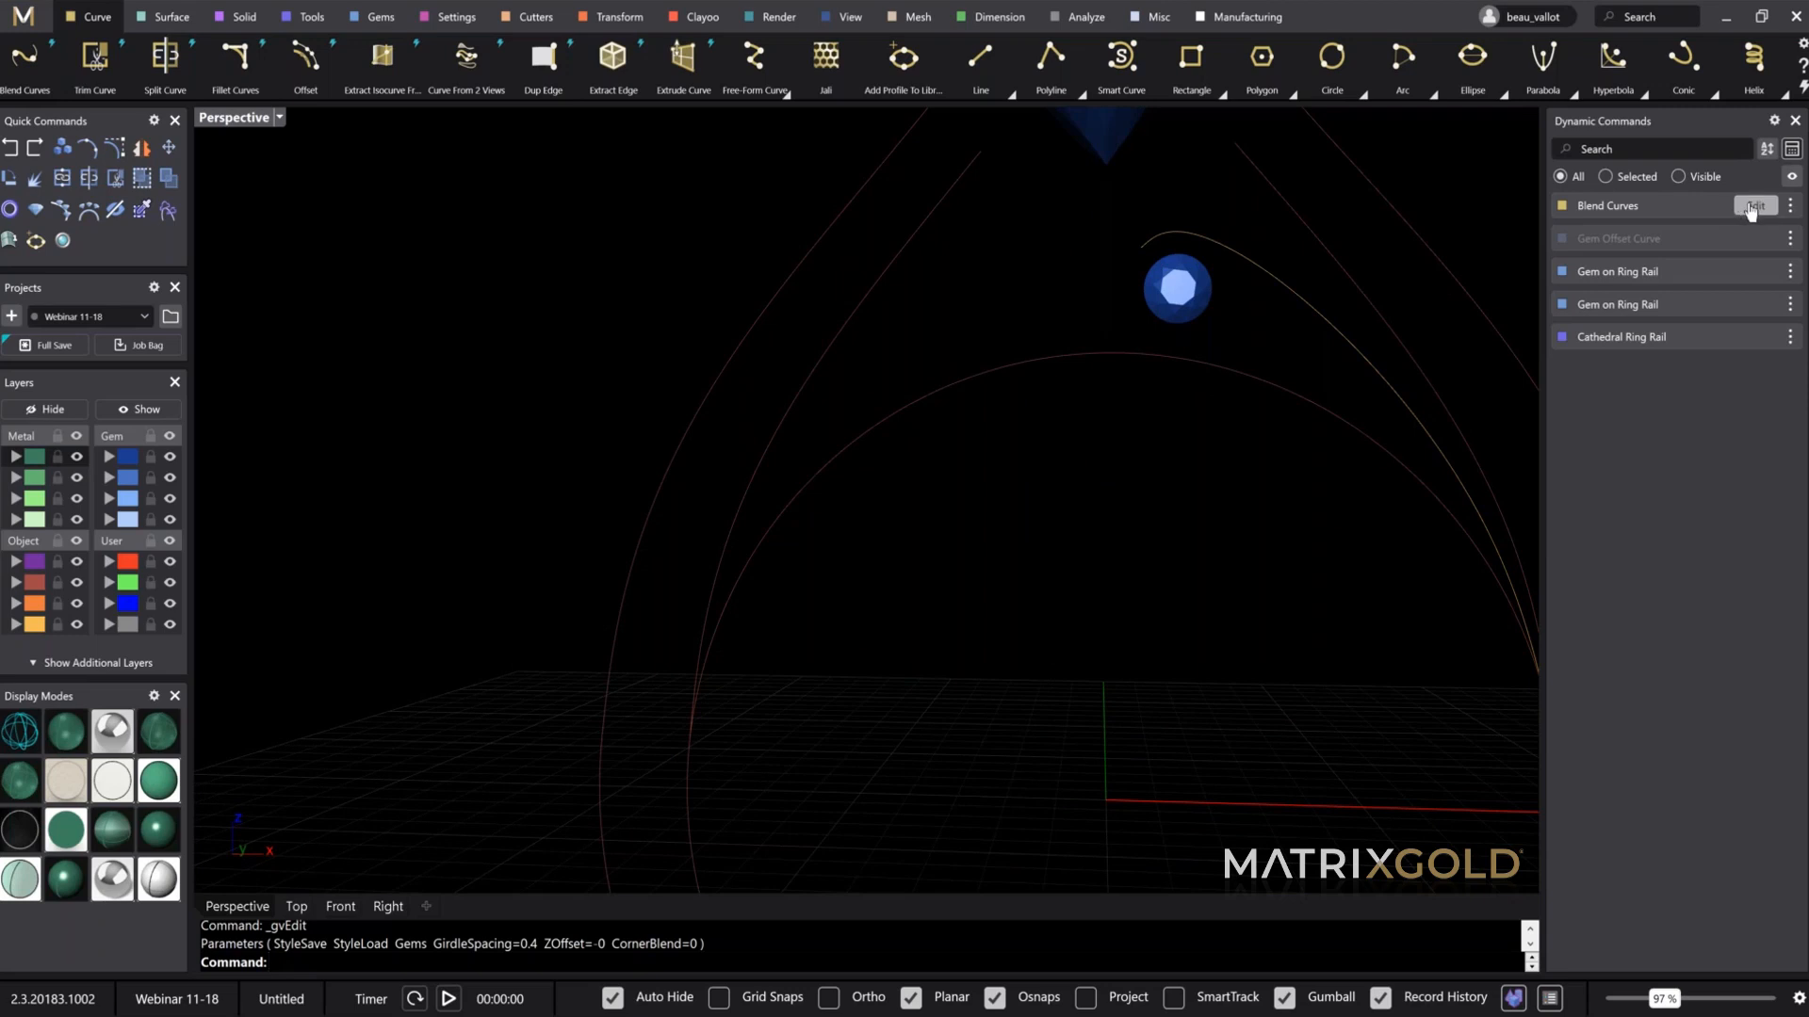
Step: Edit the existing Blend Curves operation to enable Join Curves and accept it
click(1753, 206)
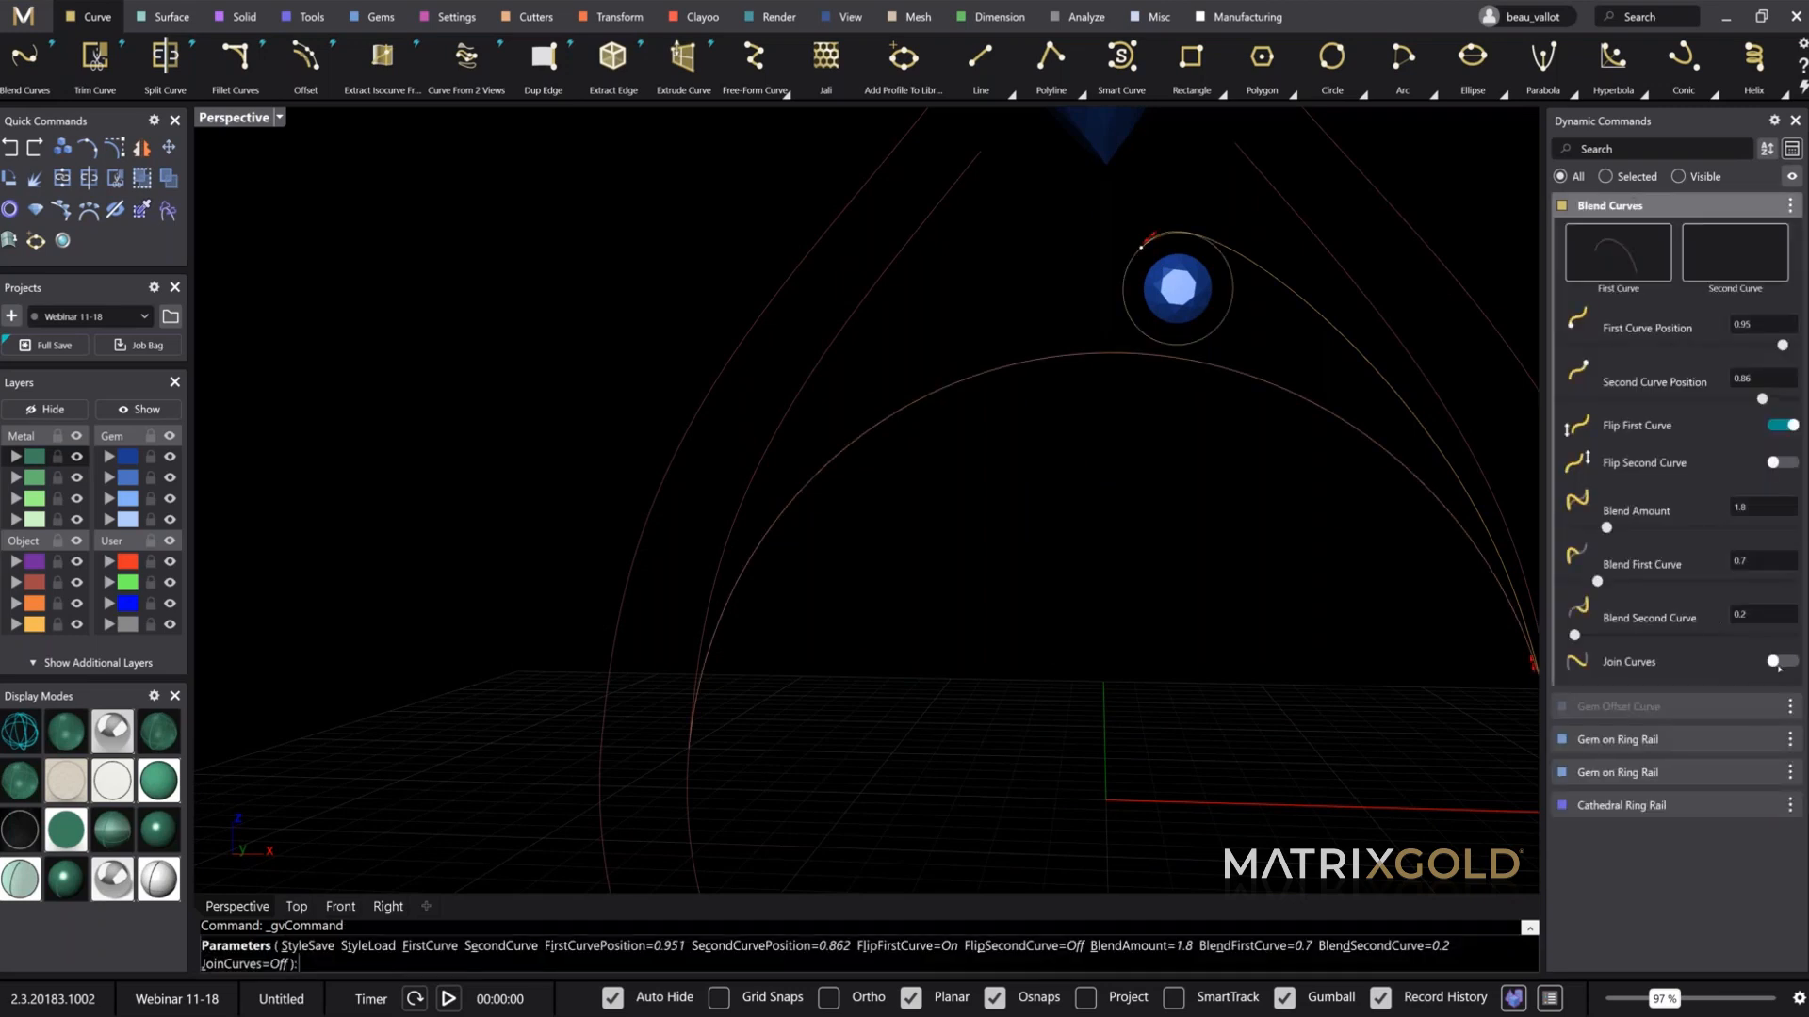
click(1773, 662)
right_drag(1225, 678, 1204, 509)
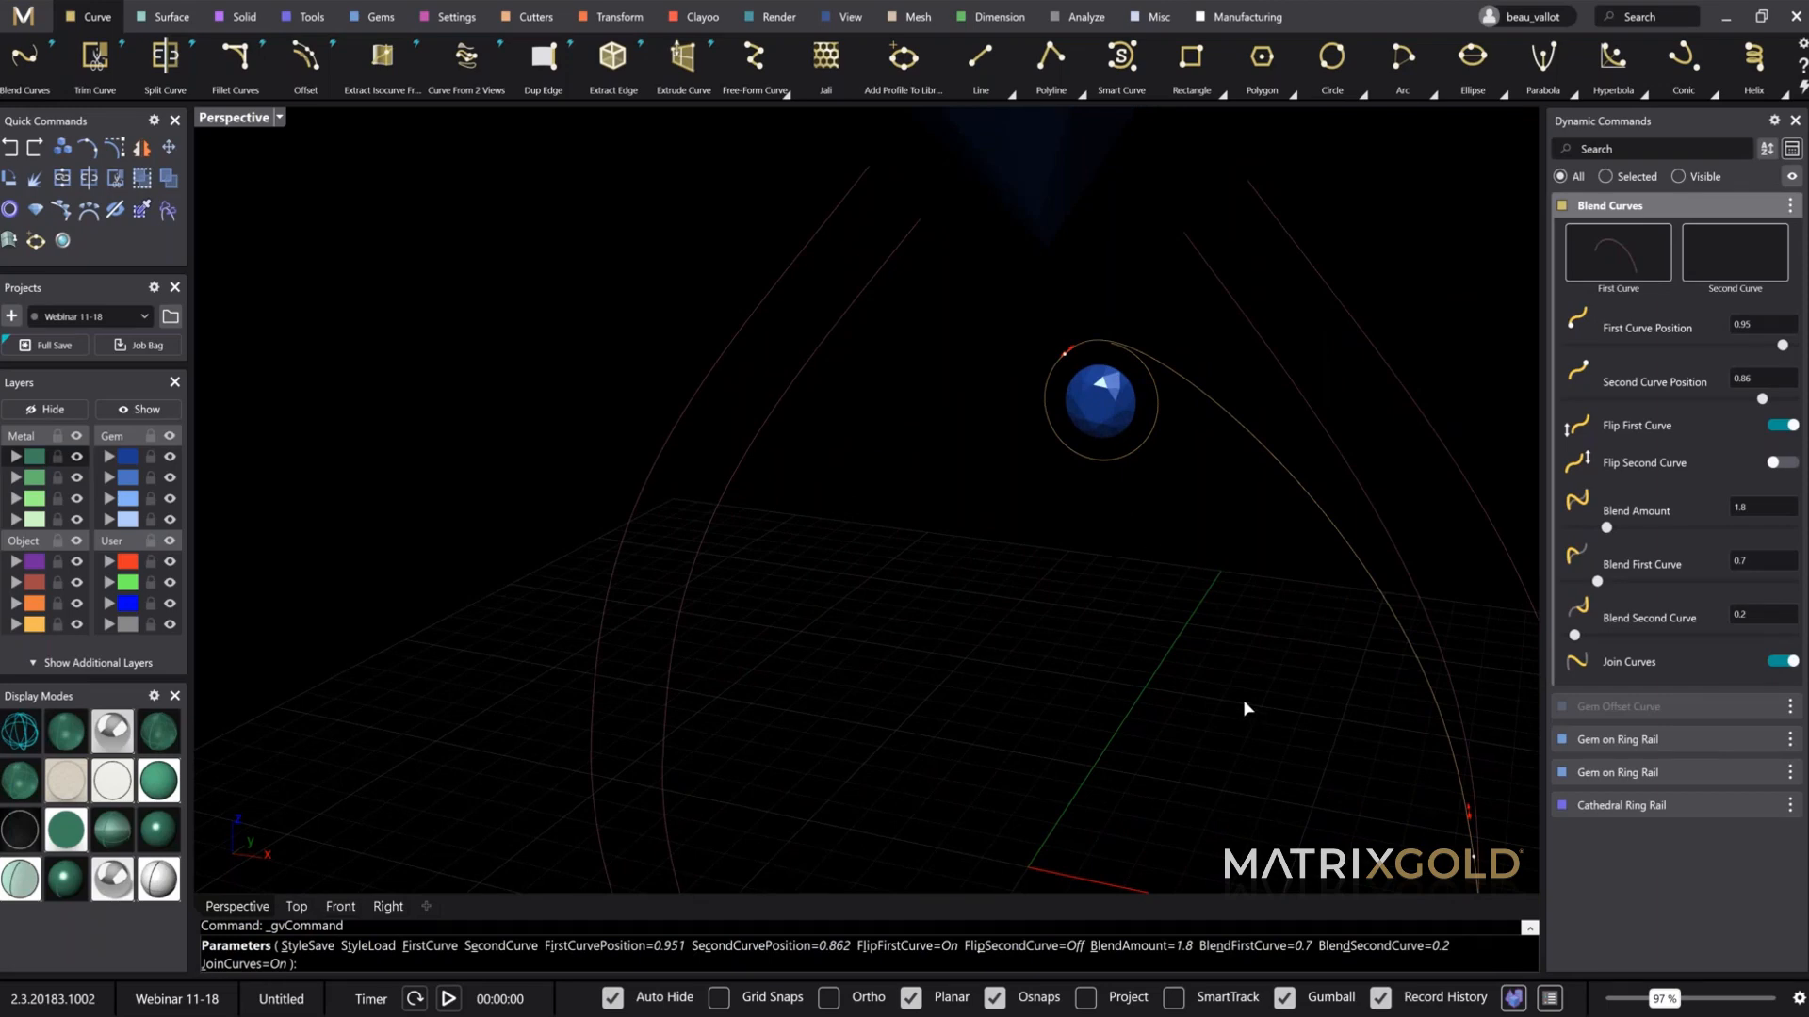
key(Return)
Step: Split the joined blend curve at about position 0.1, on its loop beside the small gem
right_drag(1242, 699, 1150, 292)
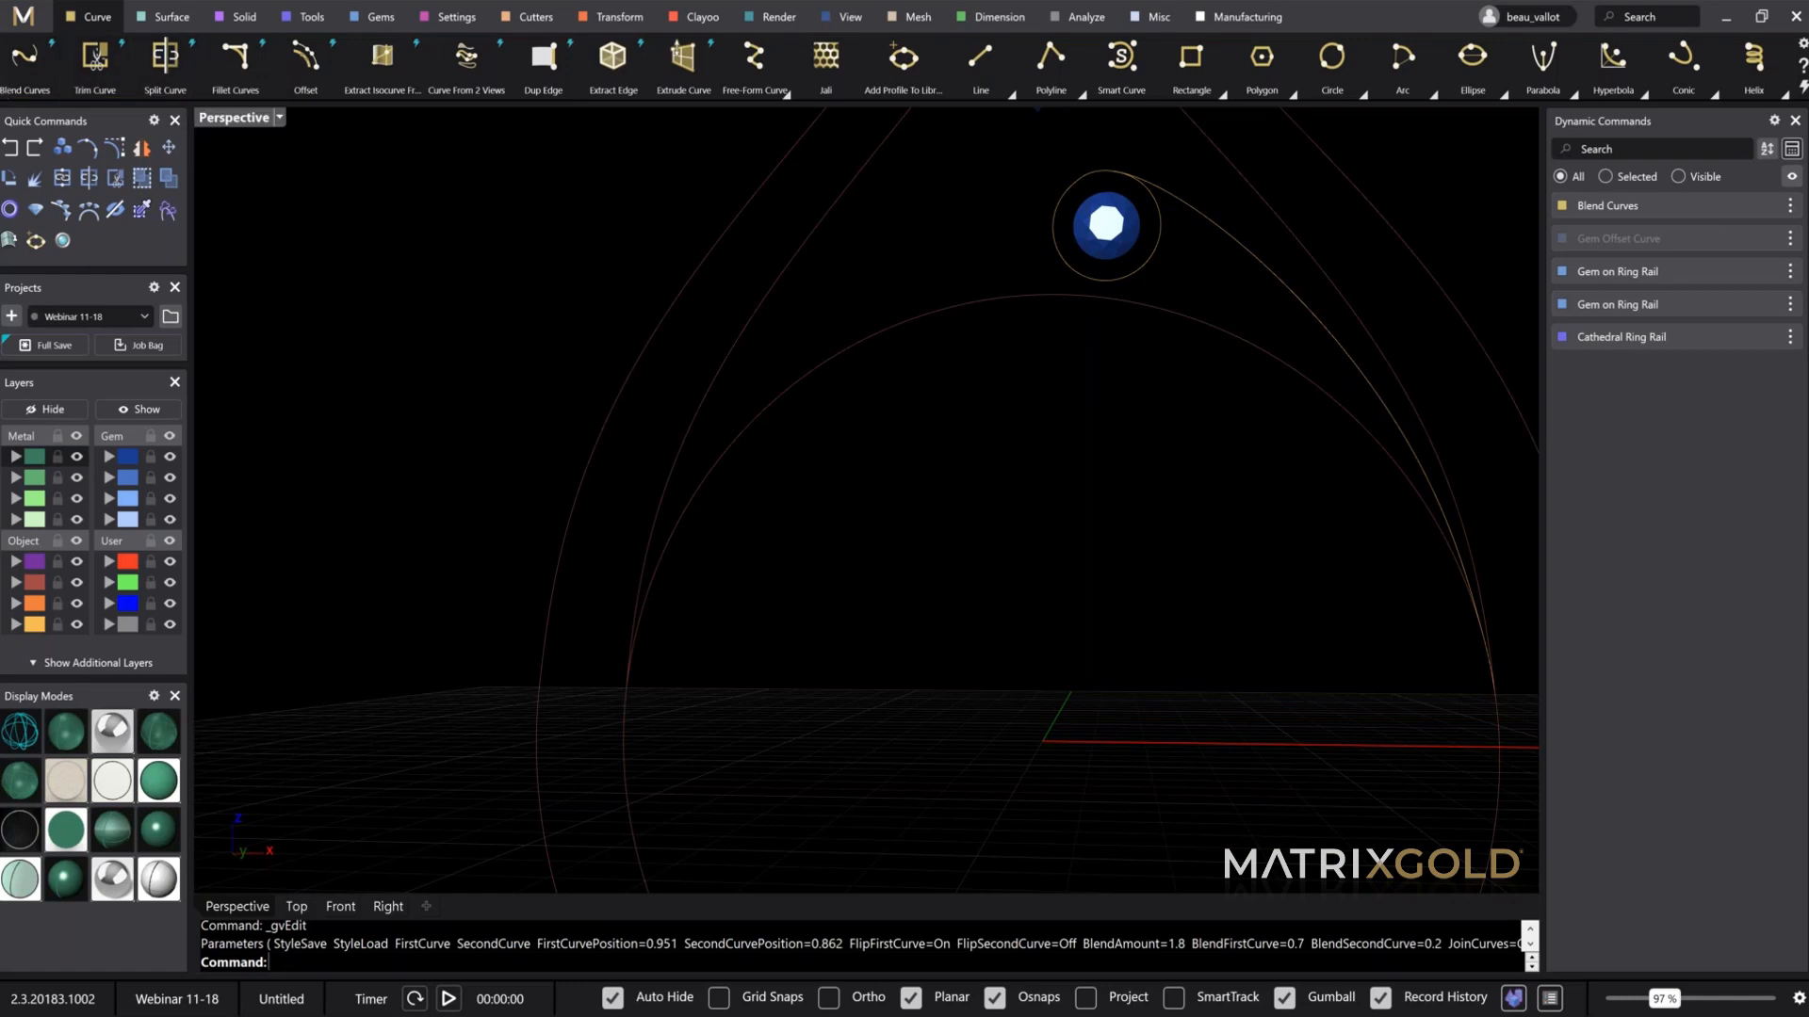
click(162, 75)
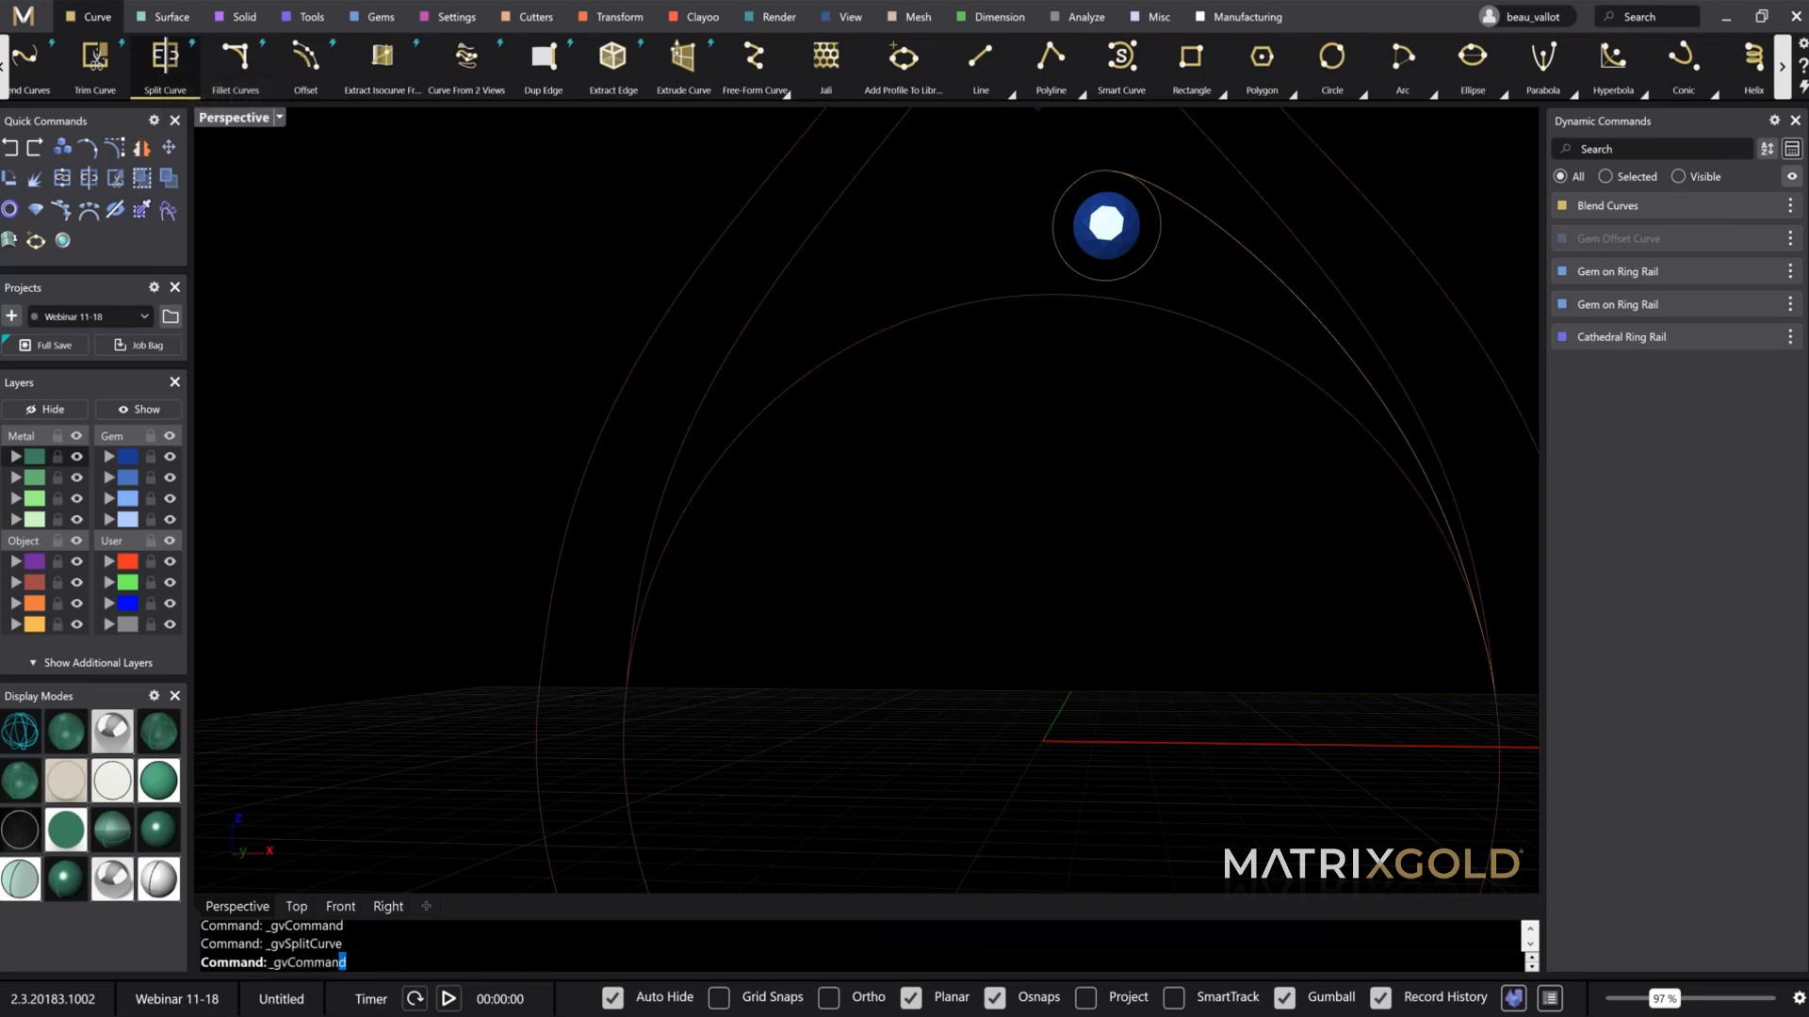
click(1121, 277)
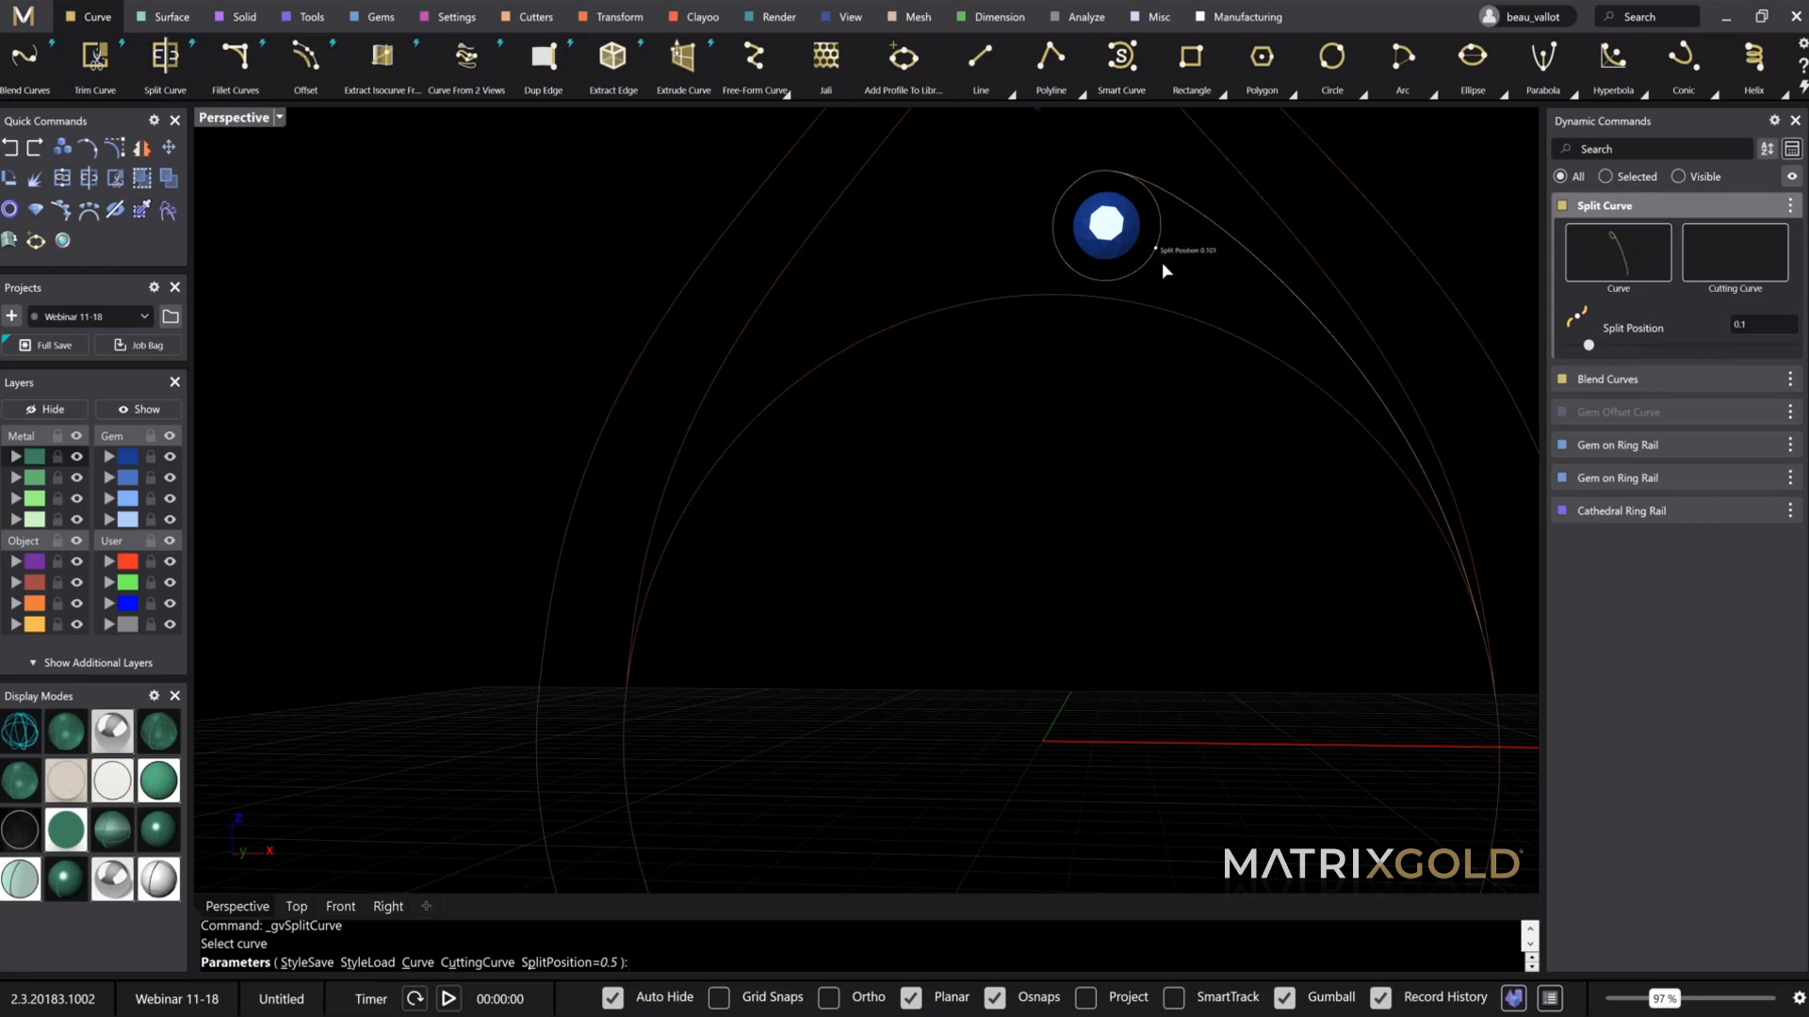
right_drag(1161, 262, 1182, 451)
key(Return)
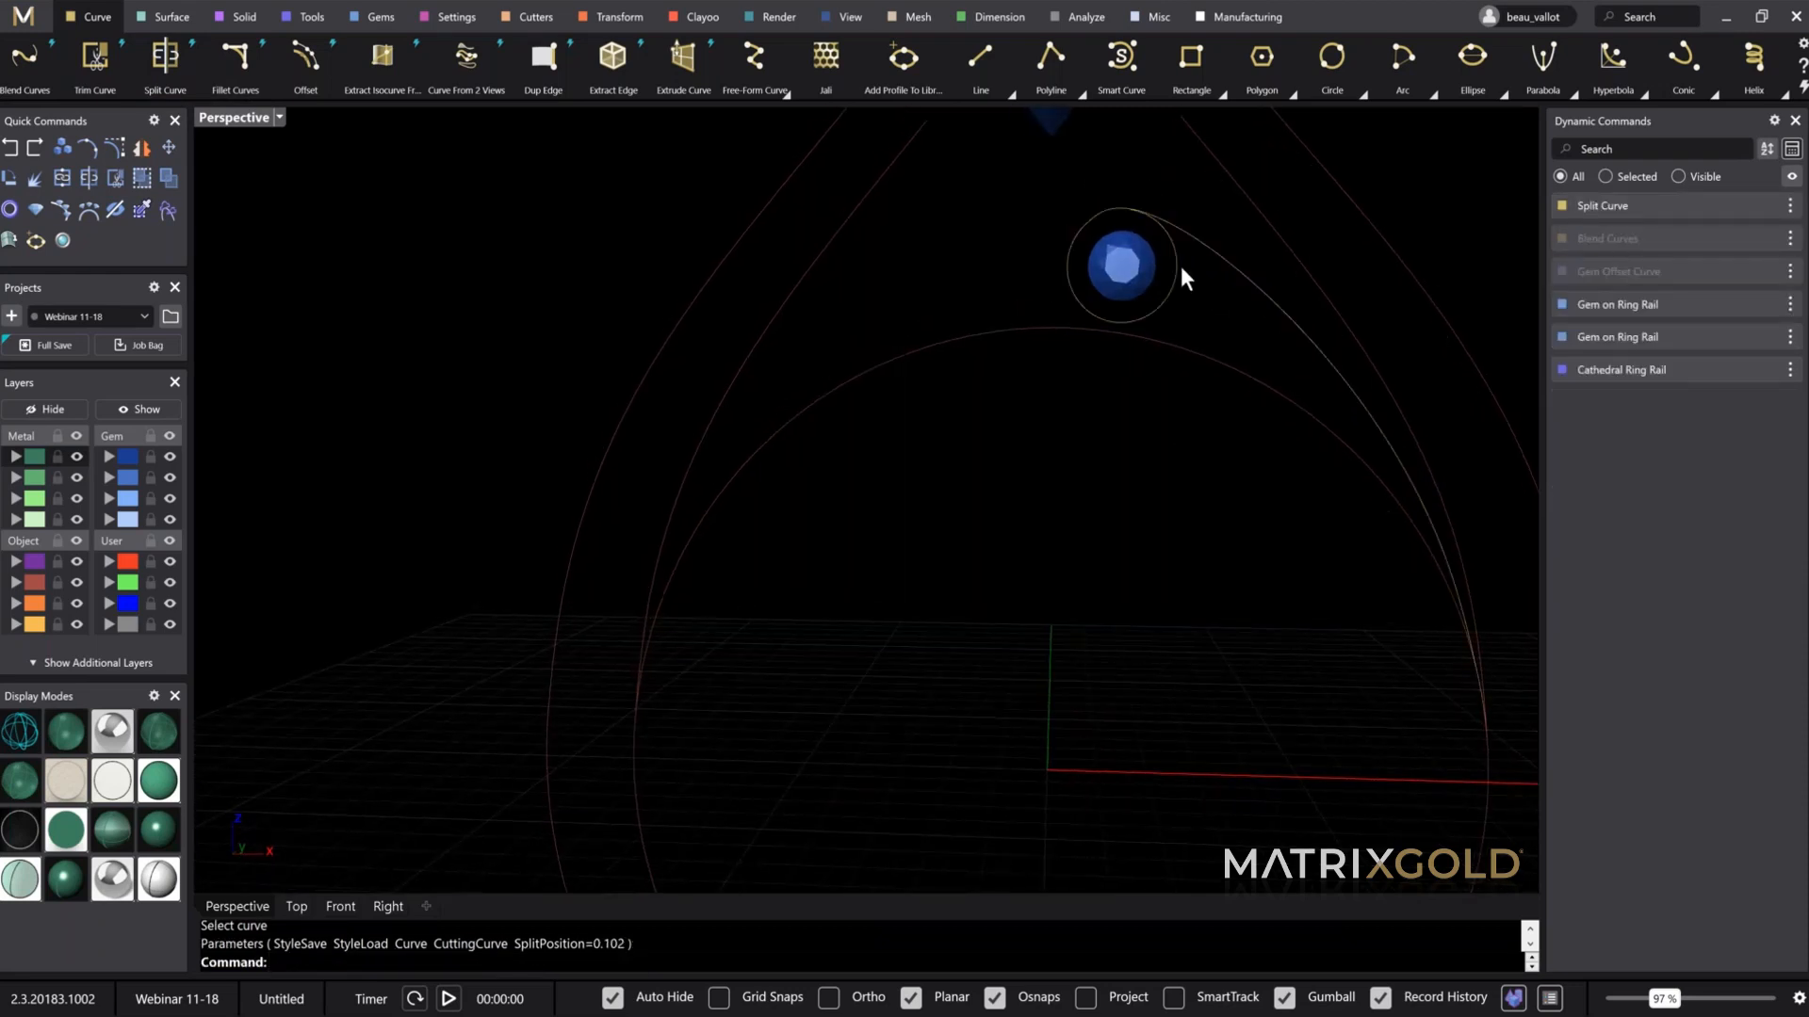
Step: Hide the short split-off curve segment beside the small gem with gvHide
click(1178, 266)
click(1174, 262)
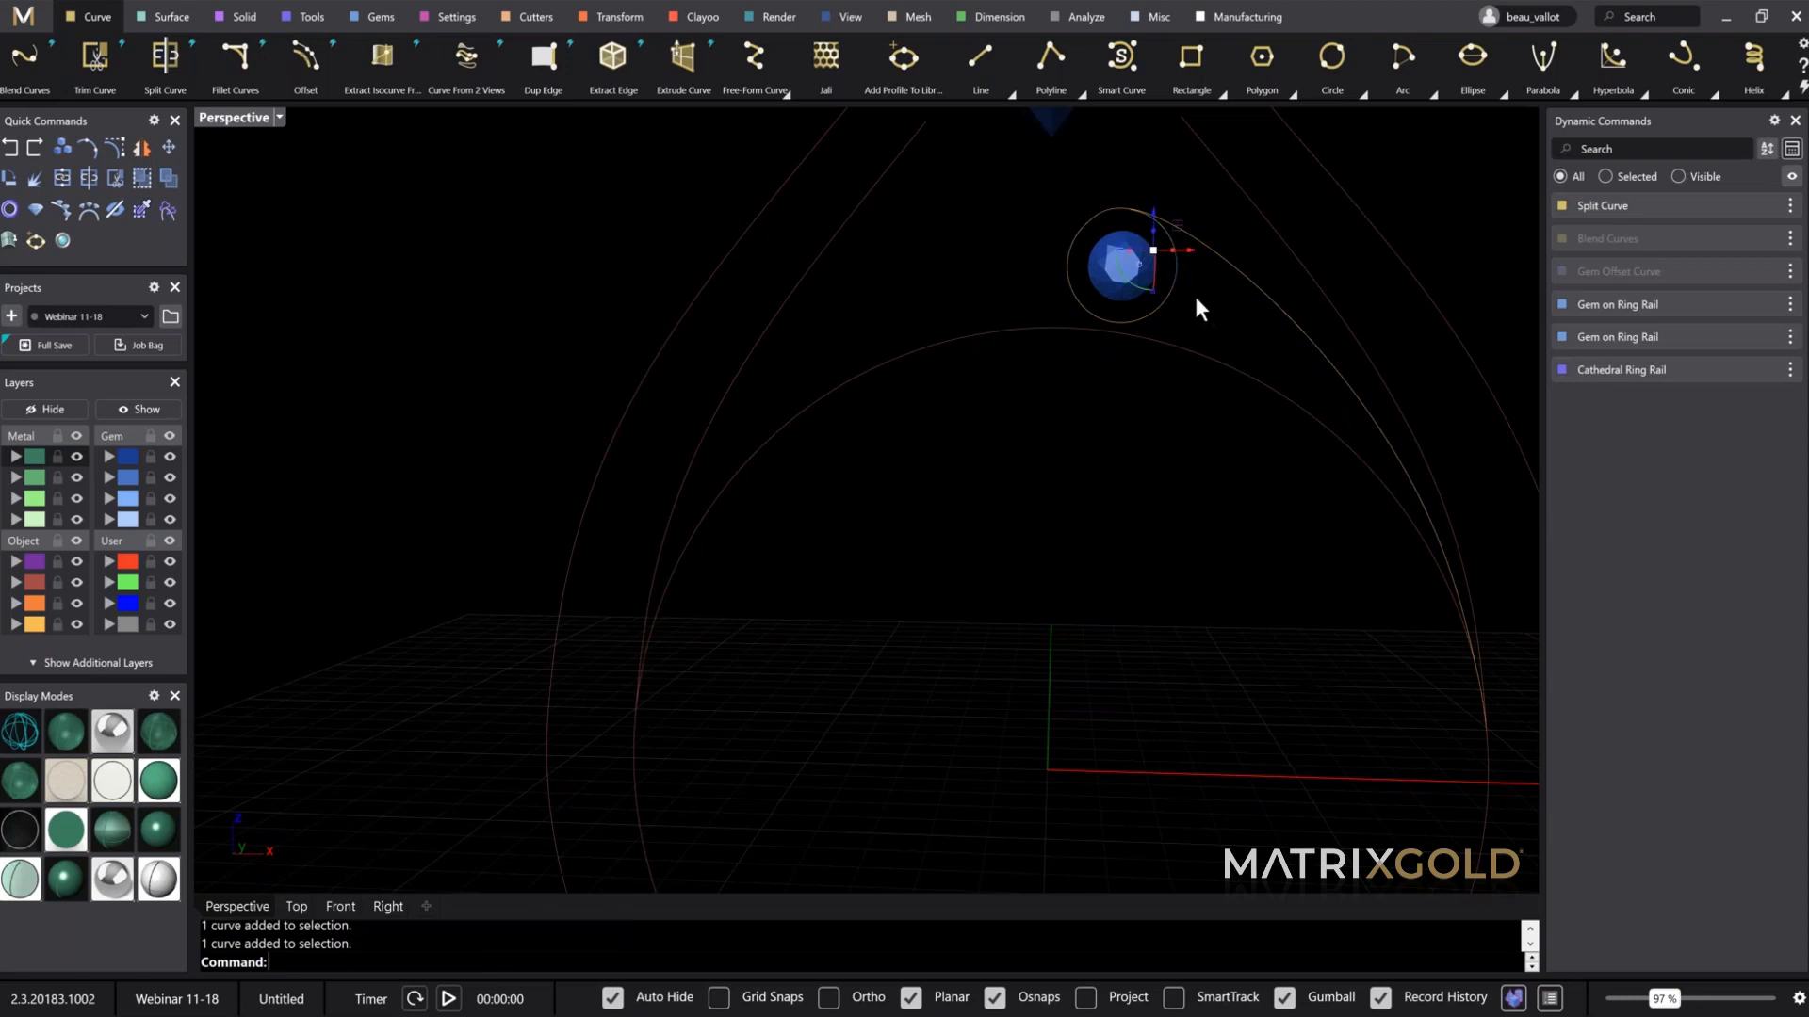
text(gvHide)
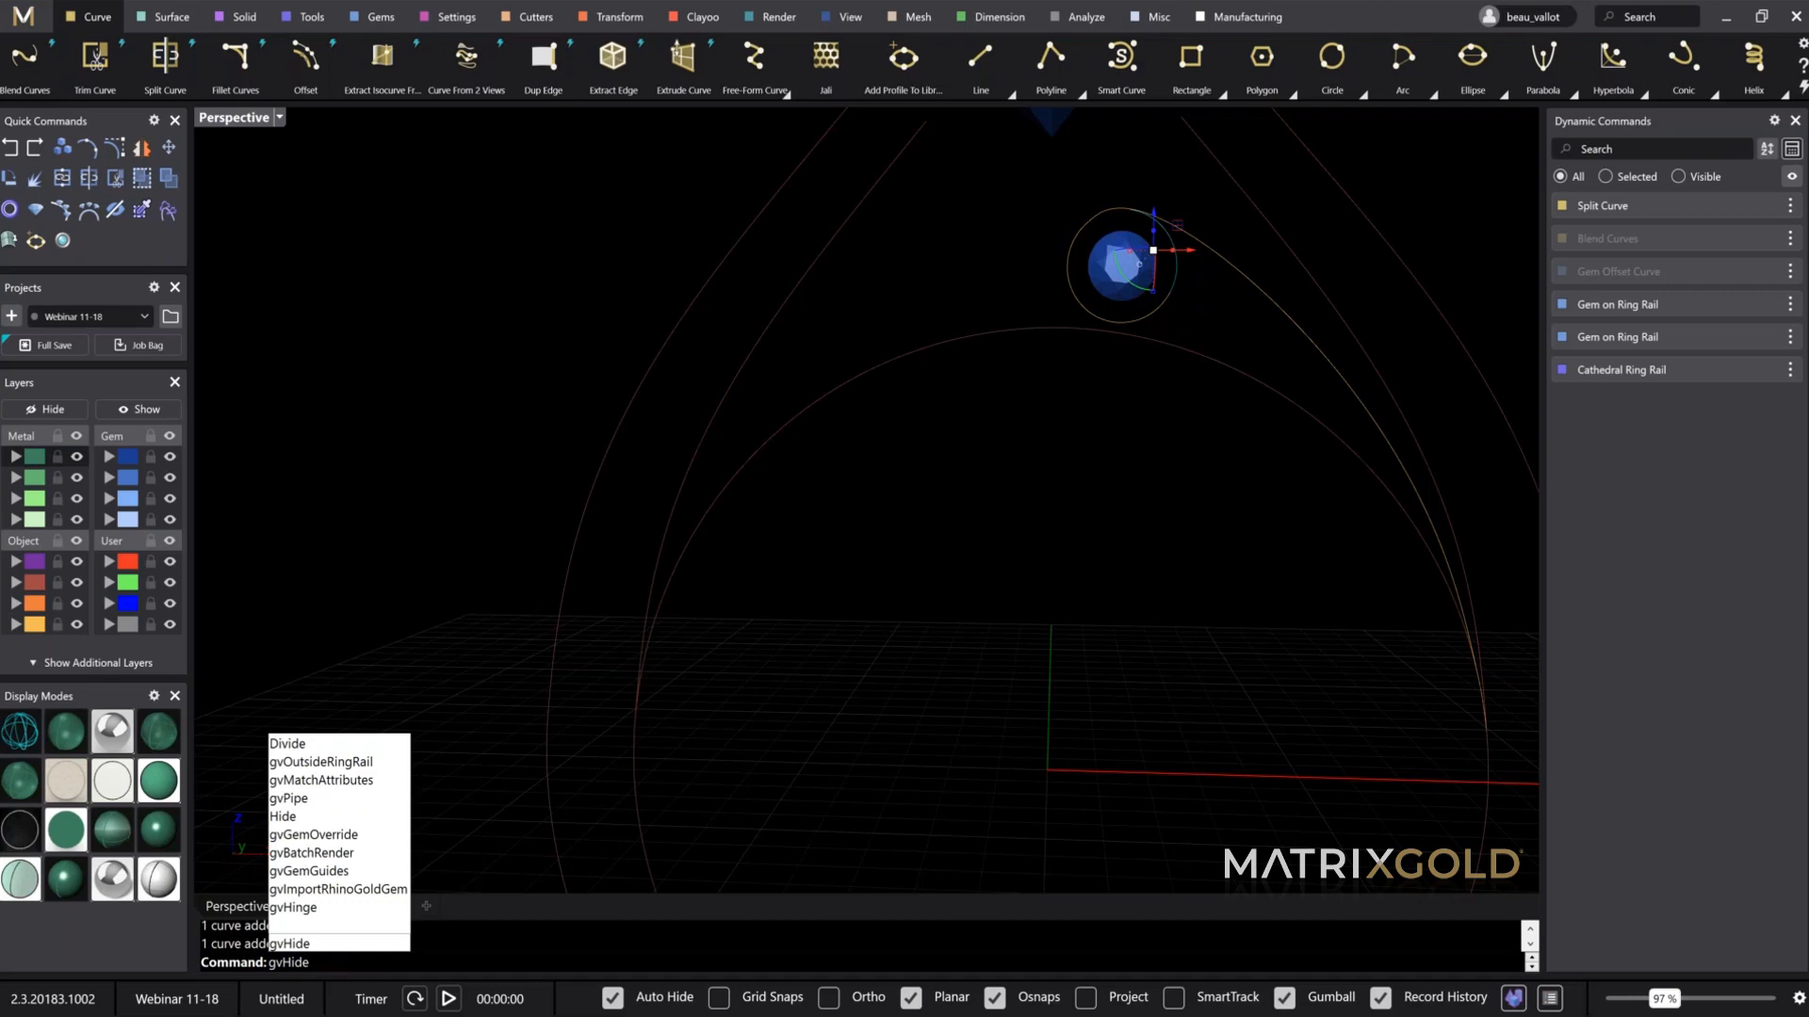
key(Return)
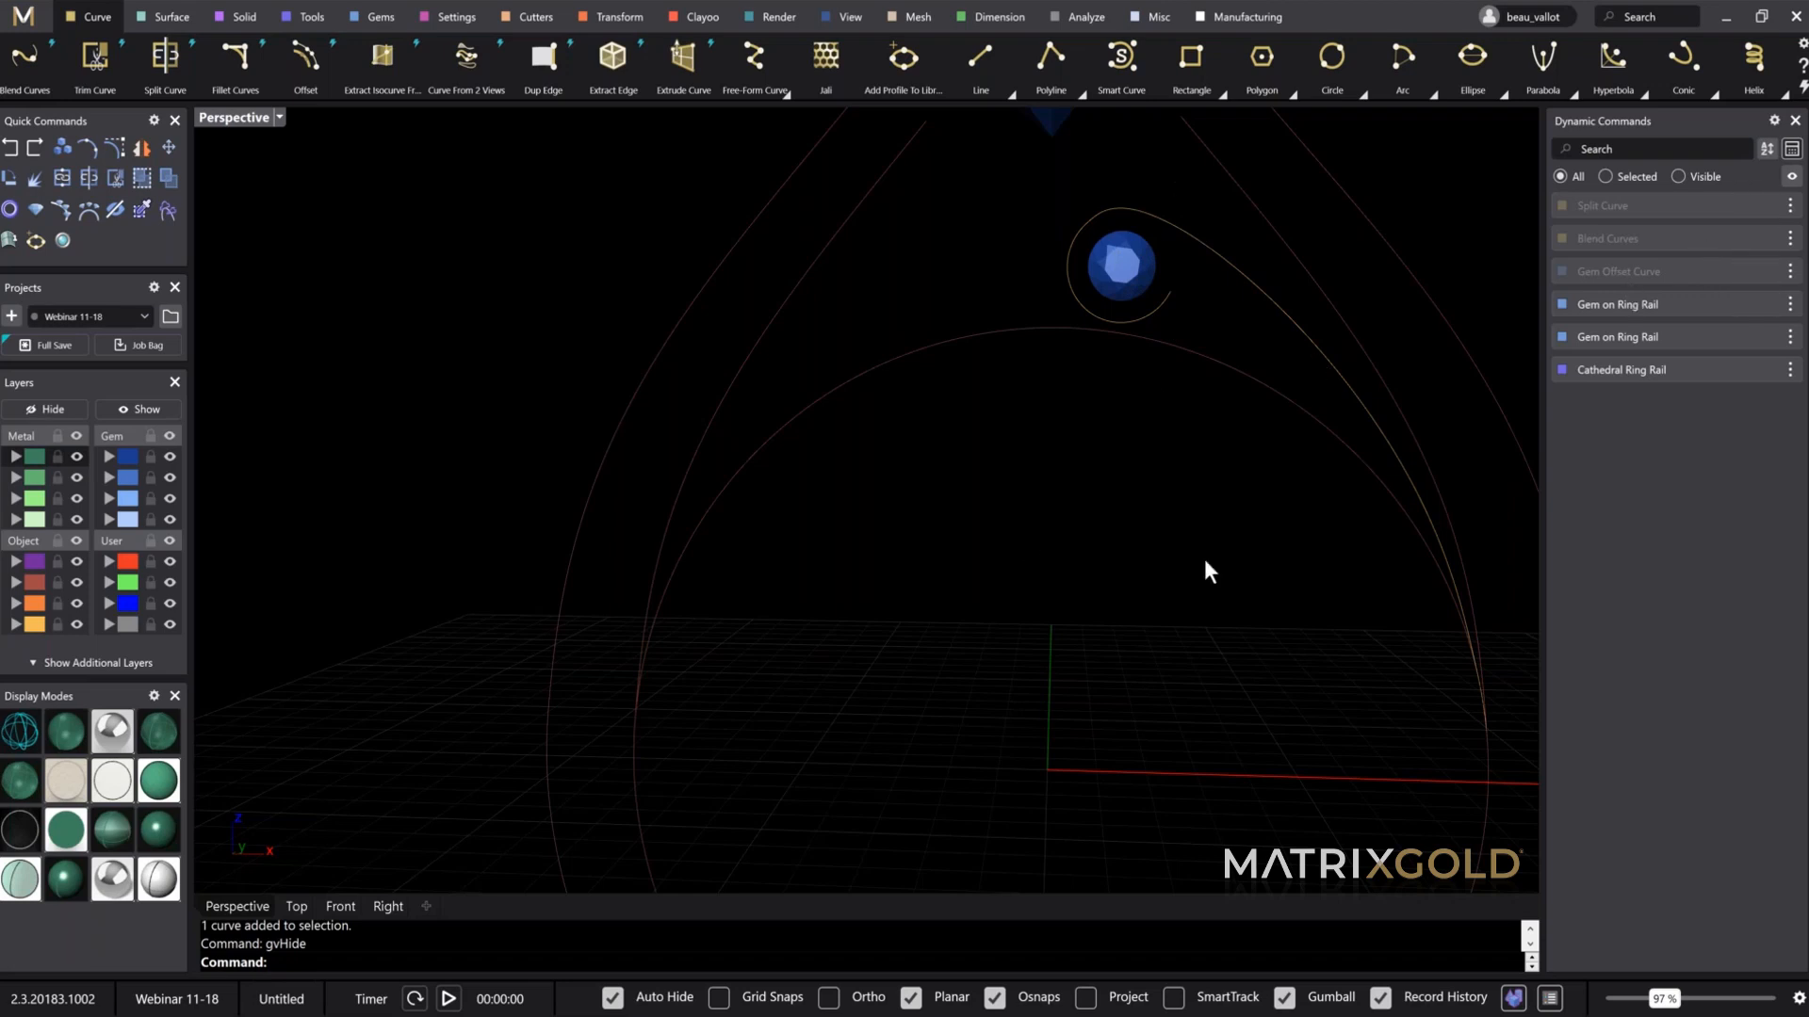
Step: Place a profile on the open end of the curve around the small gem with Profile Placer and set its width to 0.7
right_drag(1111, 484, 1081, 312)
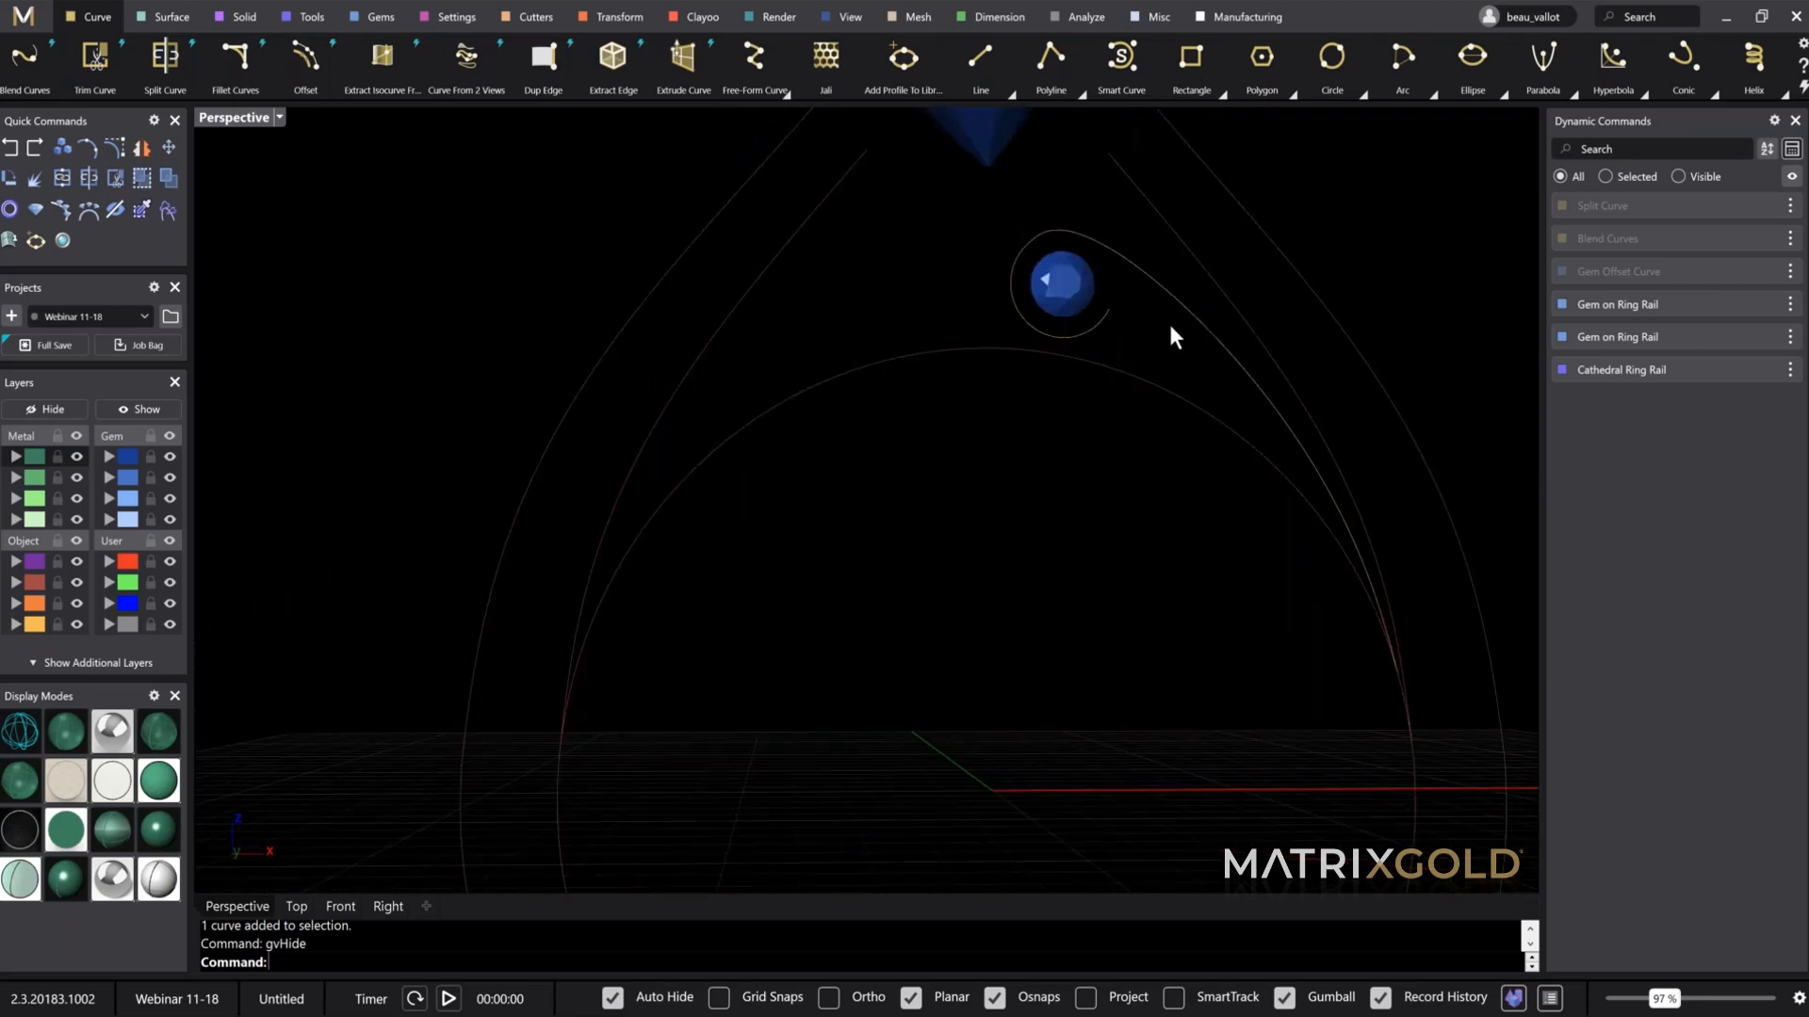
right_drag(1268, 450, 1206, 461)
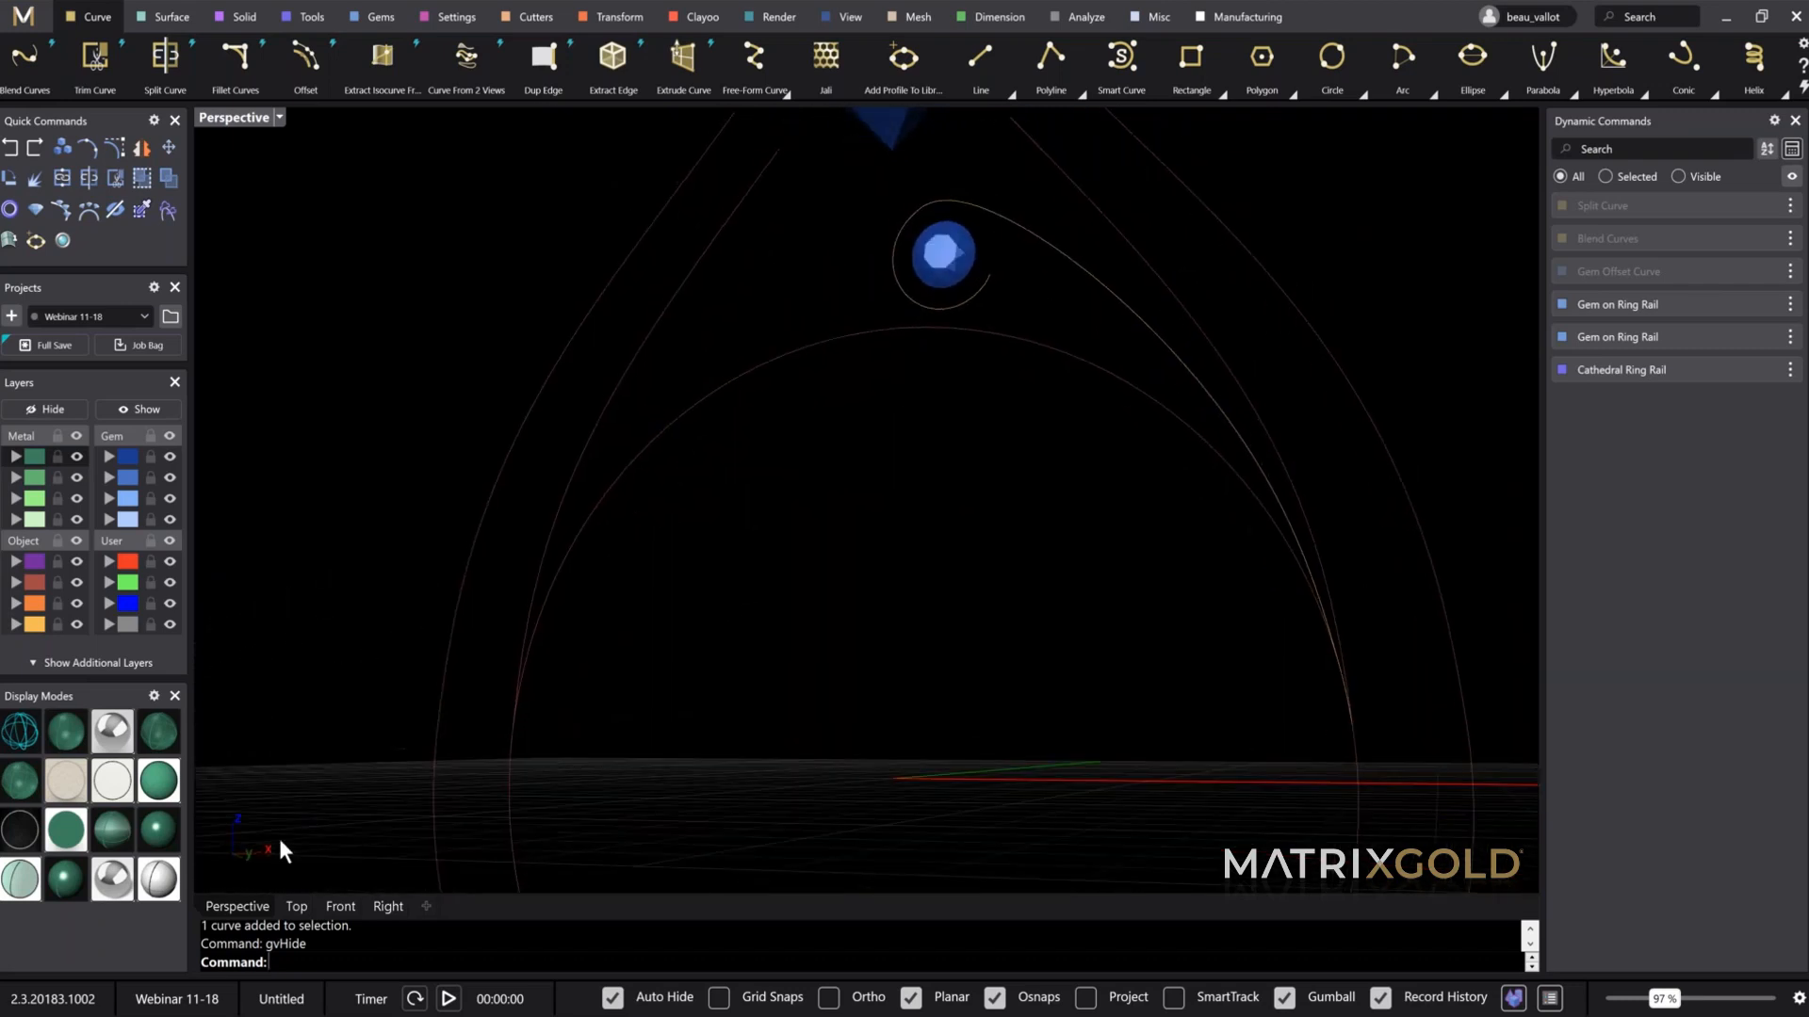
click(986, 281)
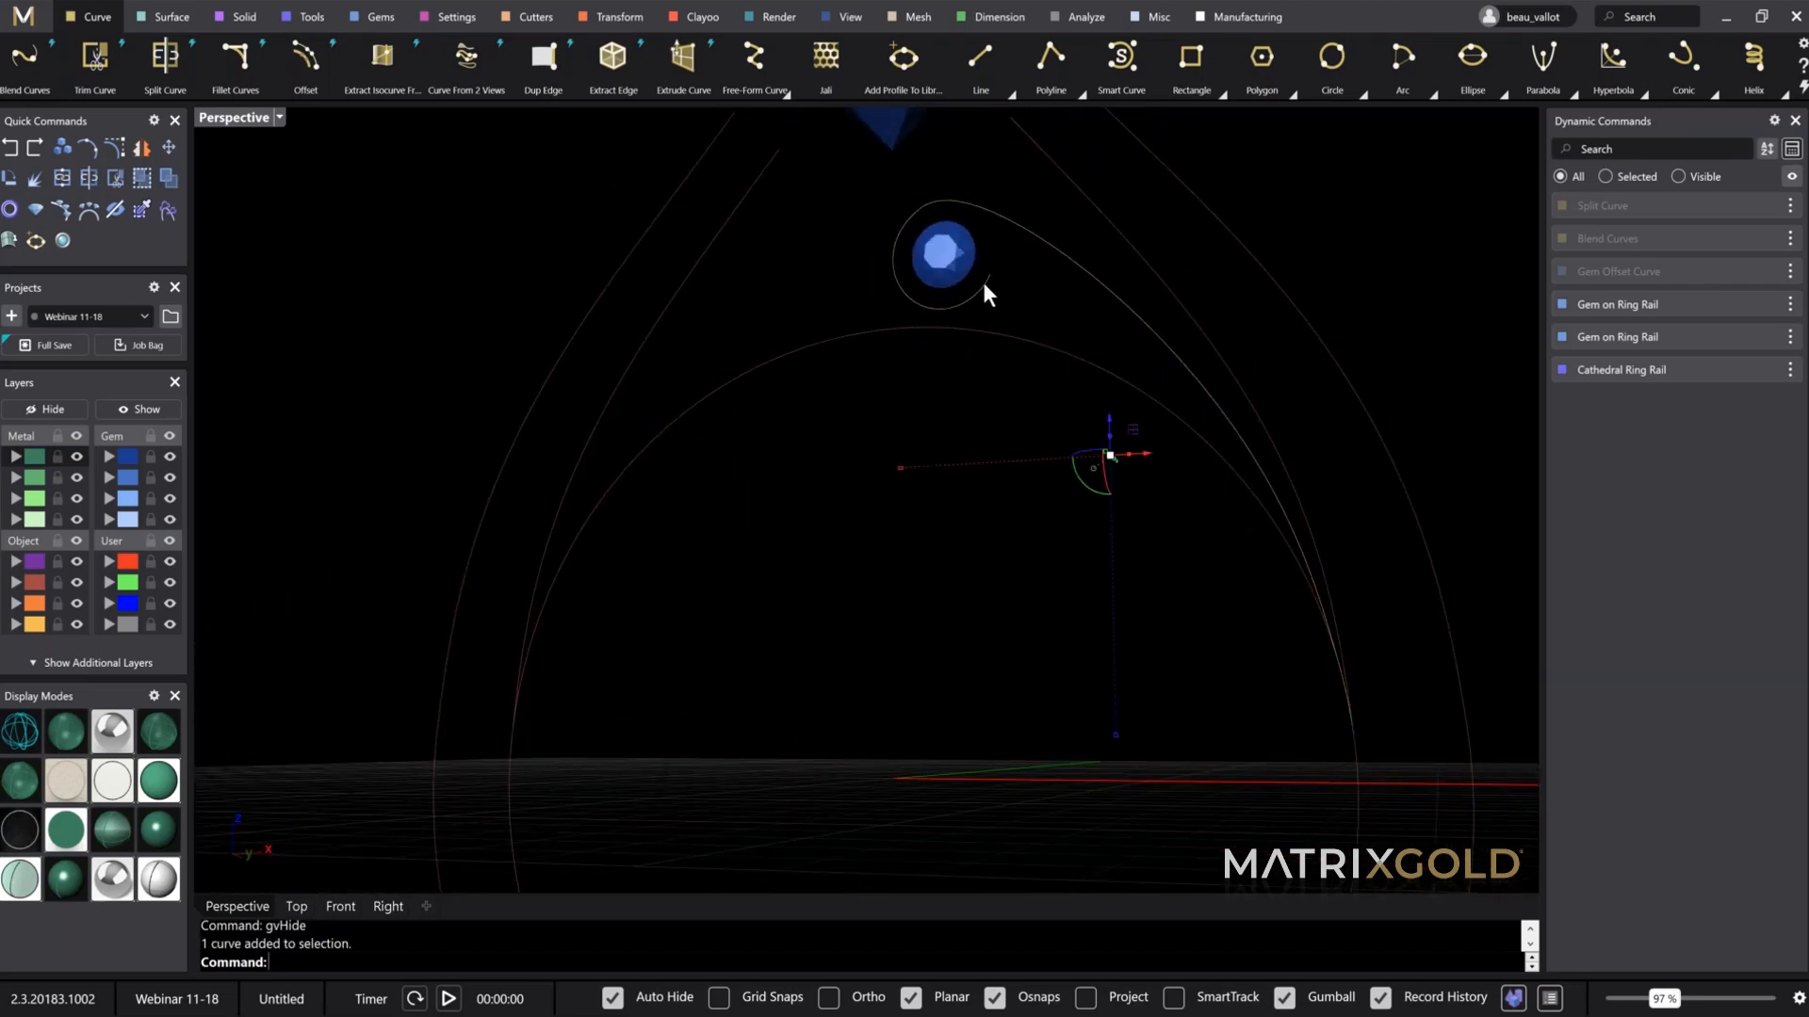
click(303, 18)
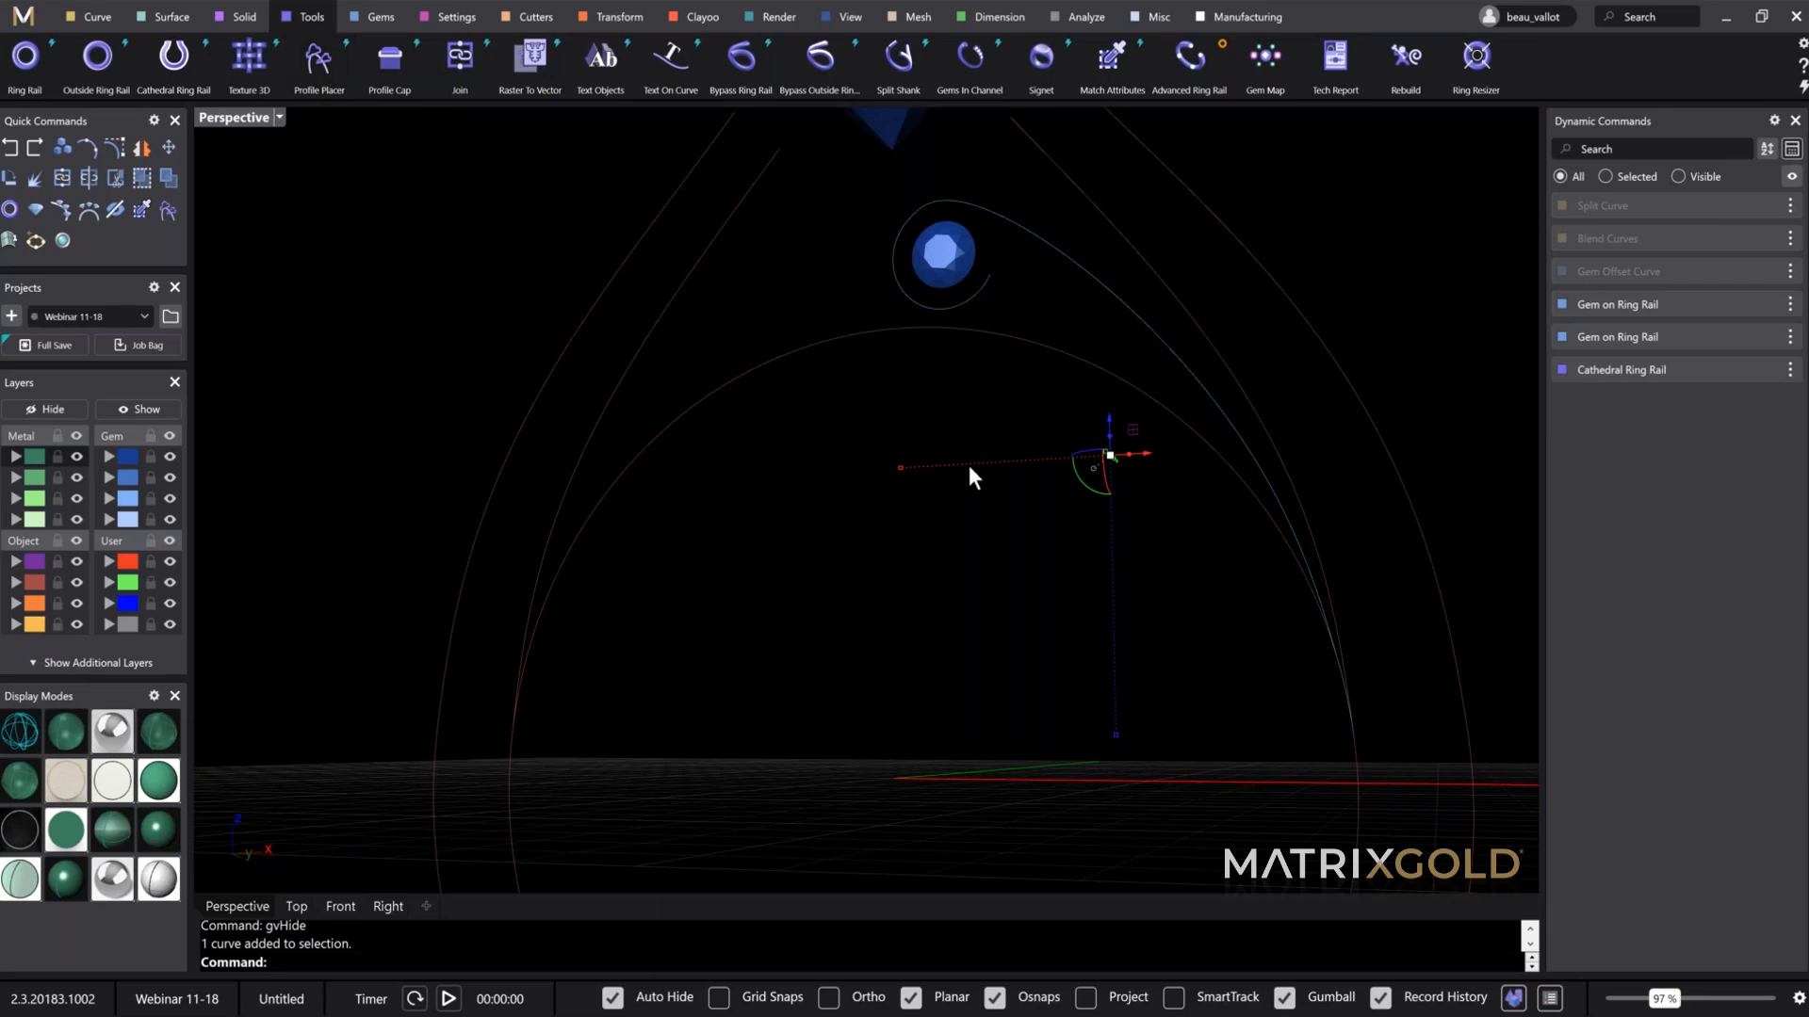
click(326, 75)
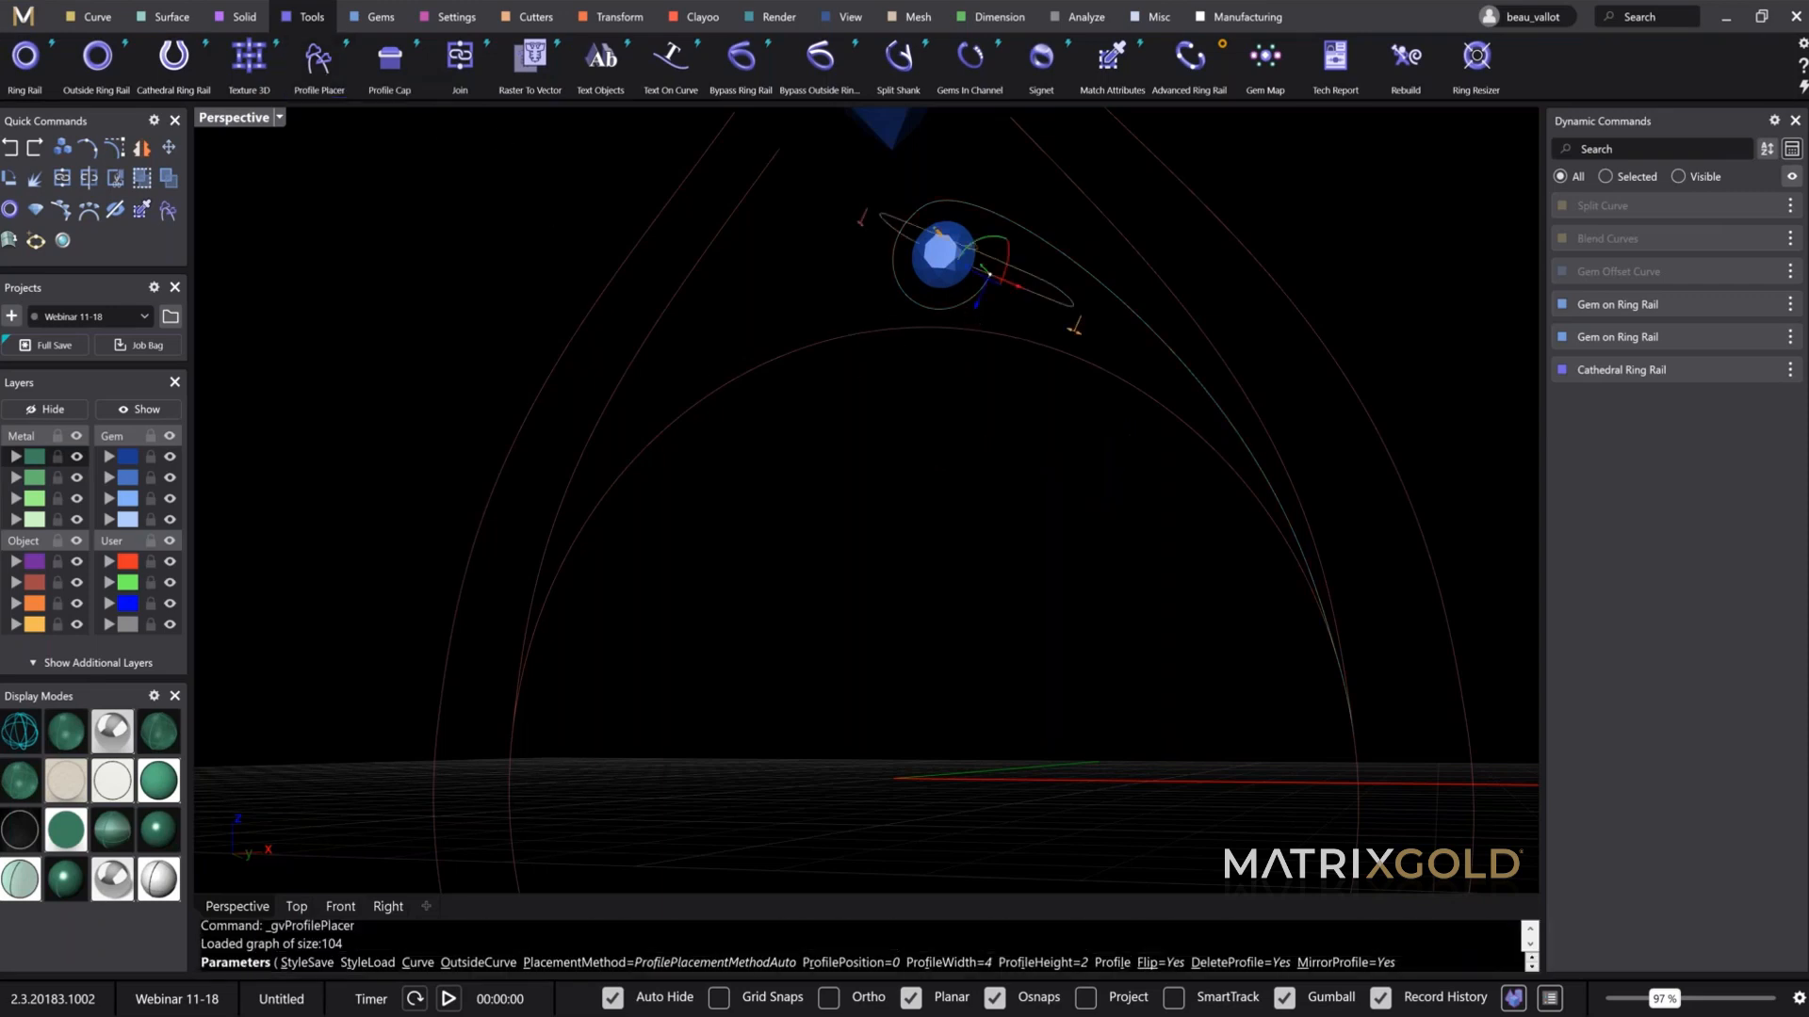
right_drag(1018, 332, 946, 428)
scroll(957, 463, up, 5)
drag(1089, 604, 902, 443)
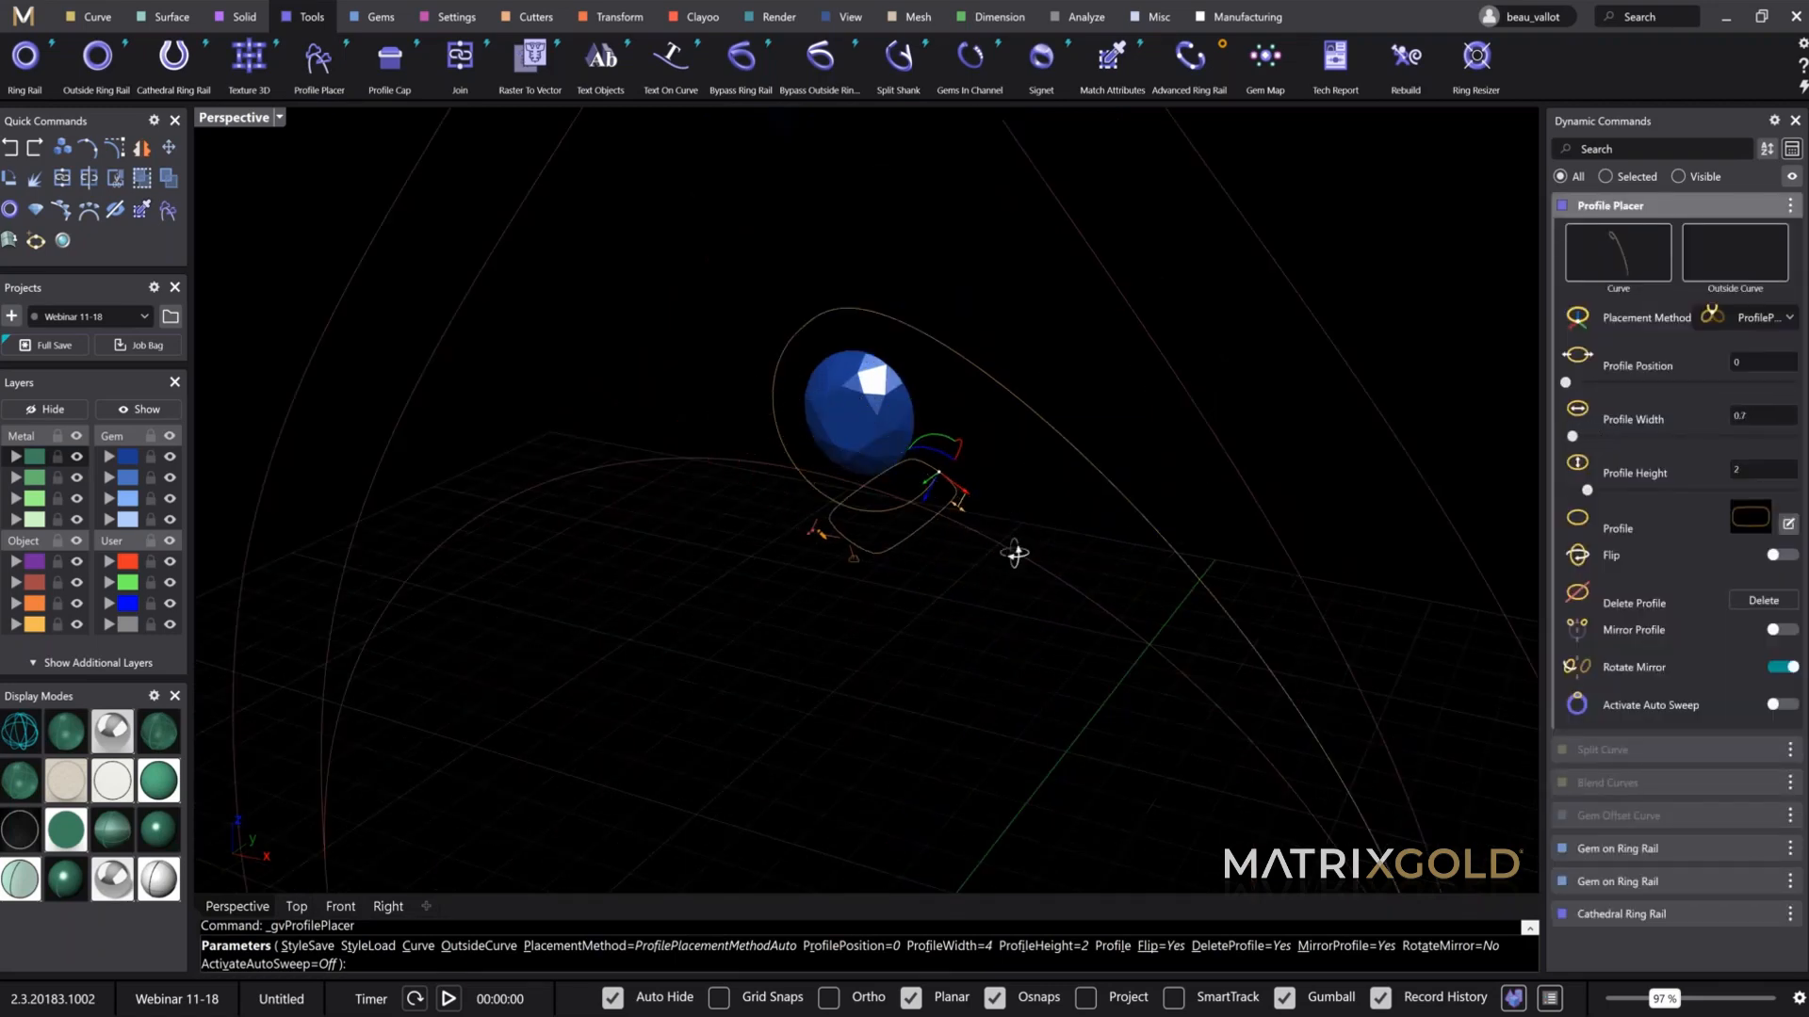
Step: Set the height of the profile on the curve's open end to 0.8 and move the profile so it is centred on the curve
right_drag(1018, 553, 754, 556)
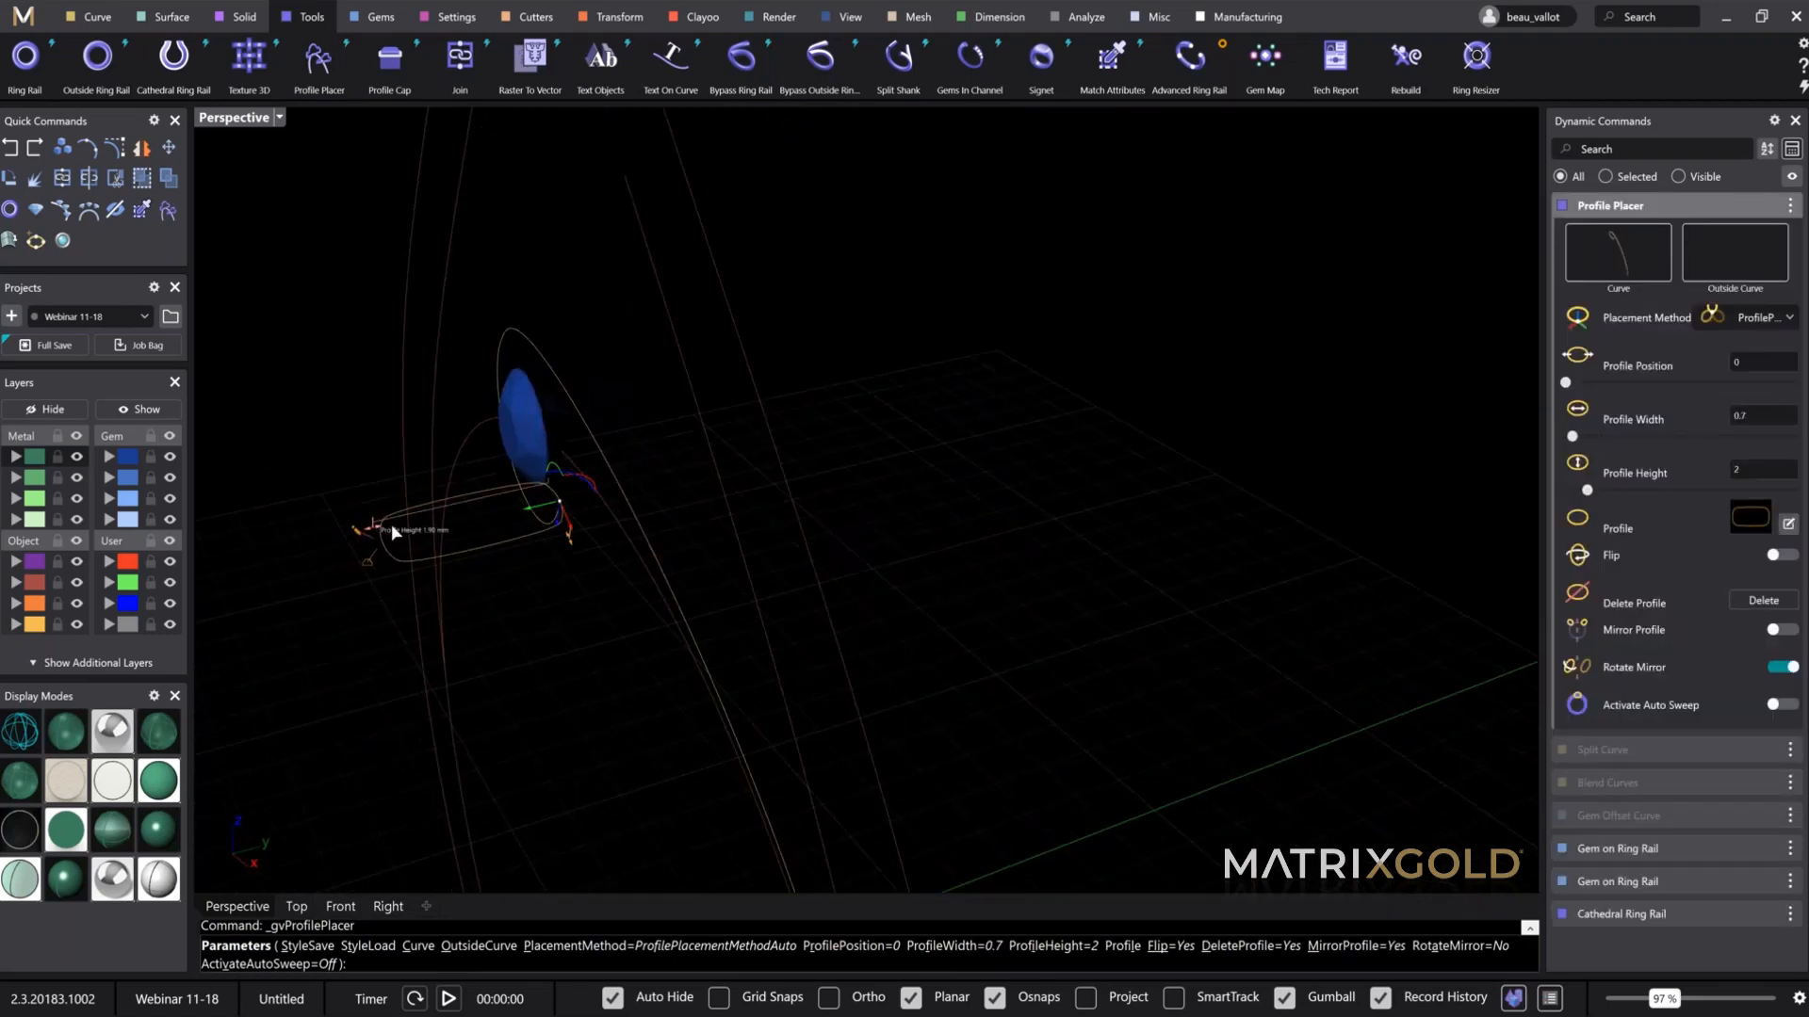
drag(392, 524, 525, 512)
scroll(546, 504, up, 3)
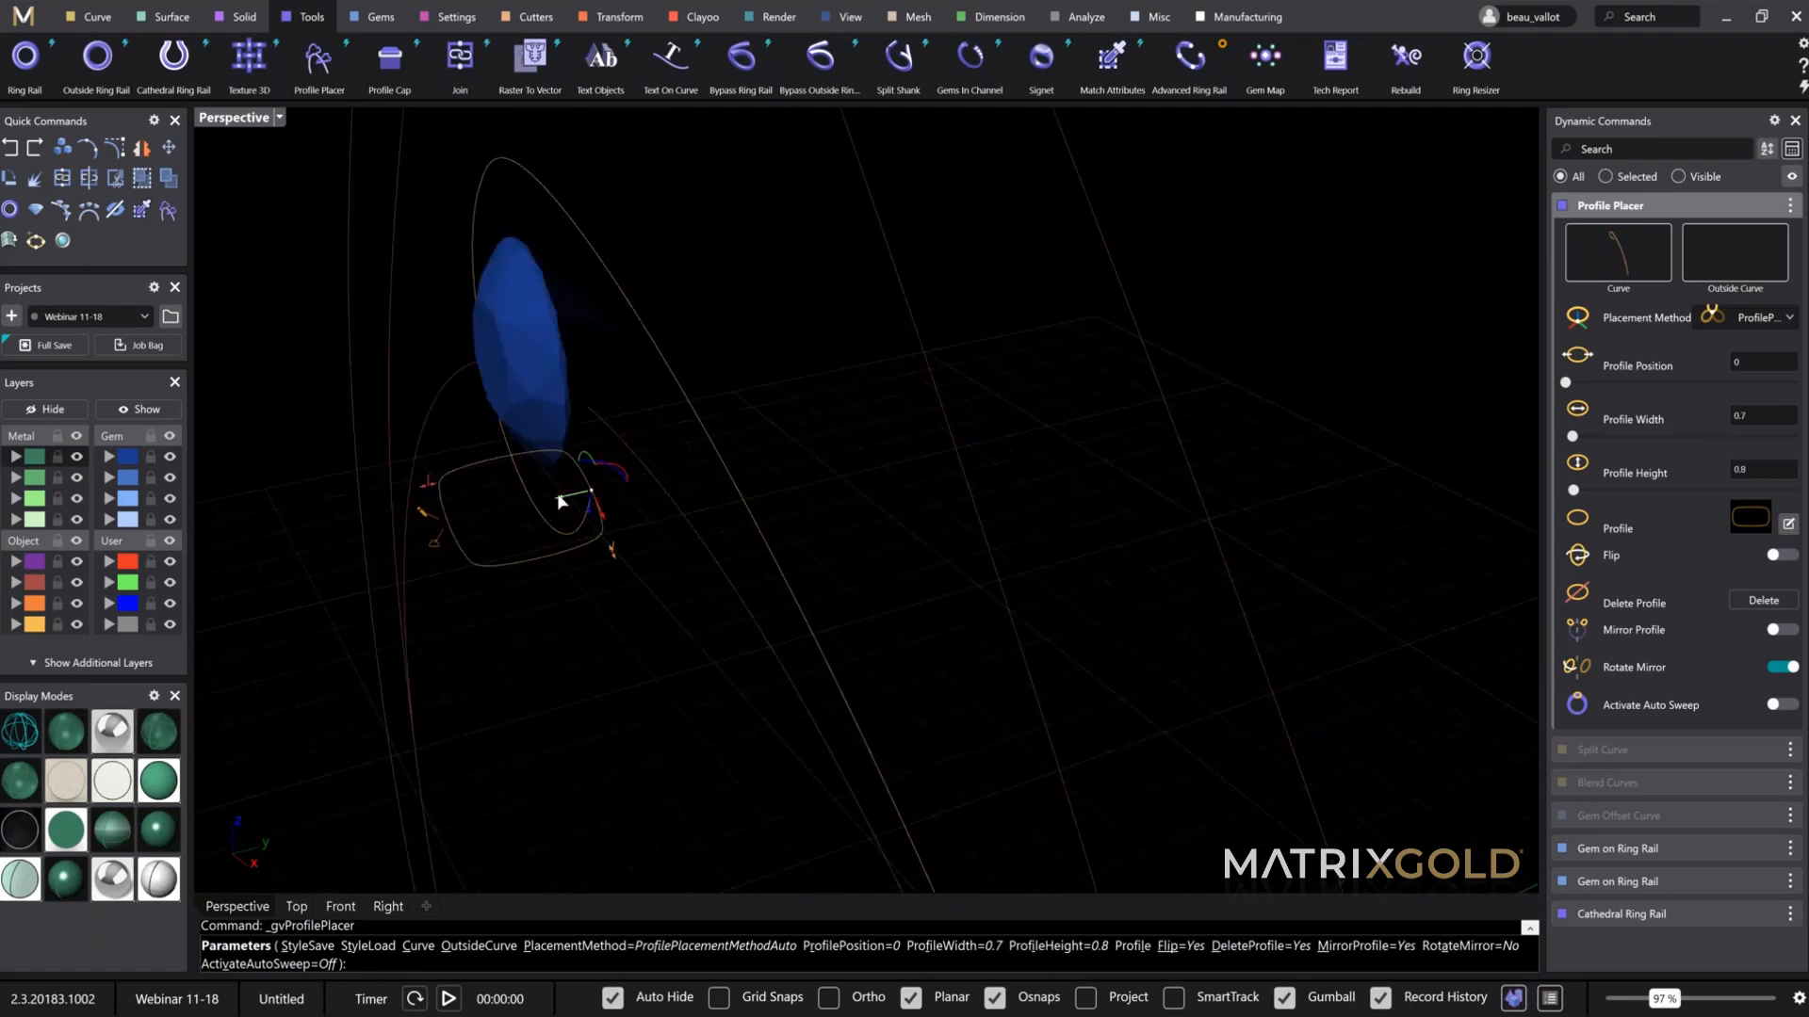
drag(564, 505, 622, 489)
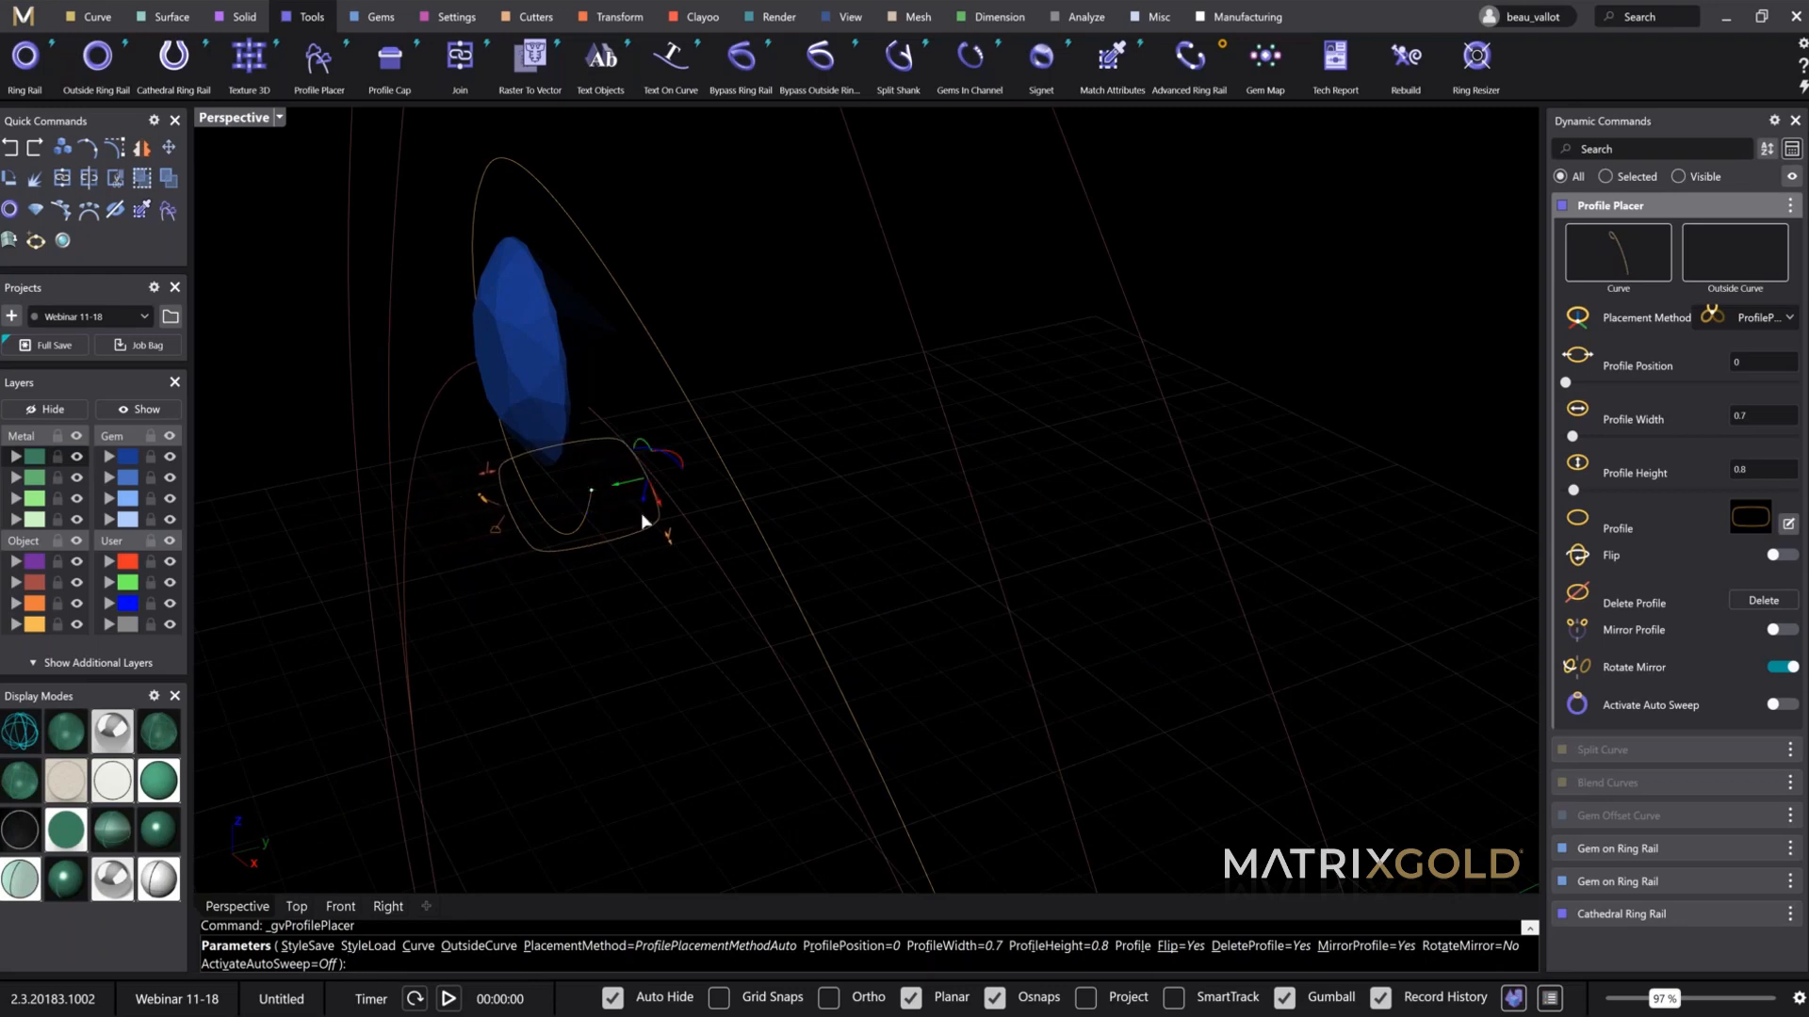
right_drag(640, 513, 953, 420)
scroll(953, 420, up, 5)
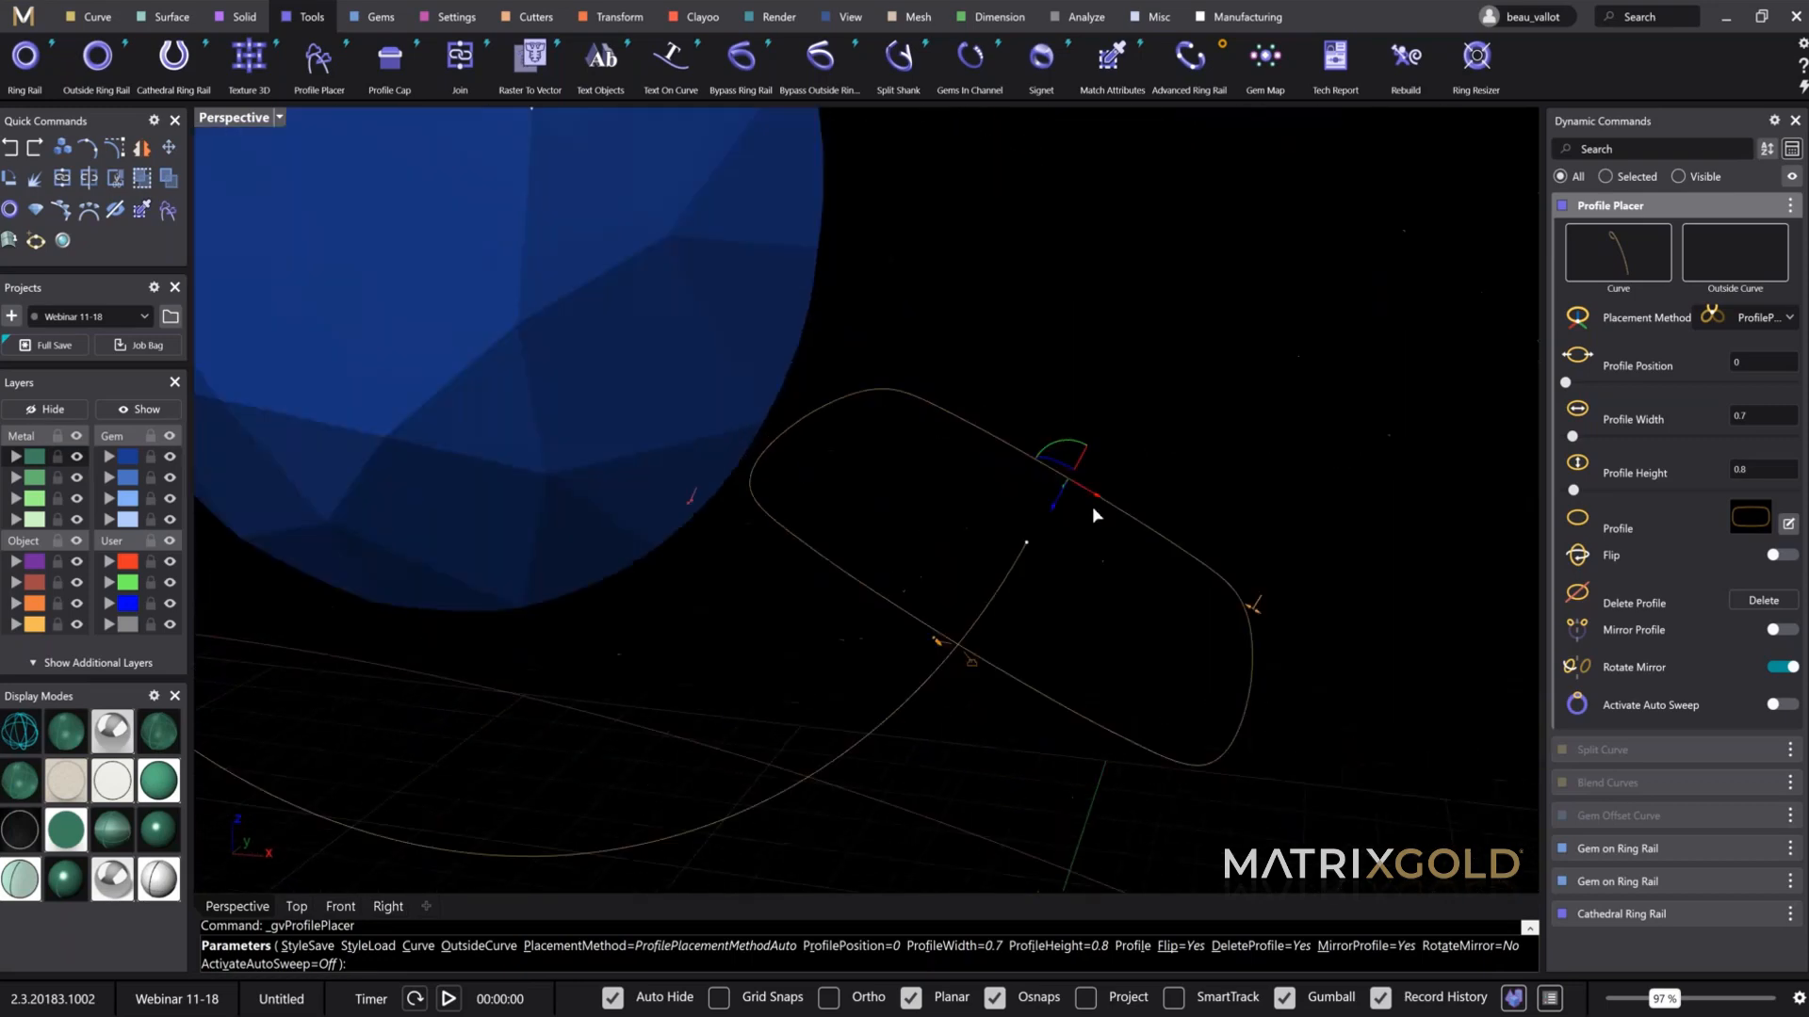
drag(1086, 492, 1065, 479)
scroll(1050, 607, down, 8)
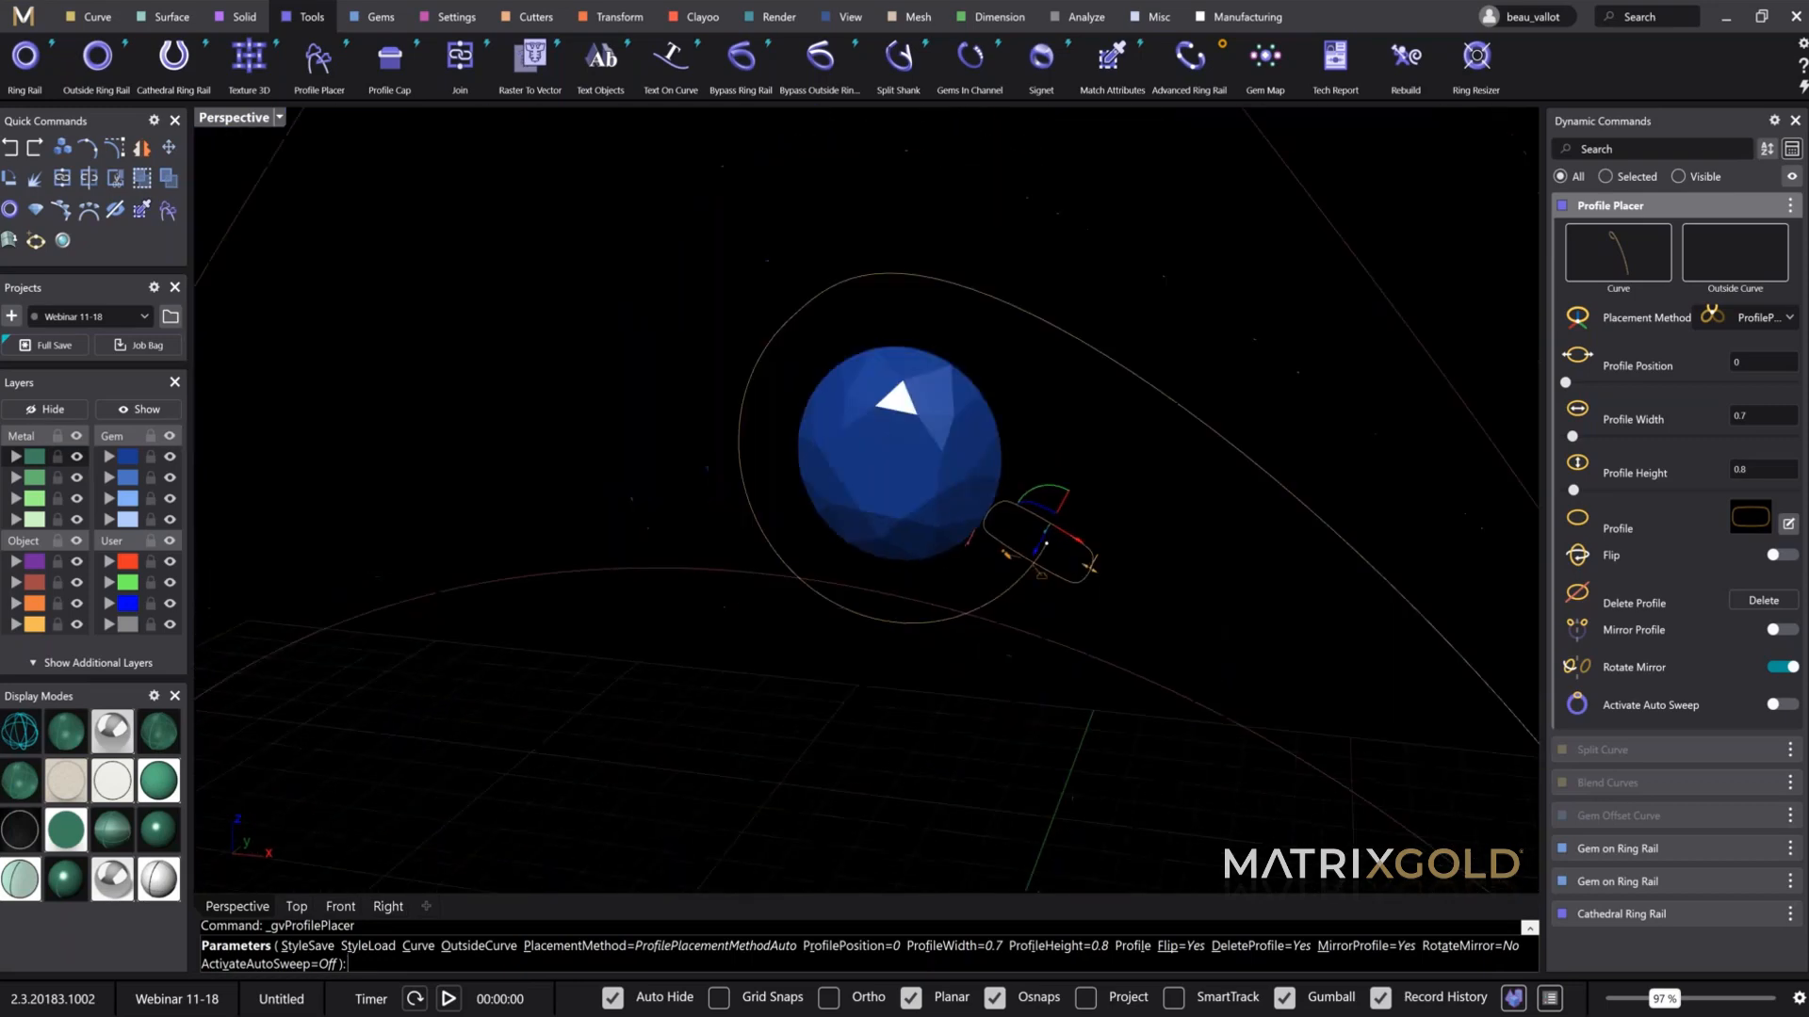
Step: Add a second profile at the top of the loop above the small gem, at about position 0.26, and activate Auto Sweep
right_drag(1047, 565, 1059, 469)
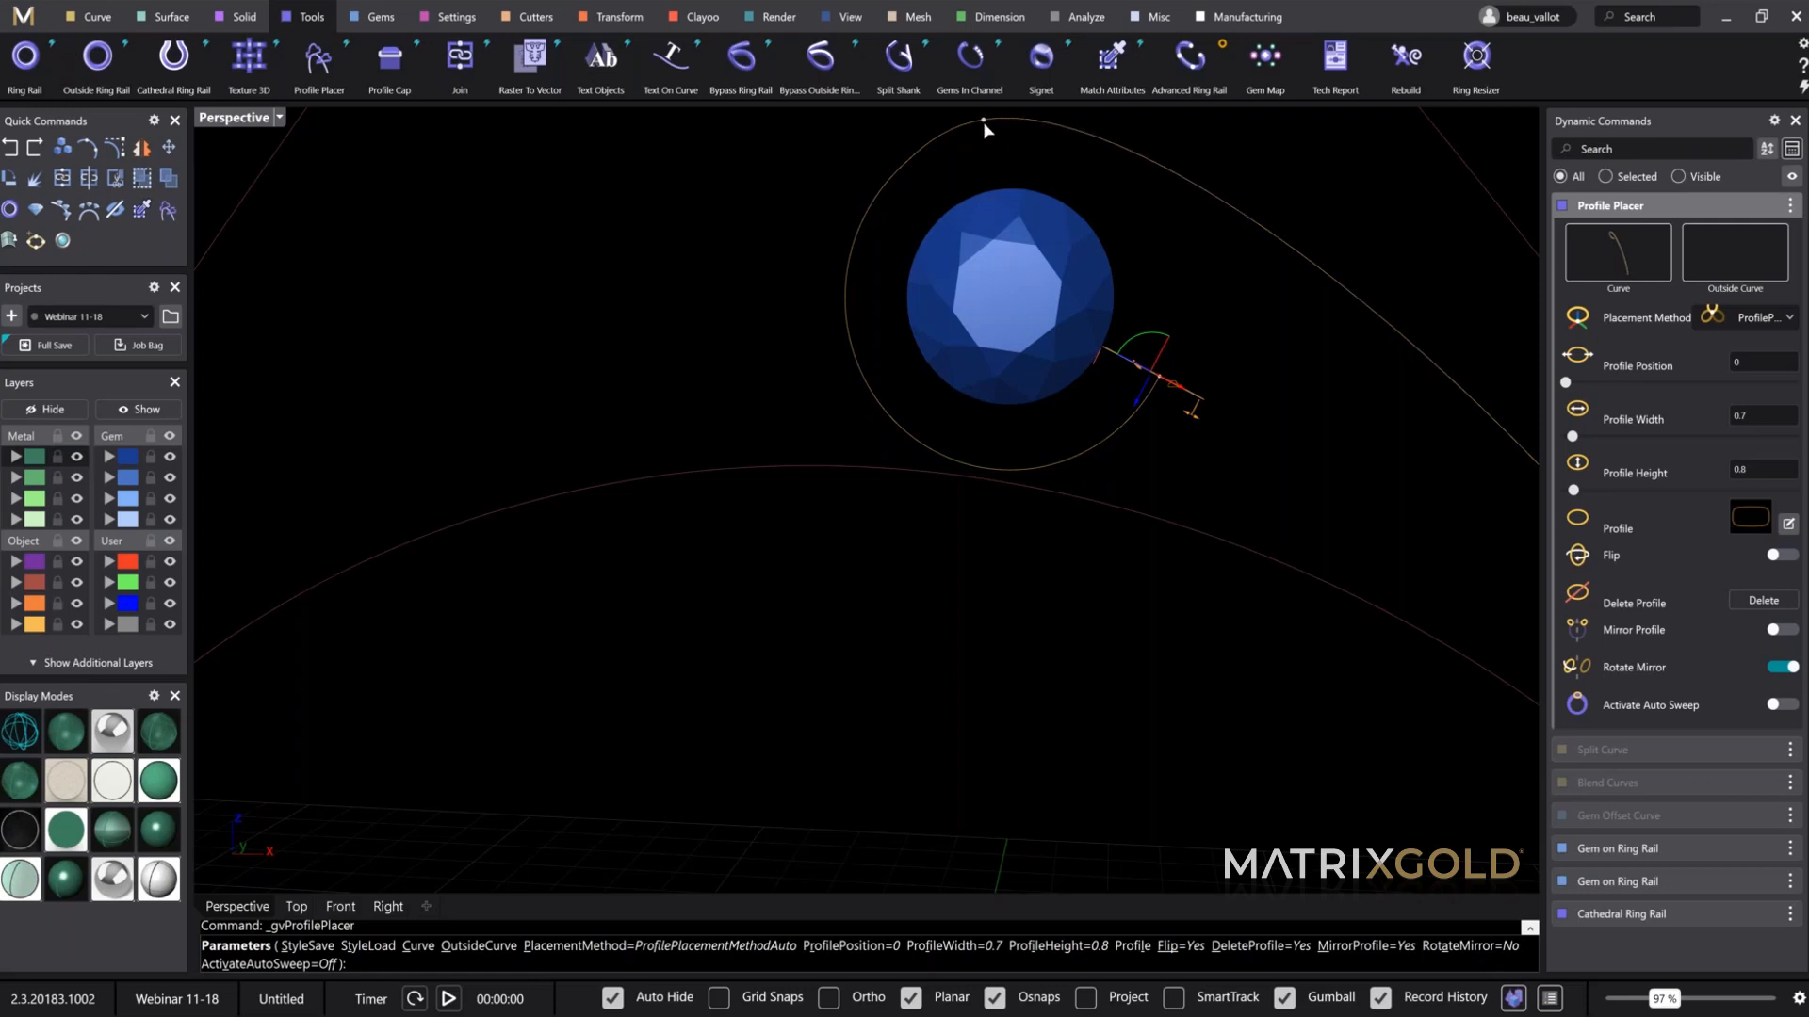
shift+right_drag(1137, 167, 1034, 325)
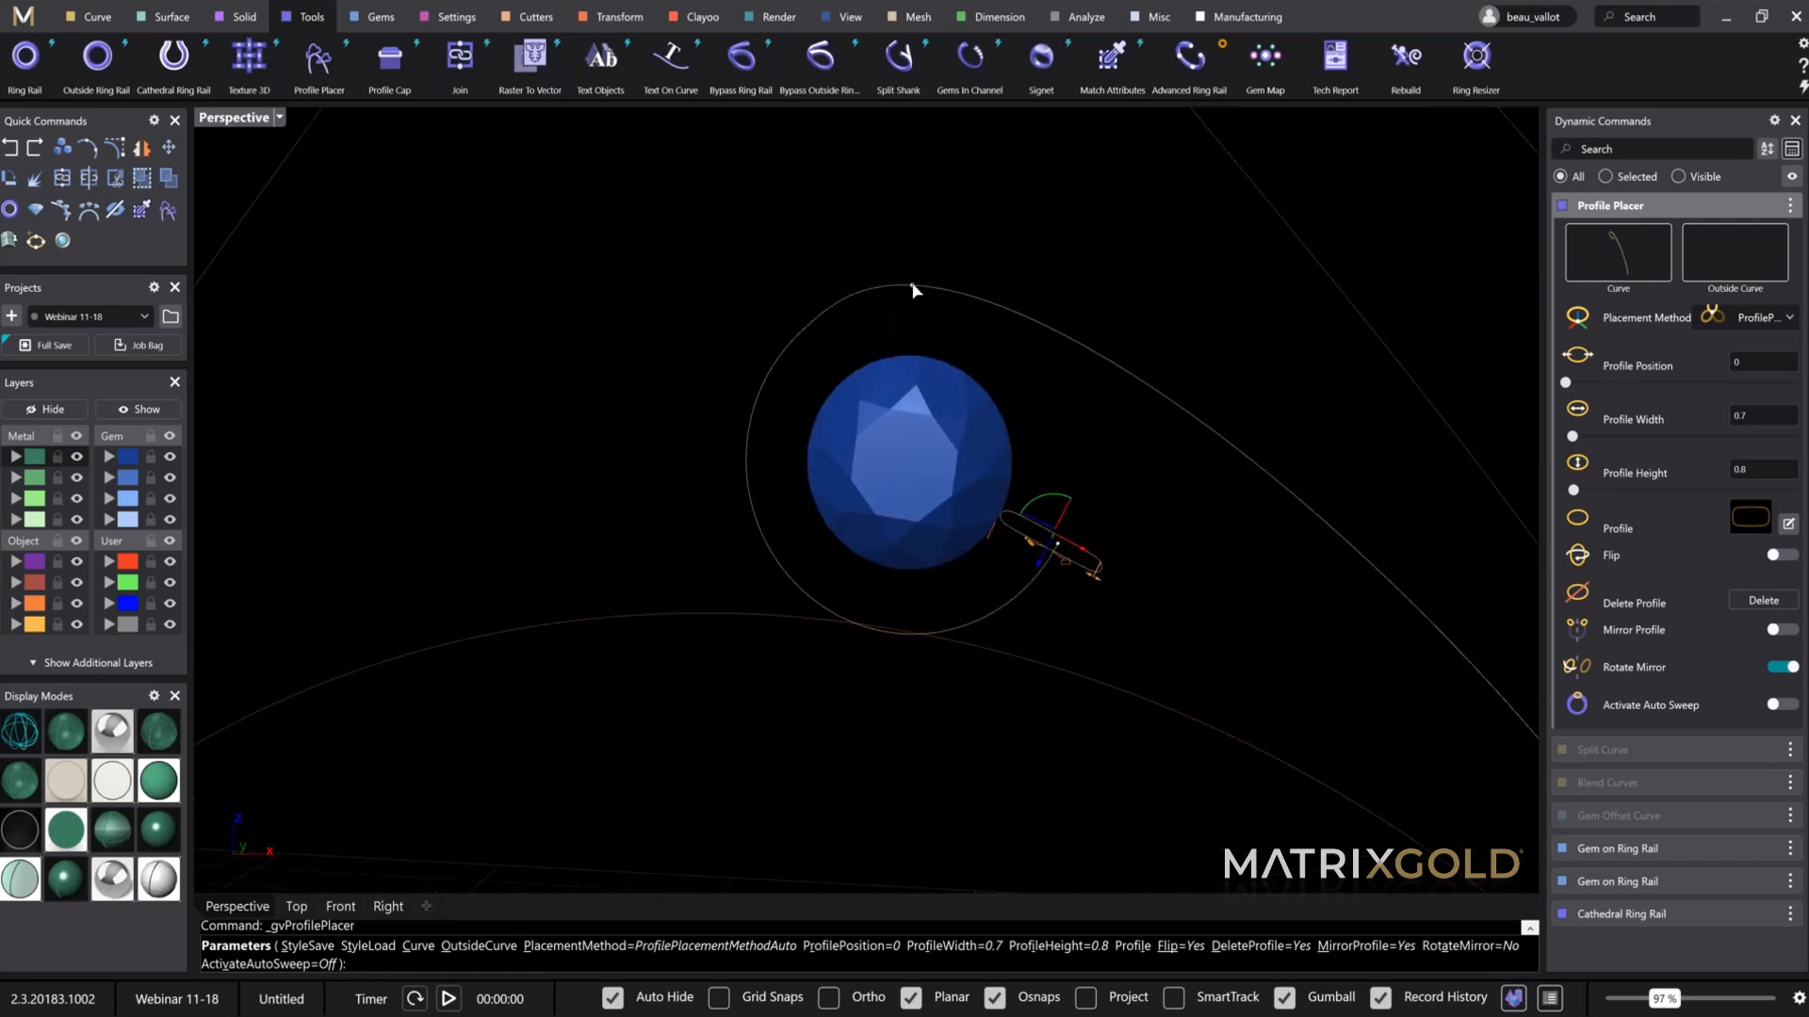
right_drag(1123, 581, 1017, 565)
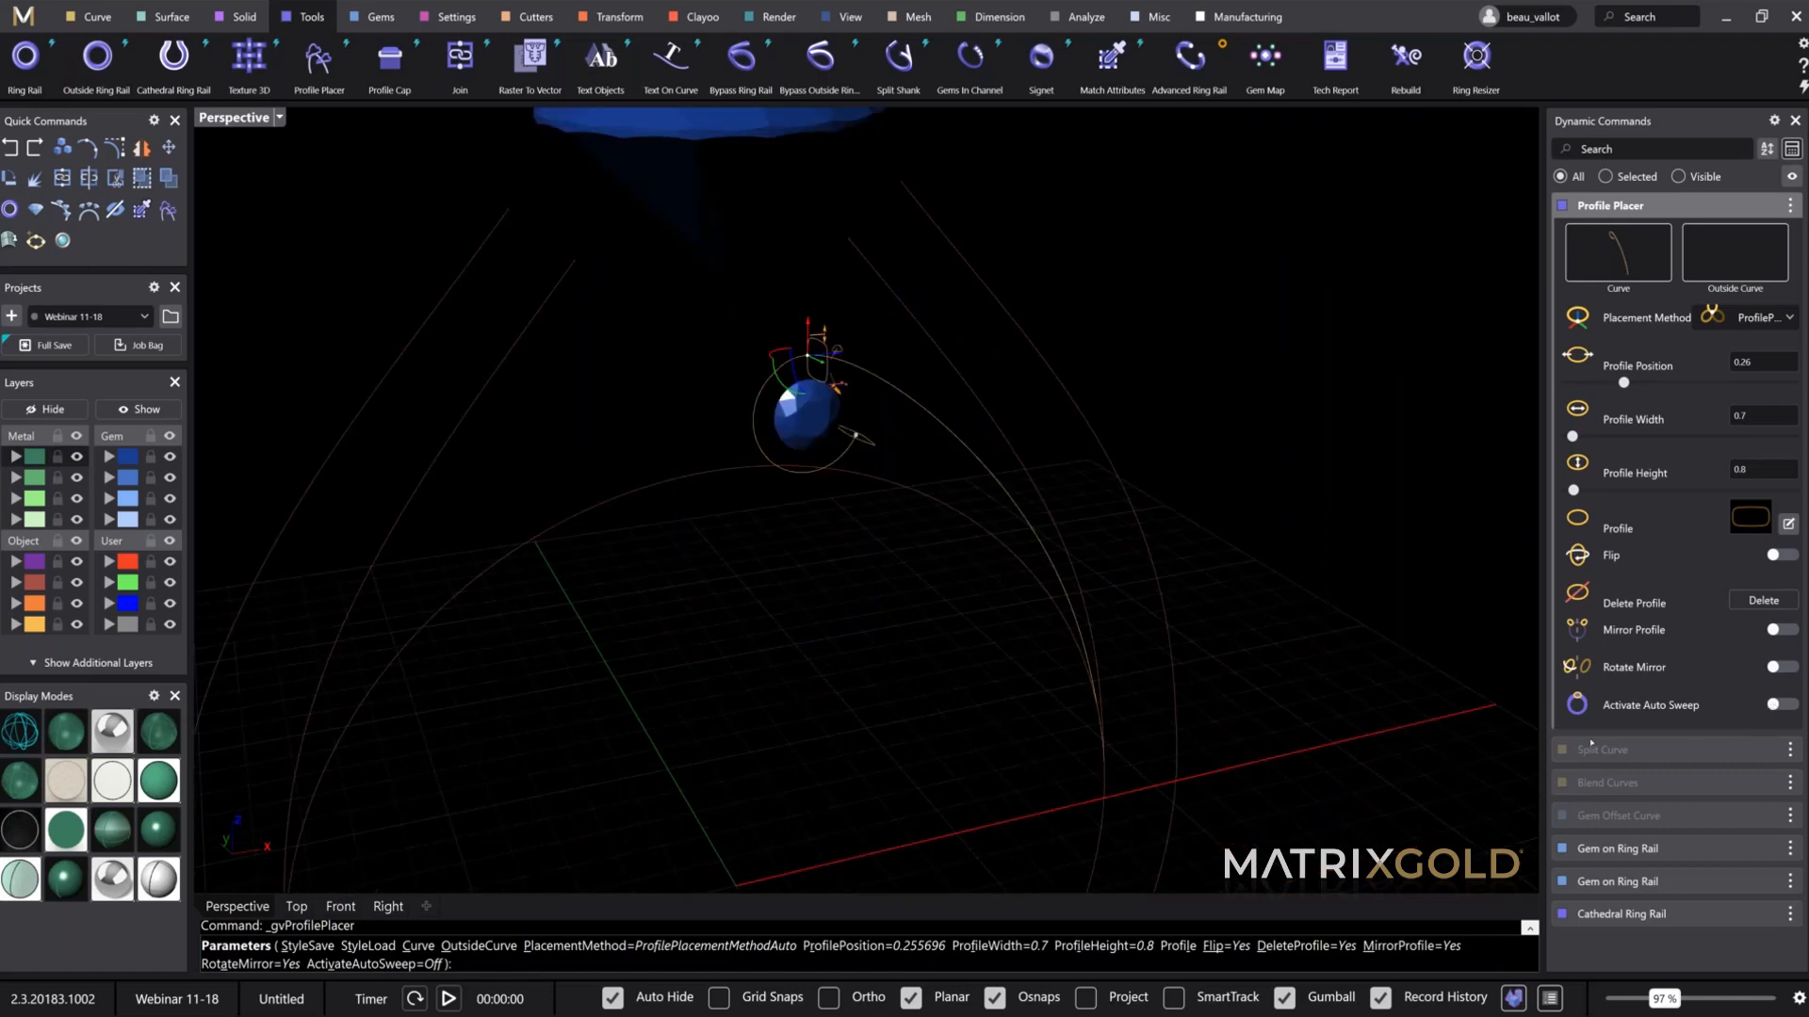
click(1775, 704)
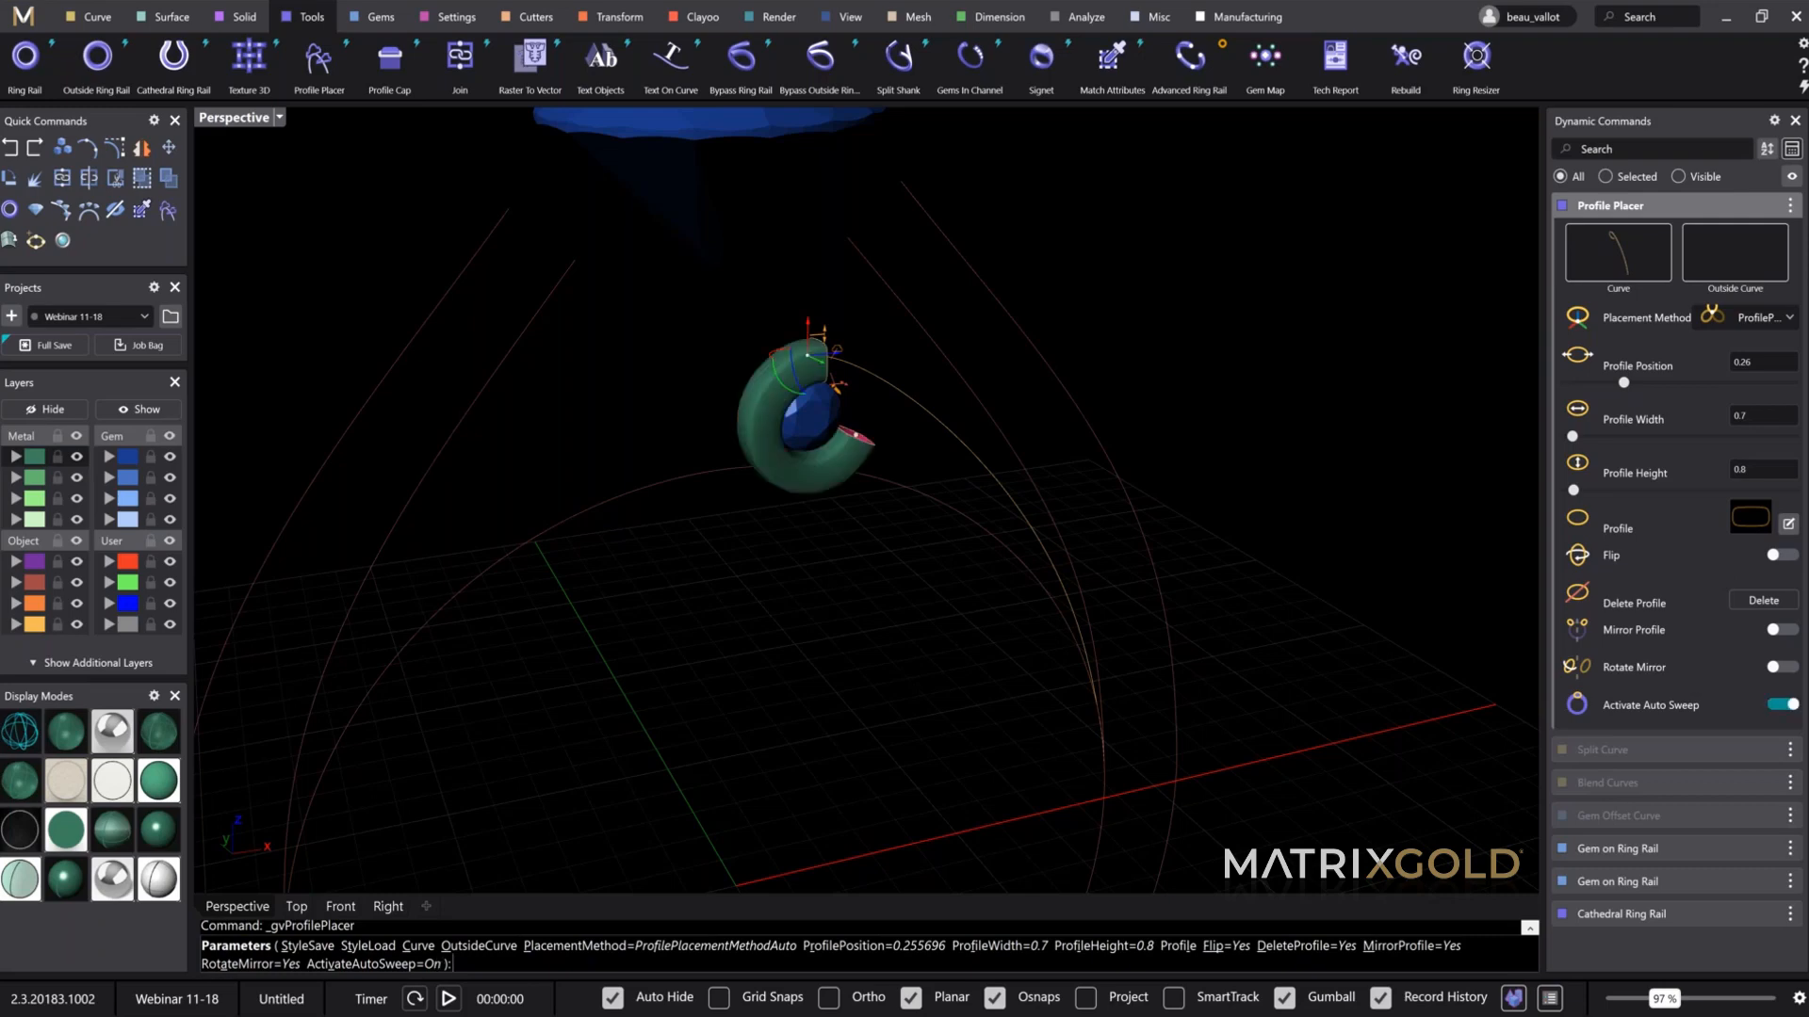
Step: Shift the second profile sideways to centre it on the curve and slide it along to position 0.277
right_drag(1062, 505, 945, 564)
scroll(807, 337, up, 5)
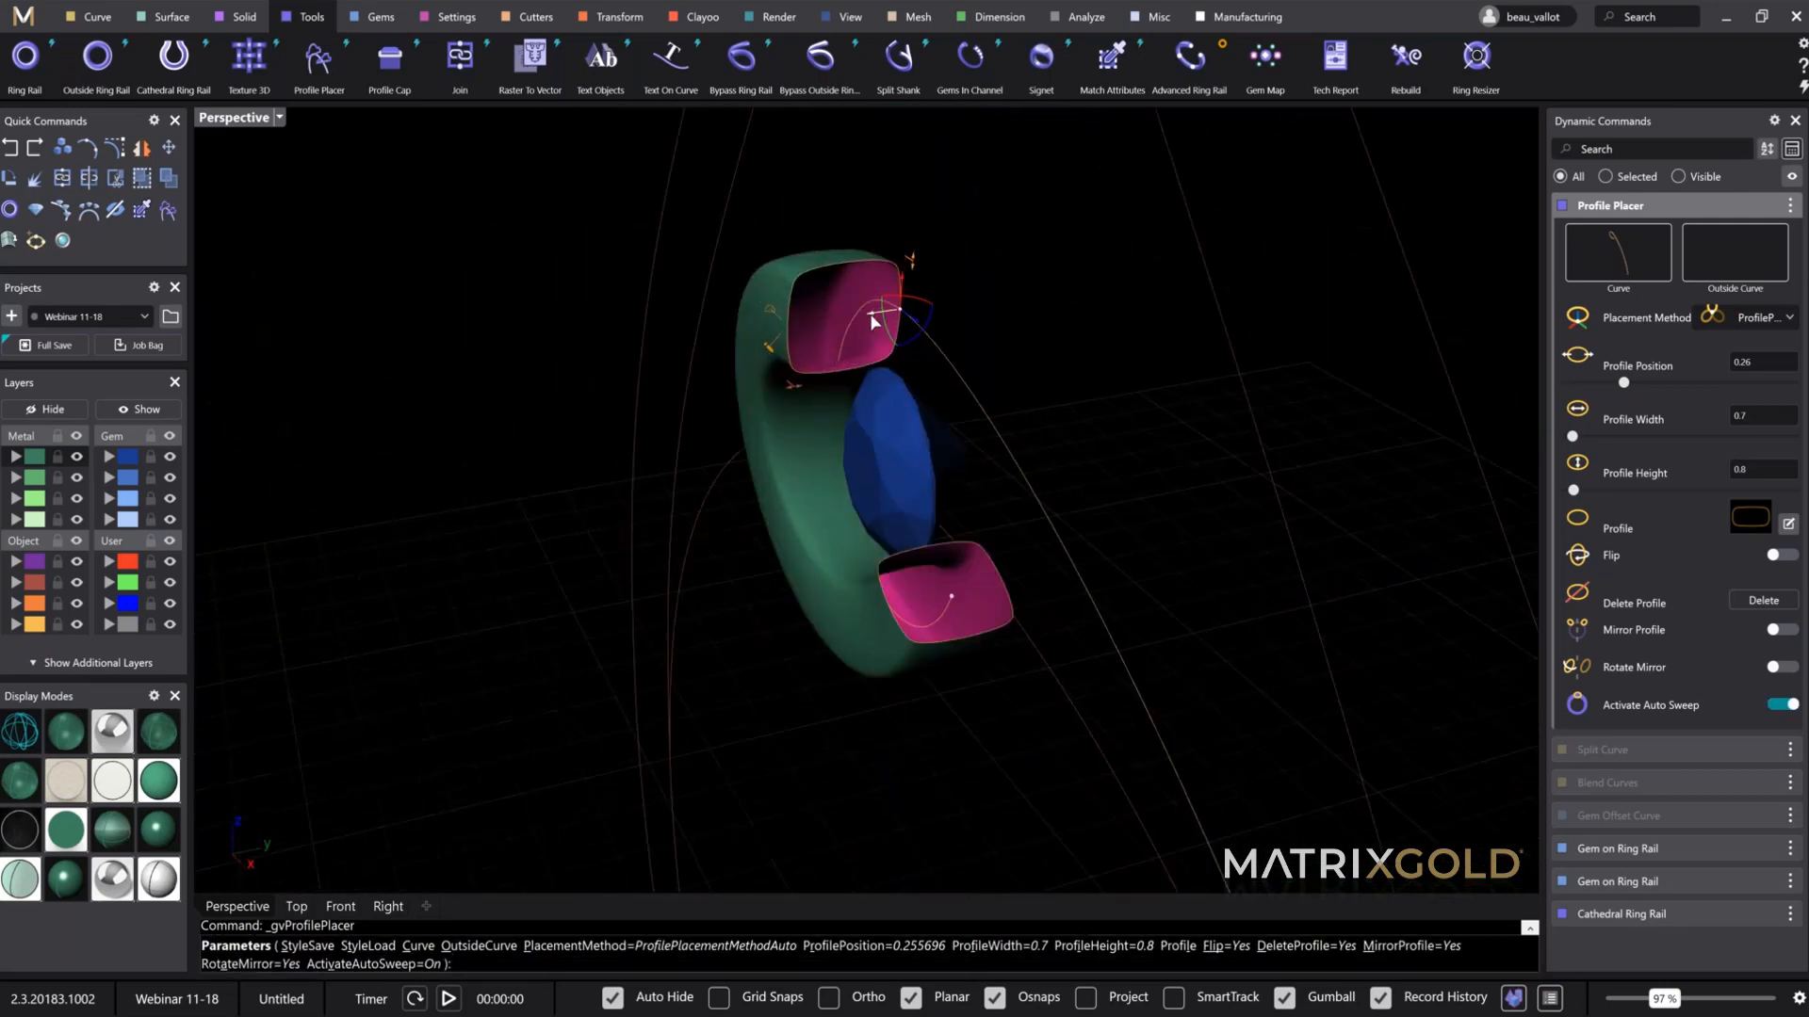
drag(889, 311, 940, 312)
right_drag(1017, 619, 890, 625)
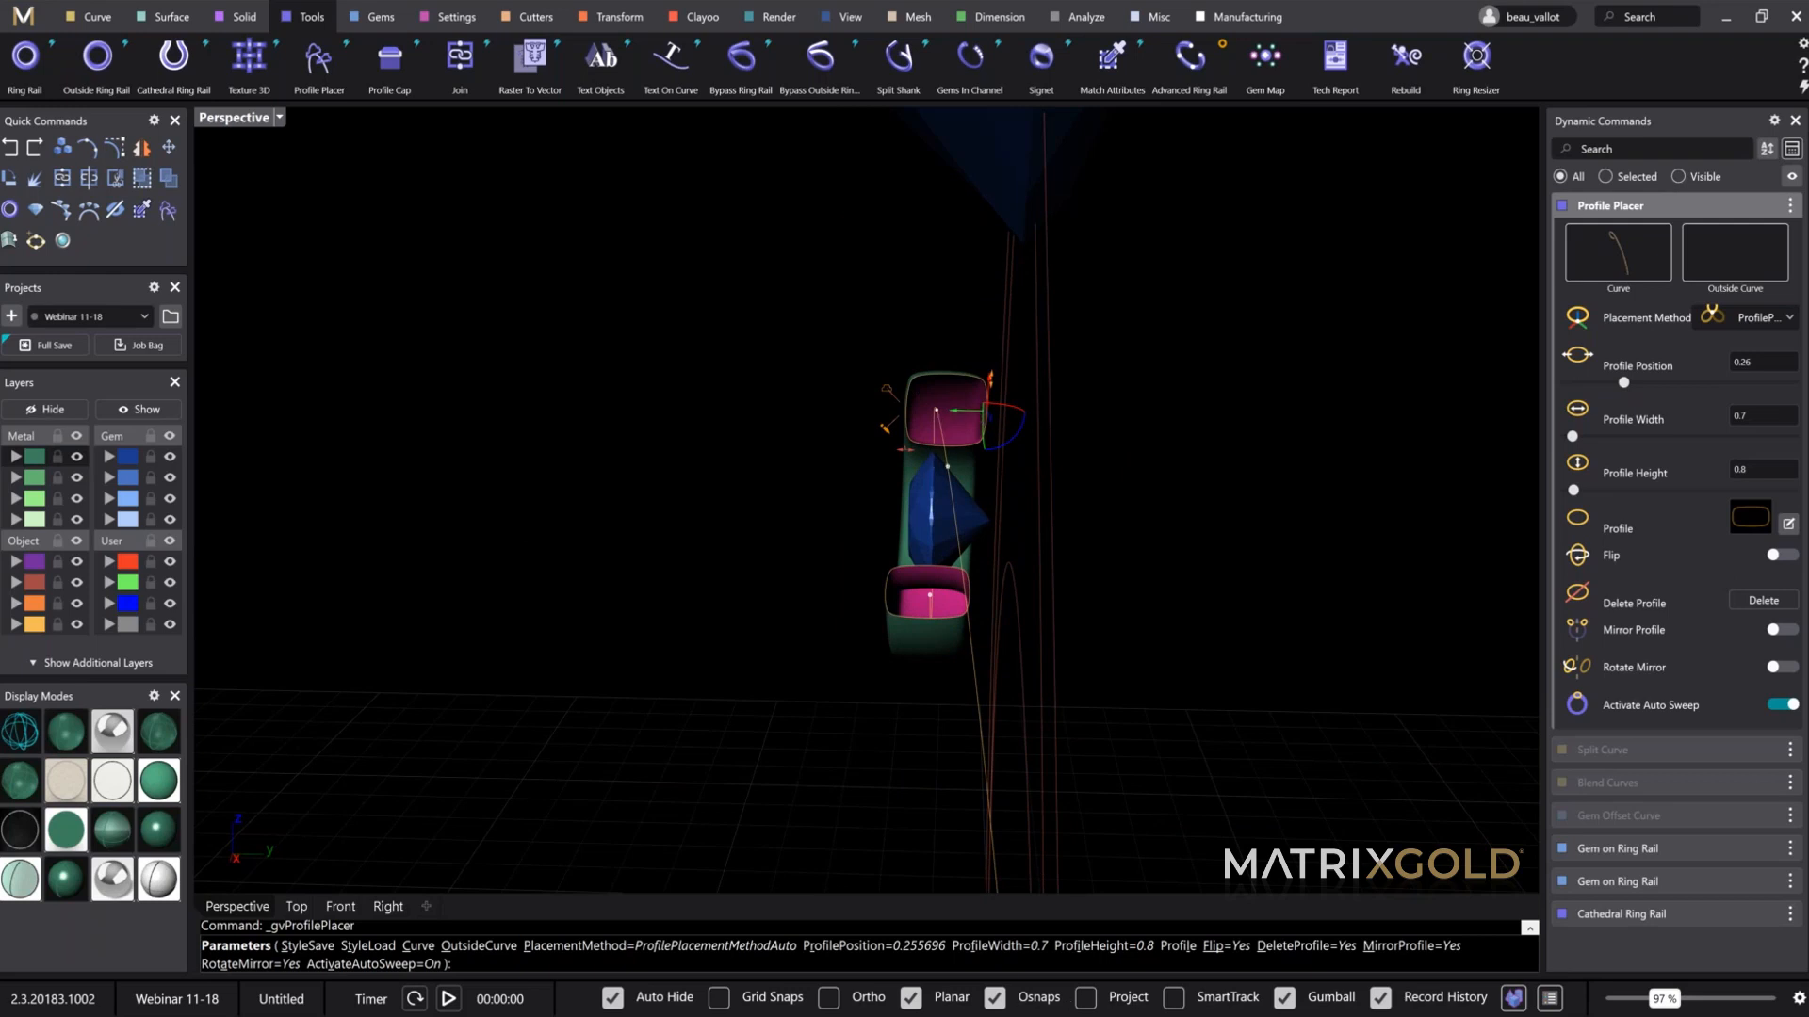
right_drag(890, 626, 929, 410)
scroll(913, 392, up, 6)
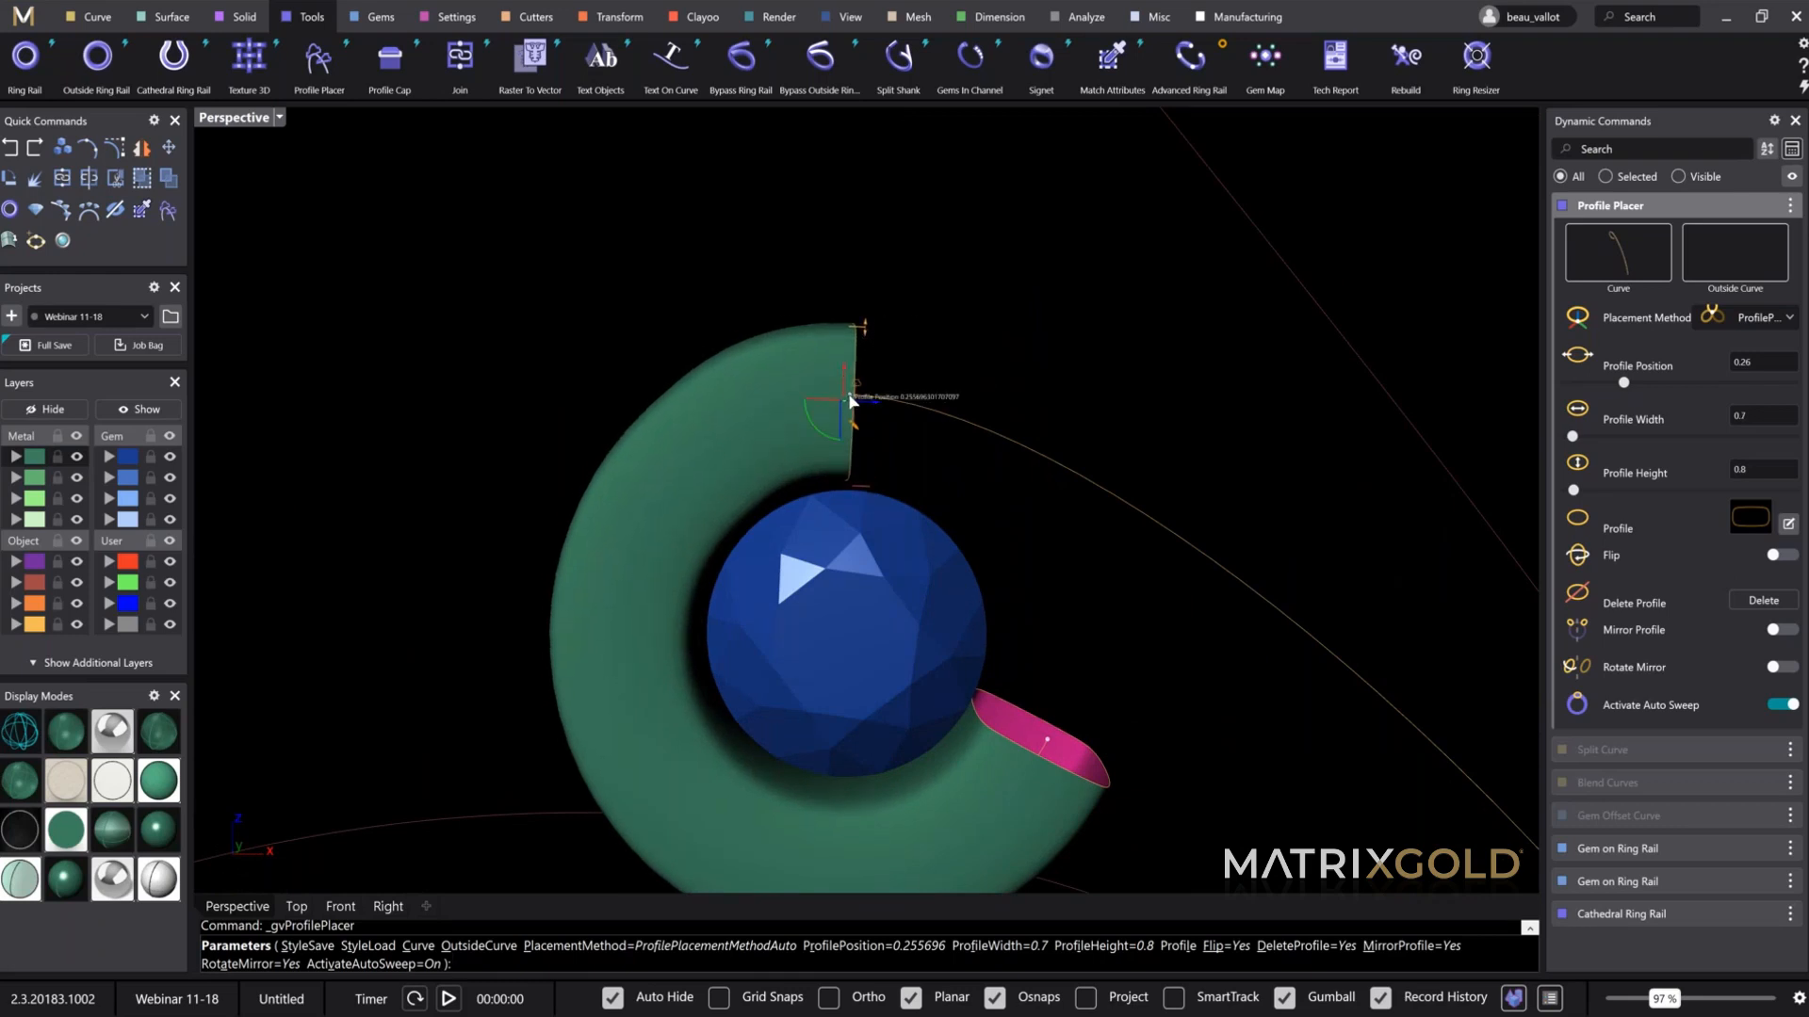
drag(851, 401, 933, 415)
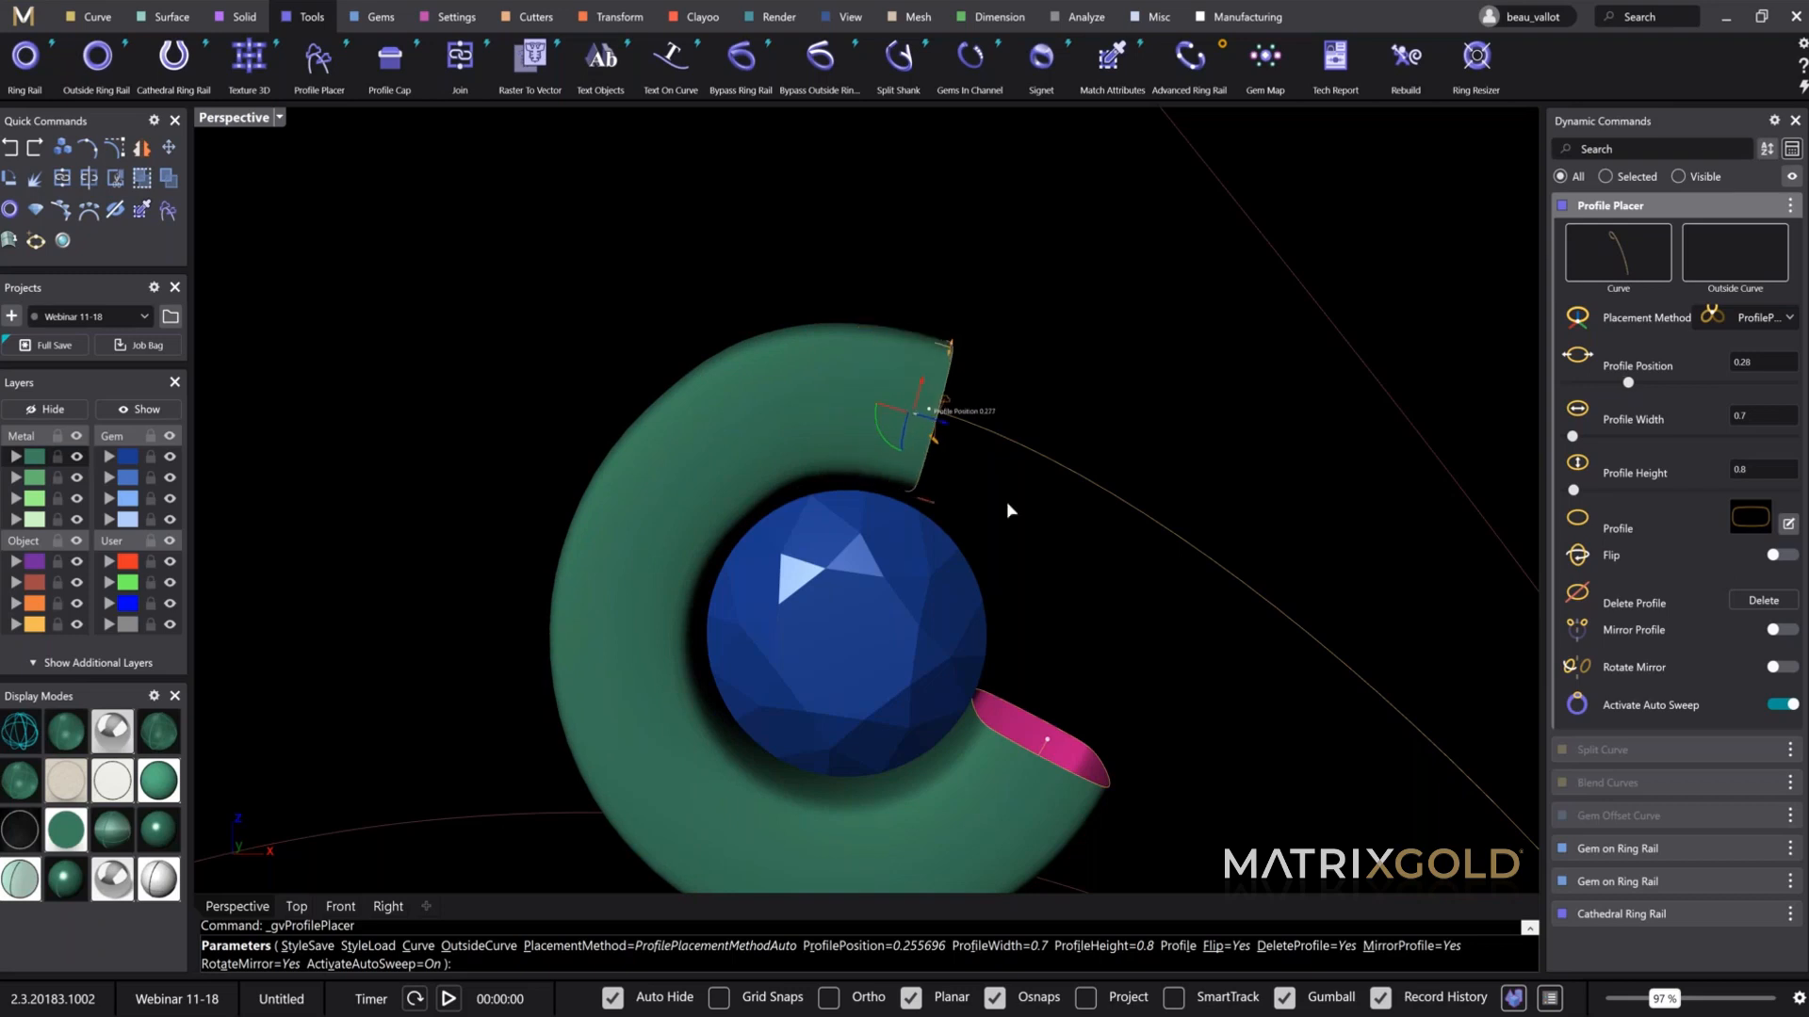
Step: Reduce the width of the open-end profile to 0.6 and nudge the profile closer to the small gem
scroll(1006, 501, down, 3)
right_drag(1082, 580, 994, 535)
click(994, 535)
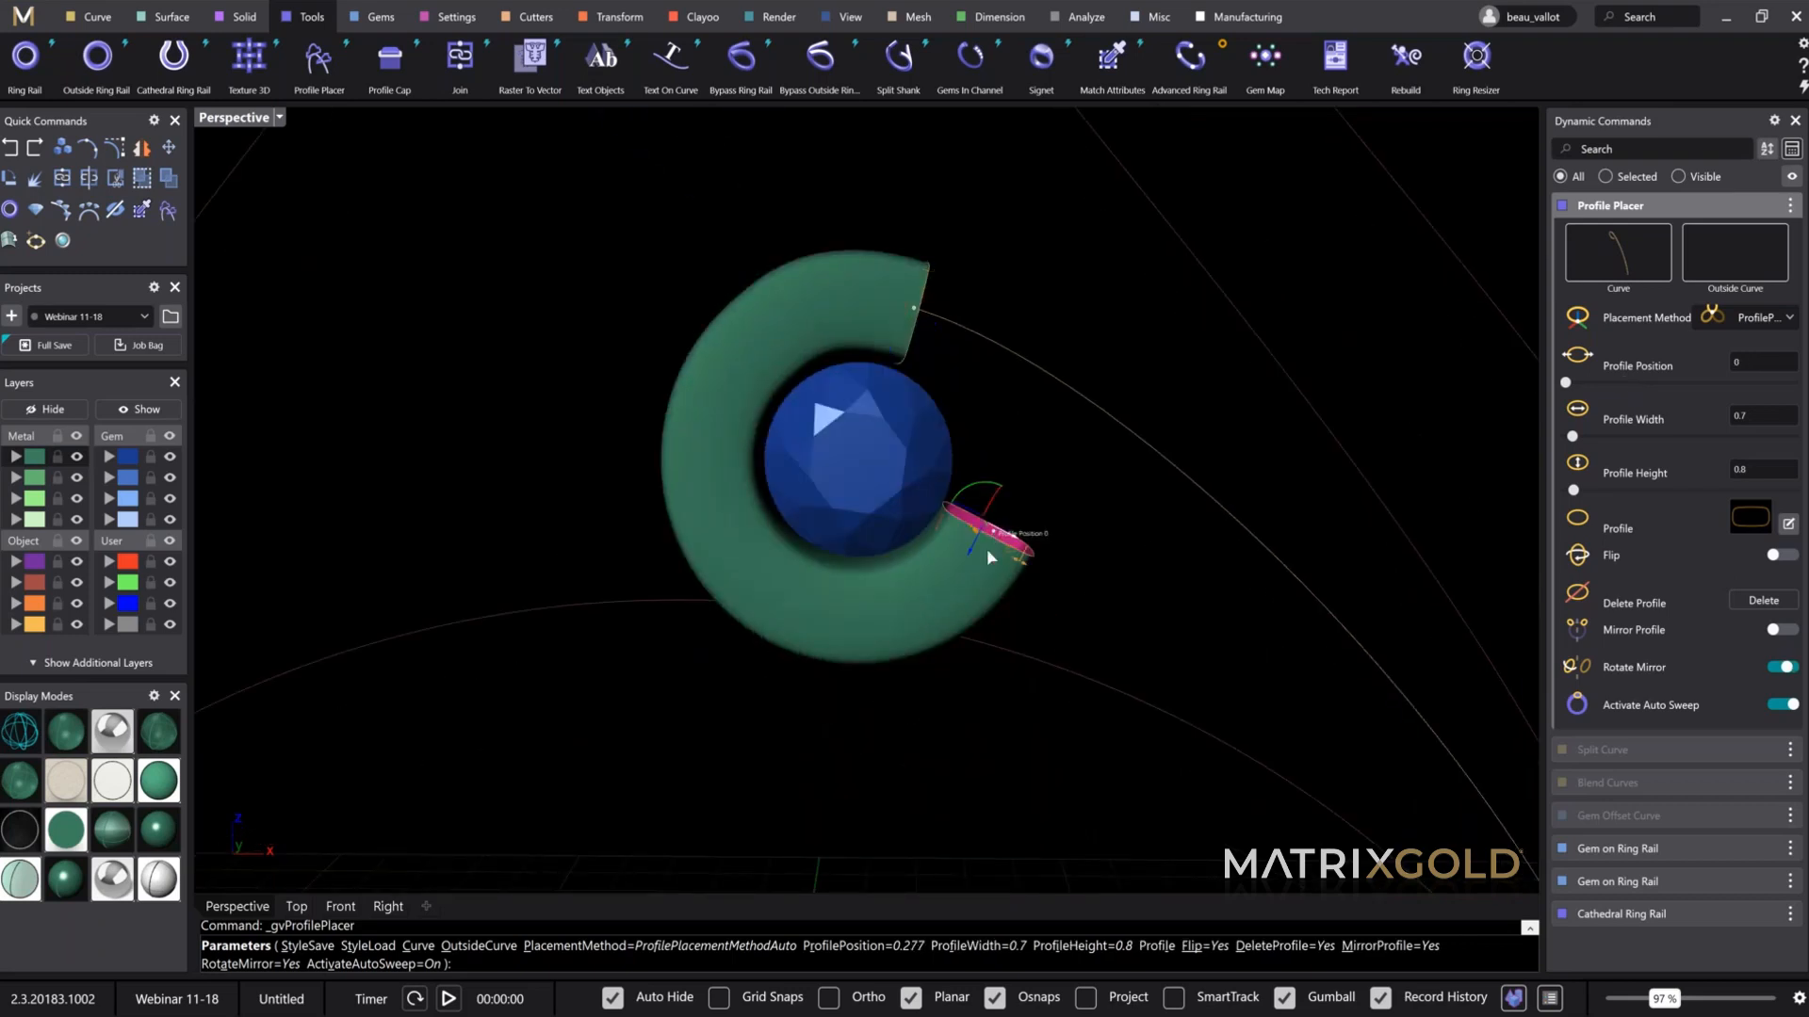
scroll(986, 548, up, 3)
drag(1018, 549, 1010, 538)
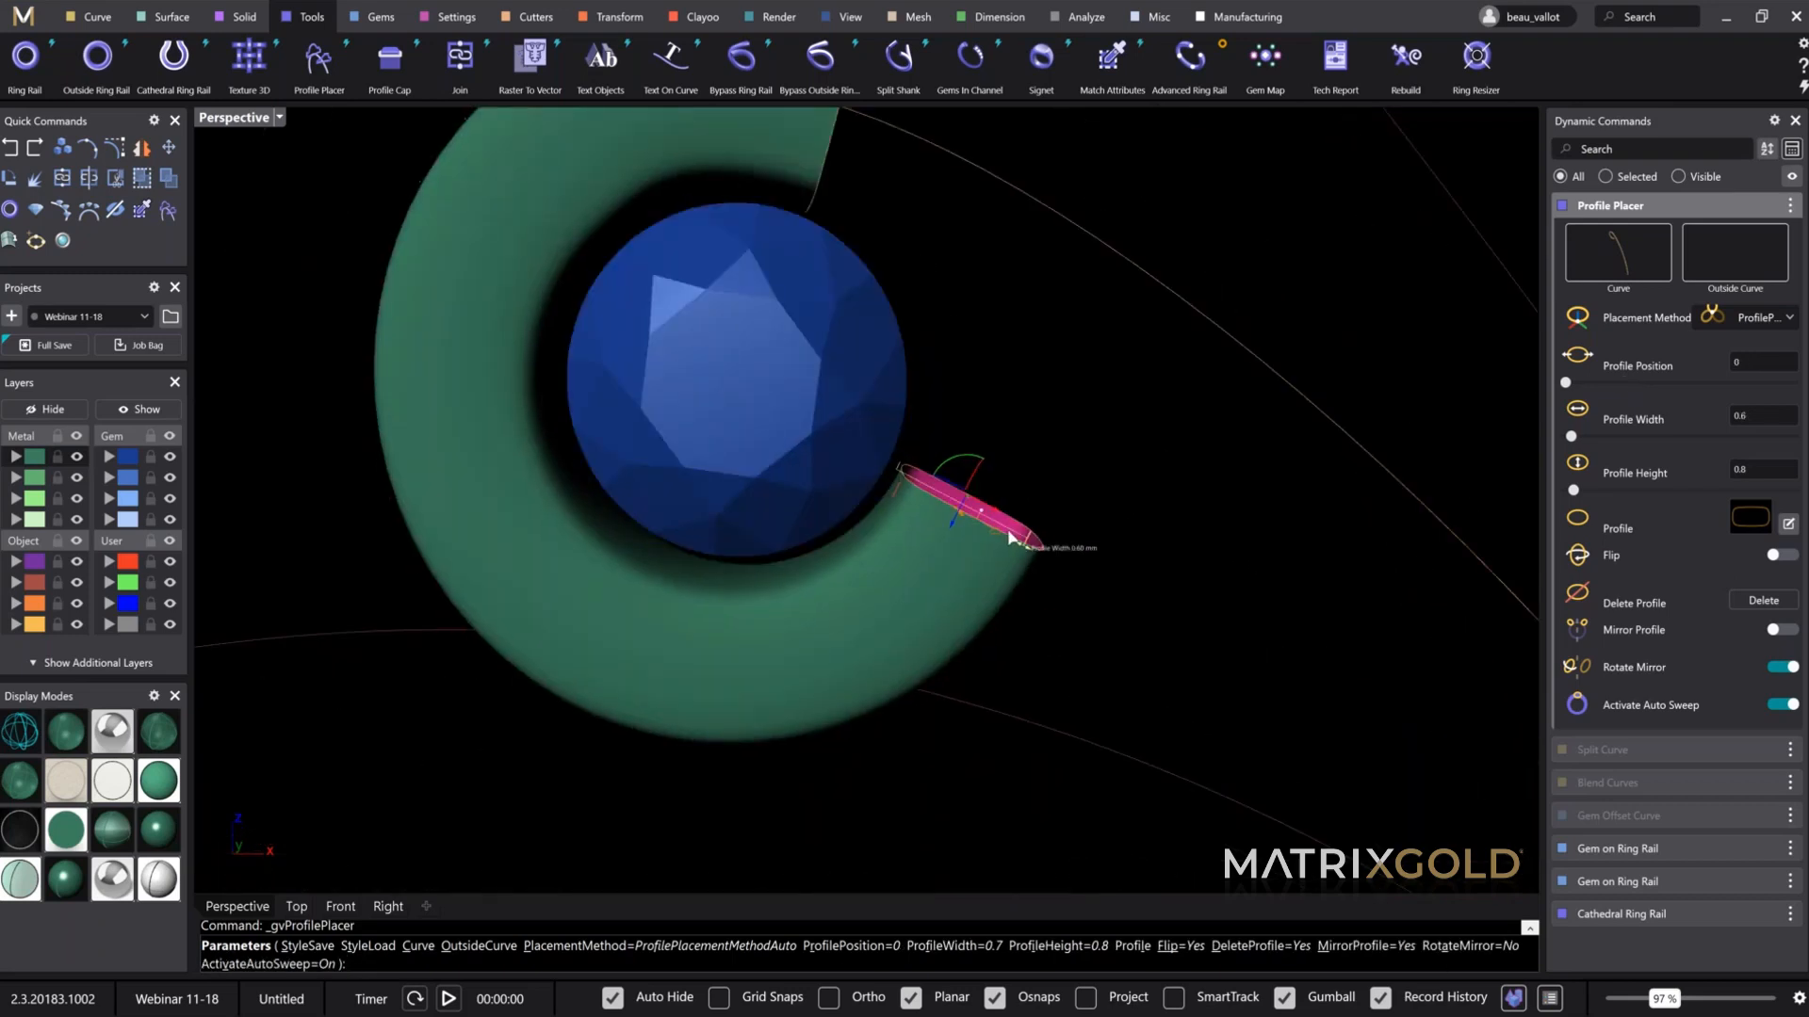
scroll(1000, 544, down, 2)
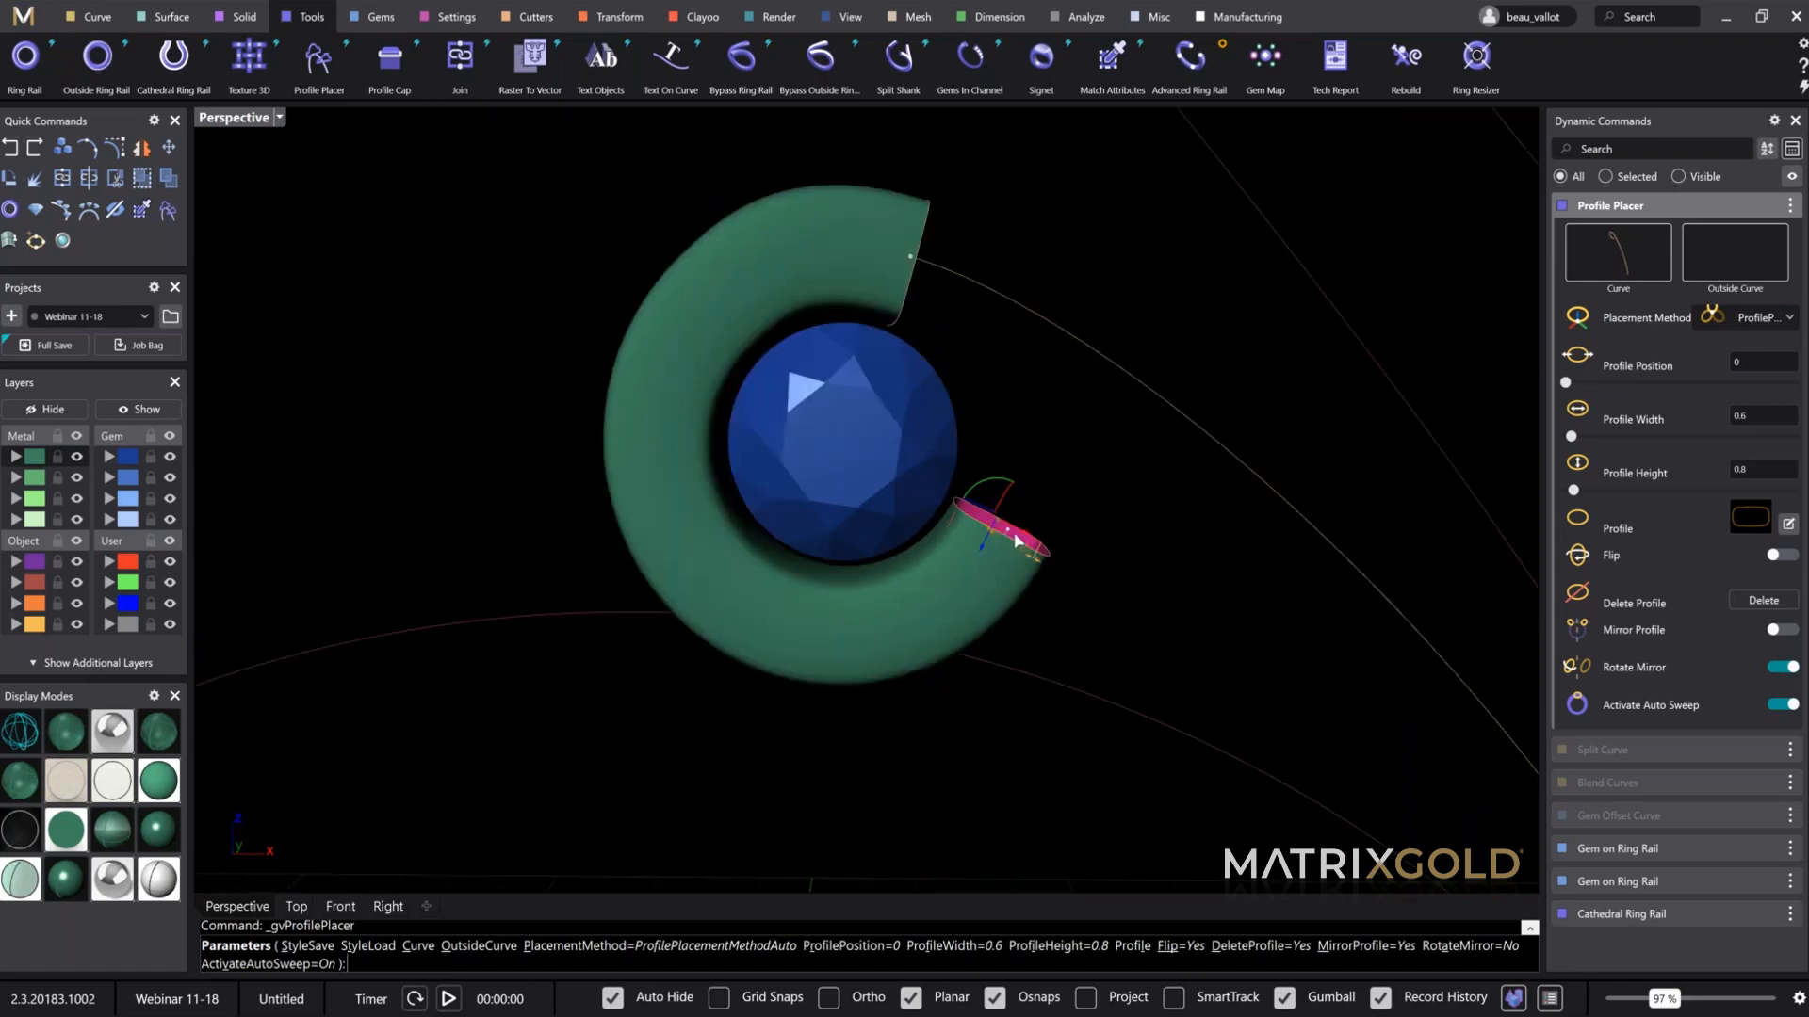
scroll(1017, 541, up, 3)
drag(1013, 518, 988, 506)
scroll(1055, 584, down, 3)
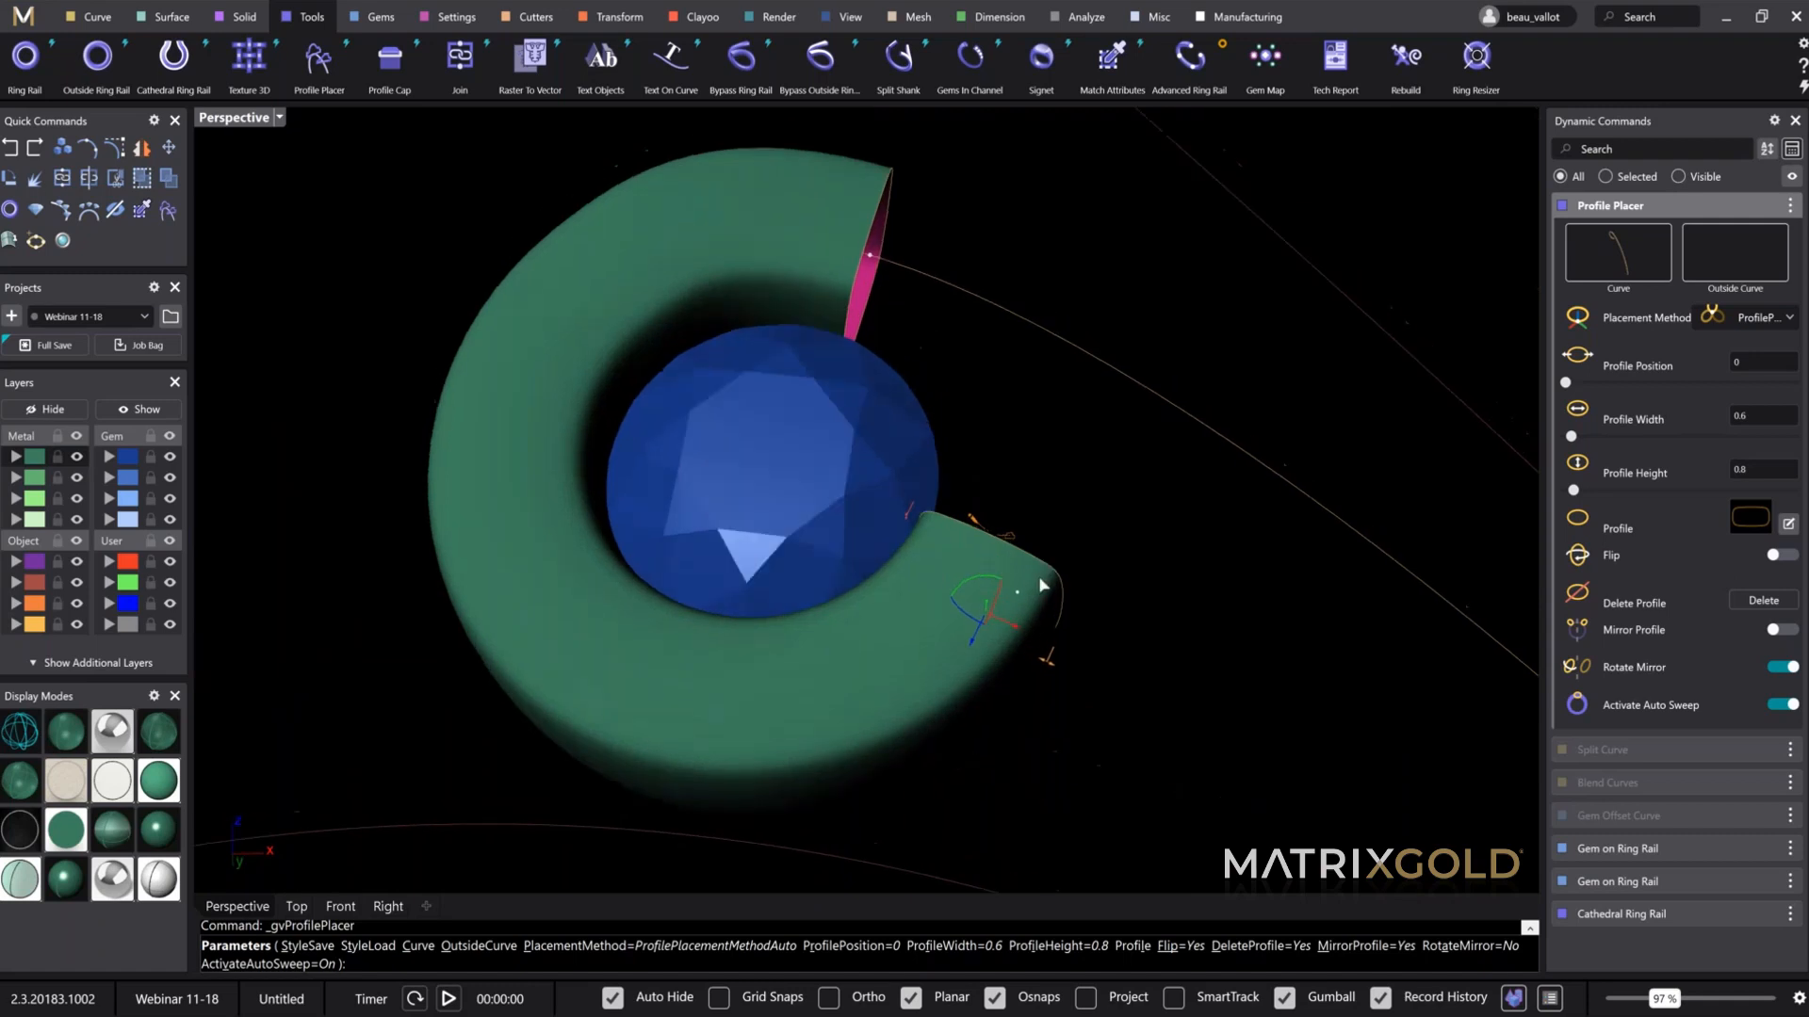
Step: Add a third profile at the far lower end of the curve, set its height to 1.1 and centre it on the curve
scroll(1062, 600, down, 5)
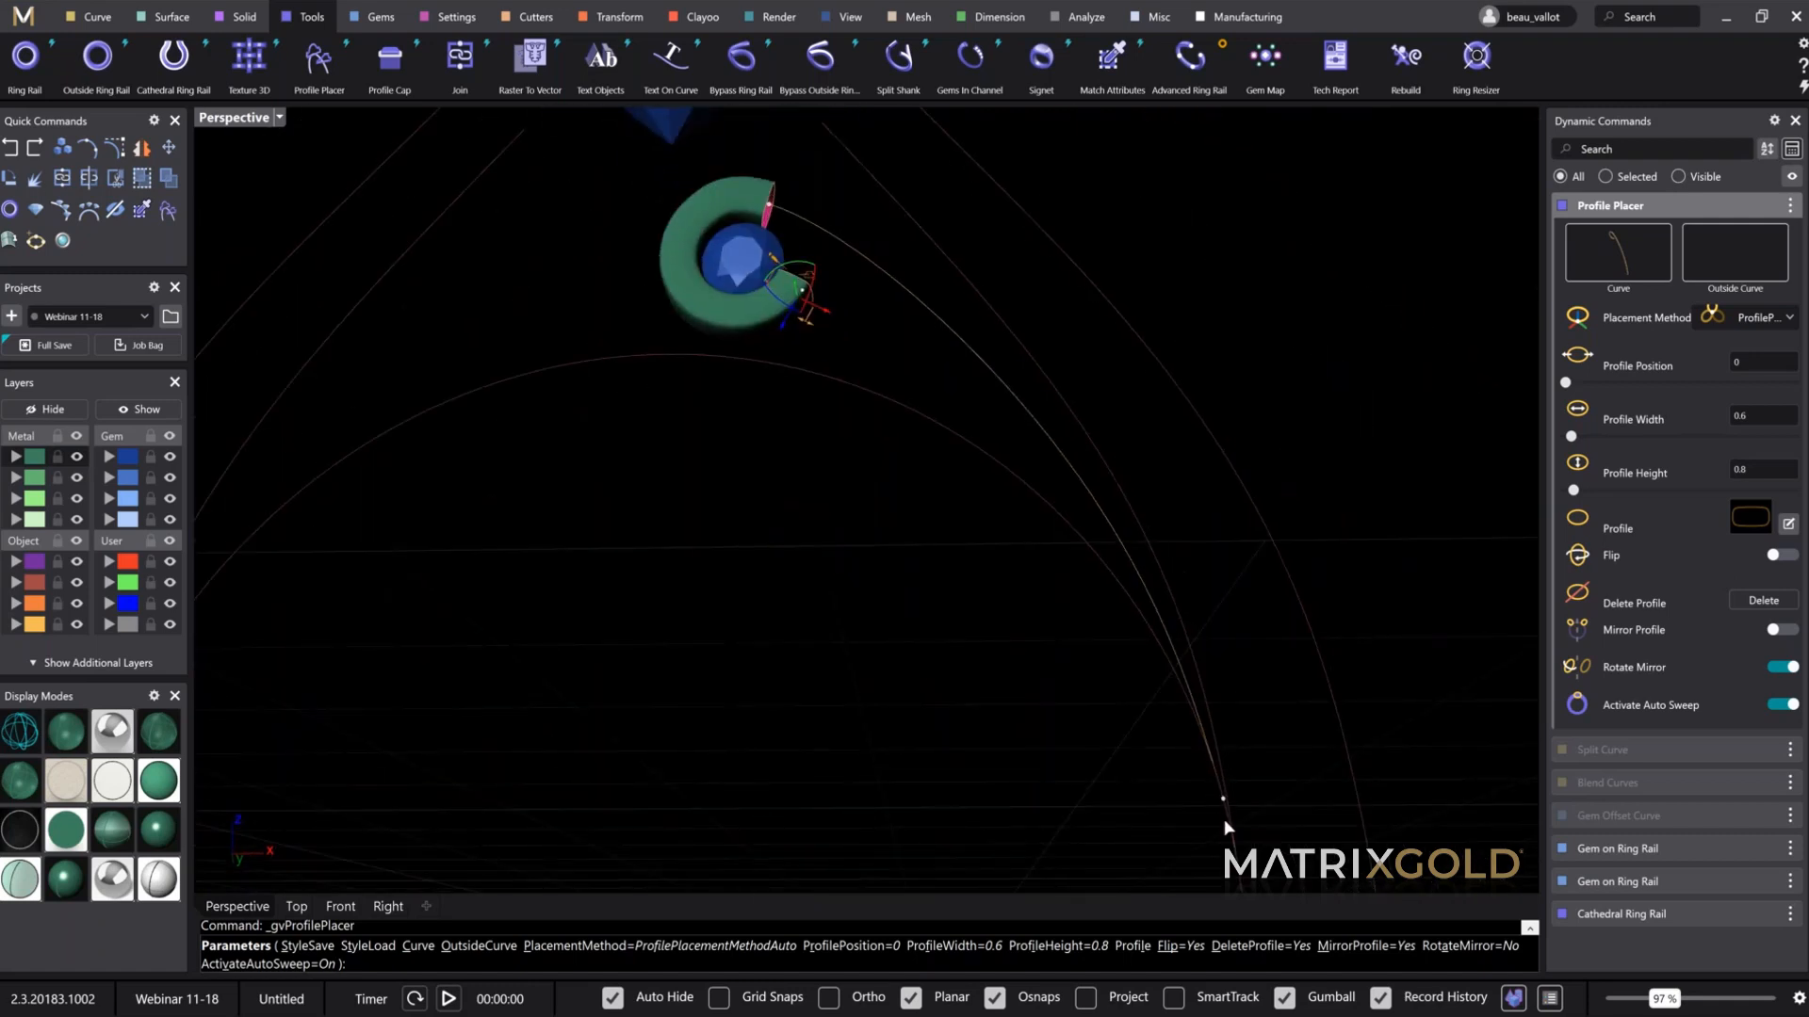
click(1236, 874)
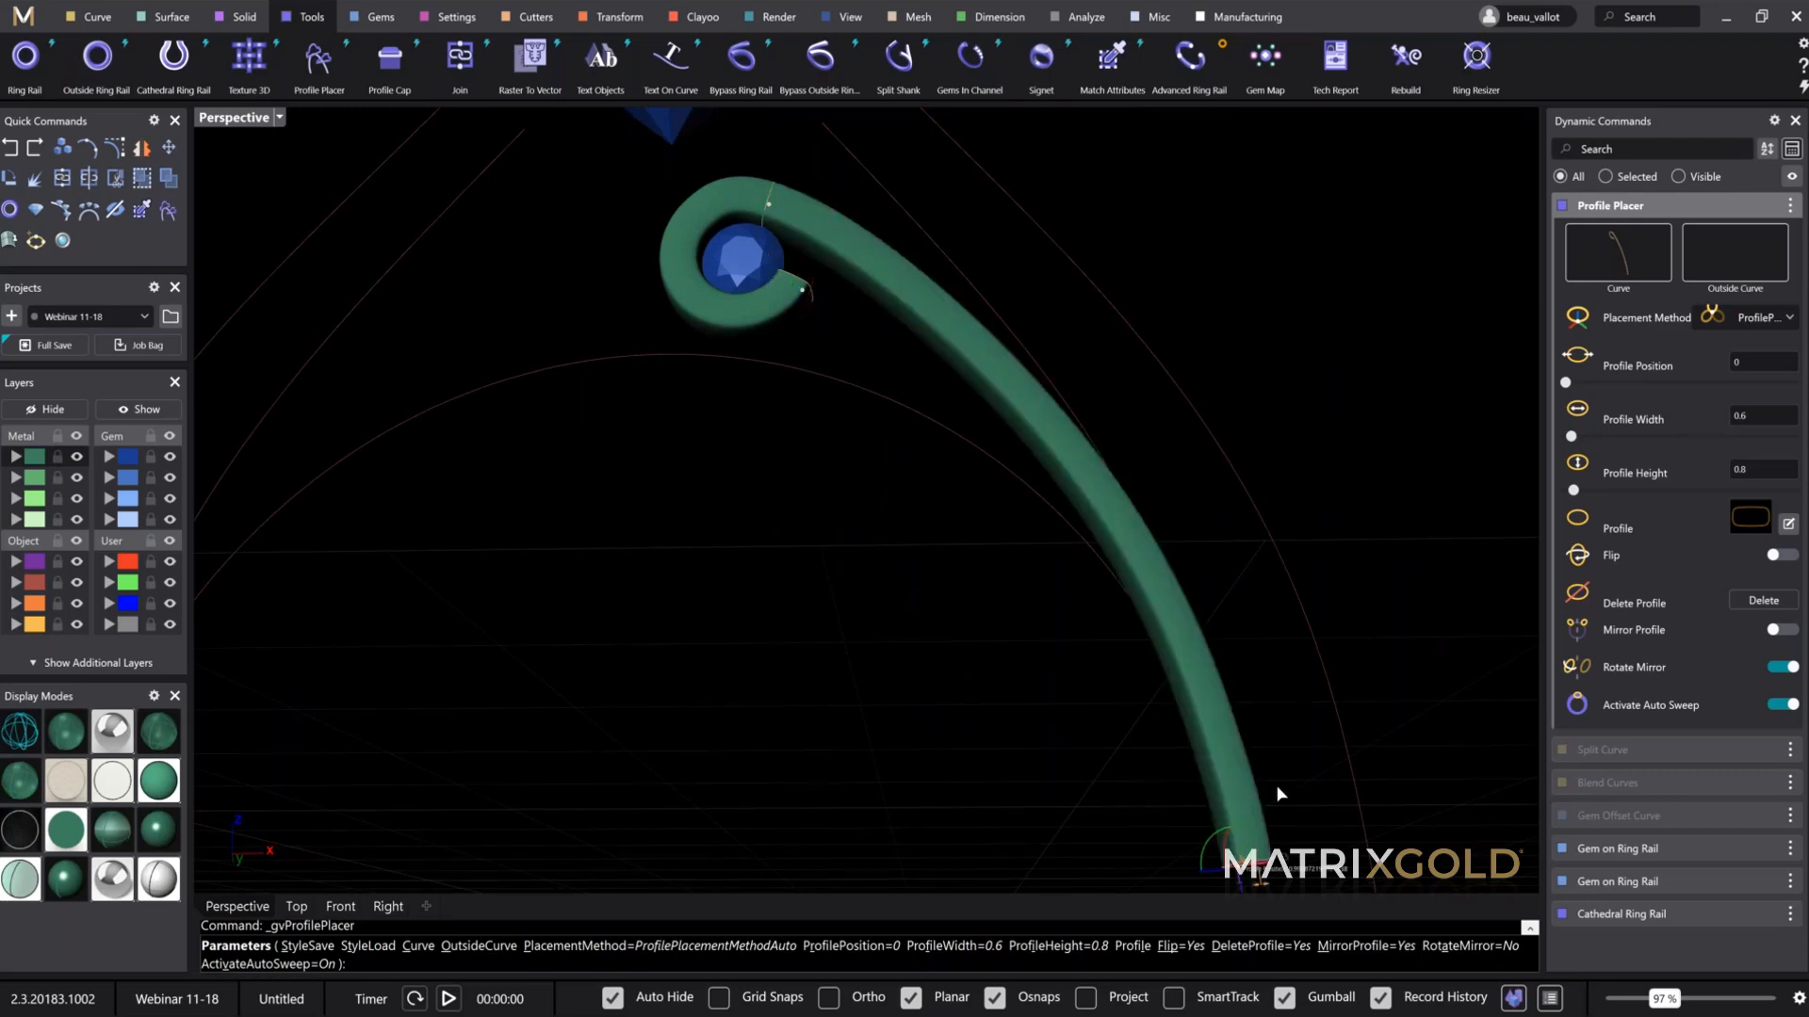
shift+right_drag(1263, 665, 1235, 504)
right_drag(1271, 590, 782, 771)
drag(711, 731, 680, 744)
right_drag(782, 710, 819, 726)
drag(819, 727, 825, 727)
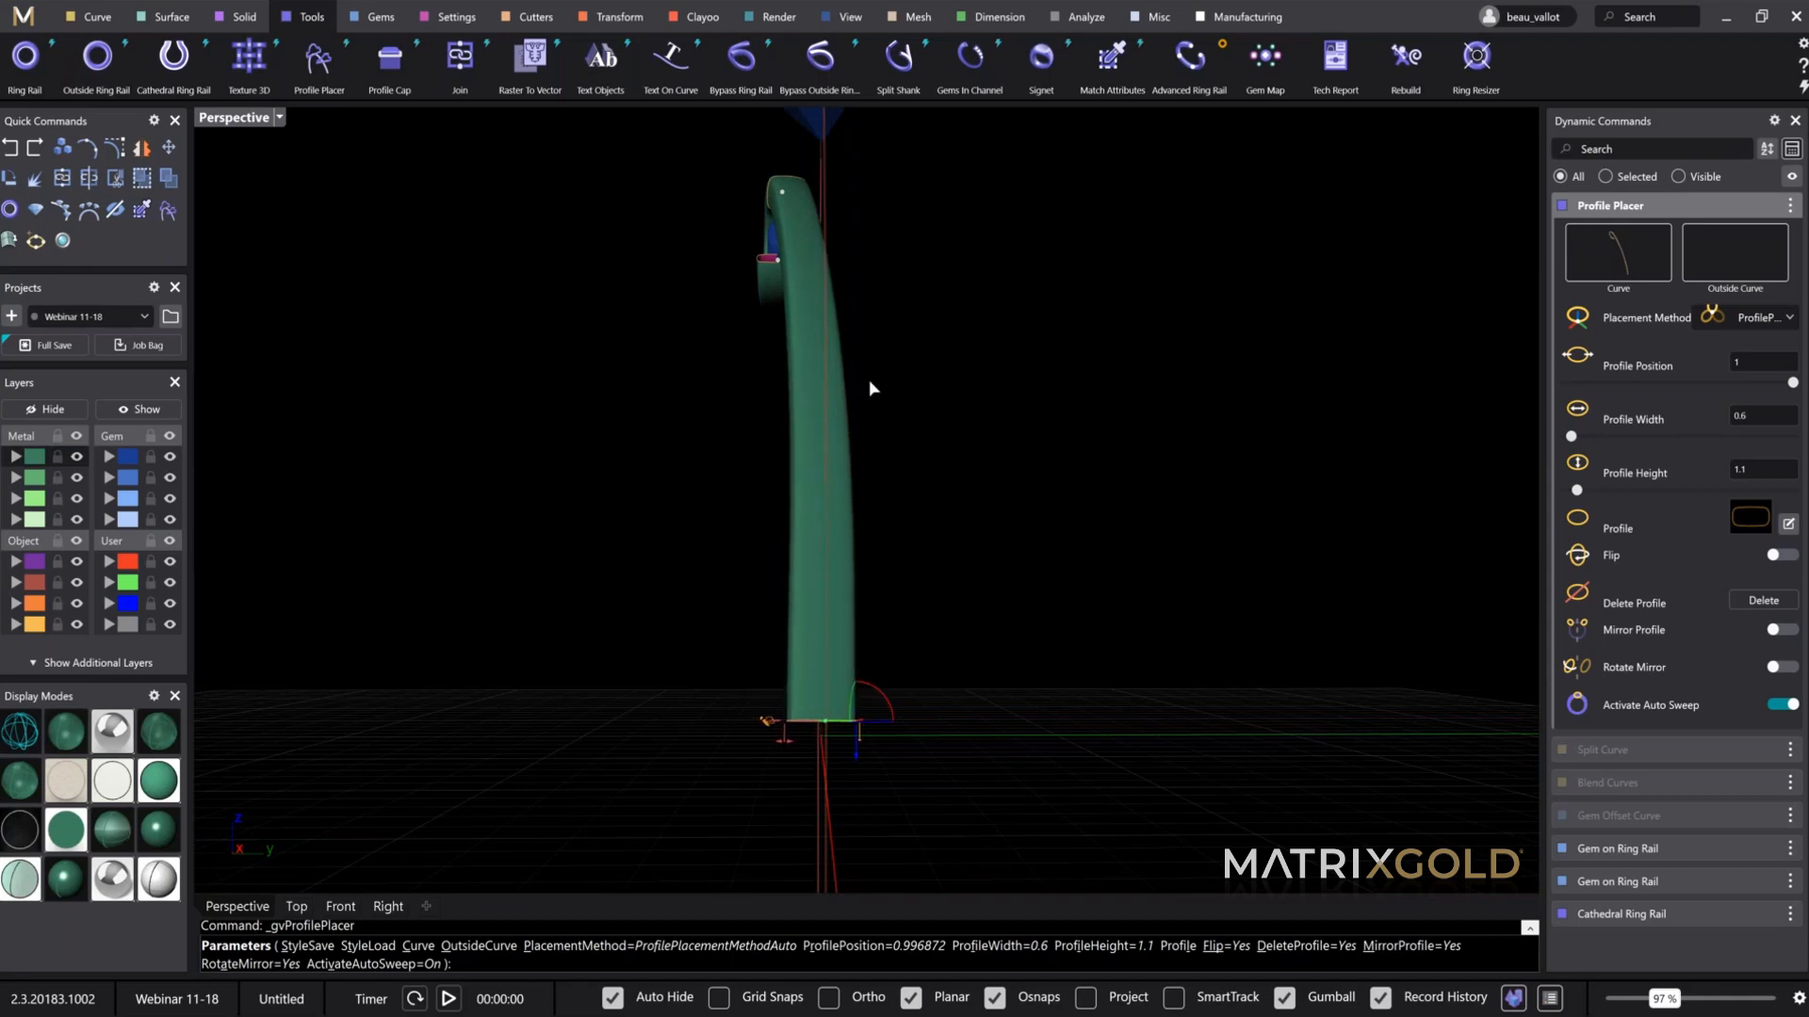
Step: Fine-tune the placement of the profile at the top of the loop to refine the swept band above the small gem
right_drag(852, 499, 835, 332)
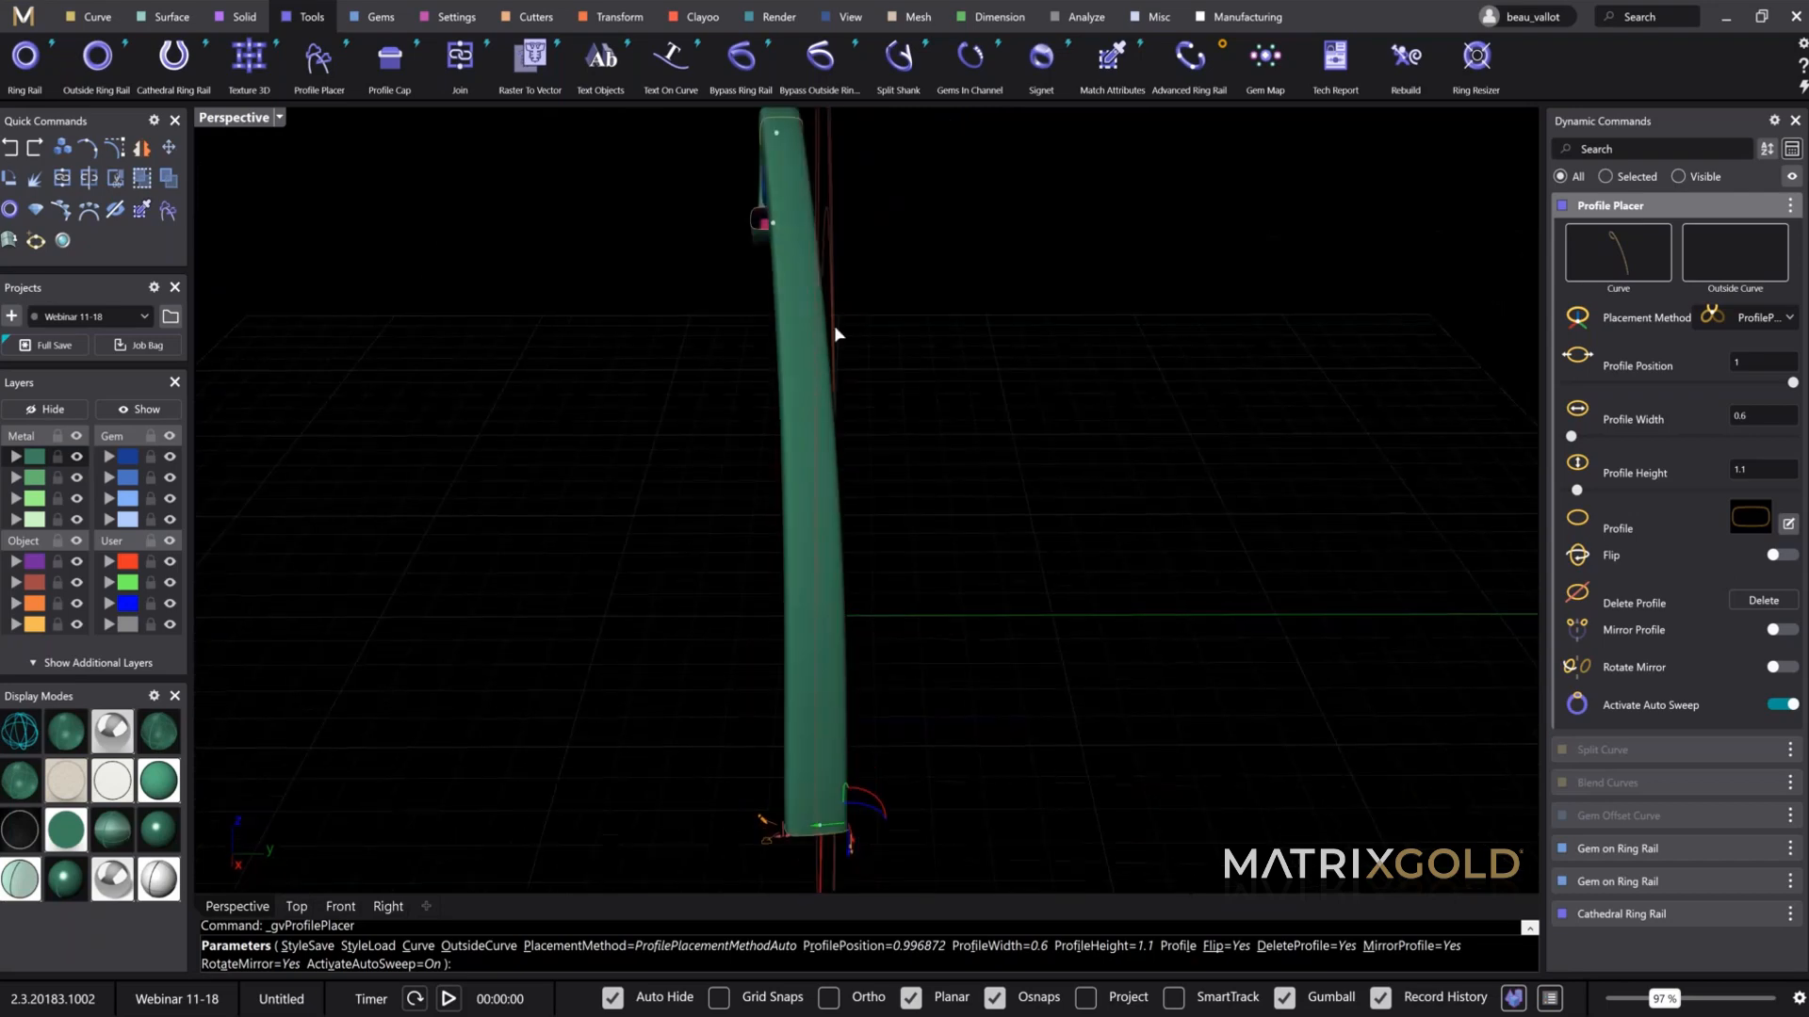
click(777, 134)
shift+right_drag(909, 401, 933, 447)
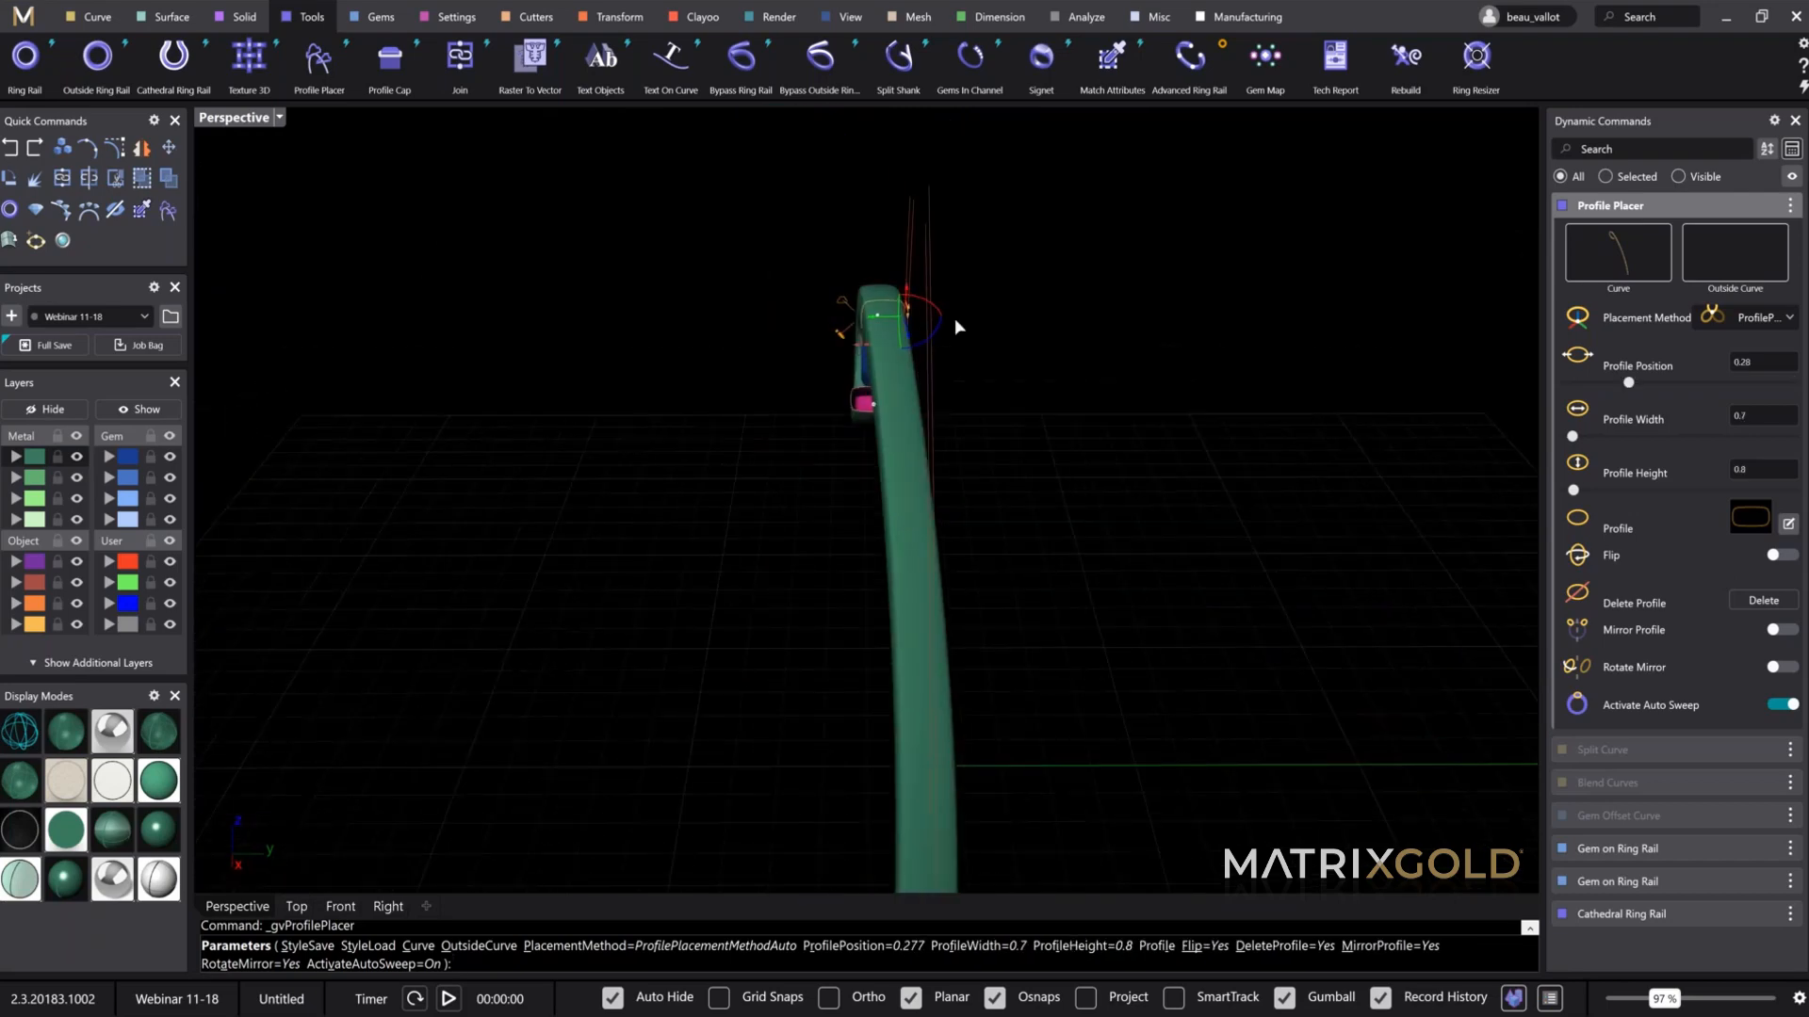
right_drag(812, 358, 951, 389)
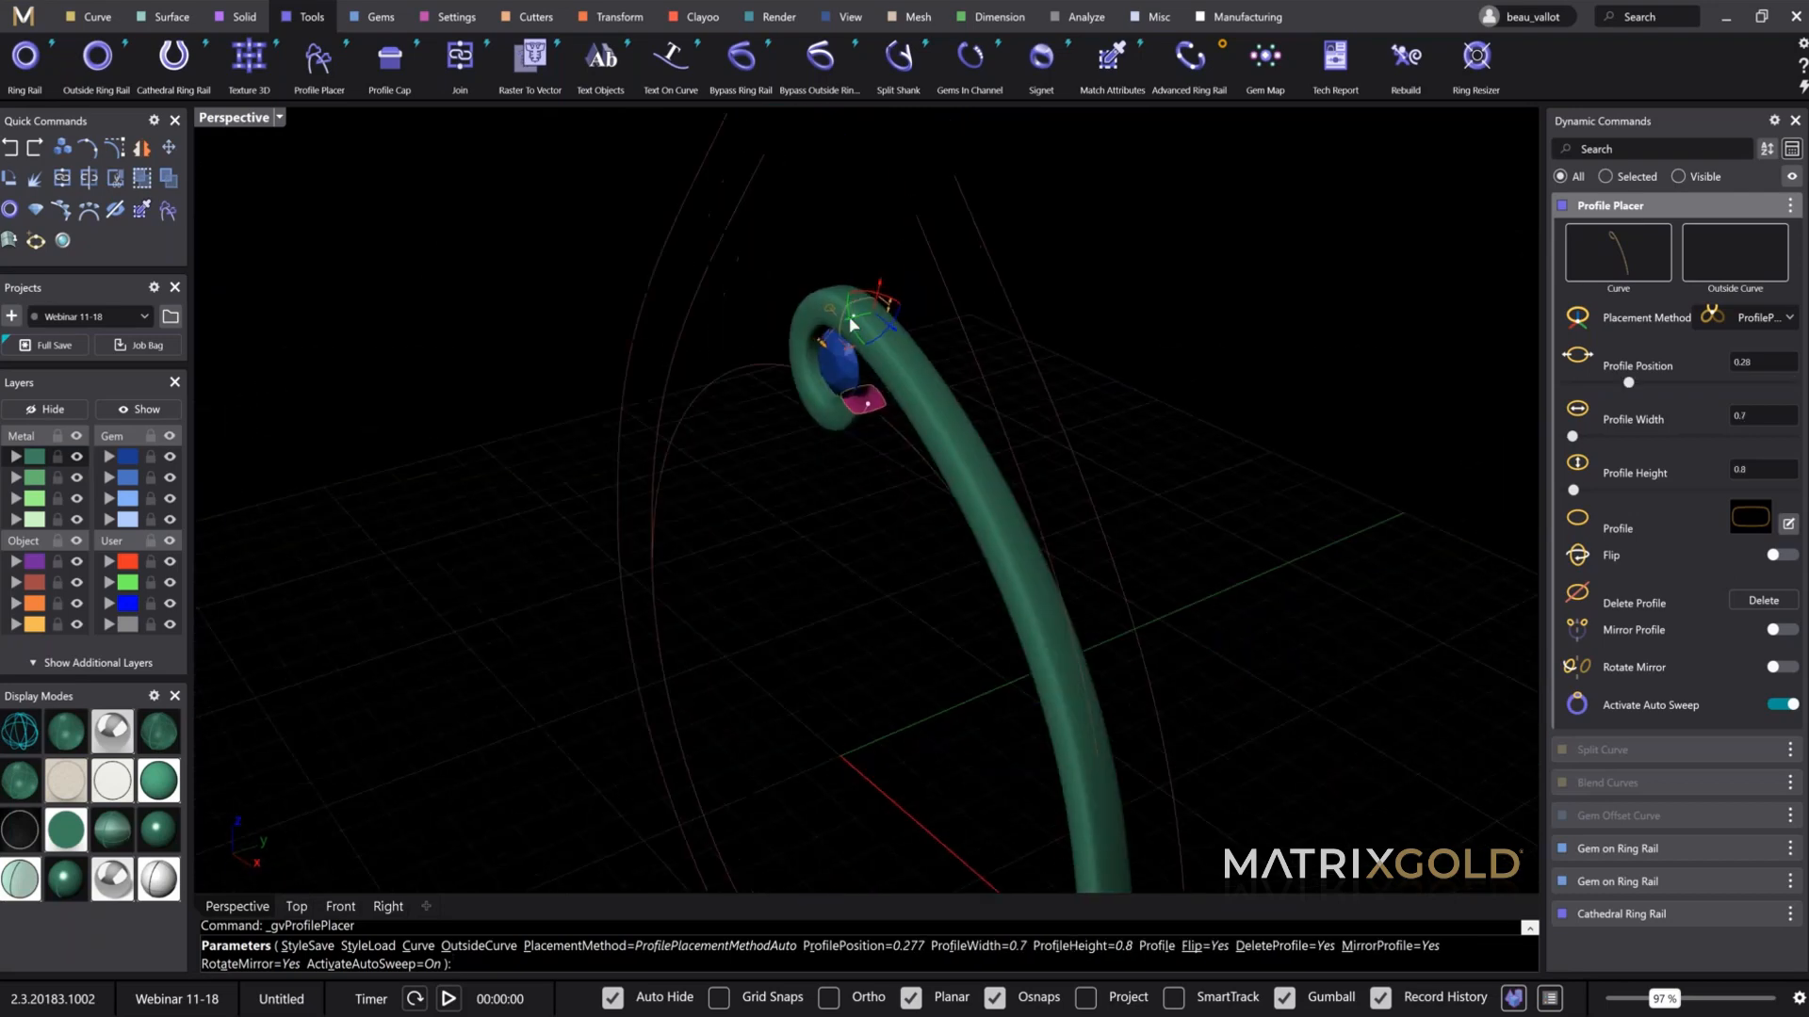
scroll(878, 323, up, 6)
drag(888, 309, 868, 315)
right_drag(971, 484, 800, 533)
scroll(799, 382, up, 3)
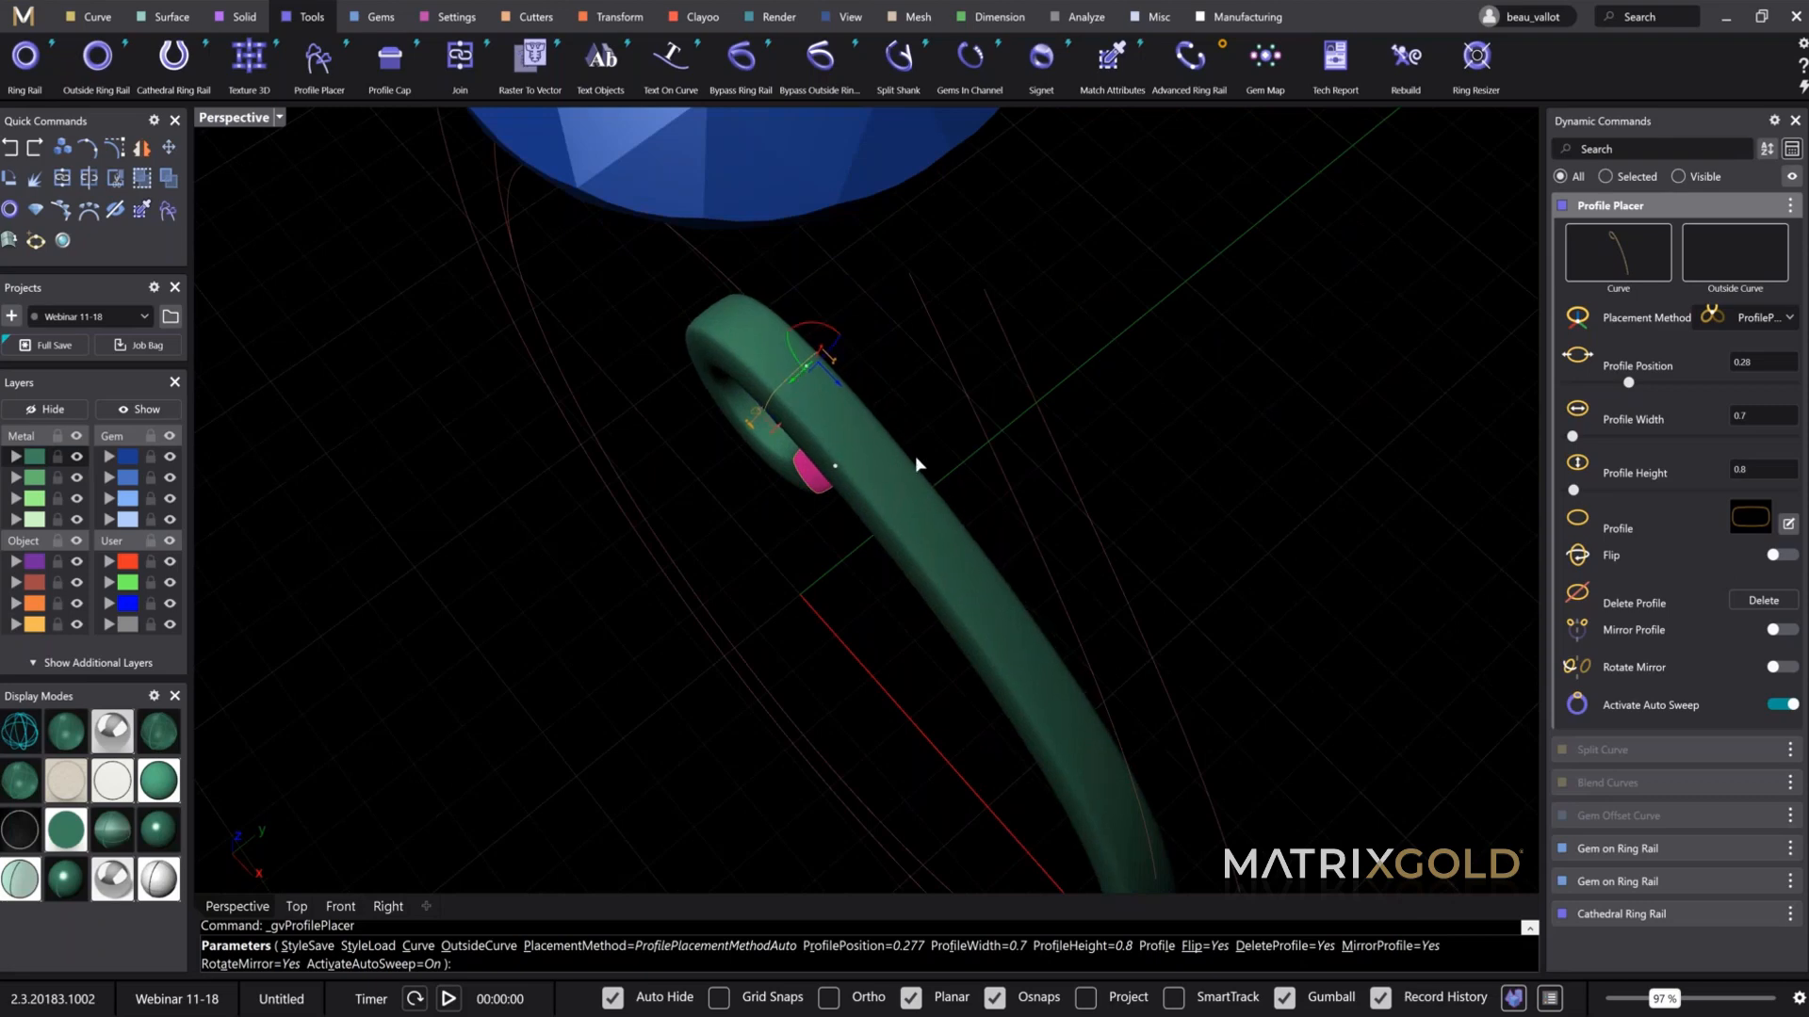
right_drag(921, 464, 926, 315)
scroll(926, 316, up, 2)
drag(912, 316, 896, 354)
right_drag(1066, 407, 912, 477)
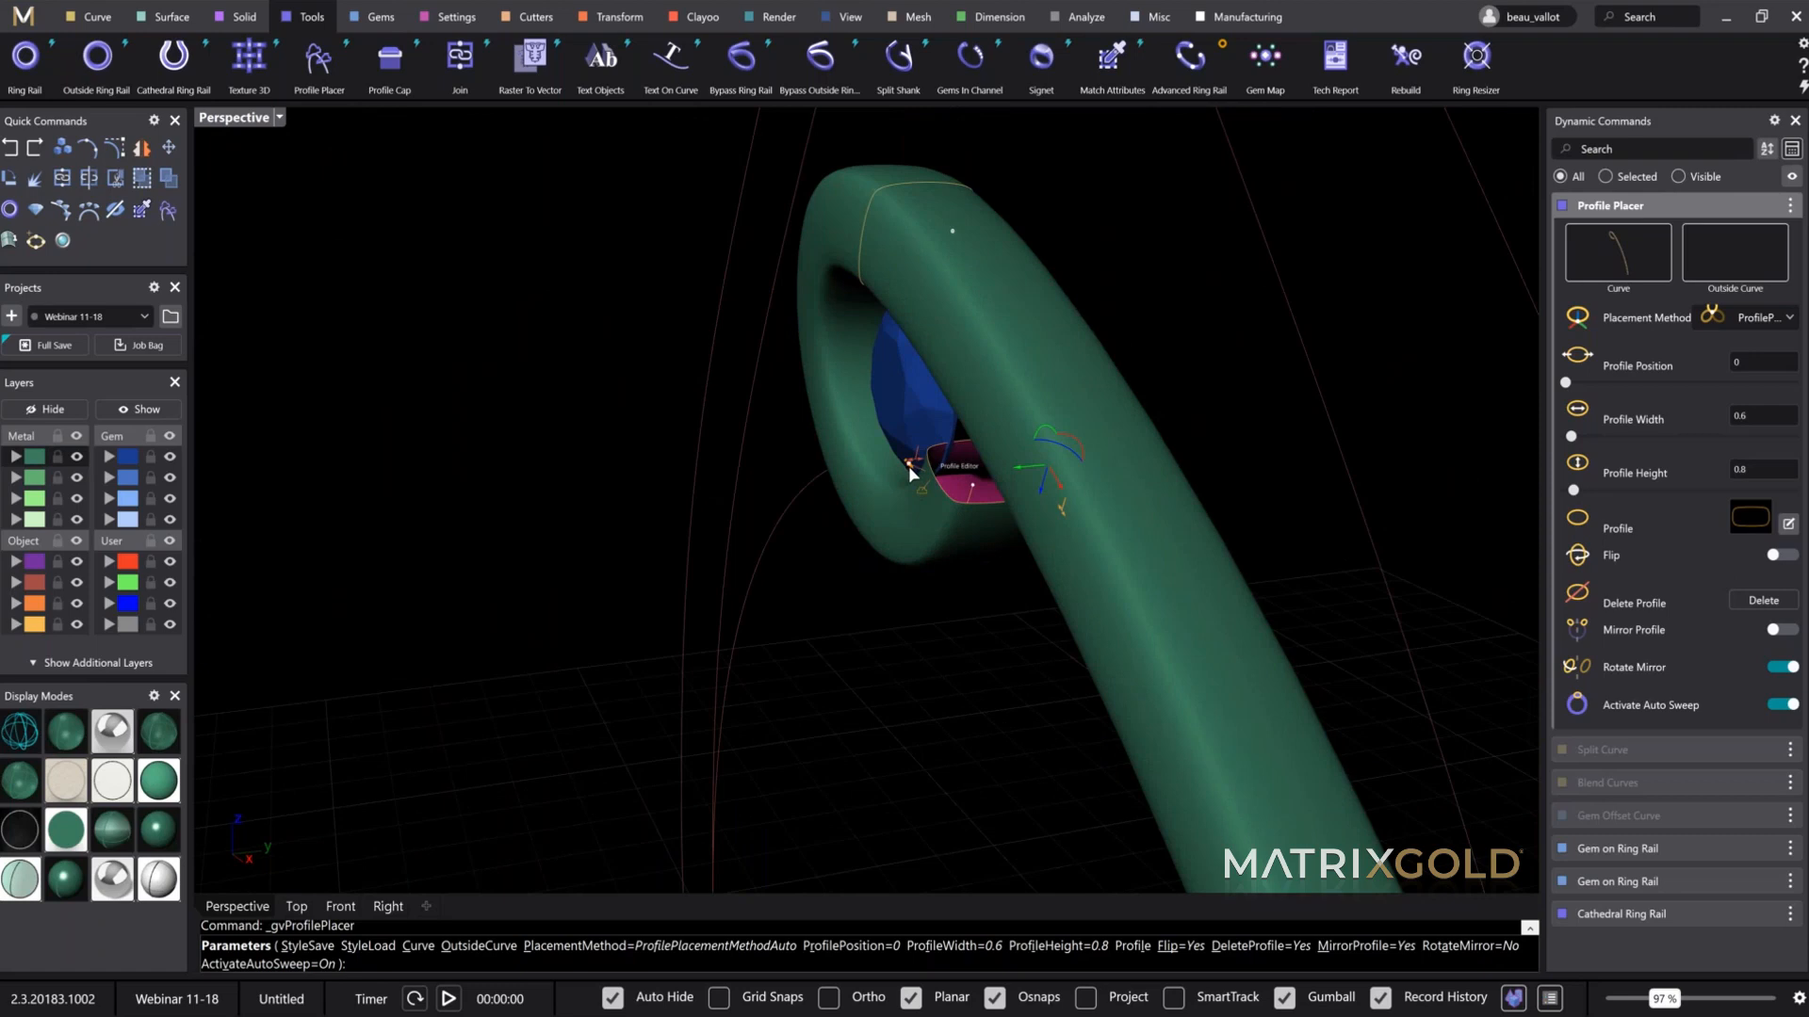
Step: Open the open-end profile beside the small gem for shape editing, lower an upper-edge point into a groove and pull the corner point outward
click(908, 466)
drag(916, 274, 471, 269)
right_drag(1300, 527, 1177, 412)
scroll(1178, 414, up, 5)
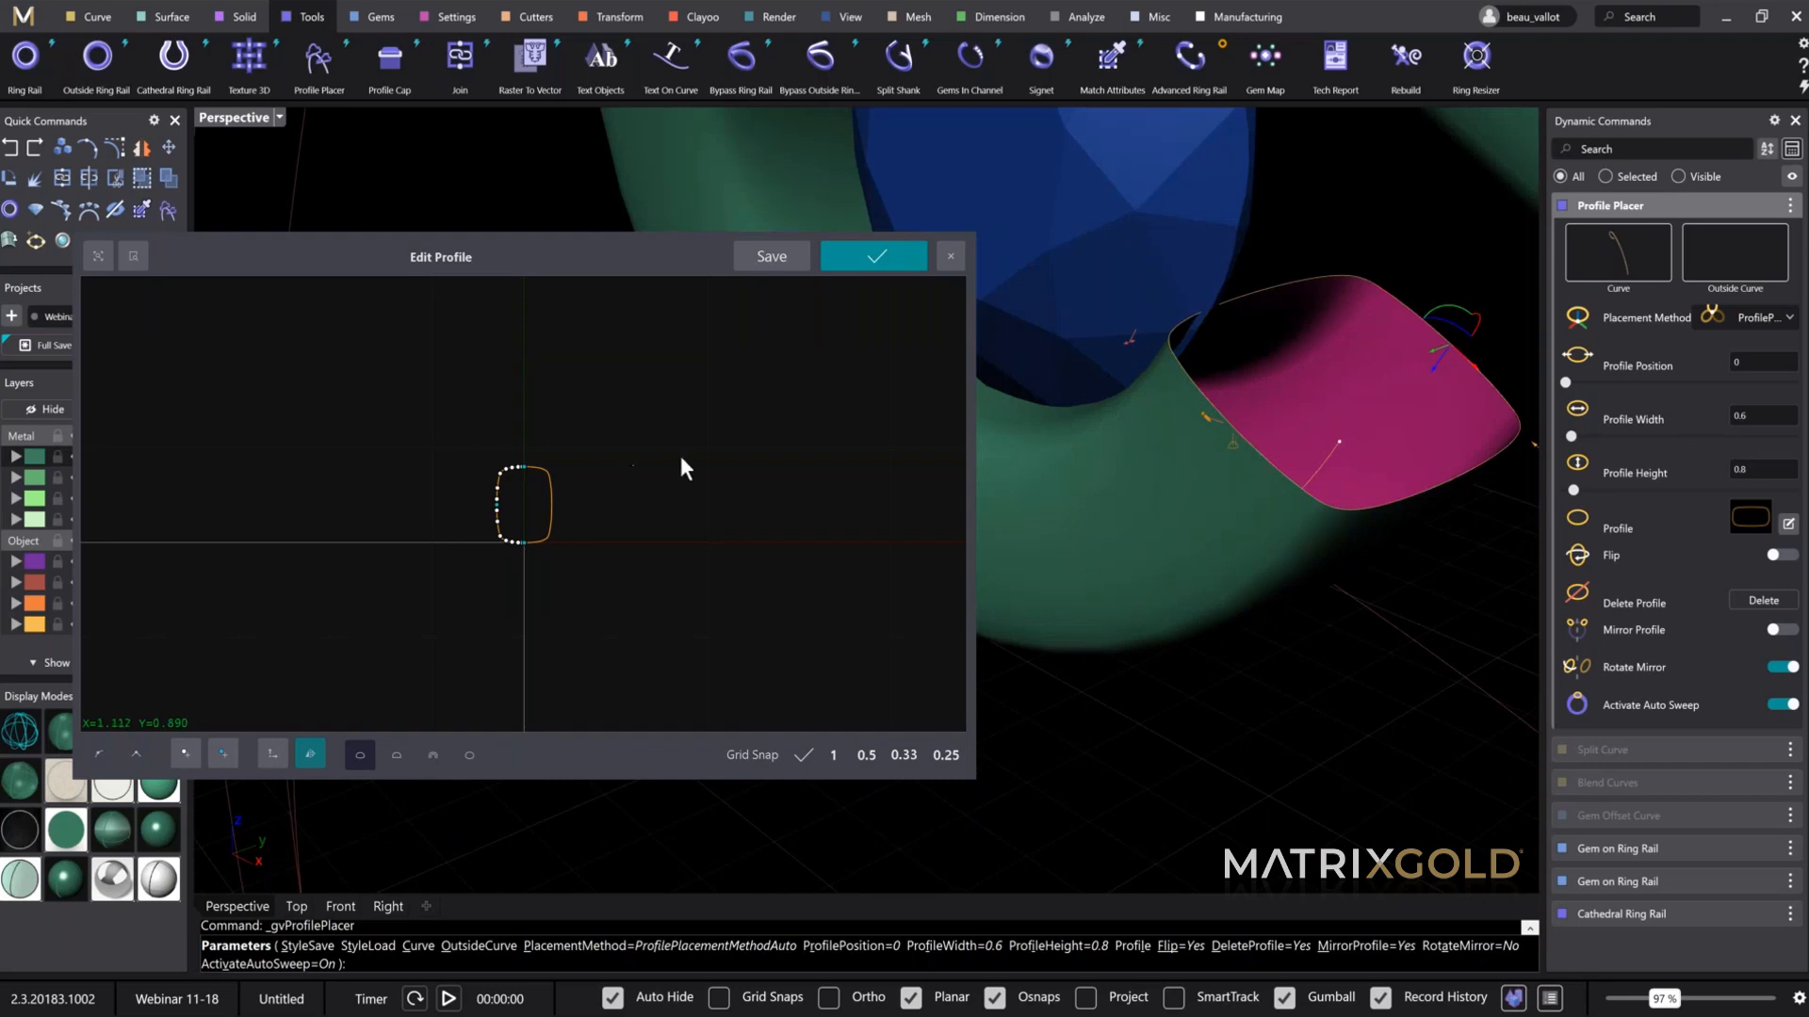
right_drag(1215, 584, 1342, 450)
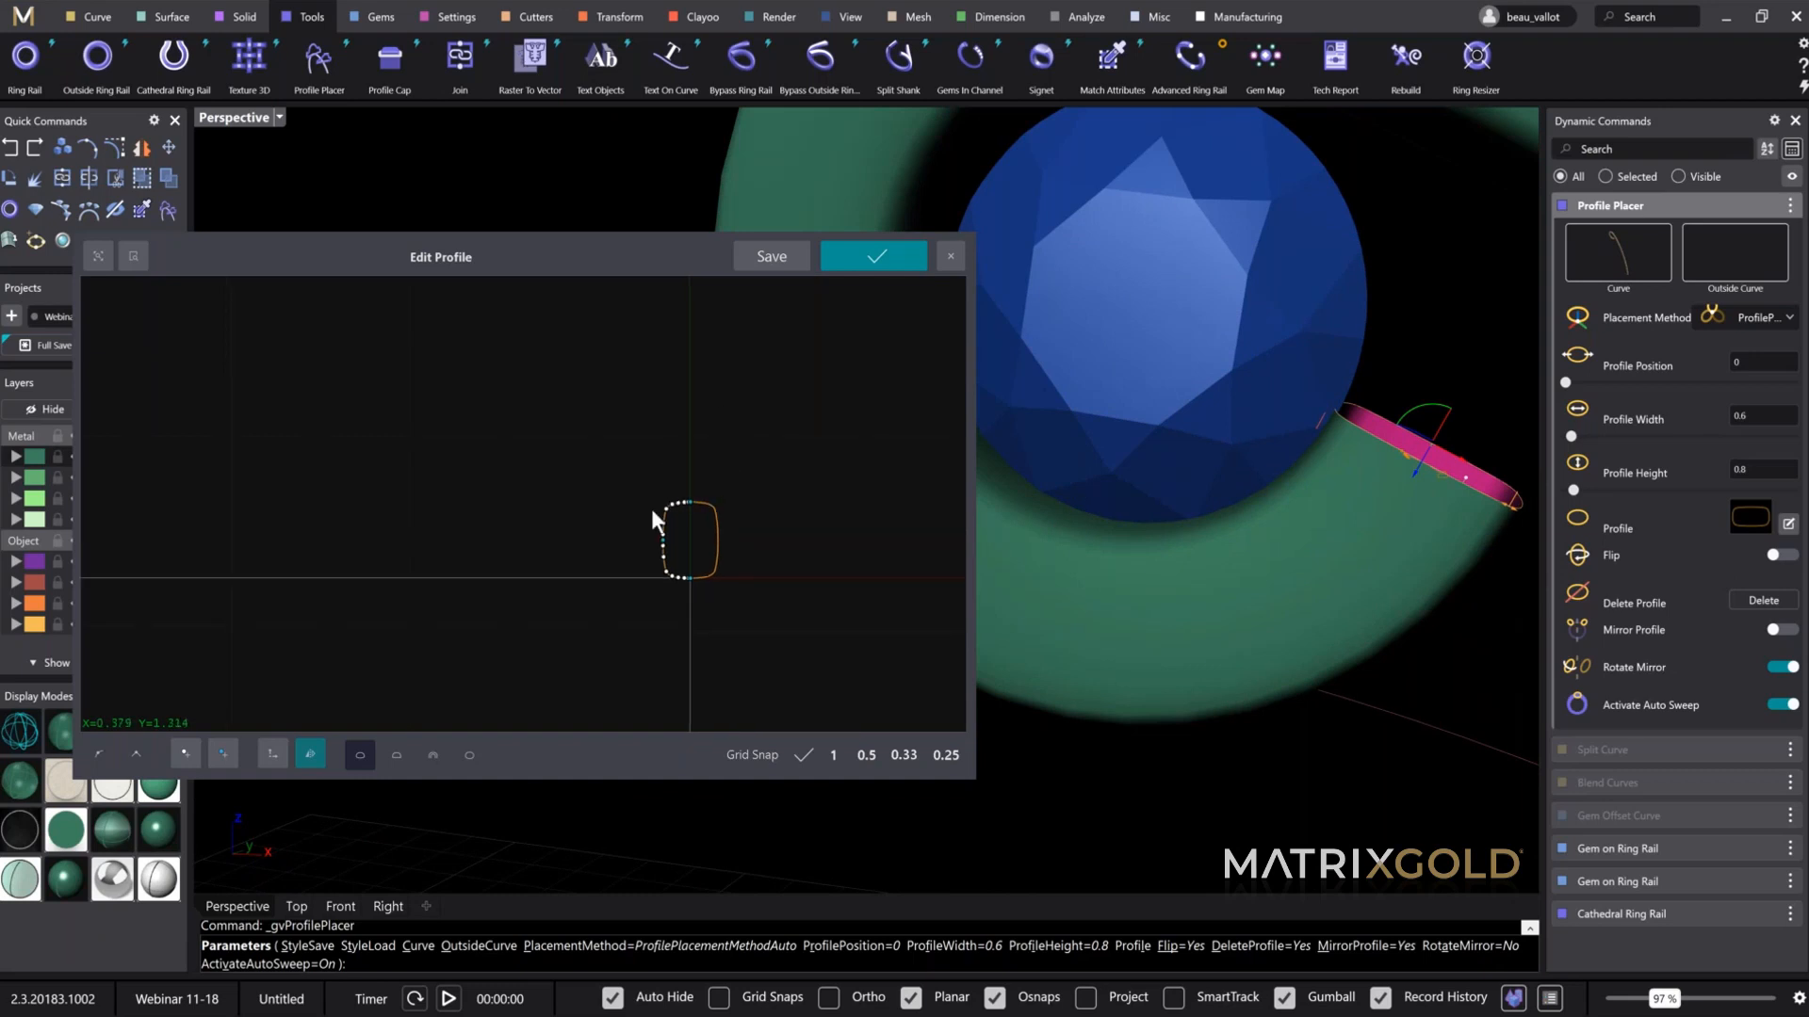
scroll(659, 509, up, 5)
scroll(727, 576, down, 5)
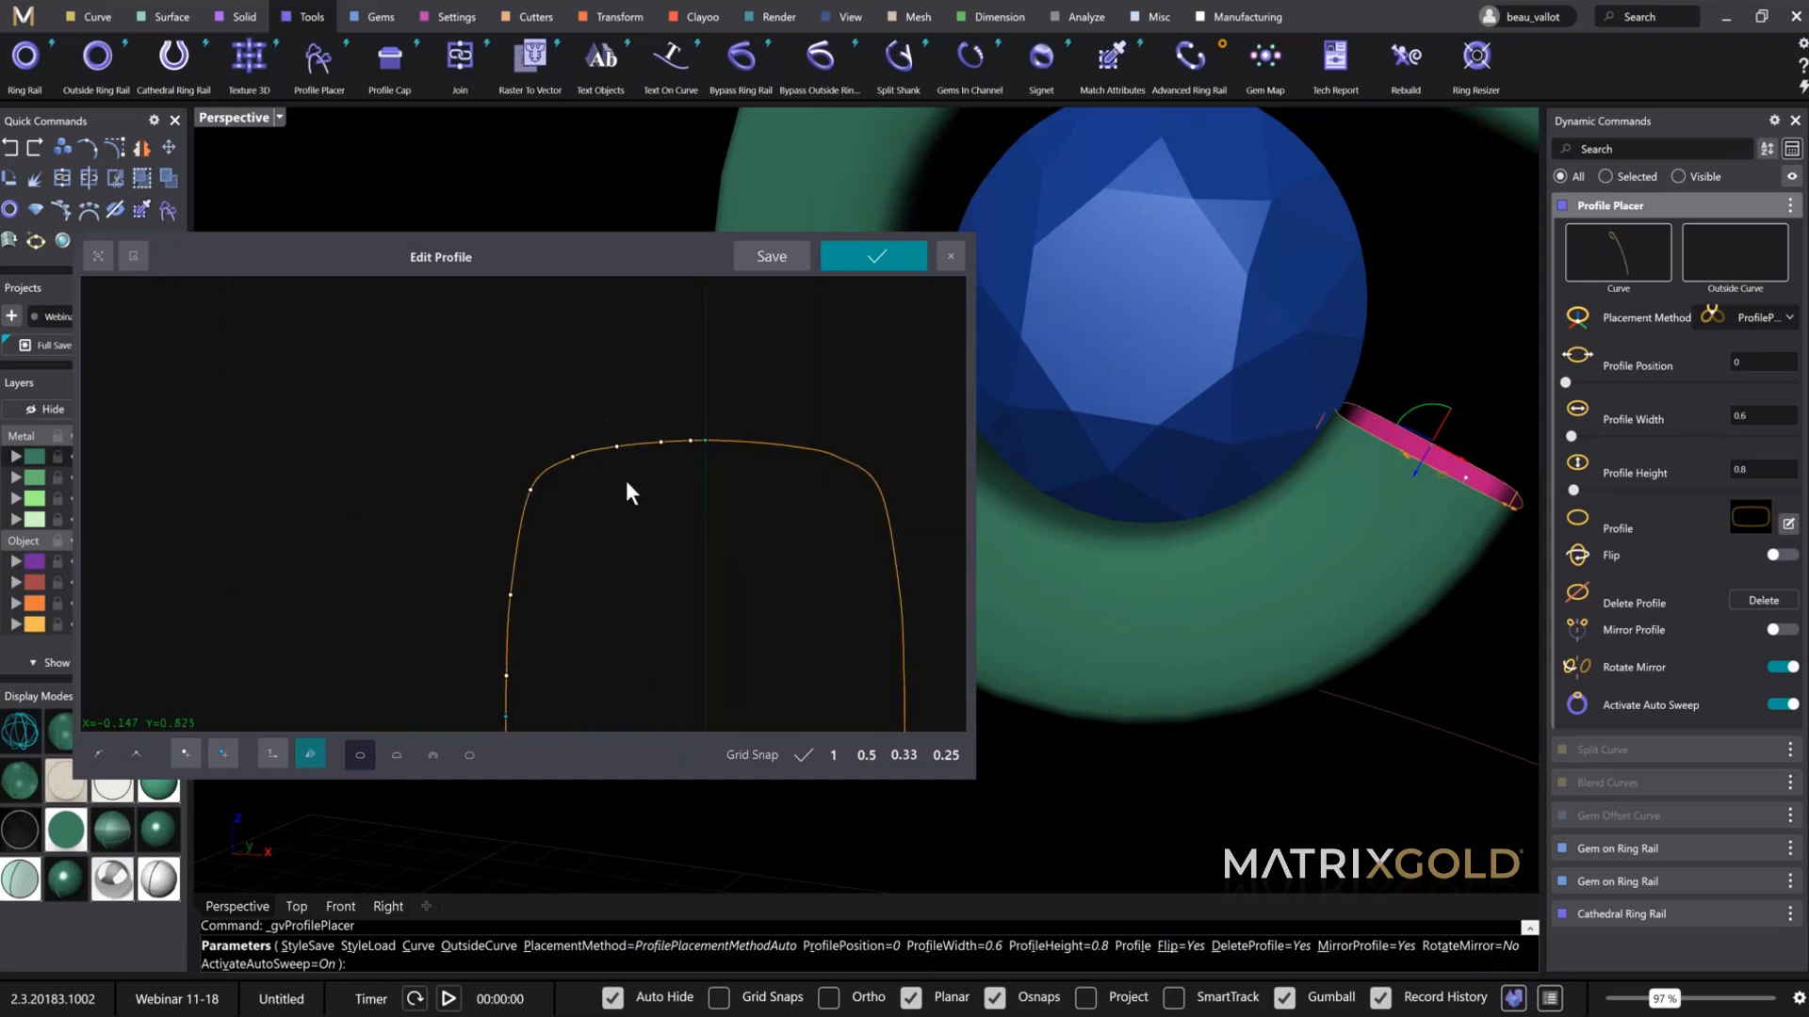
drag(618, 457, 621, 472)
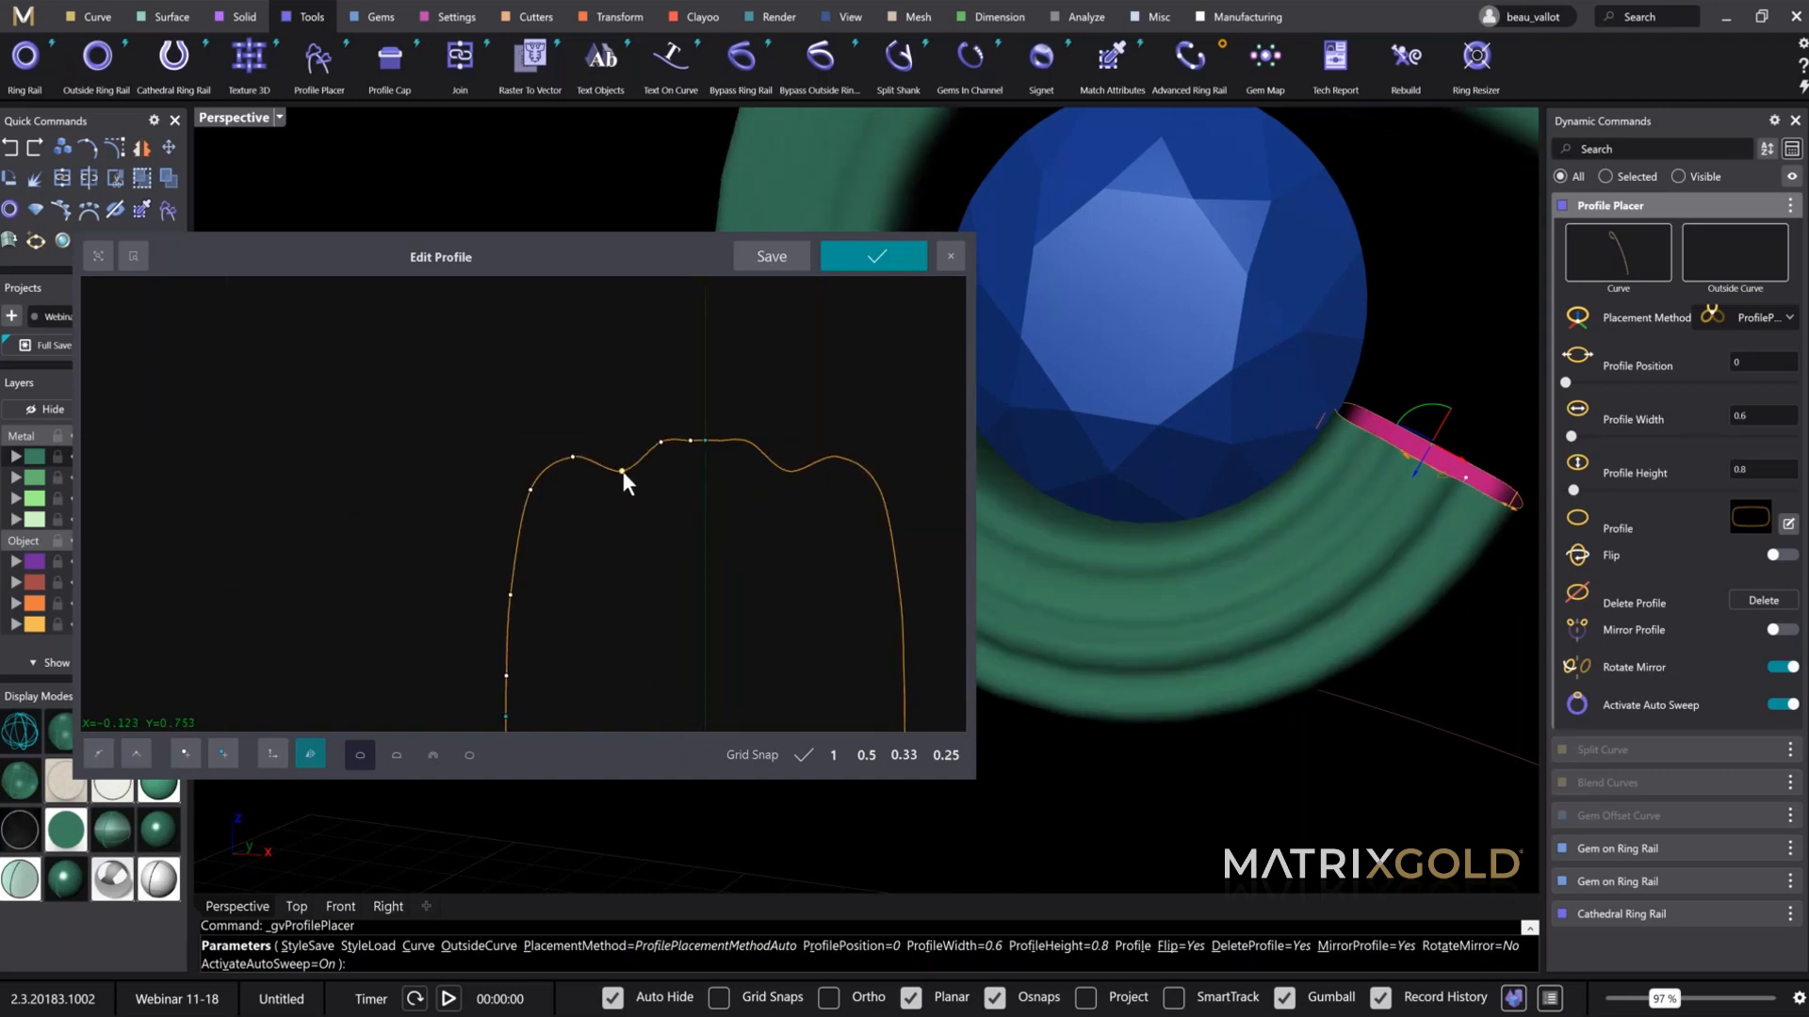
click(530, 489)
mouse_move(534, 504)
mouse_down()
mouse_move(509, 540)
mouse_move(507, 514)
mouse_up()
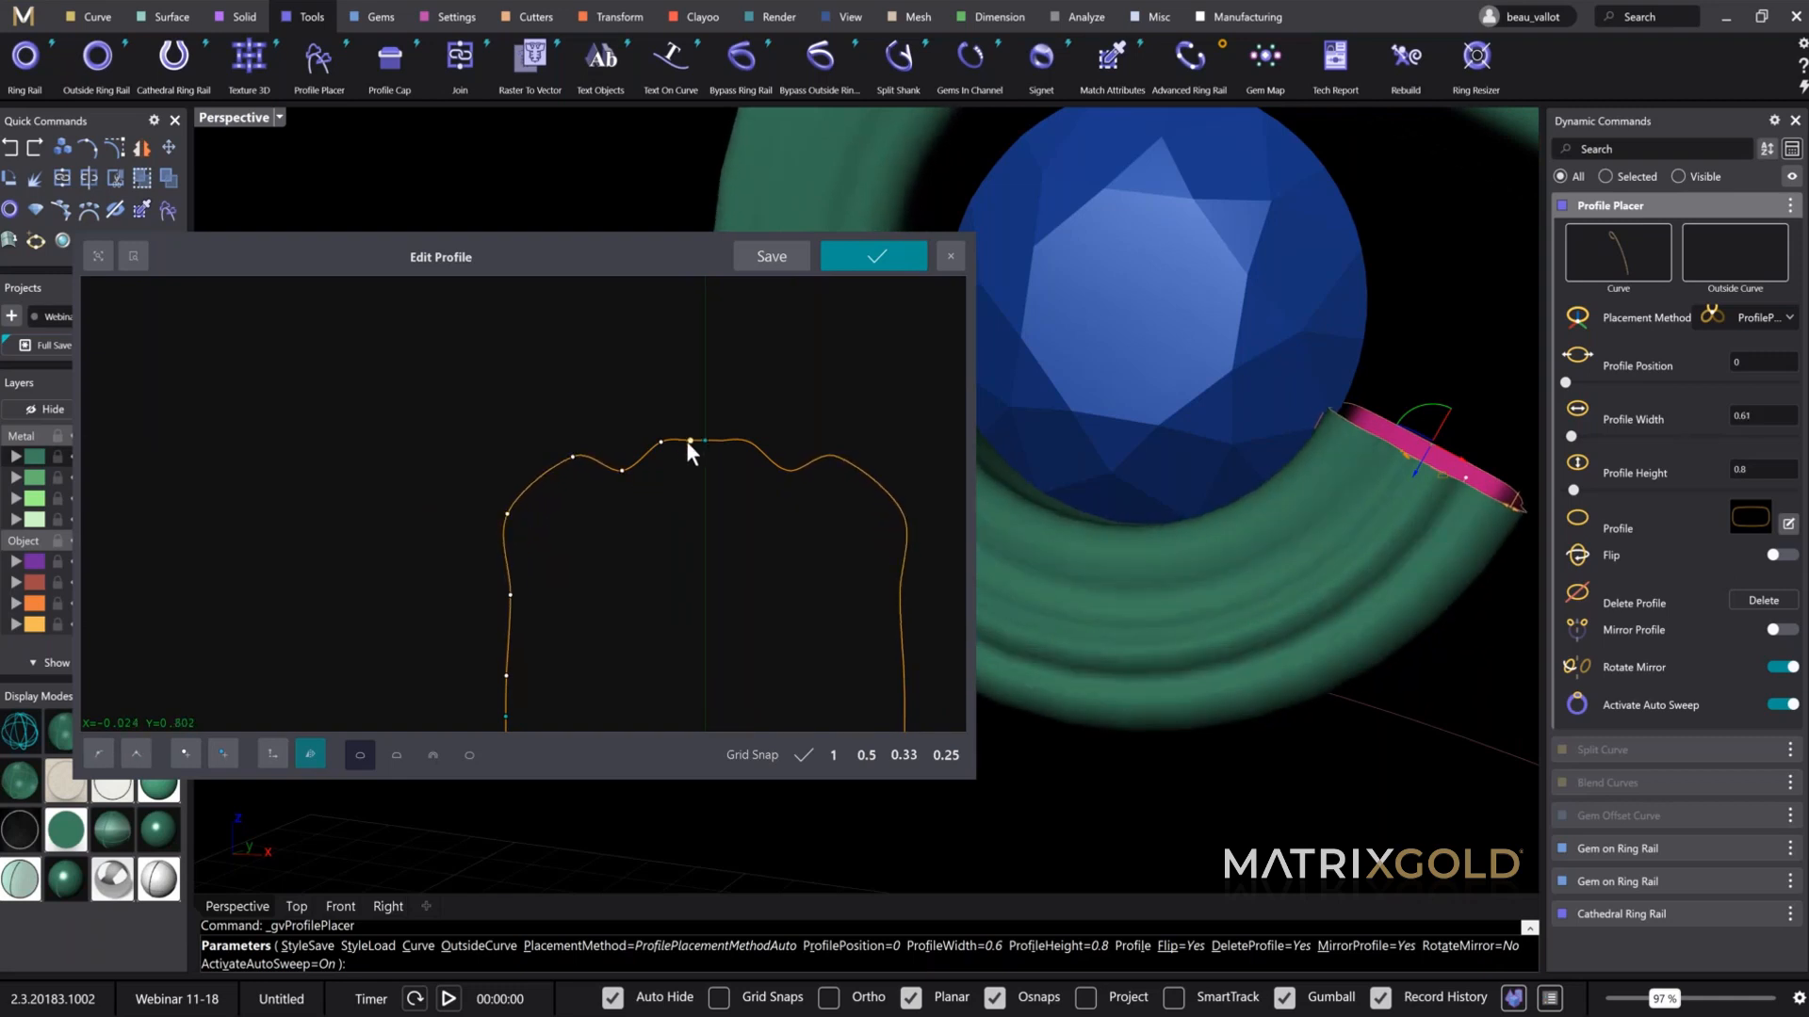
Step: Reshape the profile's remaining upper-edge points into a stepped, wavy contour with a raised middle and accept the edited profile
drag(689, 443, 582, 490)
click(573, 458)
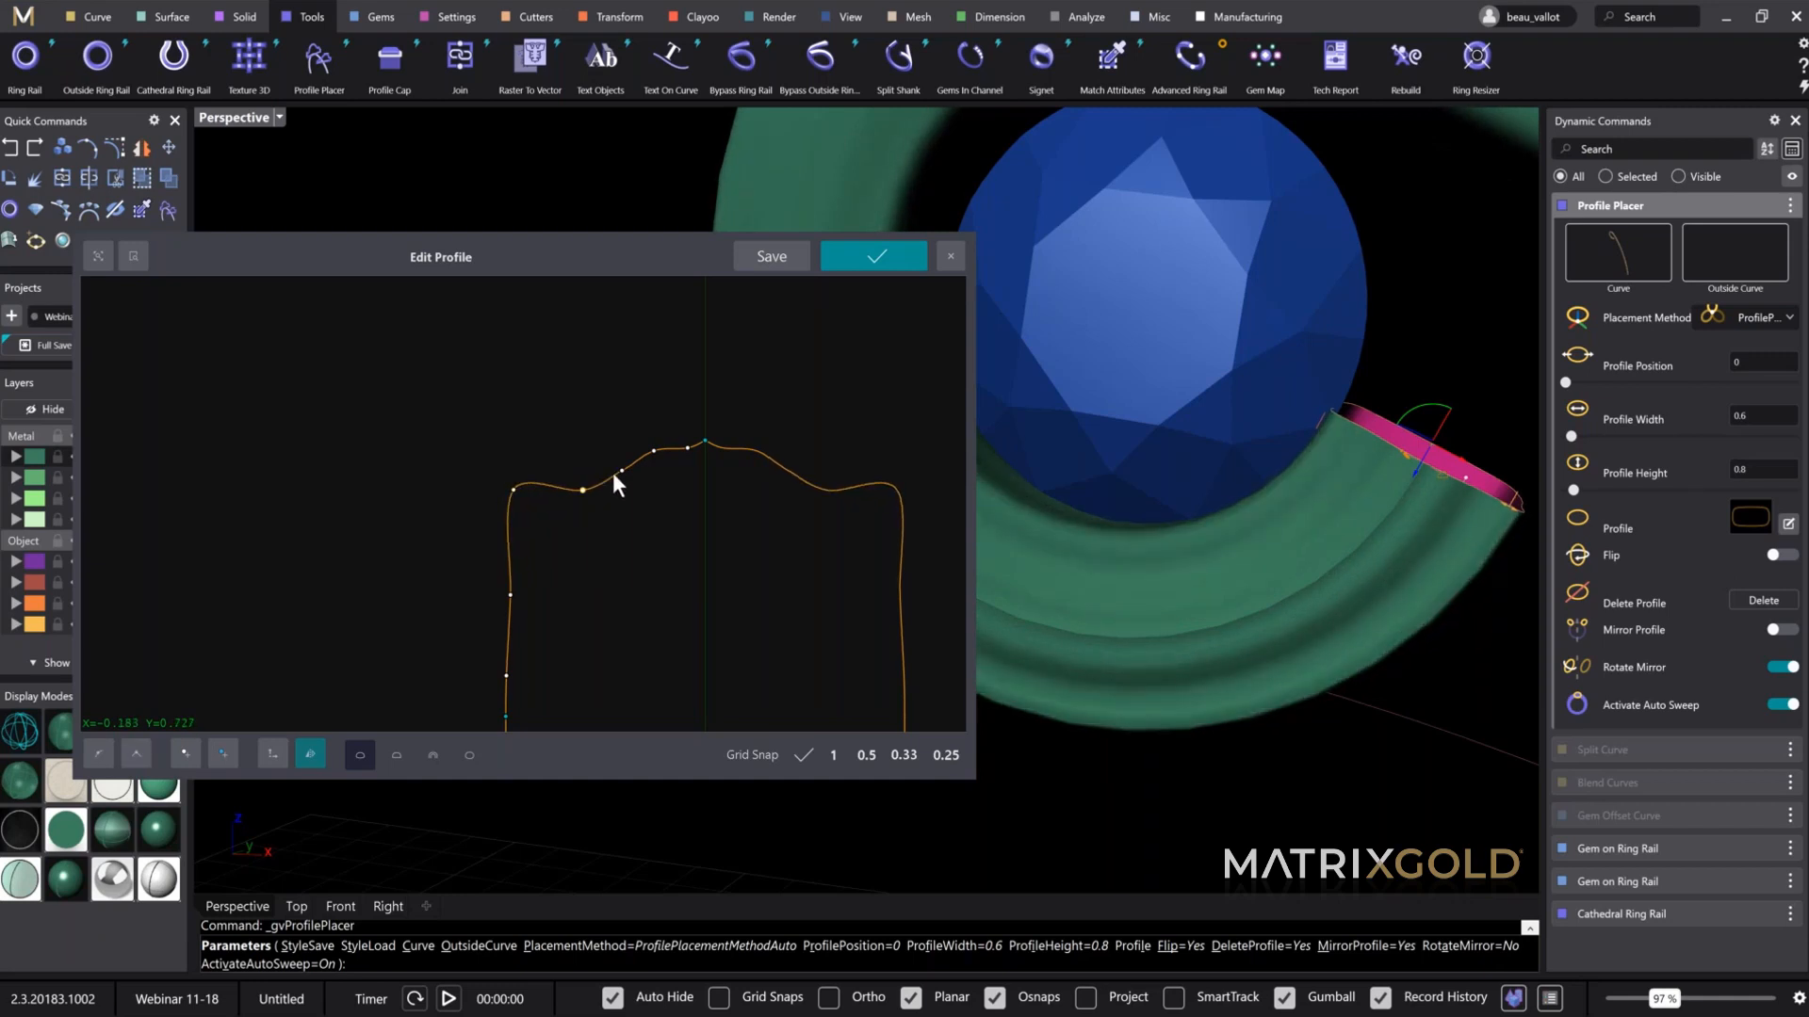
click(656, 453)
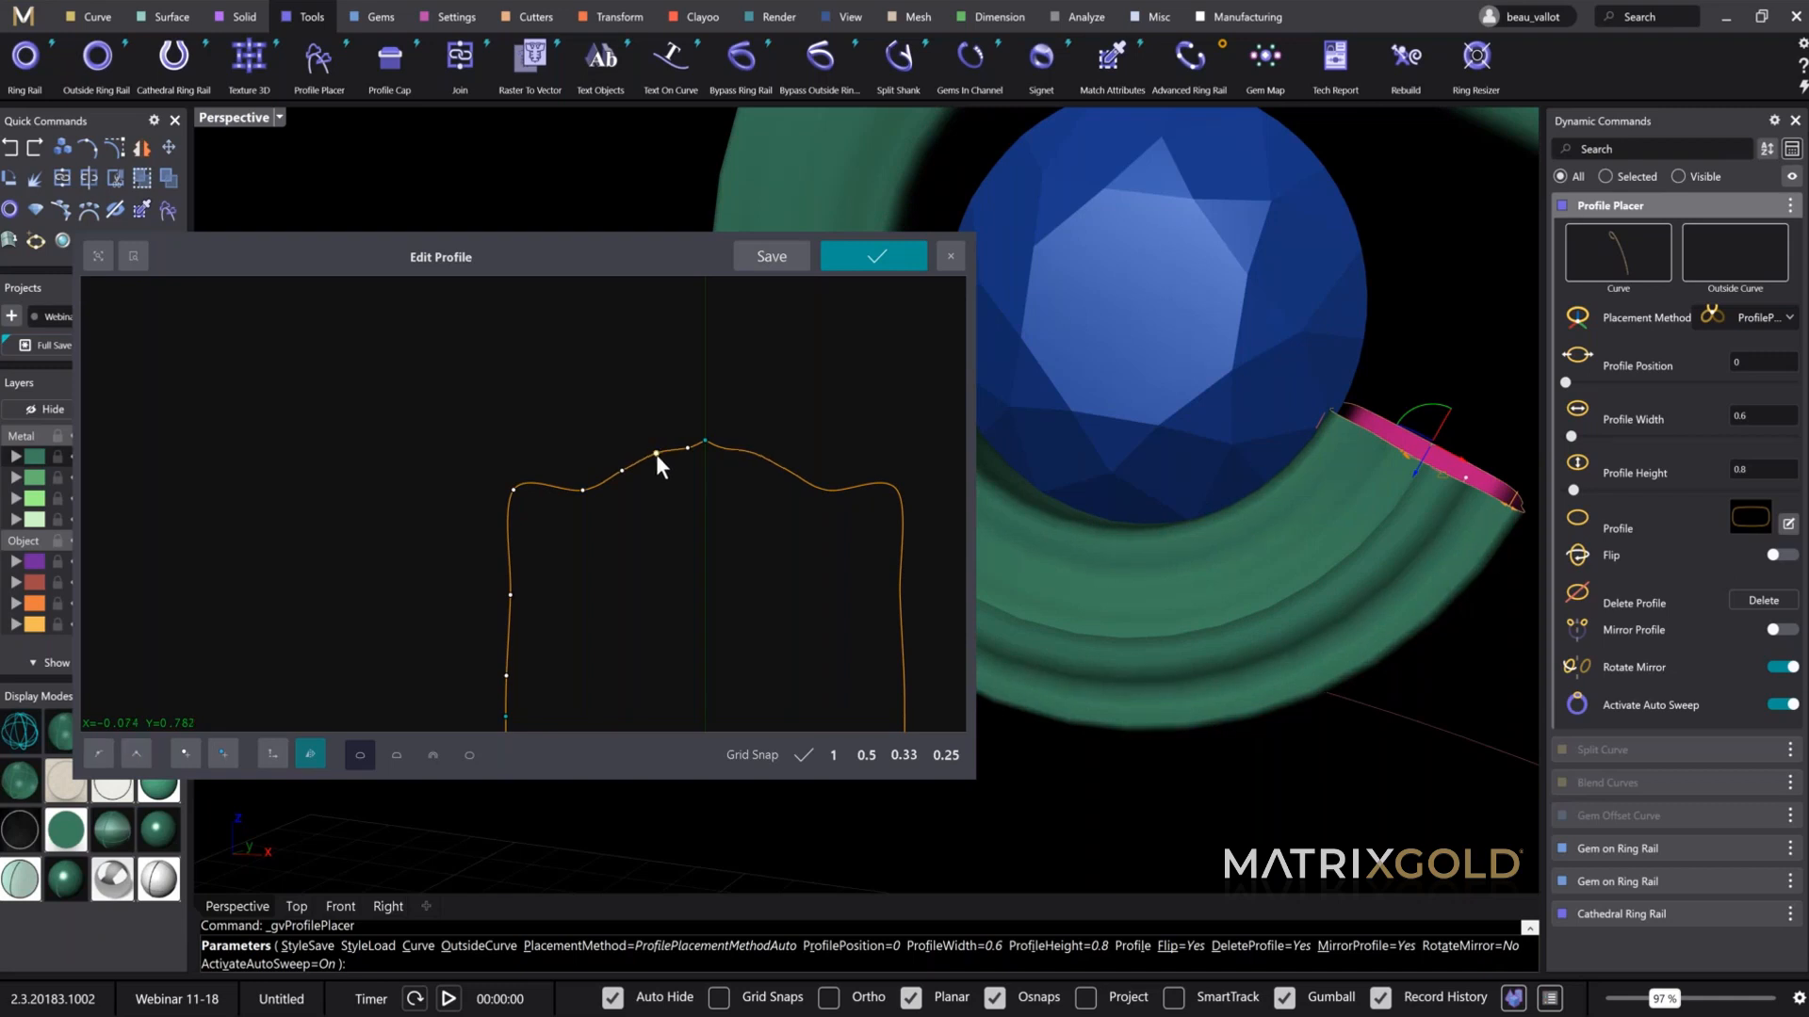
drag(703, 440, 648, 455)
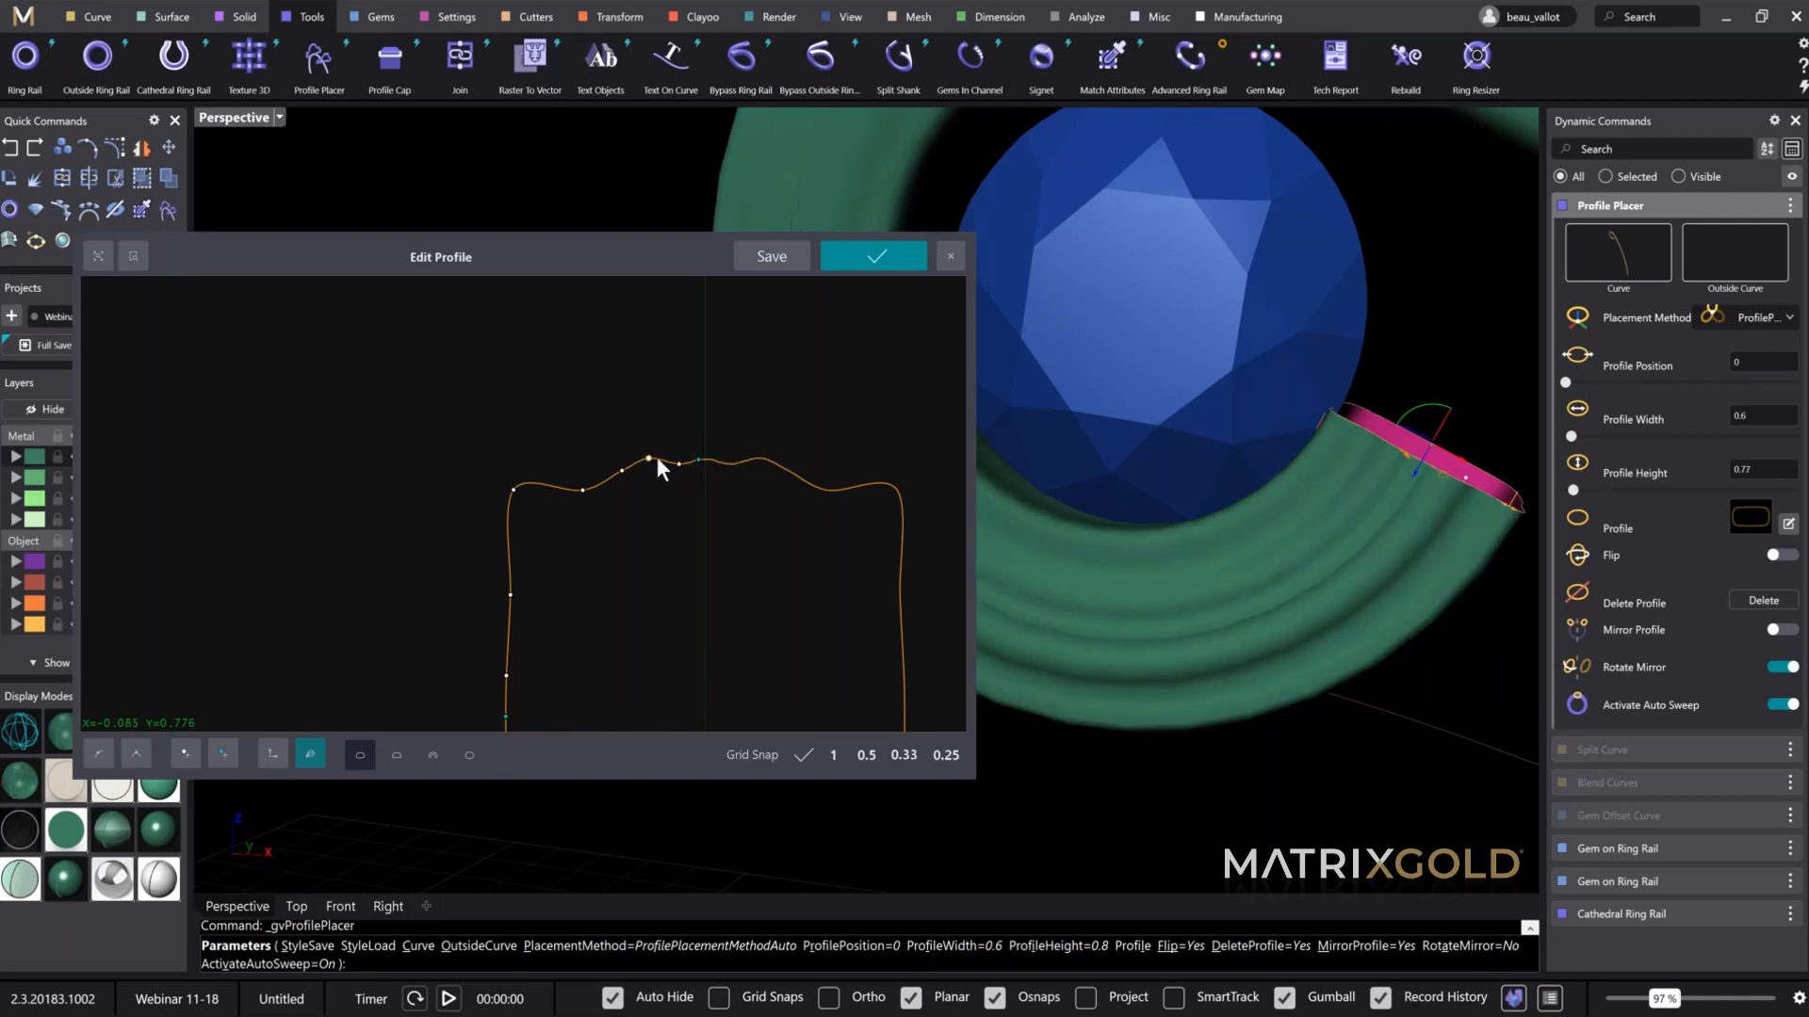
right_drag(1209, 526, 1163, 457)
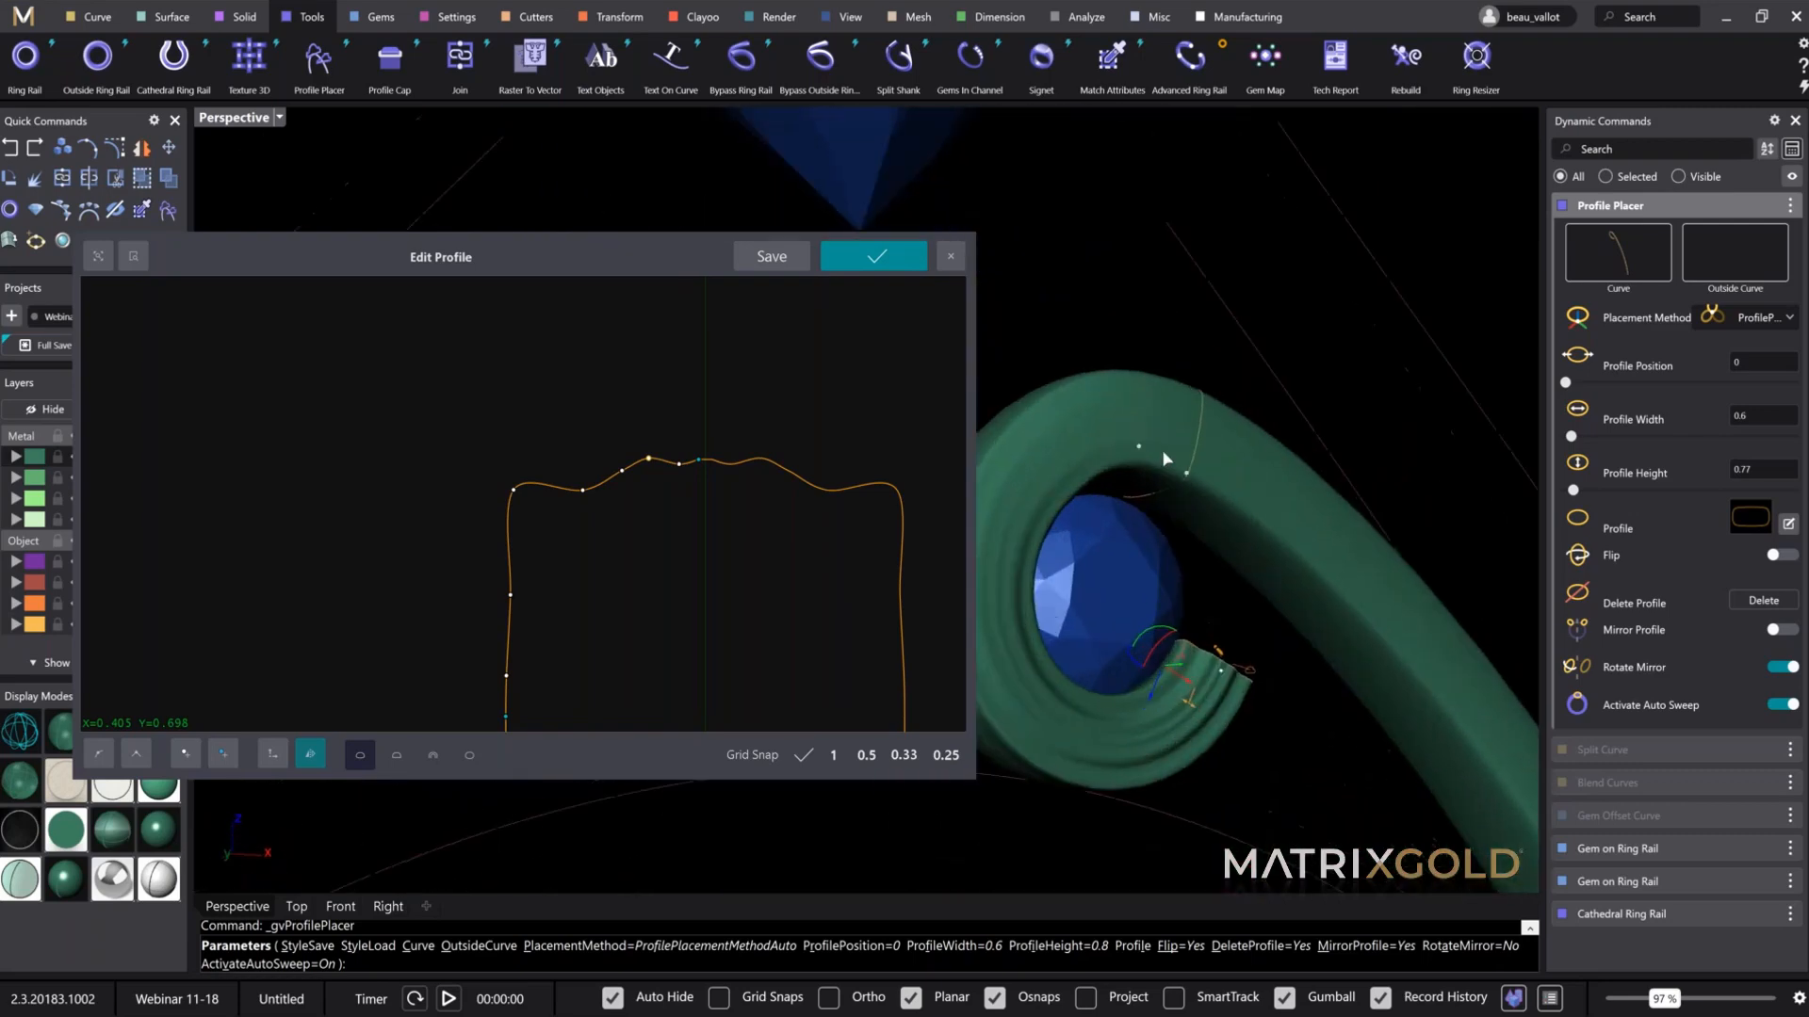
click(872, 256)
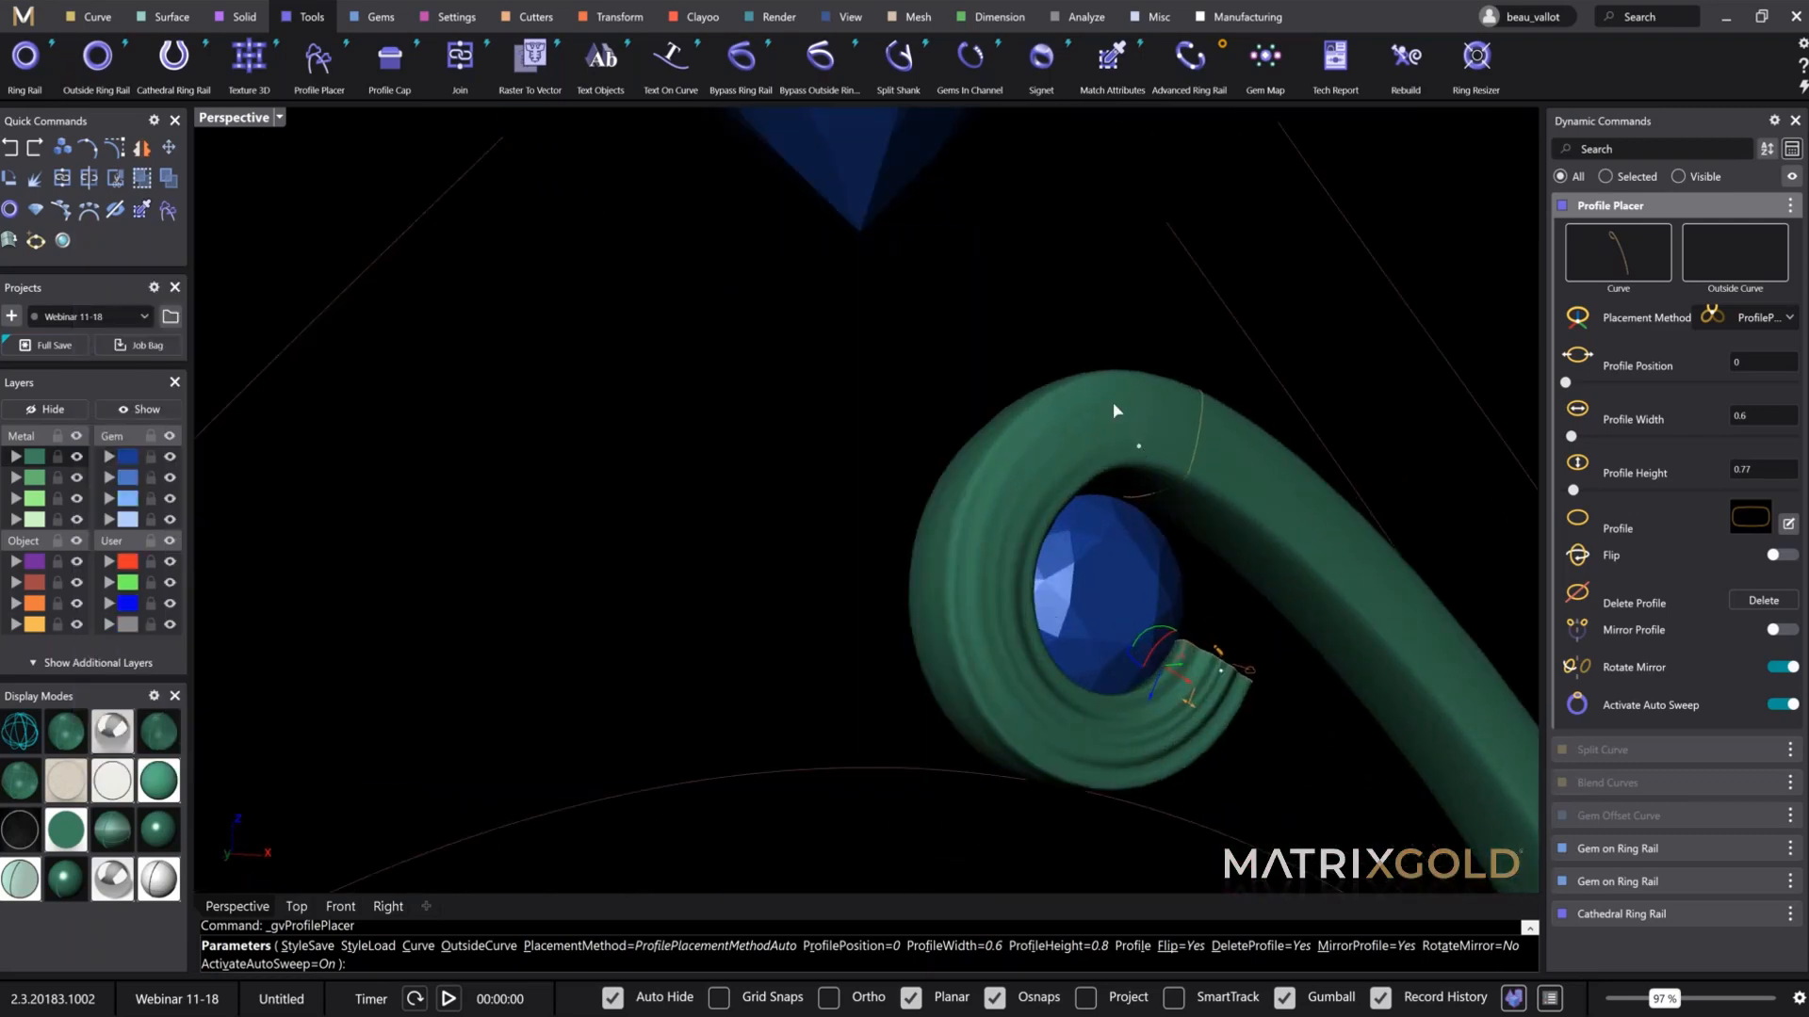
Step: Open the profile at the top of the loop for shape editing and lower an upper-edge point into a groove
right_drag(1112, 401, 1041, 490)
scroll(1110, 303, up, 3)
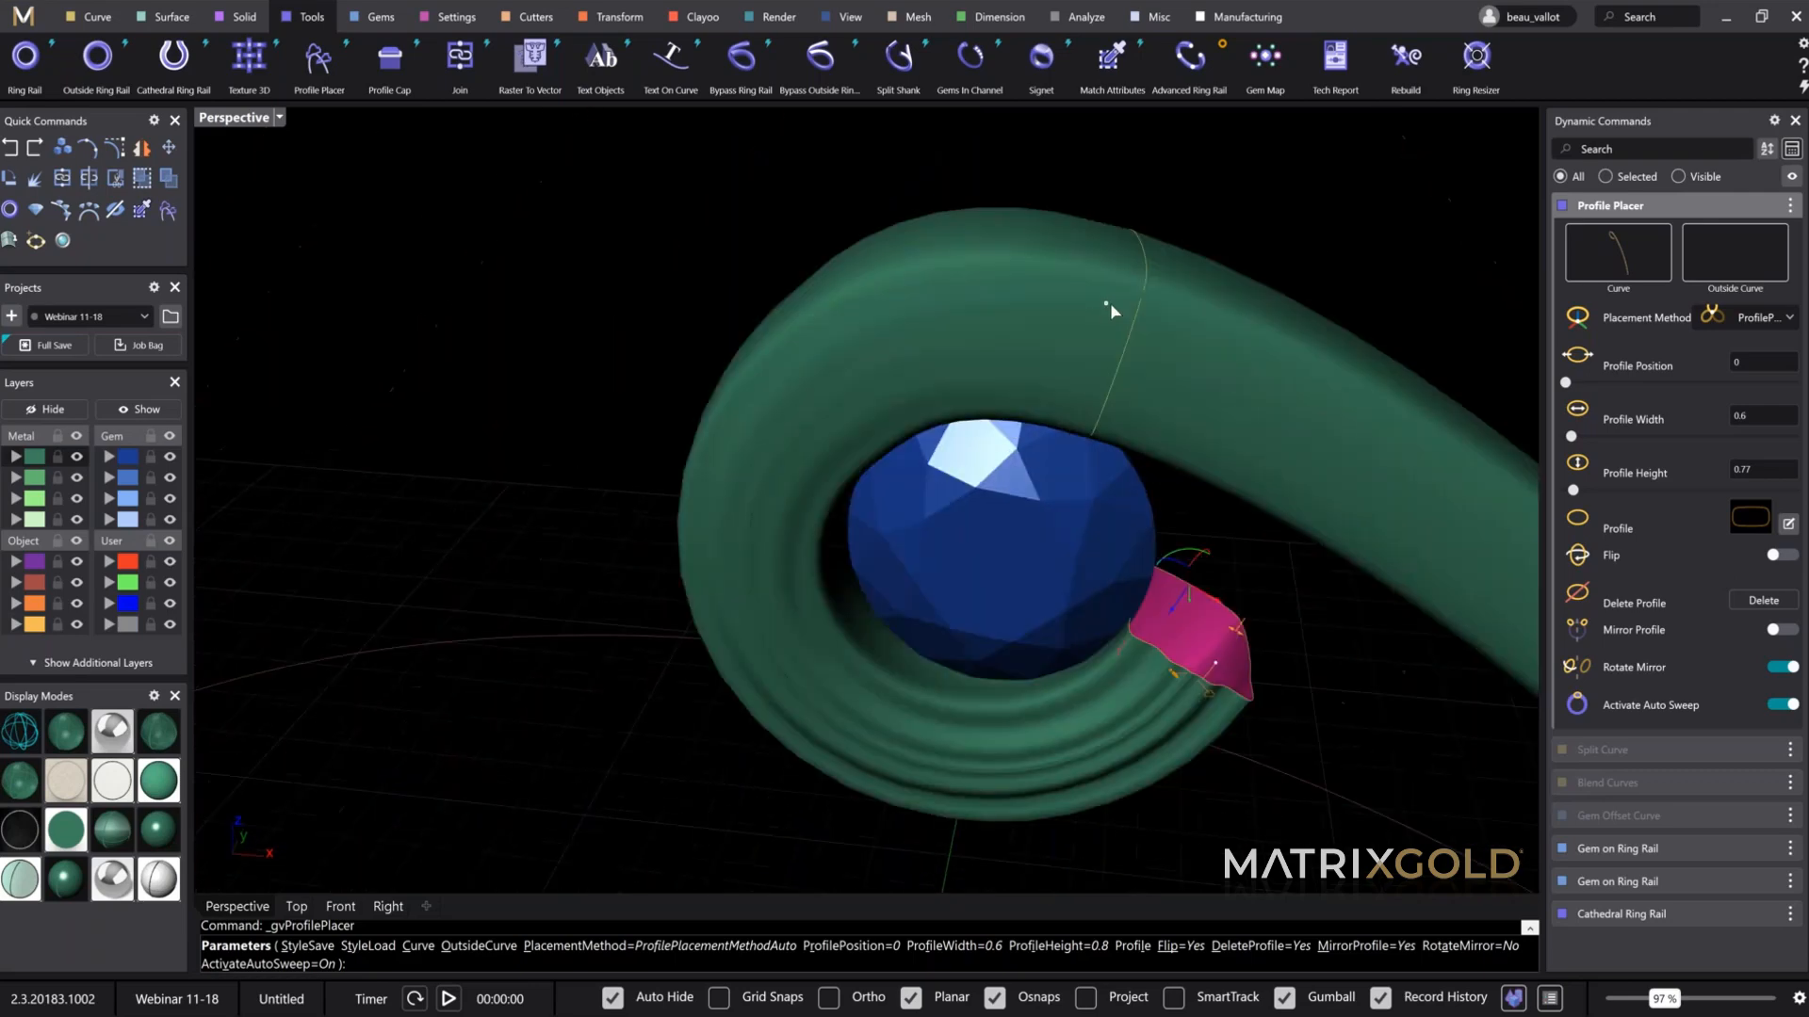
click(1108, 307)
right_drag(1109, 311, 1059, 415)
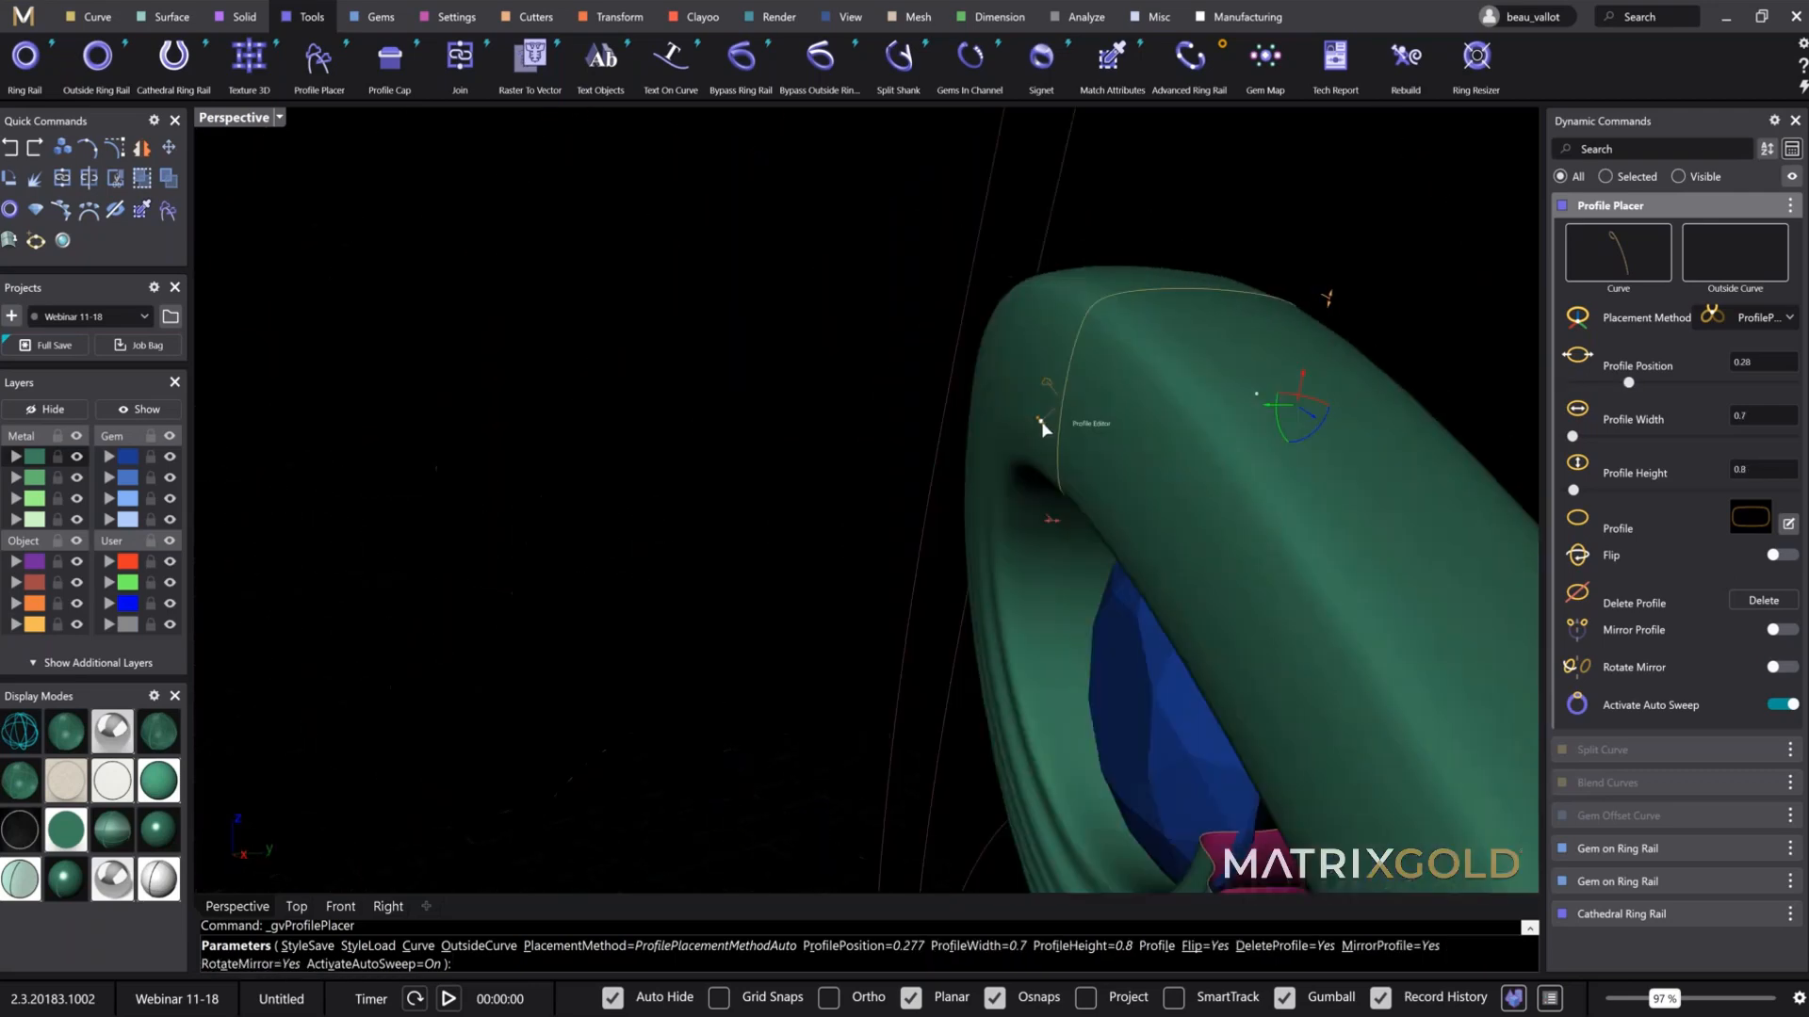
click(1041, 421)
scroll(534, 473, up, 4)
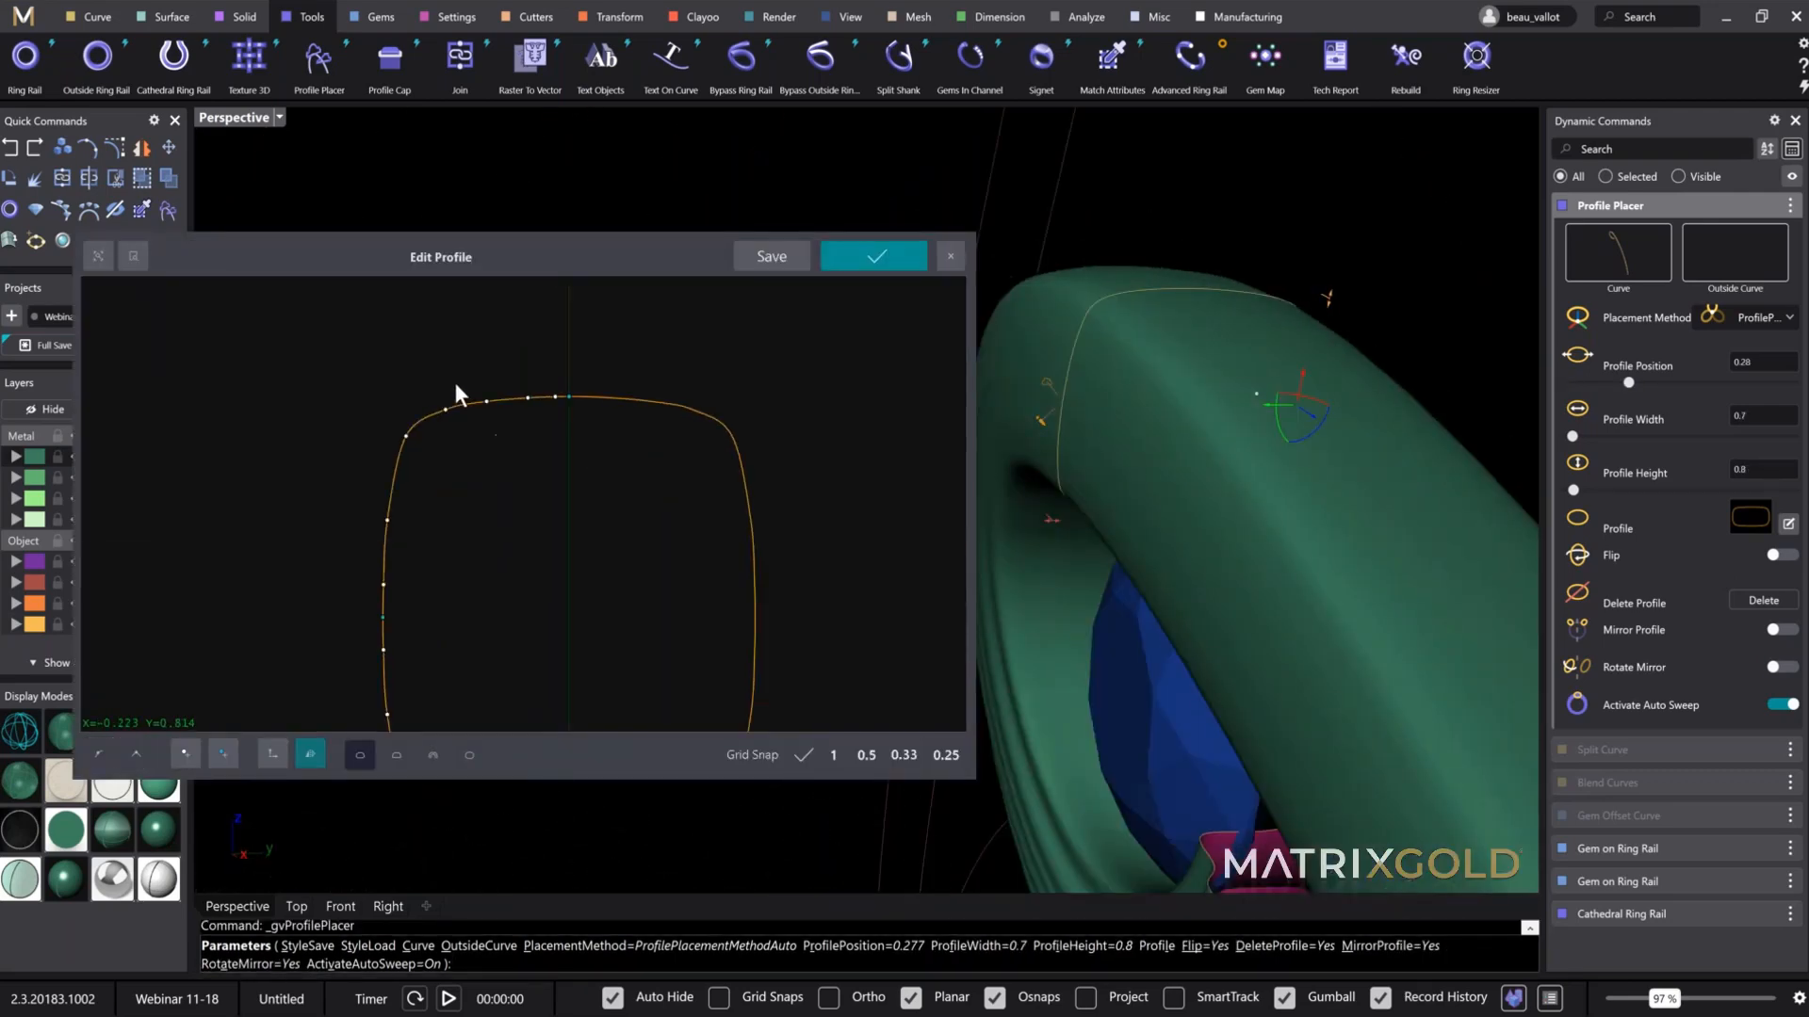
drag(488, 400, 485, 420)
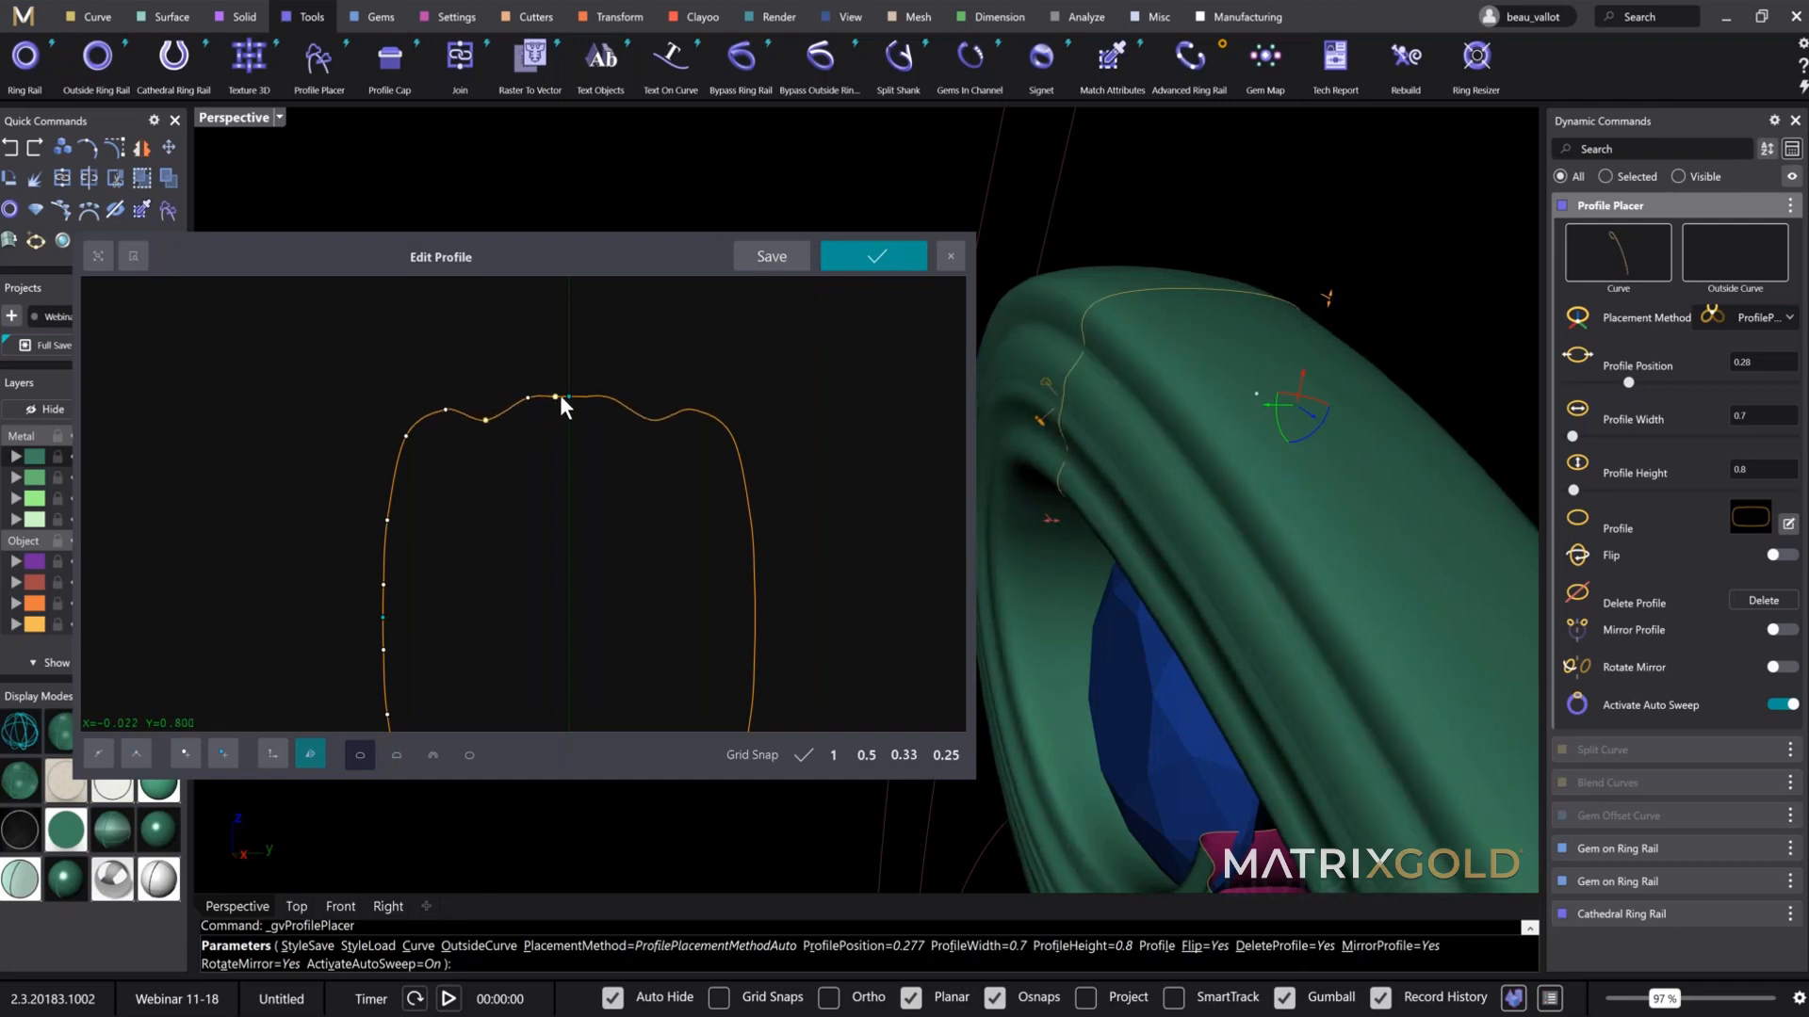
Step: Lower the middle points of the profile's upper edge into a shallow central dip and accept the edited profile
click(539, 376)
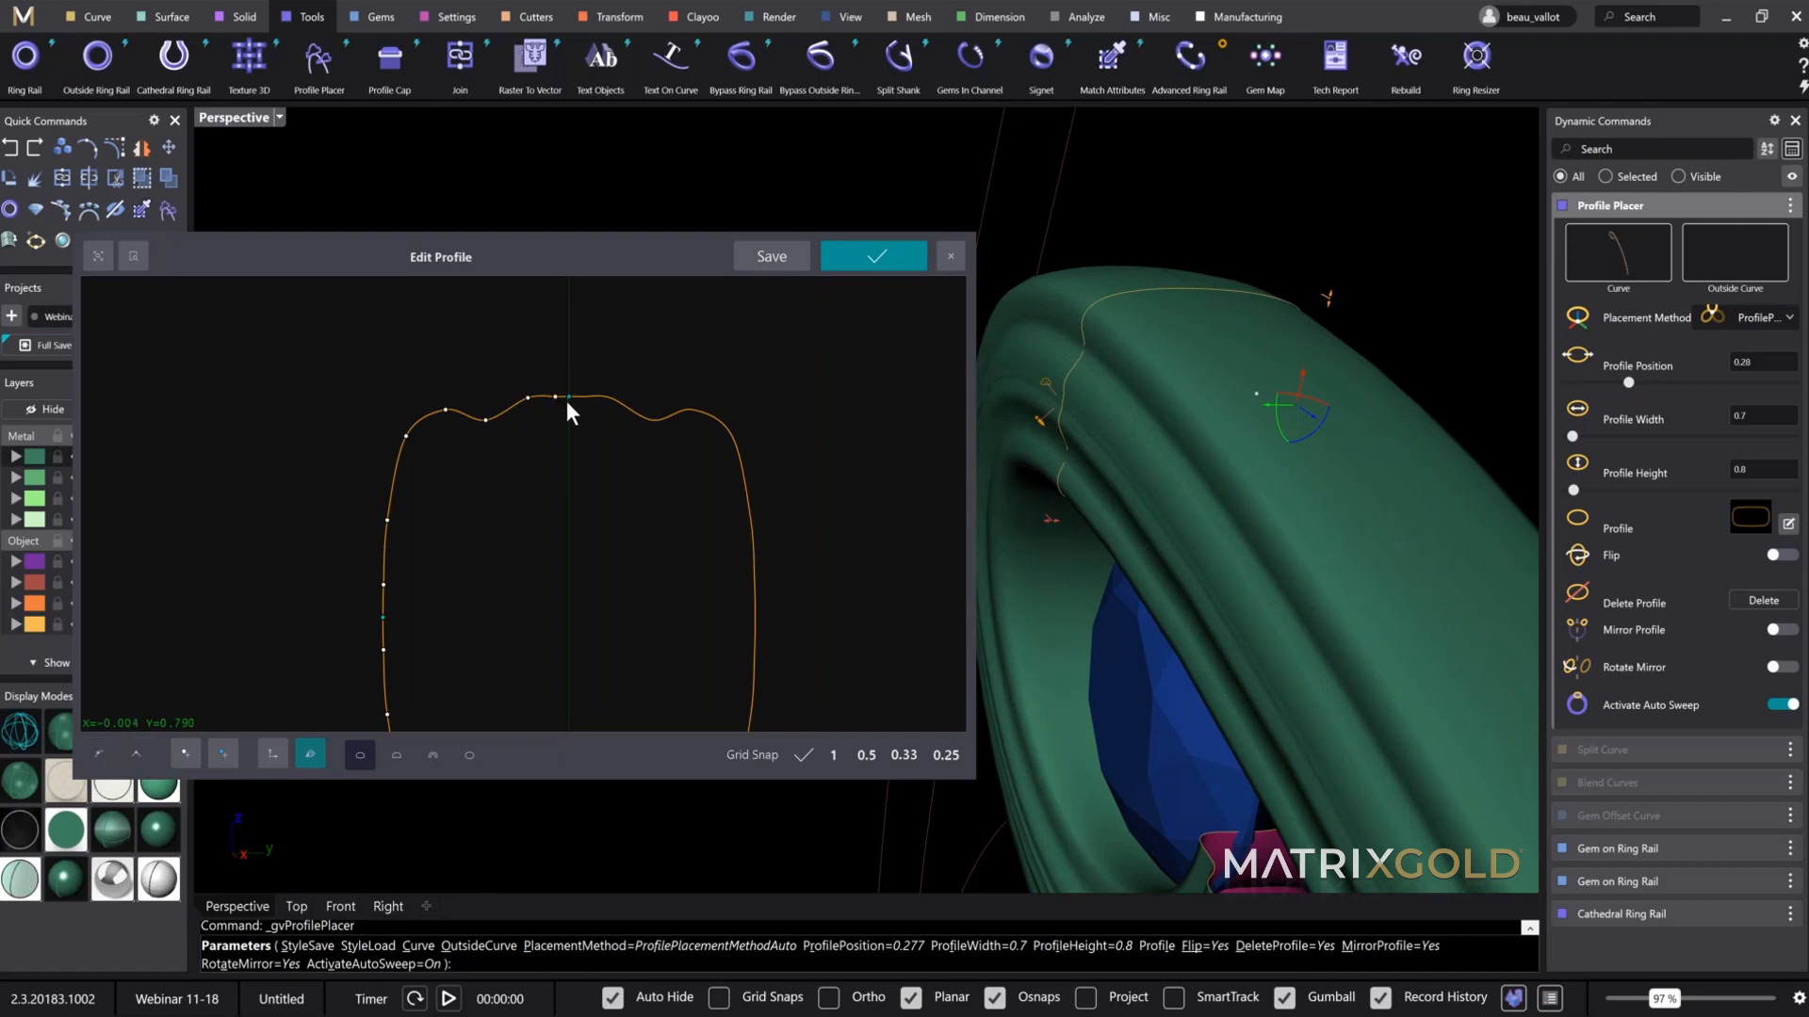
drag(580, 407, 586, 420)
scroll(579, 443, down, 4)
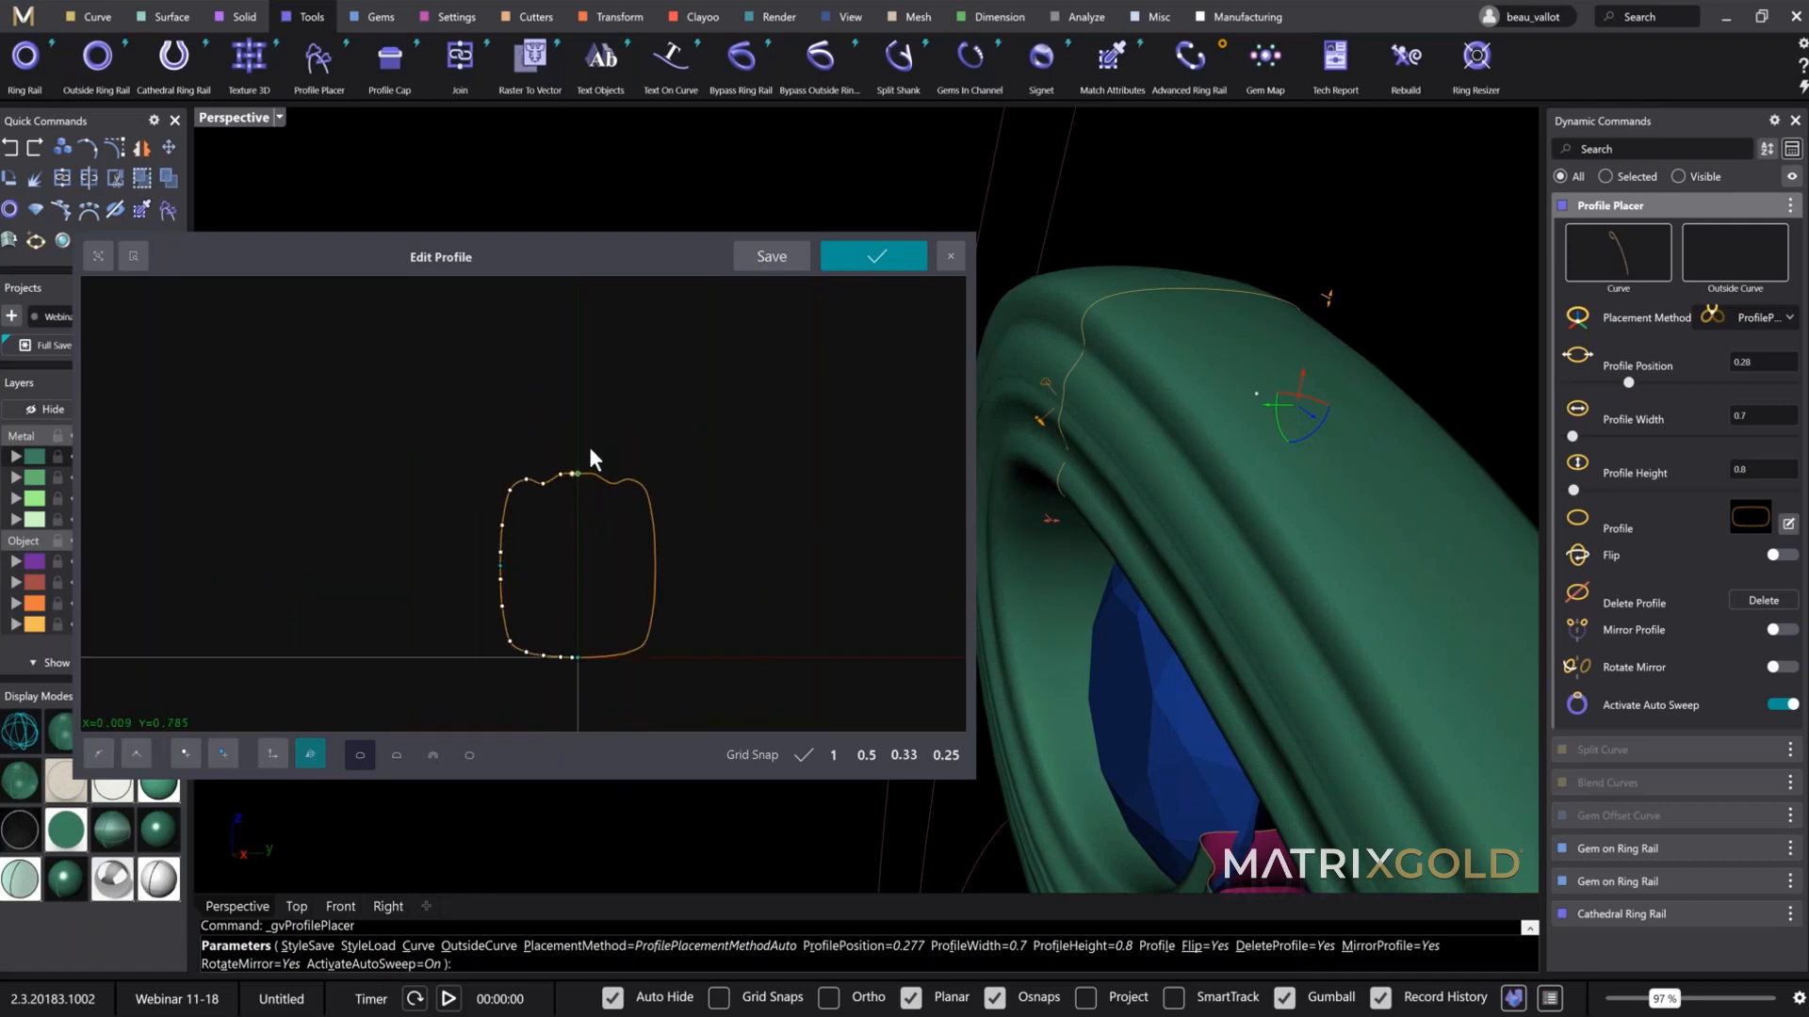
scroll(586, 446, up, 5)
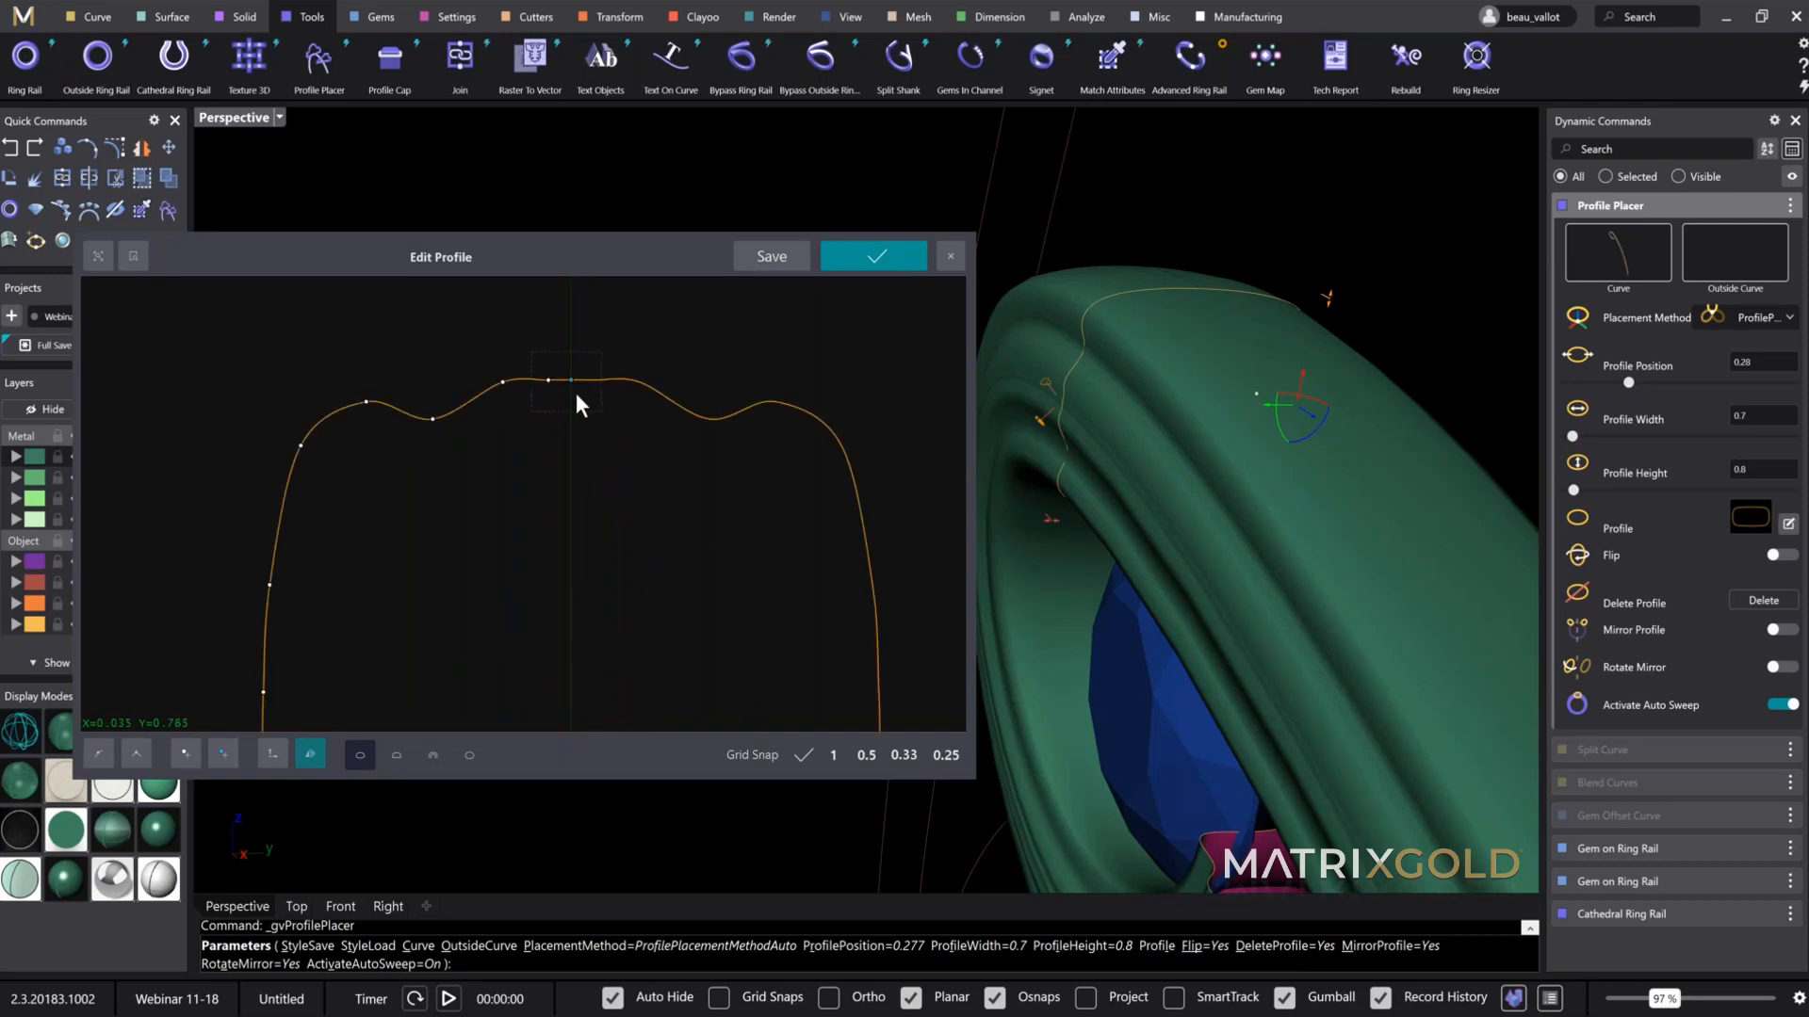
drag(571, 380, 568, 393)
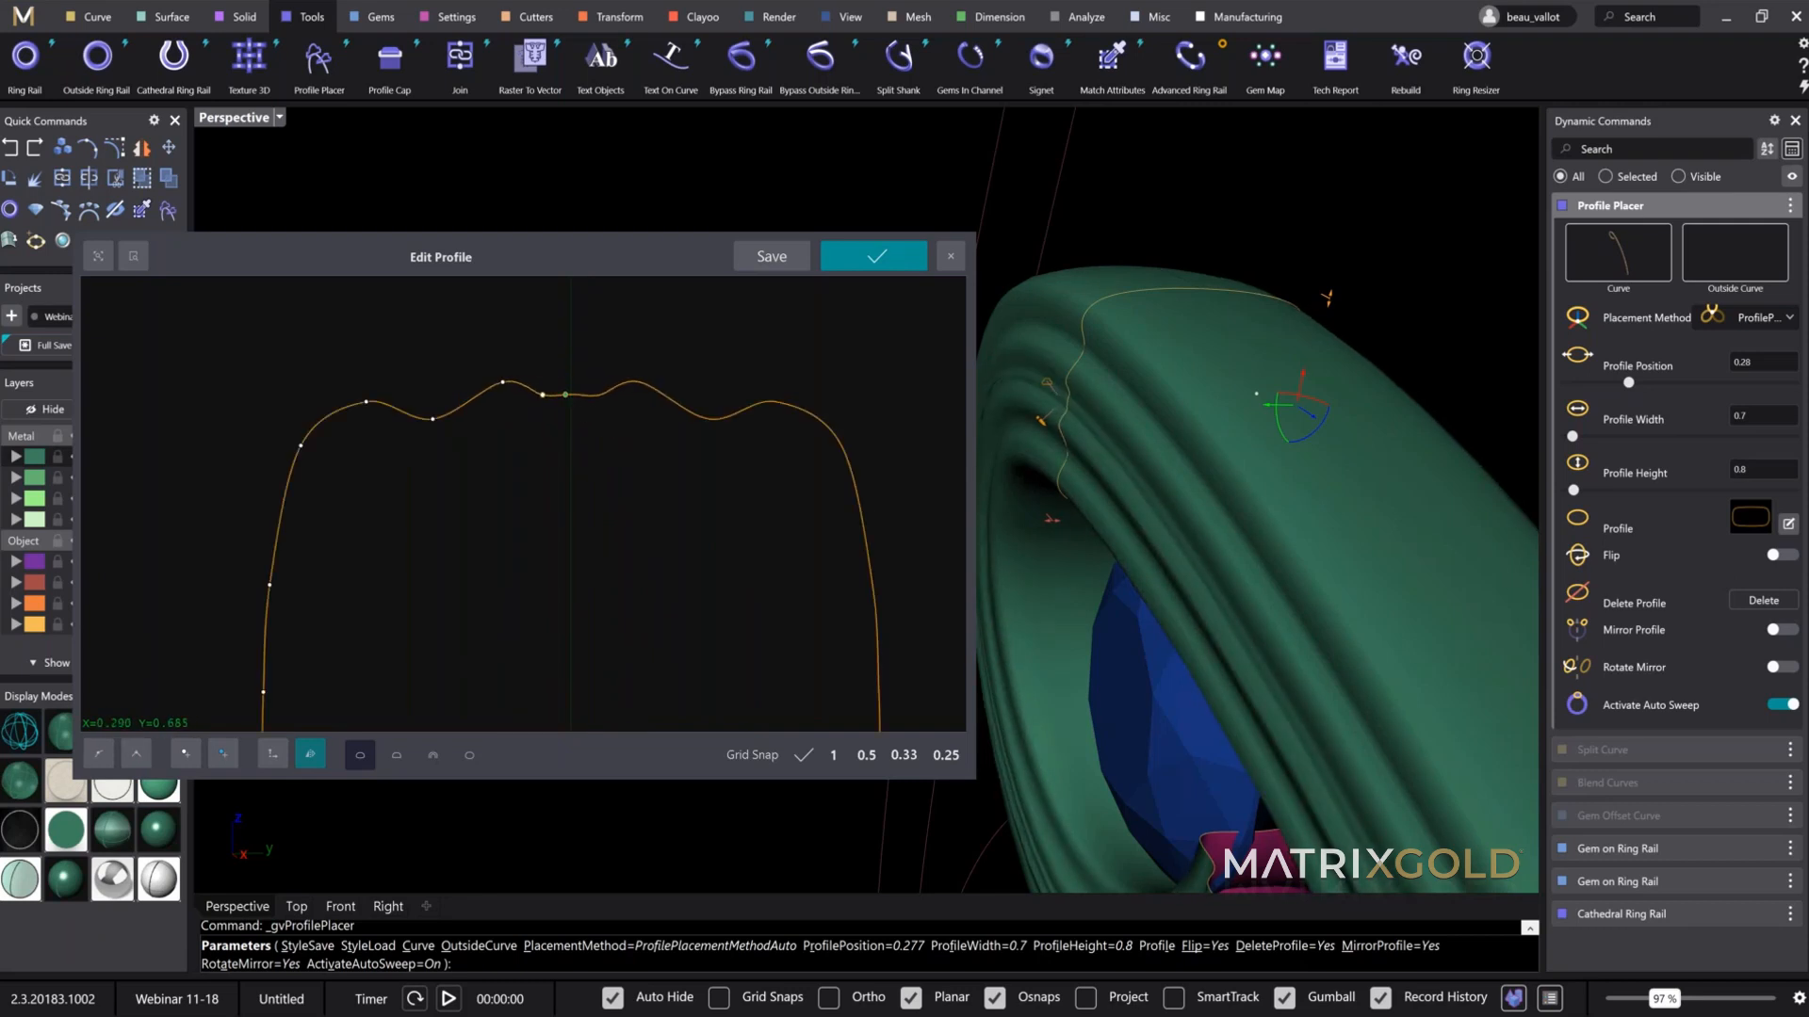
click(874, 255)
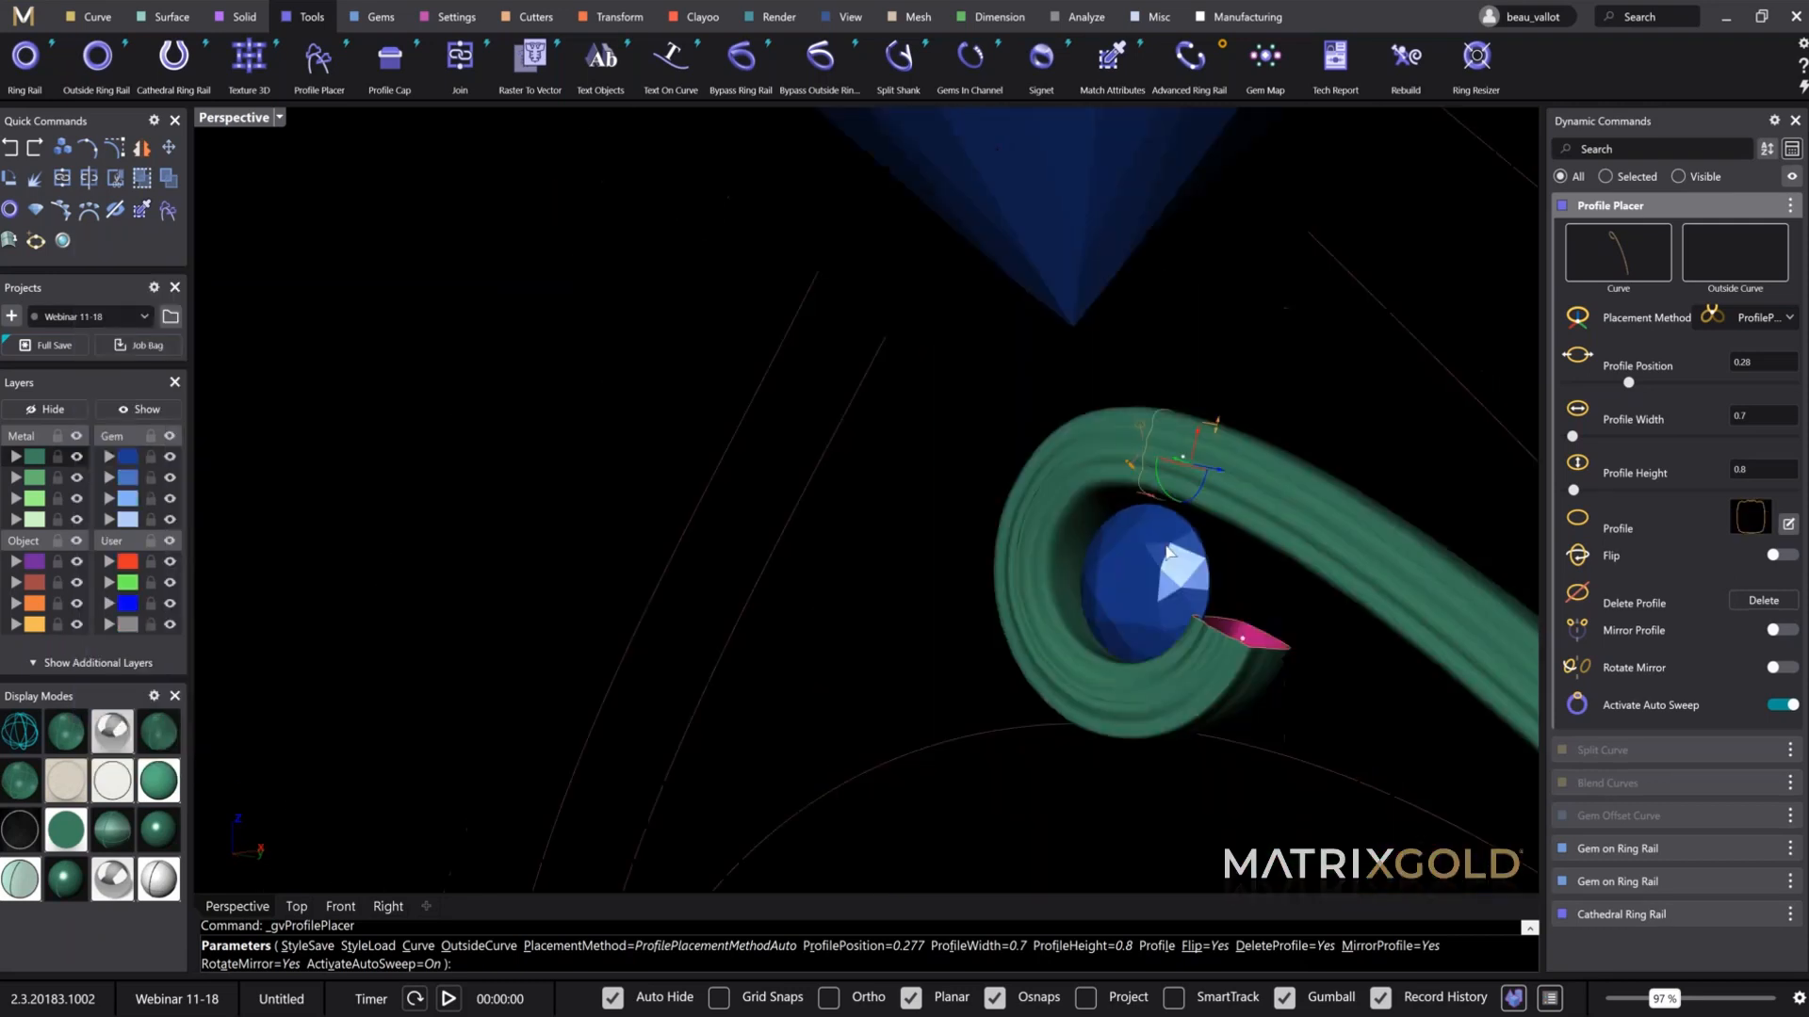
Step: Move the profile at the band's far lower end outward so its inner edge sits on the curve, and widen it to 0.7
right_drag(1112, 546, 1169, 614)
click(1160, 594)
scroll(1112, 701, up, 5)
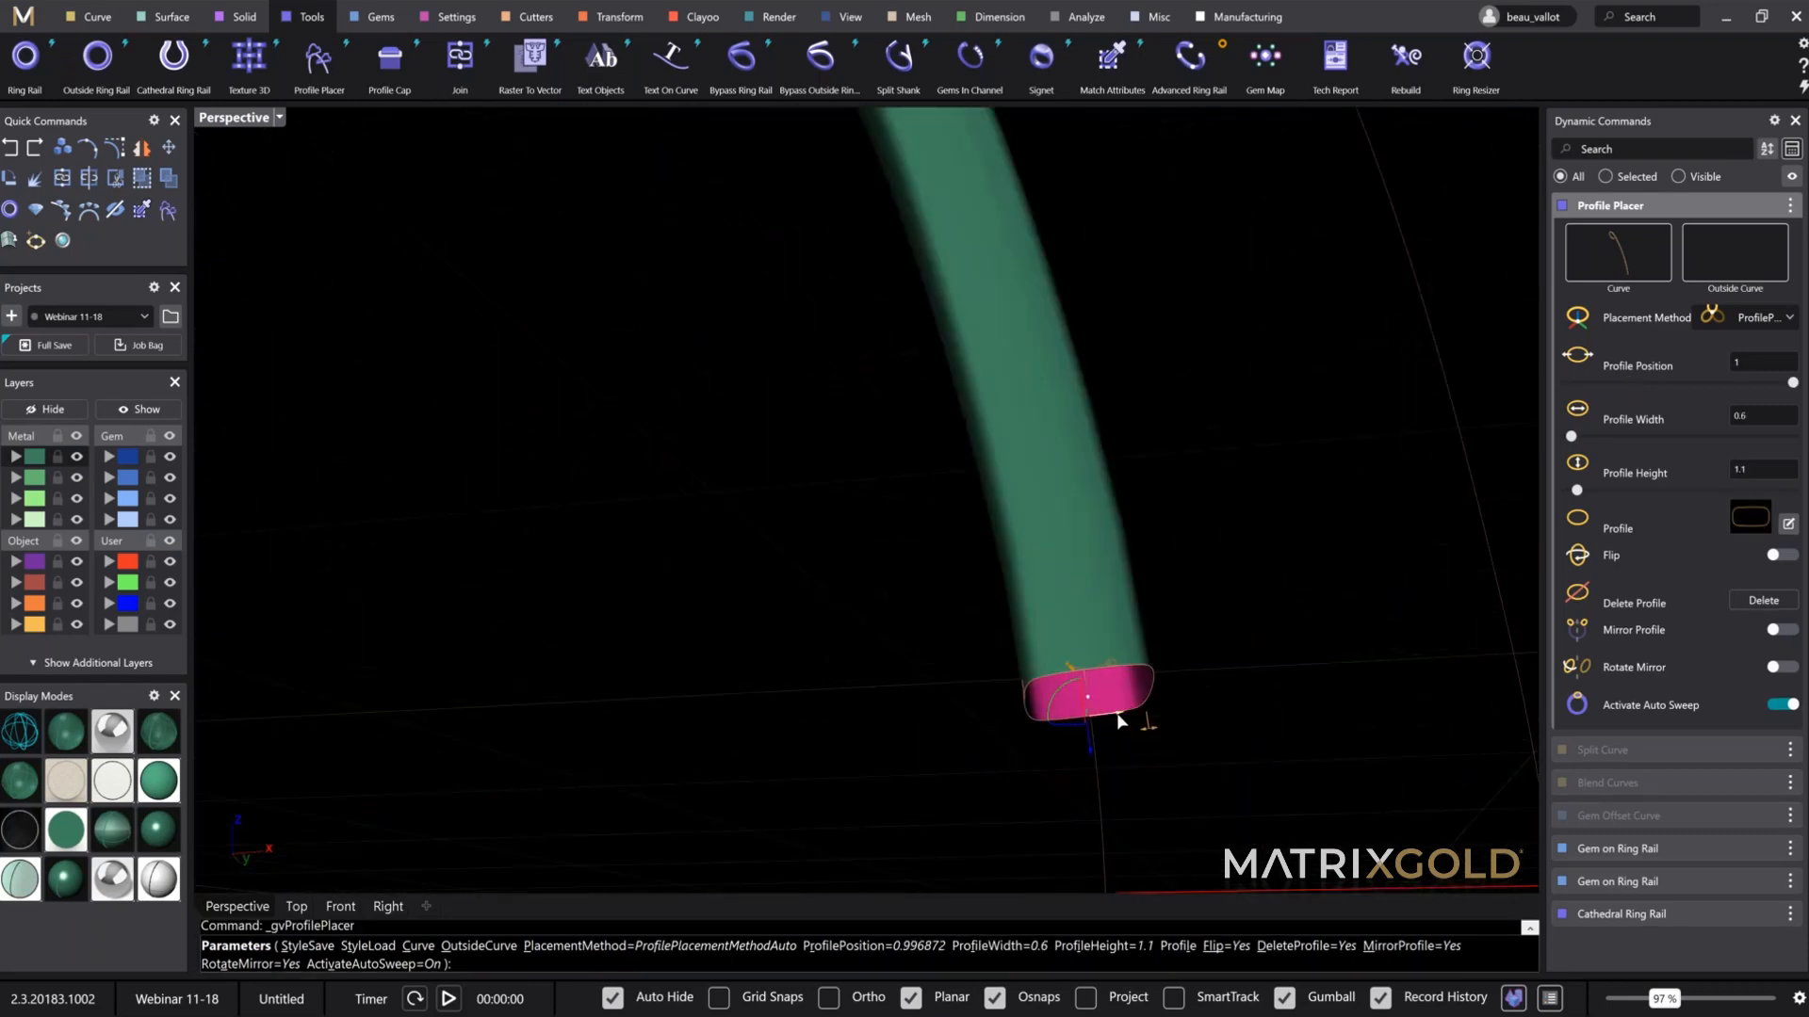
right_drag(1160, 713, 1175, 707)
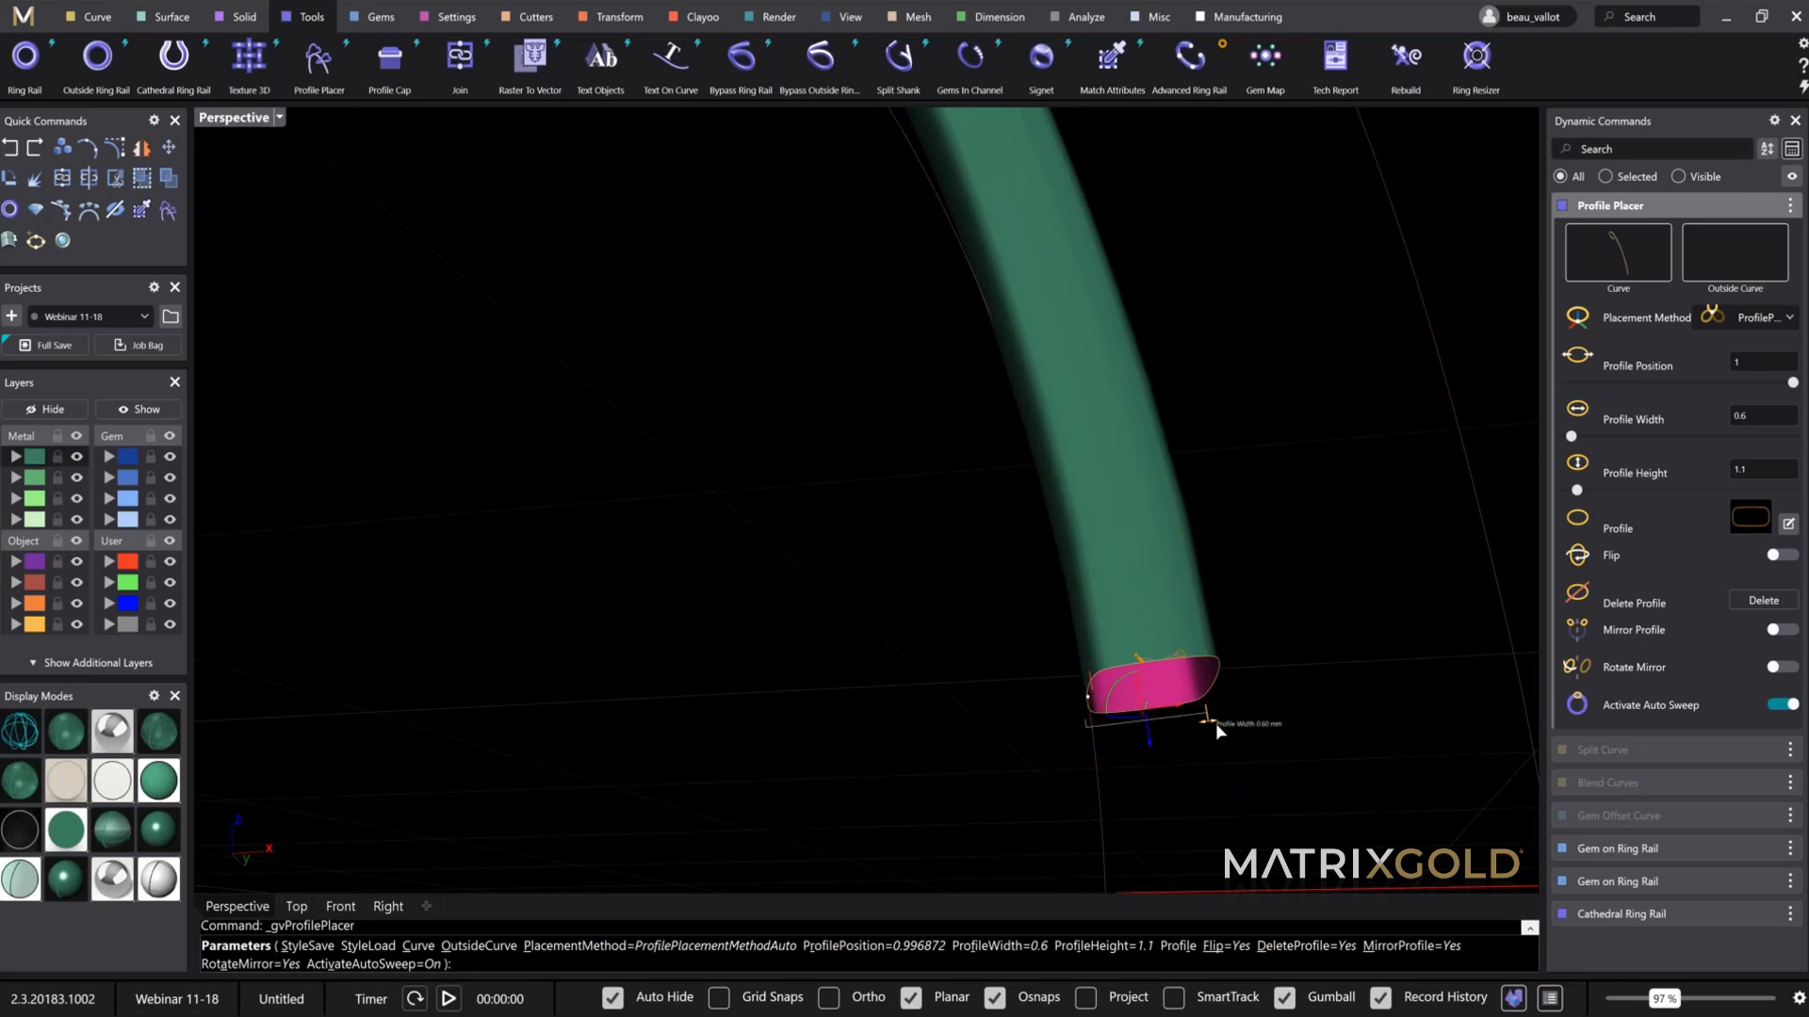
drag(1215, 722, 1188, 705)
scroll(1084, 551, down, 10)
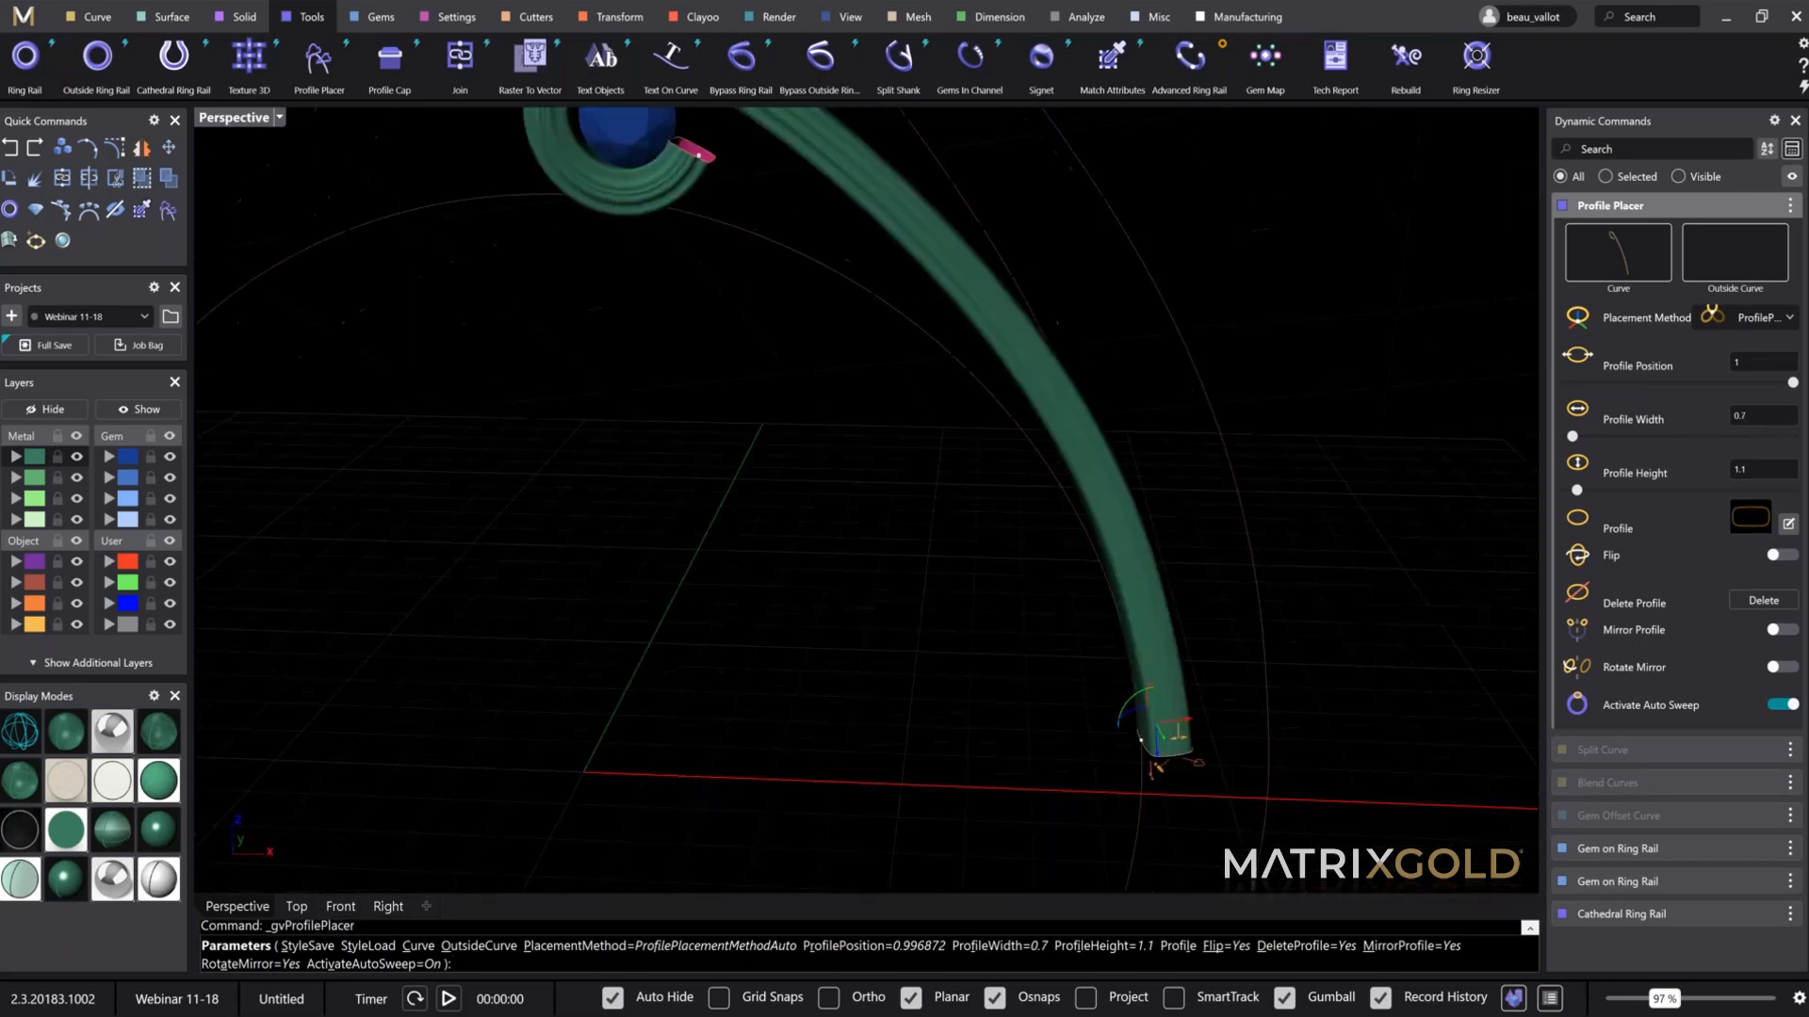
Step: Widen the profile at the top of the loop above the small gem to 0.9
scroll(942, 396, up, 6)
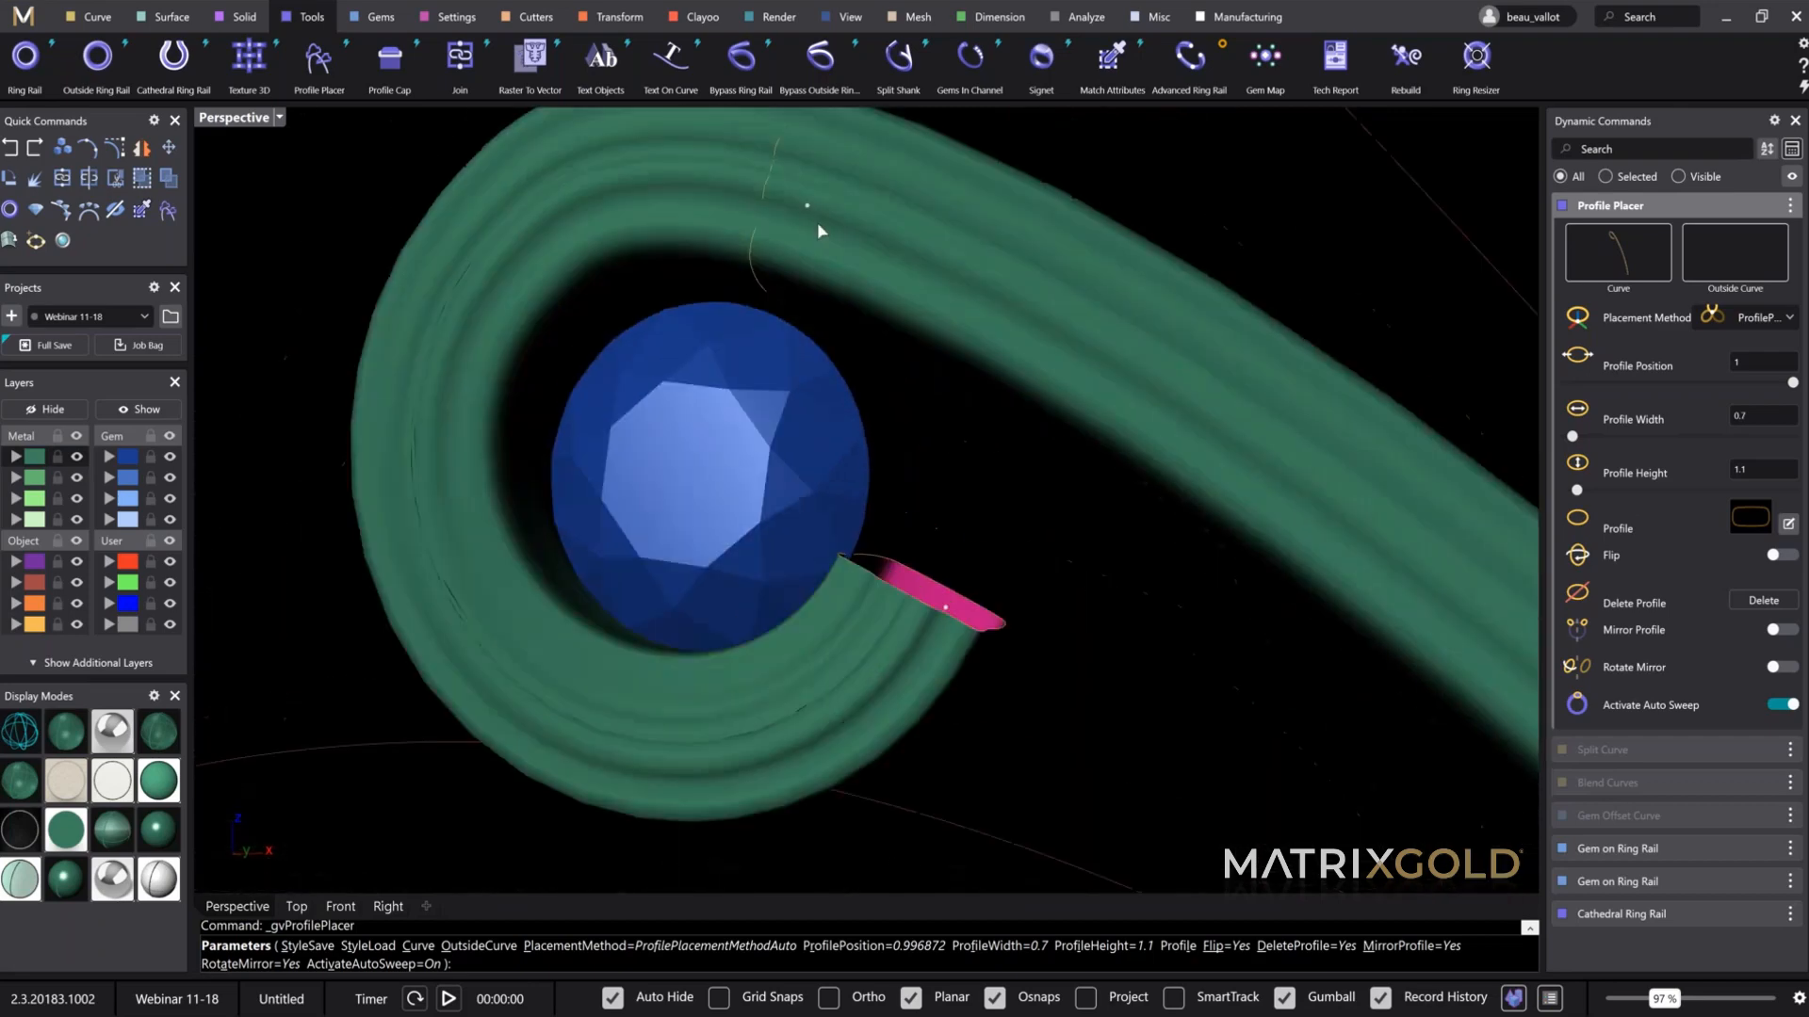
click(807, 206)
shift+right_drag(911, 307, 971, 447)
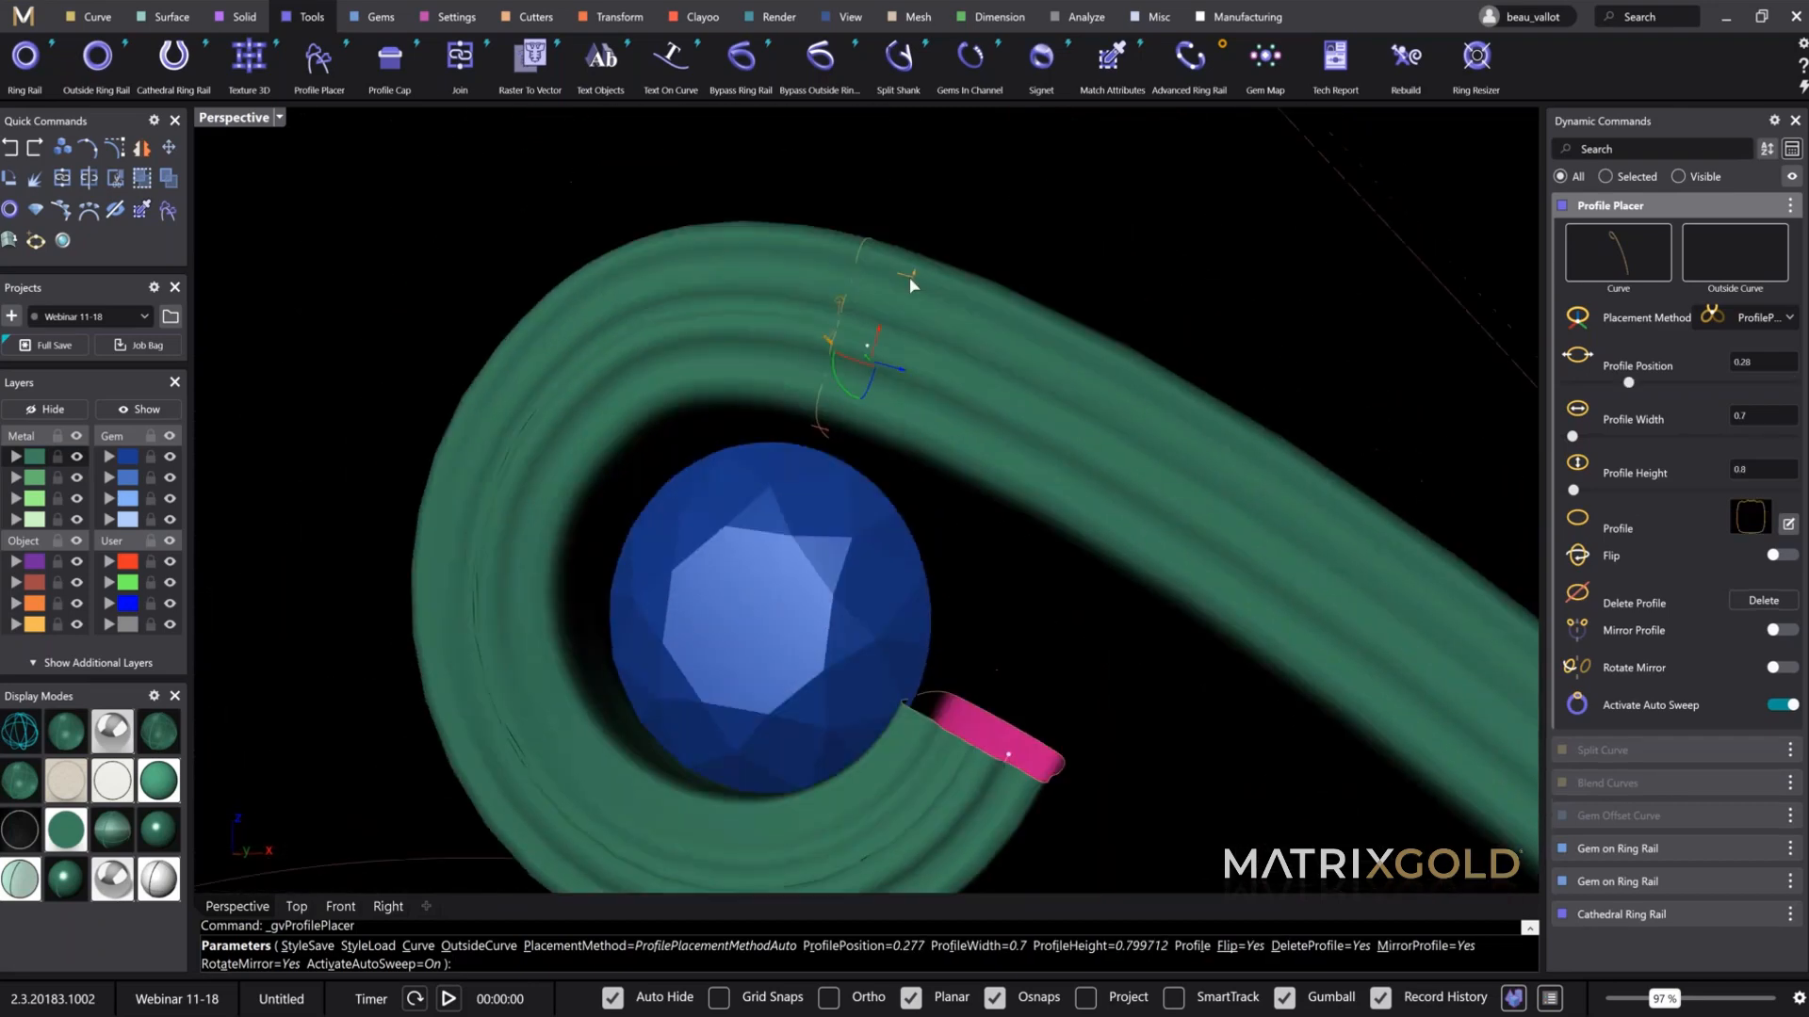
drag(917, 257, 920, 231)
Step: Set the width of the profile at the band's far lower end to 0.8
scroll(920, 231, down, 6)
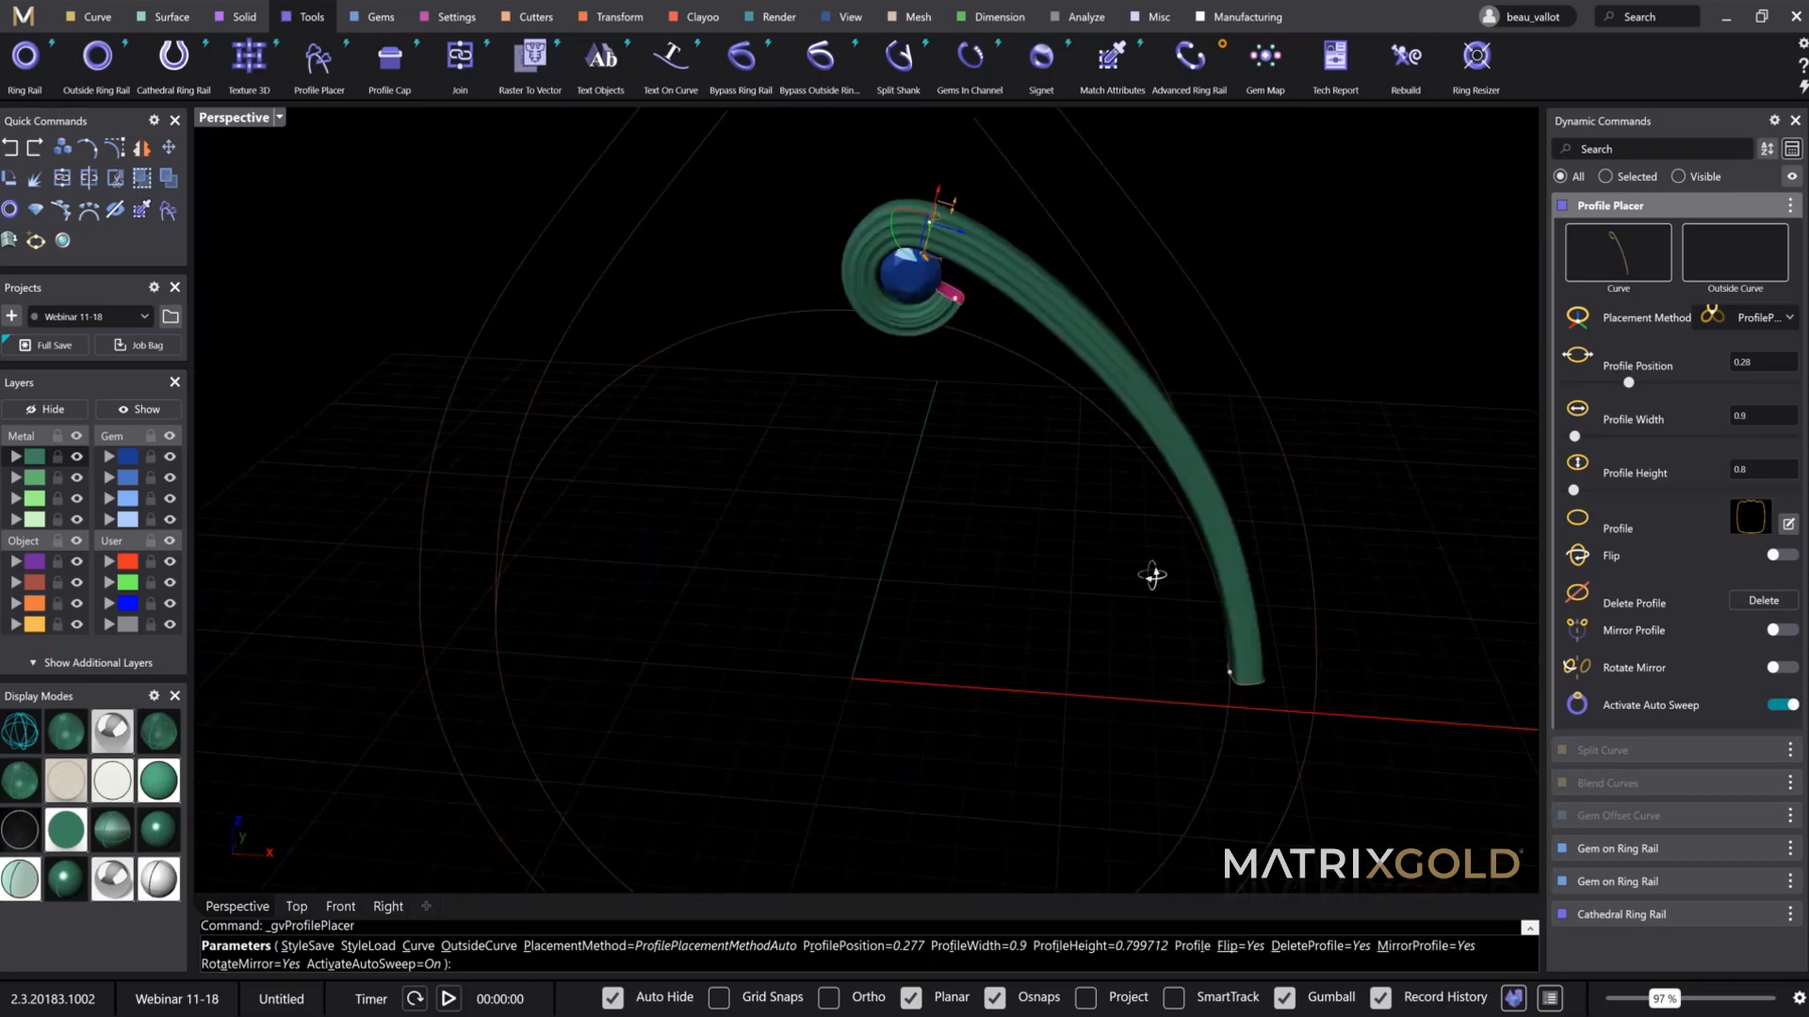
click(1229, 672)
scroll(1280, 625, up, 5)
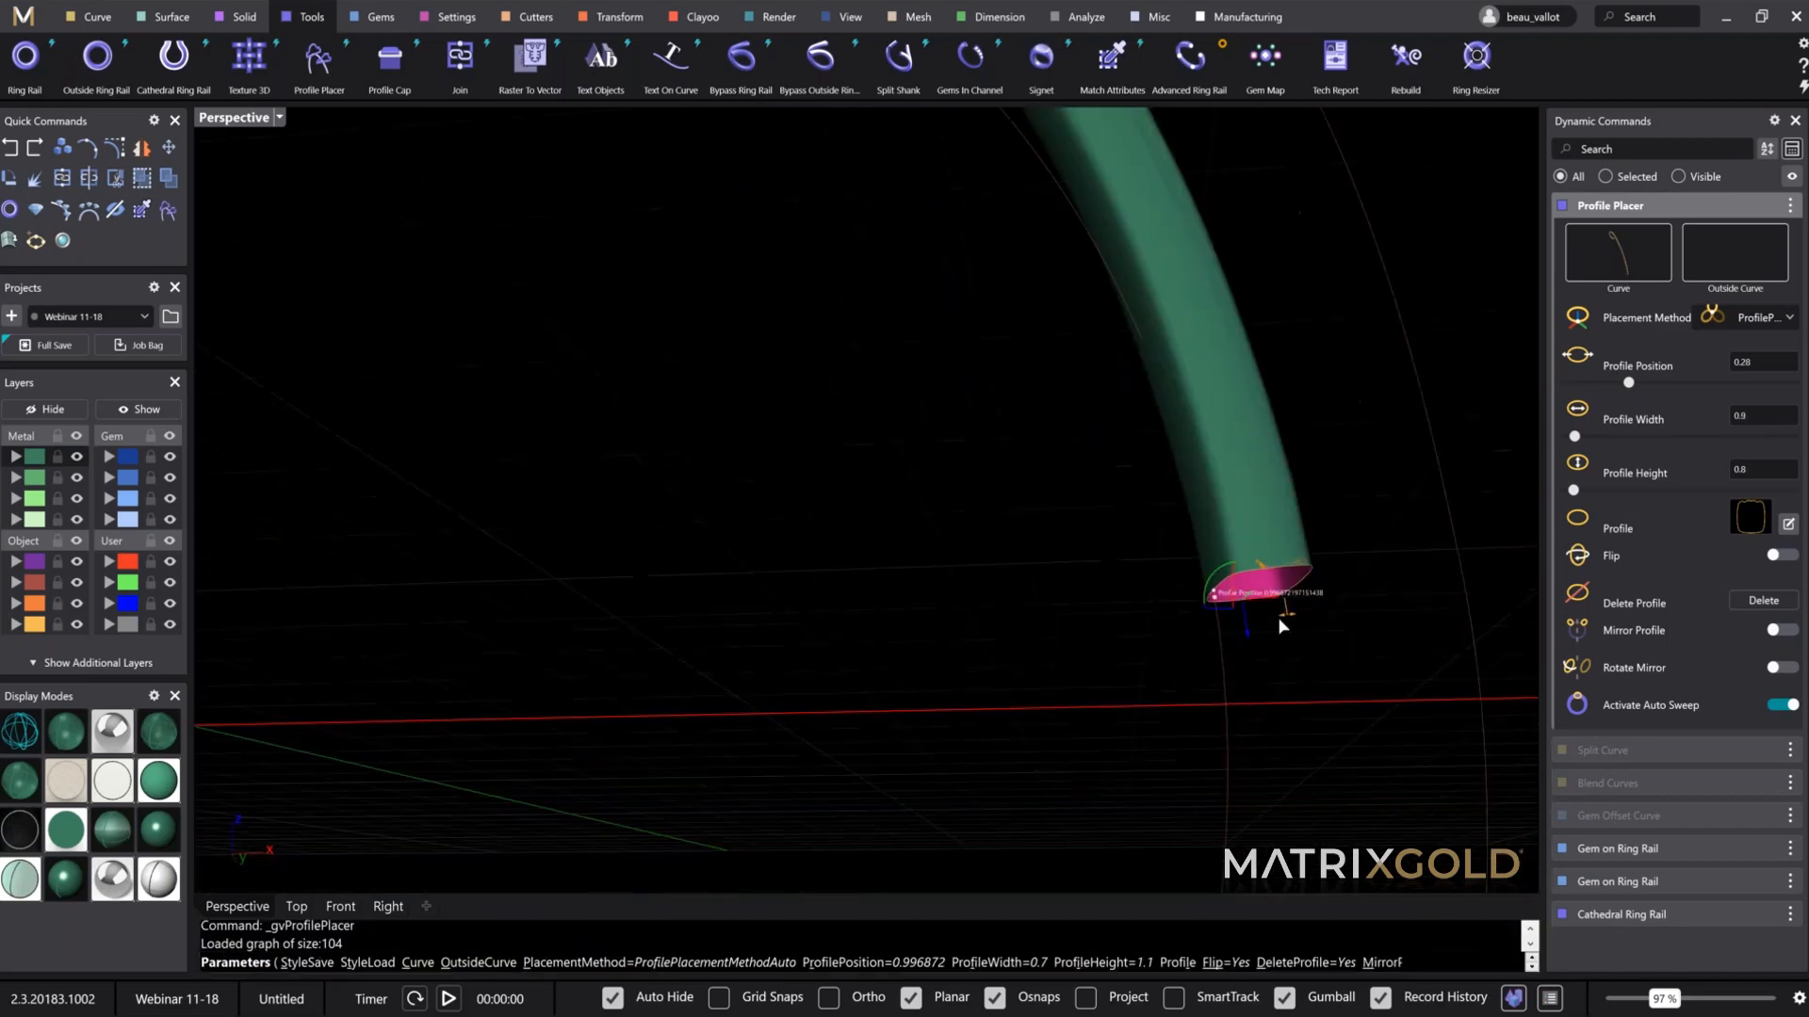
drag(1283, 629, 1258, 616)
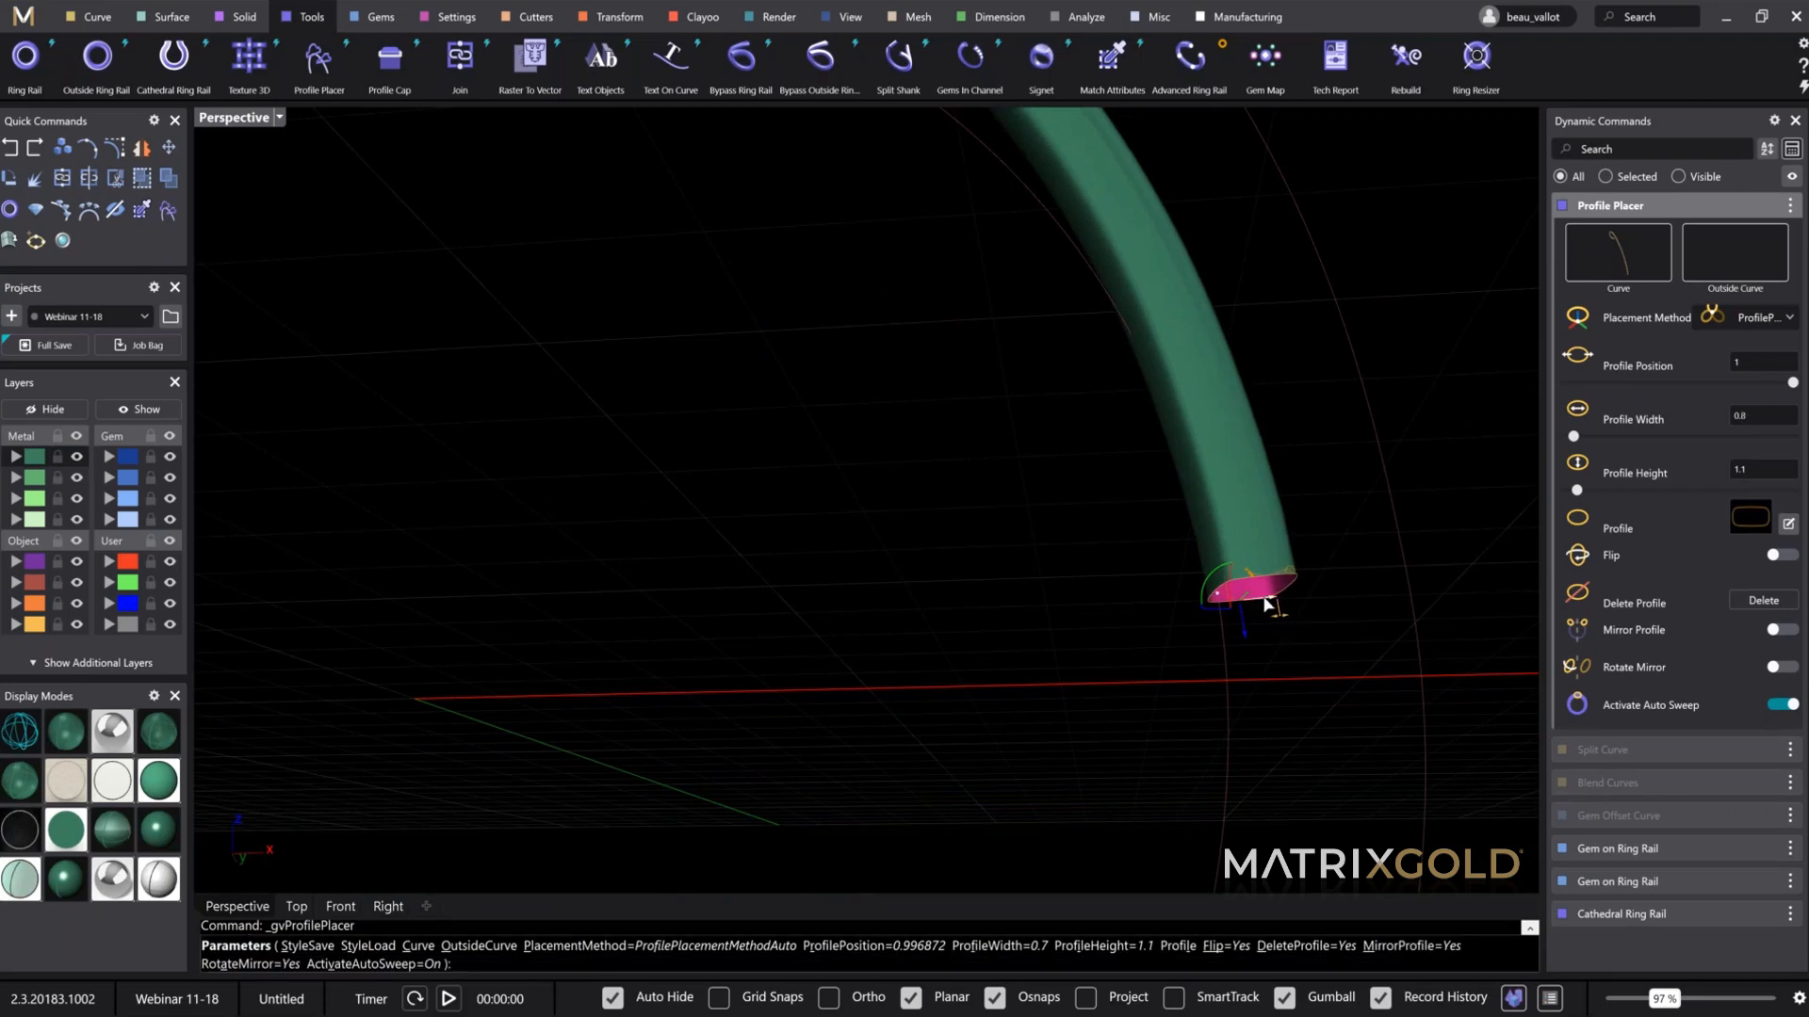
scroll(1323, 641, down, 3)
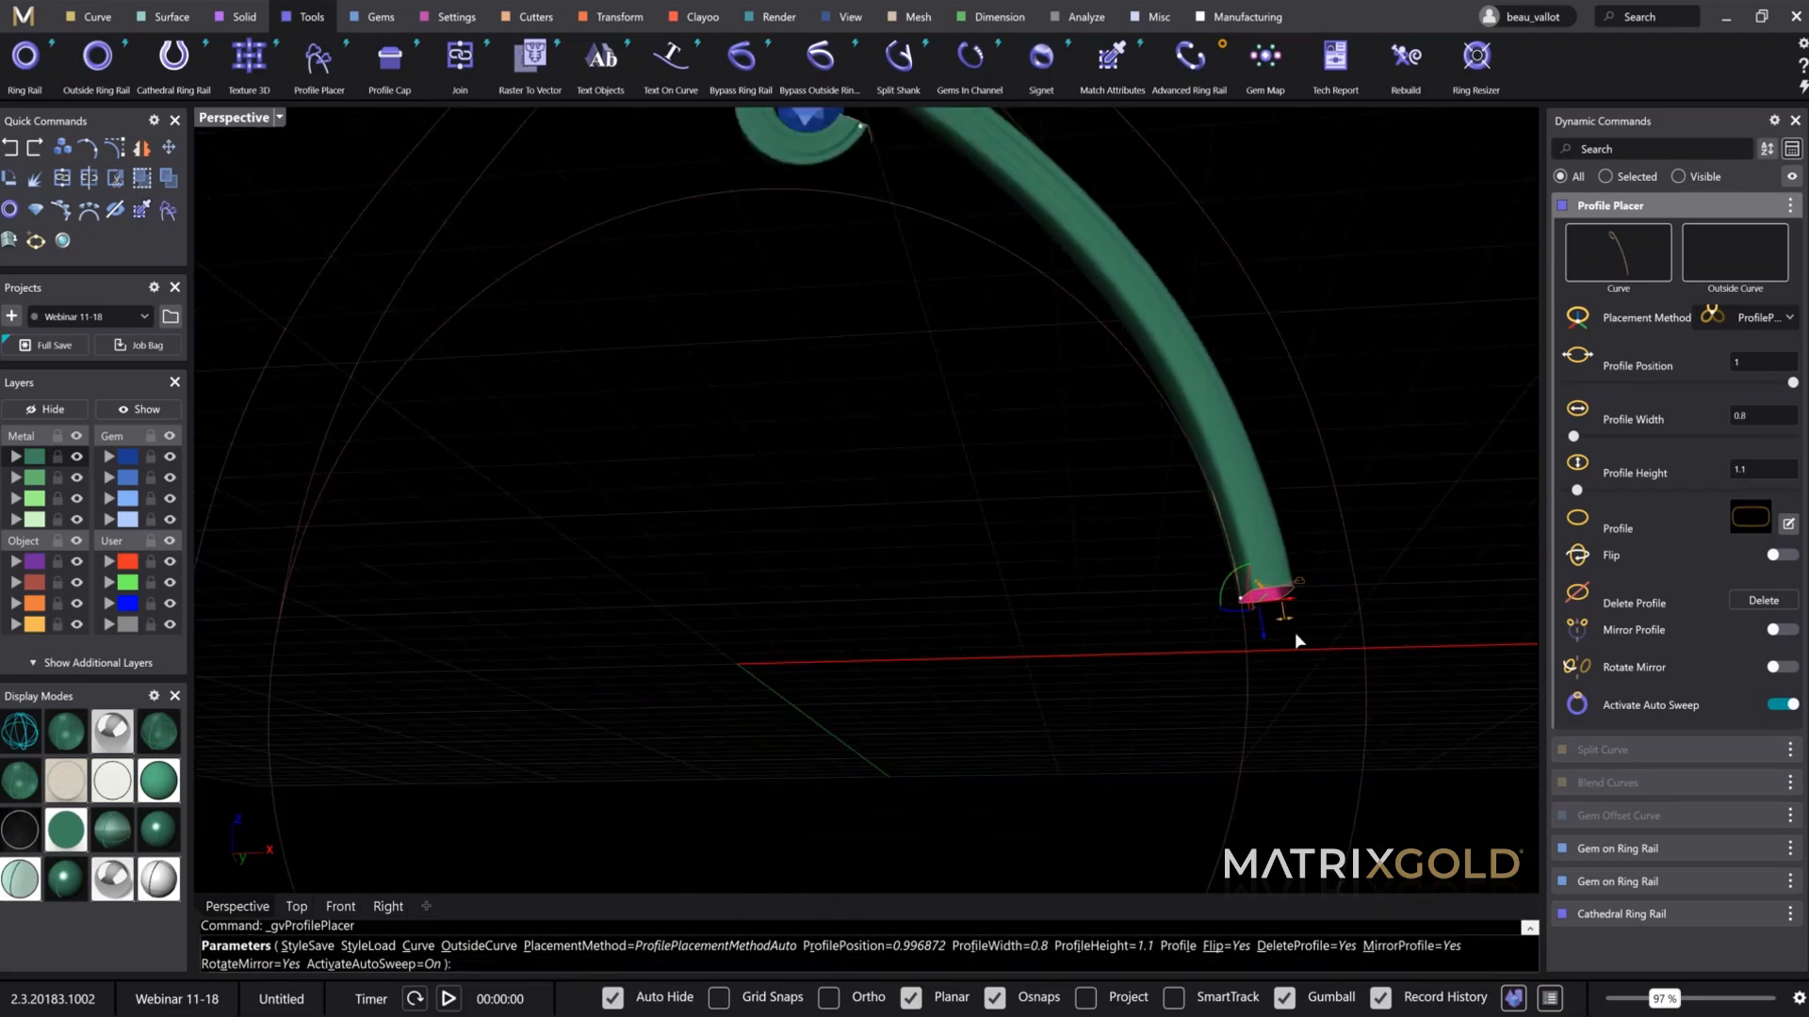
Step: Check the lower-end profile's alignment on the curve from the side, nudge it slightly and finish the Profile Placer sweep
right_drag(1295, 631, 828, 584)
scroll(735, 532, up, 3)
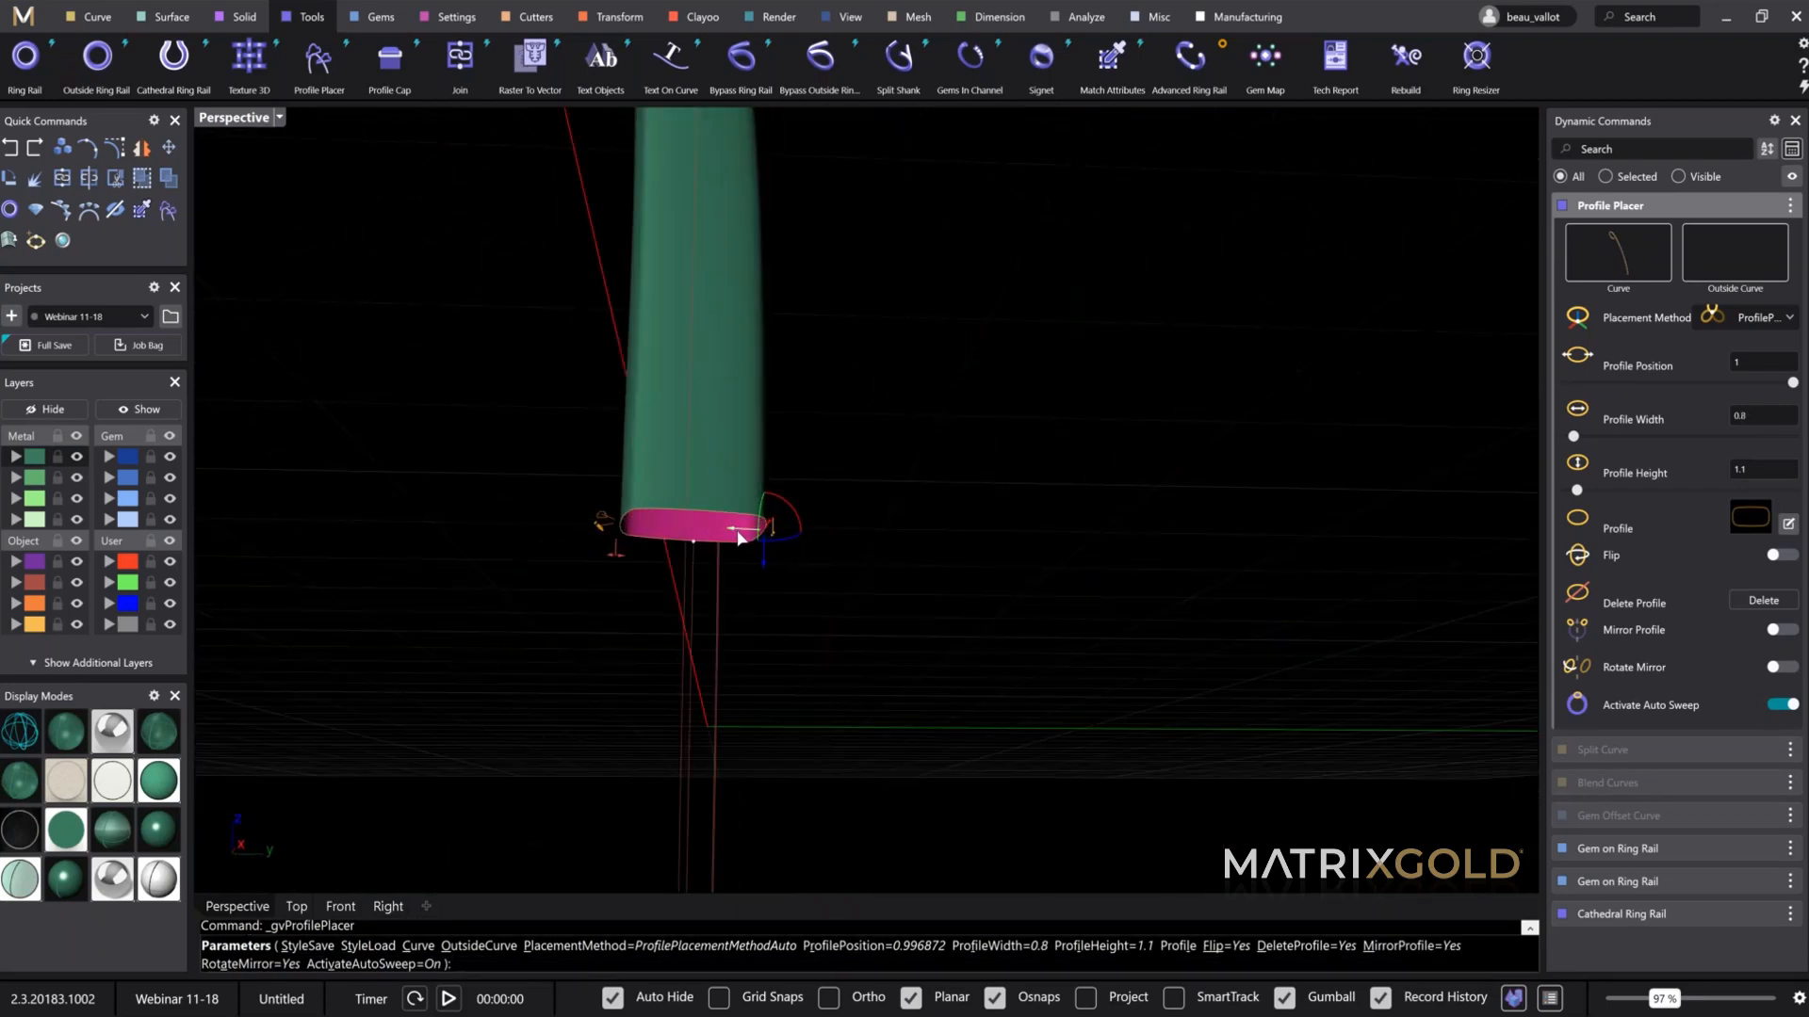
right_drag(739, 543, 768, 784)
drag(766, 781, 764, 782)
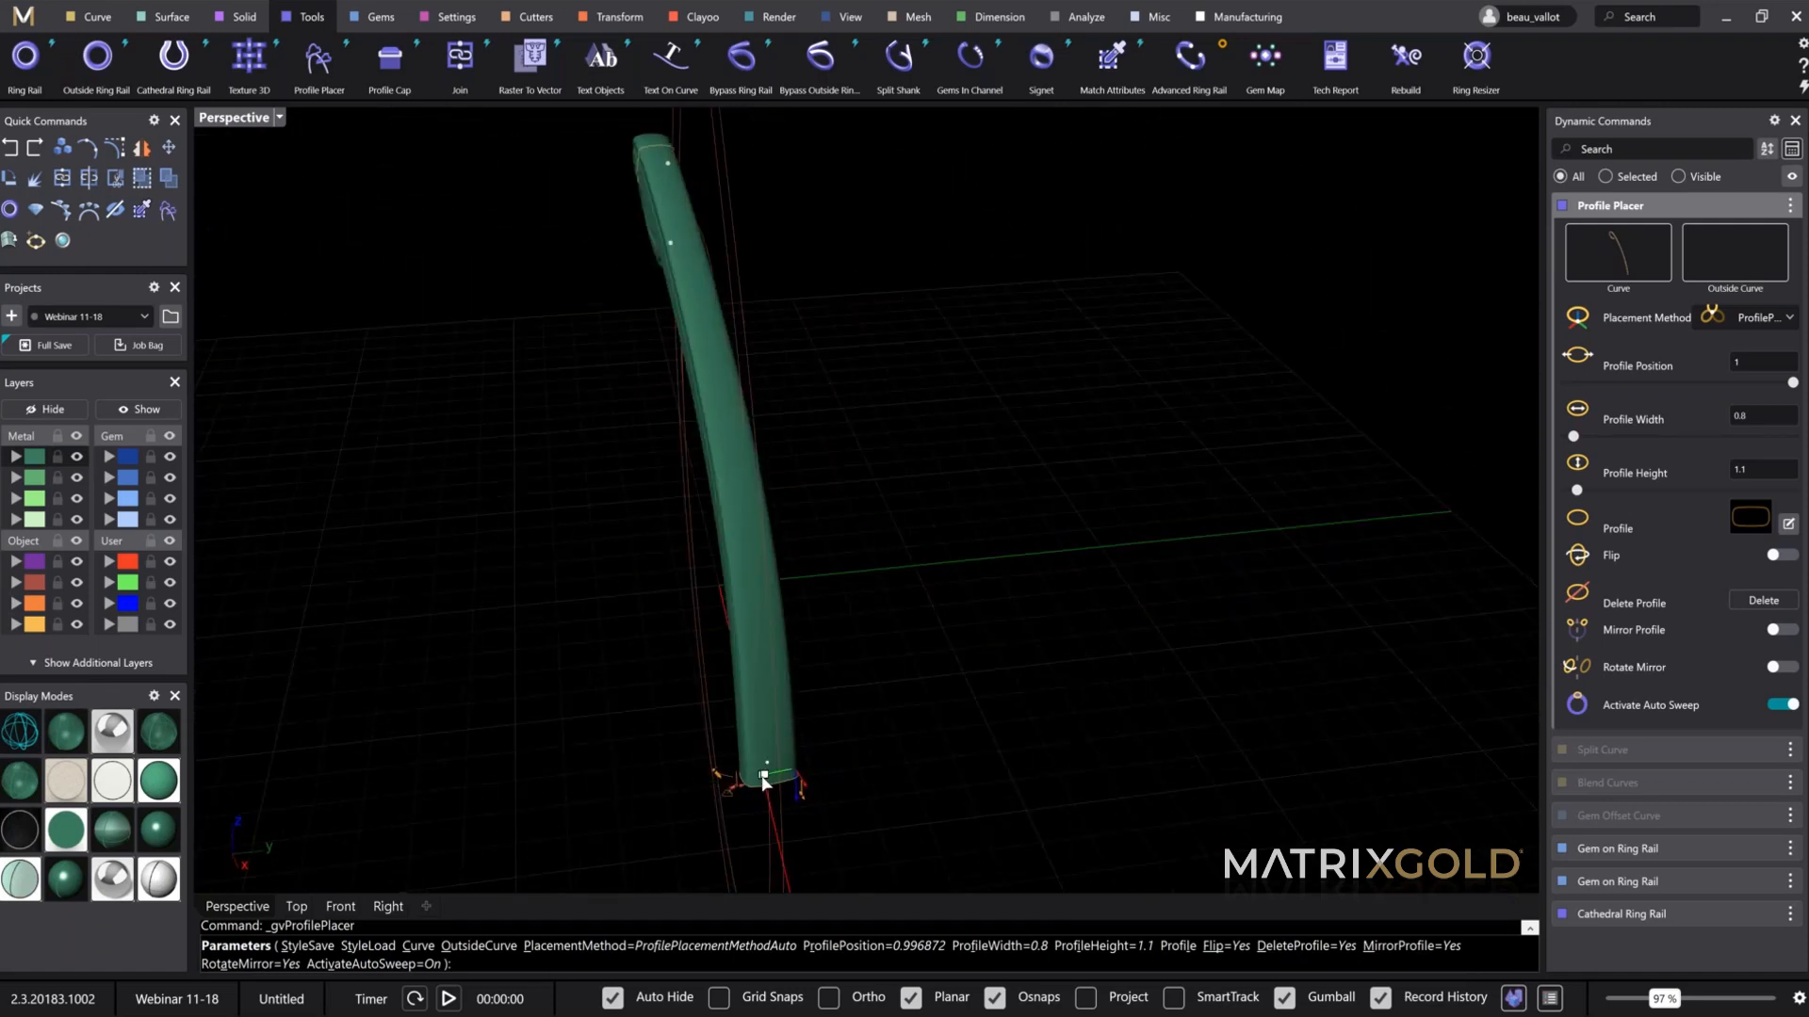
key(Return)
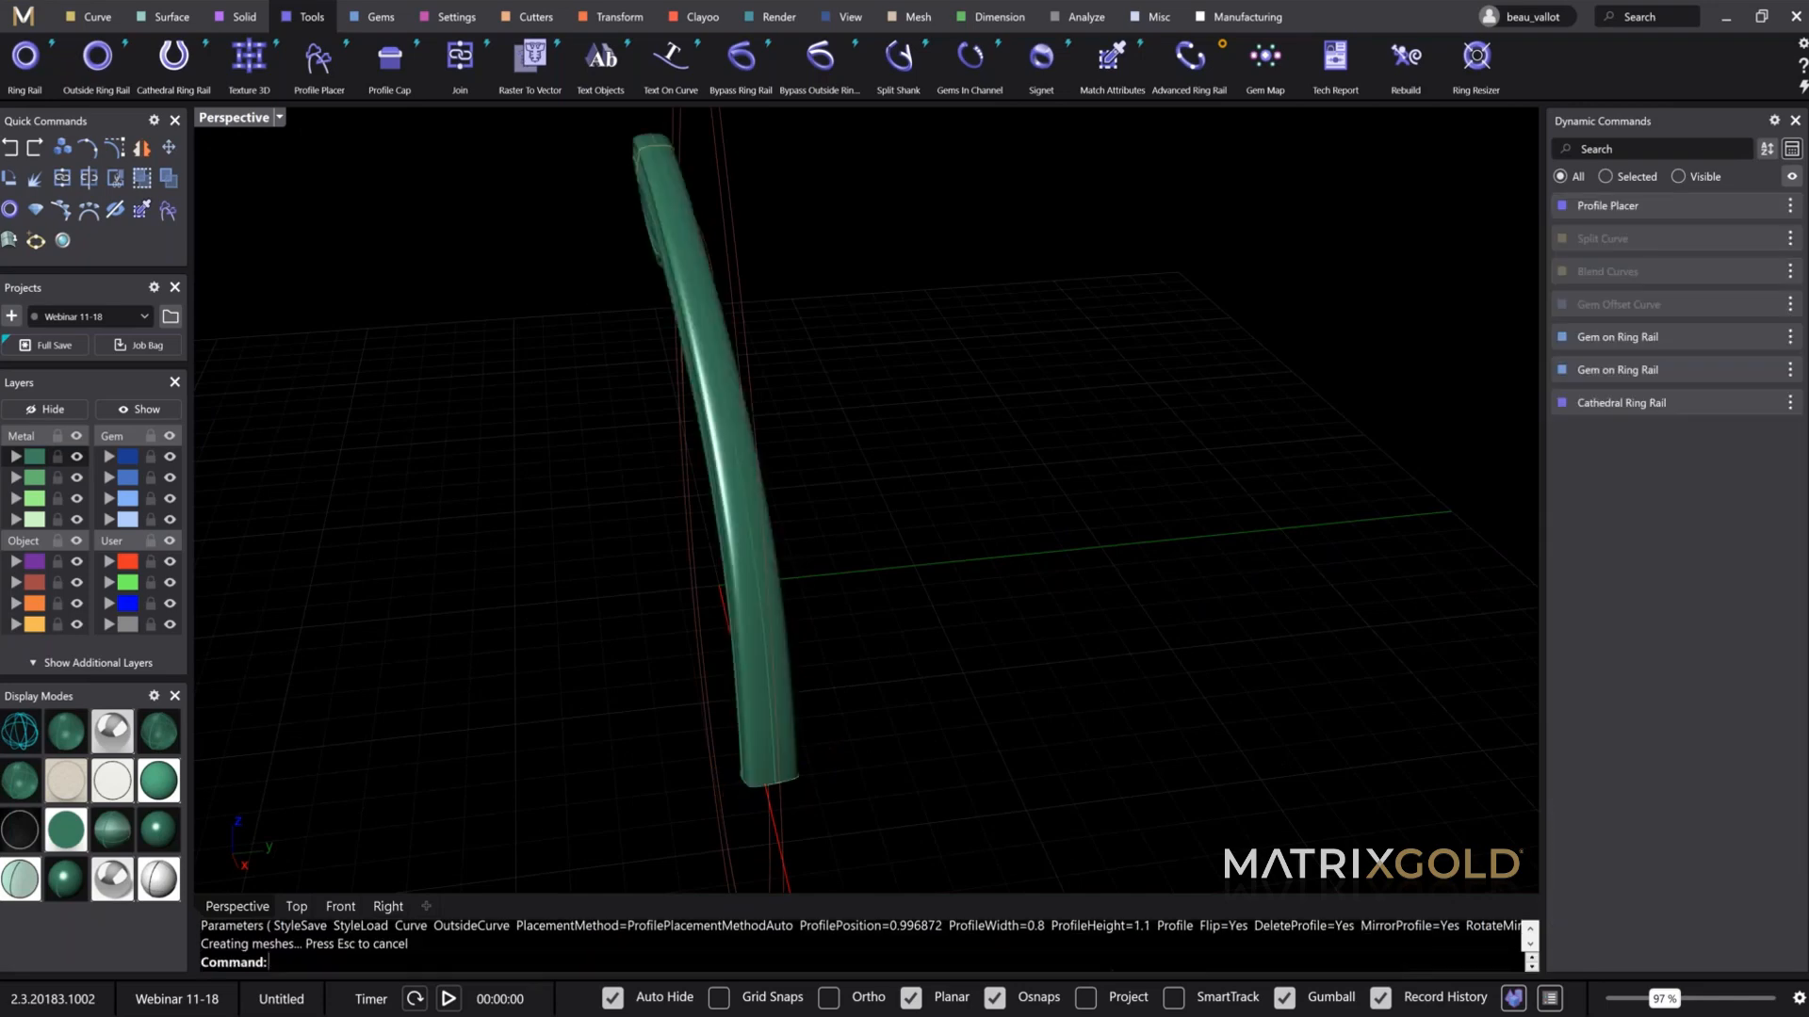
Step: Cap the band's open end beside the small gem using Profile Cap with a dome thickness of 0.2
right_drag(908, 663, 778, 603)
scroll(873, 298, up, 5)
drag(778, 603, 971, 289)
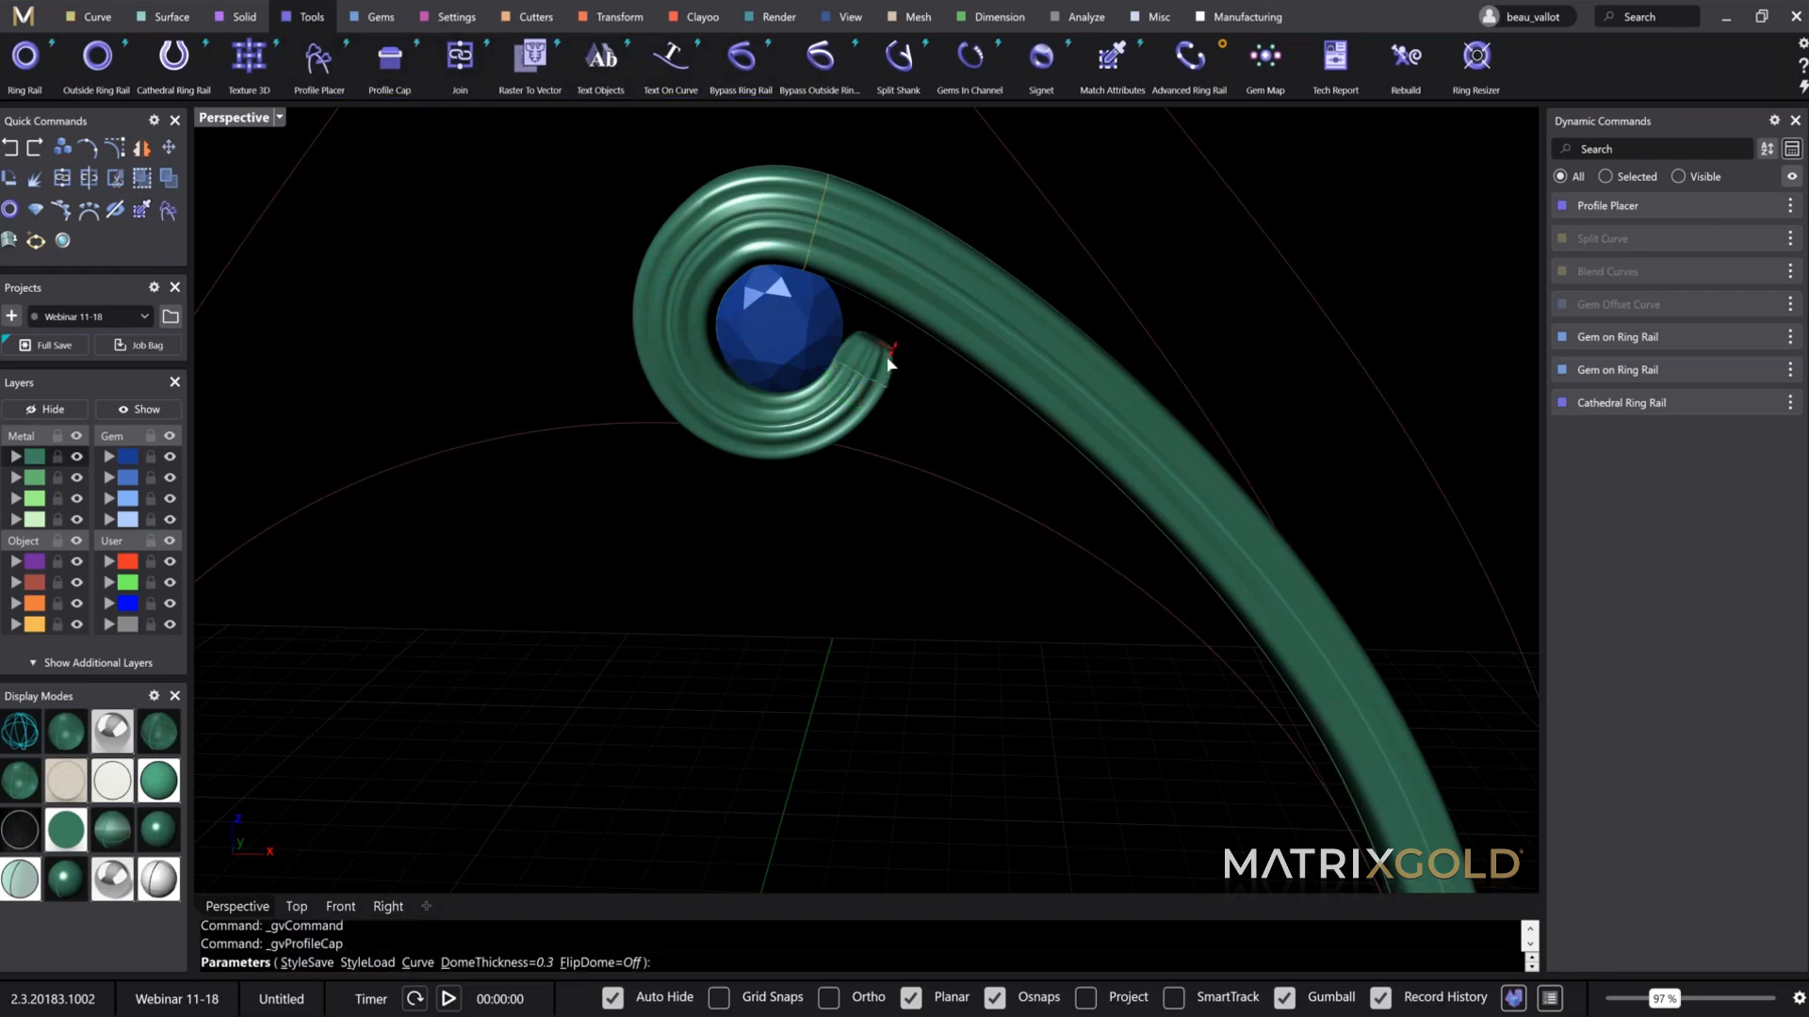
scroll(885, 356, up, 10)
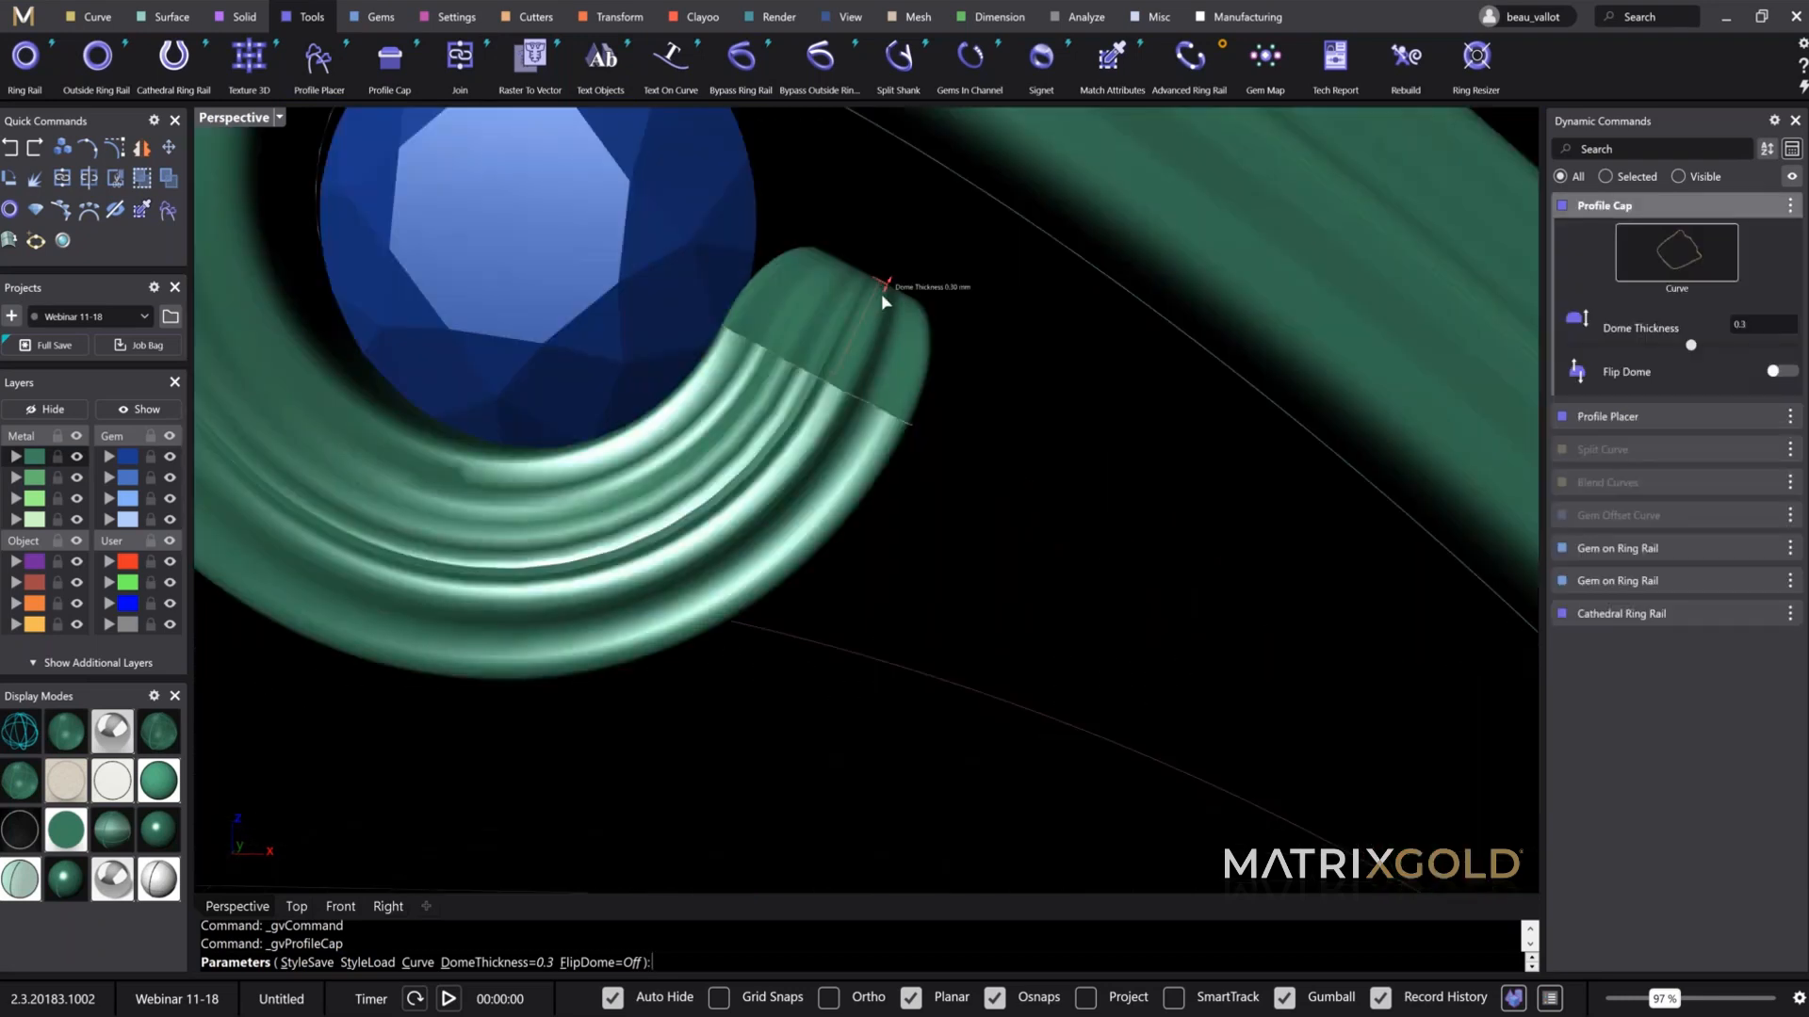
drag(885, 291, 873, 315)
right_click(874, 314)
scroll(879, 347, down, 10)
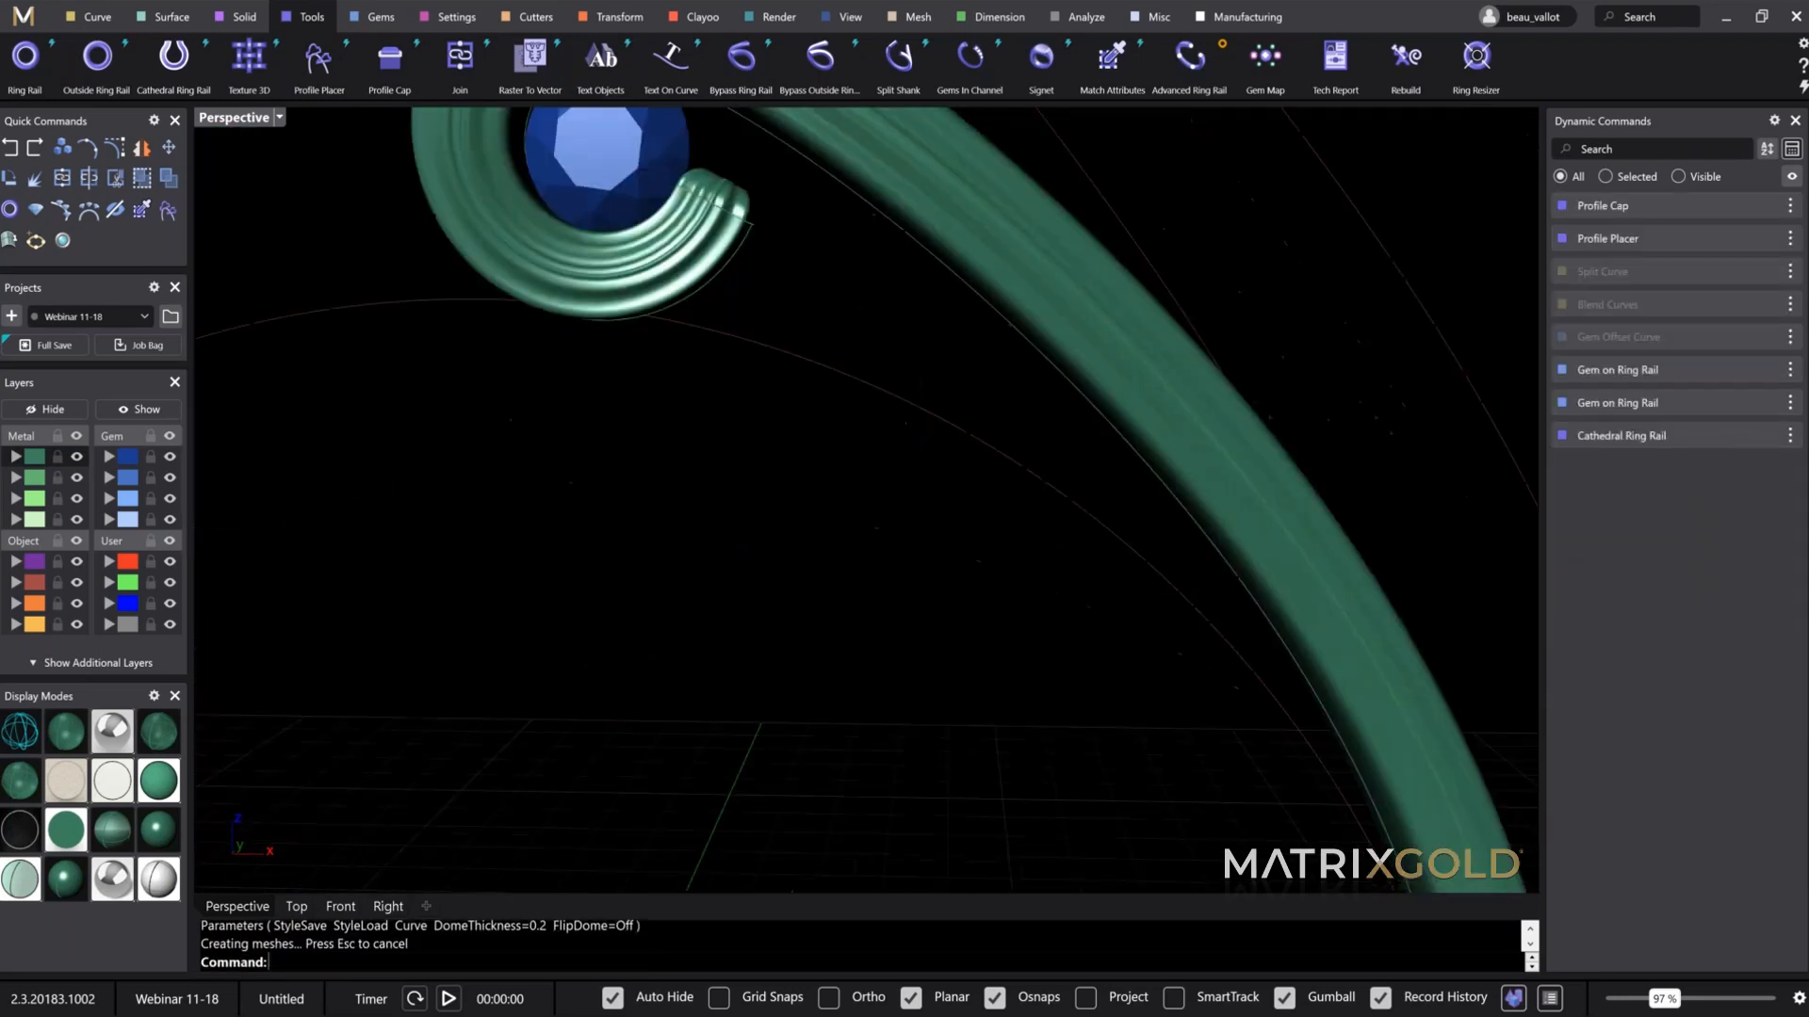
Step: Cap the band's far lower end using Profile Cap, doming it outward with a thickness of -0.4
scroll(1281, 749, up, 2)
right_click(1215, 742)
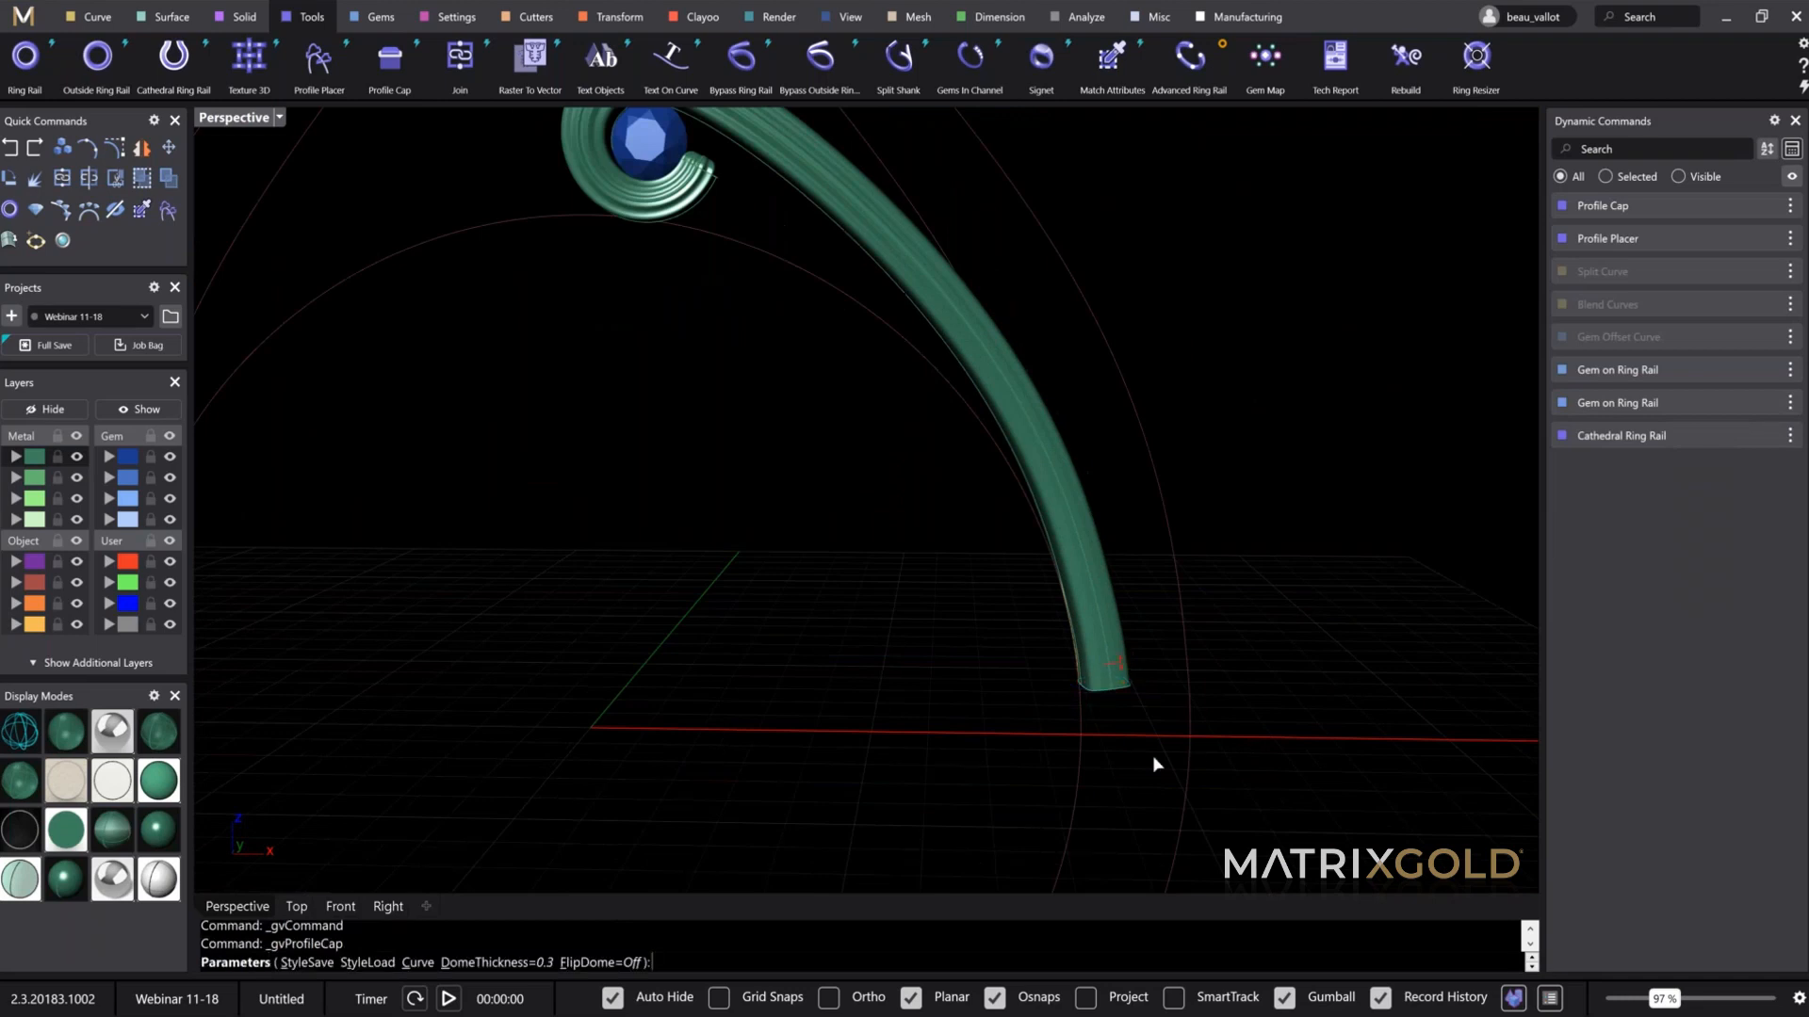
scroll(1122, 722, up, 3)
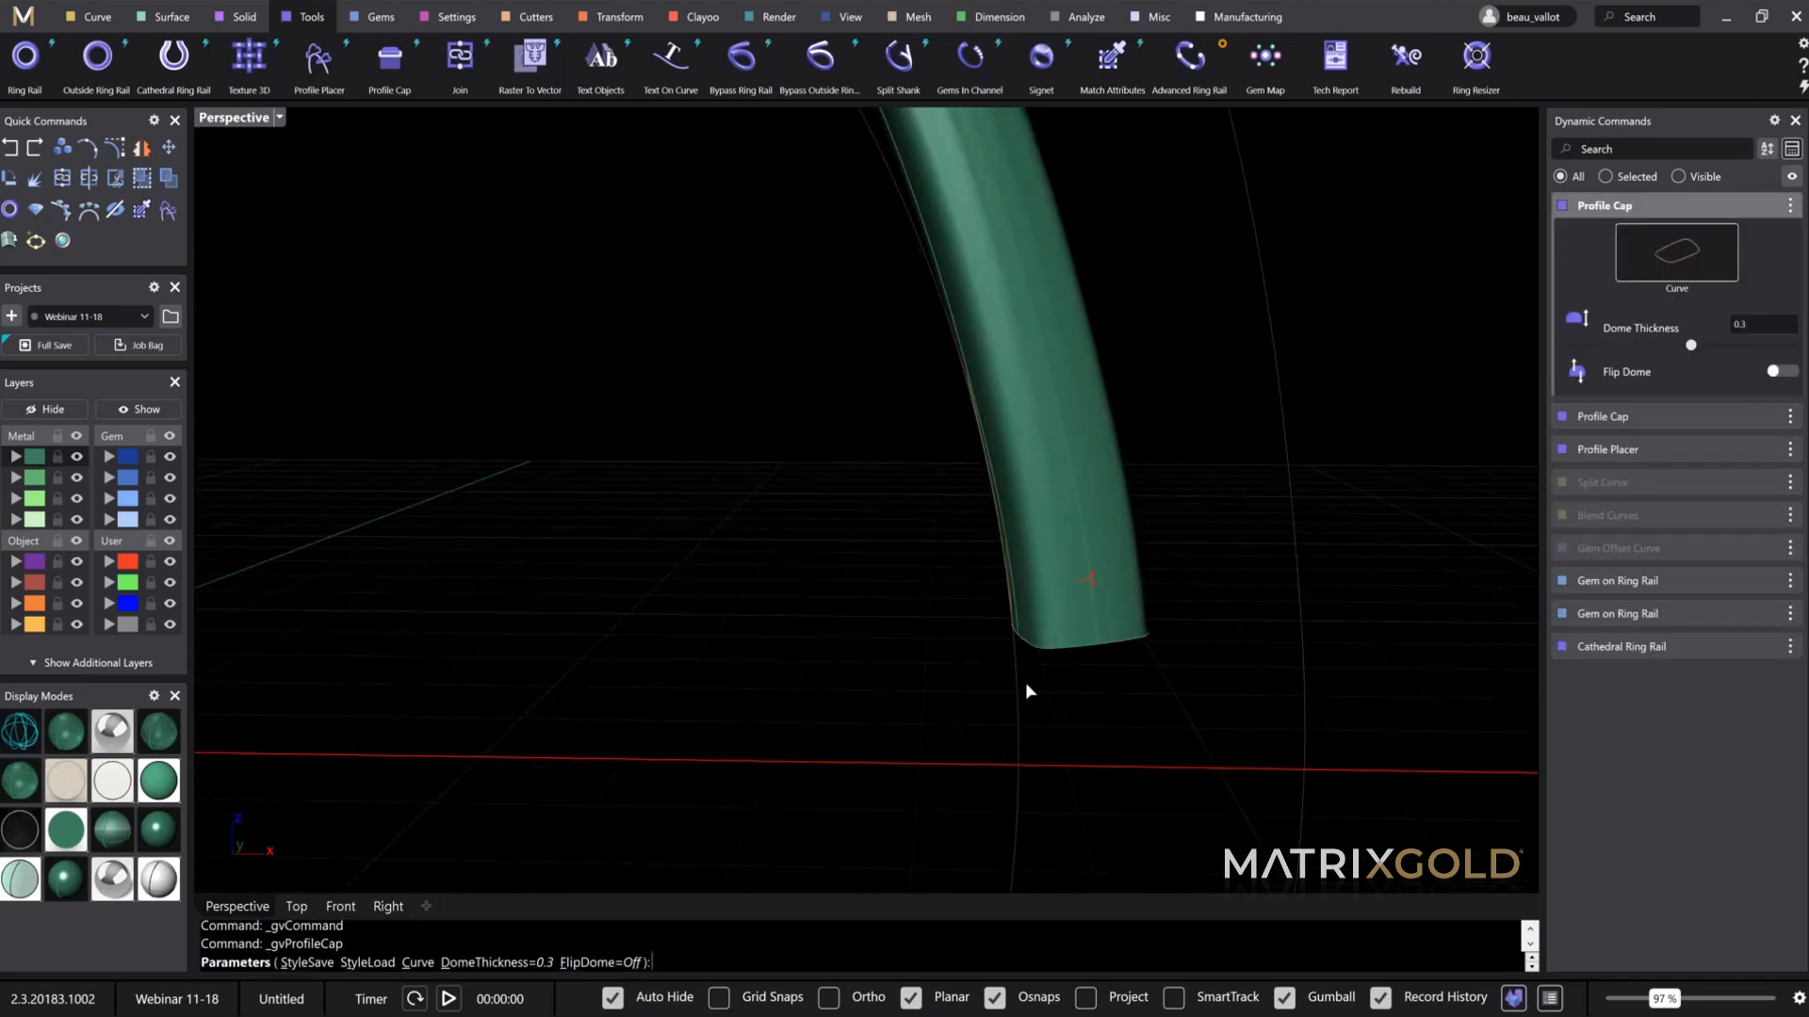
click(1093, 646)
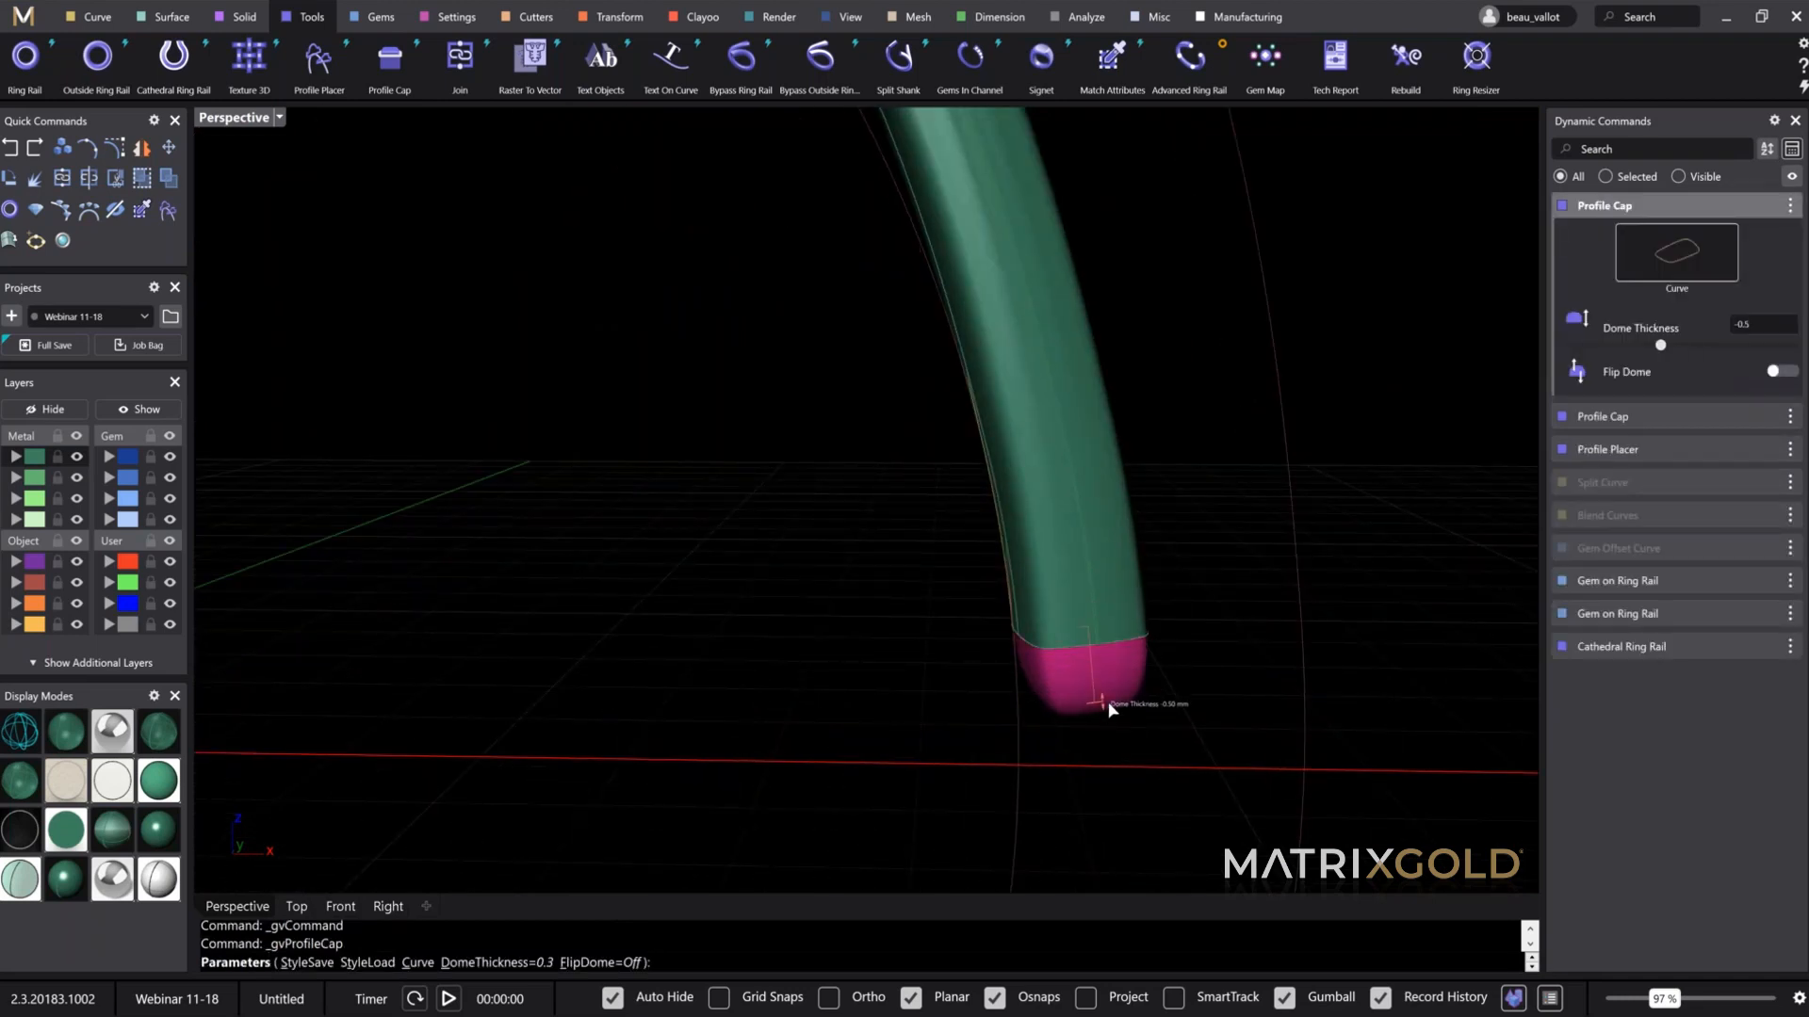
click(1110, 697)
right_click(1100, 687)
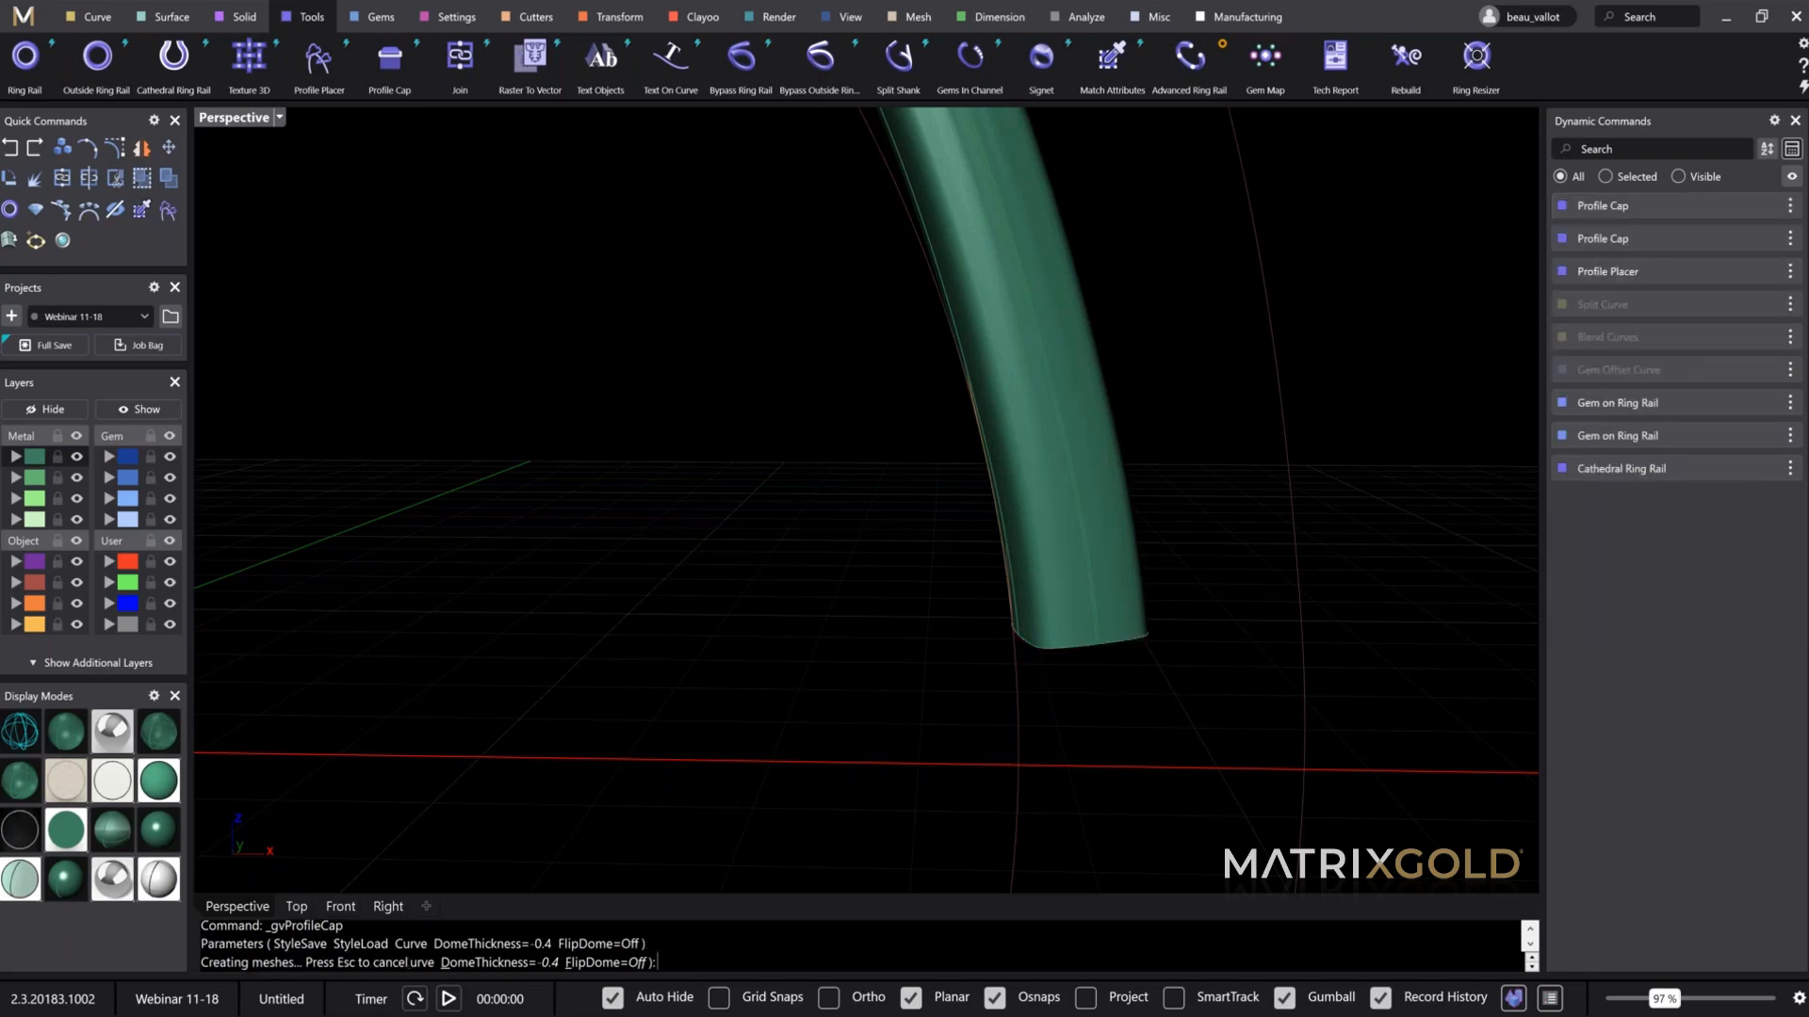
Step: Join the swept band and its two end caps into one solid
click(1084, 667)
shift+click(1043, 592)
scroll(1048, 596, down, 7)
shift+right_drag(1048, 596, 1186, 874)
scroll(789, 364, up, 13)
scroll(788, 364, down, 10)
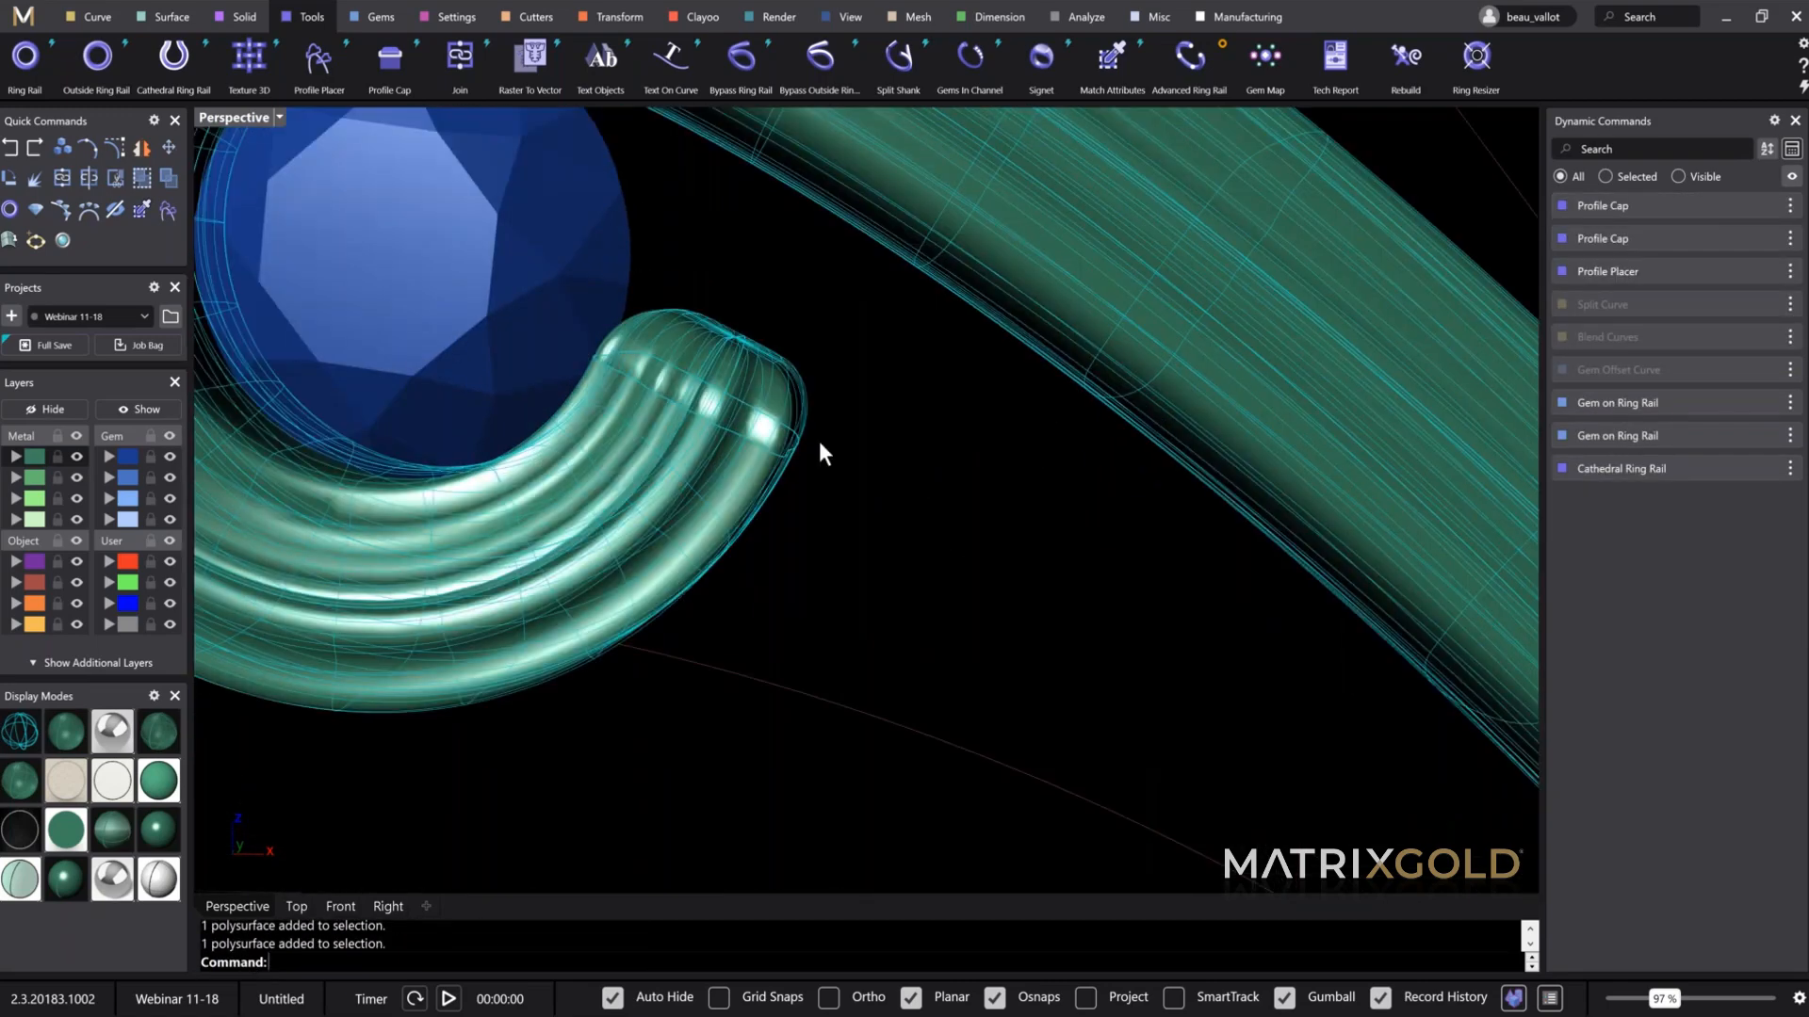
click(460, 56)
right_drag(997, 608, 851, 572)
right_click(851, 572)
Step: Hide the small accent gem inside the band's loop
scroll(994, 398, down, 10)
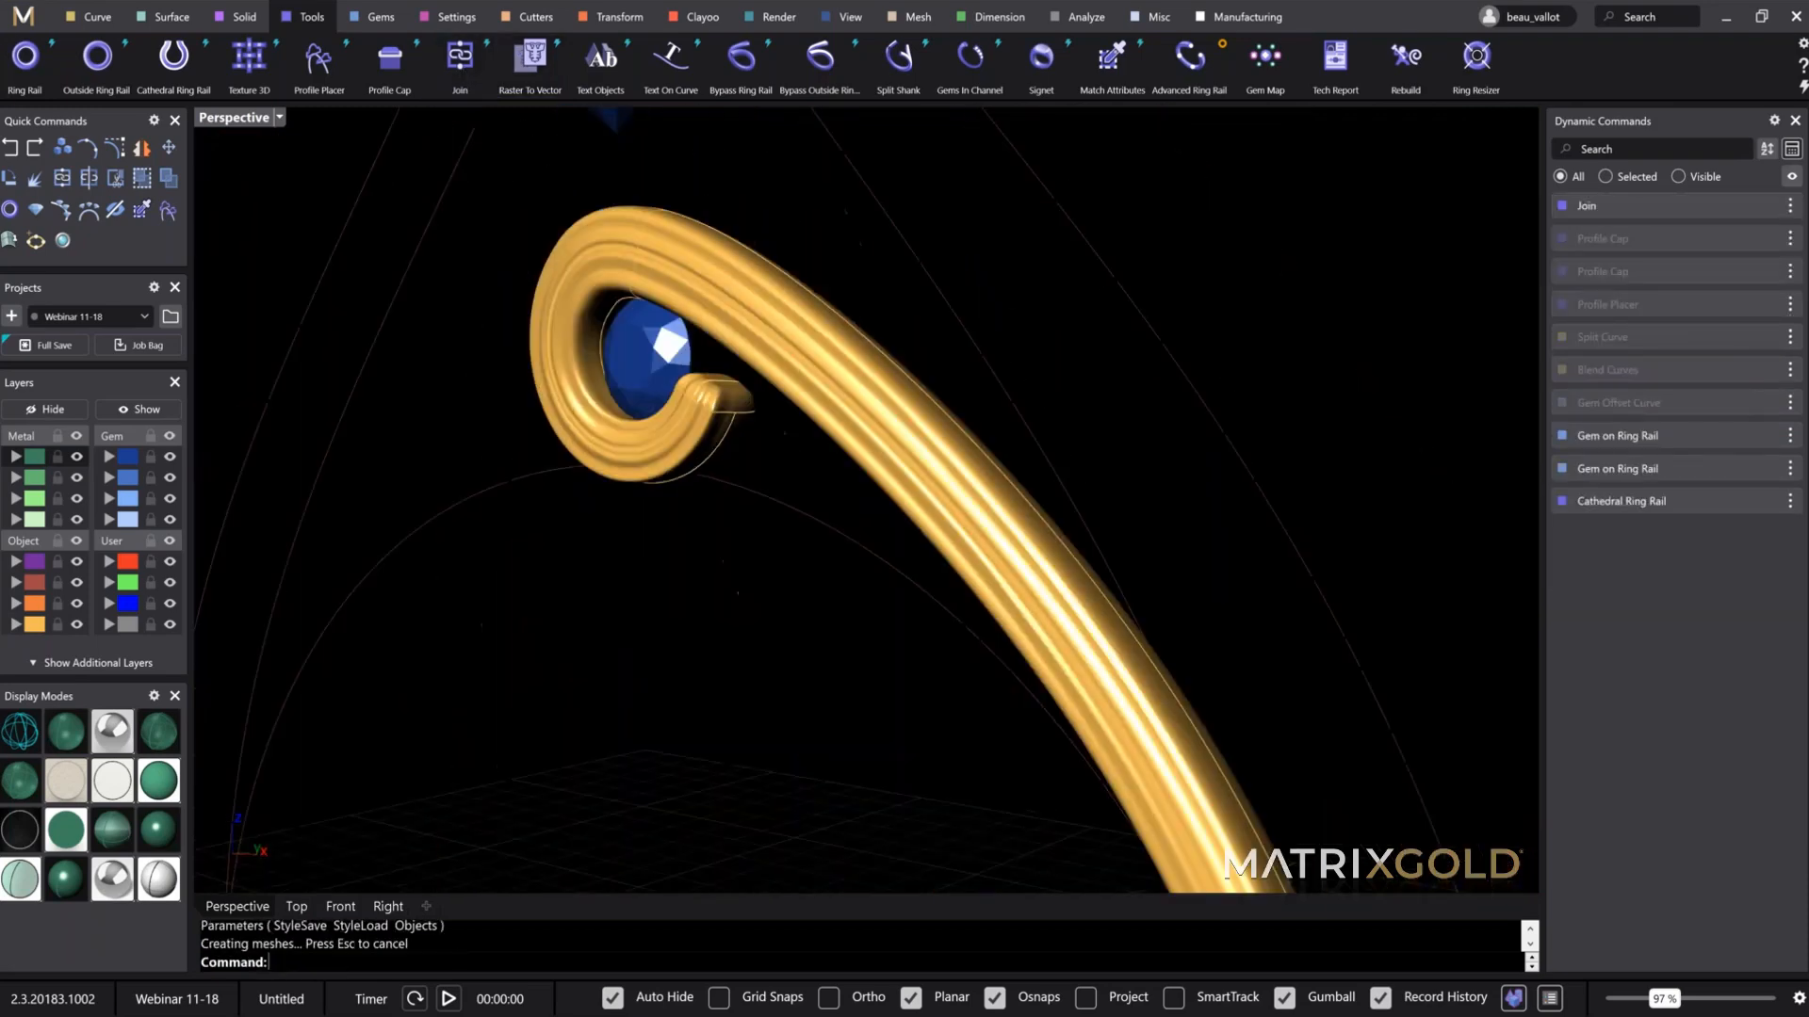
scroll(994, 398, up, 10)
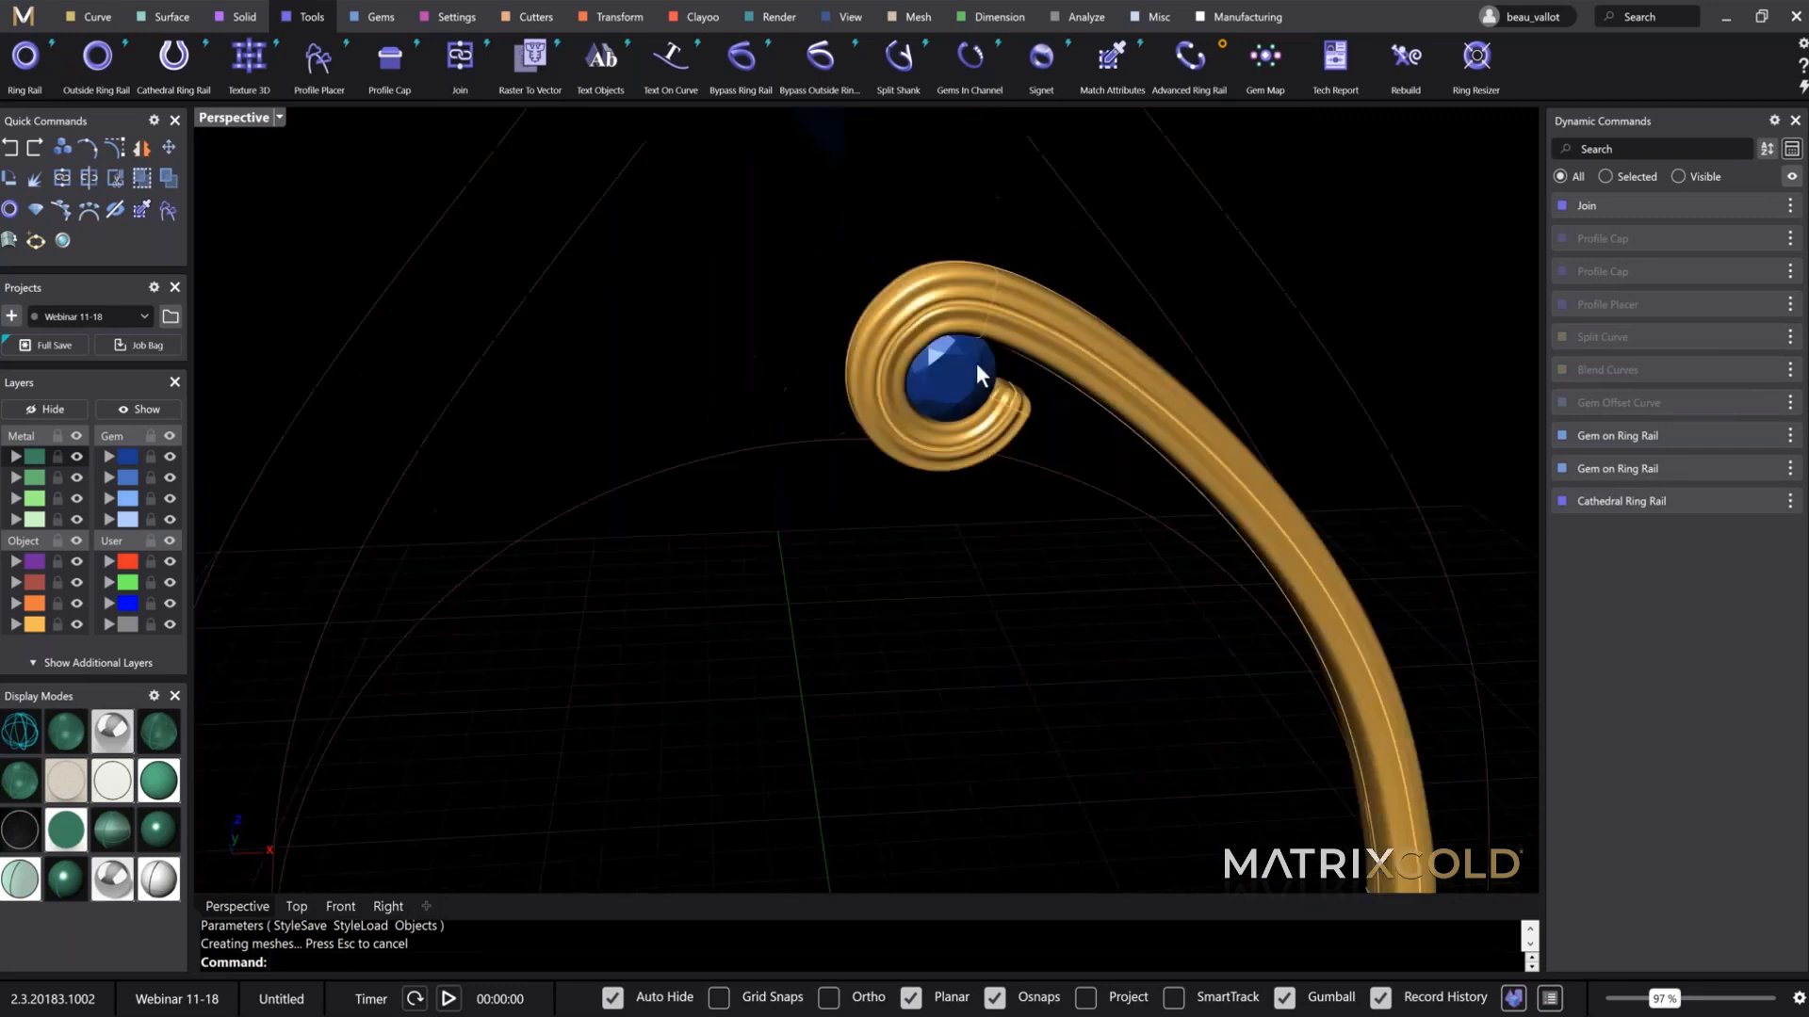
click(863, 352)
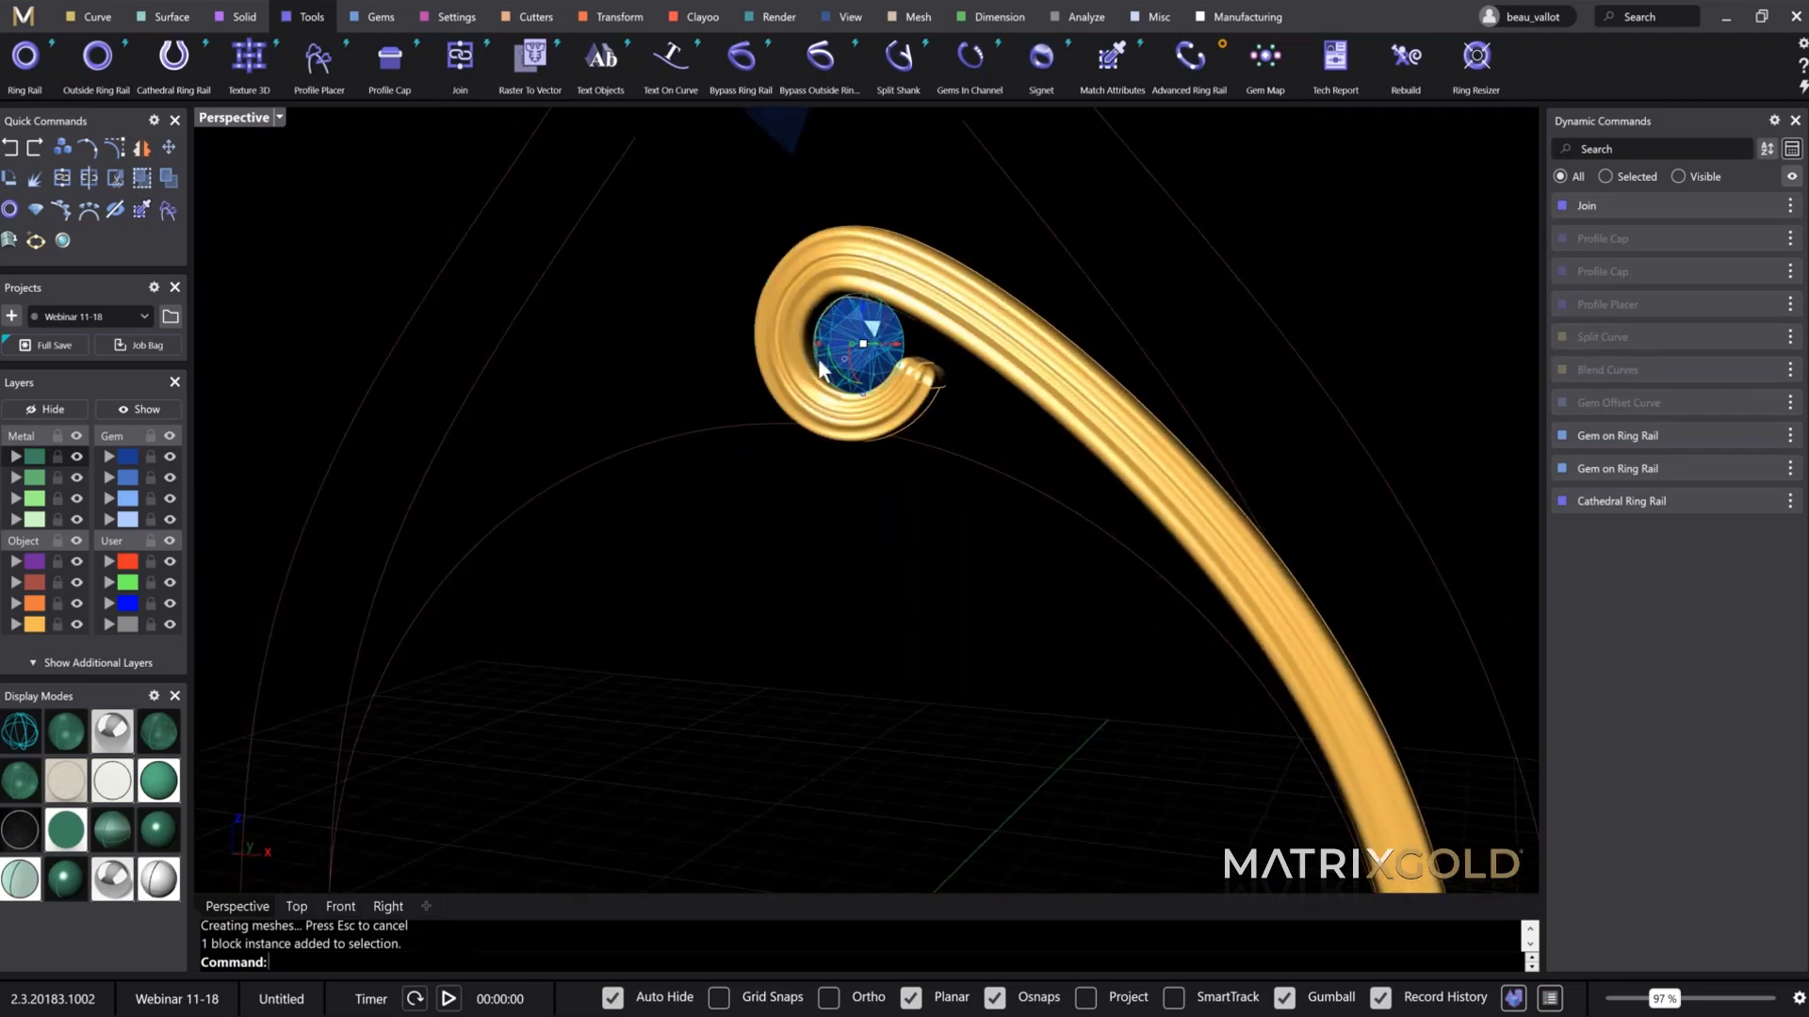
key(ctrl+h)
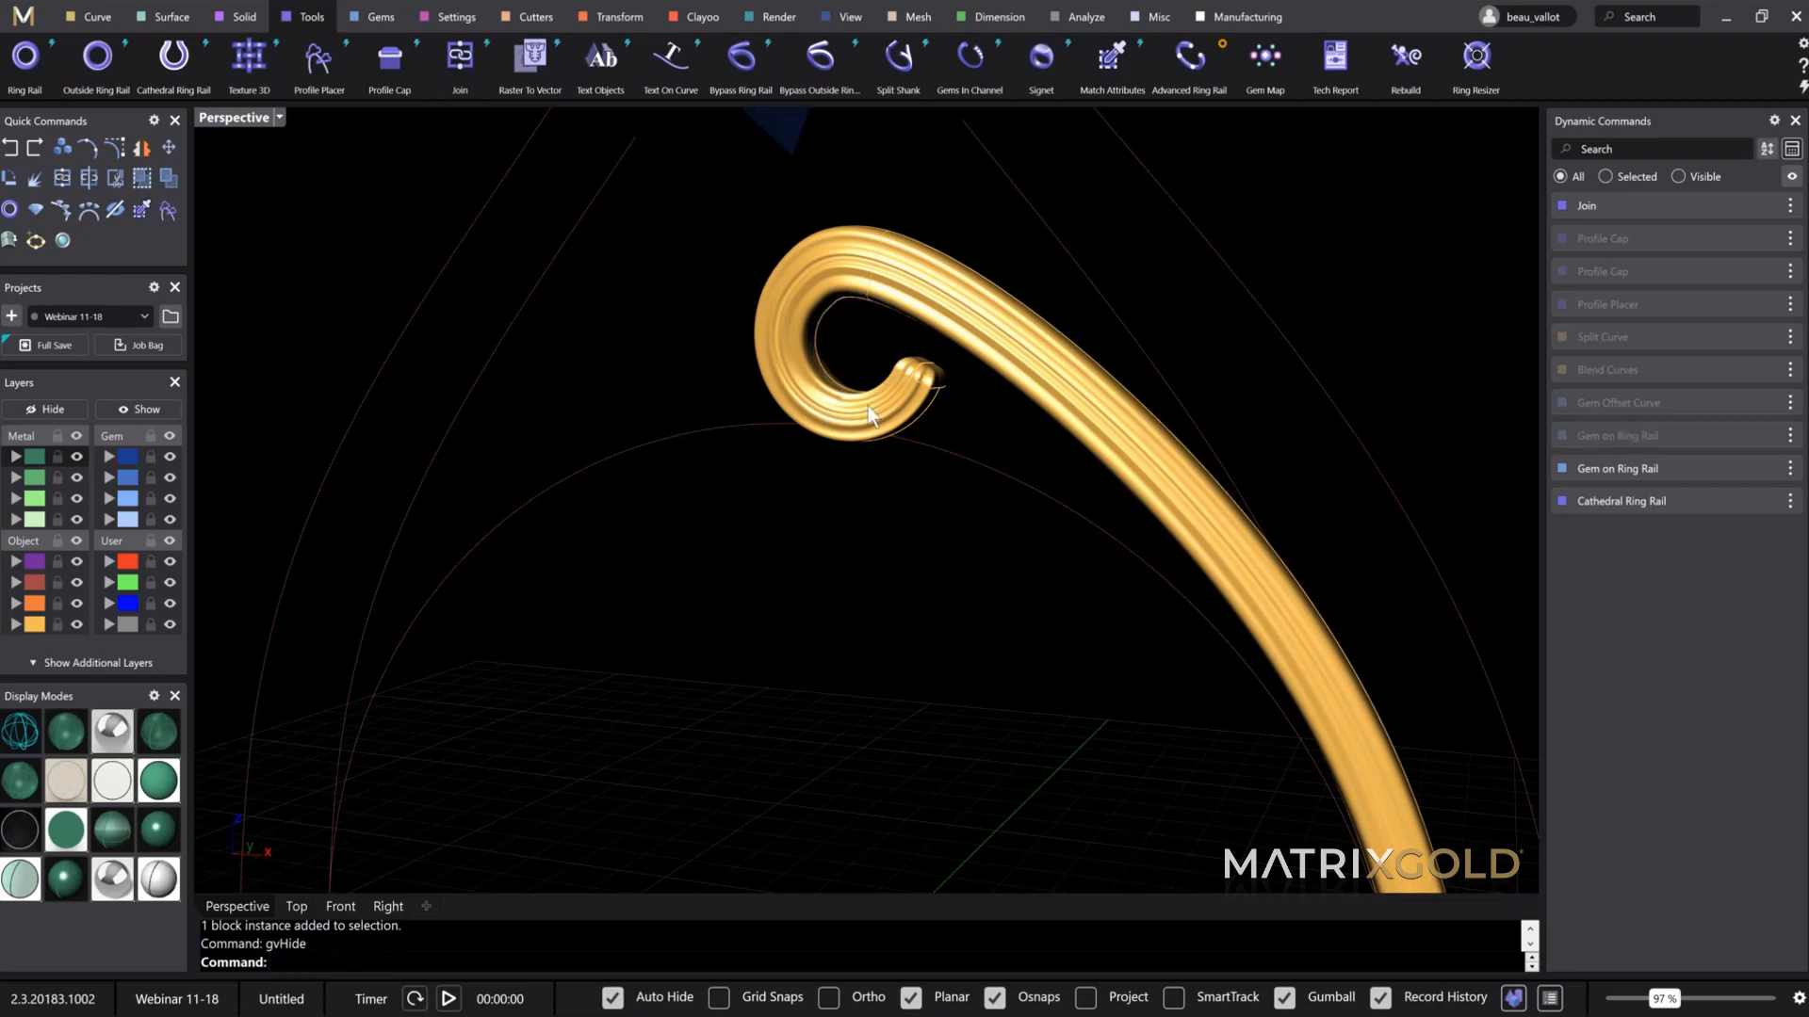
Step: Examine in the Front view how the band's scroll sits against the ring's vertical center line
scroll(869, 415, down, 5)
drag(648, 184, 1418, 813)
shift+right_drag(1225, 698, 1173, 603)
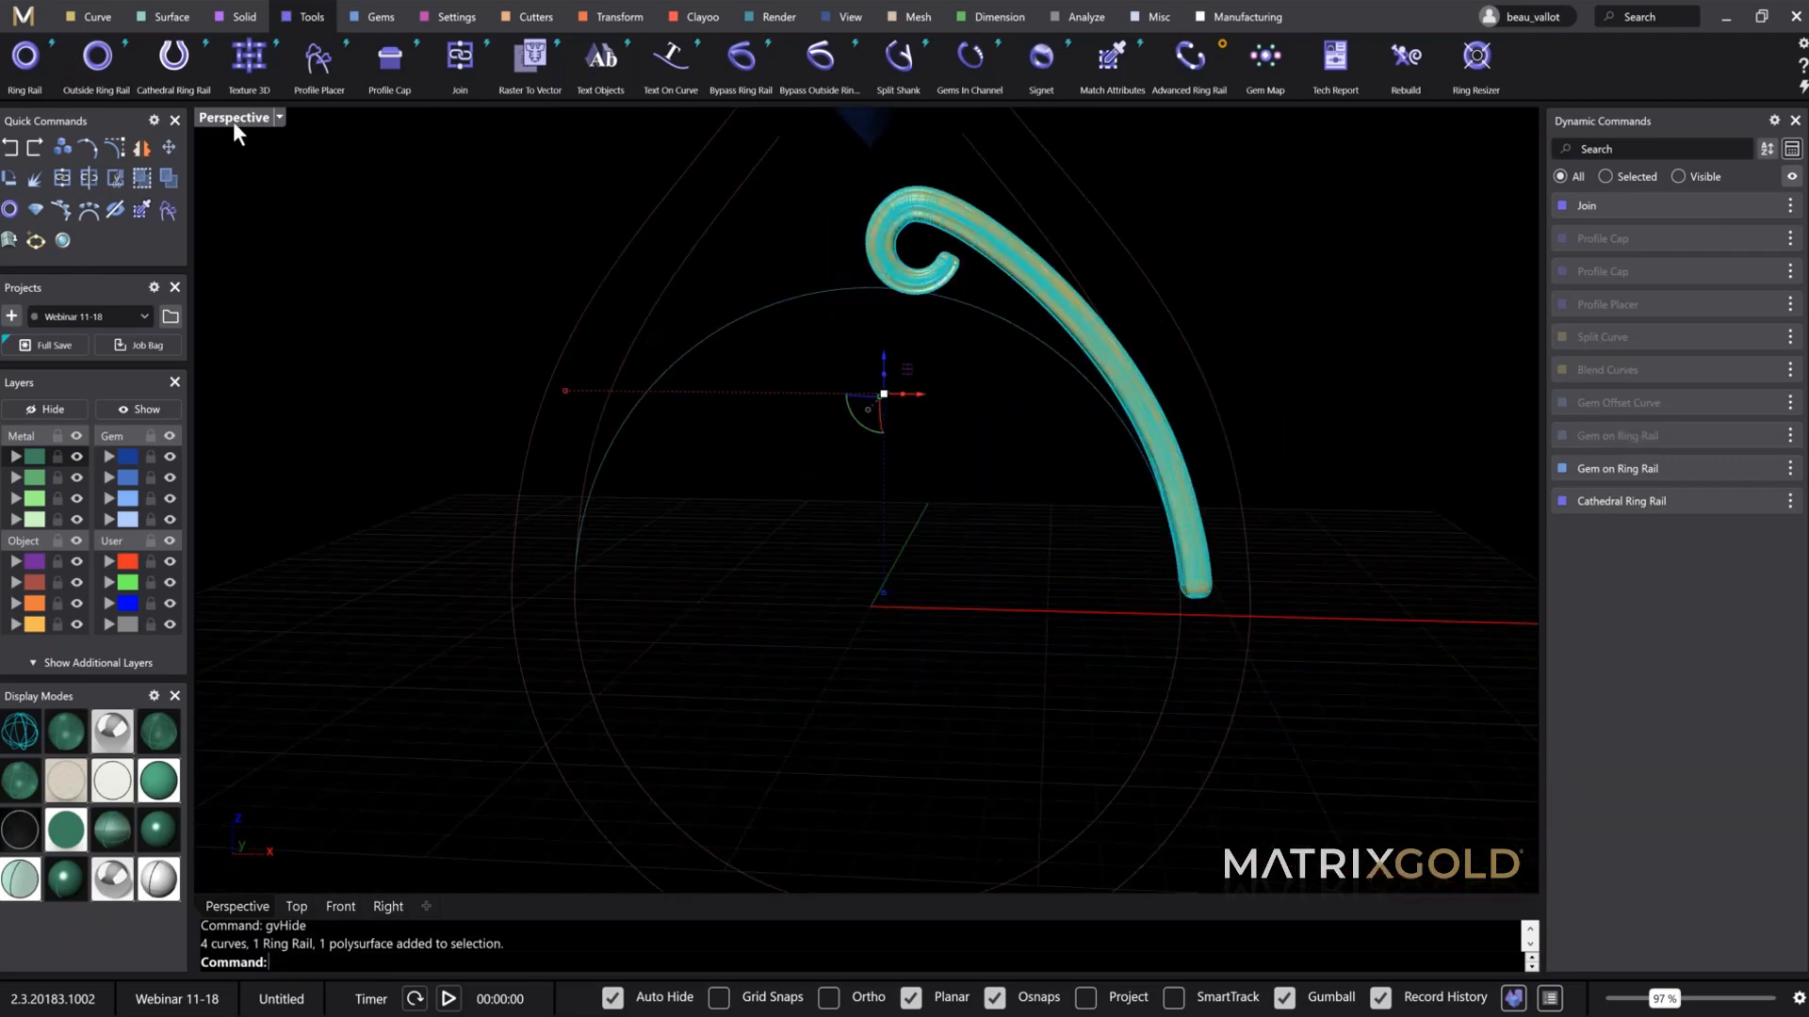
double_click(234, 118)
double_click(228, 516)
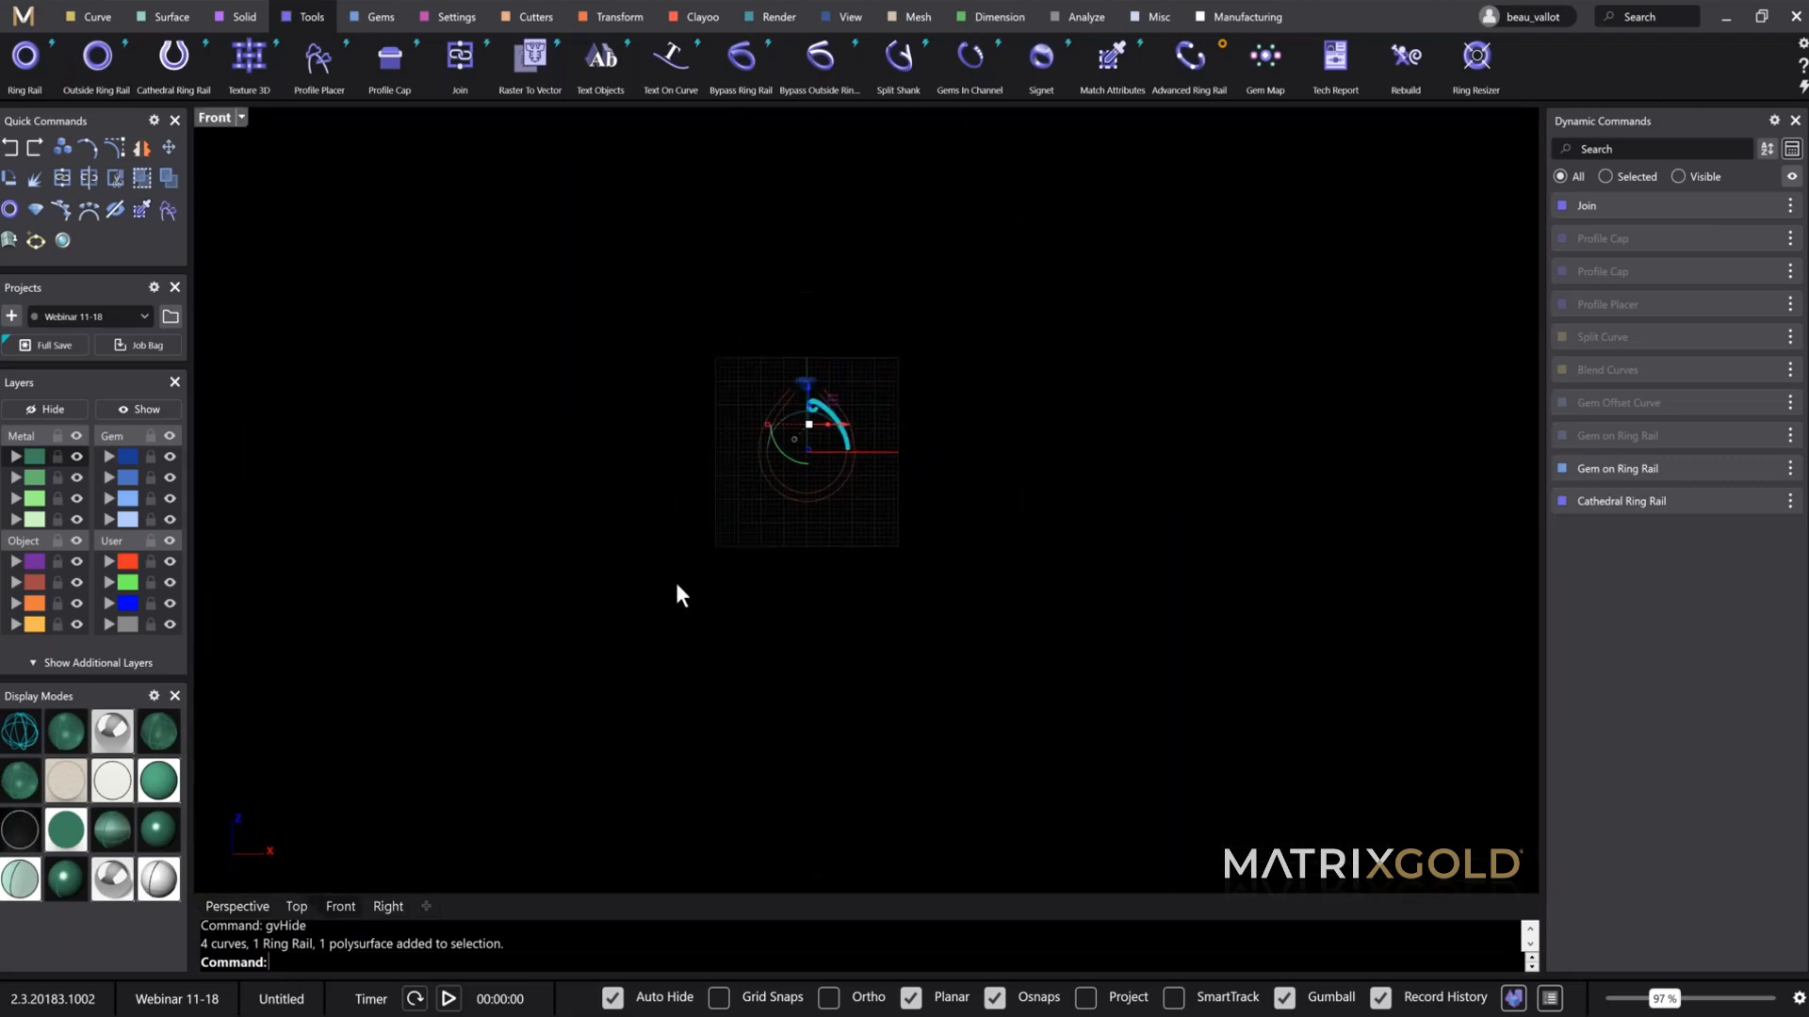
scroll(800, 404, up, 10)
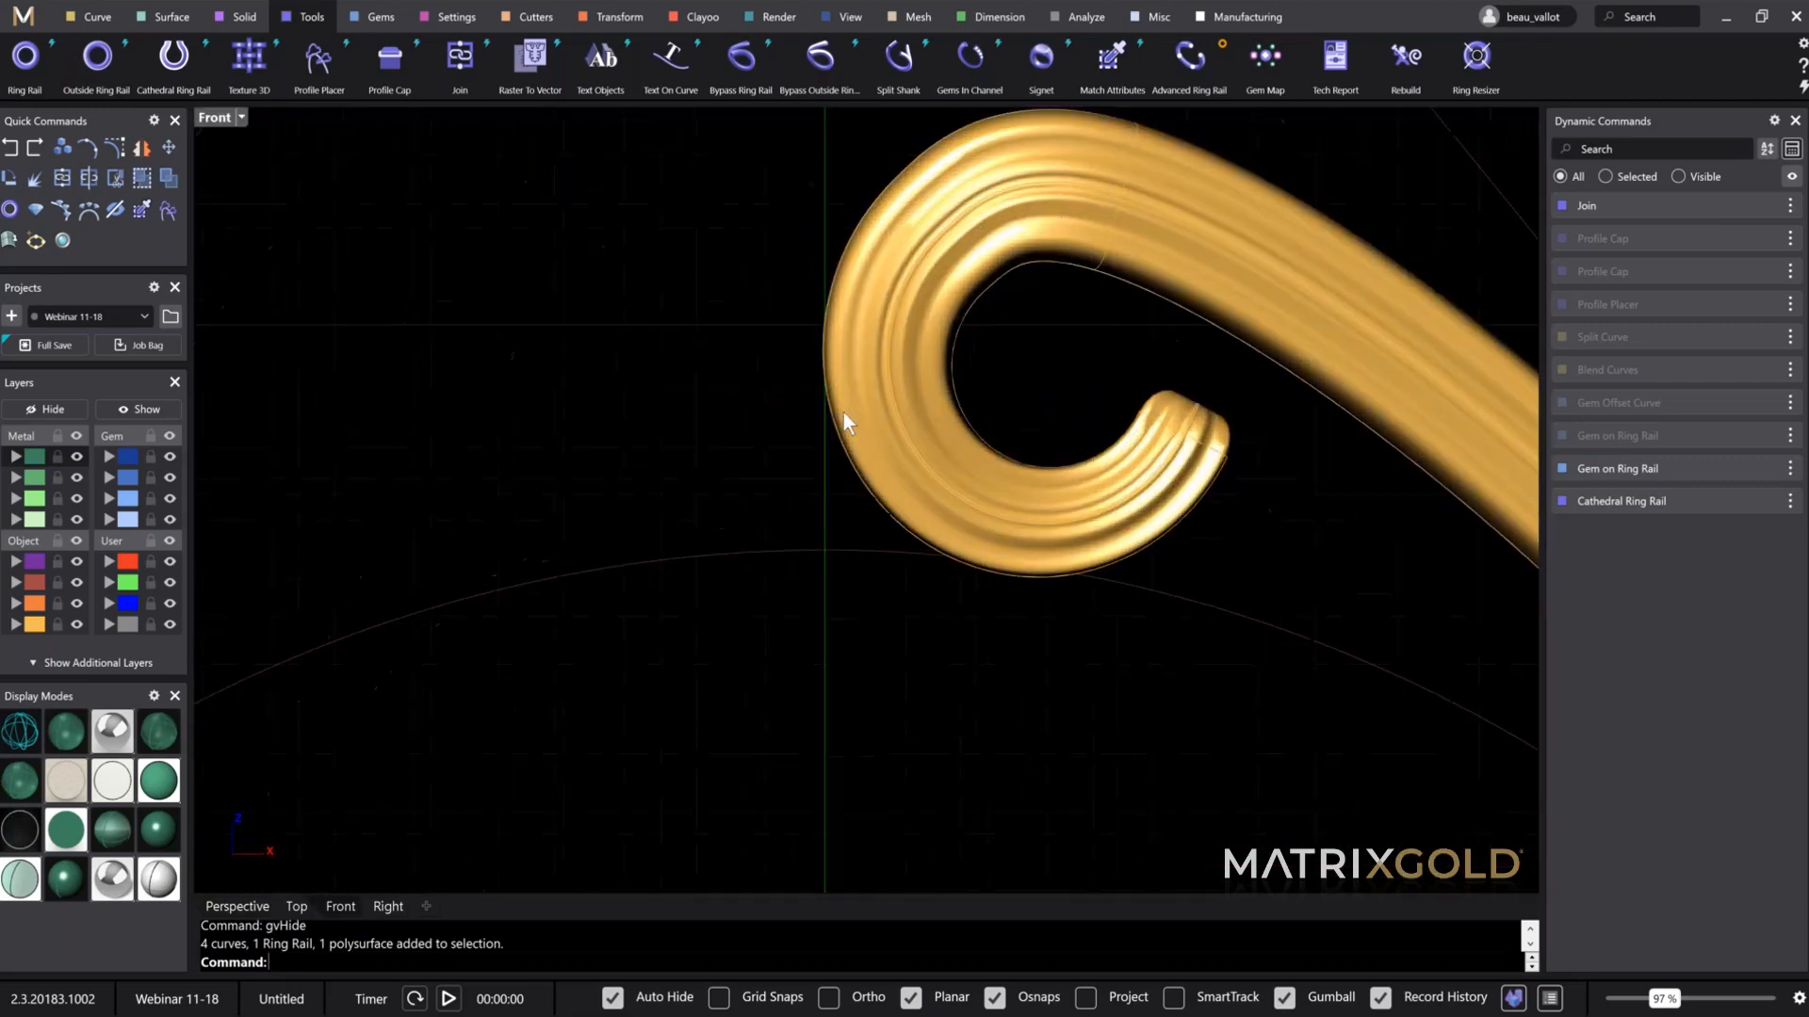
Step: Mirror the joined band across both the X and Y axes with the Multi option enabled, producing four scrolls
click(867, 387)
scroll(924, 614, down, 5)
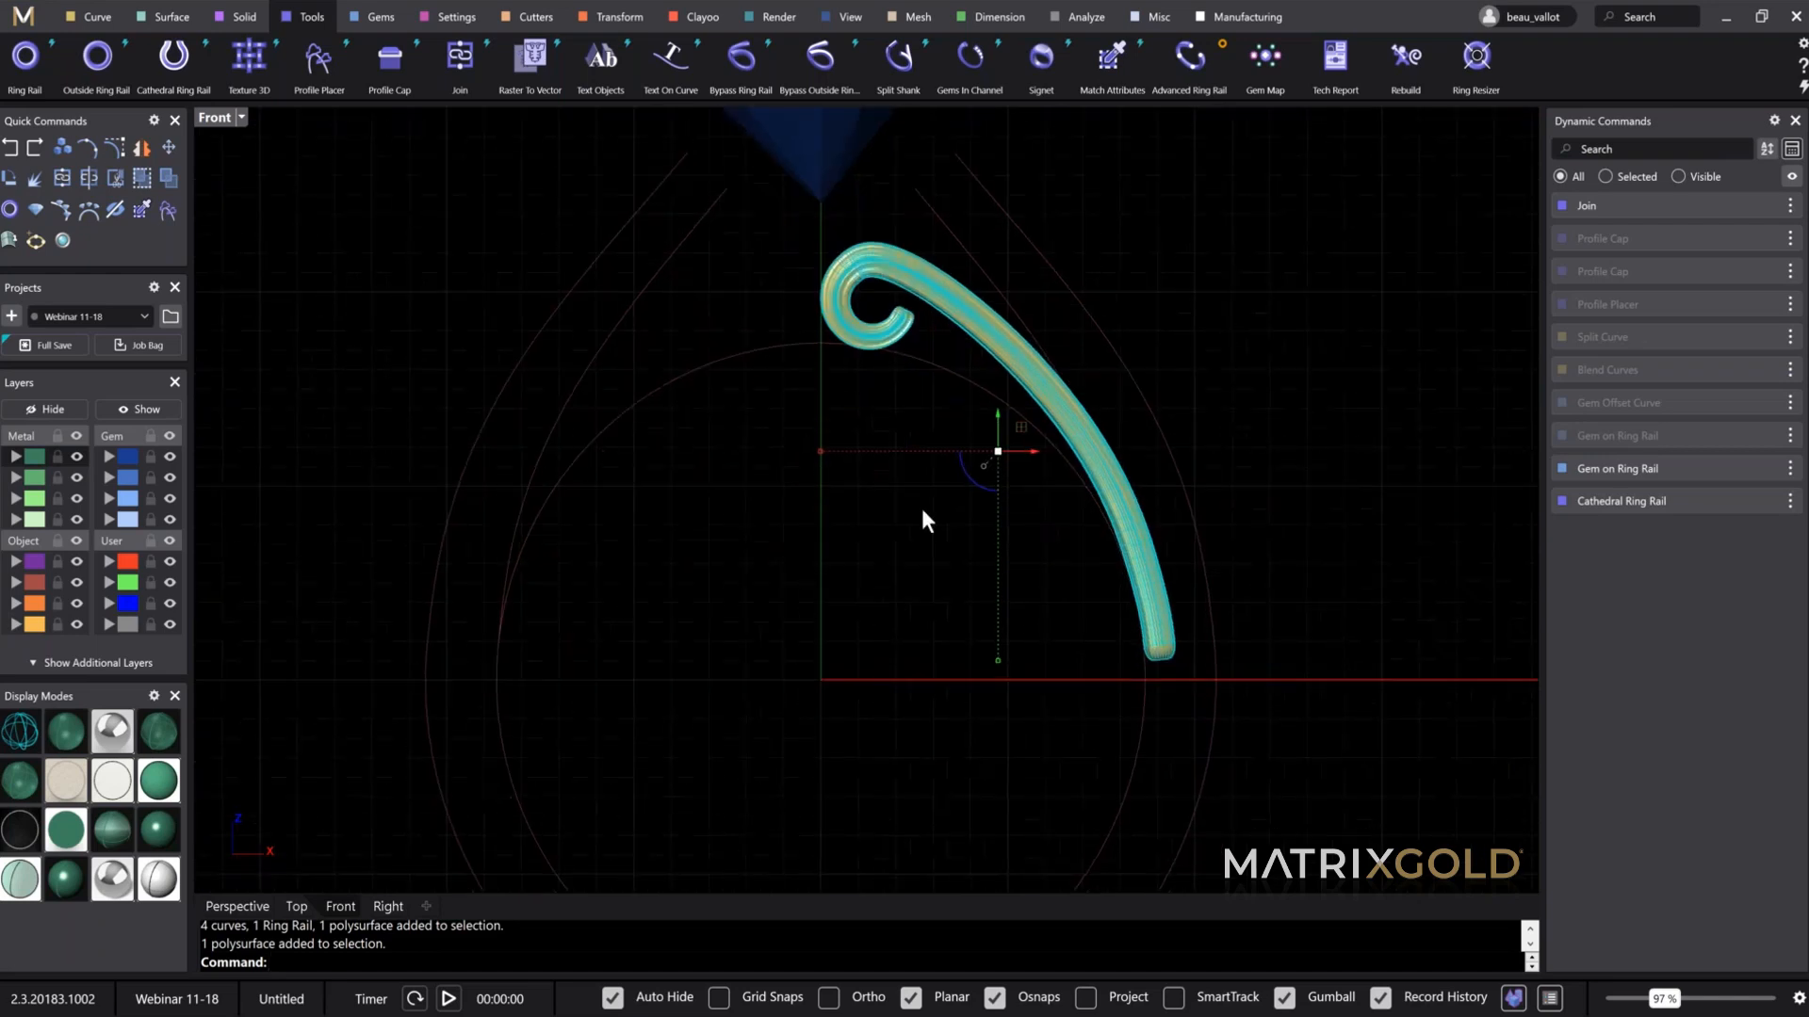
double_click(213, 117)
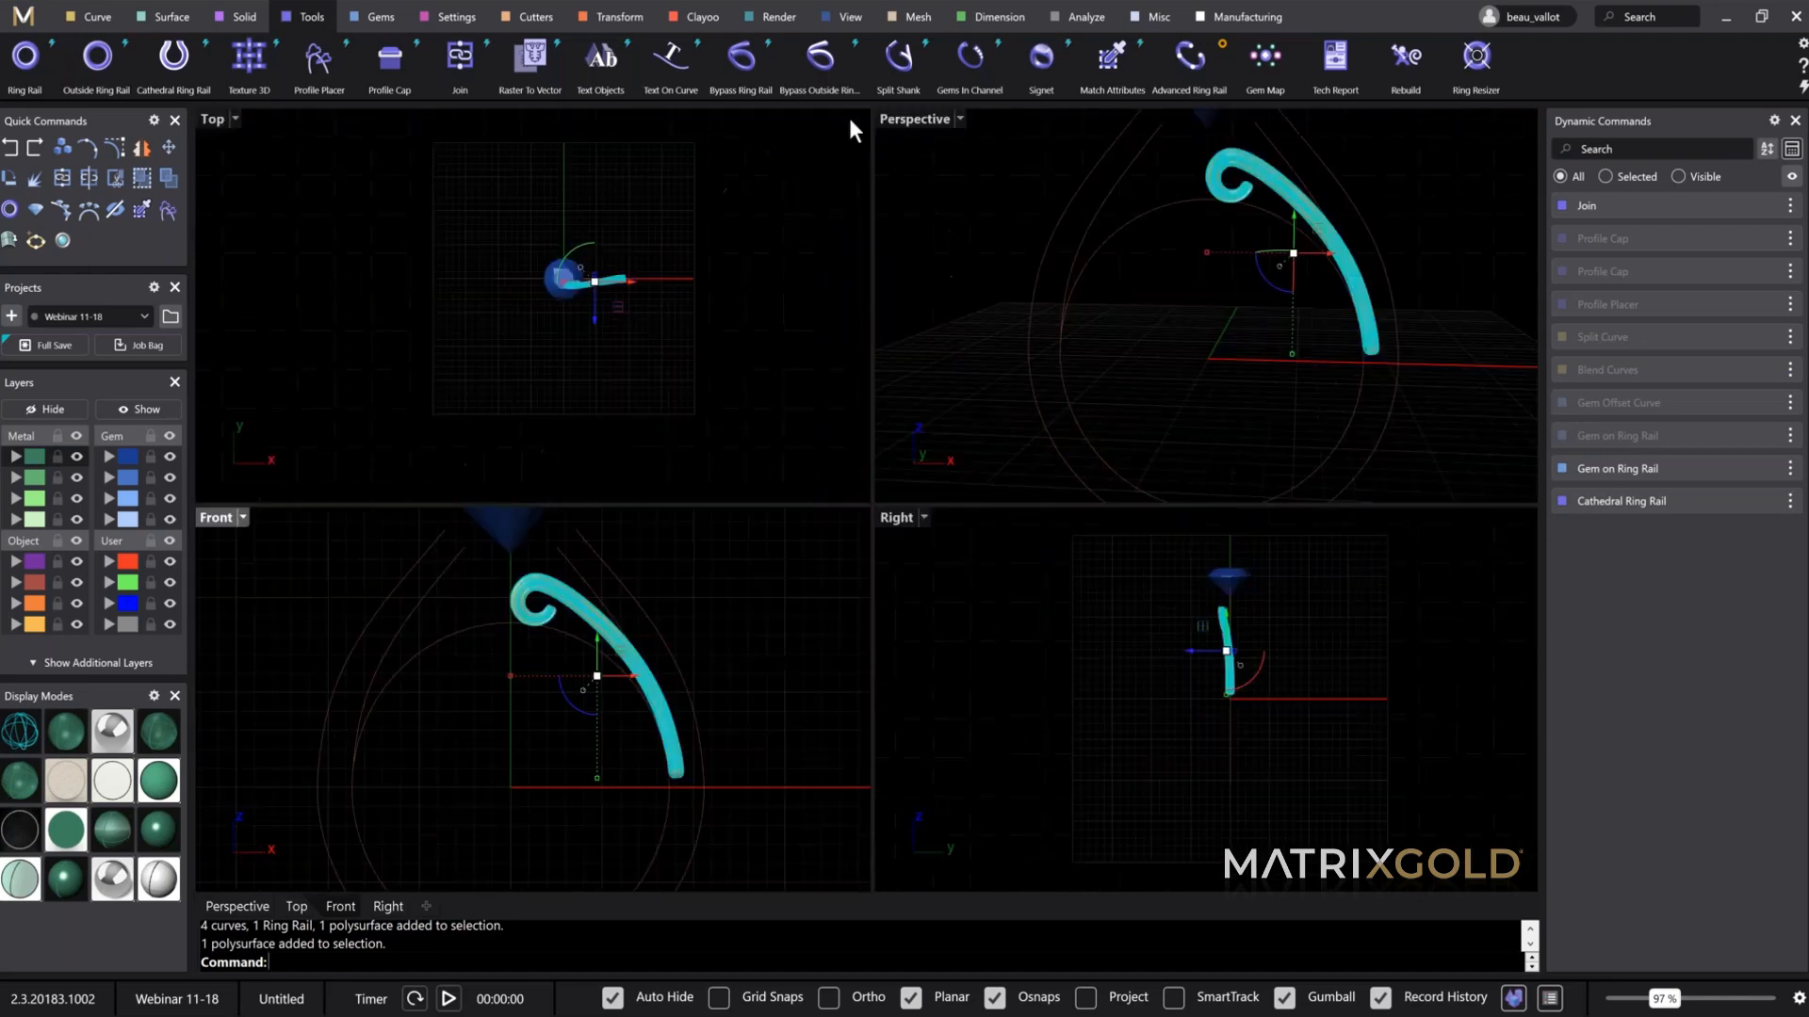
double_click(900, 122)
right_drag(1013, 273, 904, 527)
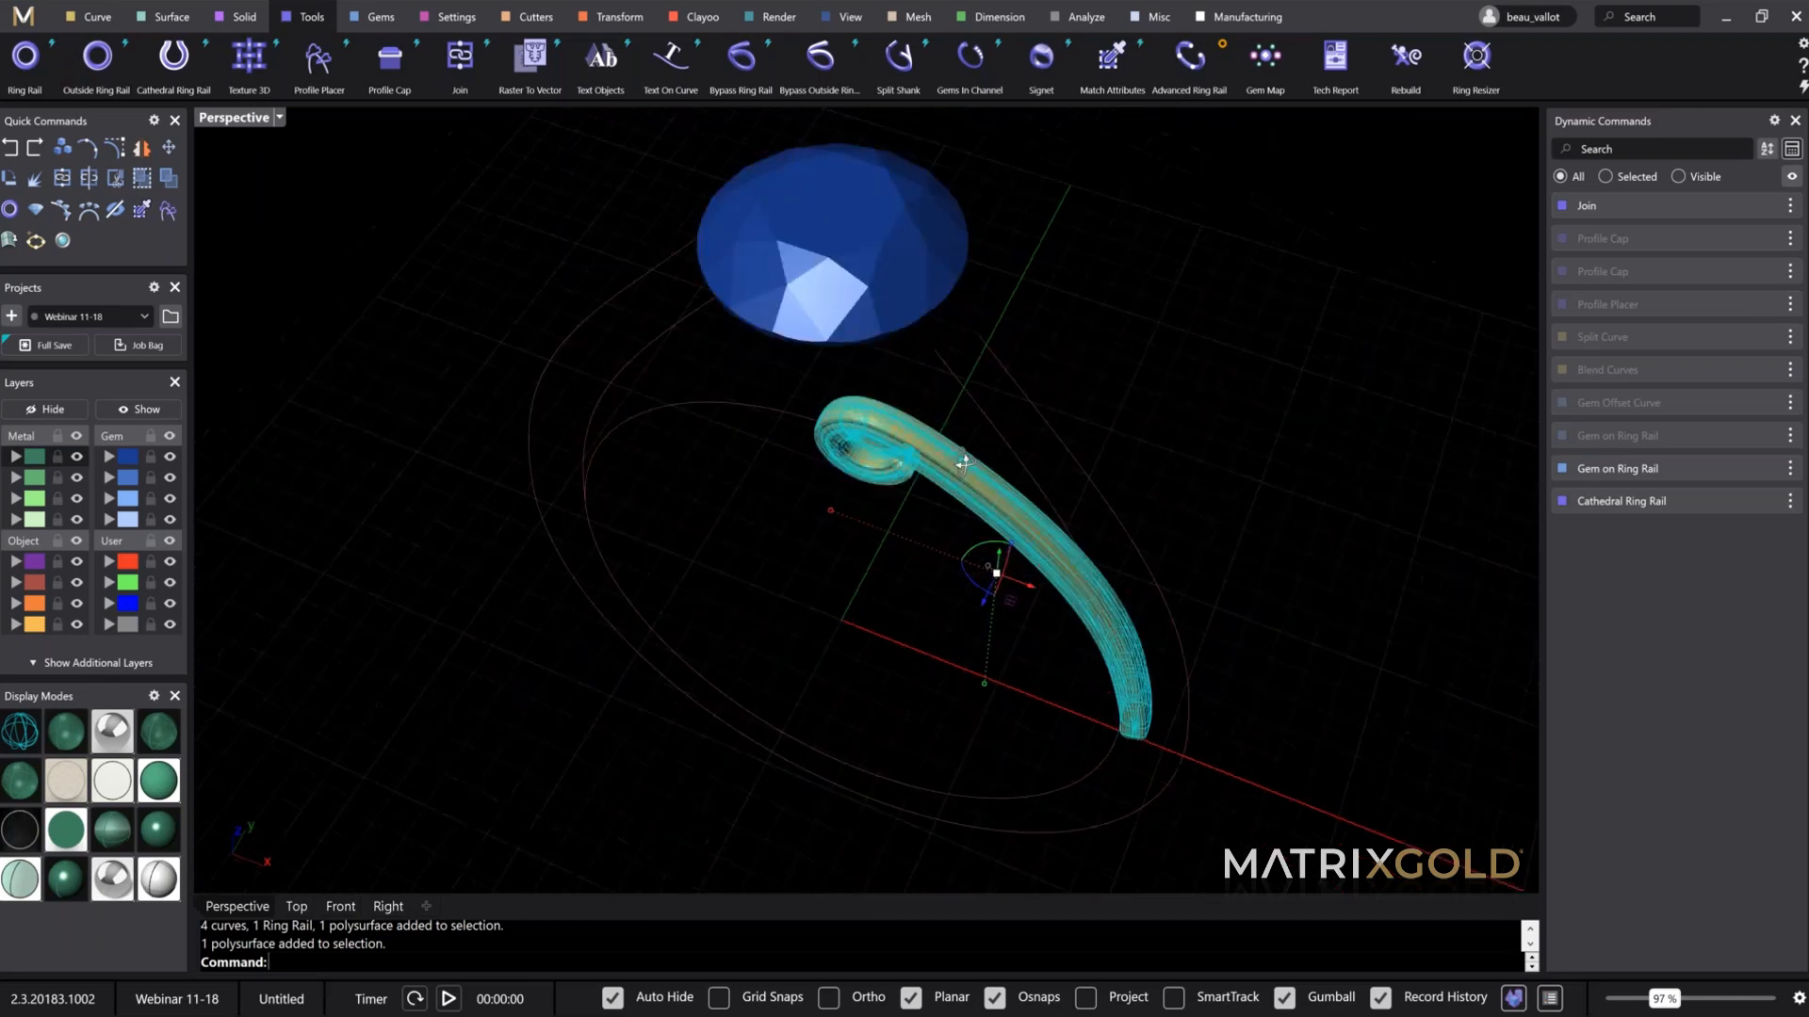
click(619, 17)
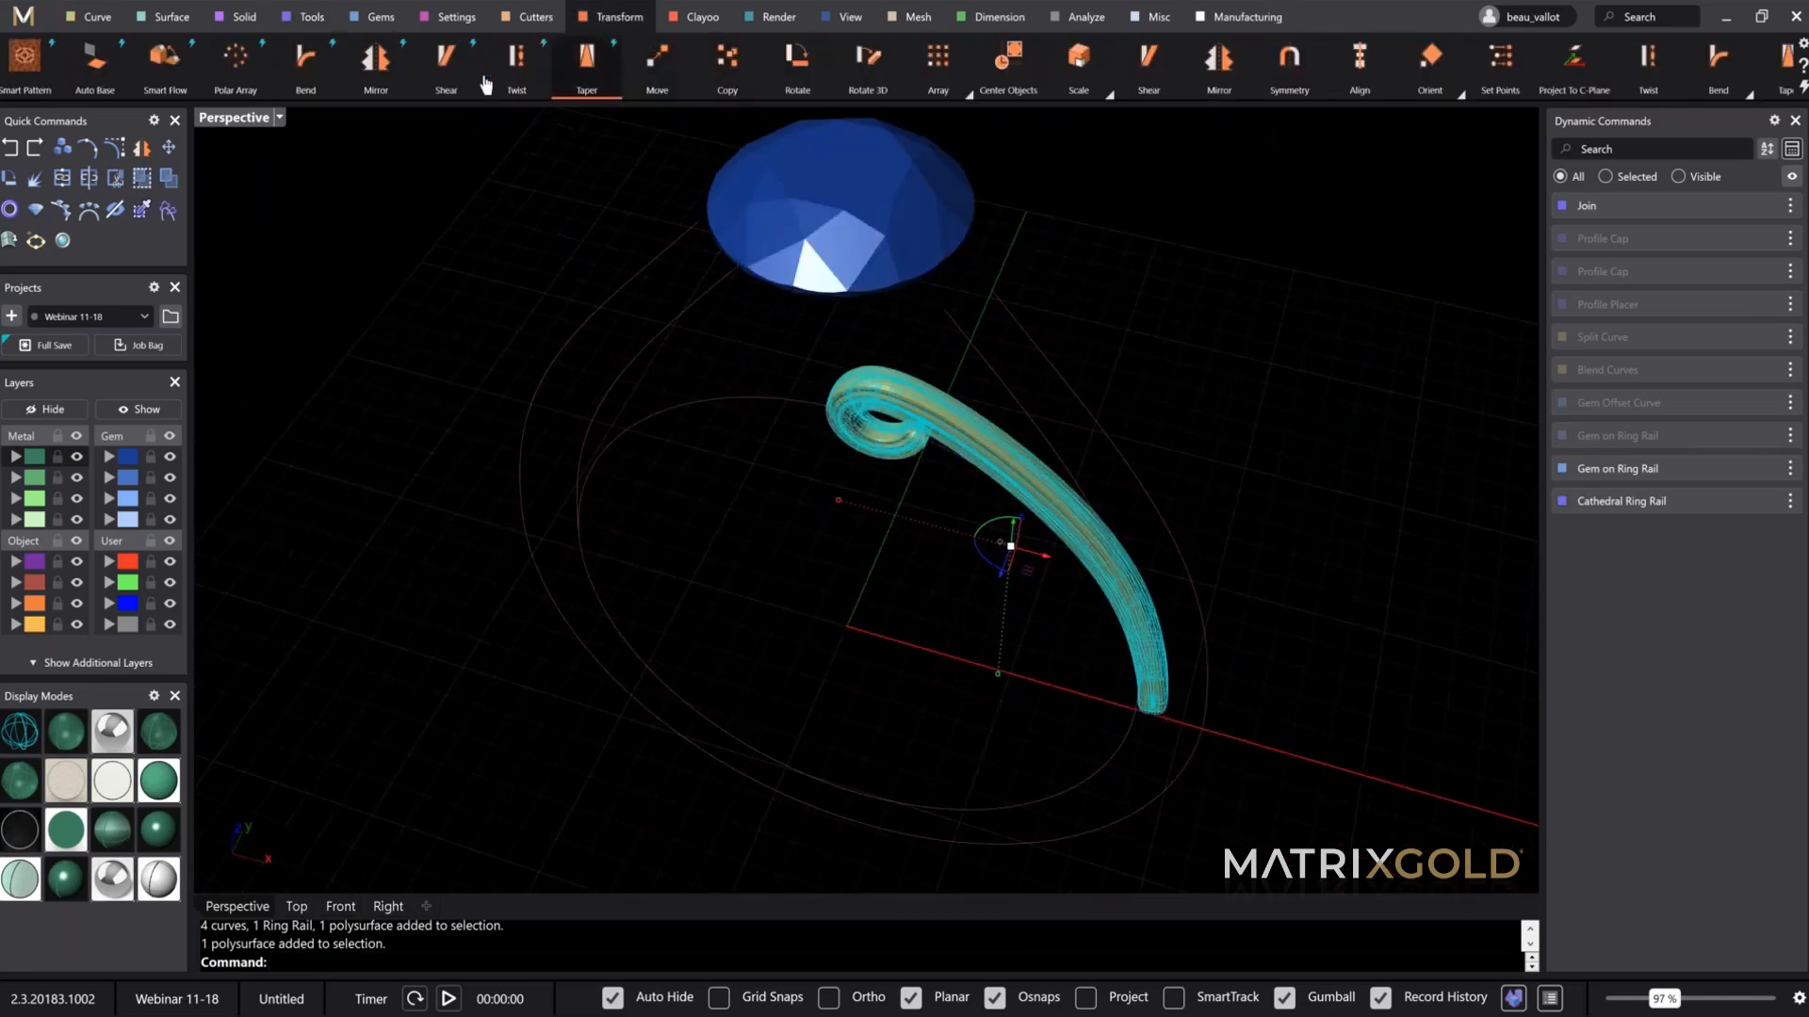
click(377, 66)
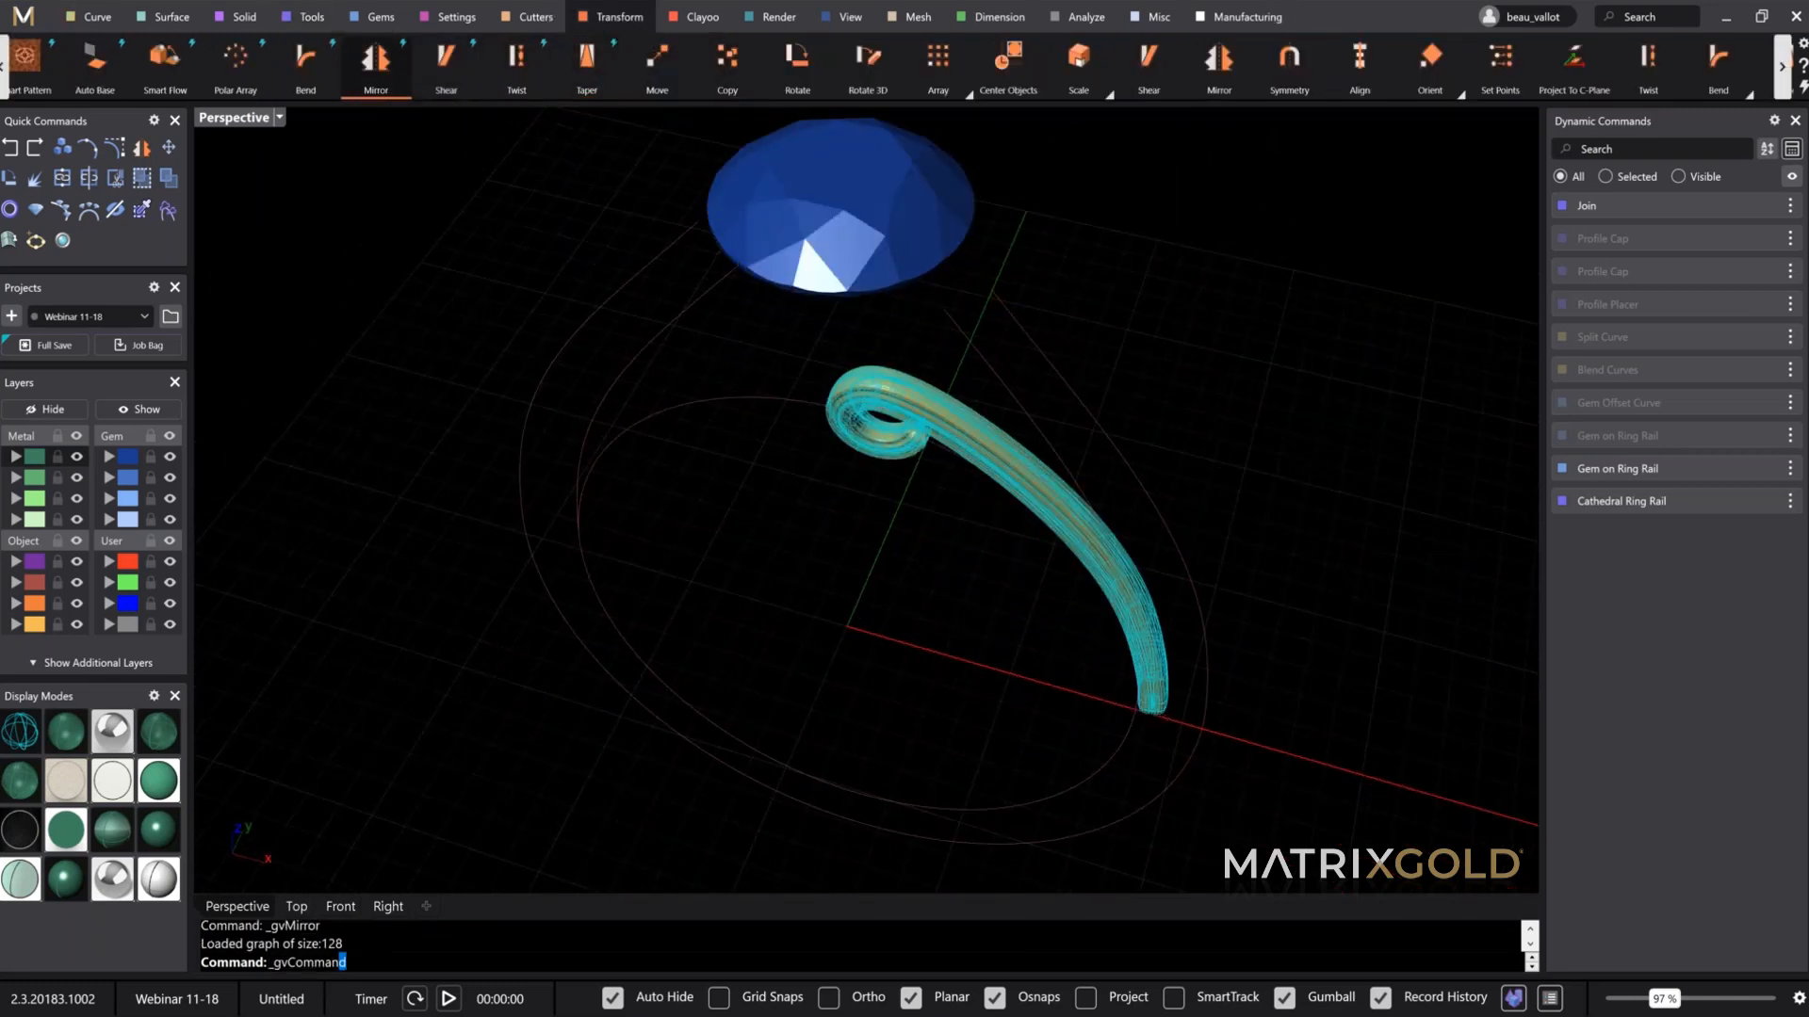
right_drag(862, 452, 952, 391)
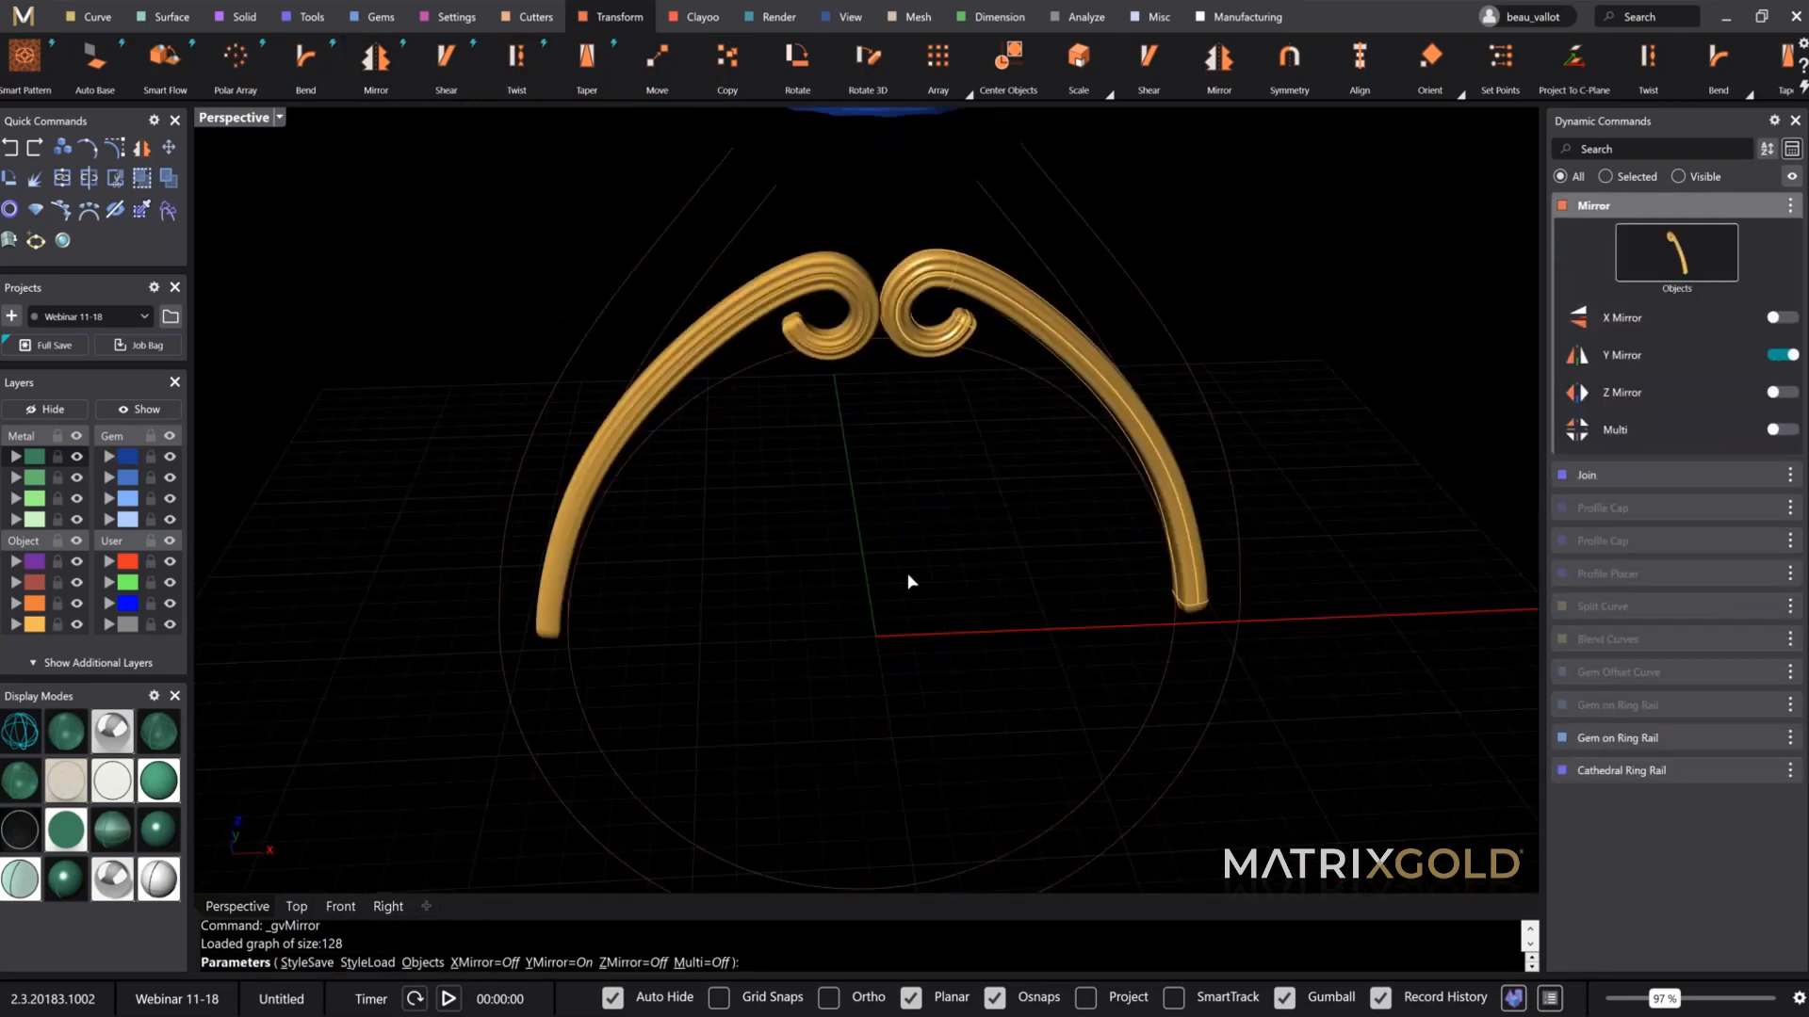
right_drag(1110, 557, 895, 497)
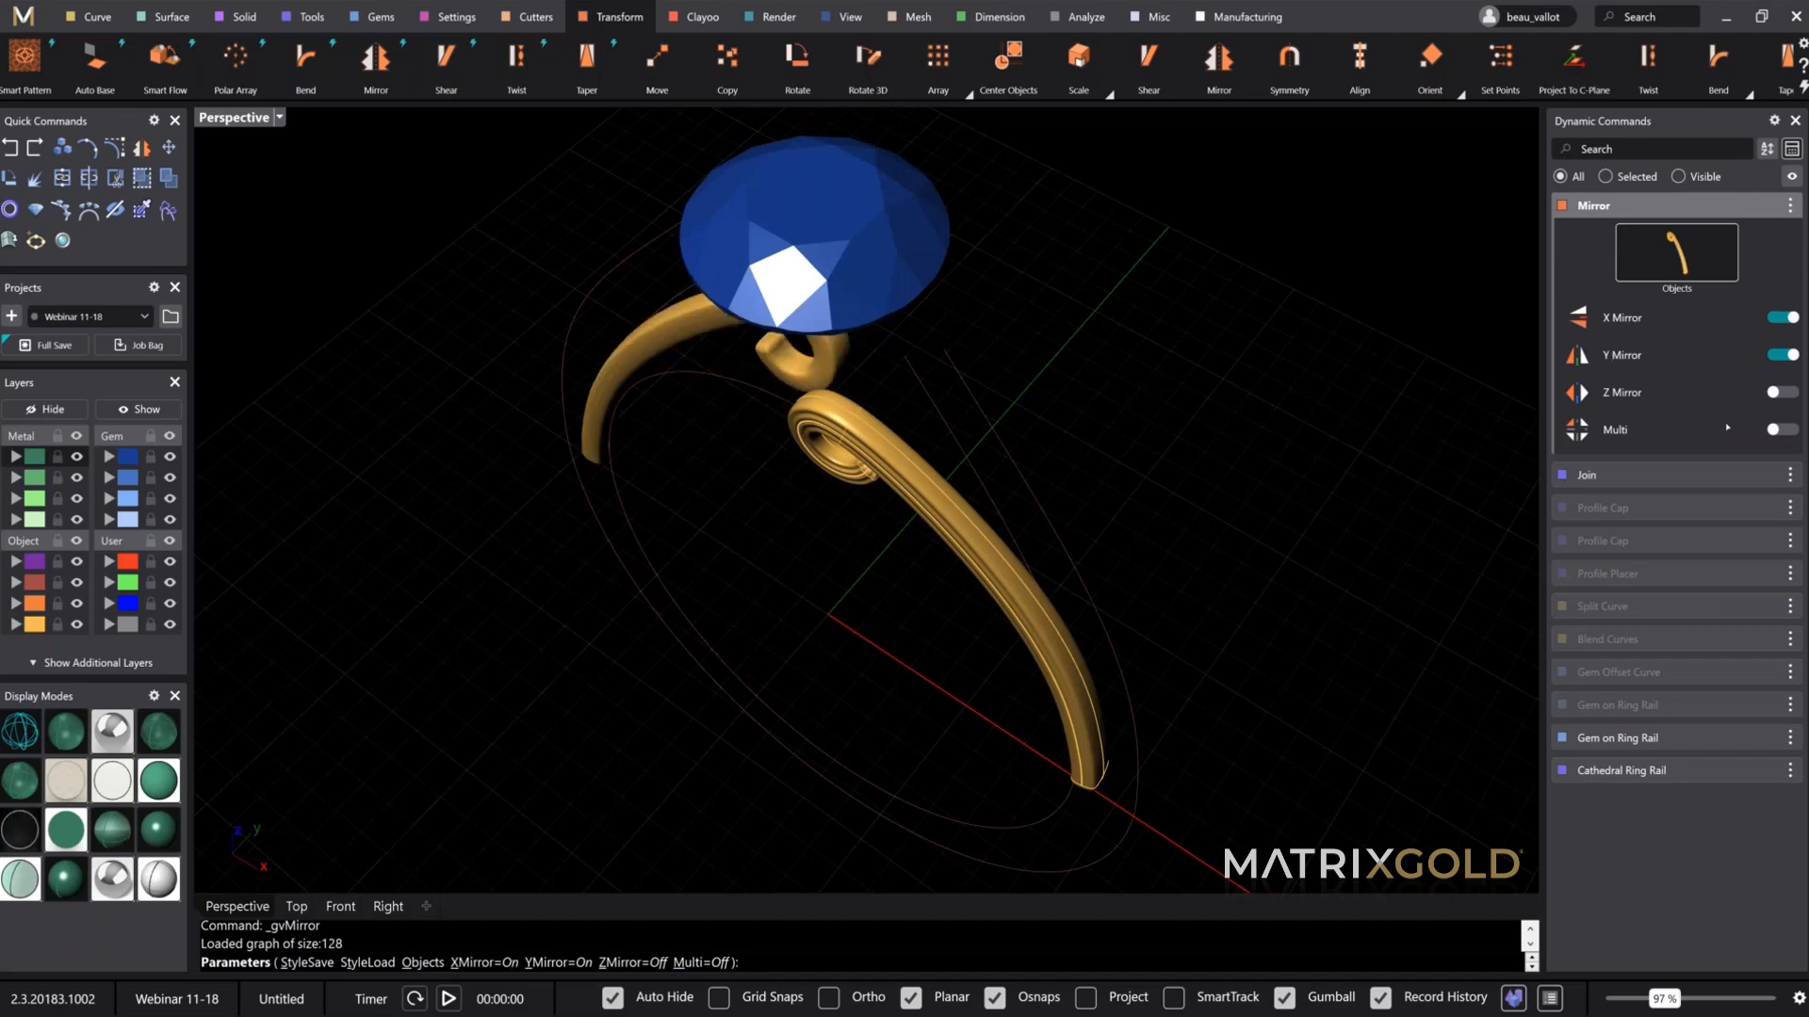
click(1774, 431)
right_drag(952, 443, 954, 485)
right_click(982, 493)
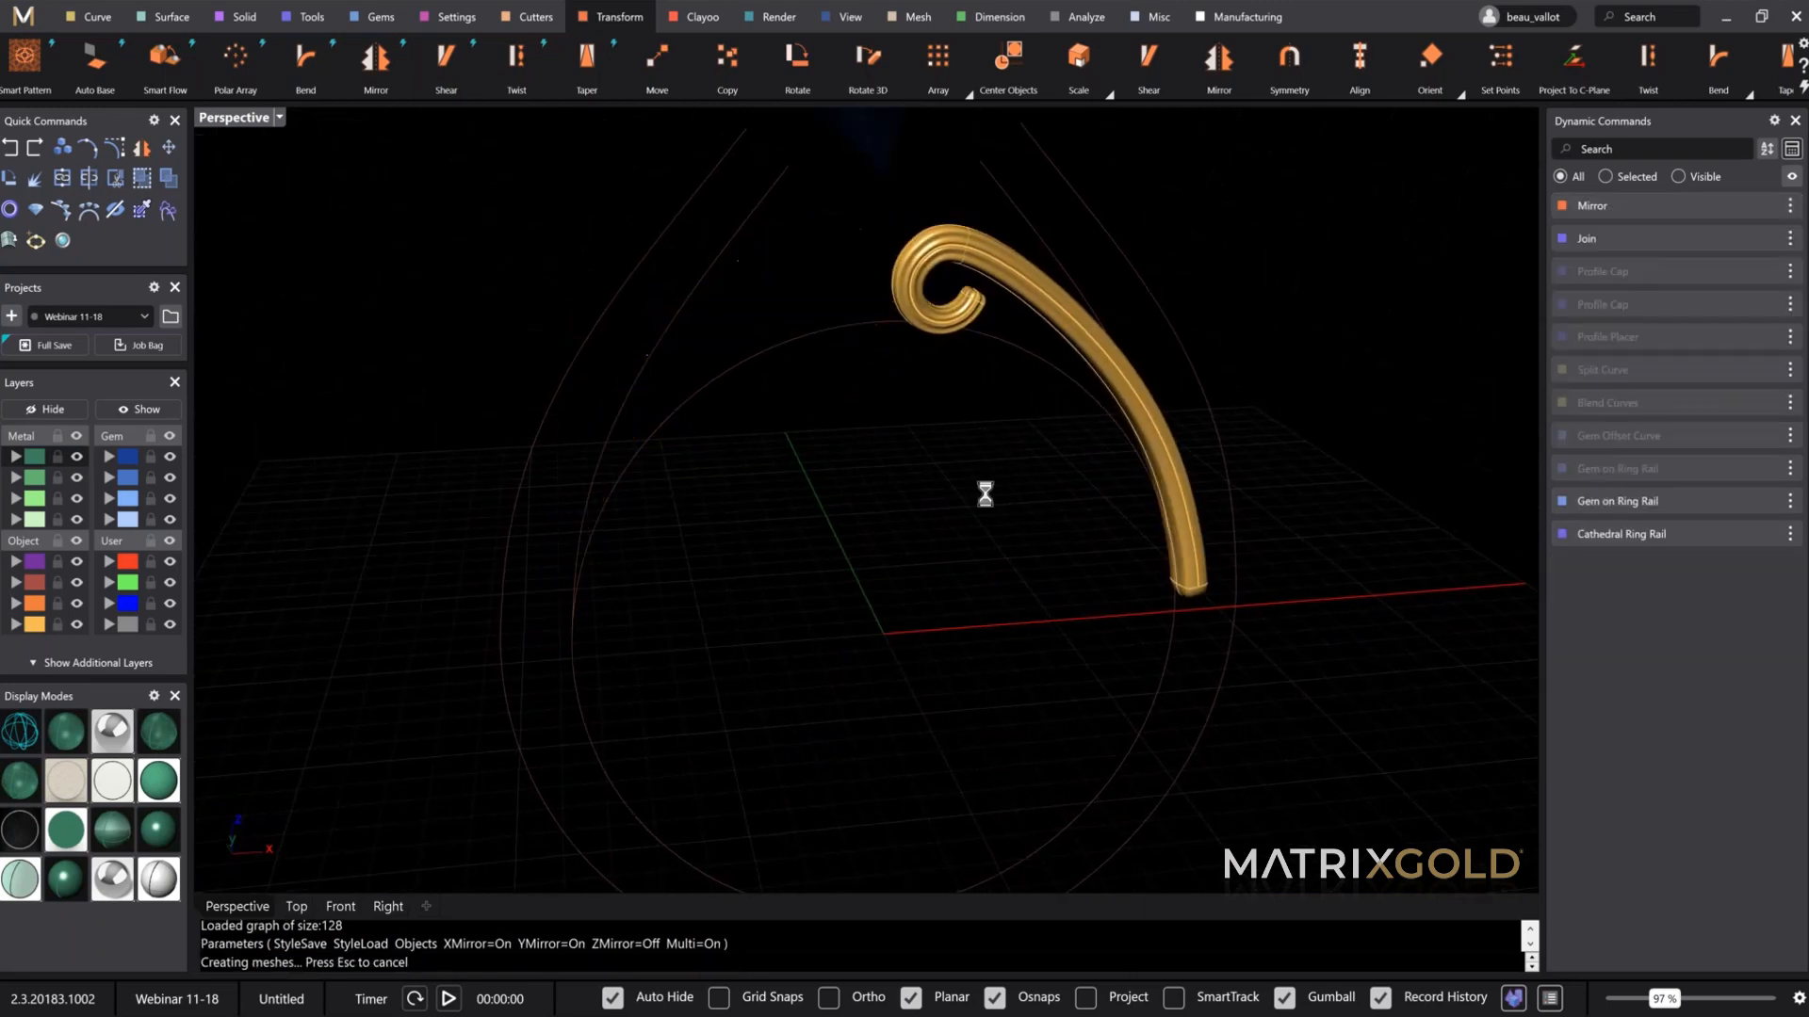
Step: Edit the Cathedral Ring Rail and set its top thickness to 1.3
right_drag(1143, 517, 998, 407)
click(955, 248)
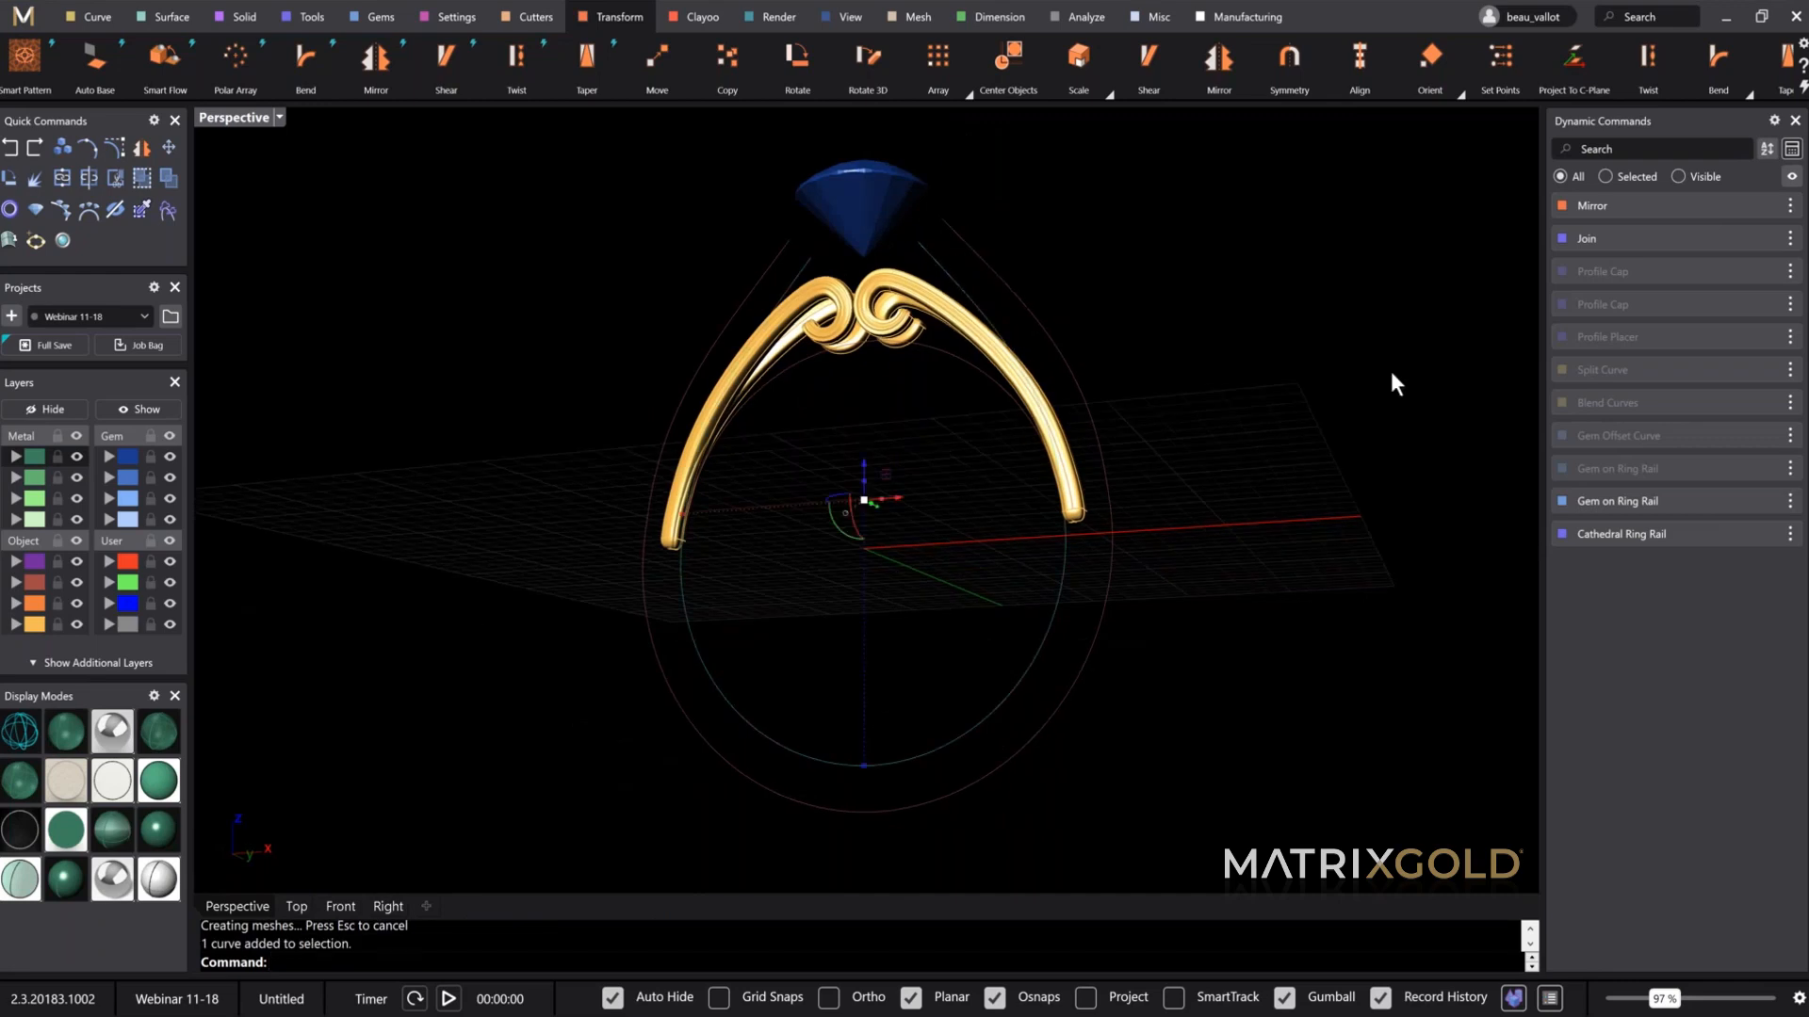
click(1756, 535)
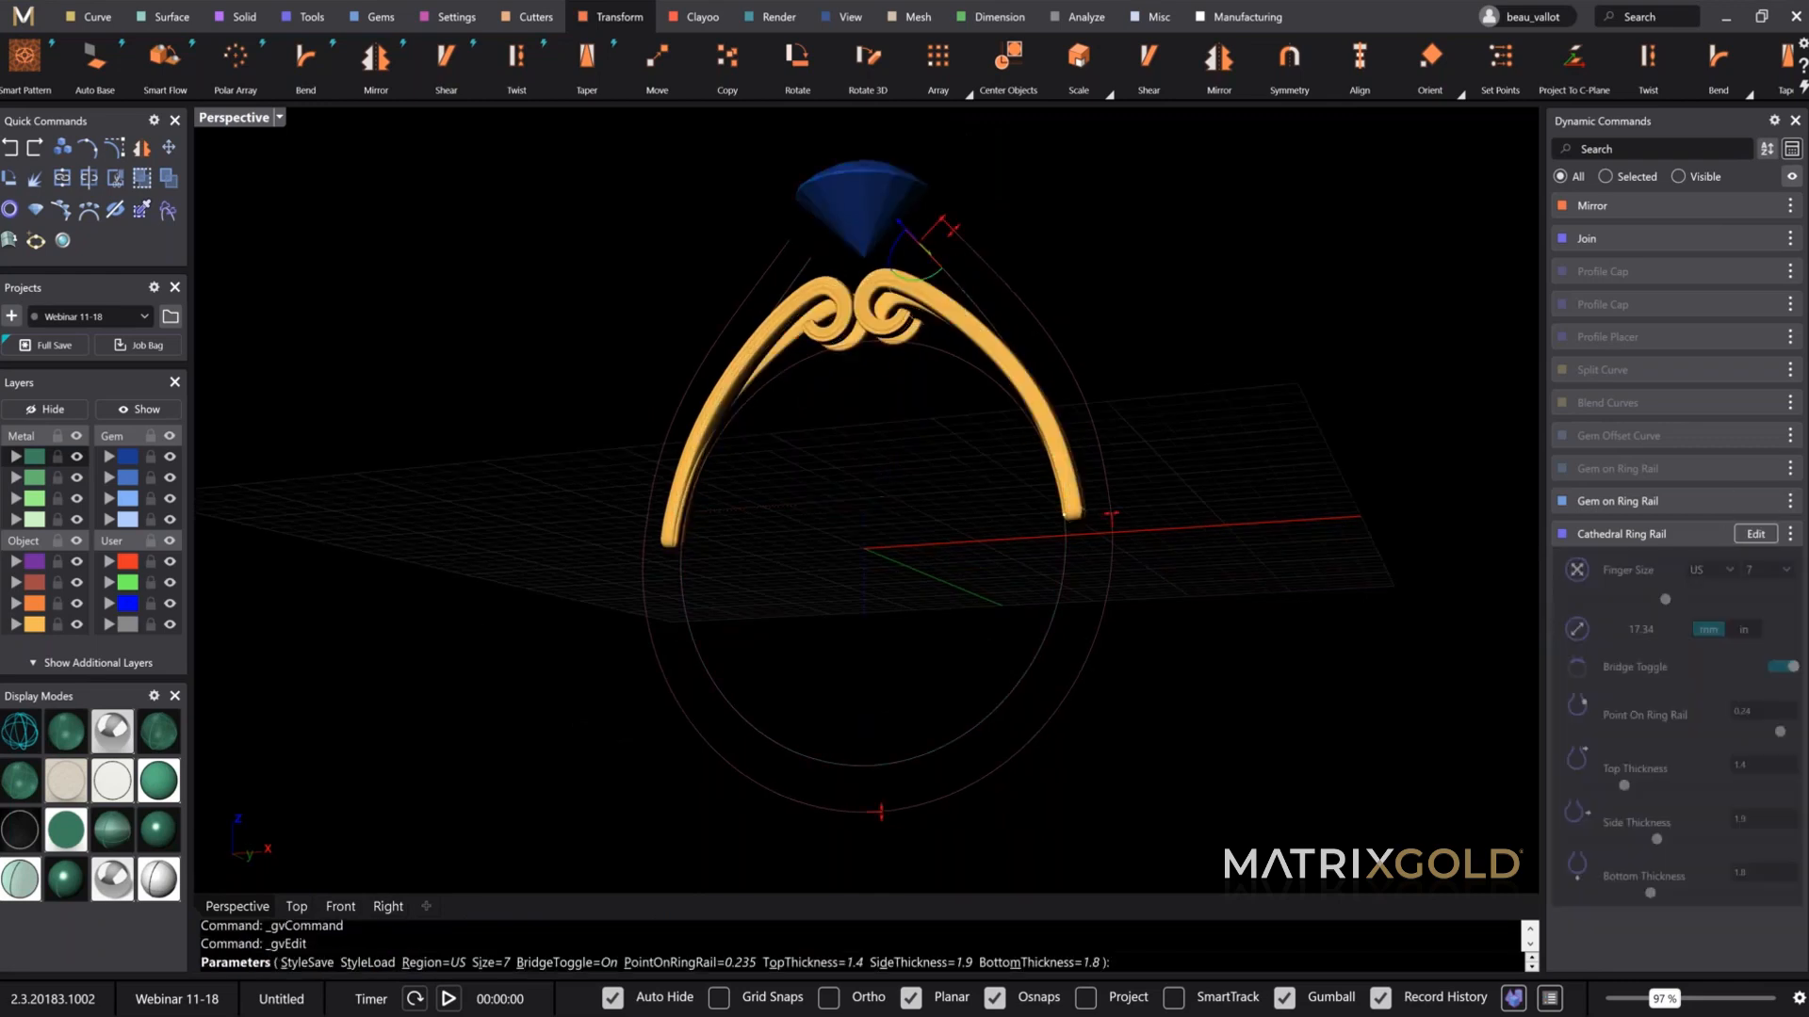
scroll(947, 226, up, 5)
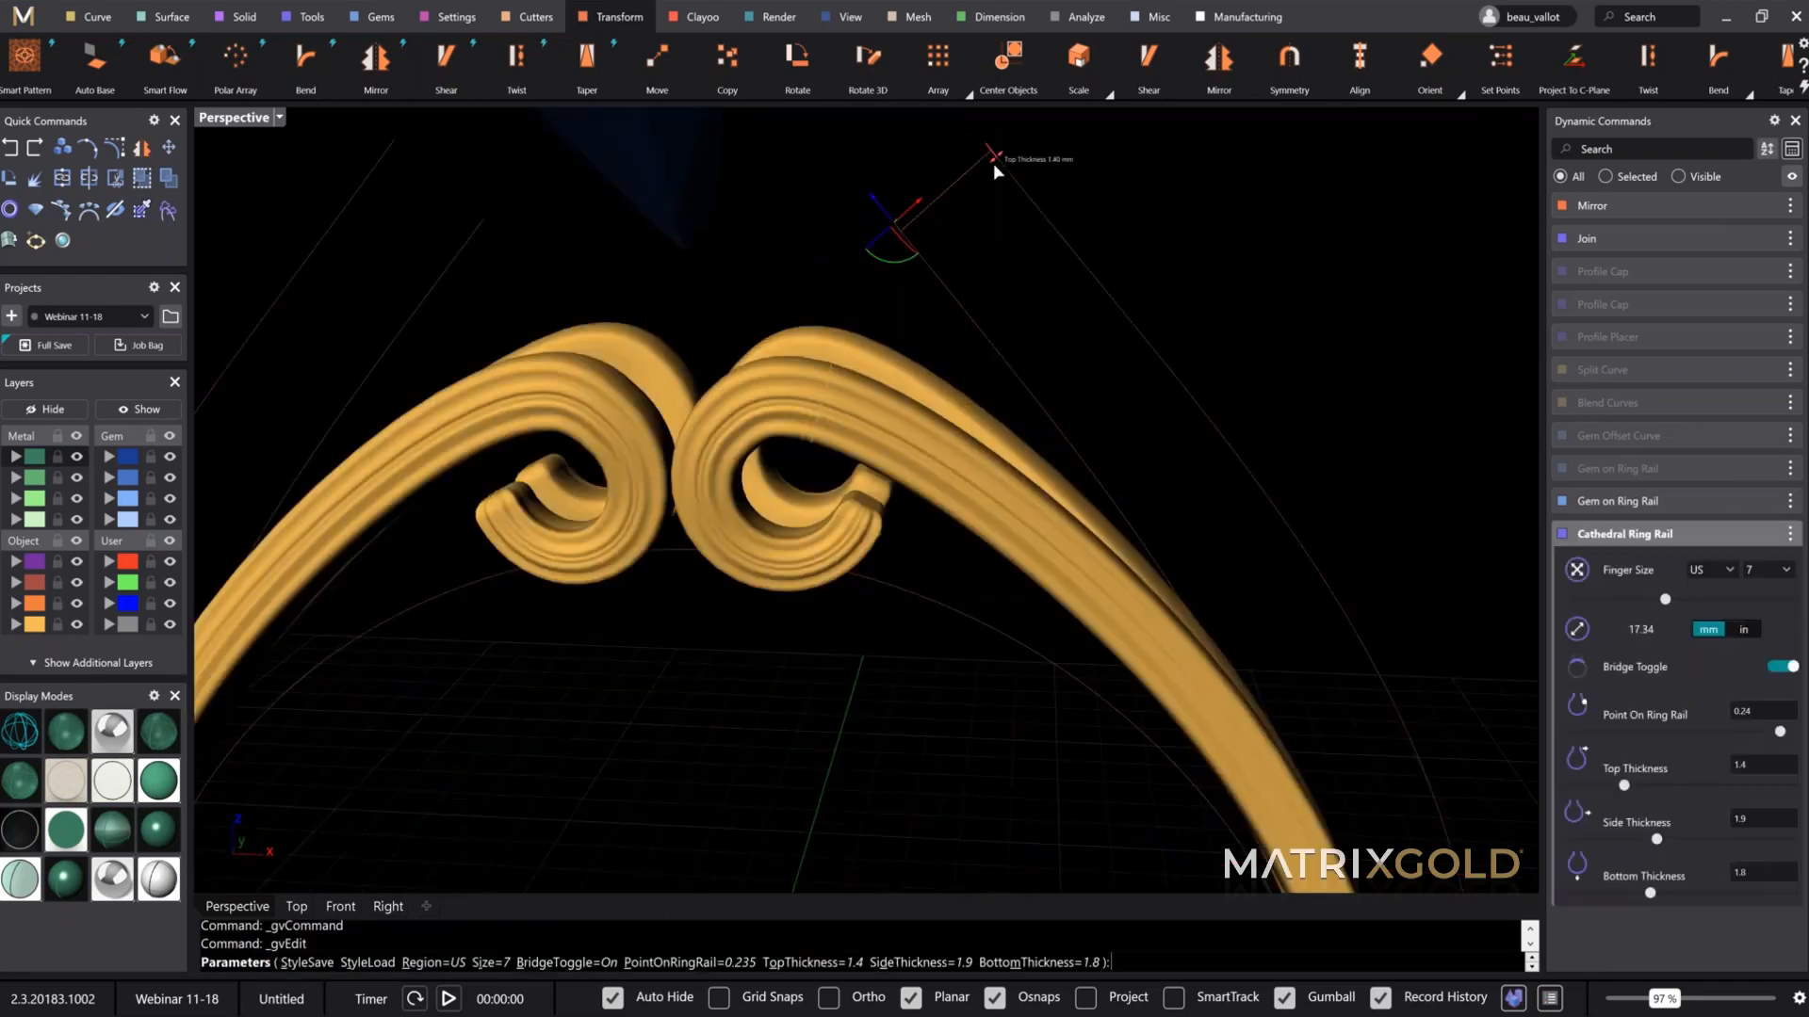
scroll(1213, 337, down, 1)
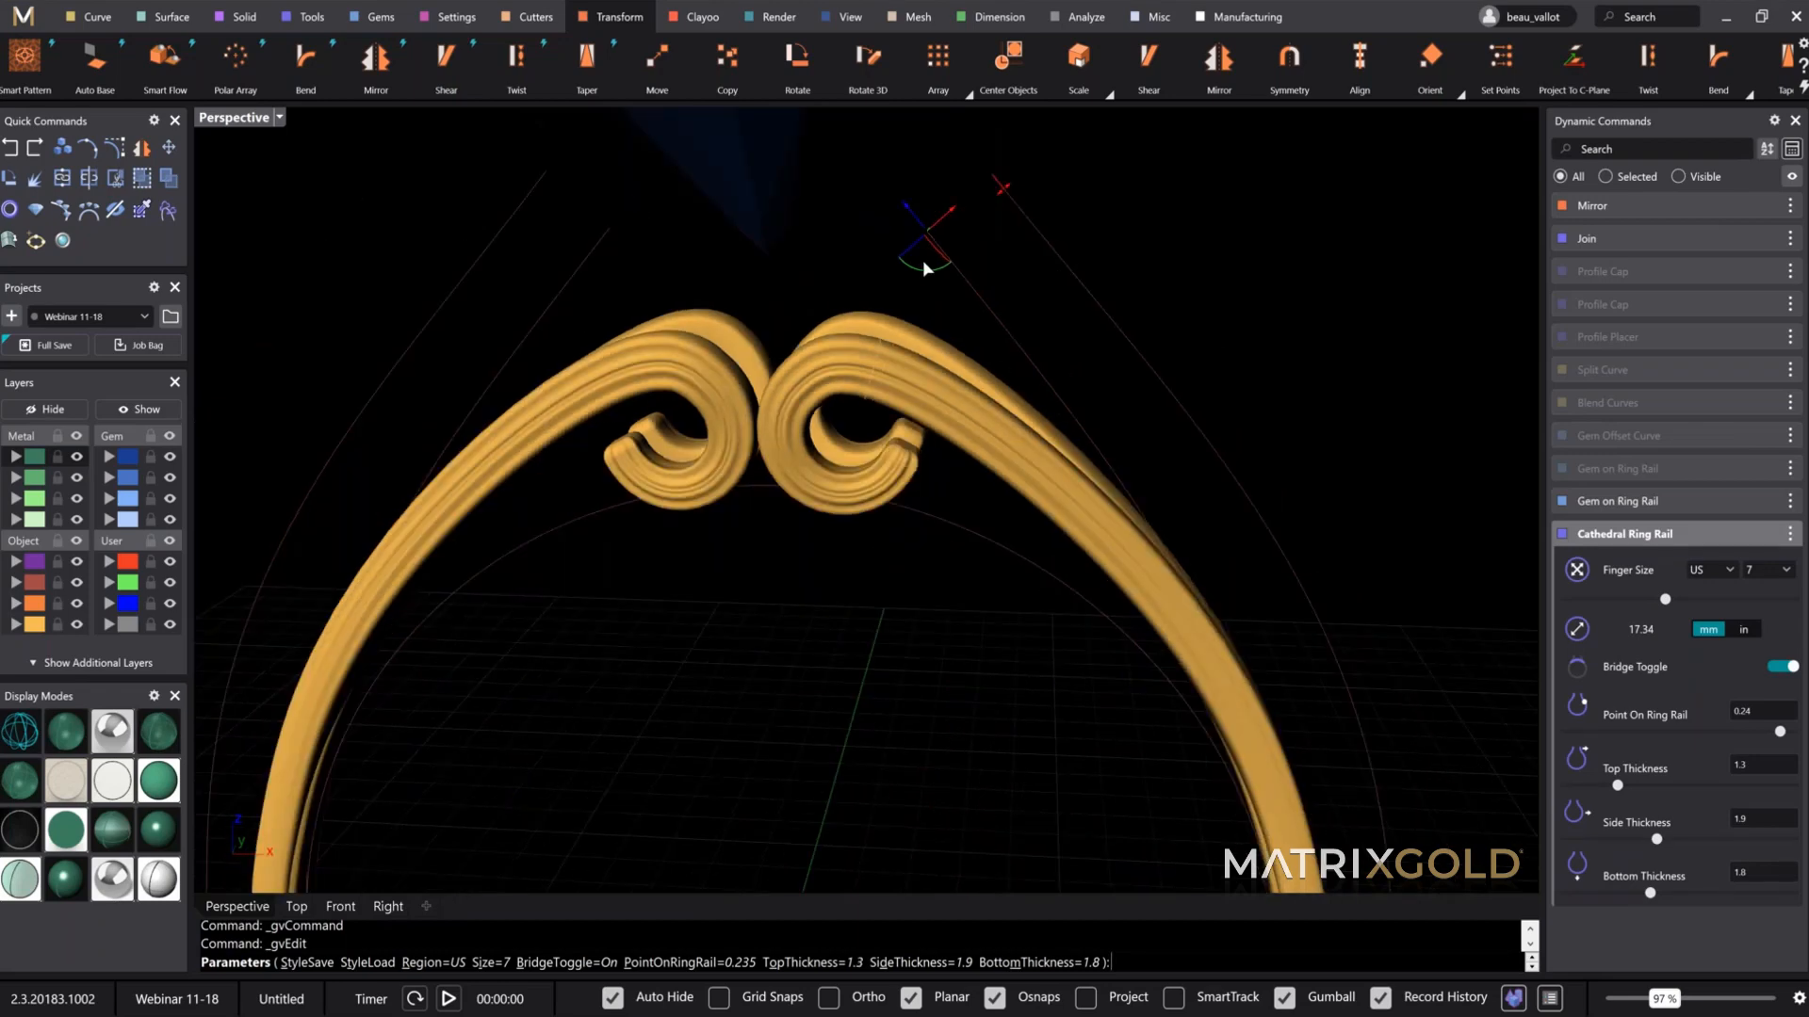
drag(922, 276, 924, 279)
scroll(1042, 460, down, 5)
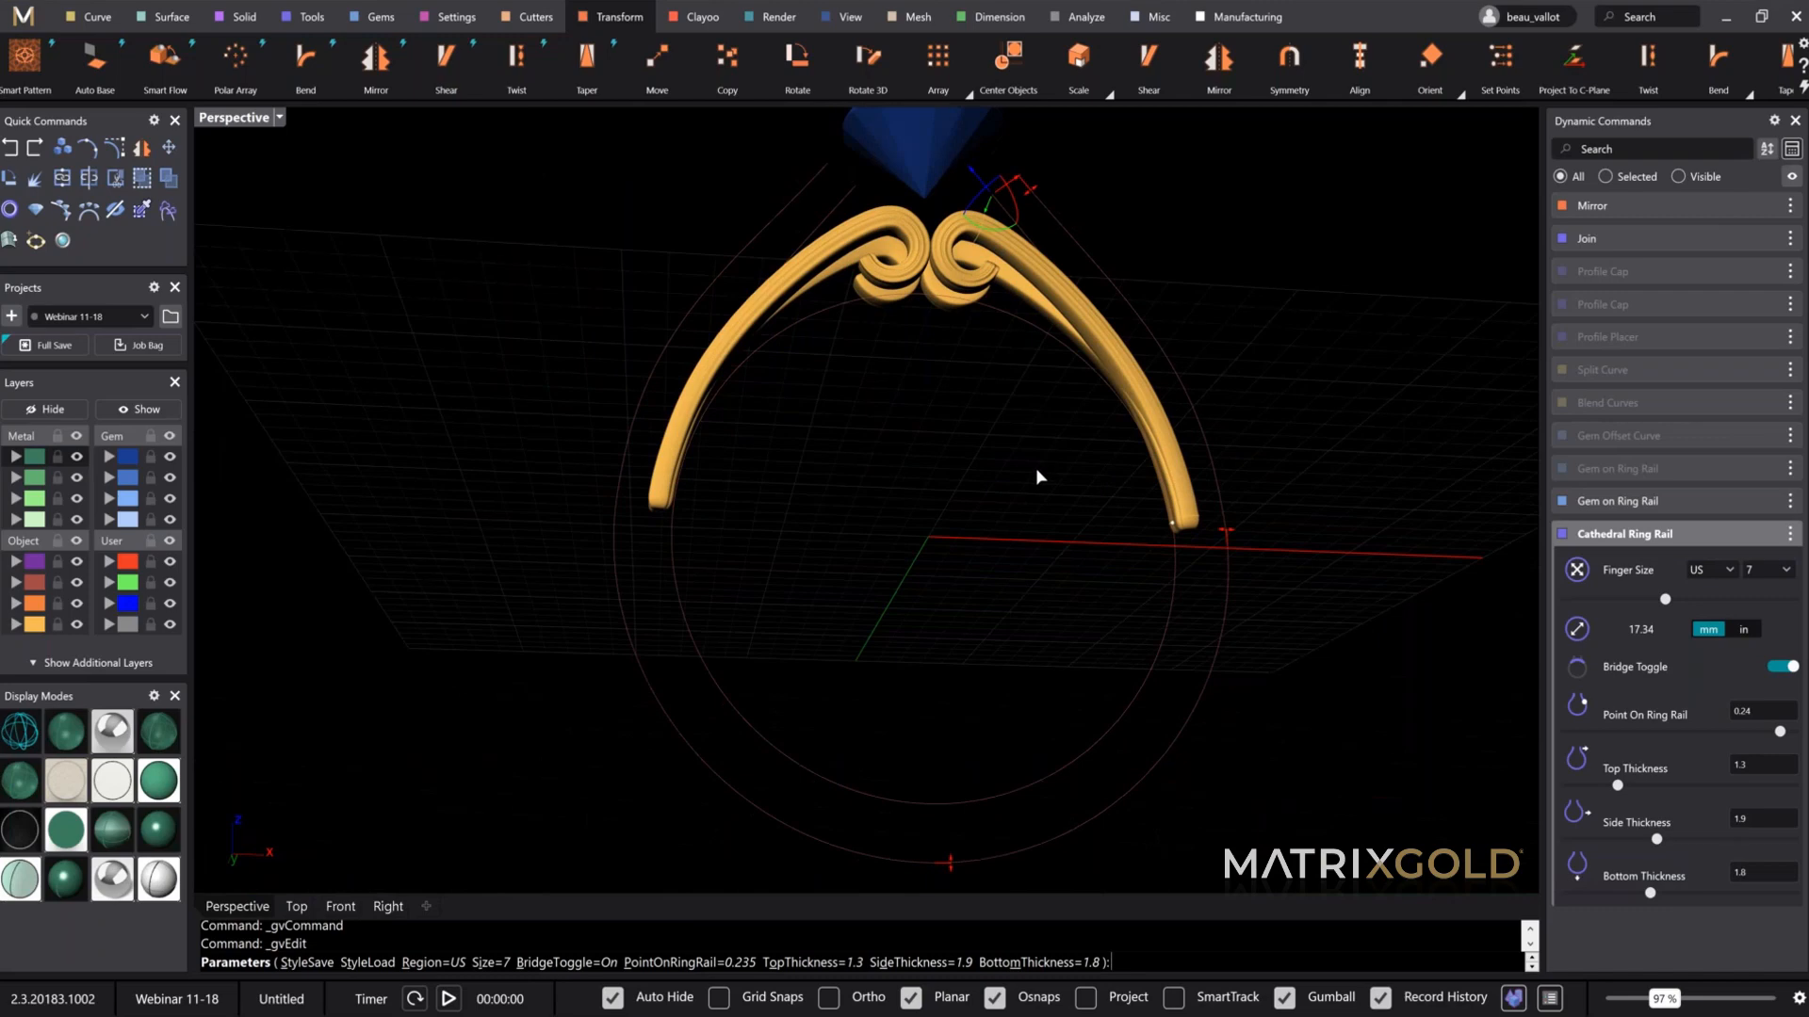
key(Return)
click(995, 515)
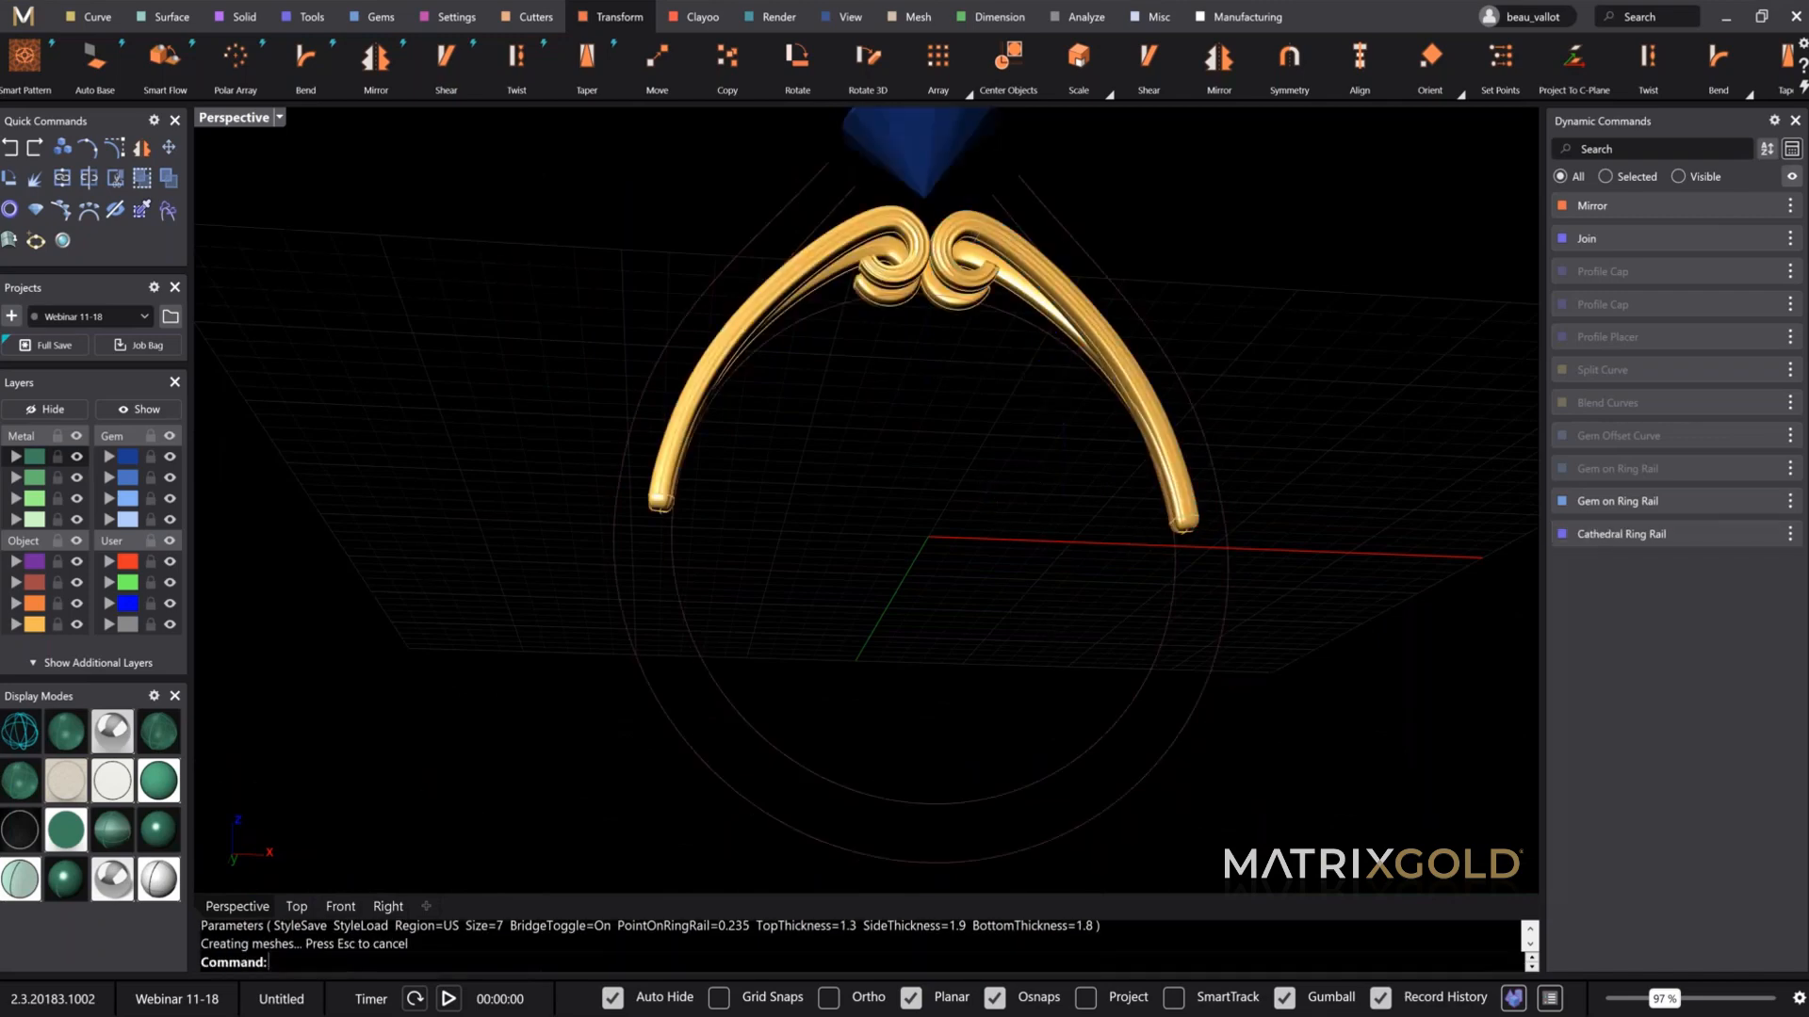
Step: Use Profile Placer on the inner ring rail to place a profile at its upper end, at position 0
right_drag(996, 515, 998, 650)
click(999, 198)
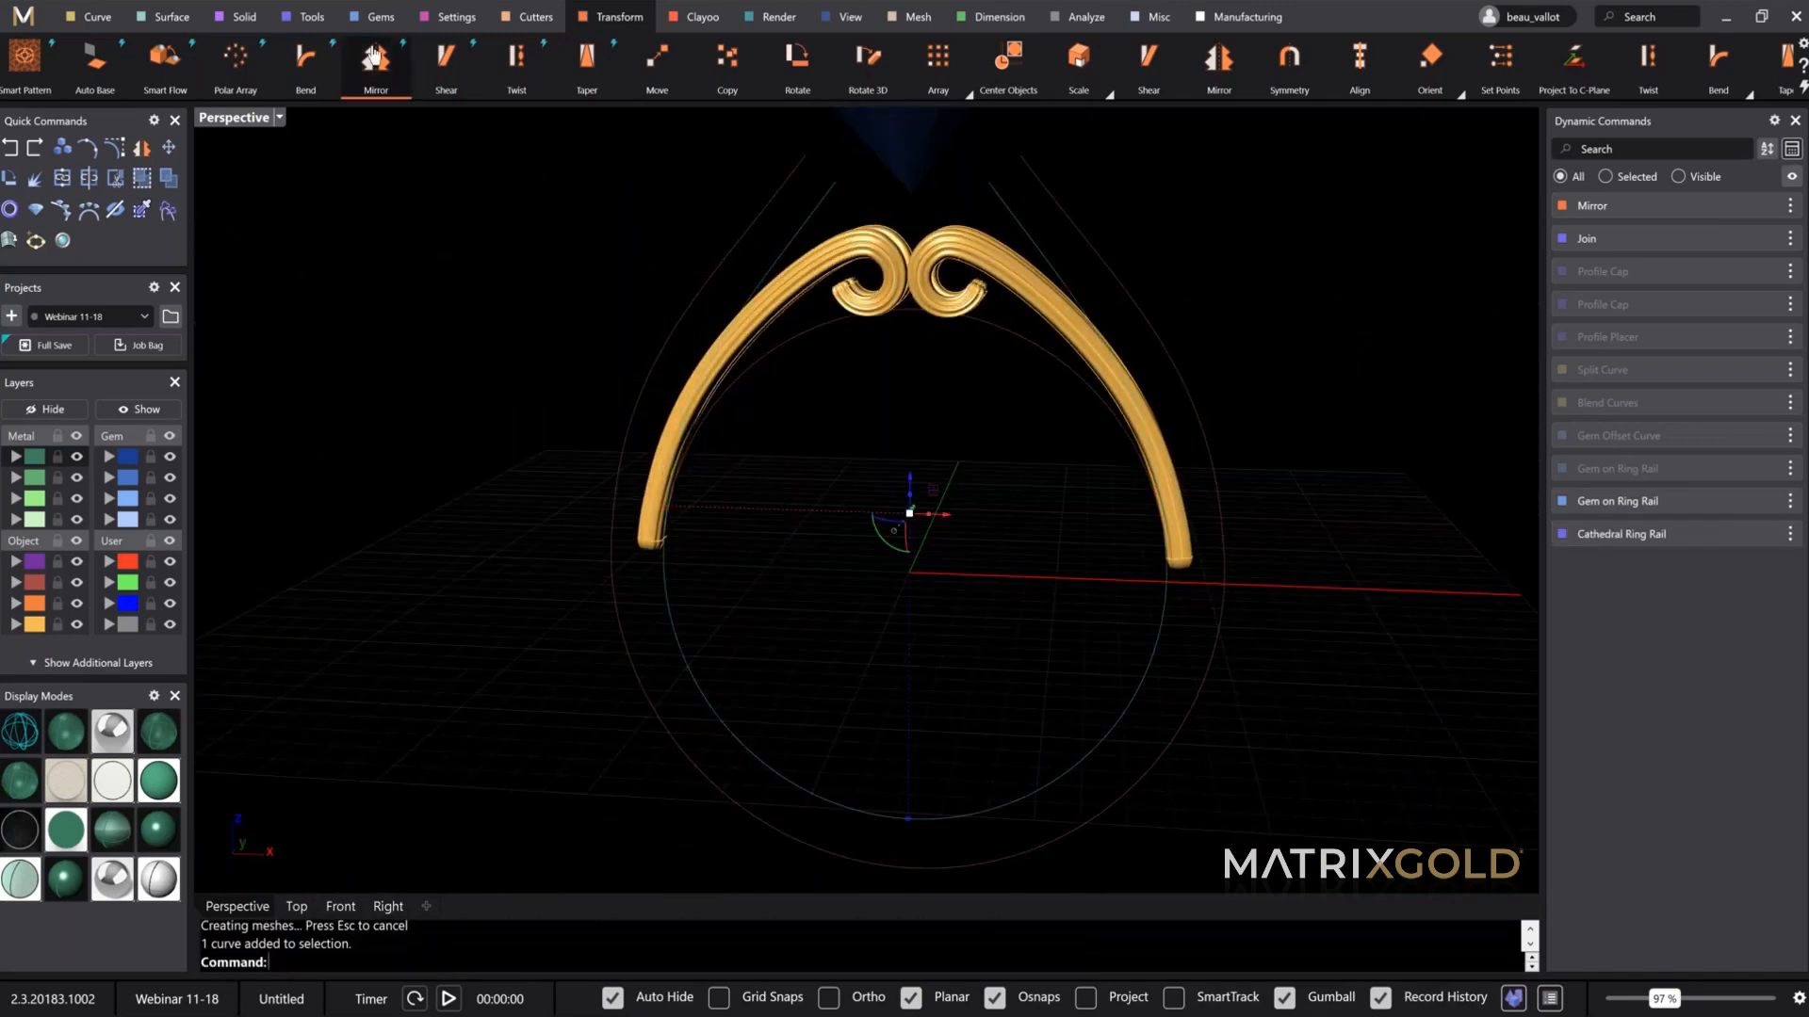
click(306, 17)
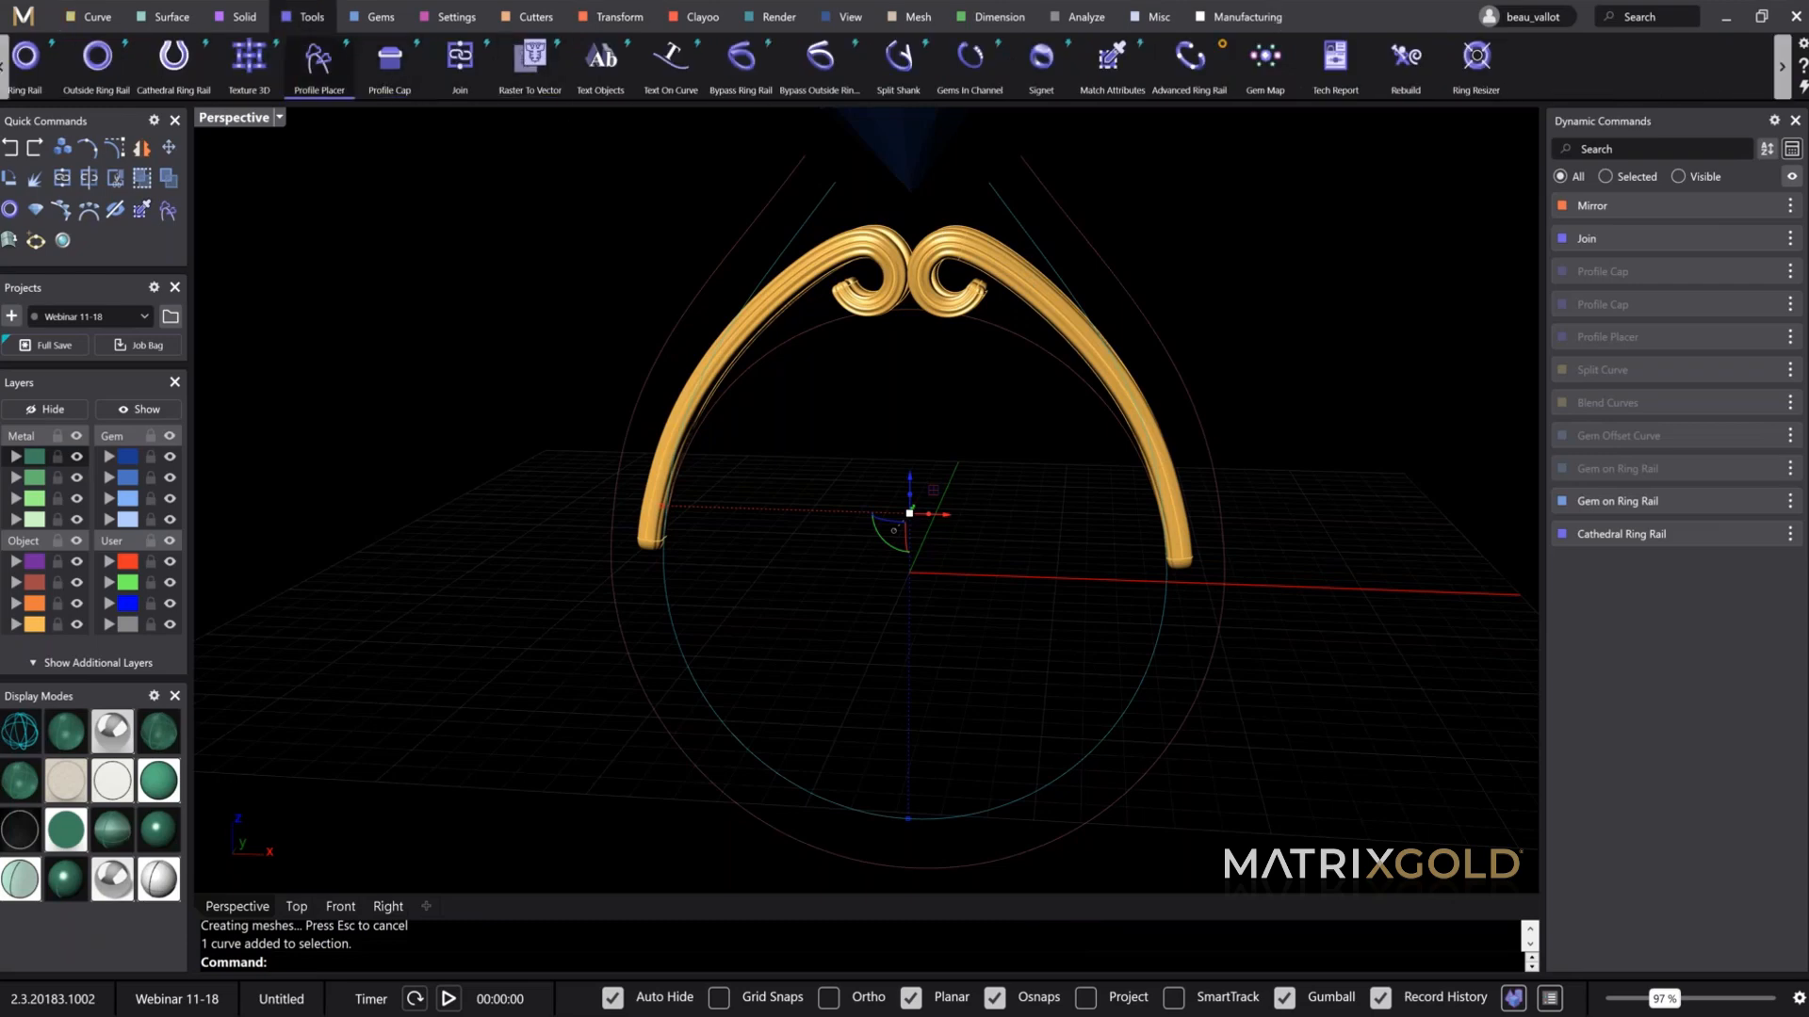
click(320, 84)
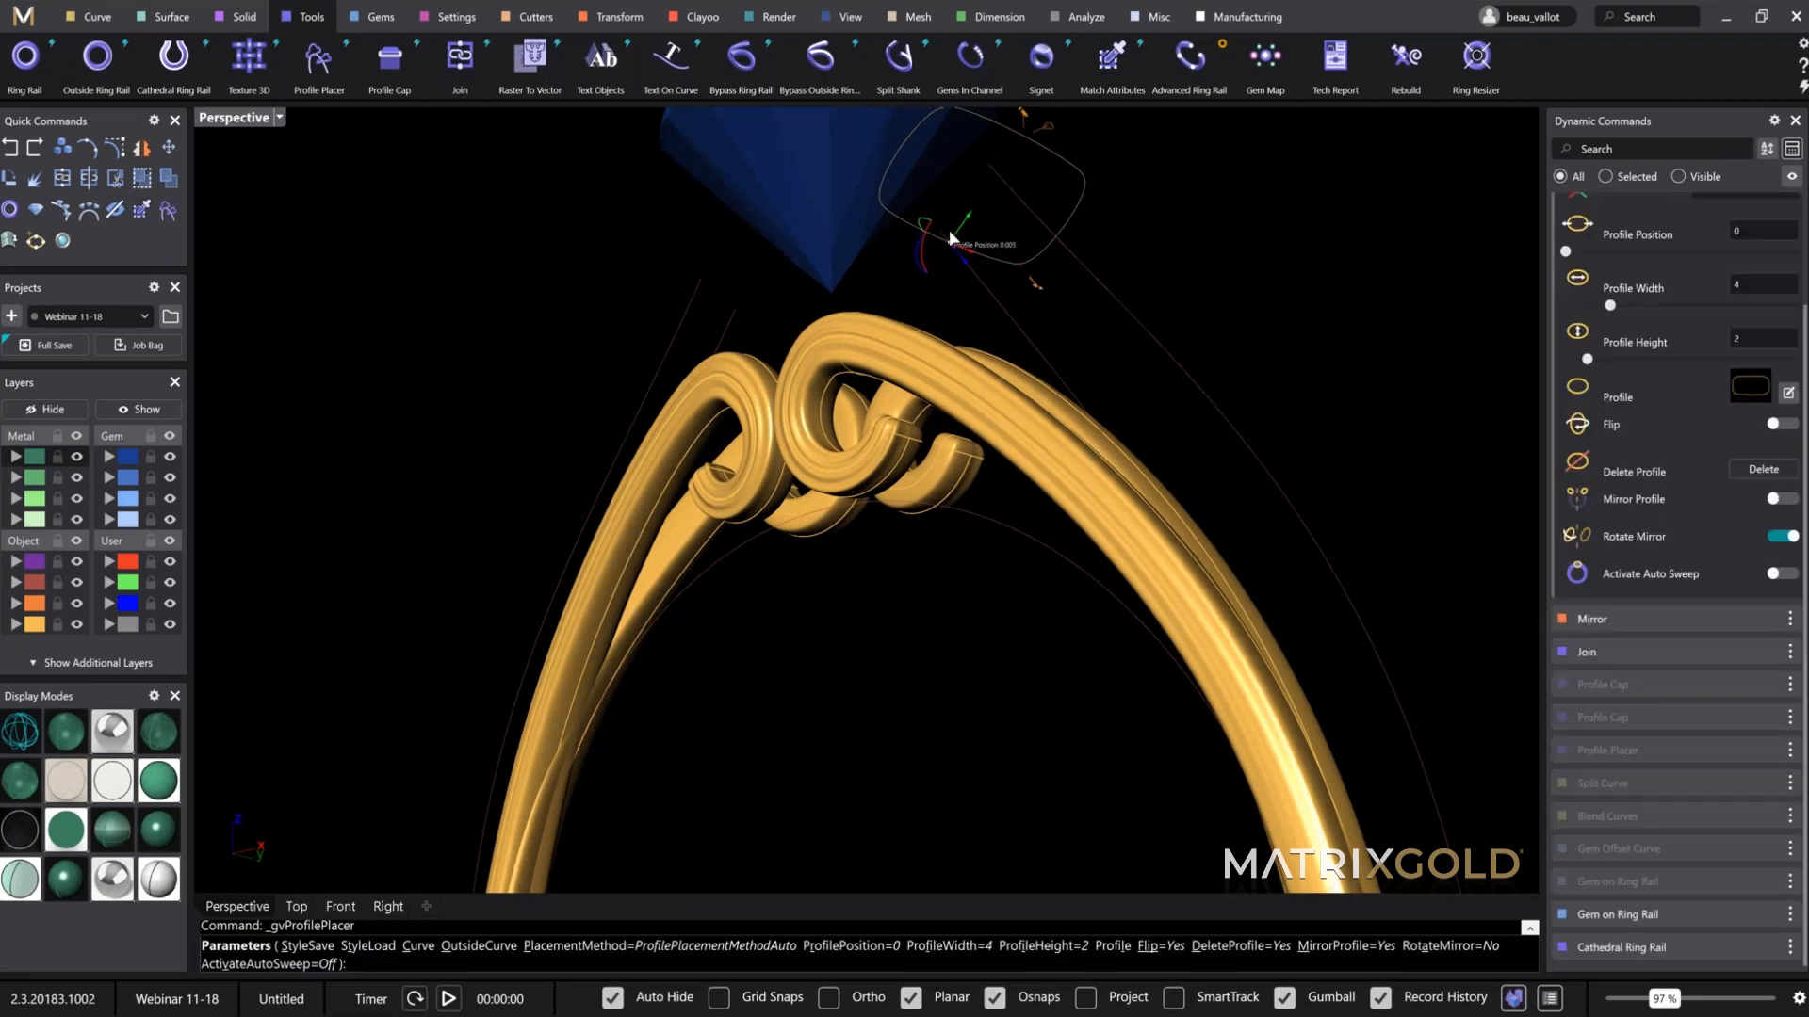
mouse_move(945, 234)
mouse_down()
mouse_move(1069, 384)
mouse_move(924, 223)
mouse_up()
right_drag(1017, 282, 1059, 346)
scroll(1677, 377, up, 2)
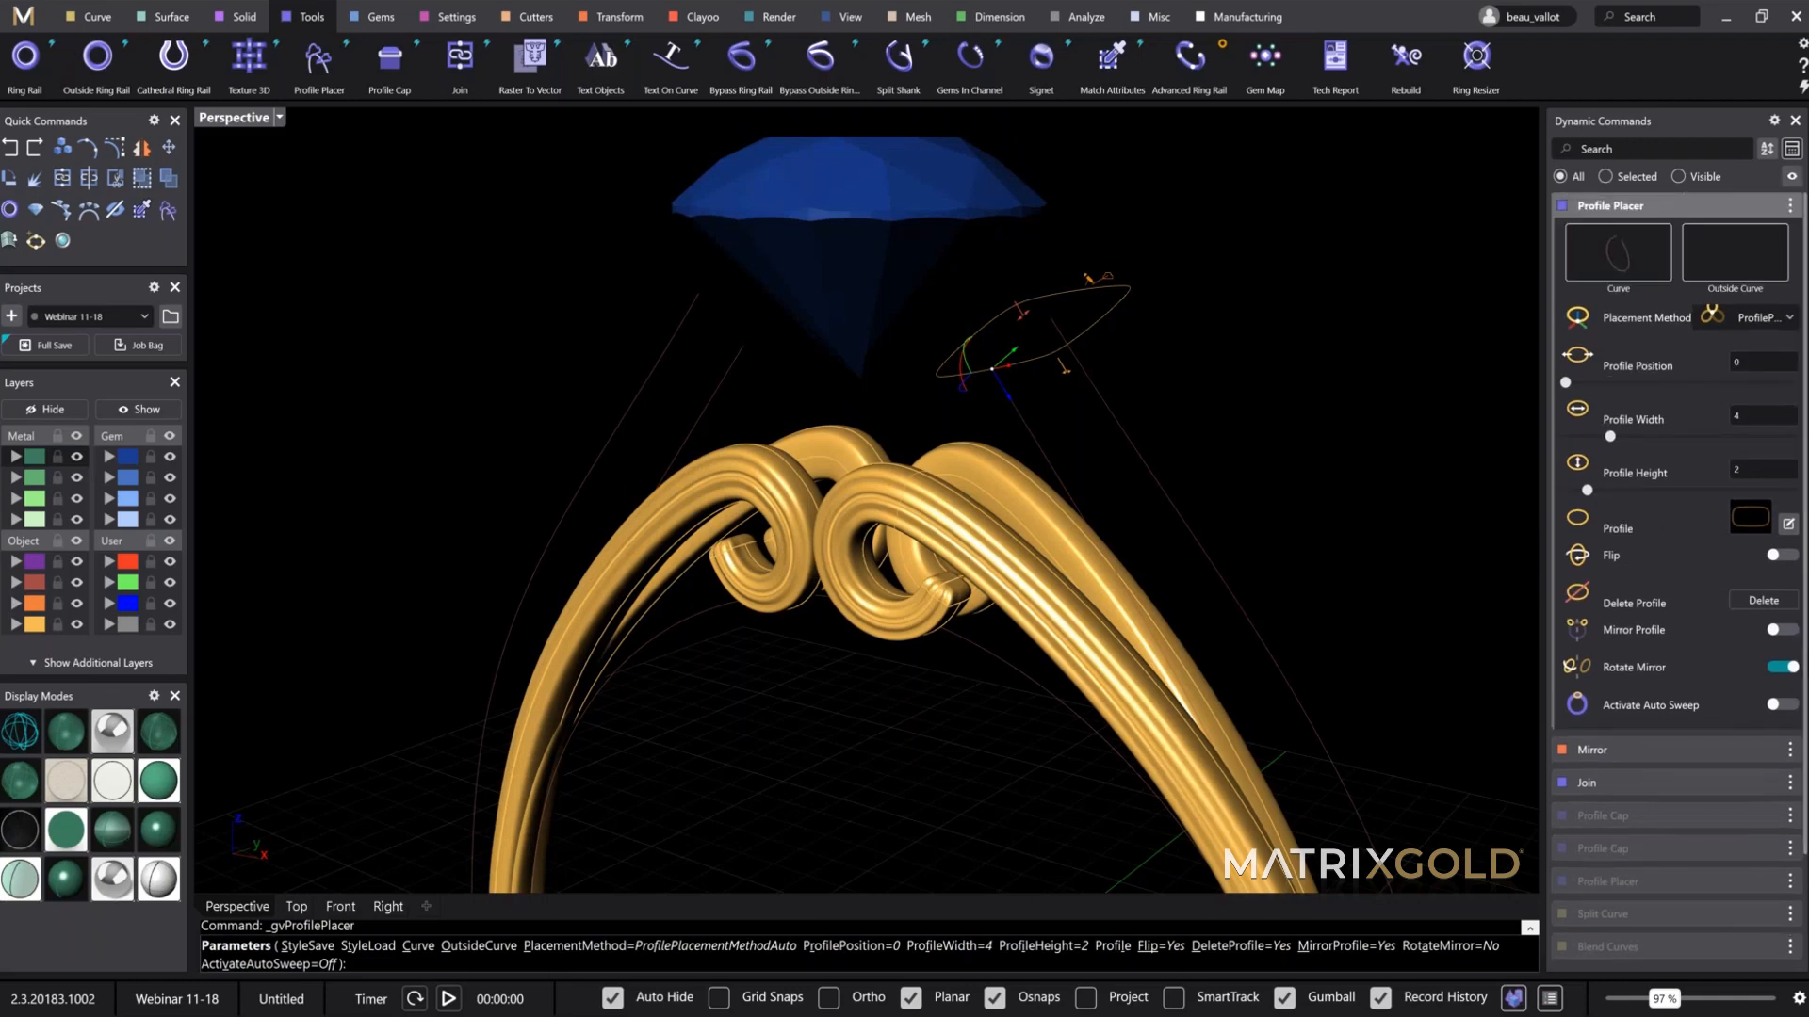
right_drag(999, 372, 1255, 377)
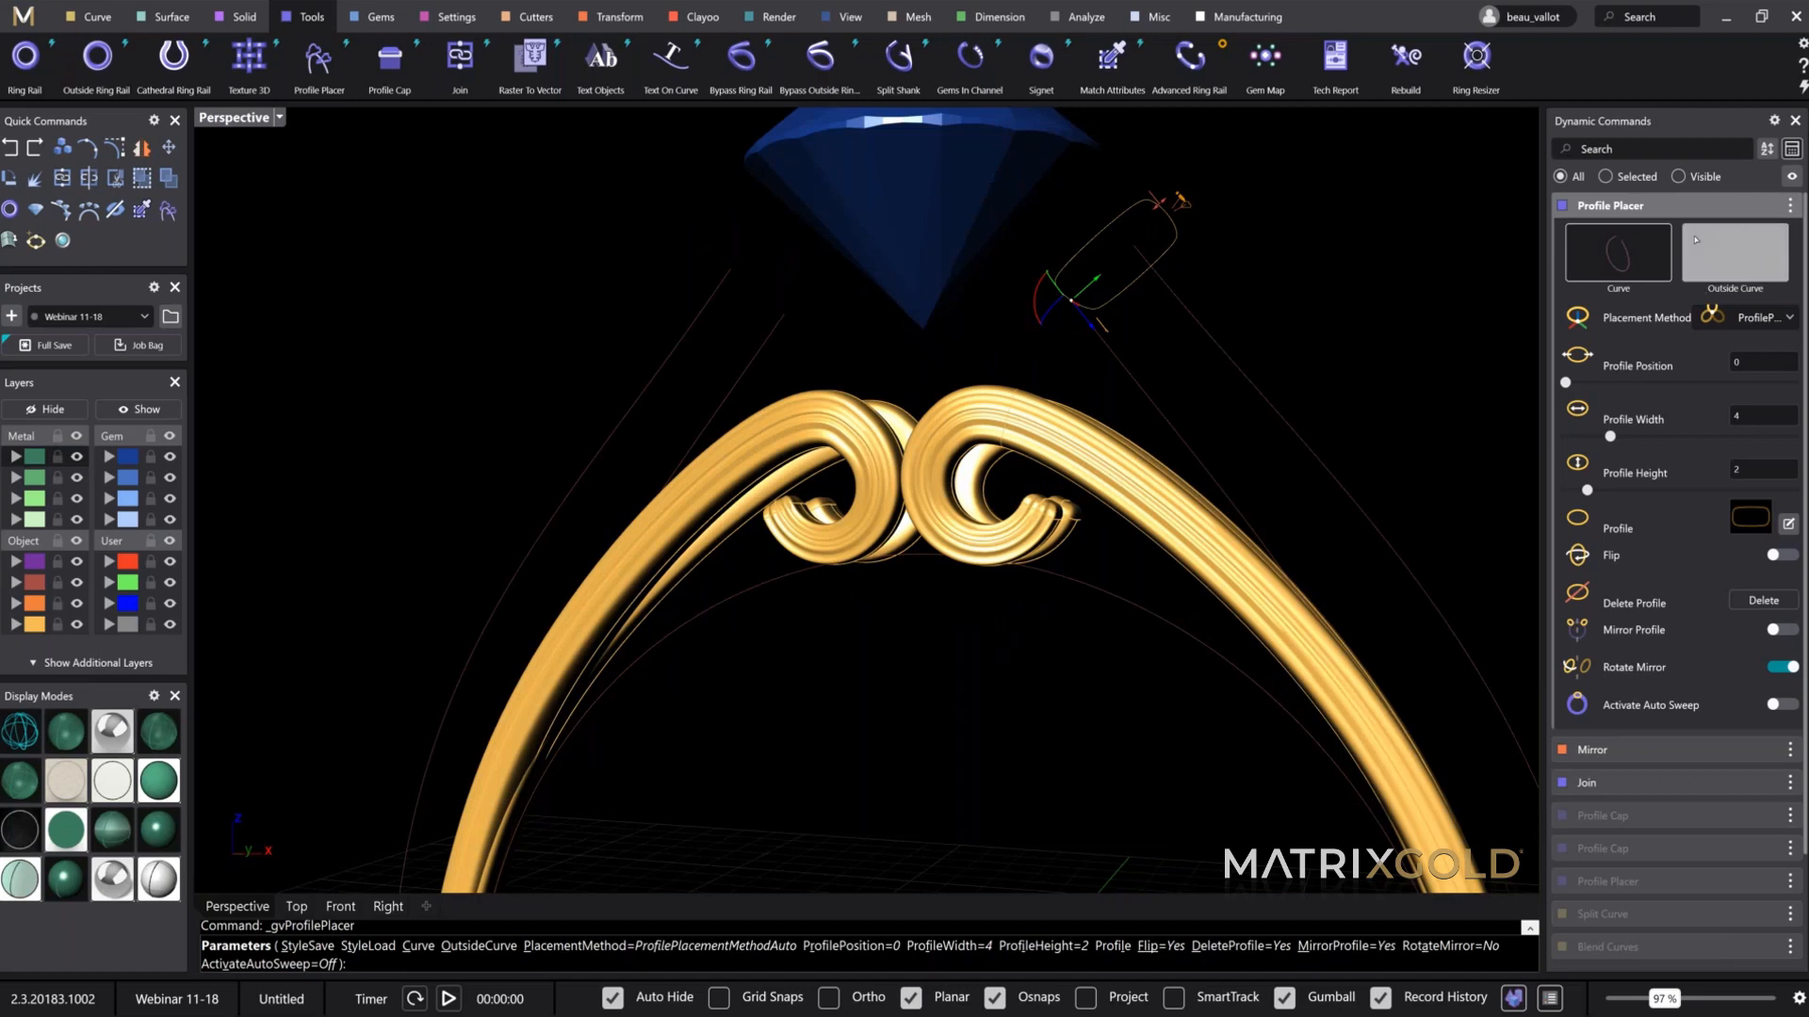
Step: Assign the outer ring rail as the outside curve and set the upper profile's width to 2 mm
click(1722, 259)
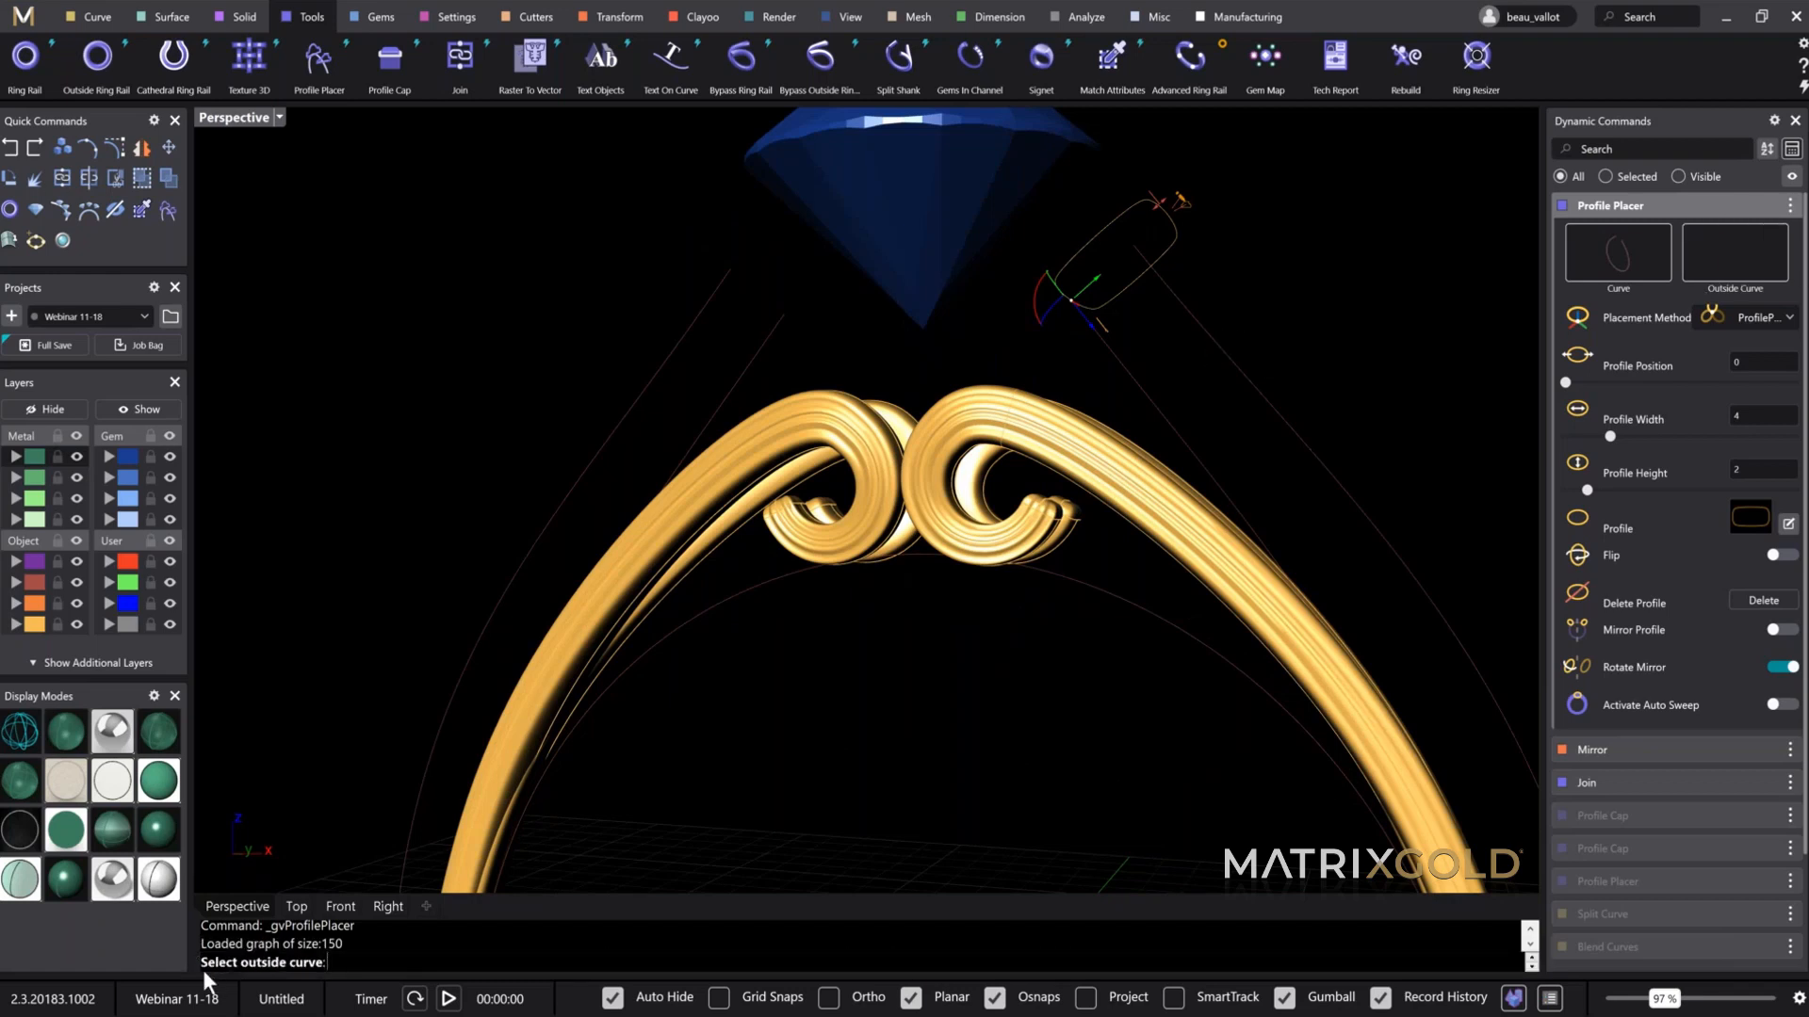
click(1174, 291)
right_drag(1174, 291, 991, 314)
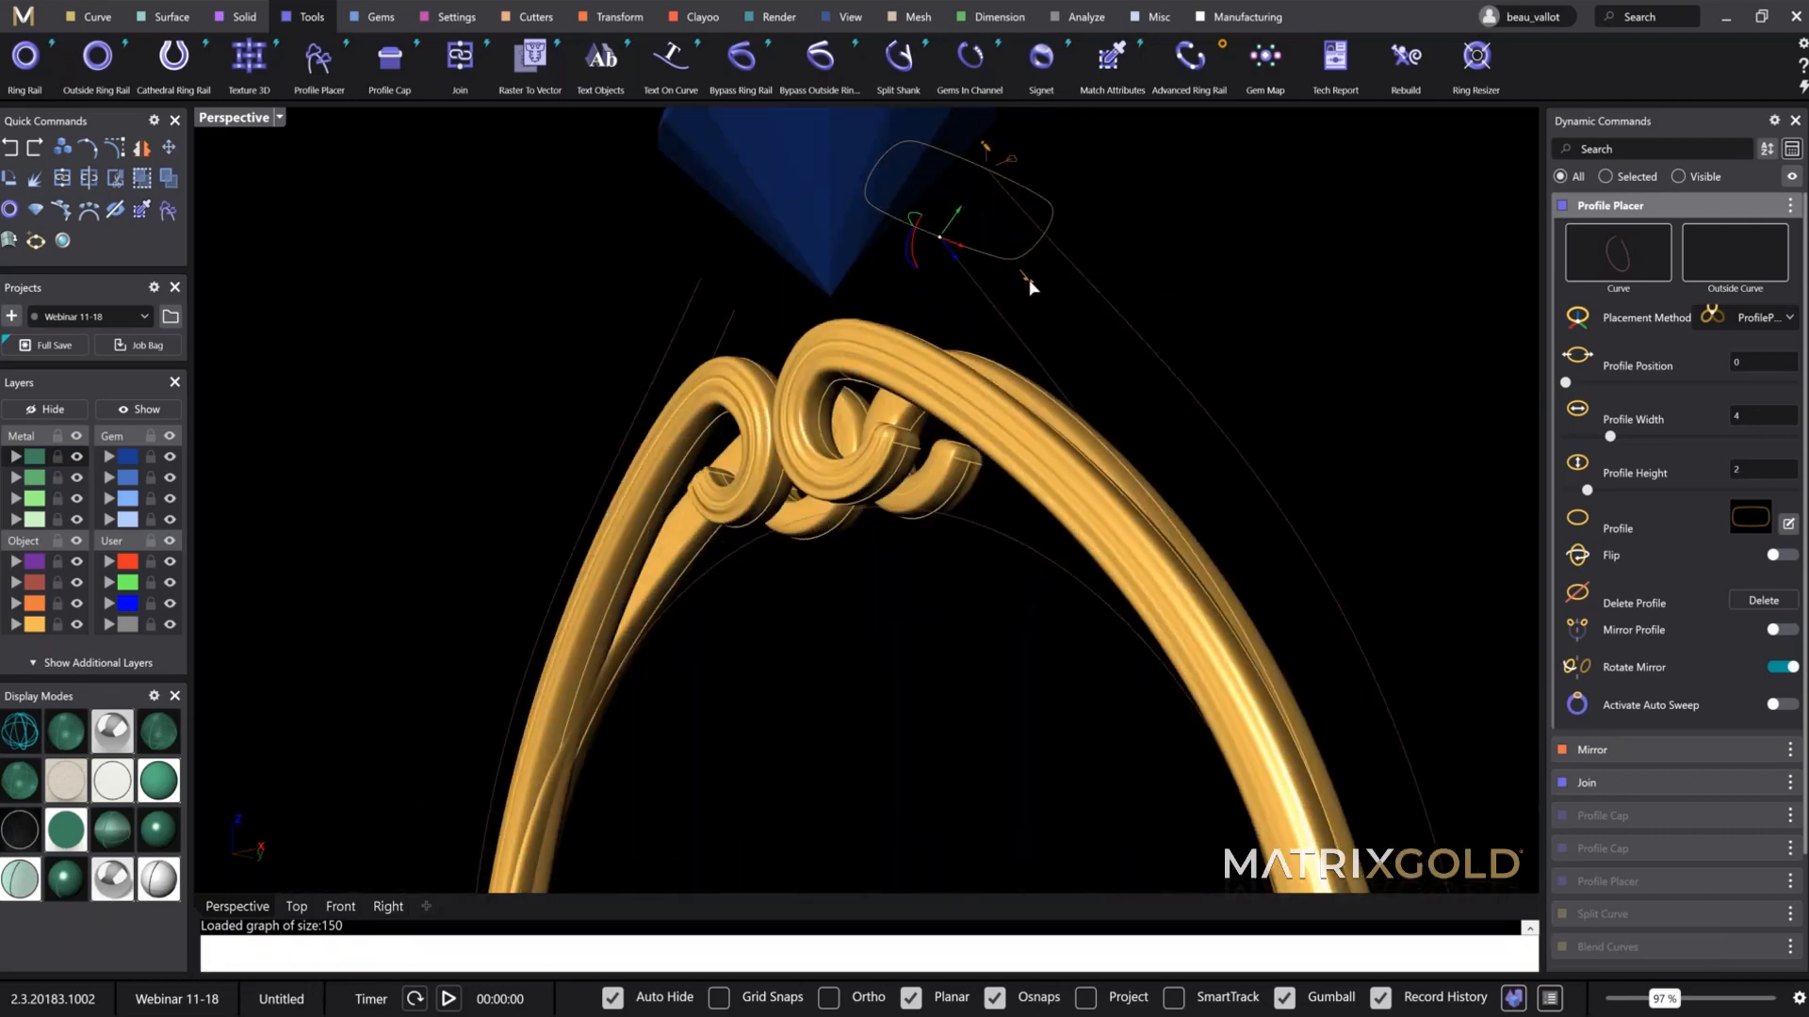
drag(1031, 286, 936, 273)
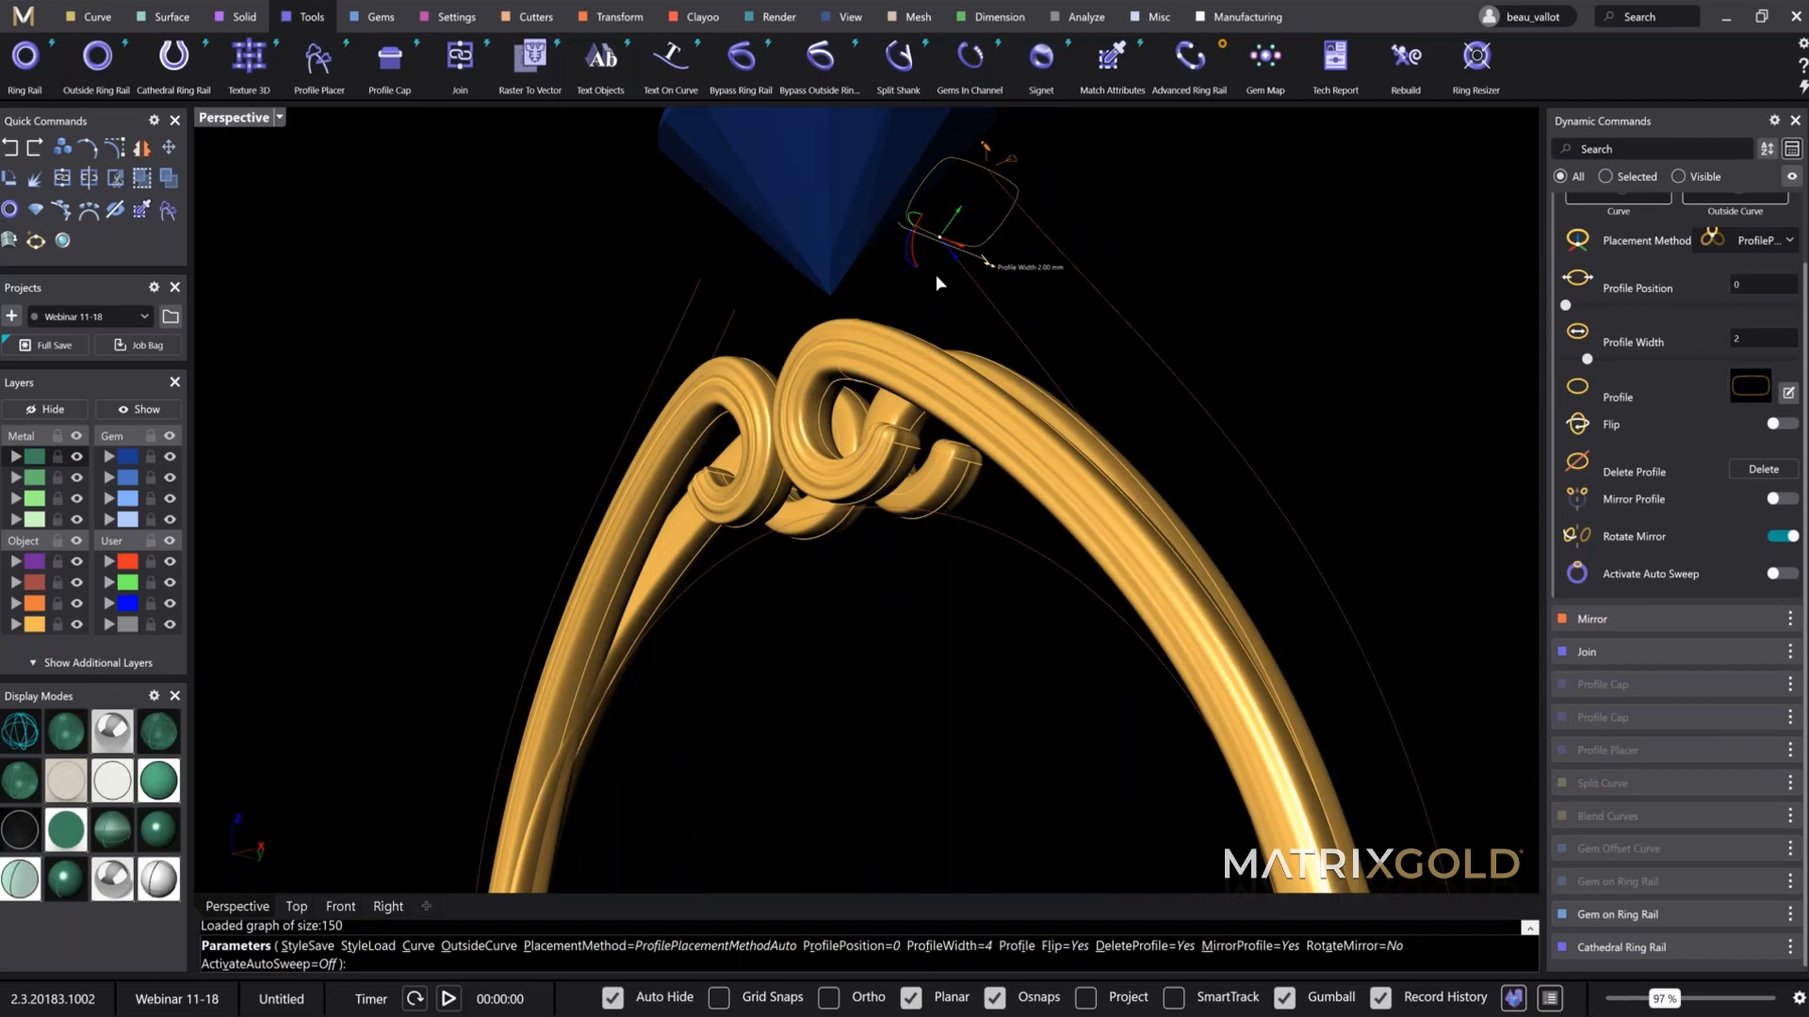
scroll(935, 274, down, 3)
Step: Add a second profile at the bottom of the inner rail, at position 0.5, and activate Auto Sweep
right_drag(935, 274, 1021, 754)
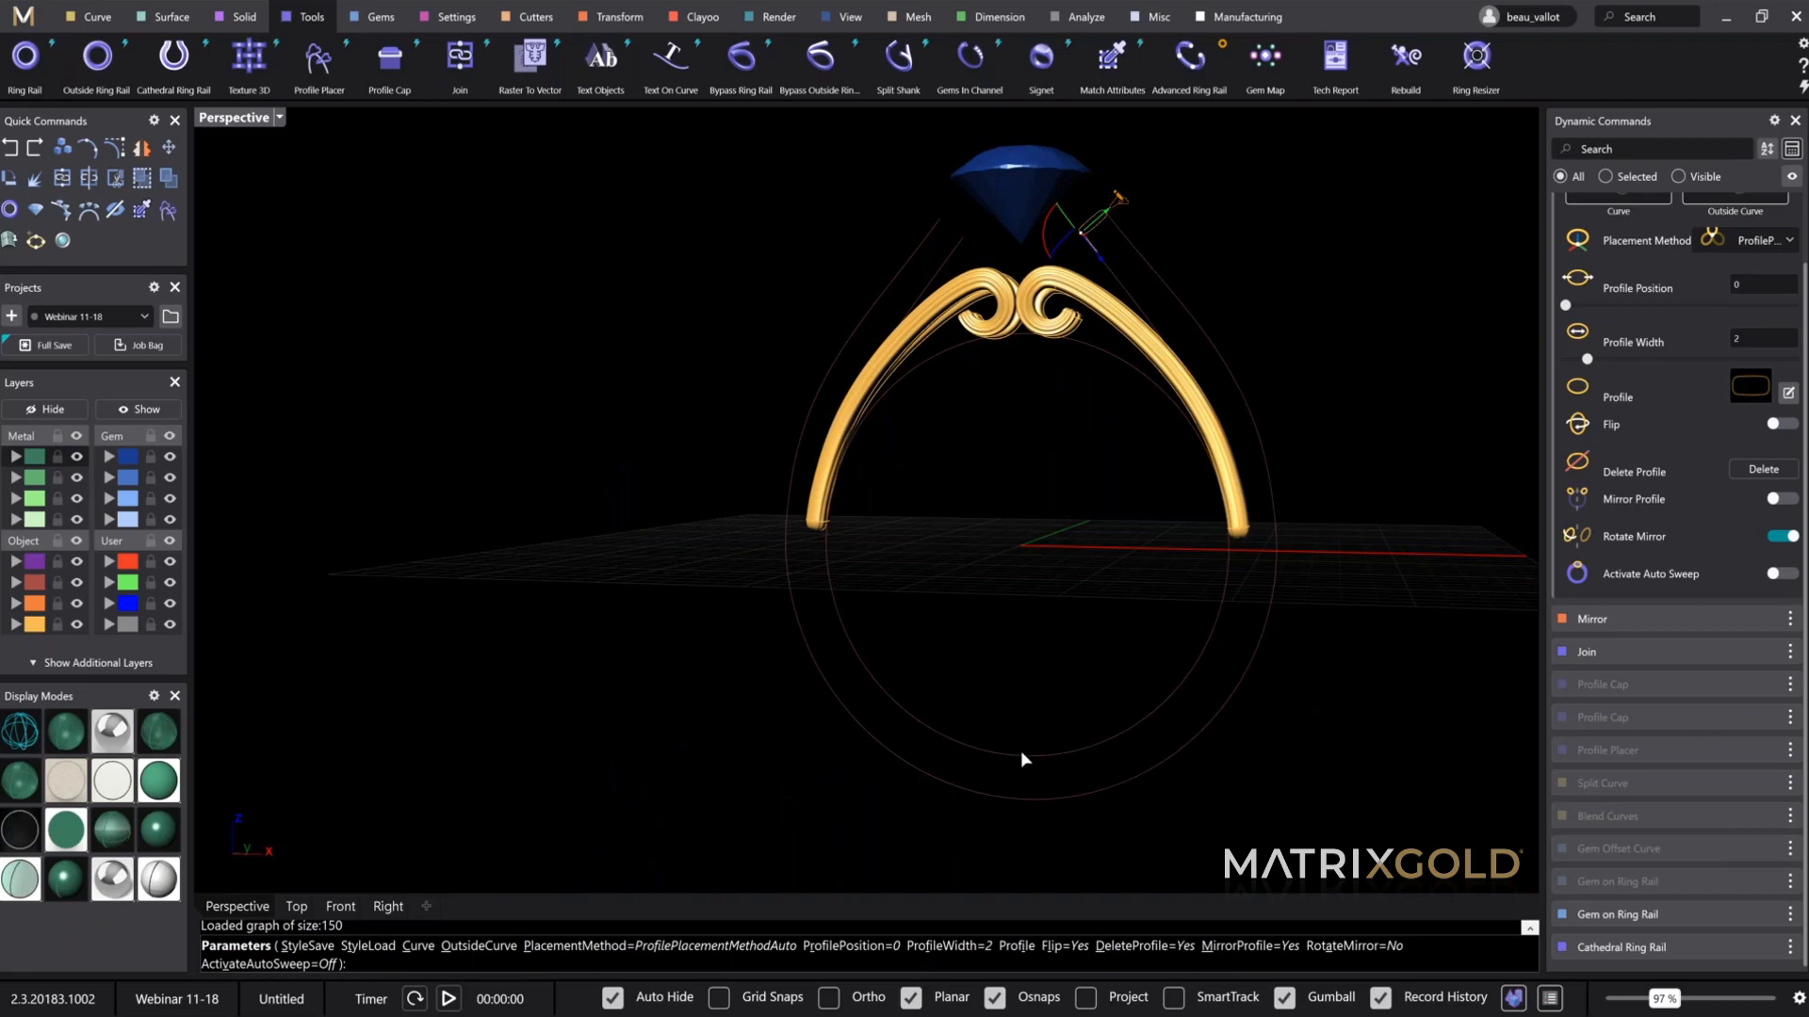
click(1018, 756)
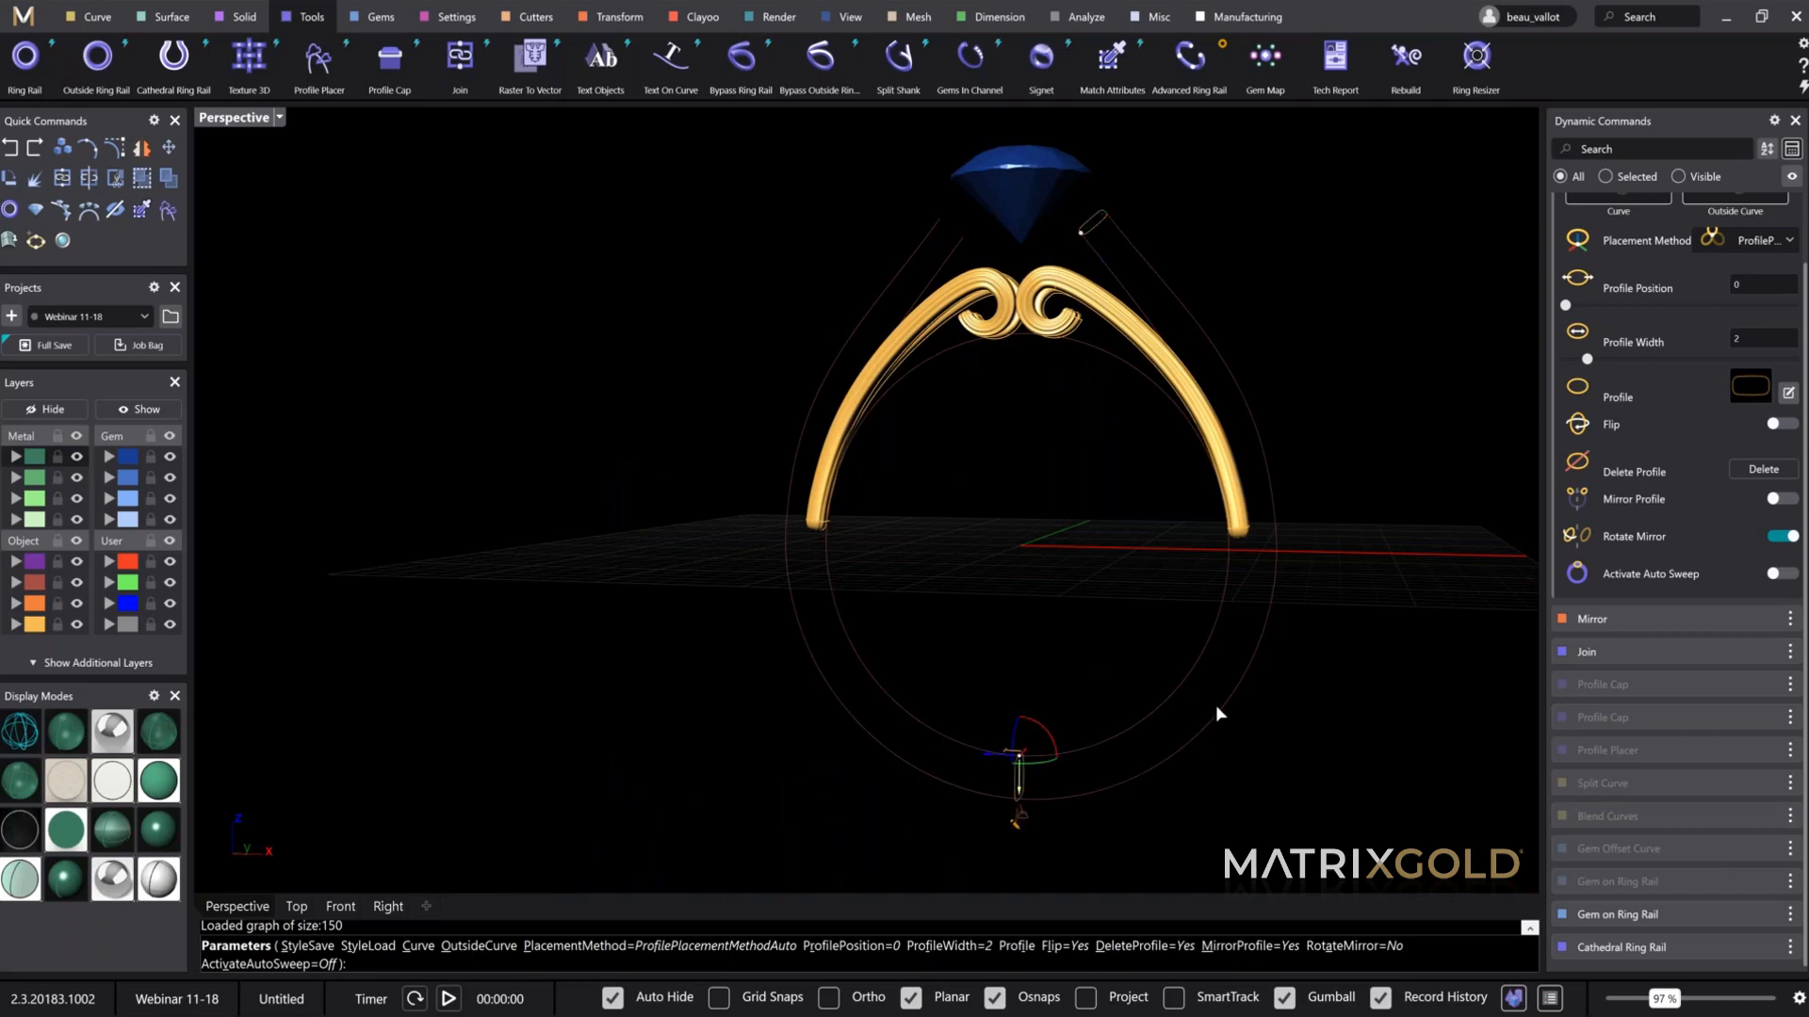
click(1774, 573)
right_drag(1507, 565, 1081, 351)
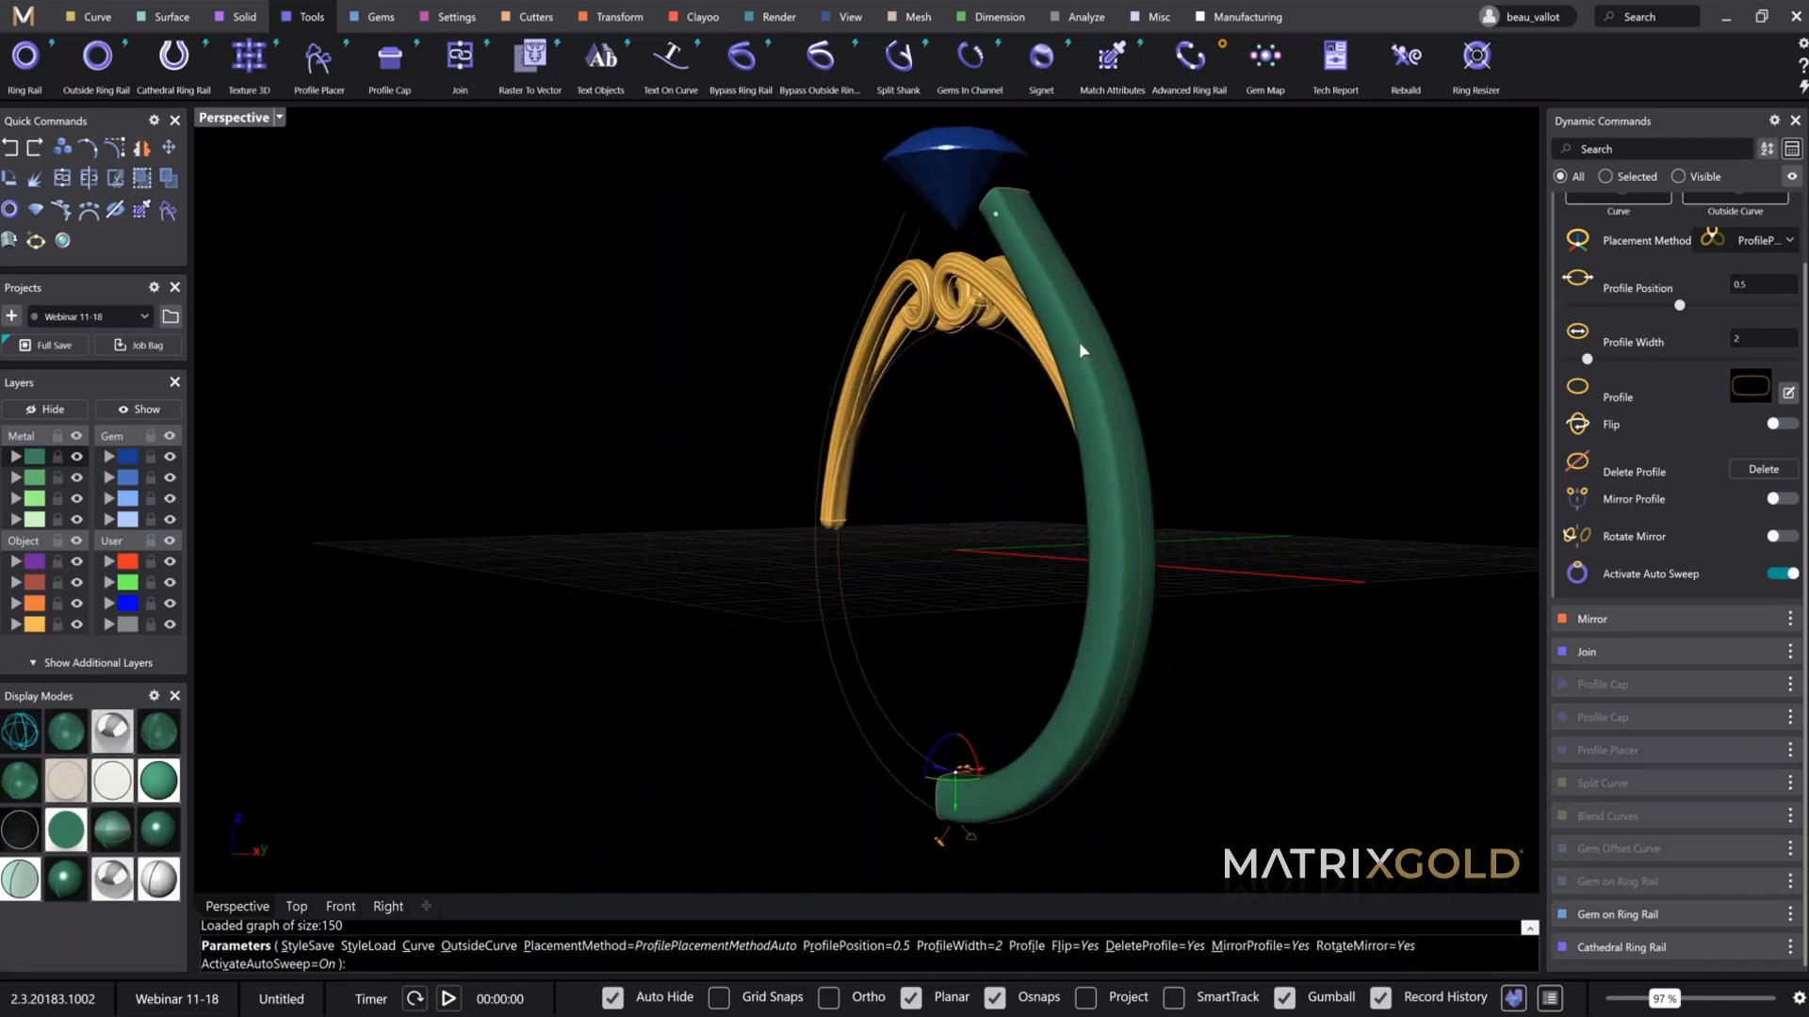
Step: Narrow the shank's upper end by setting its profile width to 1.5 mm
scroll(936, 403, up, 5)
right_drag(986, 516, 933, 549)
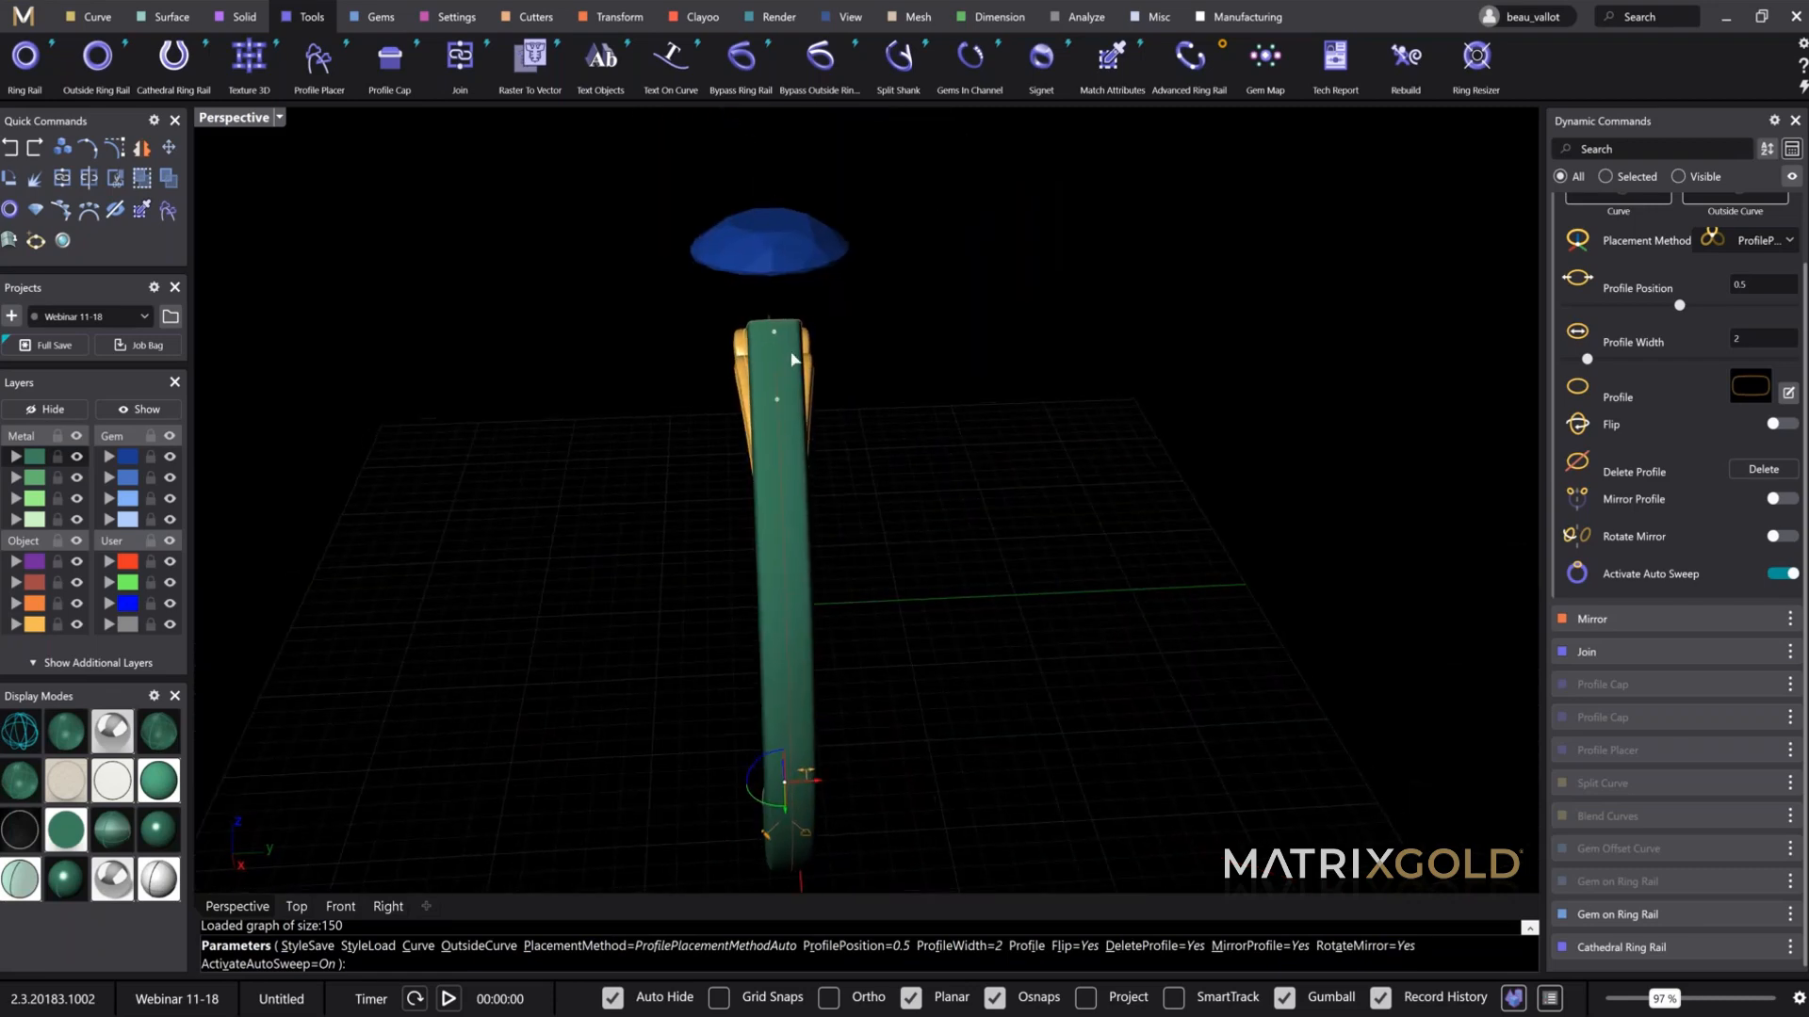
scroll(752, 273, up, 5)
click(753, 271)
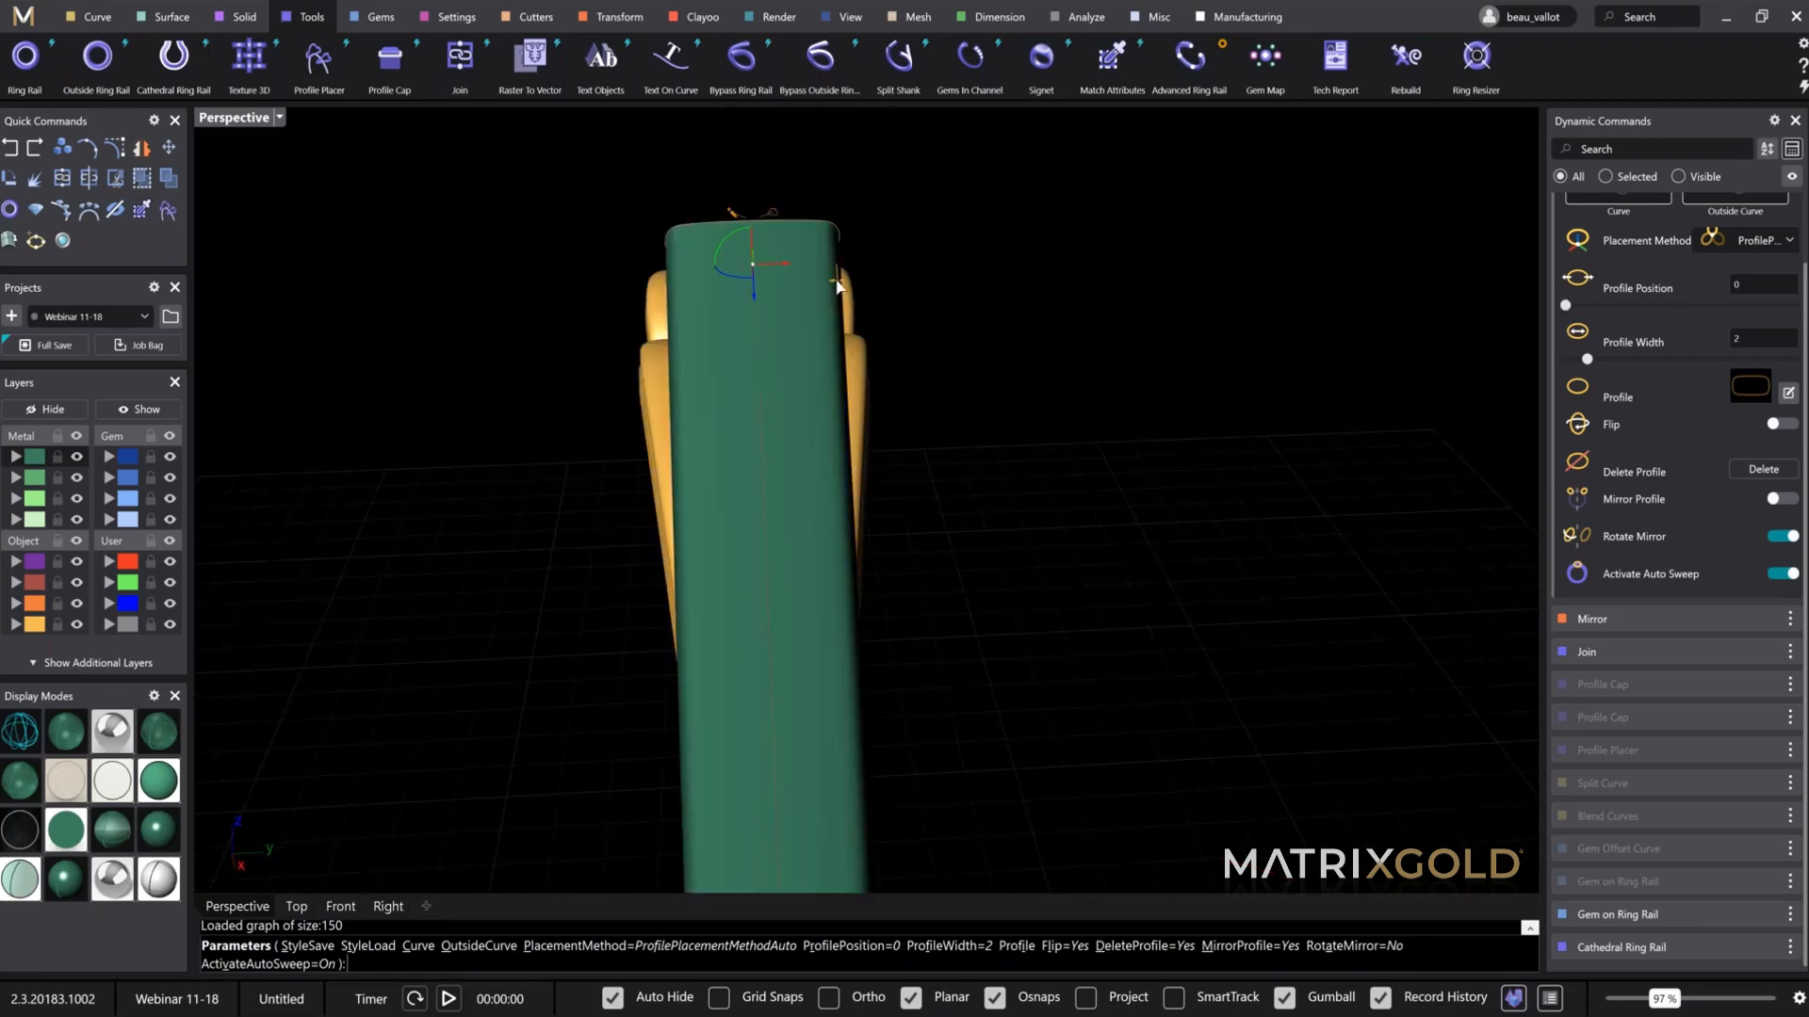
drag(834, 280, 795, 296)
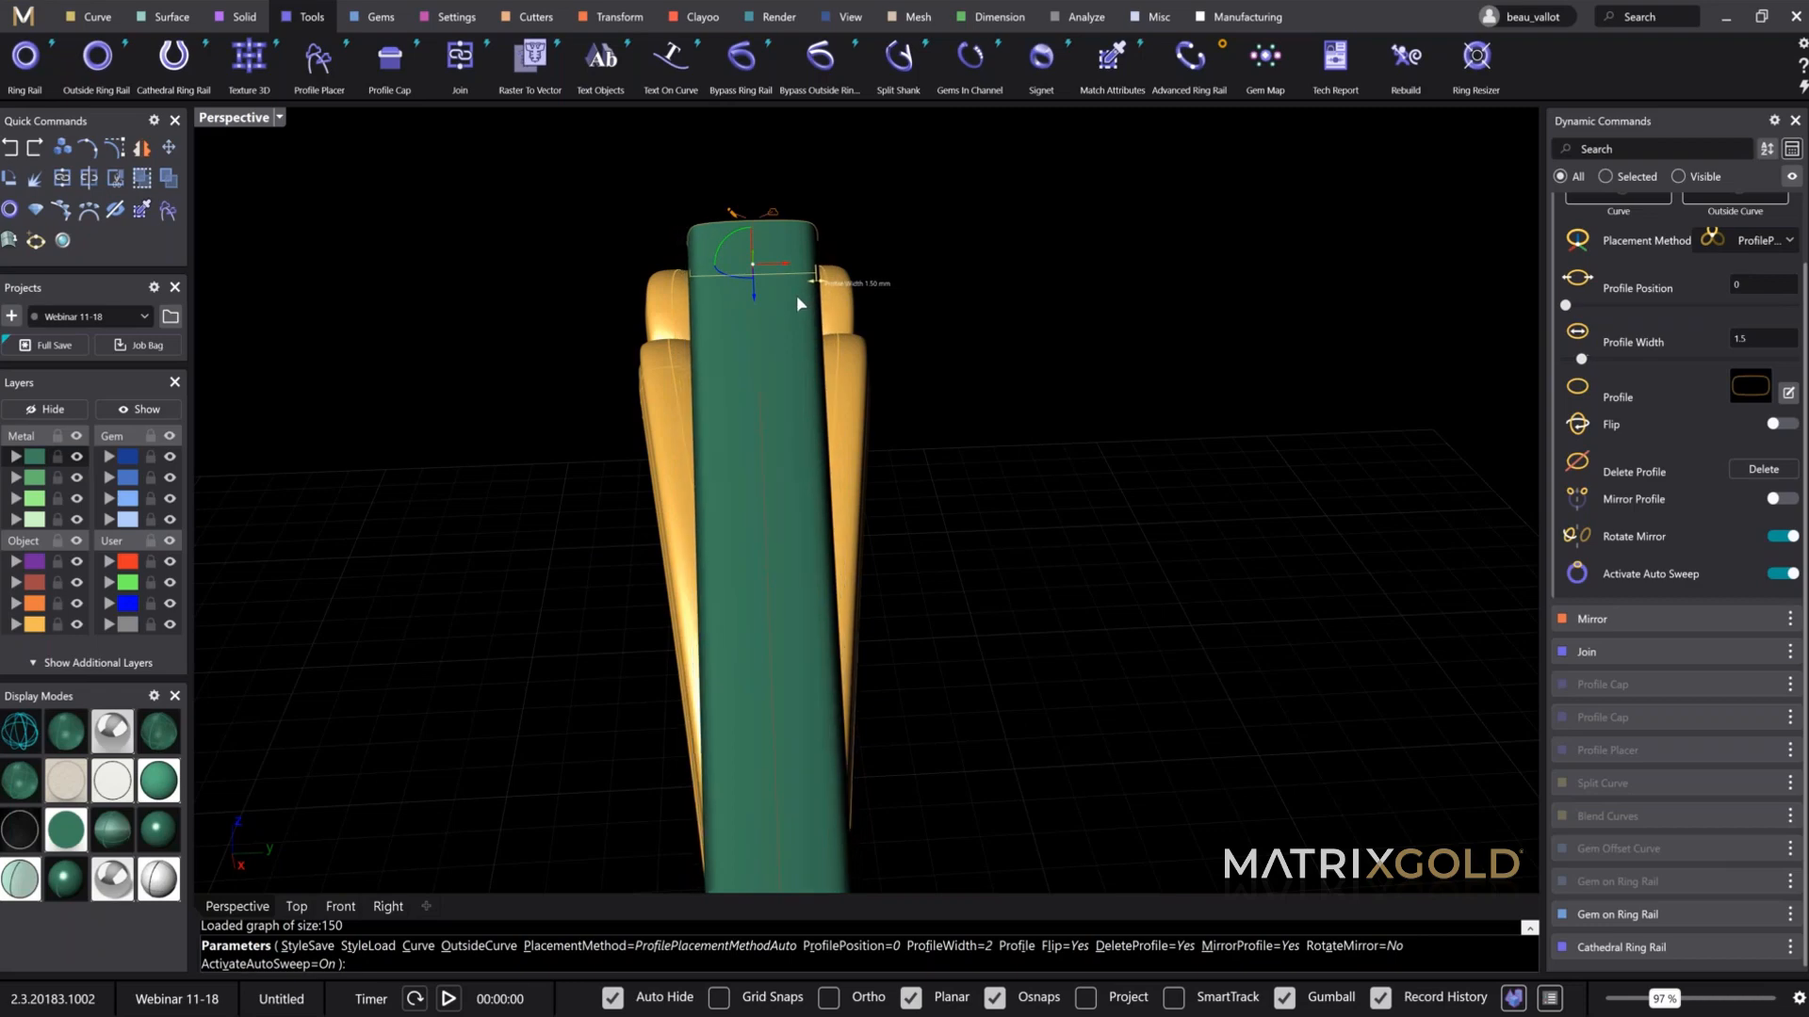
Step: Add a profile on the side of the shank at position 0.25 and set its width to 2.2
scroll(780, 472, down, 3)
scroll(781, 472, down, 2)
right_drag(787, 461, 890, 518)
click(1222, 580)
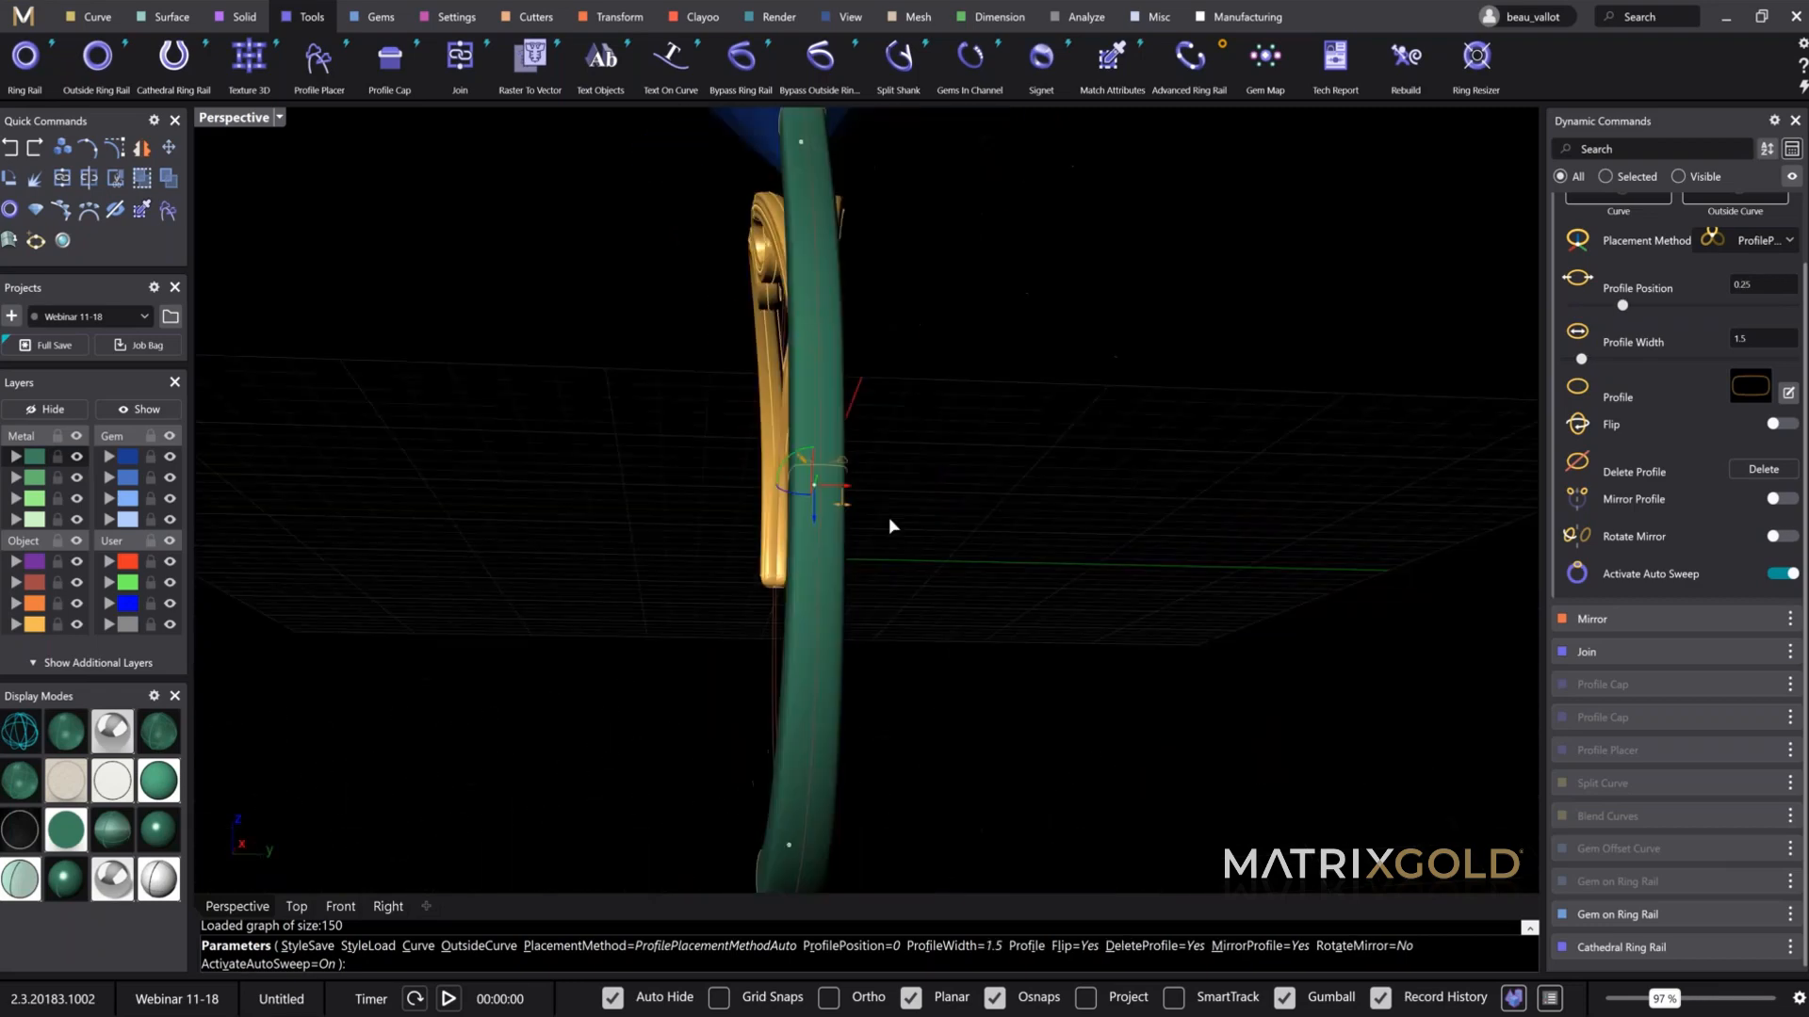
scroll(848, 485, up, 3)
drag(854, 478, 930, 484)
Step: Widen the bottom of the shank by setting its profile width to 2.5
right_drag(930, 484, 868, 663)
scroll(860, 679, up, 5)
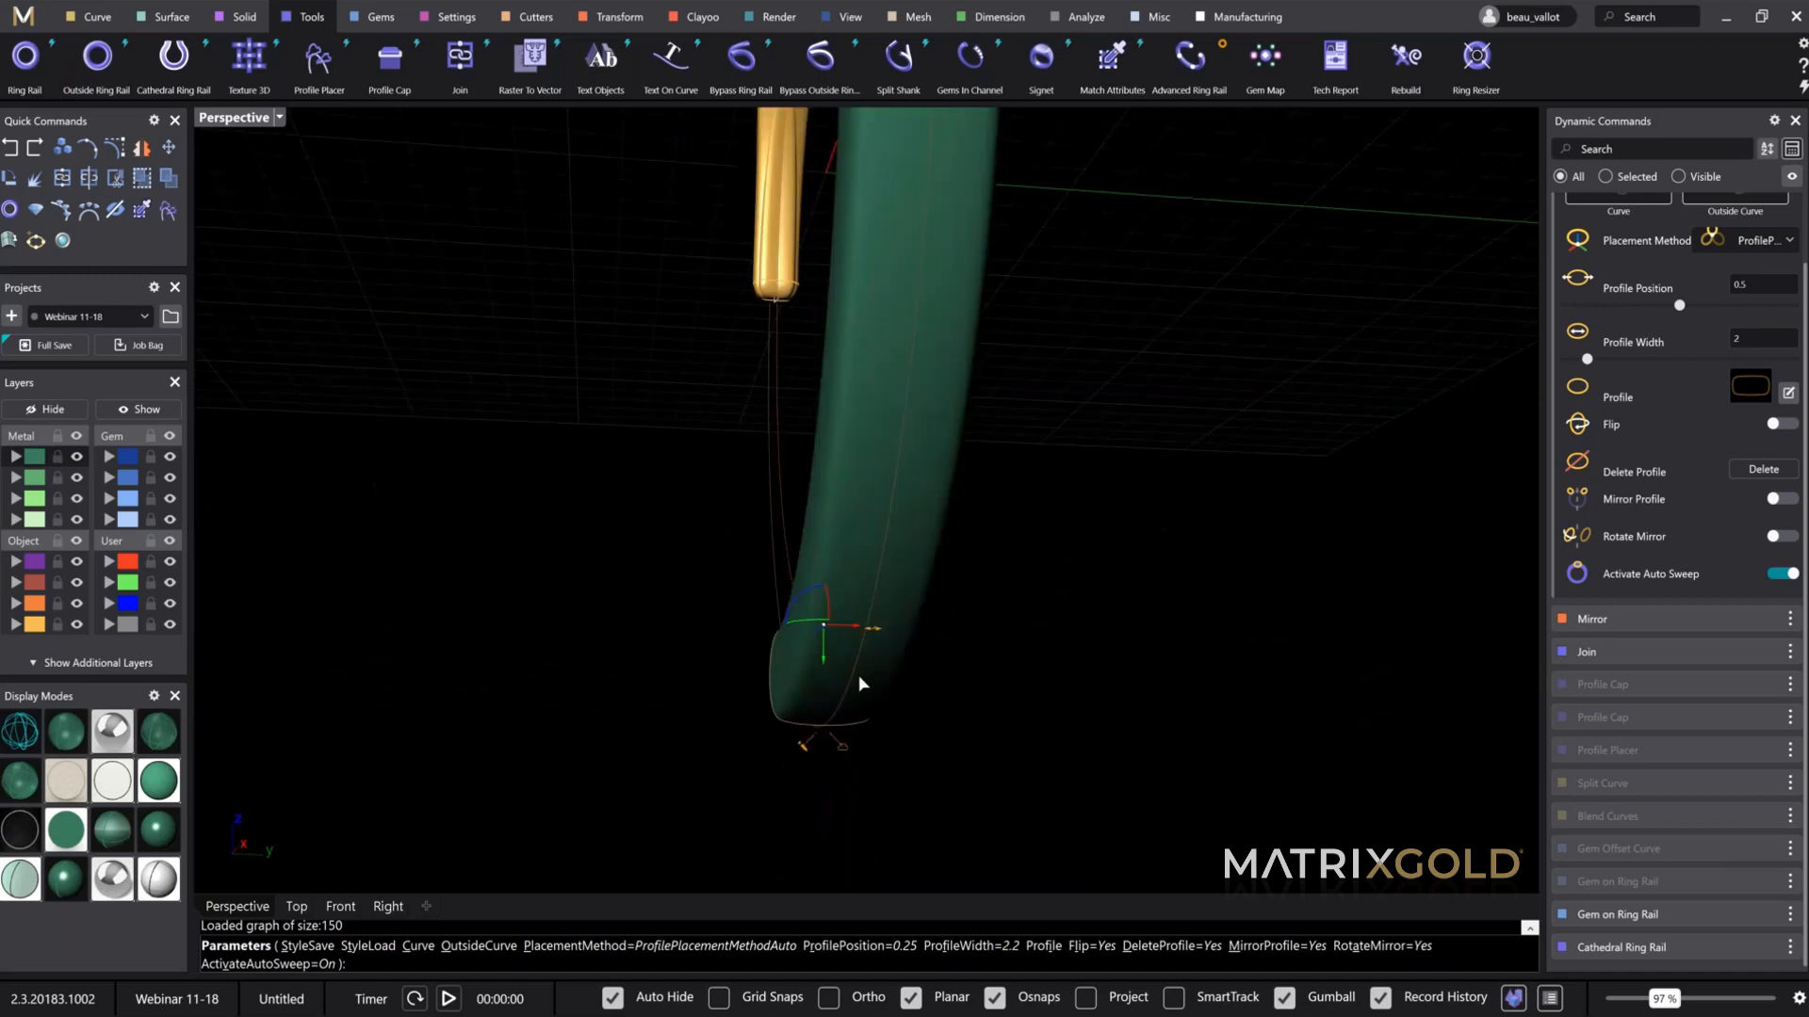
drag(894, 596, 930, 582)
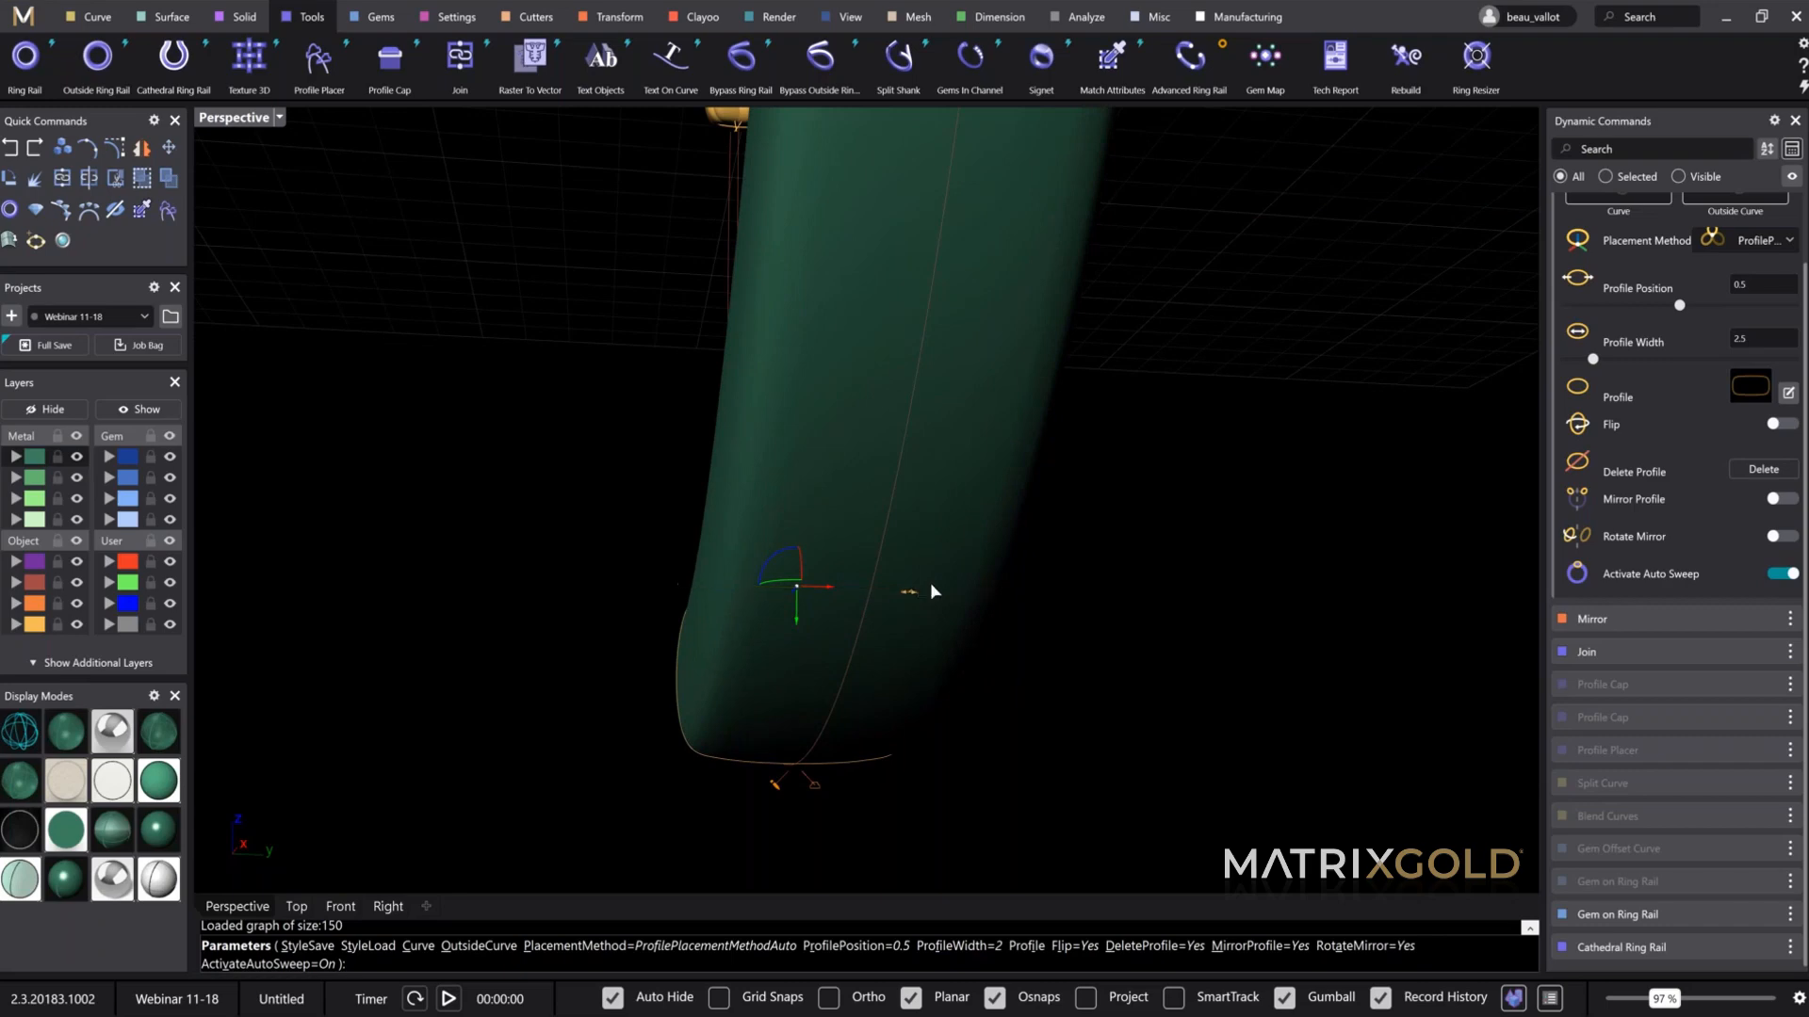
scroll(929, 580, down, 2)
scroll(919, 537, down, 4)
right_drag(869, 501, 1044, 394)
scroll(1029, 461, down, 5)
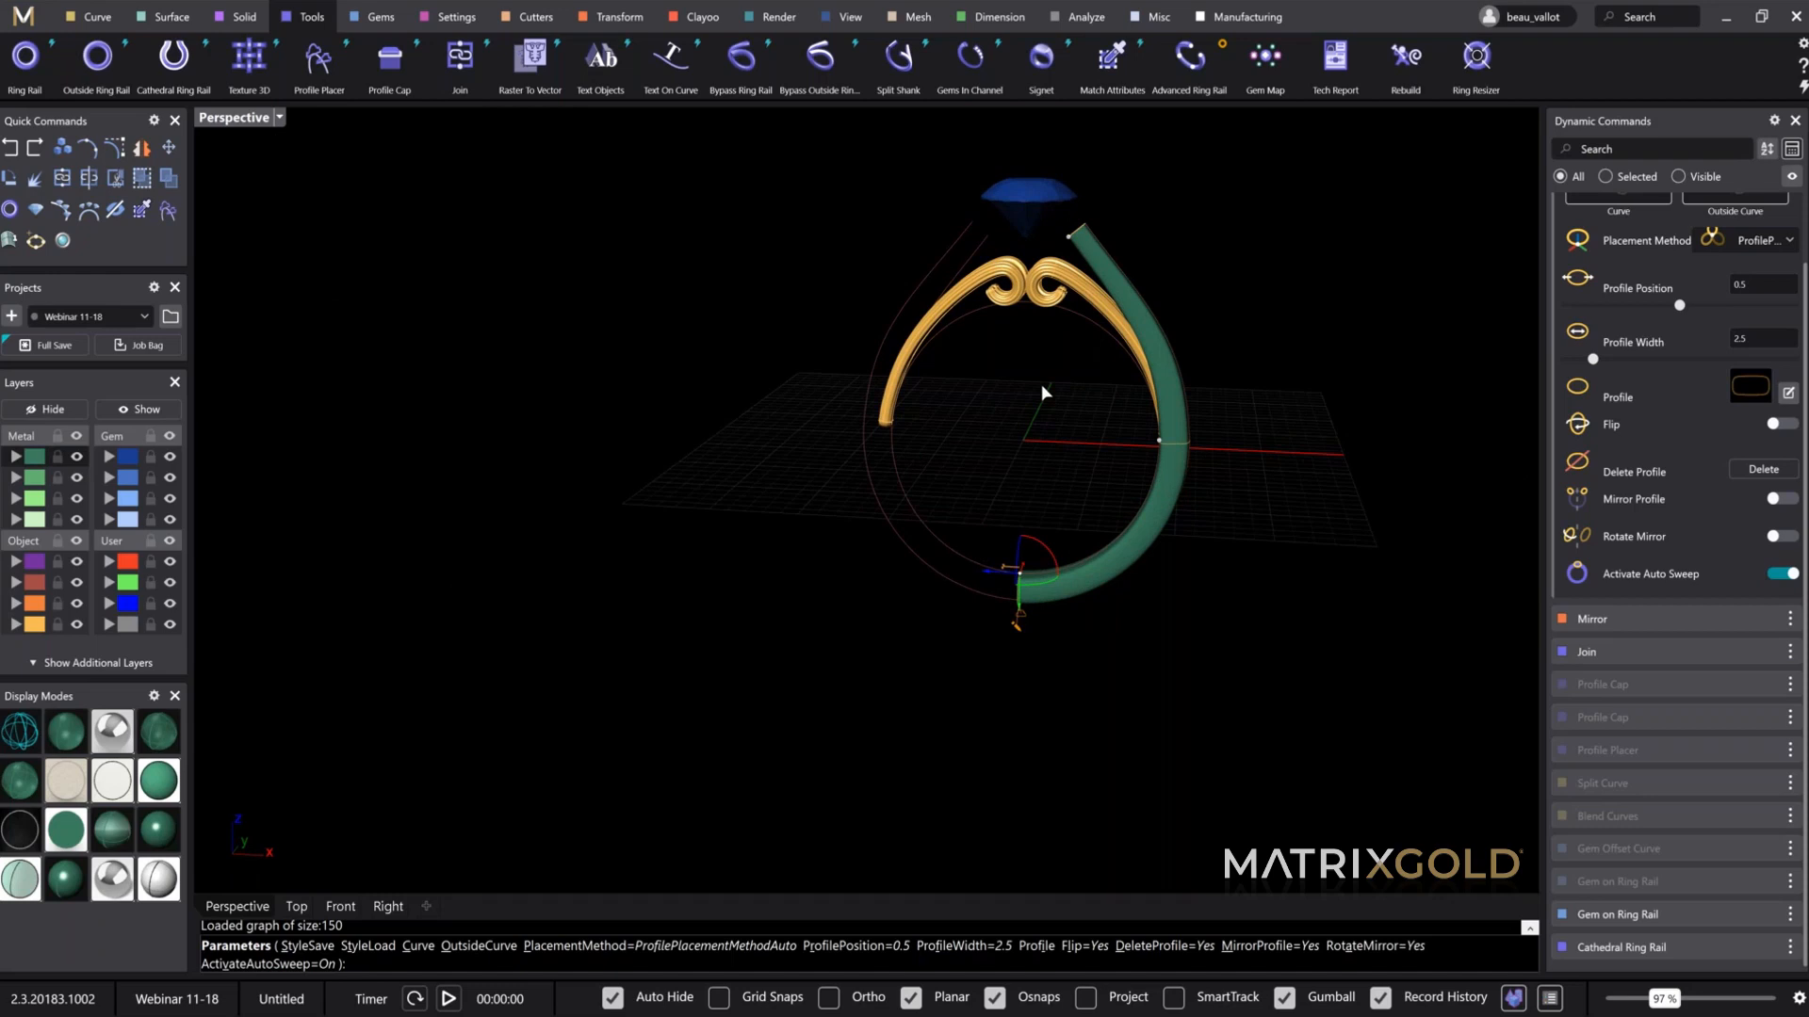
Step: Finish the shank profile sweep and cap the shank's upper end with Profile Cap
key(Return)
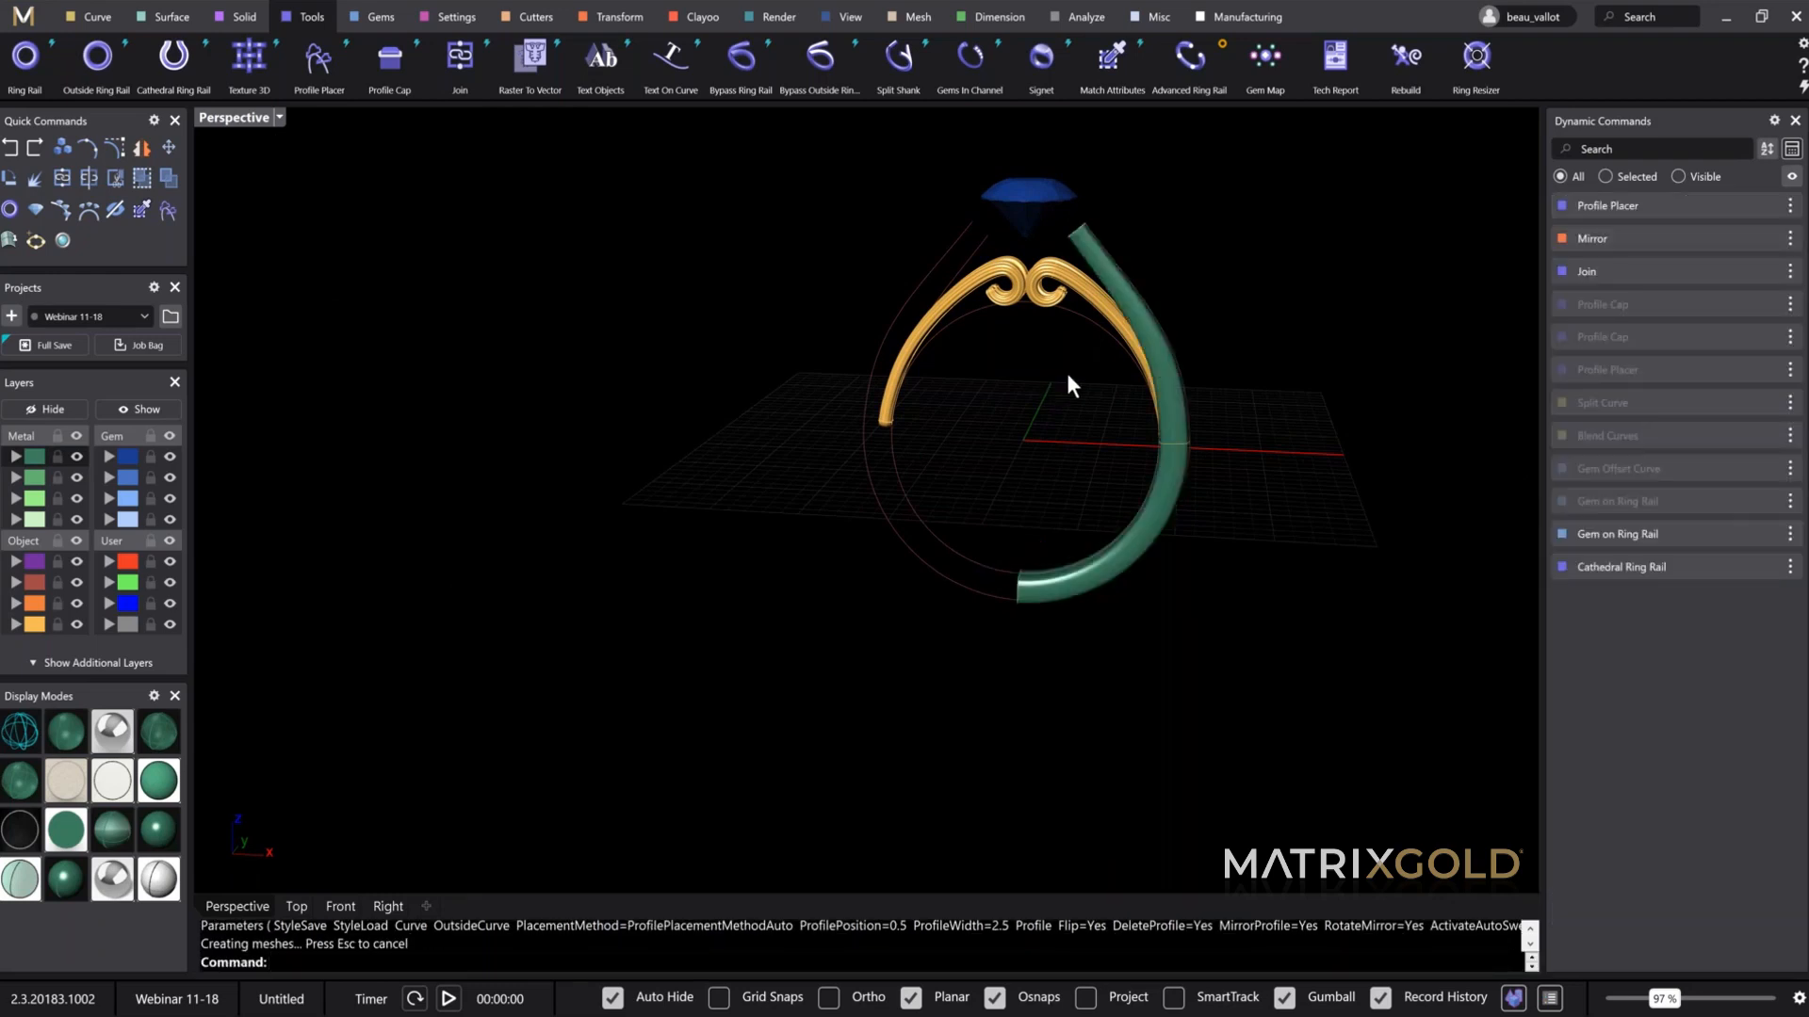
right_drag(1066, 373, 1014, 335)
scroll(1013, 336, up, 3)
drag(977, 364, 1076, 263)
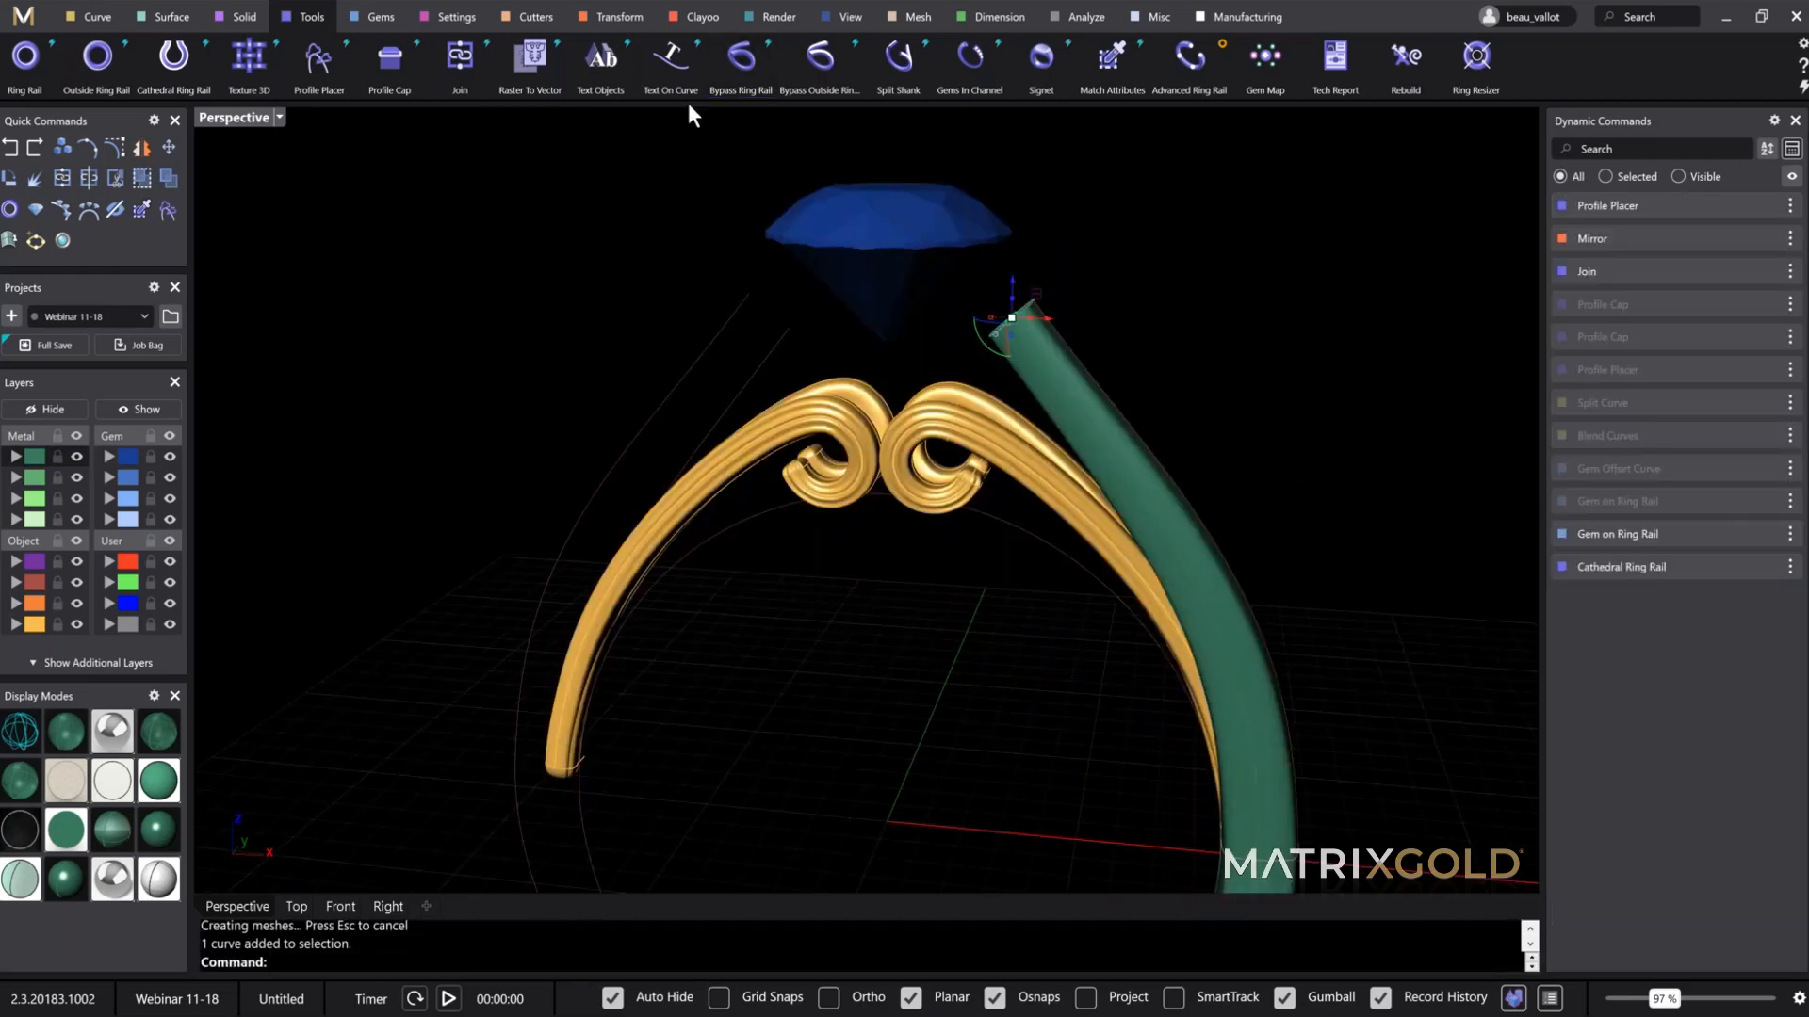
click(413, 64)
key(Return)
Step: Join the rounded end cap to the half shank as one object
scroll(1019, 314, up, 2)
click(1036, 320)
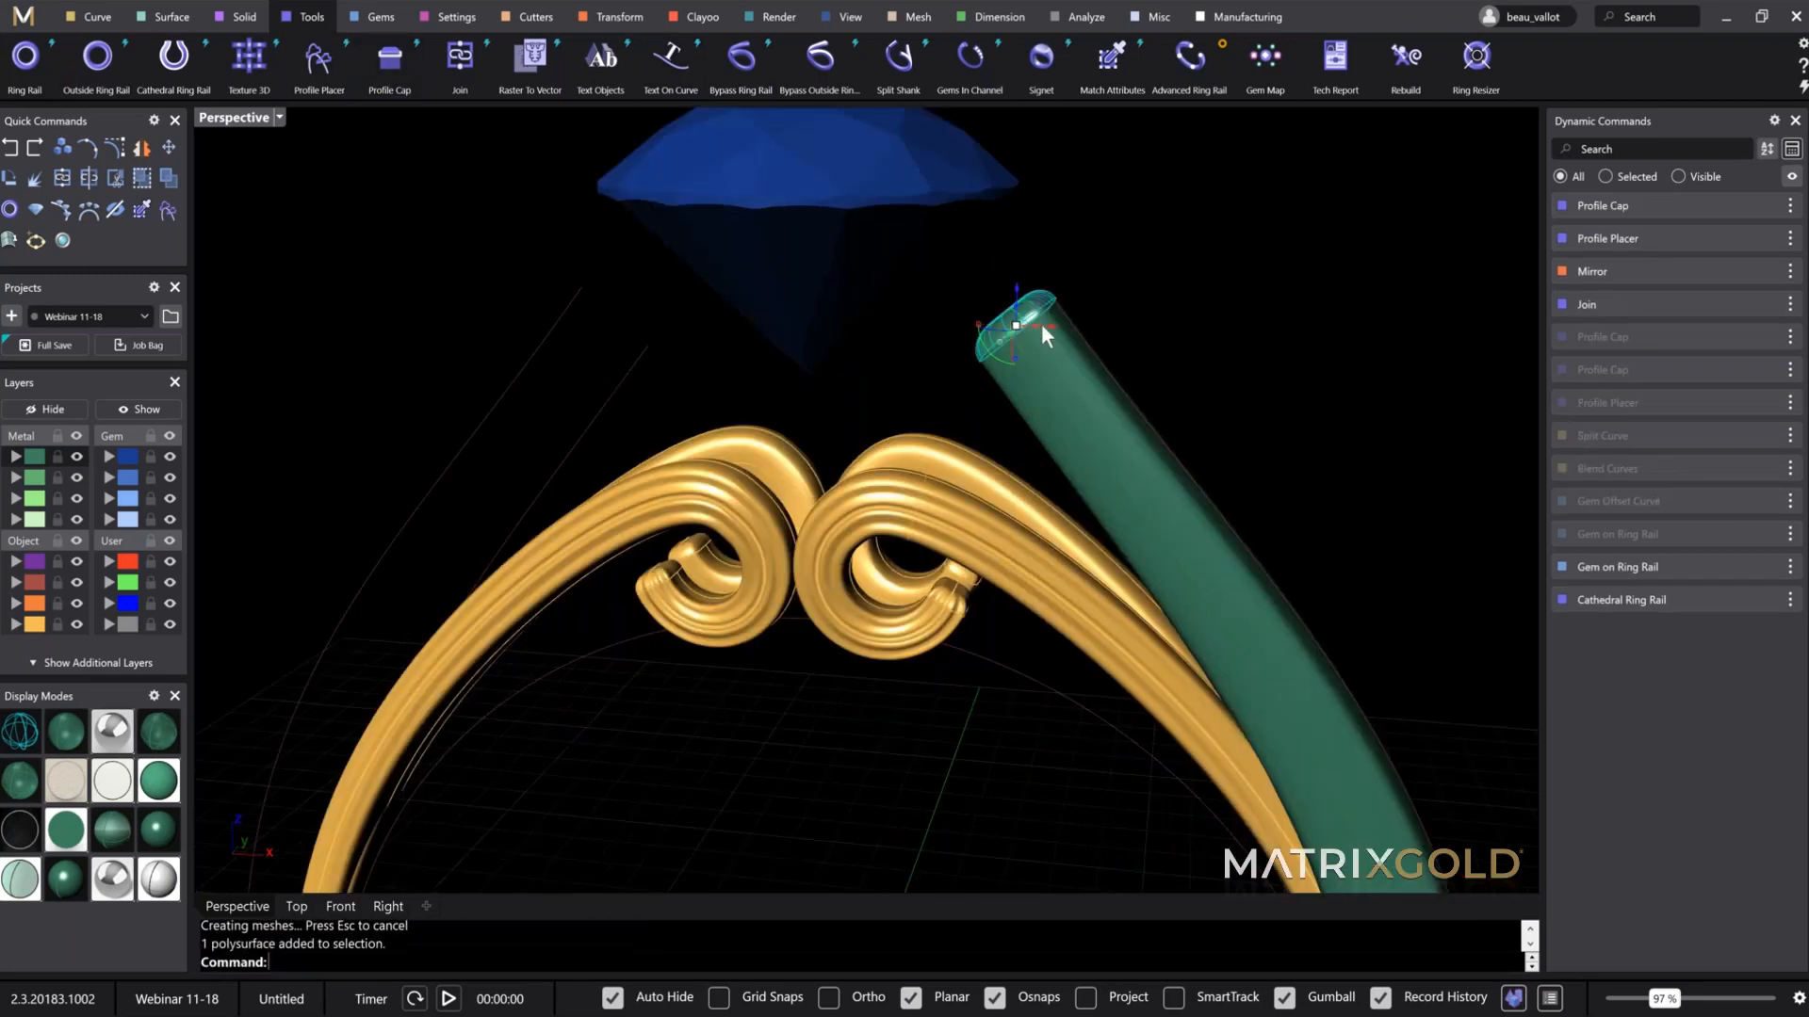
click(1089, 399)
click(458, 64)
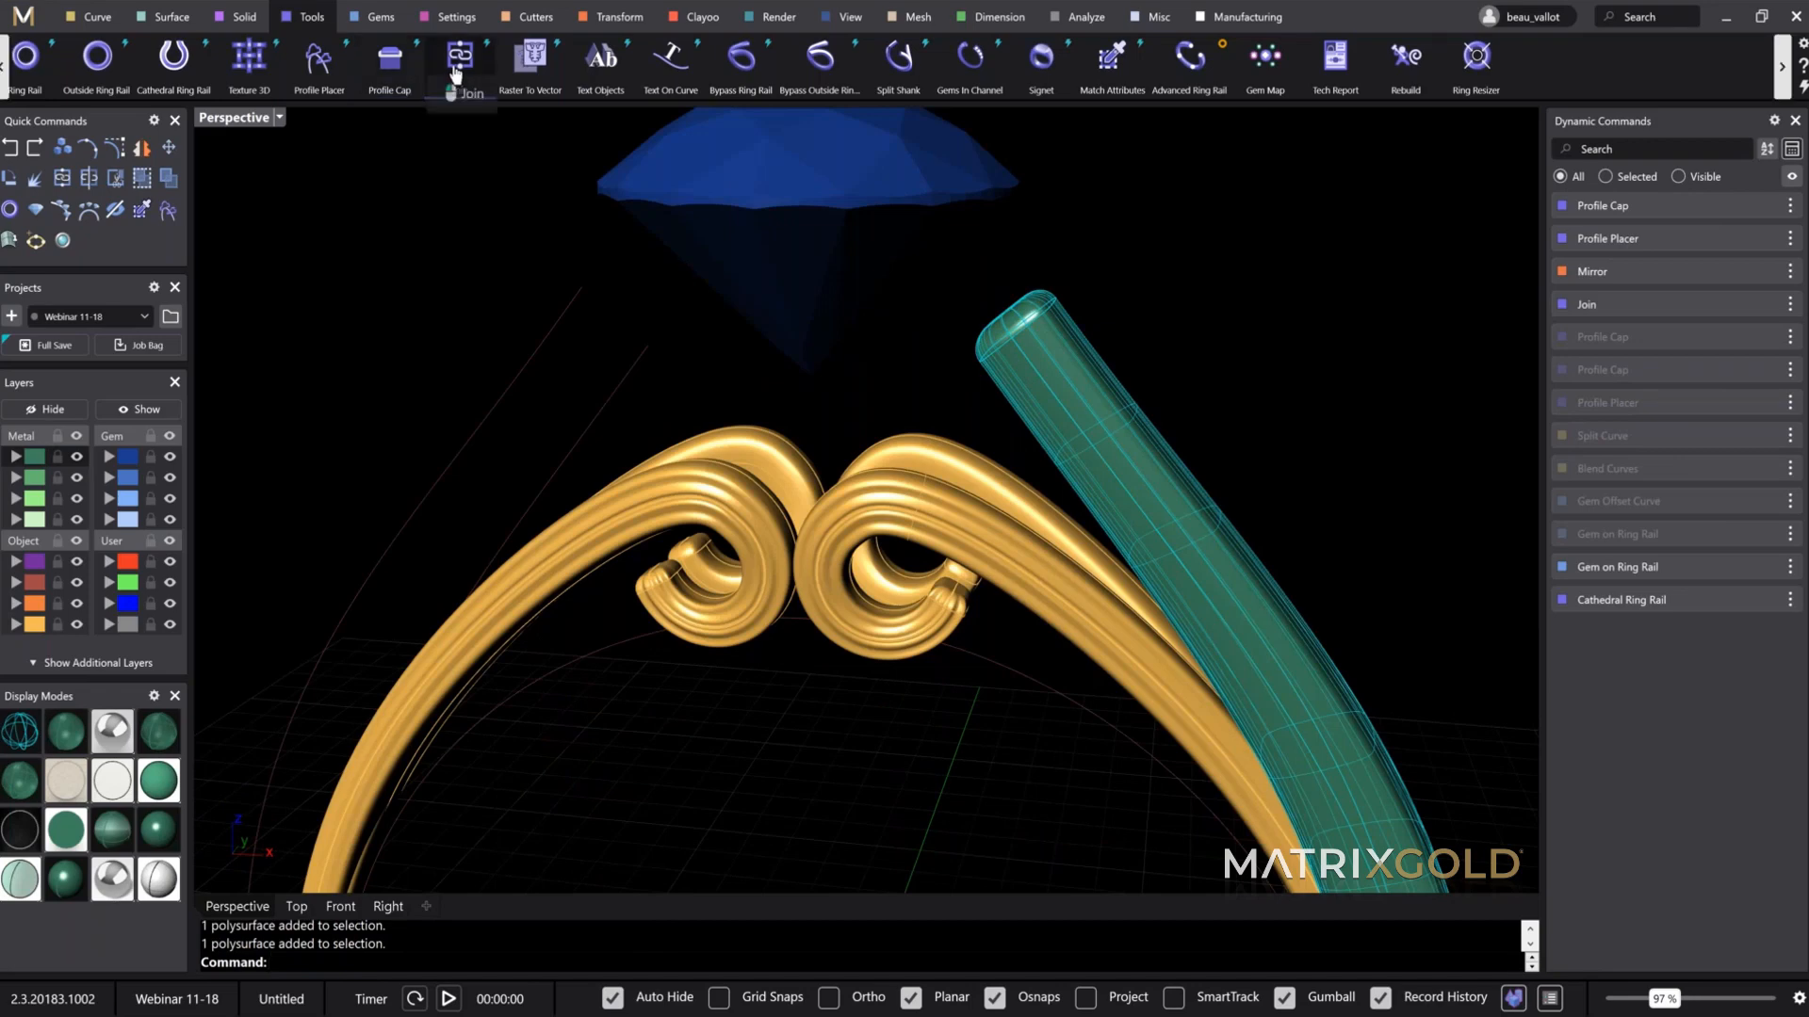
scroll(1008, 749, down, 6)
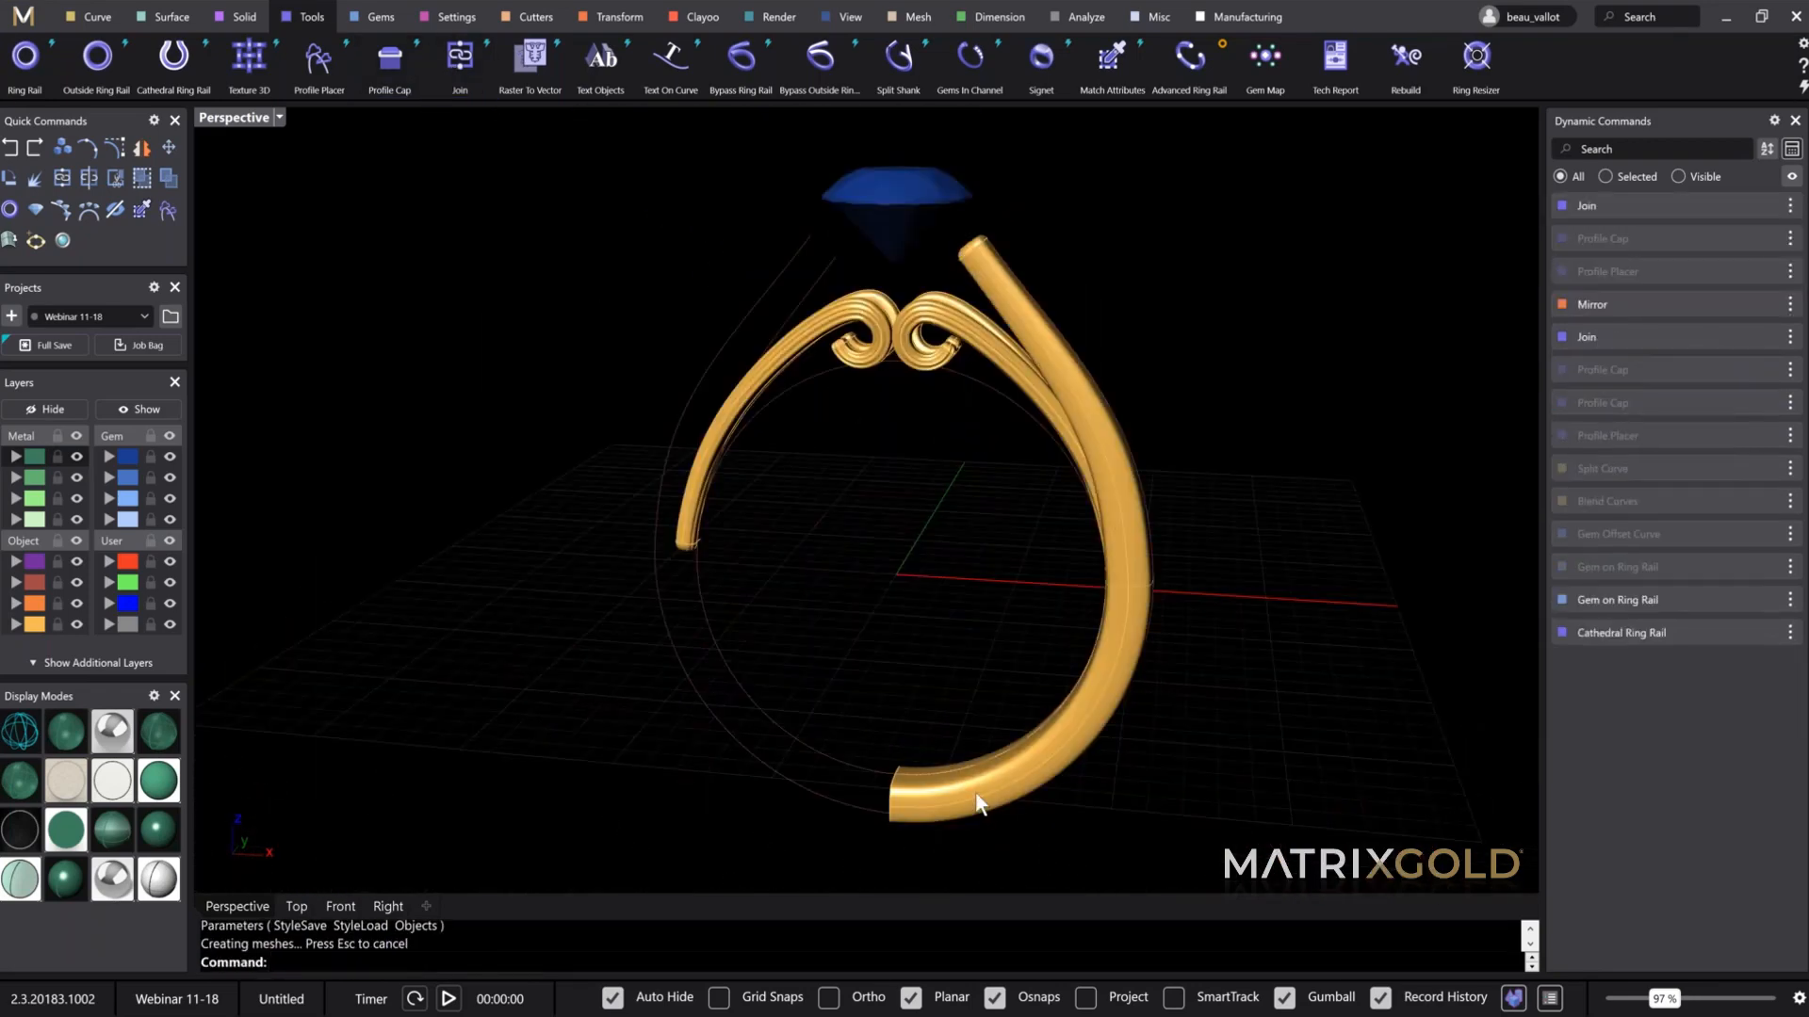
click(1023, 288)
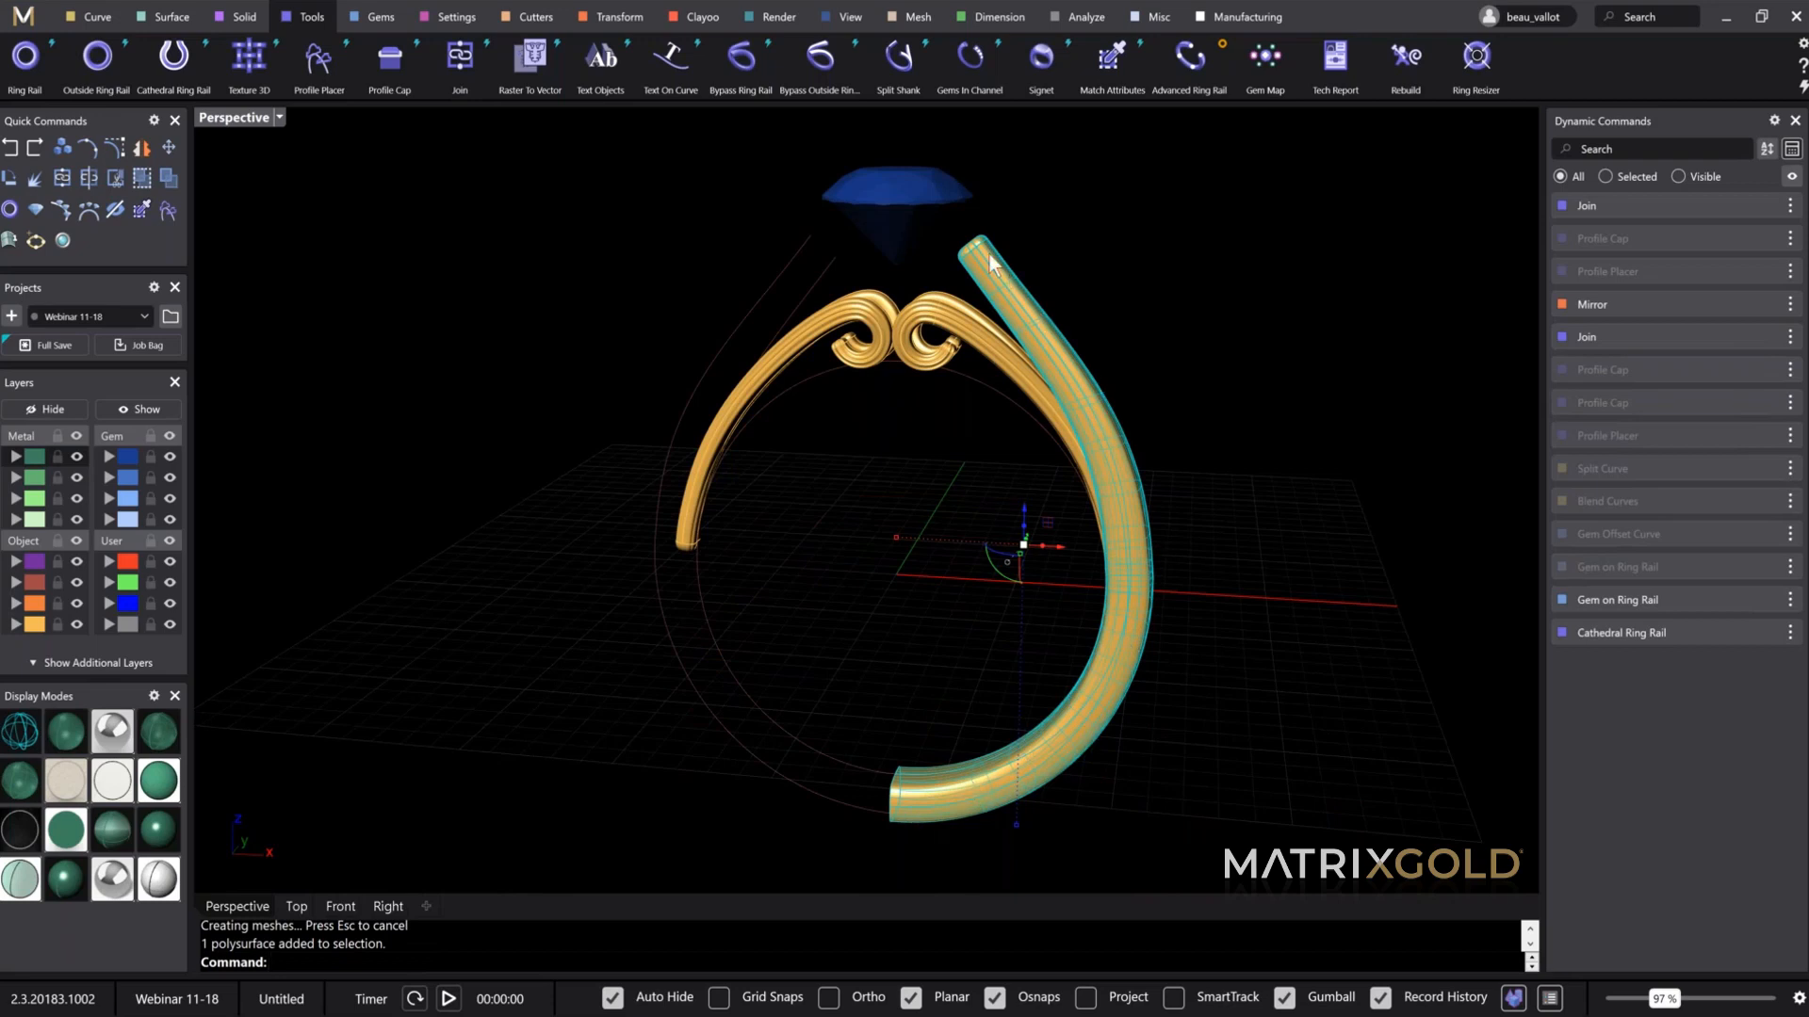
click(639, 28)
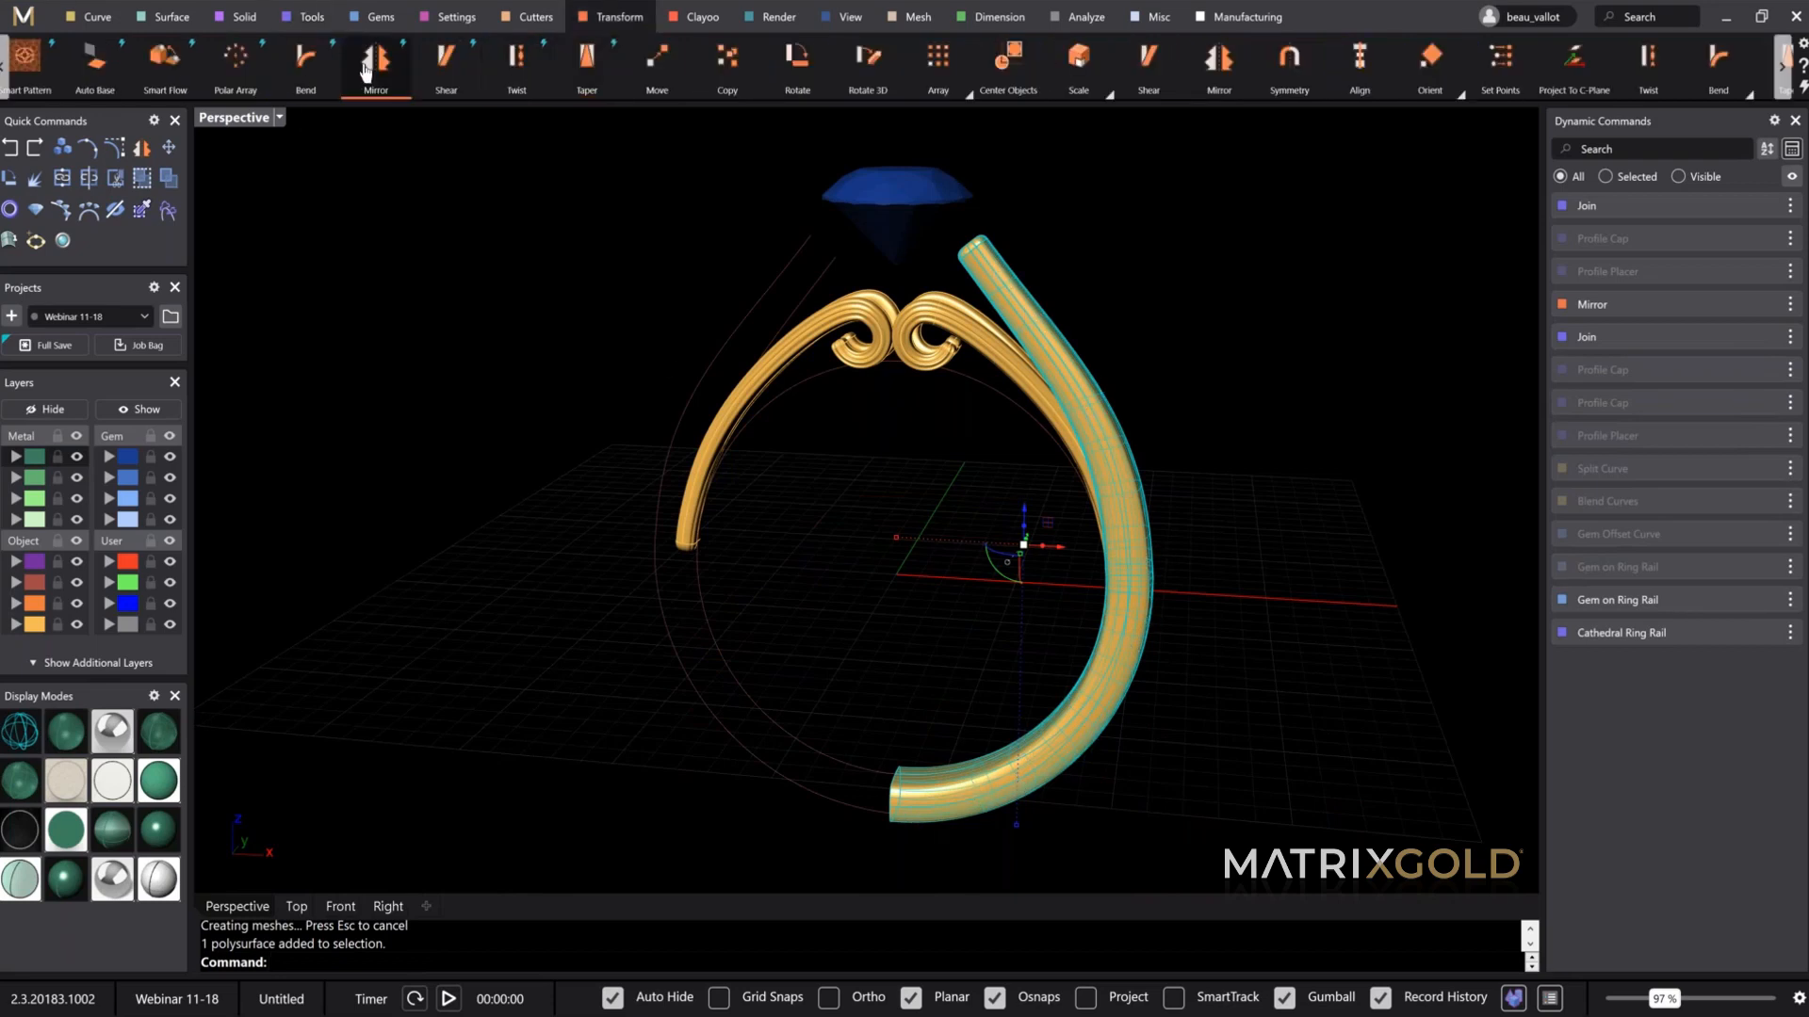
right_drag(1063, 622, 975, 278)
key(Escape)
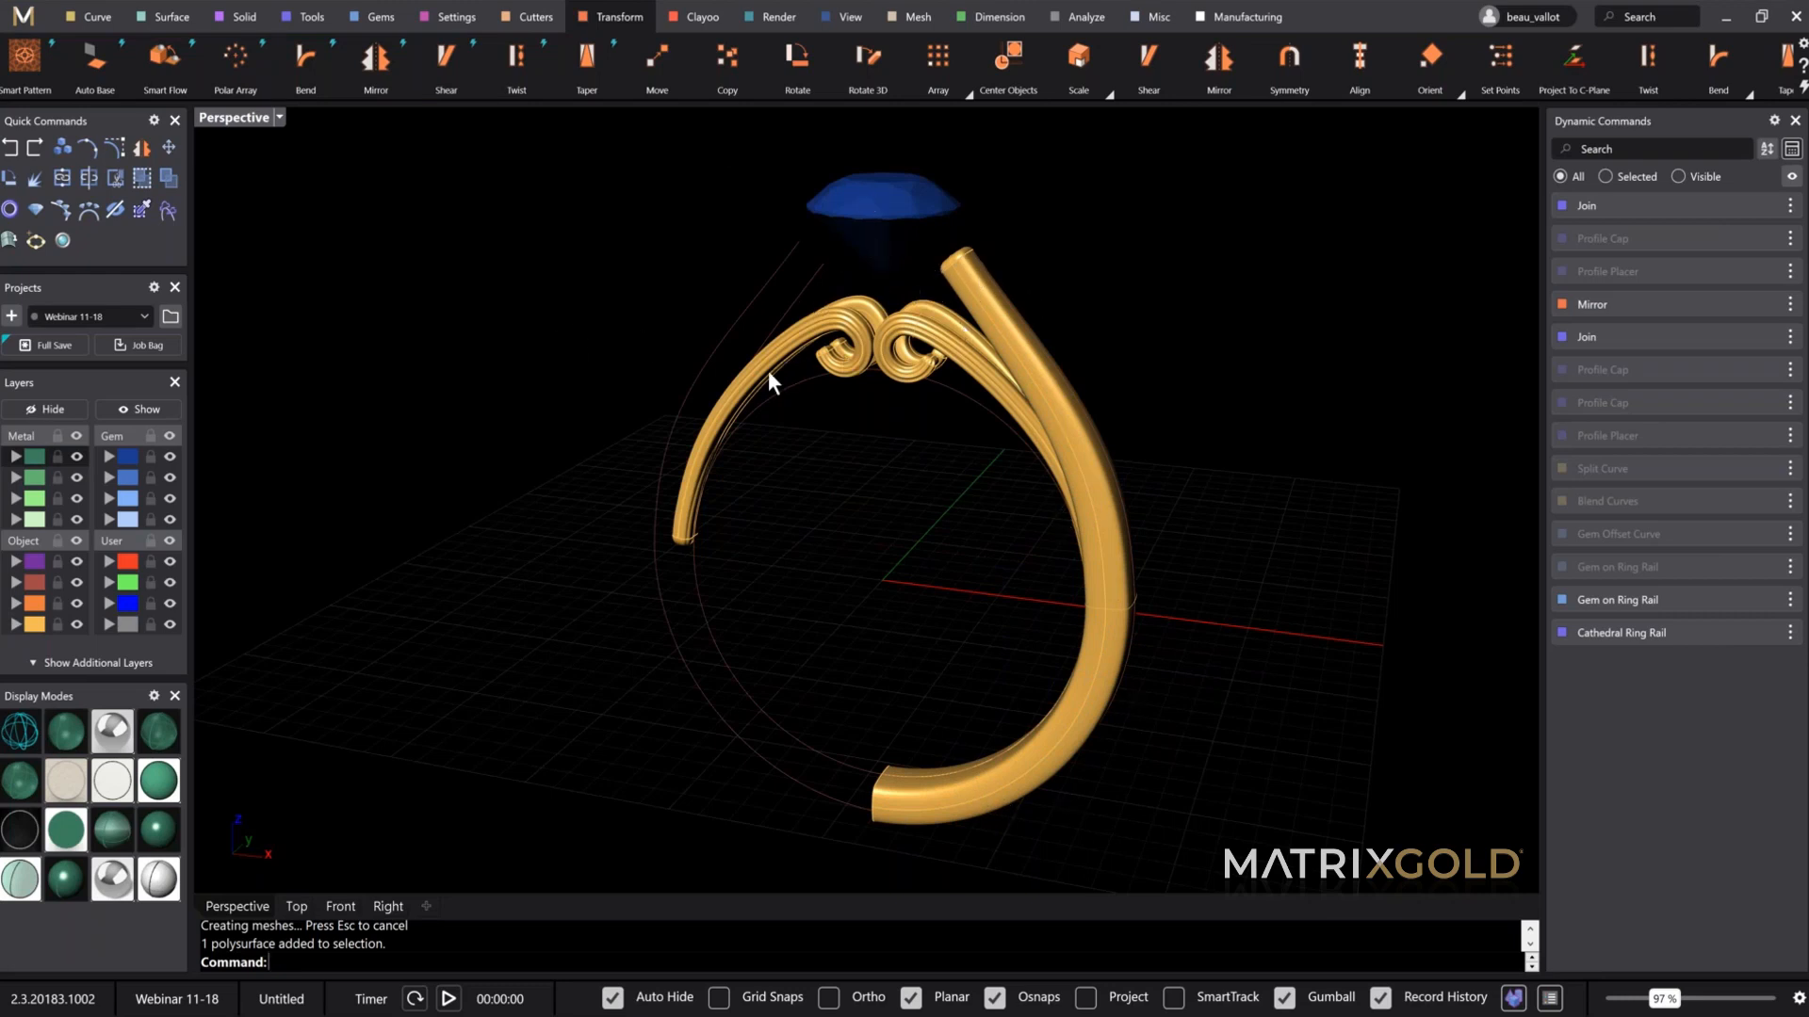
Step: Move the joined half shank to the Metal 01 layer and clear the selection
right_drag(557, 319, 902, 454)
click(905, 456)
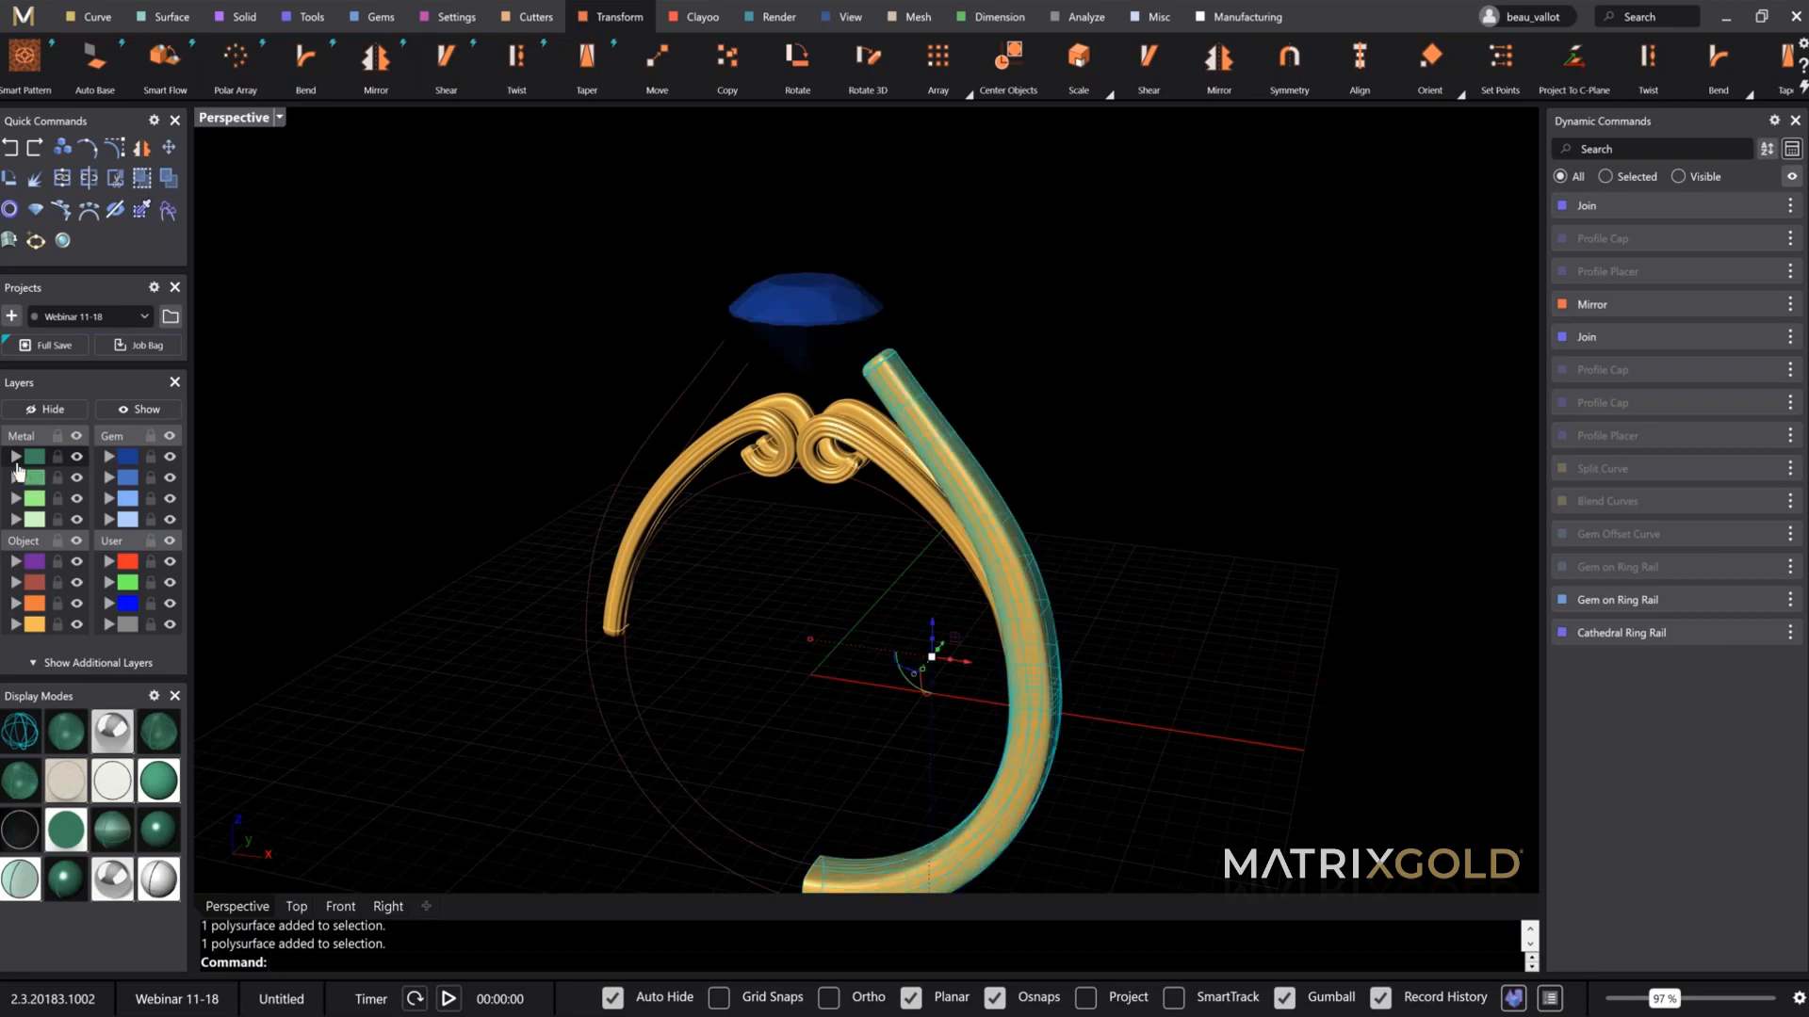
click(16, 458)
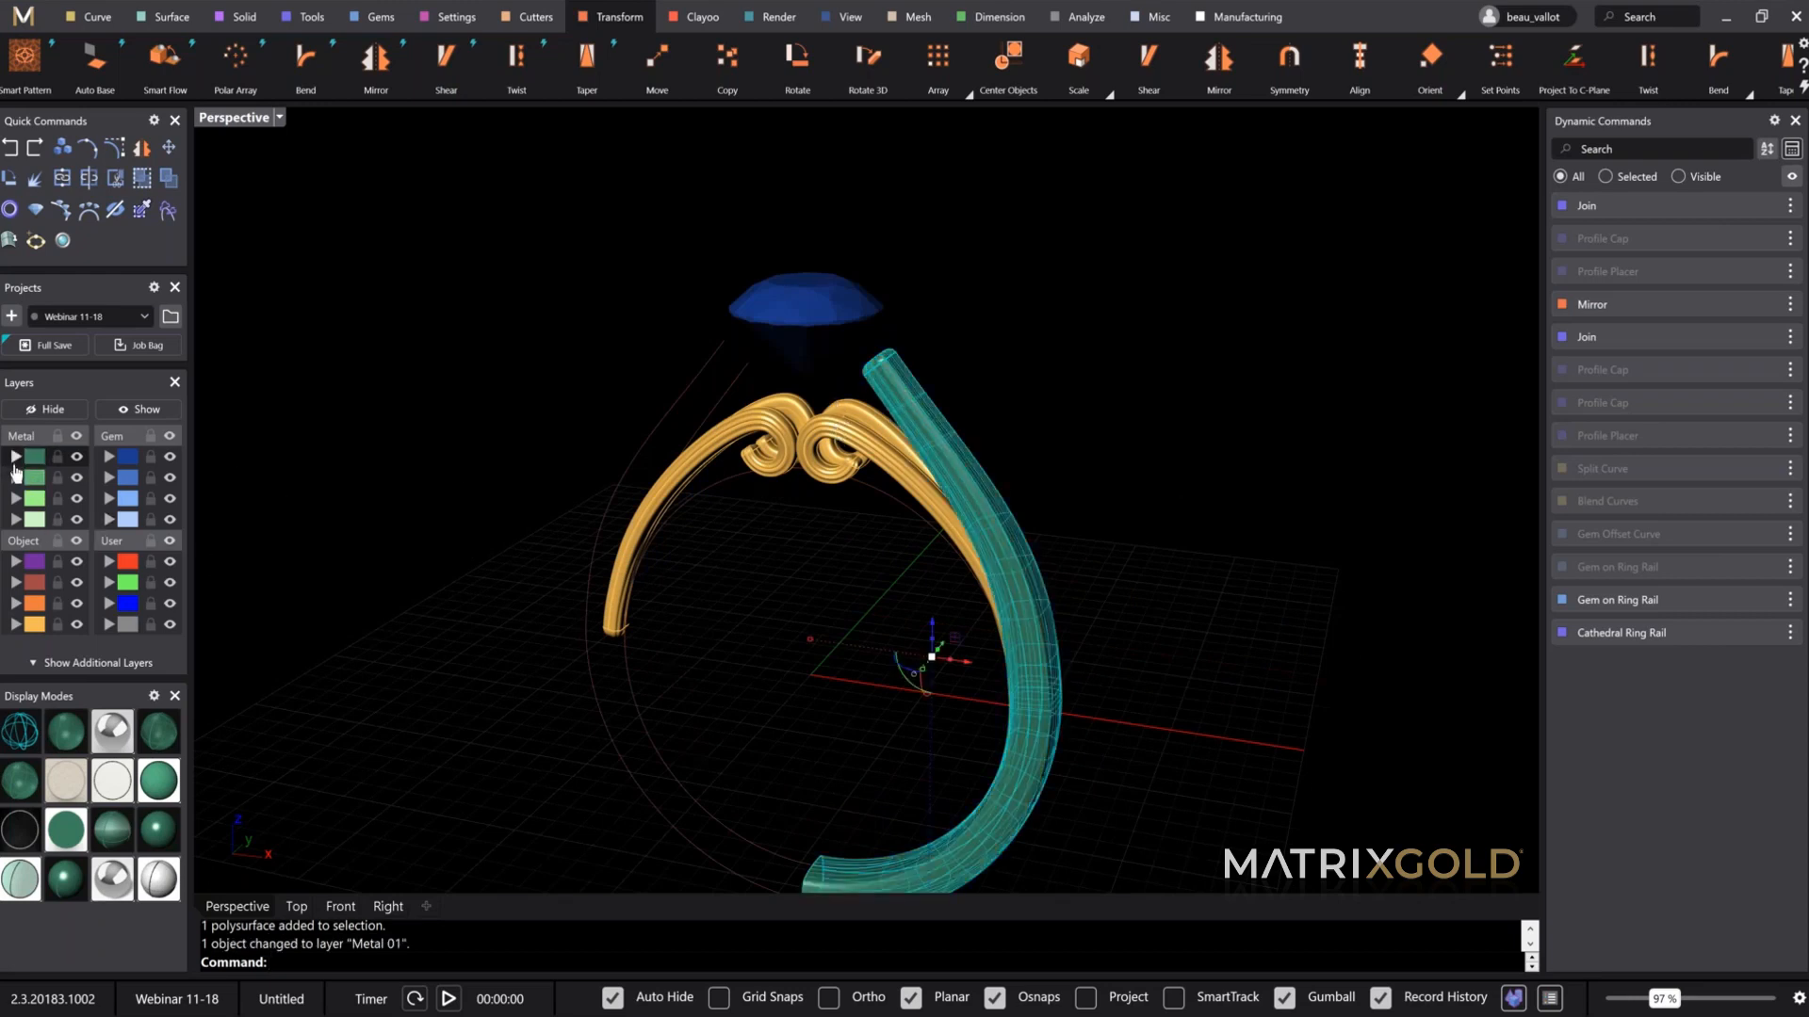
key(Escape)
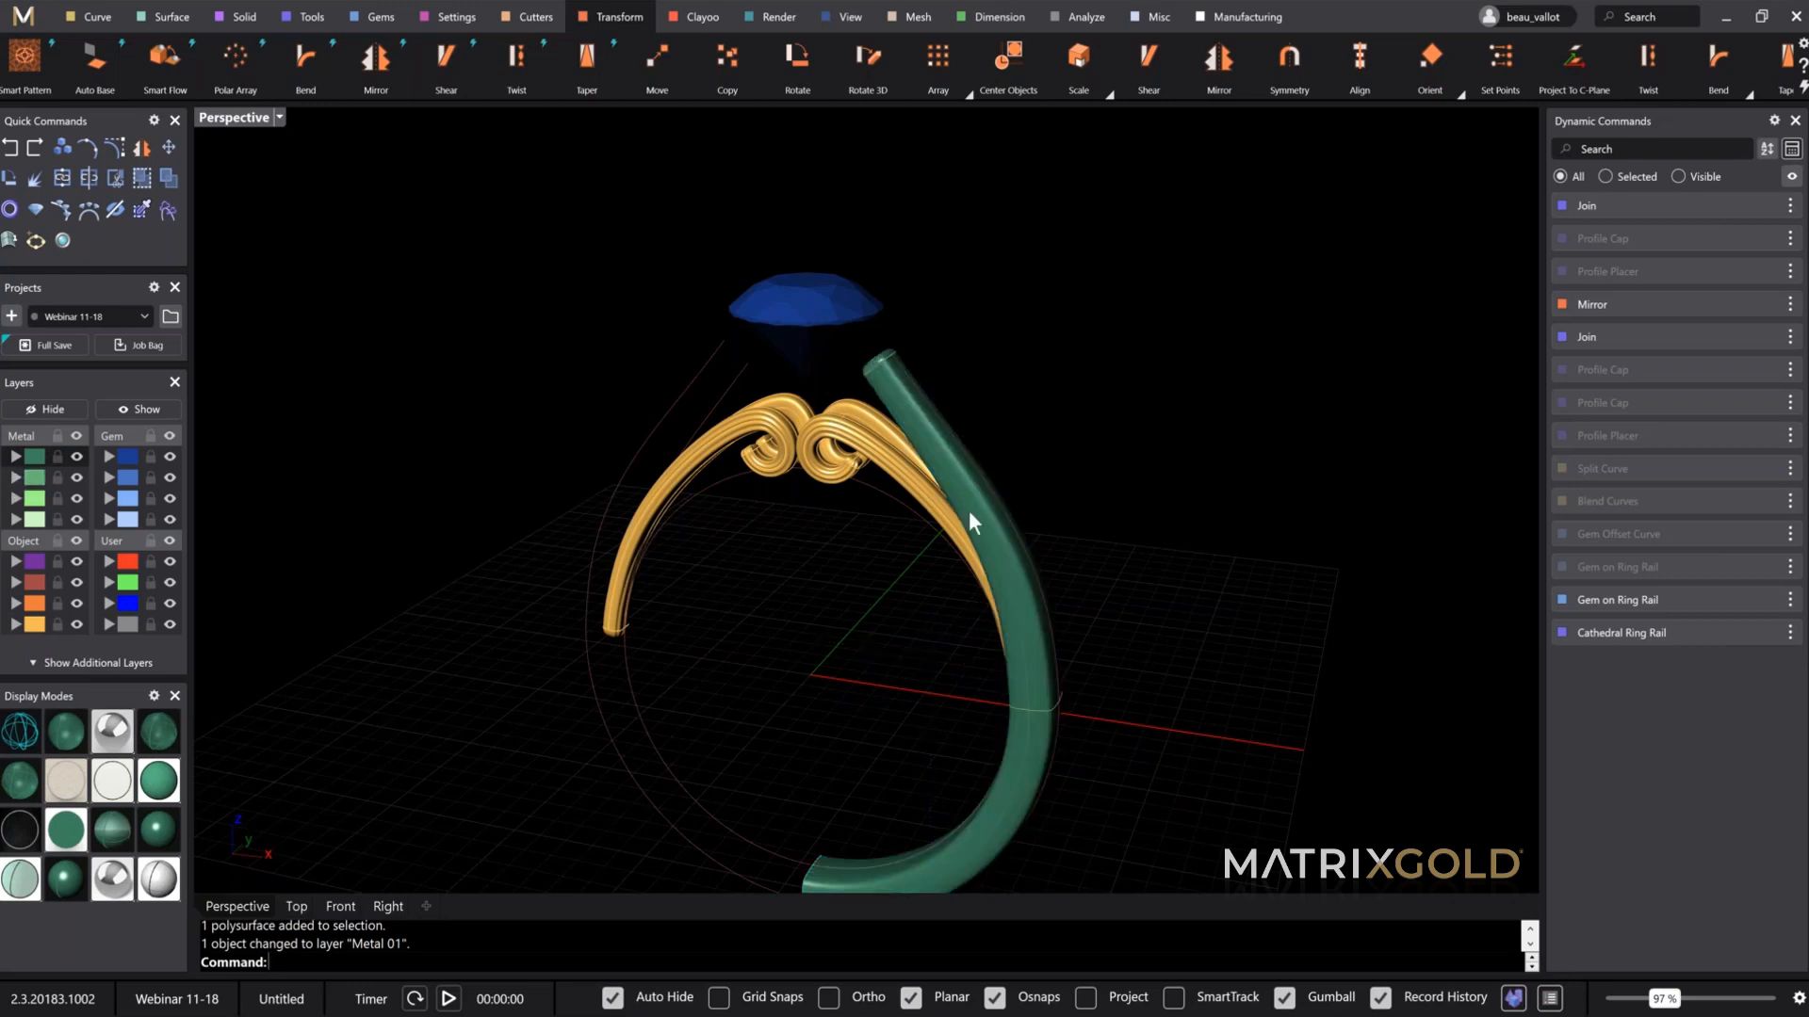
Step: Create a curve around the center gem with Gem Offset Curve
mouse_move(988, 420)
right_down()
mouse_move(1037, 358)
mouse_move(980, 405)
right_up()
click(871, 325)
click(1065, 336)
click(843, 405)
right_drag(823, 504, 928, 300)
right_drag(857, 480, 860, 358)
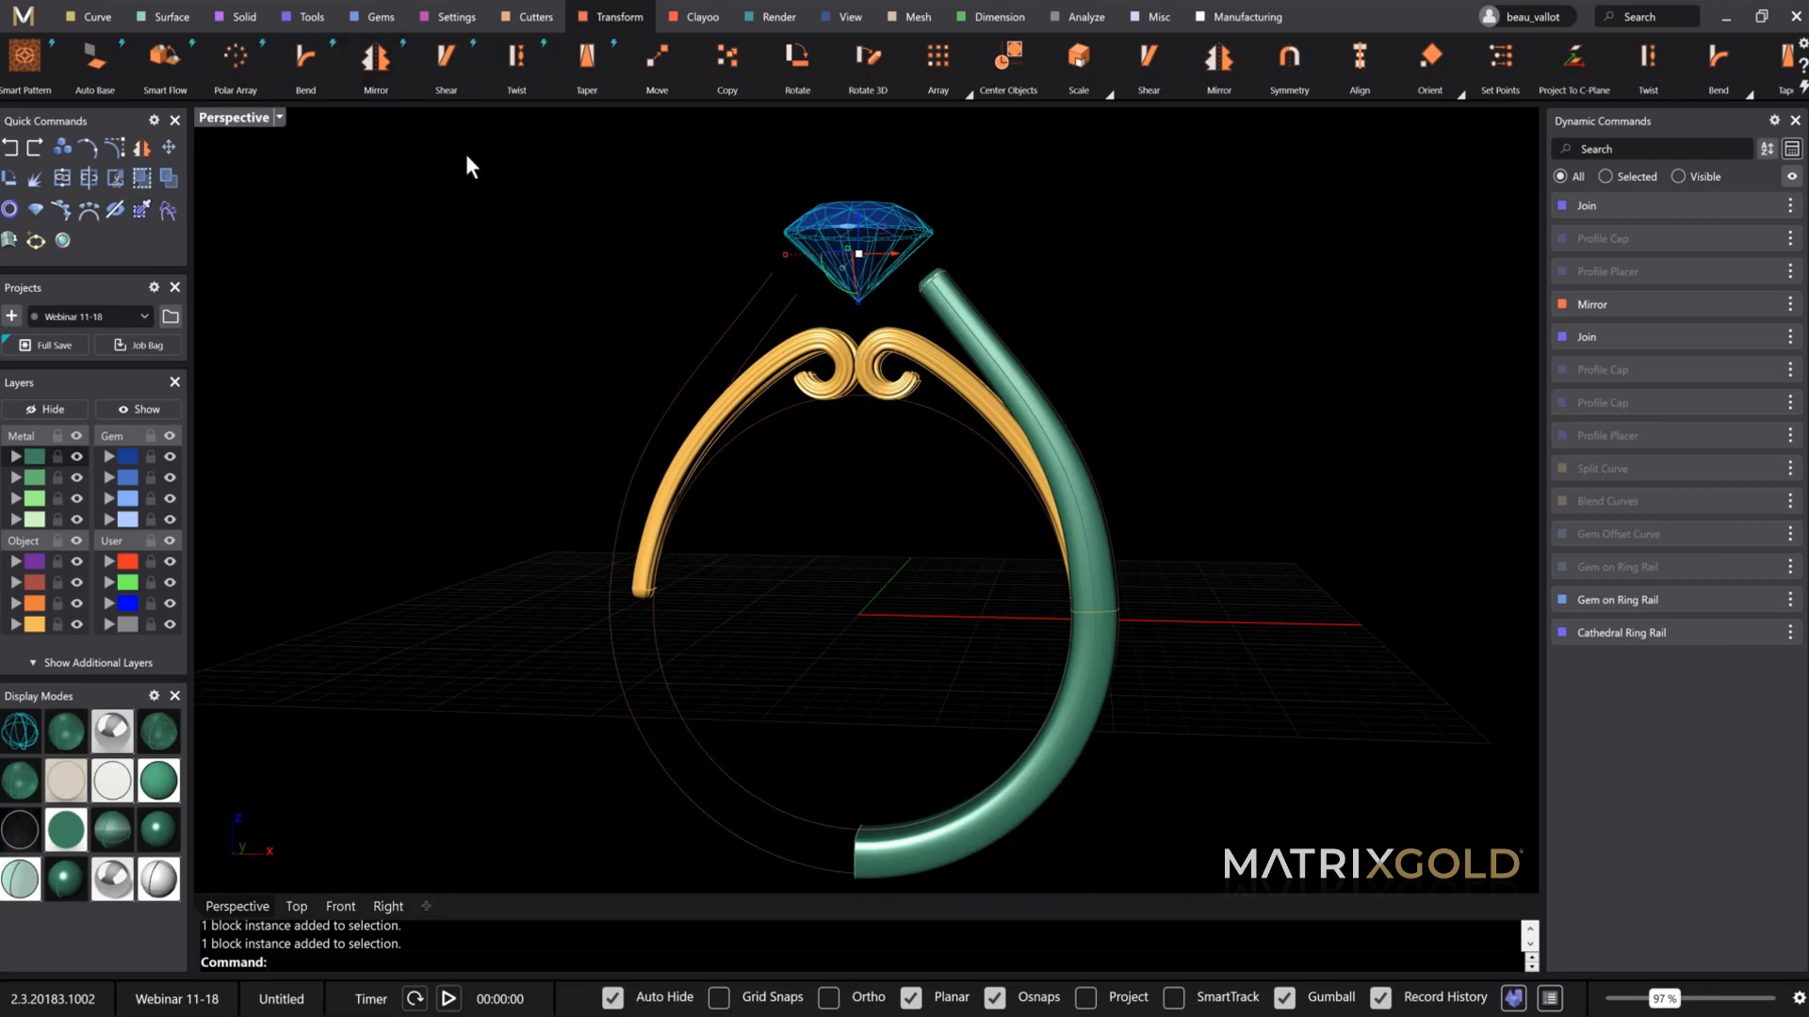
click(369, 19)
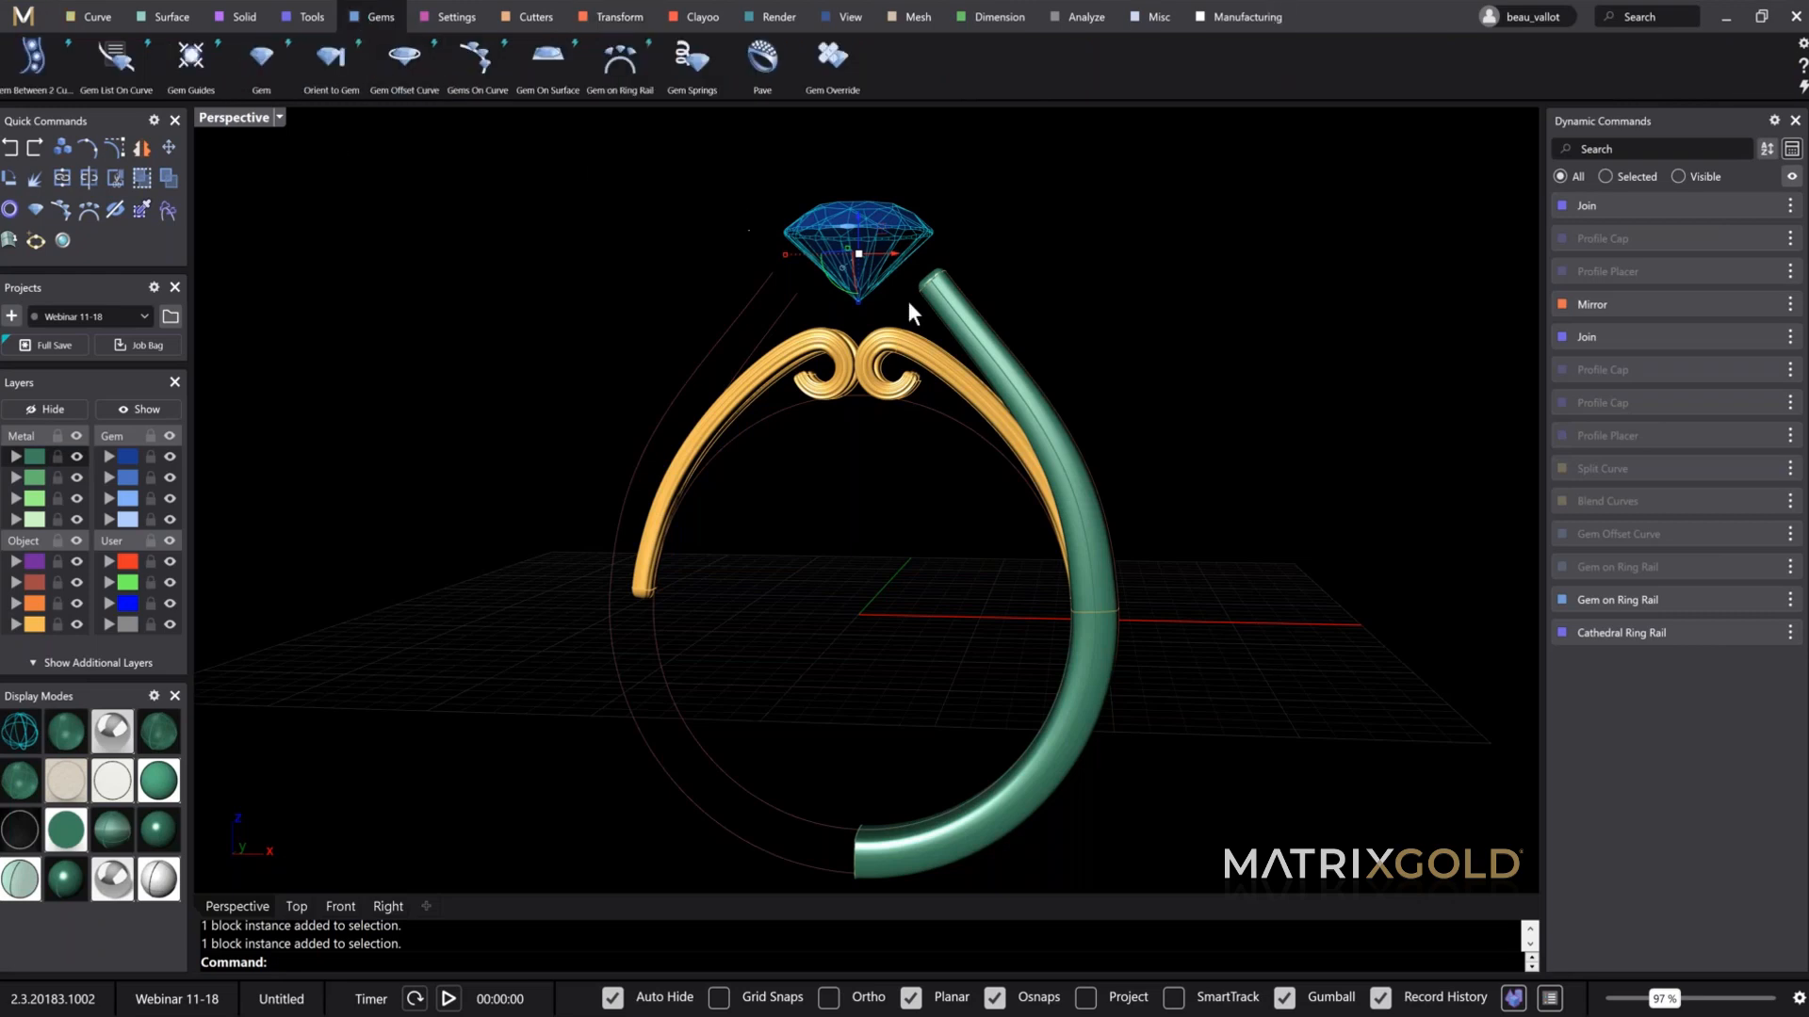
click(449, 19)
click(311, 16)
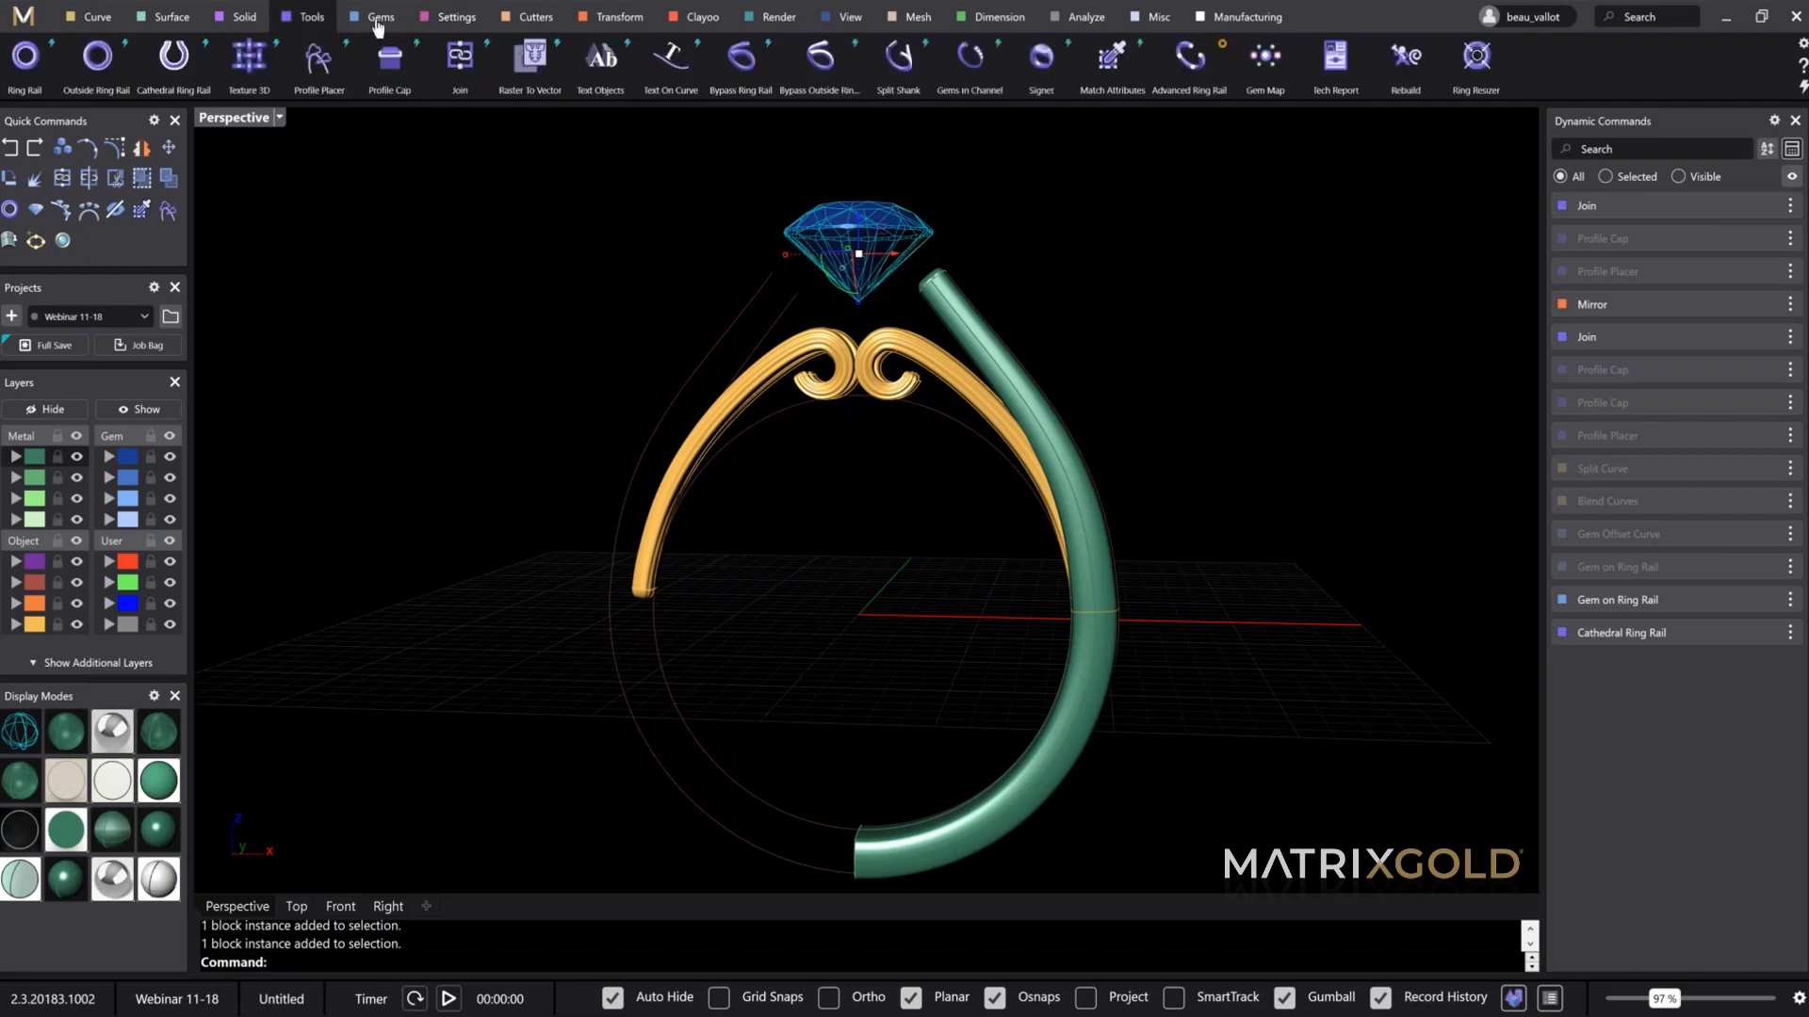
click(375, 17)
click(389, 64)
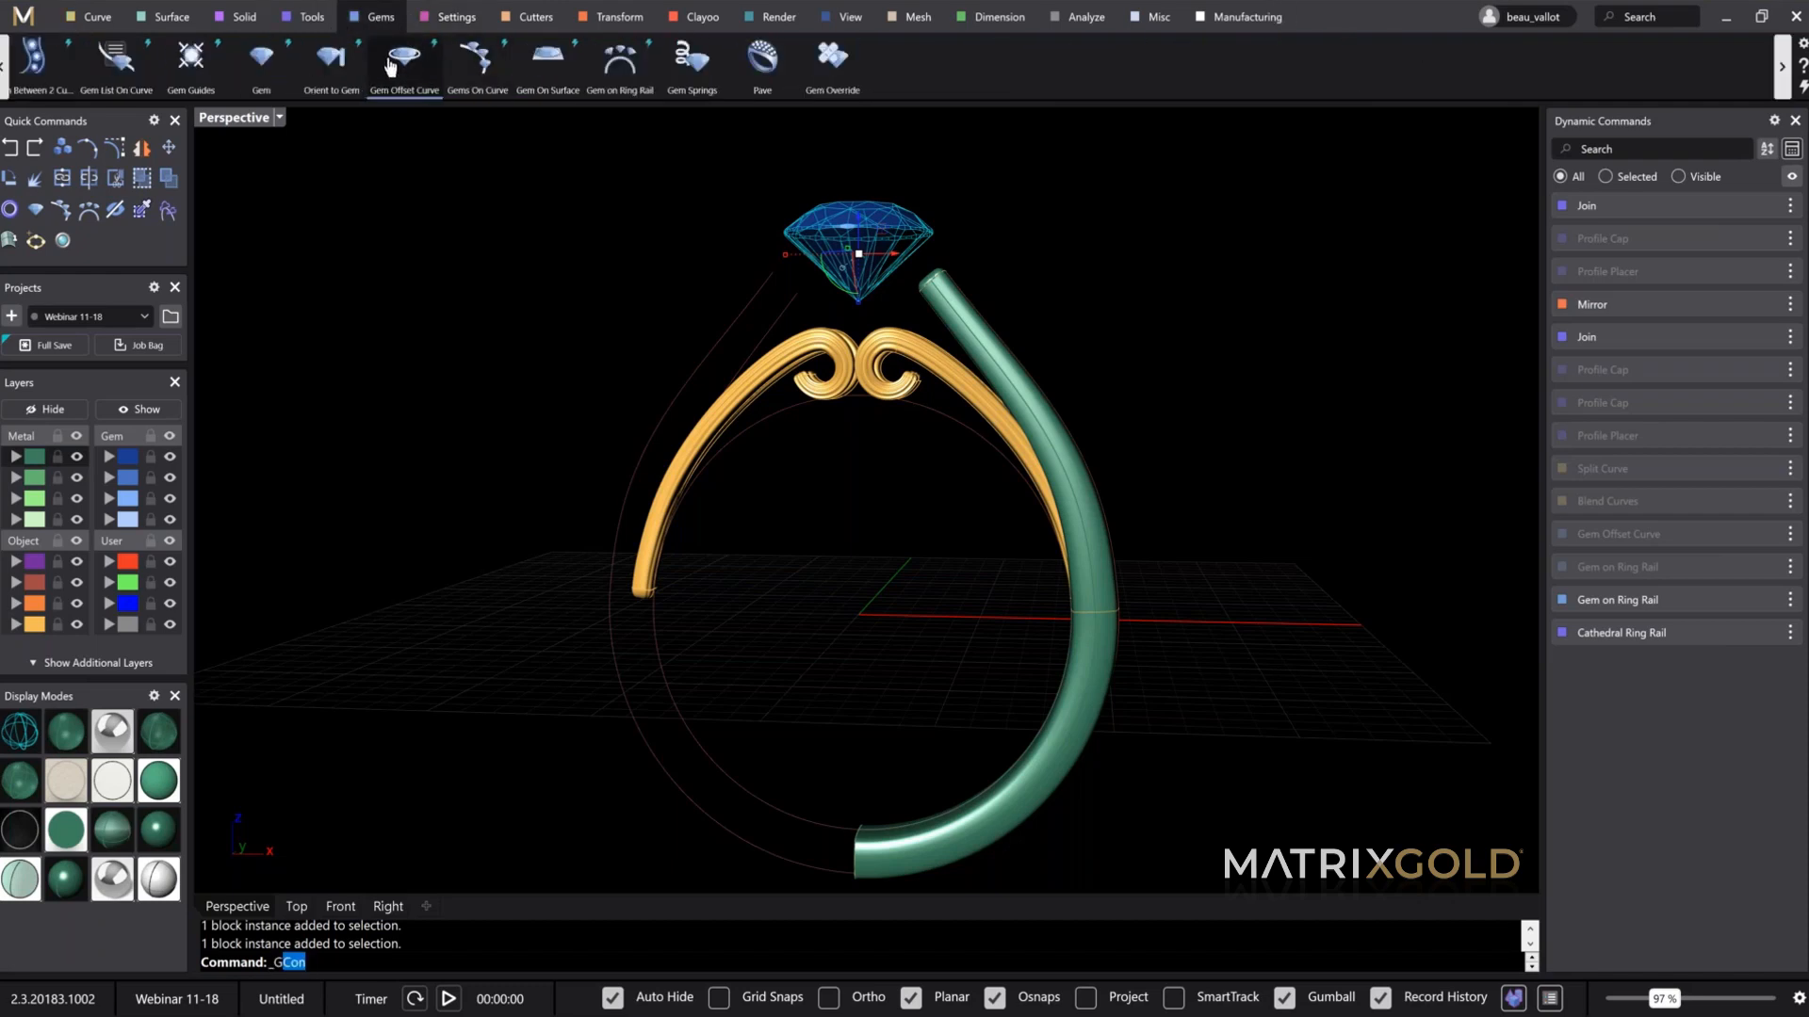
Step: Set the gem offset curve's girdle spacing to 0.6 and its Z offset to -1.2, just above the shank's end
drag(840, 247, 842, 265)
right_drag(910, 290, 958, 354)
scroll(958, 354, up, 2)
scroll(958, 354, up, 2)
drag(961, 339, 995, 342)
scroll(956, 450, up, 2)
drag(716, 255, 713, 282)
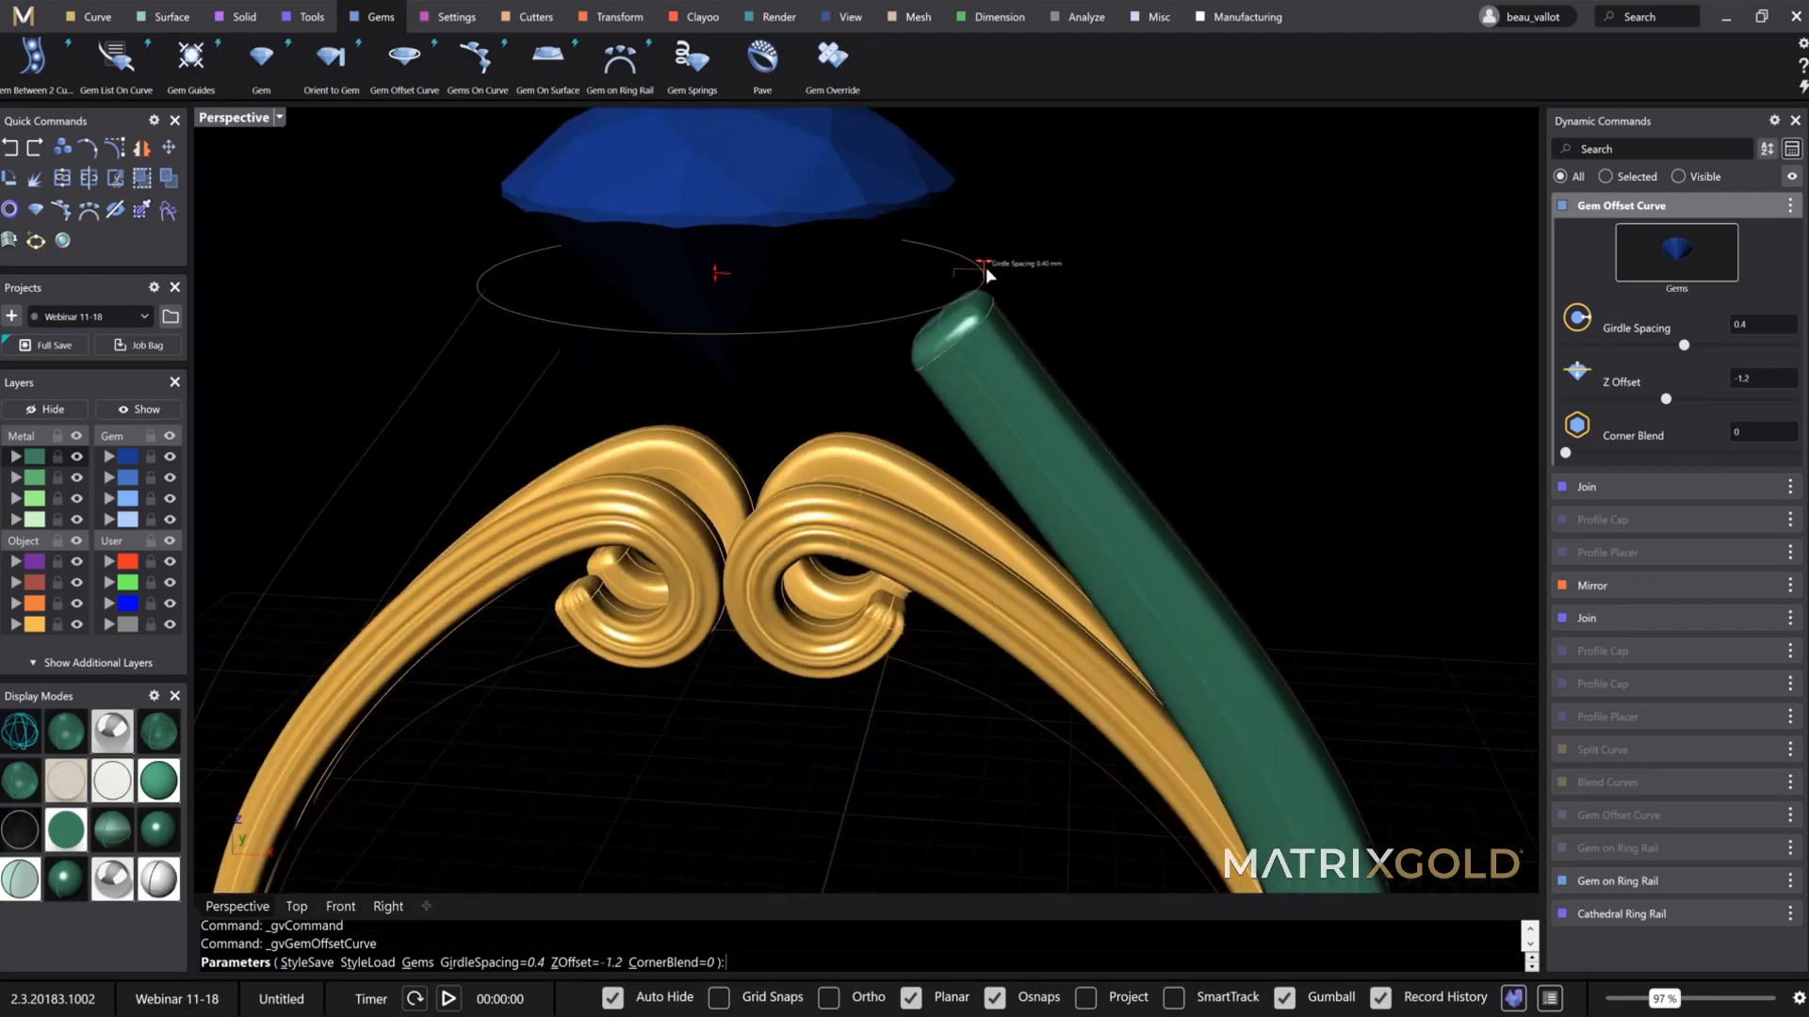
drag(985, 267, 1000, 278)
key(Return)
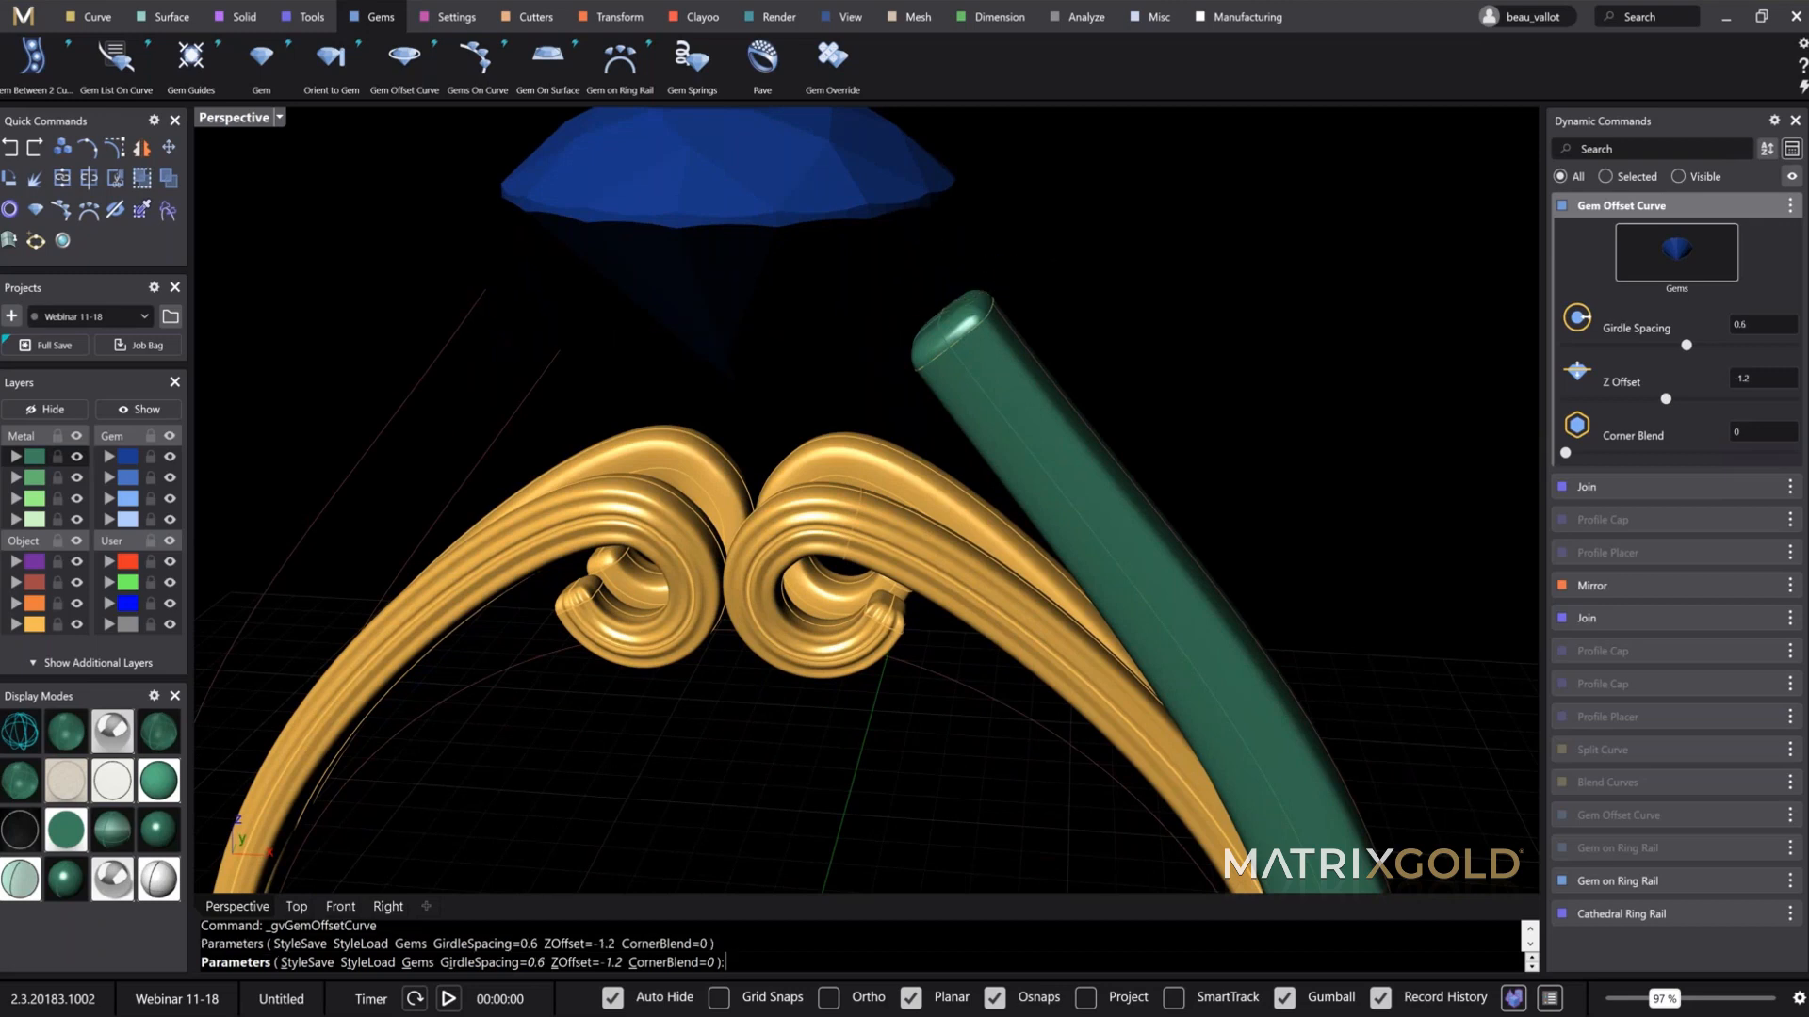
Step: Place round diamonds along the offset curve with Gems On Curve, from start position 0.55 to end position 0.477, forming a halo
click(476, 58)
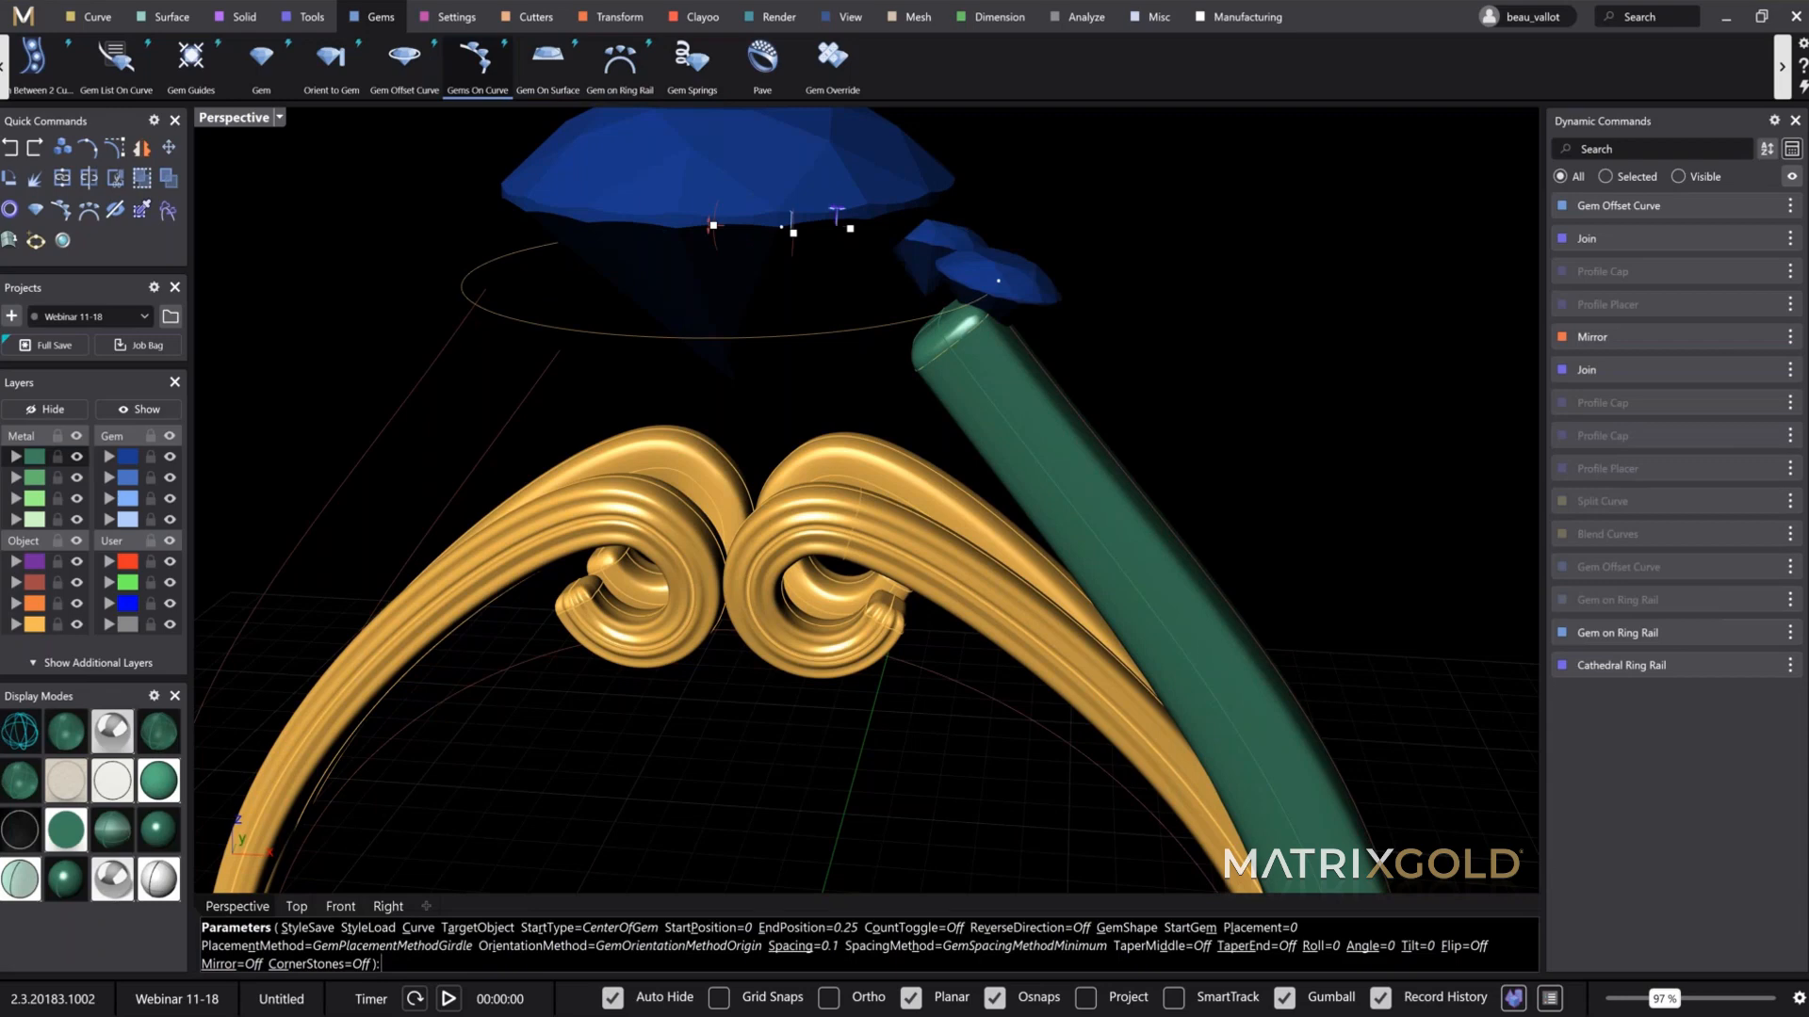
right_drag(709, 205, 926, 399)
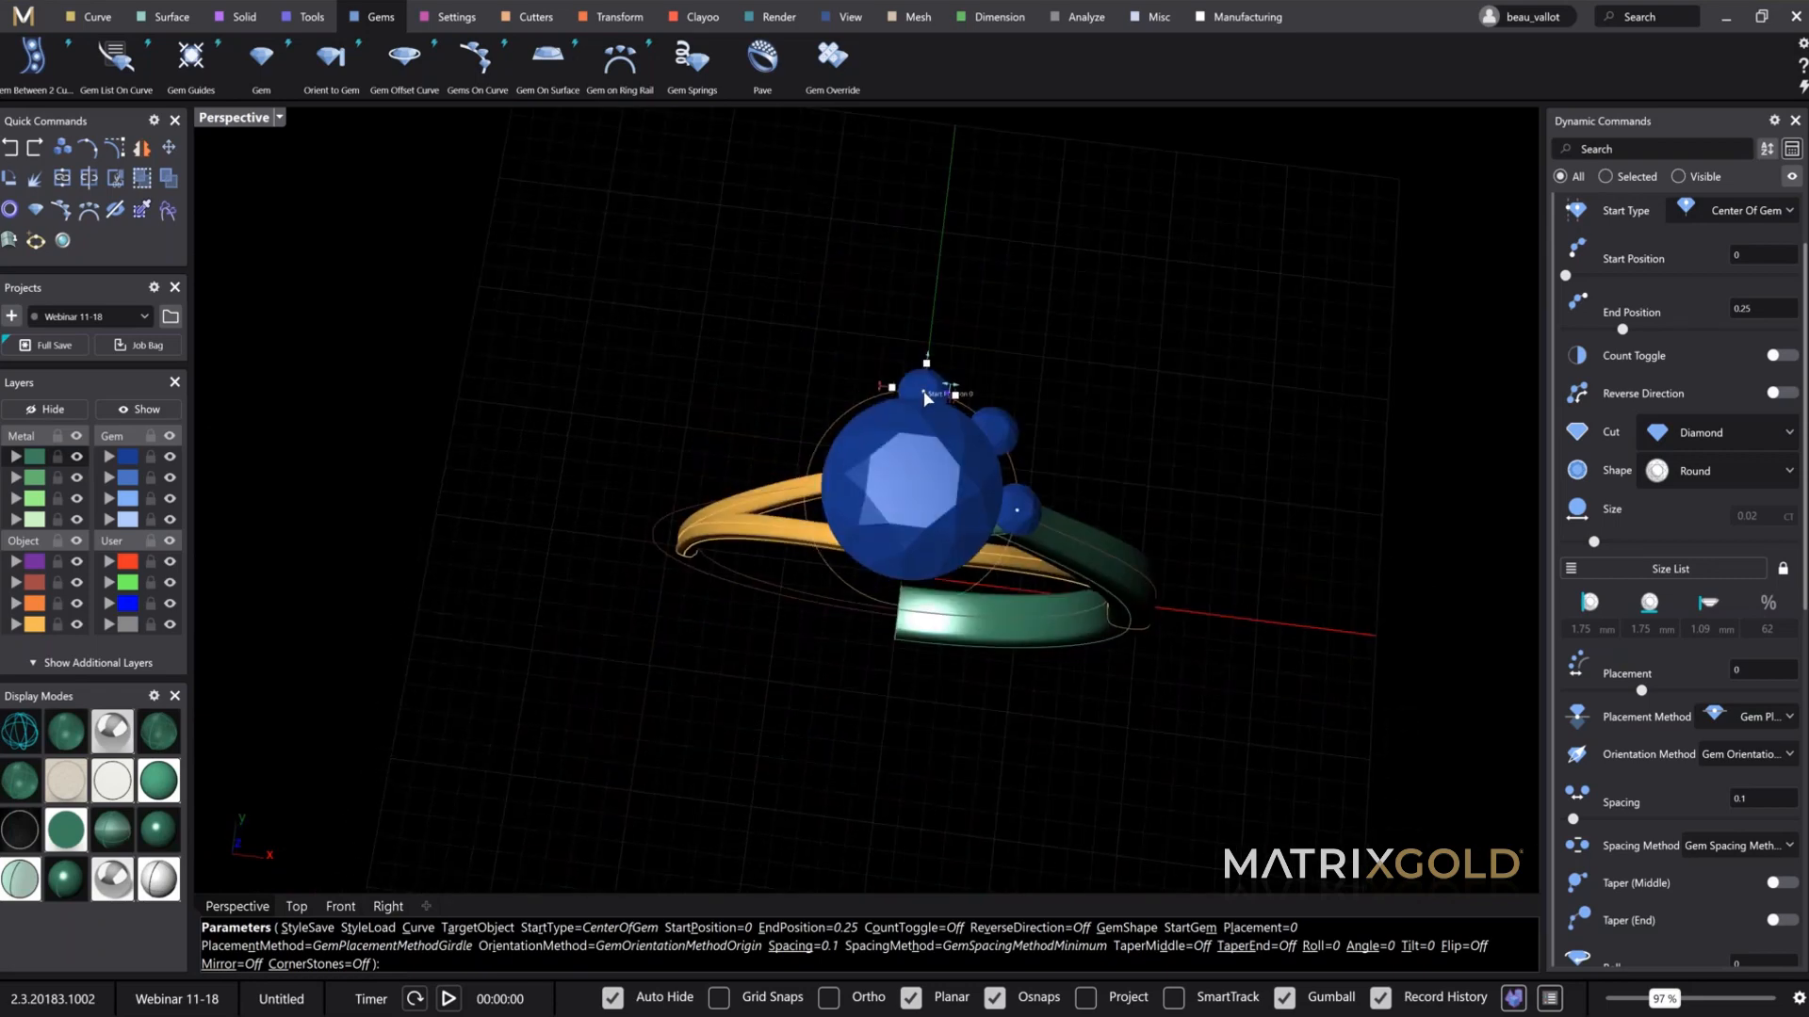
drag(890, 398, 891, 608)
drag(1018, 511, 928, 622)
right_drag(928, 622, 913, 659)
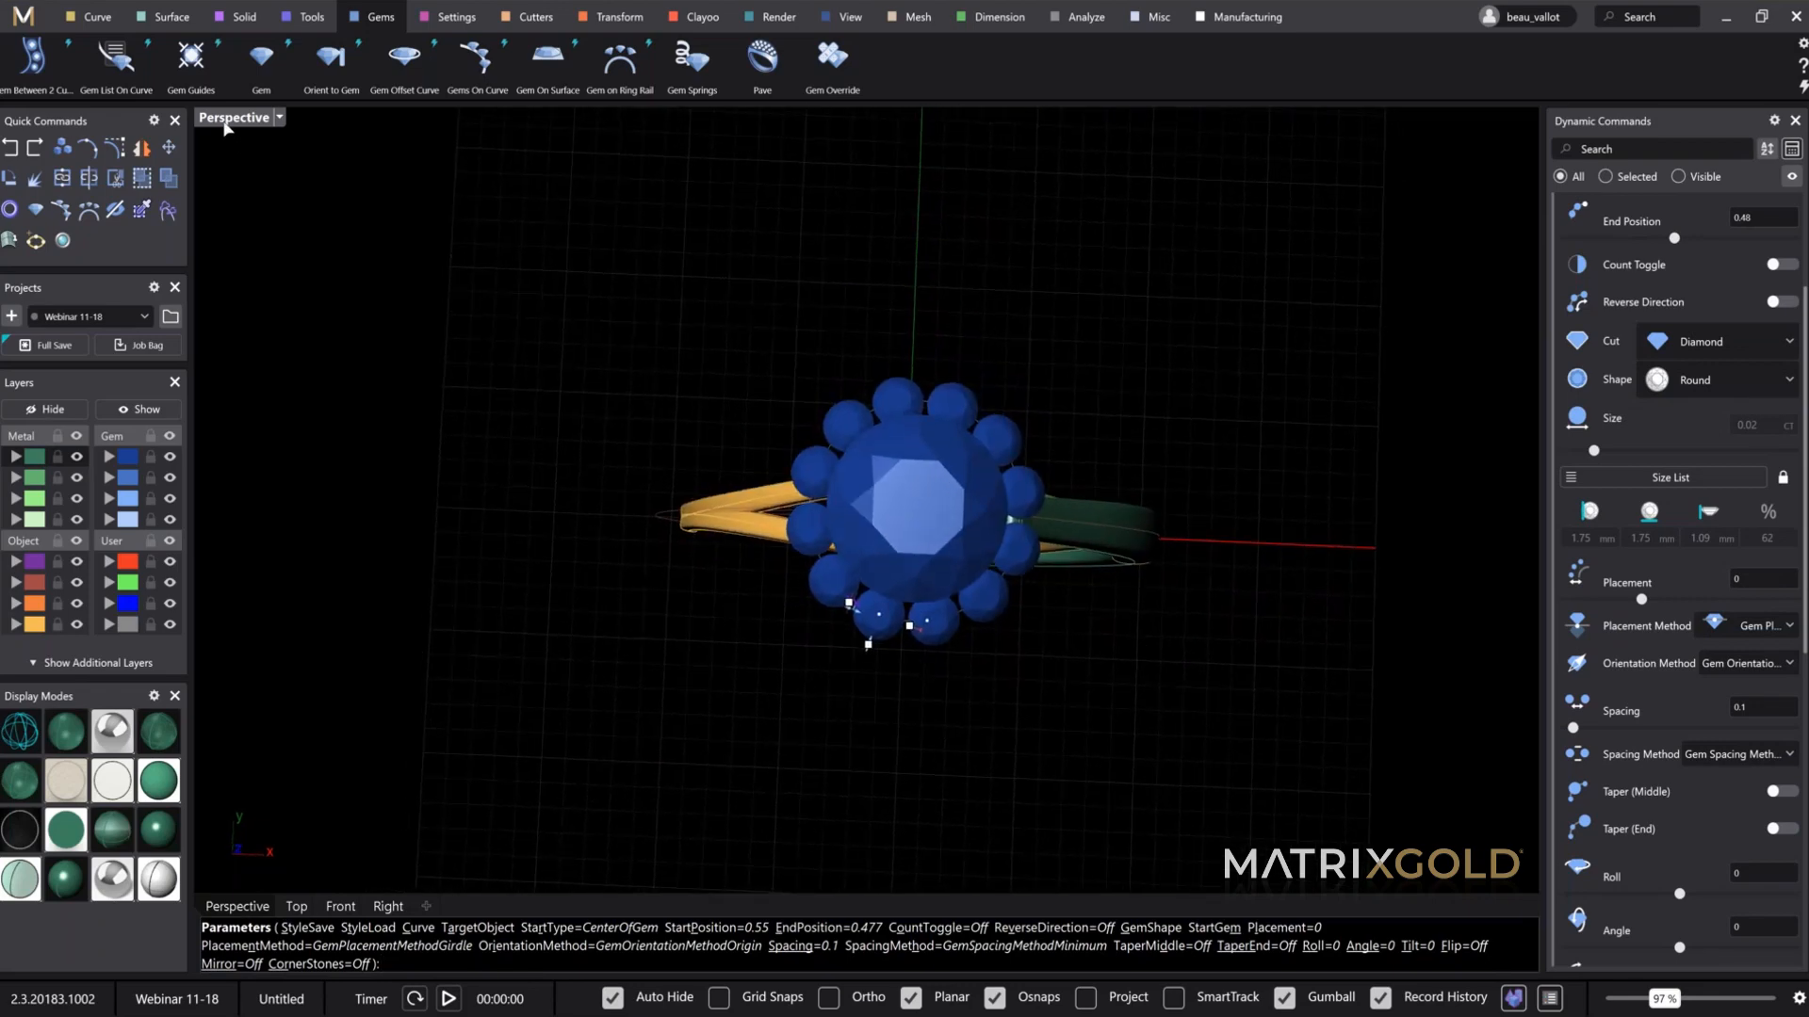
Step: In the Top view, adjust the start position of the gems on curve around the center stone to 0.541
double_click(226, 117)
double_click(221, 117)
scroll(907, 518, up, 5)
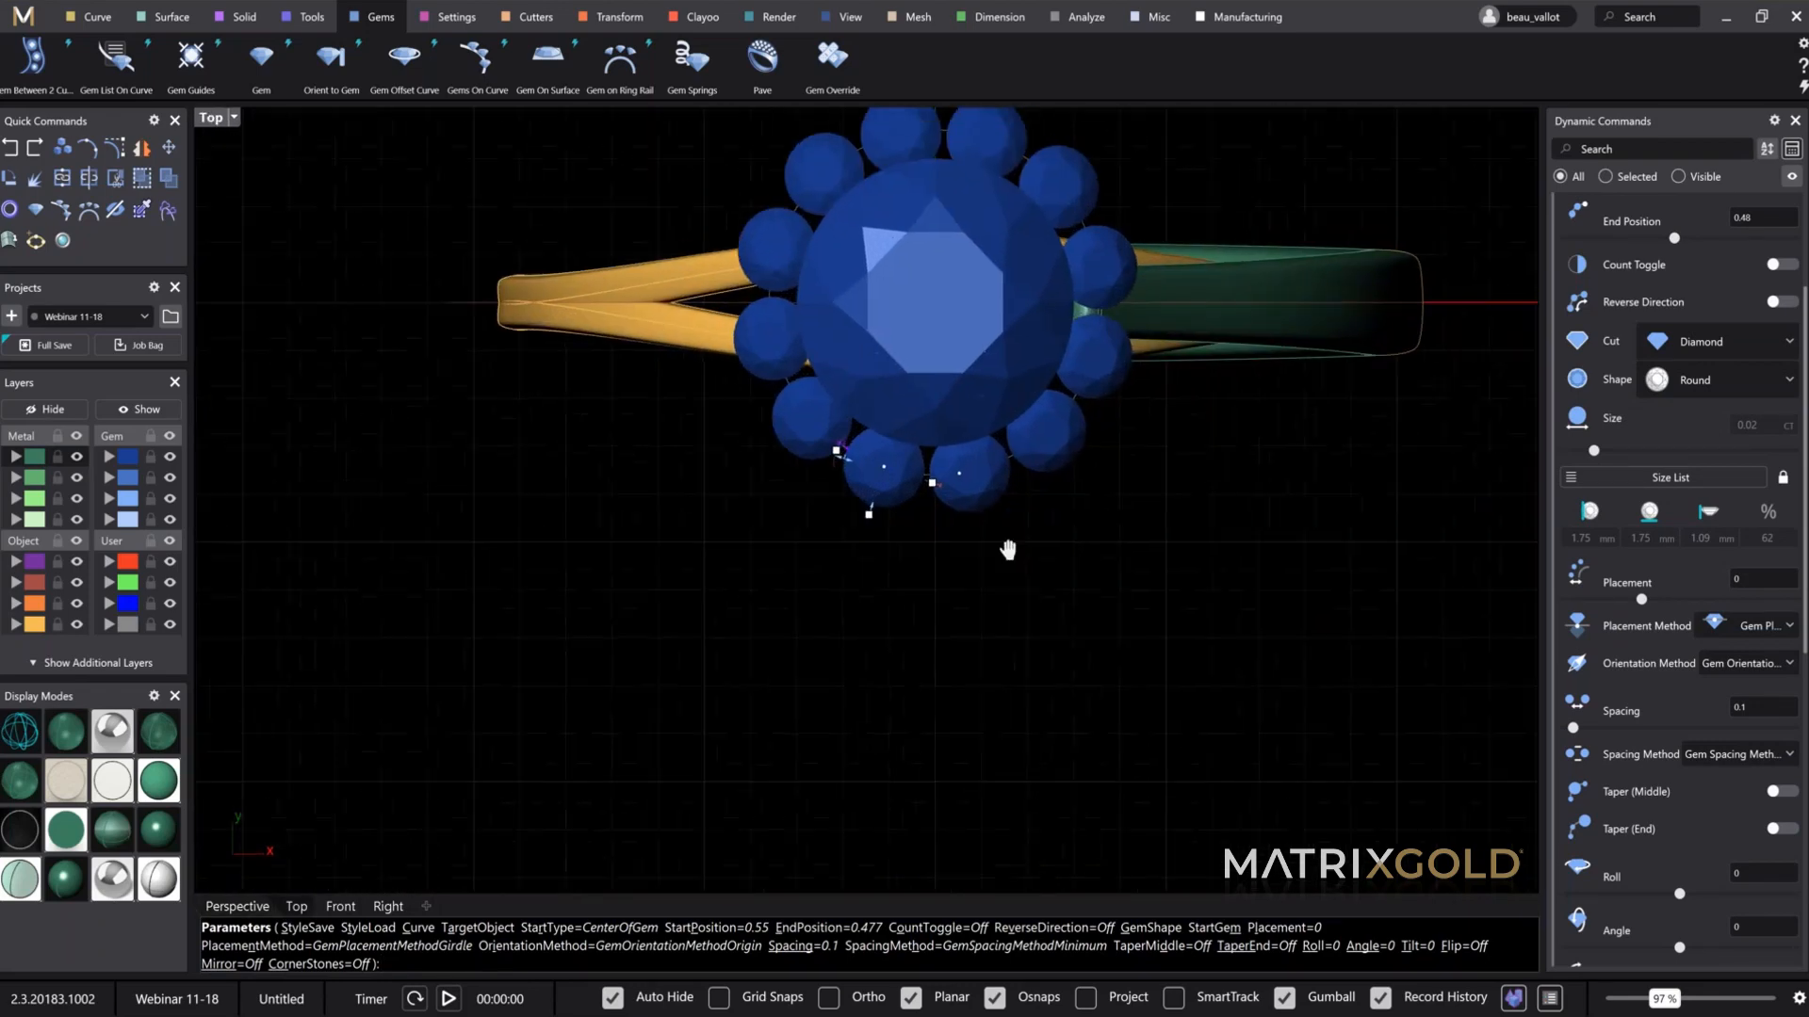
scroll(944, 512, up, 3)
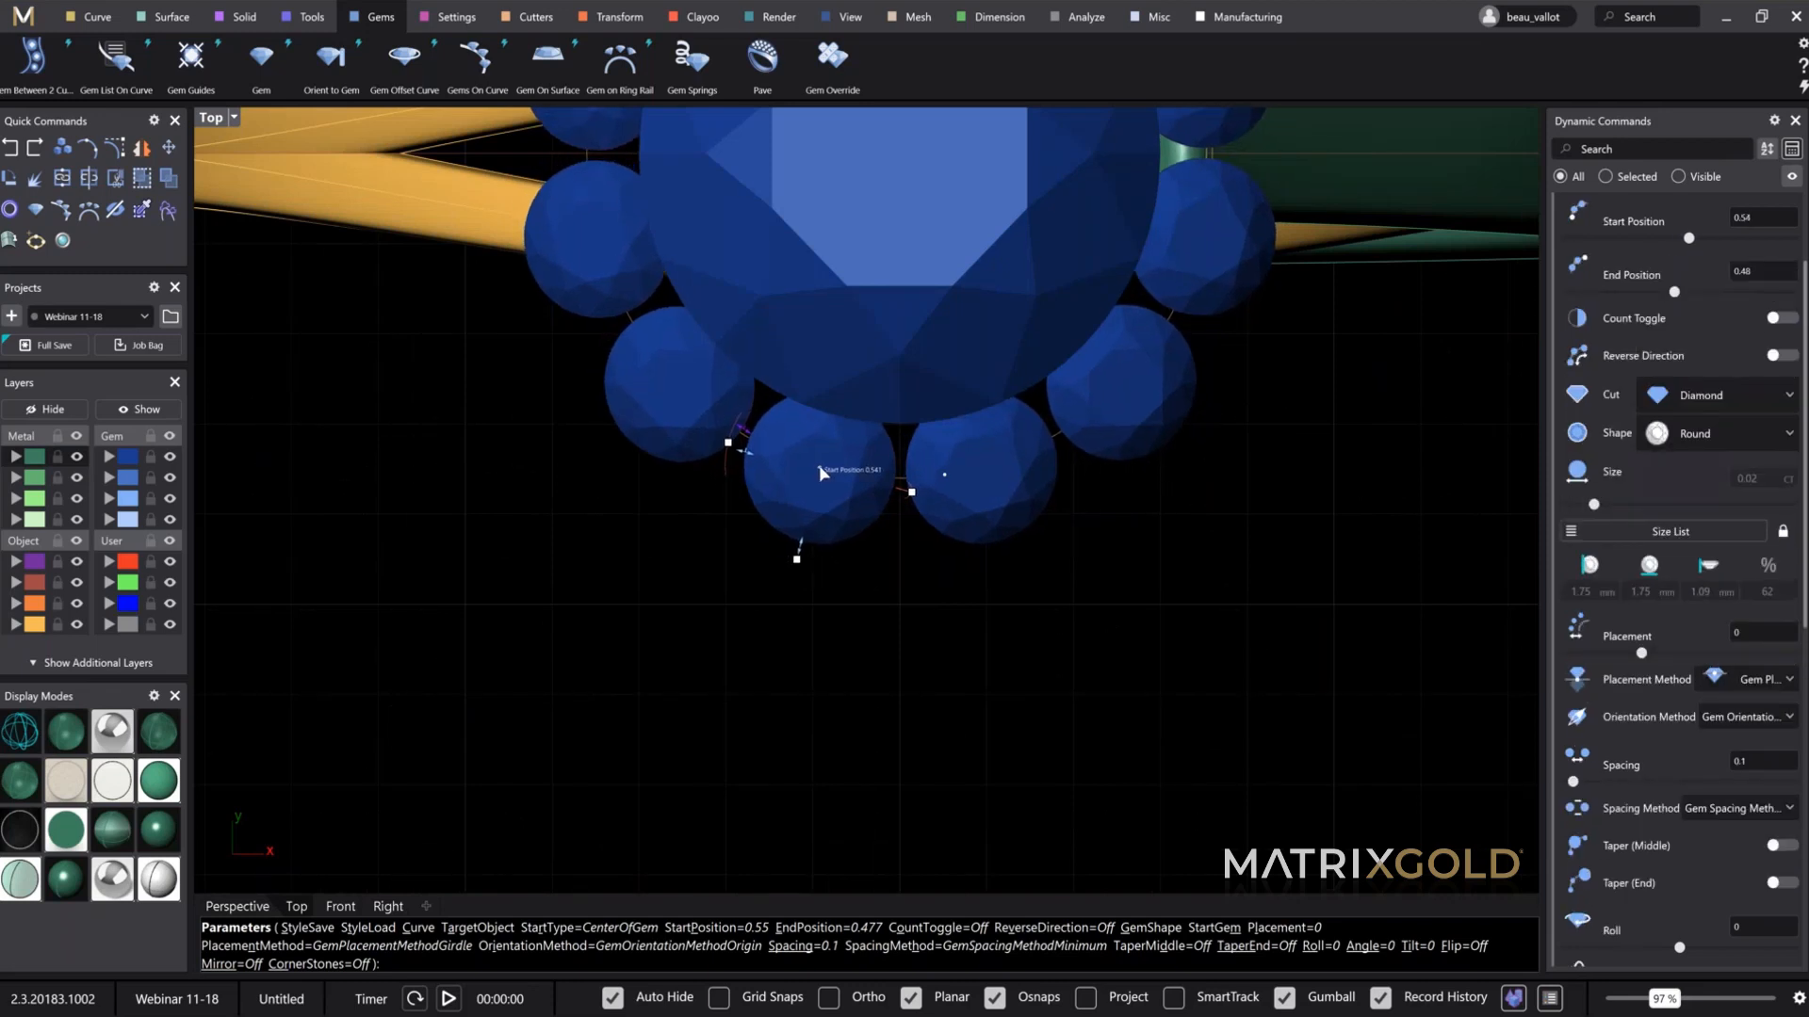
drag(822, 473, 828, 477)
Step: Increase the spacing between the gems surrounding the center stone to 0.2 mm
scroll(827, 477, down, 5)
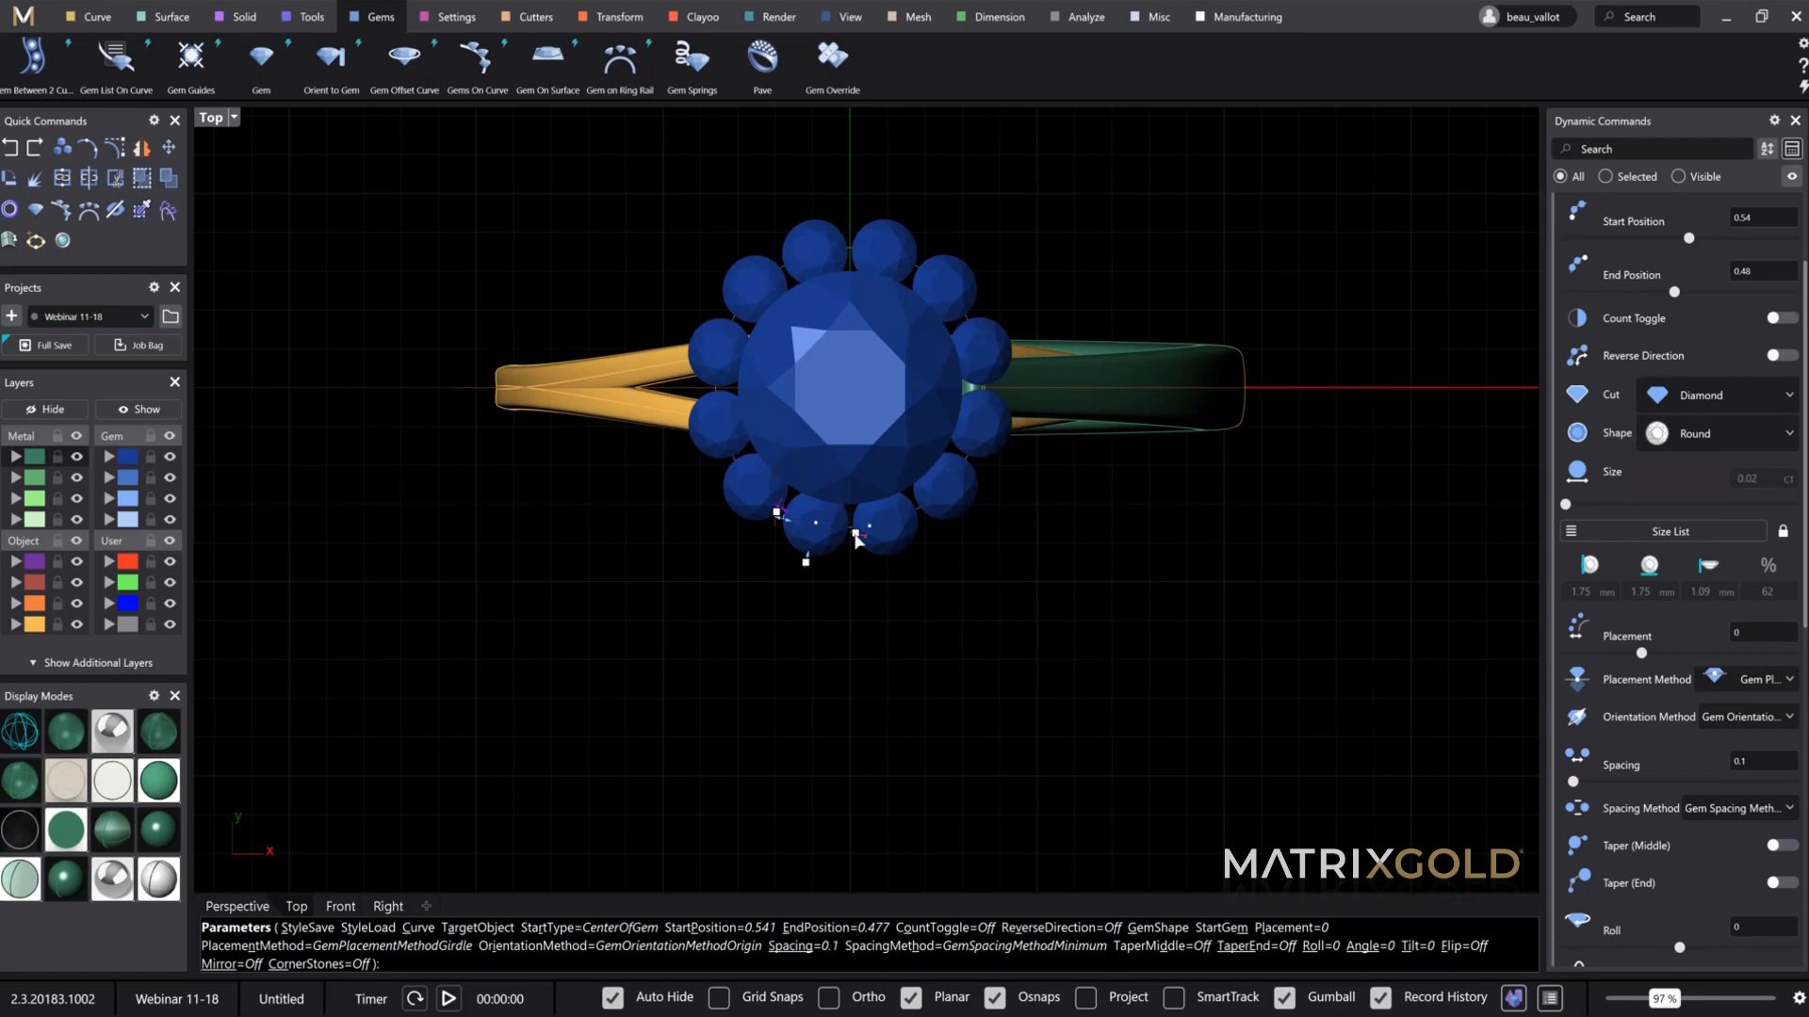
scroll(810, 524, up, 8)
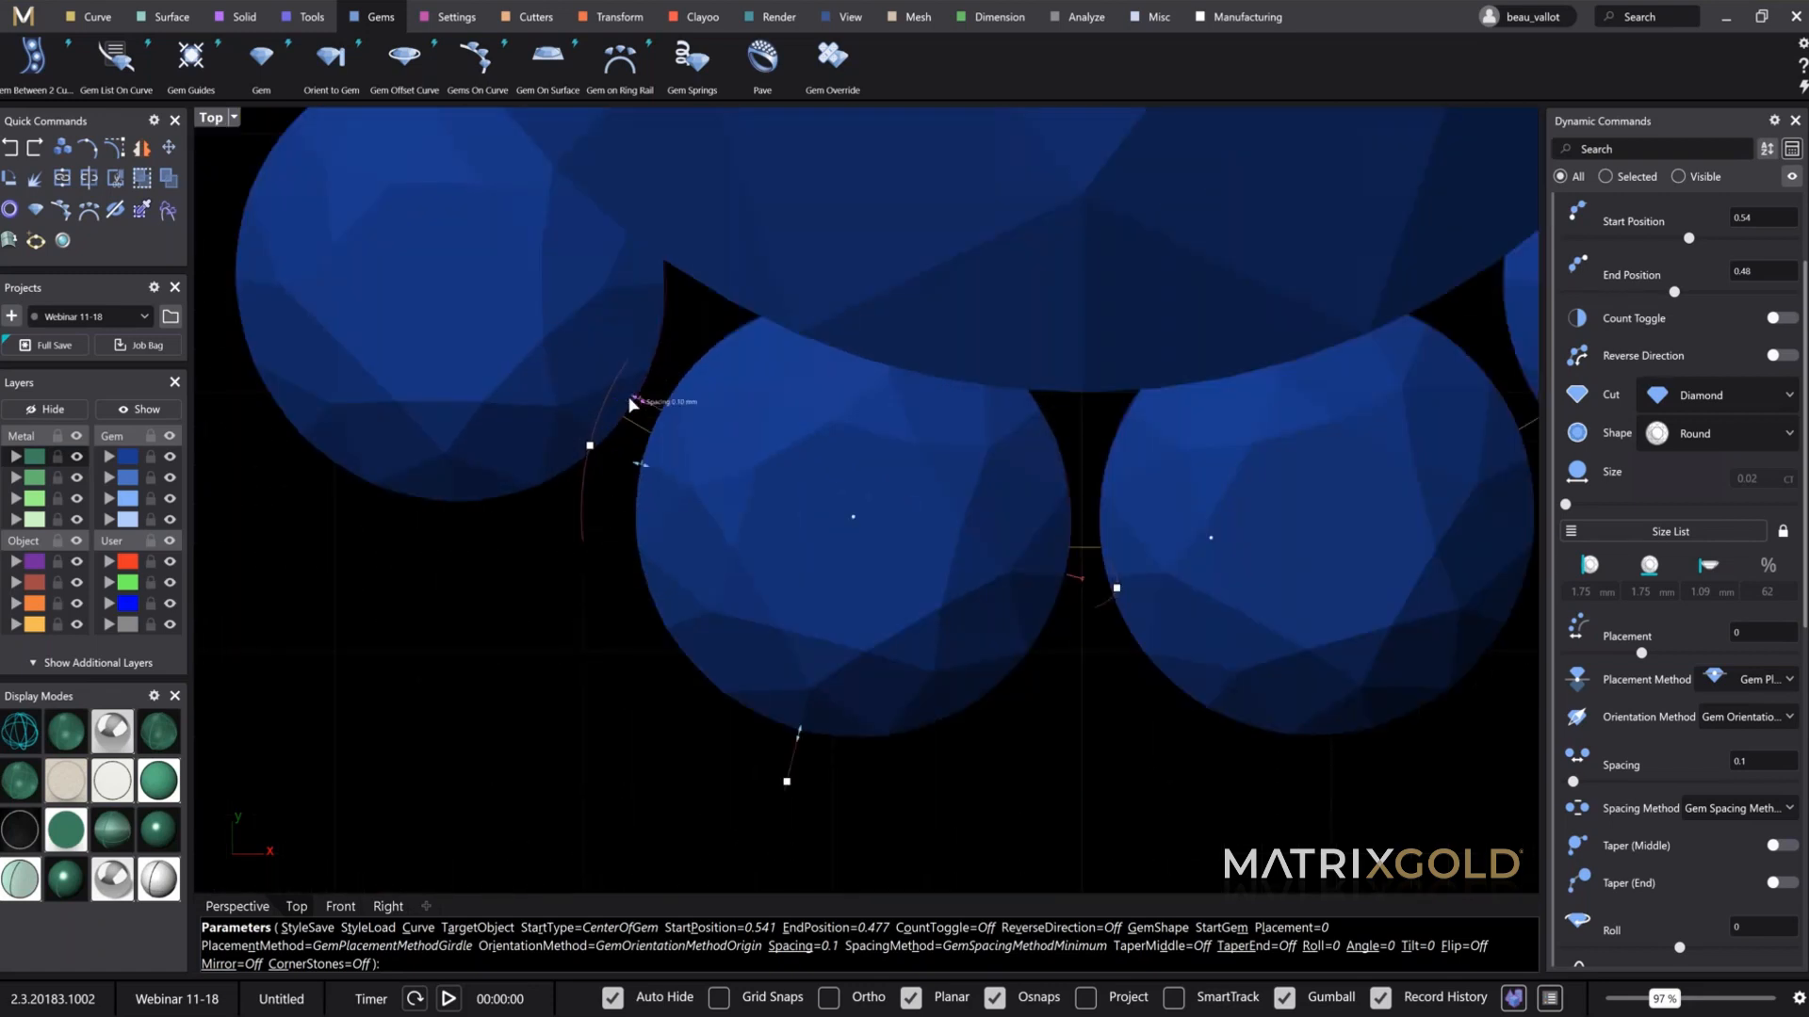
drag(638, 403, 603, 424)
scroll(608, 420, down, 6)
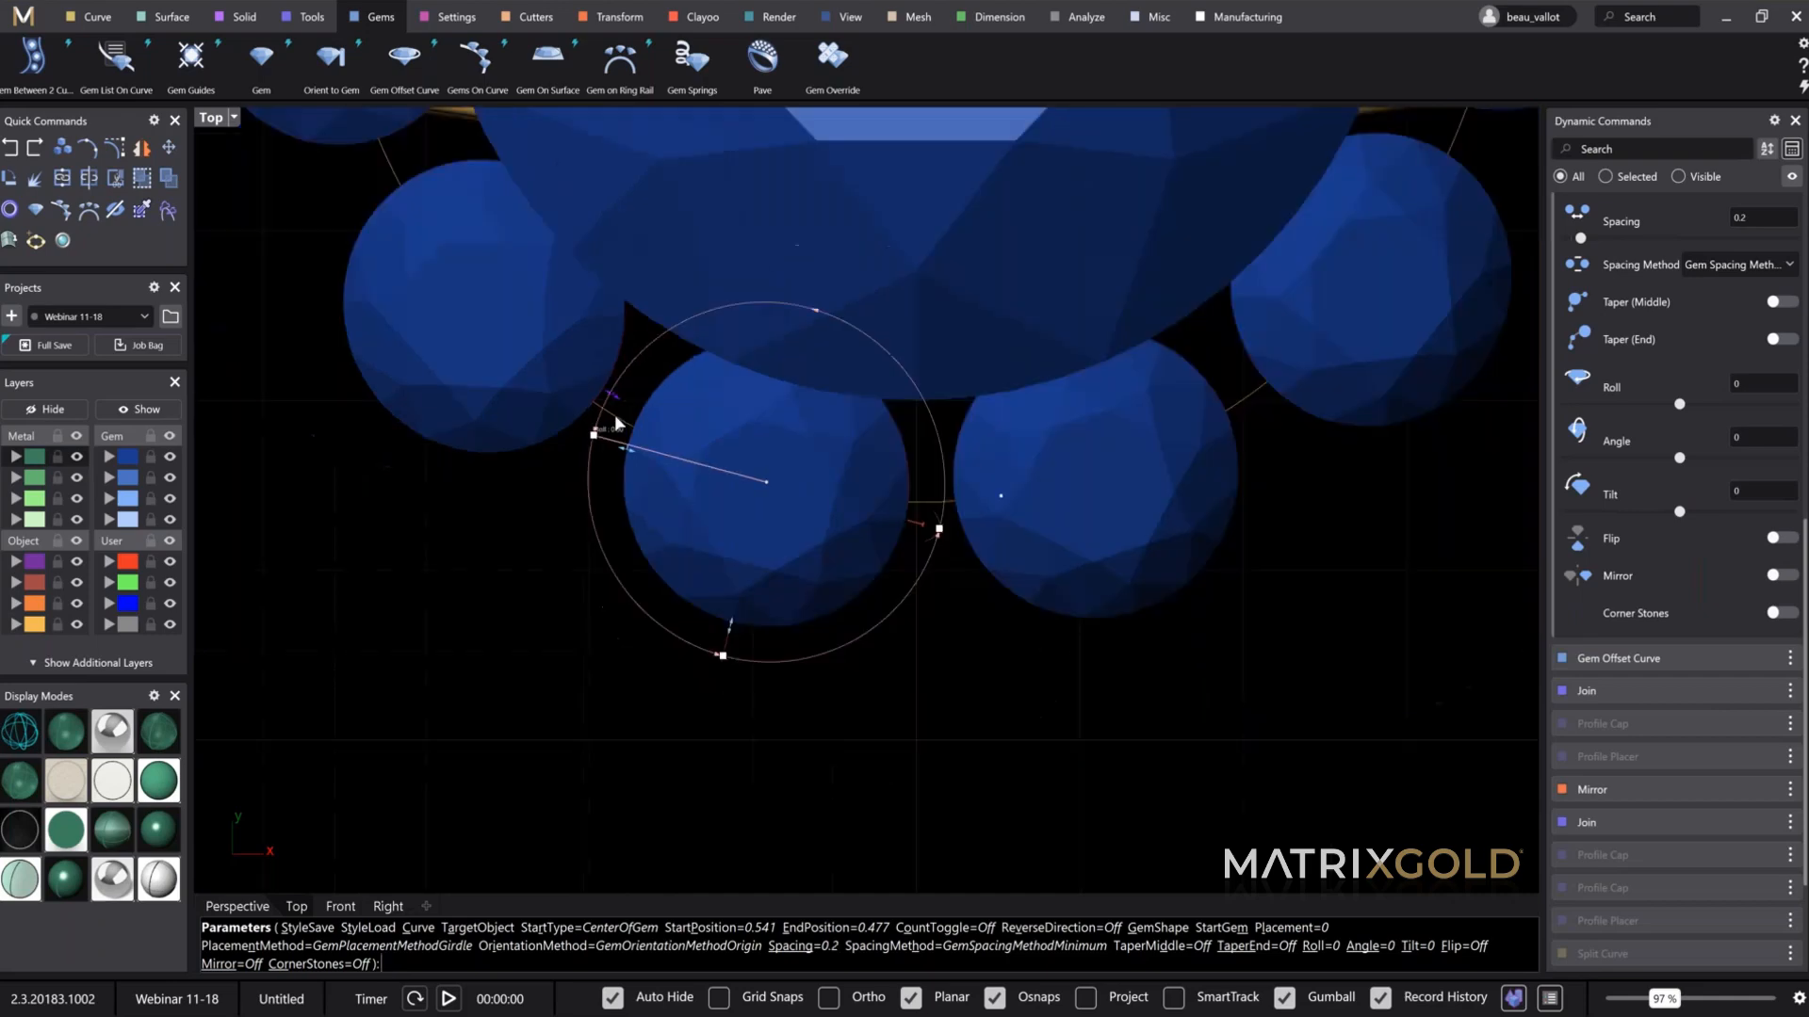
scroll(772, 680, up, 5)
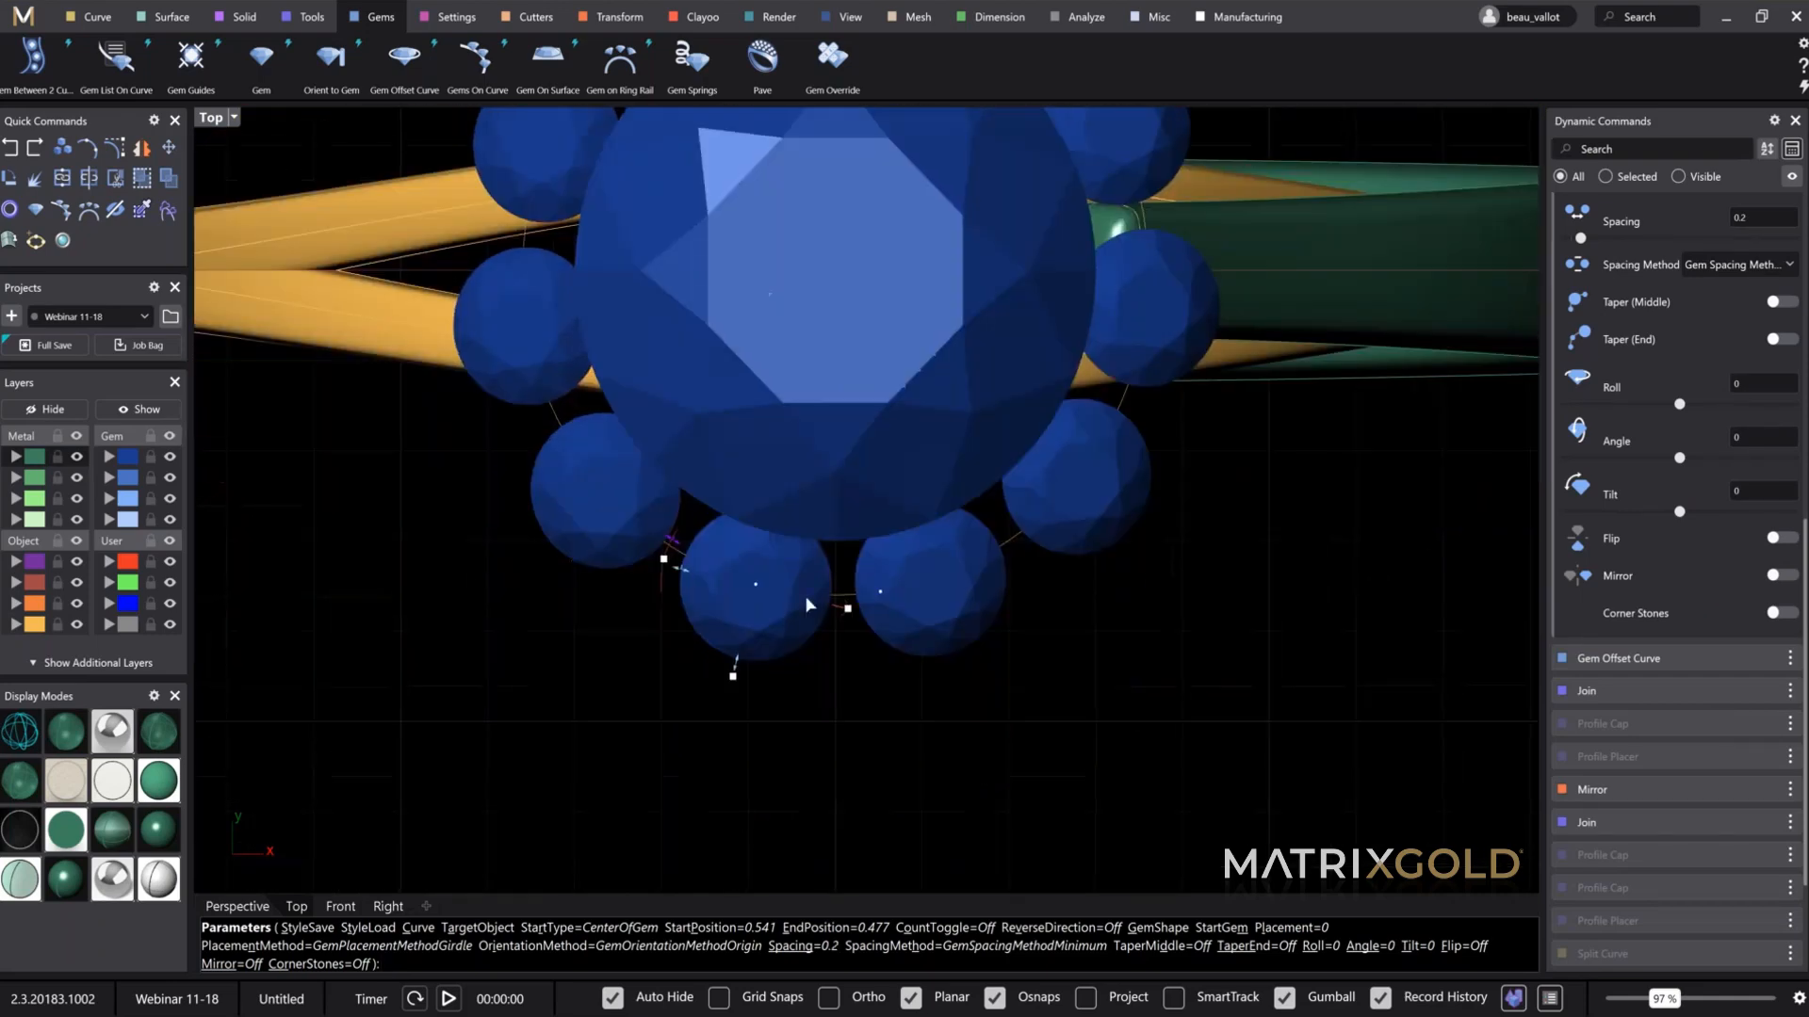
Step: Reduce the width of the round gems around the center stone to 1.30 mm
scroll(525, 533, down, 5)
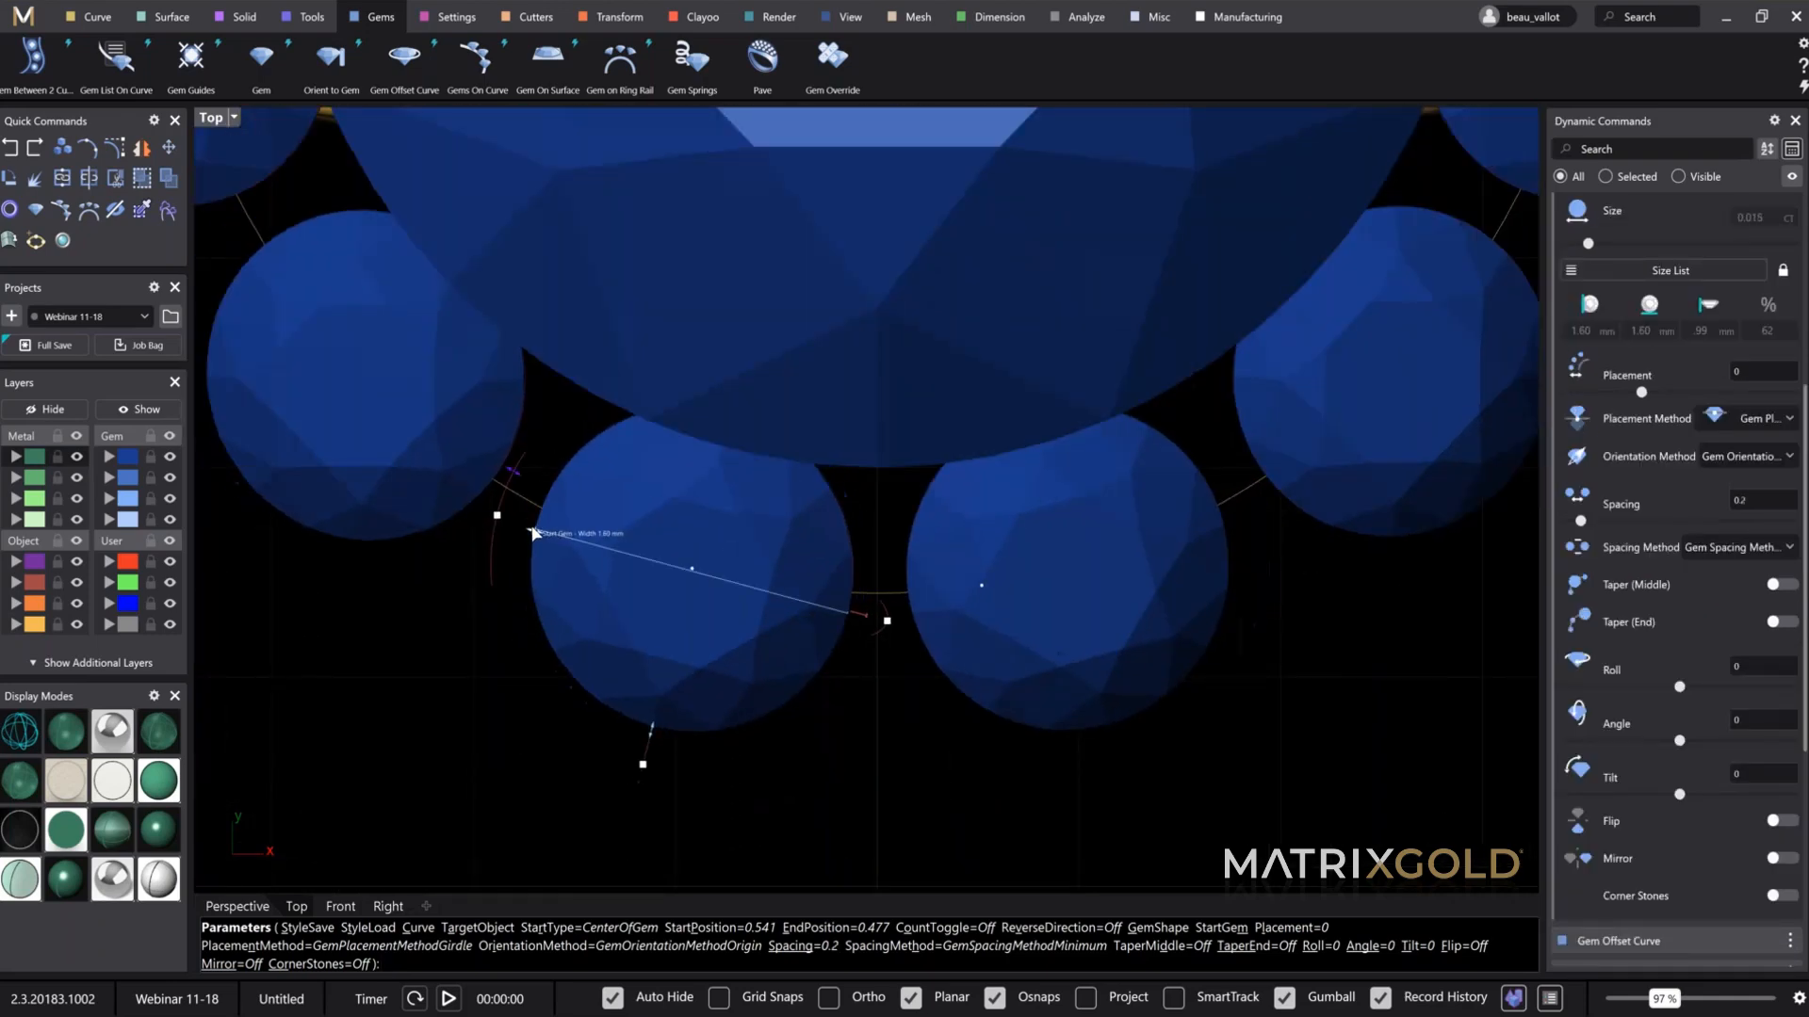
right_drag(661, 314, 710, 402)
scroll(613, 631, up, 4)
drag(572, 630, 590, 636)
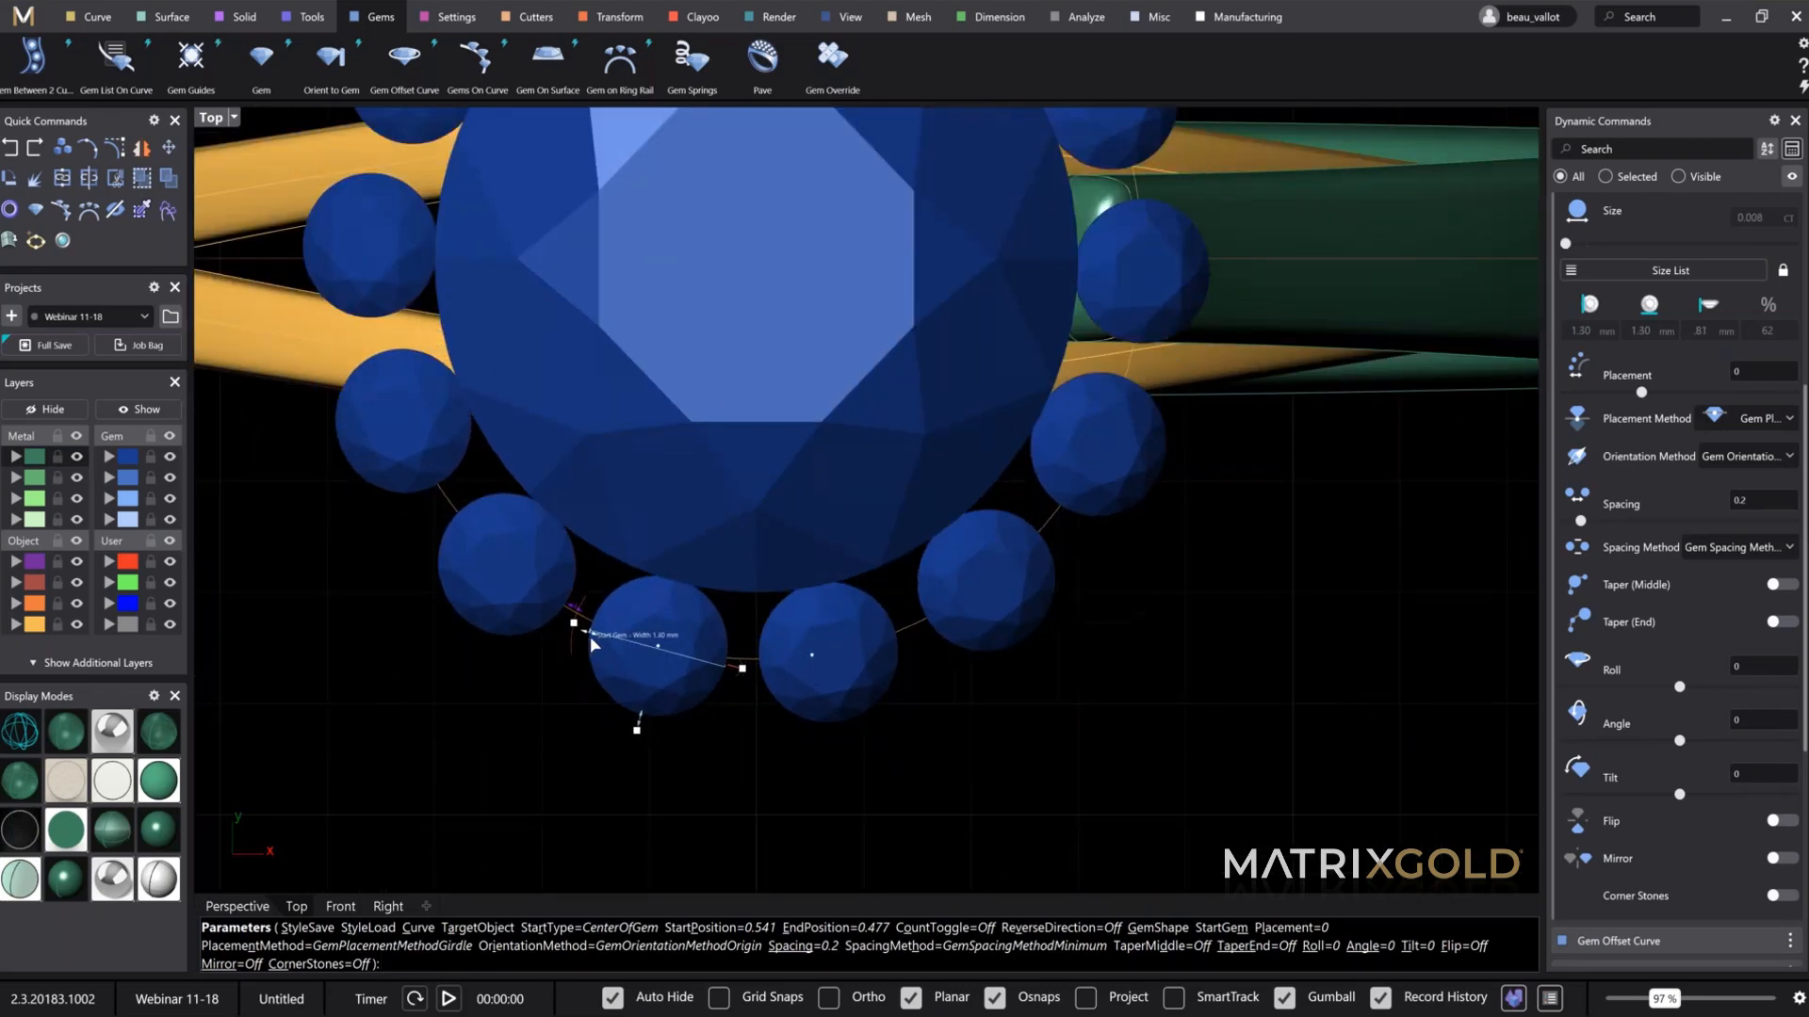
scroll(744, 584, down, 3)
scroll(753, 566, up, 4)
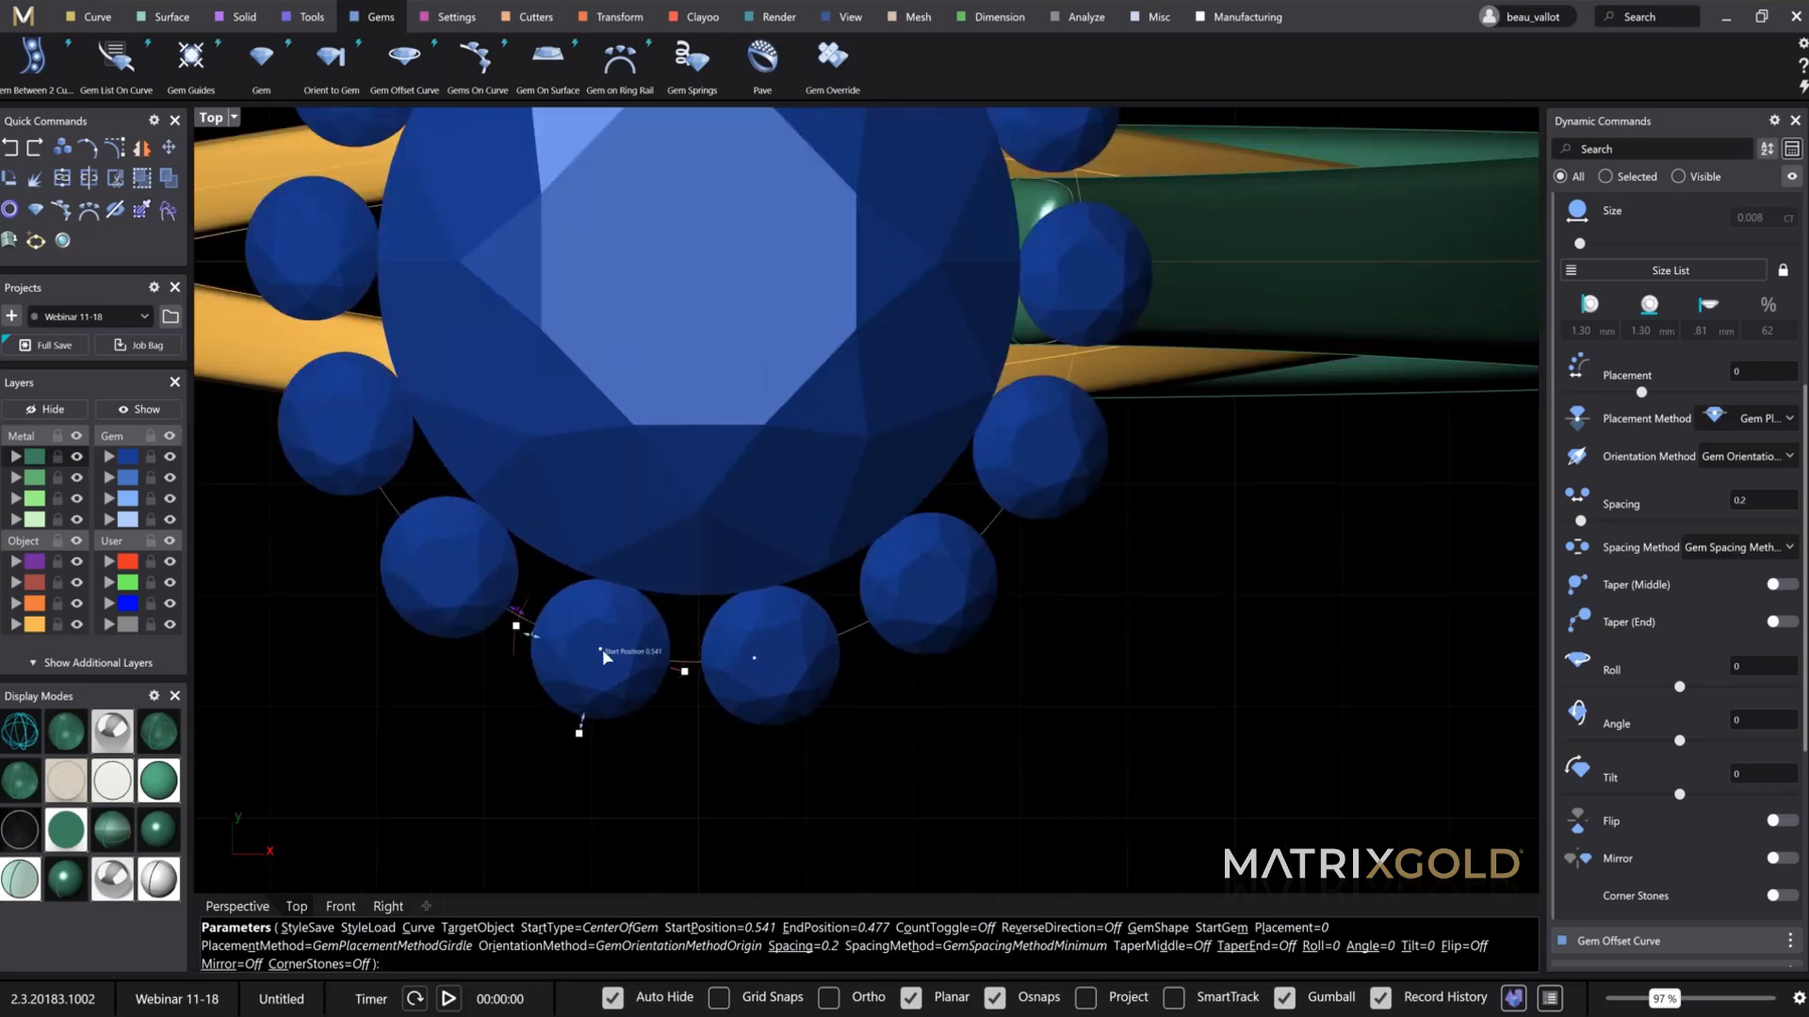
Step: Fine-tune the start position of the halo gems to 0.536 so the ring is centered evenly about the vertical axis
drag(602, 648, 613, 657)
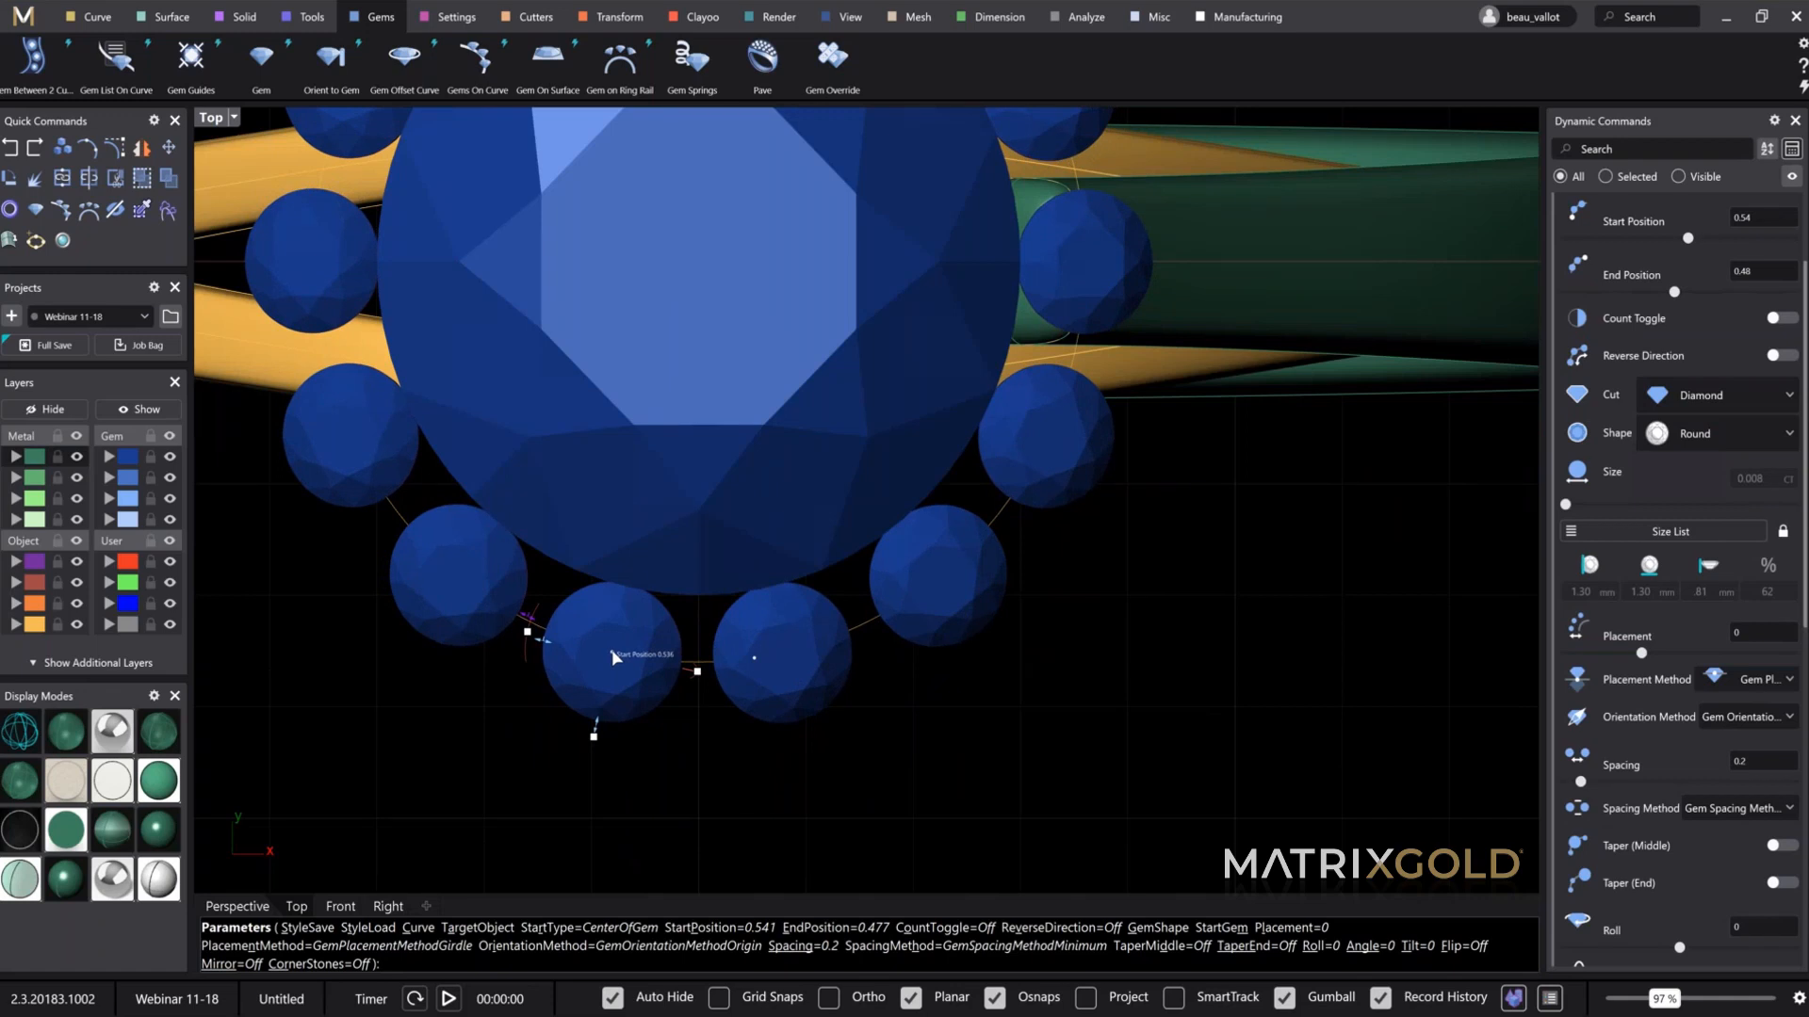
scroll(624, 654, up, 4)
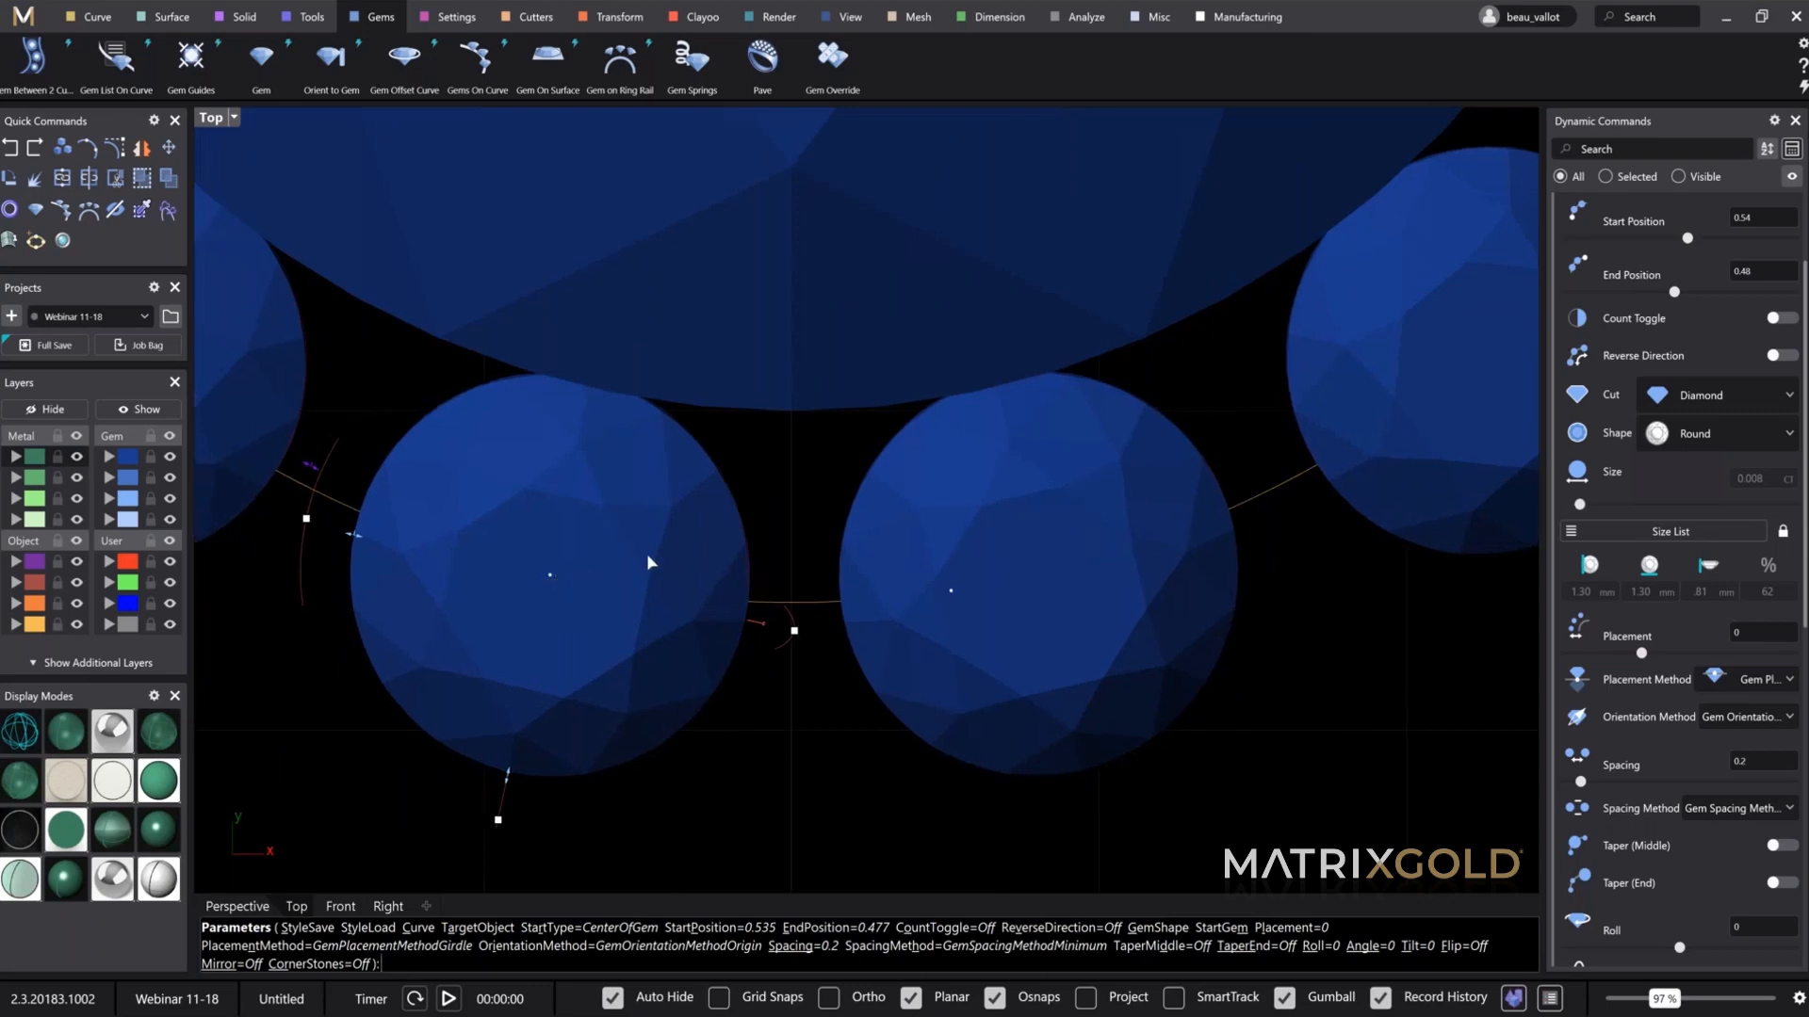
scroll(716, 612, down, 5)
scroll(778, 564, down, 2)
scroll(777, 564, up, 2)
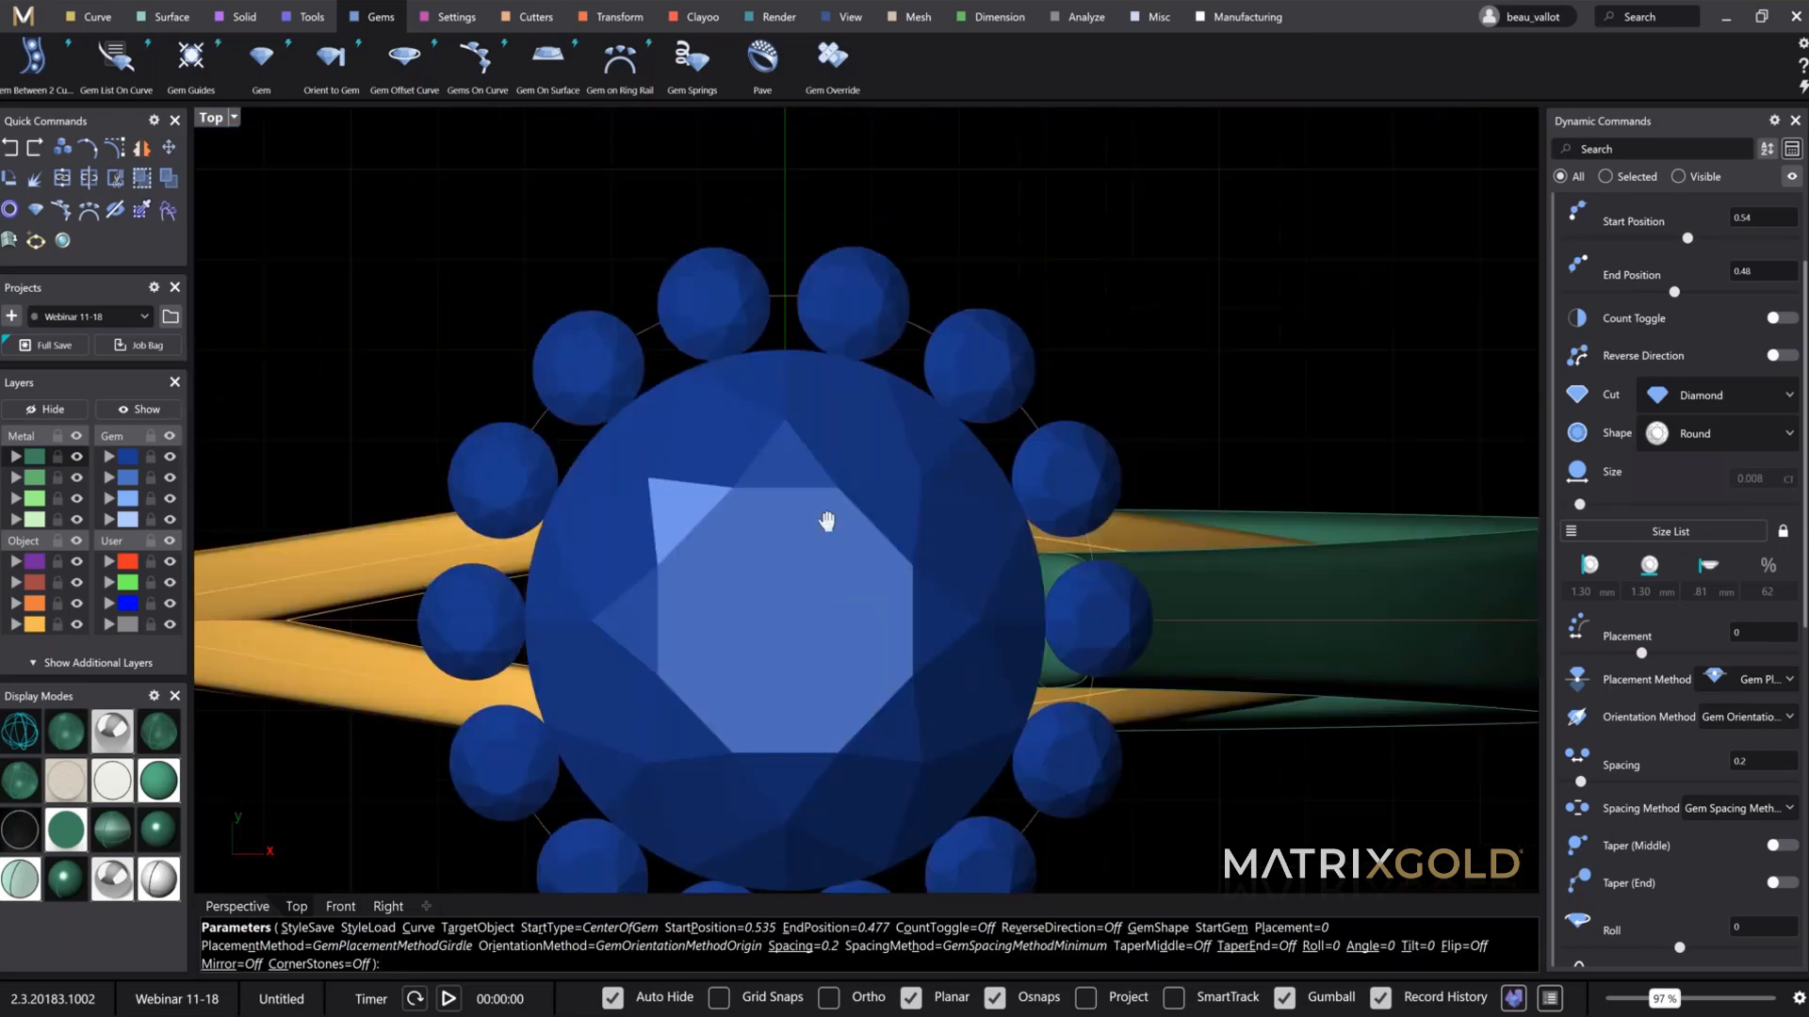
scroll(777, 563, up, 5)
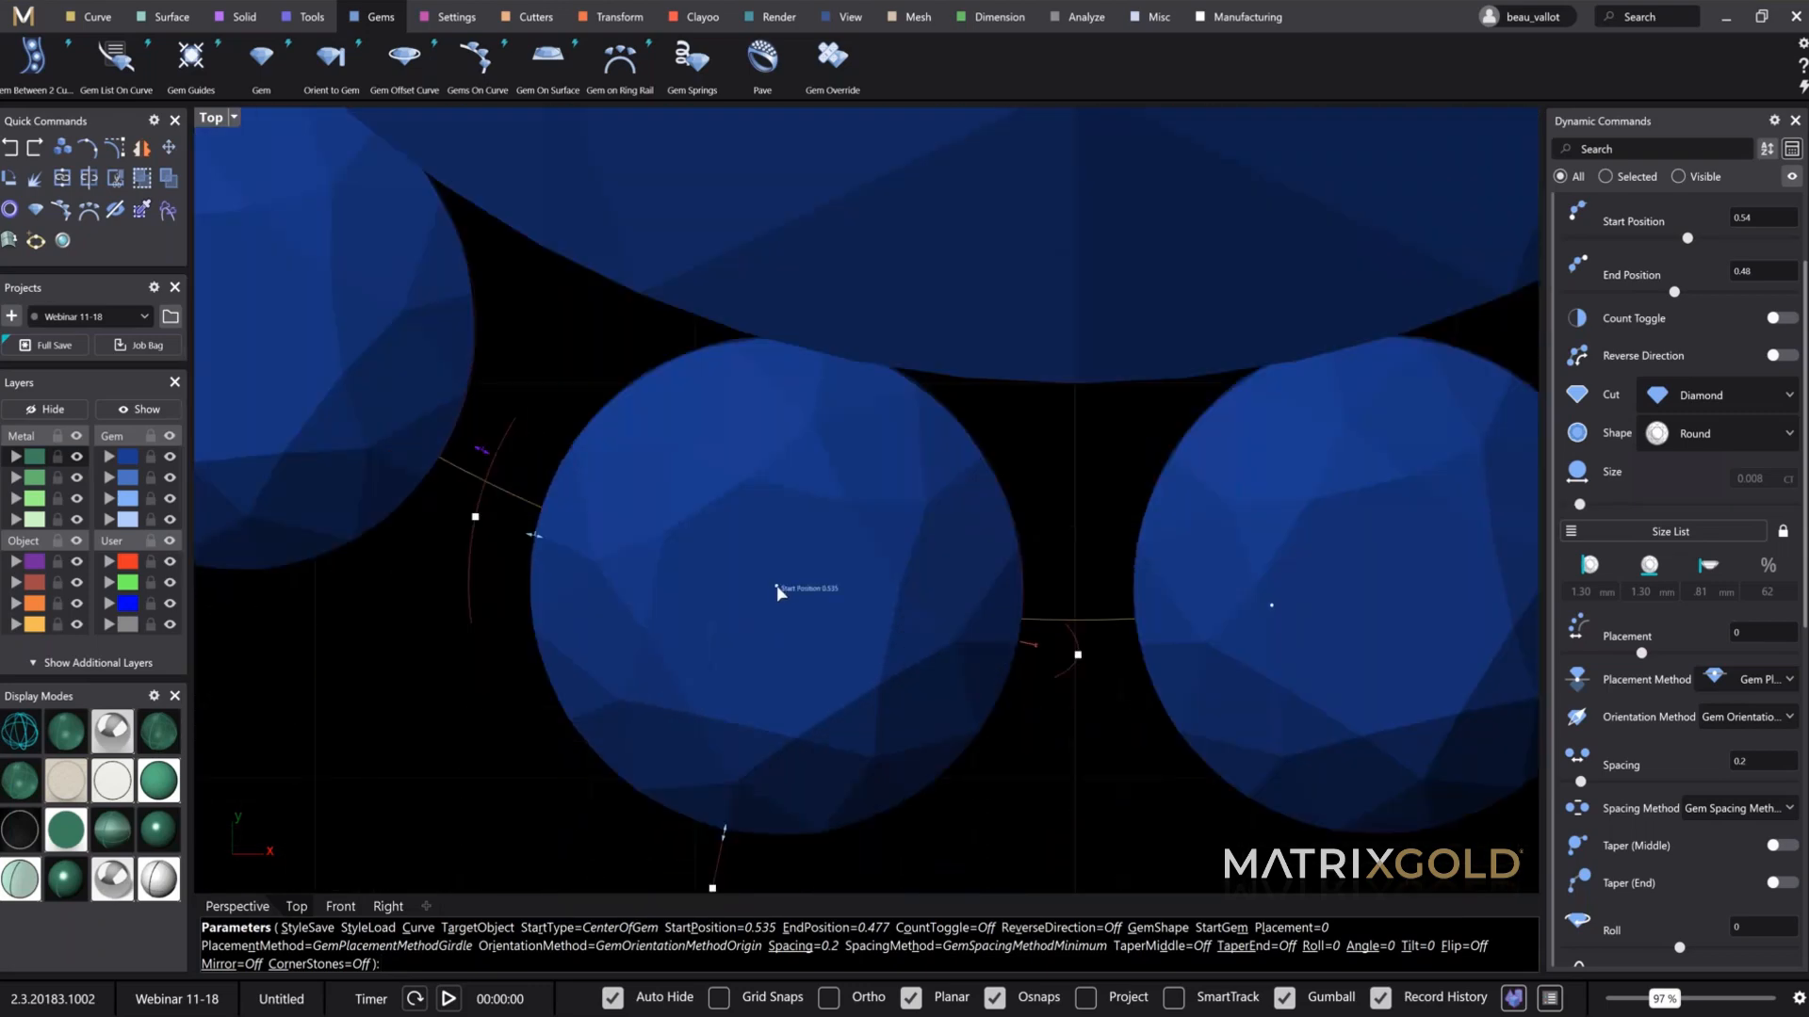
scroll(772, 591, down, 5)
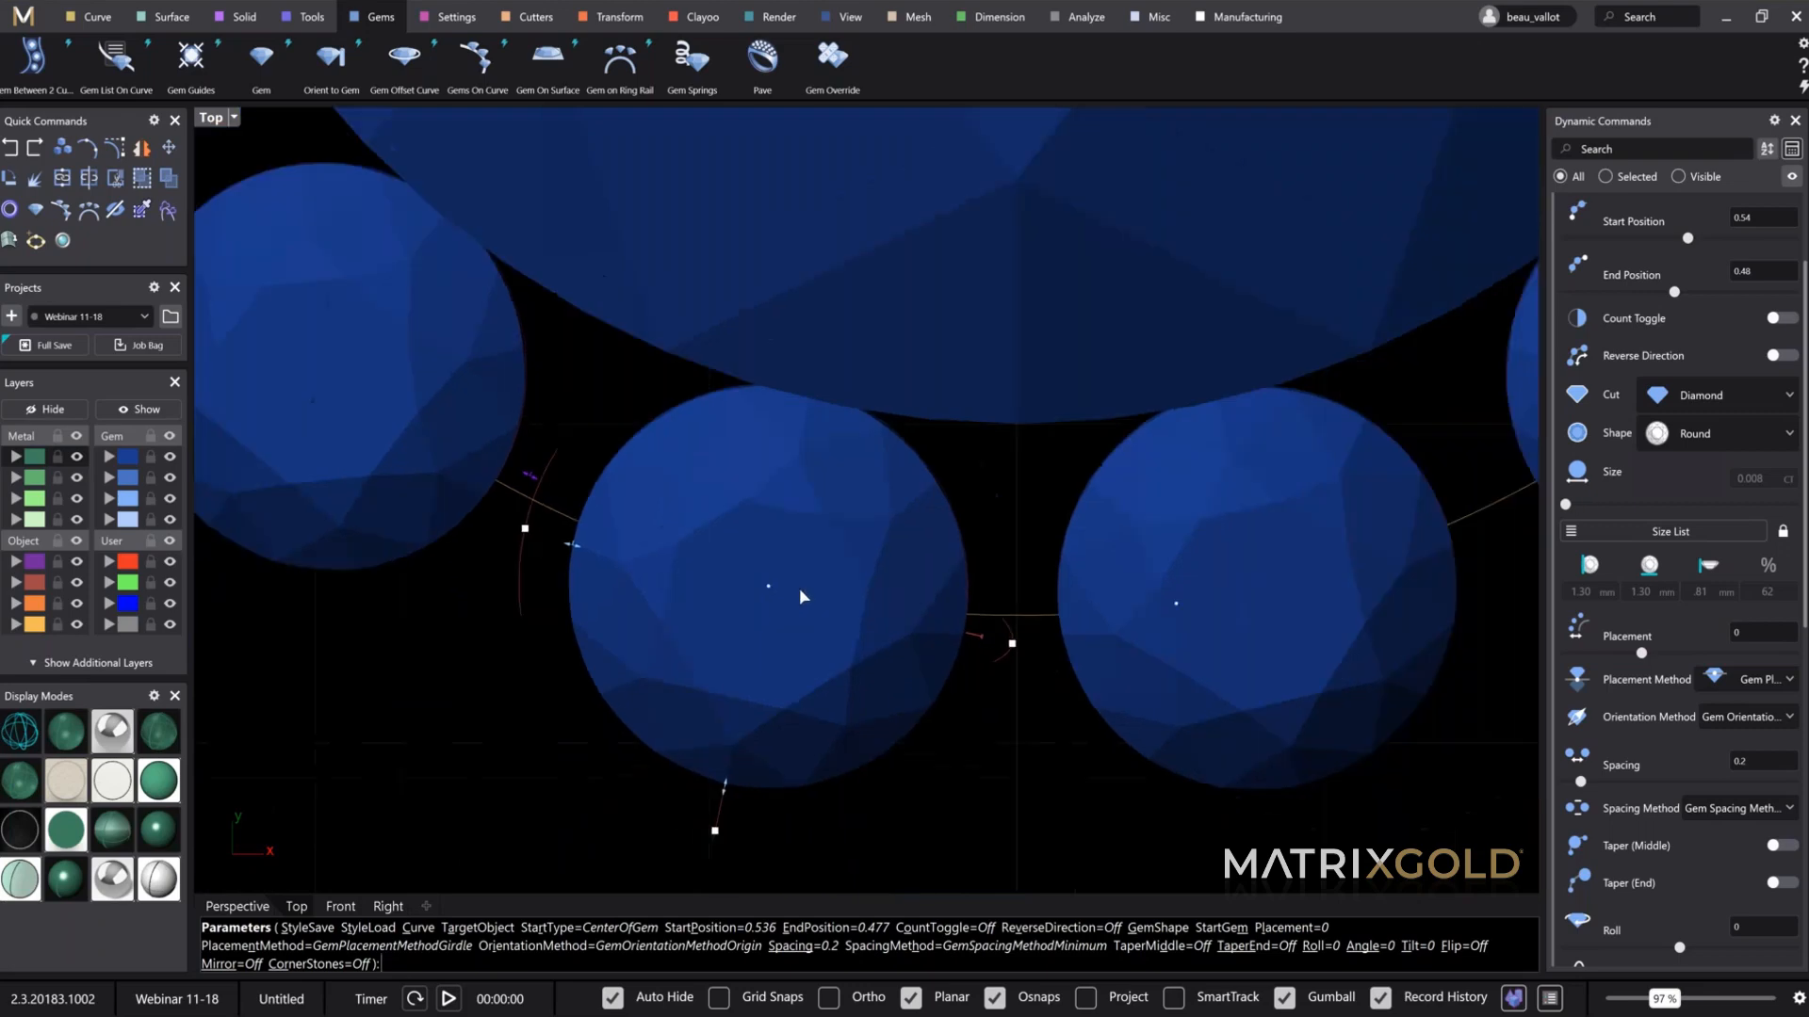
scroll(870, 477, down, 5)
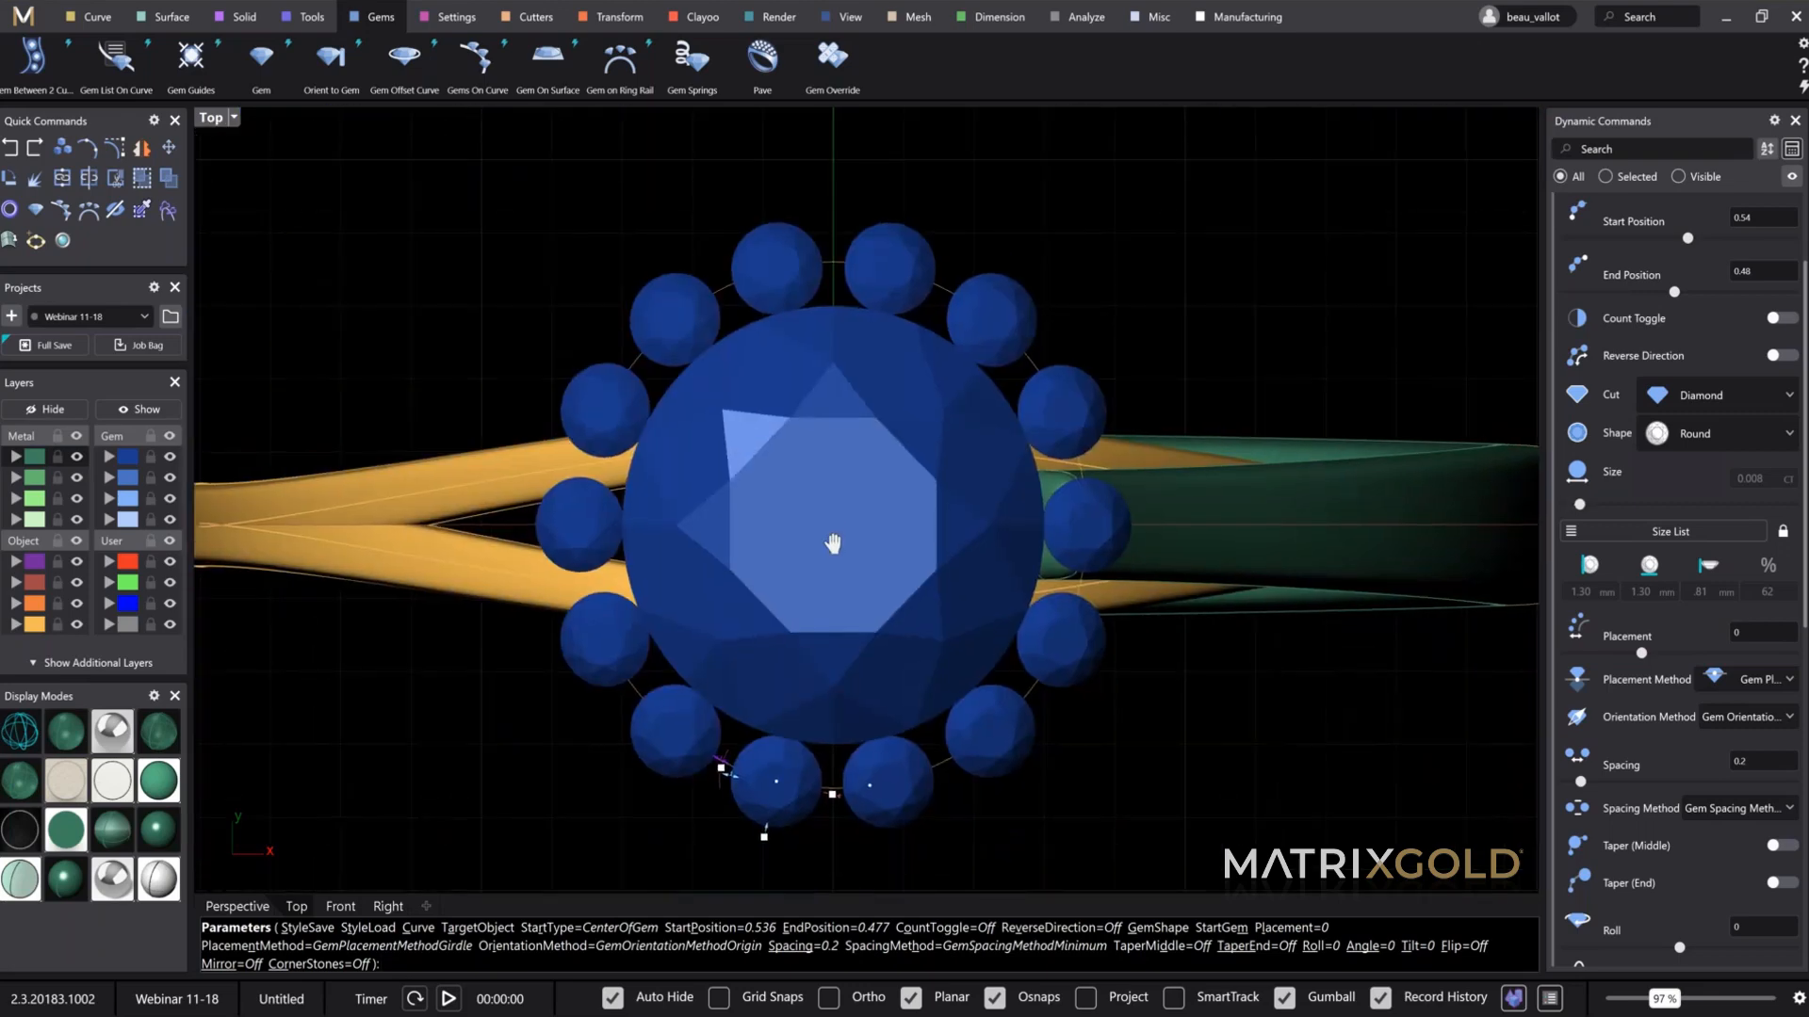
right_drag(843, 488, 848, 433)
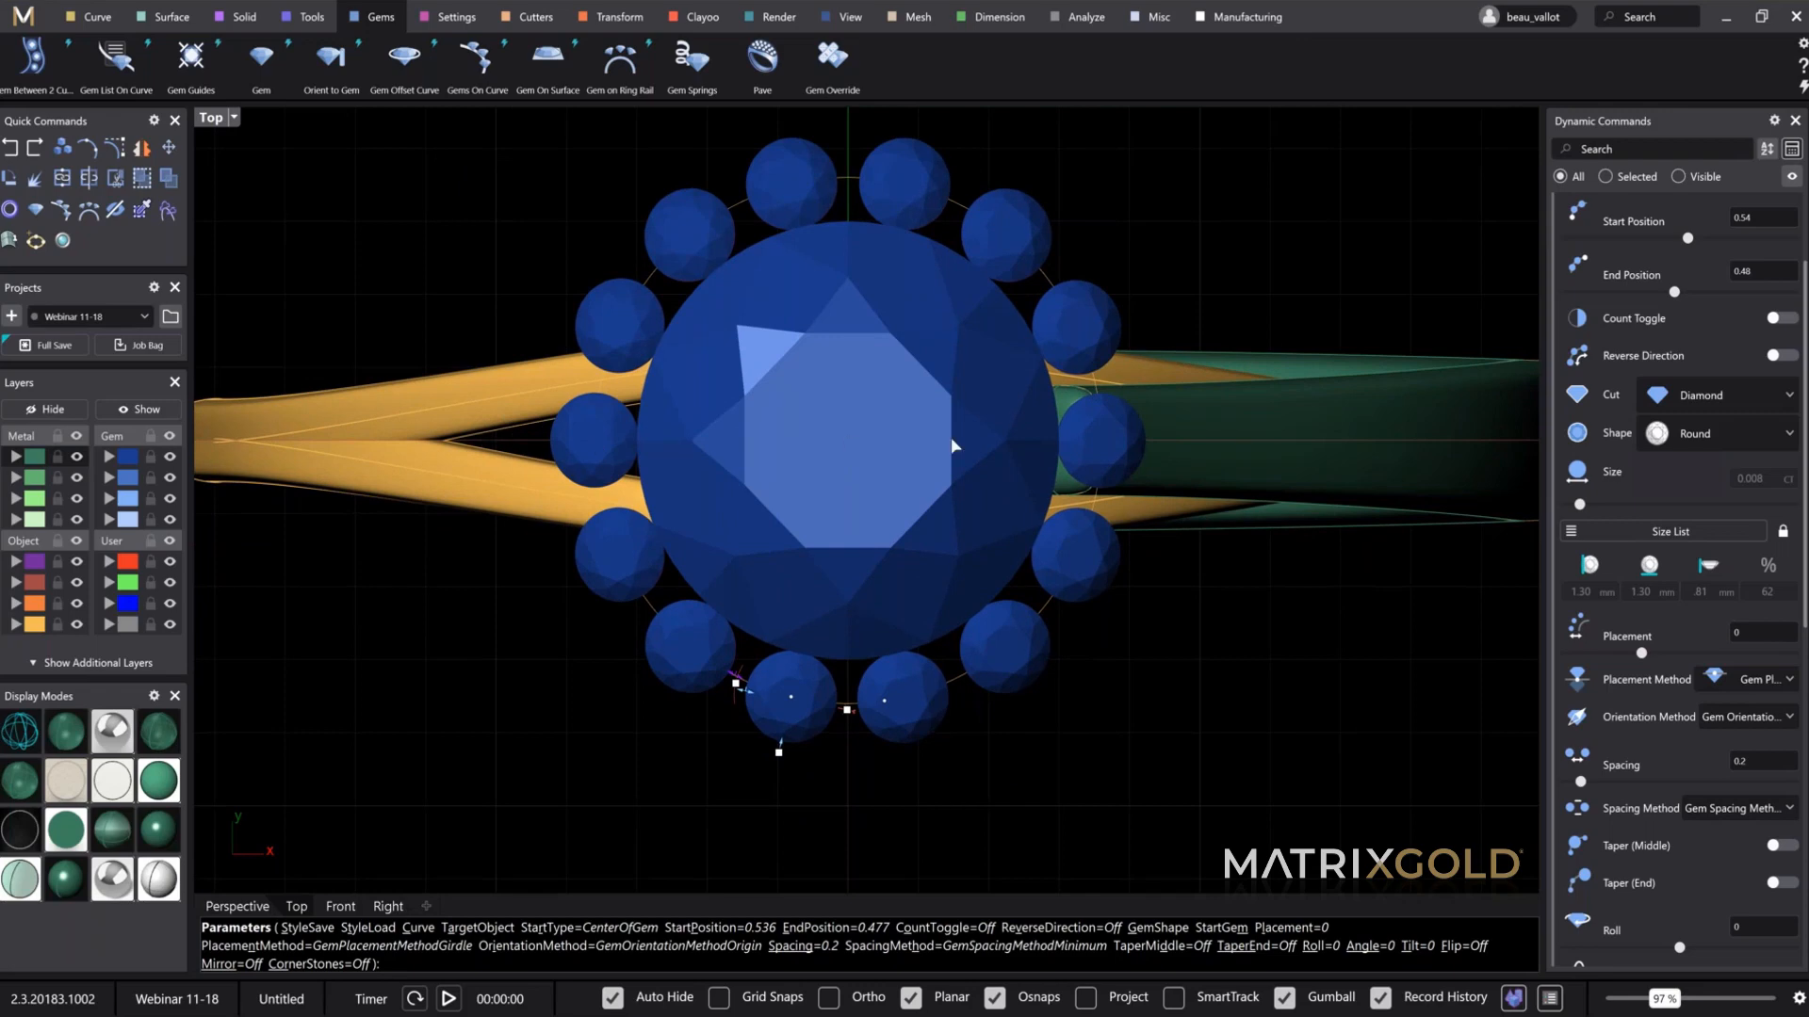
right_drag(902, 667, 929, 604)
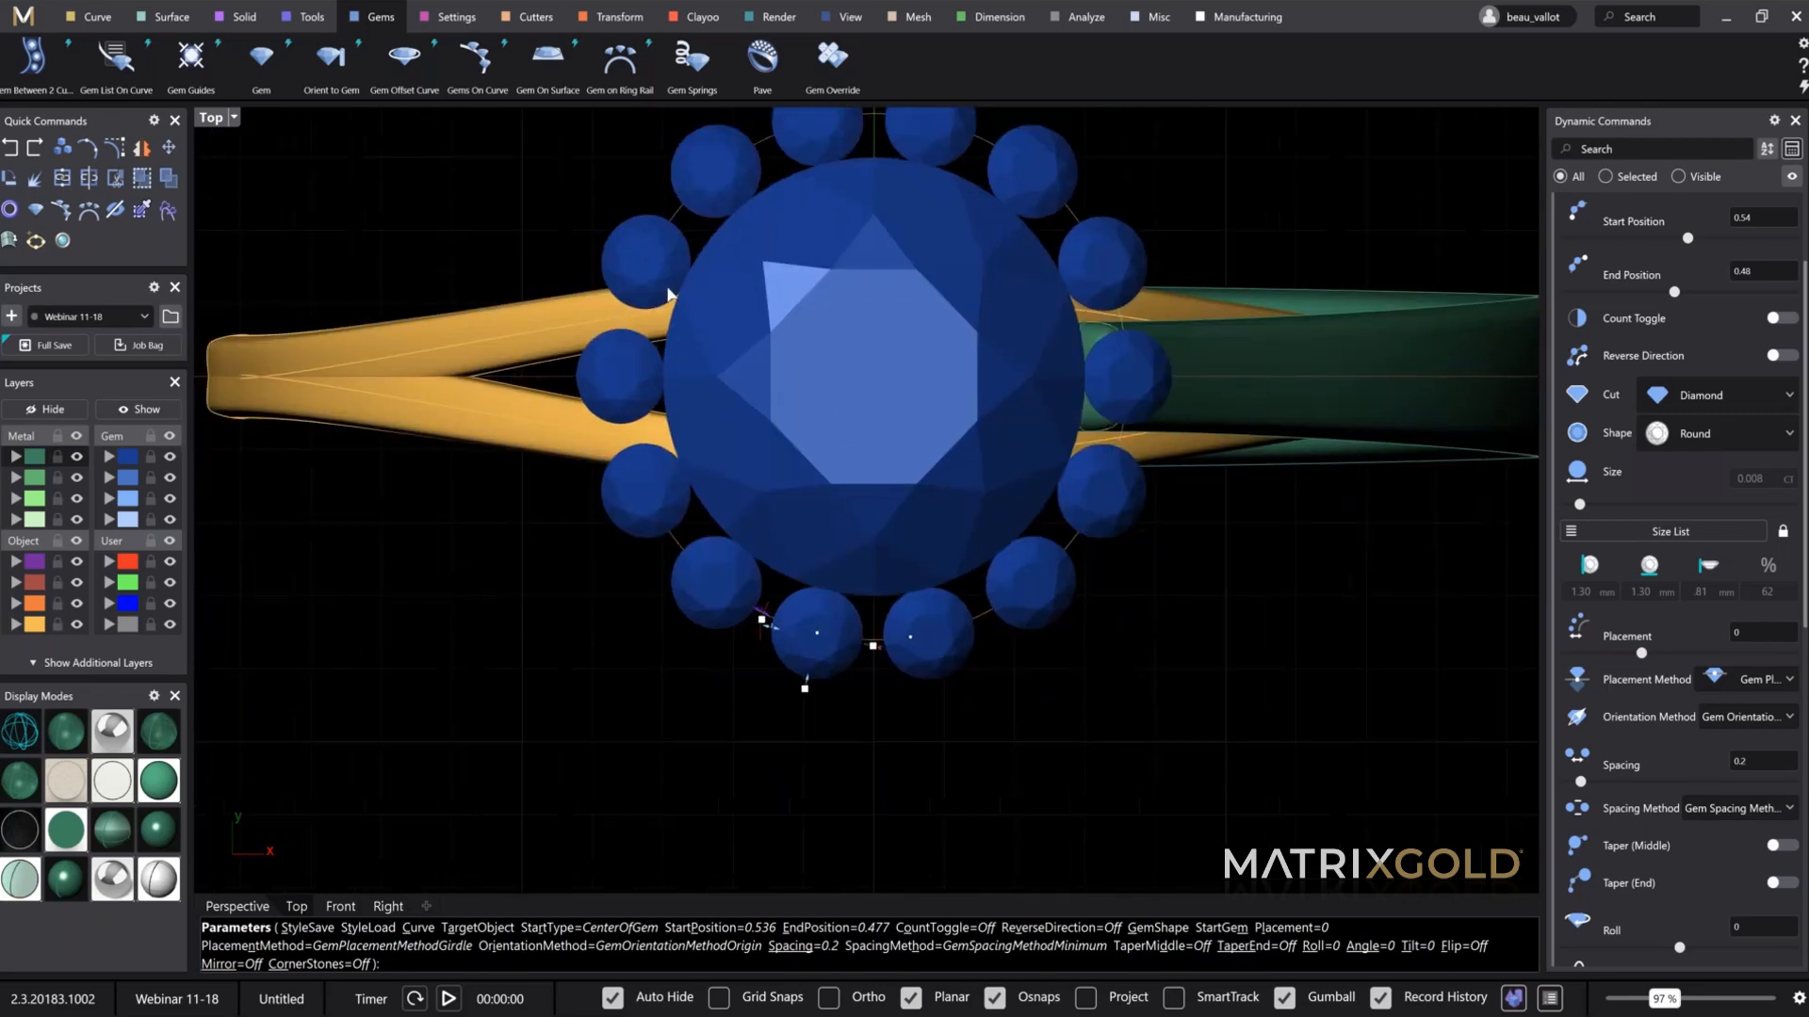
Step: In the Perspective view, tilt the halo gems outward to an angle of about -29 and complete the gem placement
double_click(211, 118)
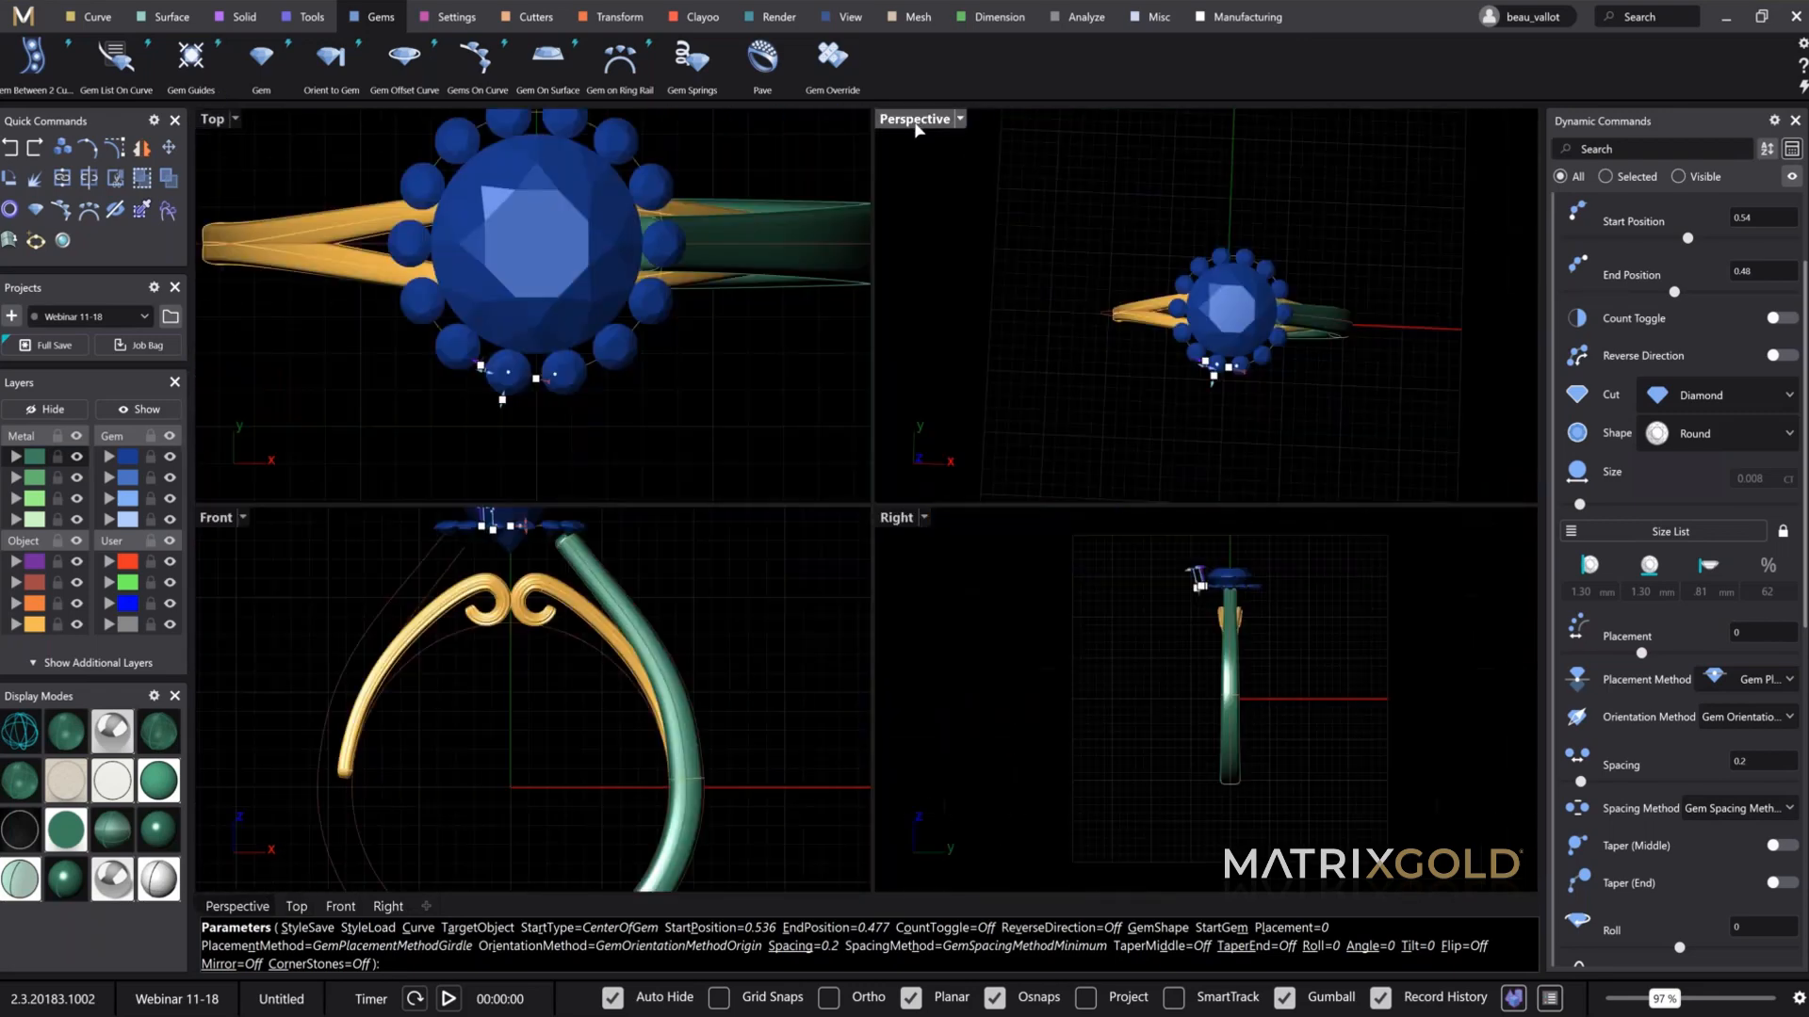
double_click(921, 121)
right_drag(1049, 438, 1032, 528)
scroll(832, 488, up, 5)
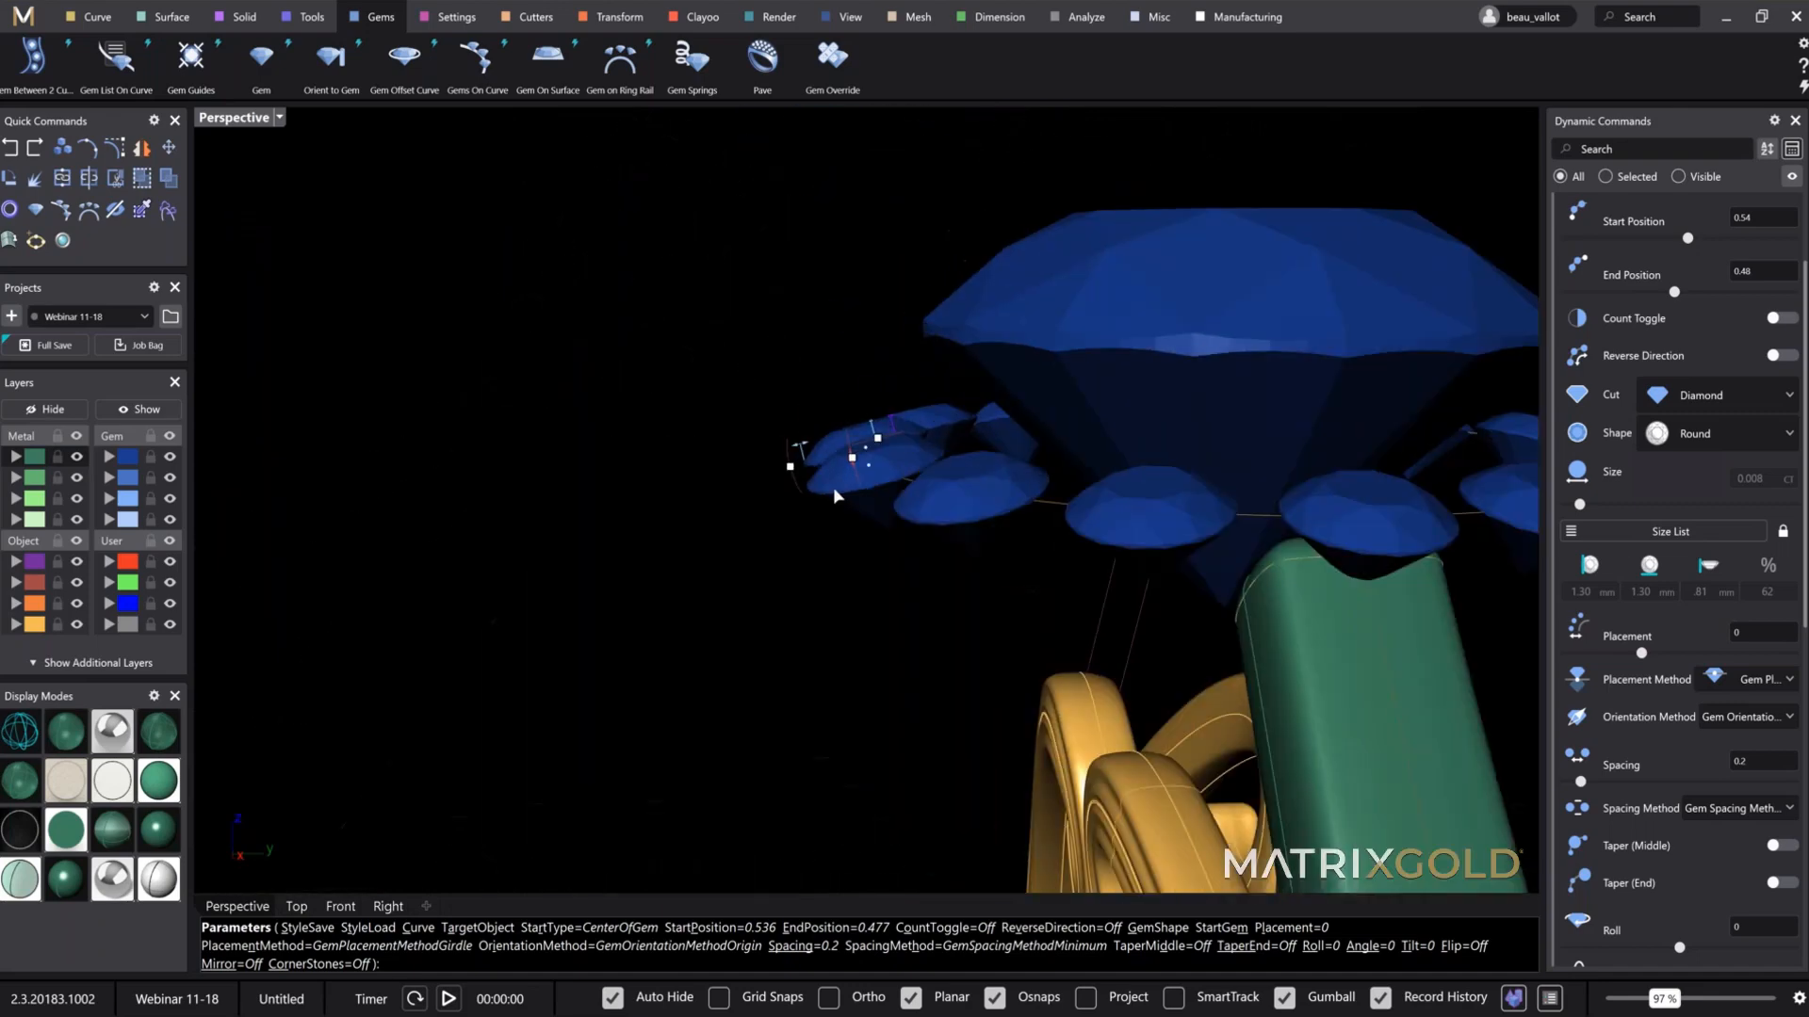
mouse_move(790, 472)
drag(790, 468, 810, 505)
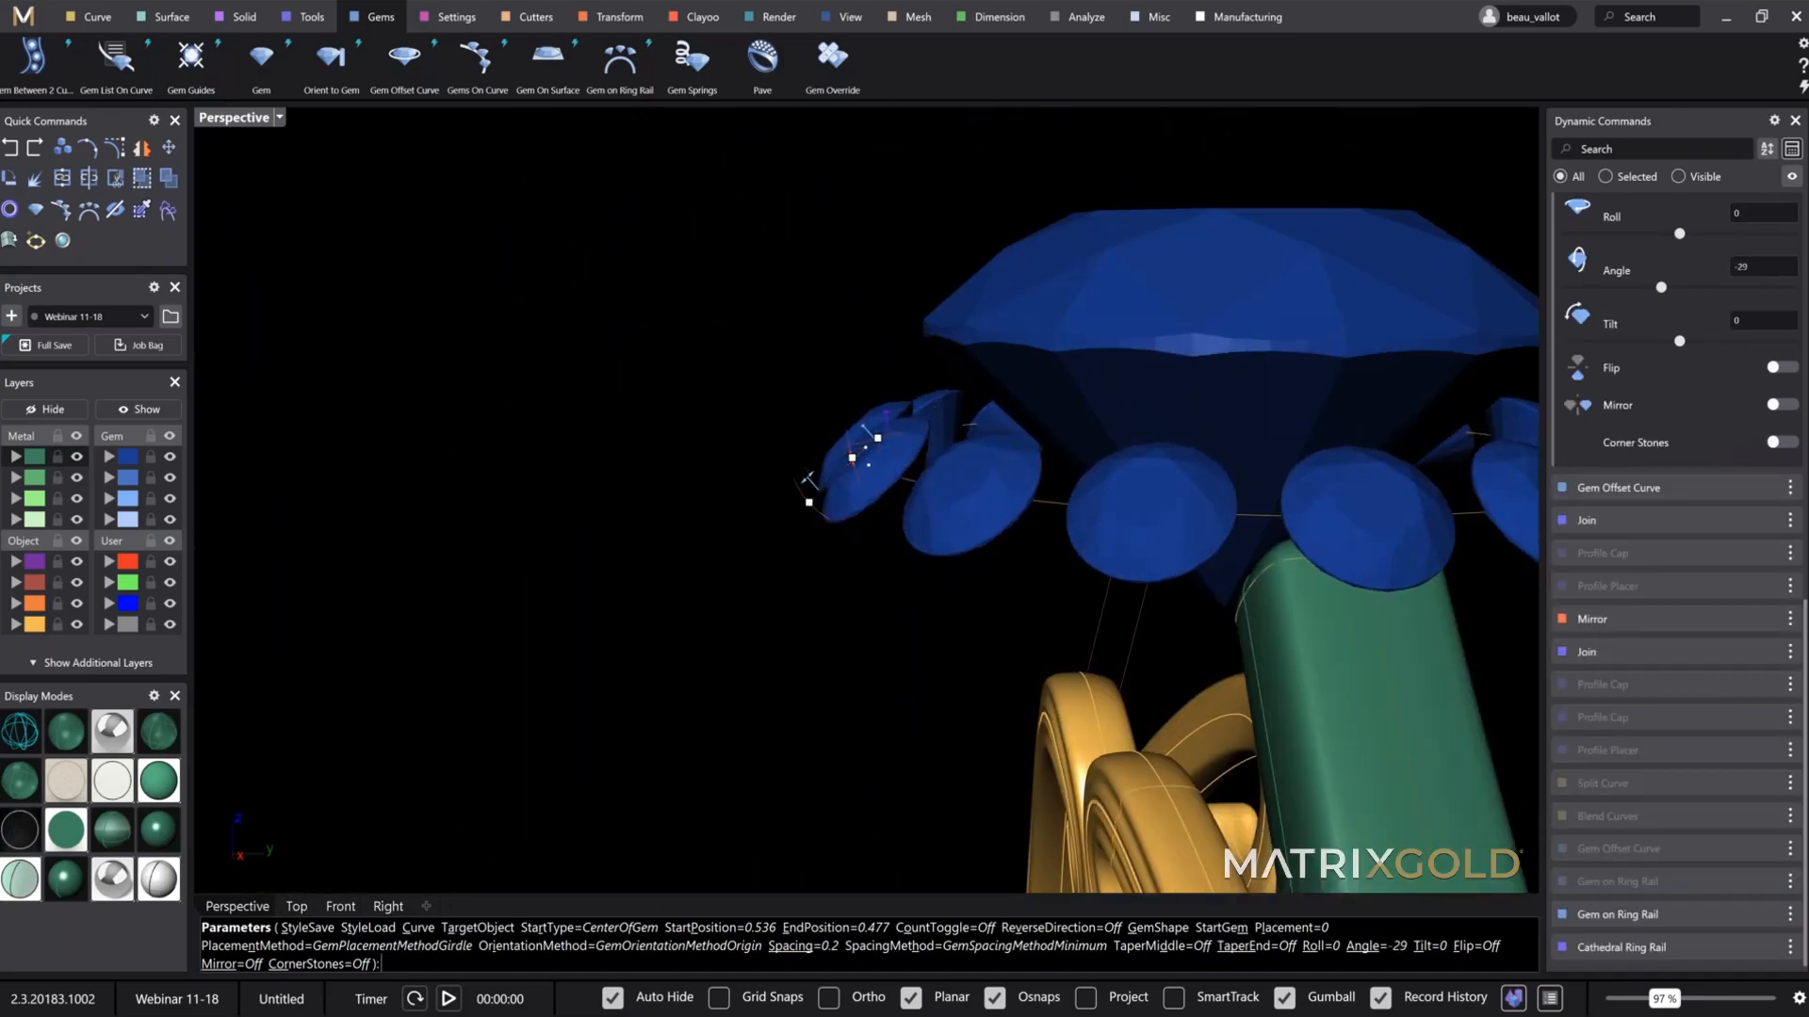
right_drag(812, 505, 914, 513)
mouse_move(913, 516)
drag(912, 513, 912, 493)
key(Return)
right_drag(912, 493, 779, 432)
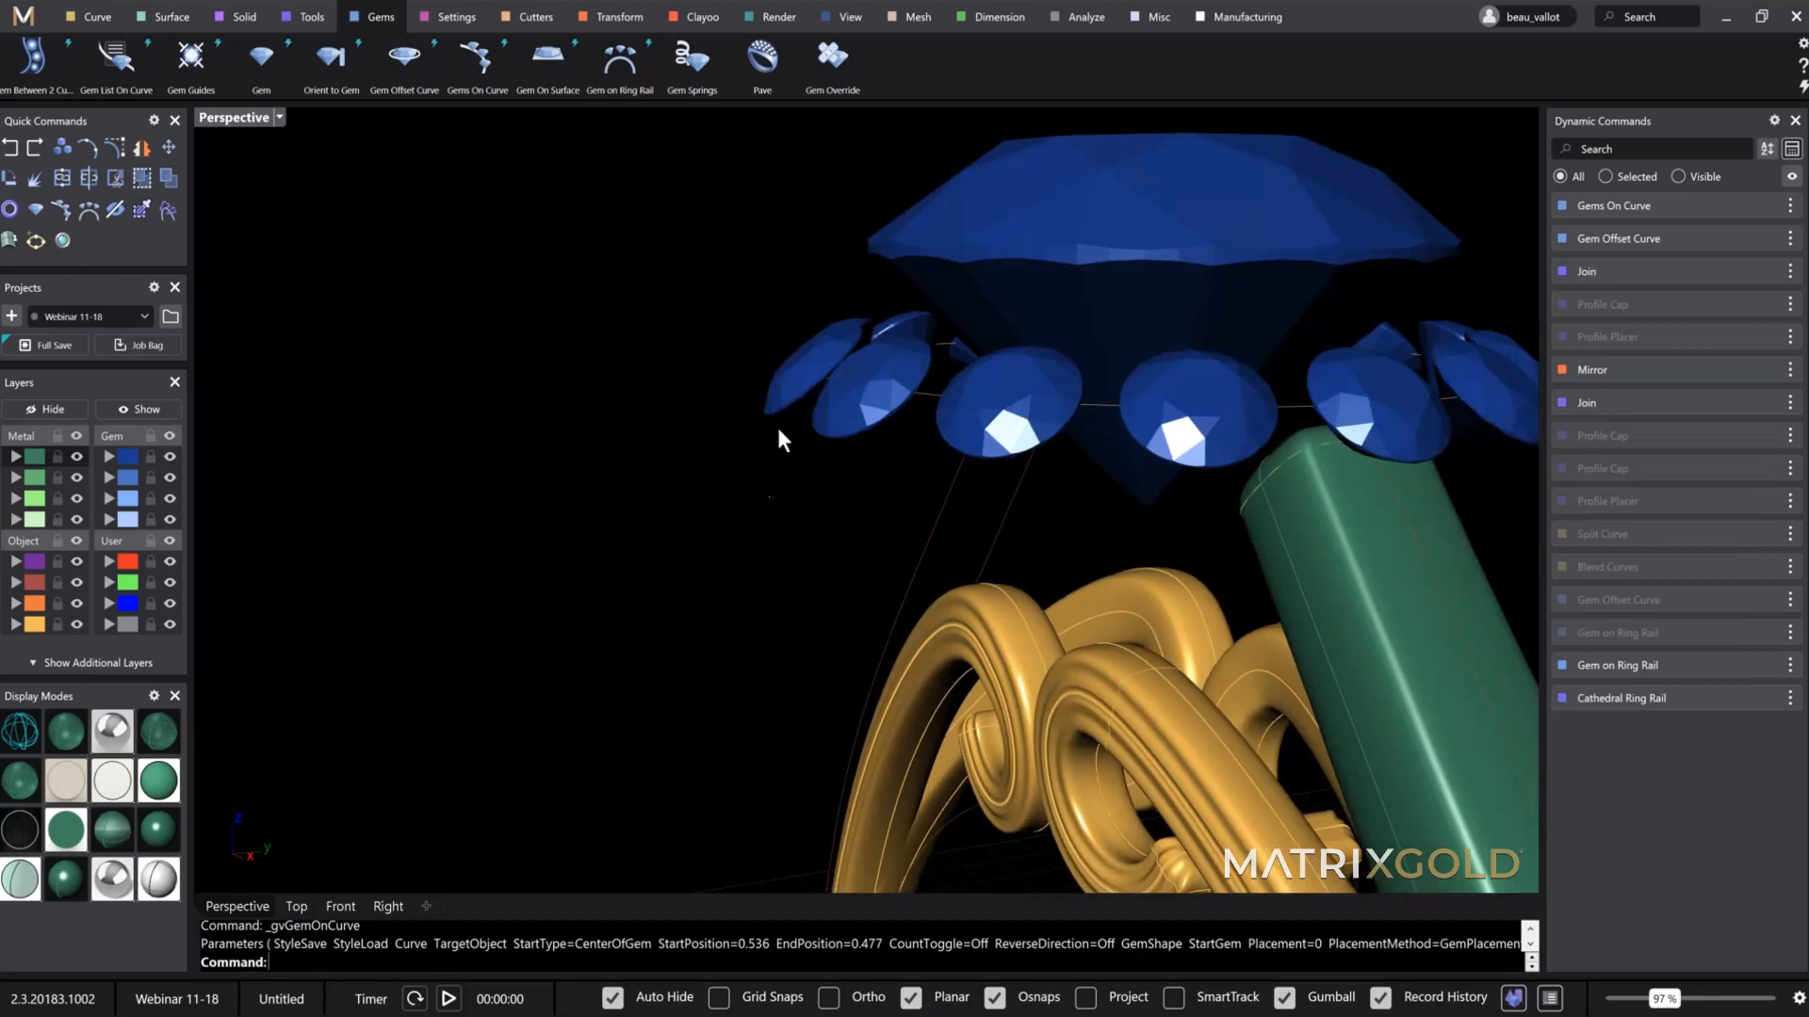
Step: Move all the halo gems to the Gem 03 layer and deselect them
click(954, 303)
click(852, 381)
click(107, 497)
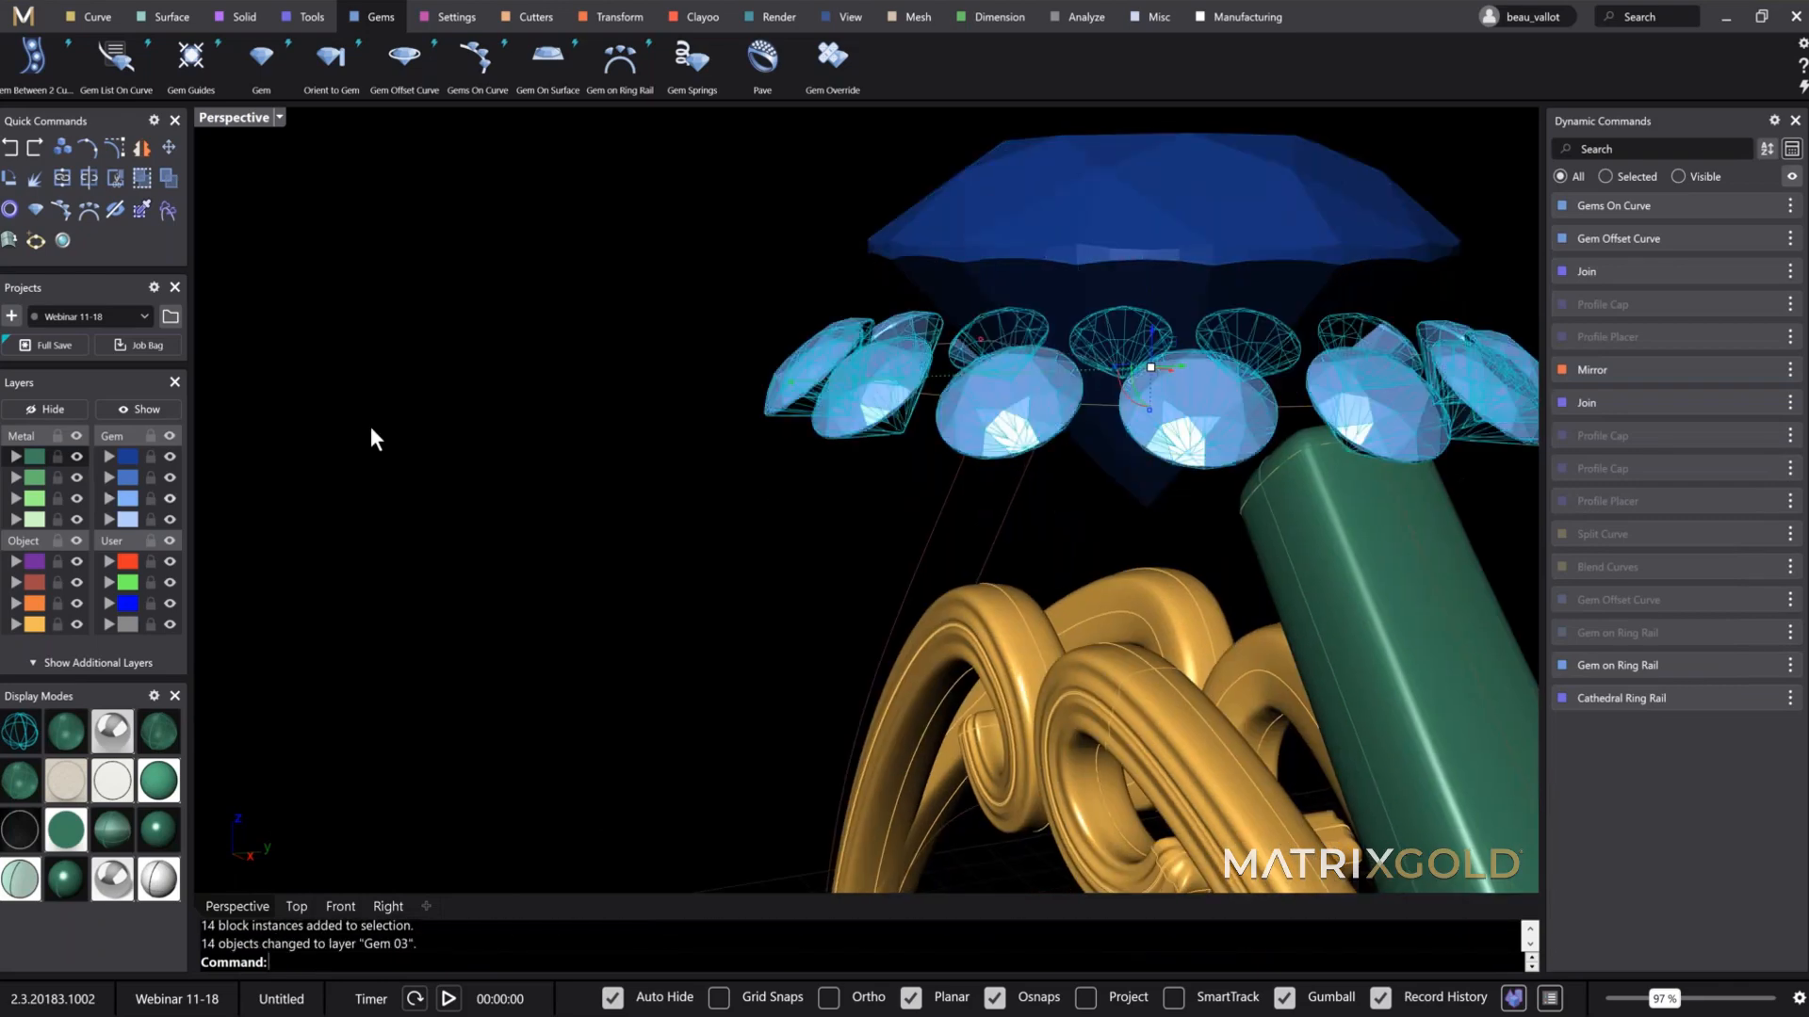
click(373, 437)
right_drag(381, 443, 1053, 502)
scroll(1054, 501, down, 2)
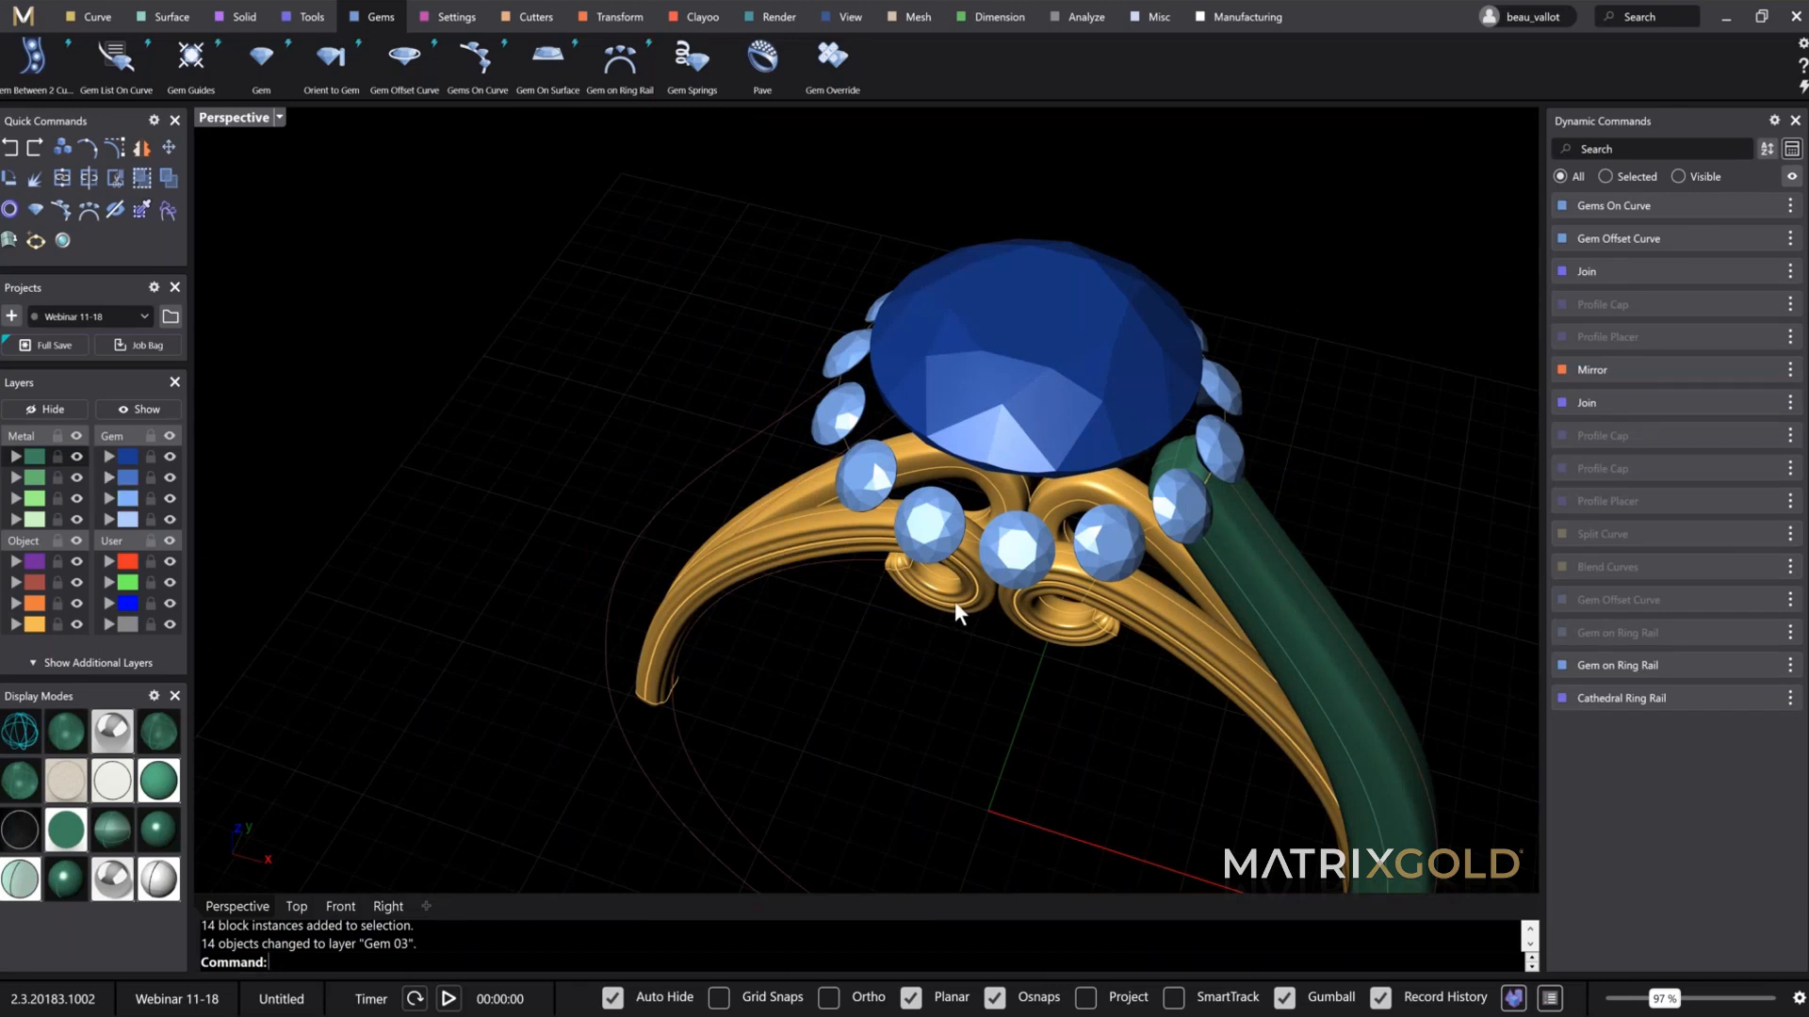
Step: Try to start a Gallery Rail on the selected halo gems
shift+right_drag(953, 602, 645, 803)
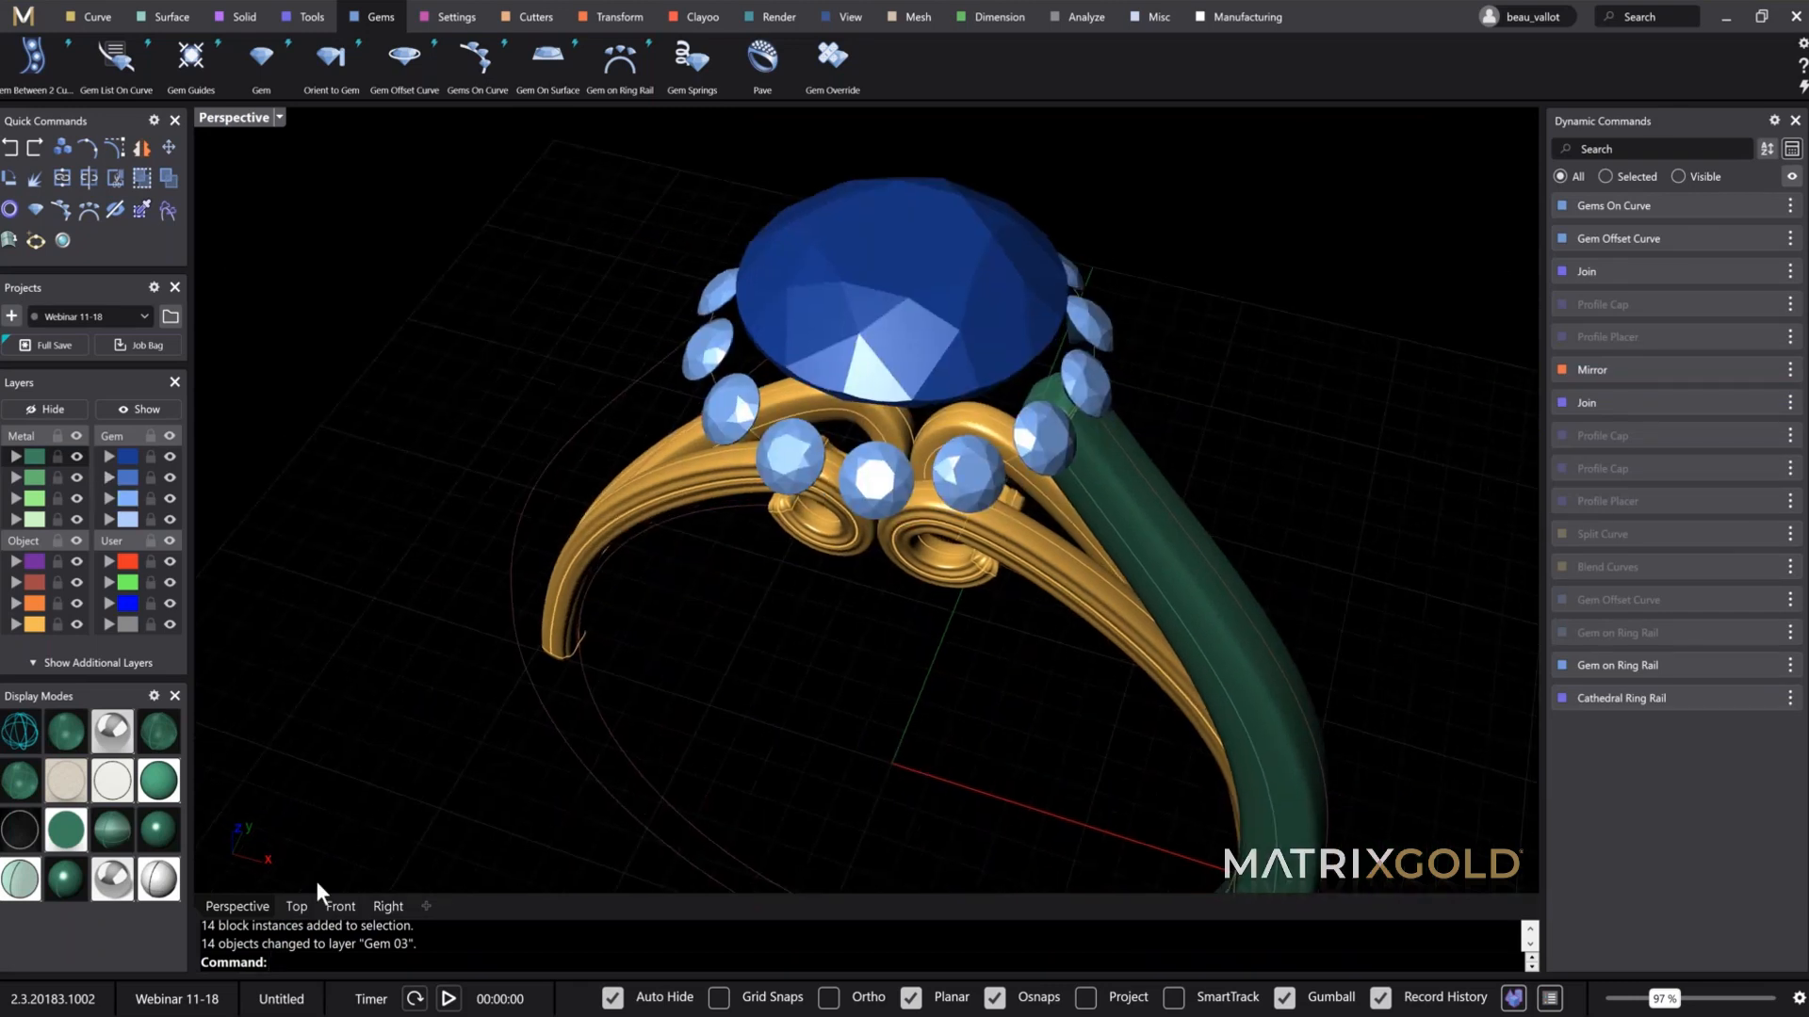
right_drag(837, 542, 829, 407)
click(833, 401)
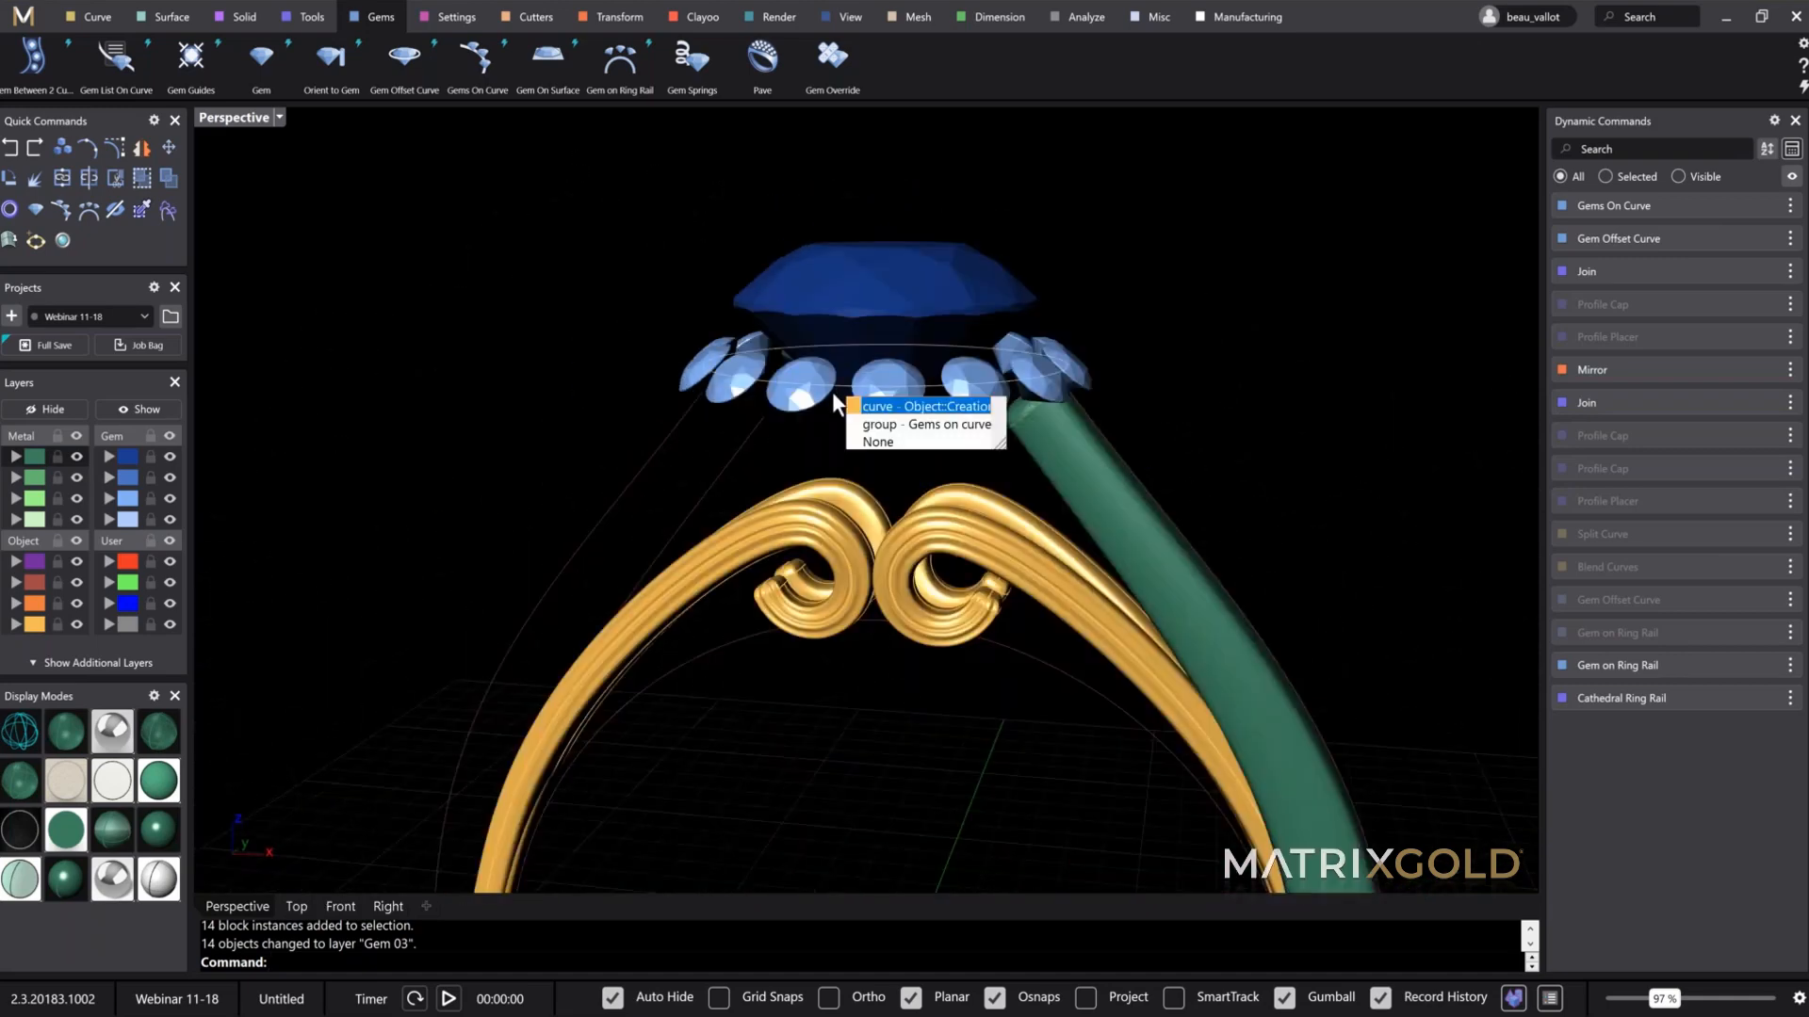
click(834, 400)
right_drag(656, 371, 678, 499)
text(1)
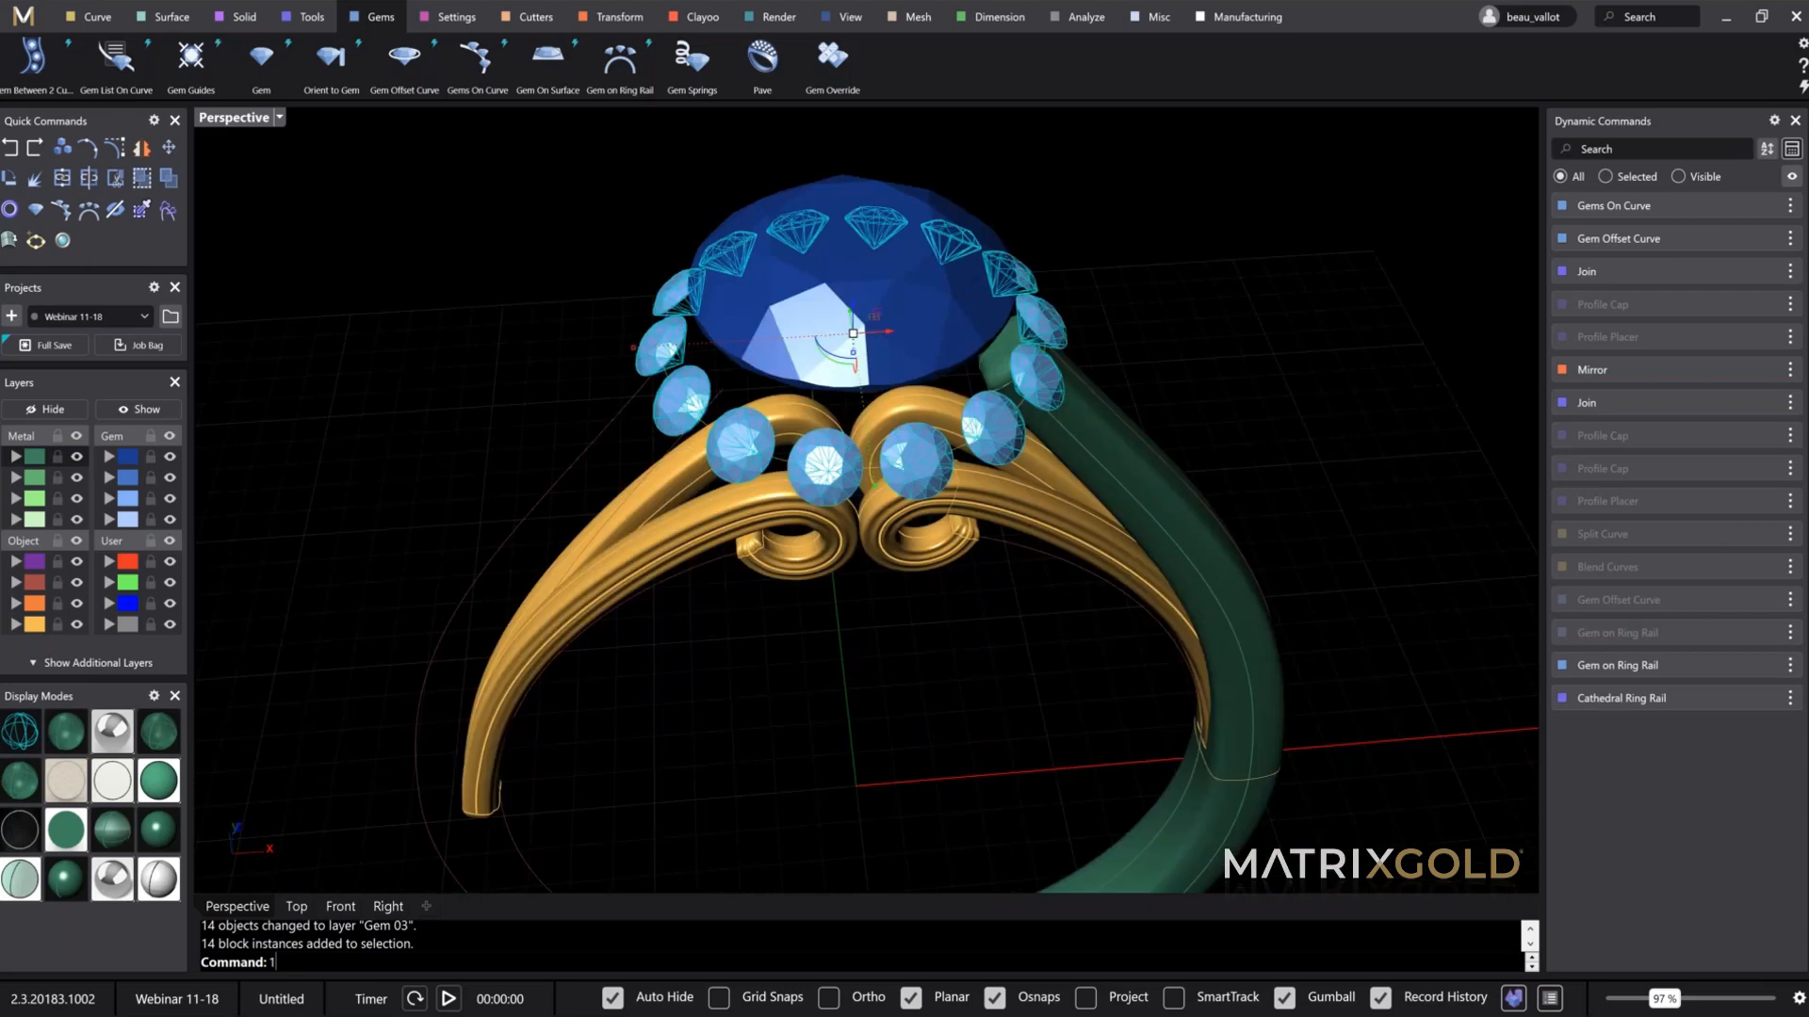
click(900, 531)
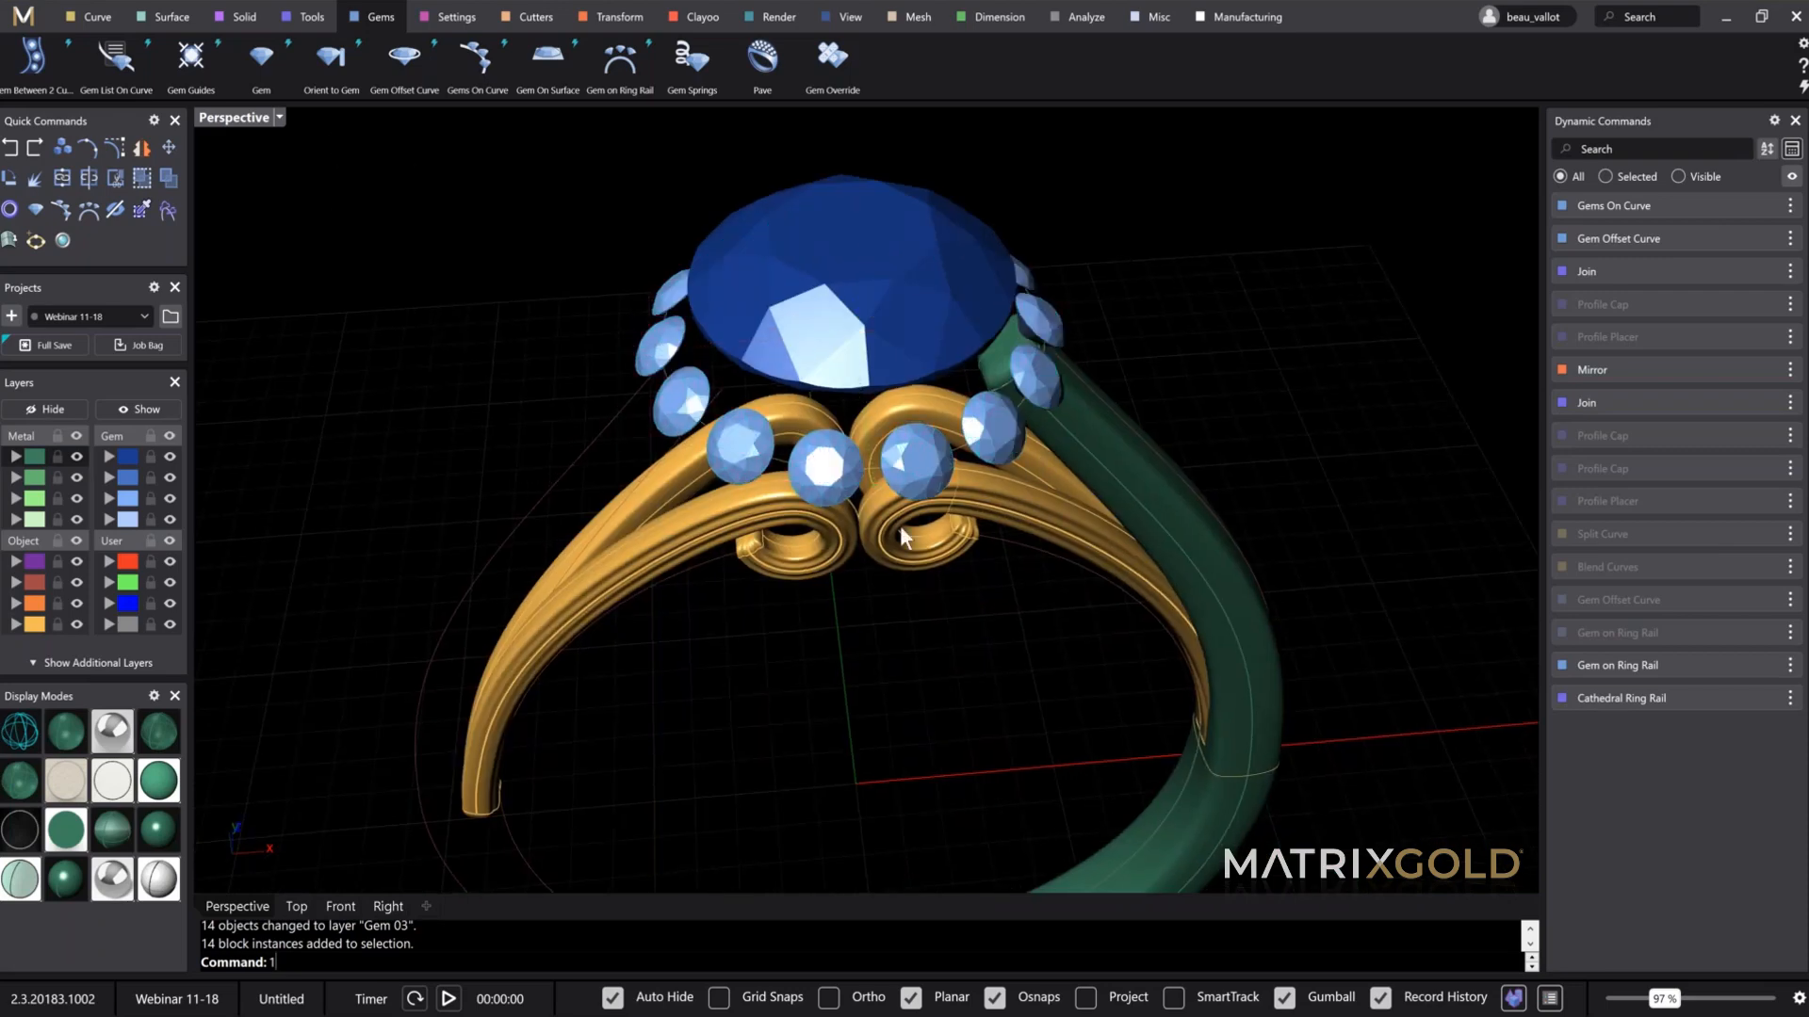
click(934, 465)
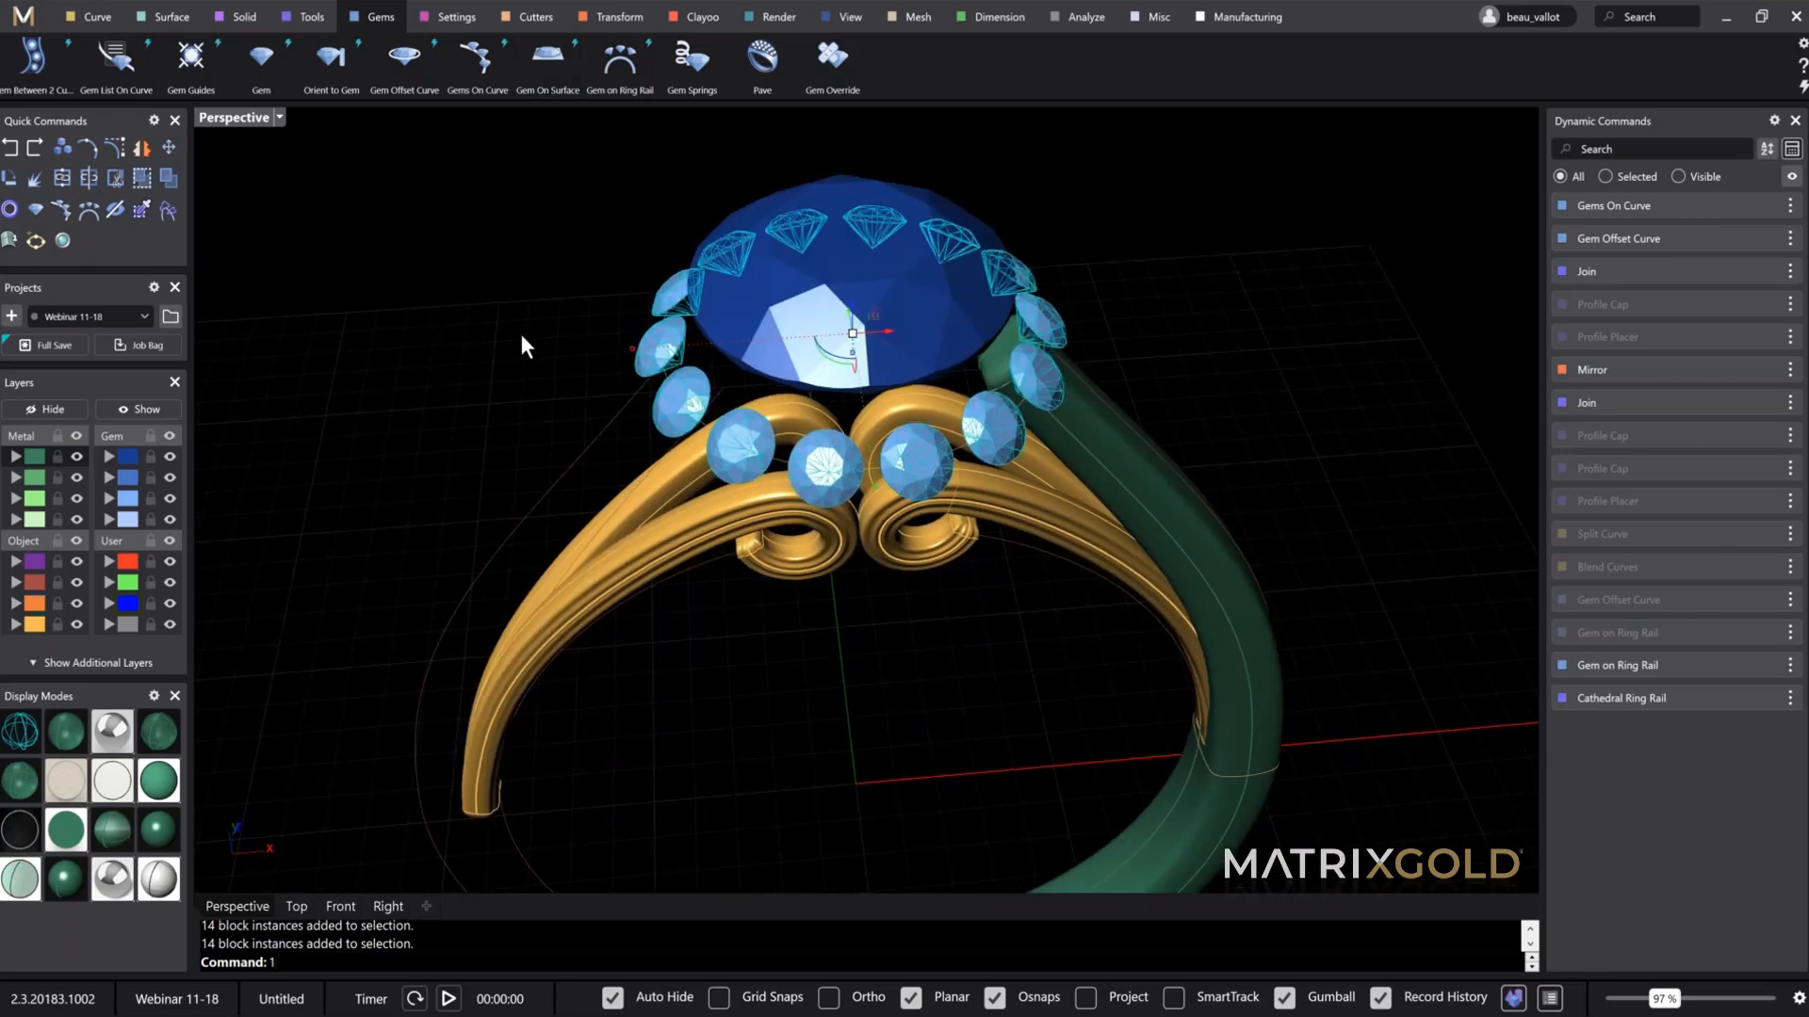
right_drag(517, 332, 504, 273)
click(462, 27)
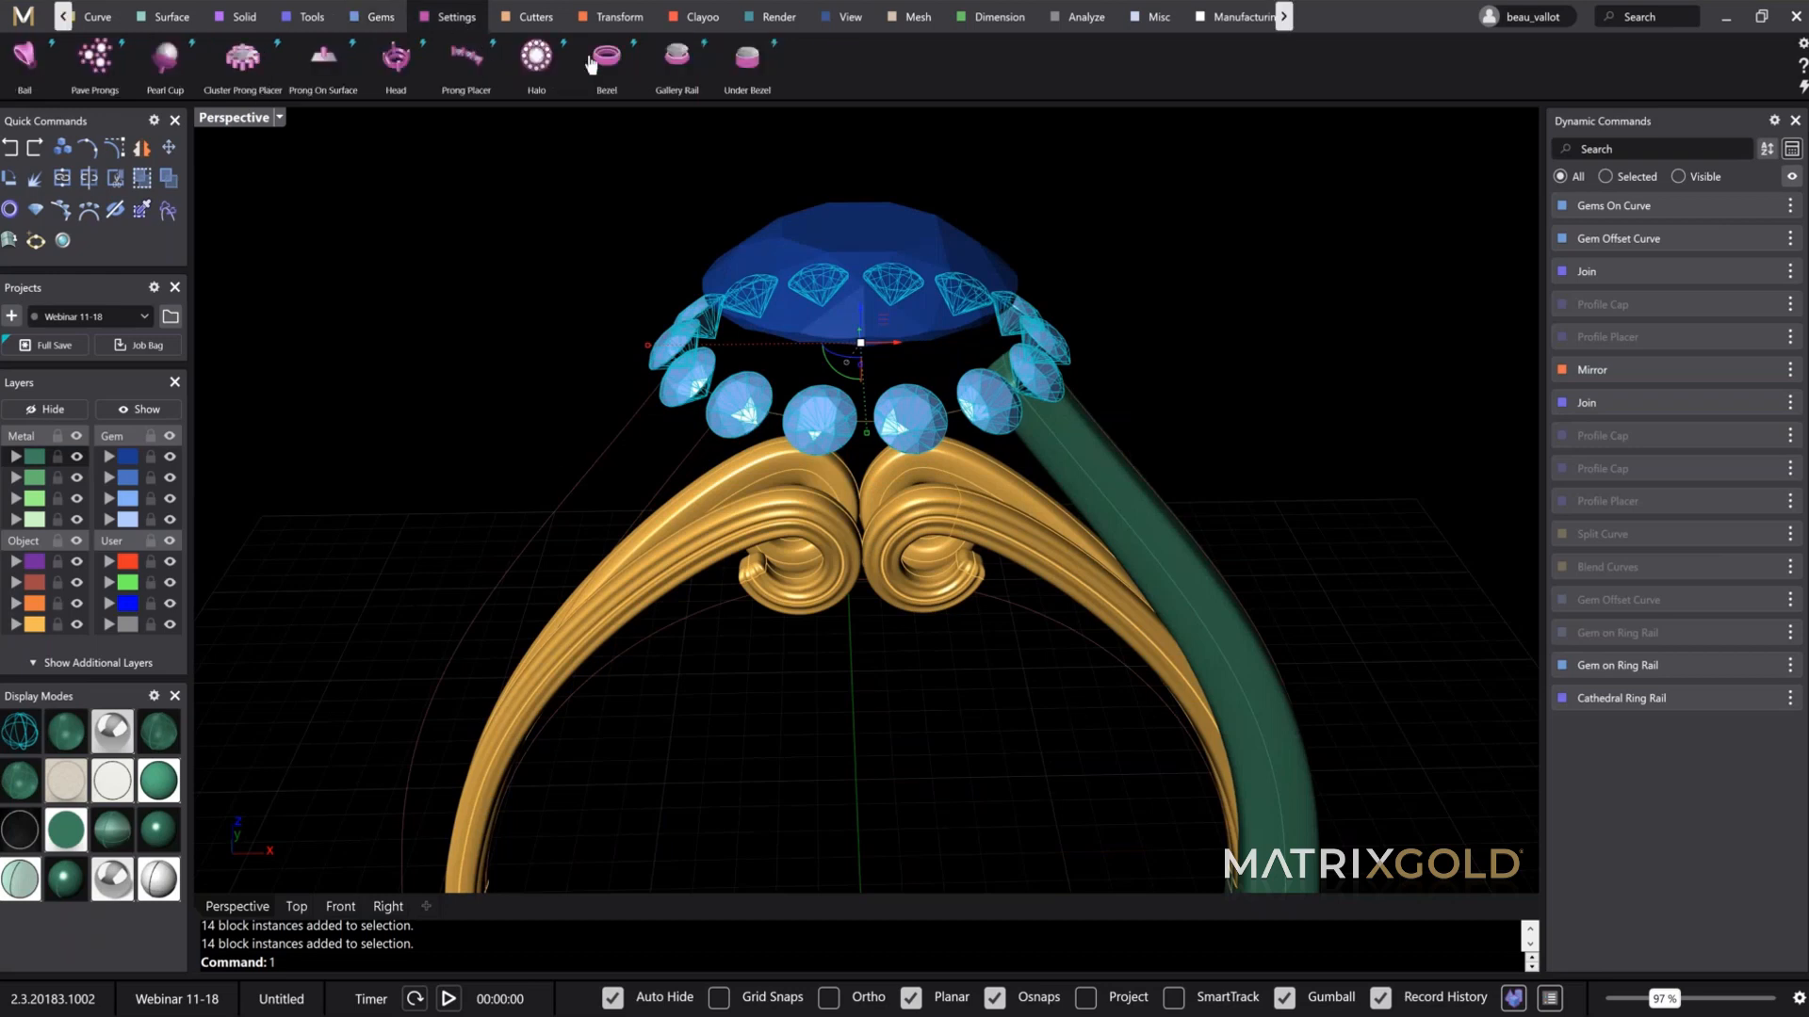
click(671, 73)
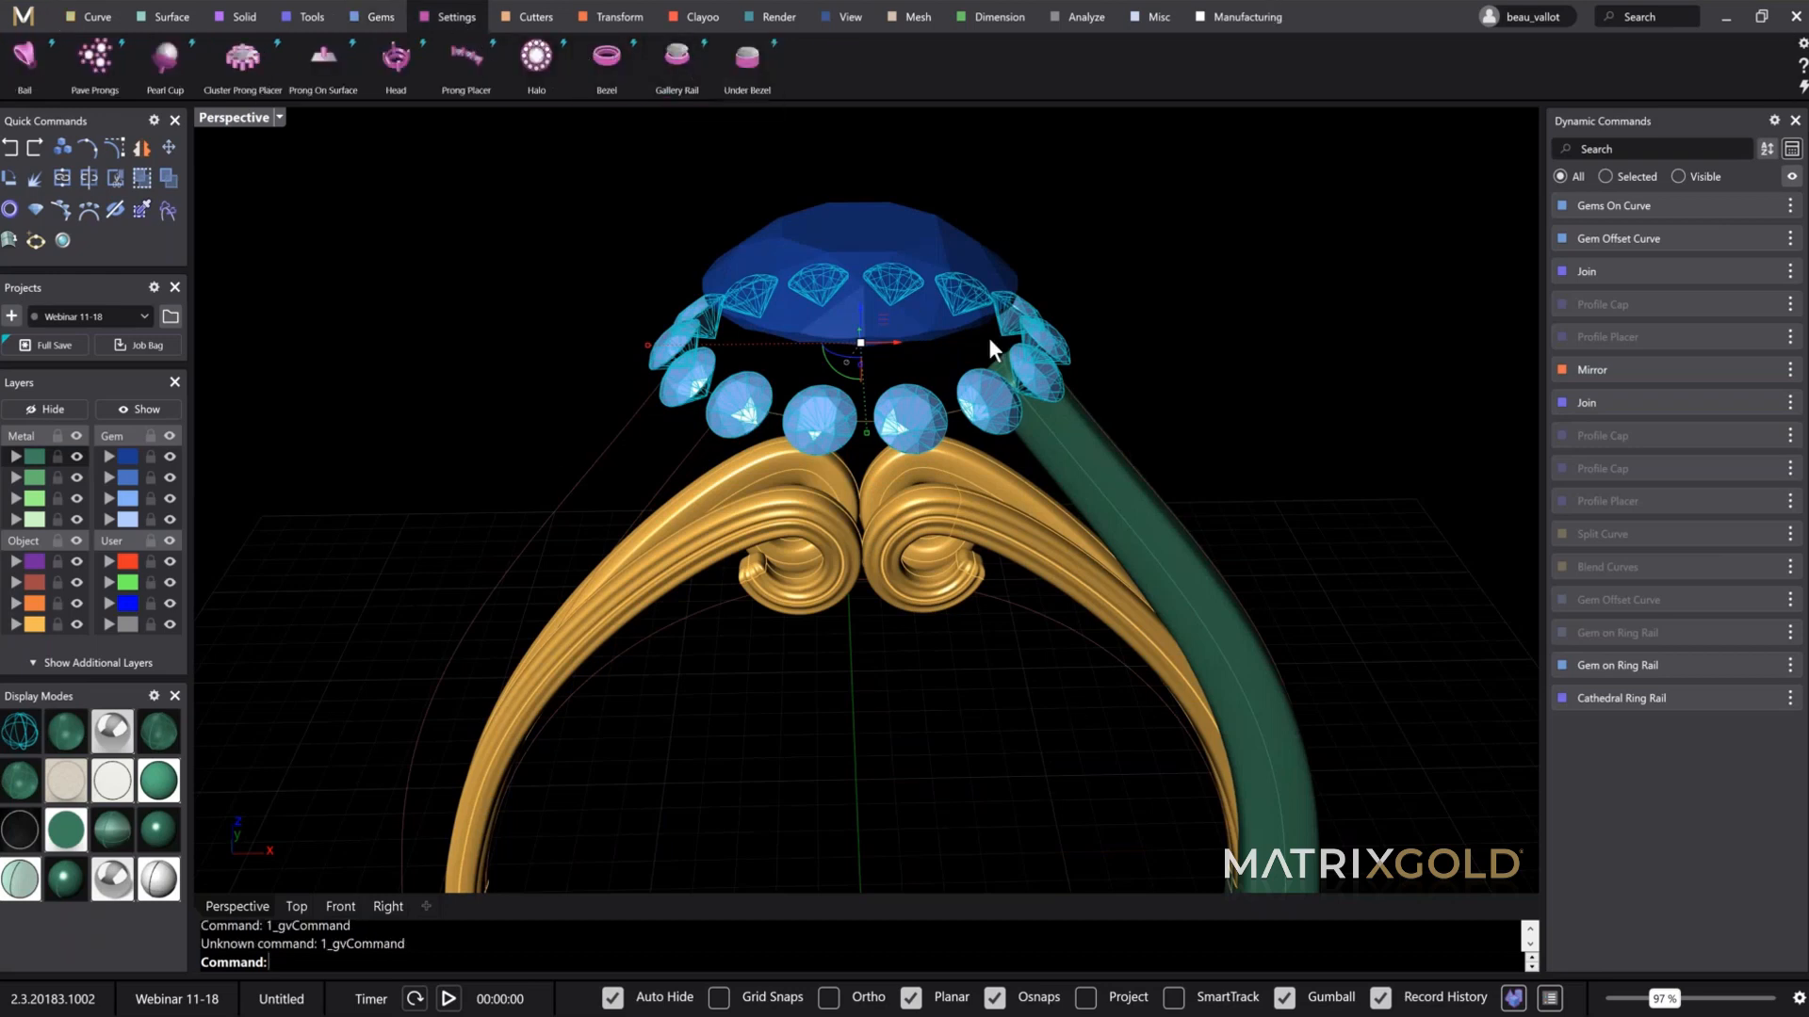
Step: Start a Gallery Rail on the selected halo gems, raising its position to 0.12 and setting the thickness to 1.1
right_drag(812, 786, 552, 978)
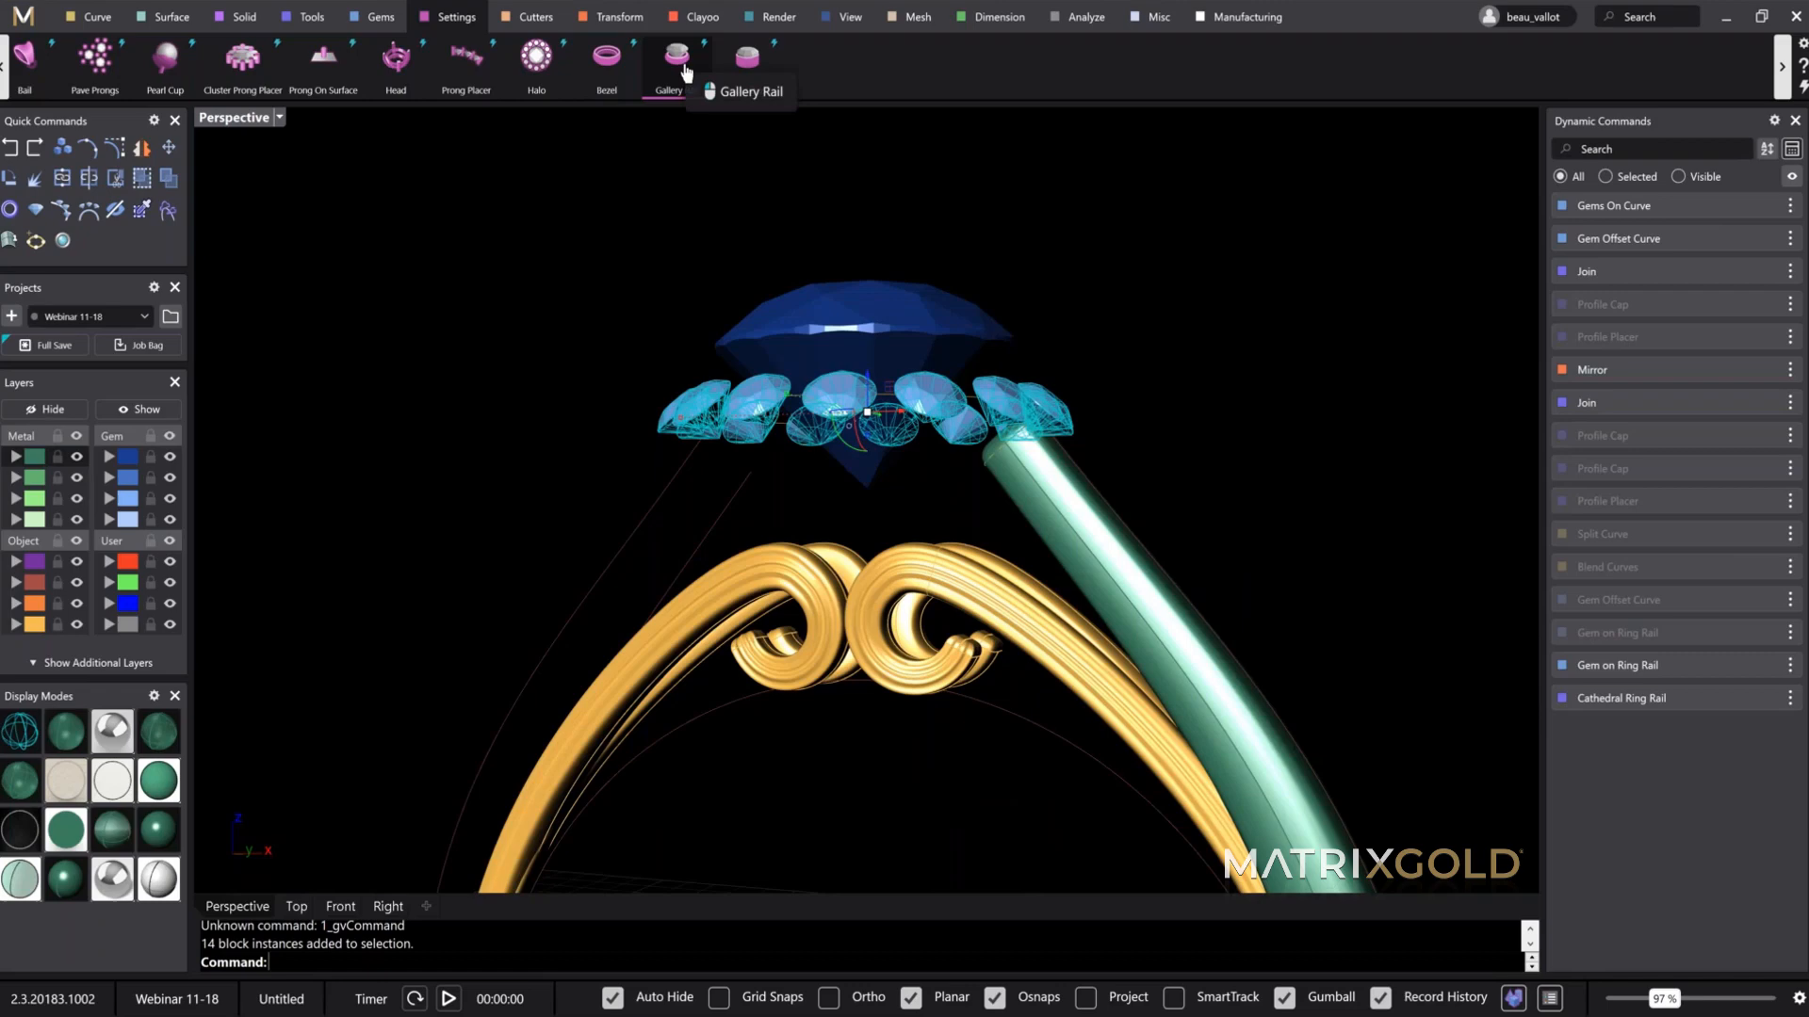
click(678, 62)
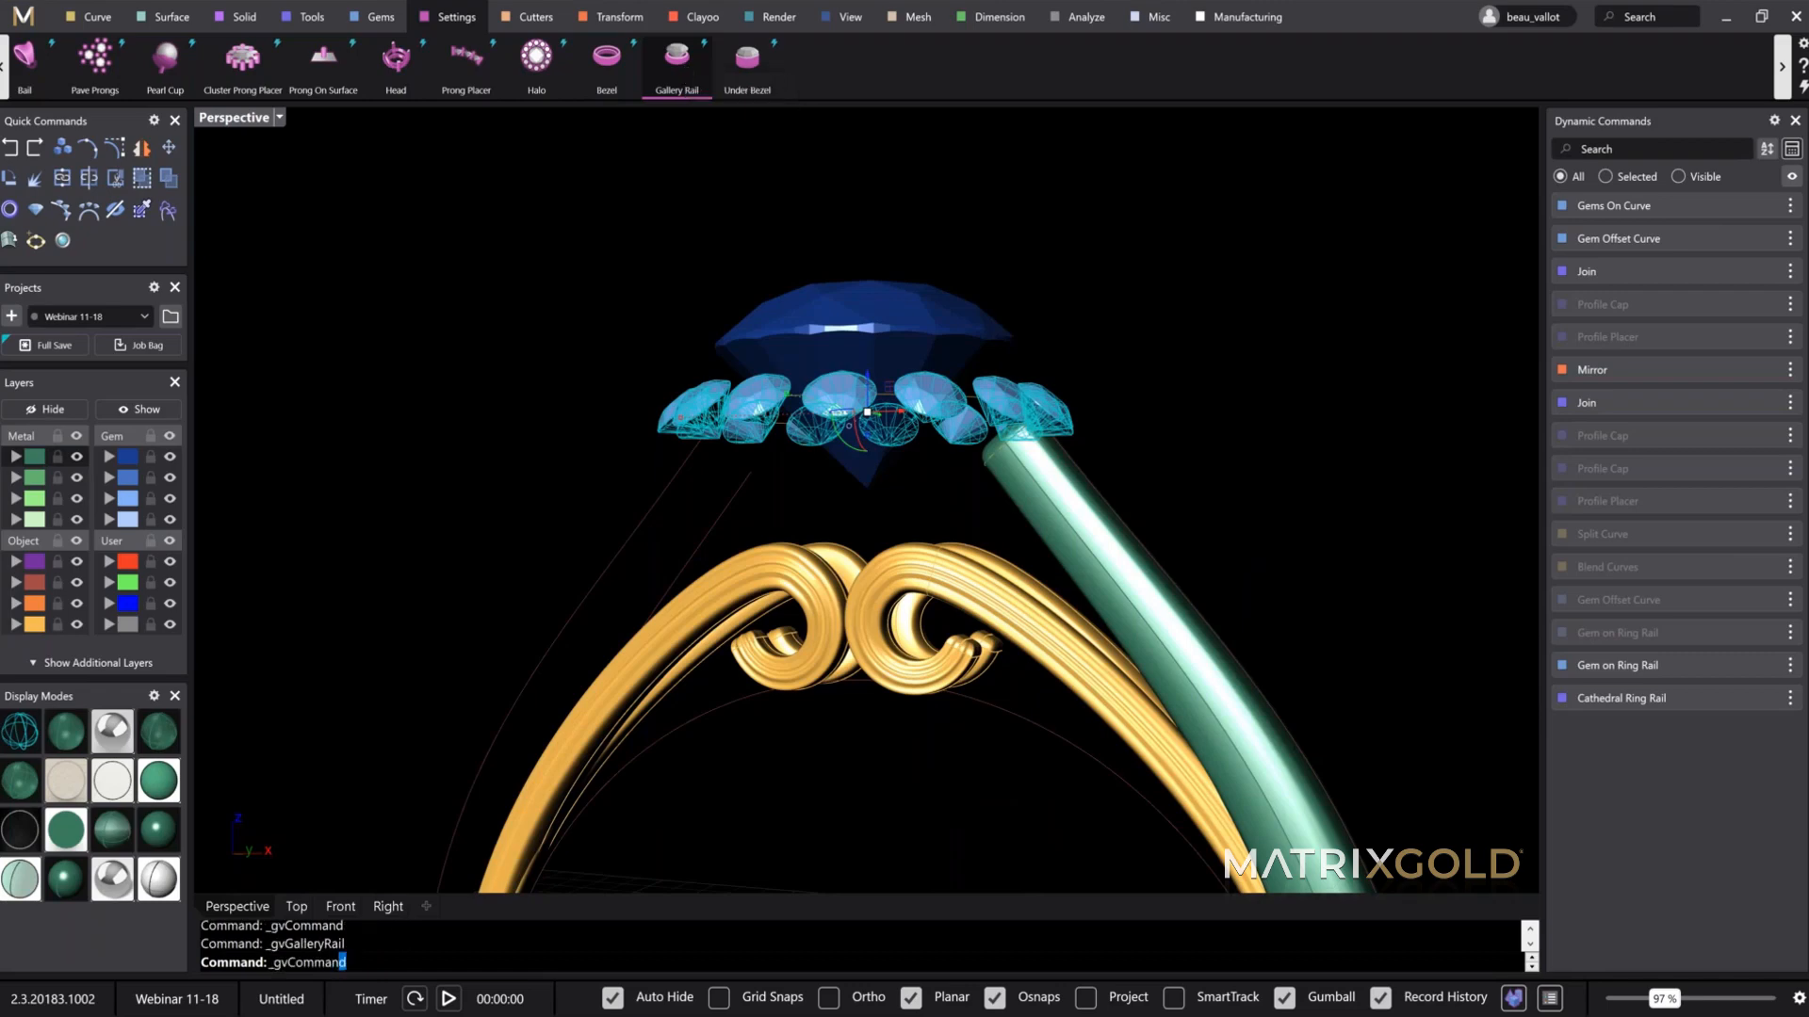
scroll(921, 461, up, 5)
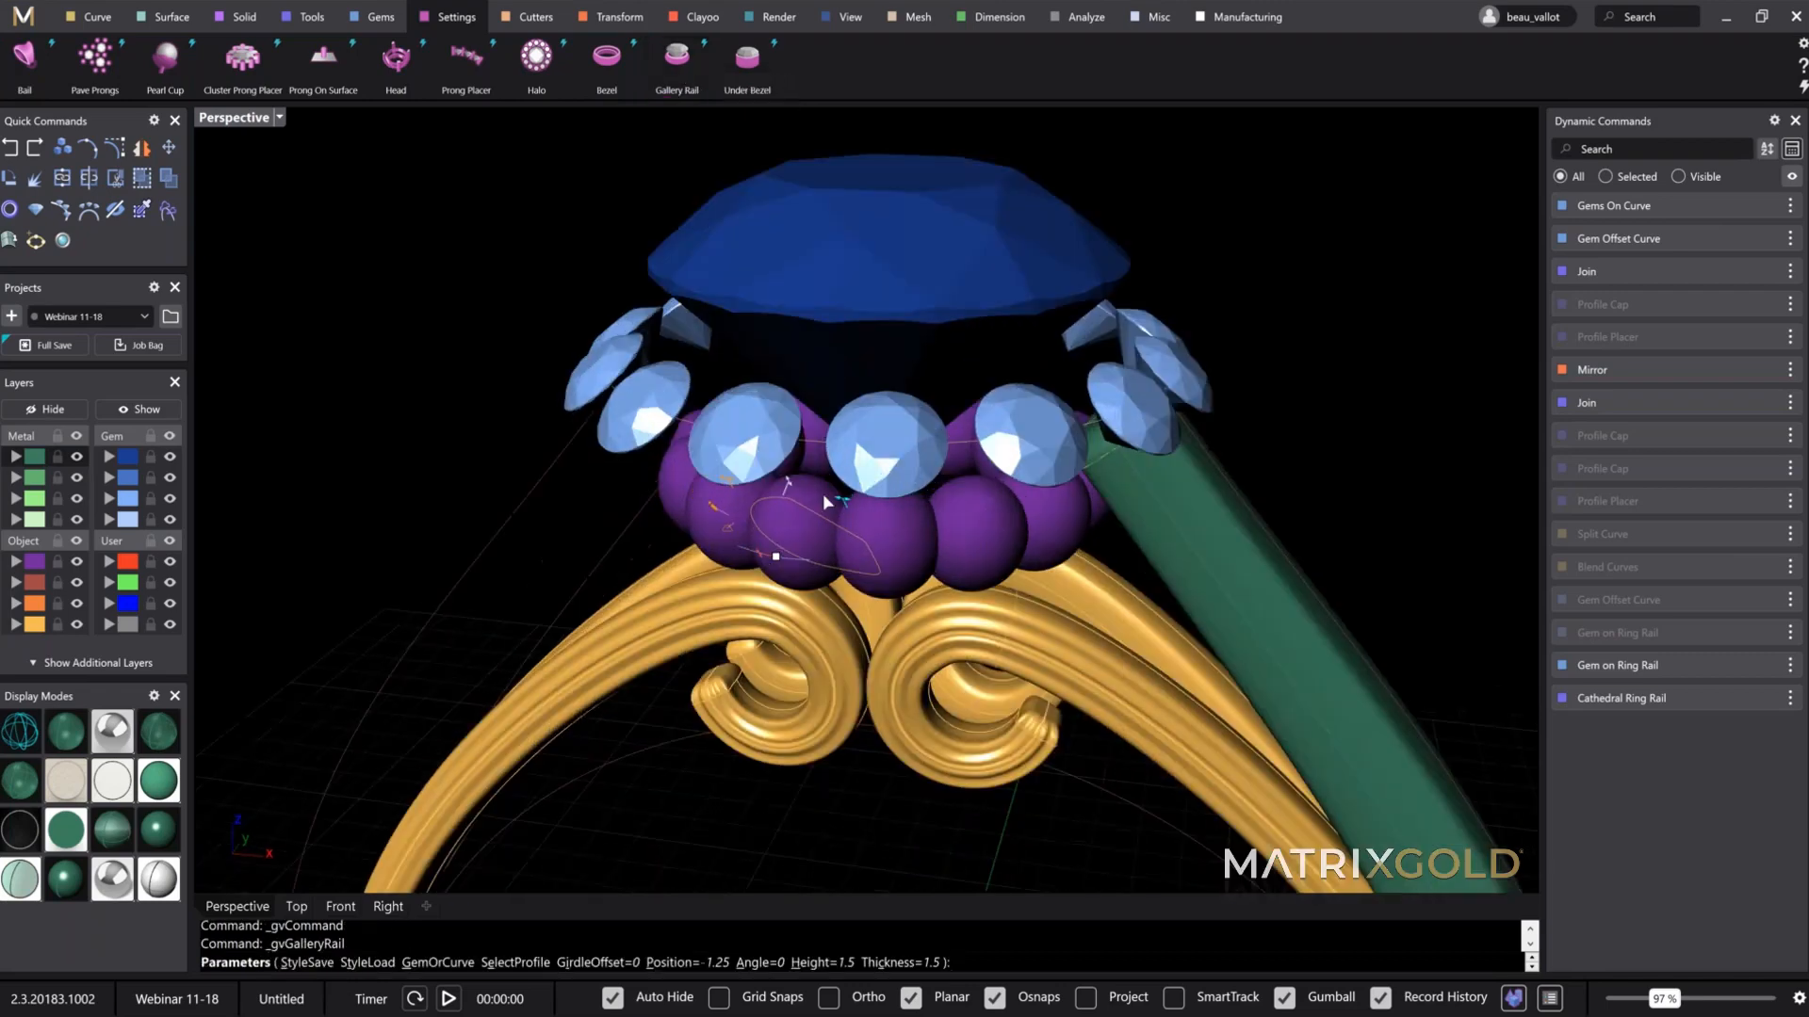
scroll(822, 493, up, 2)
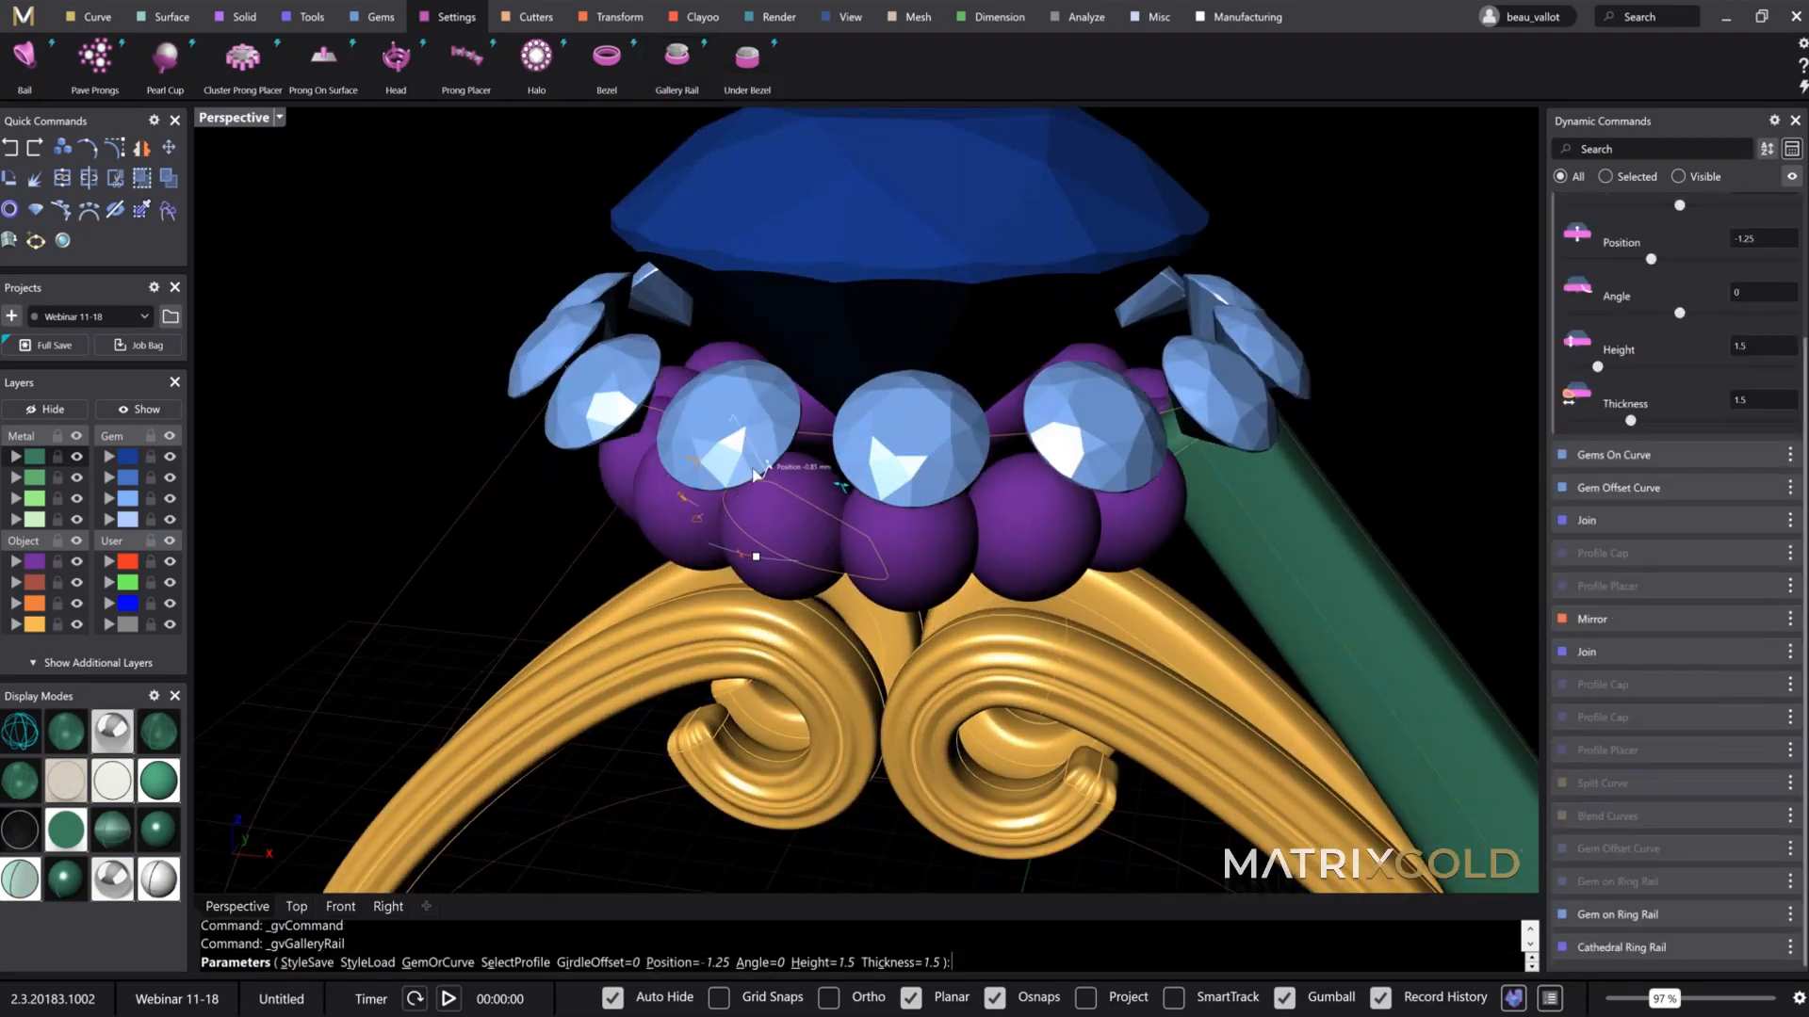
drag(756, 474, 759, 428)
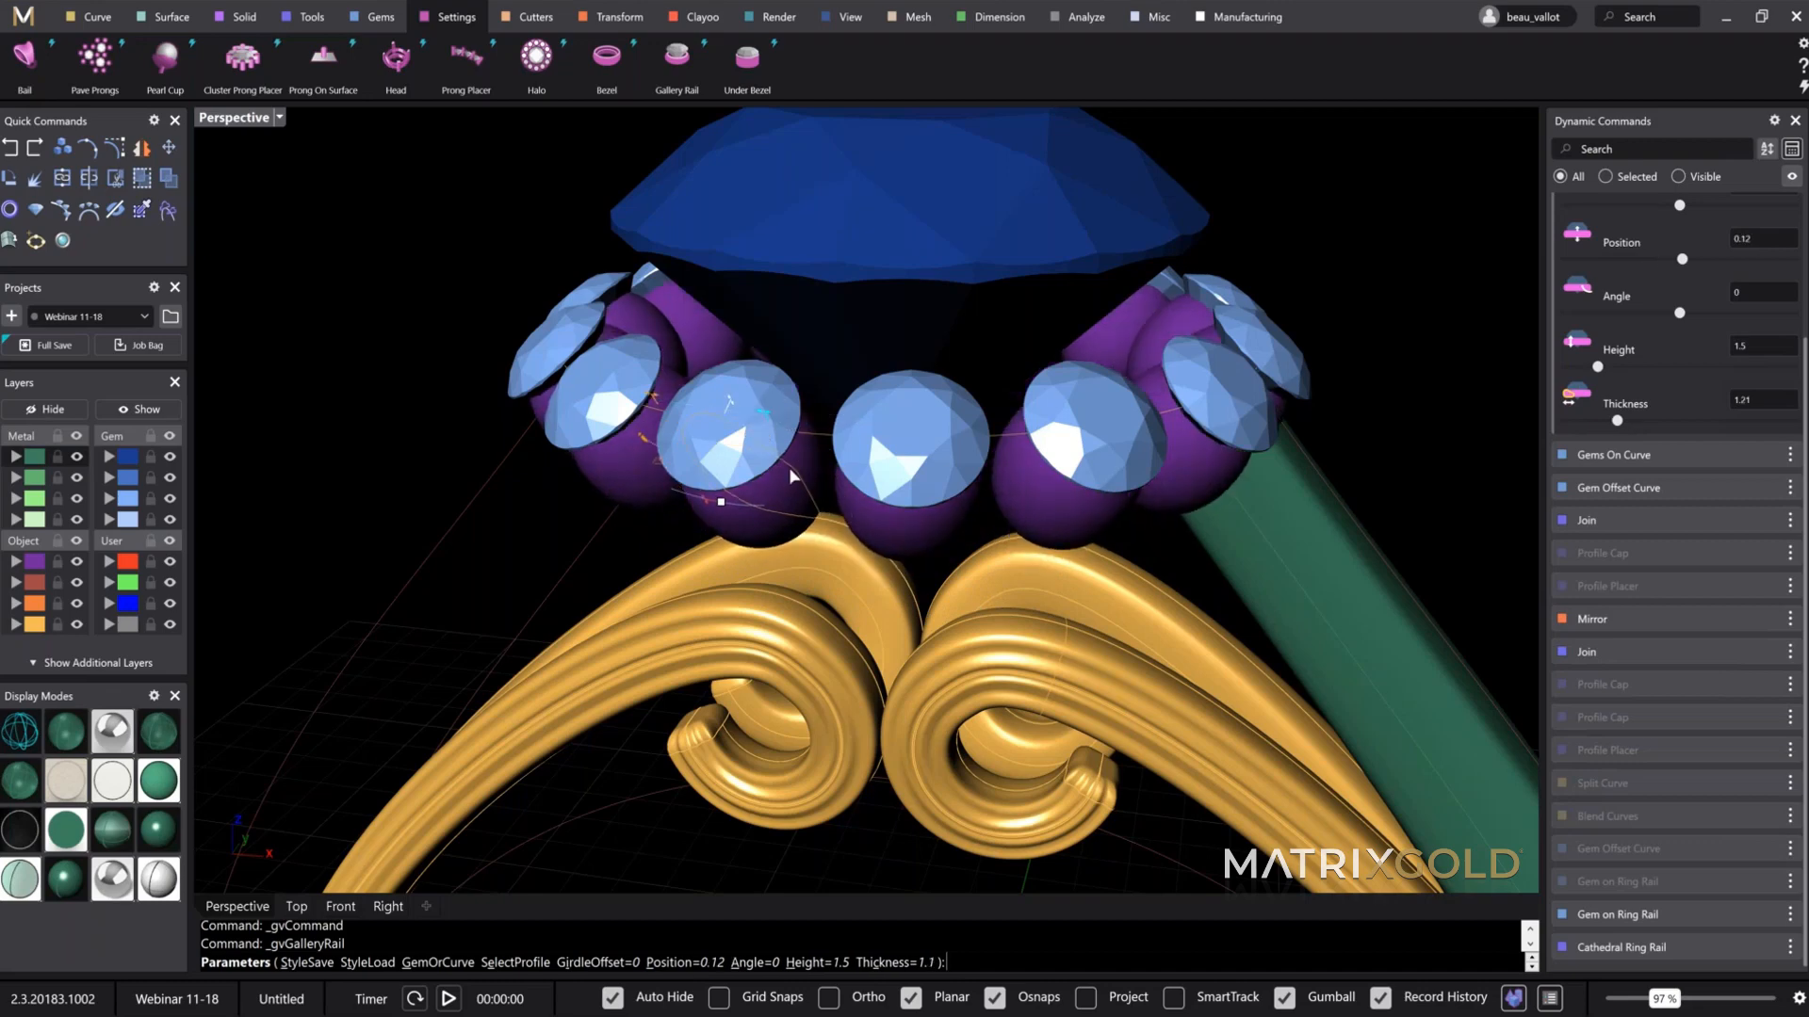
Step: Set the gallery rail's position to 0.02 and its height to 0.96
right_drag(789, 467, 827, 252)
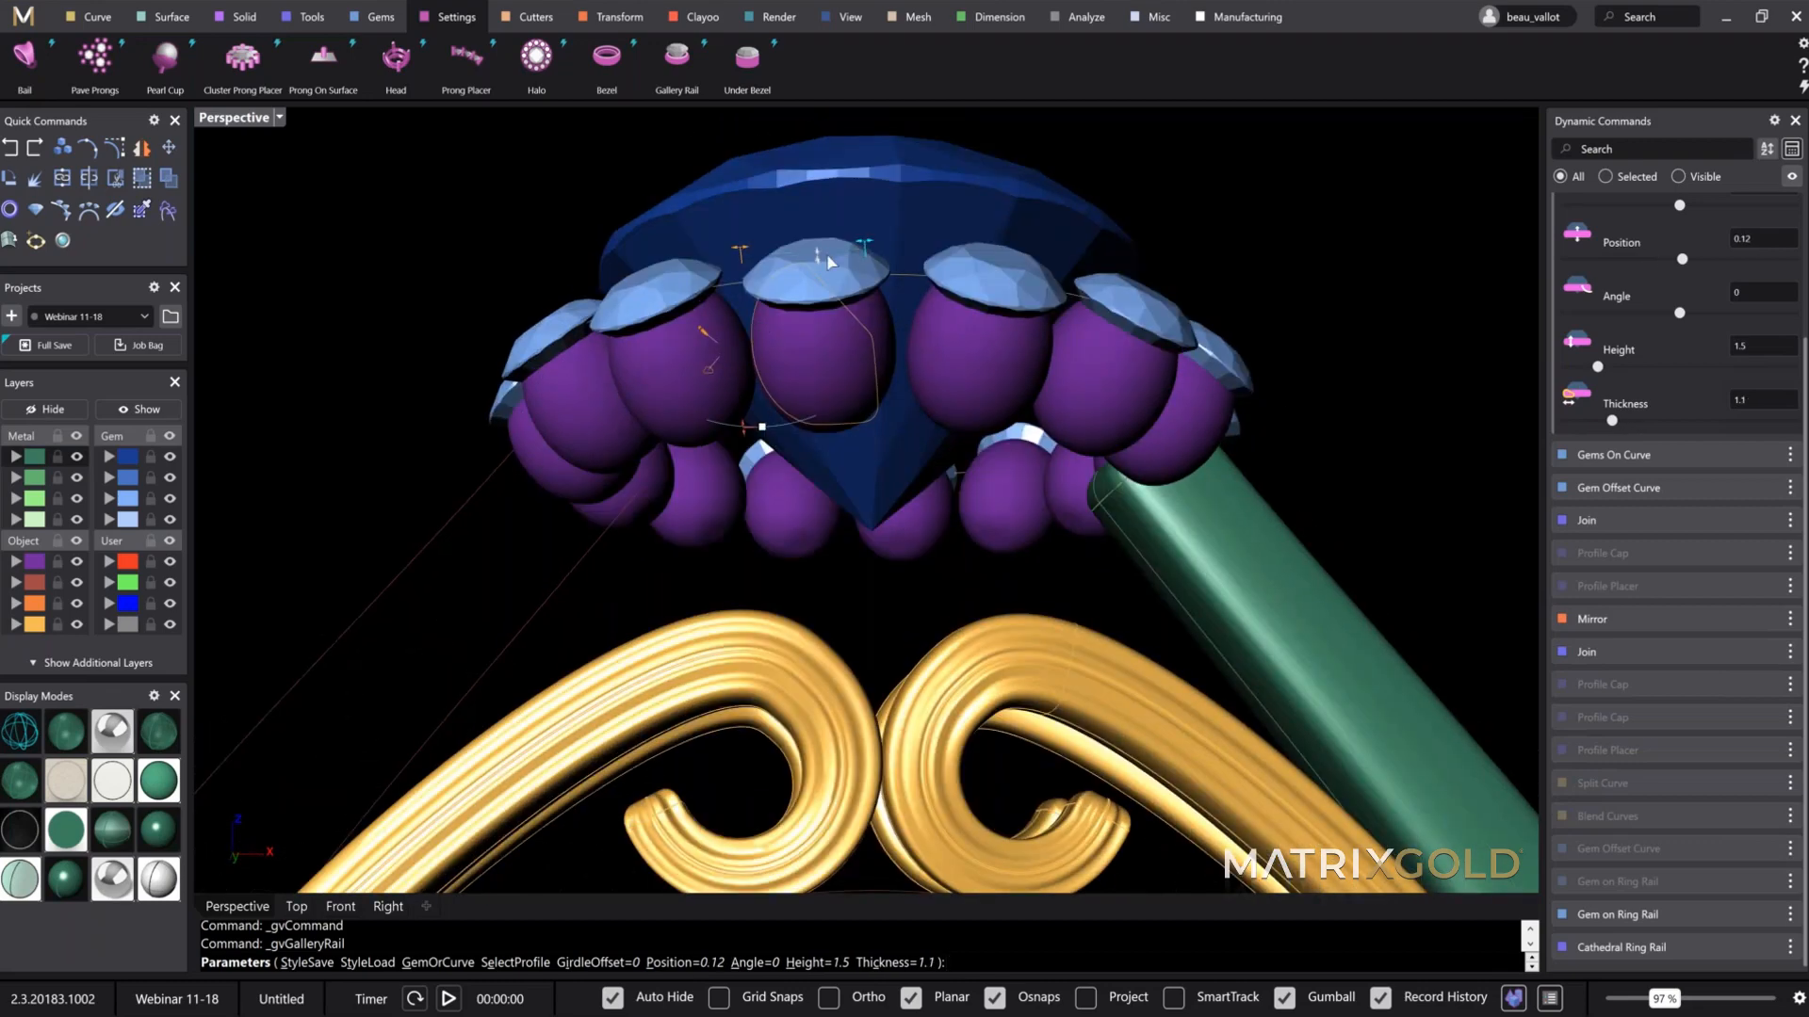
drag(818, 257, 818, 269)
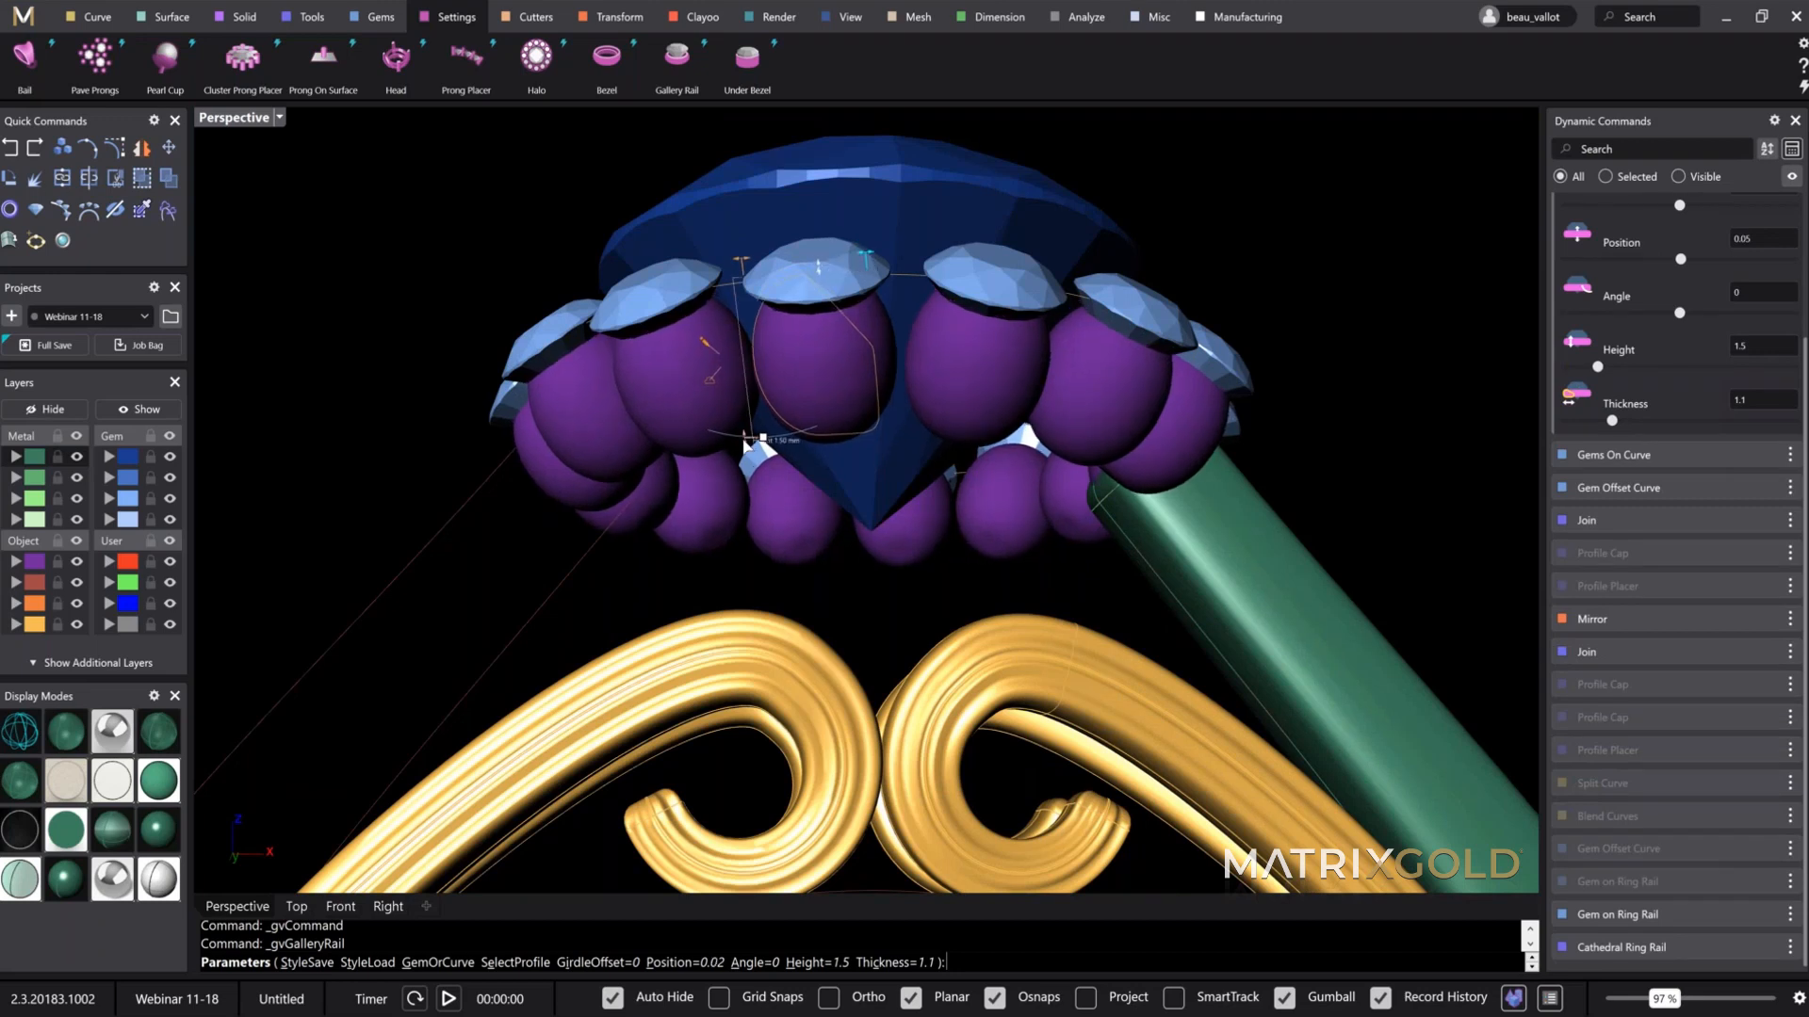
drag(747, 445, 711, 359)
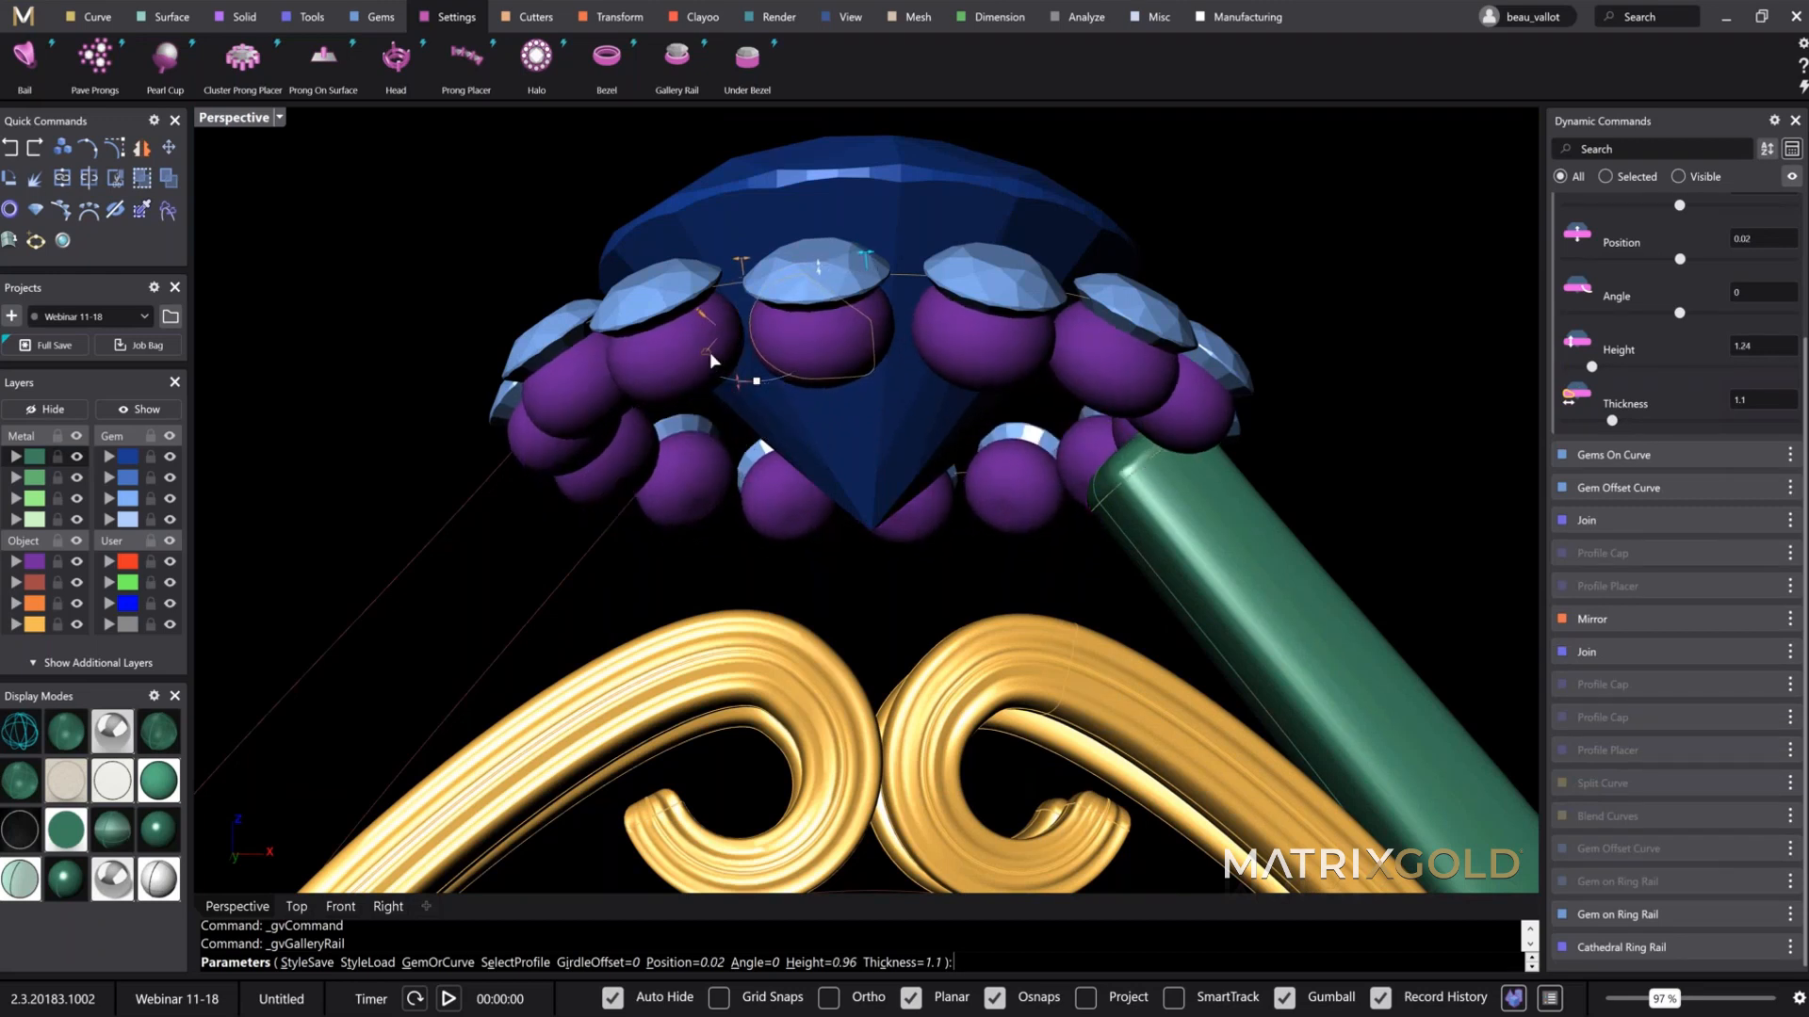
Step: Give the gallery rail the chamfered square profile with a thickness of 0.6 and a girdle offset of 0.1
click(708, 355)
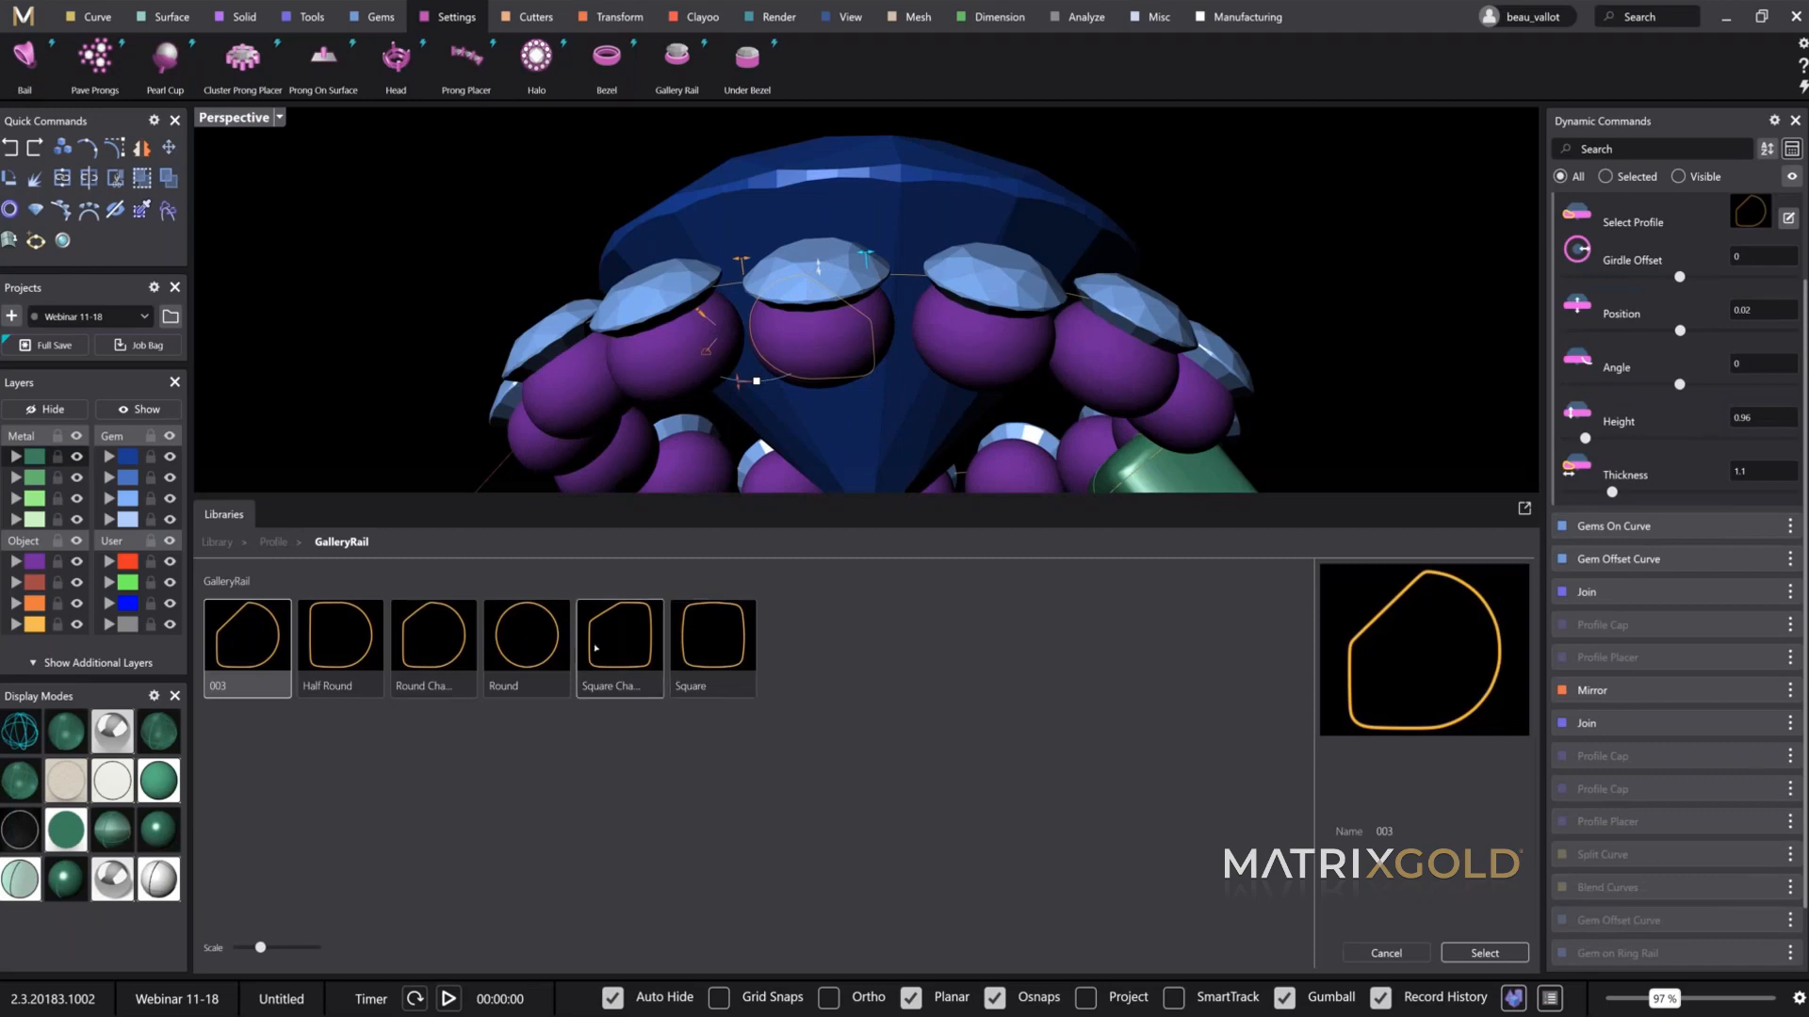
double_click(615, 646)
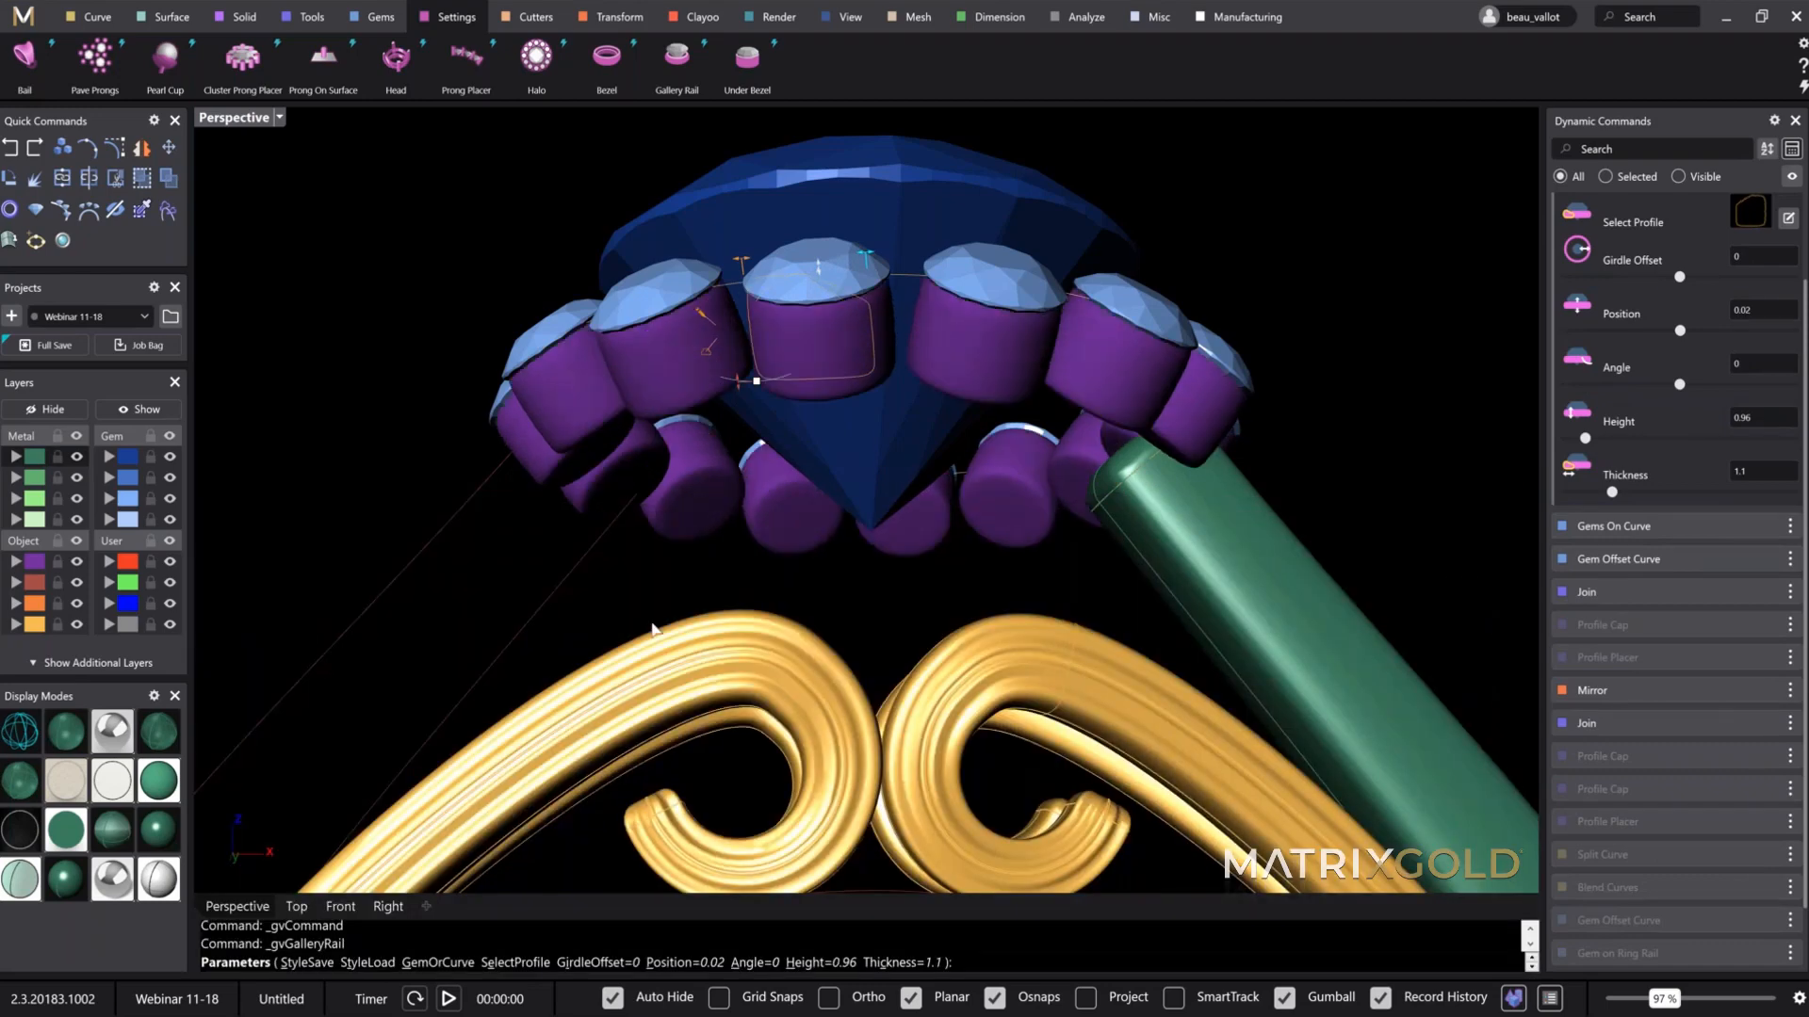
right_drag(868, 454, 872, 459)
scroll(847, 283, up, 5)
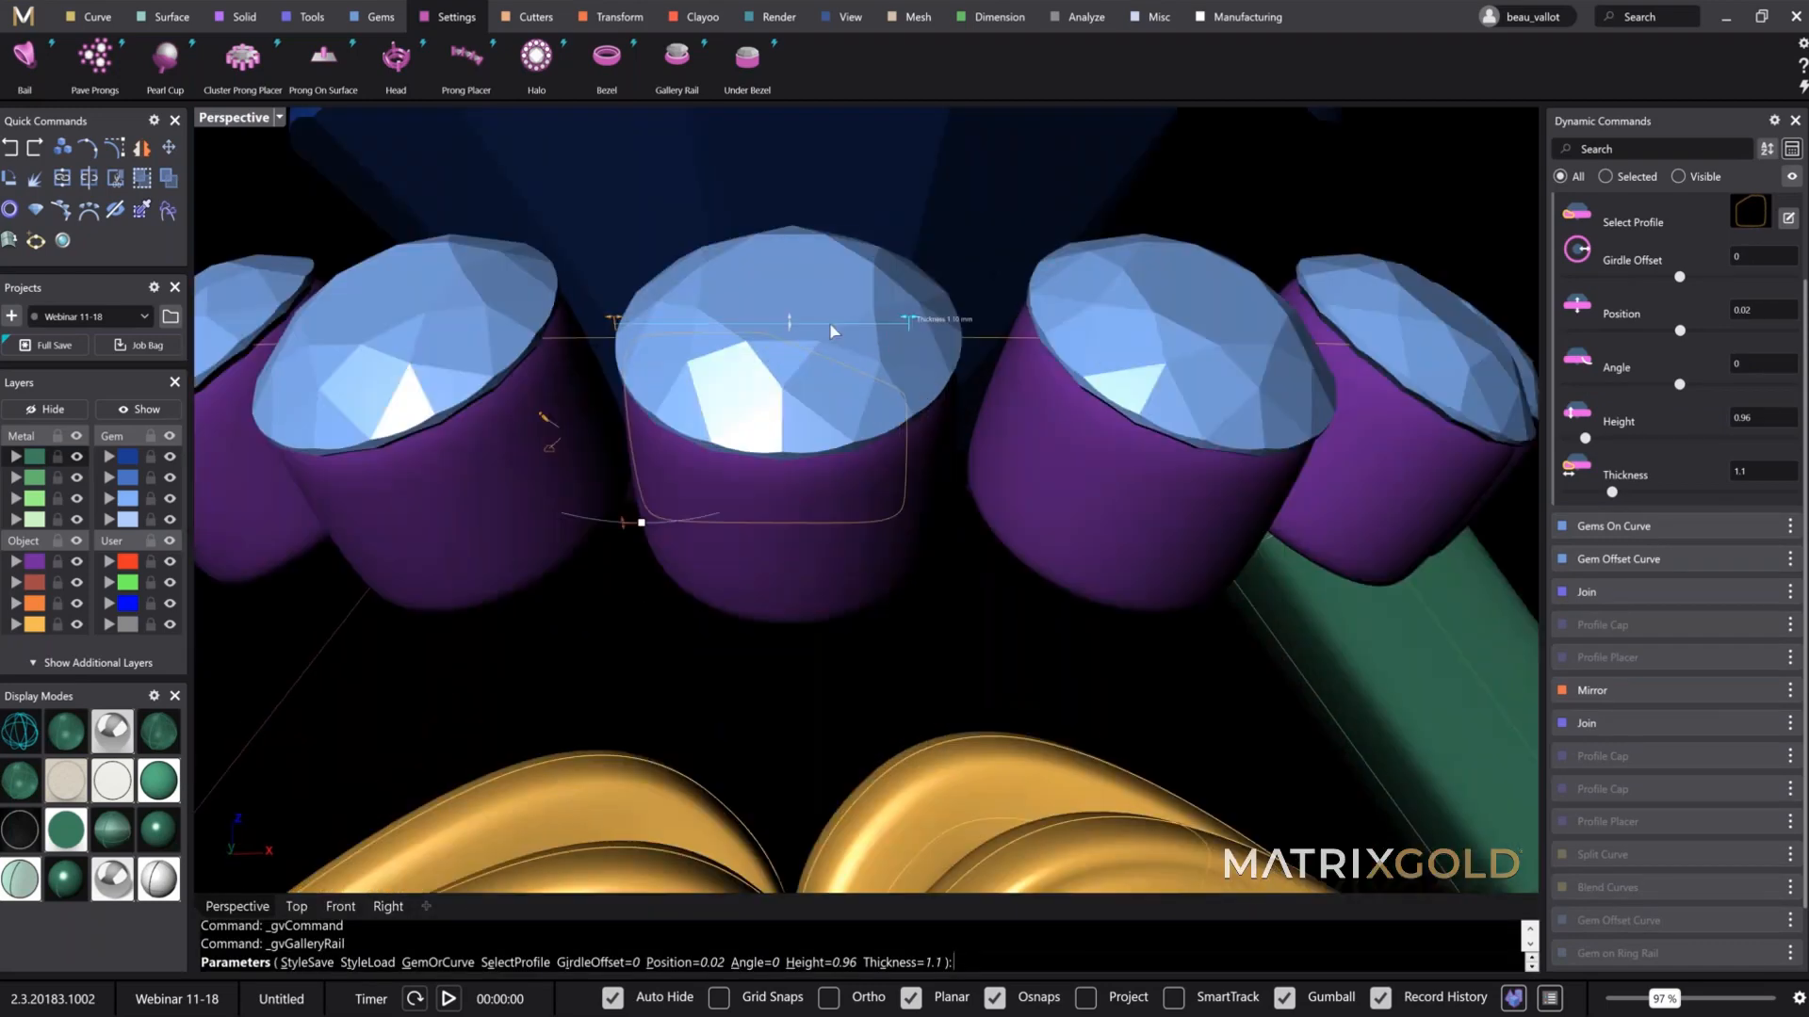
drag(778, 349, 778, 325)
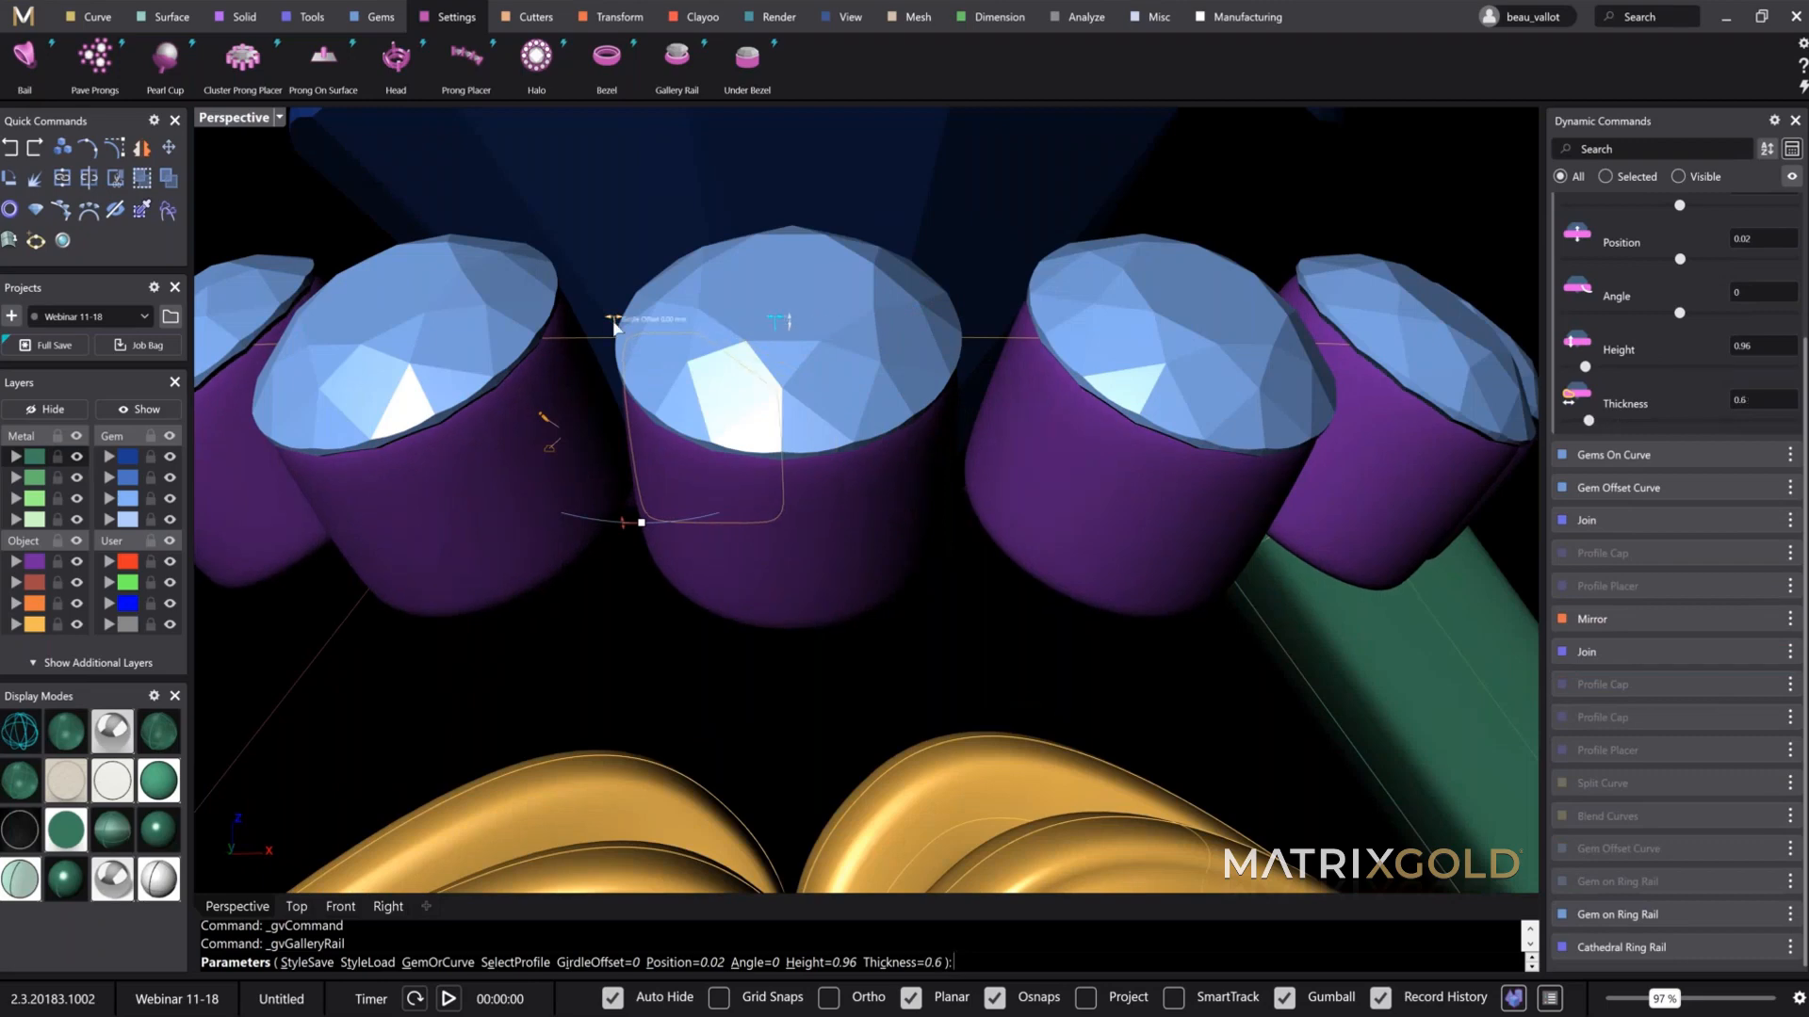
drag(595, 335, 586, 341)
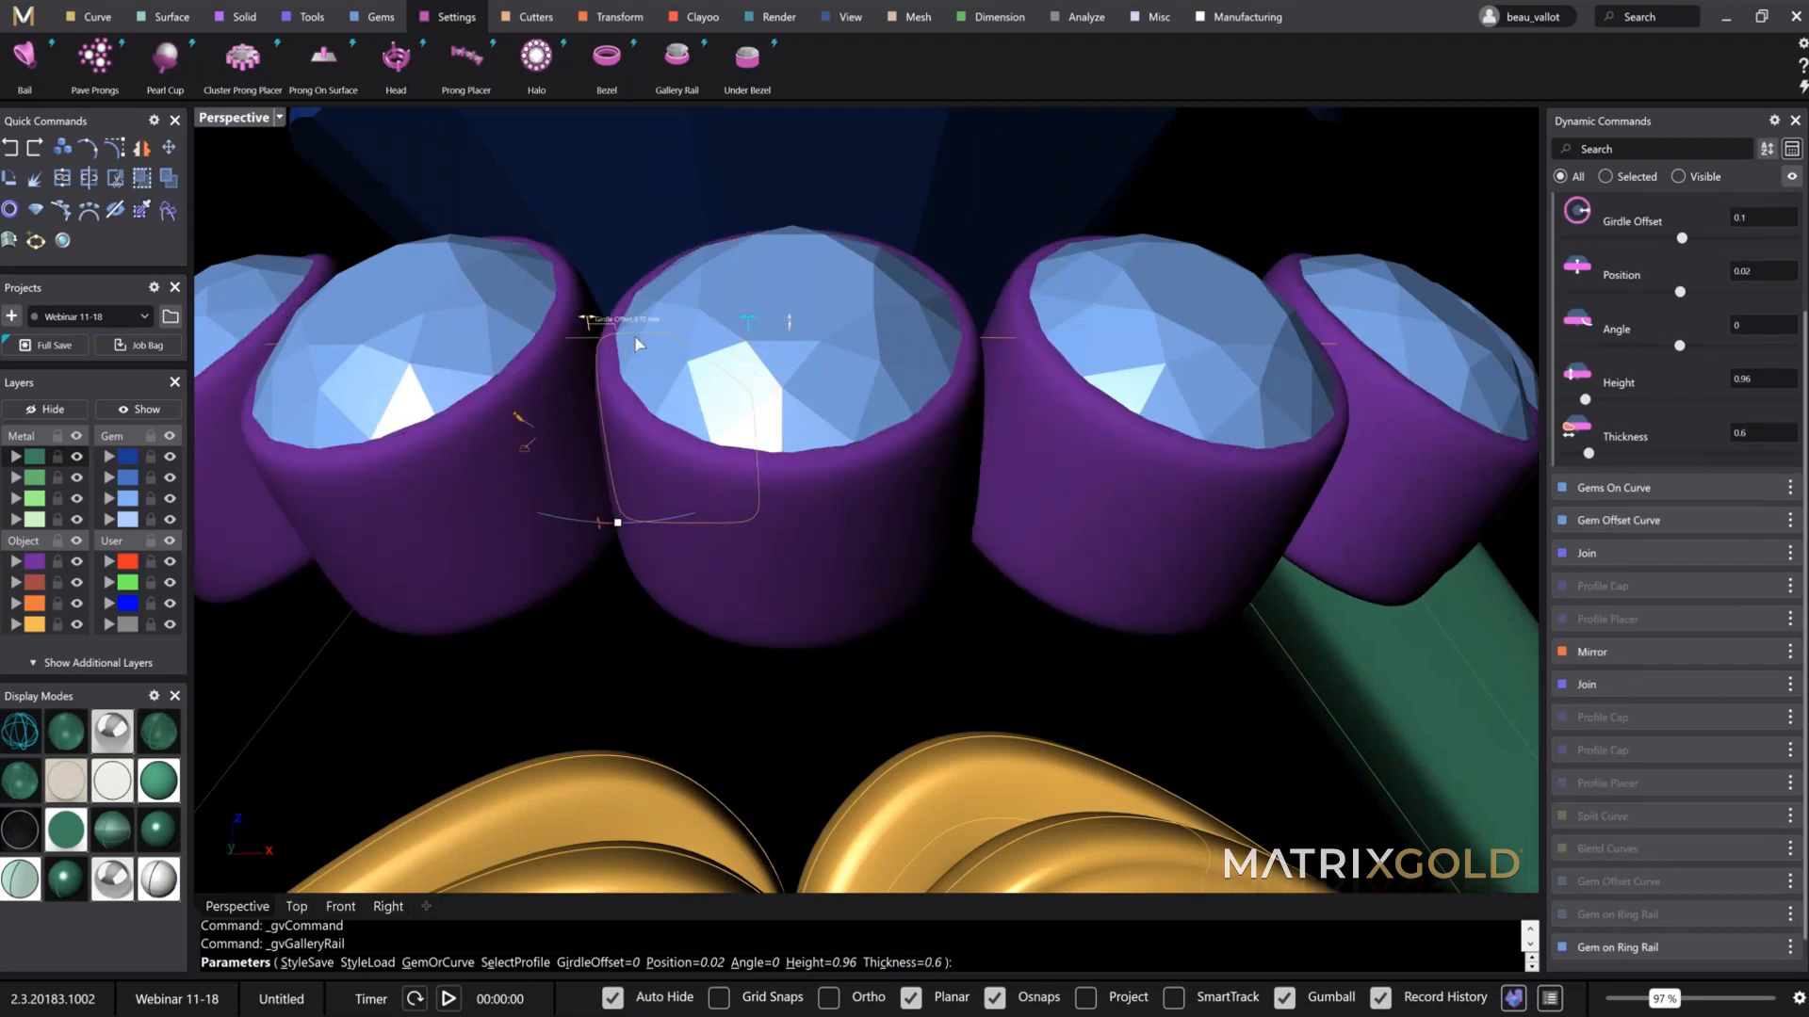
Step: Set the gallery rail's height to 0.79 and its angle to 1
right_drag(784, 429, 775, 306)
shift+right_drag(754, 403, 744, 528)
scroll(744, 524, down, 3)
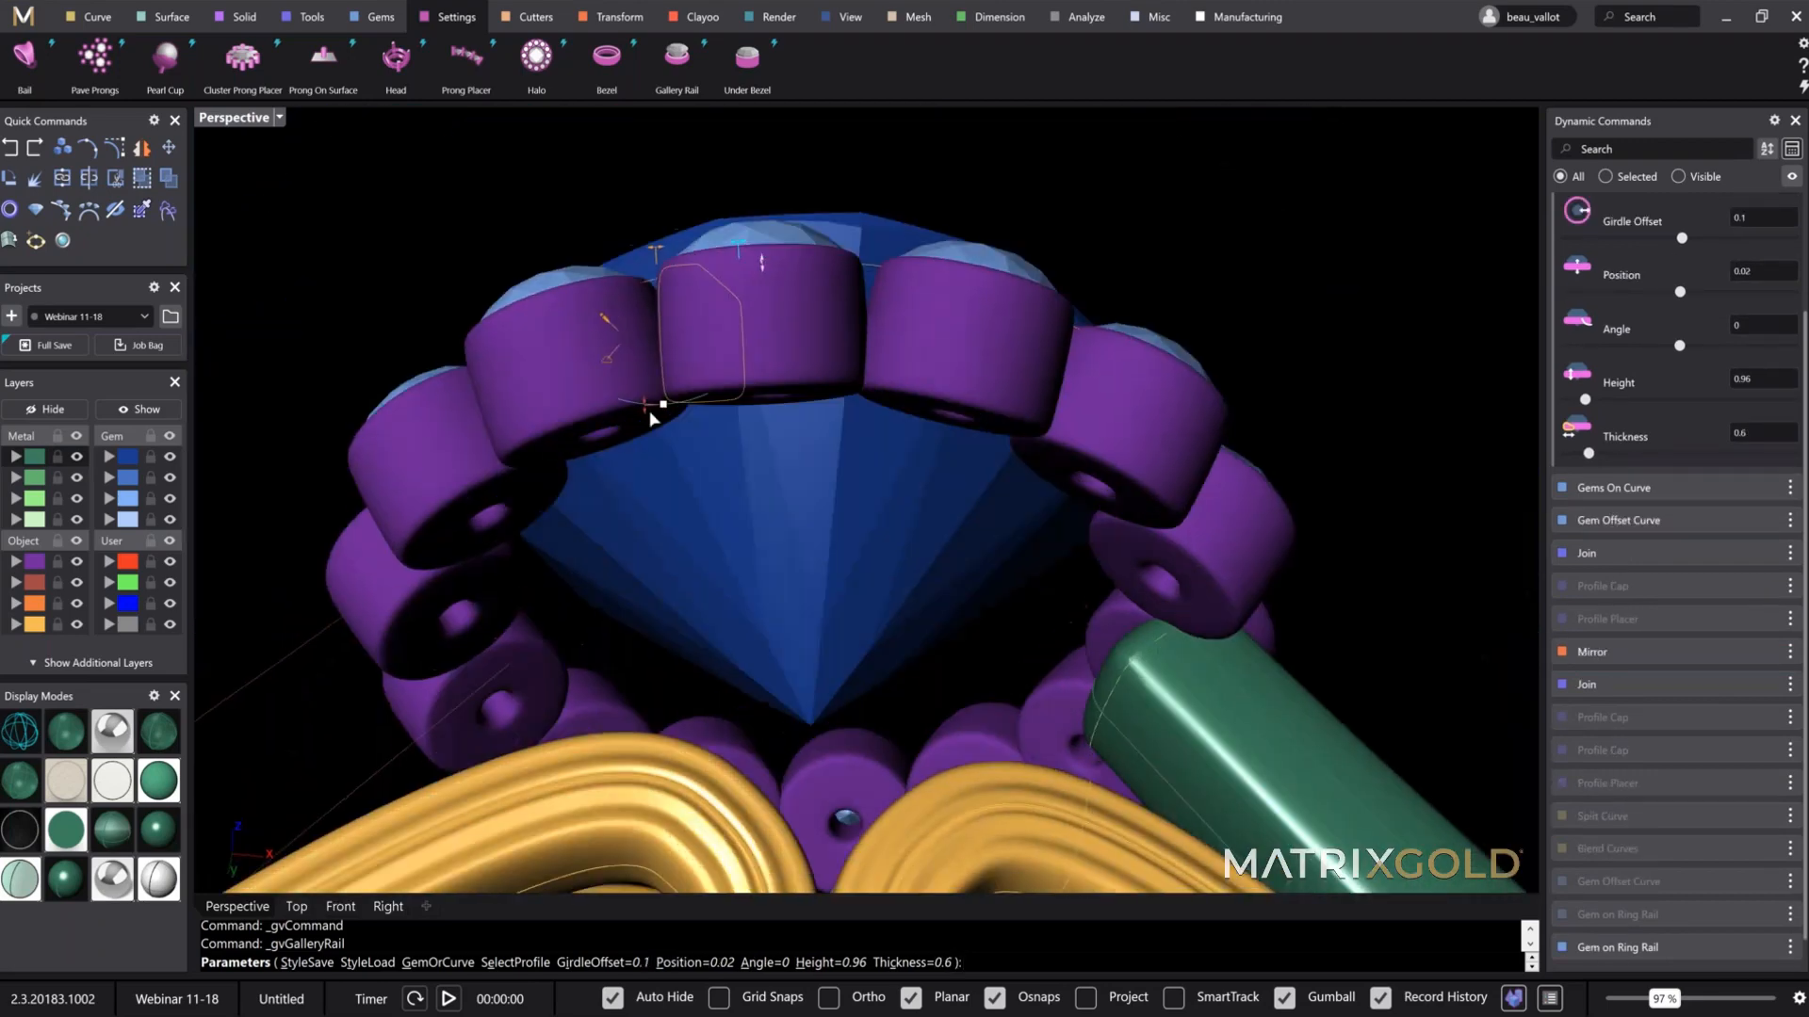
mouse_move(649, 389)
mouse_down()
mouse_move(648, 426)
mouse_move(648, 381)
mouse_up()
Step: Lower the gallery rail beneath the halo gems to a position of -0.12
scroll(763, 377, up, 6)
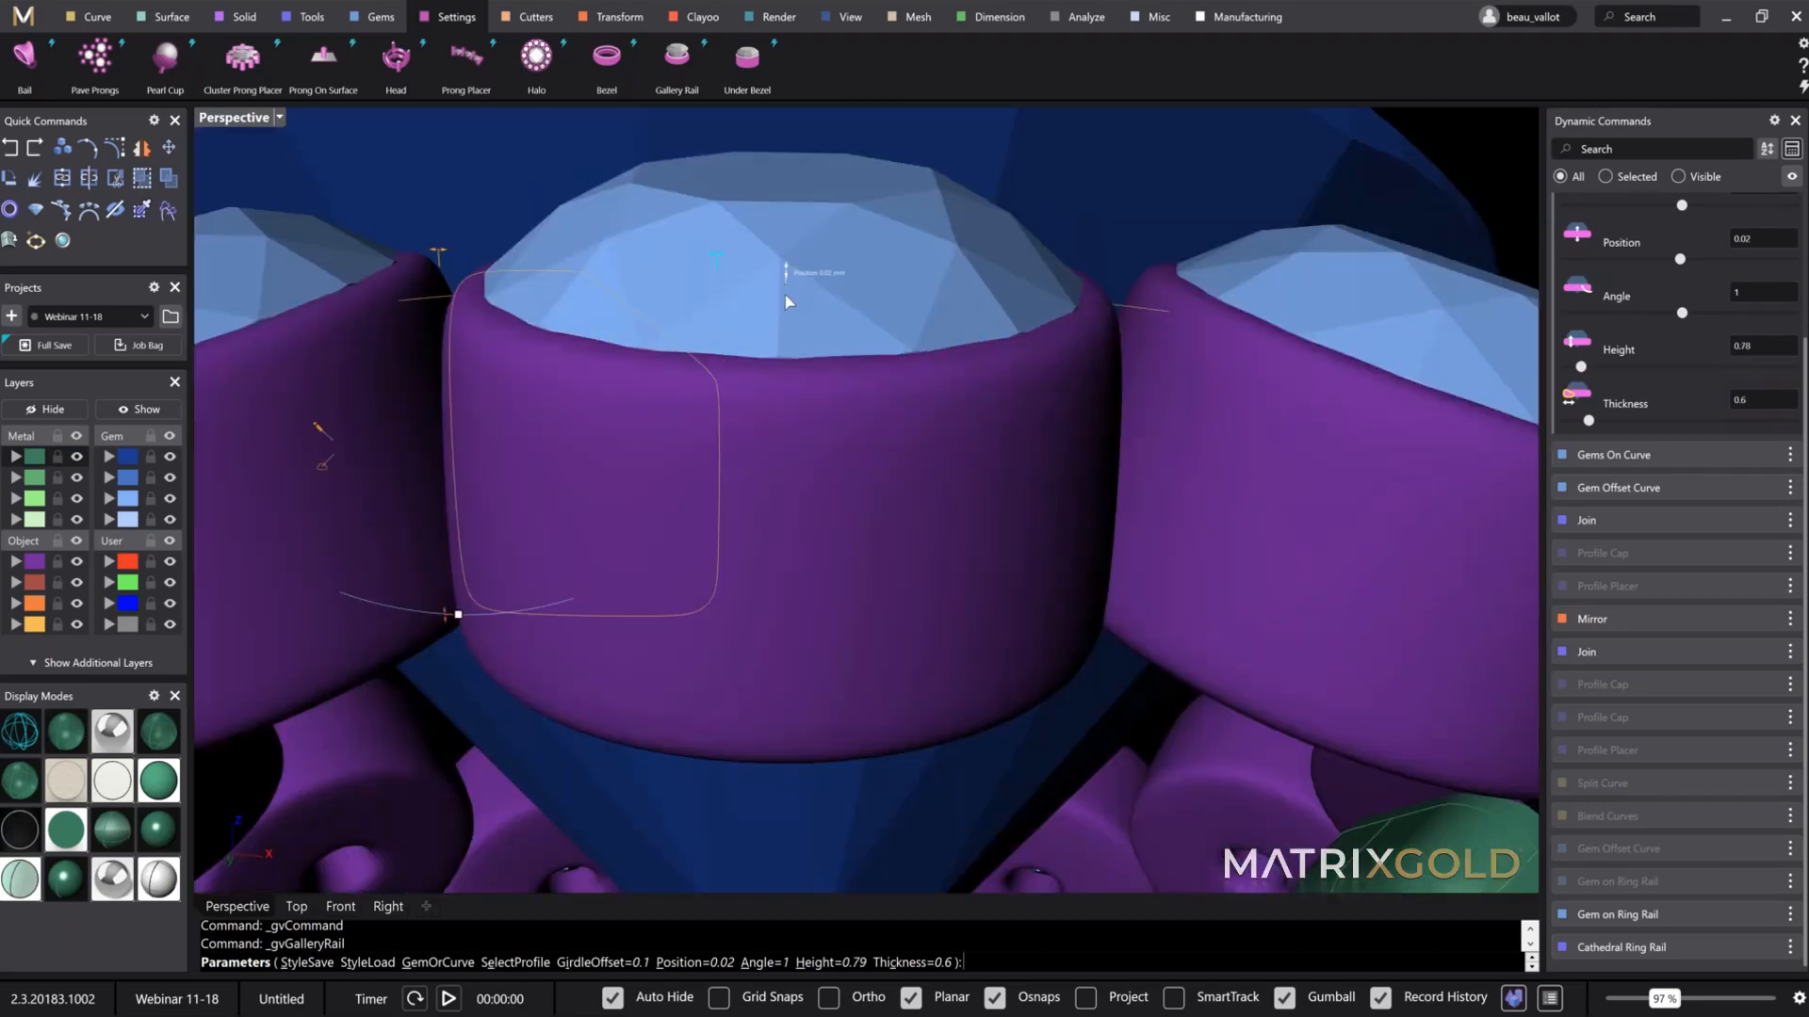
drag(788, 309, 766, 351)
scroll(765, 414, down, 8)
right_drag(766, 434, 775, 402)
scroll(693, 301, up, 8)
right_drag(693, 325, 702, 352)
scroll(710, 461, down, 8)
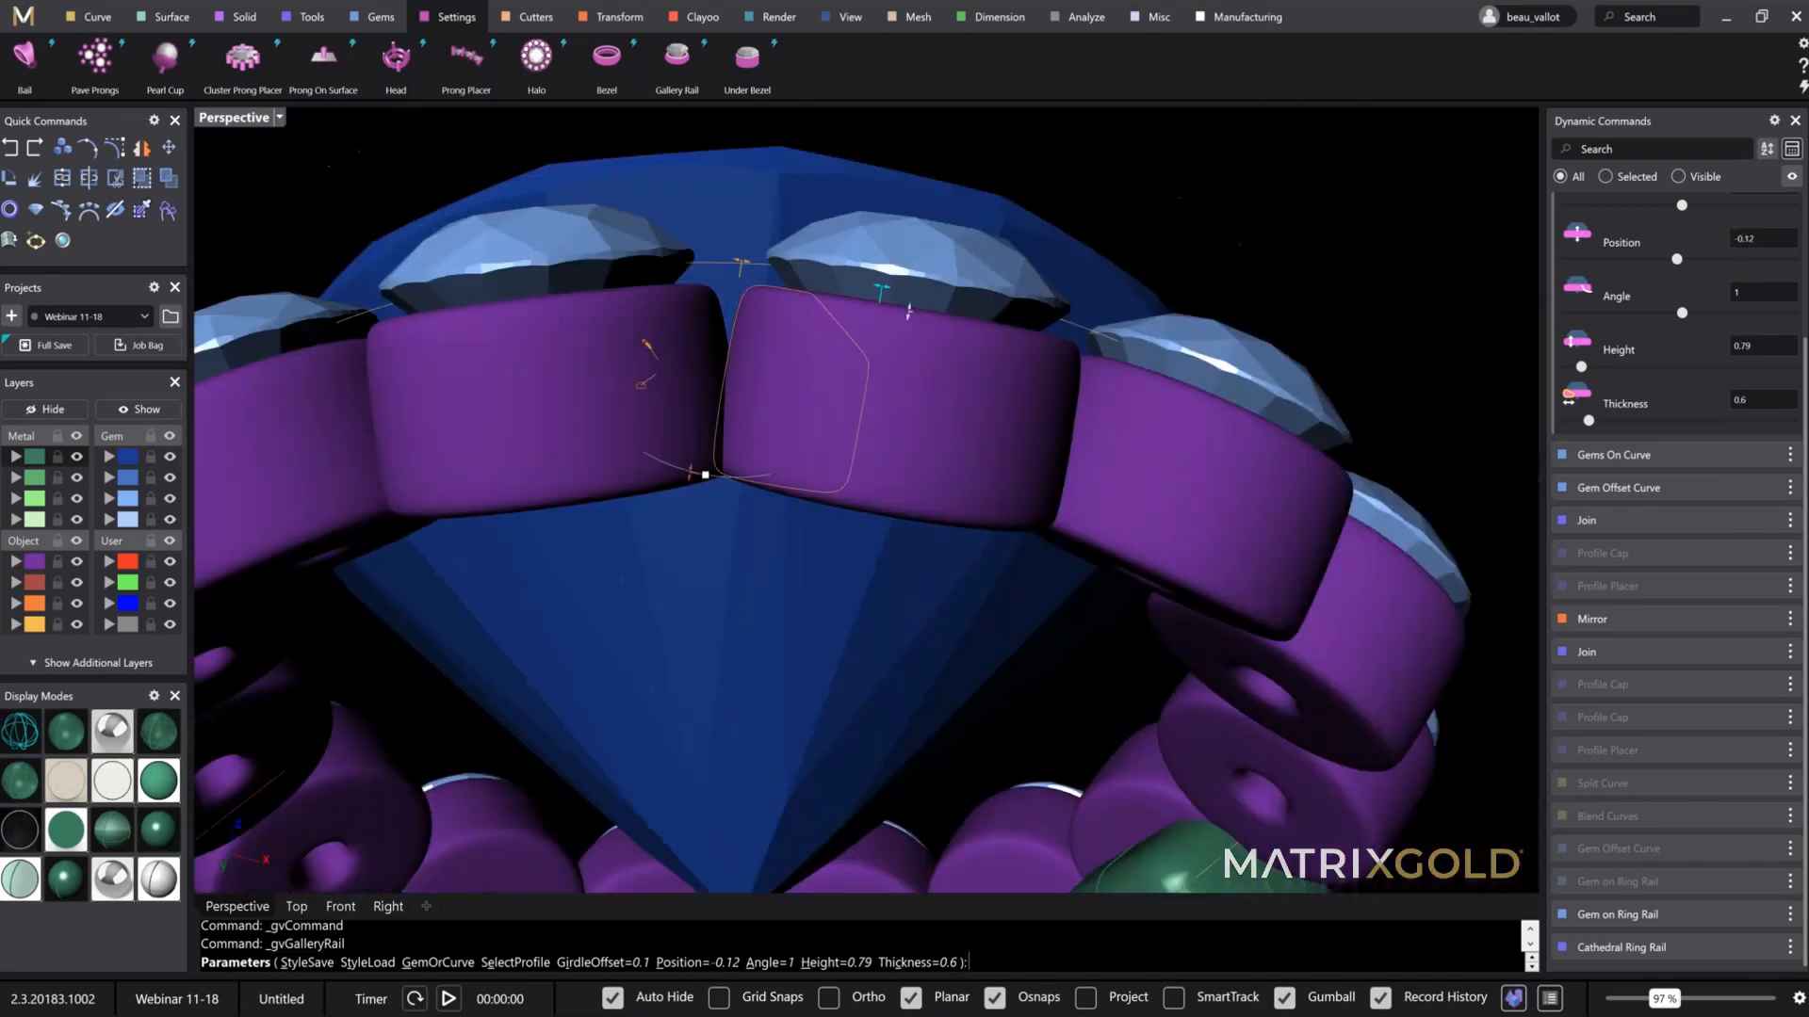
Step: Set the rail's position to -0.17 and thickness to 0.57, and complete the gallery rail
right_drag(703, 472, 859, 403)
scroll(769, 427, up, 5)
drag(863, 421, 824, 410)
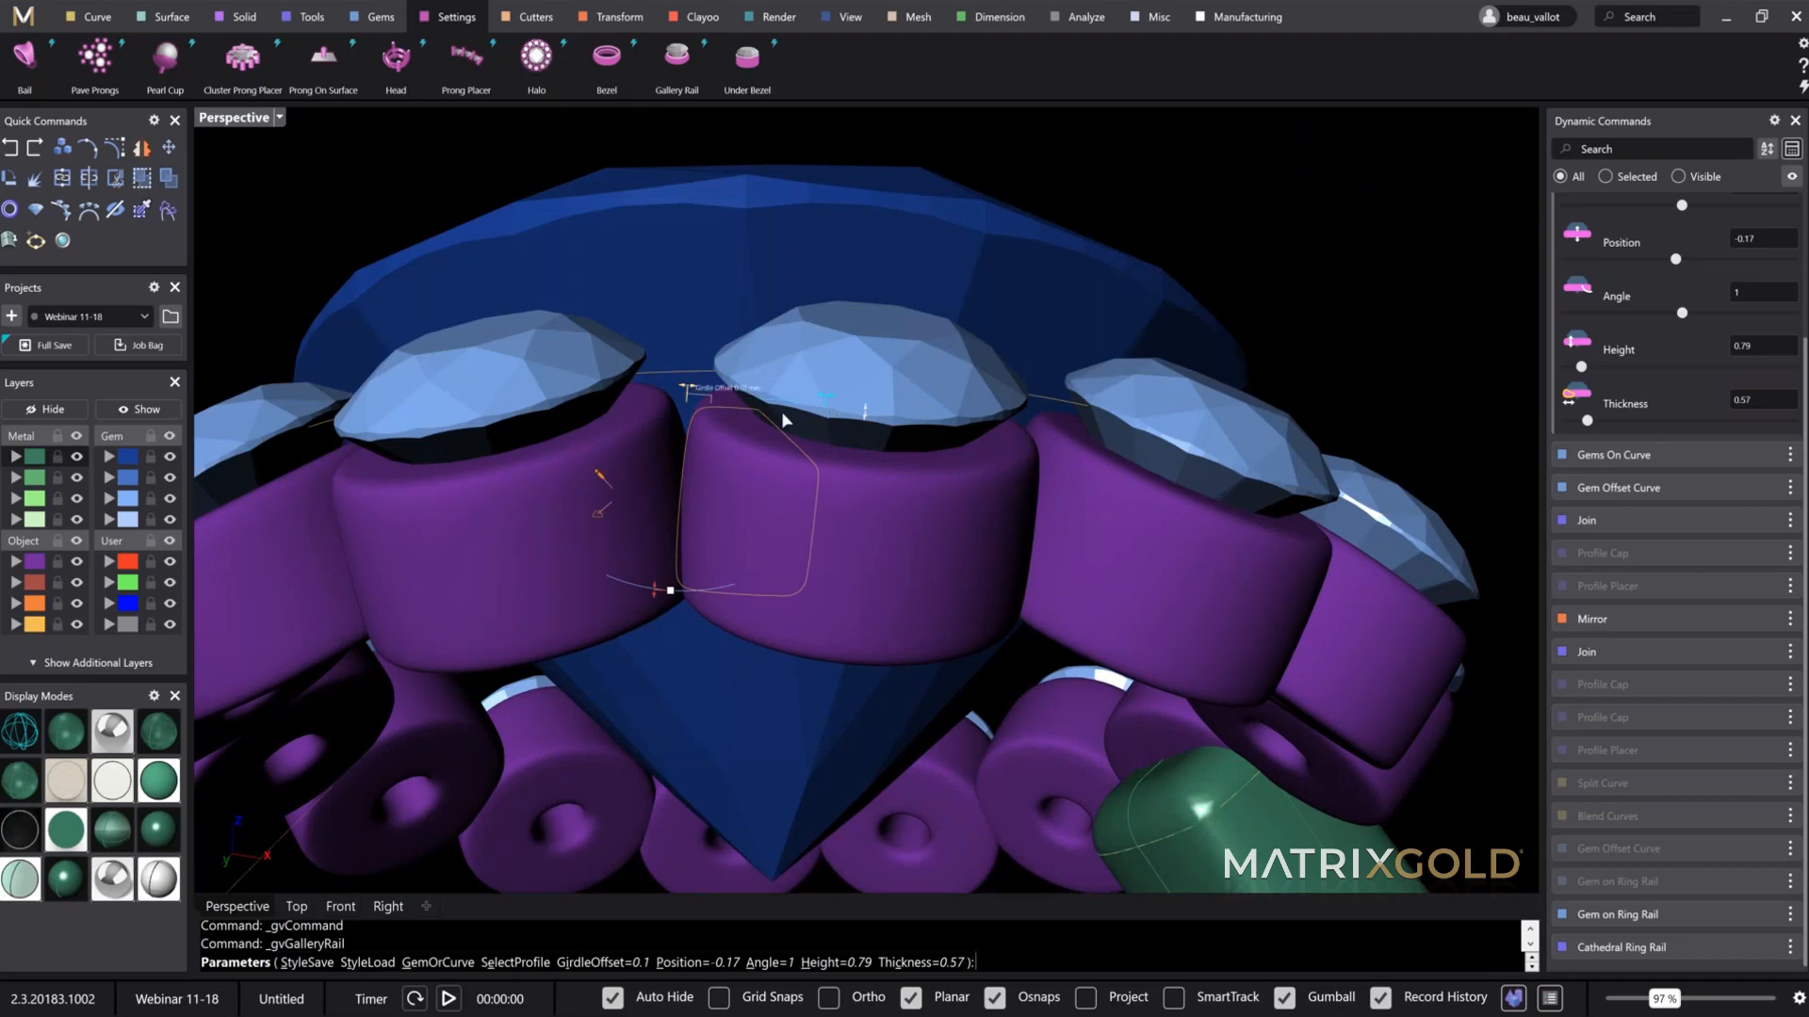
scroll(785, 419, down, 5)
right_drag(784, 419, 938, 748)
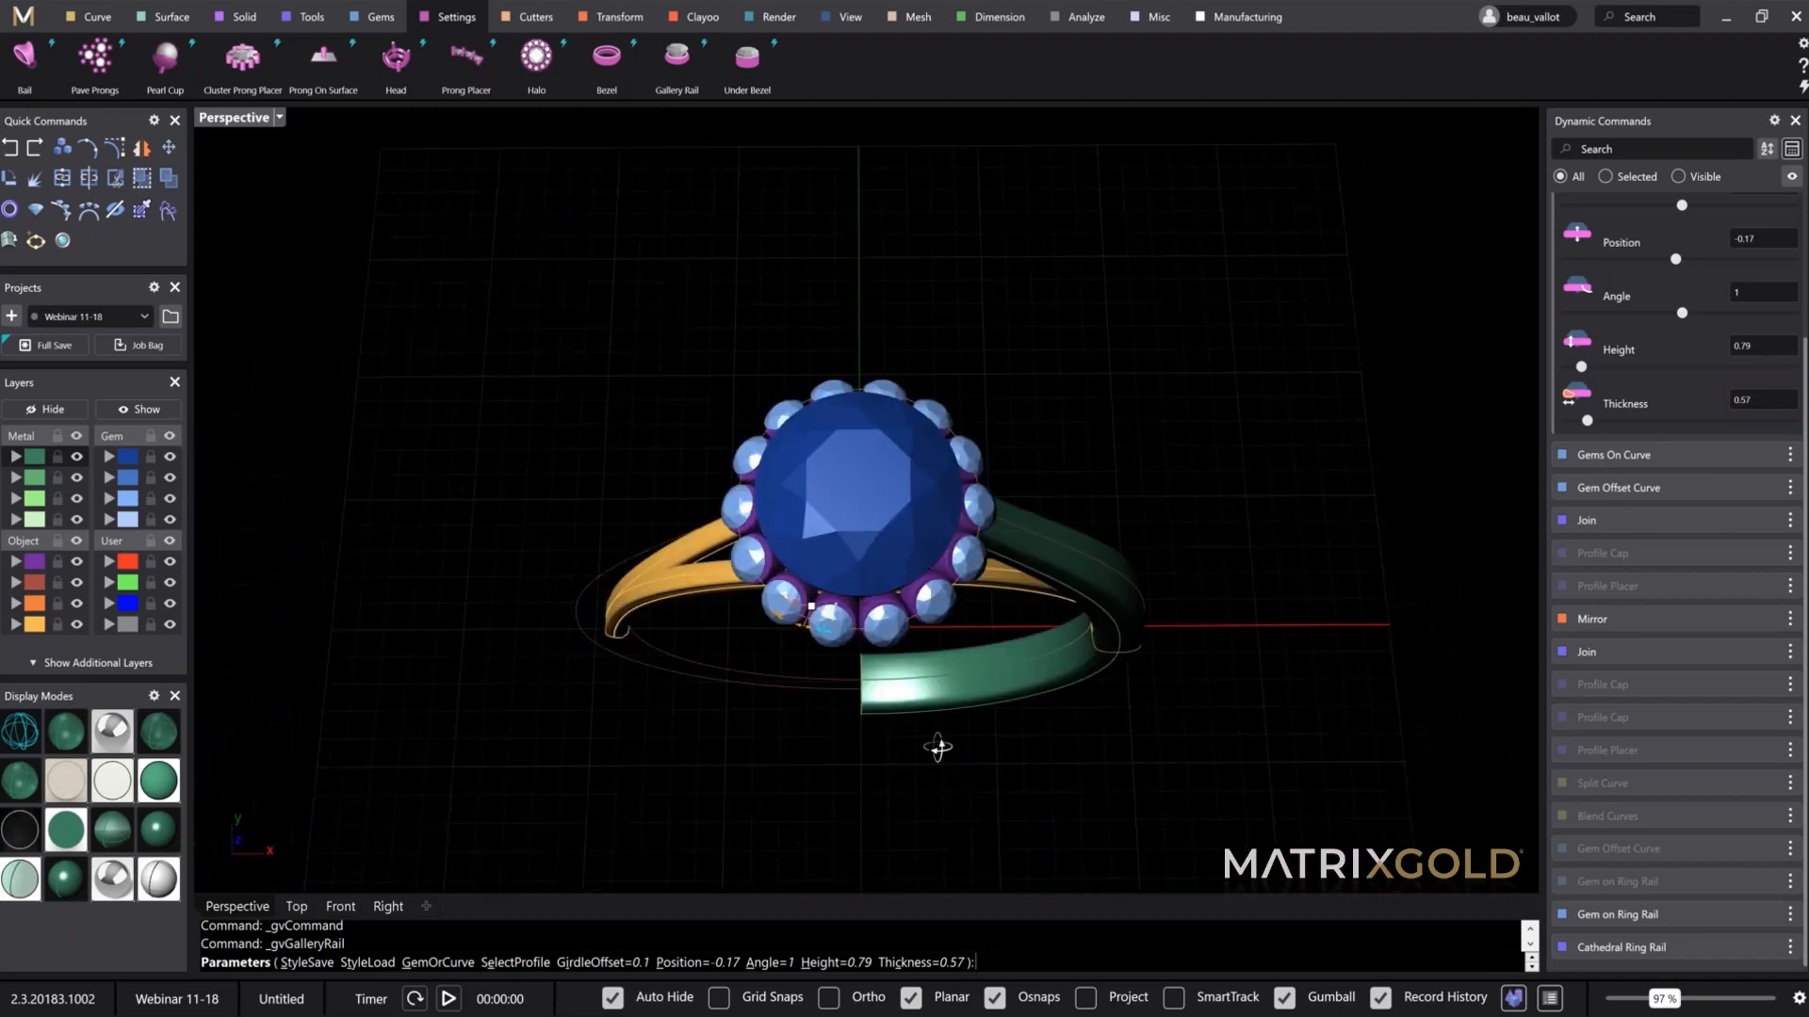
key(Return)
Step: Start the Cluster Prong Placer with the large center stone as center gem and all halo gems as cluster gems
scroll(916, 533, up, 8)
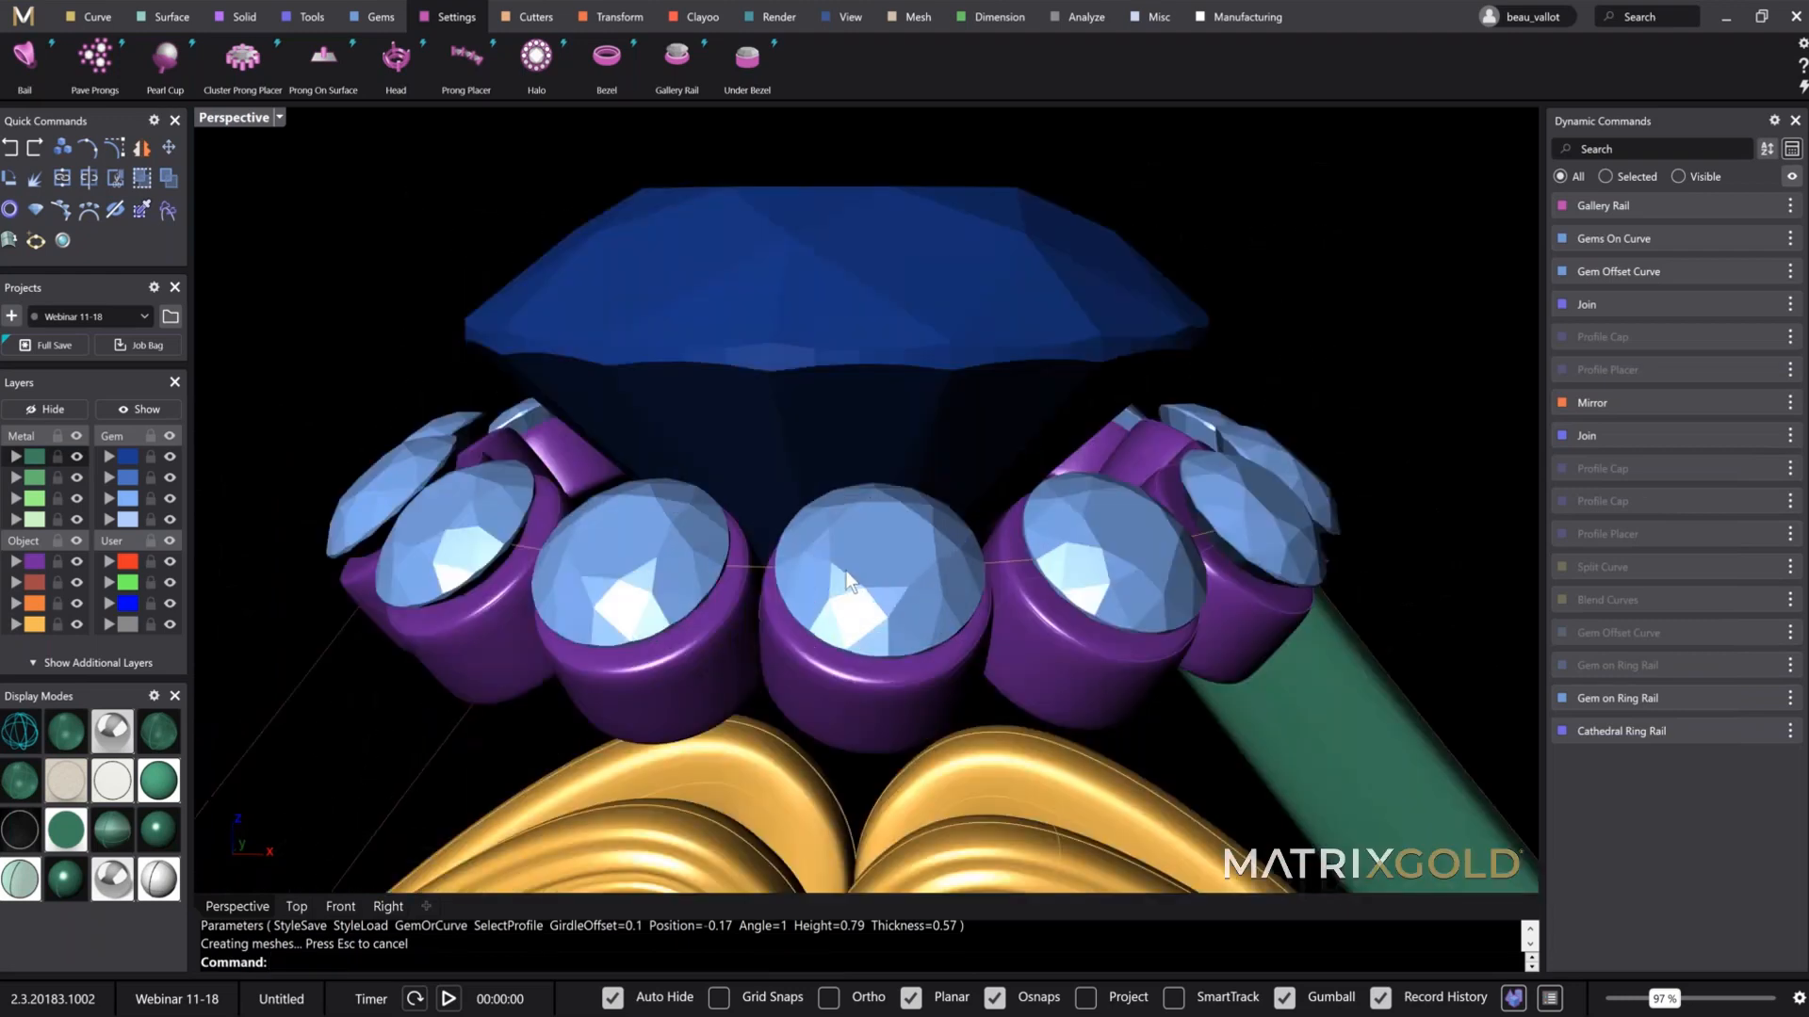
click(846, 571)
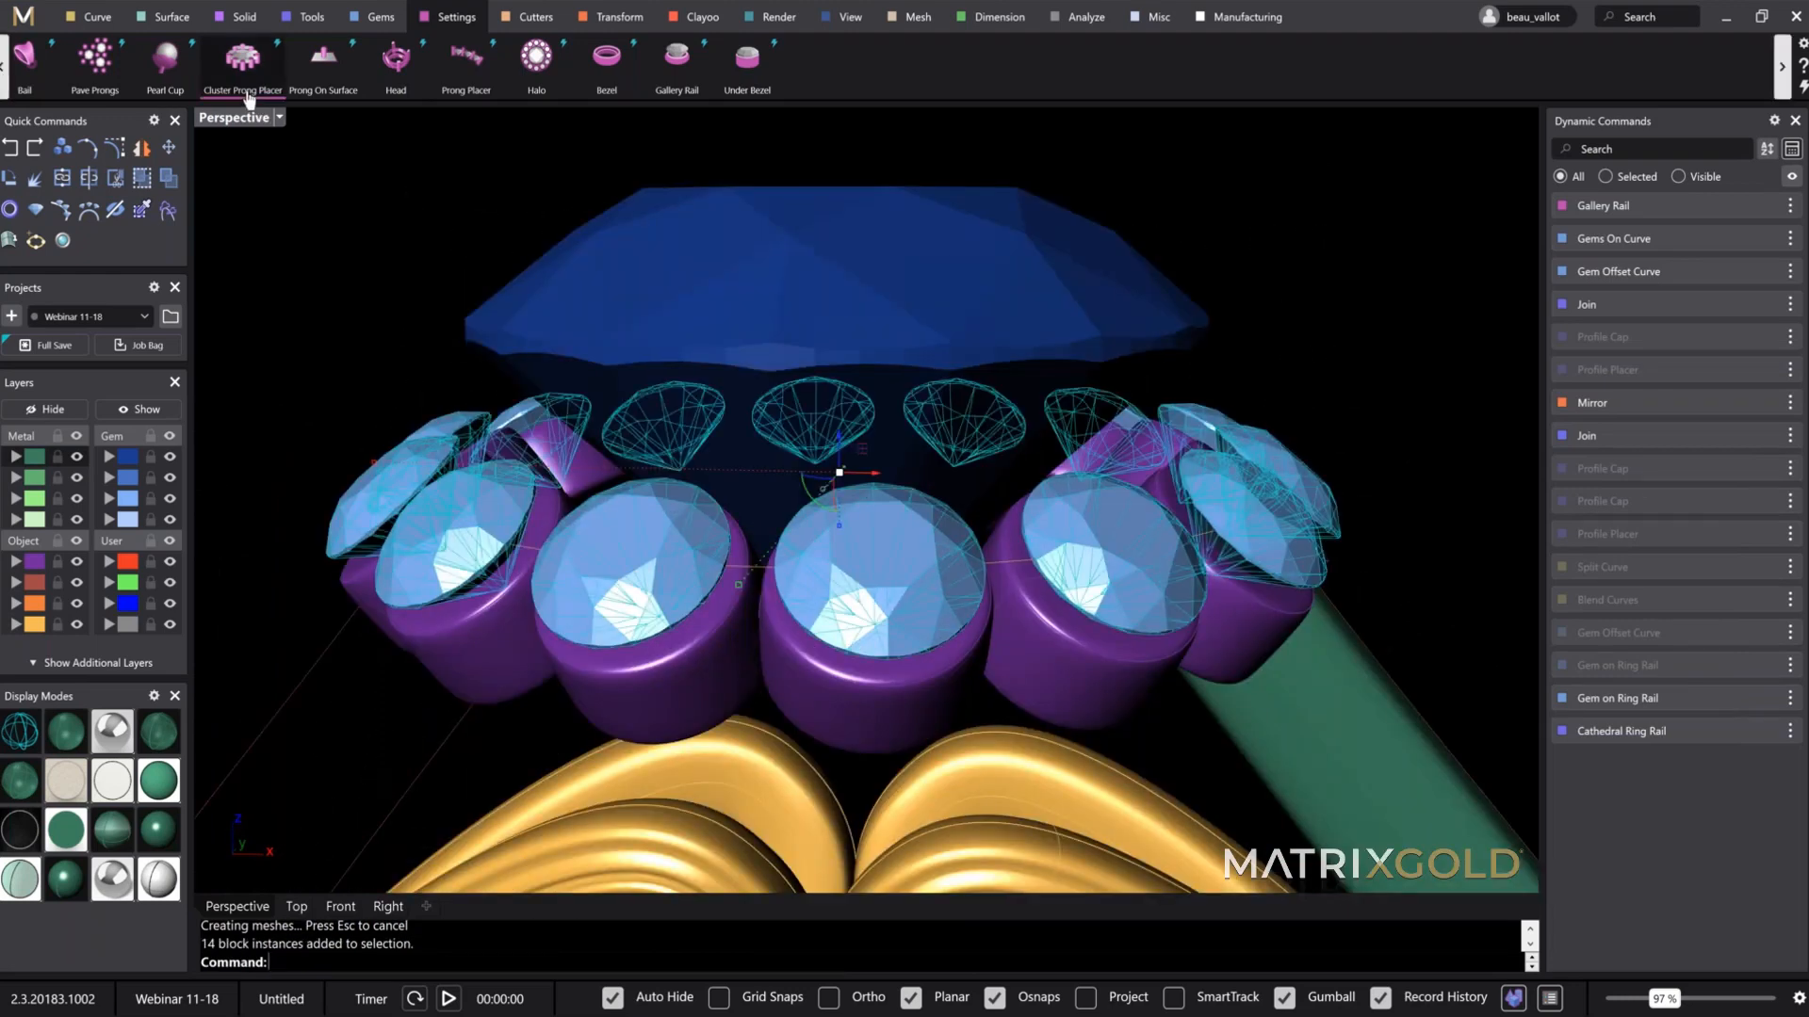
click(247, 97)
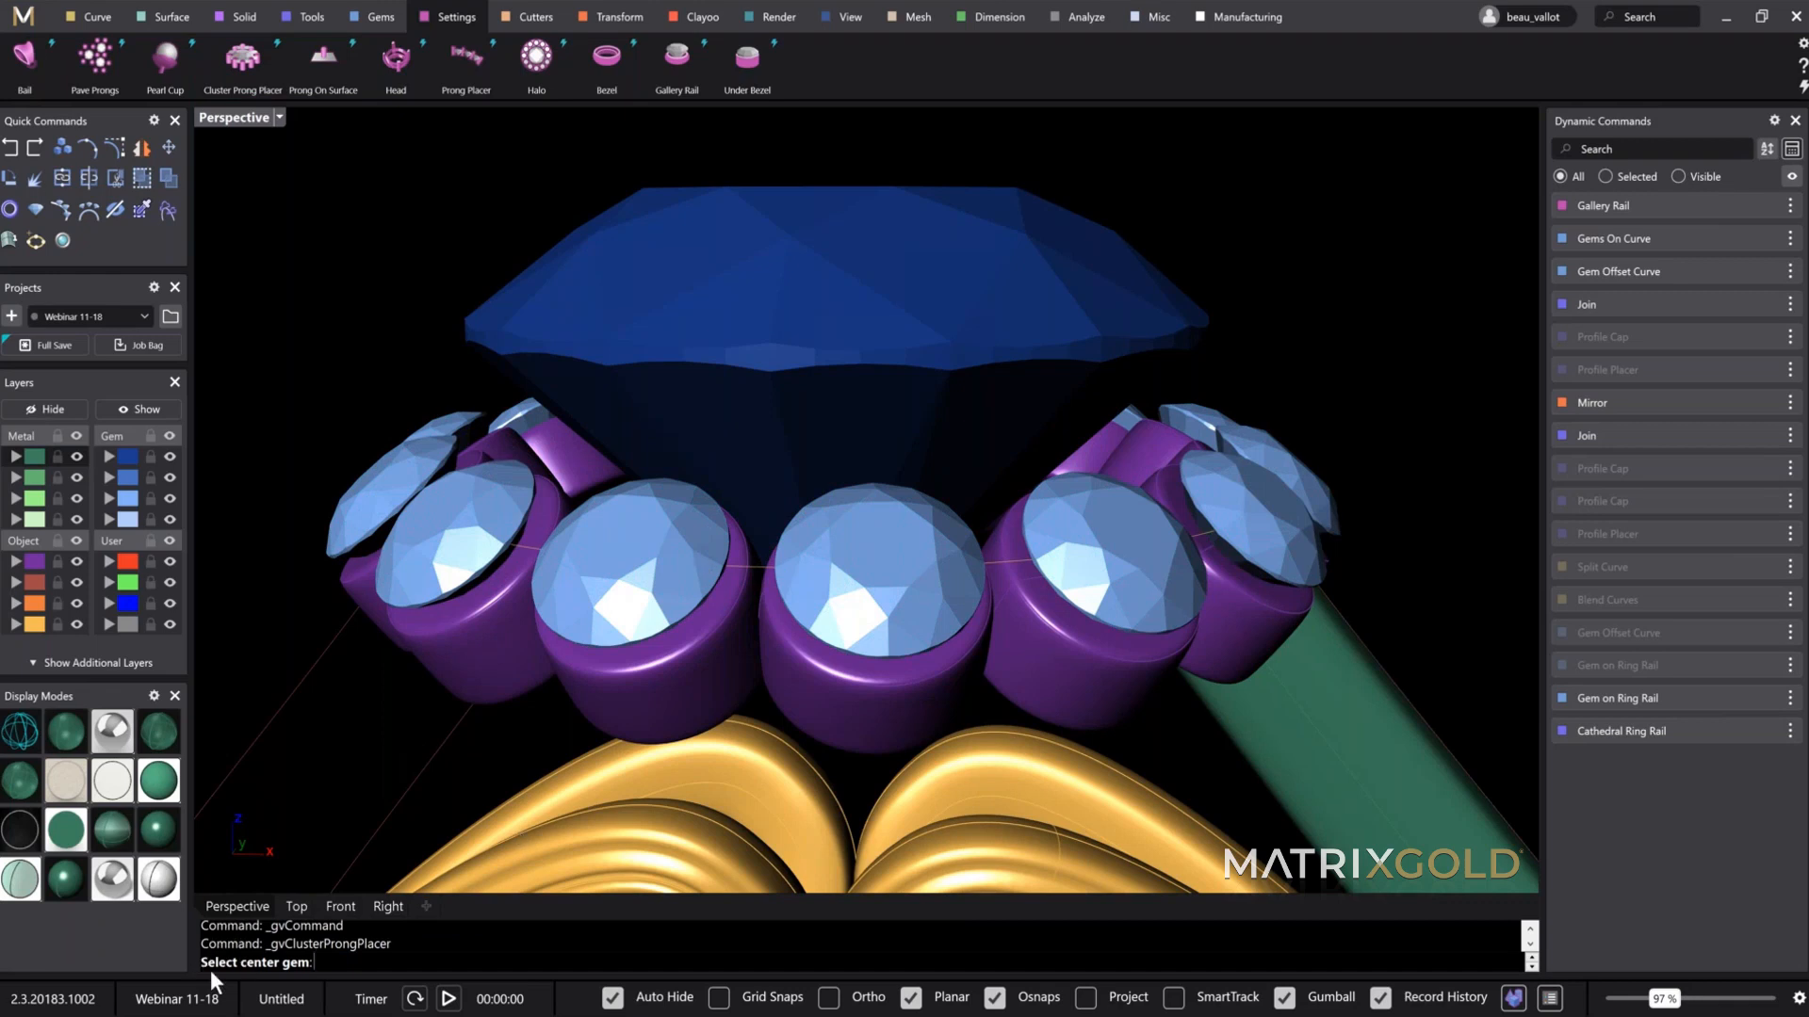
click(759, 301)
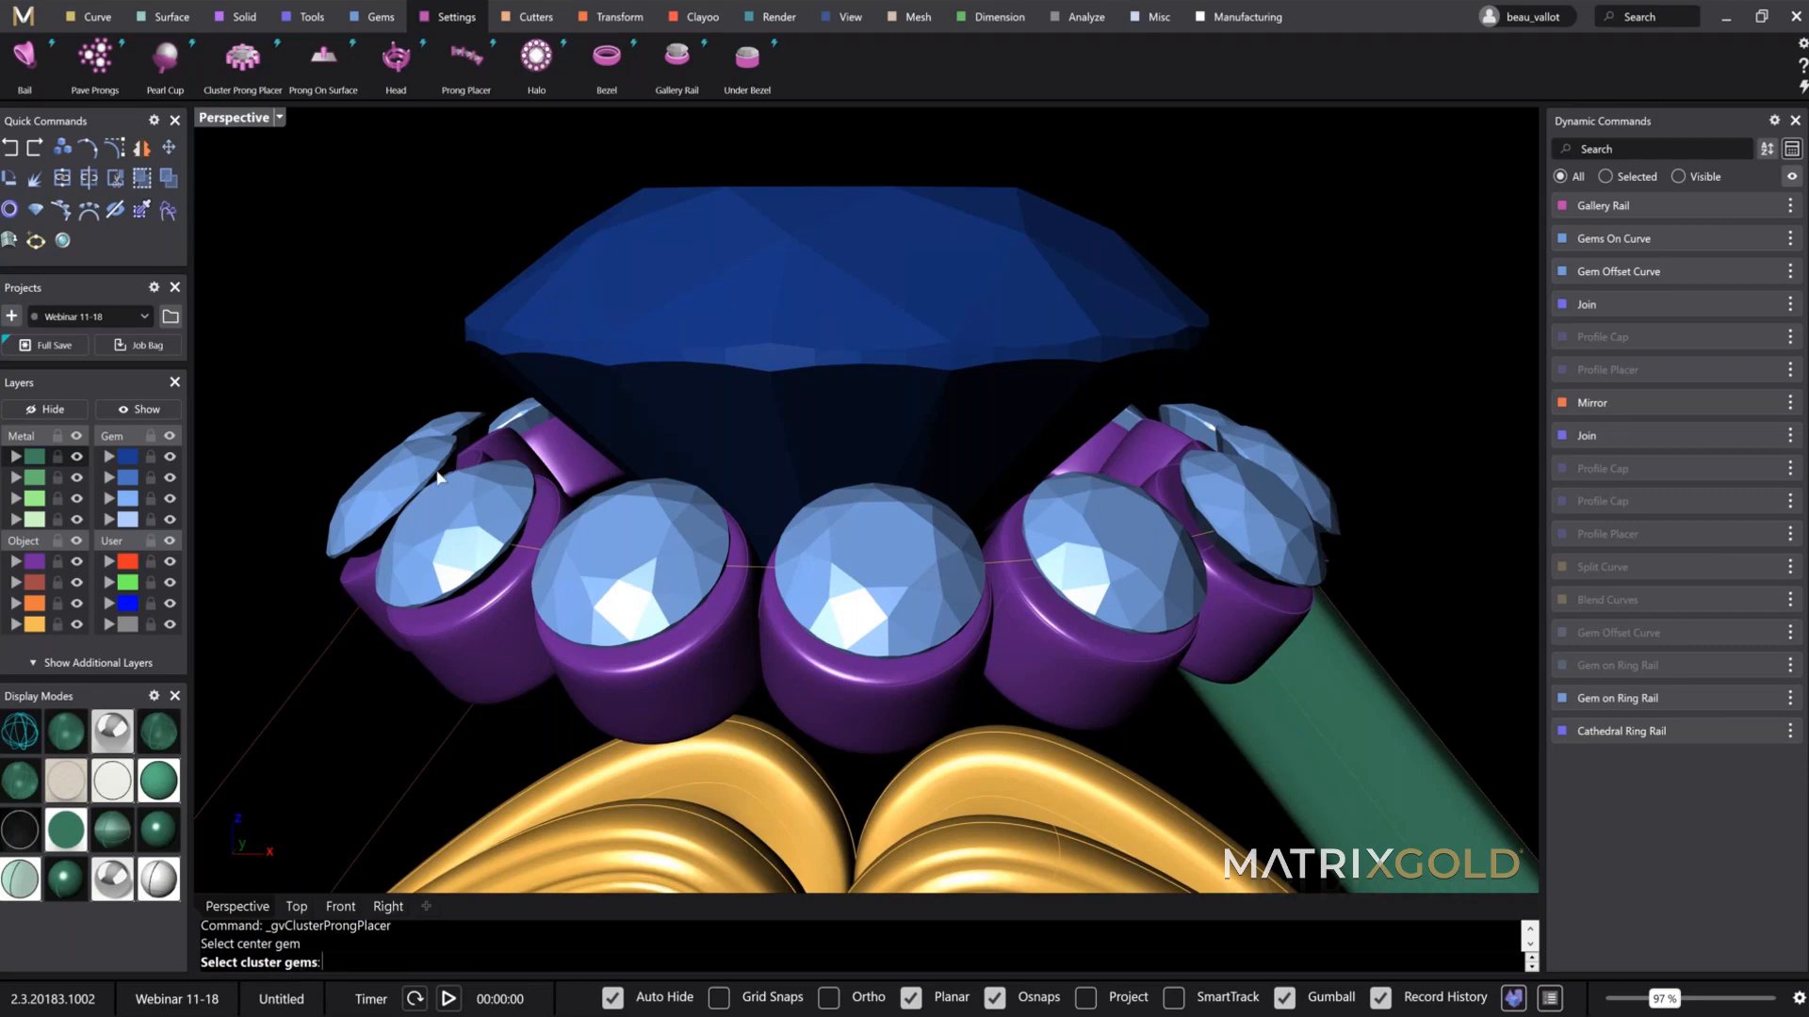
click(376, 479)
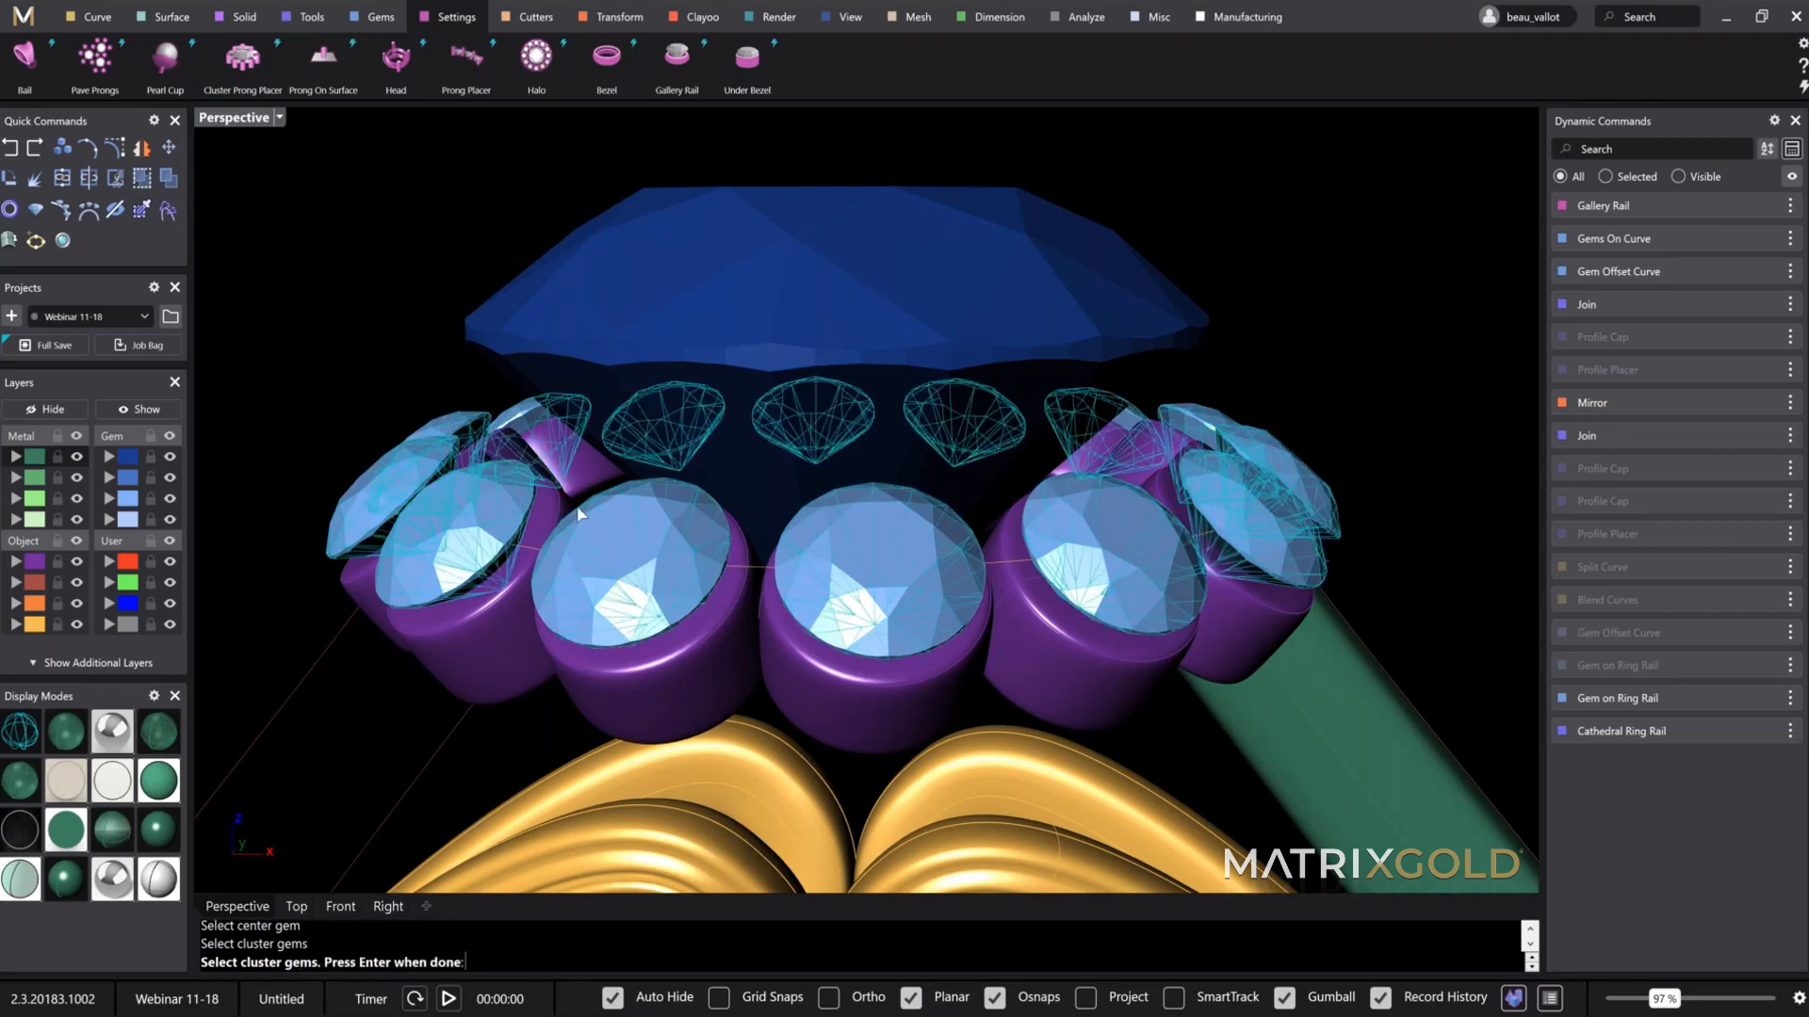
key(Return)
Step: Try ClusterProngStyle3 for the shared inside prongs and settle on ClusterProngStyle6
shift+right_drag(751, 541, 970, 603)
scroll(751, 452, down, 2)
scroll(754, 589, down, 5)
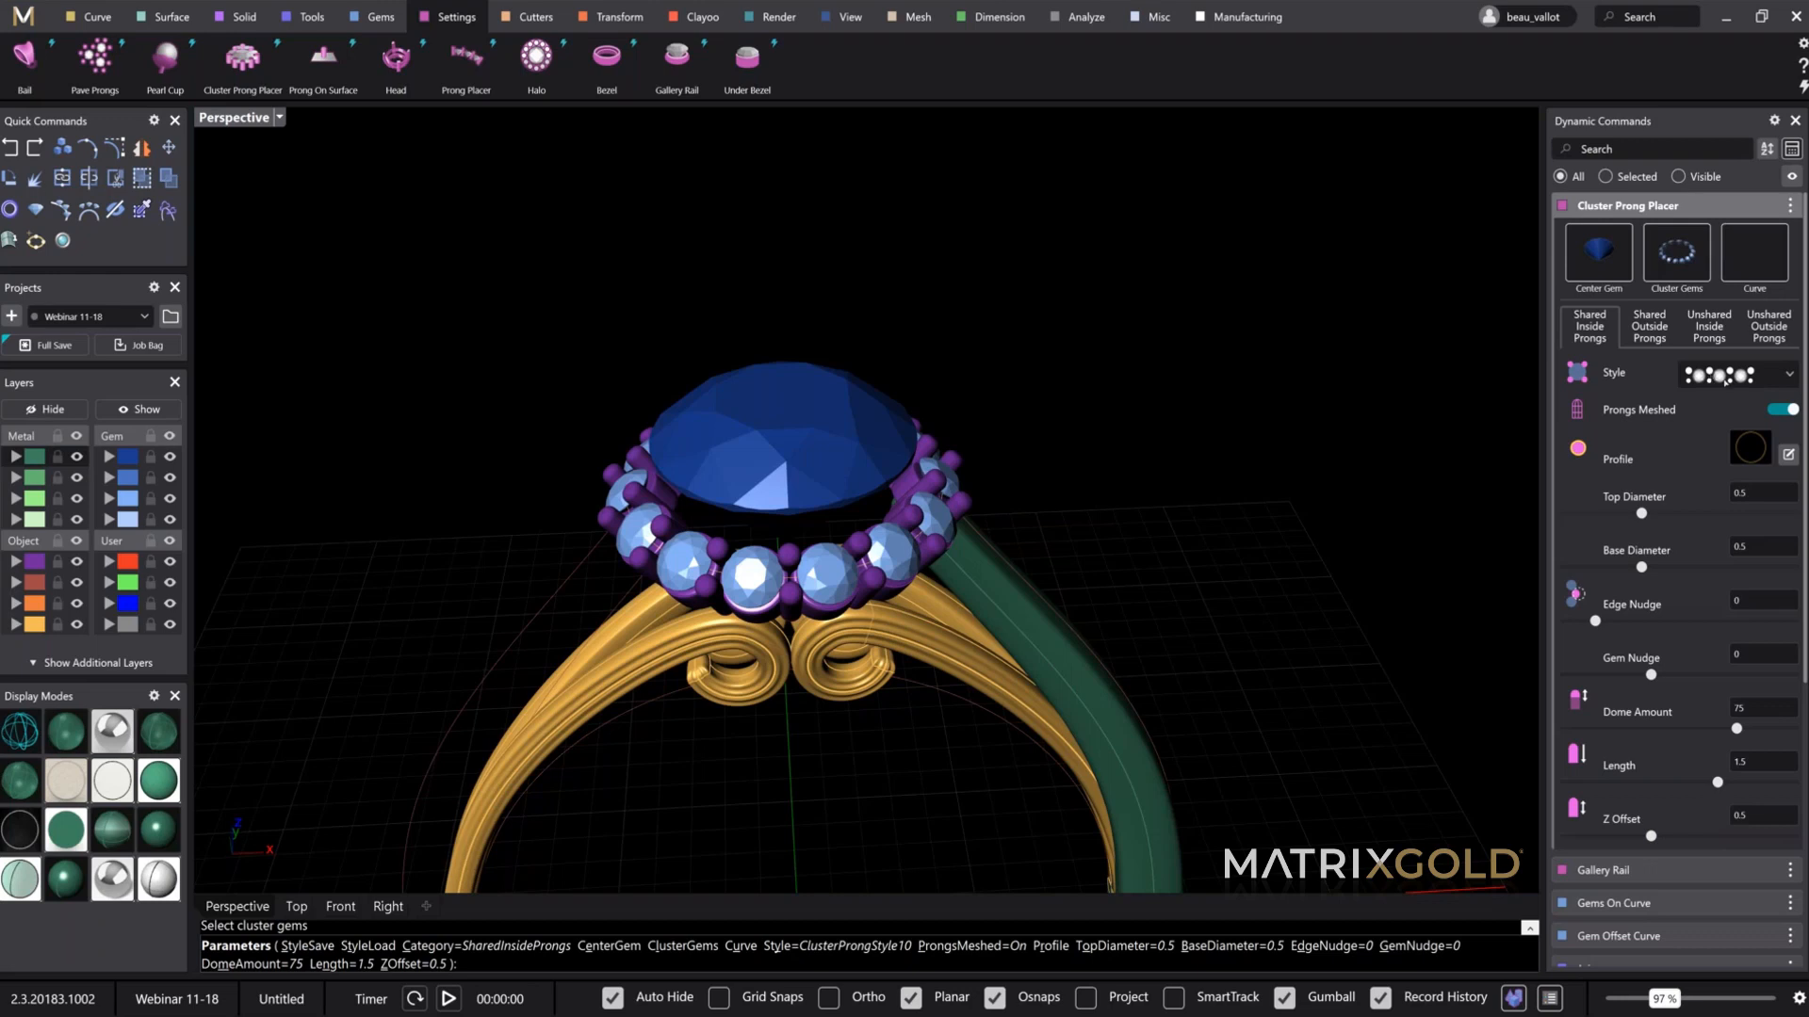
click(1788, 375)
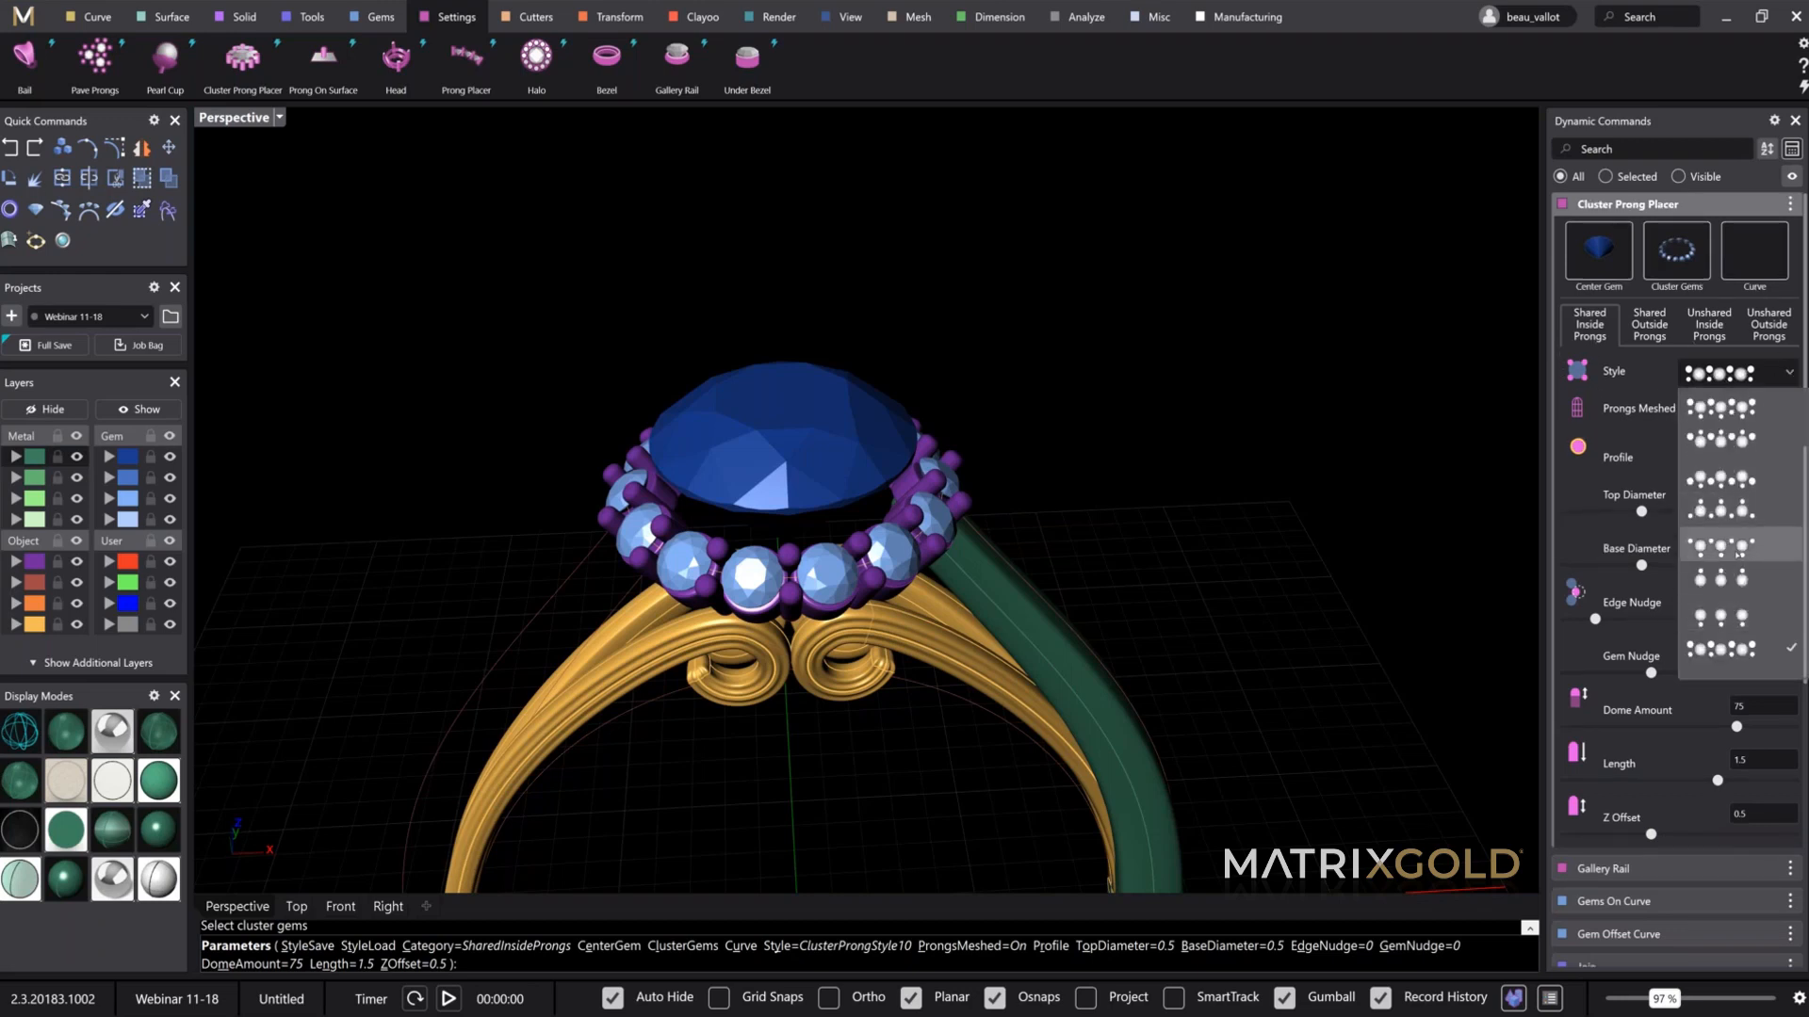
click(1712, 410)
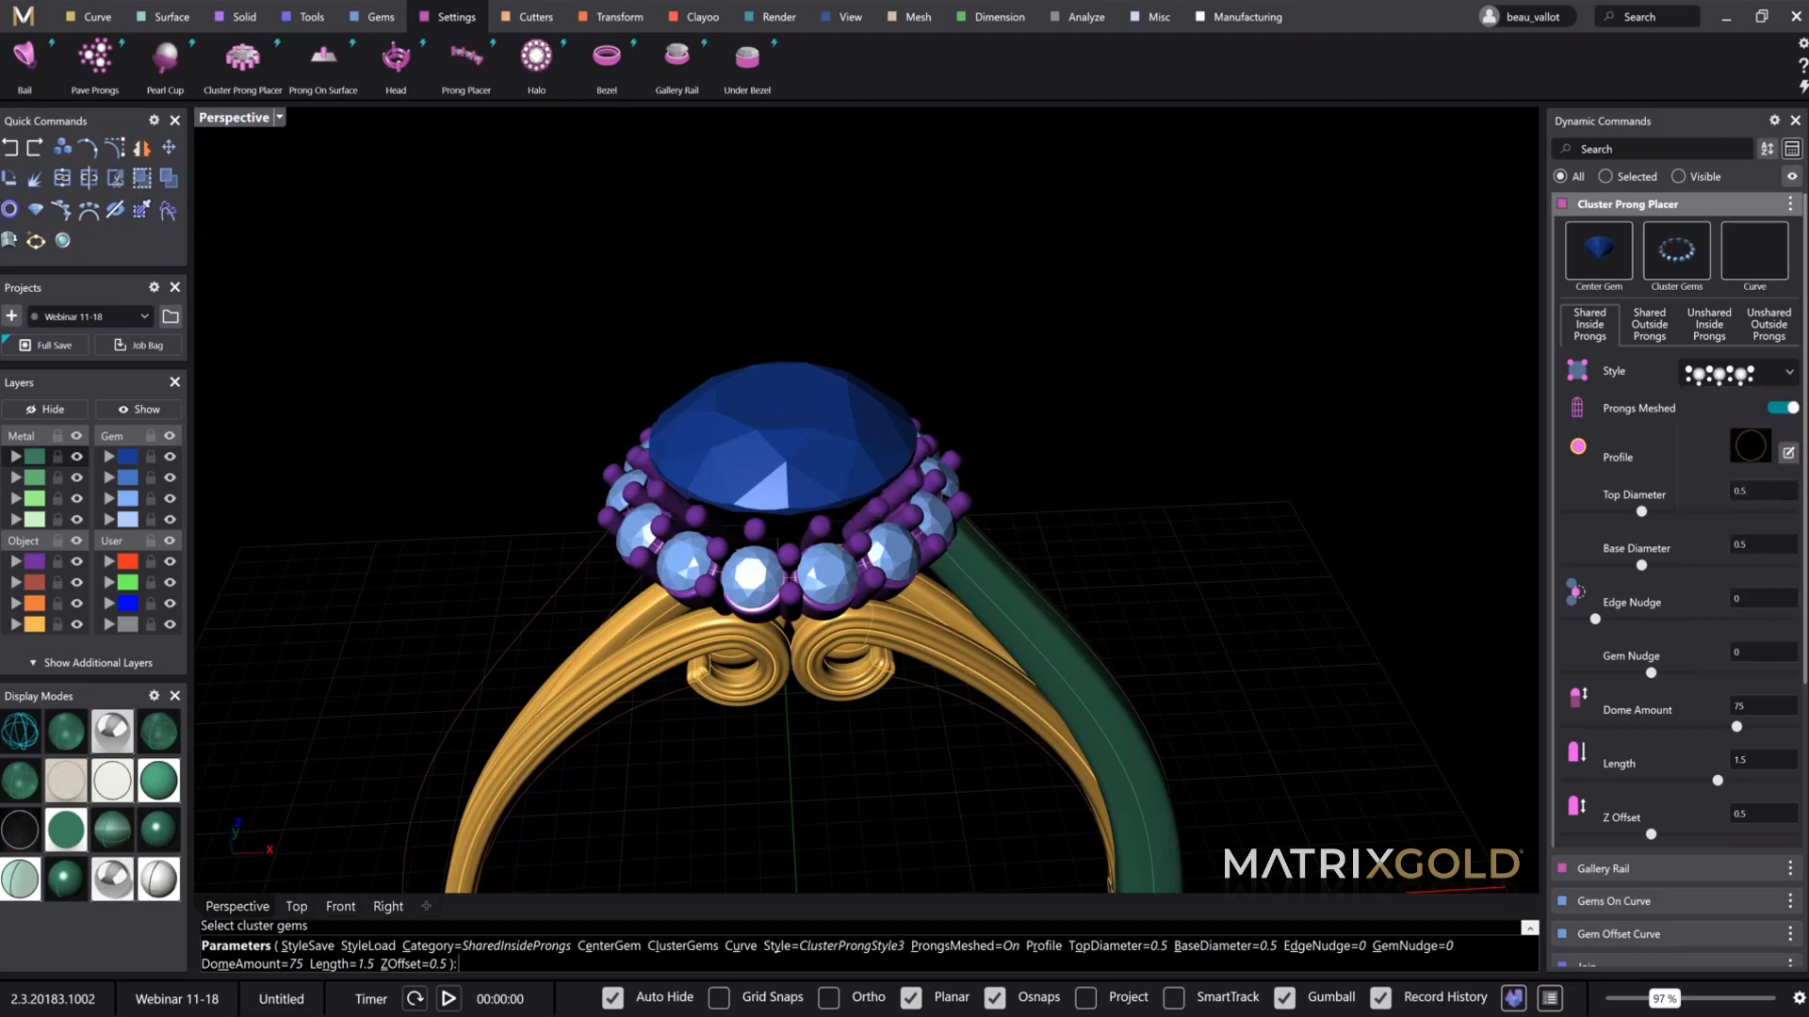
click(1794, 374)
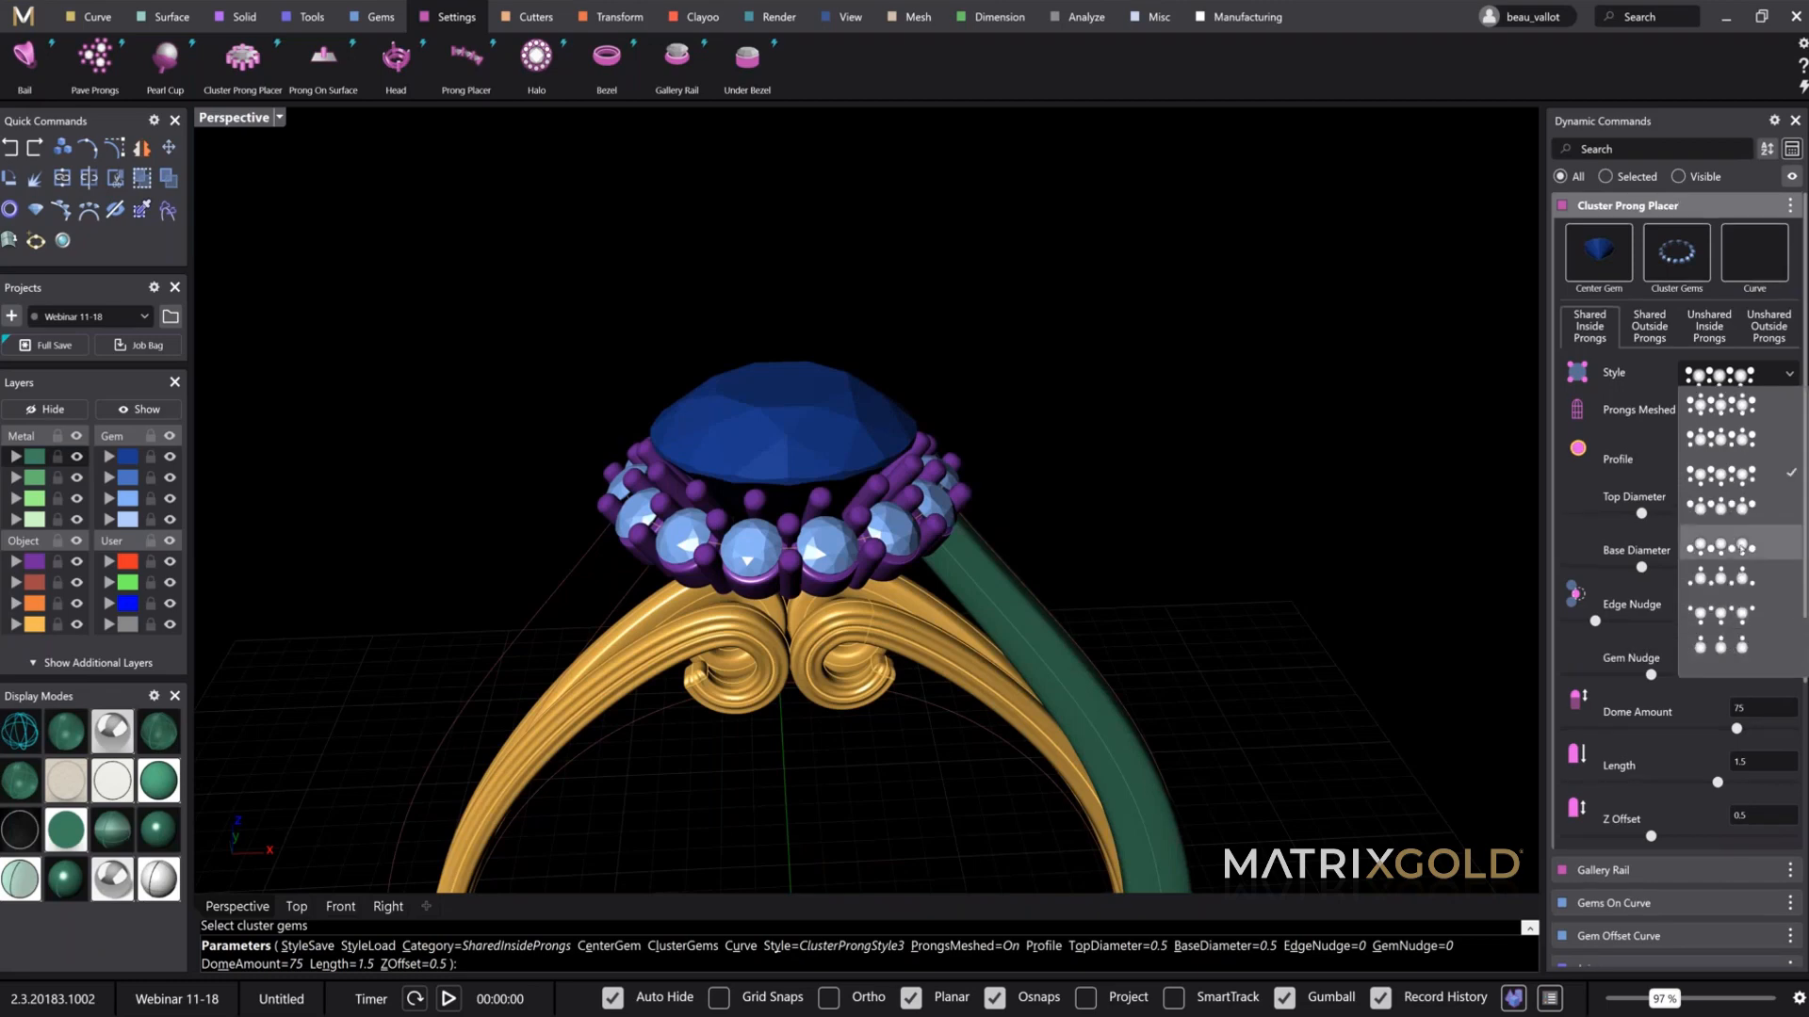
click(1720, 509)
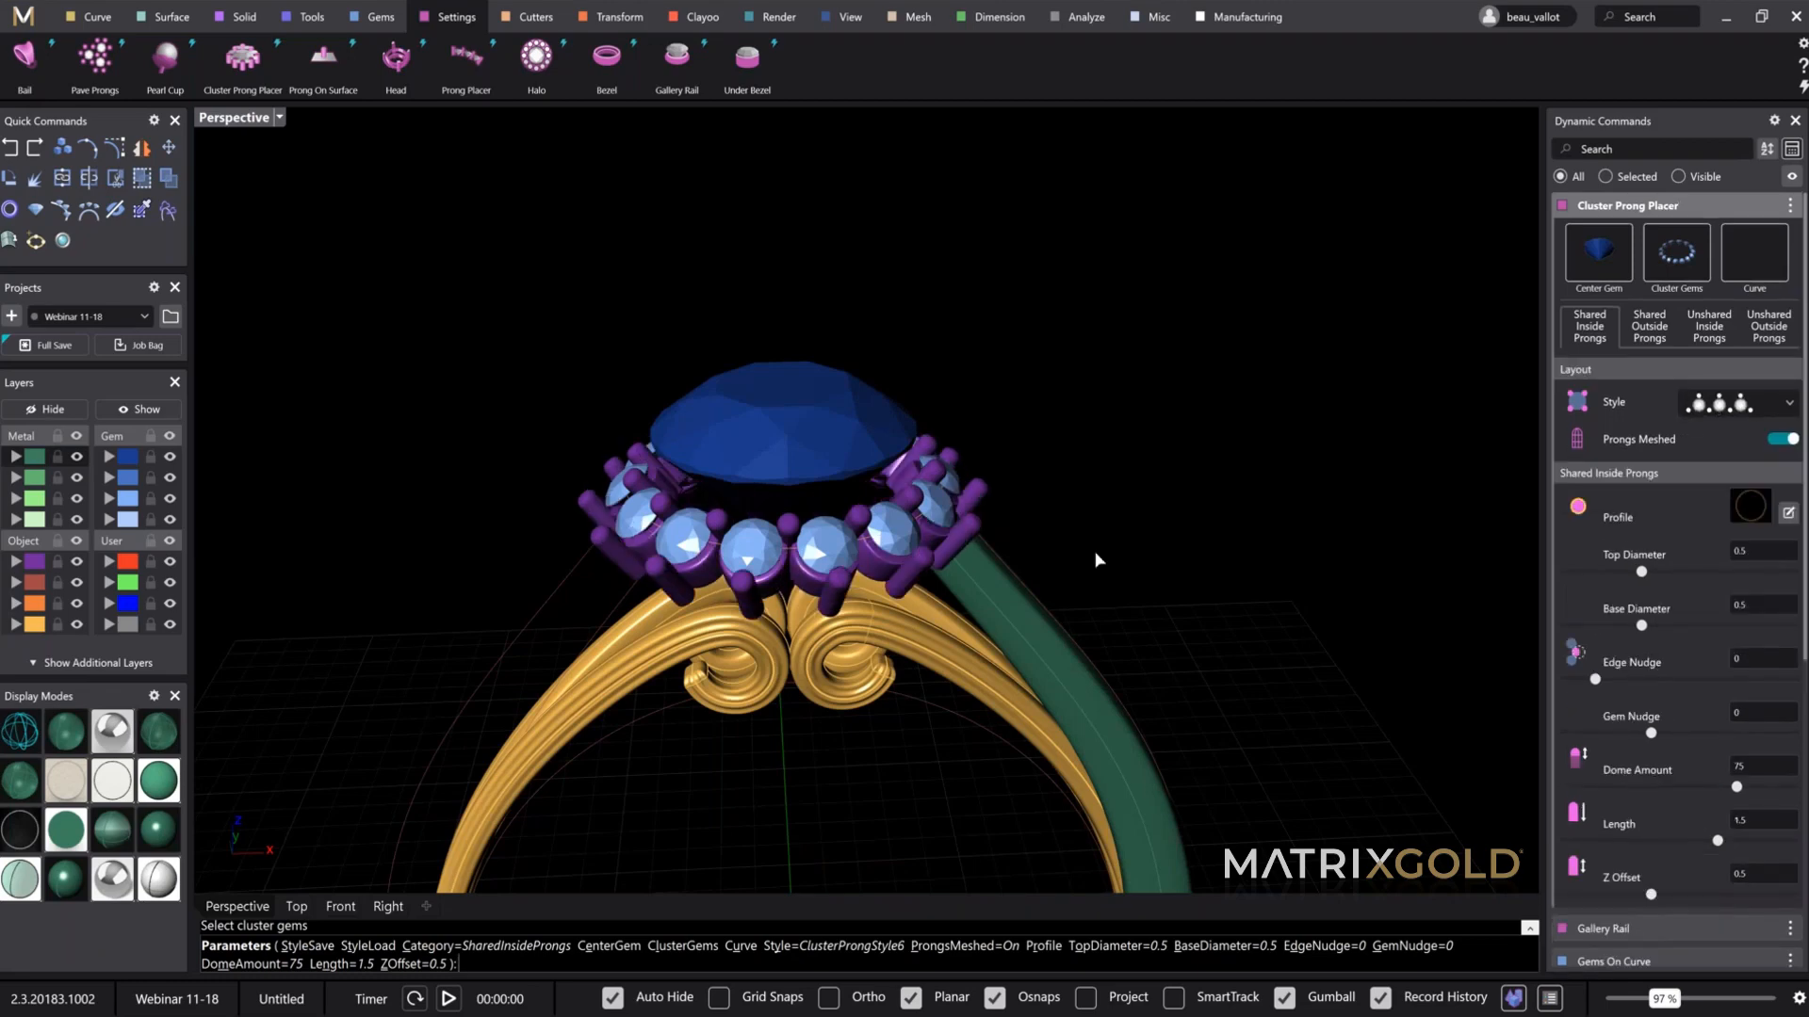
Step: Set the shared inside prongs' top diameter to 0.45 and base diameter to 0.6
right_drag(1095, 556, 801, 567)
scroll(794, 648, up, 5)
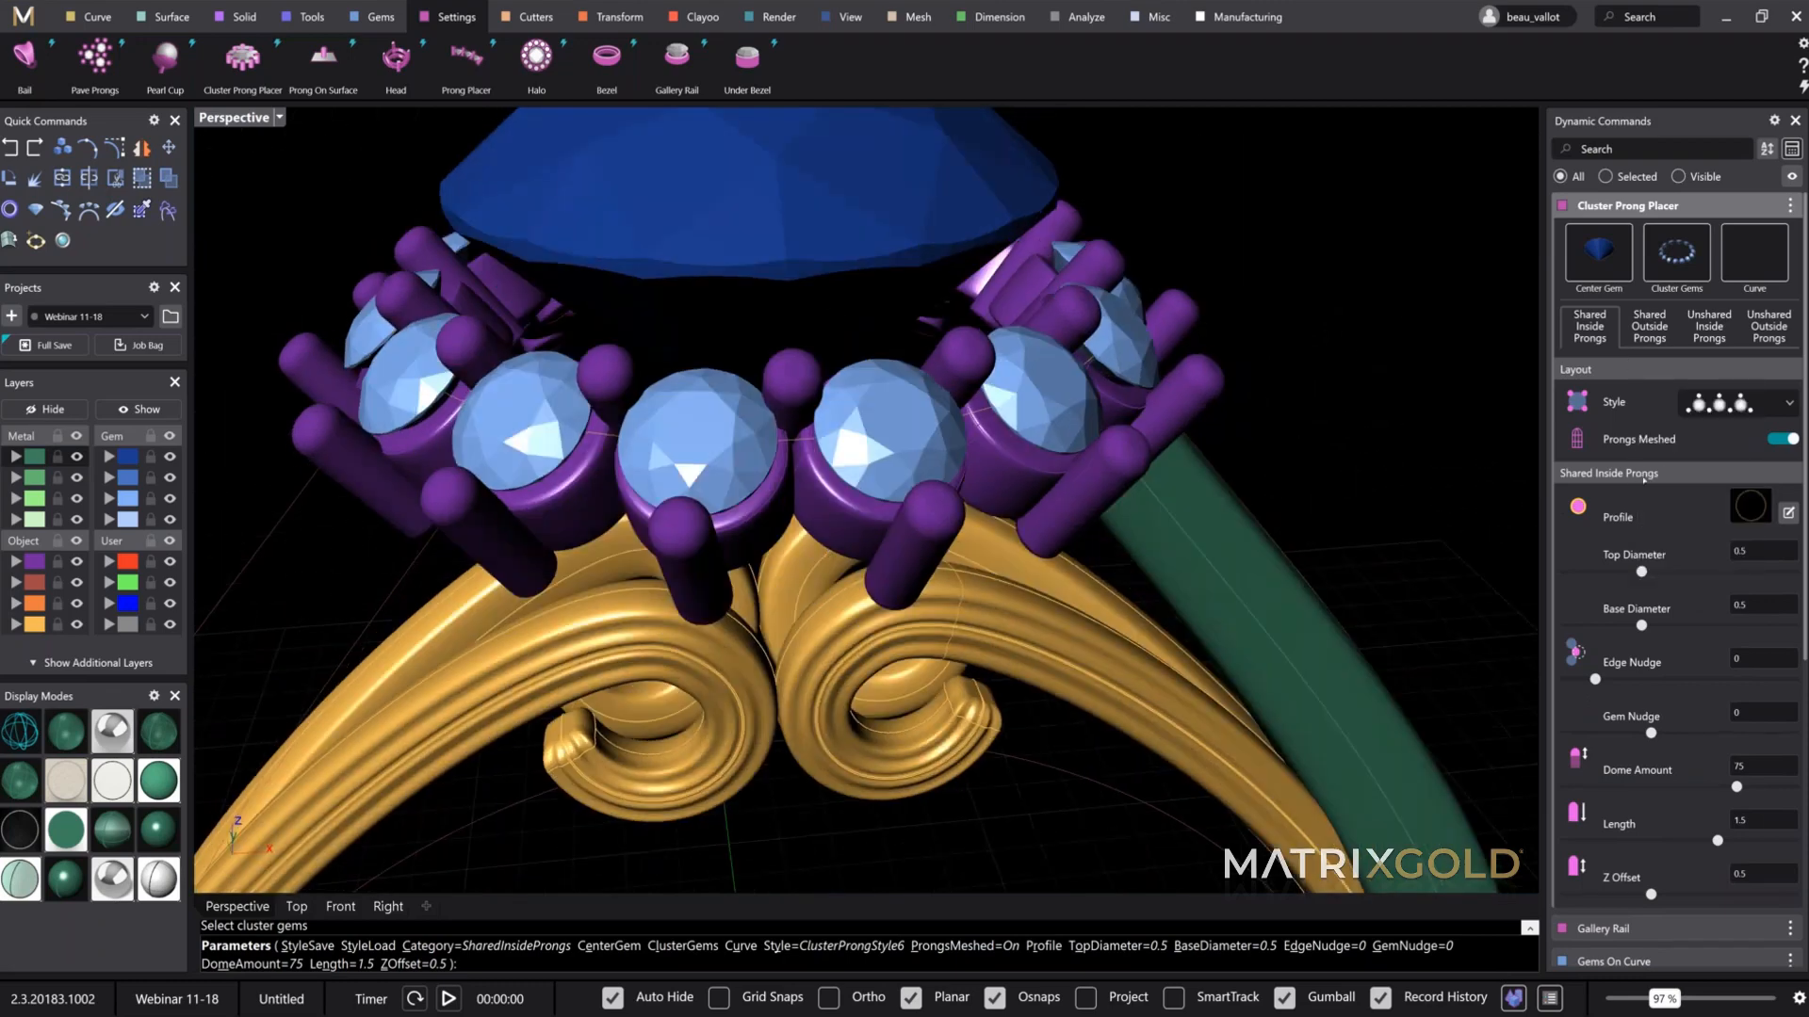
scroll(1798, 505, down, 2)
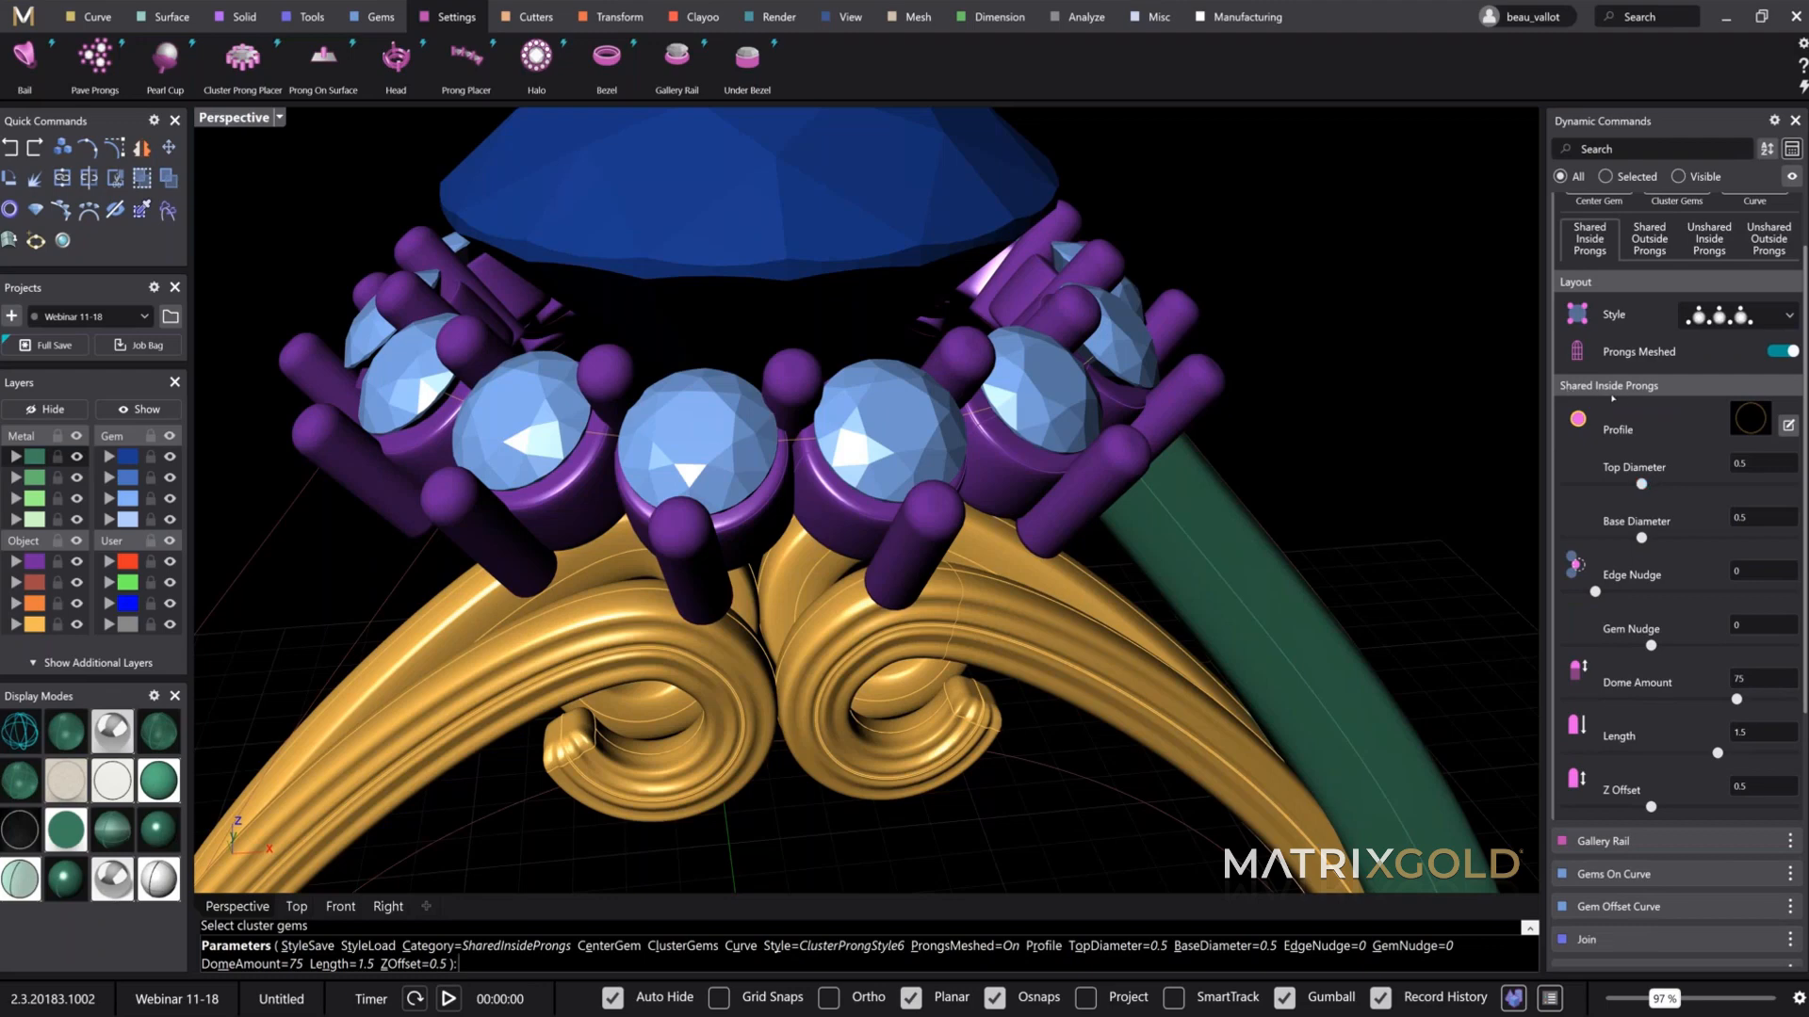
mouse_move(786, 399)
right_down()
mouse_move(789, 437)
mouse_move(817, 412)
right_up()
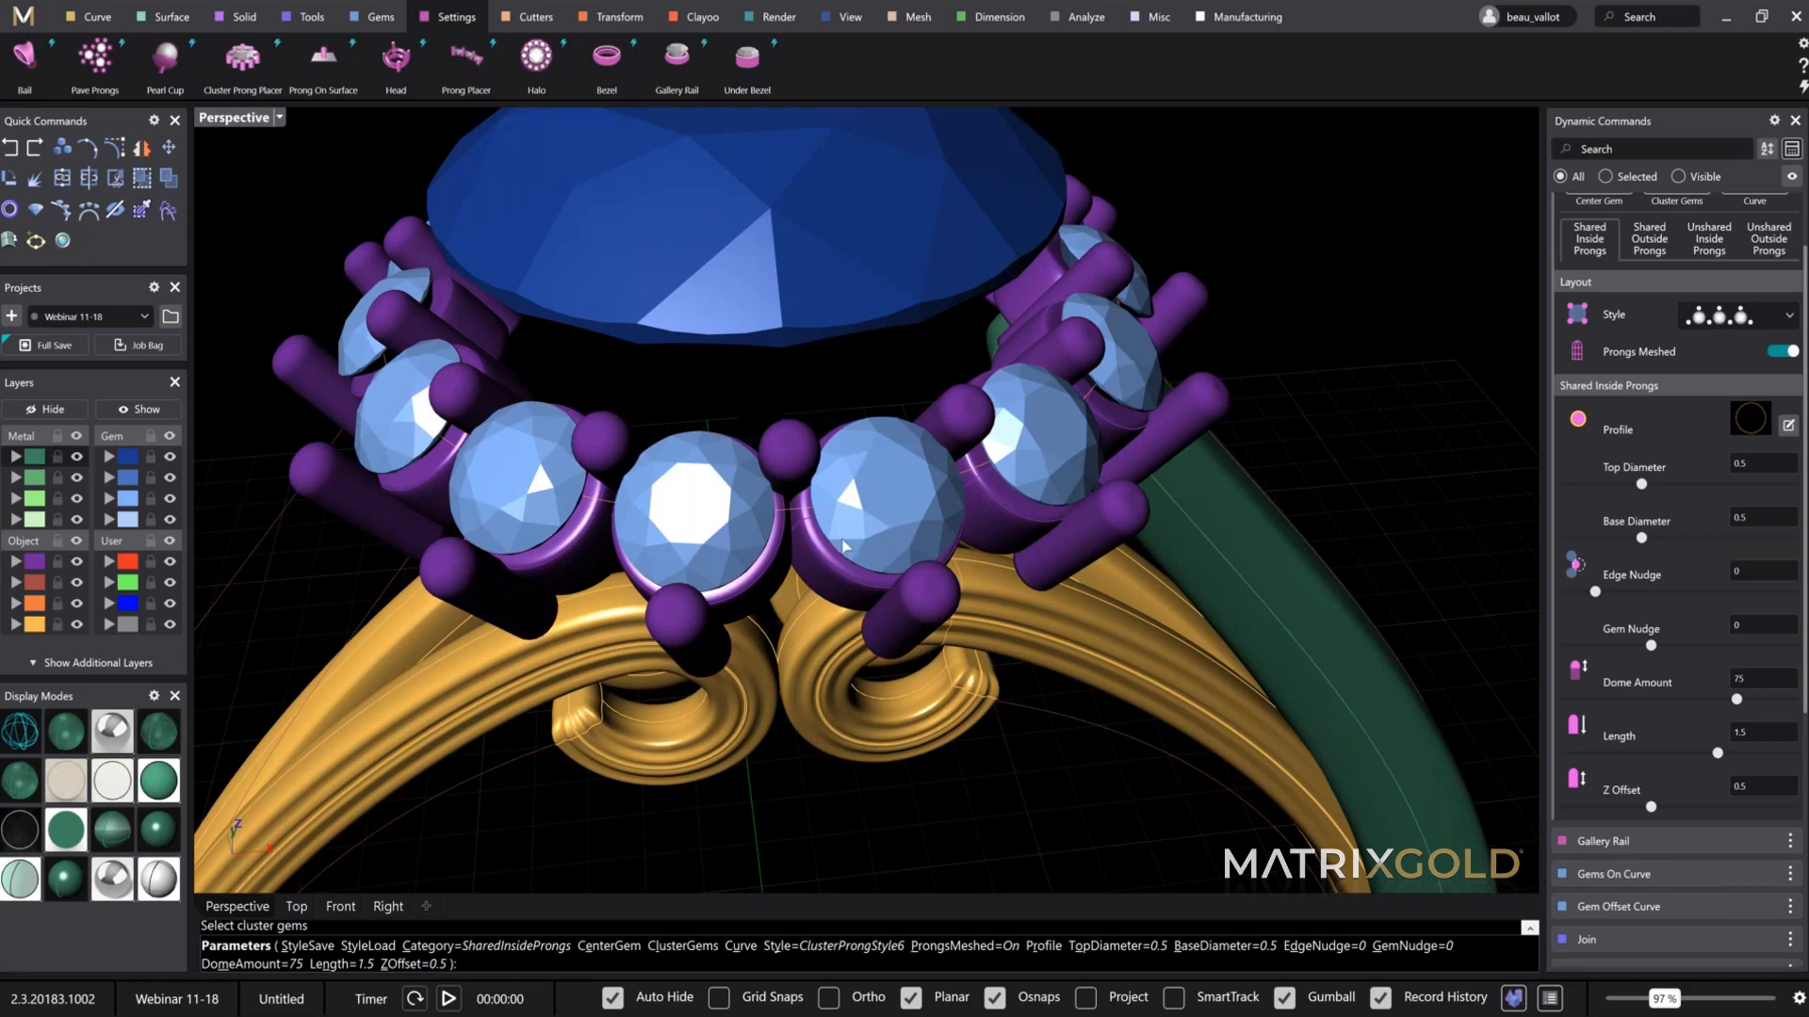
drag(1641, 484, 1657, 484)
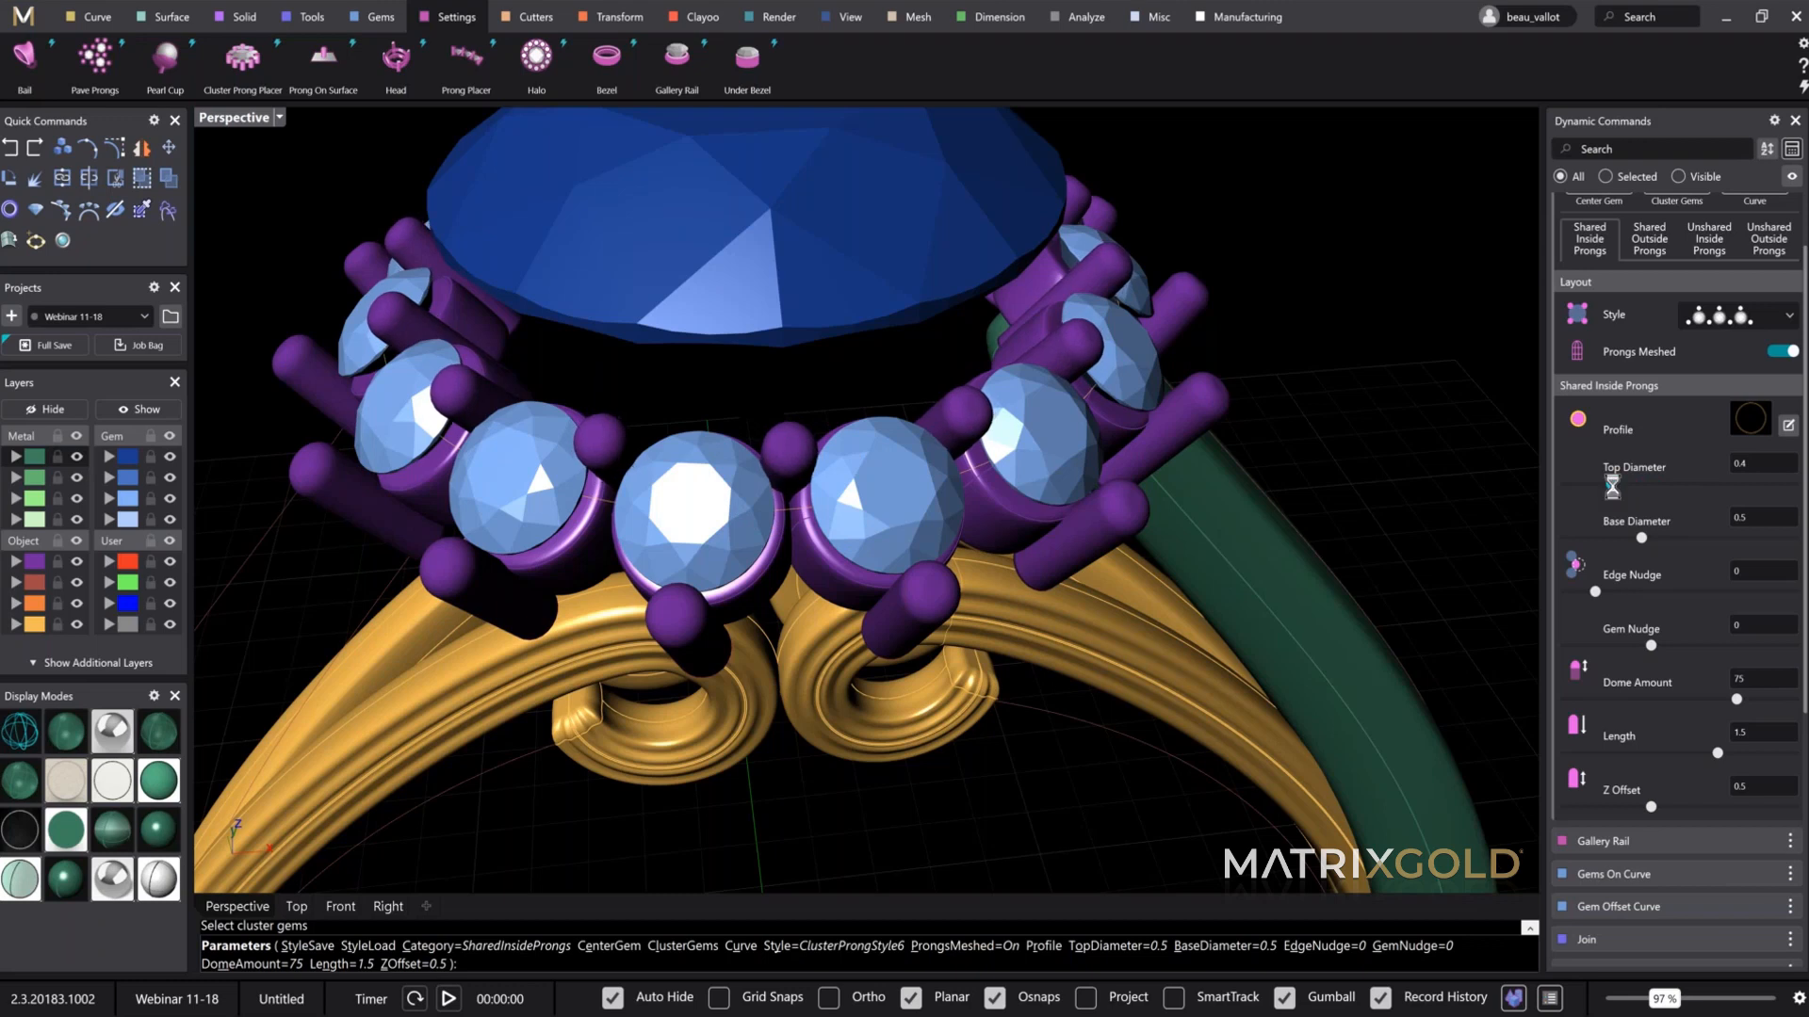
drag(1611, 484, 1673, 538)
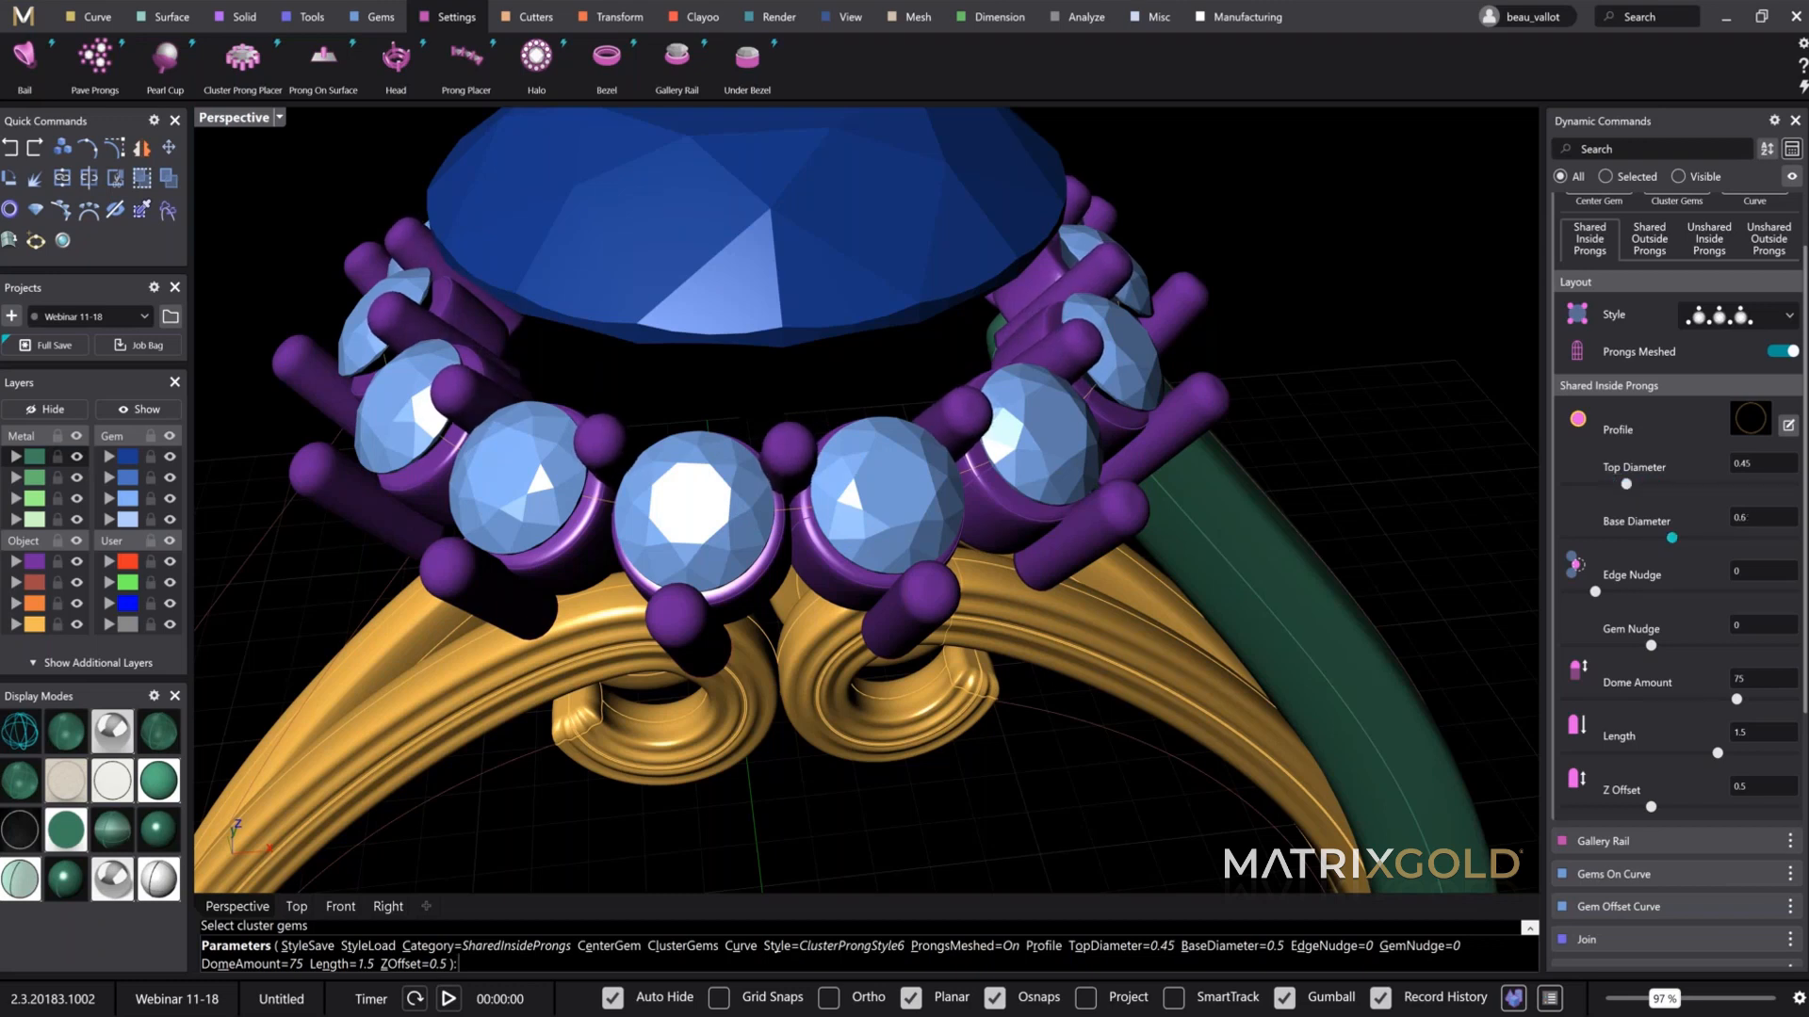
right_drag(1168, 471, 1421, 429)
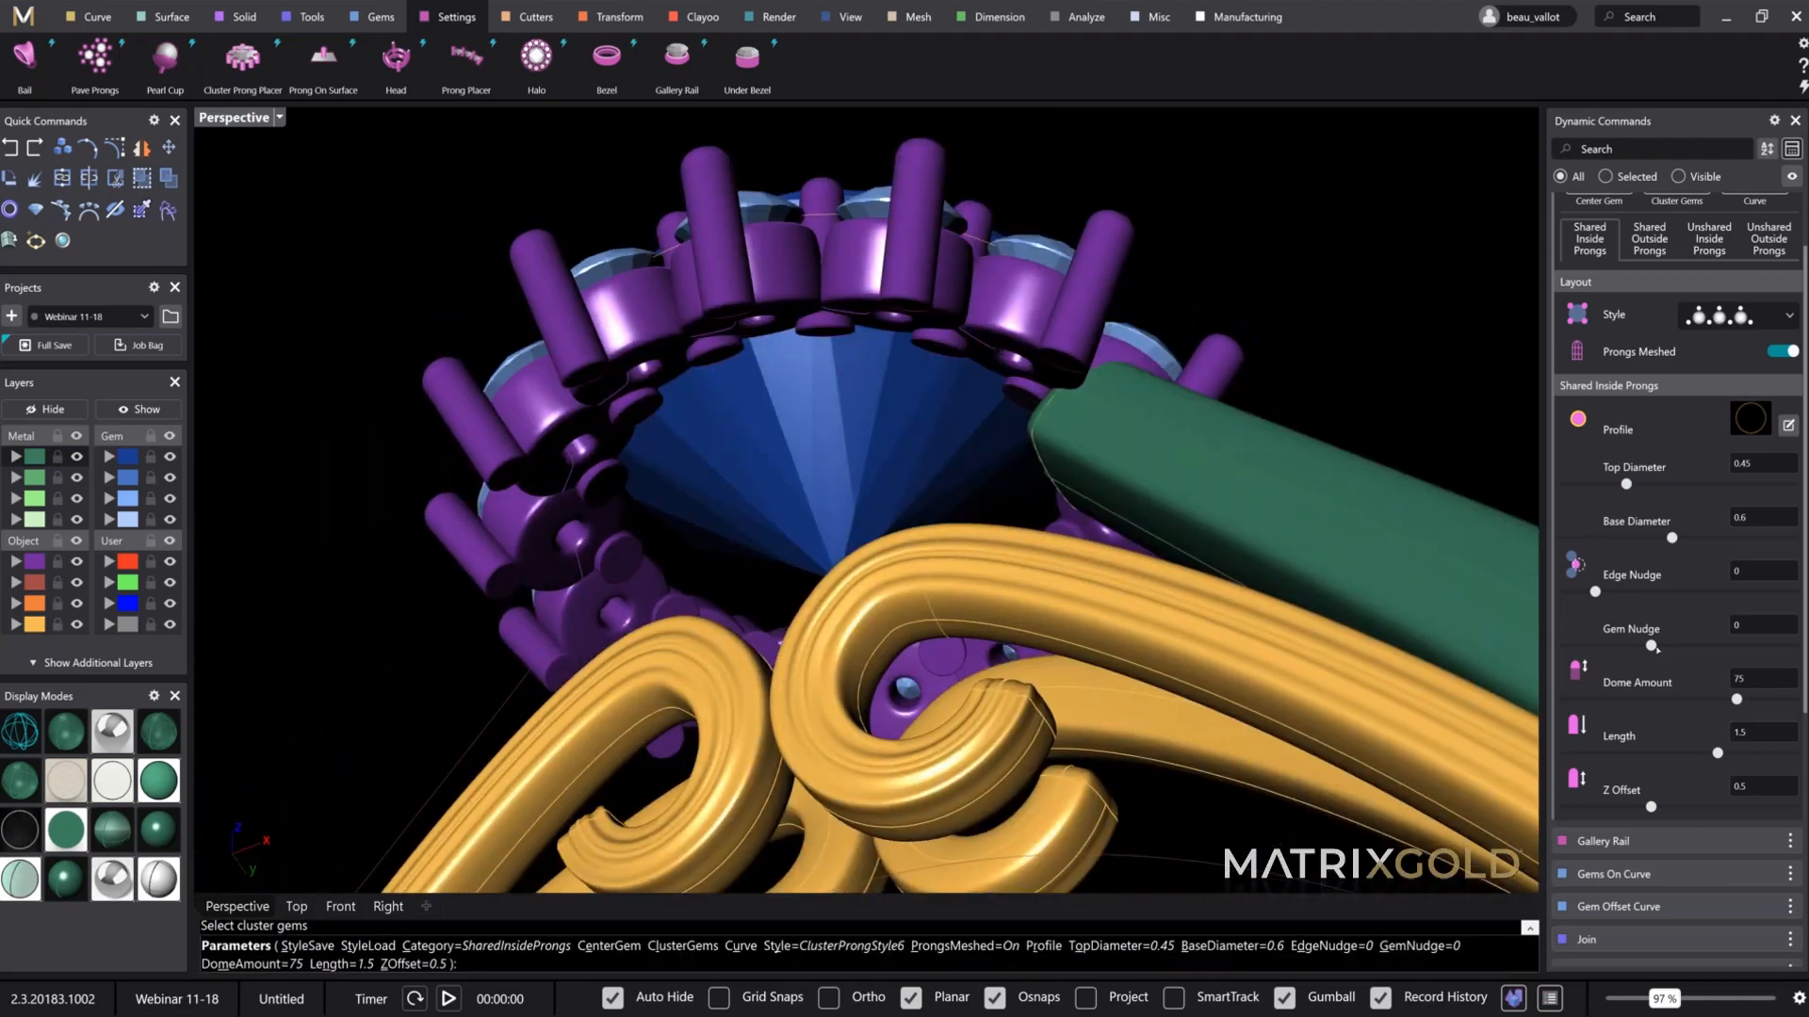
right_drag(1124, 315, 1036, 527)
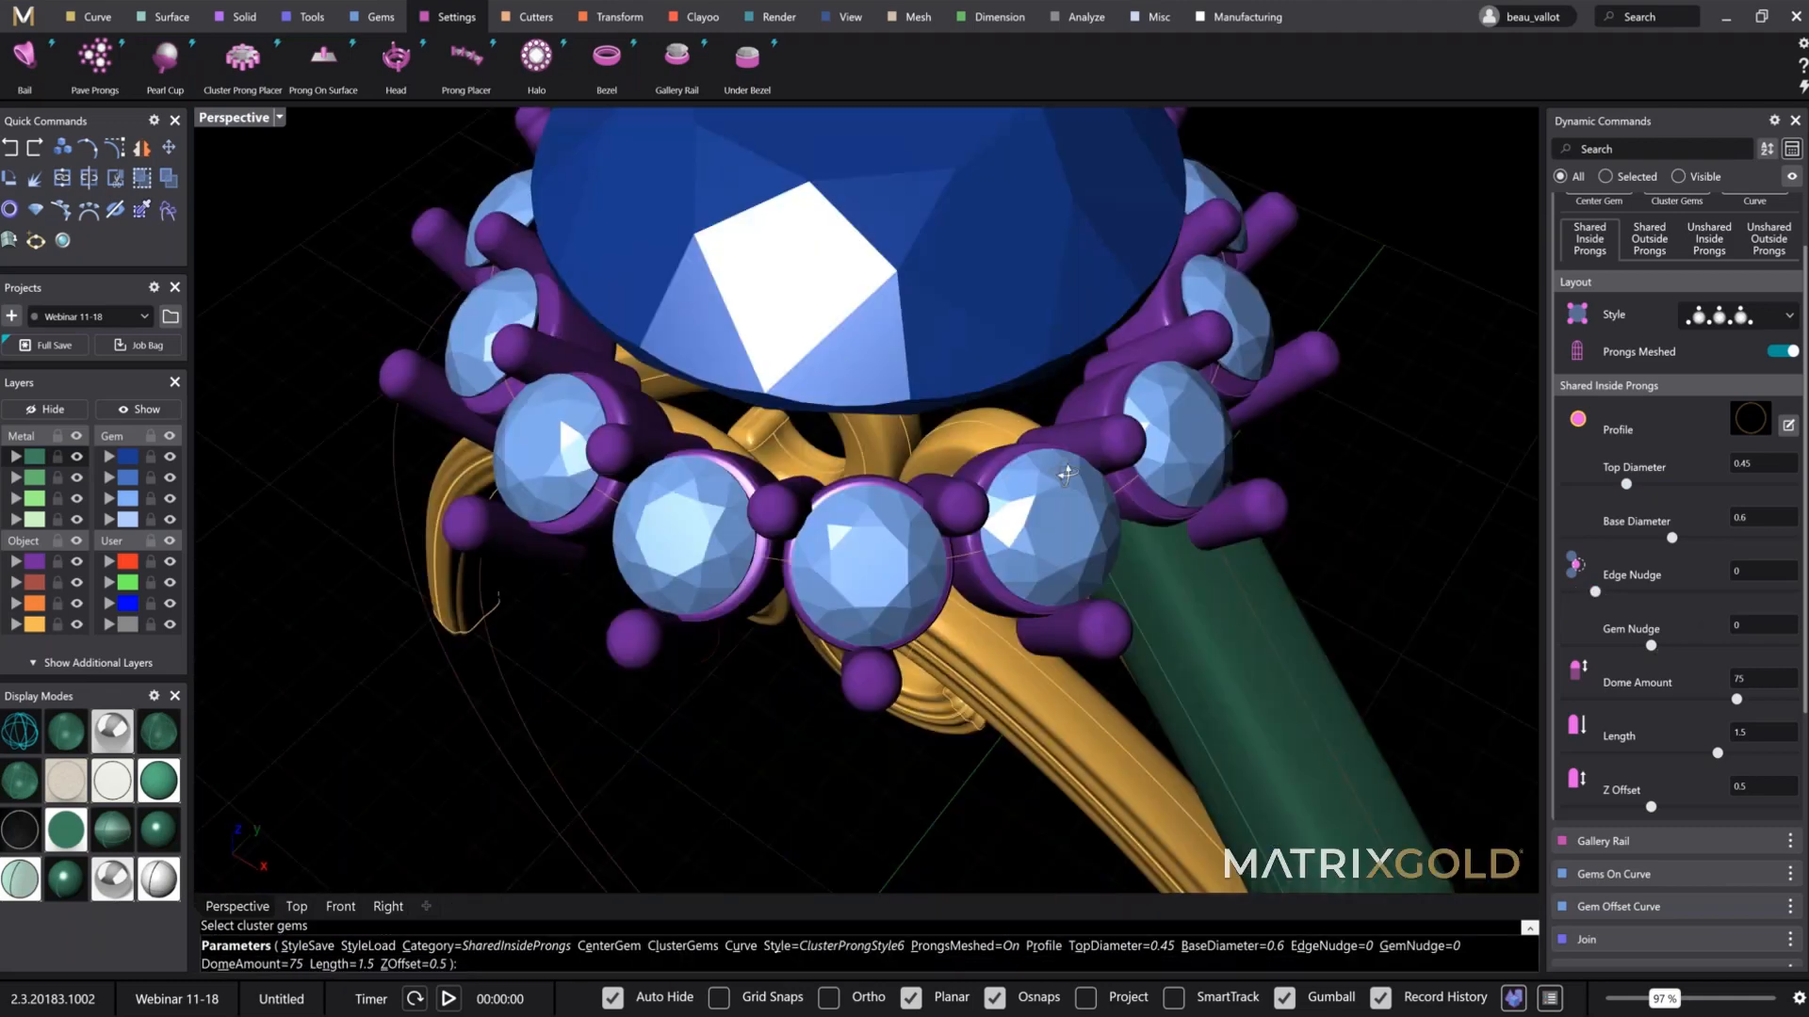
Step: Set the shared inside prongs' edge nudge to 0.05 and gem nudge to 0.03
scroll(1027, 523, up, 6)
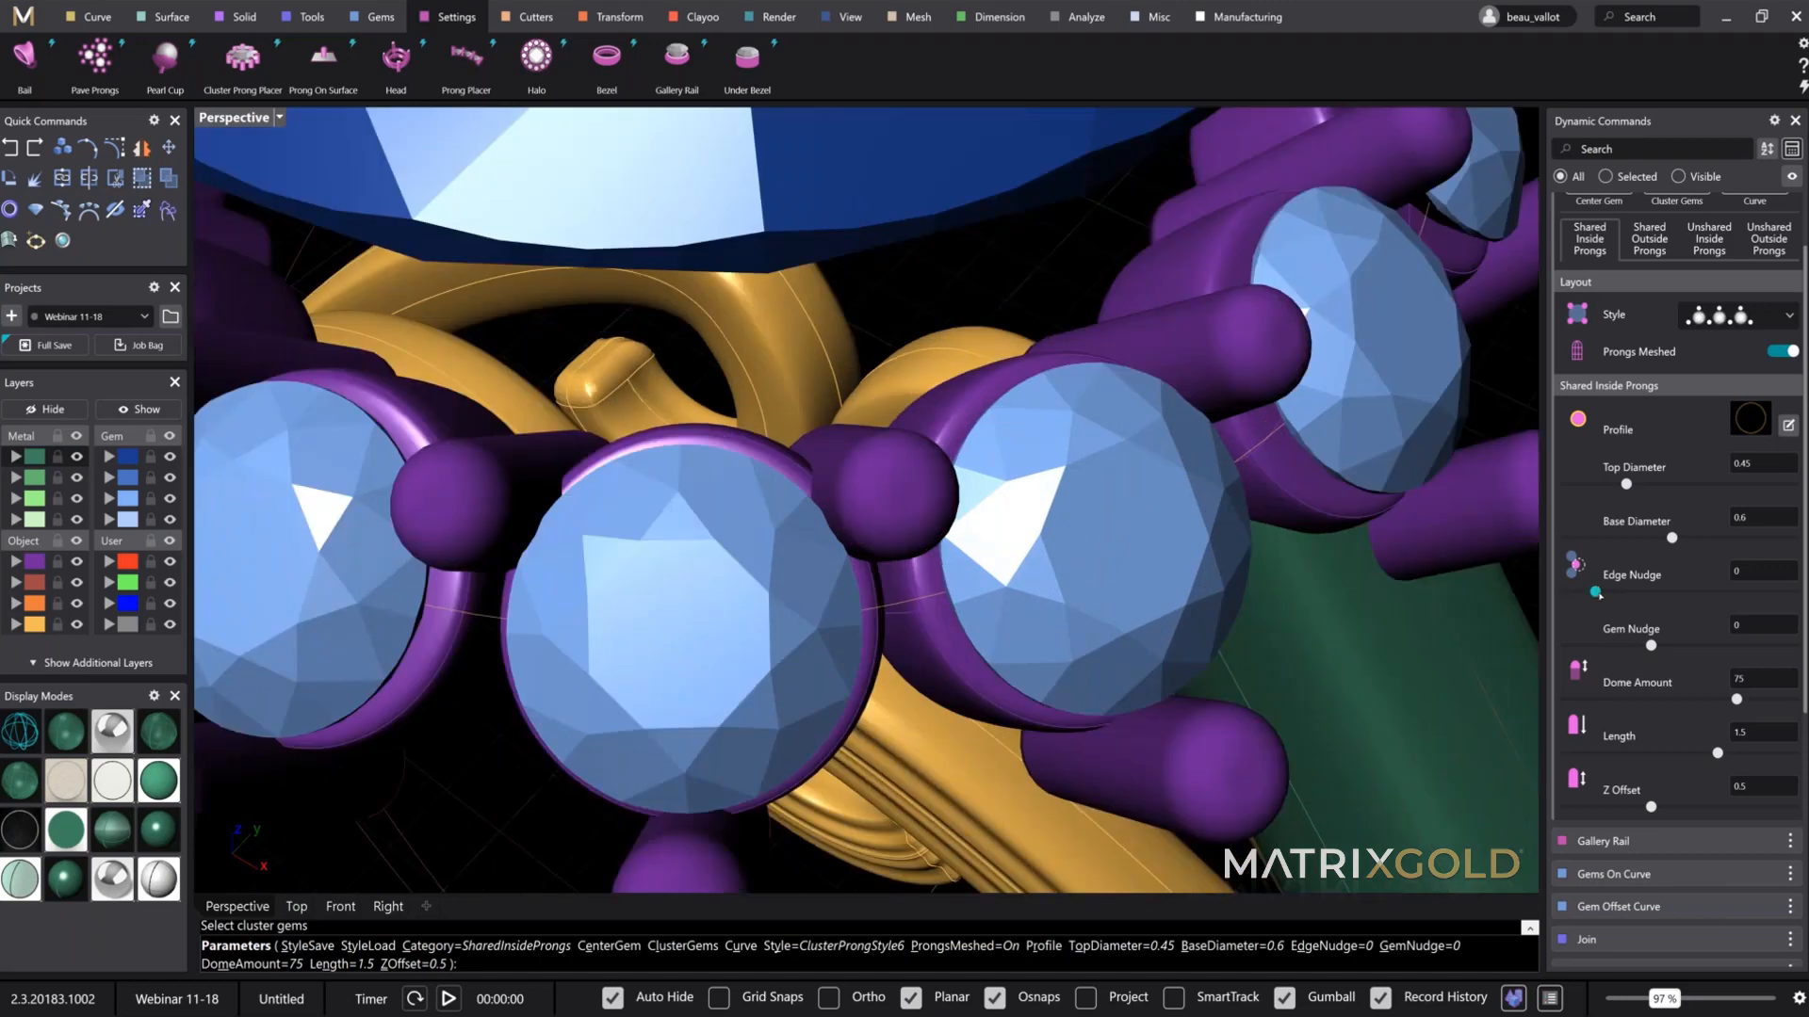
drag(1596, 592, 1605, 592)
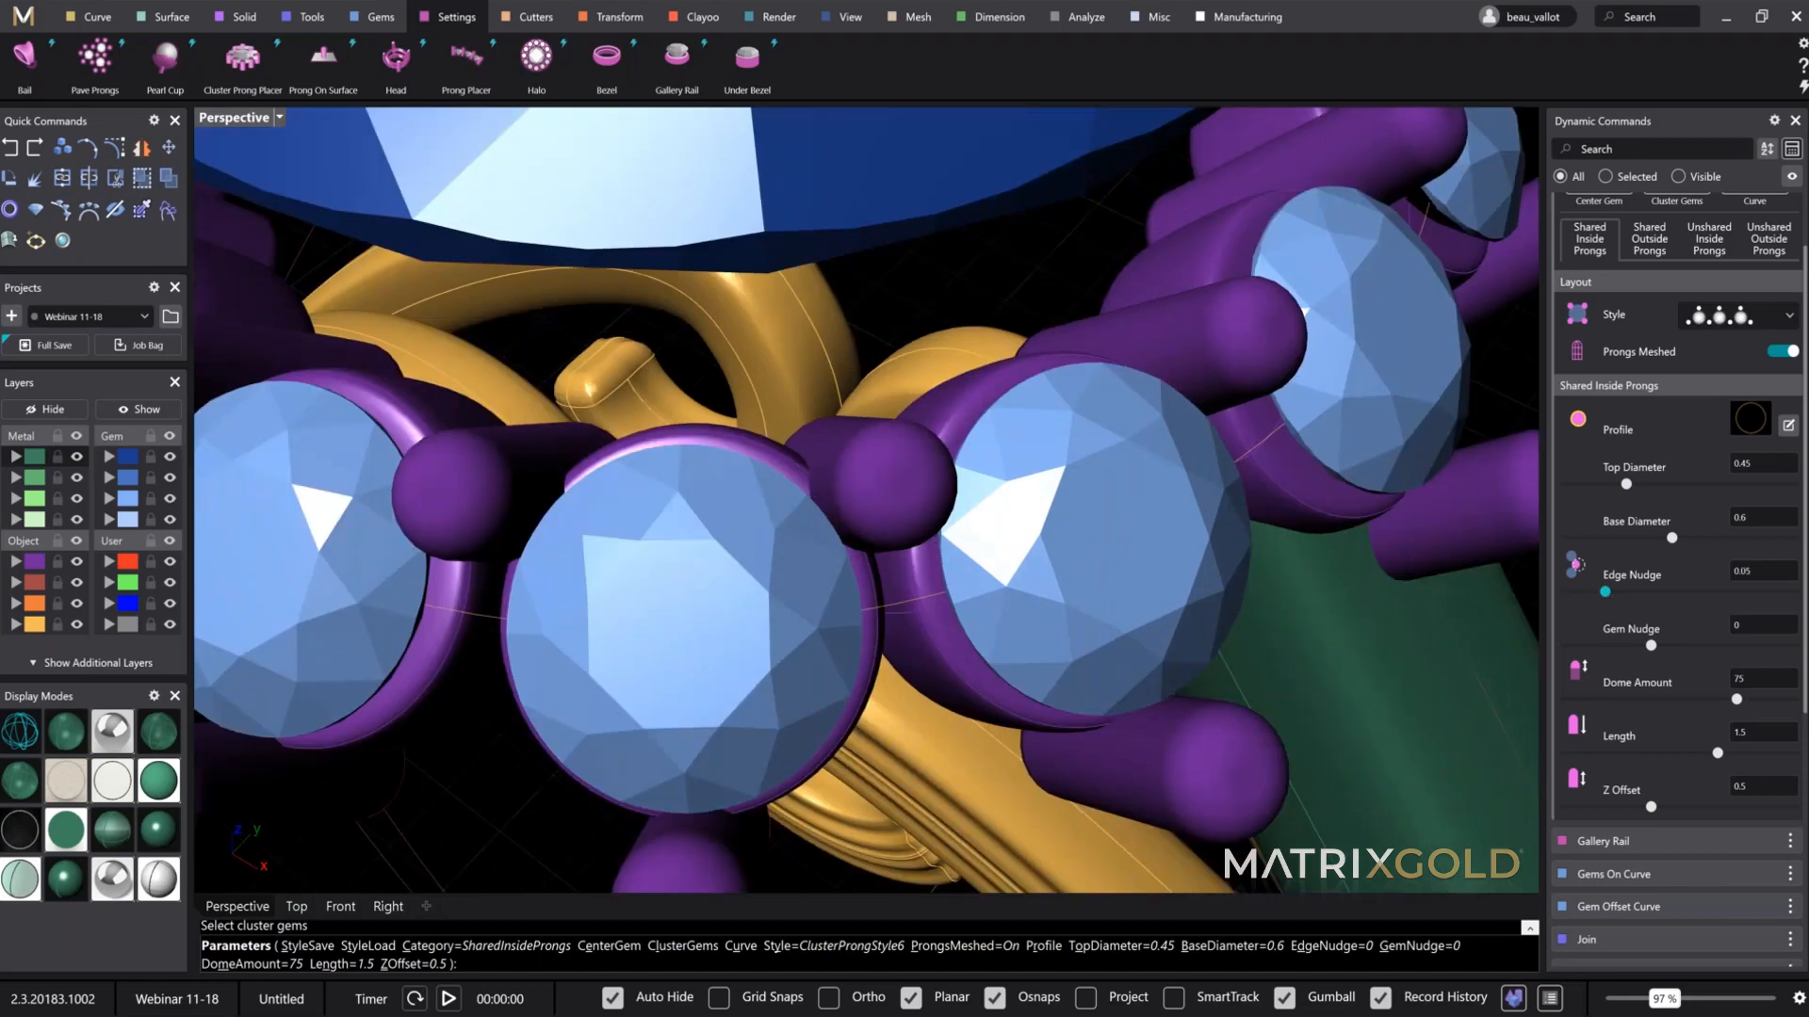
drag(1652, 647, 1668, 646)
Step: Set the prongs' dome amount to 100 and length to 1.4, and complete the cluster prongs
right_drag(1131, 650, 1220, 475)
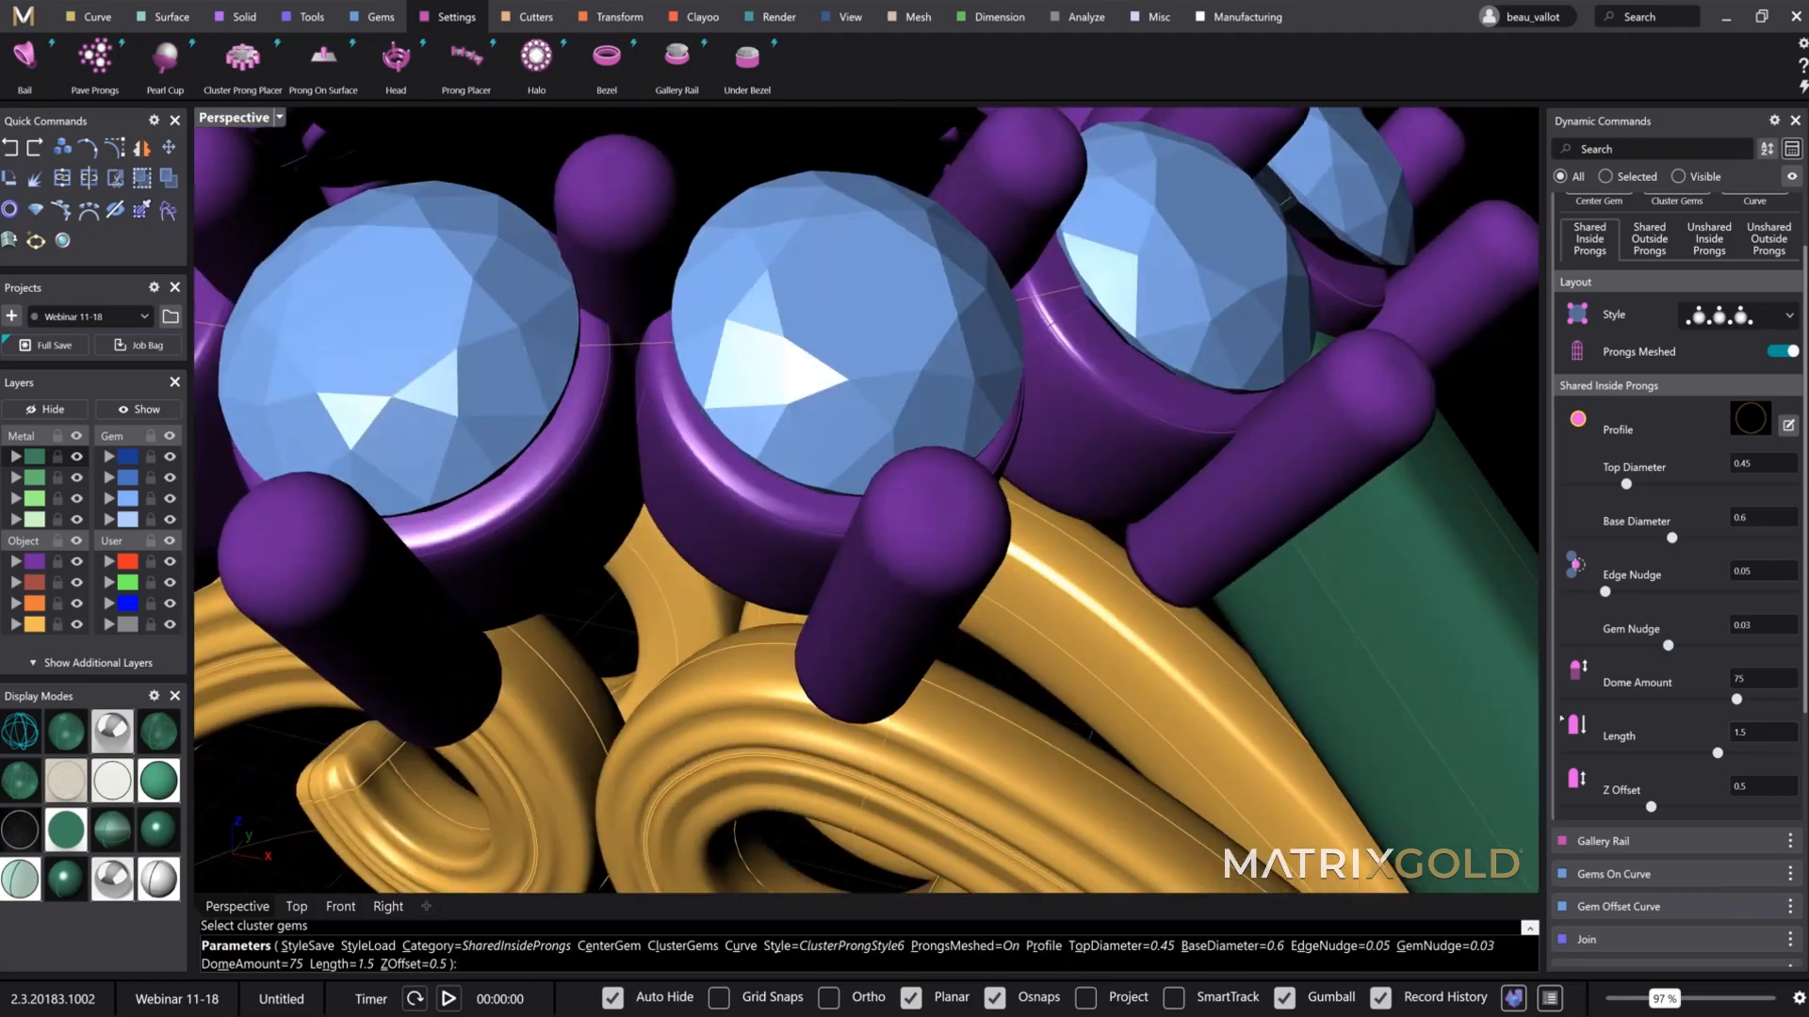
drag(1736, 700, 1793, 699)
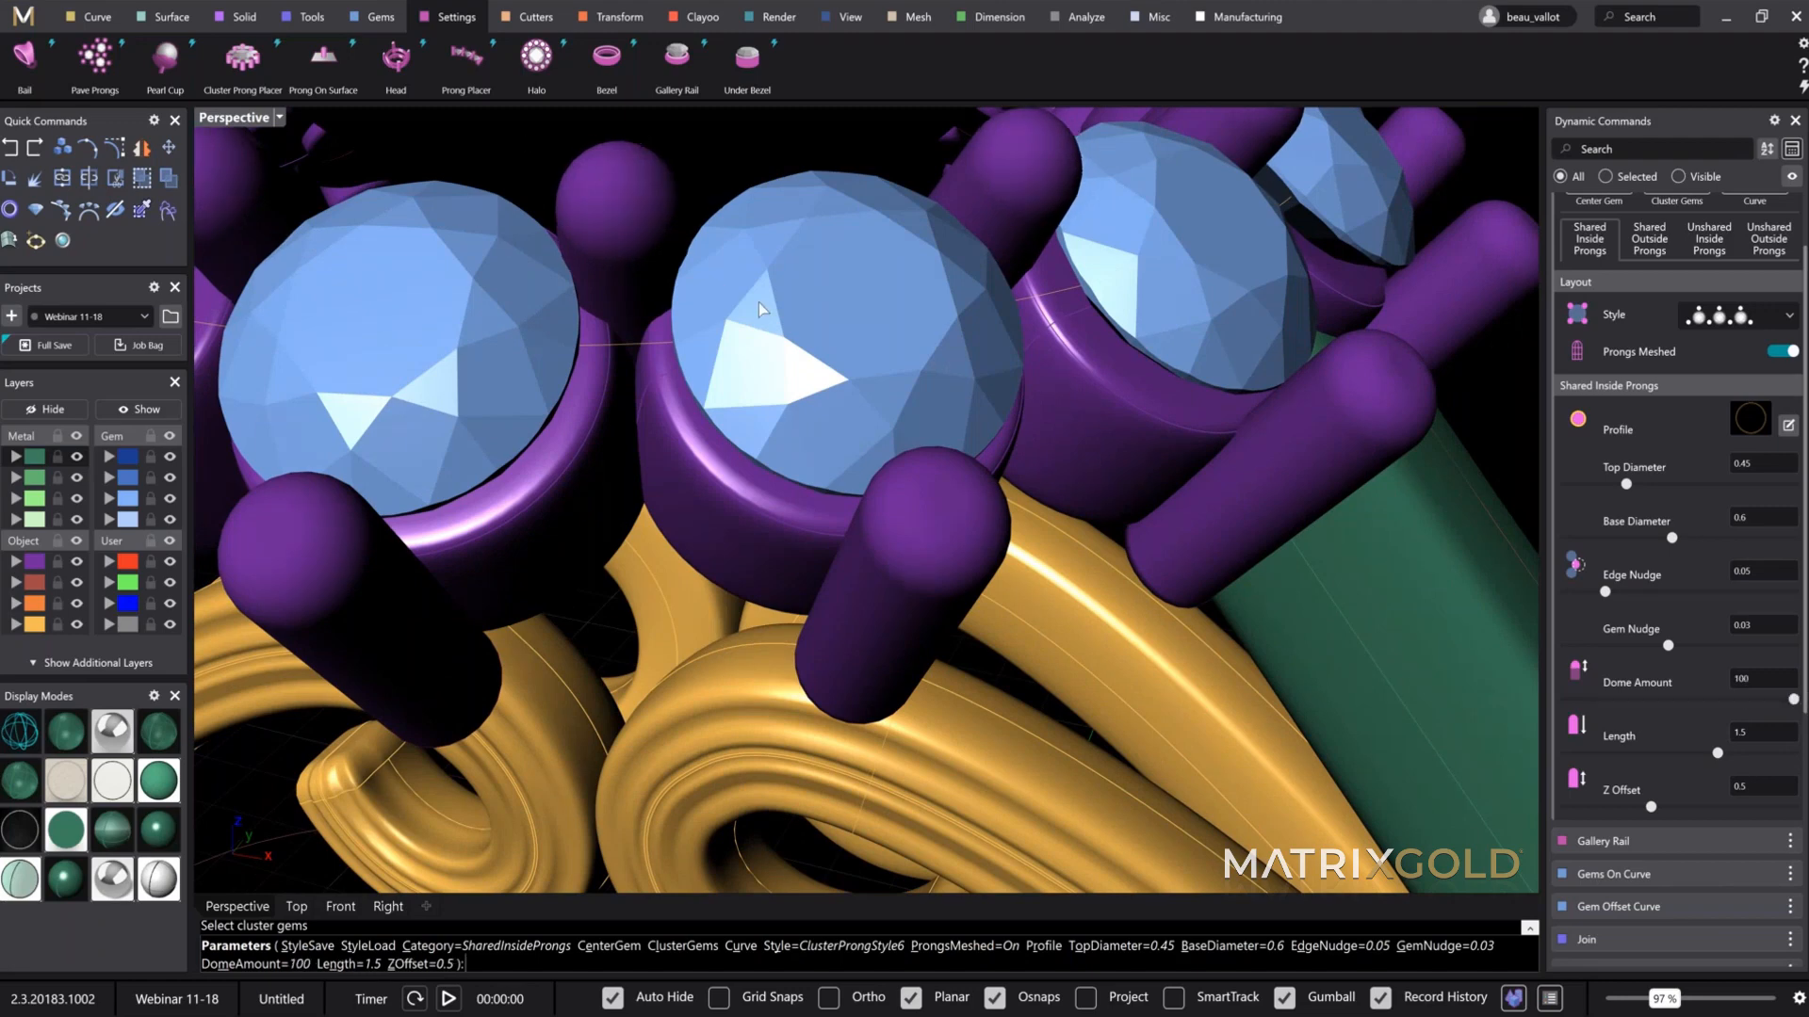
right_drag(759, 302, 876, 311)
right_drag(1234, 603, 1168, 405)
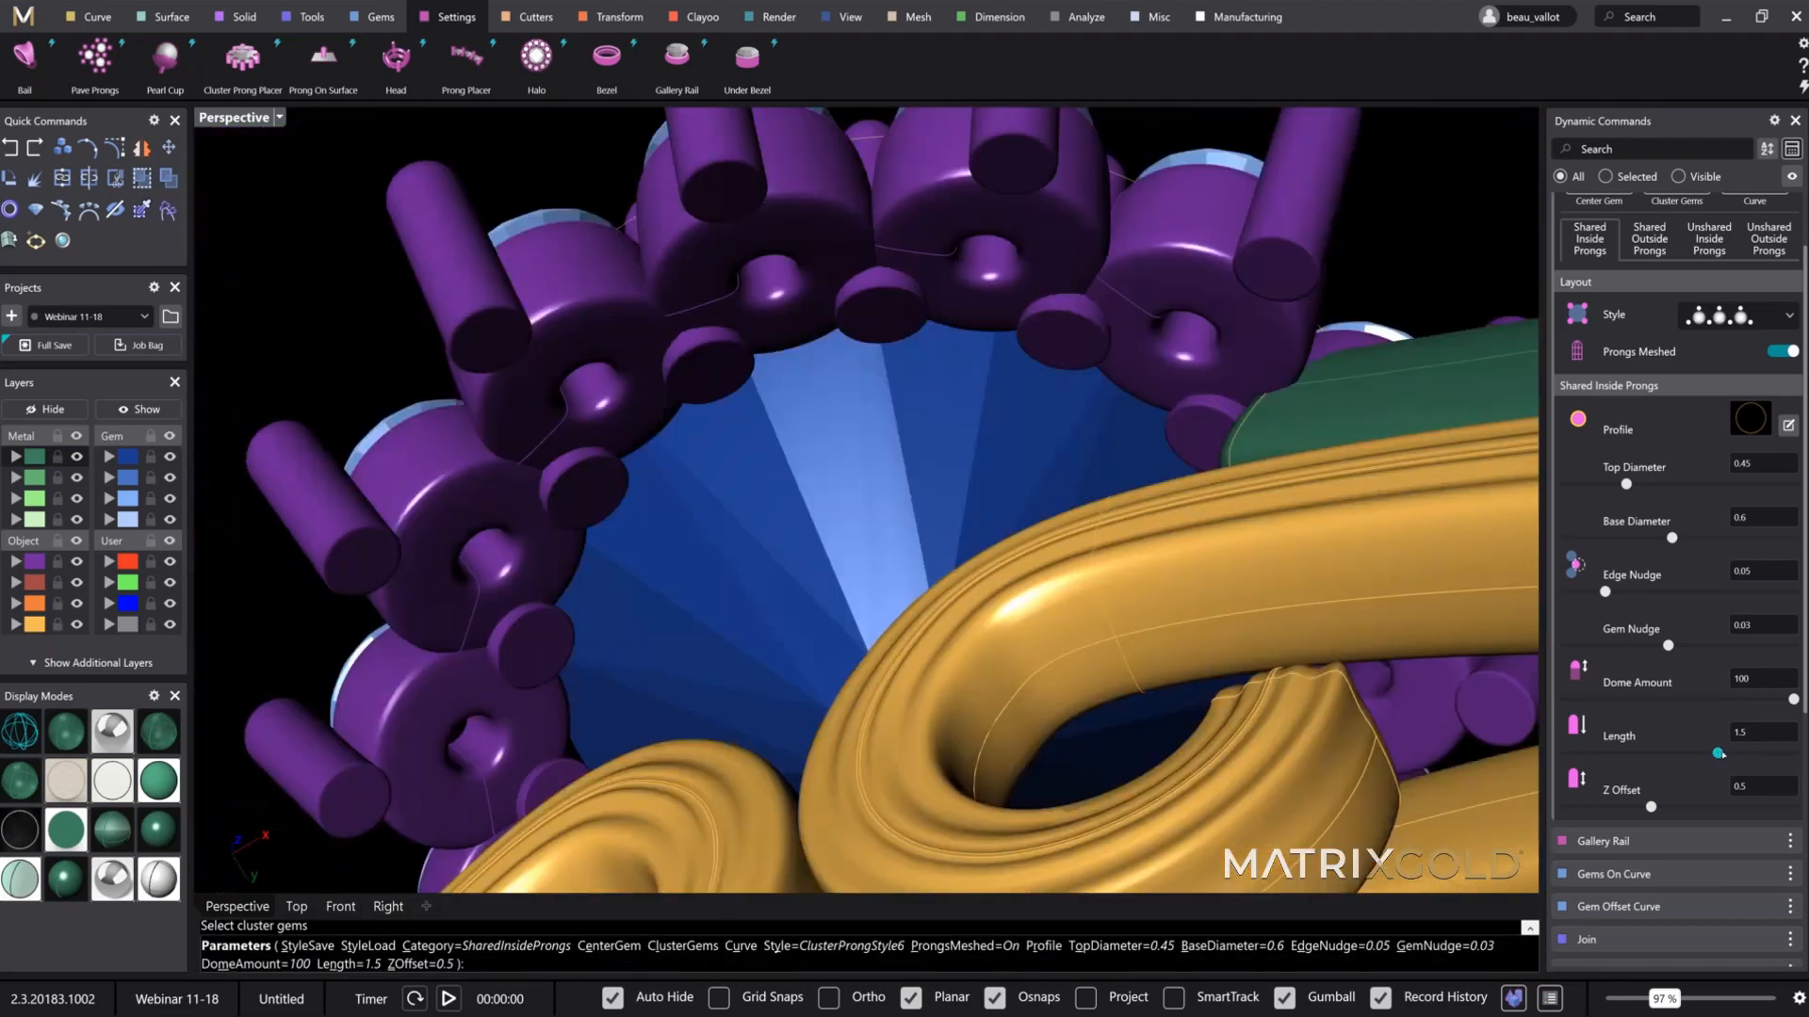
drag(1719, 754, 1701, 755)
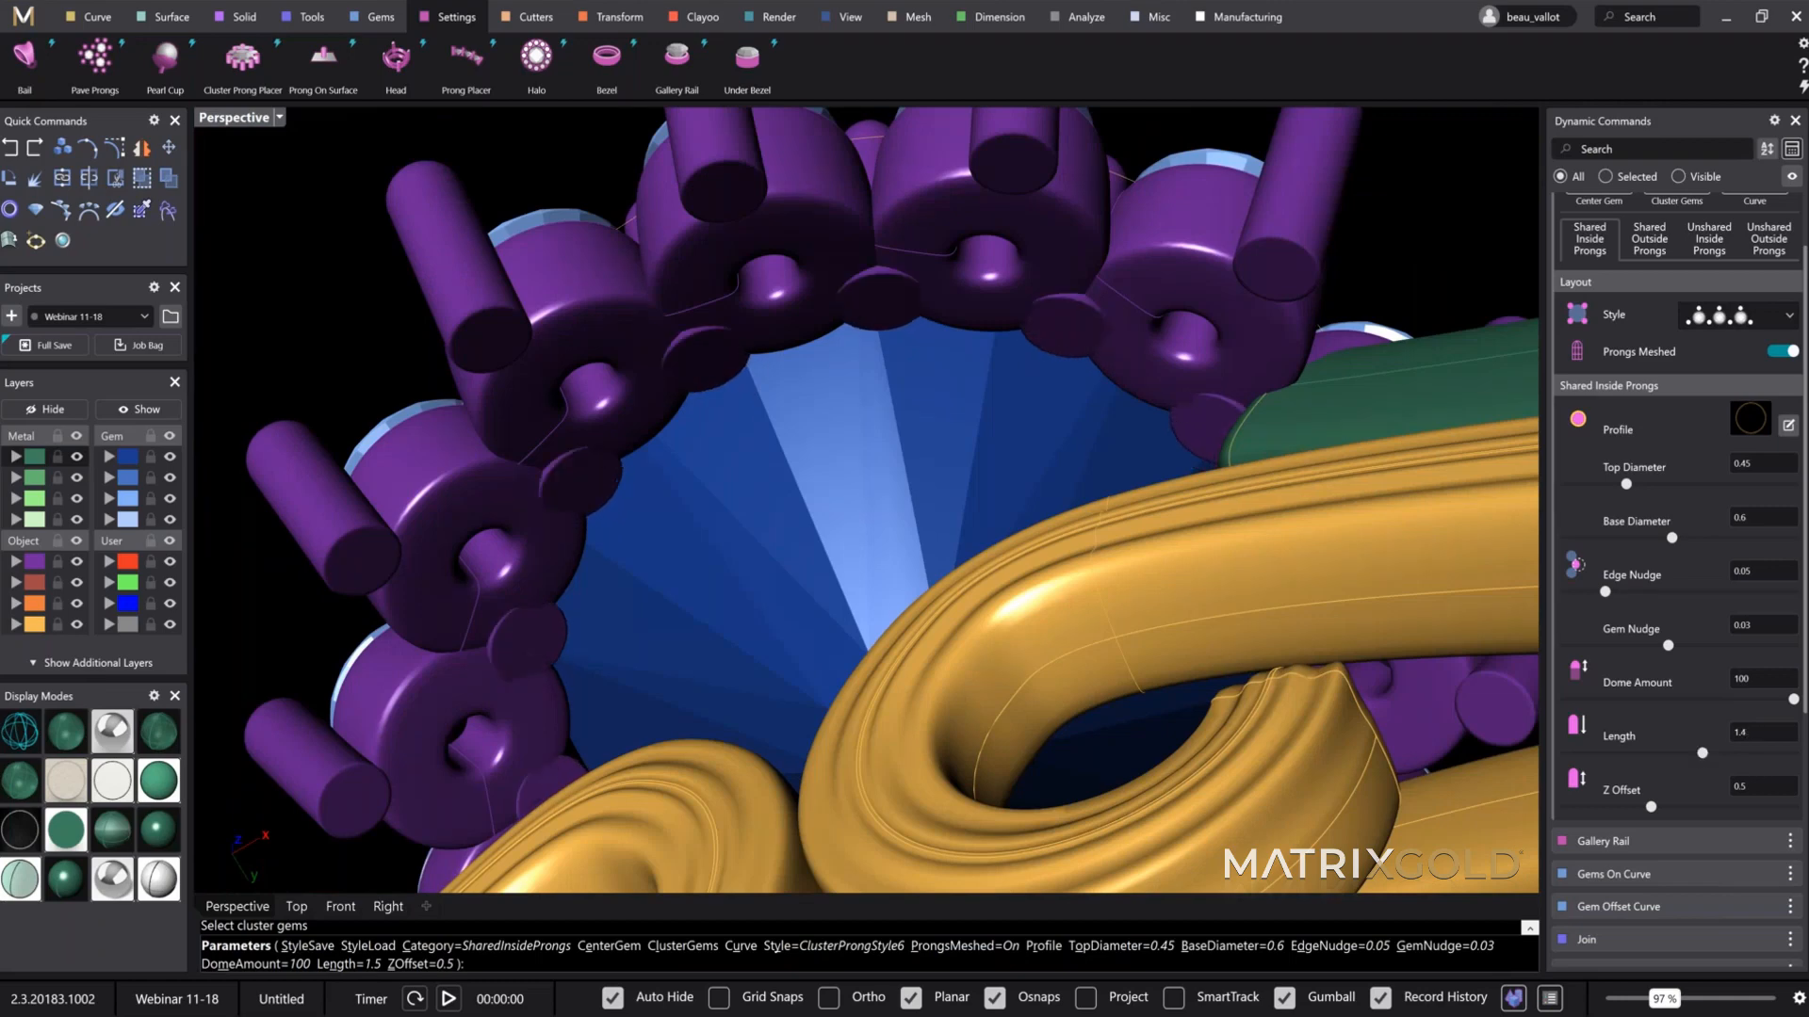
right_drag(1119, 471, 384, 156)
key(Return)
Step: Create a Gem Offset Curve from the large center stone with girdle spacing 1.1 and Z offset -2
click(1022, 467)
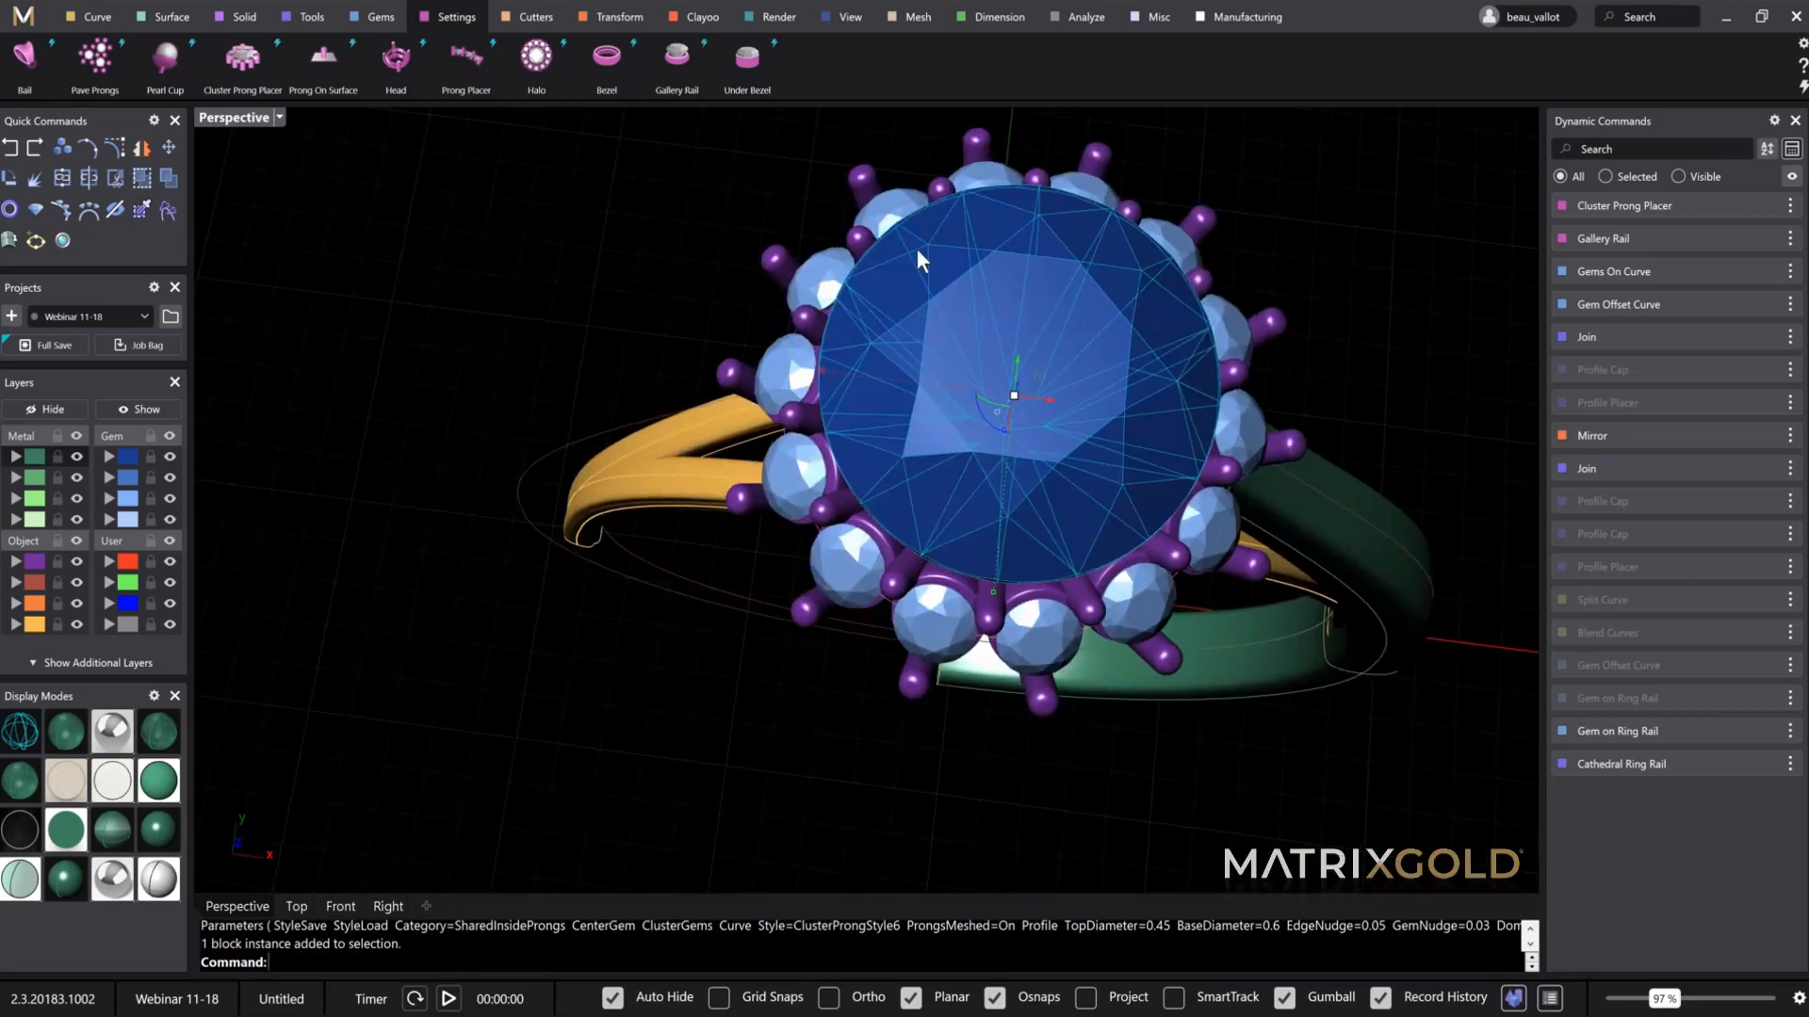
right_drag(789, 242, 477, 275)
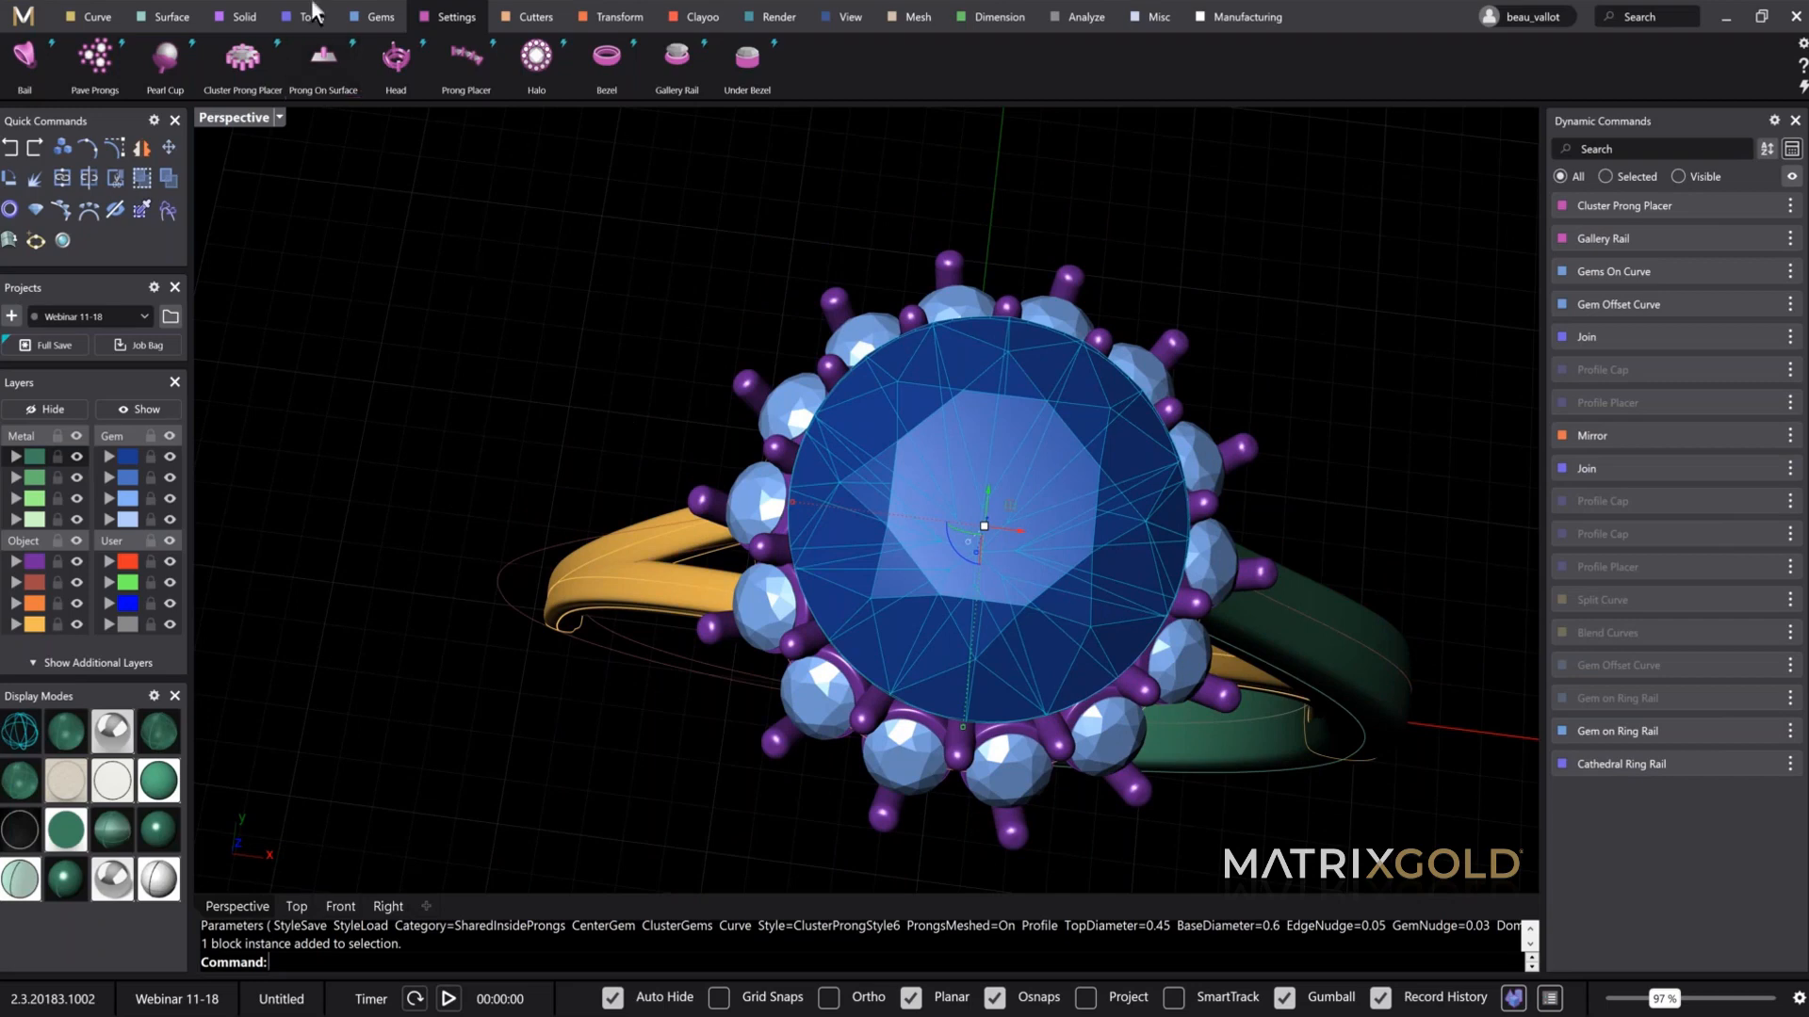
click(357, 23)
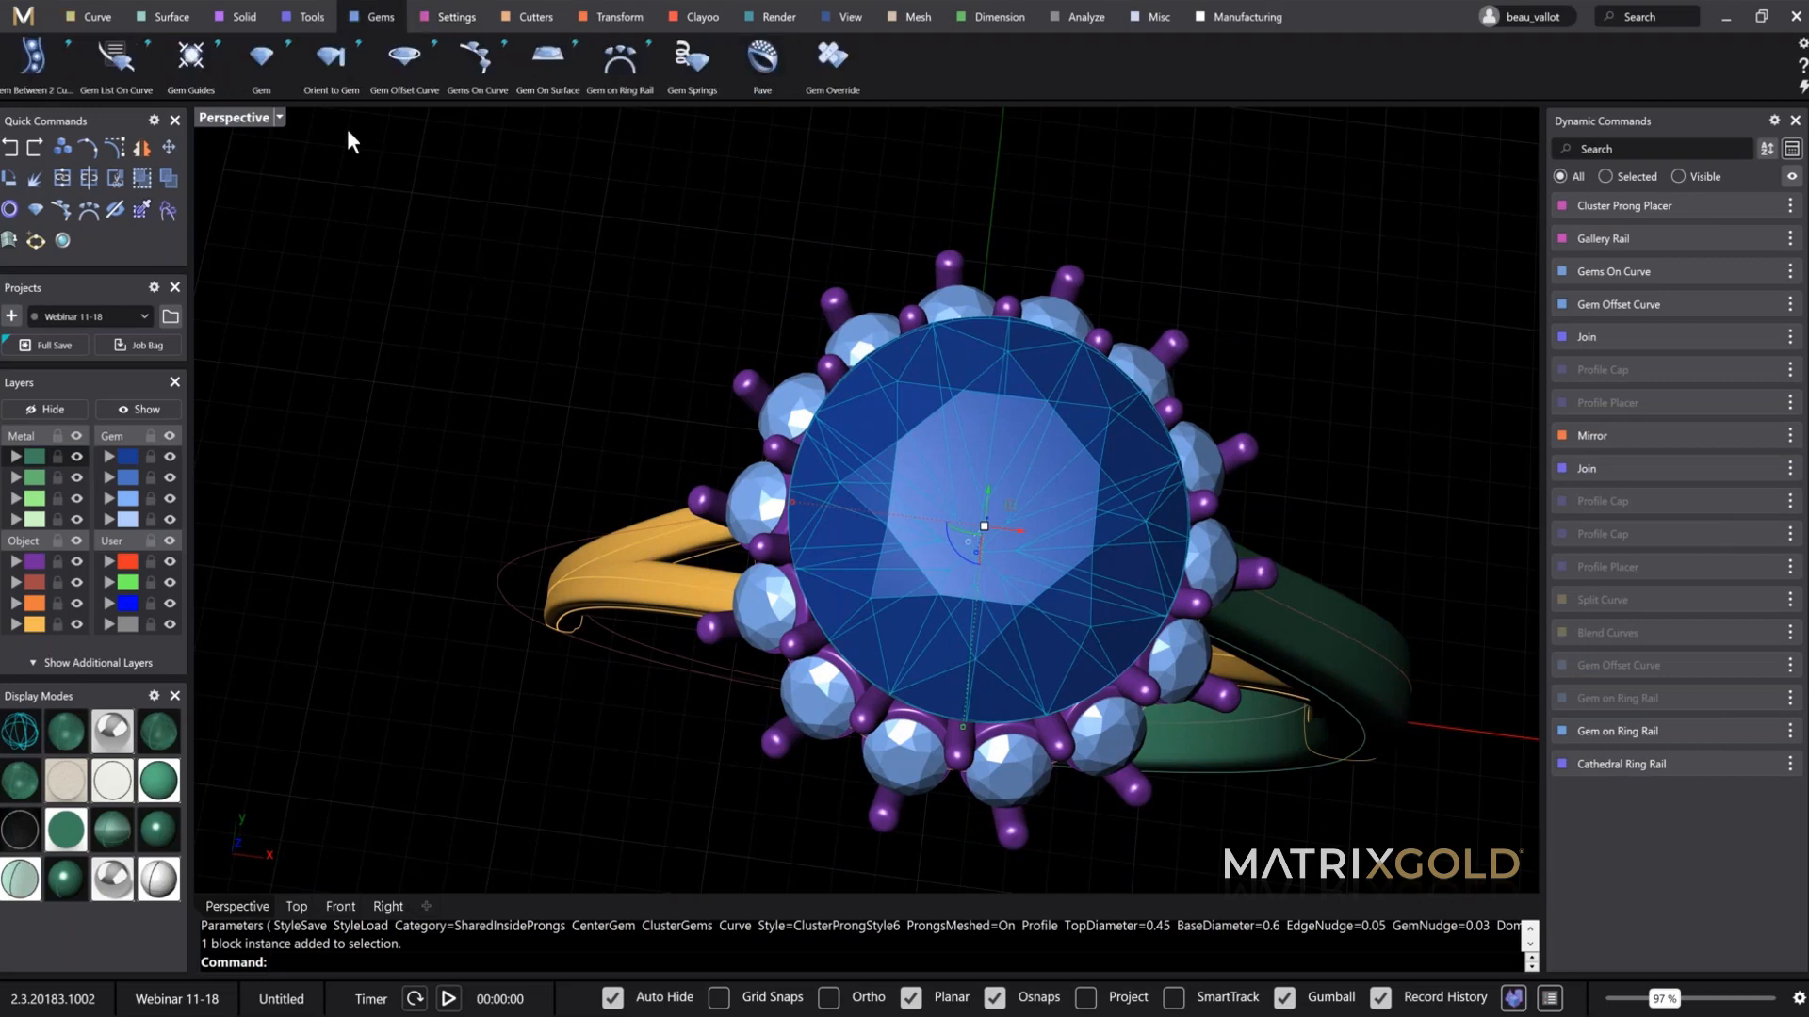
click(382, 75)
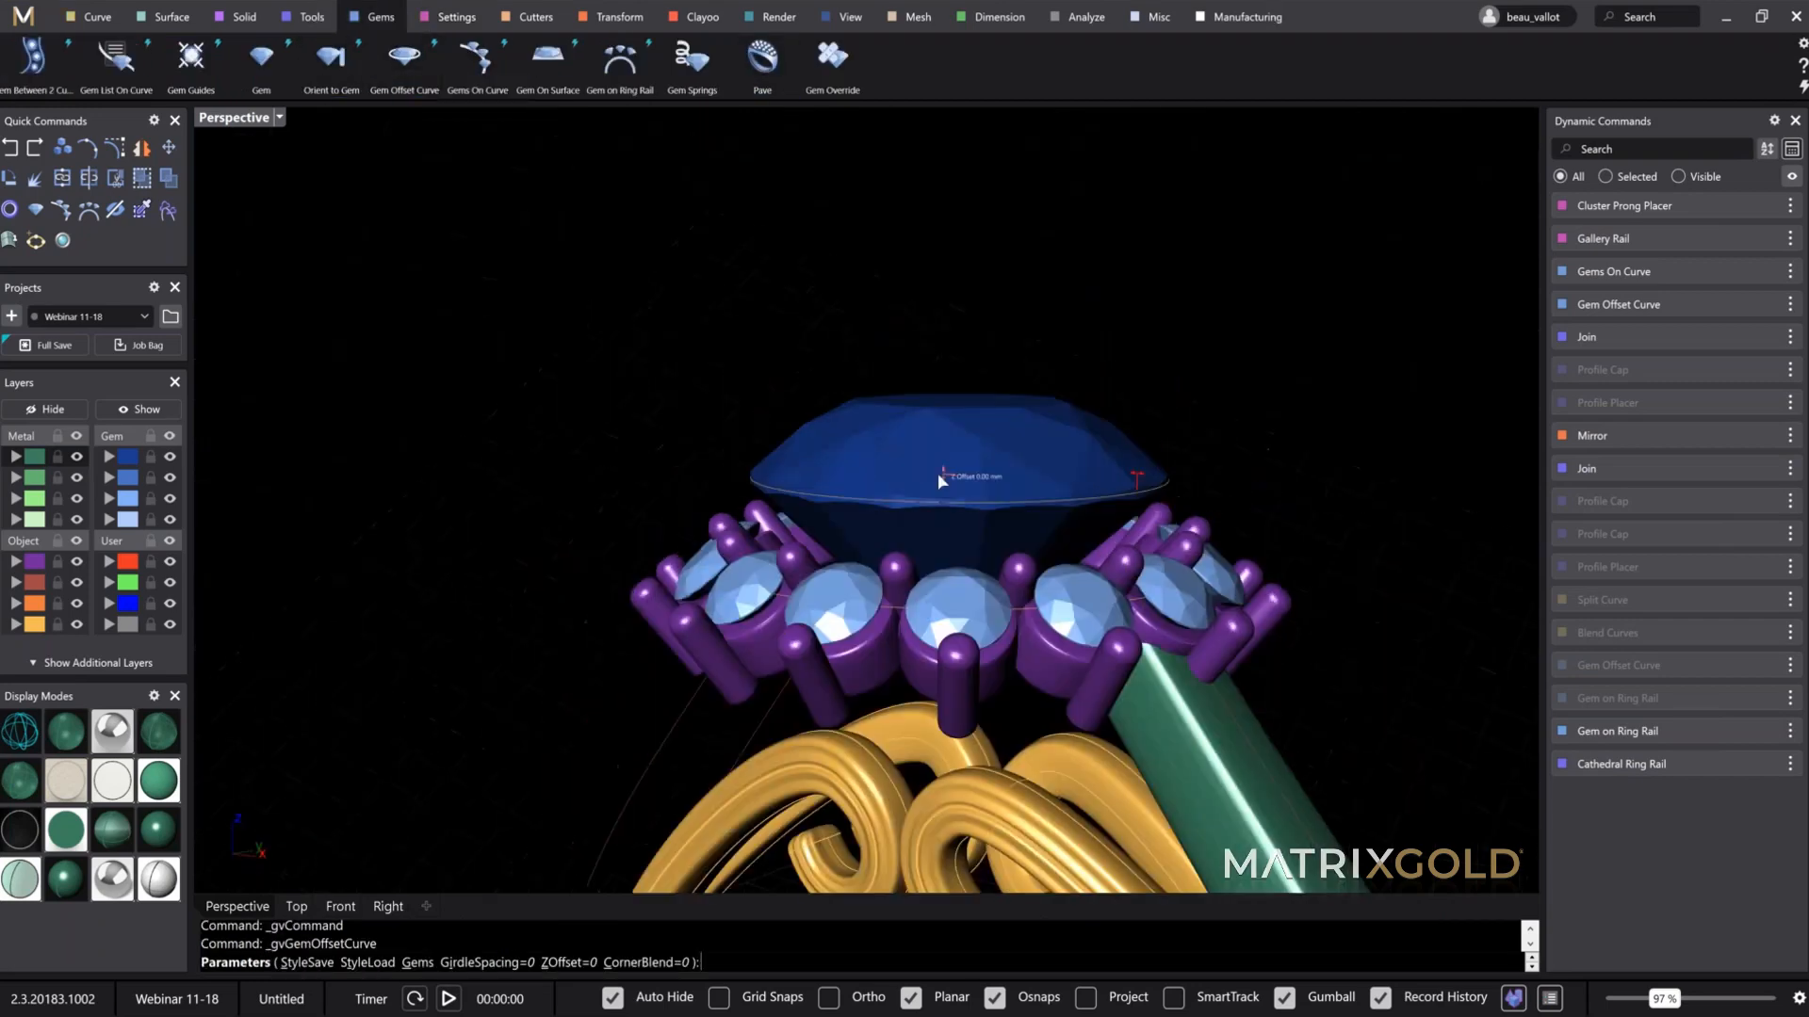
drag(947, 608, 947, 609)
drag(1140, 620, 1221, 650)
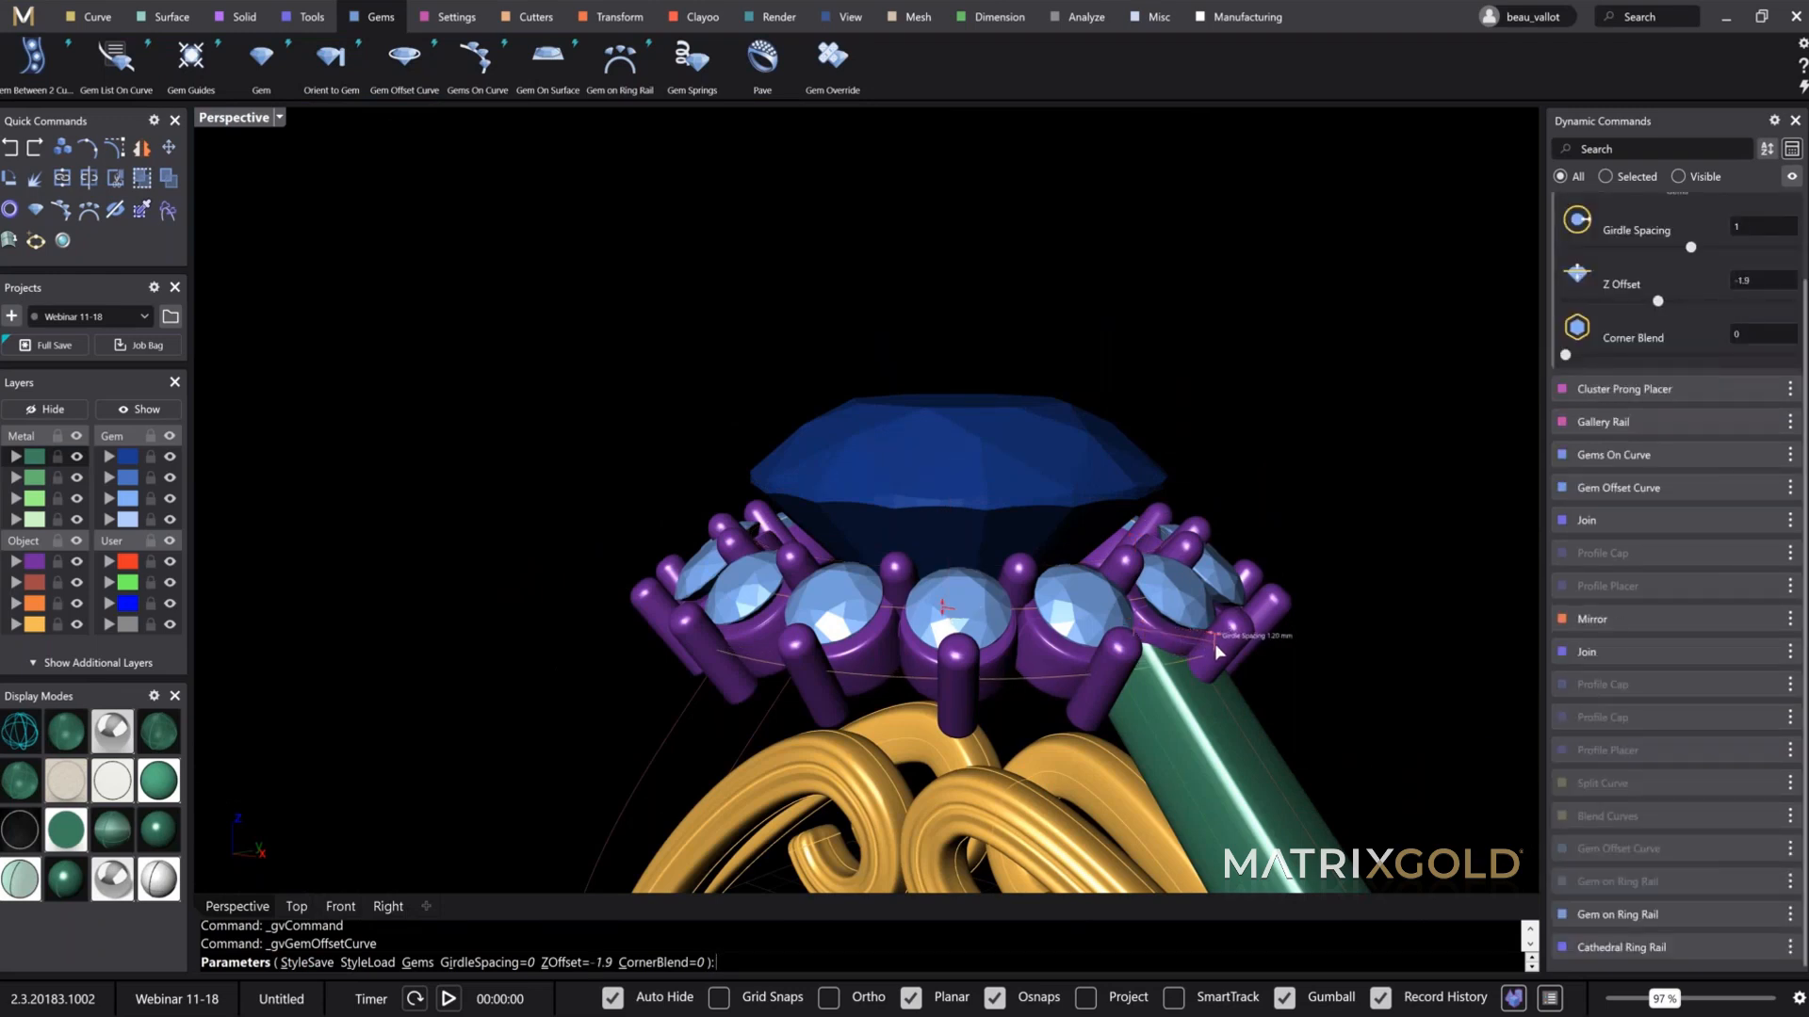
right_drag(978, 721, 985, 637)
drag(1250, 673, 1243, 675)
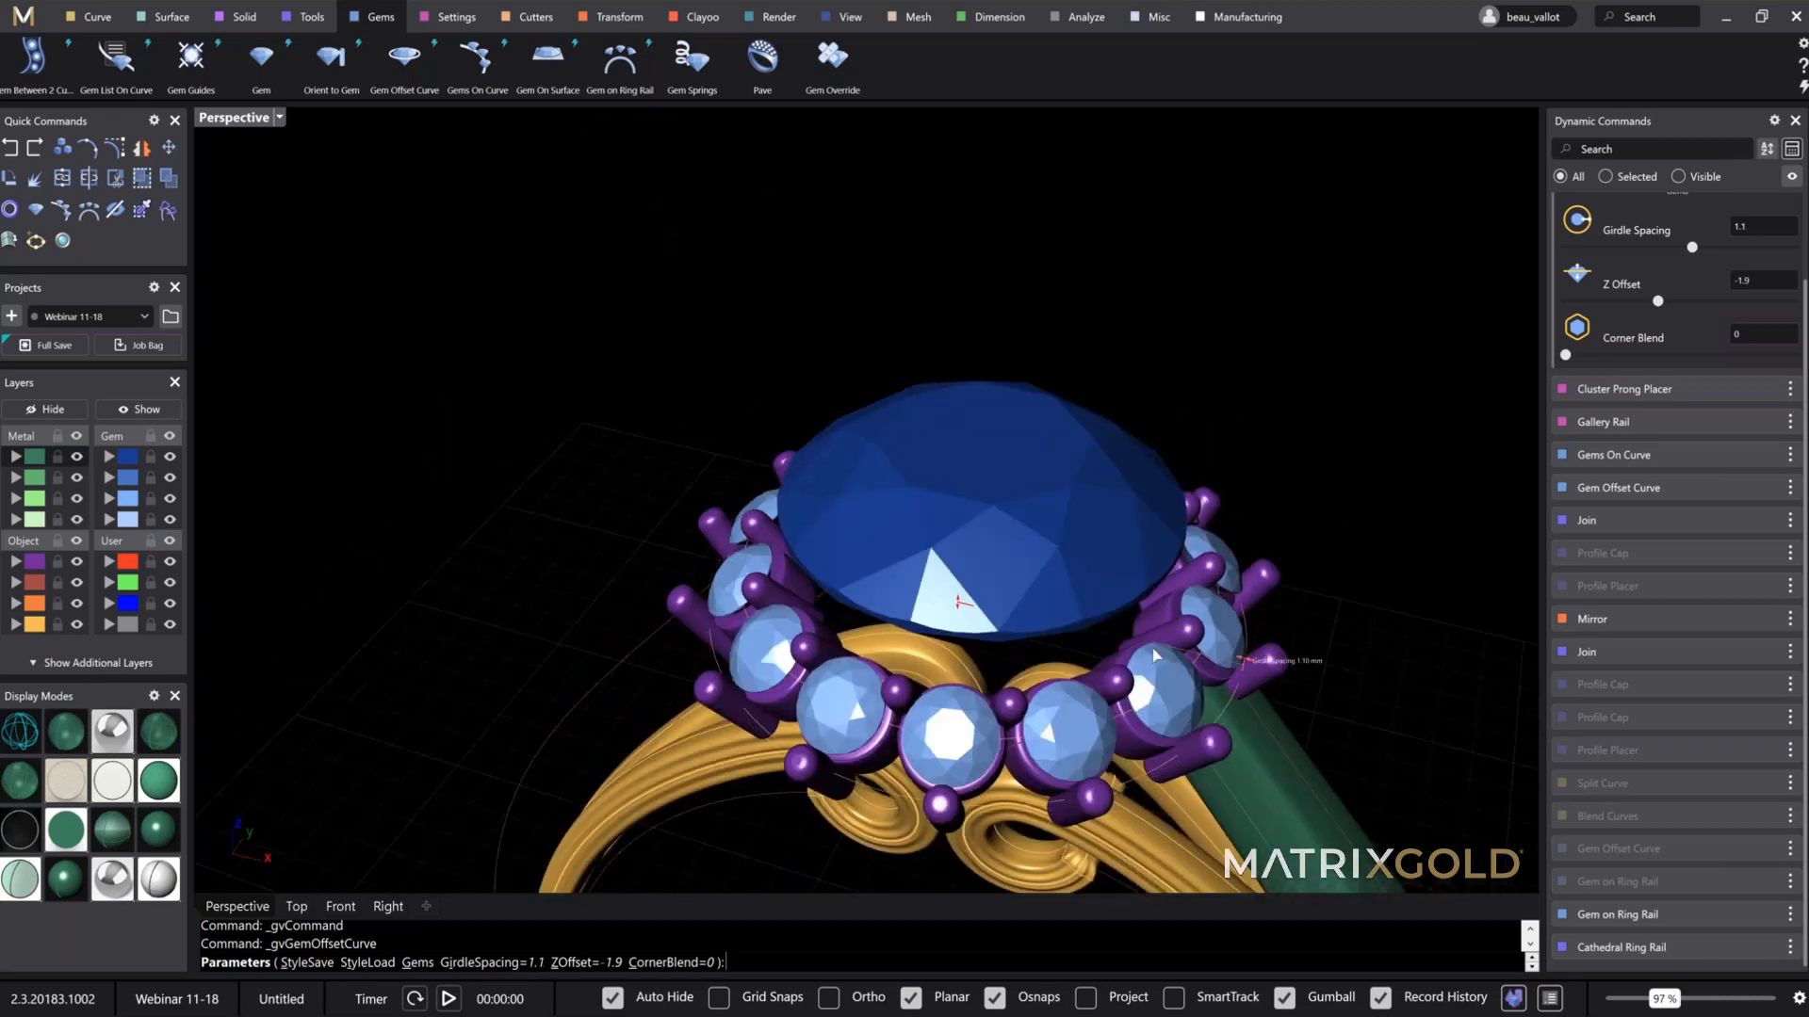
right_drag(1155, 655, 970, 602)
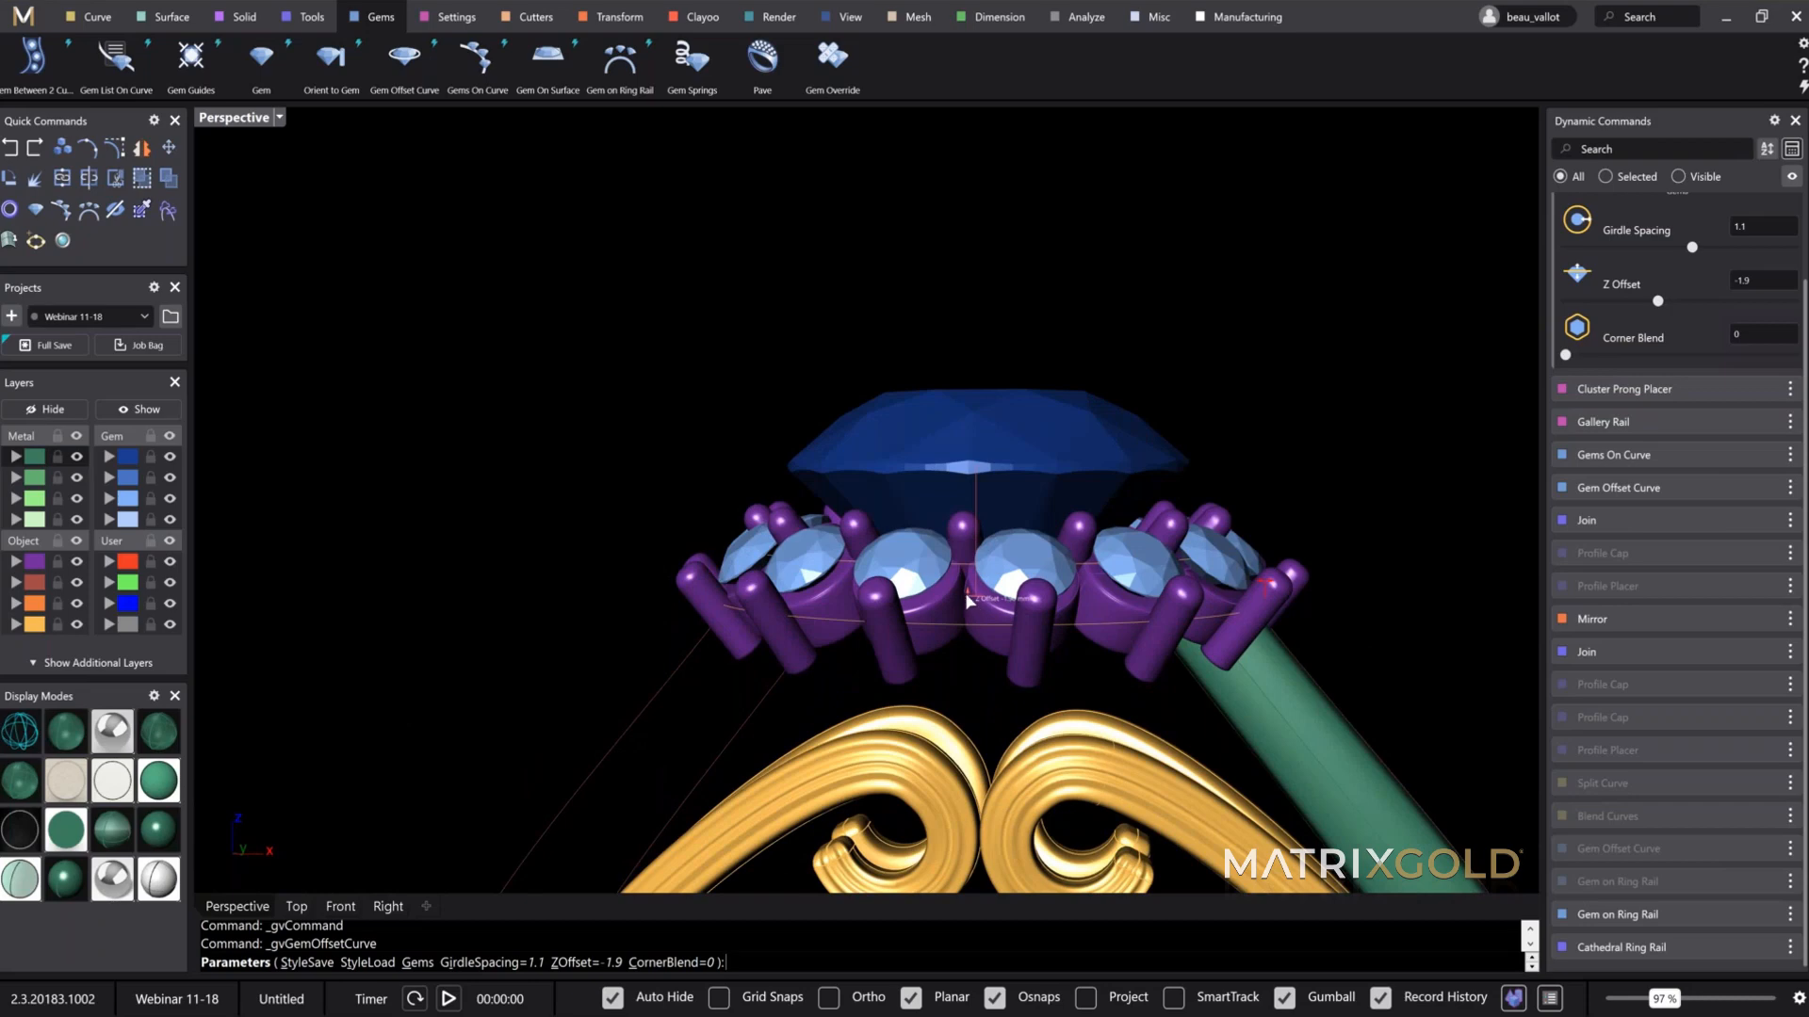
drag(971, 601, 970, 606)
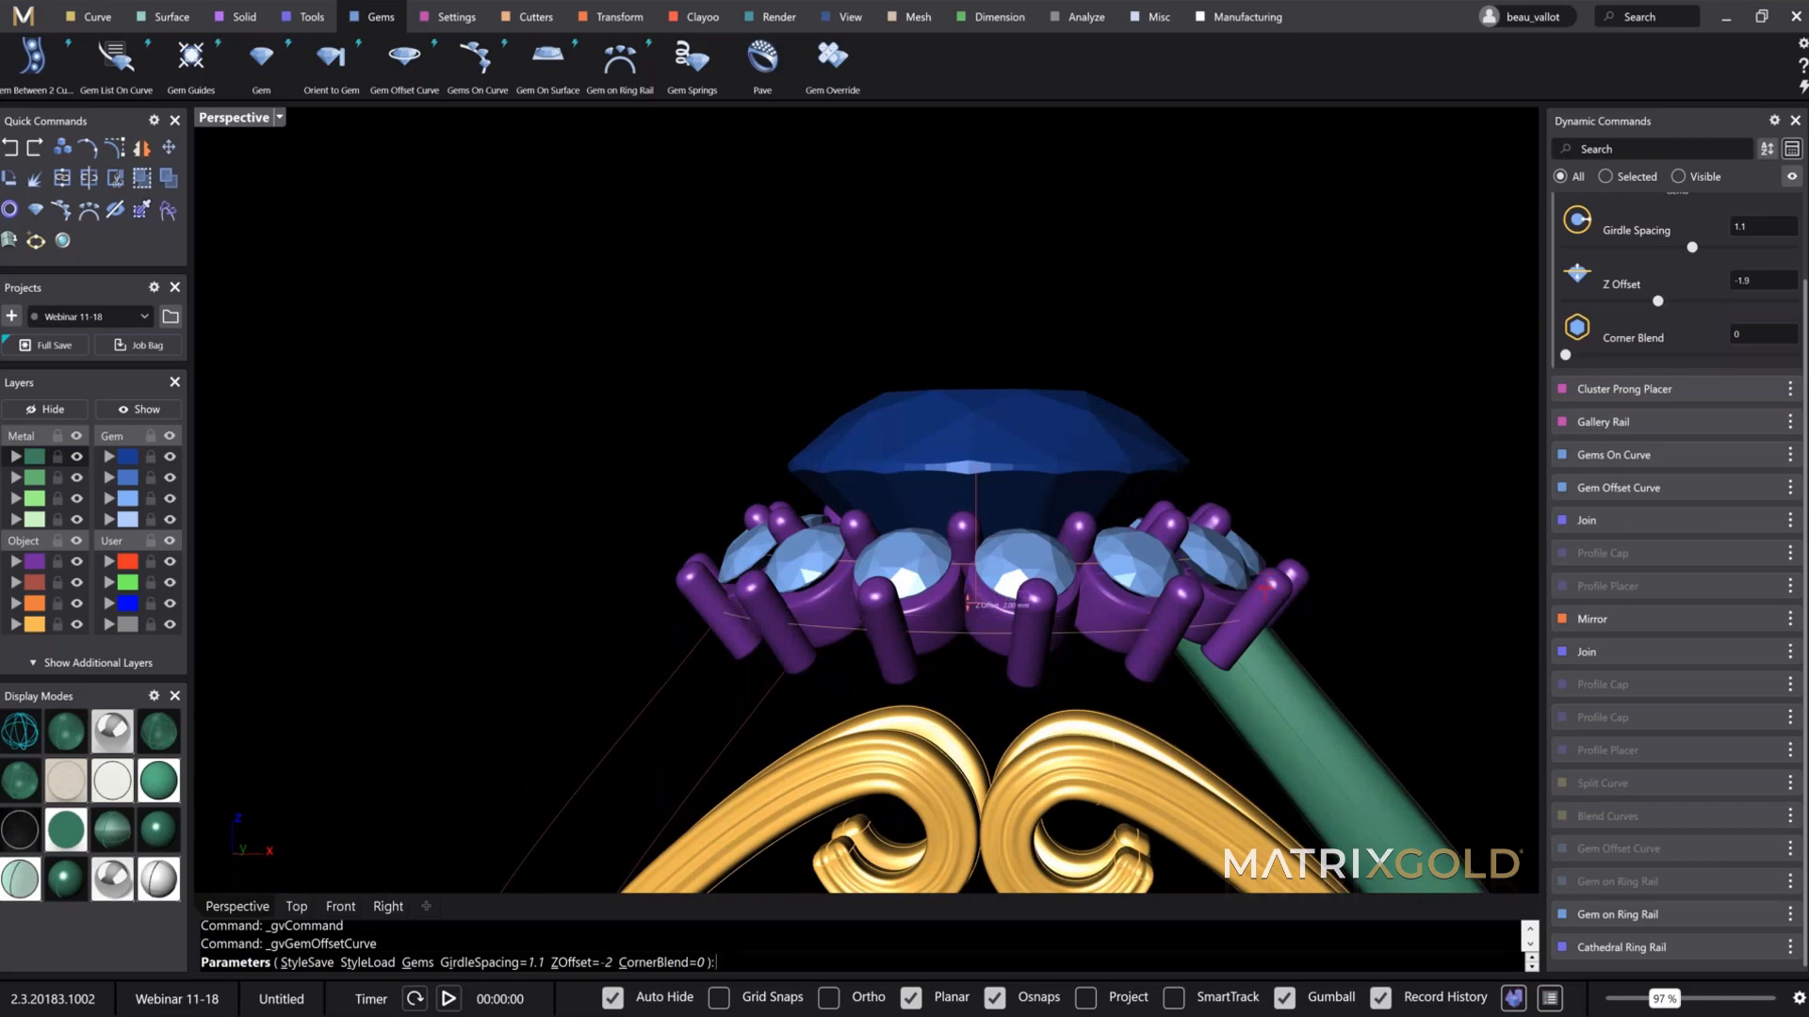
right_click(981, 616)
Step: Start Gems On Curve on the new lower offset curve, with start position 0.5 and end position 0.45
right_drag(983, 618, 1074, 697)
click(1031, 593)
click(1076, 611)
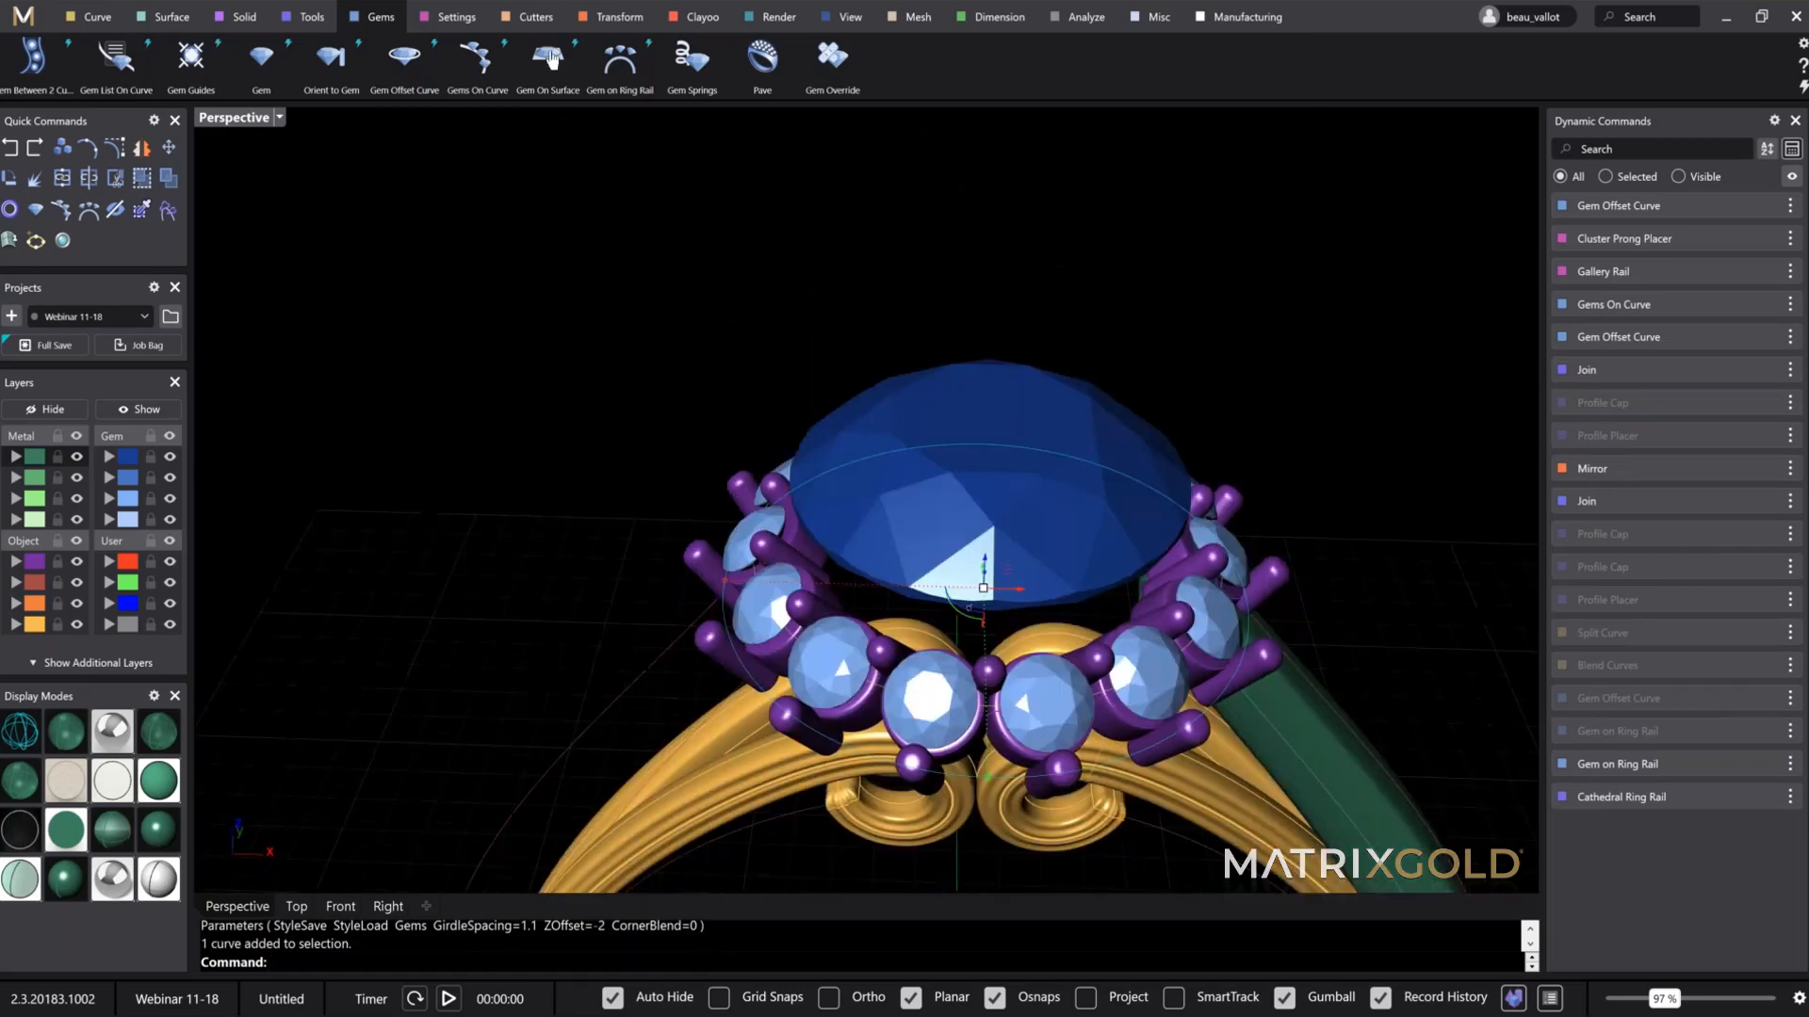
click(480, 61)
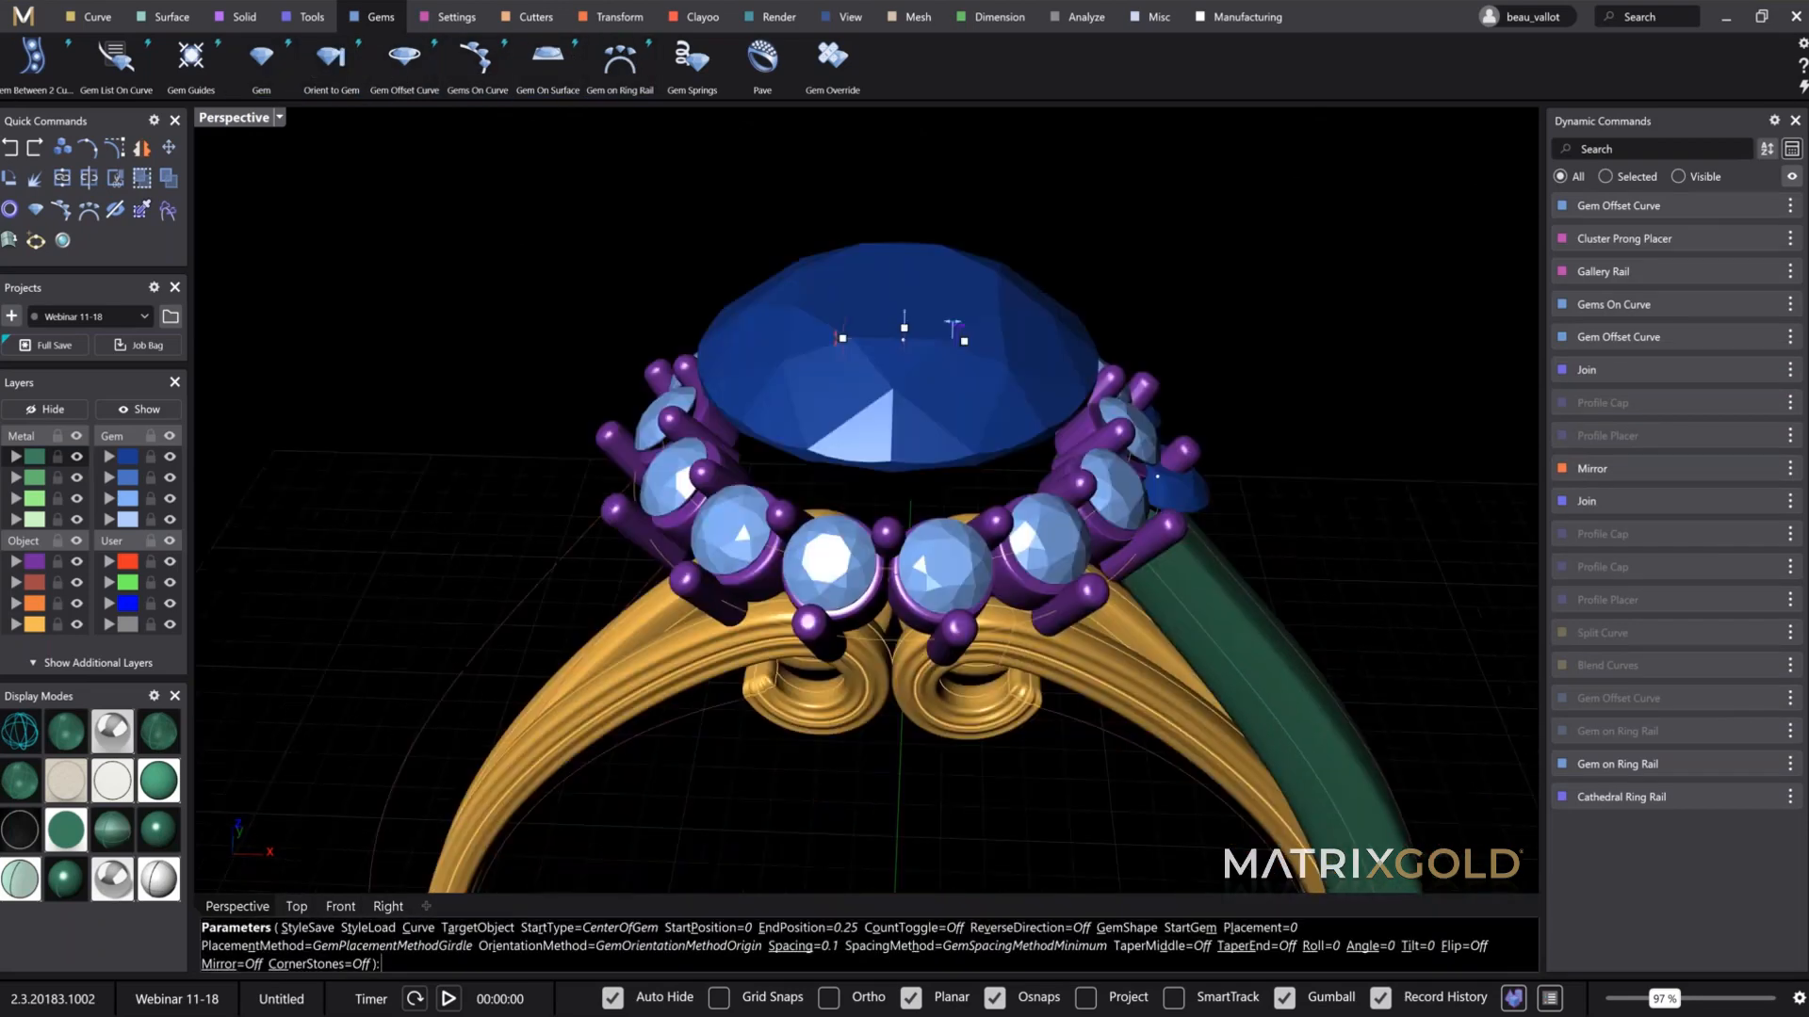
right_drag(905, 207, 903, 255)
drag(897, 247, 904, 682)
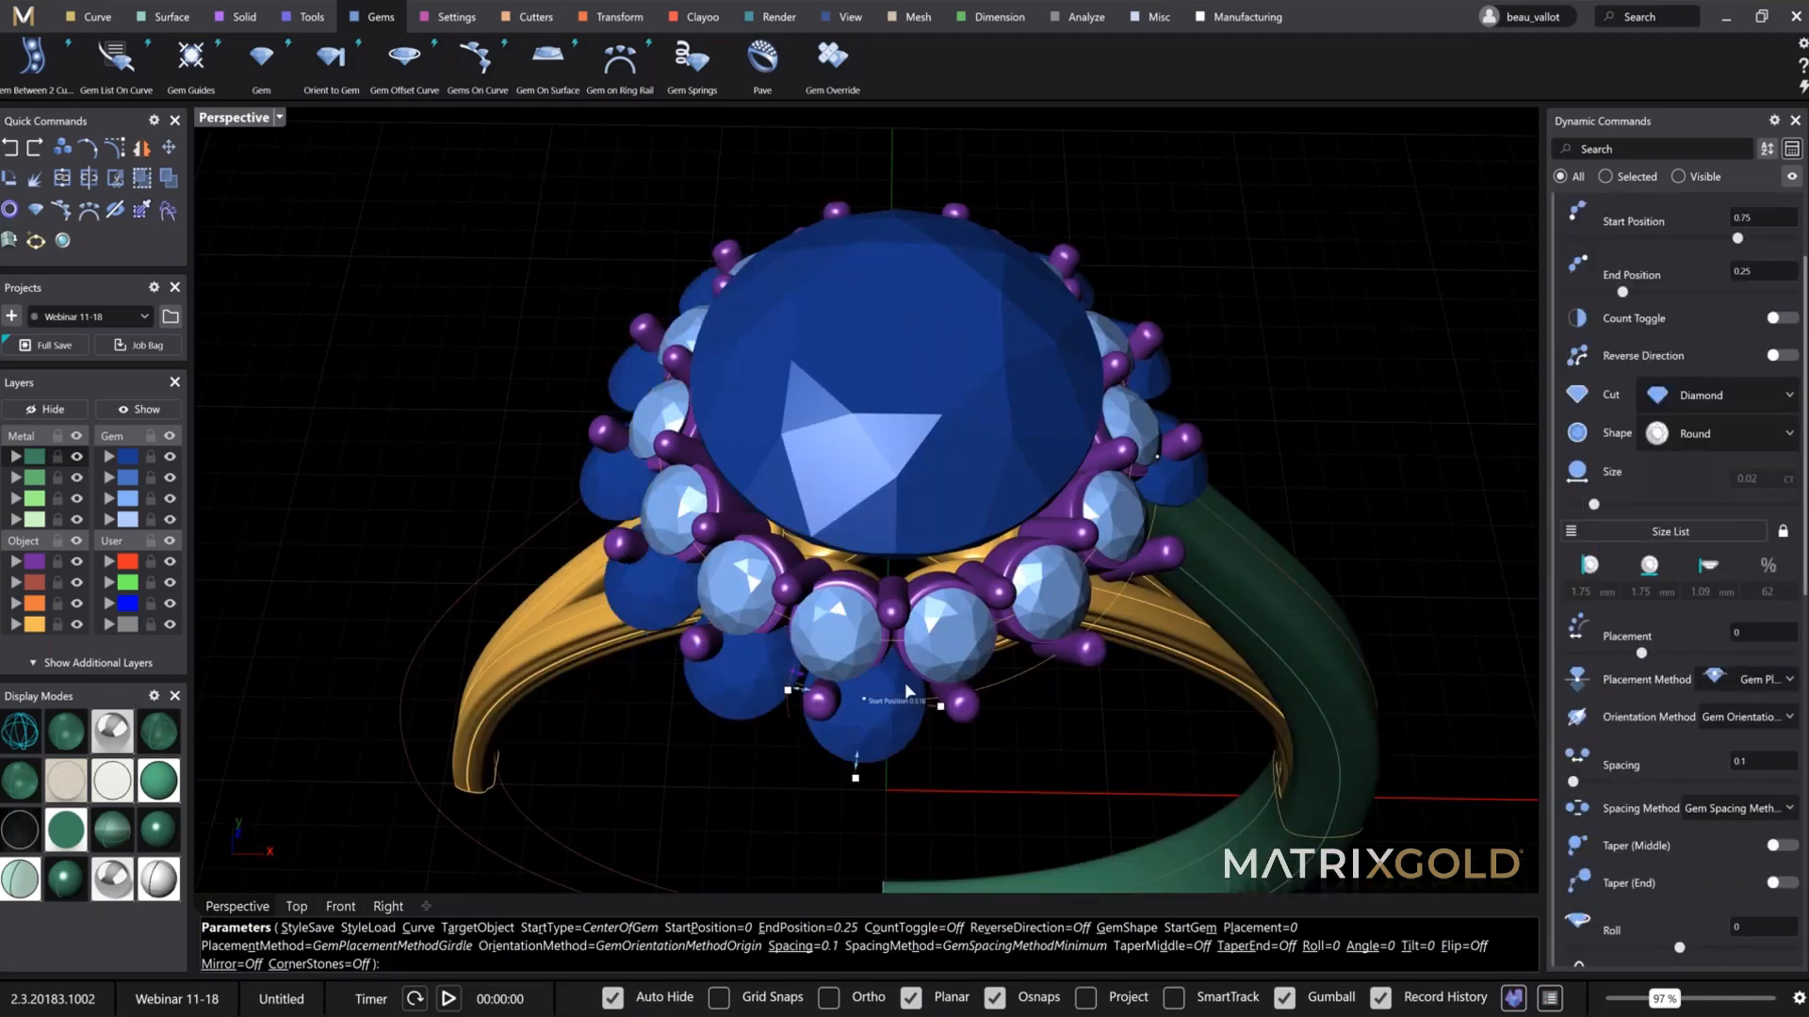
drag(1151, 456, 1010, 677)
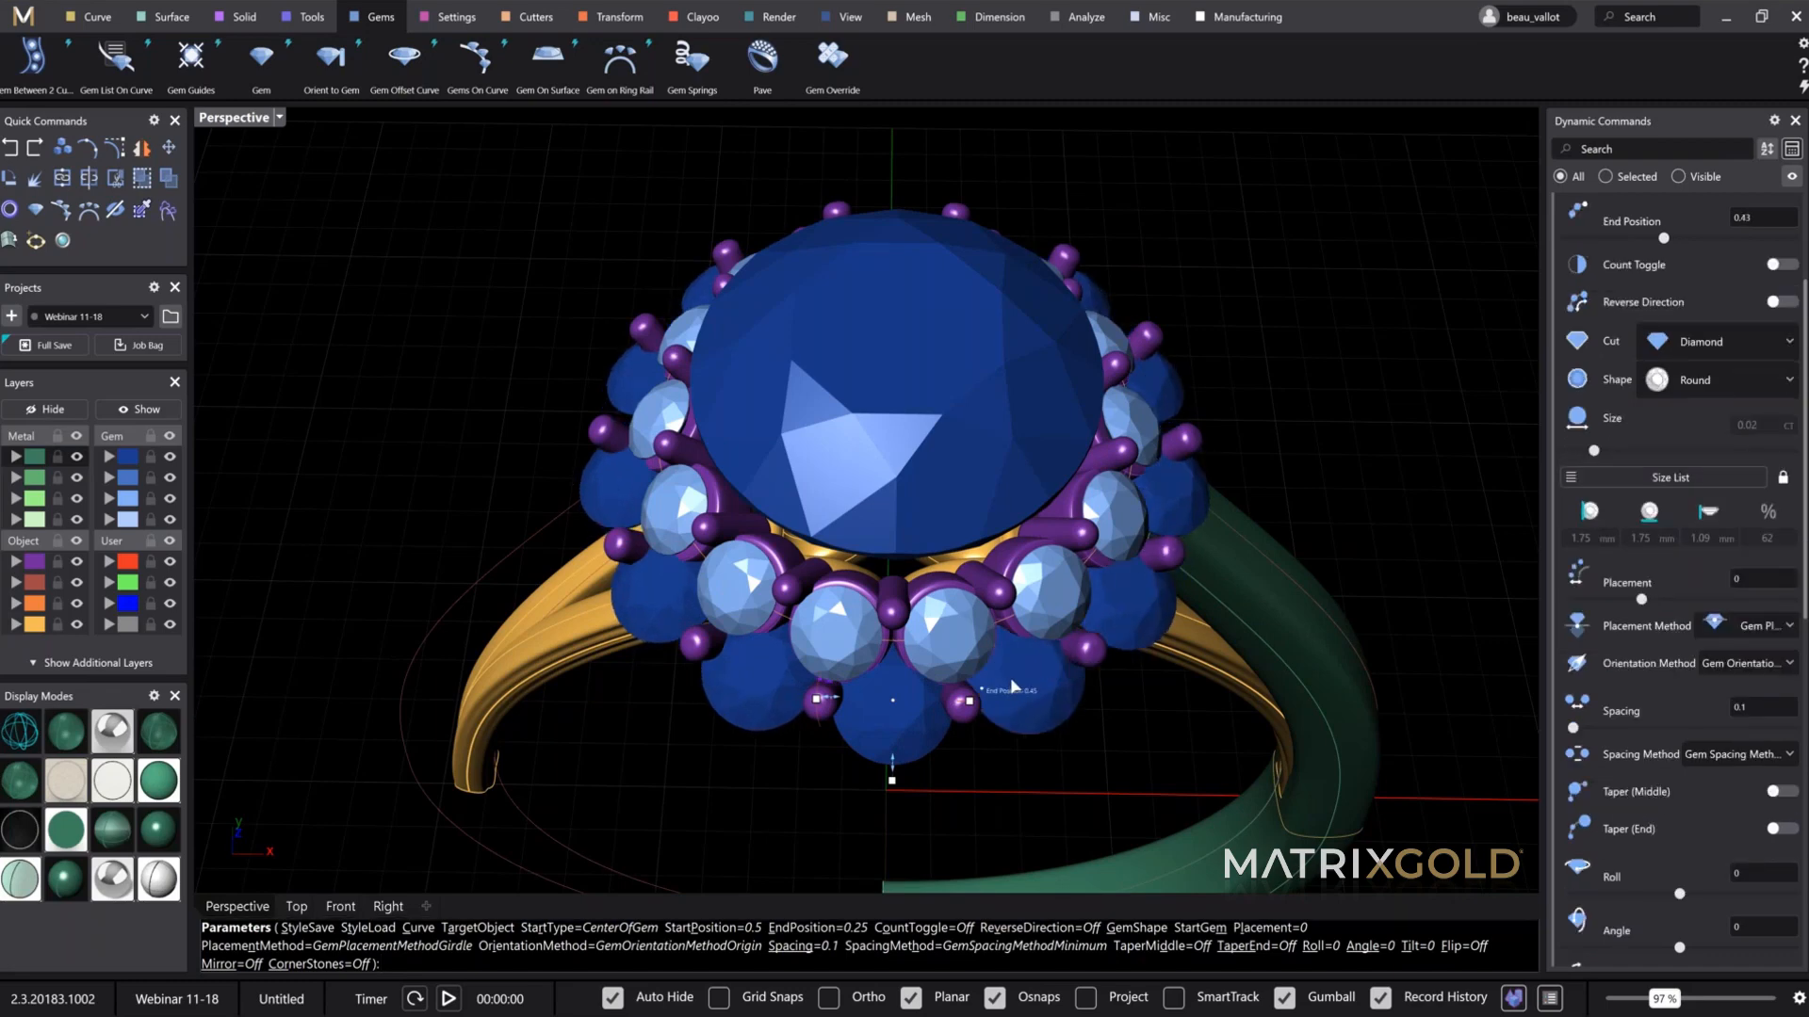
Step: Tilt the lower row of gems outward to an angle of -20
right_drag(1010, 677, 565, 518)
scroll(557, 510, up, 5)
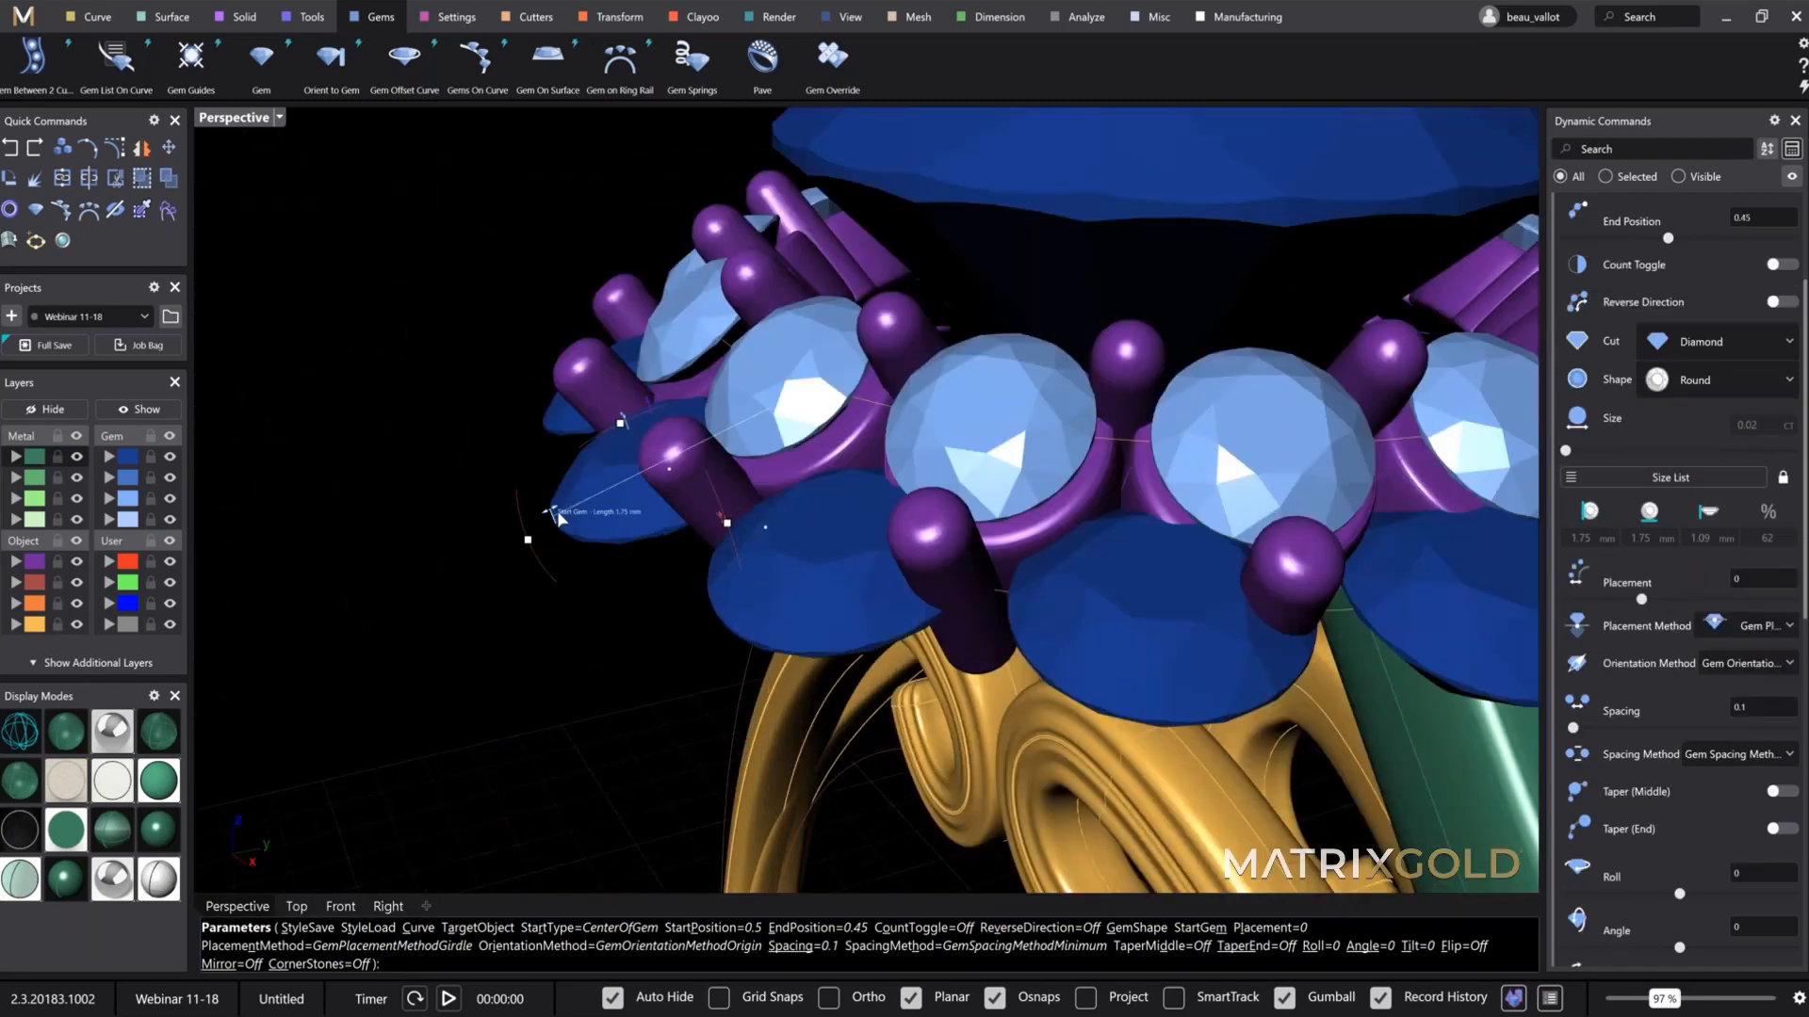
scroll(557, 510, up, 3)
ctrl+scroll(566, 515, down, 1)
drag(566, 510, 625, 588)
Step: Resize the lower row's gems to 1.40 mm, with placement -0.21 and spacing 0.3
right_drag(626, 588, 1155, 252)
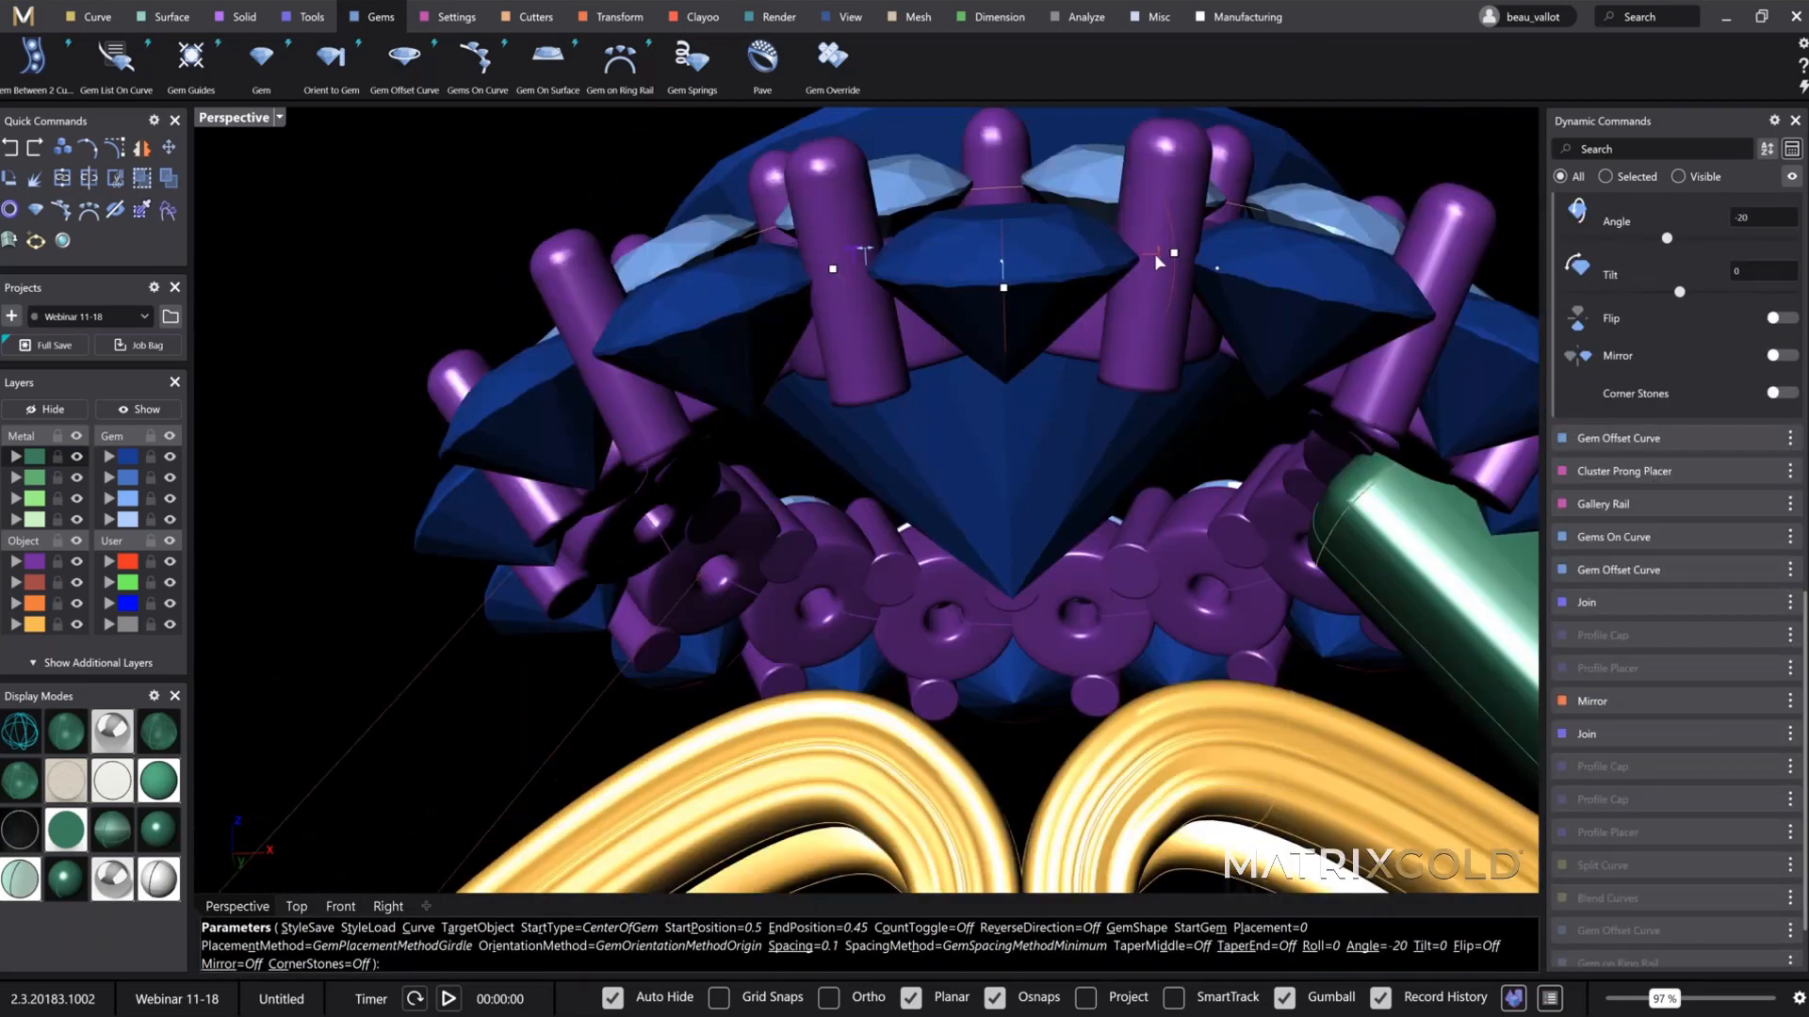
drag(1153, 264, 1148, 290)
right_drag(1147, 290, 850, 580)
drag(855, 584, 826, 562)
right_drag(835, 565, 997, 625)
drag(997, 624, 992, 624)
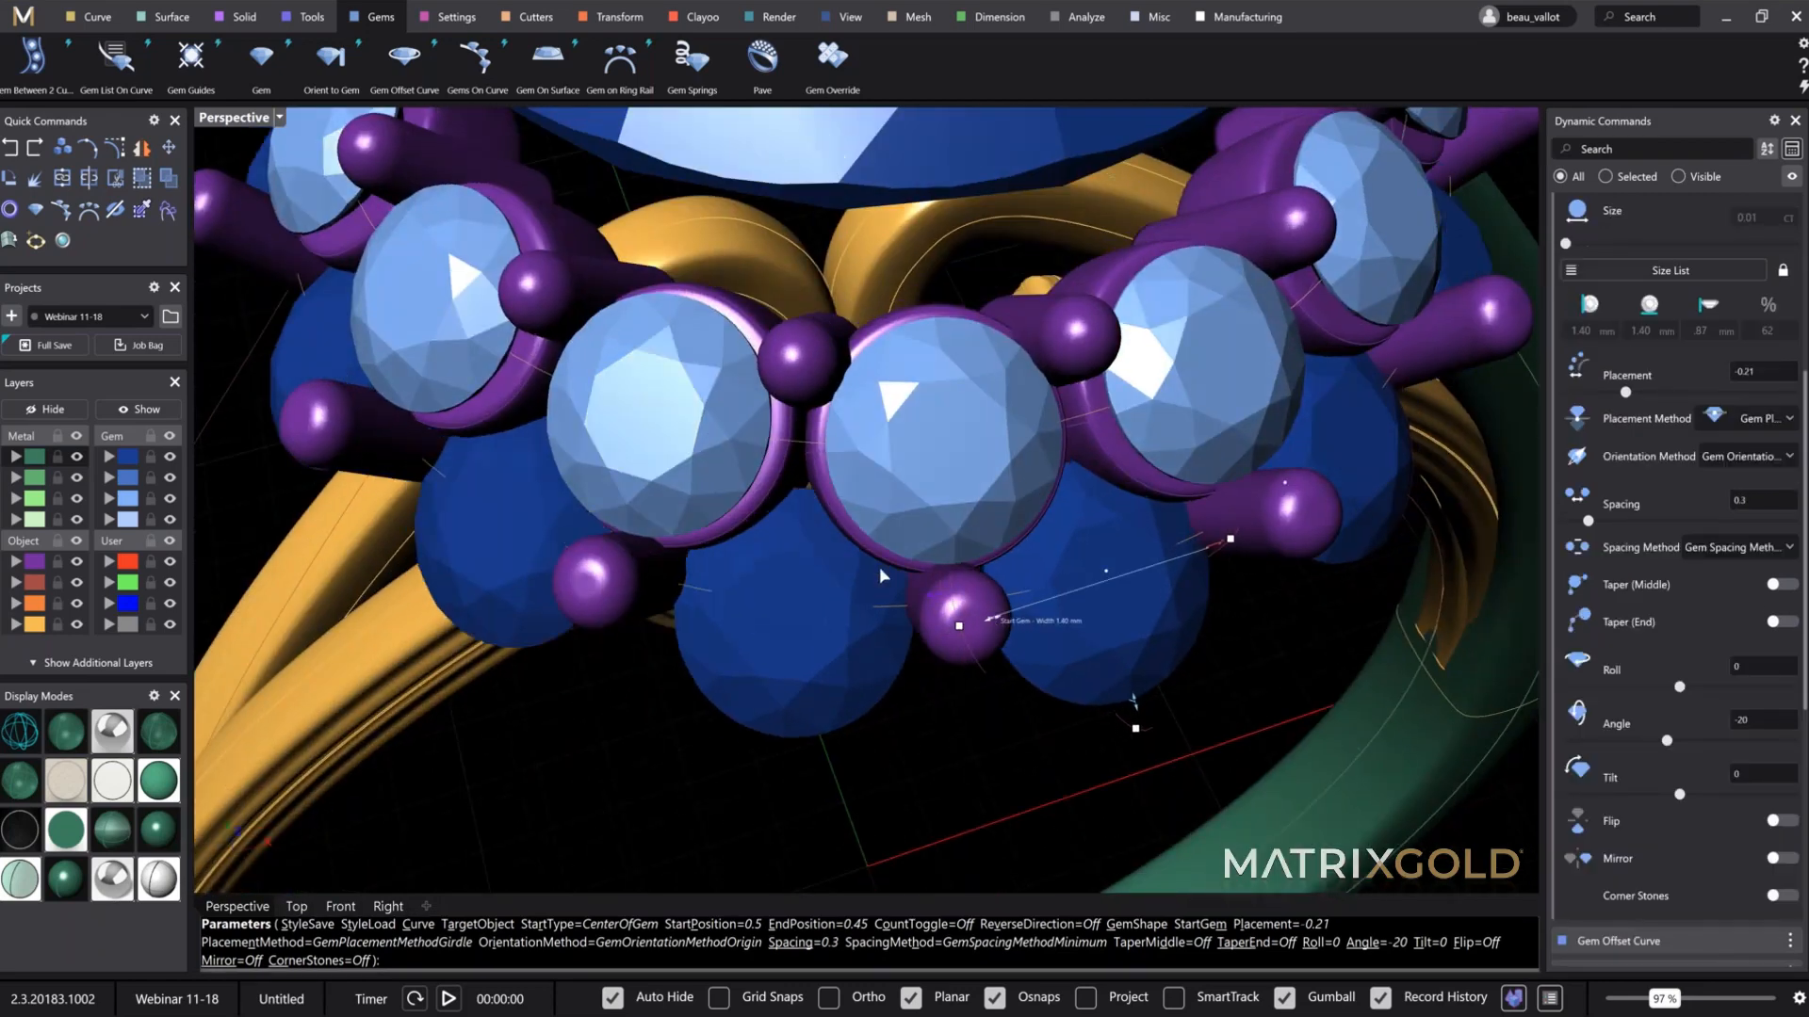
Step: Set the lower gems' angle to -39 and reduce their size to 1.20 mm
scroll(884, 577, down, 6)
right_drag(908, 545, 675, 540)
drag(680, 542, 690, 545)
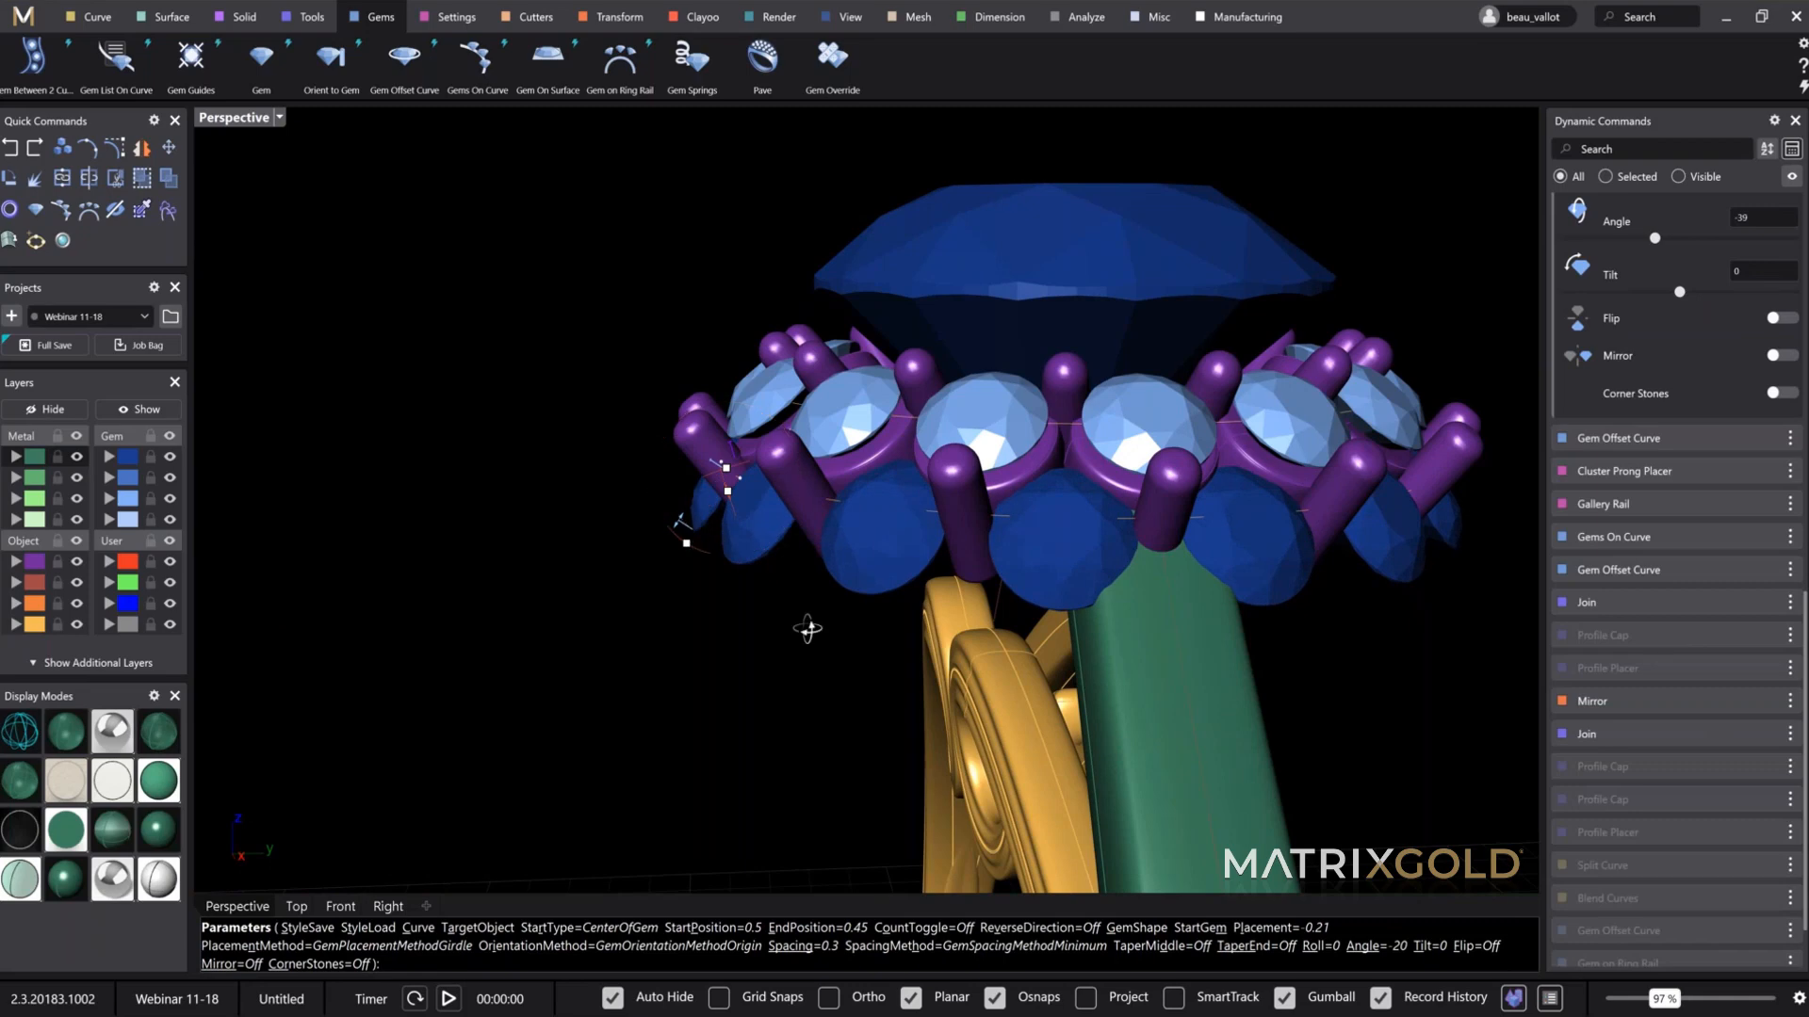
right_drag(807, 629, 928, 584)
scroll(928, 584, up, 6)
drag(960, 572, 982, 569)
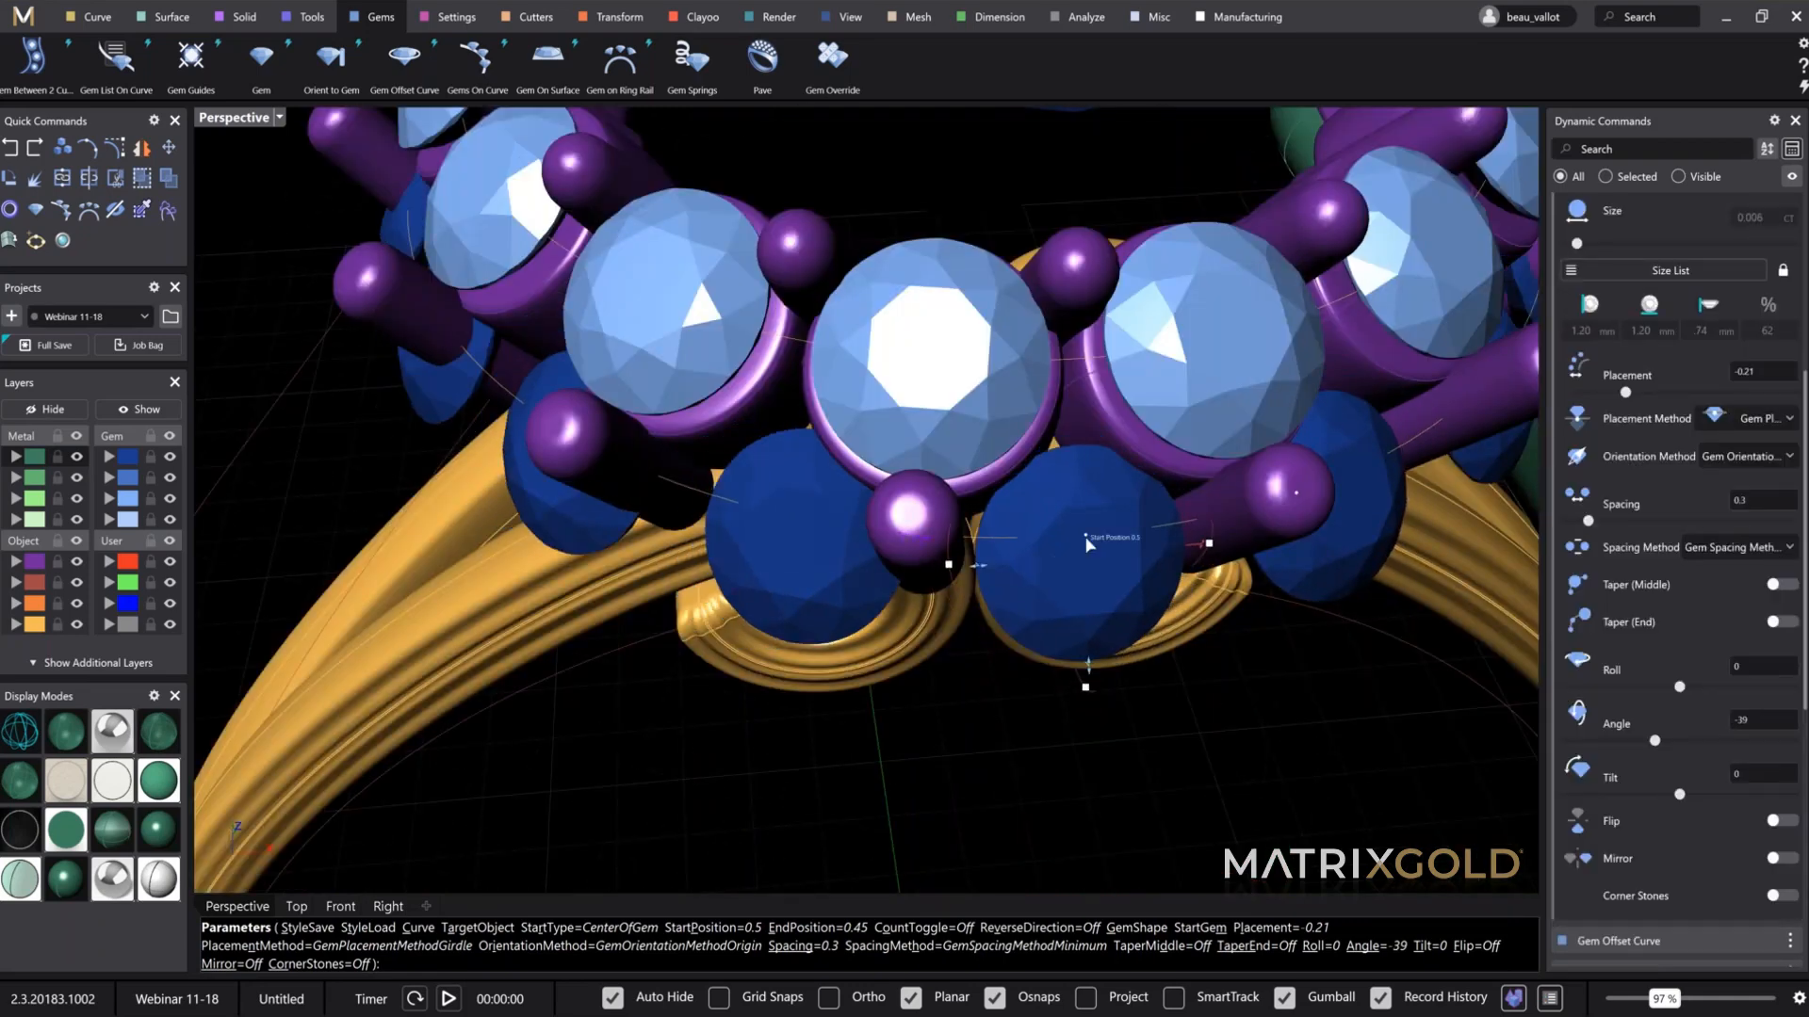
Step: Fine-tune the lower row's start position to 0.501 and set the gem spacing to 0.5
drag(1088, 542, 1080, 542)
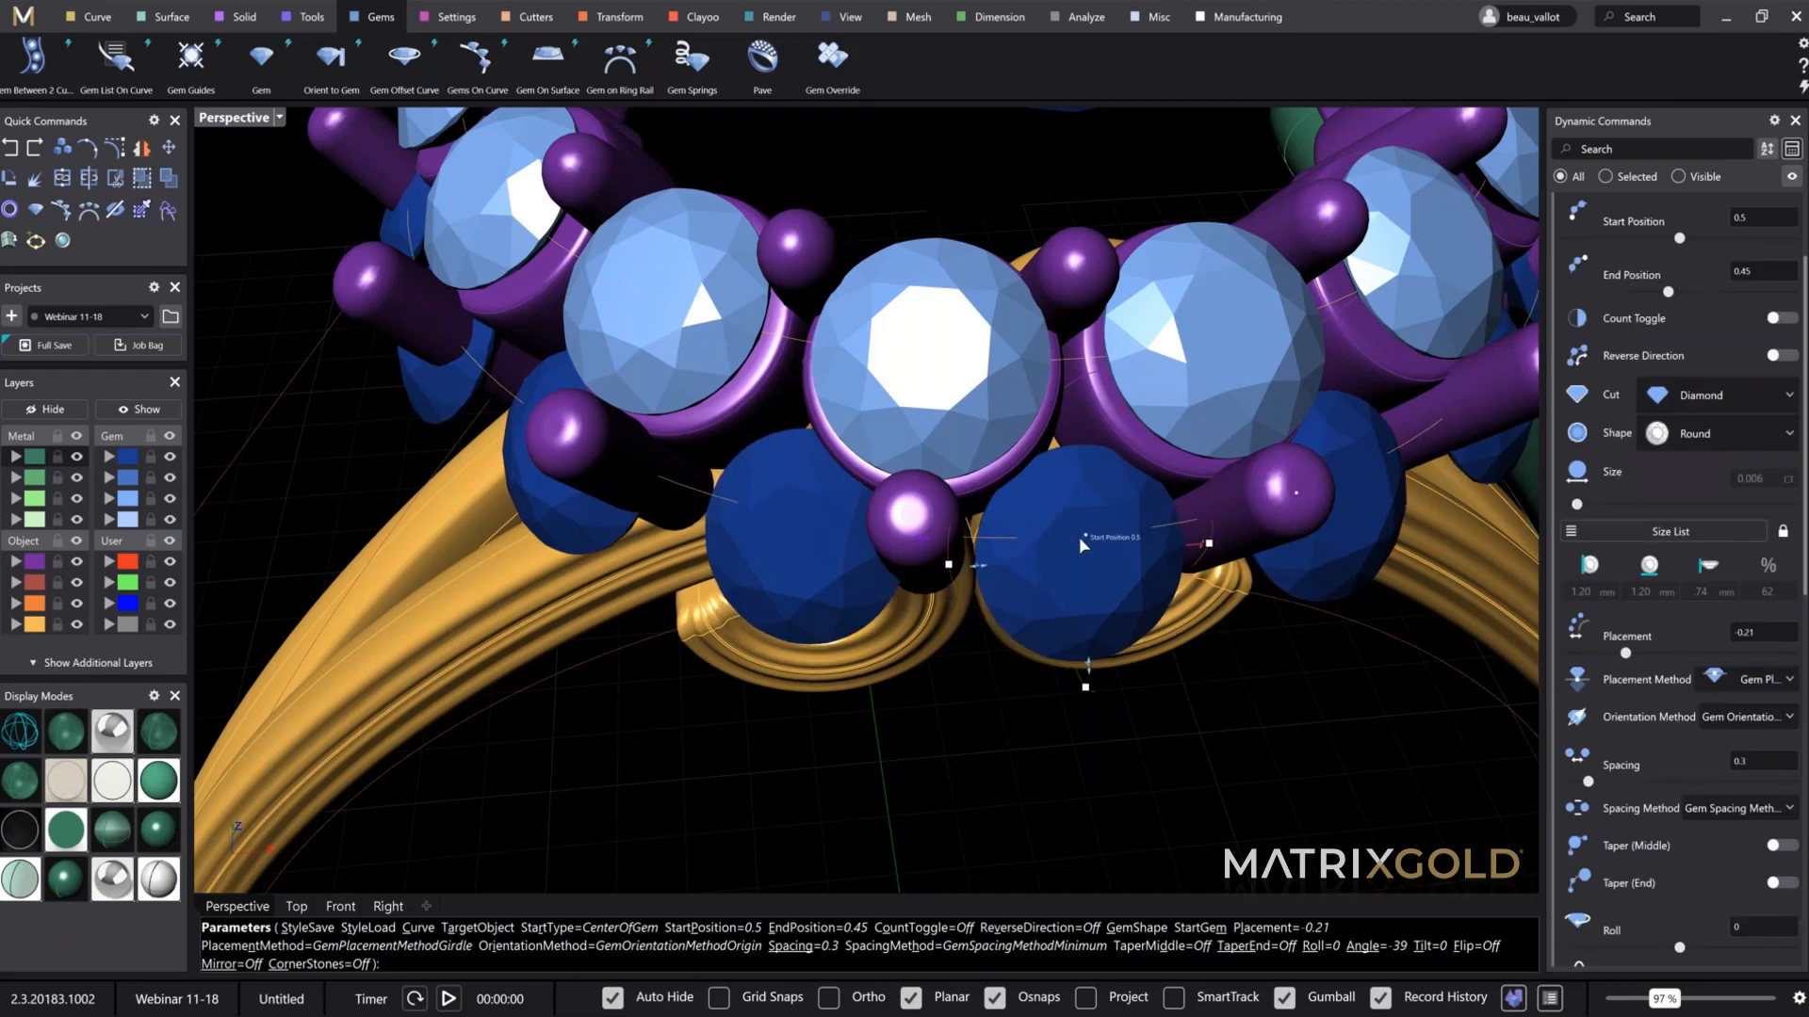
scroll(1078, 537, down, 5)
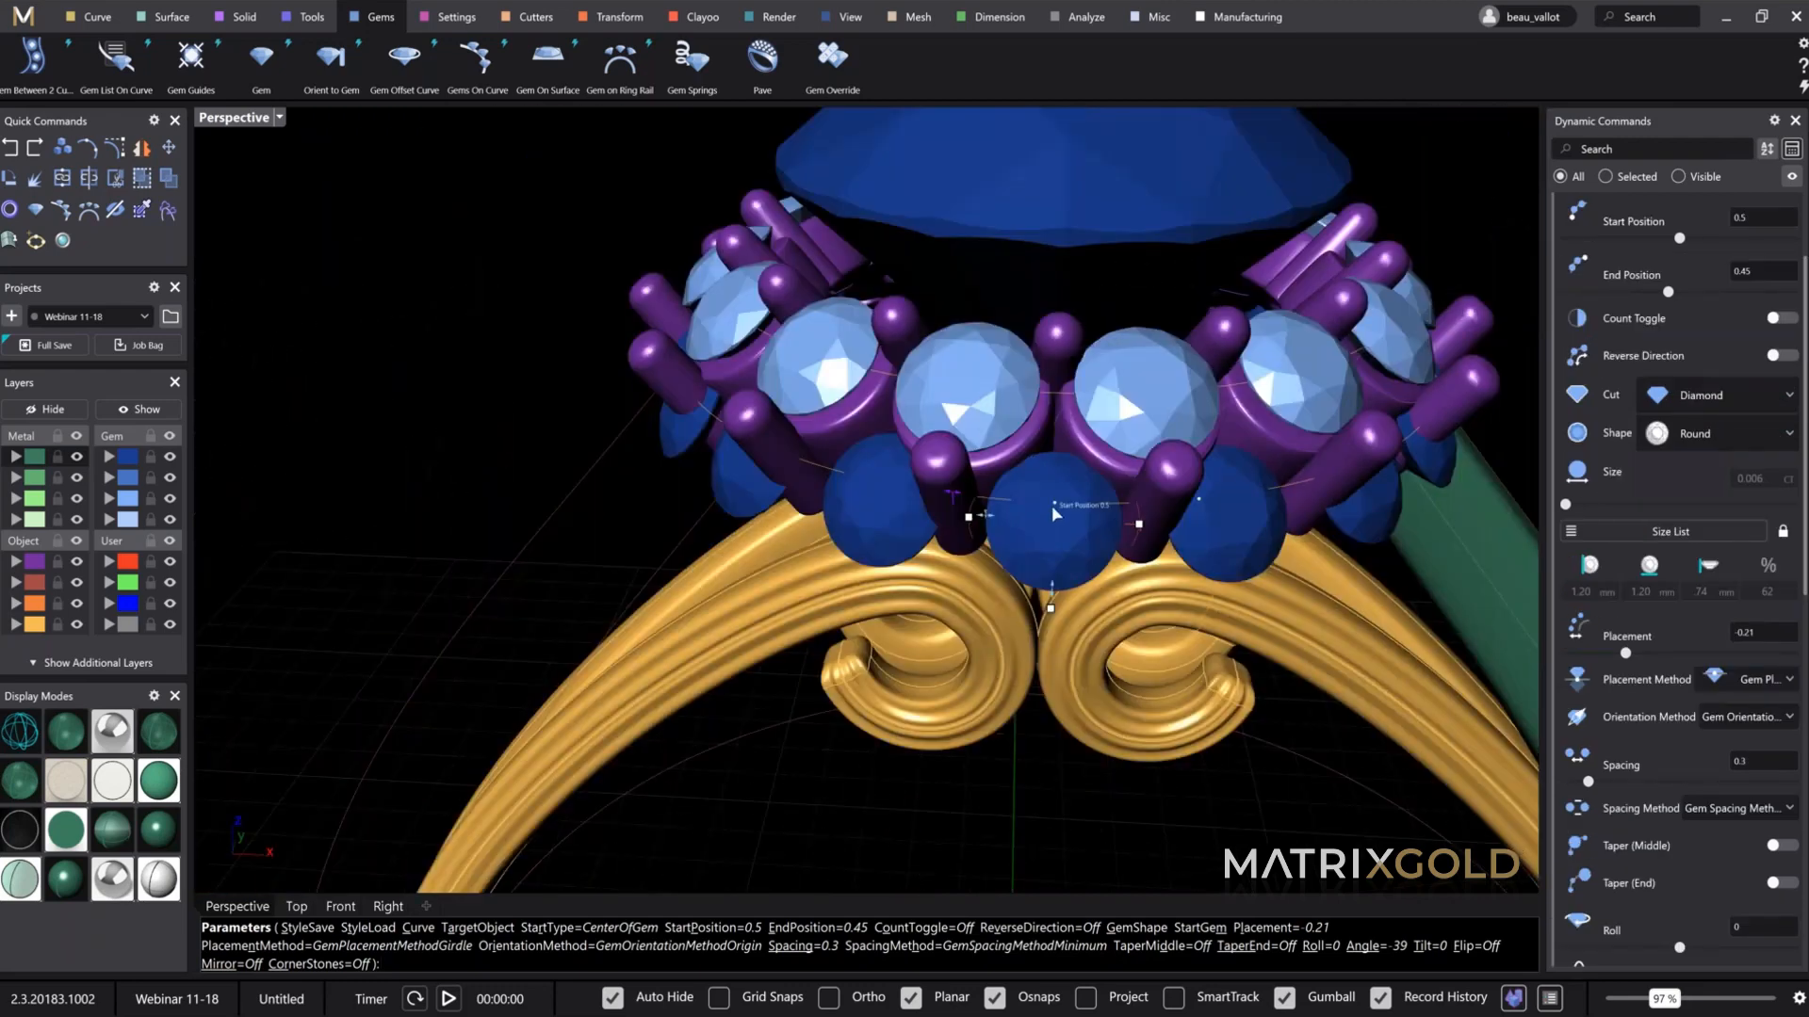
drag(1056, 510, 1056, 512)
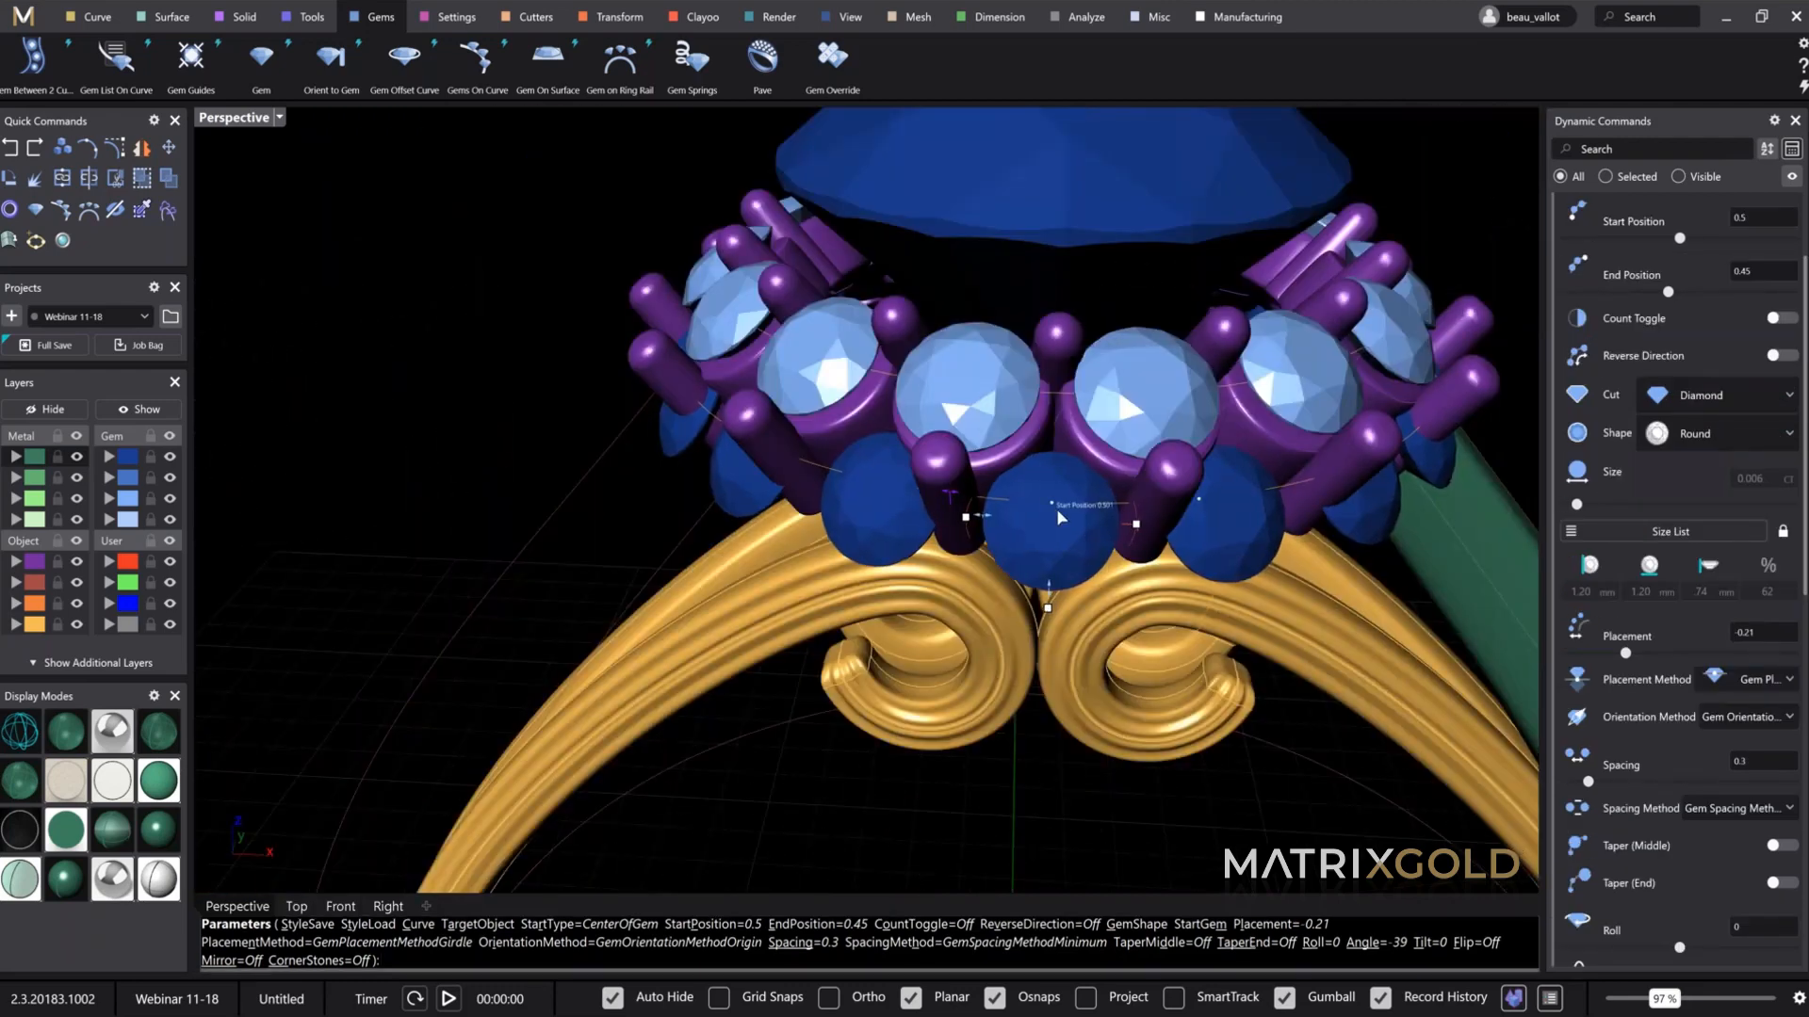
scroll(1020, 527, down, 3)
right_drag(1020, 527, 1047, 594)
scroll(1034, 524, up, 3)
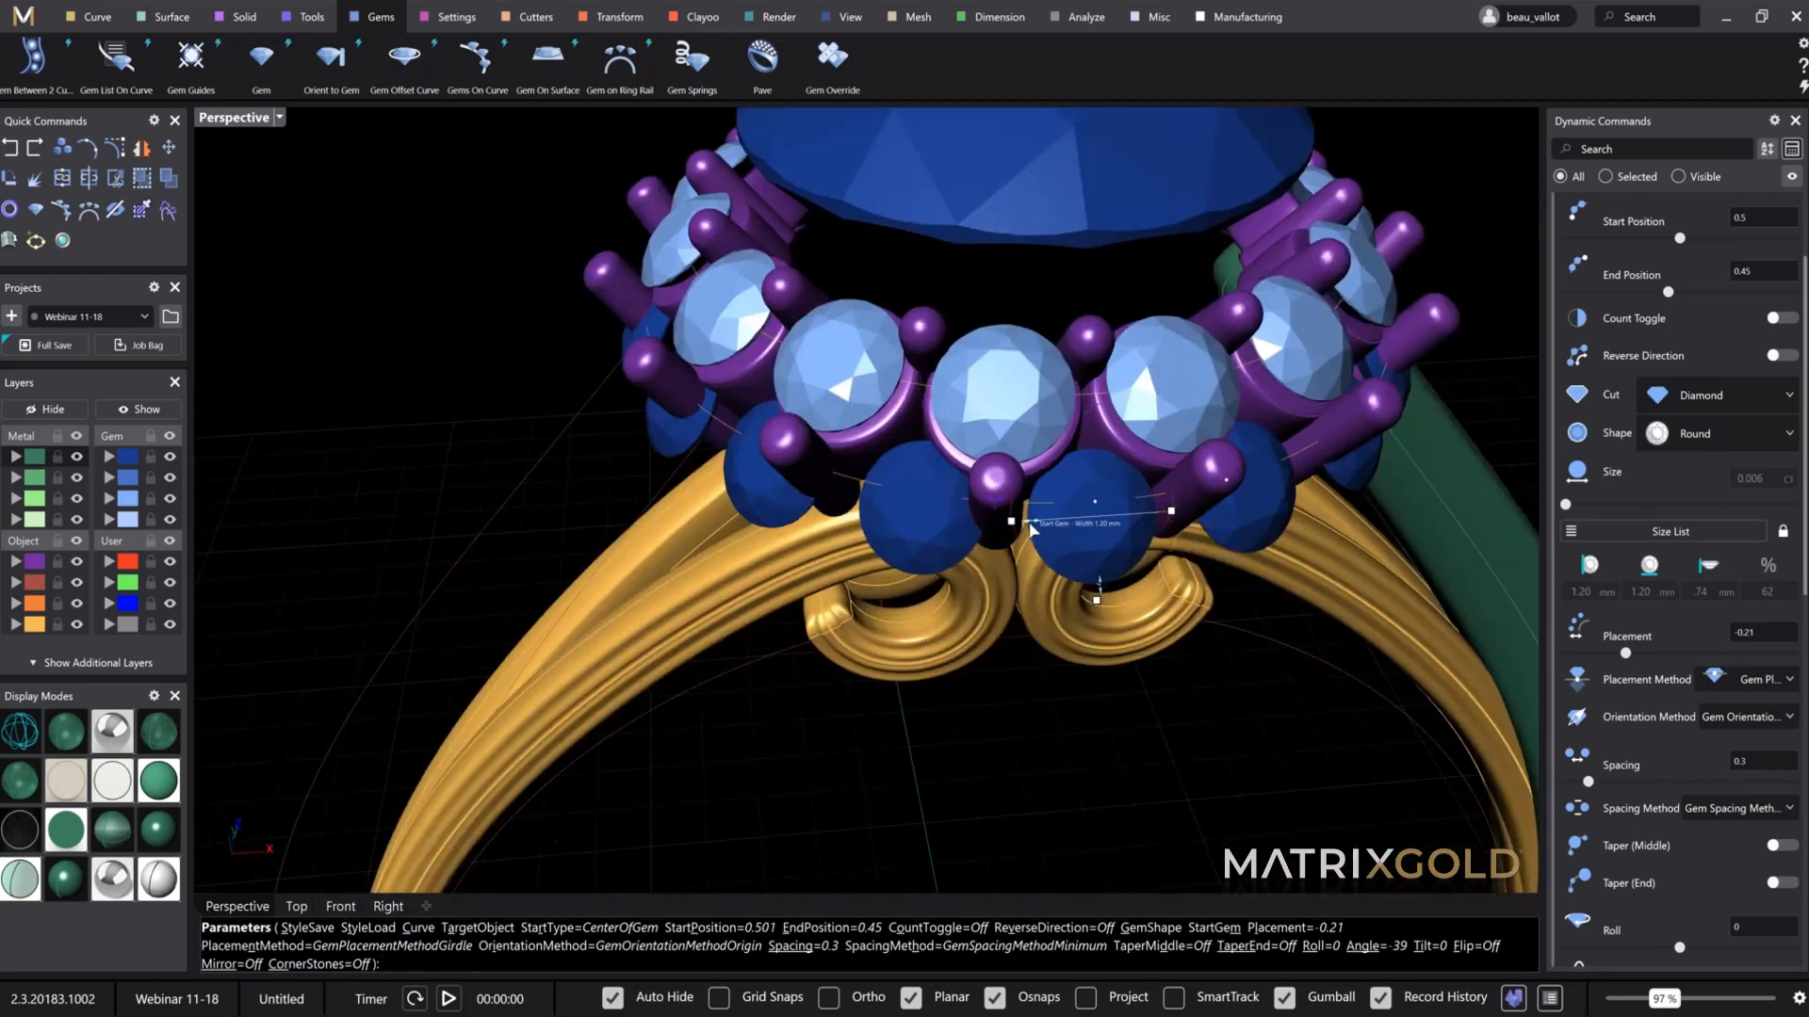
scroll(947, 482, up, 2)
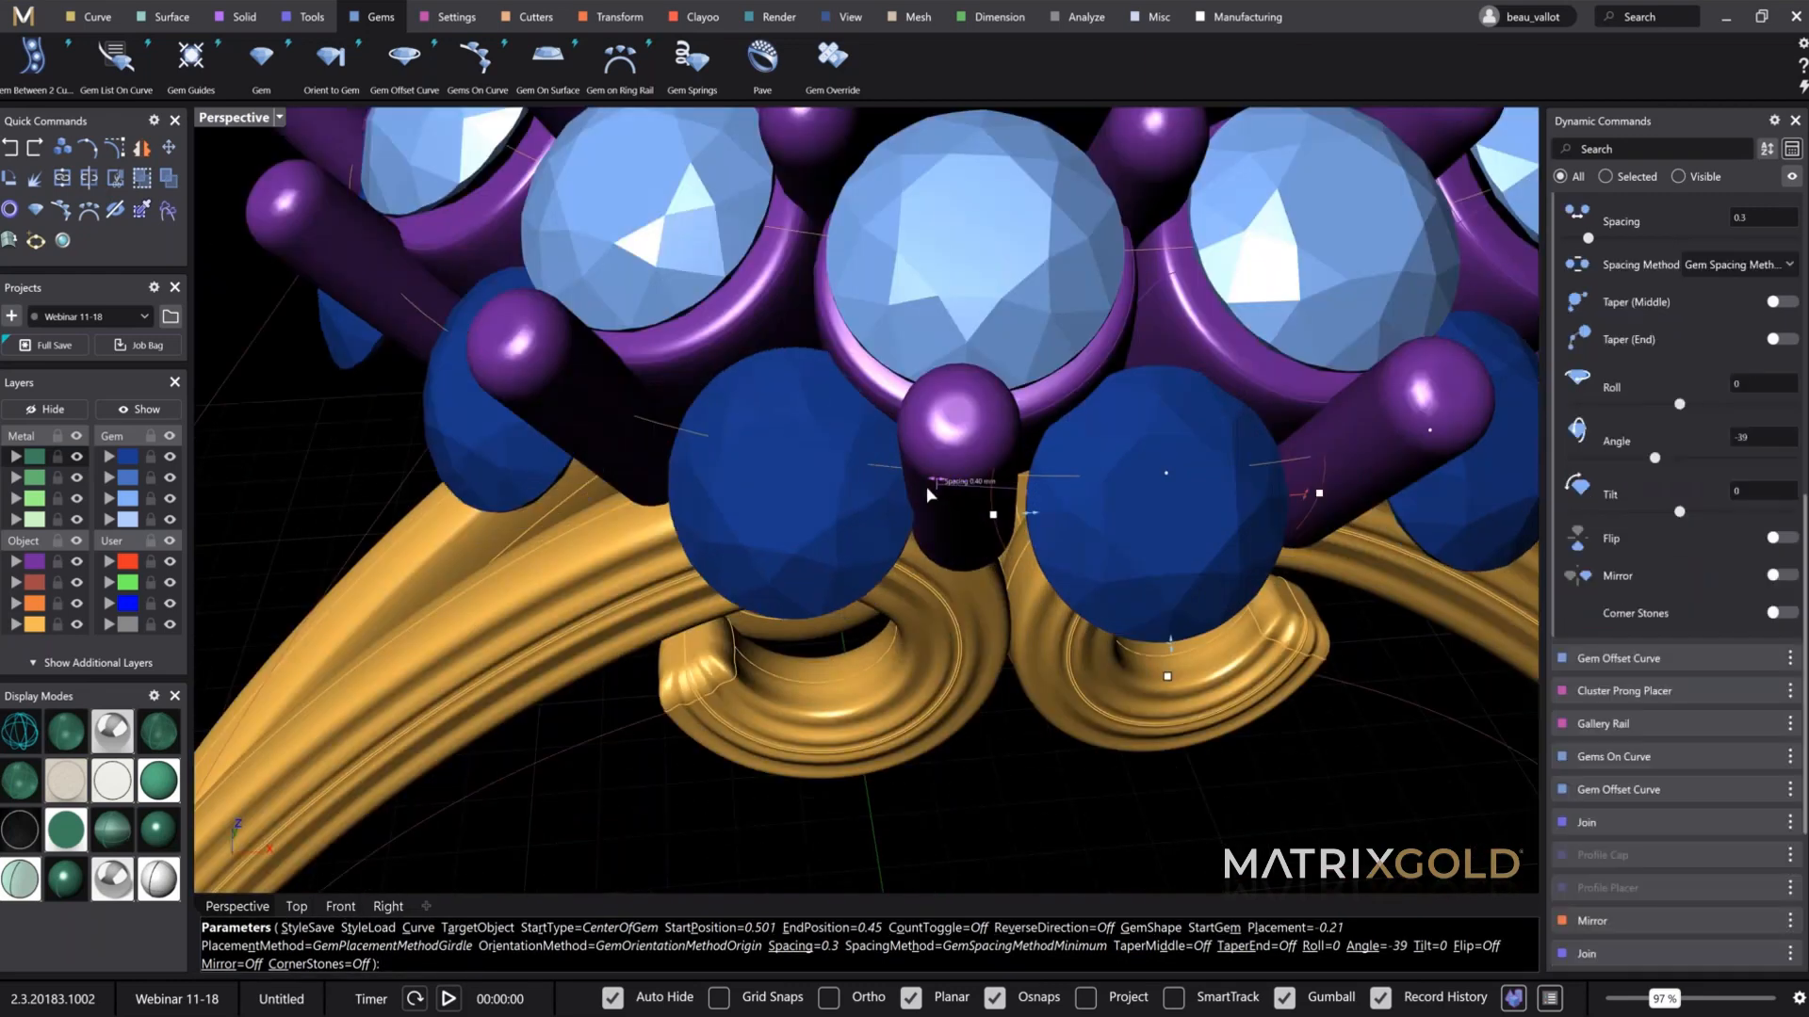
drag(912, 494, 913, 495)
Step: Turn on the count toggle for the lower row and limit it to a single gem, checking its fit between the outer prongs
right_drag(916, 492, 1655, 409)
scroll(942, 501, down, 4)
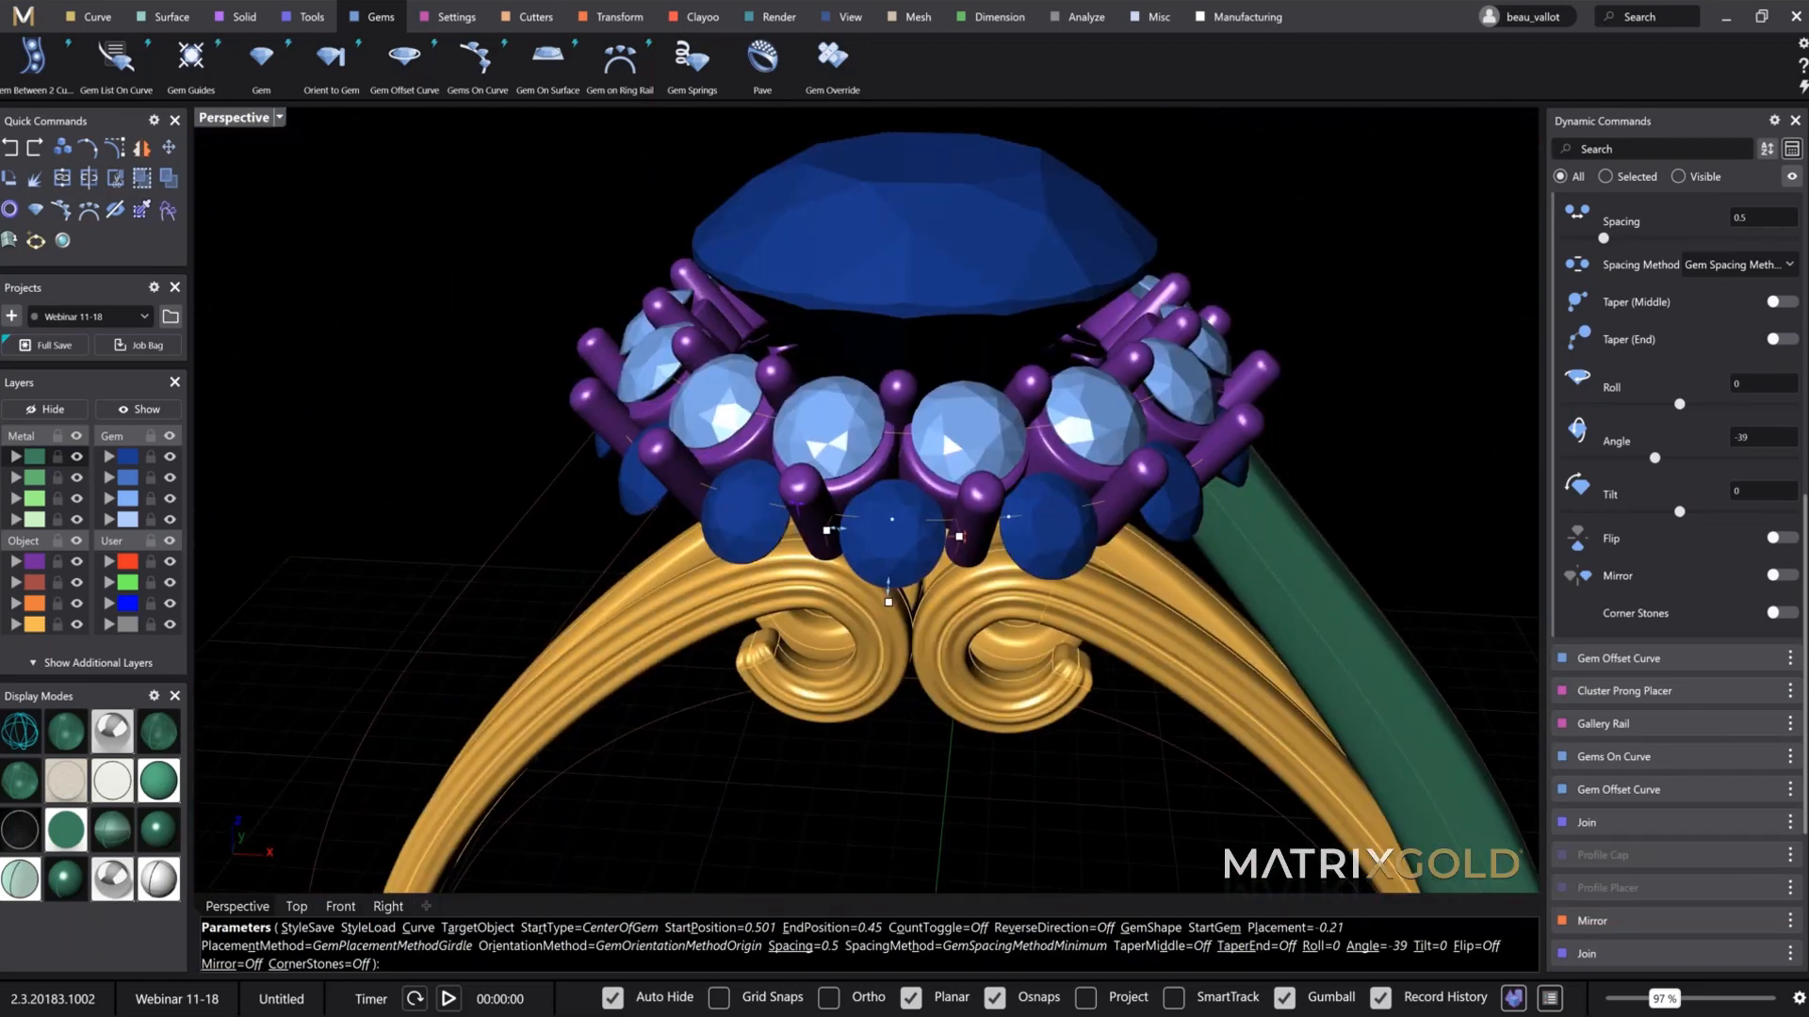
scroll(1676, 565, up, 5)
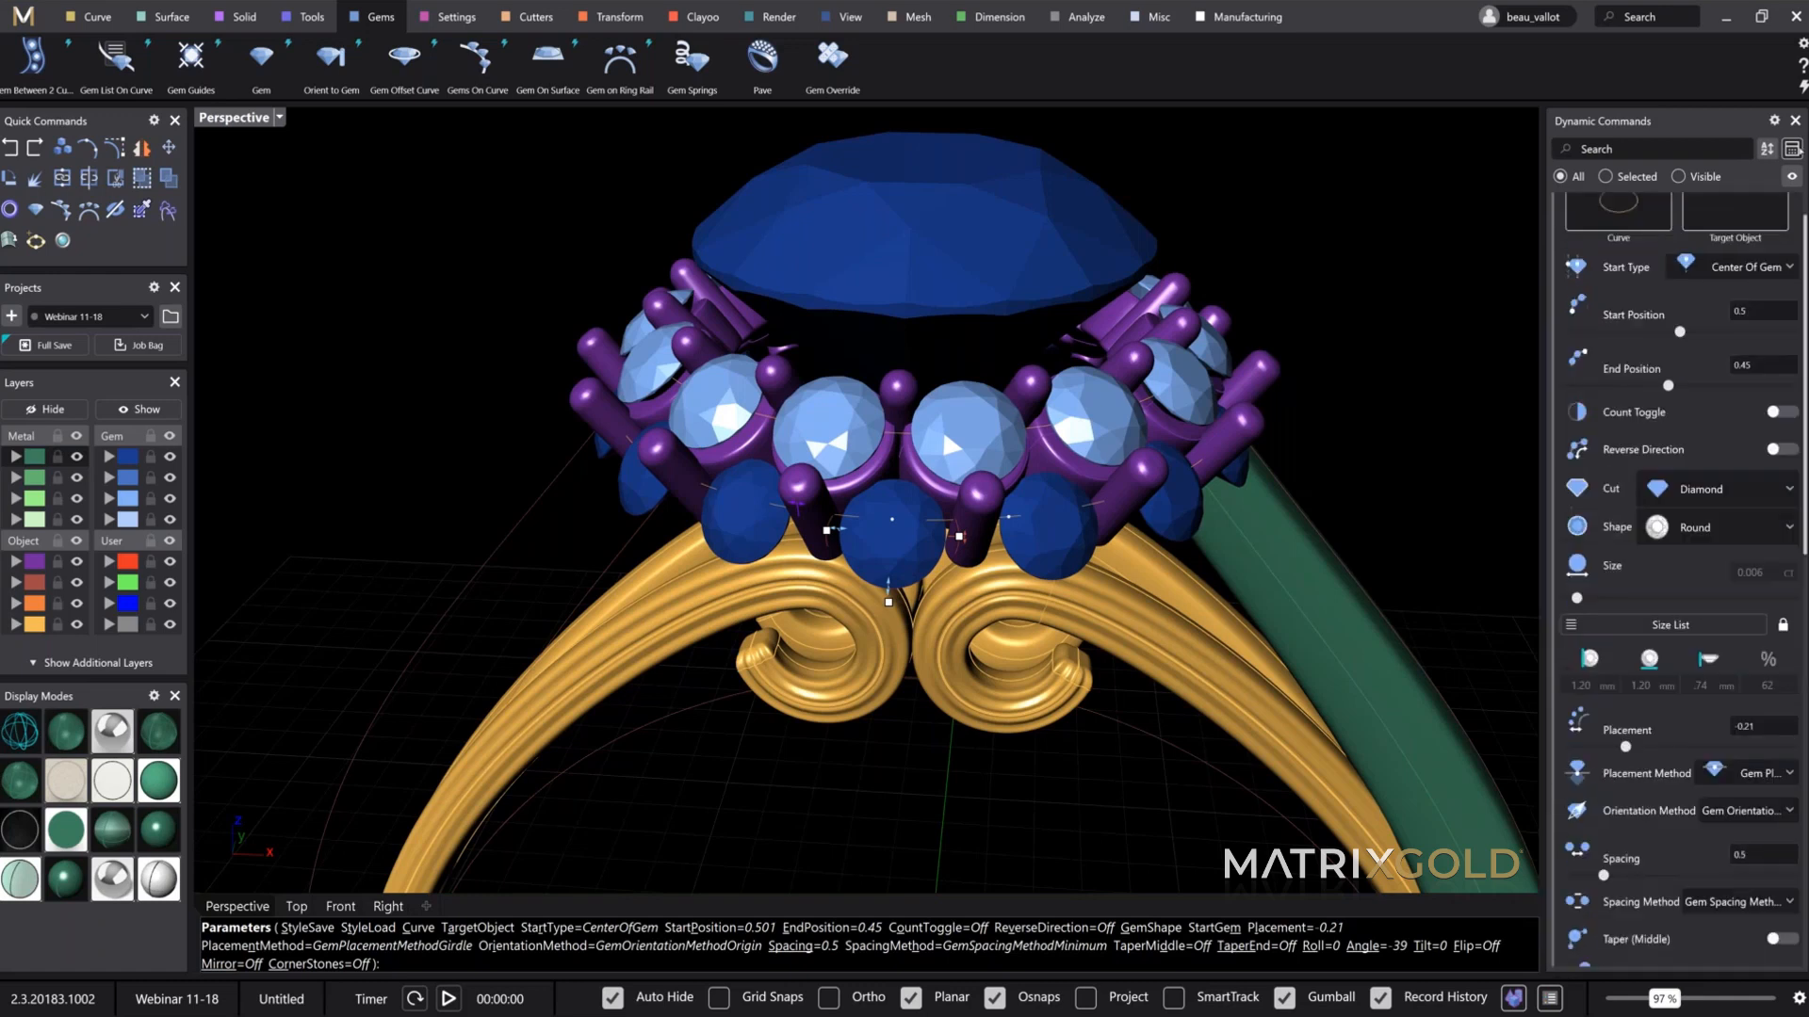
scroll(1760, 276, up, 1)
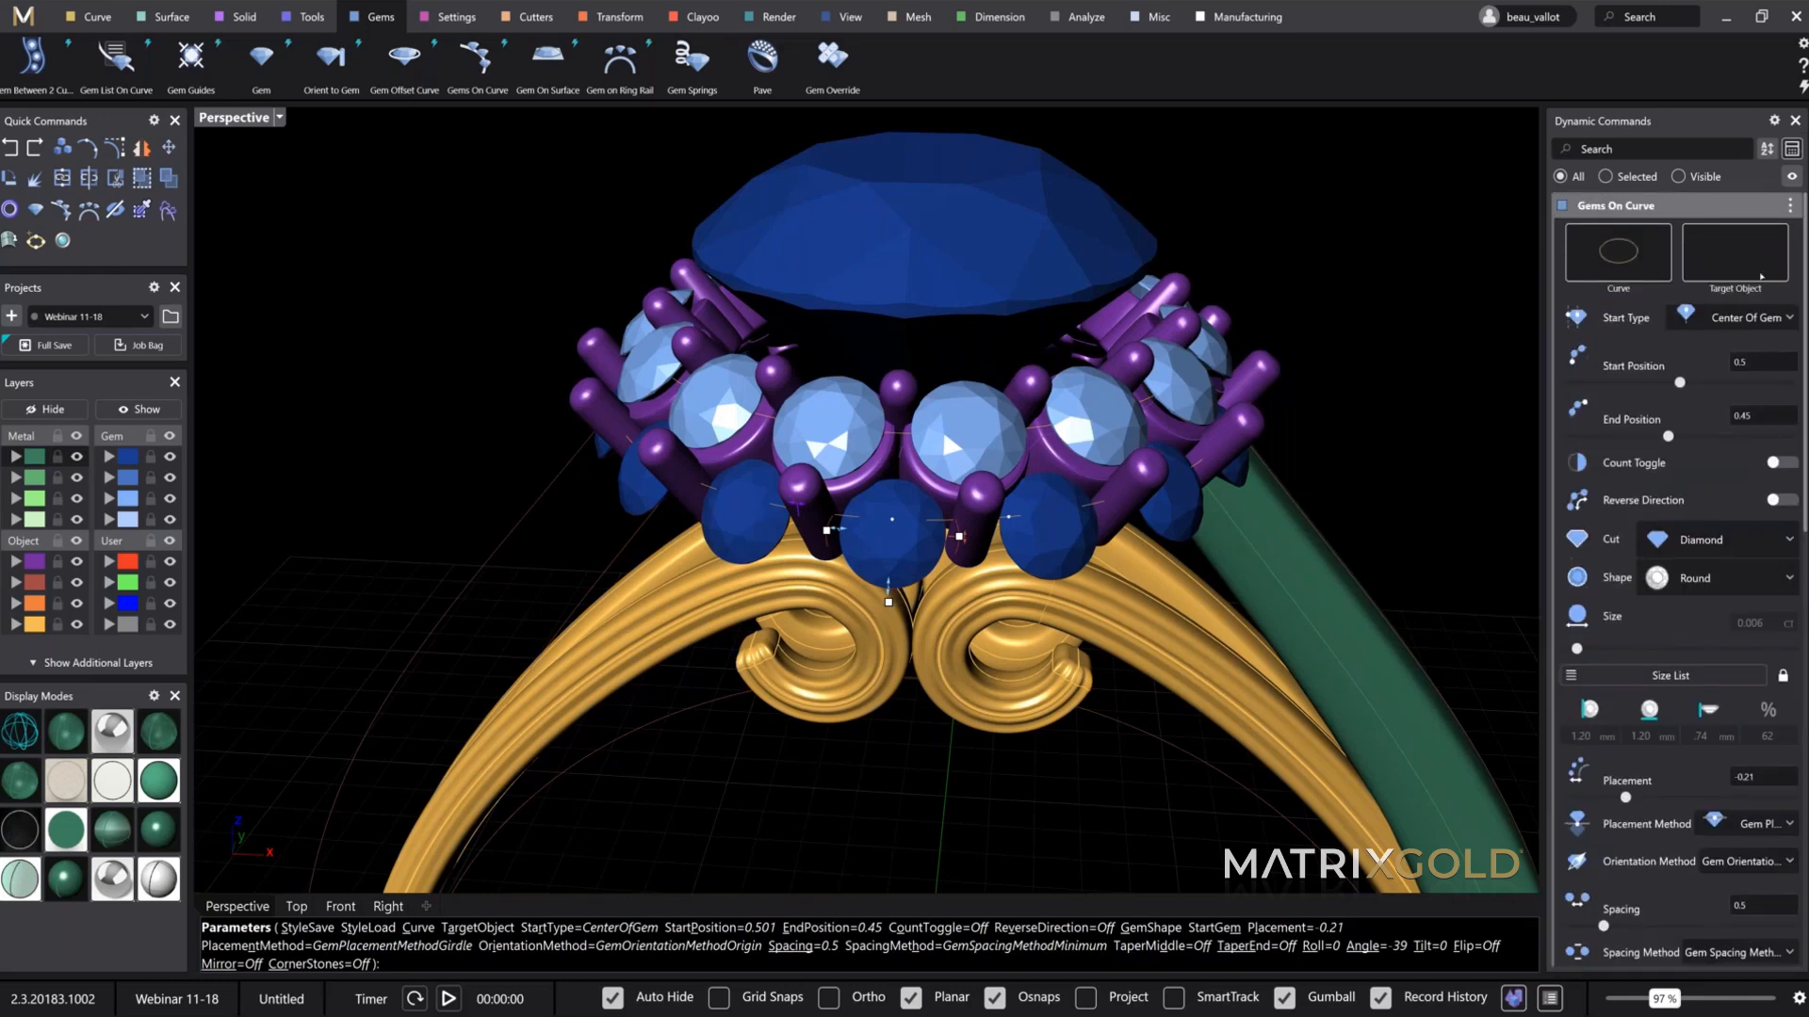
click(1774, 463)
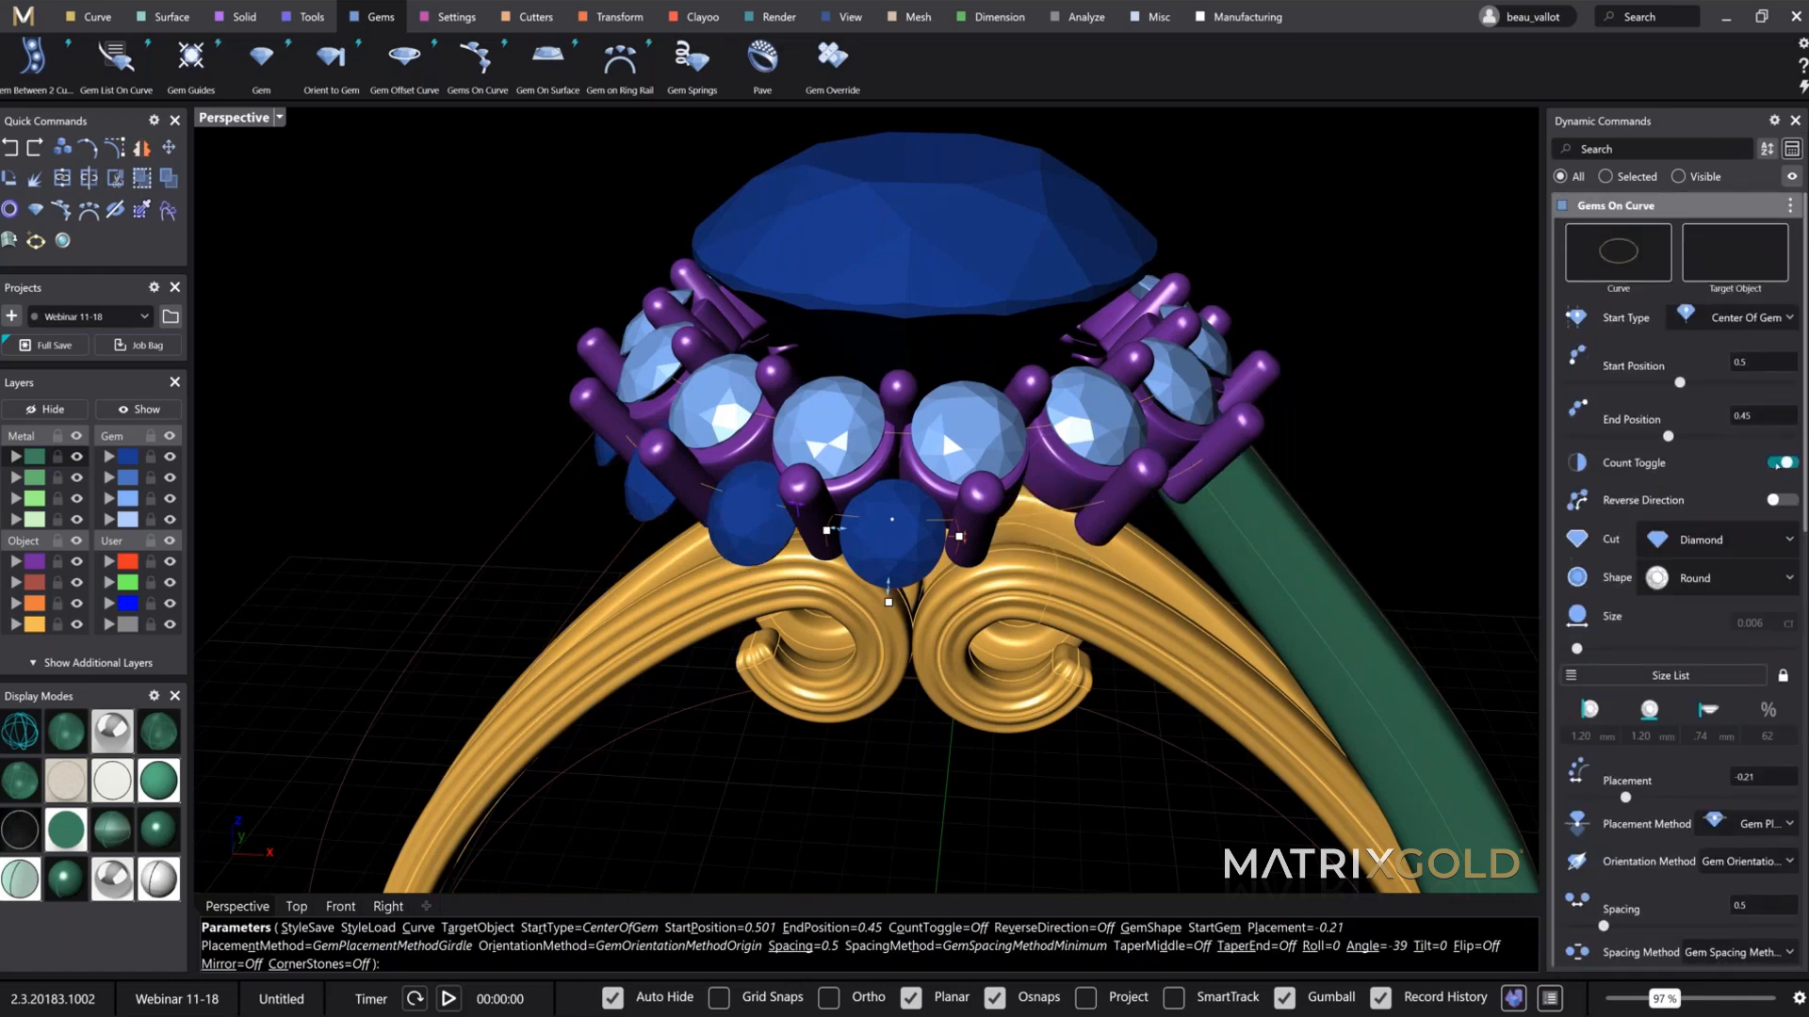
drag(1613, 474, 1566, 474)
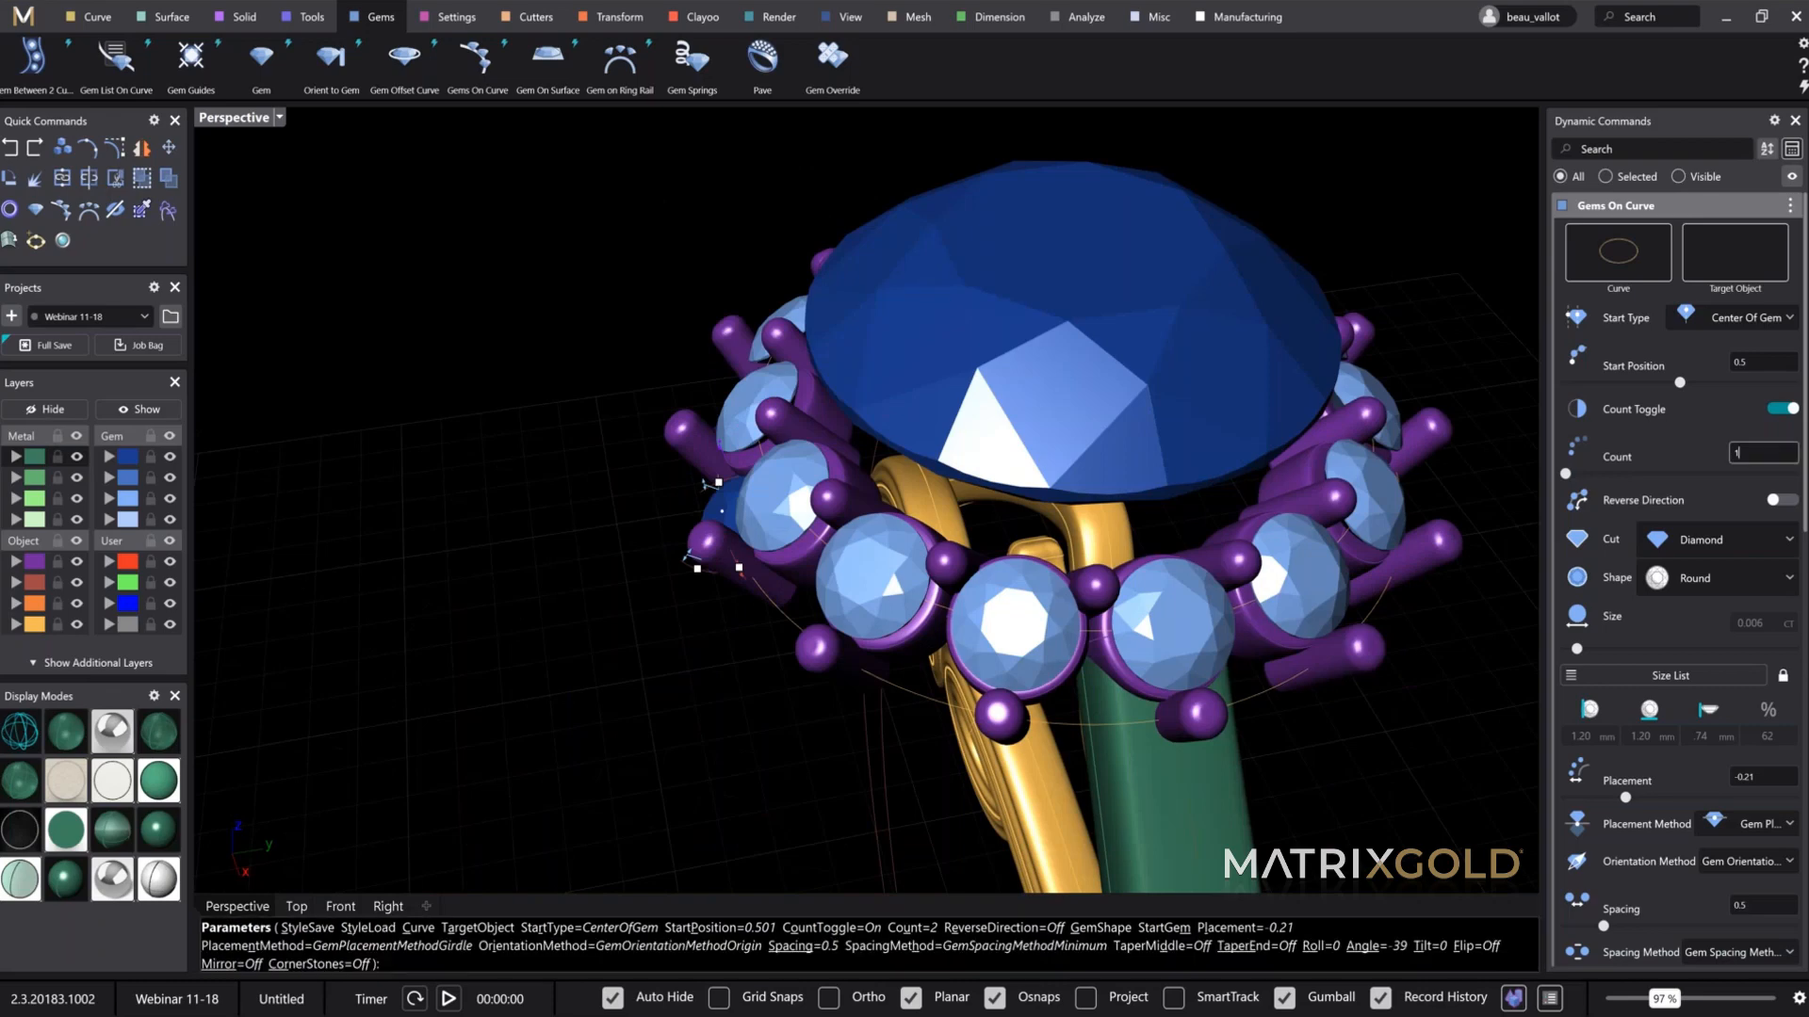
right_drag(1376, 407, 815, 568)
scroll(816, 568, up, 5)
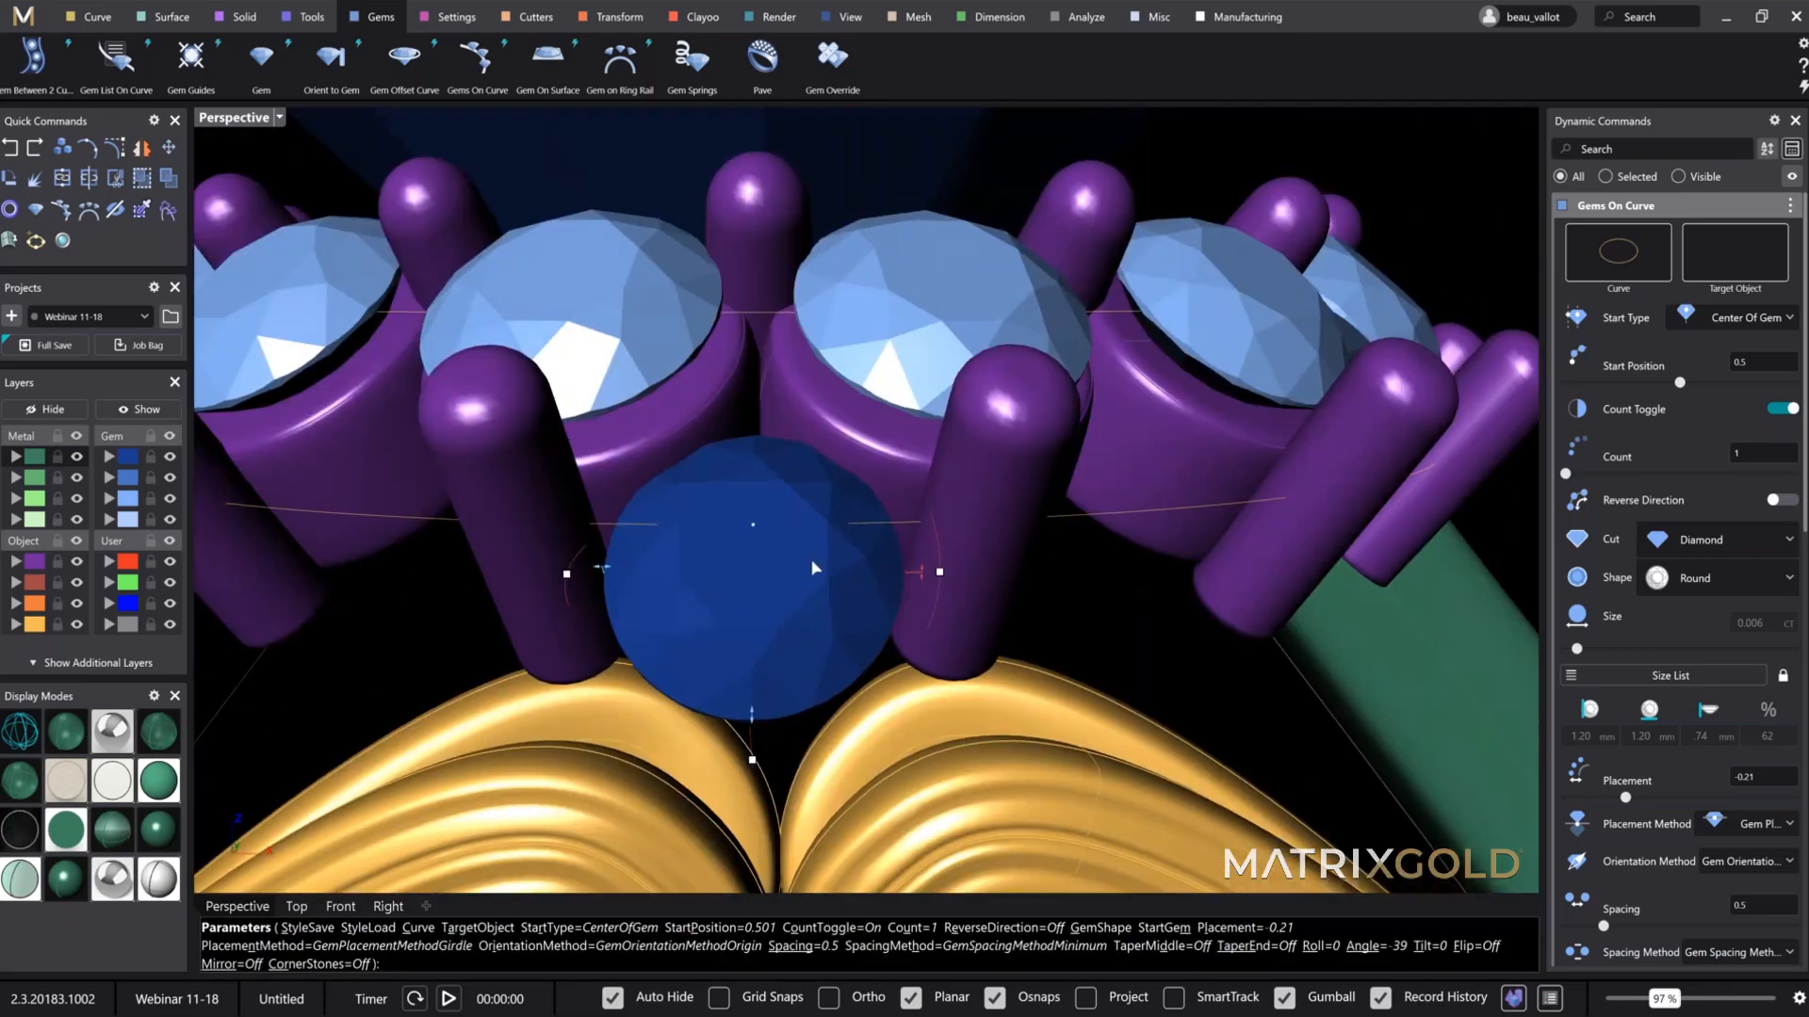
scroll(816, 568, down, 6)
scroll(877, 337, up, 4)
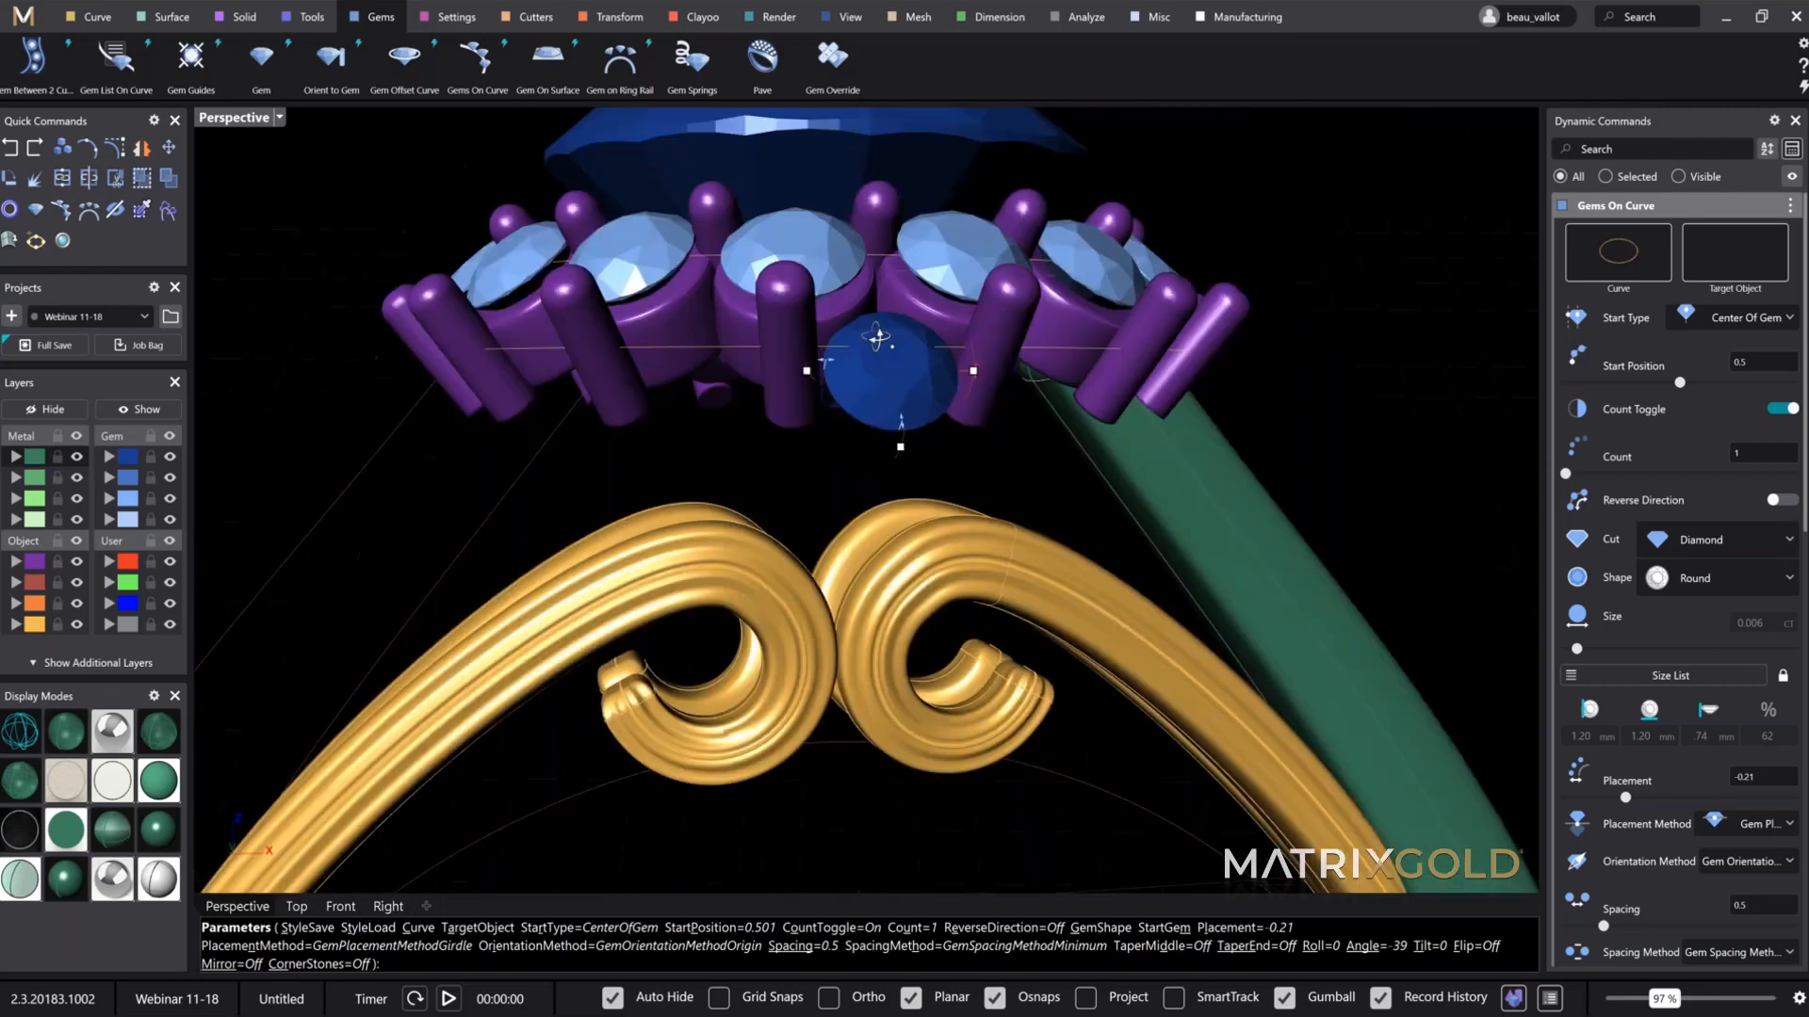
Step: Refit the single lower gem between the outer prongs with angle -30 and placement -0.11, and finish the row
right_drag(877, 336, 675, 471)
scroll(899, 507, up, 5)
scroll(900, 507, down, 3)
scroll(675, 471, up, 3)
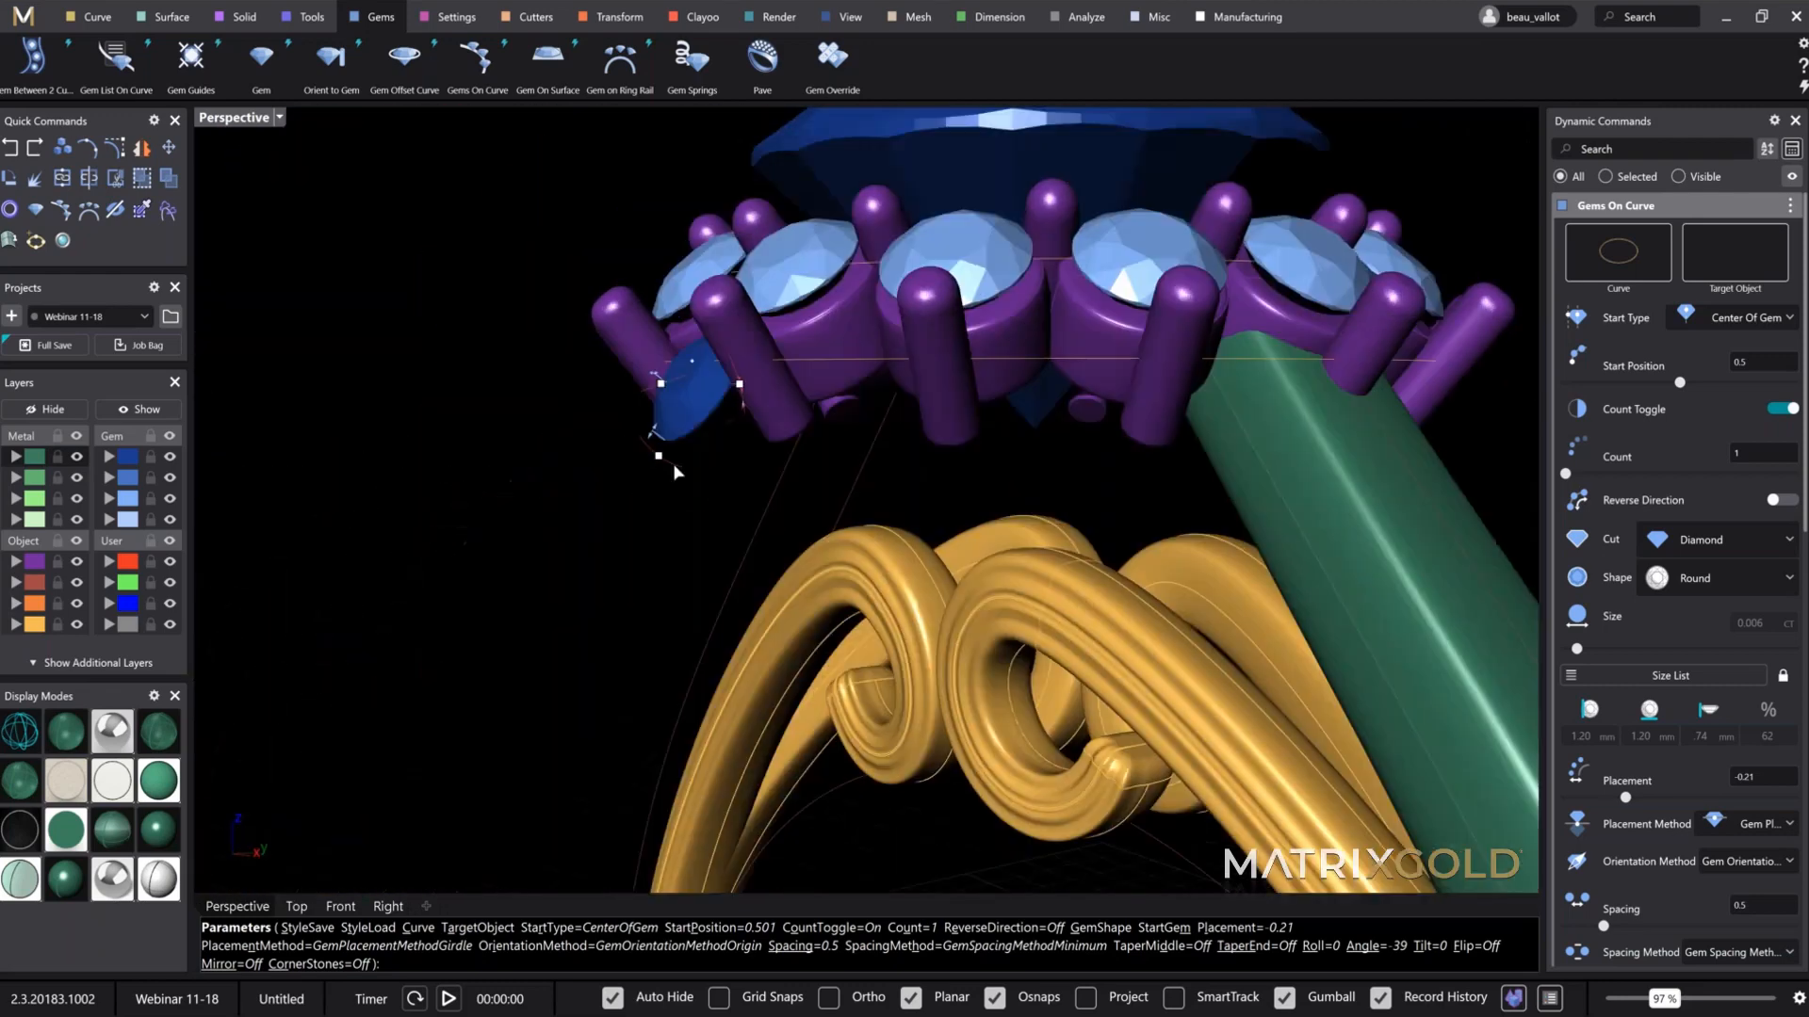
drag(675, 471, 660, 465)
scroll(741, 381, up, 5)
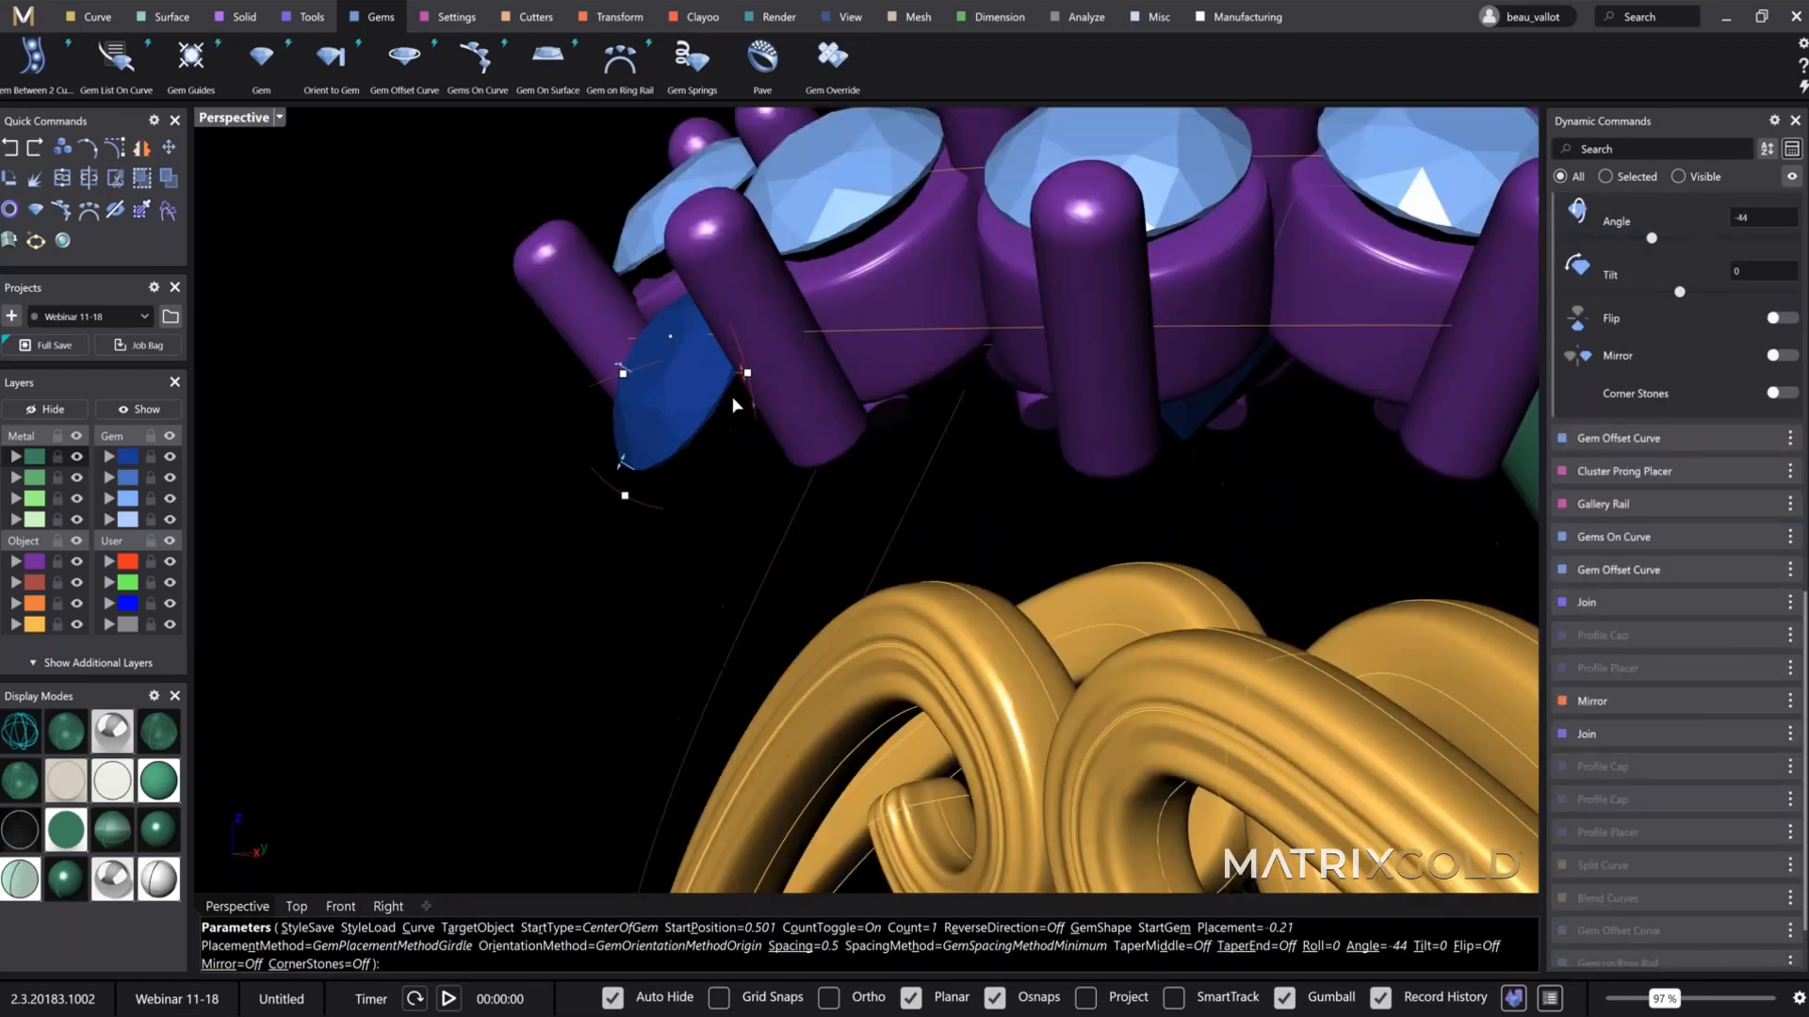
drag(733, 363, 682, 379)
drag(562, 490, 554, 477)
scroll(585, 464, down, 5)
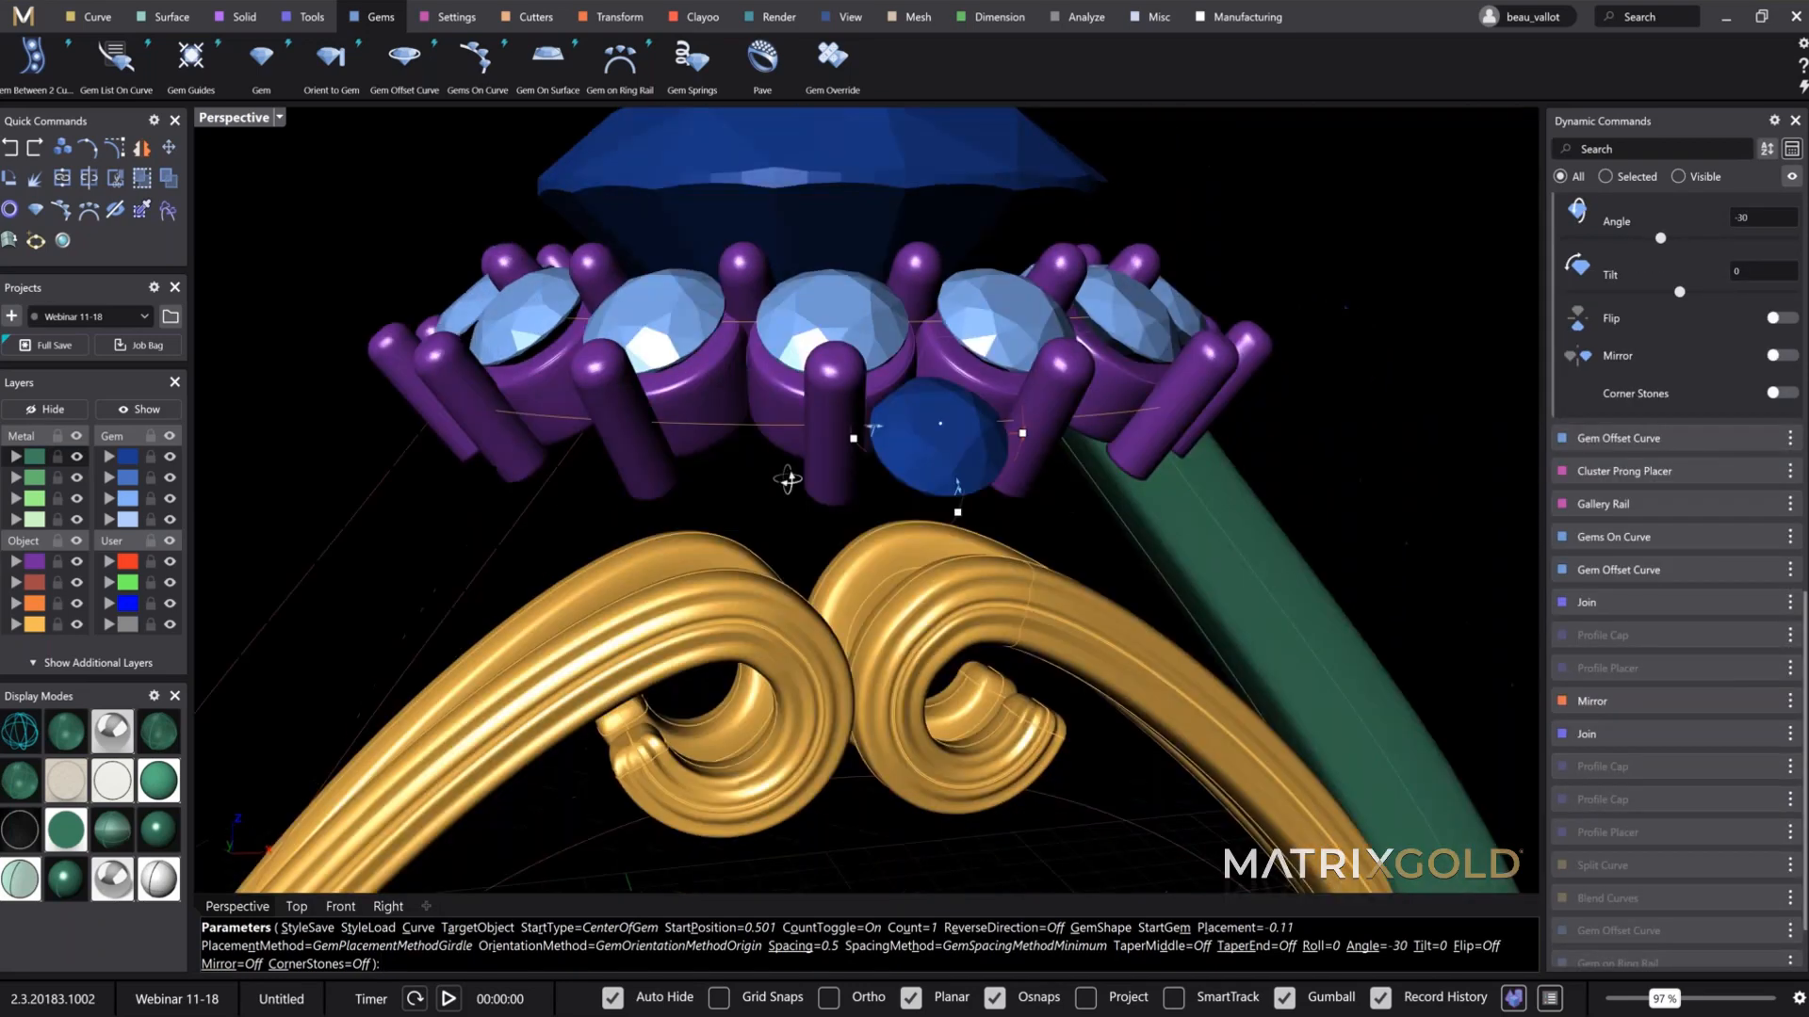
right_drag(787, 486, 942, 362)
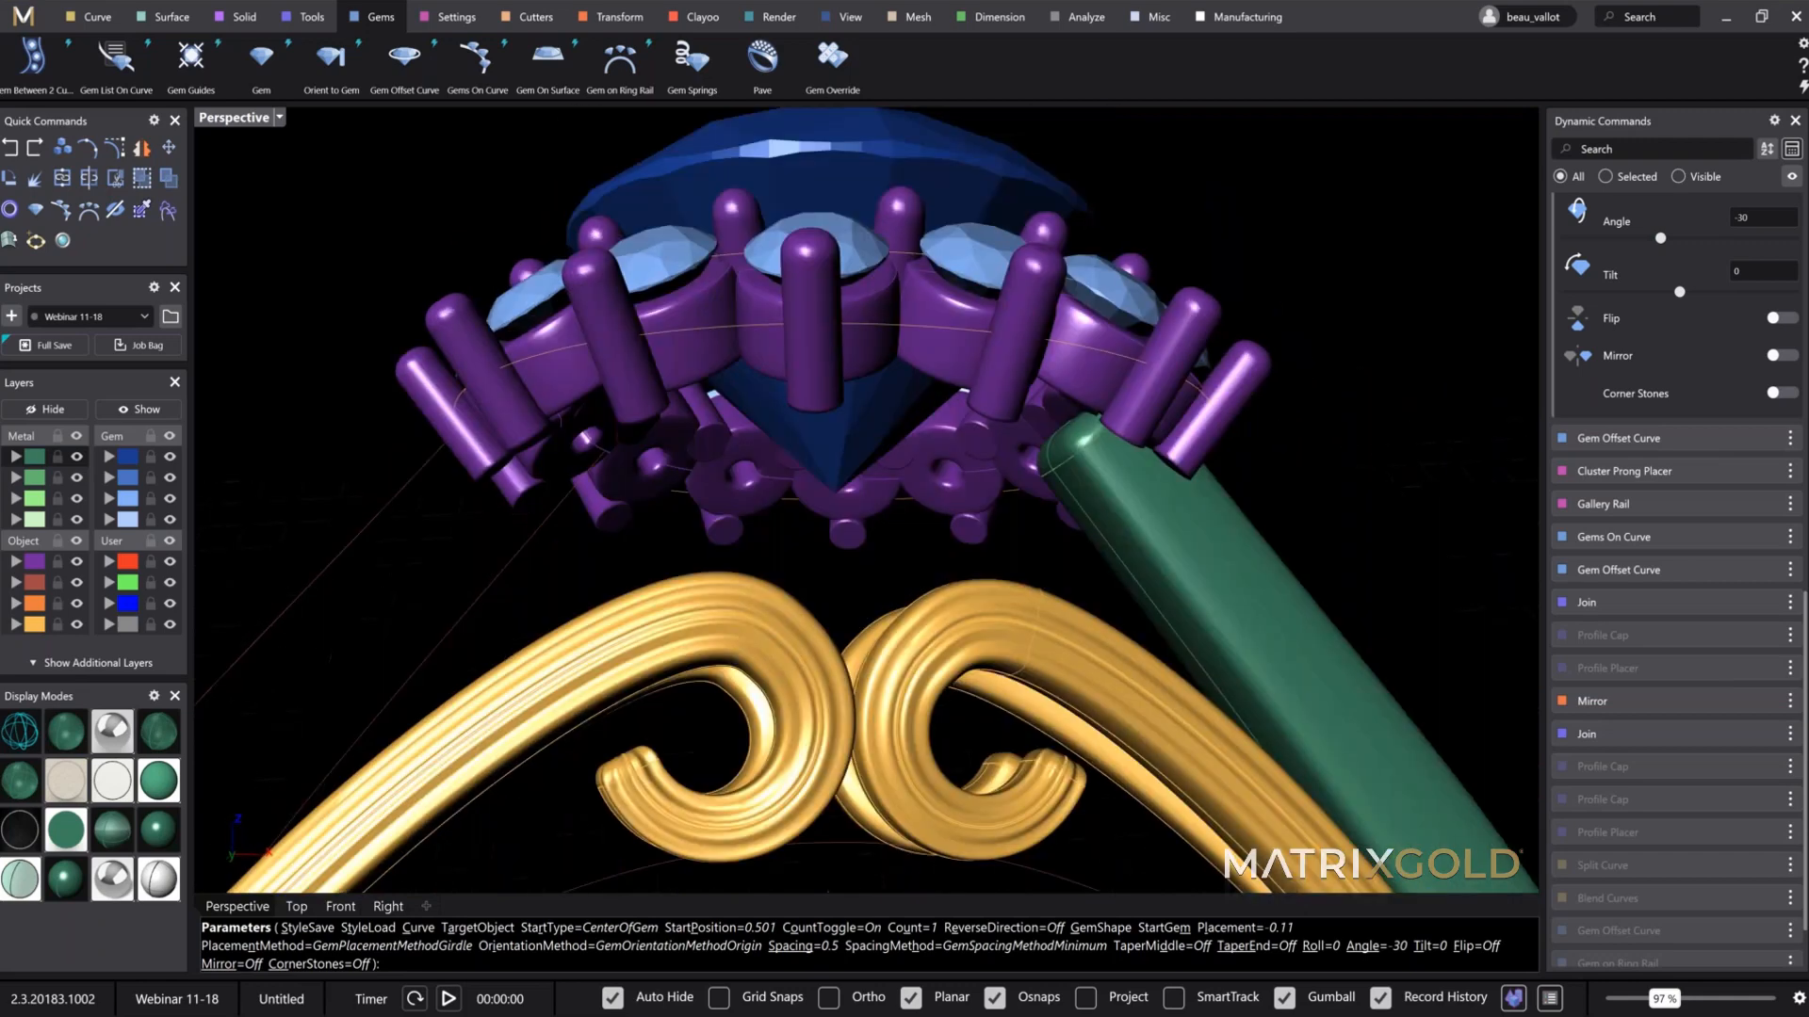
right_click(945, 363)
Step: Add a Head to the lower gem with prong height above girdle 0 and overall height 2.7 mm
click(945, 363)
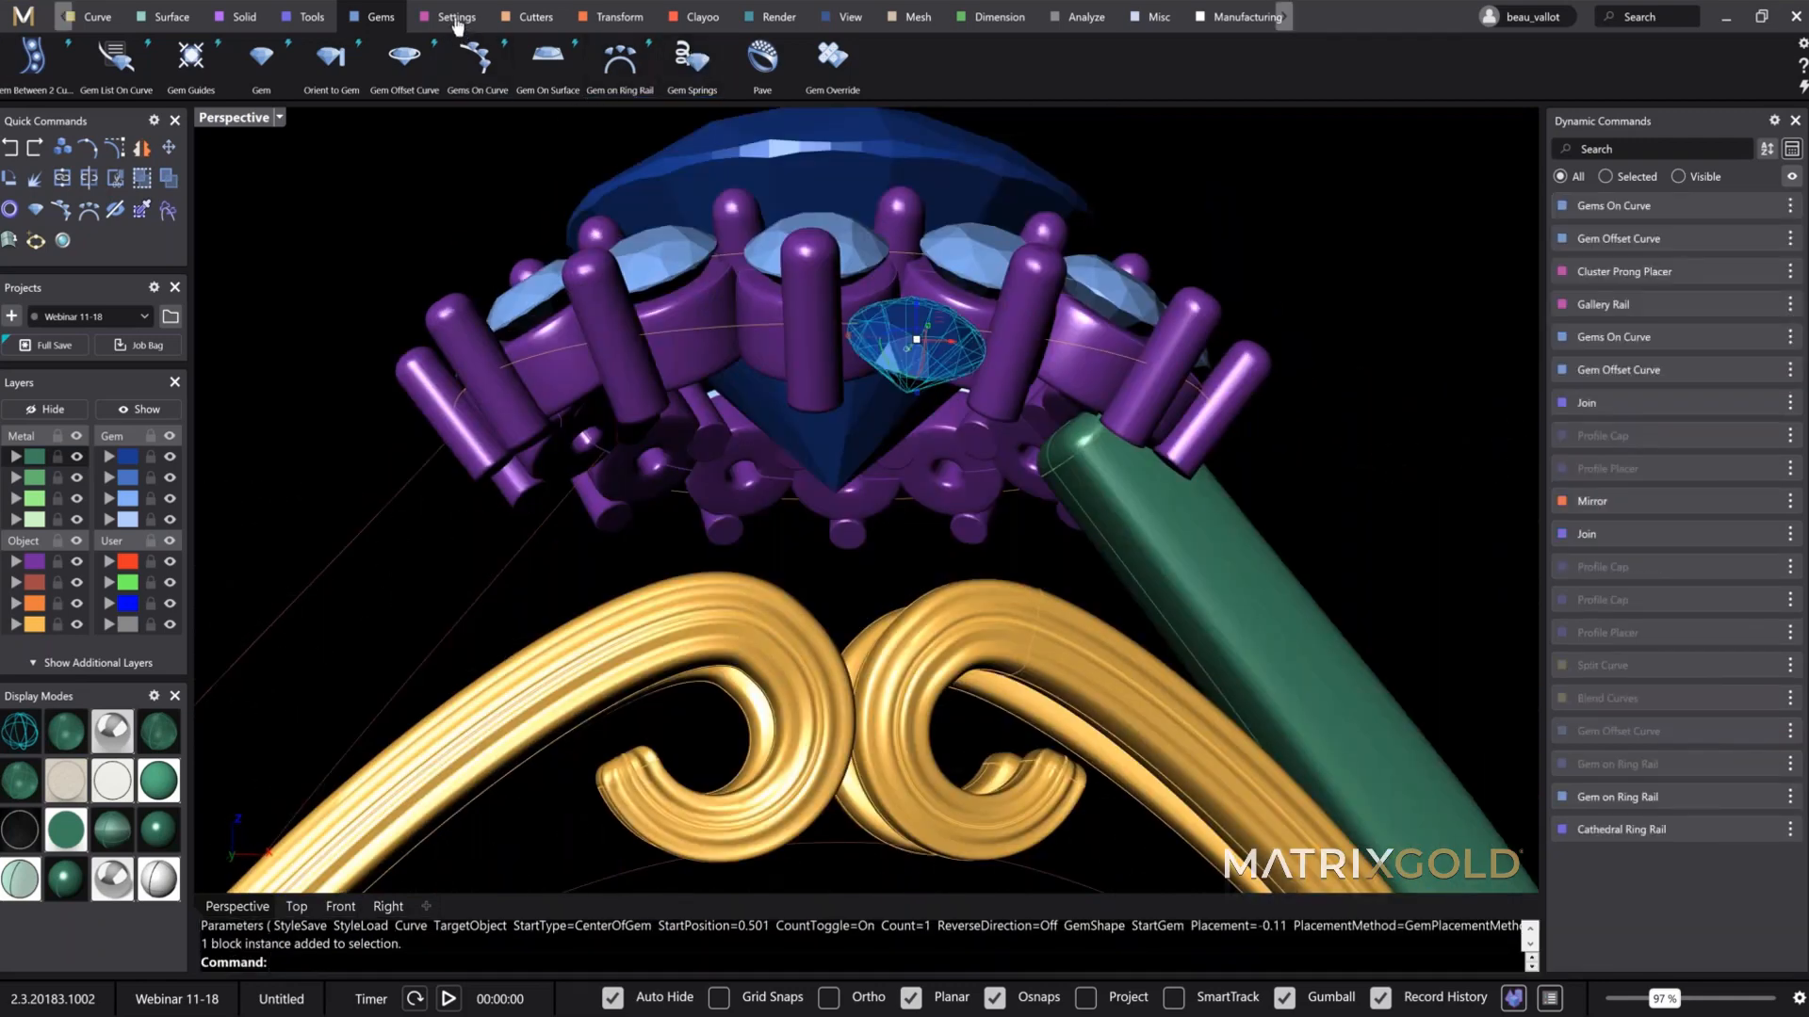
click(456, 19)
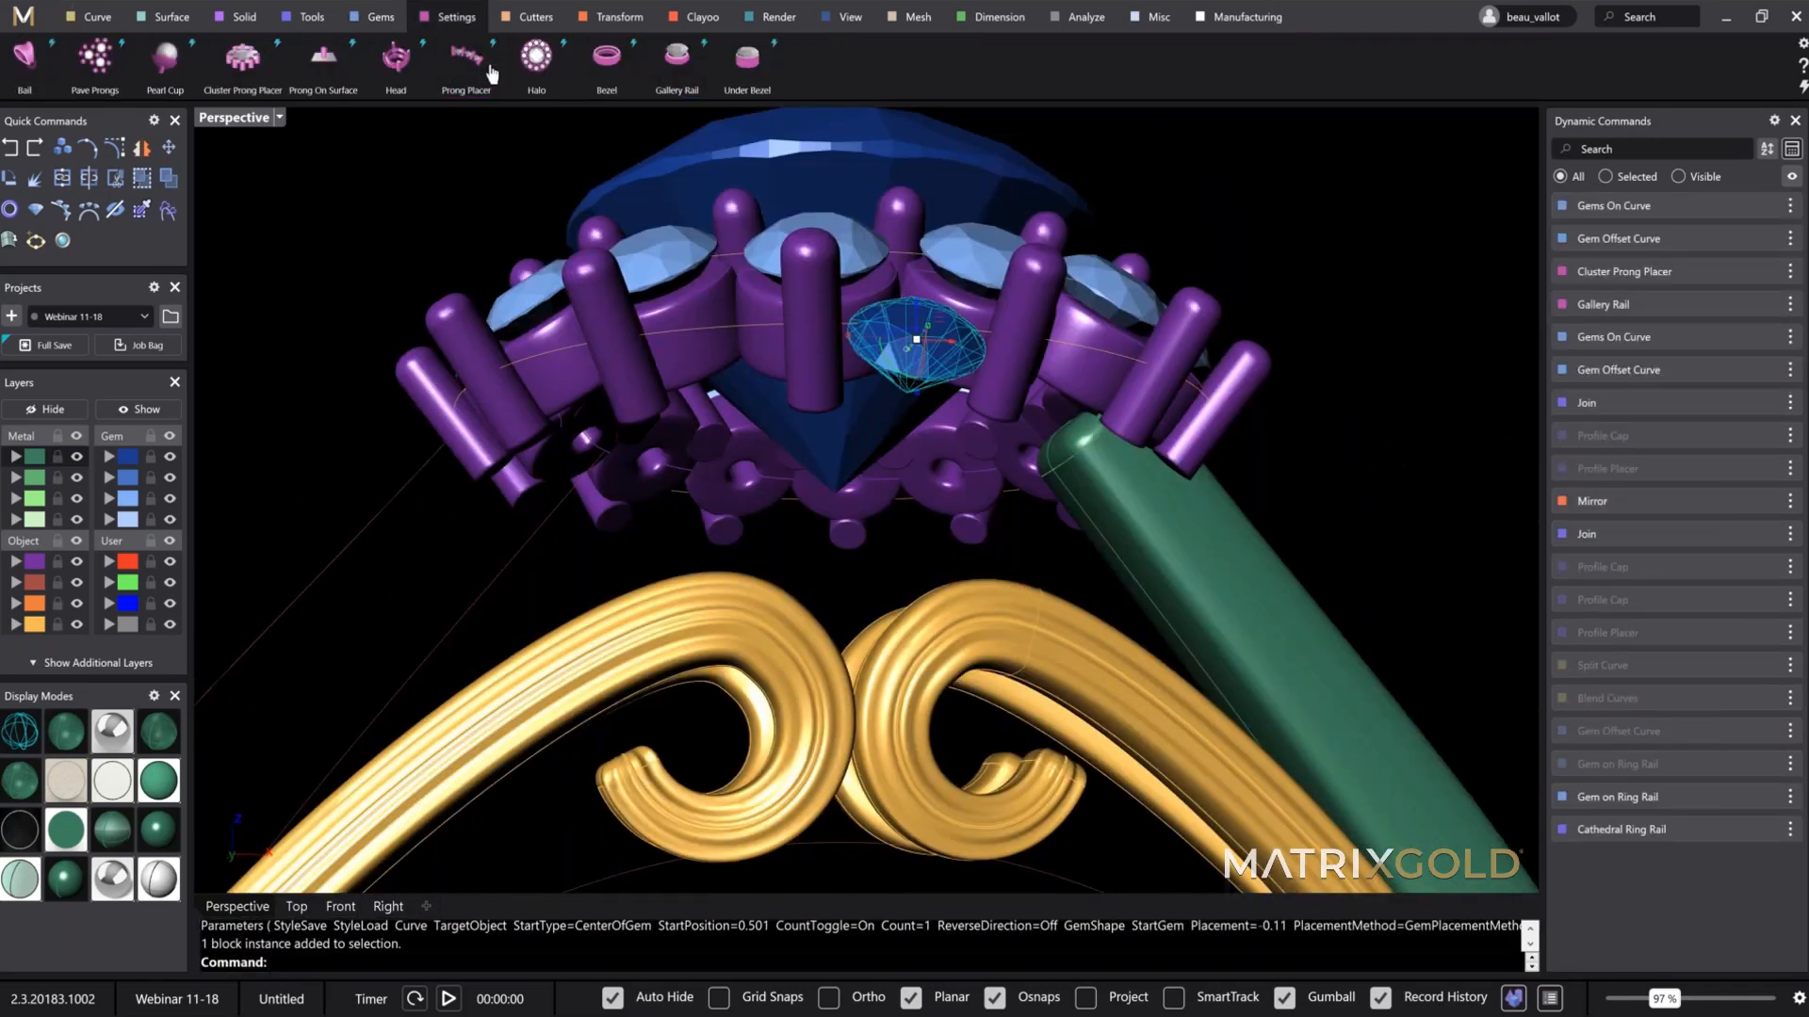
click(448, 79)
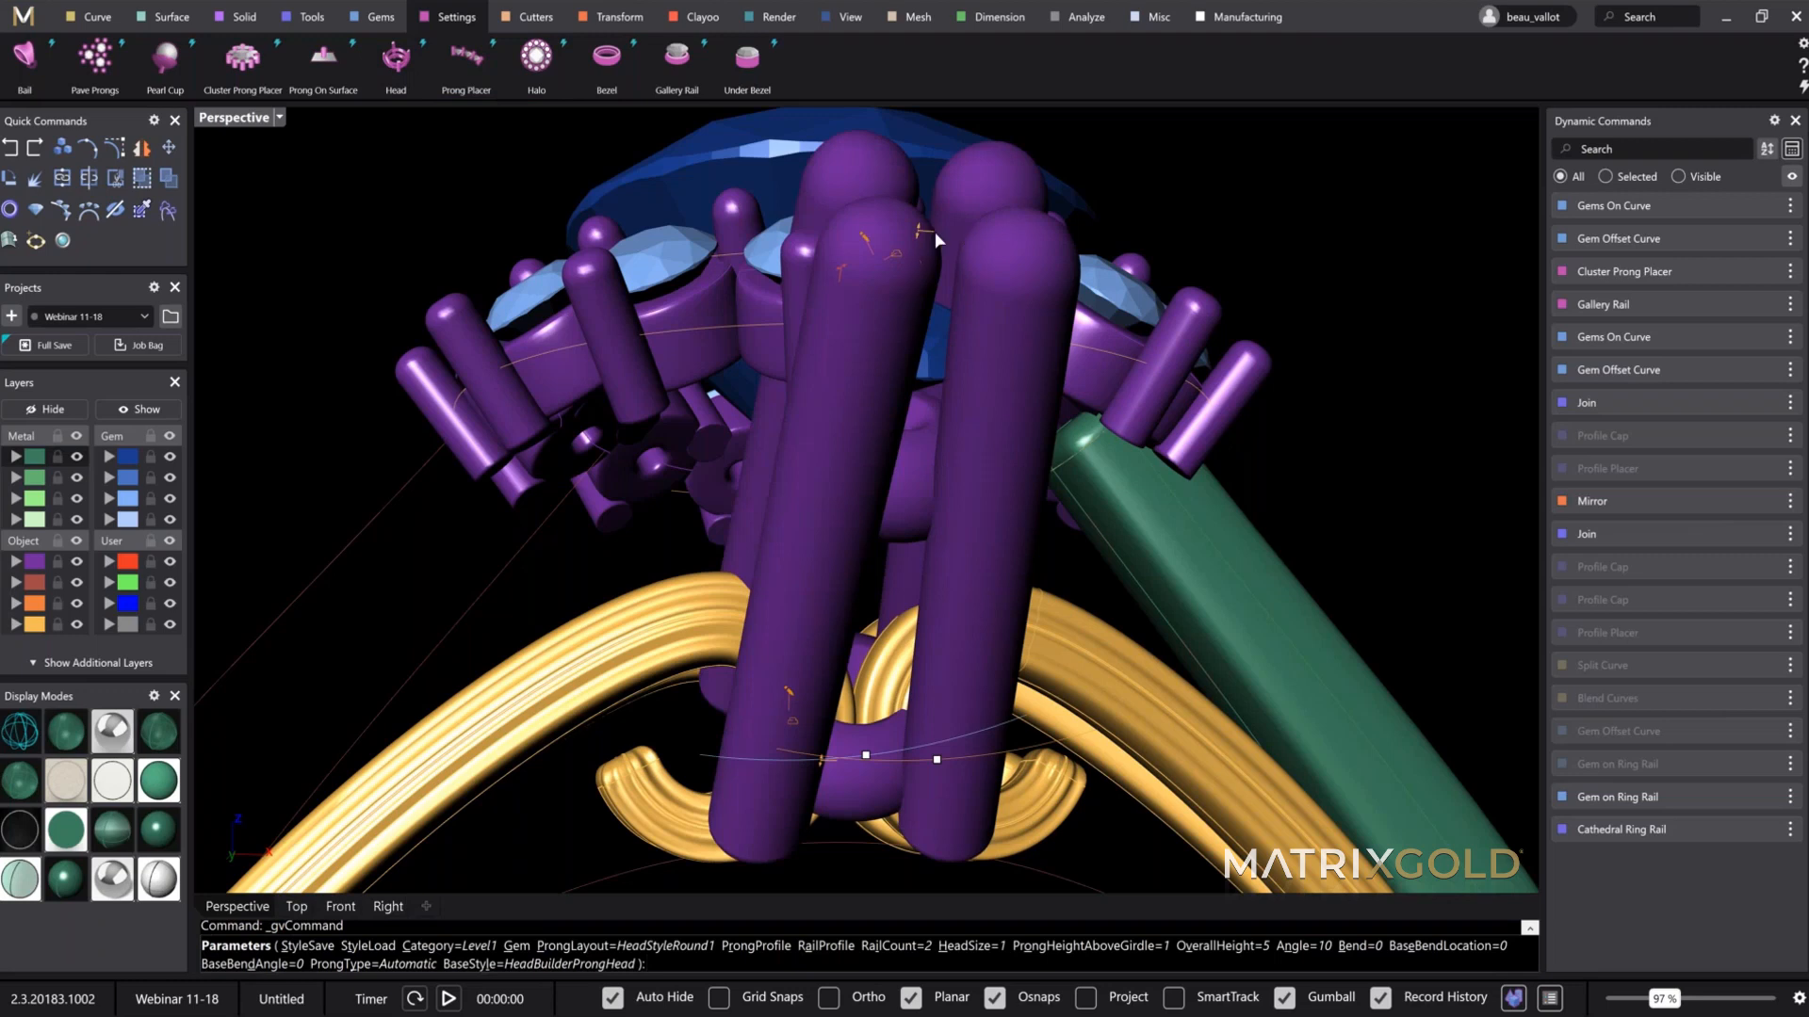
drag(922, 232, 900, 344)
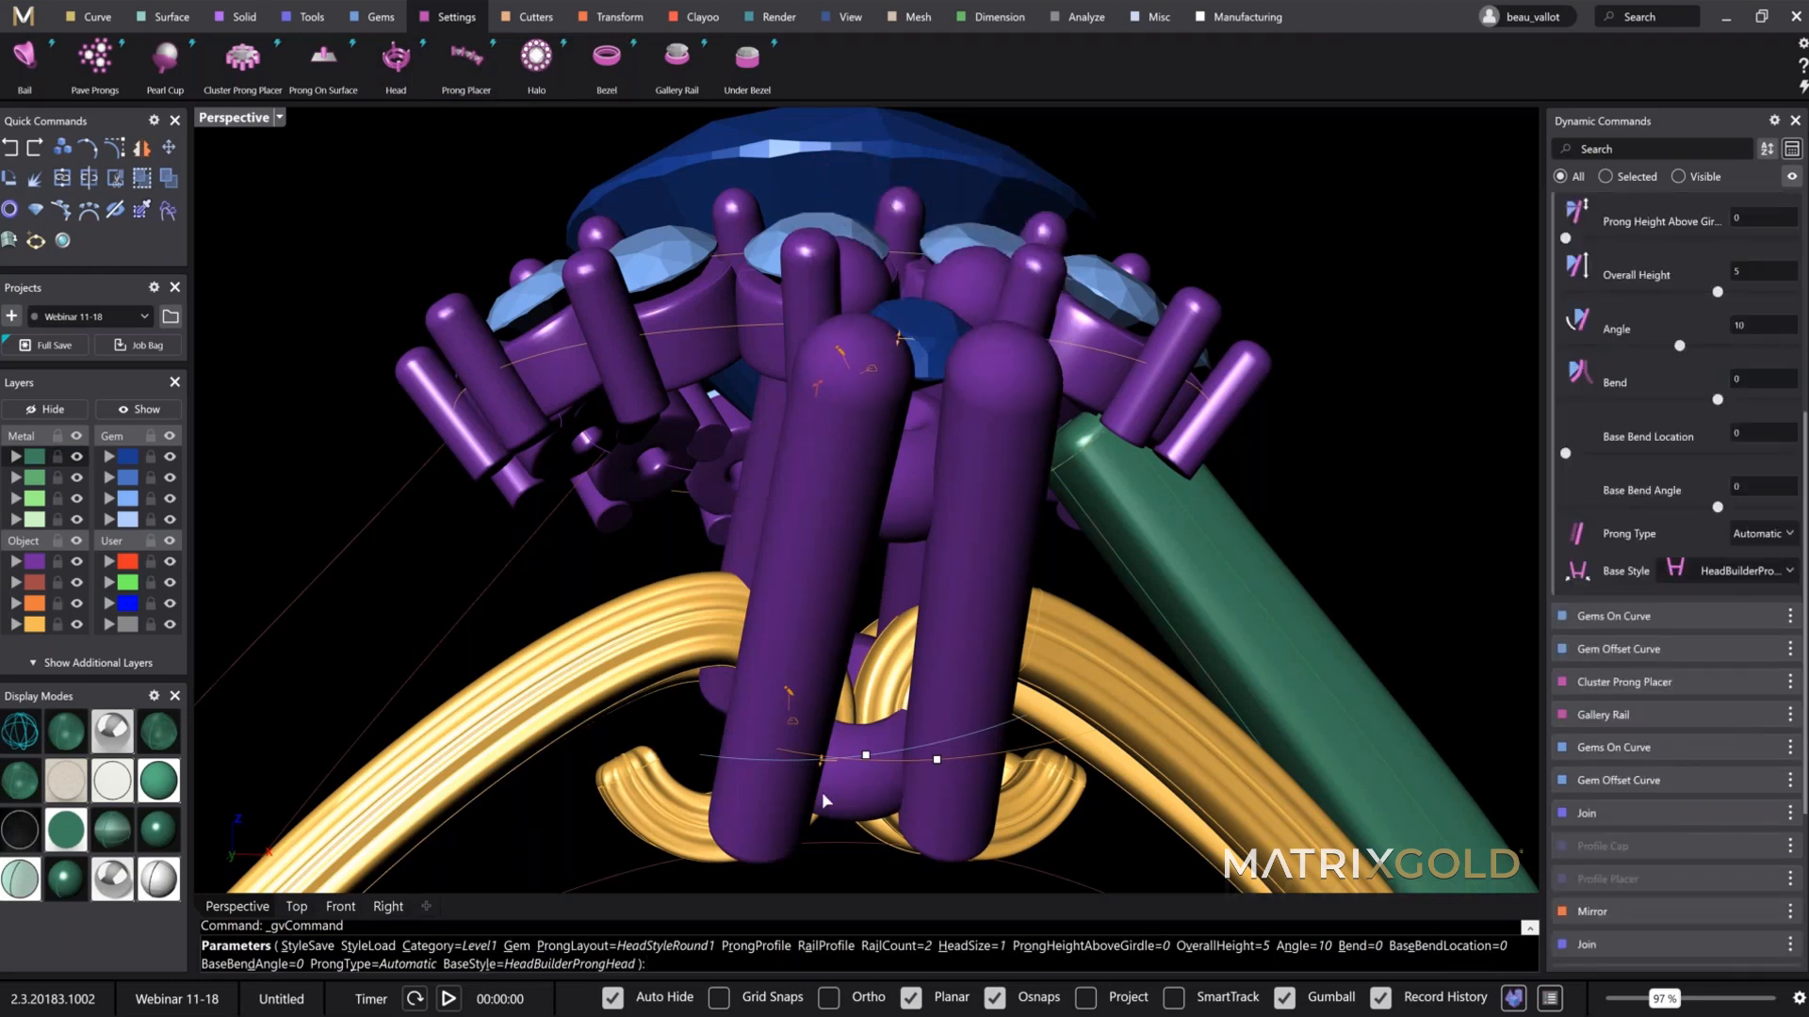
drag(864, 752, 857, 584)
Step: Switch the head to the three-prong HeadStyleRound12 layout and reduce its rail count to 0
scroll(1761, 443, up, 5)
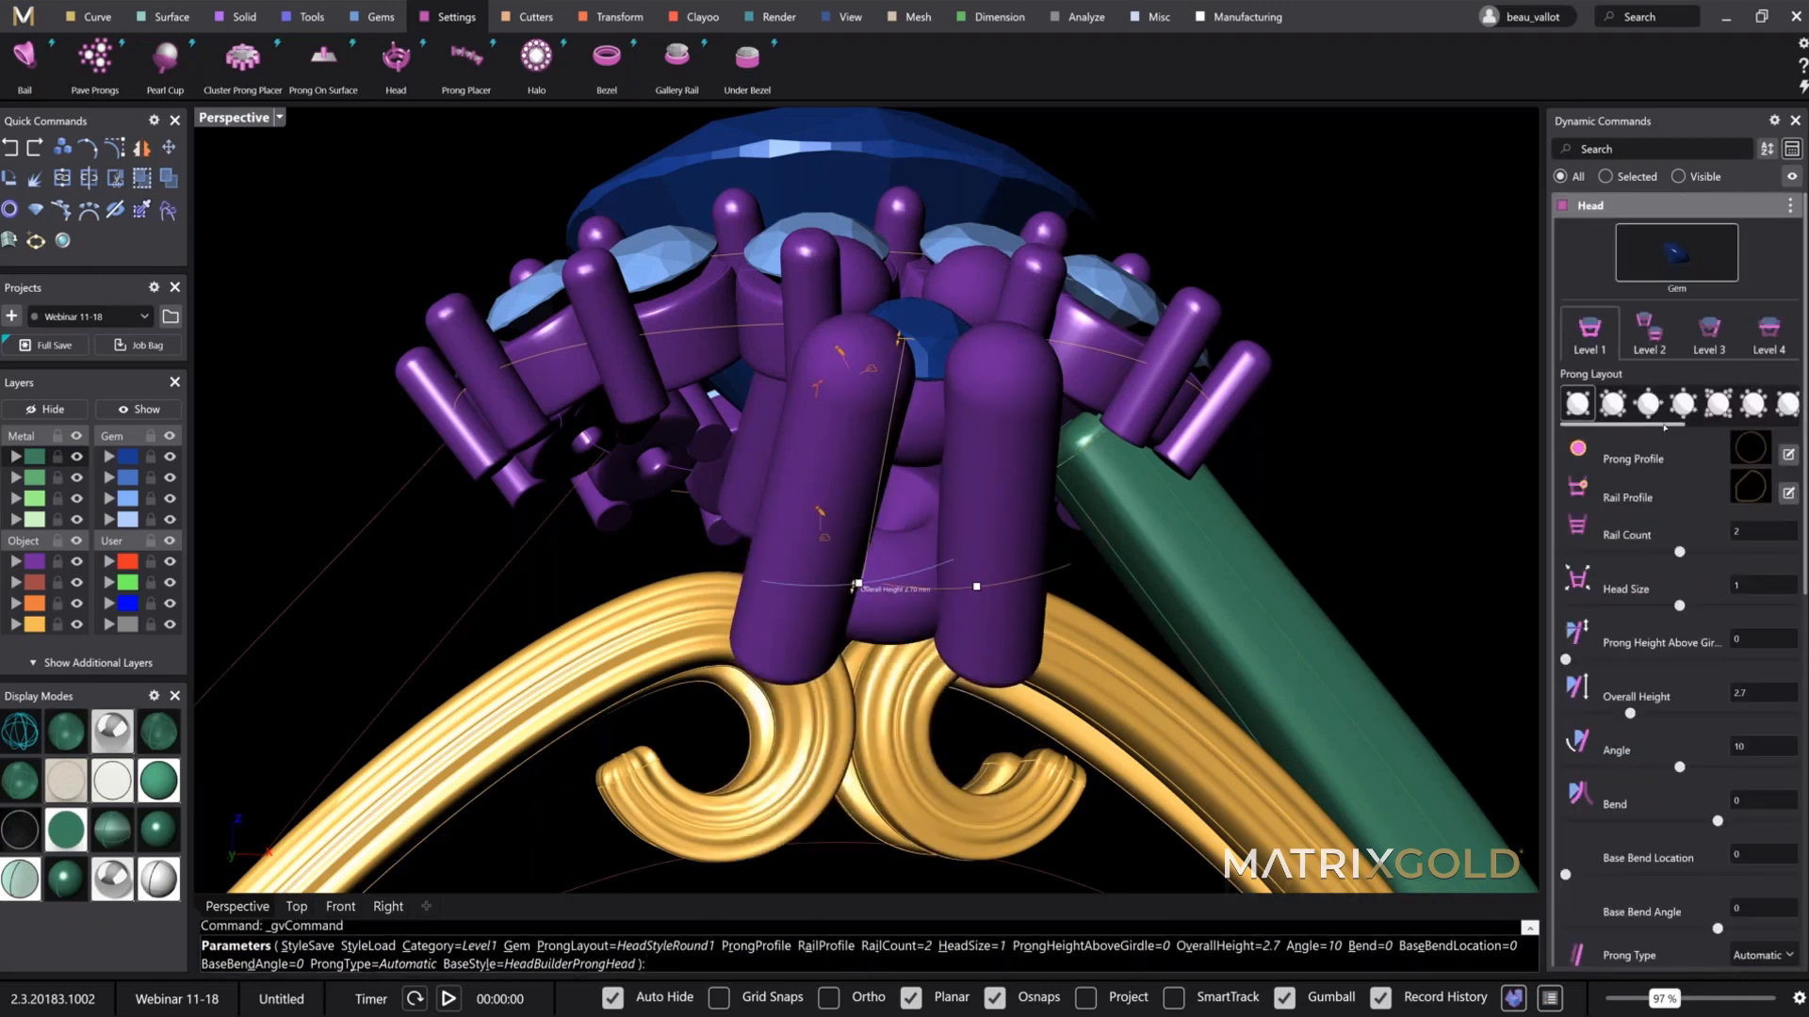
drag(1665, 428, 1802, 419)
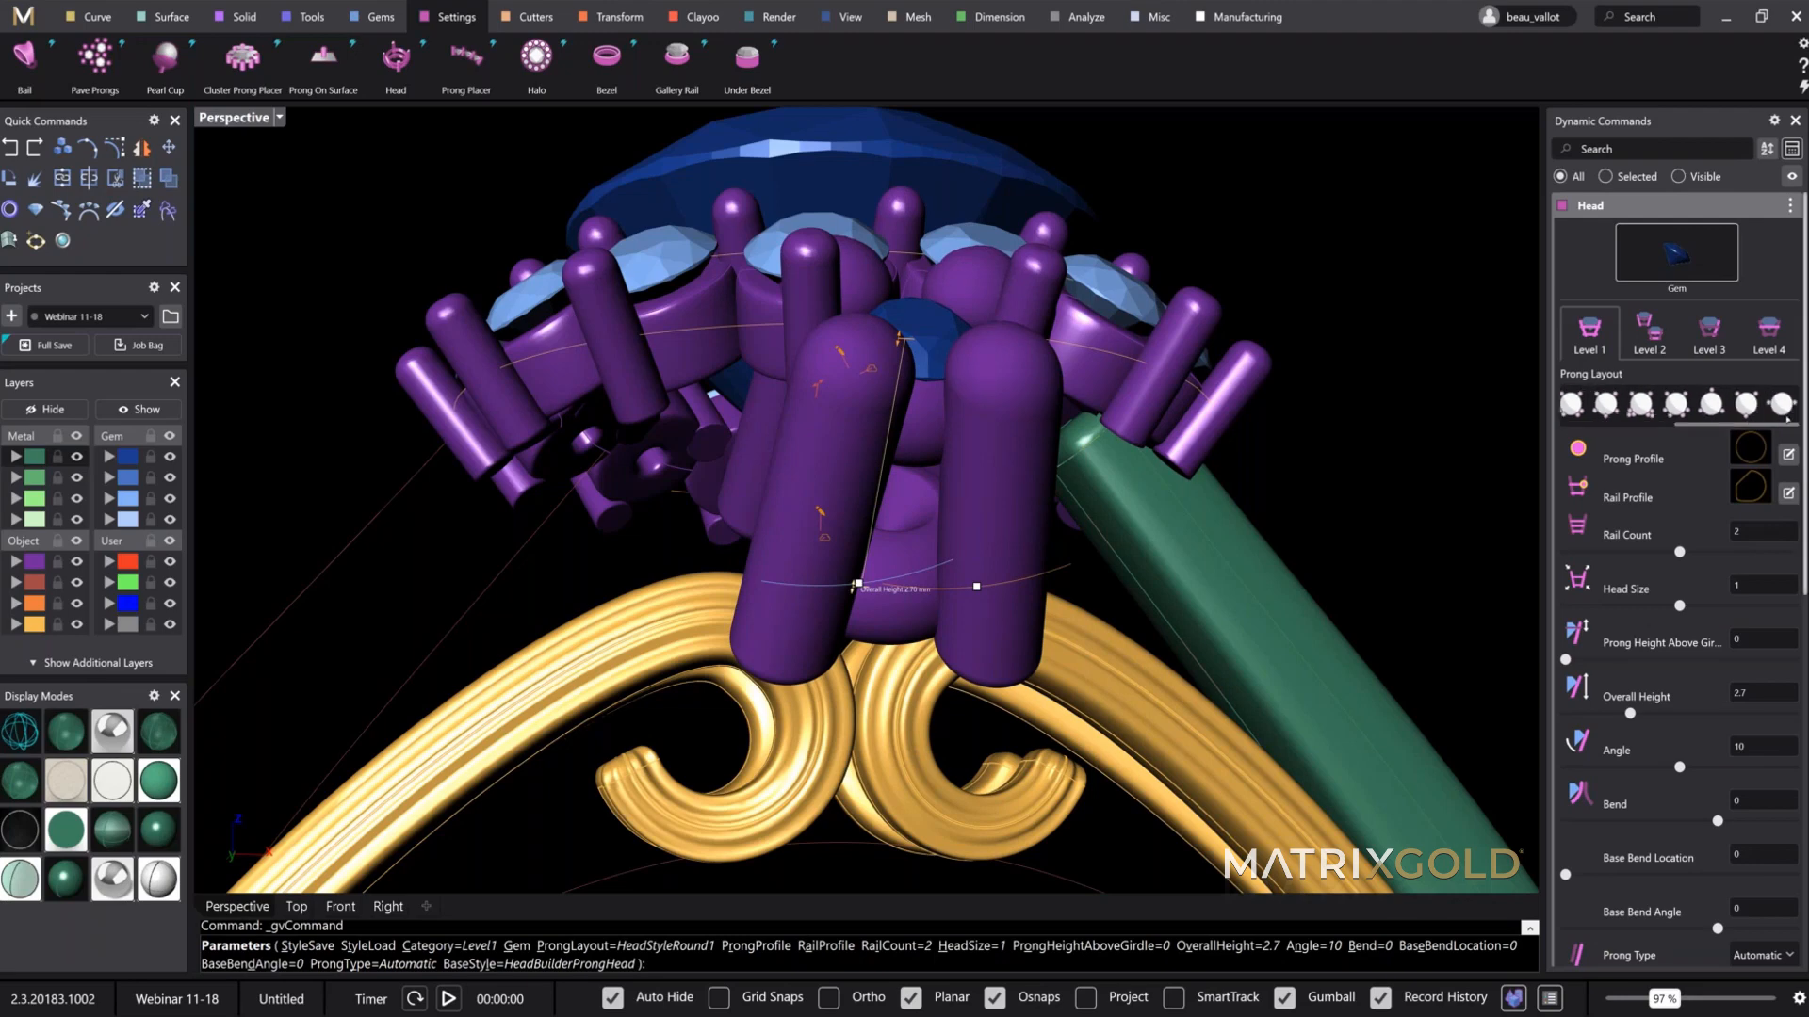
click(1745, 403)
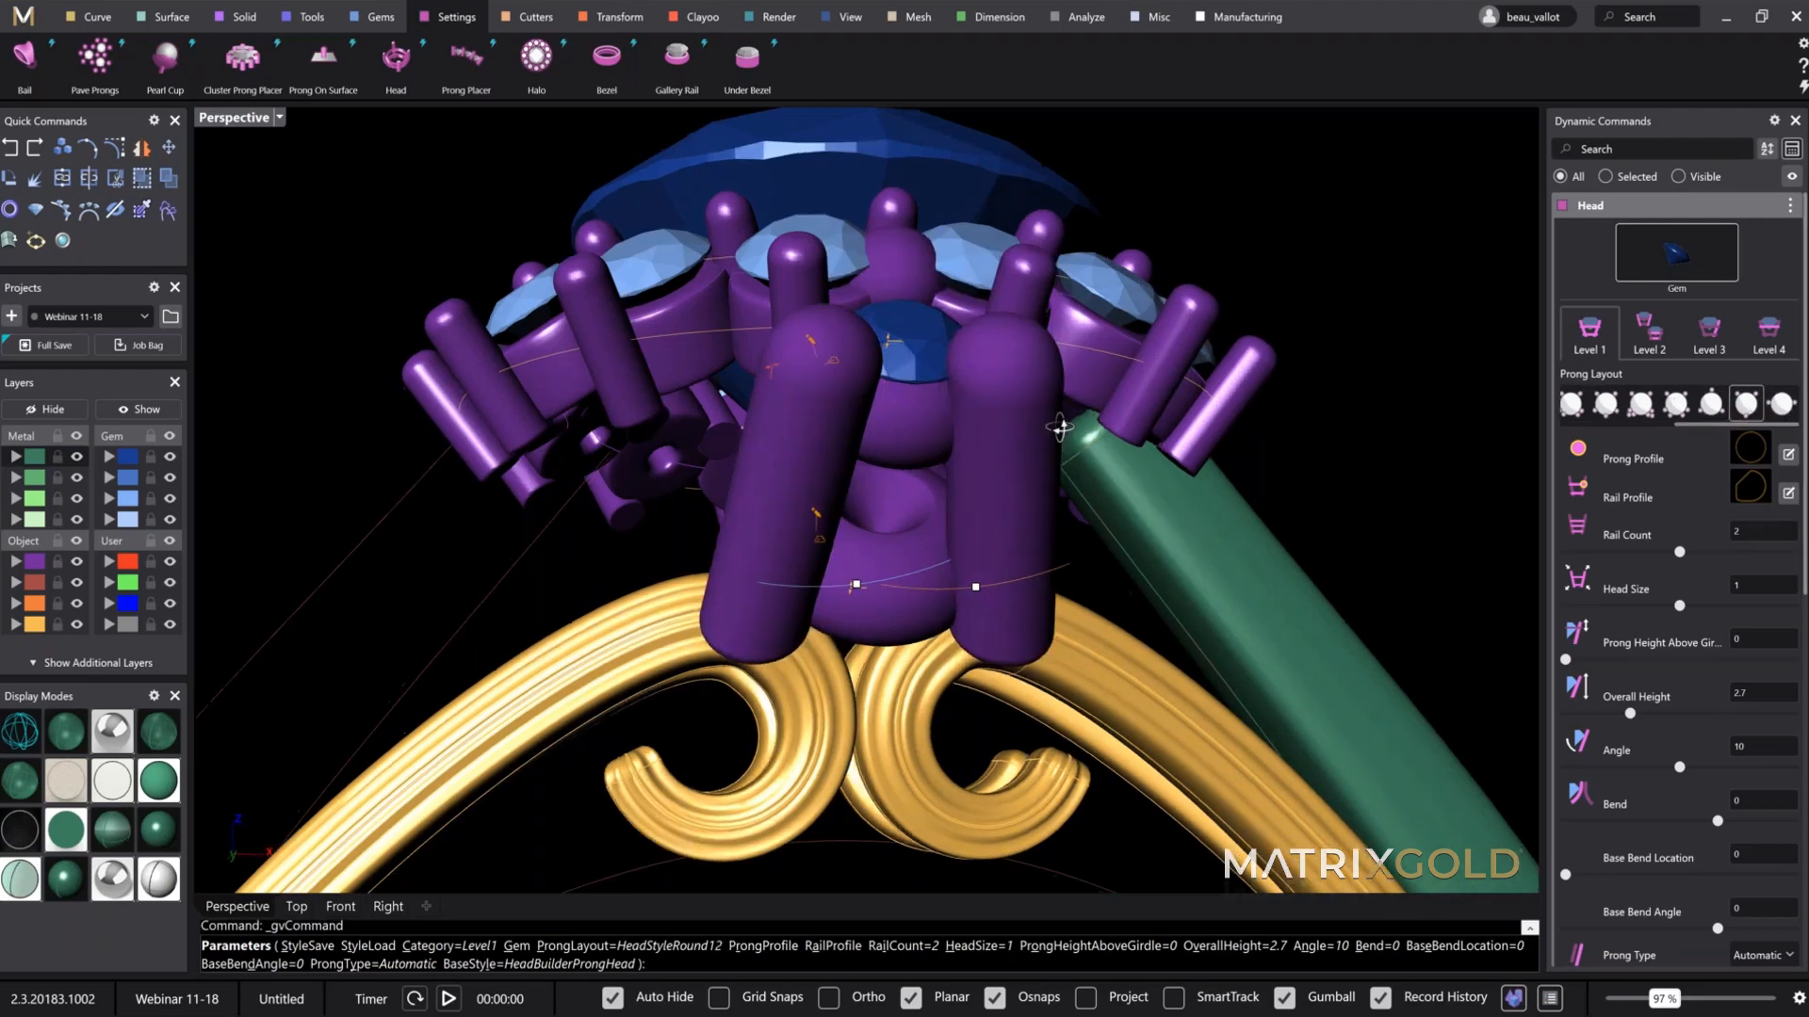
right_drag(1060, 427, 1029, 300)
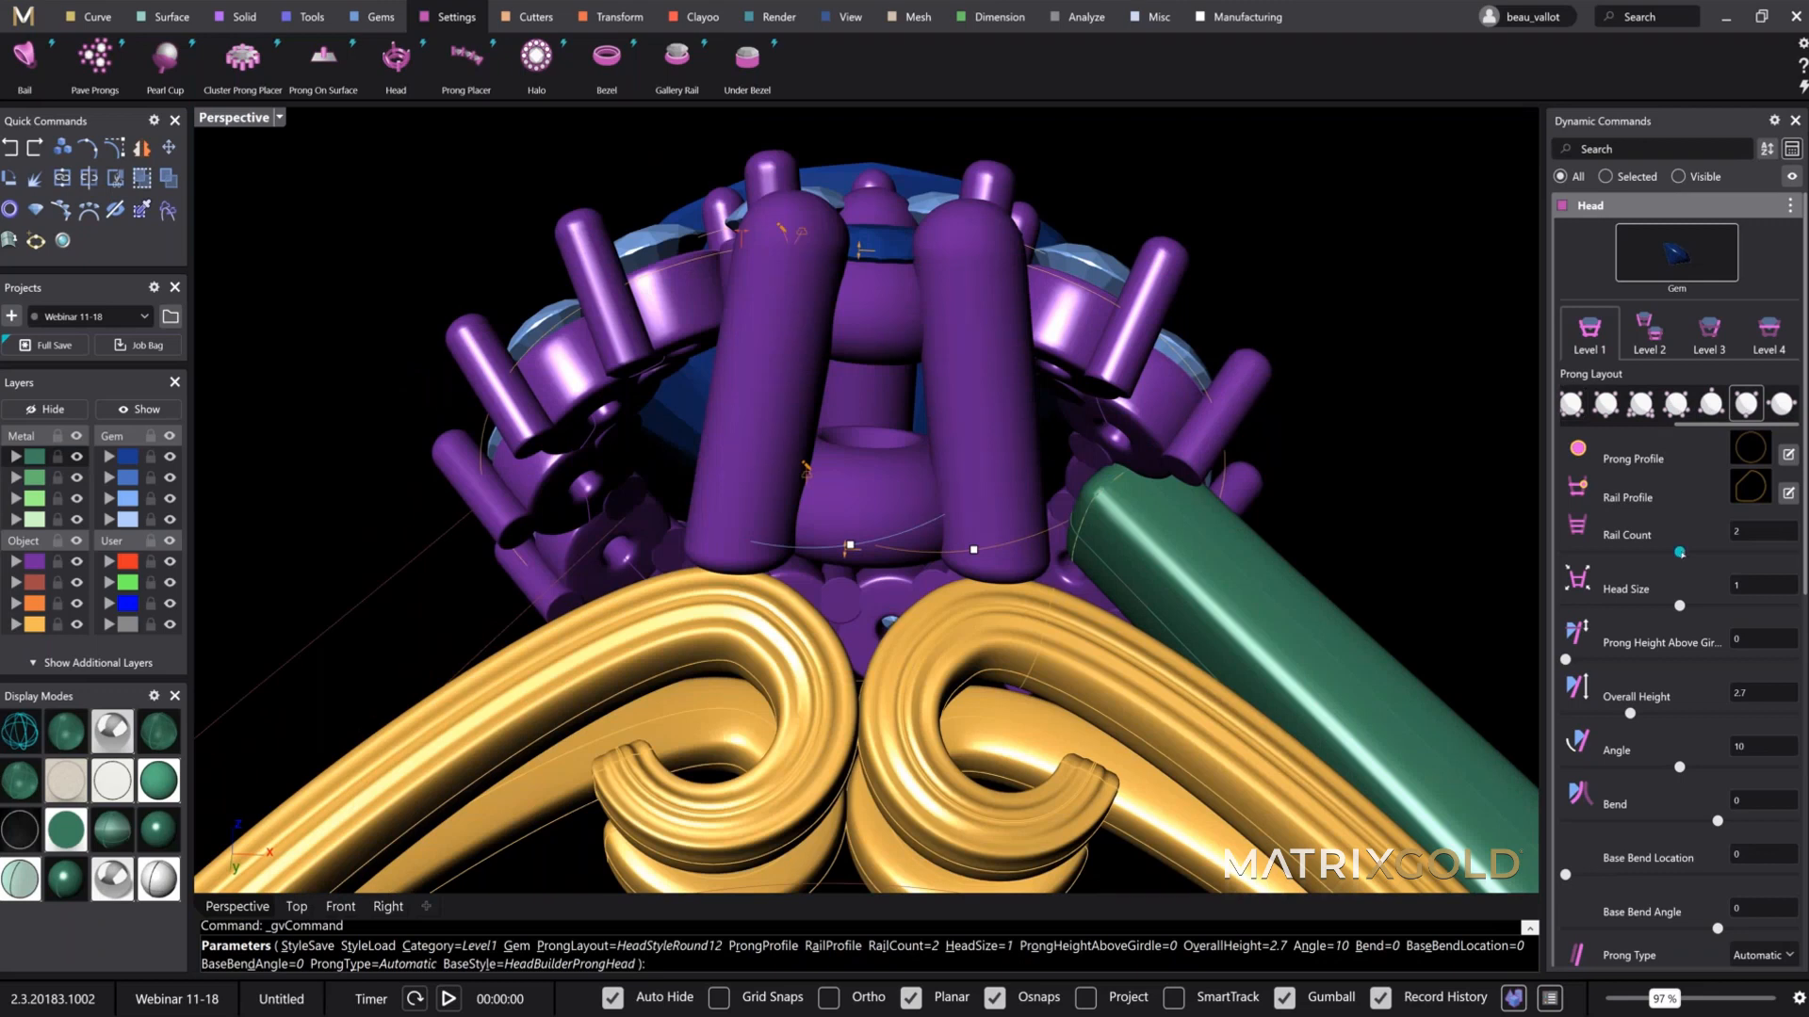
drag(1665, 555, 1566, 552)
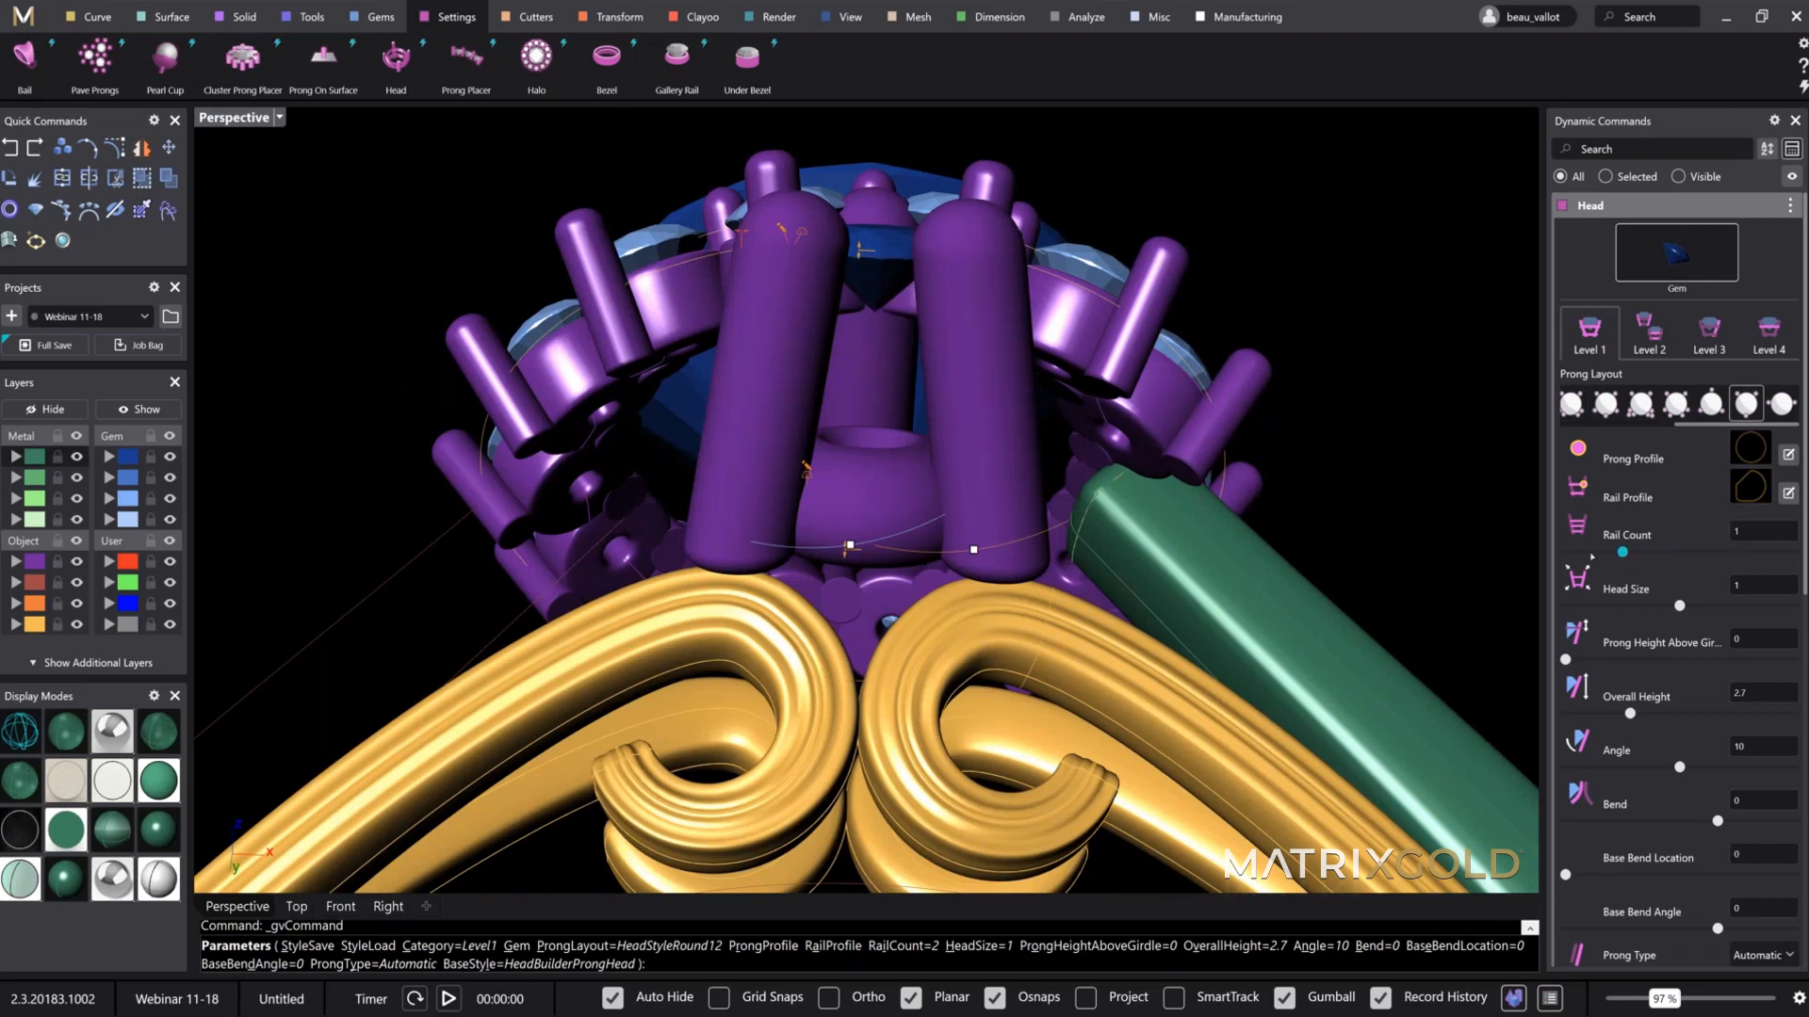
Step: Shape the lower gem's prongs with bend -7, head size 0.55 and angle 17
drag(974, 550, 818, 552)
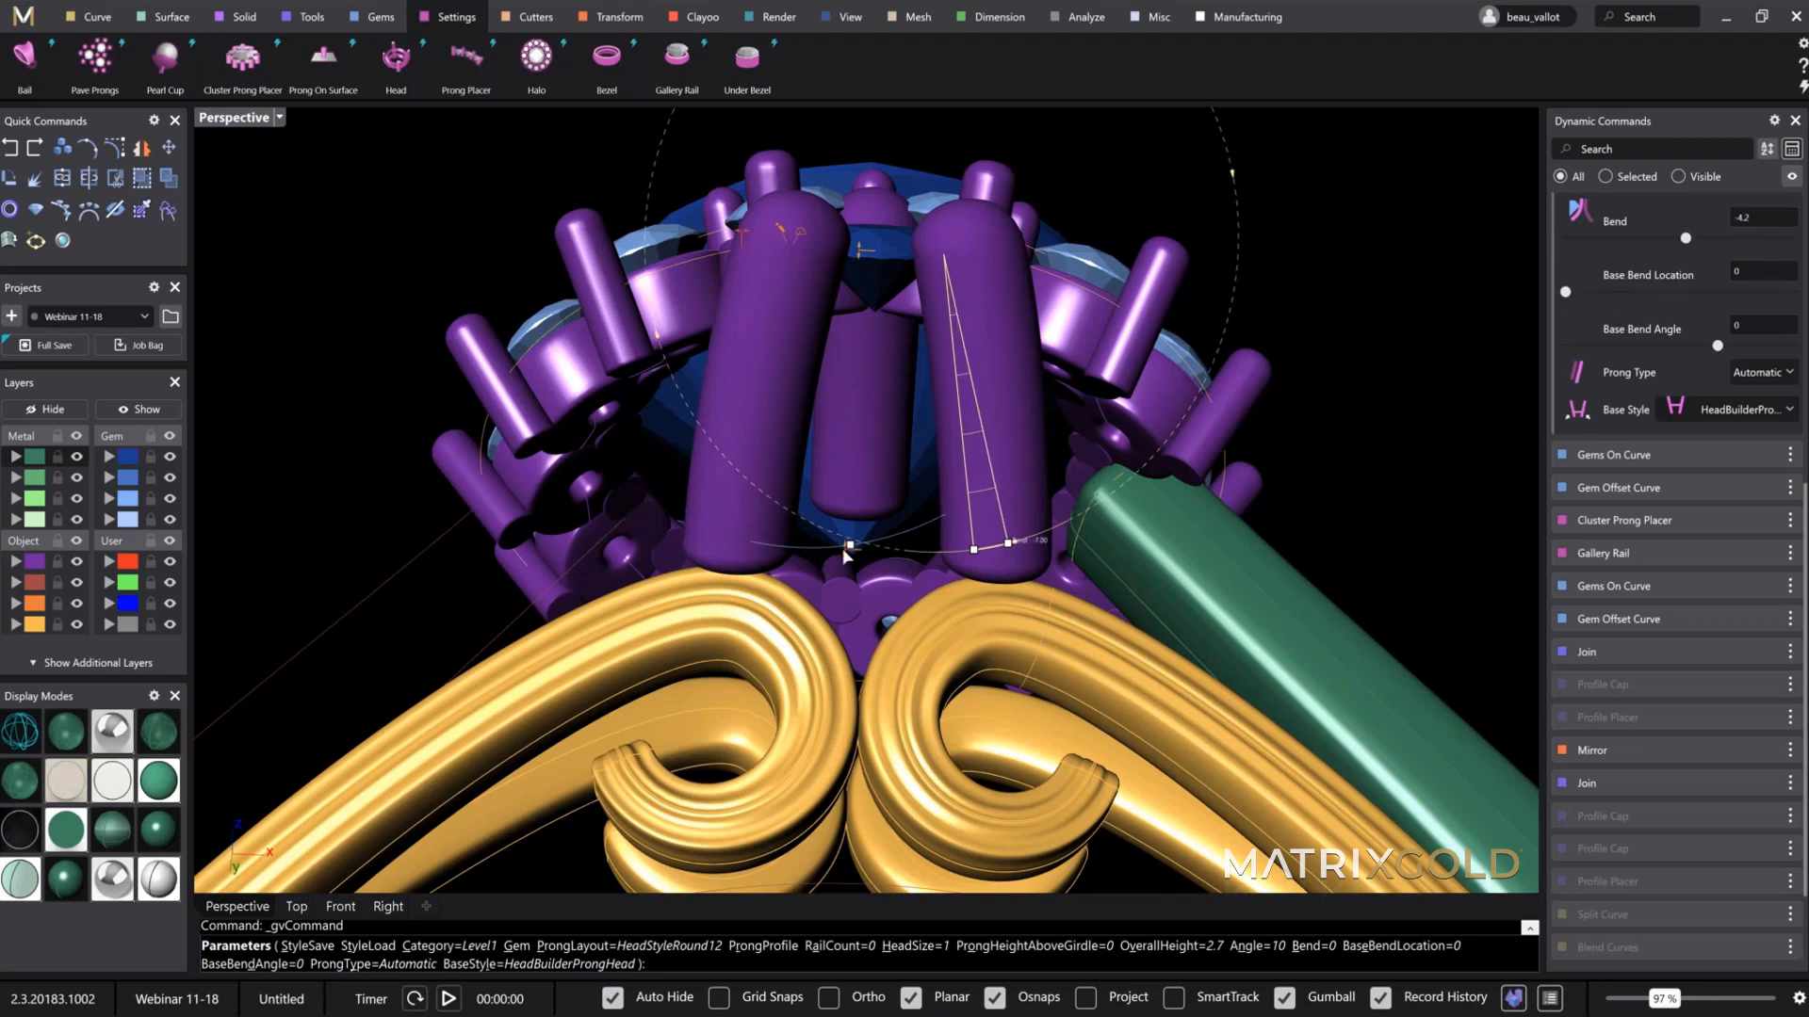
right_drag(853, 548, 940, 600)
scroll(675, 500, up, 6)
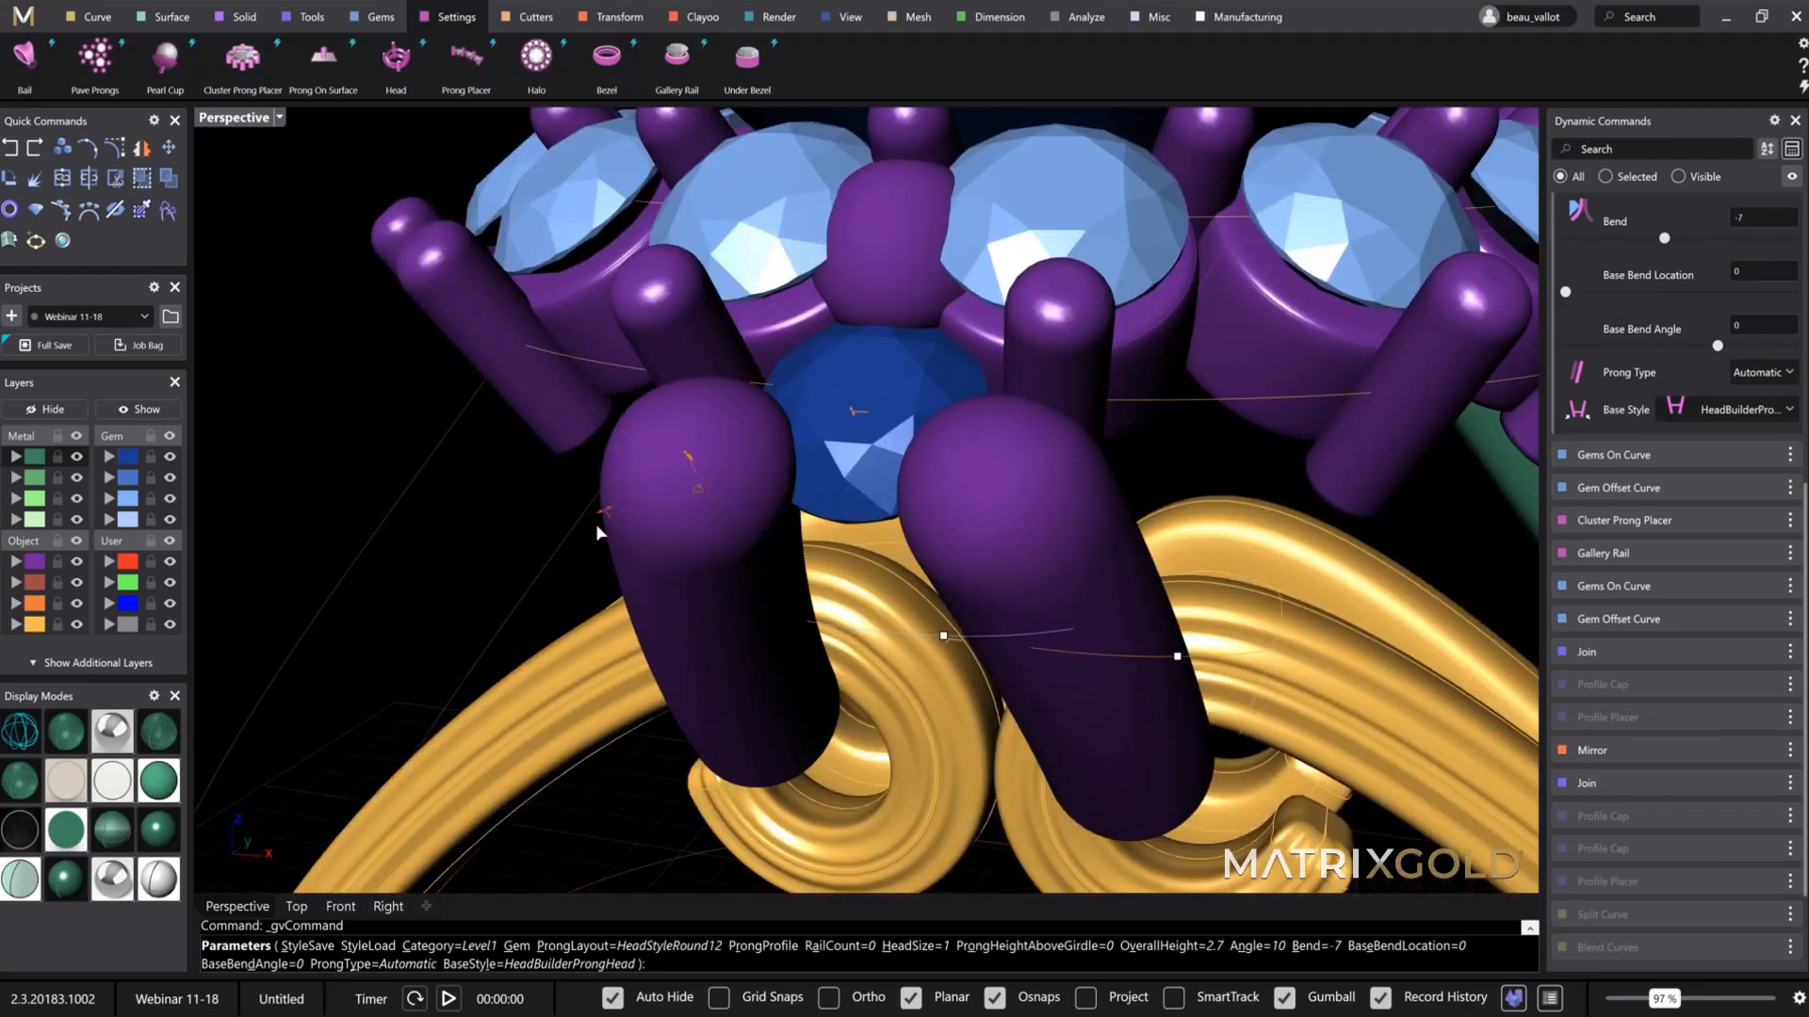
drag(711, 466, 728, 444)
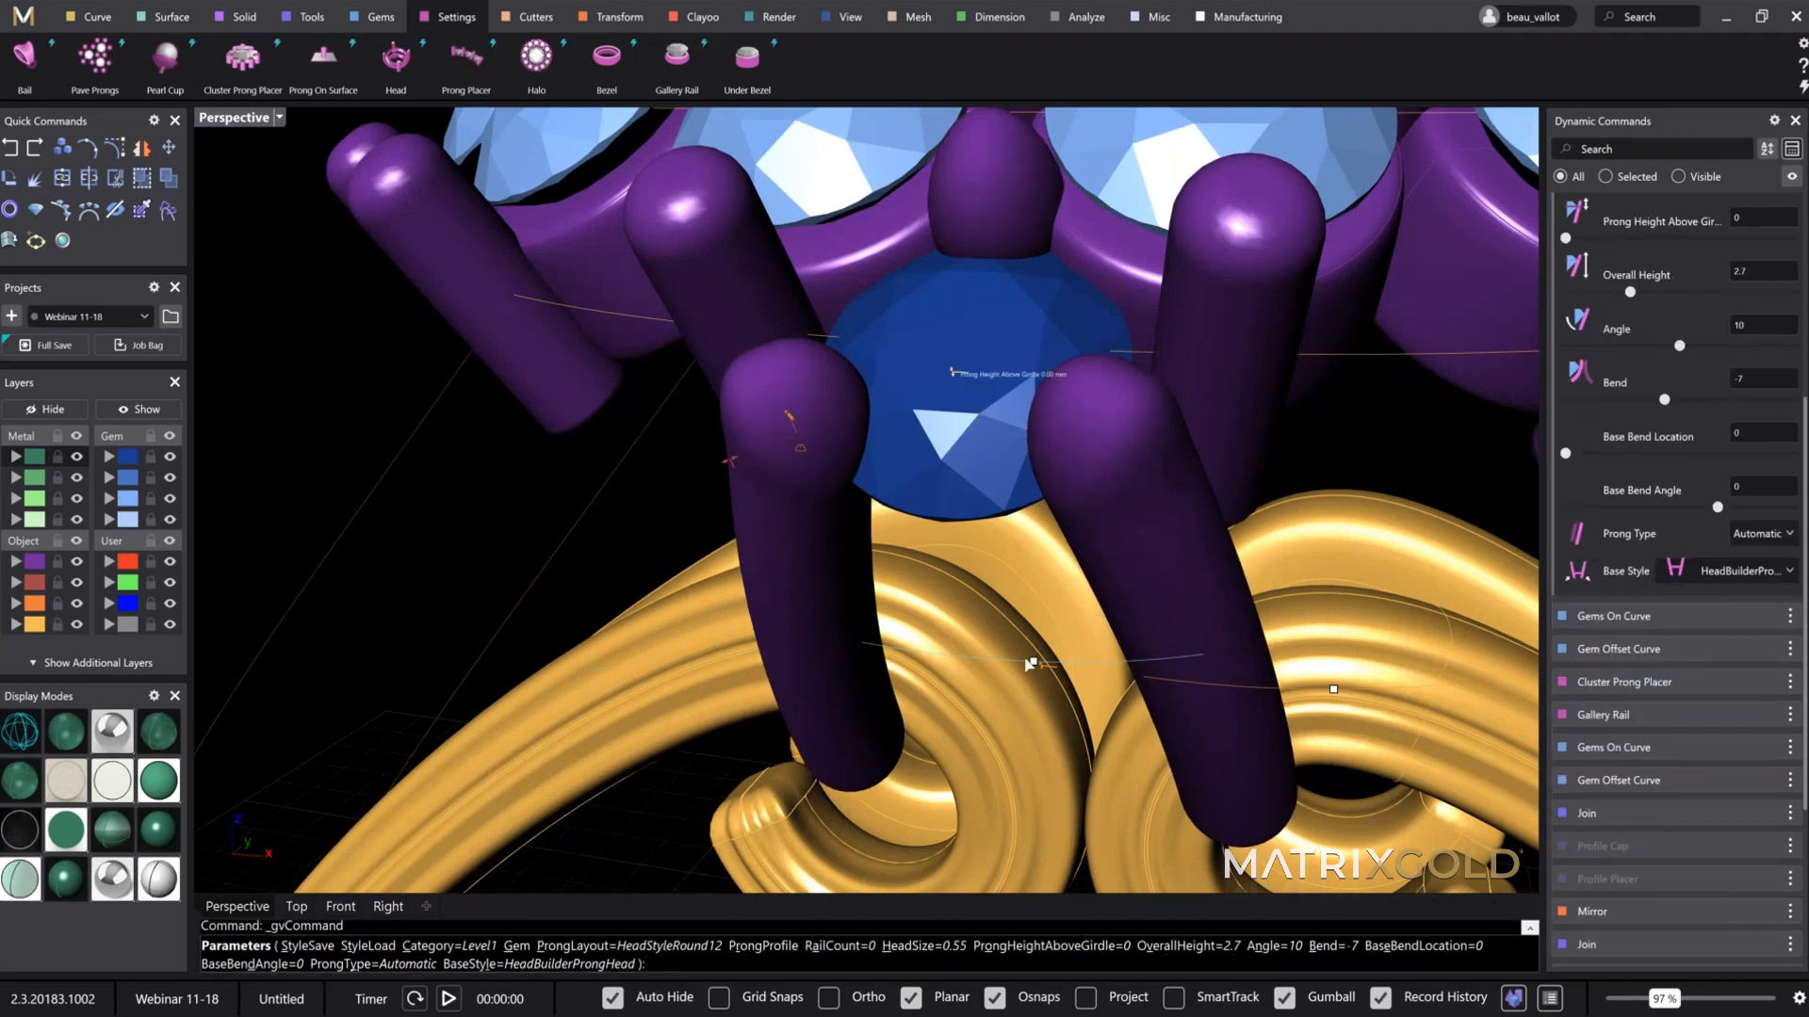
mouse_move(1033, 663)
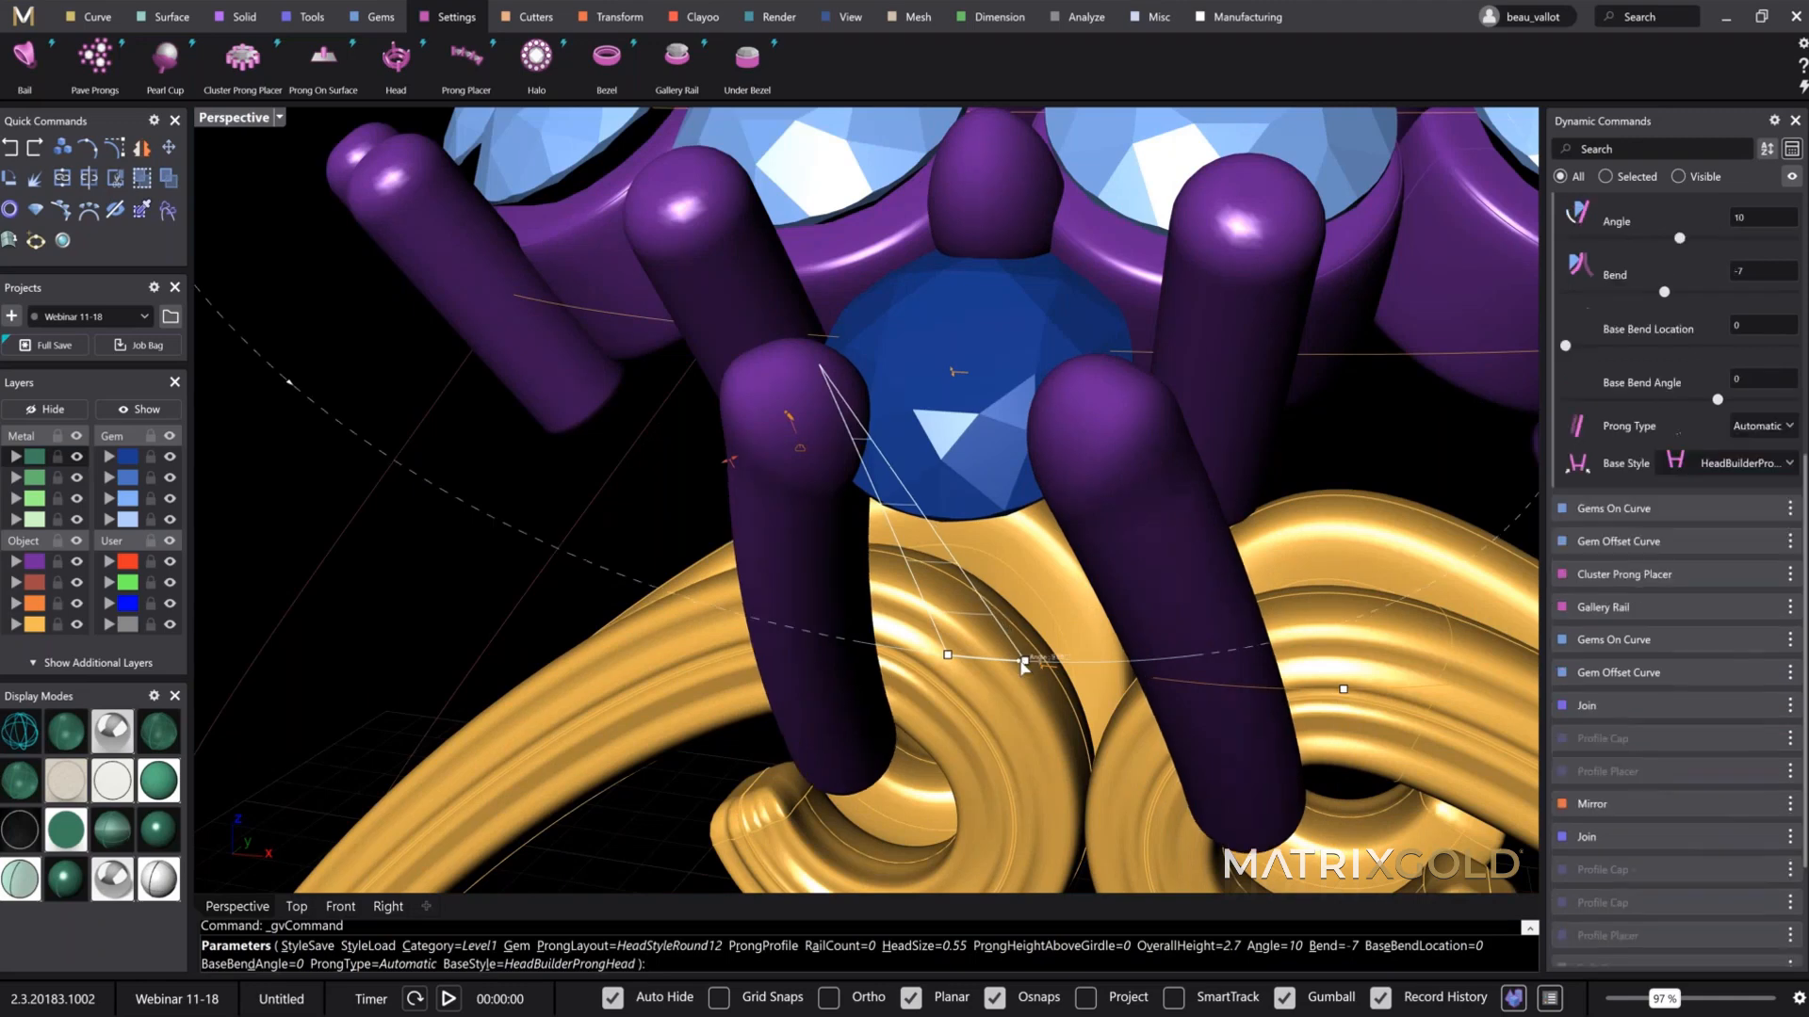
drag(1025, 666, 1093, 662)
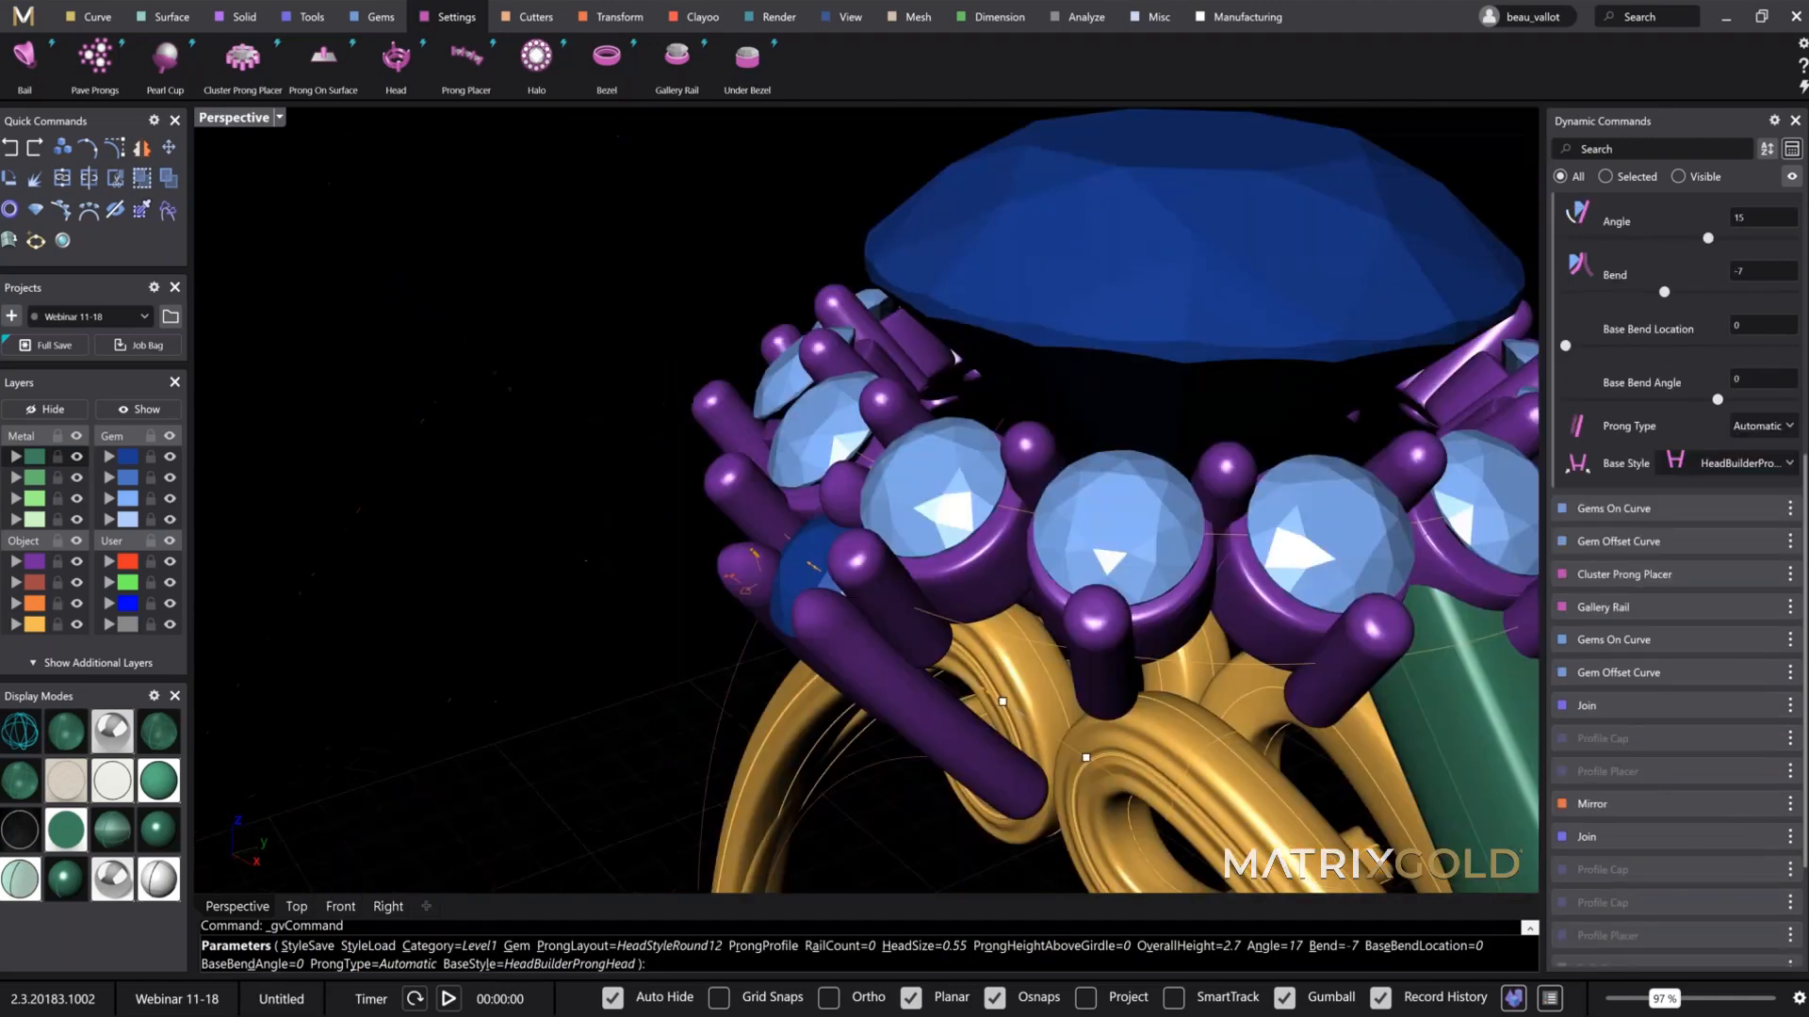
right_drag(928, 443, 980, 415)
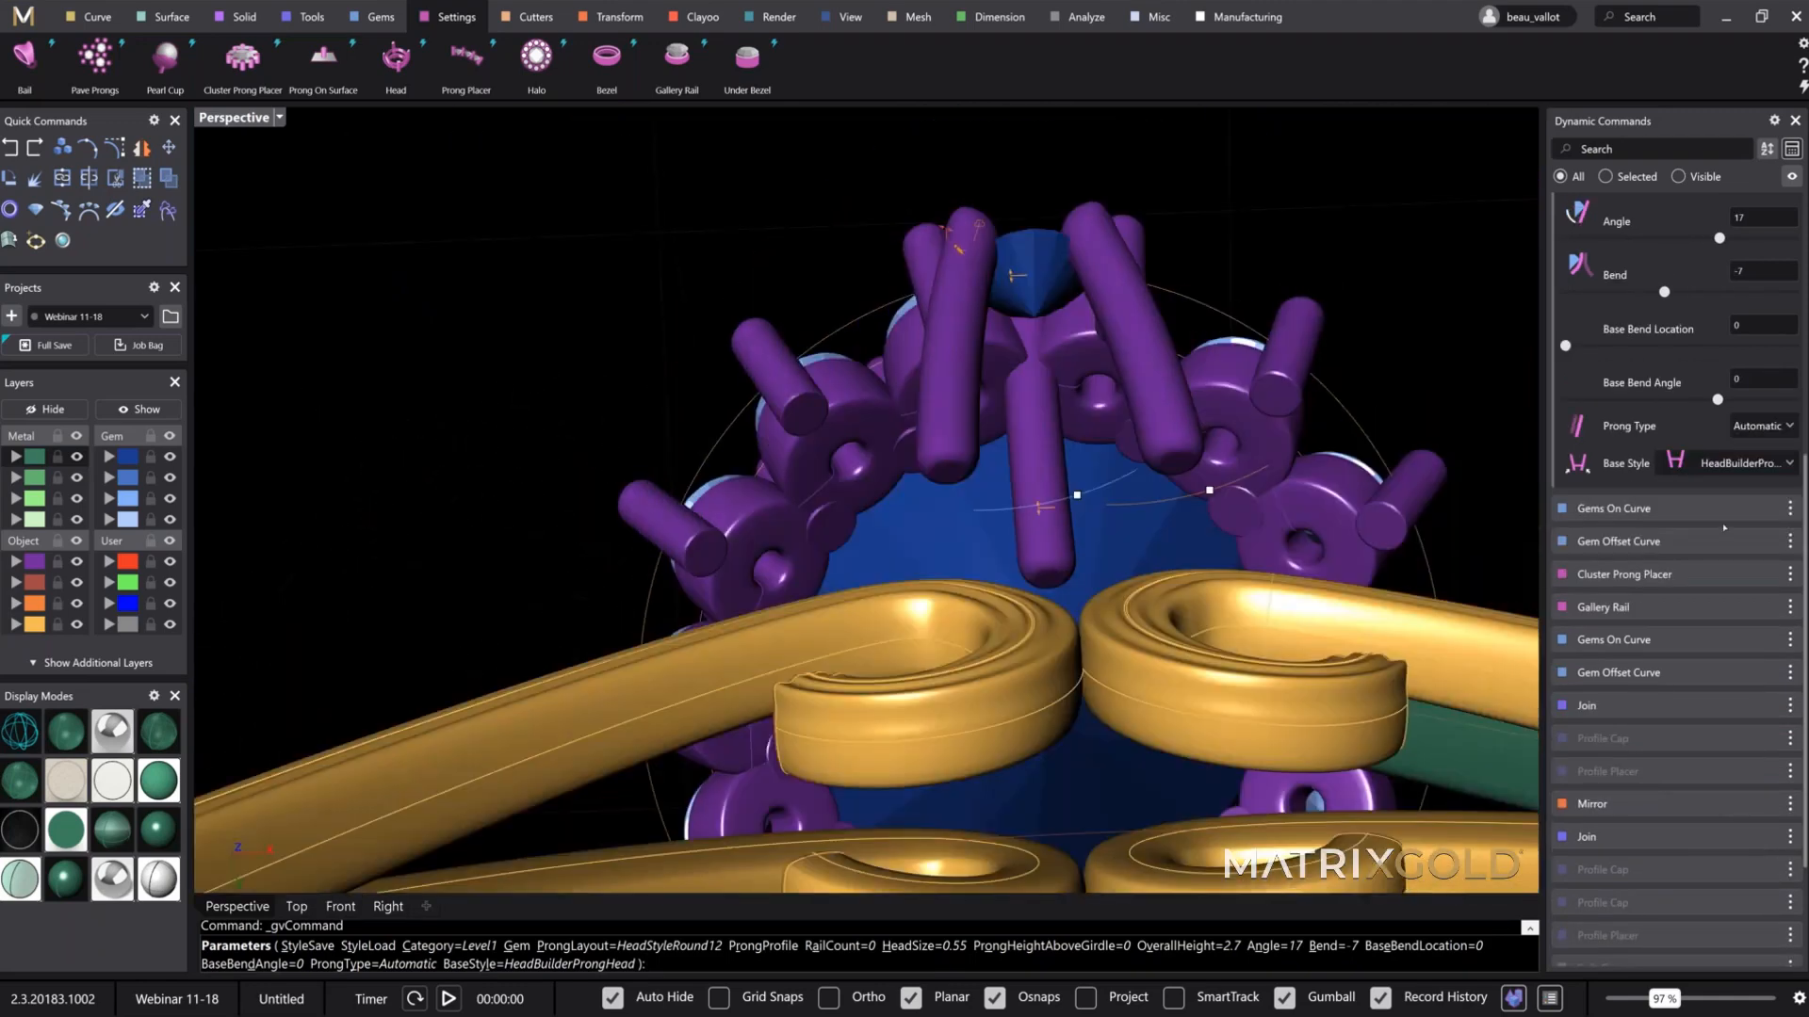
Step: Load the saved Head style 21.Json onto the lower gem's head
scroll(1677, 565, up, 5)
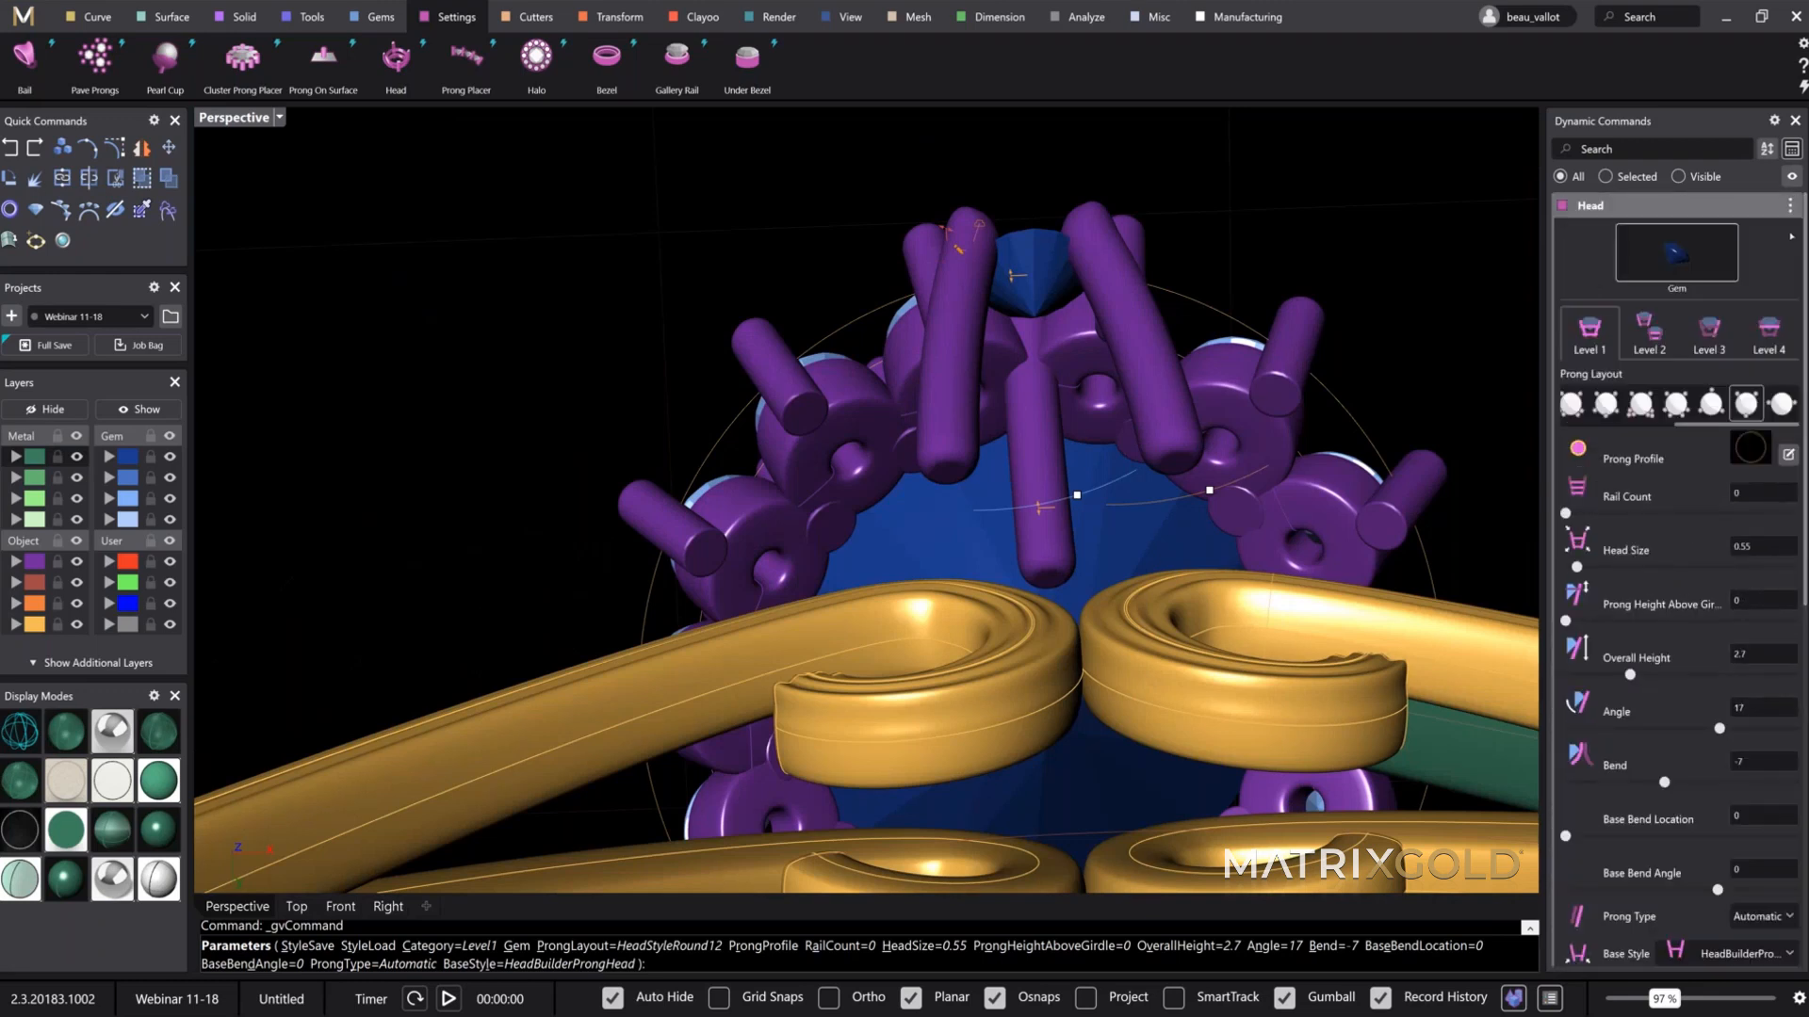
click(1789, 206)
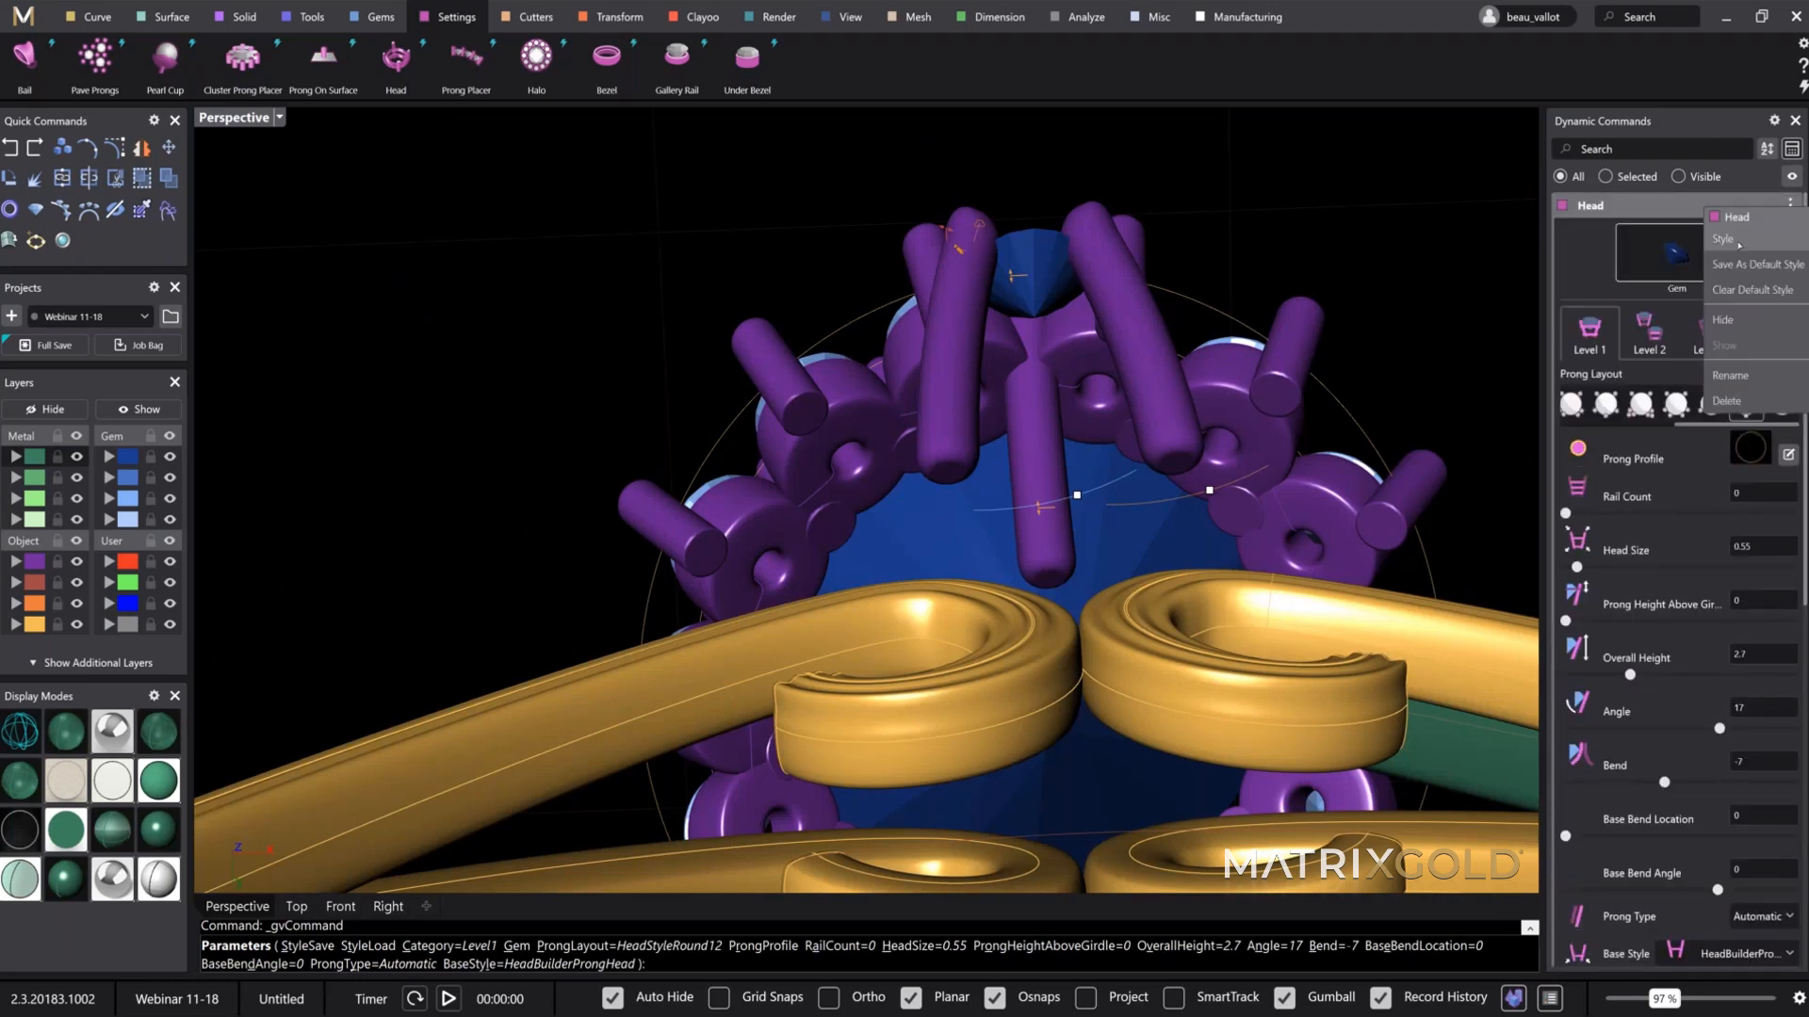
click(1733, 242)
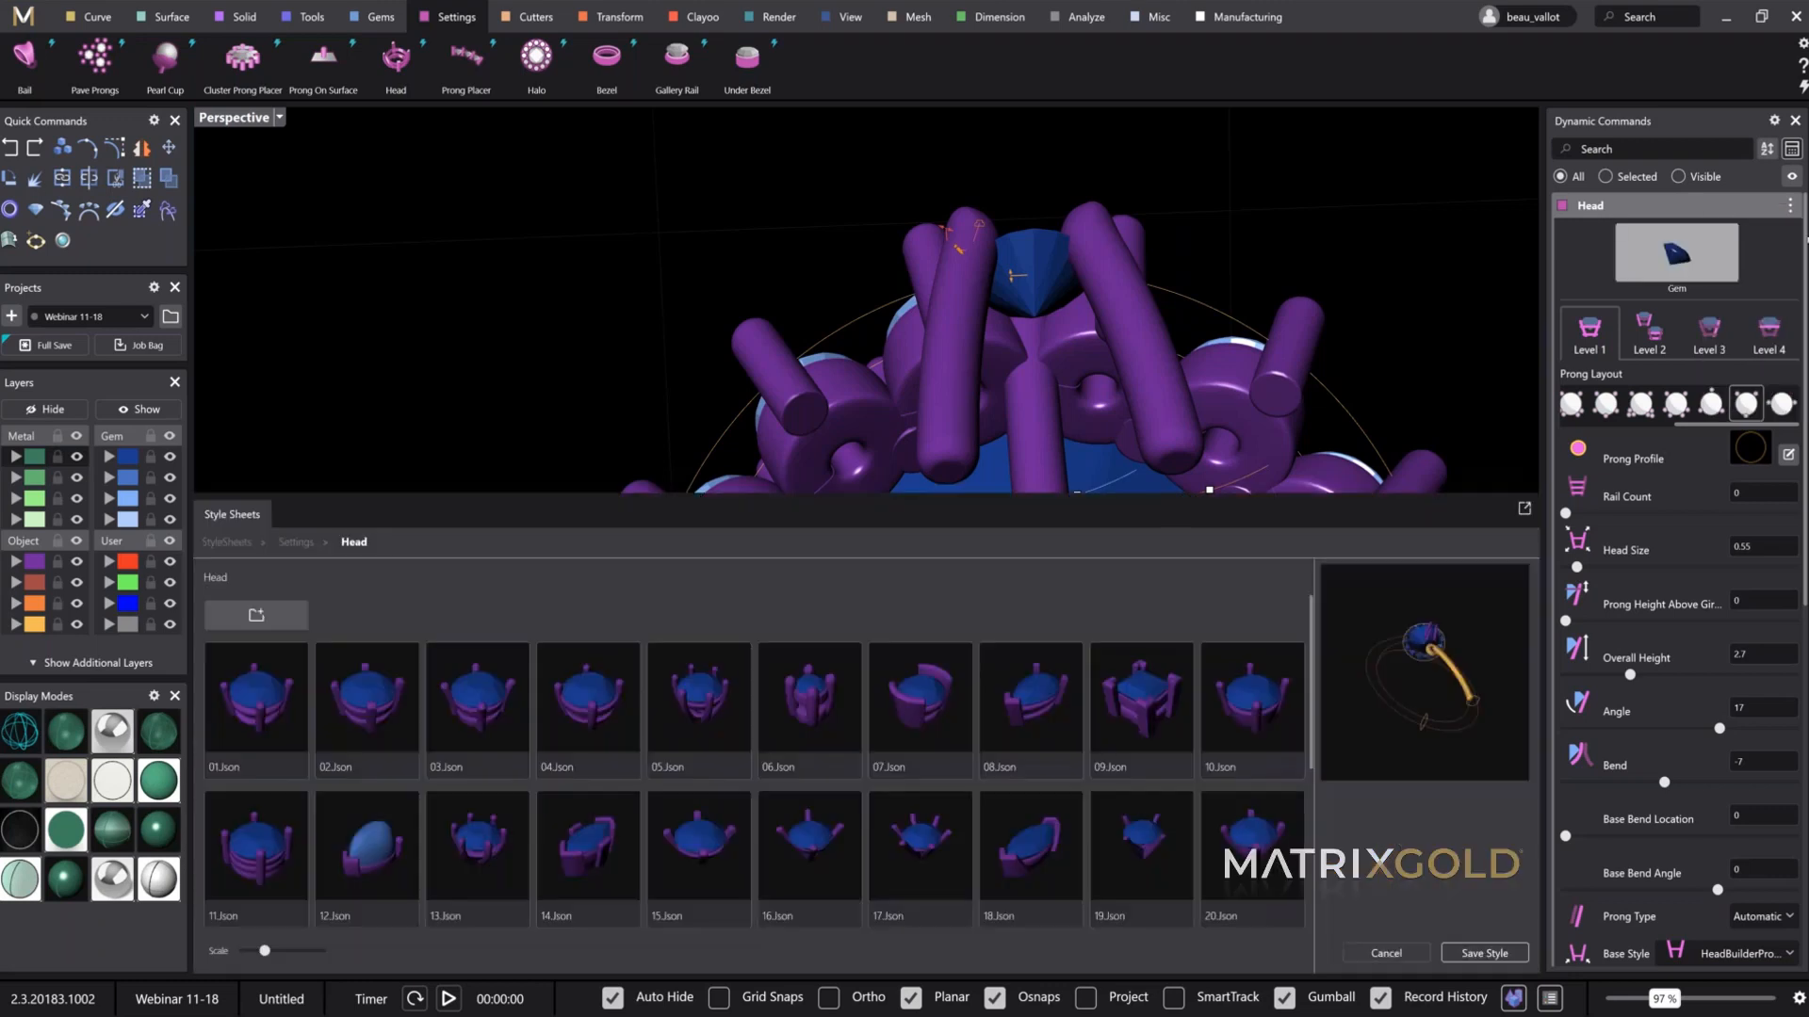
scroll(923, 754, down, 2)
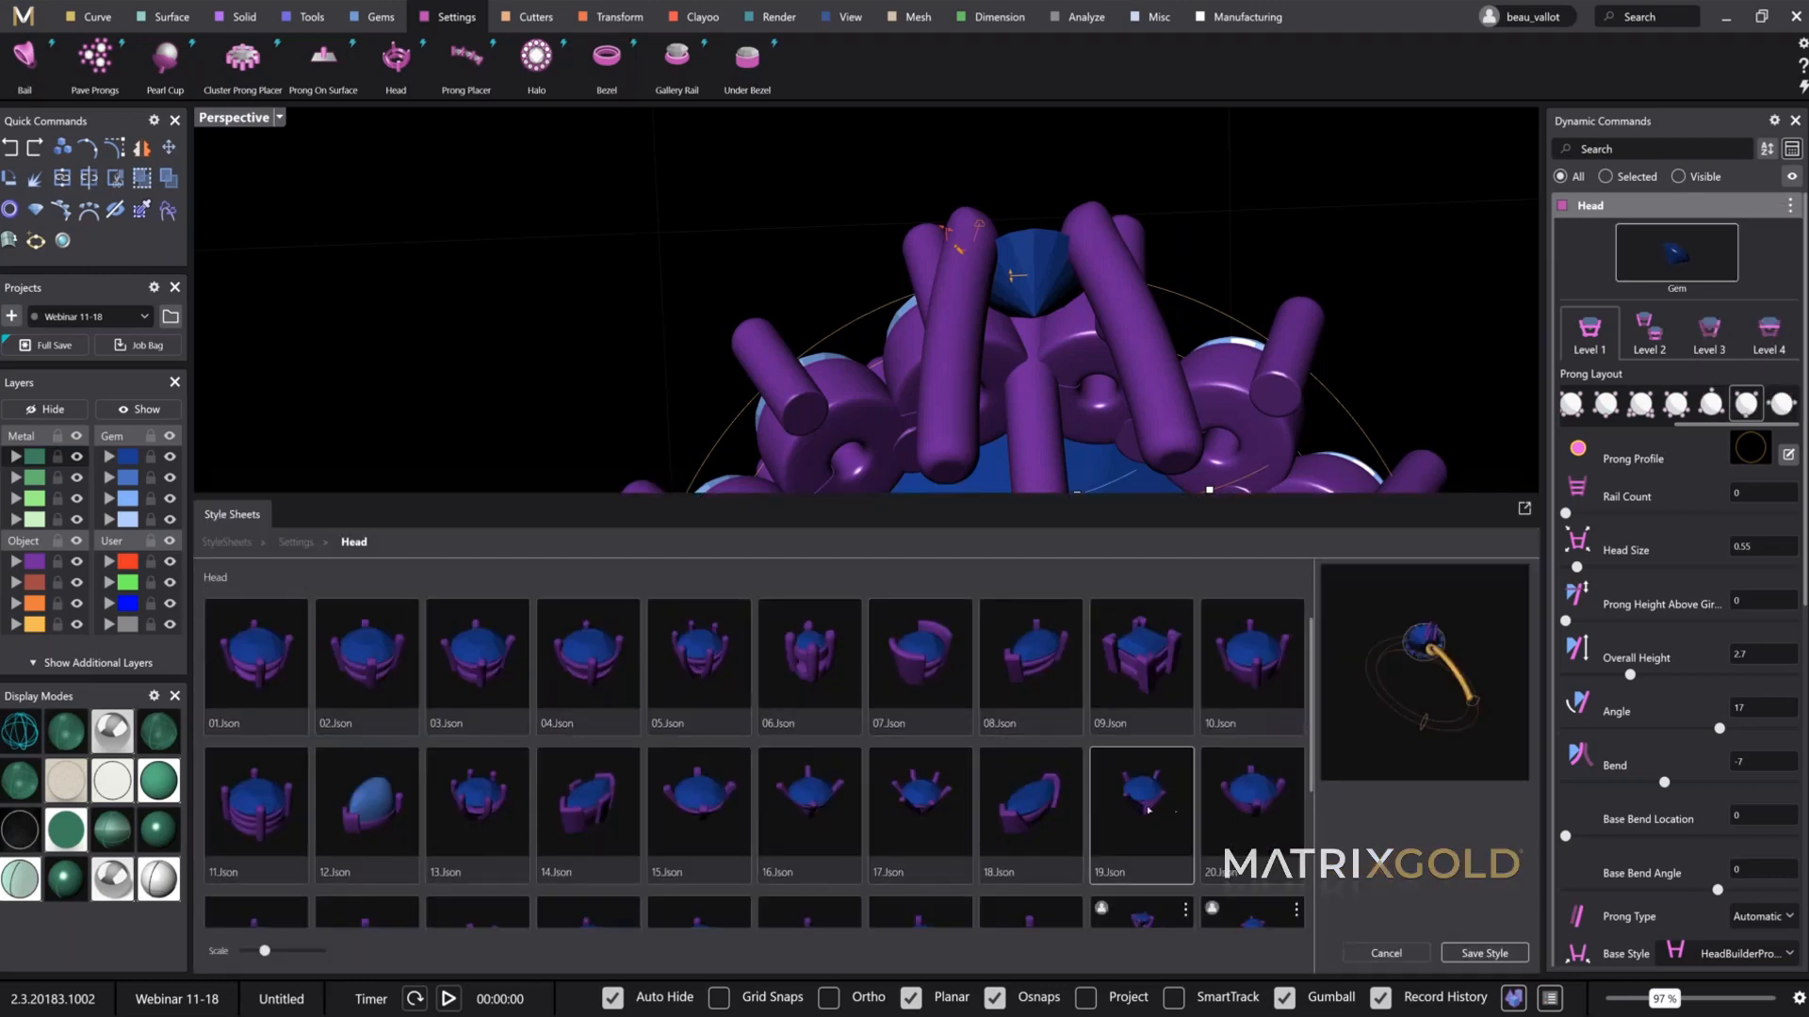
scroll(273, 793, down, 1)
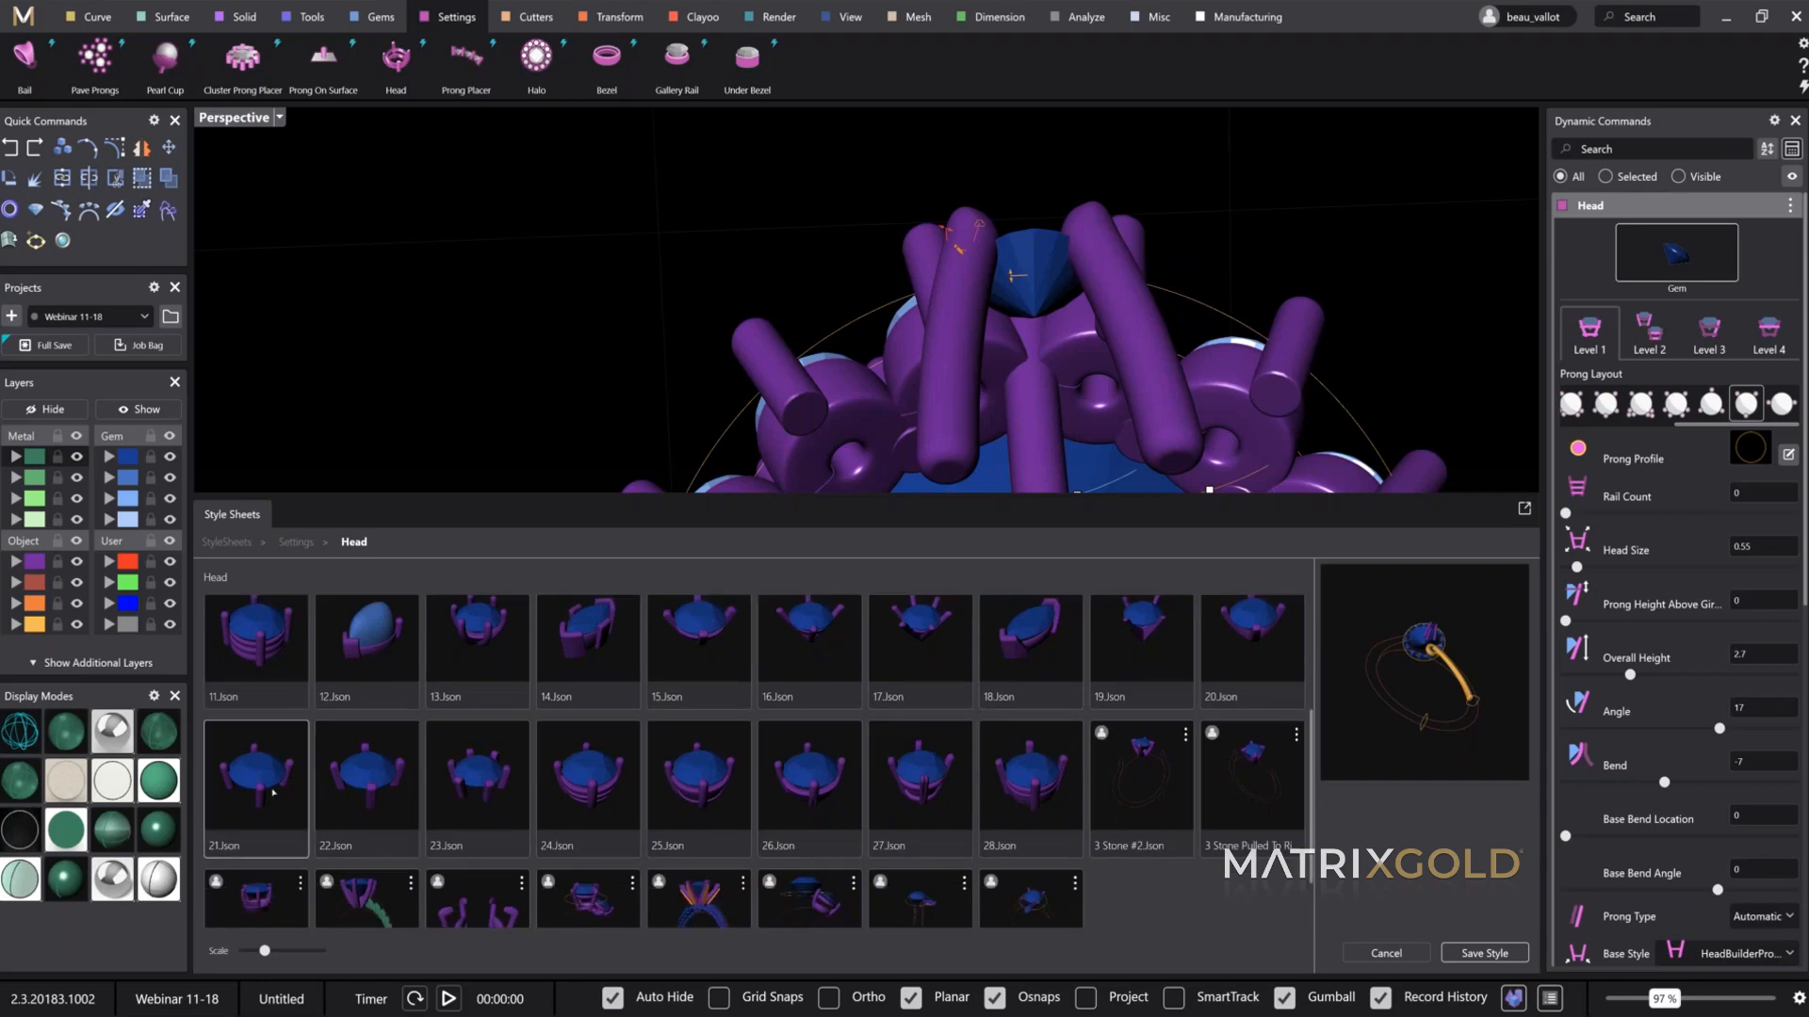
click(271, 793)
double_click(272, 793)
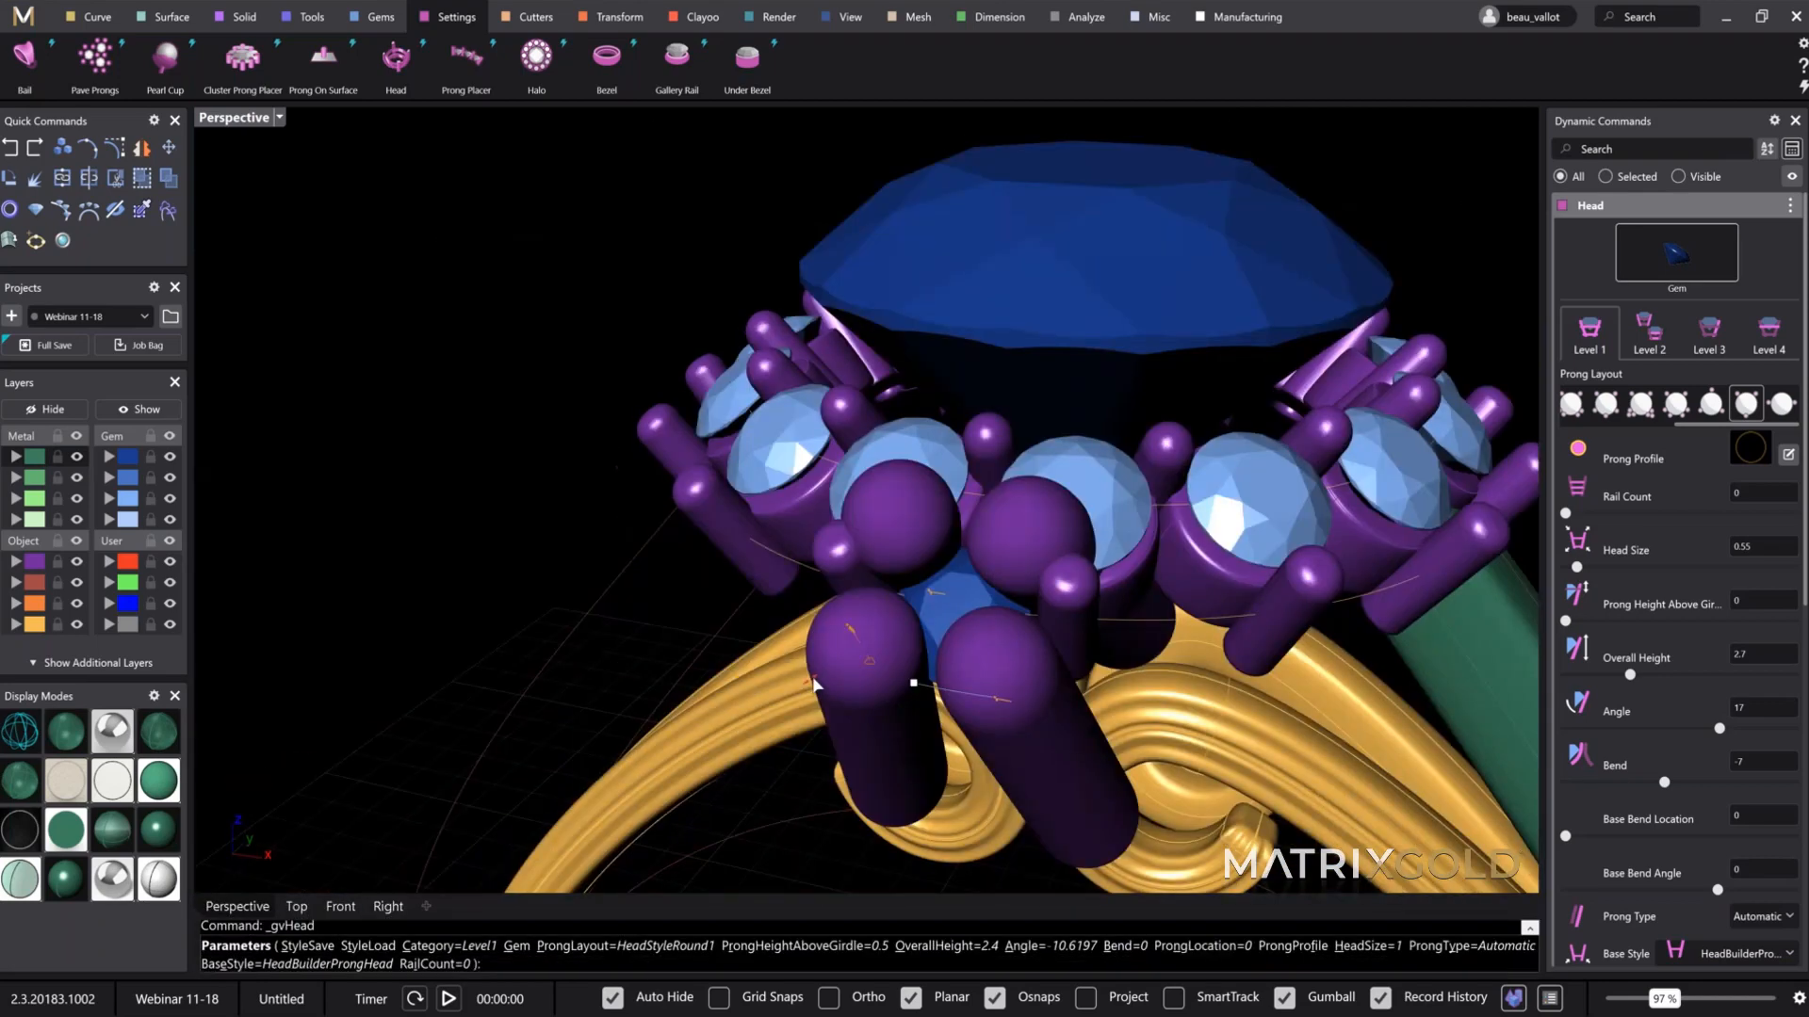
Step: Set the loaded head's size to 0.5 and its base style to HeadBuilderProngHeadPoint
drag(839, 658, 882, 647)
right_drag(881, 646, 920, 646)
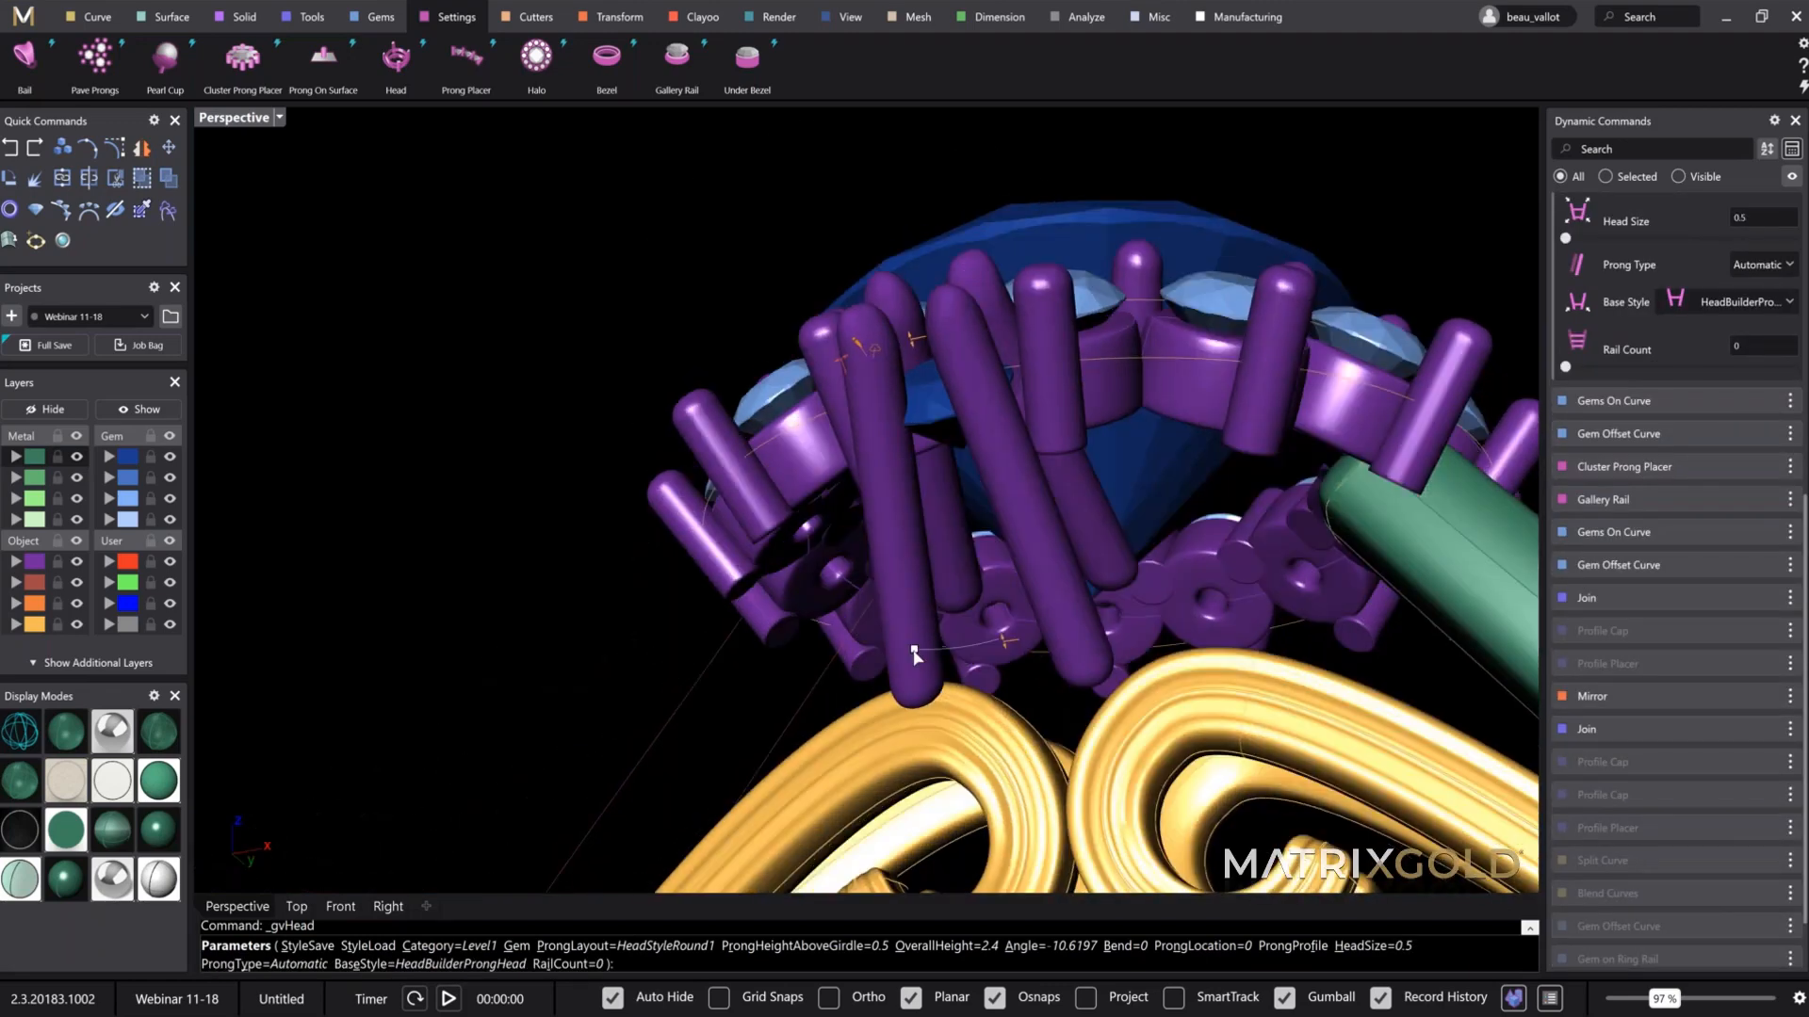
click(936, 648)
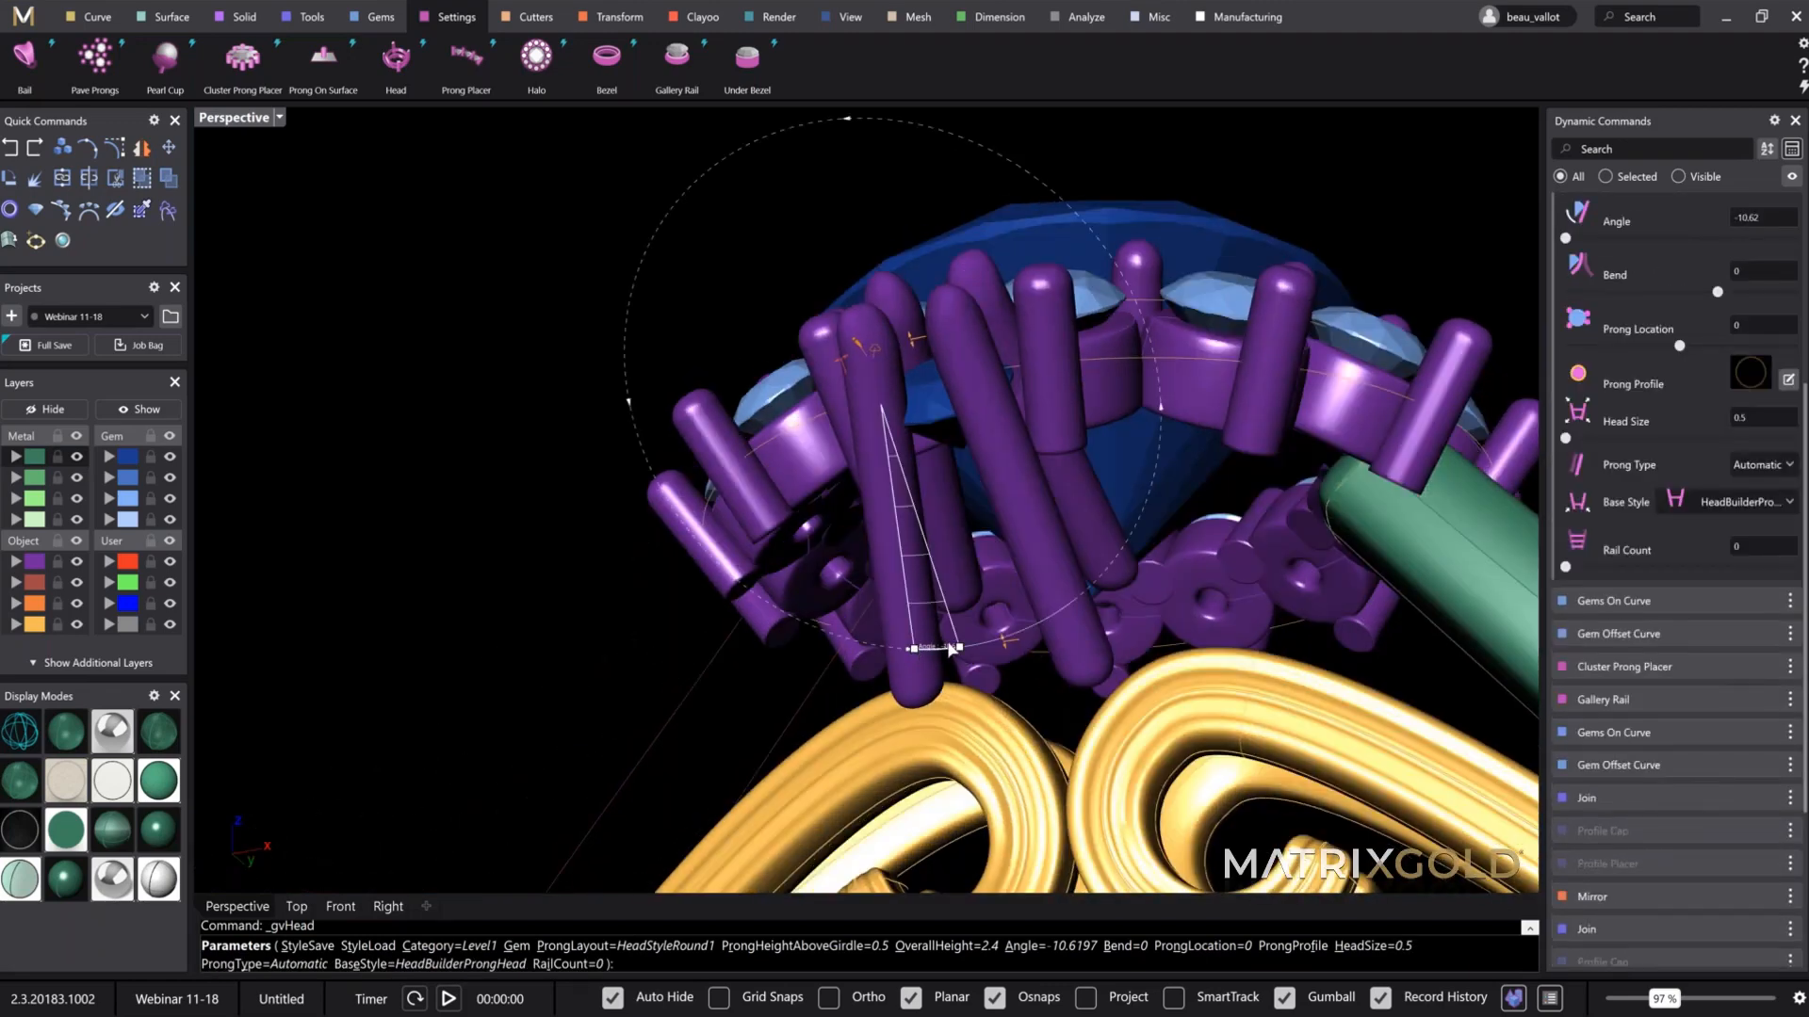
drag(982, 648, 1008, 673)
right_drag(1010, 650, 1093, 782)
click(1742, 502)
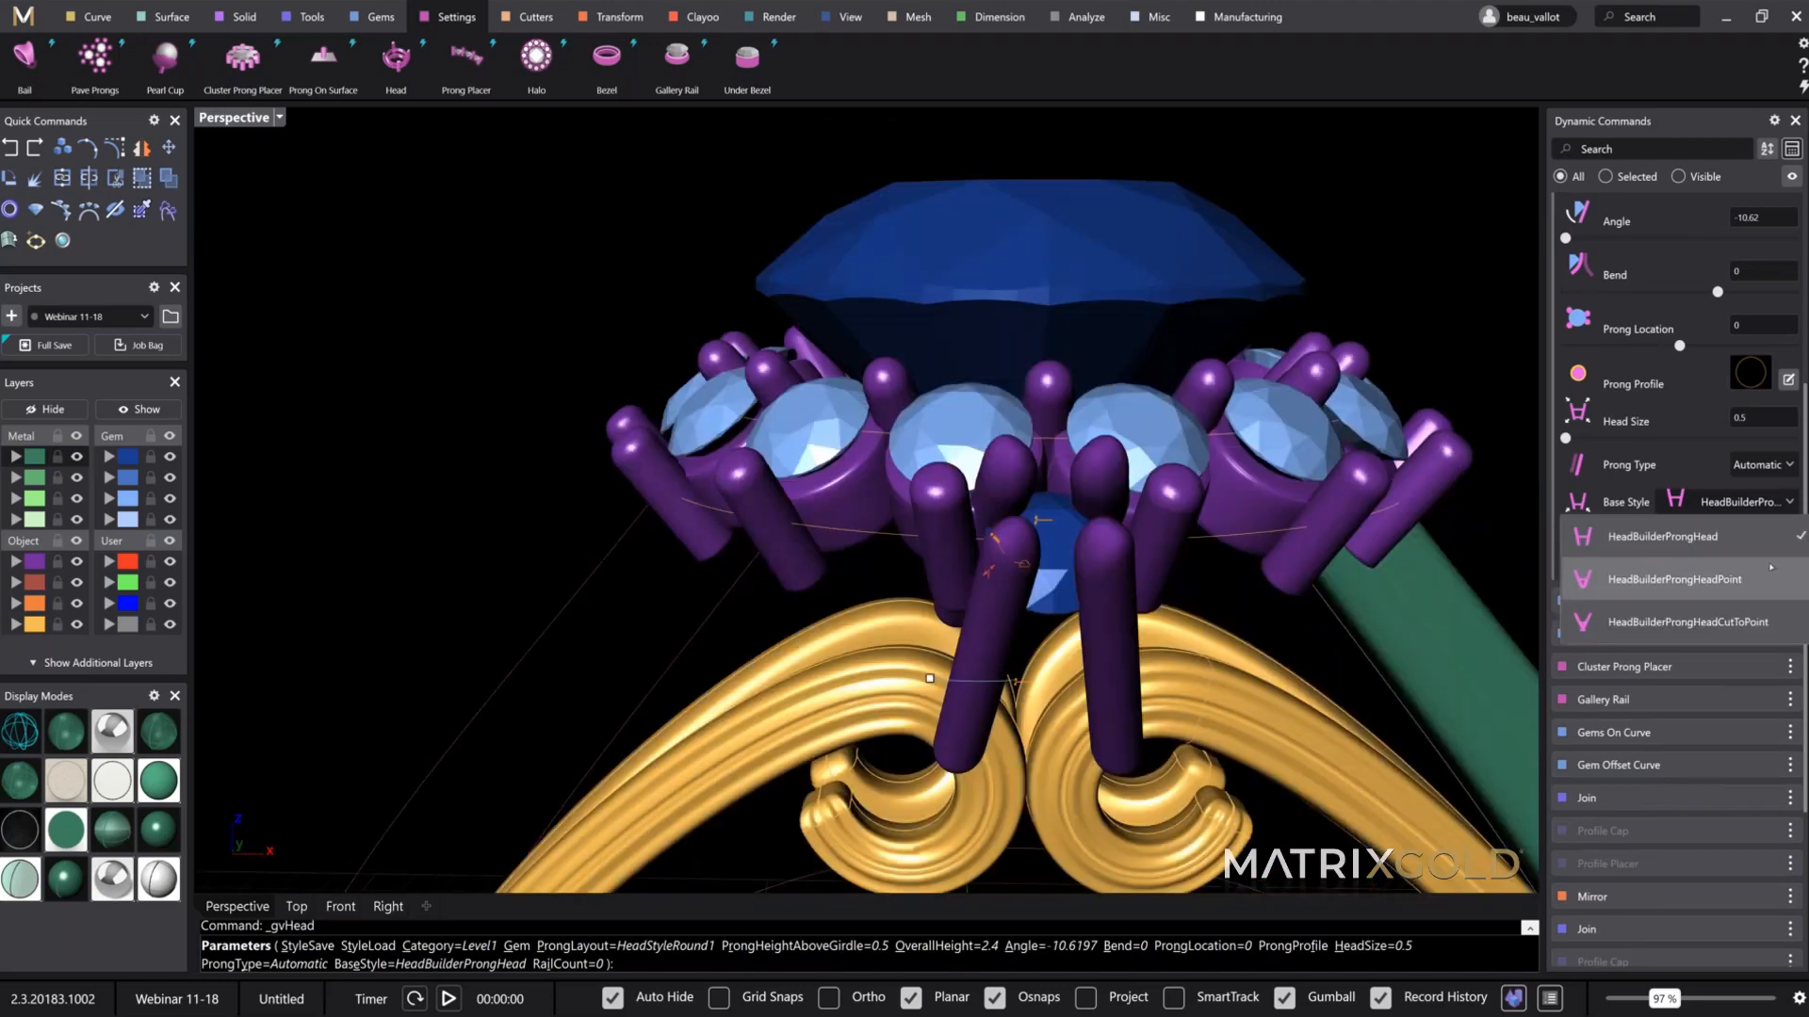
click(1686, 580)
Step: Tilt the head's prongs to an angle of about 29.9 and set the overall height to 1
drag(930, 678, 1030, 679)
right_drag(1234, 772, 1121, 603)
scroll(1677, 565, up, 3)
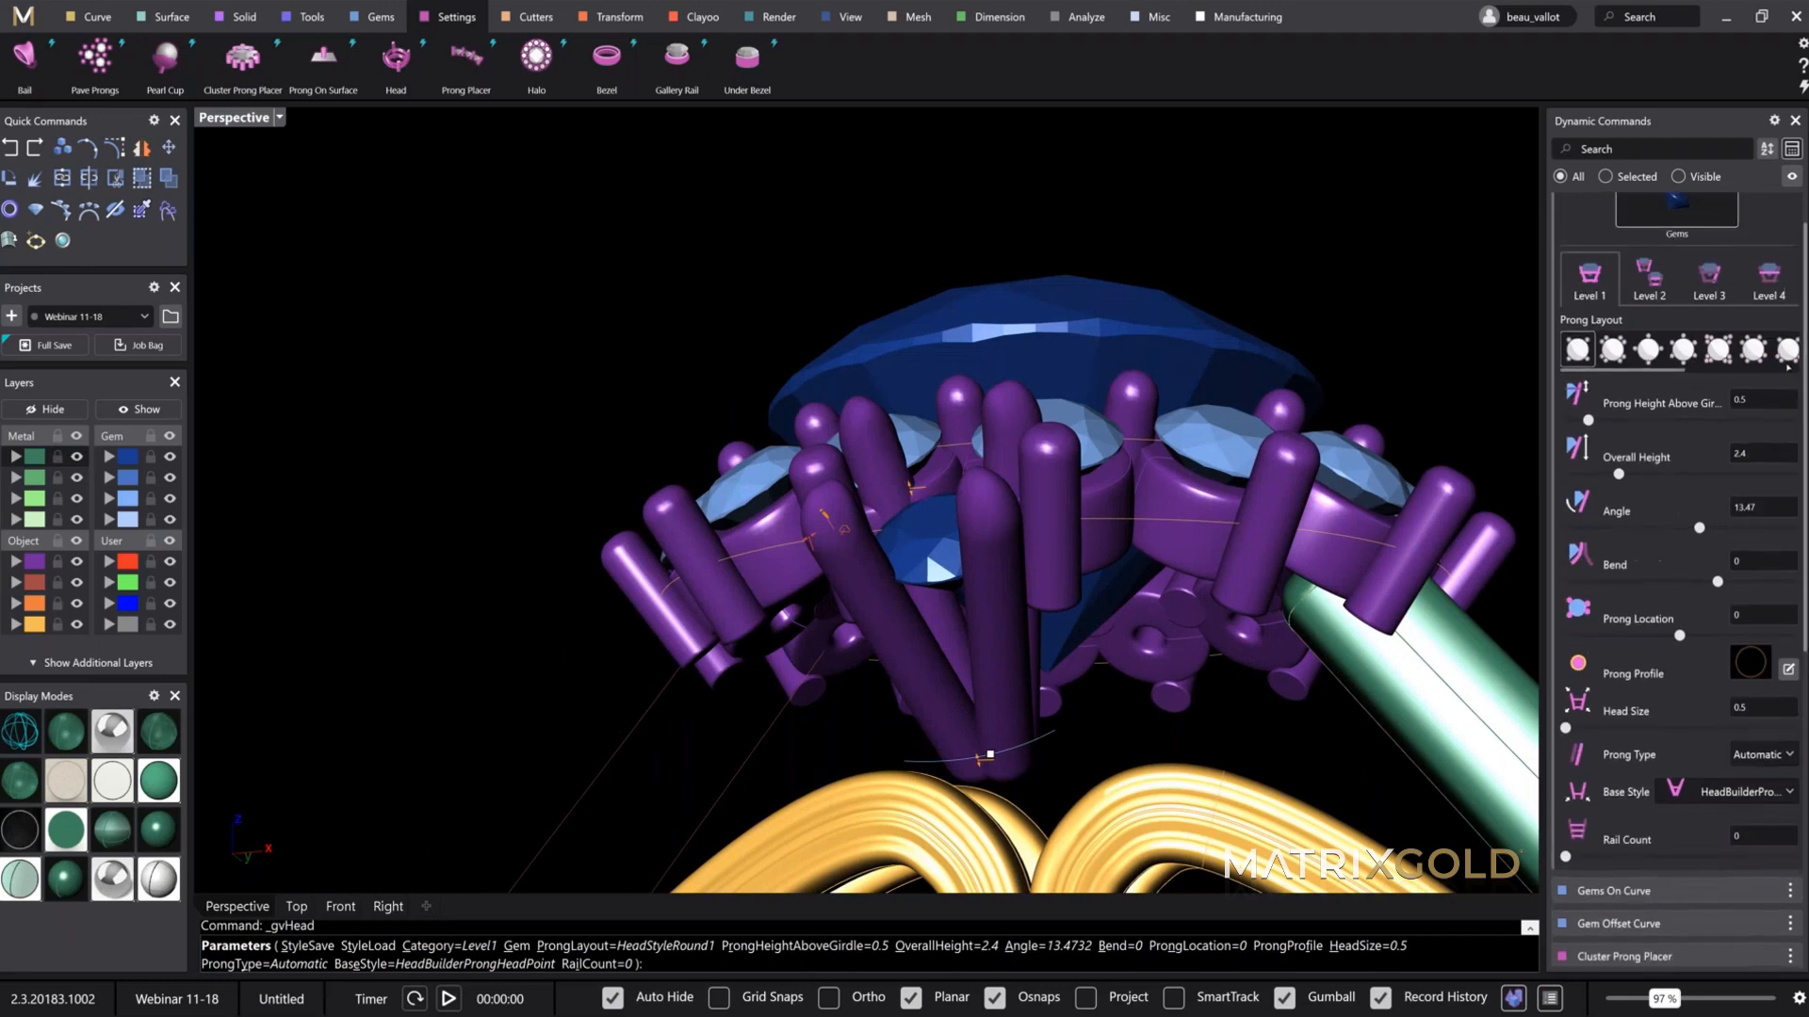
scroll(1745, 351, down, 3)
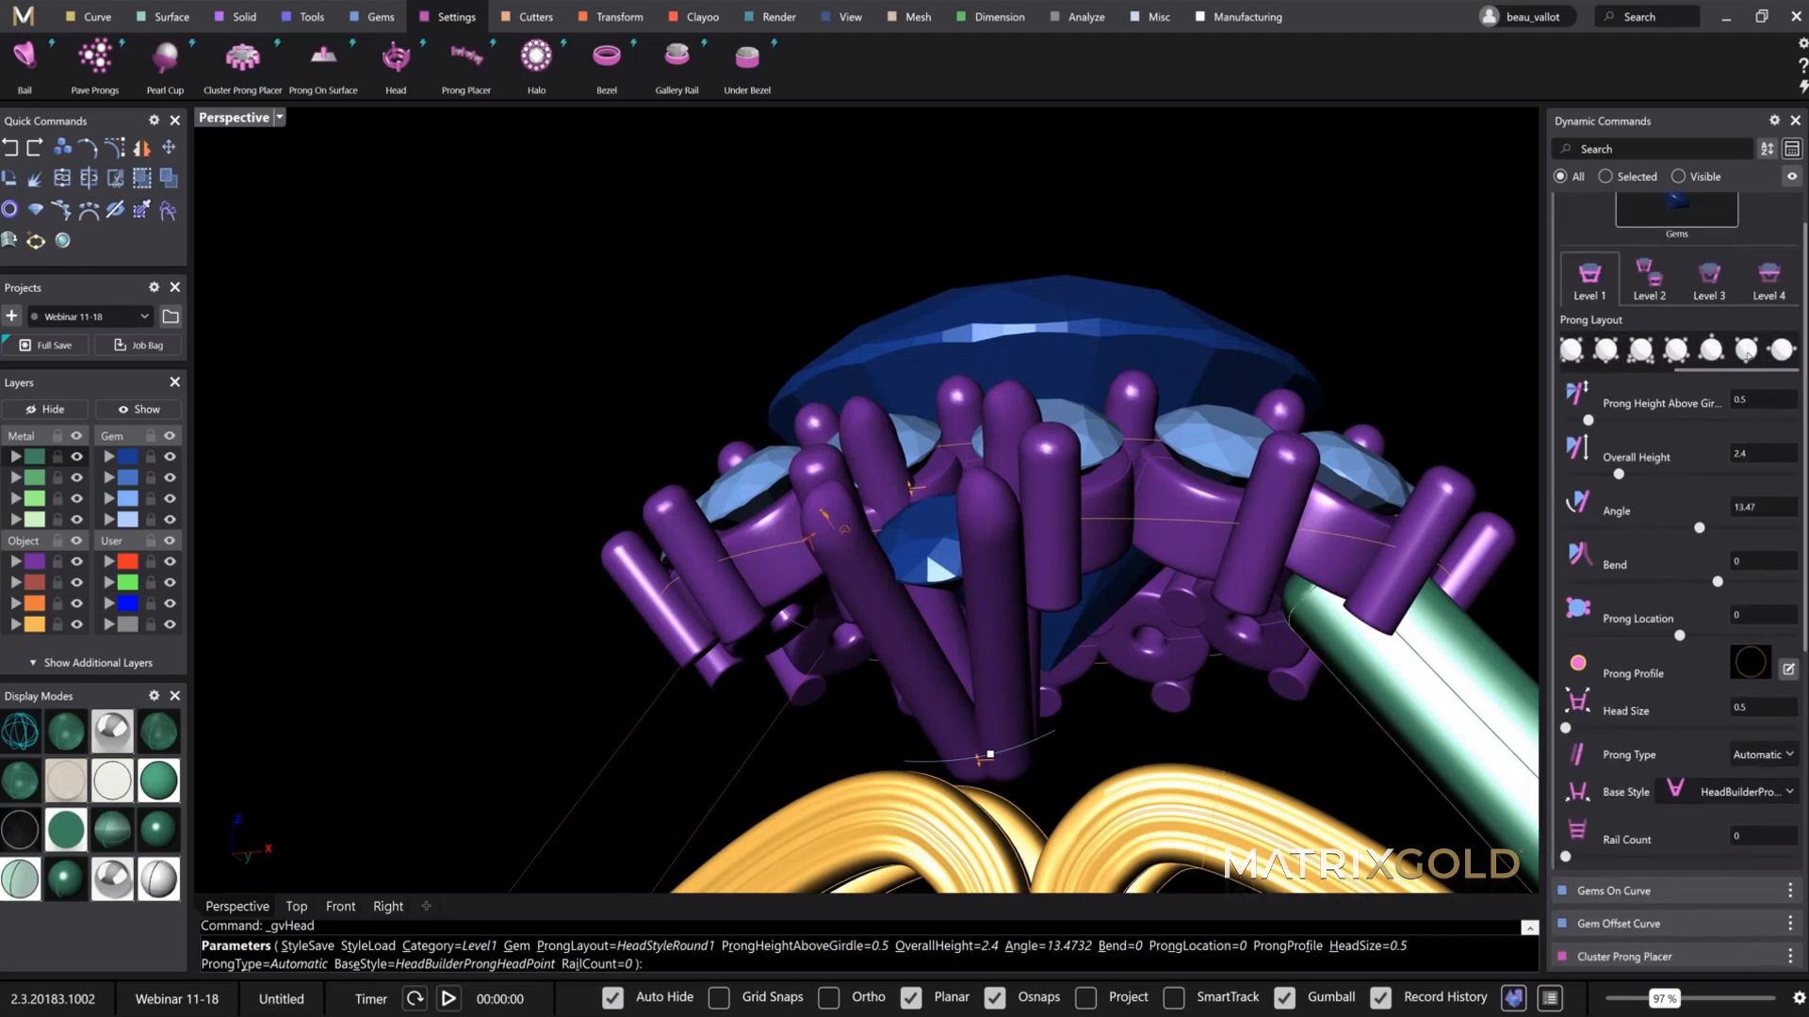
right_drag(1307, 391, 1342, 603)
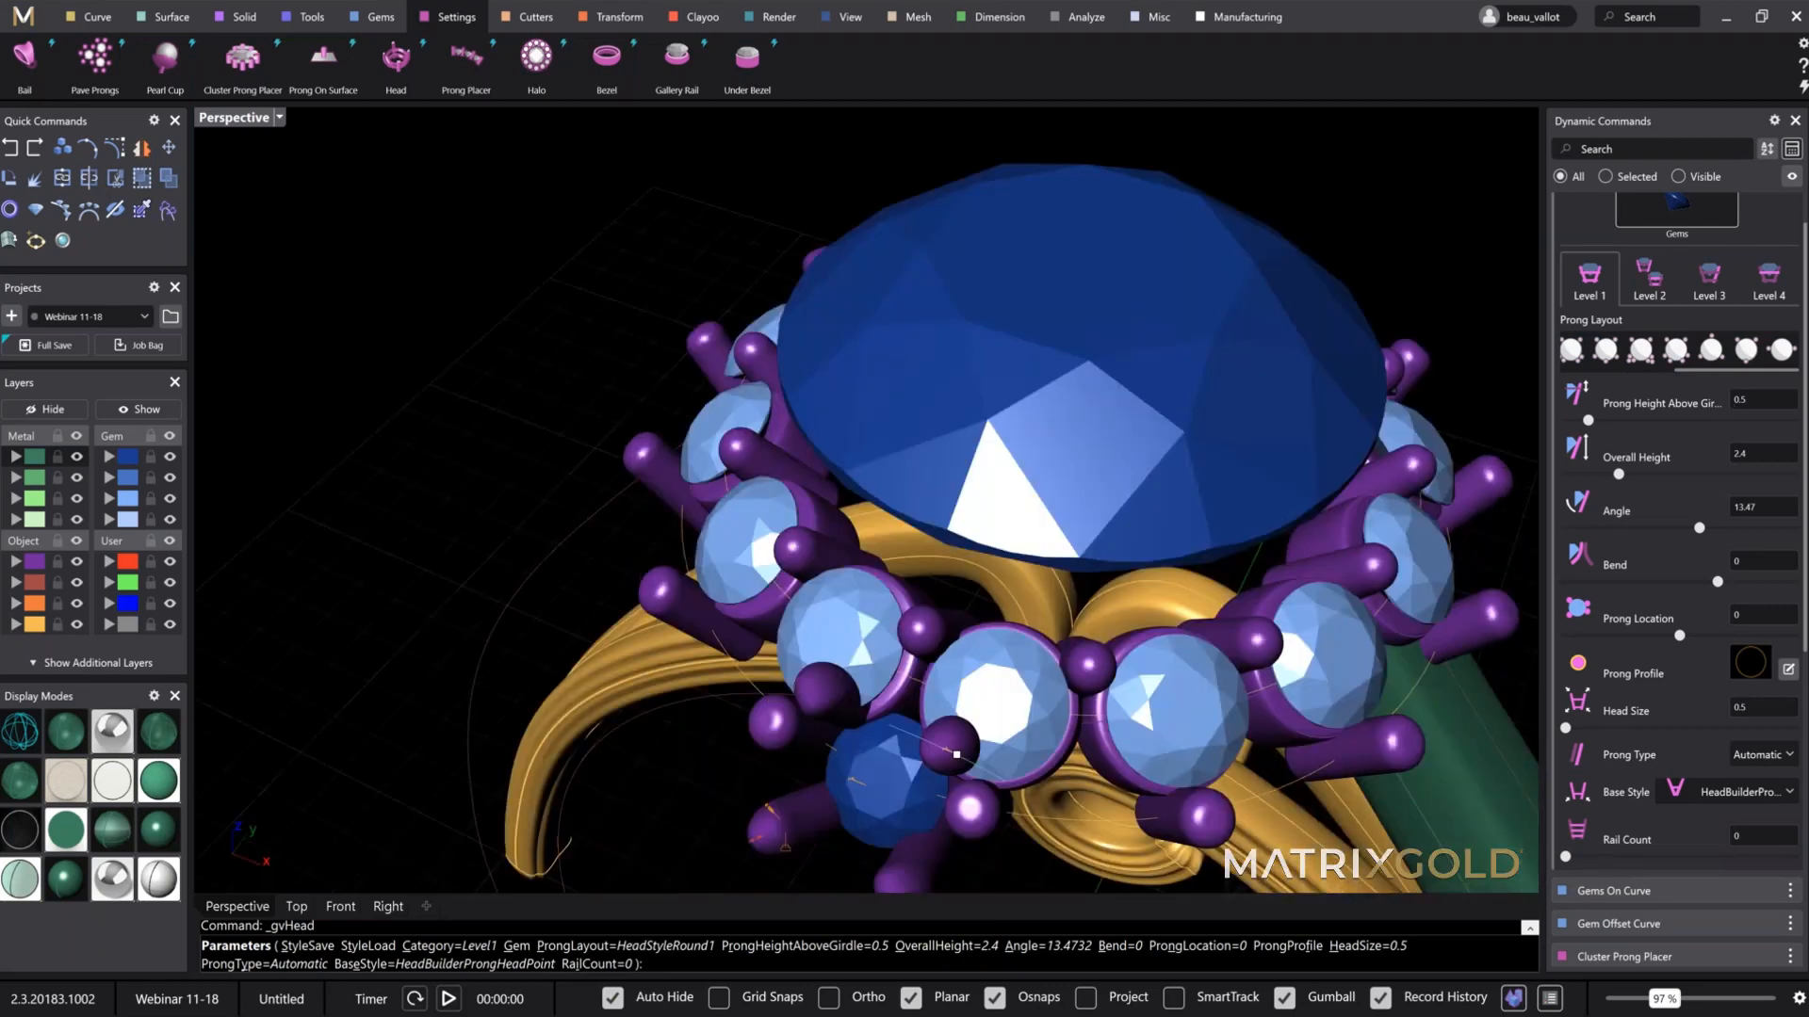
right_drag(1282, 495, 1093, 382)
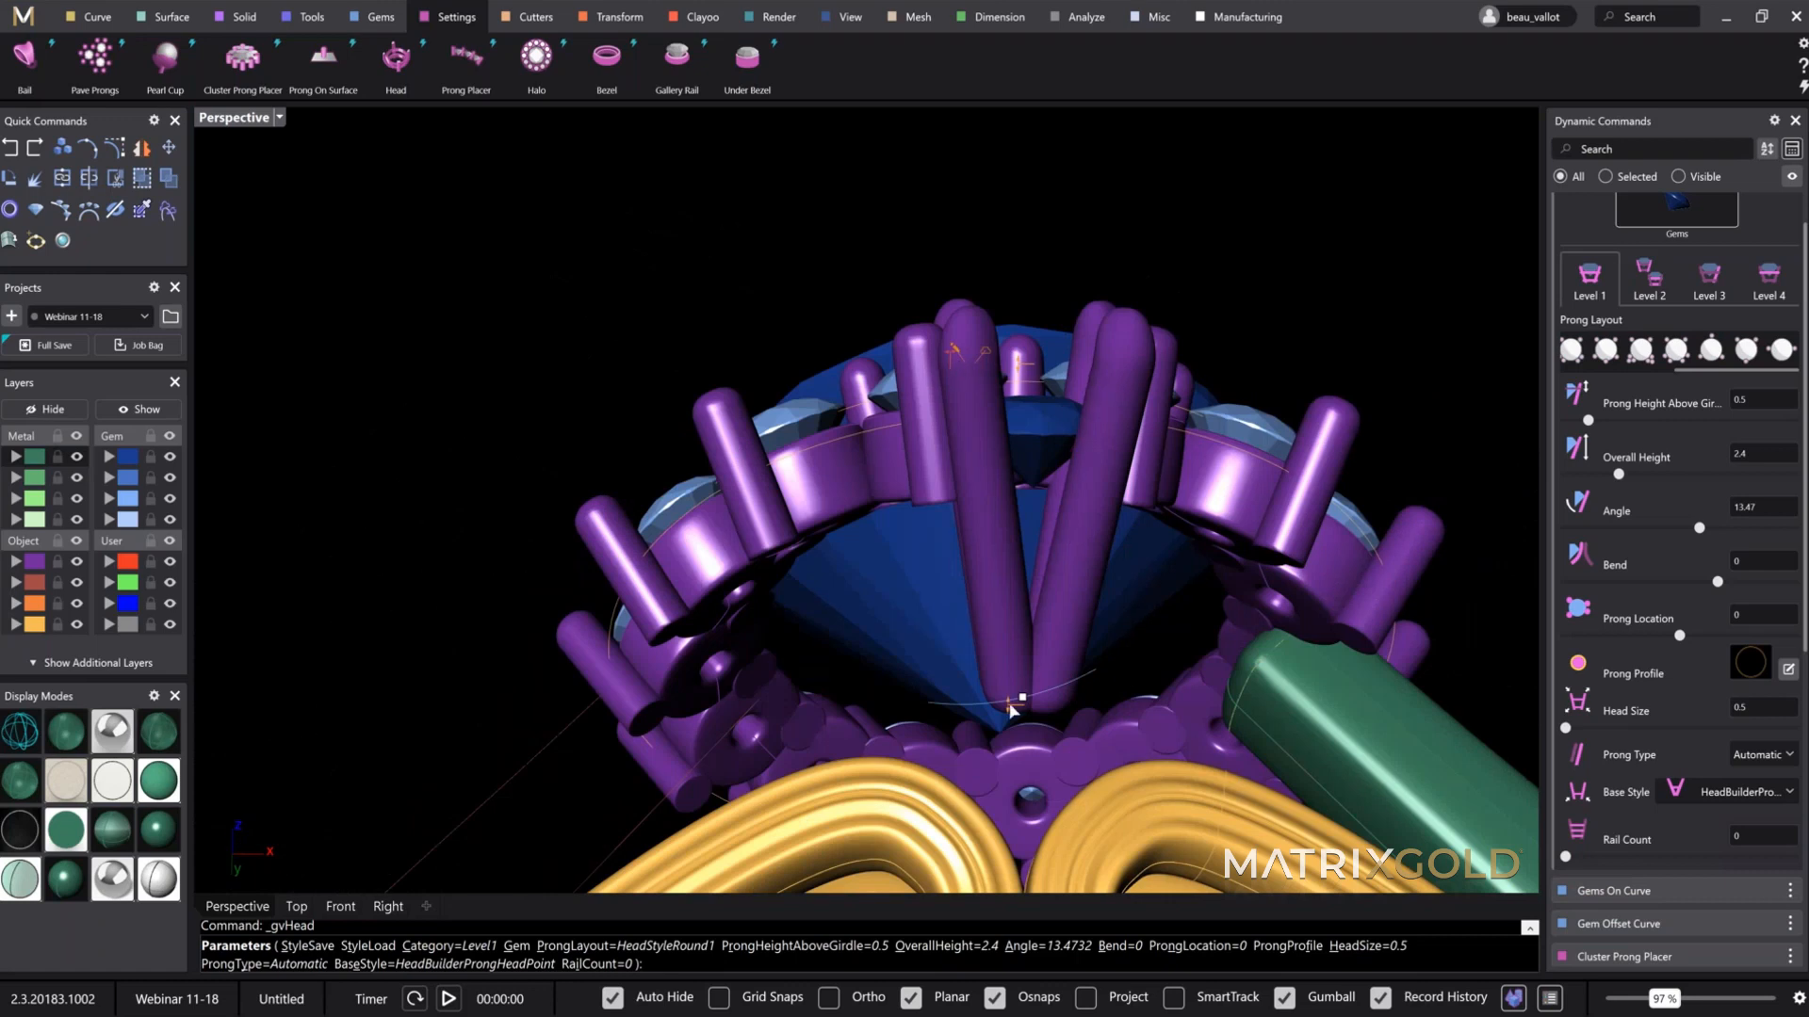
drag(1011, 710, 1000, 516)
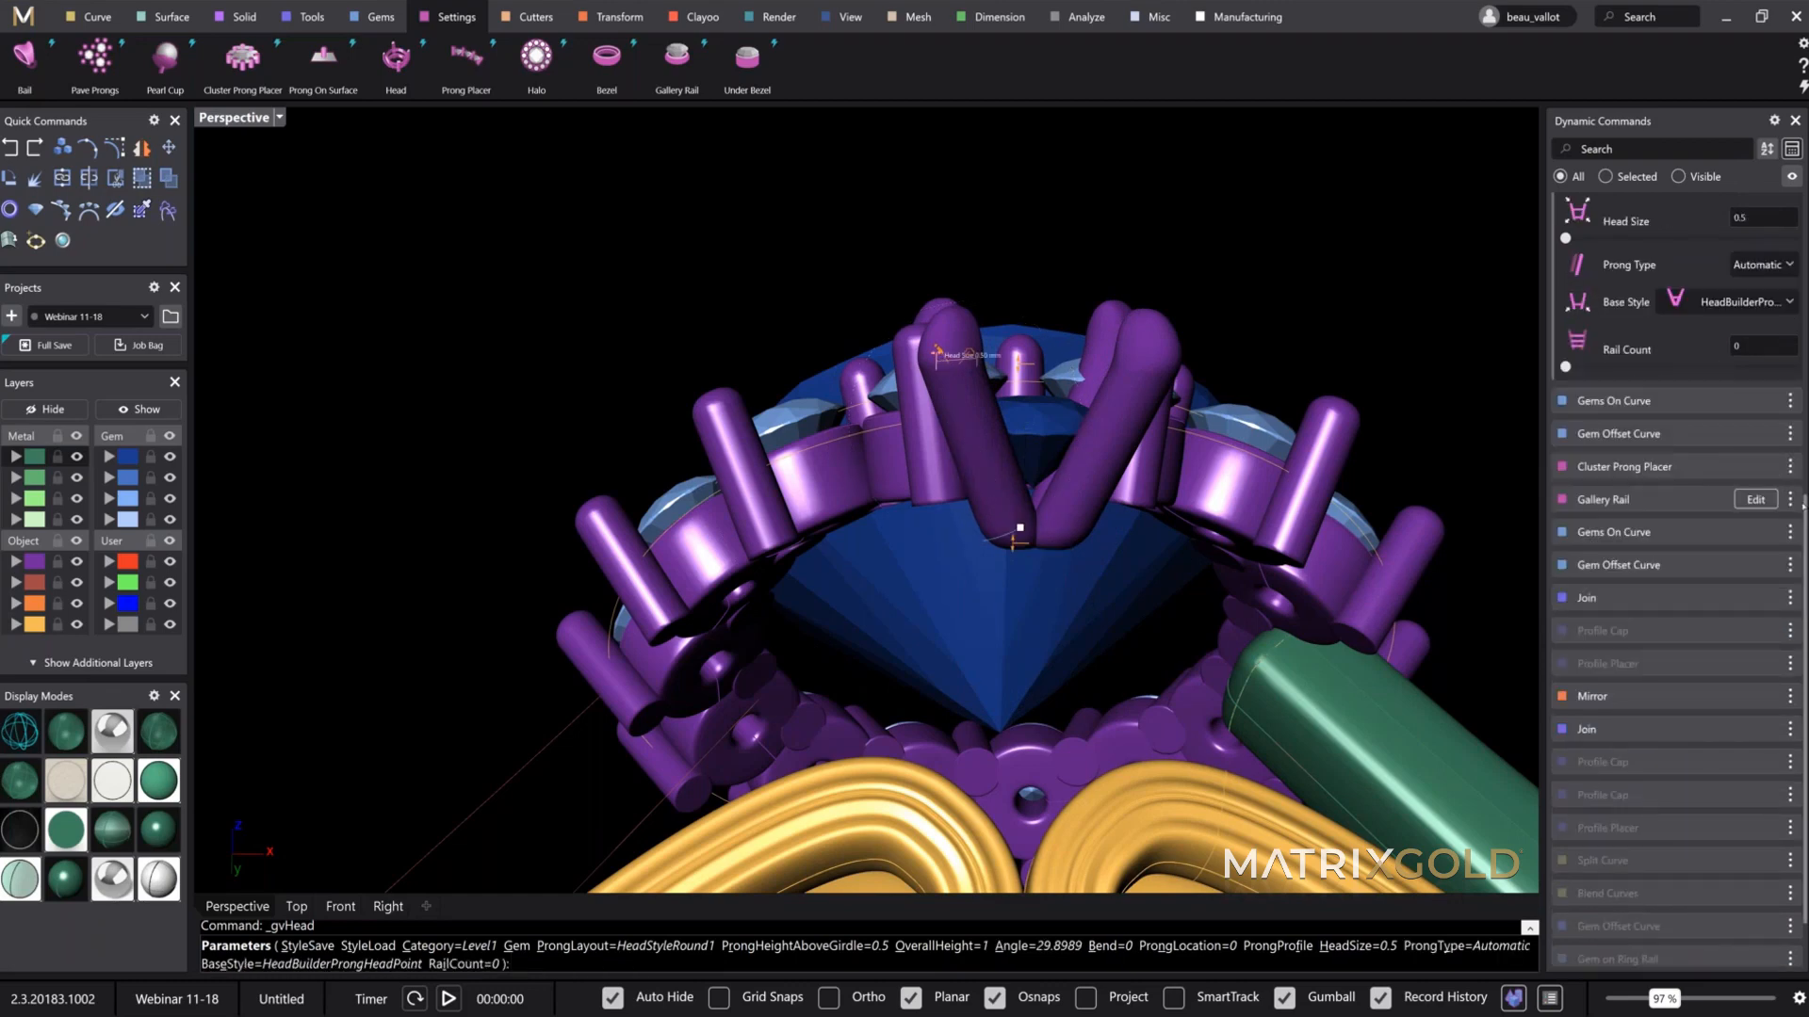
Step: Lower the head's prong height above girdle to 0
scroll(1802, 504, up, 5)
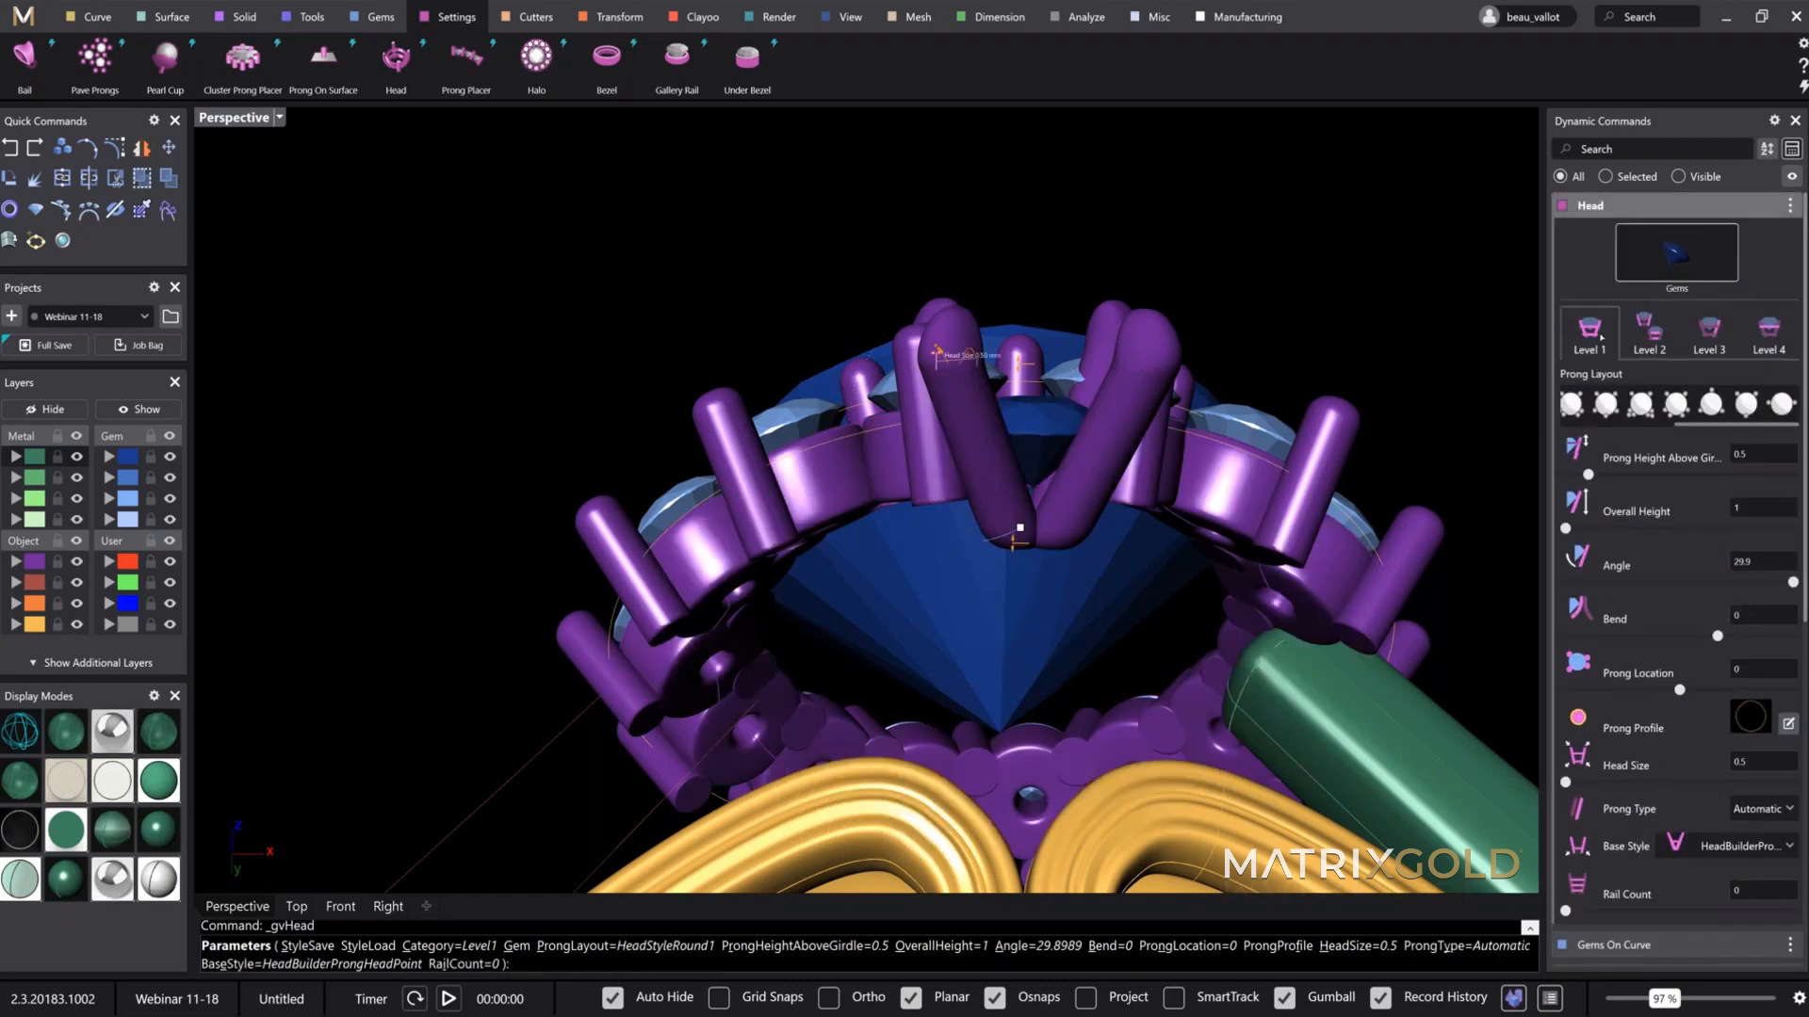
click(1647, 337)
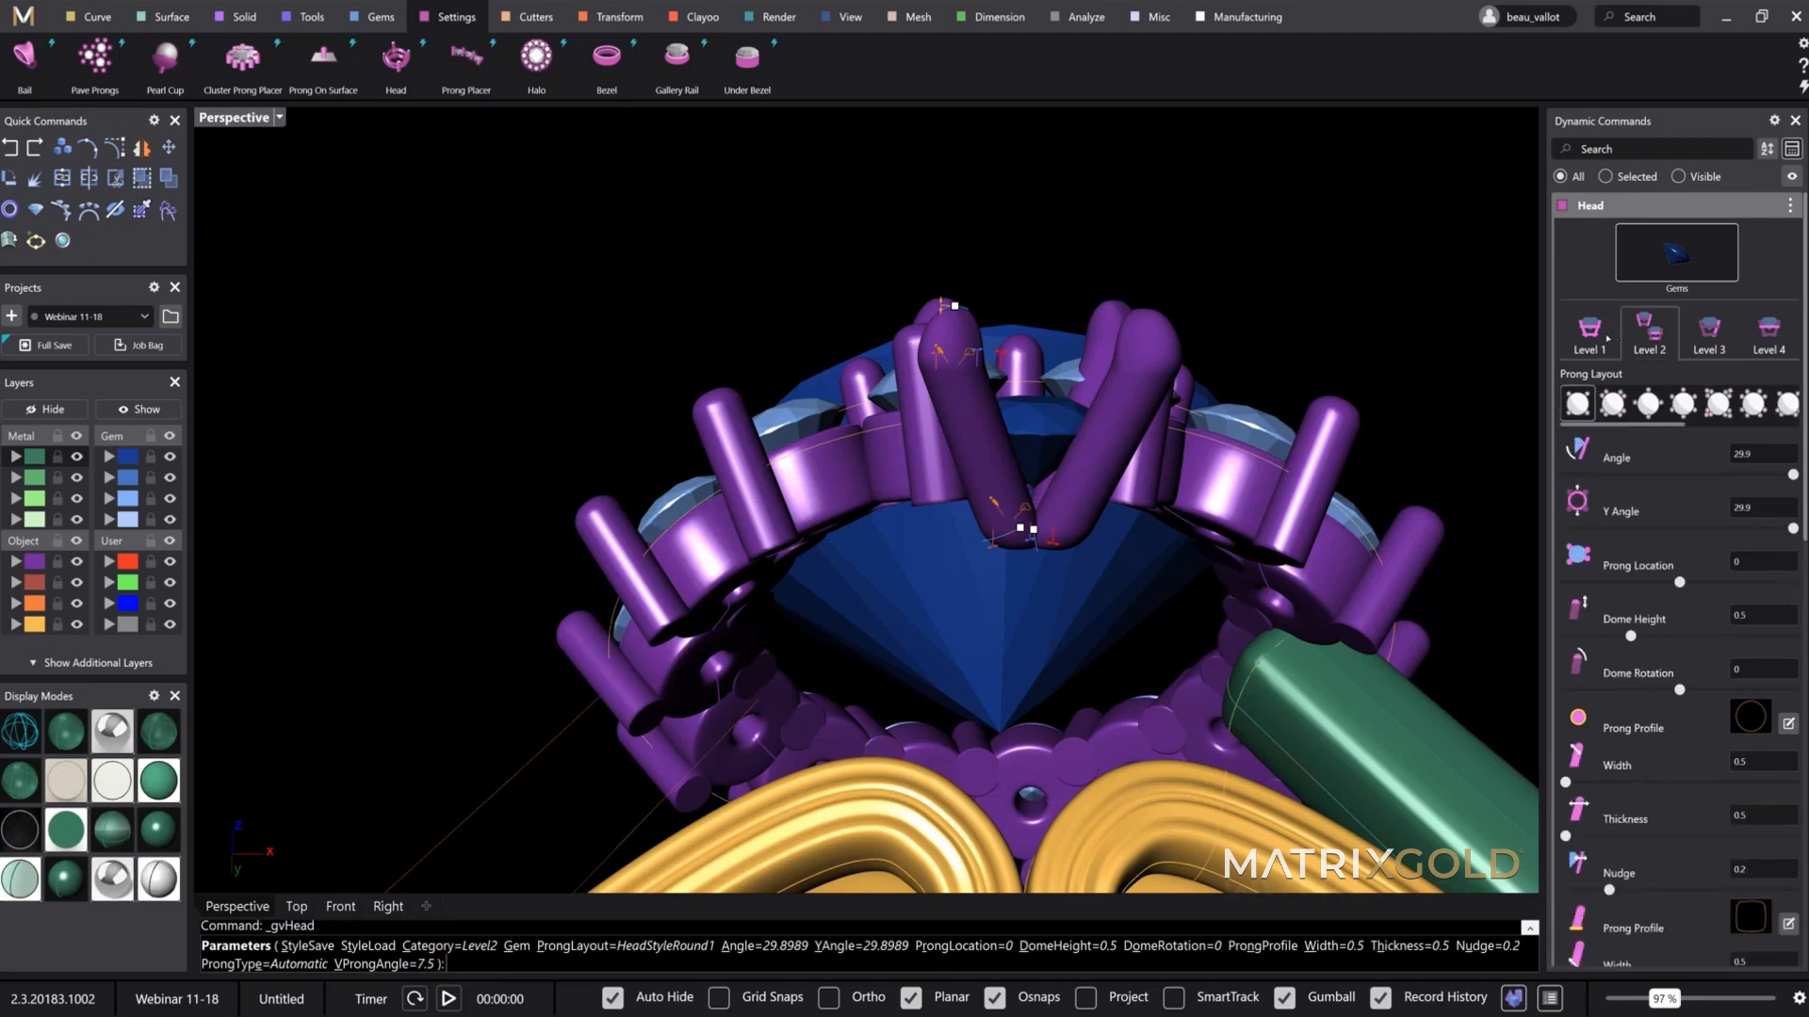
click(1608, 338)
right_drag(1096, 371, 942, 424)
scroll(816, 434, up, 3)
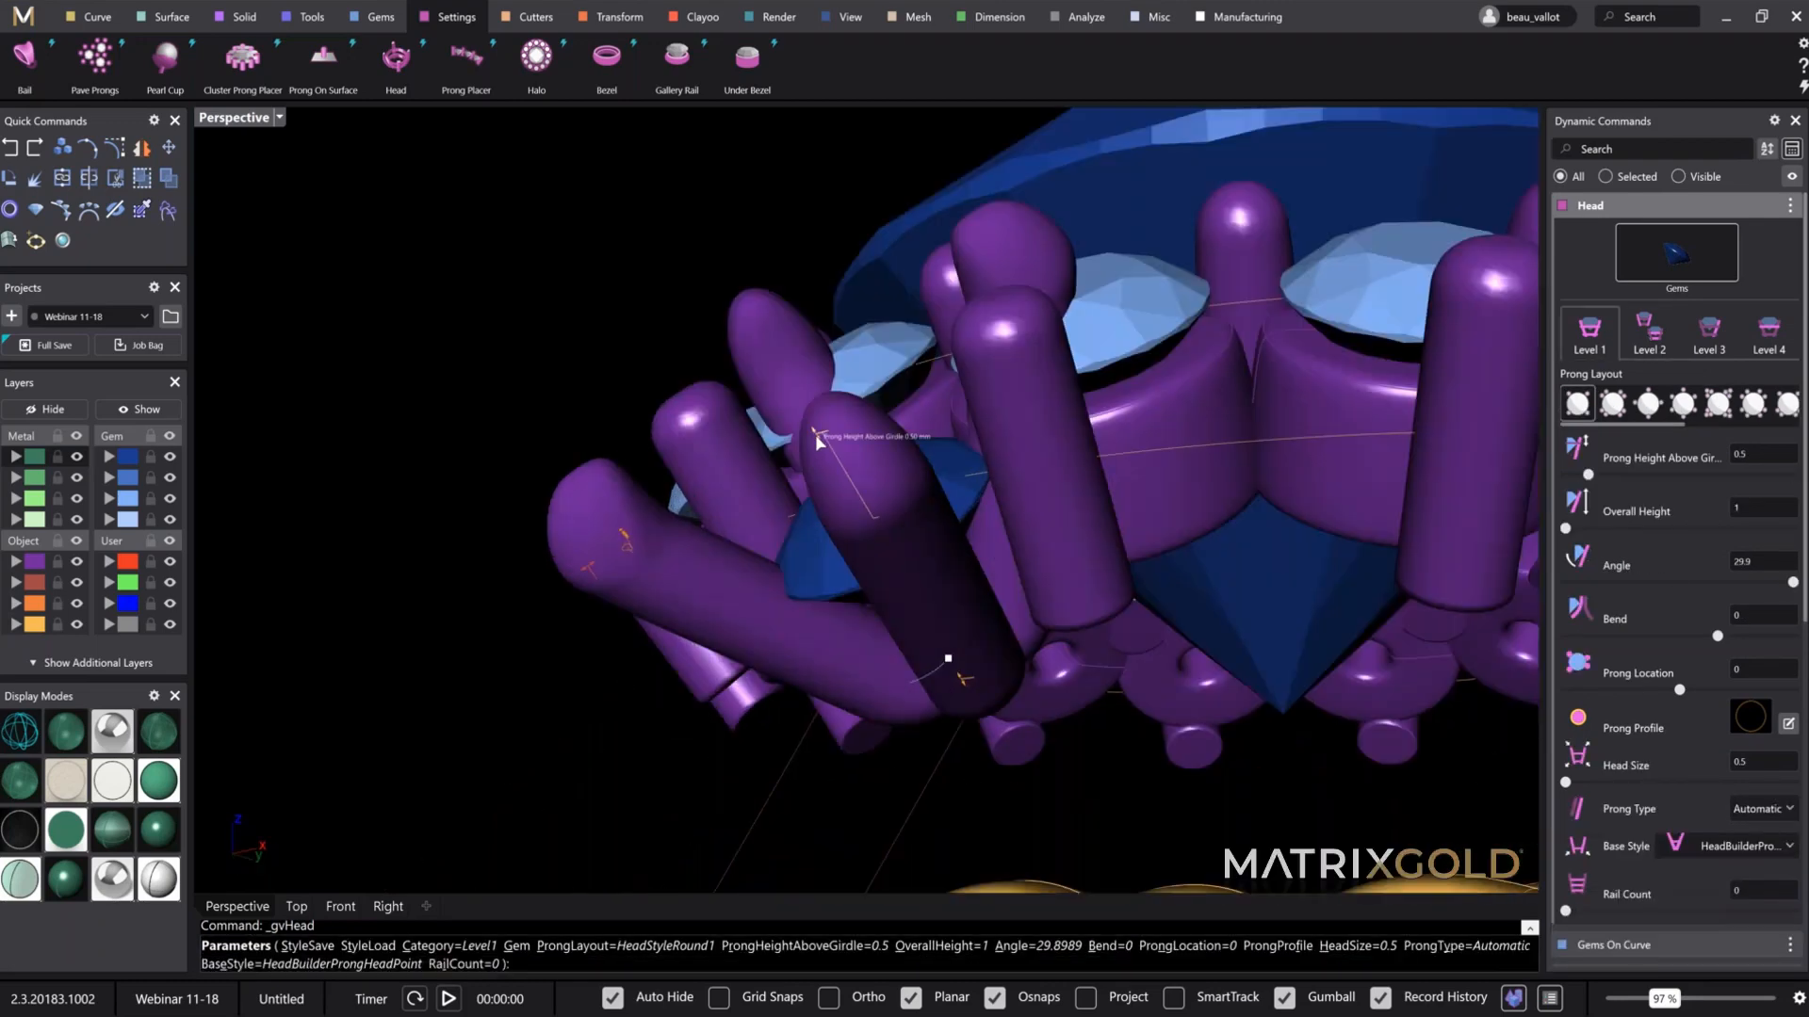
drag(877, 509, 902, 509)
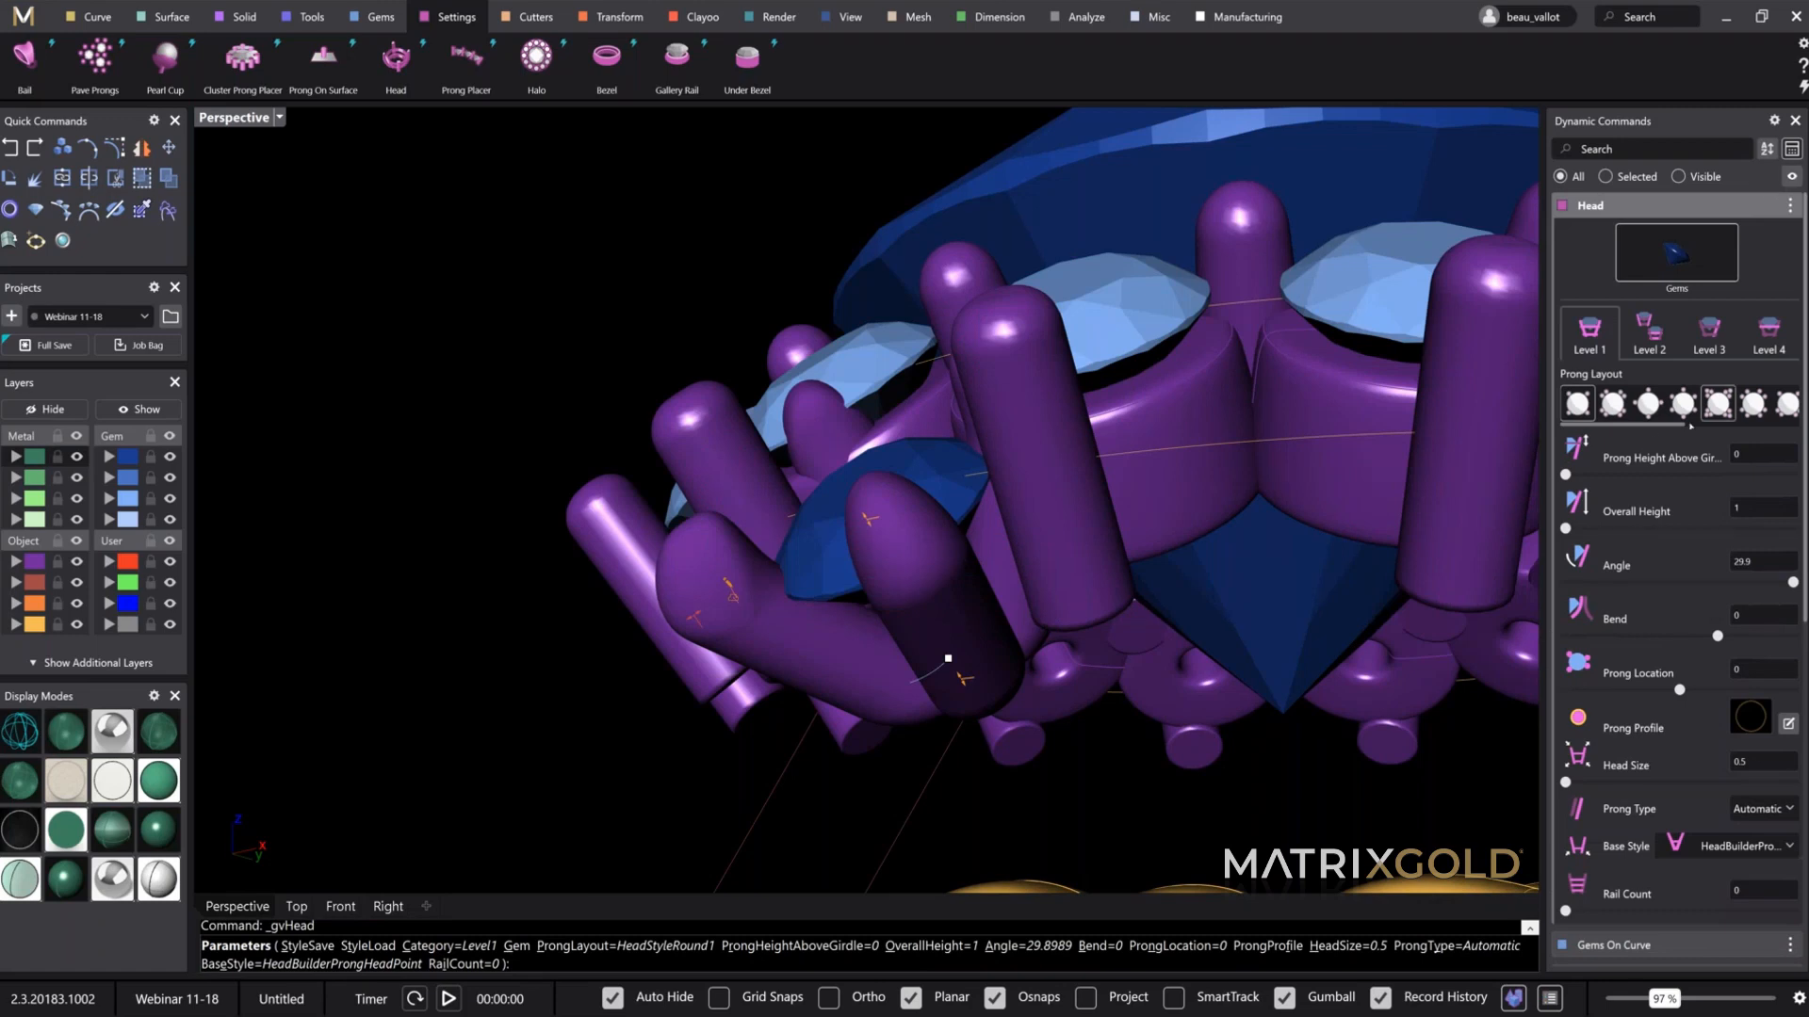
Step: Try different prong layouts for the lower gem's head and settle on the three-prong HeadStyleRound8
click(1649, 405)
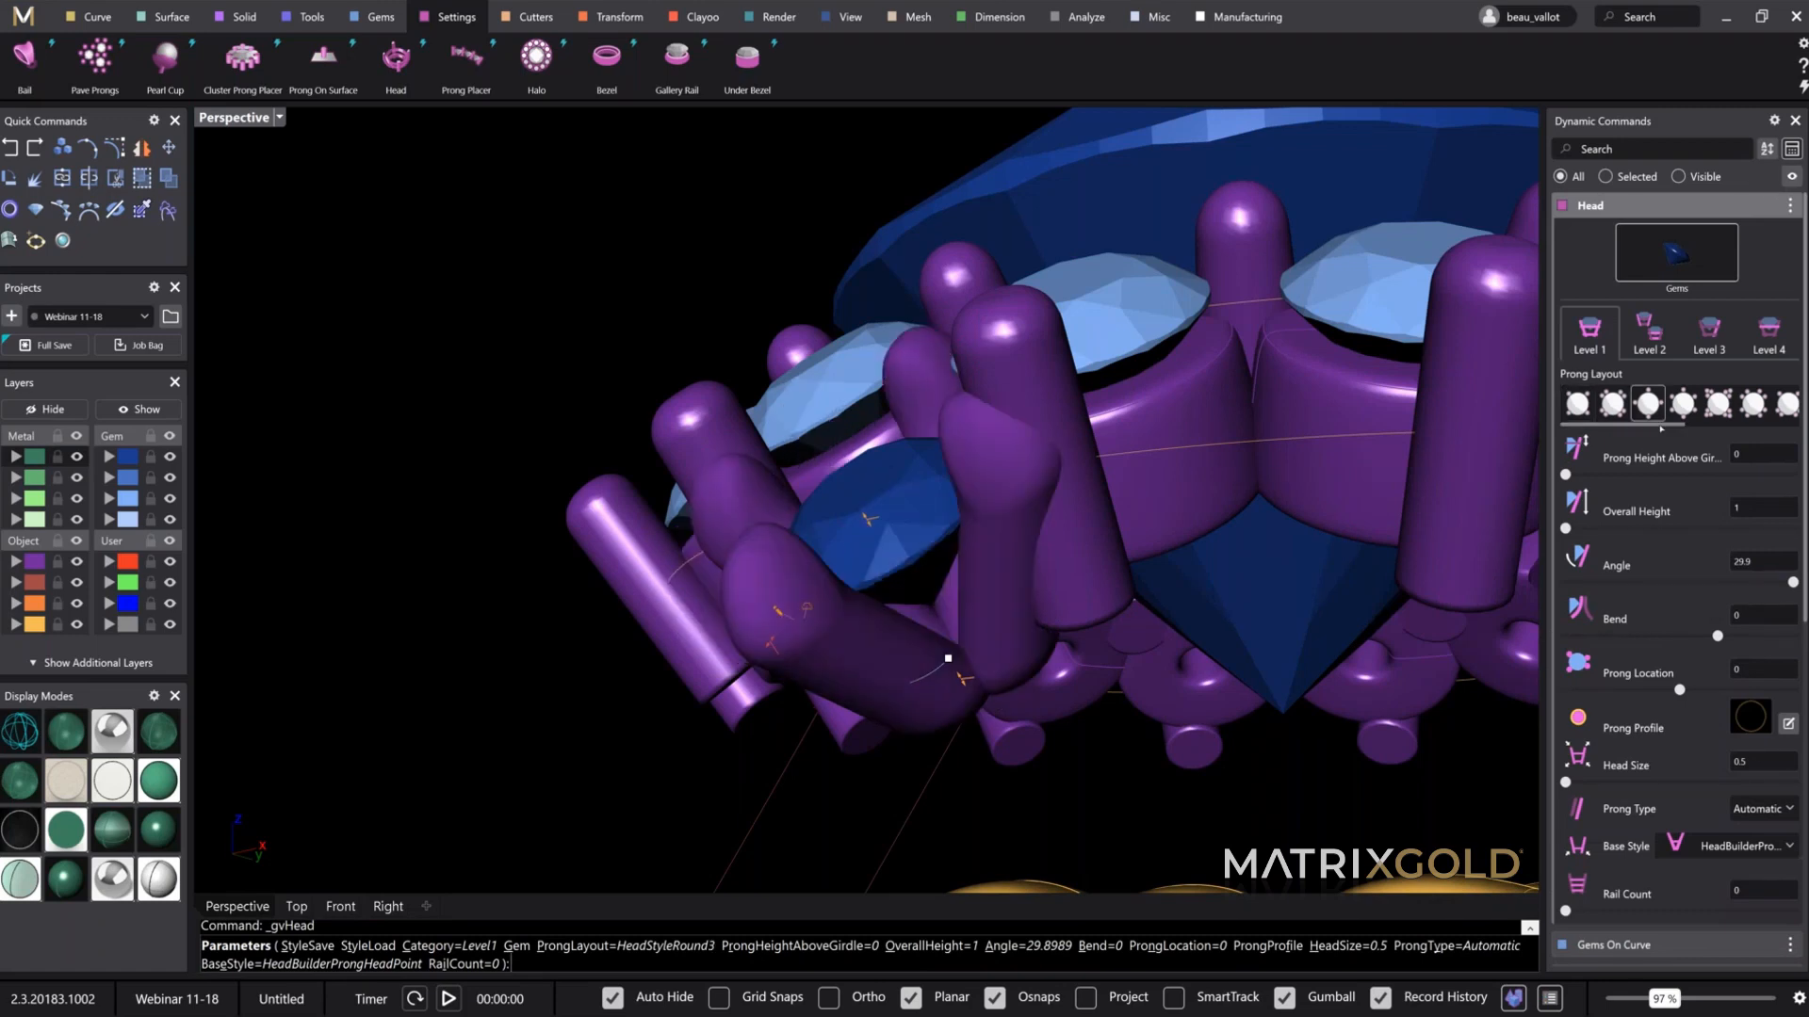
drag(1596, 426, 1716, 426)
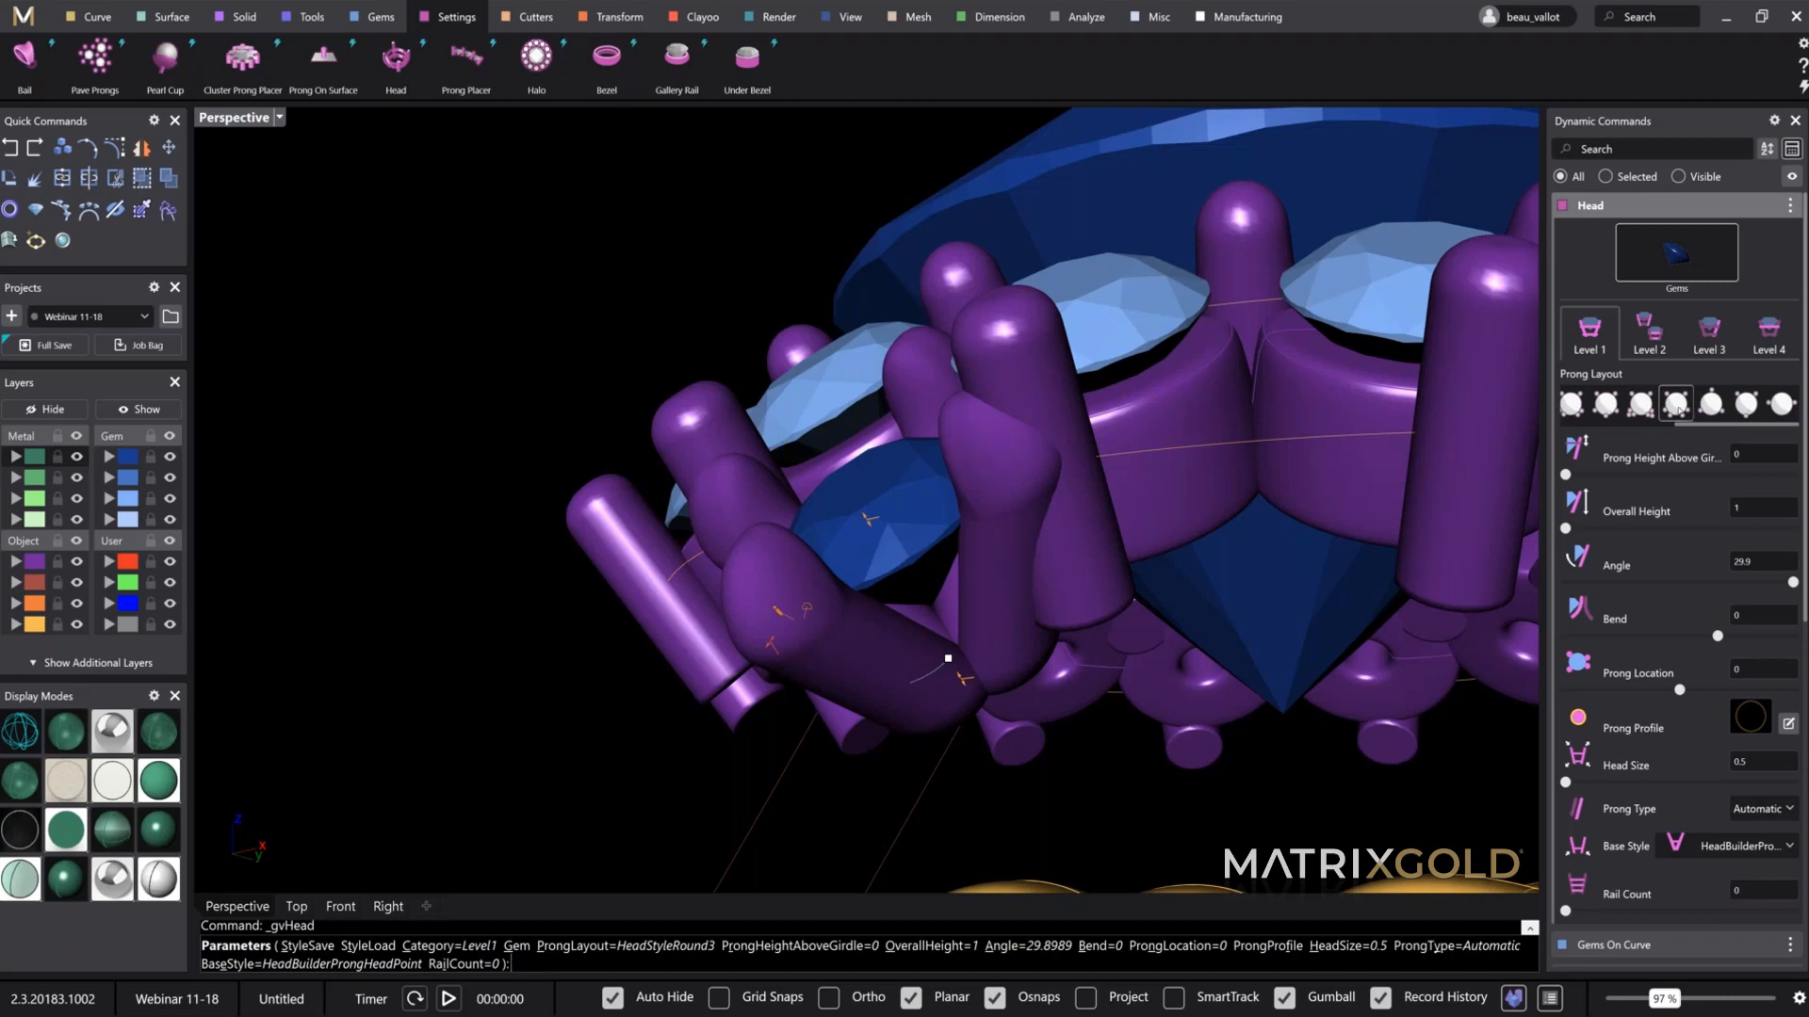
click(1676, 404)
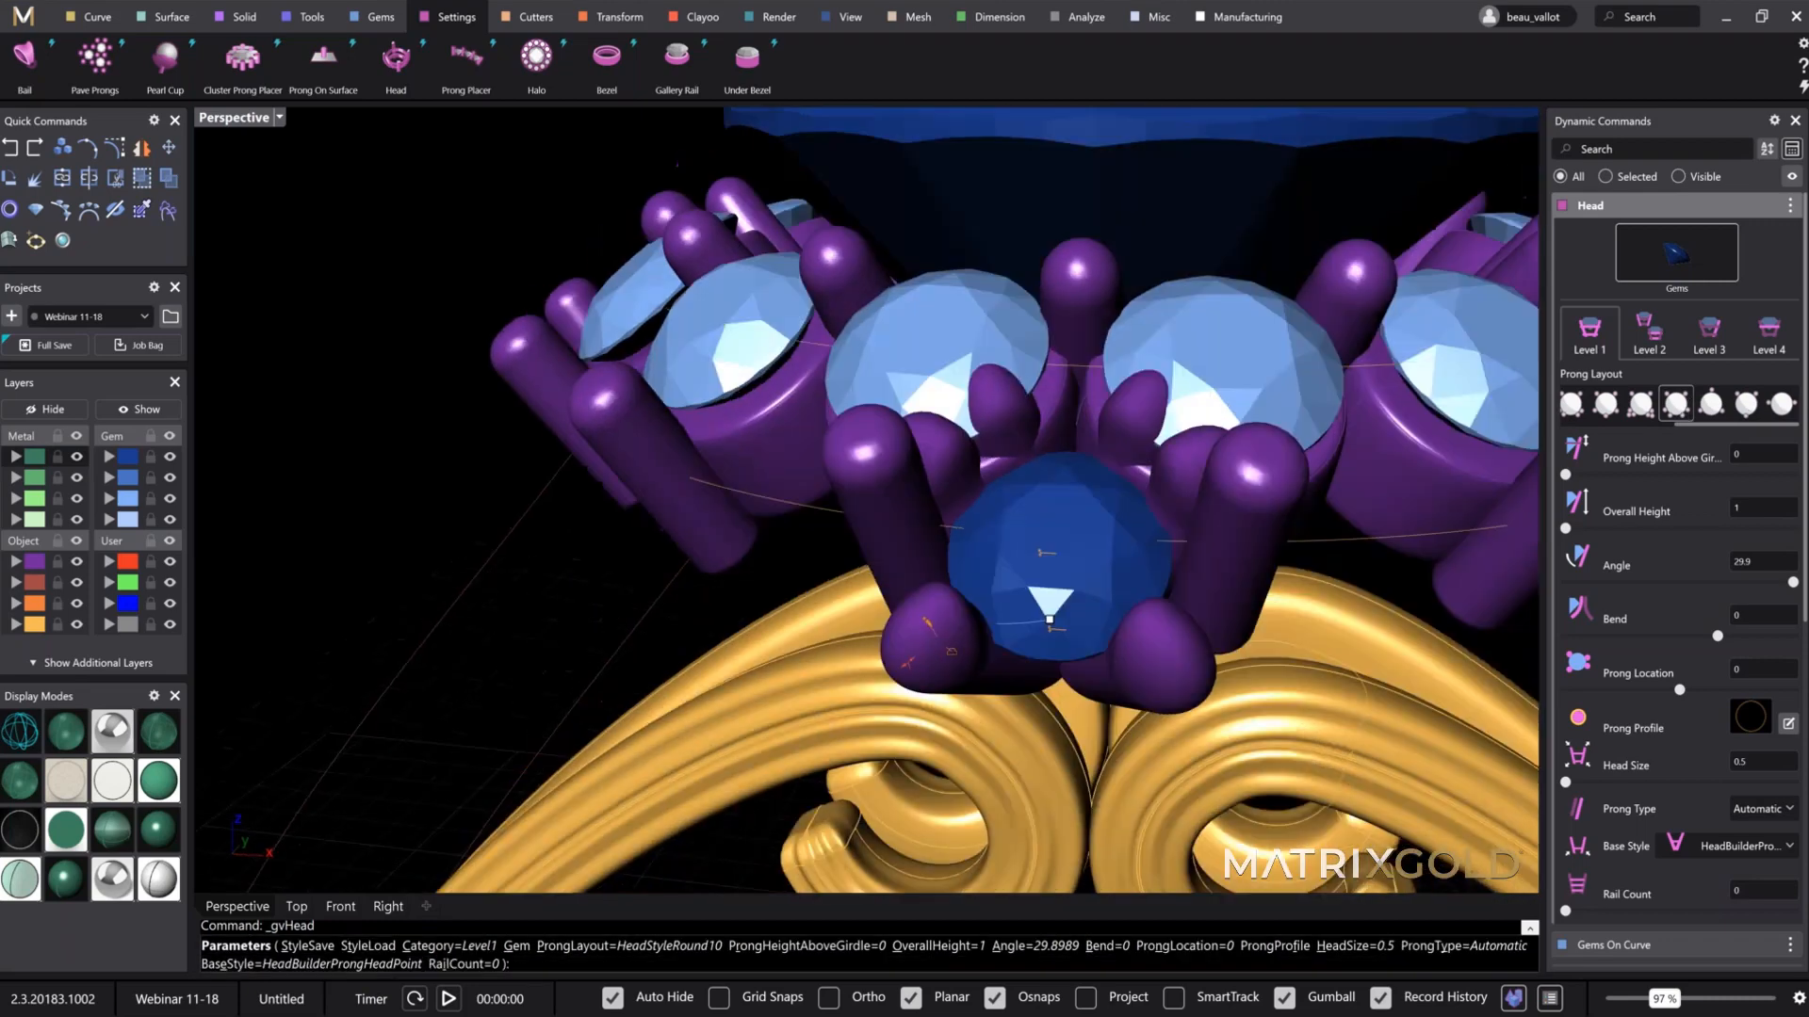
click(1606, 404)
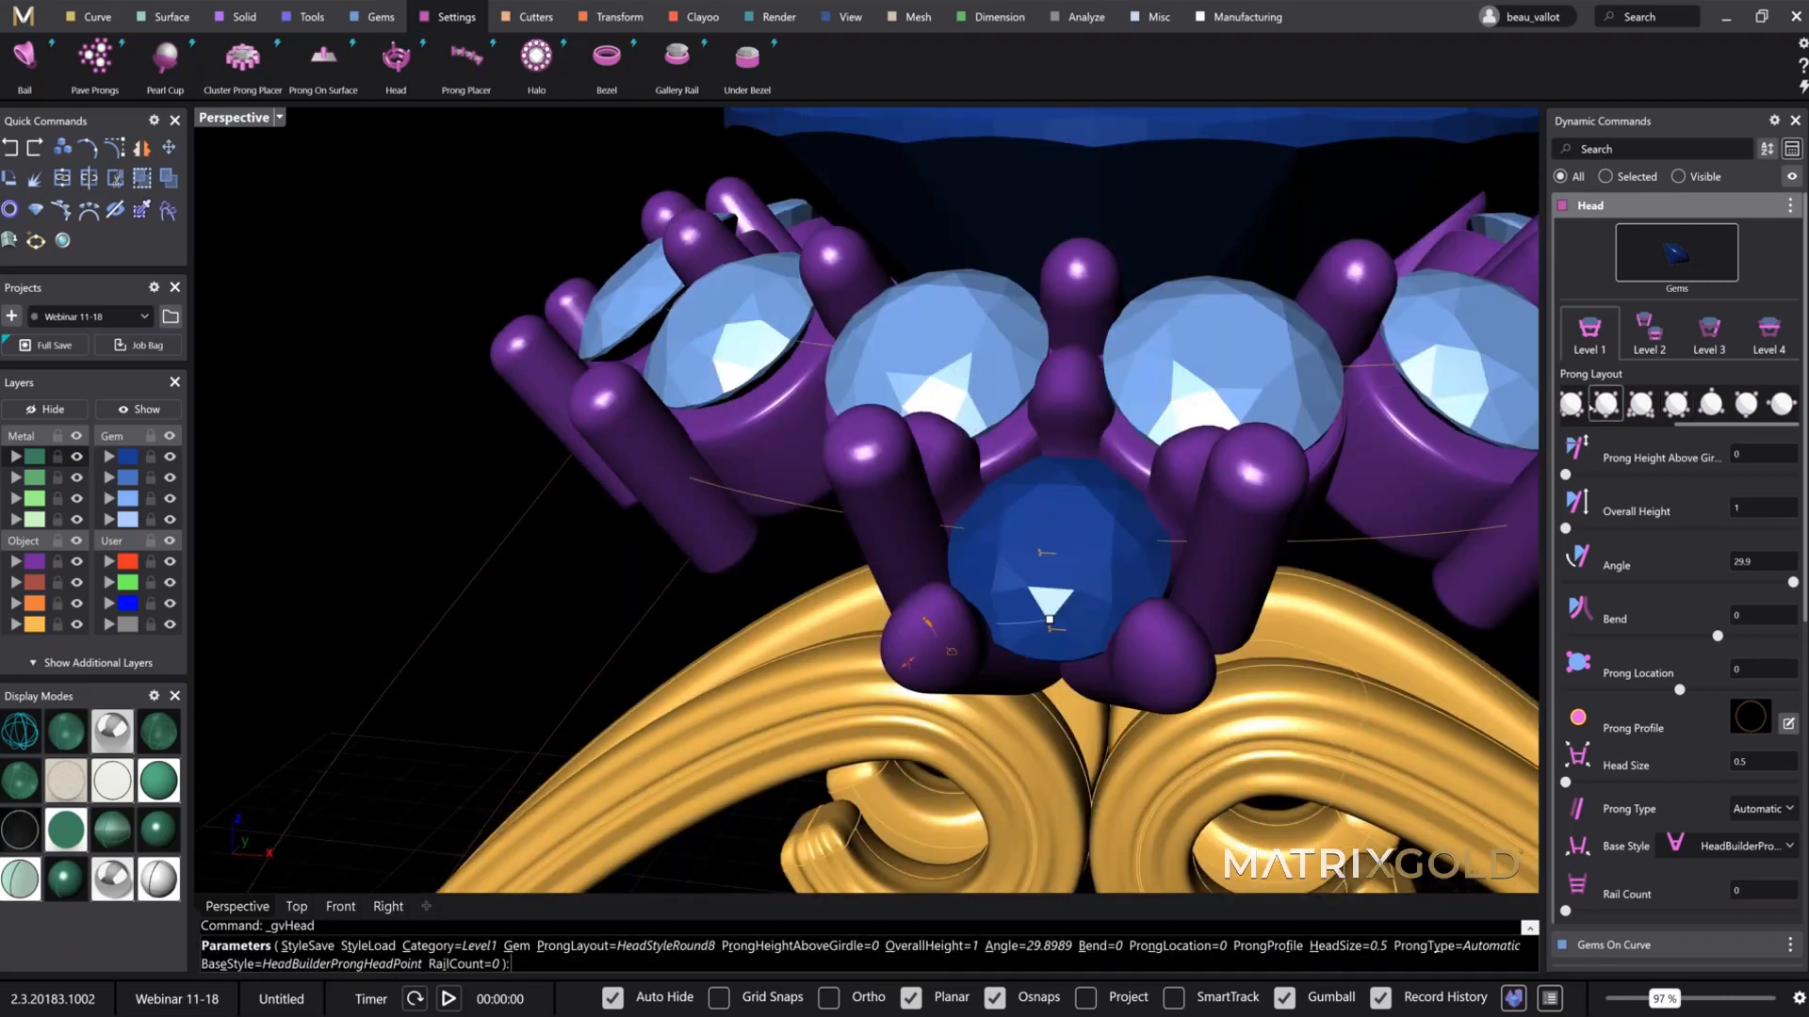
right_drag(1104, 477, 974, 487)
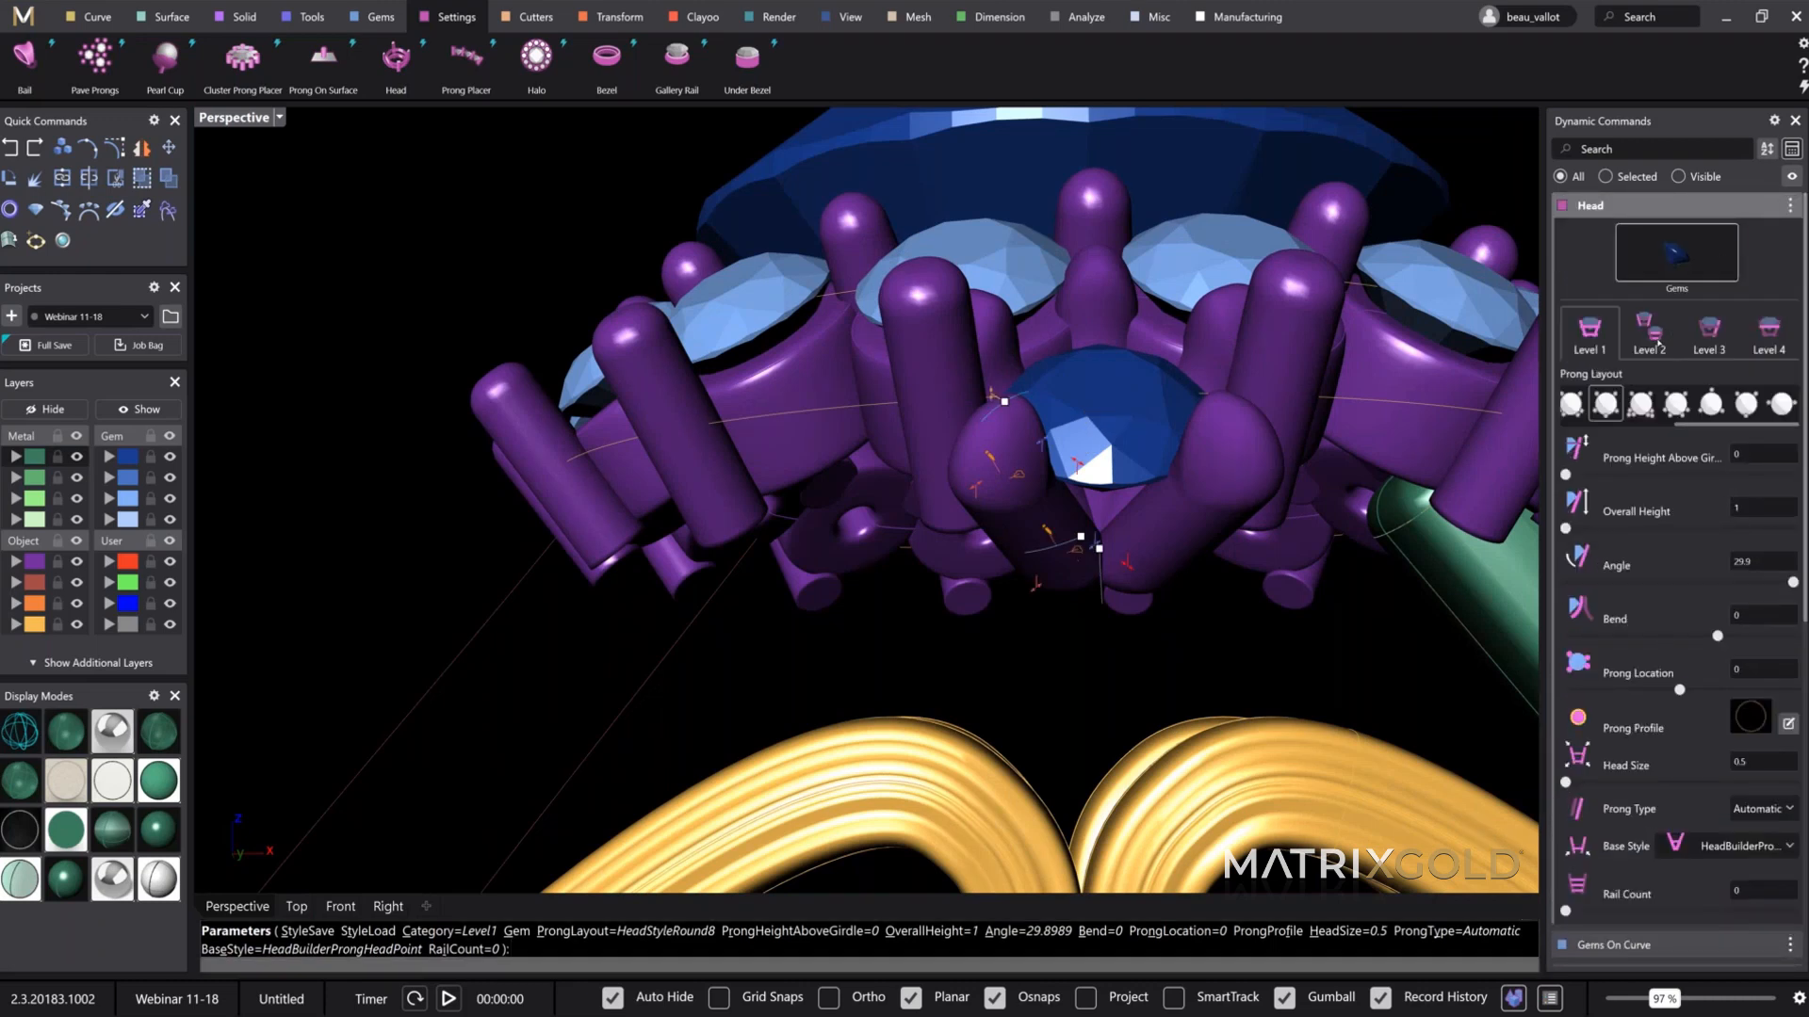
Step: Set the selected prong's dome height to 0.2 and the thickness at its base to 0.6
drag(987, 392, 987, 450)
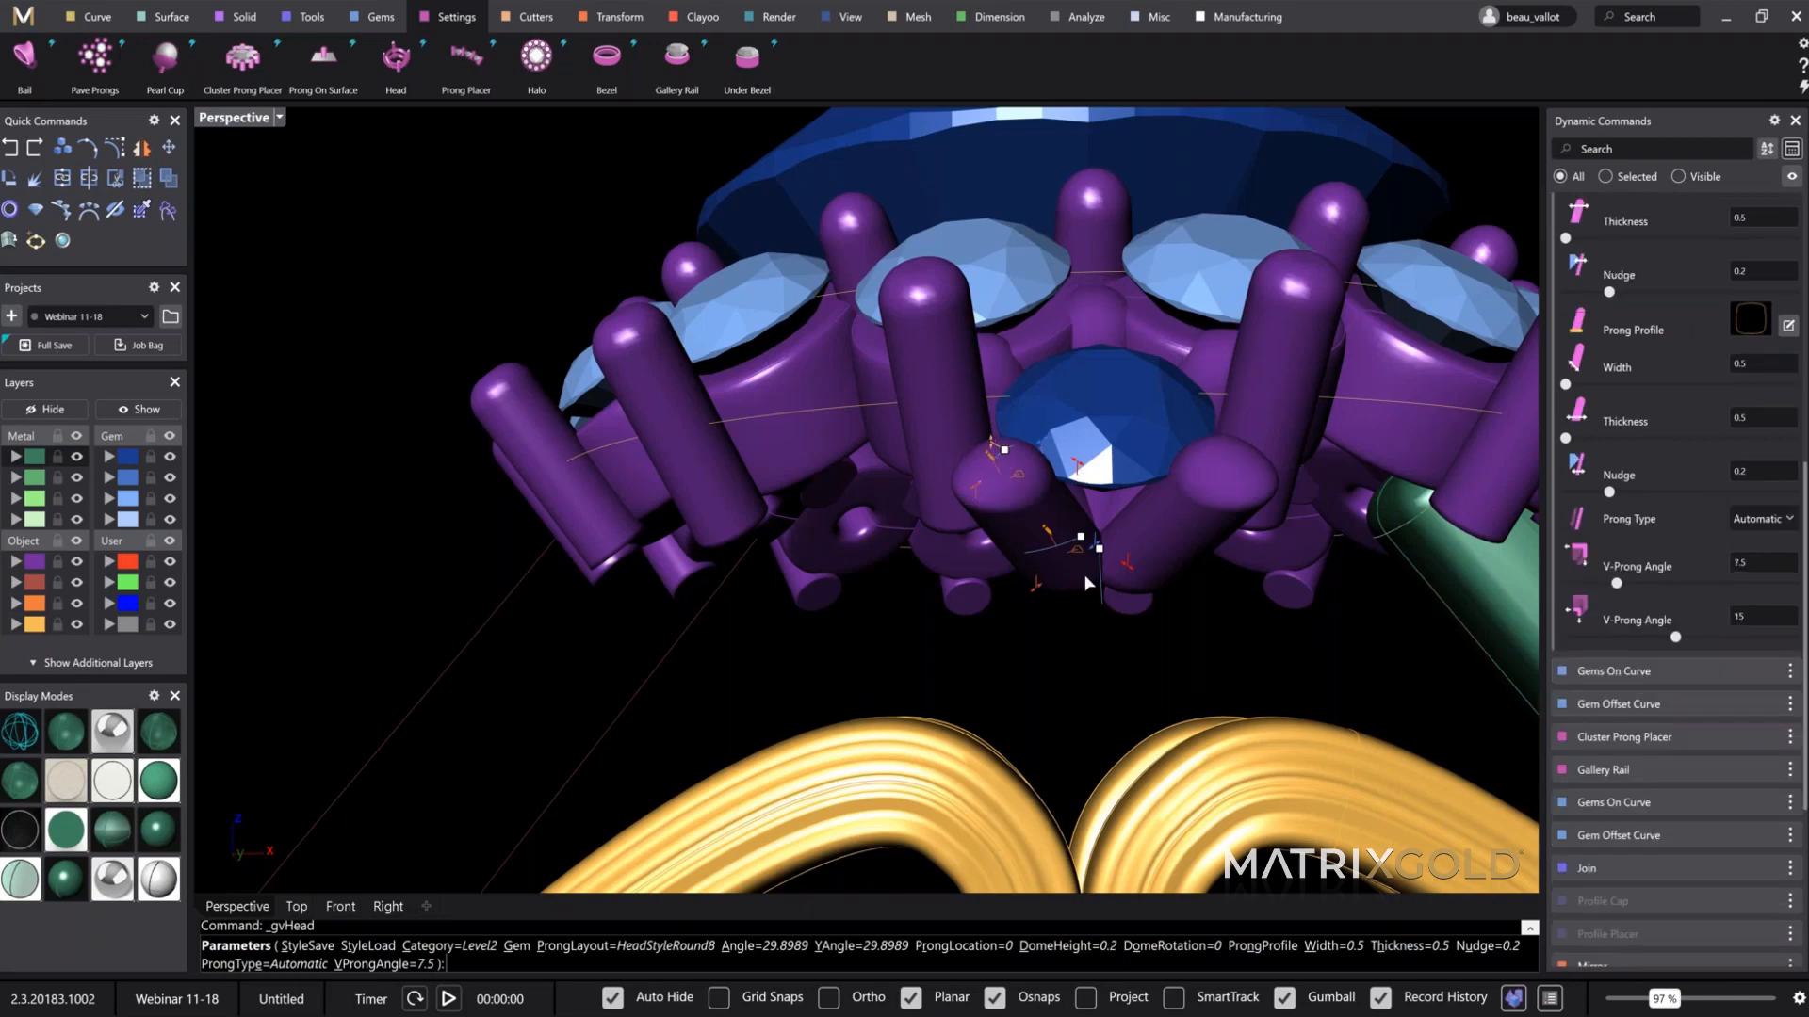
right_drag(1082, 577, 929, 527)
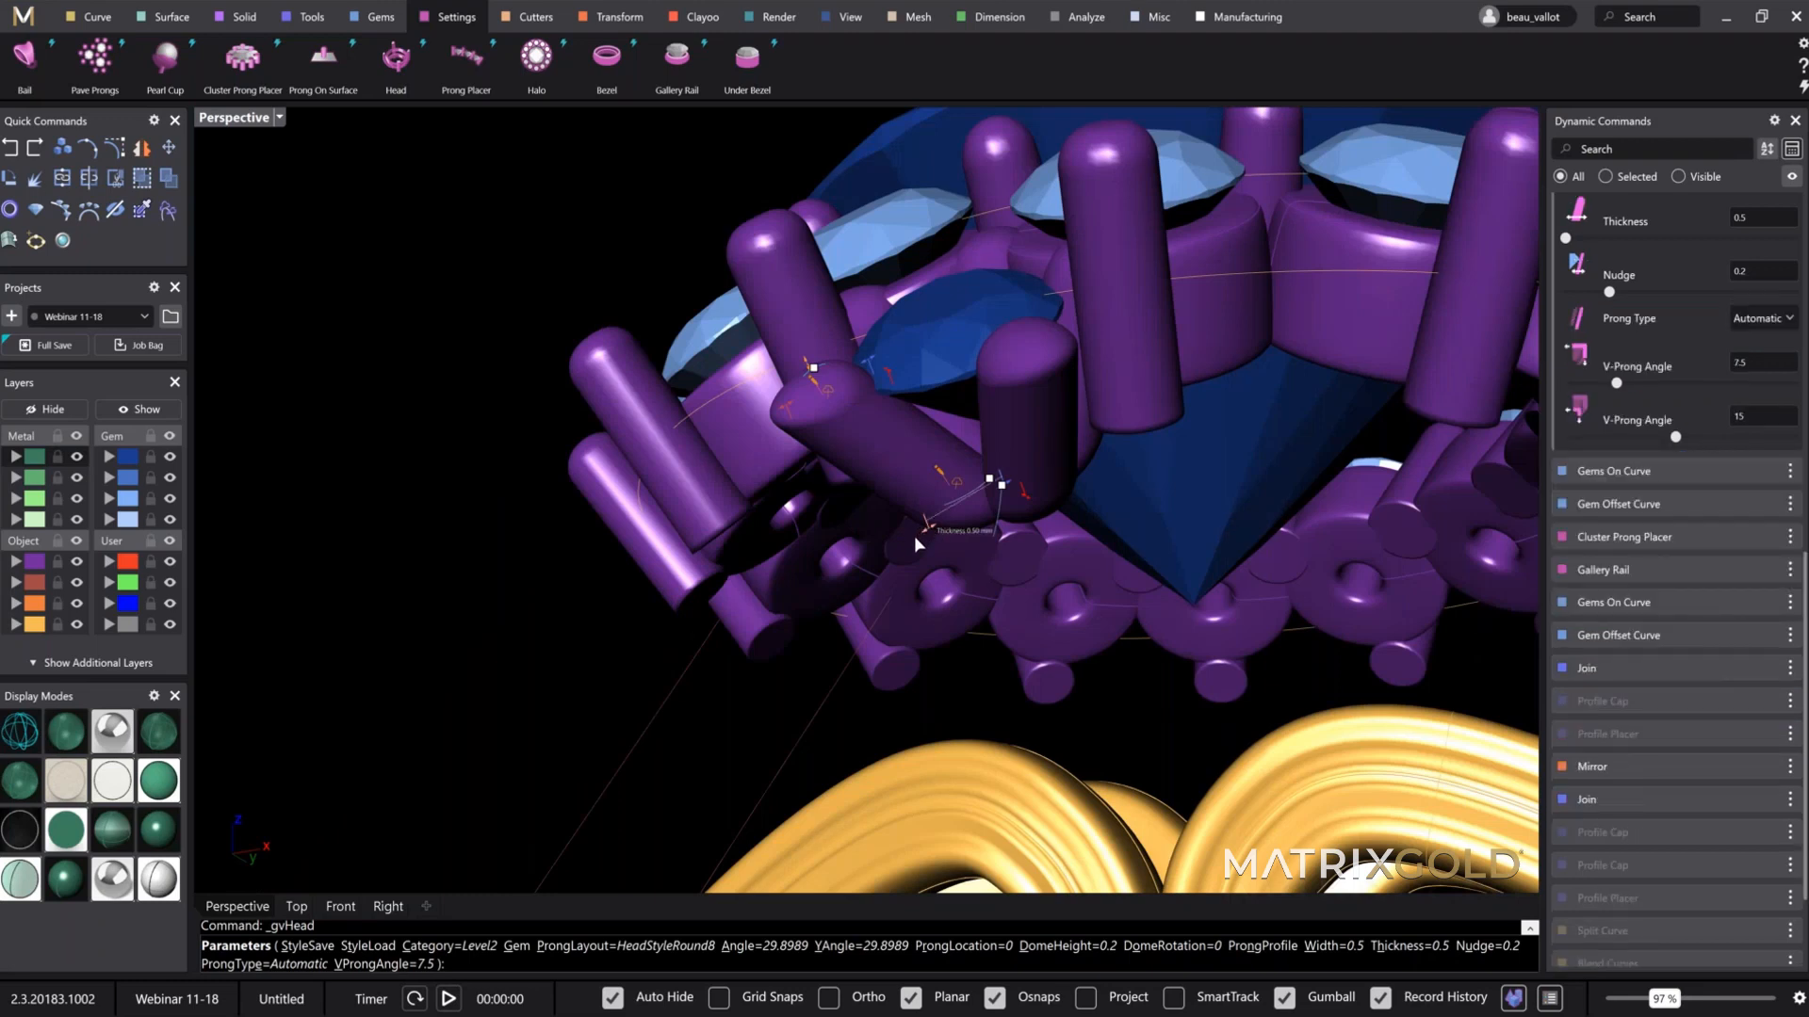
drag(914, 537, 922, 537)
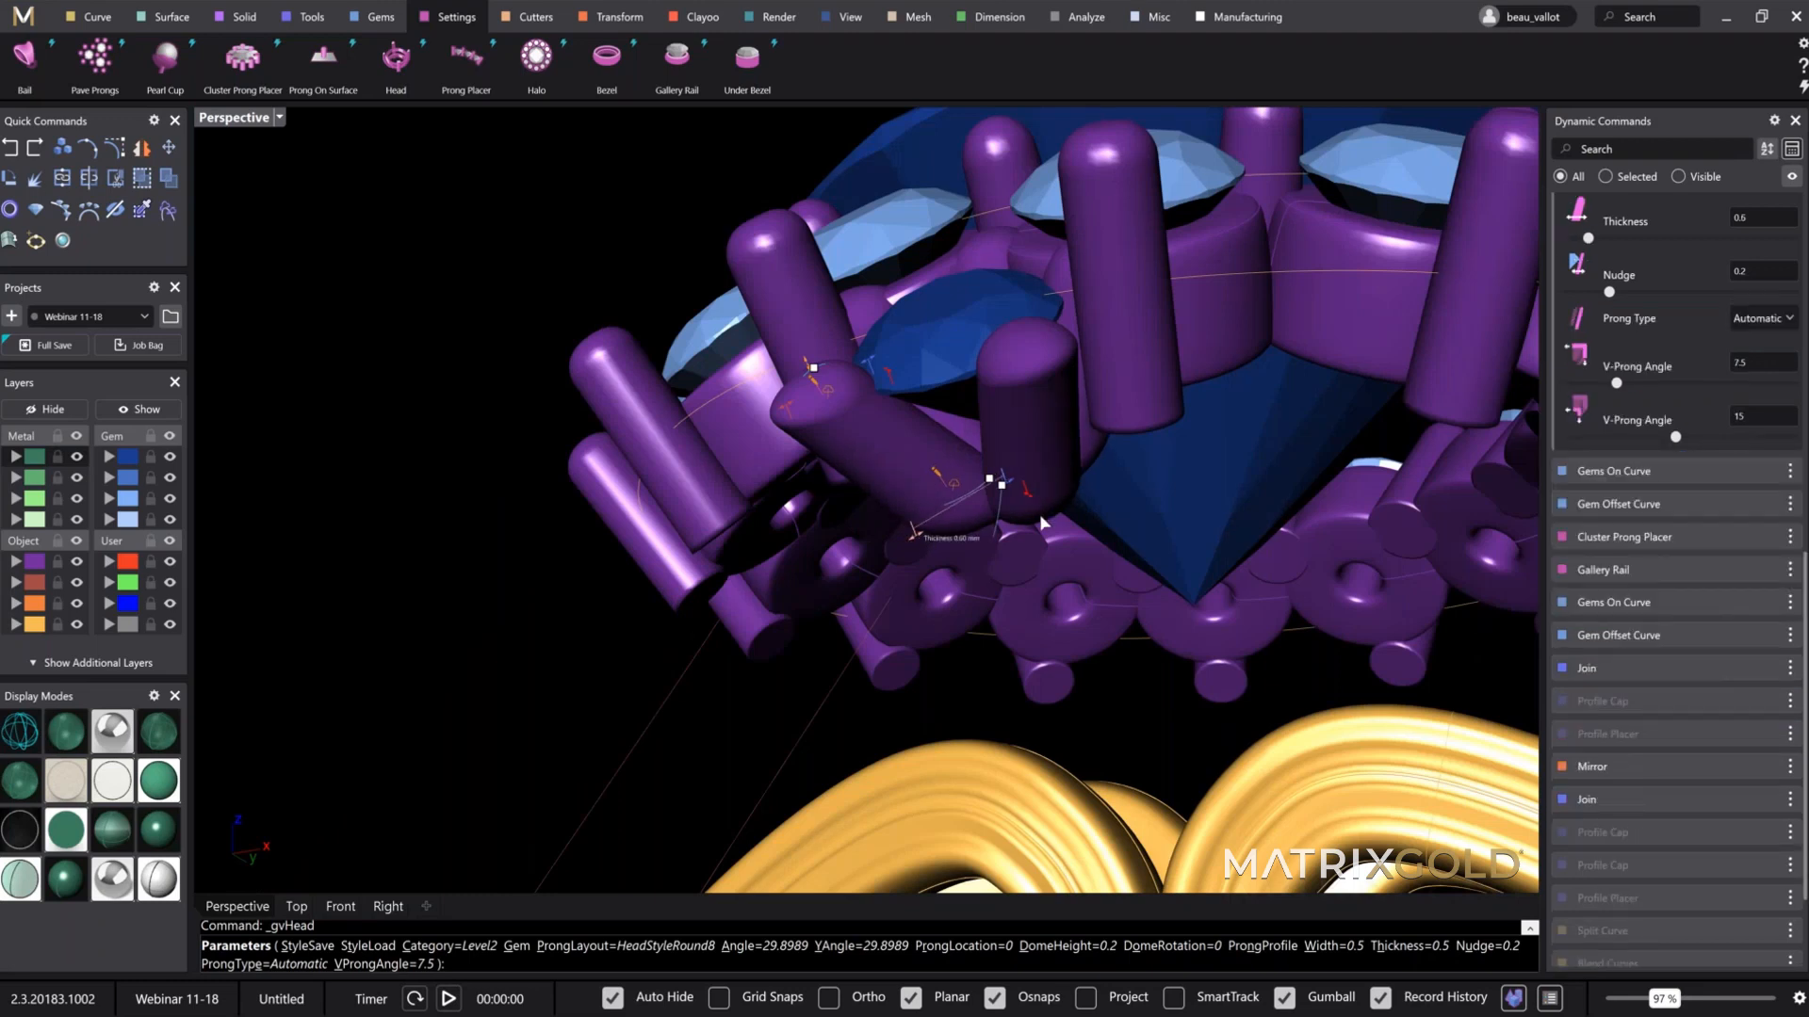
Step: Reduce the nudge at the prong's base to 0.01 and finish the head
scroll(1043, 522, up, 5)
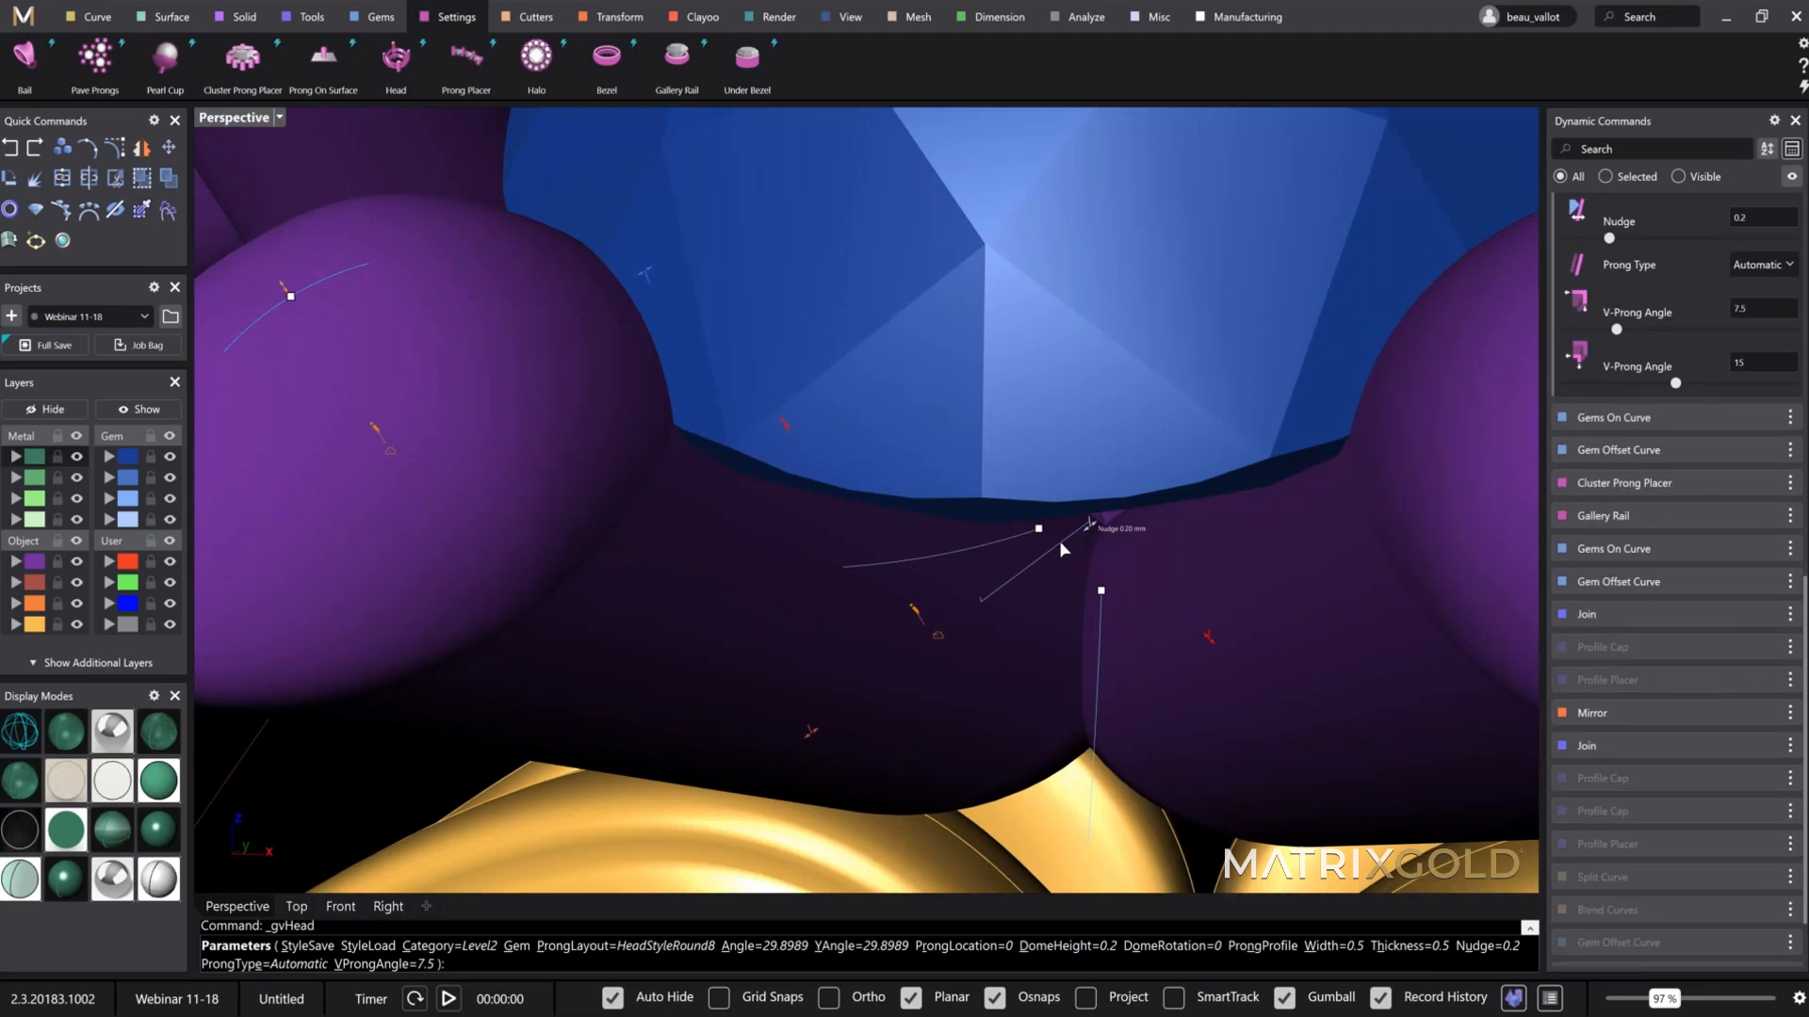
drag(1126, 505, 981, 601)
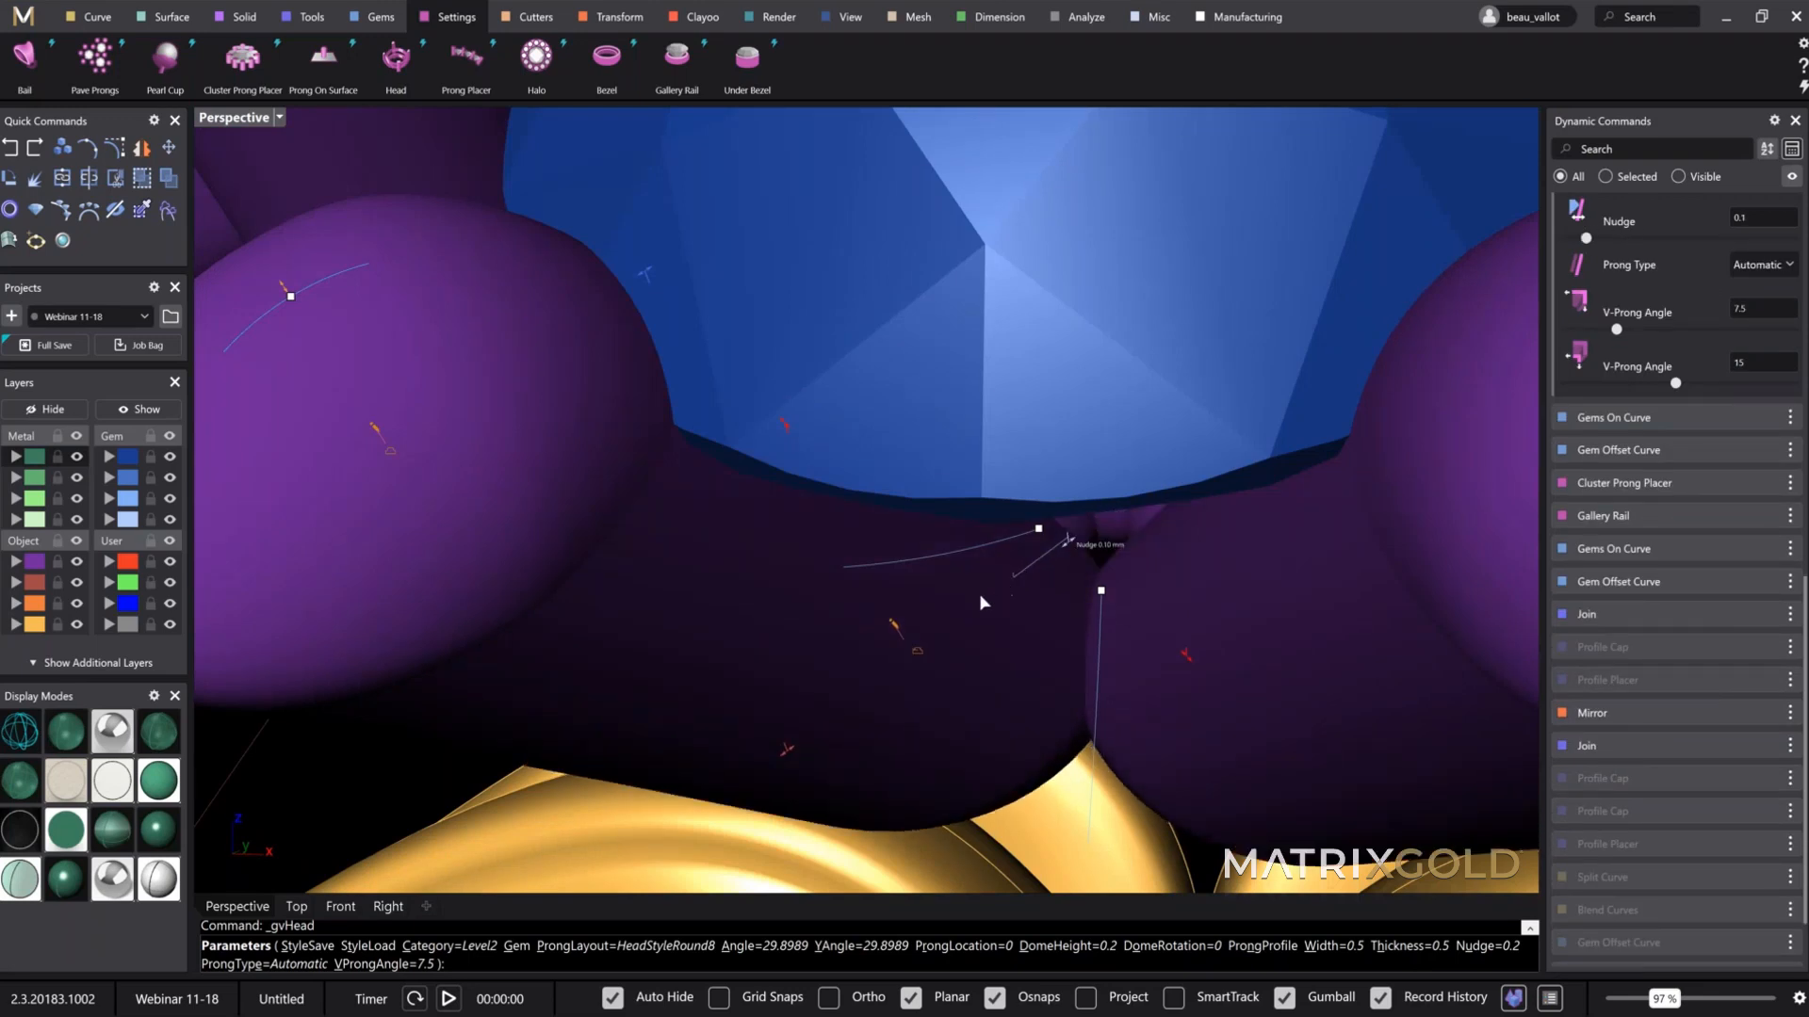
scroll(979, 594, down, 6)
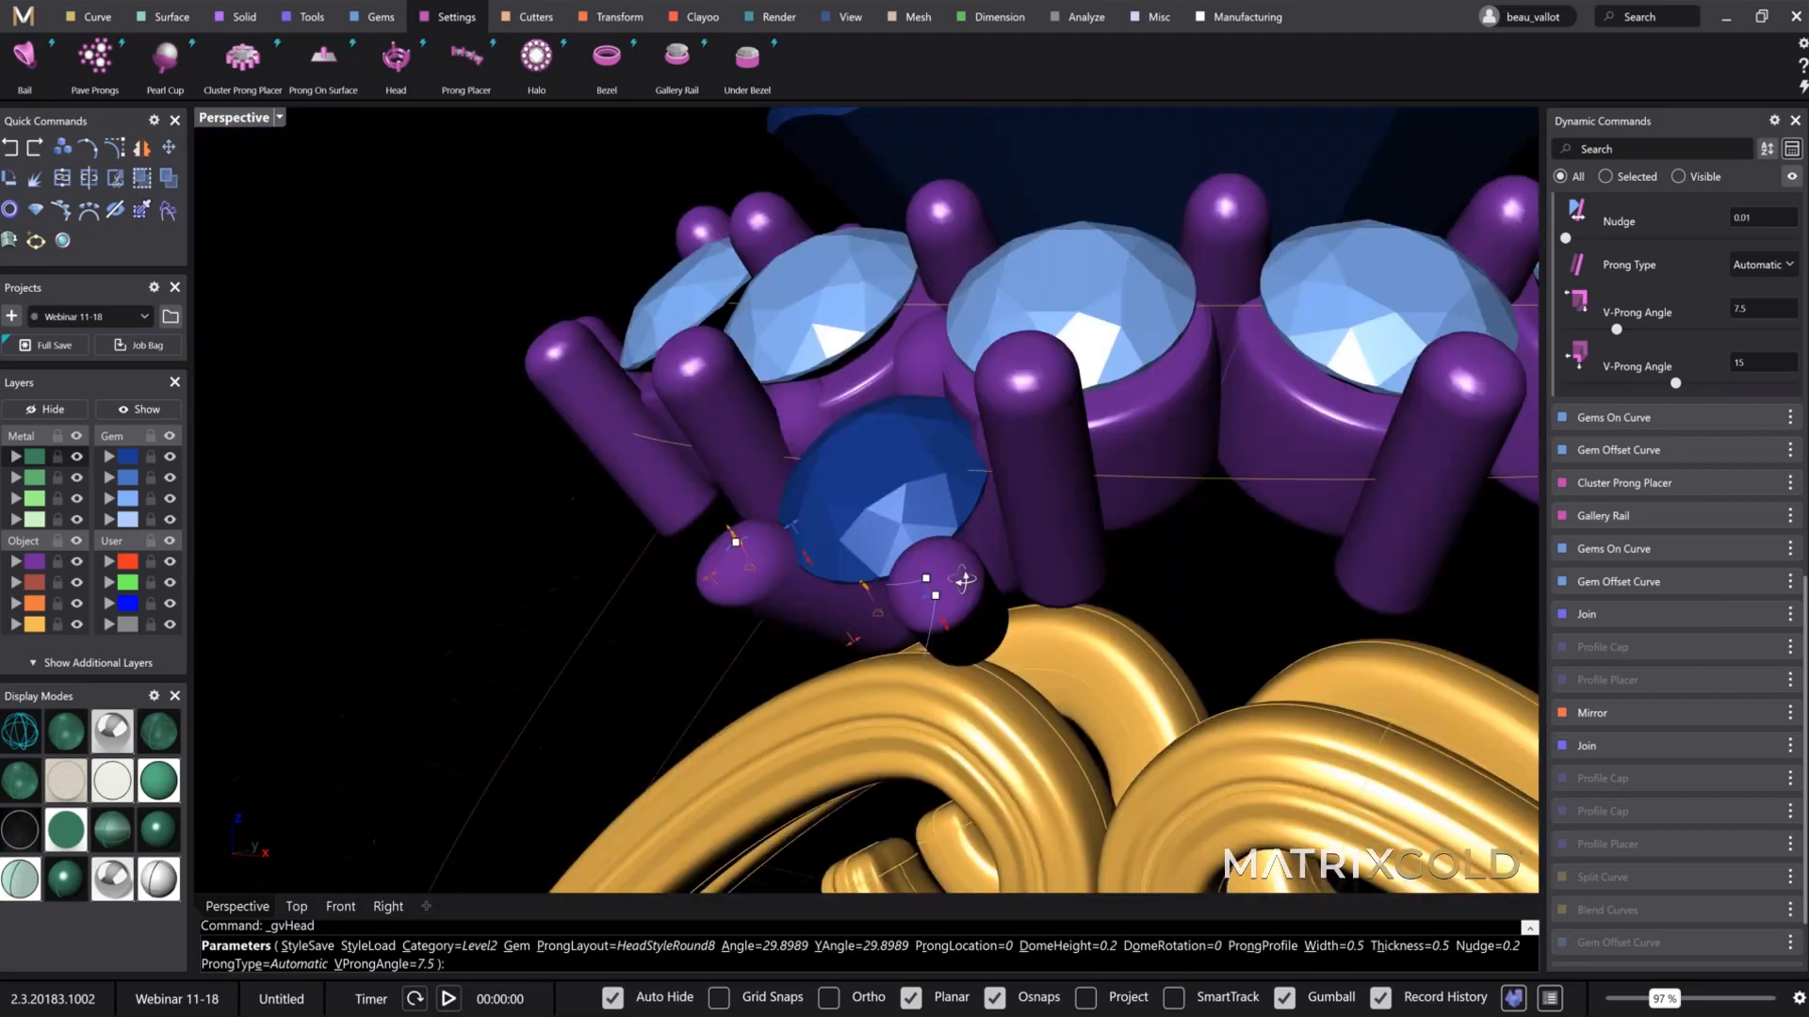
right_drag(962, 578, 1045, 660)
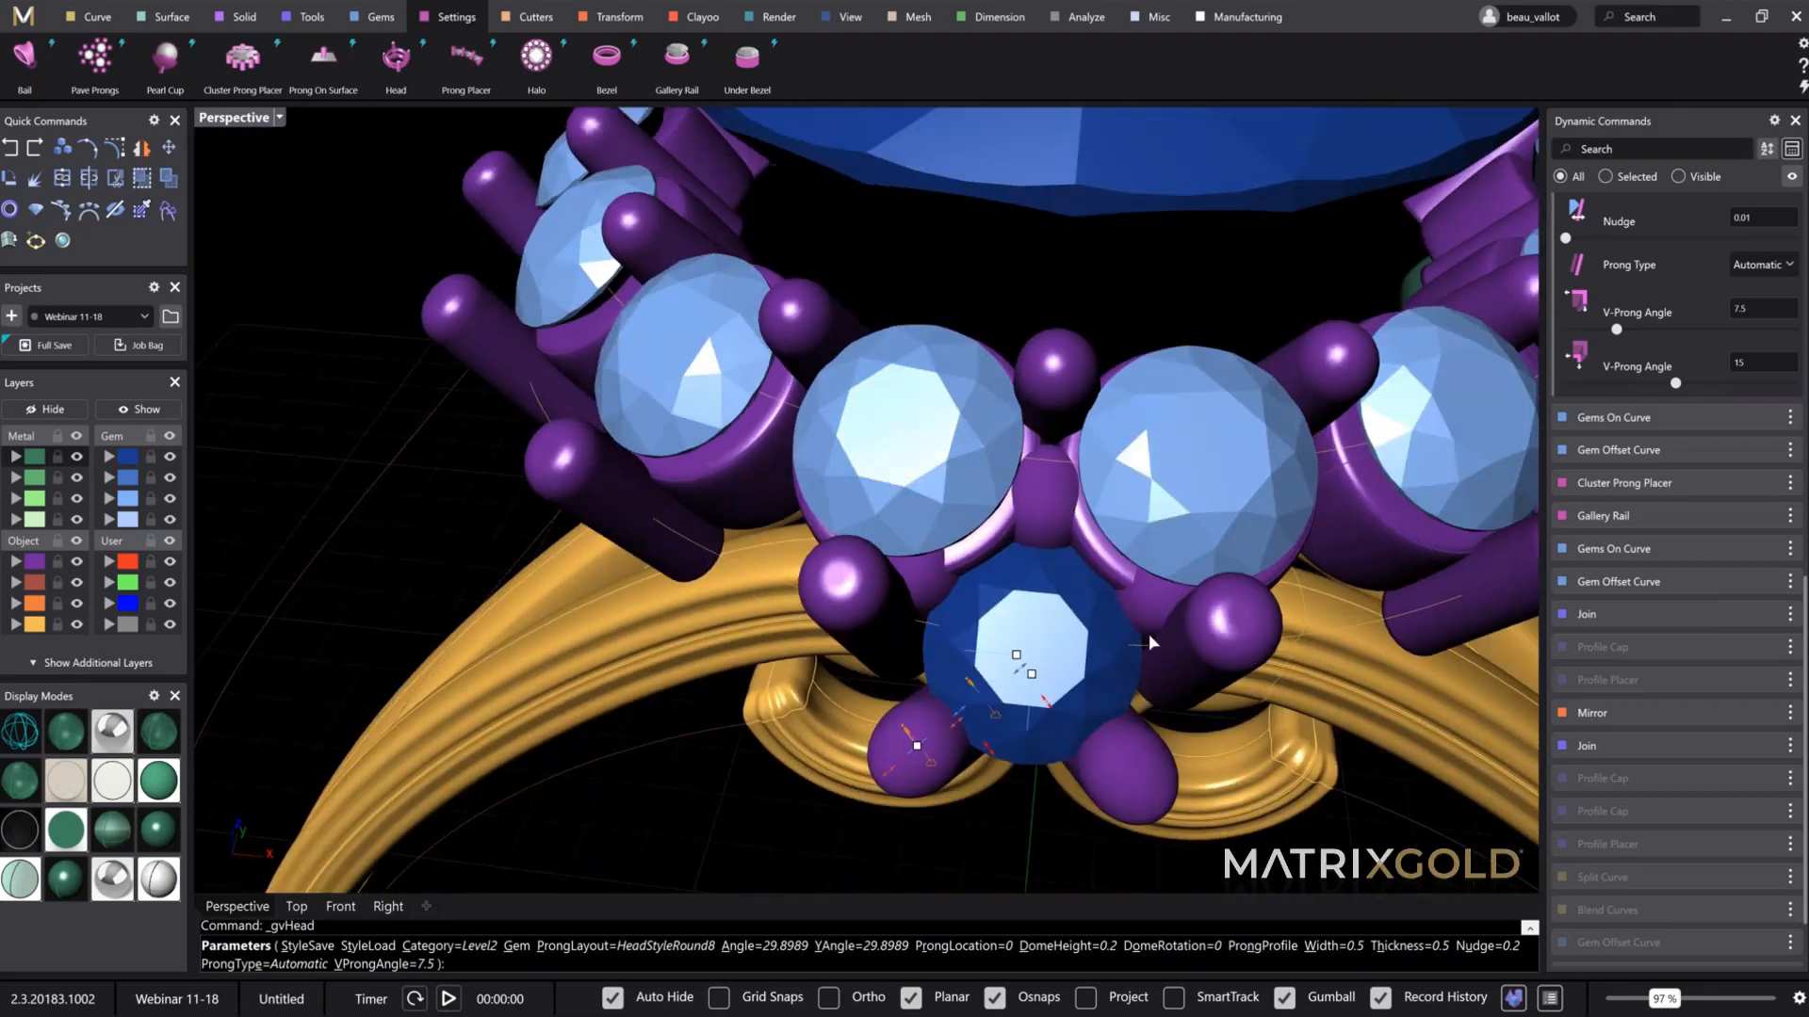
mouse_move(1134, 622)
right_down()
mouse_move(1017, 513)
mouse_move(1102, 617)
right_up()
scroll(776, 524, up, 5)
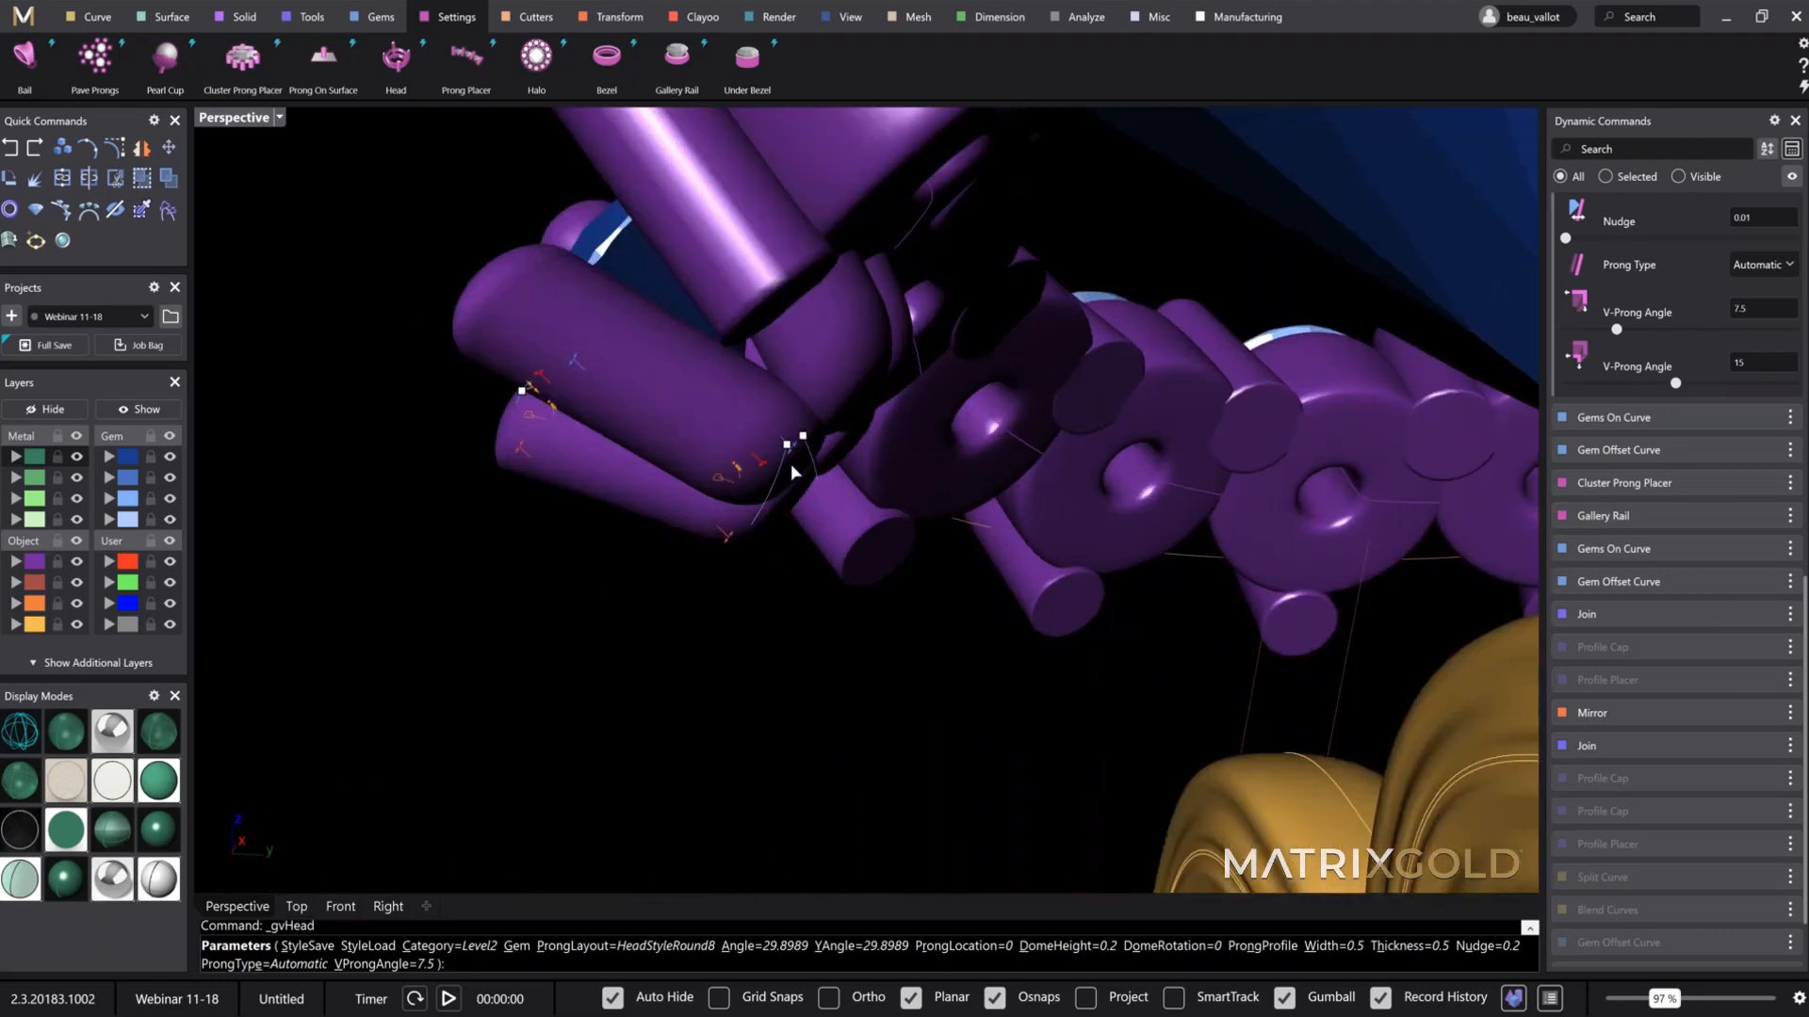
right_drag(810, 396, 1111, 556)
key(Return)
Step: Add a Gallery Rail to the lower gem with thickness 0.8 and girdle offset 0.2
click(830, 136)
scroll(829, 162, down, 6)
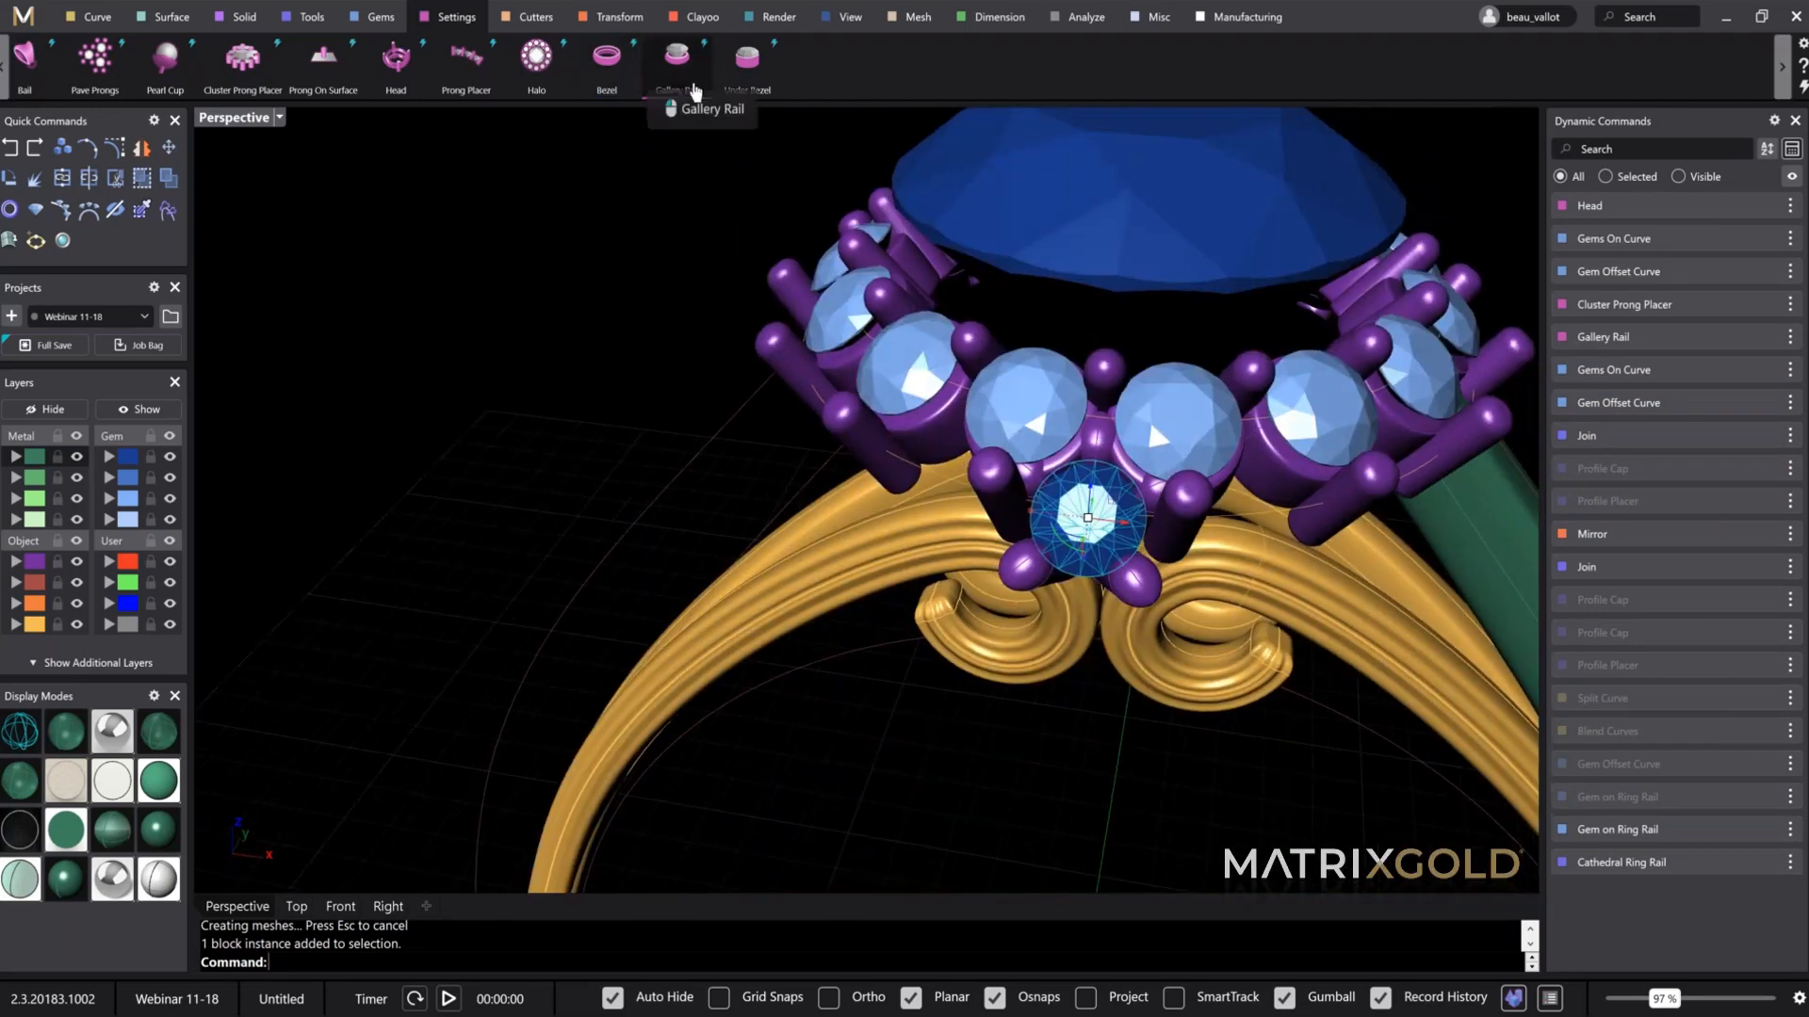
click(695, 92)
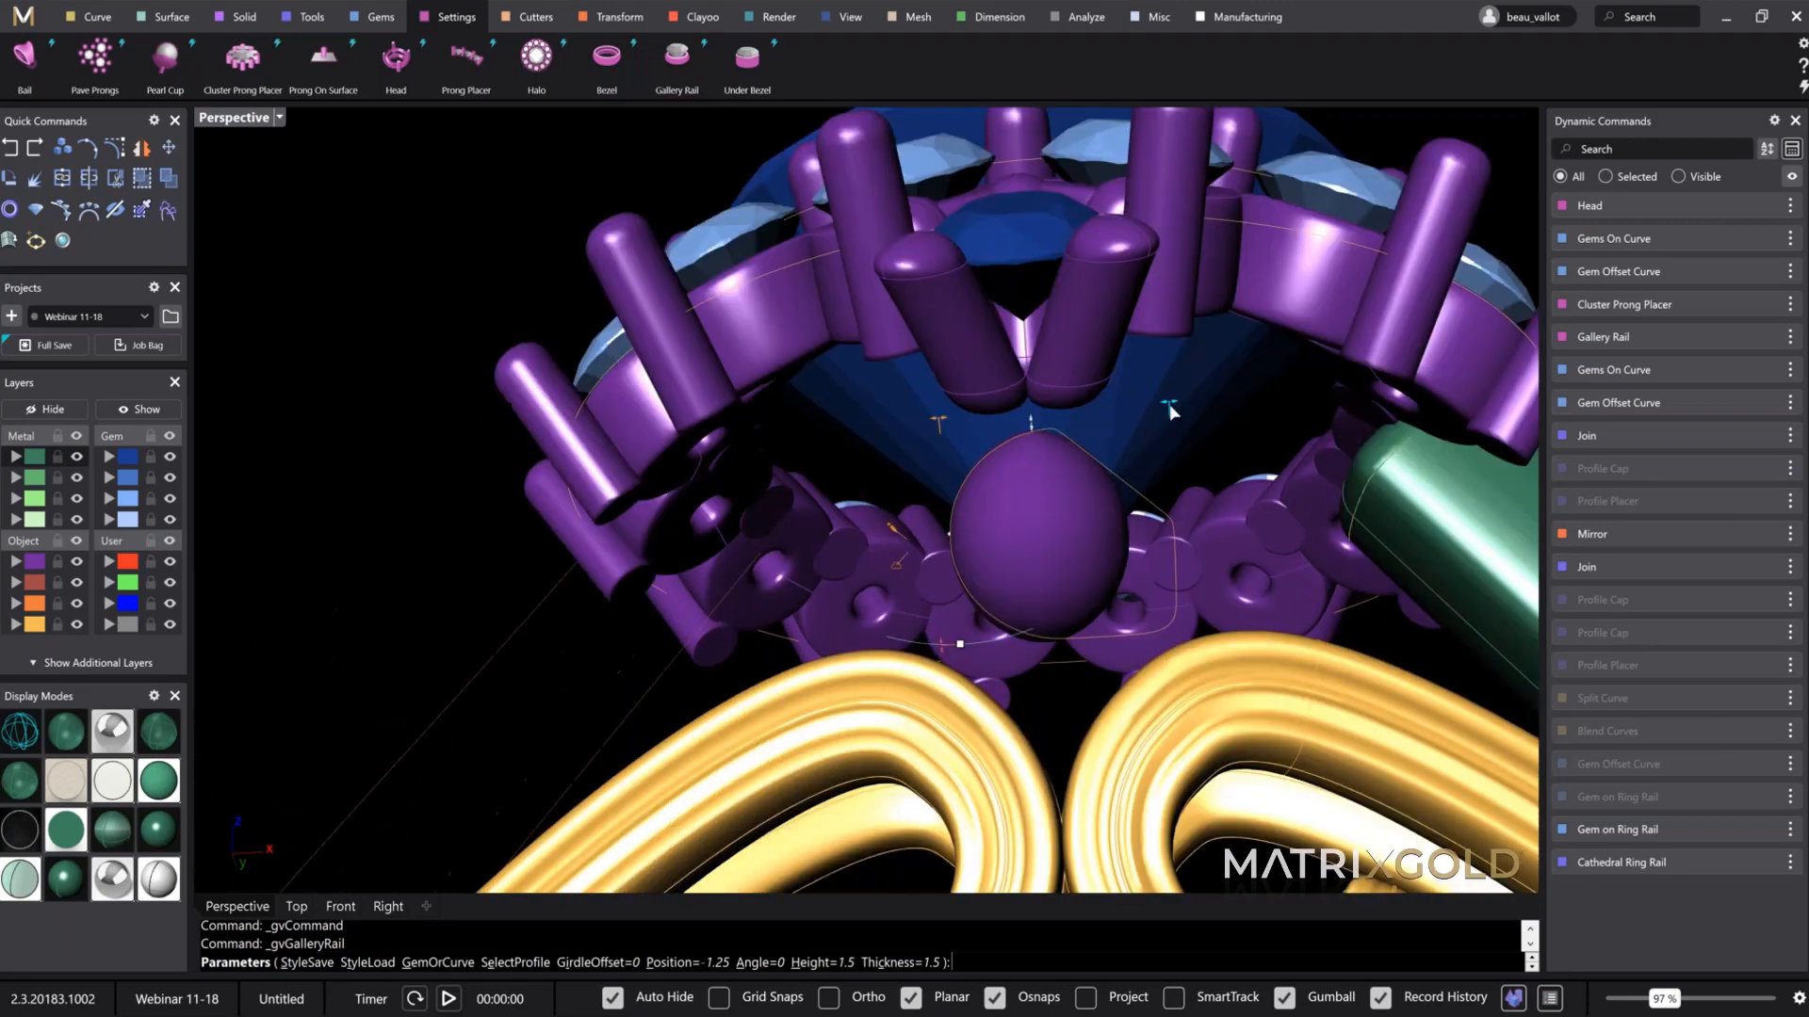
drag(1170, 405, 1063, 415)
drag(940, 421, 909, 424)
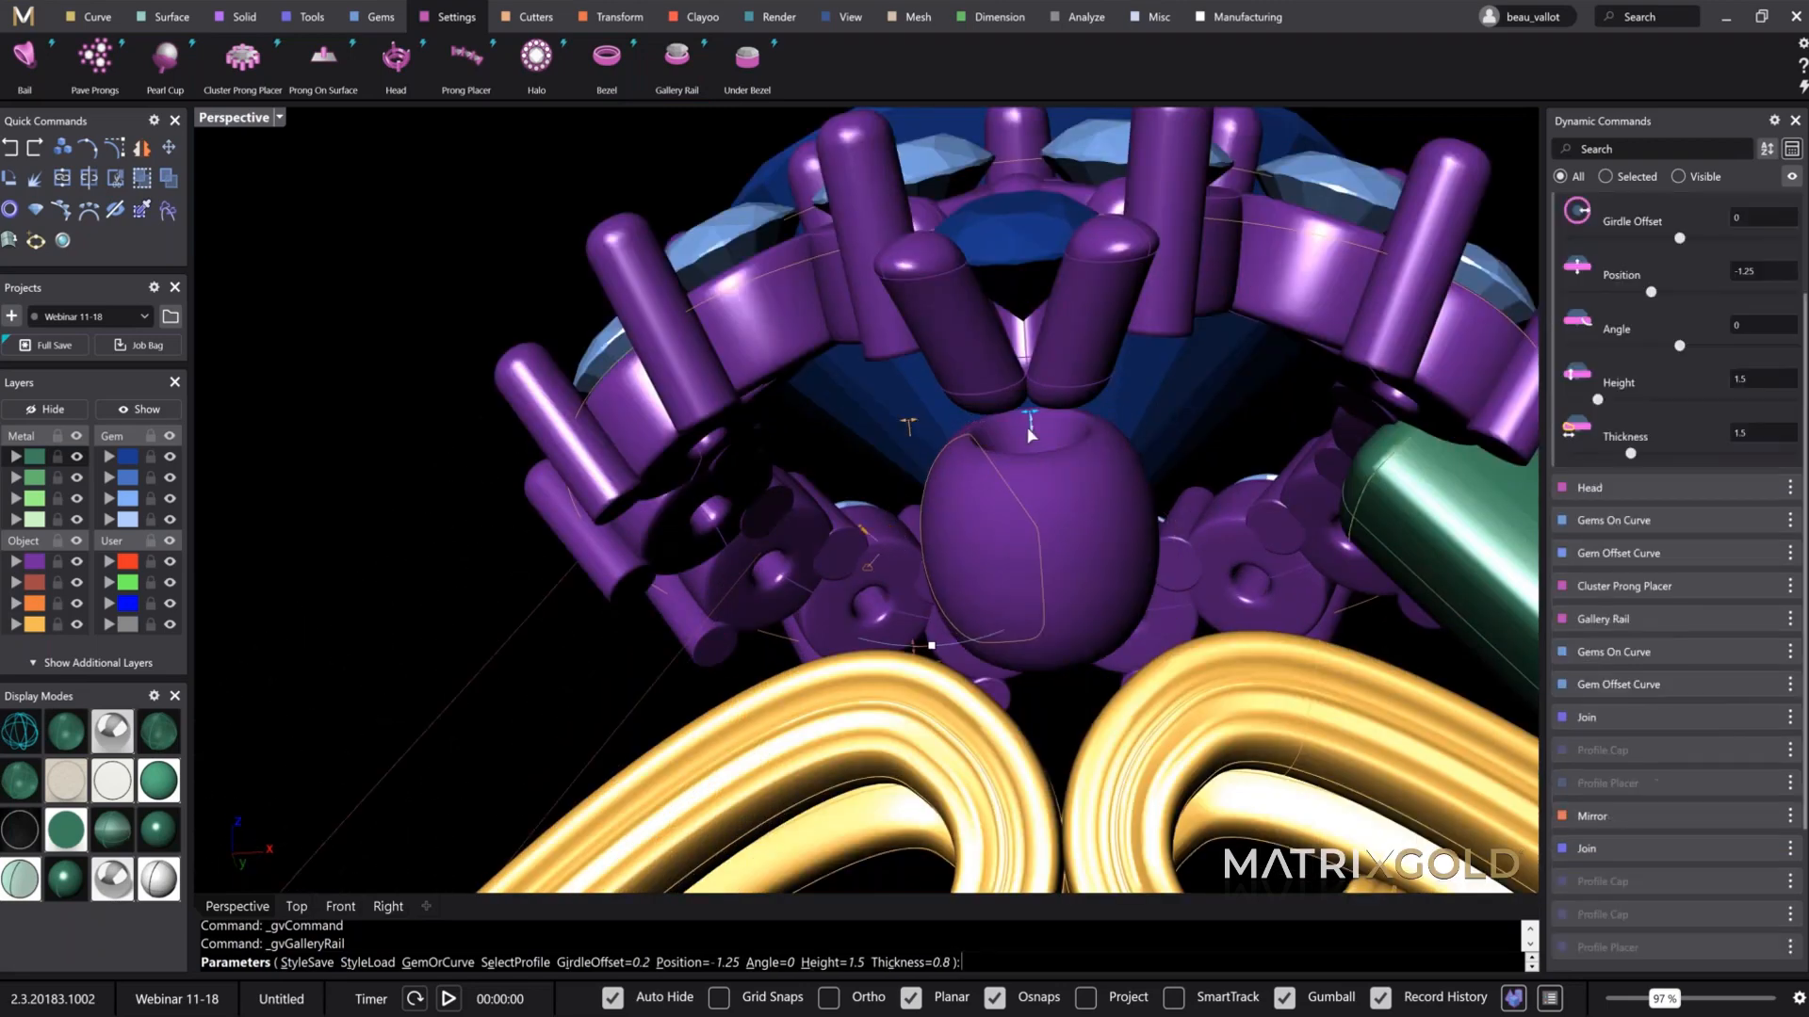
Step: Reduce the gallery rail's height to 0.61 and raise its position to -0.24 so it meets the prongs
drag(907, 596, 902, 524)
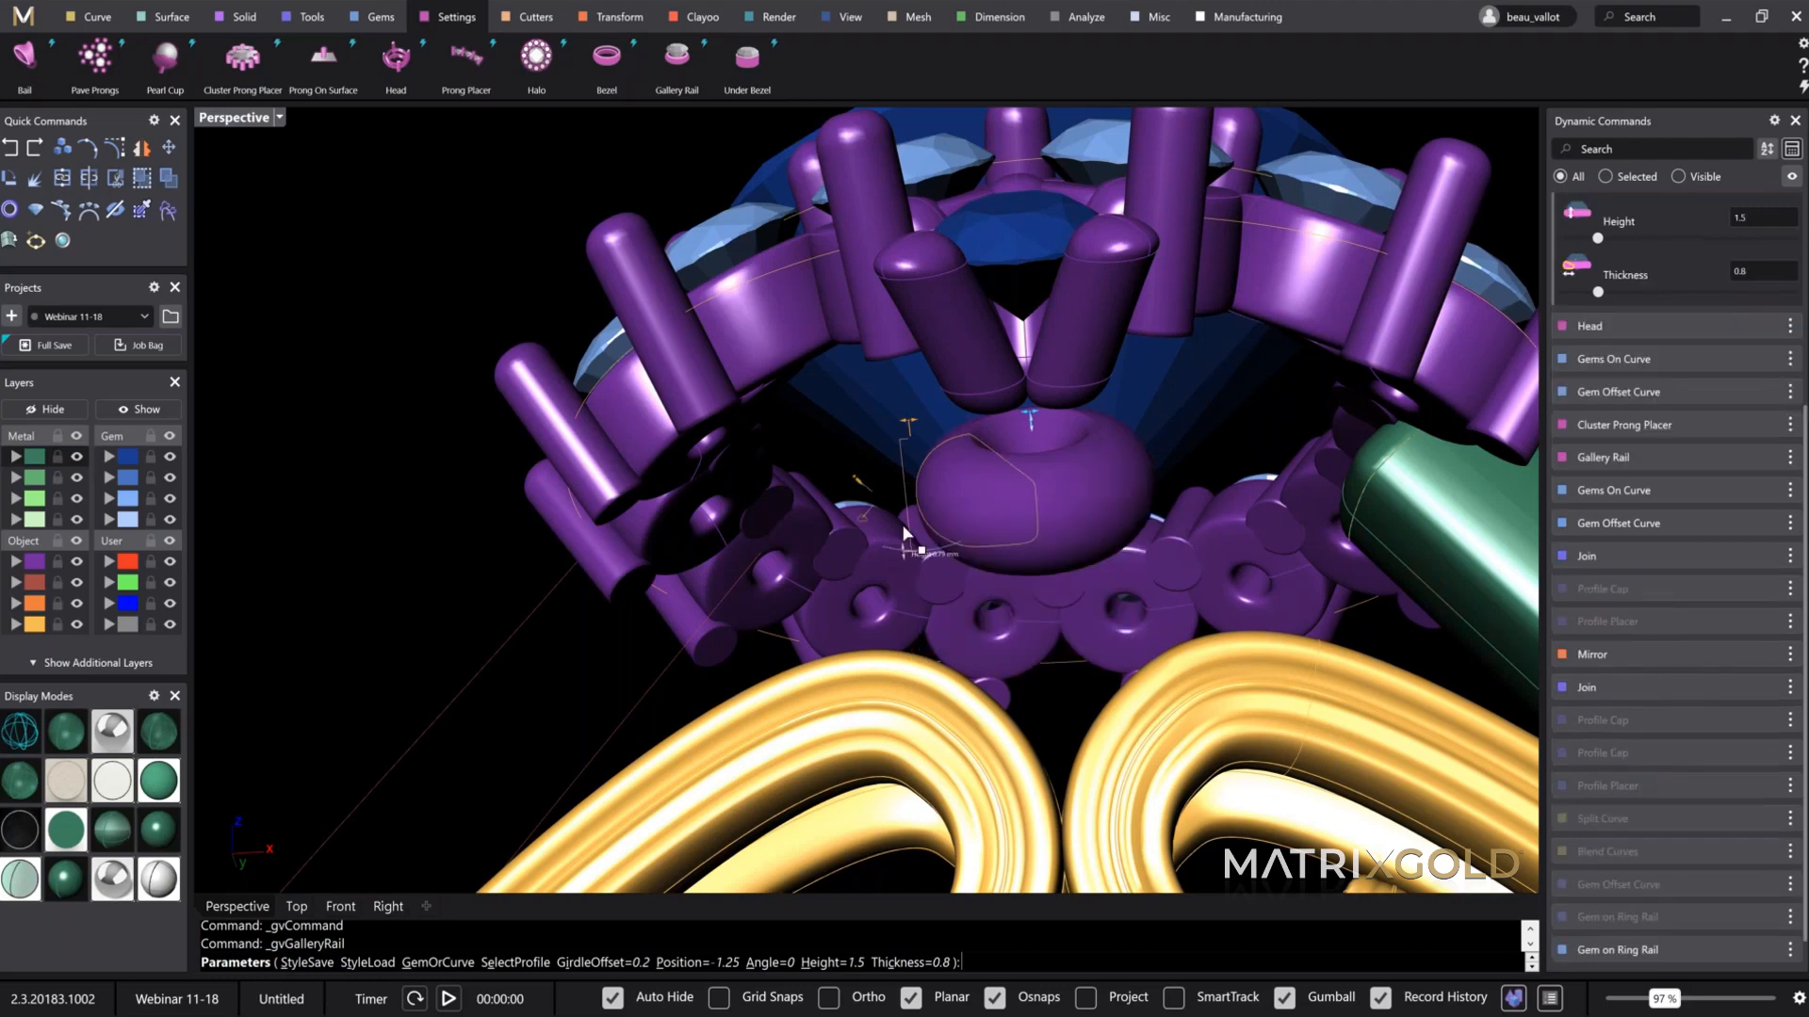
scroll(943, 547, down, 3)
drag(980, 431, 967, 397)
scroll(895, 509, up, 2)
scroll(895, 509, up, 4)
right_drag(895, 509, 872, 786)
Step: Adjust the gallery rail to angle -8, girdle offset 0.1 and height 0.77
drag(810, 454, 840, 435)
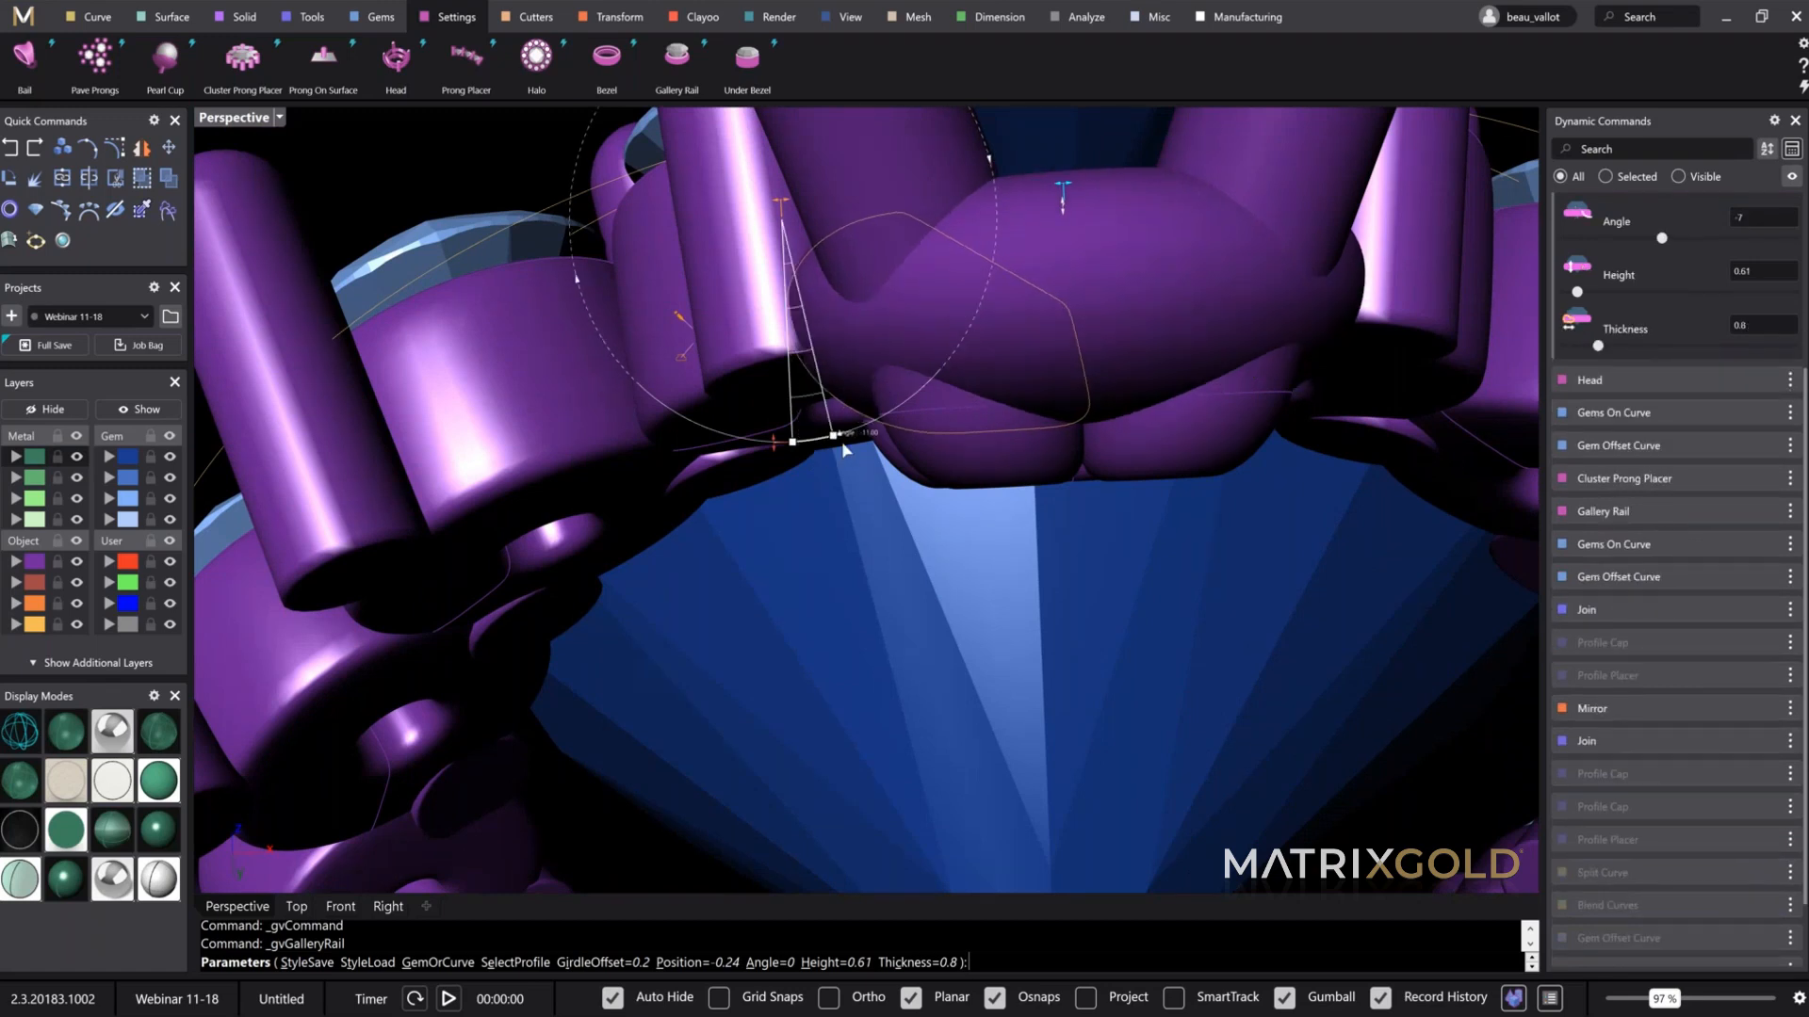
drag(786, 209, 811, 212)
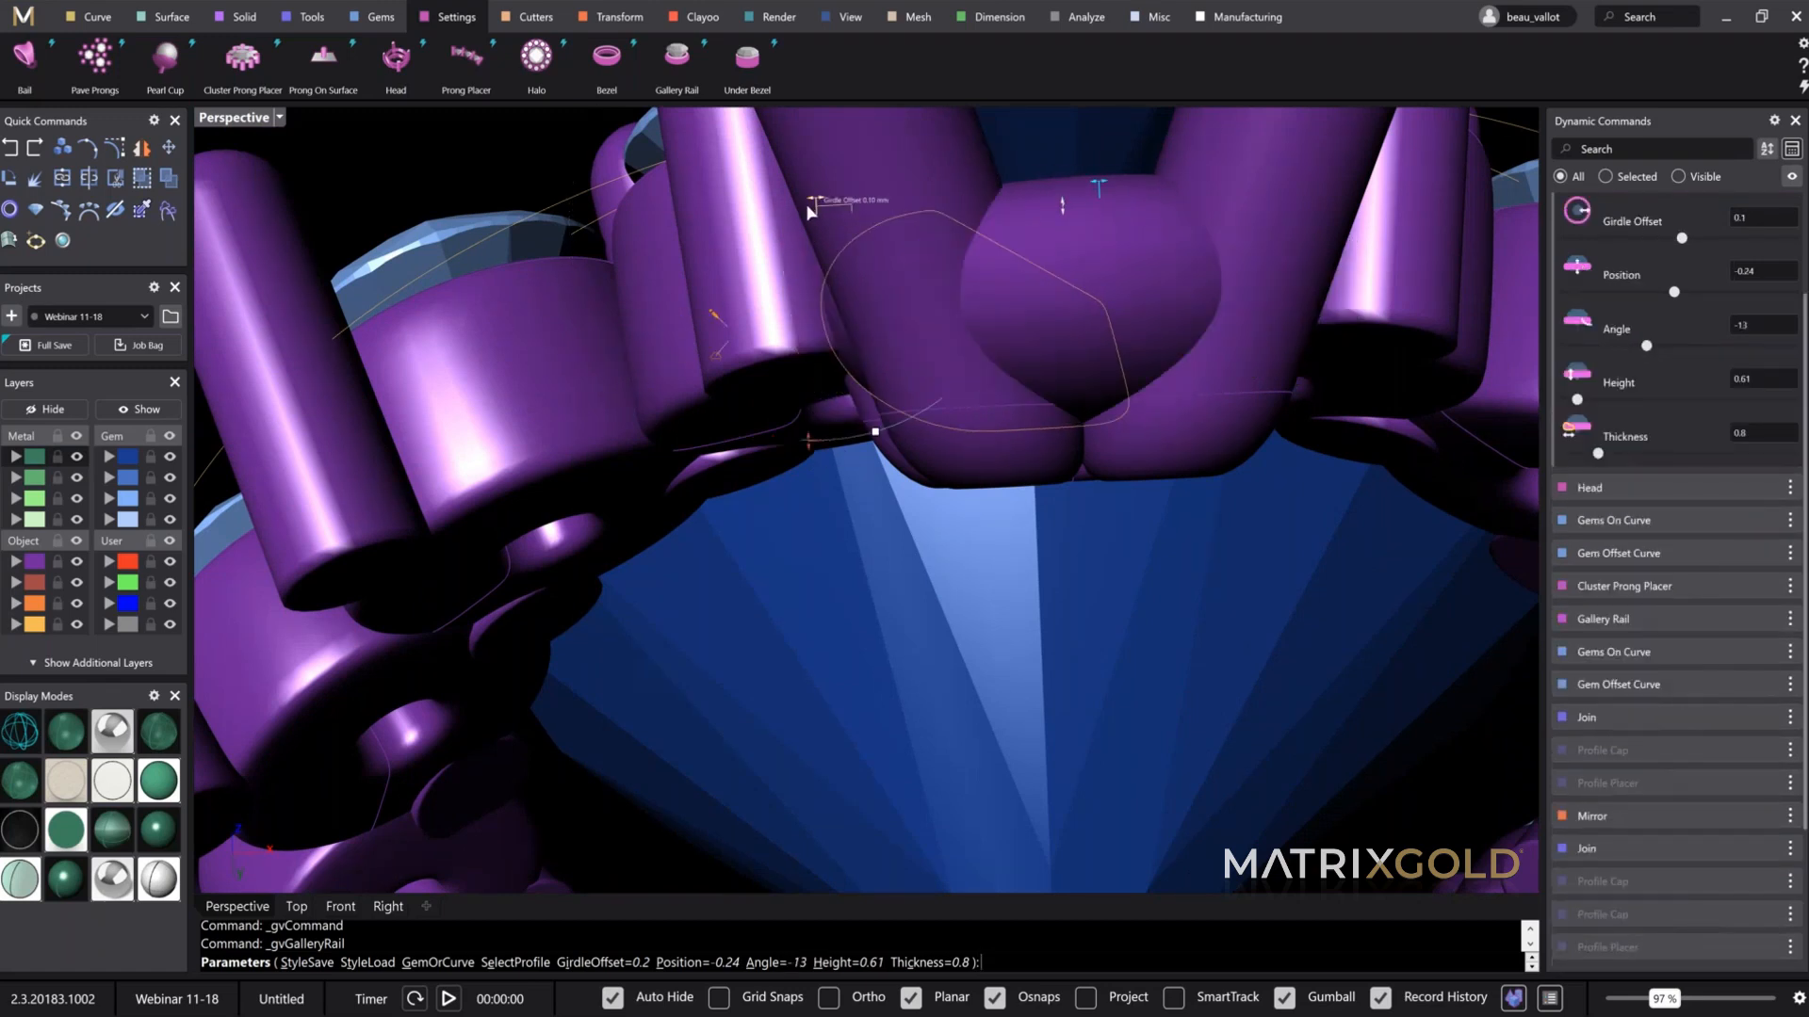
mouse_move(810, 447)
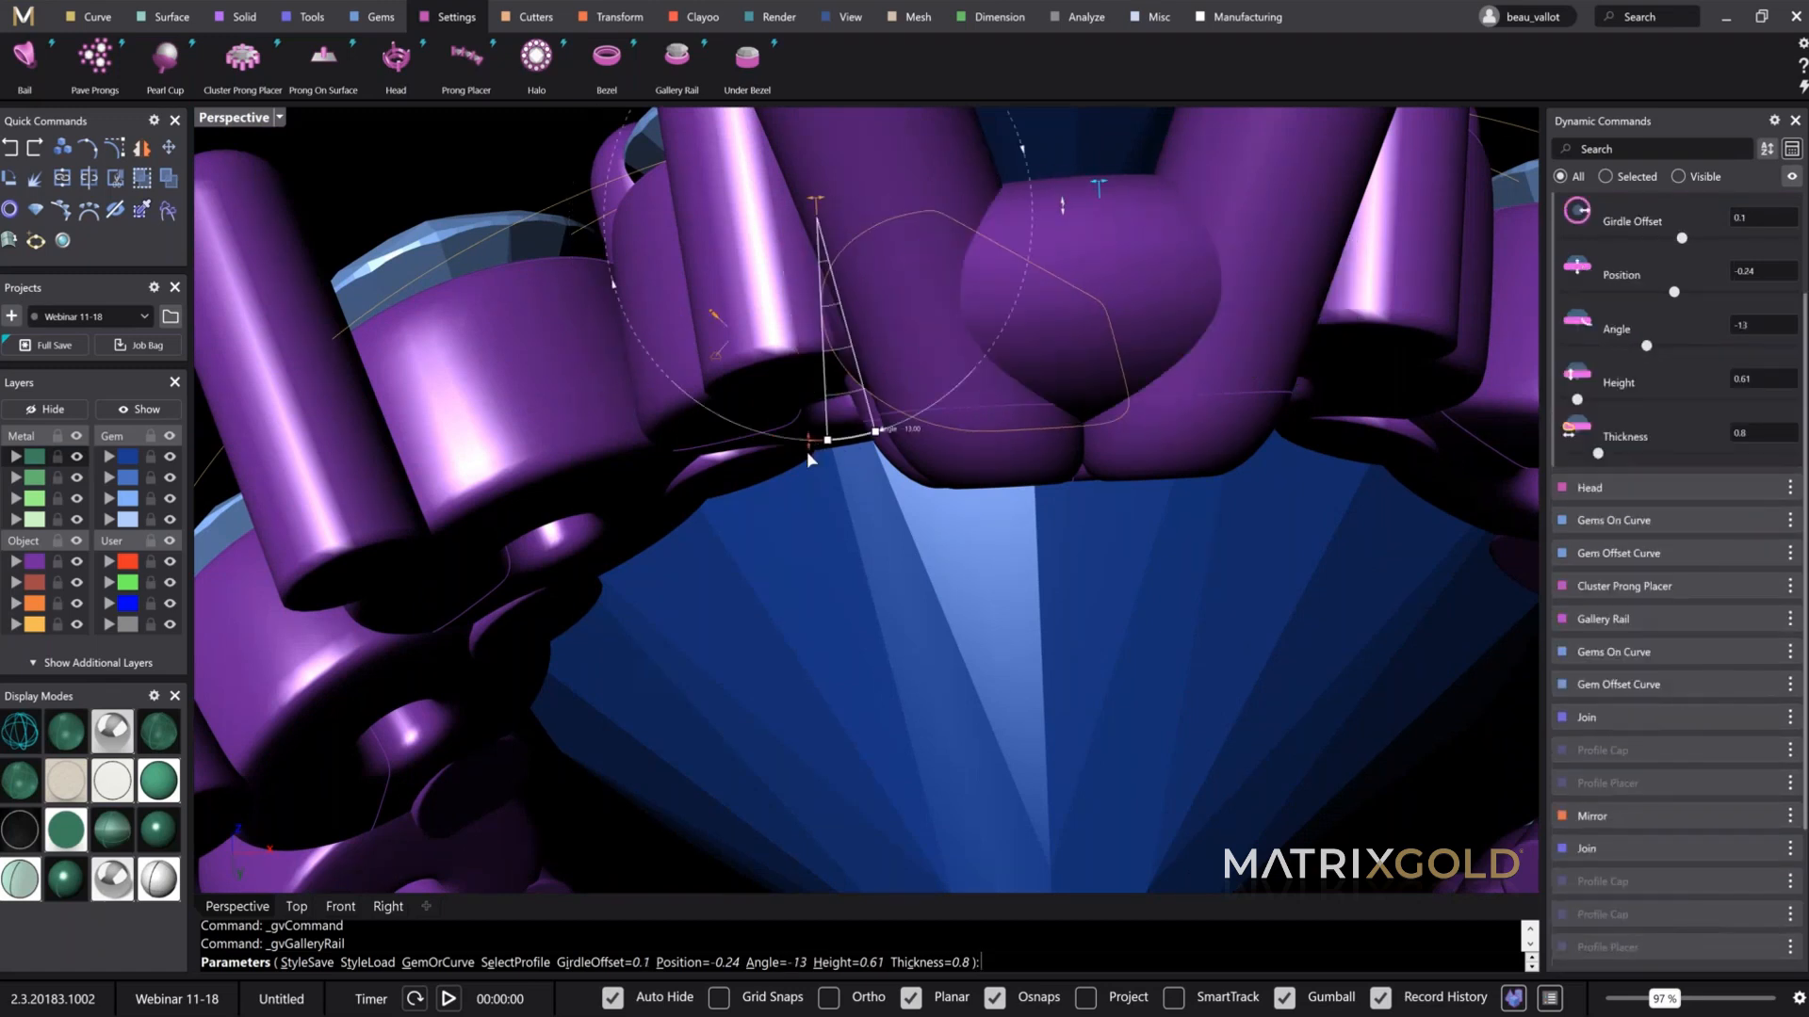
drag(807, 453, 812, 495)
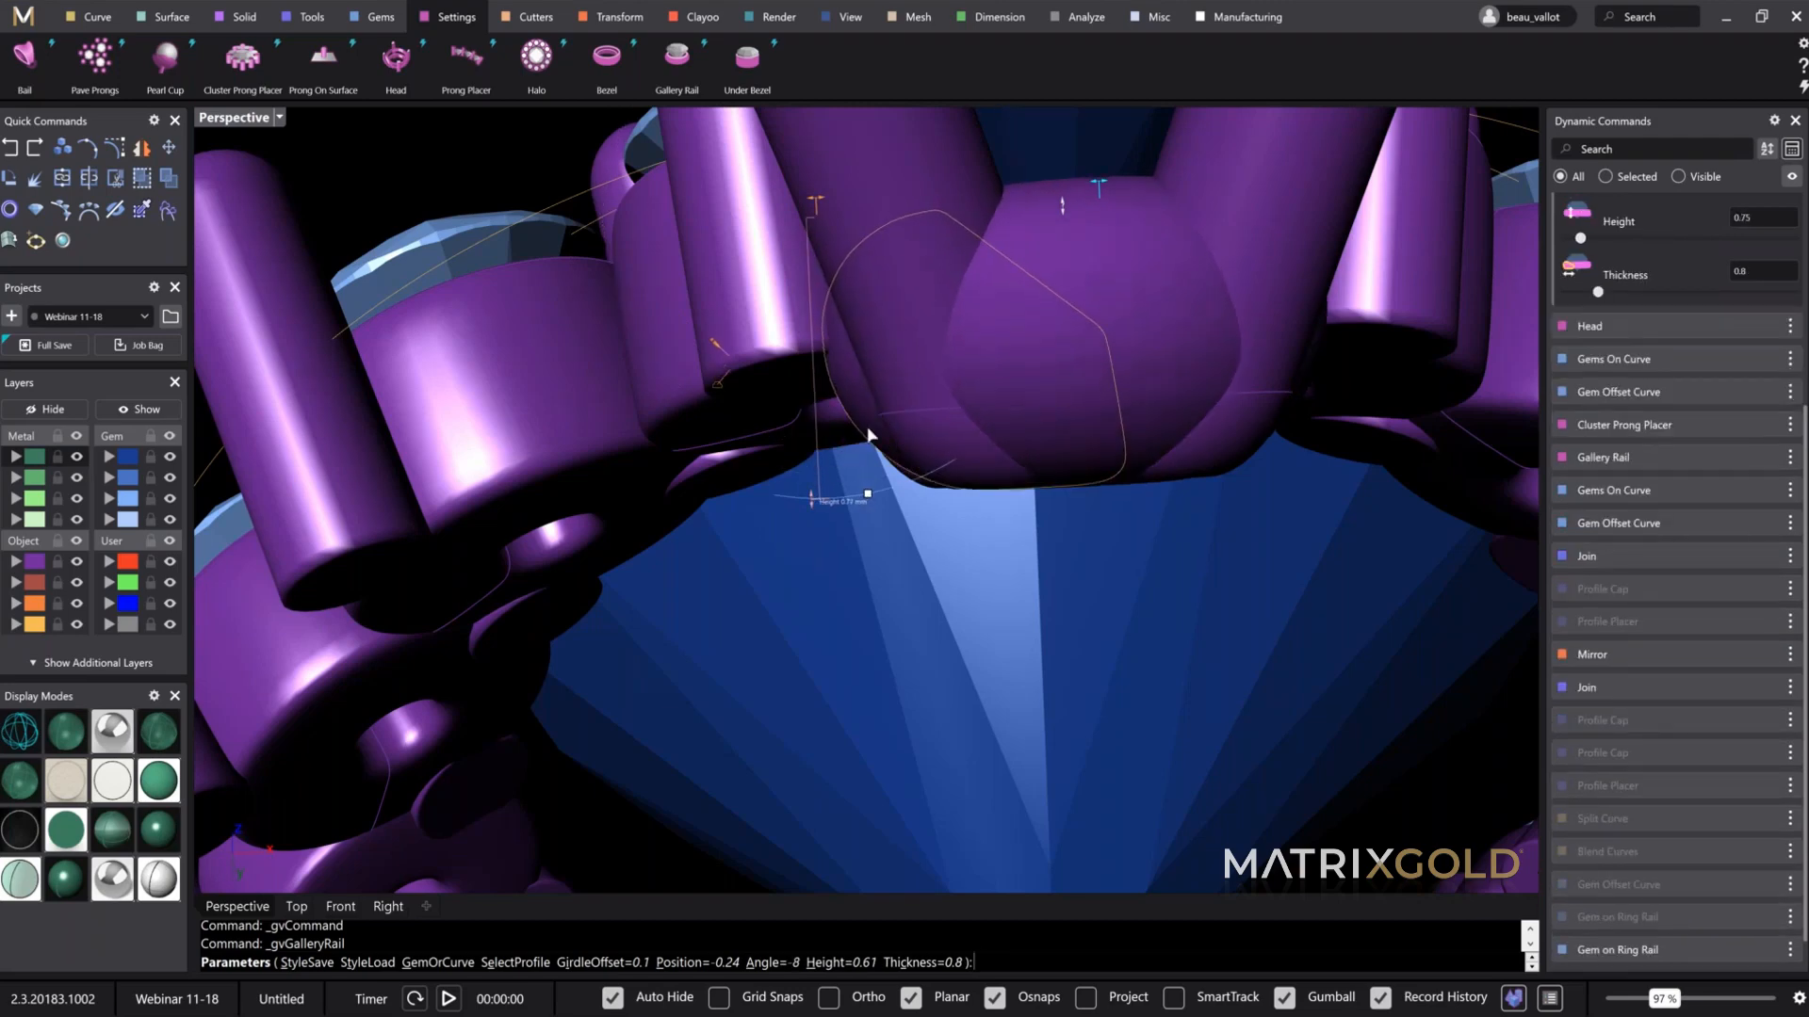
Step: Thin the gallery rail to a thickness of 0.66 and finish it
scroll(985, 351, down, 10)
right_drag(985, 353, 994, 407)
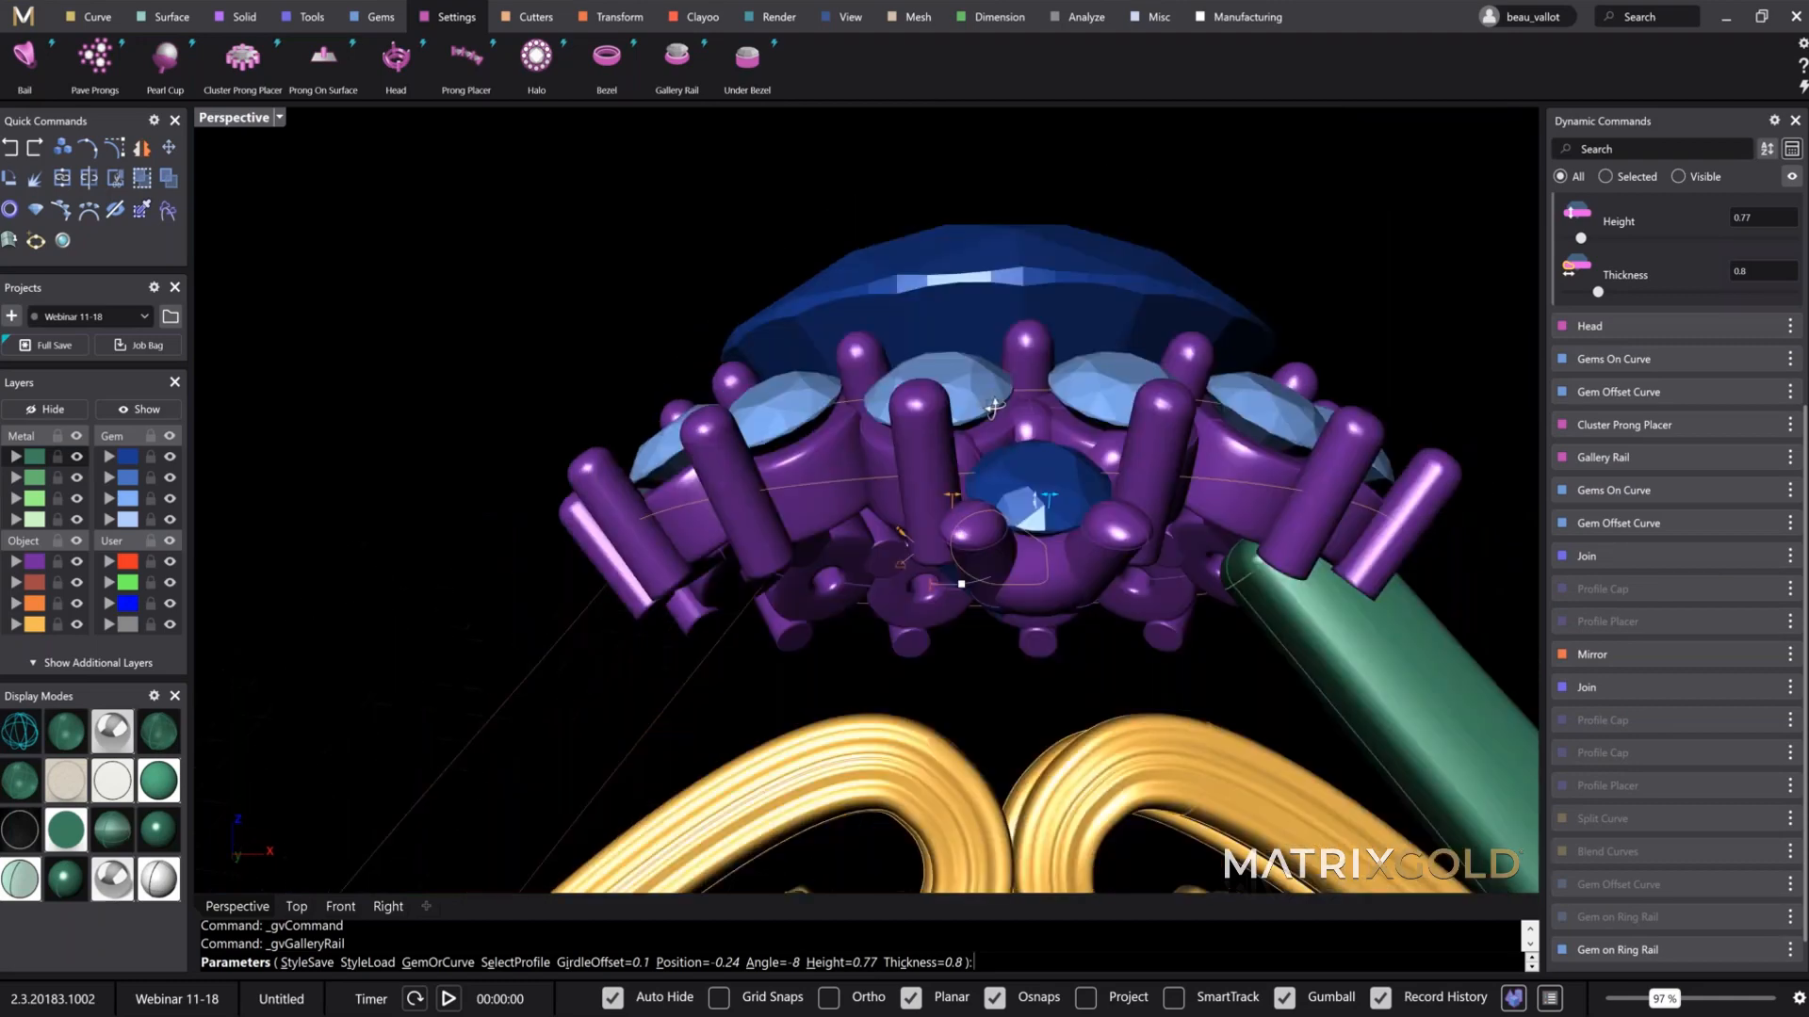
scroll(1036, 500, up, 5)
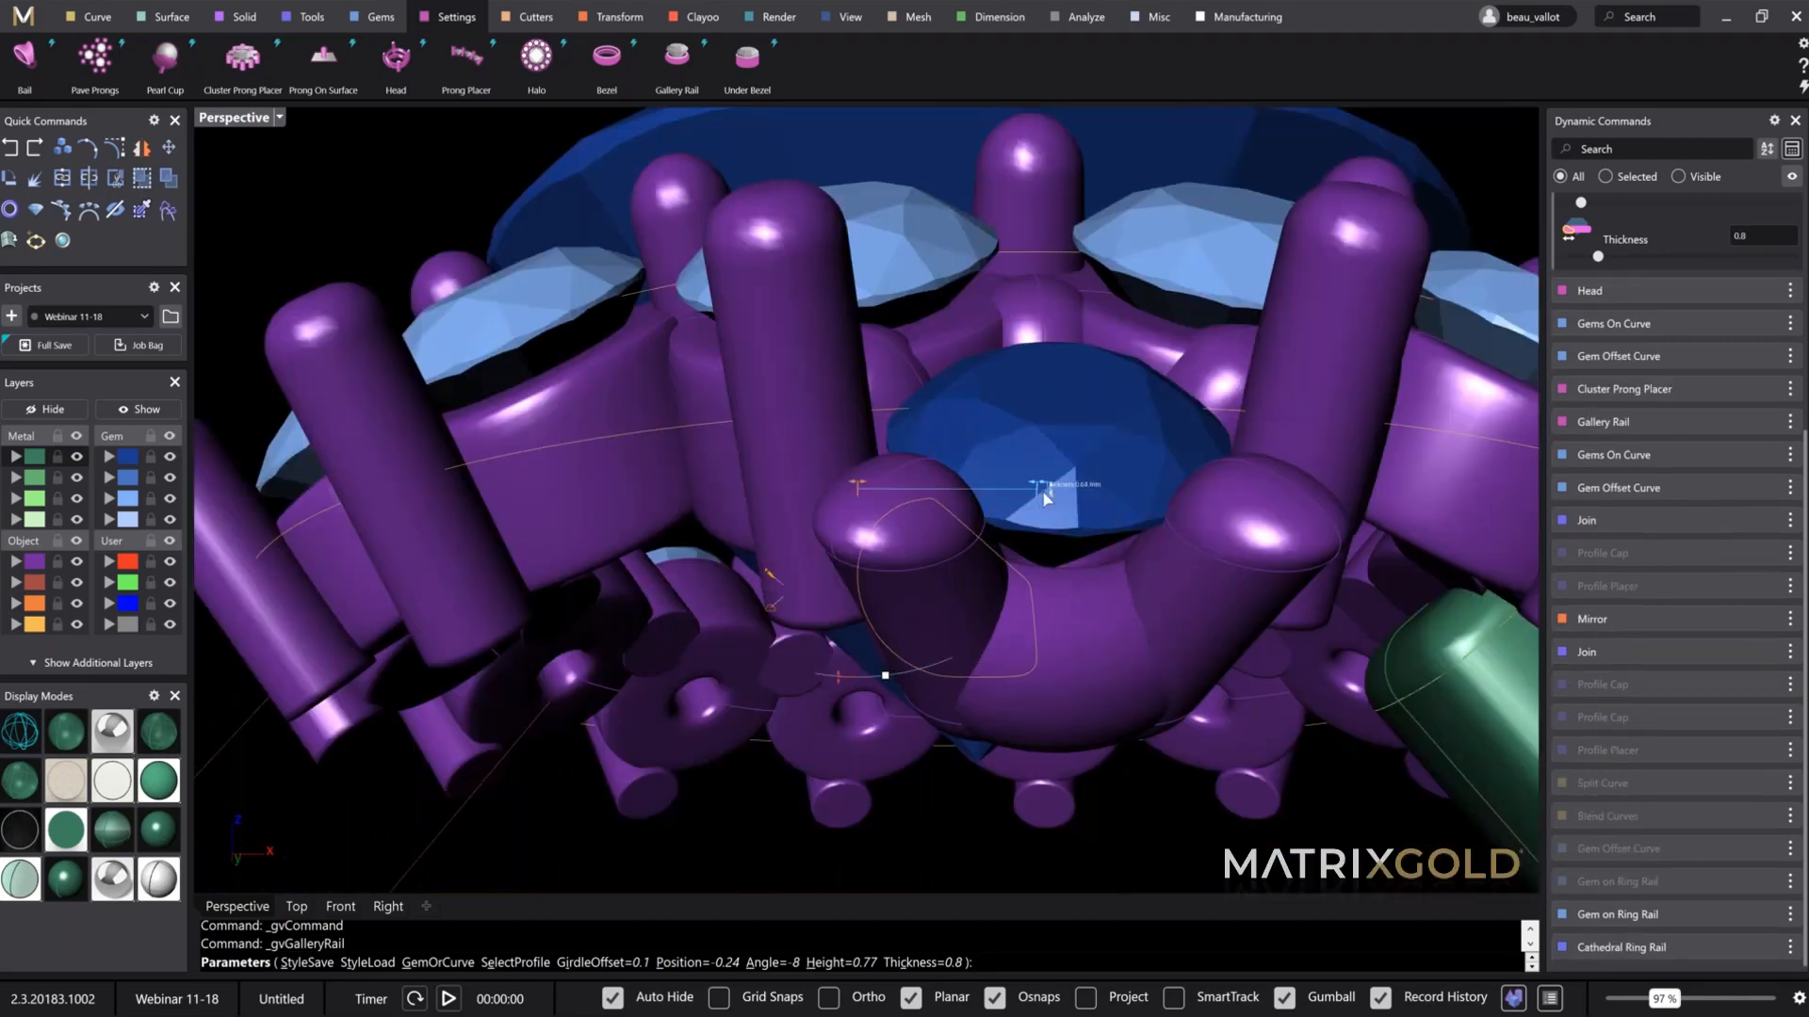
drag(1045, 499, 1055, 492)
scroll(1055, 493, down, 5)
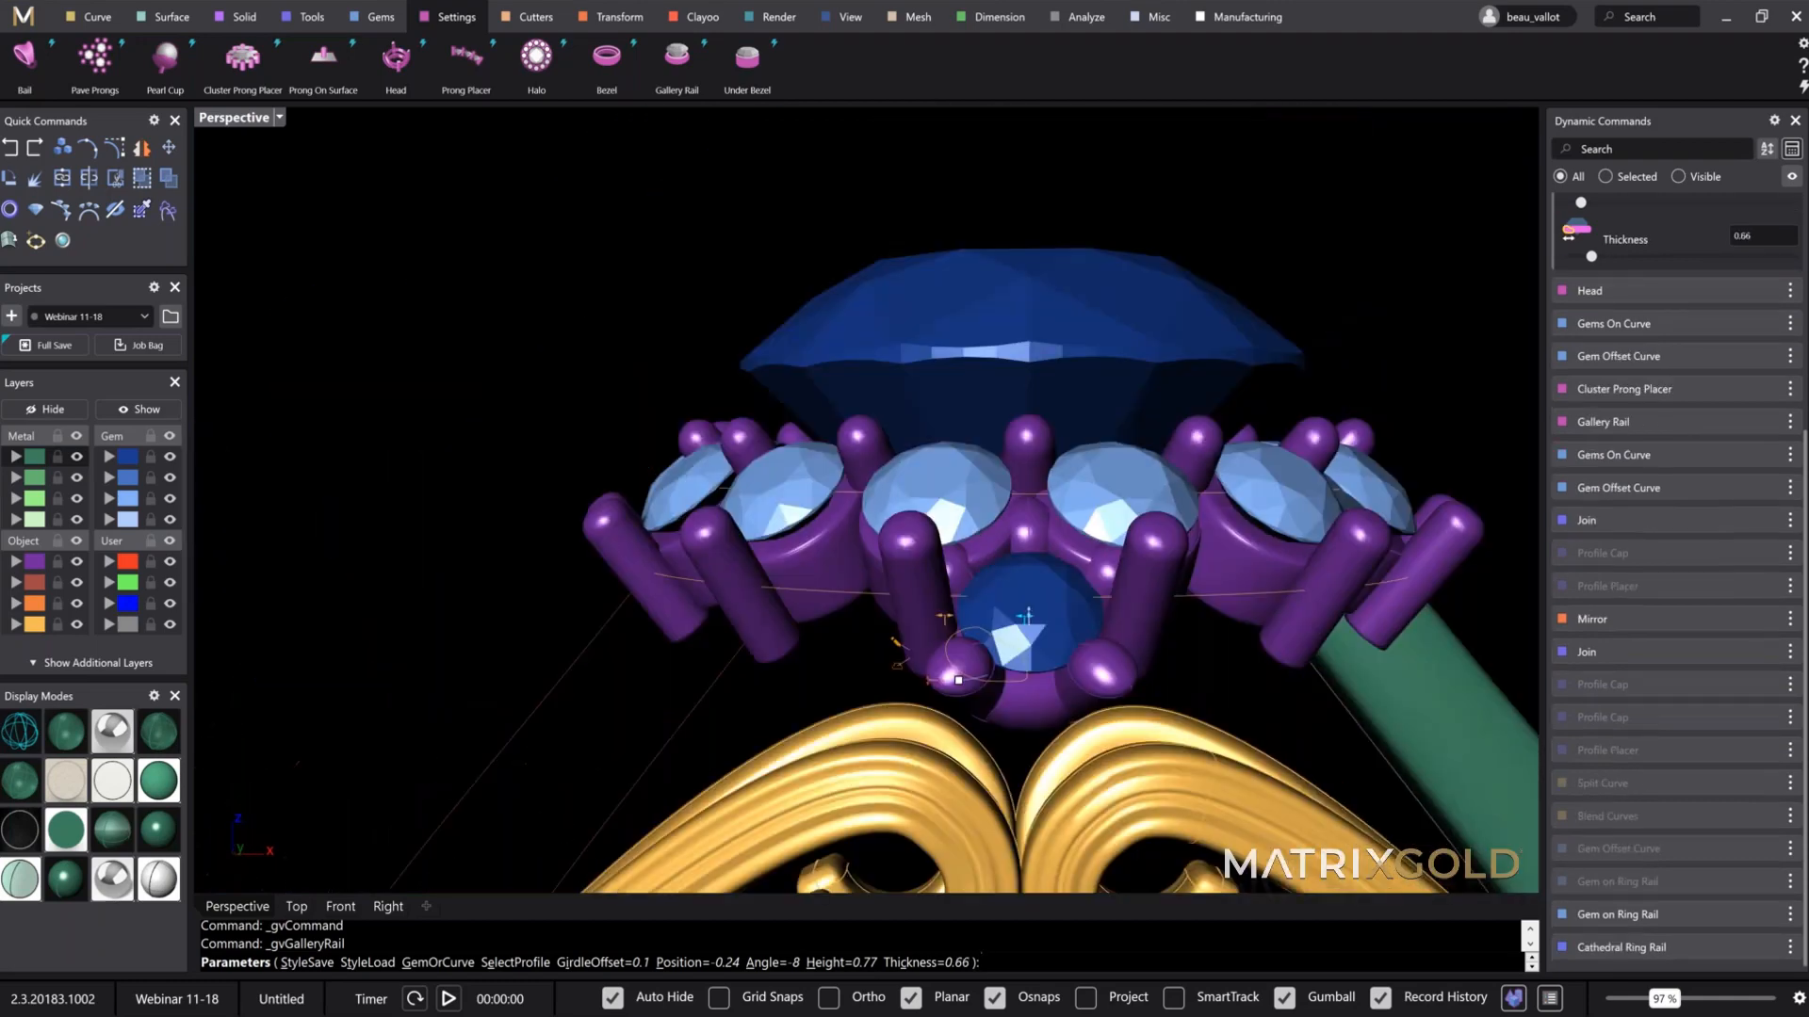
scroll(999, 528, down, 5)
right_drag(999, 527, 1022, 609)
key(Return)
Step: Create a Polar Array from the lower gem together with its prong head and gallery rail
scroll(876, 567, up, 7)
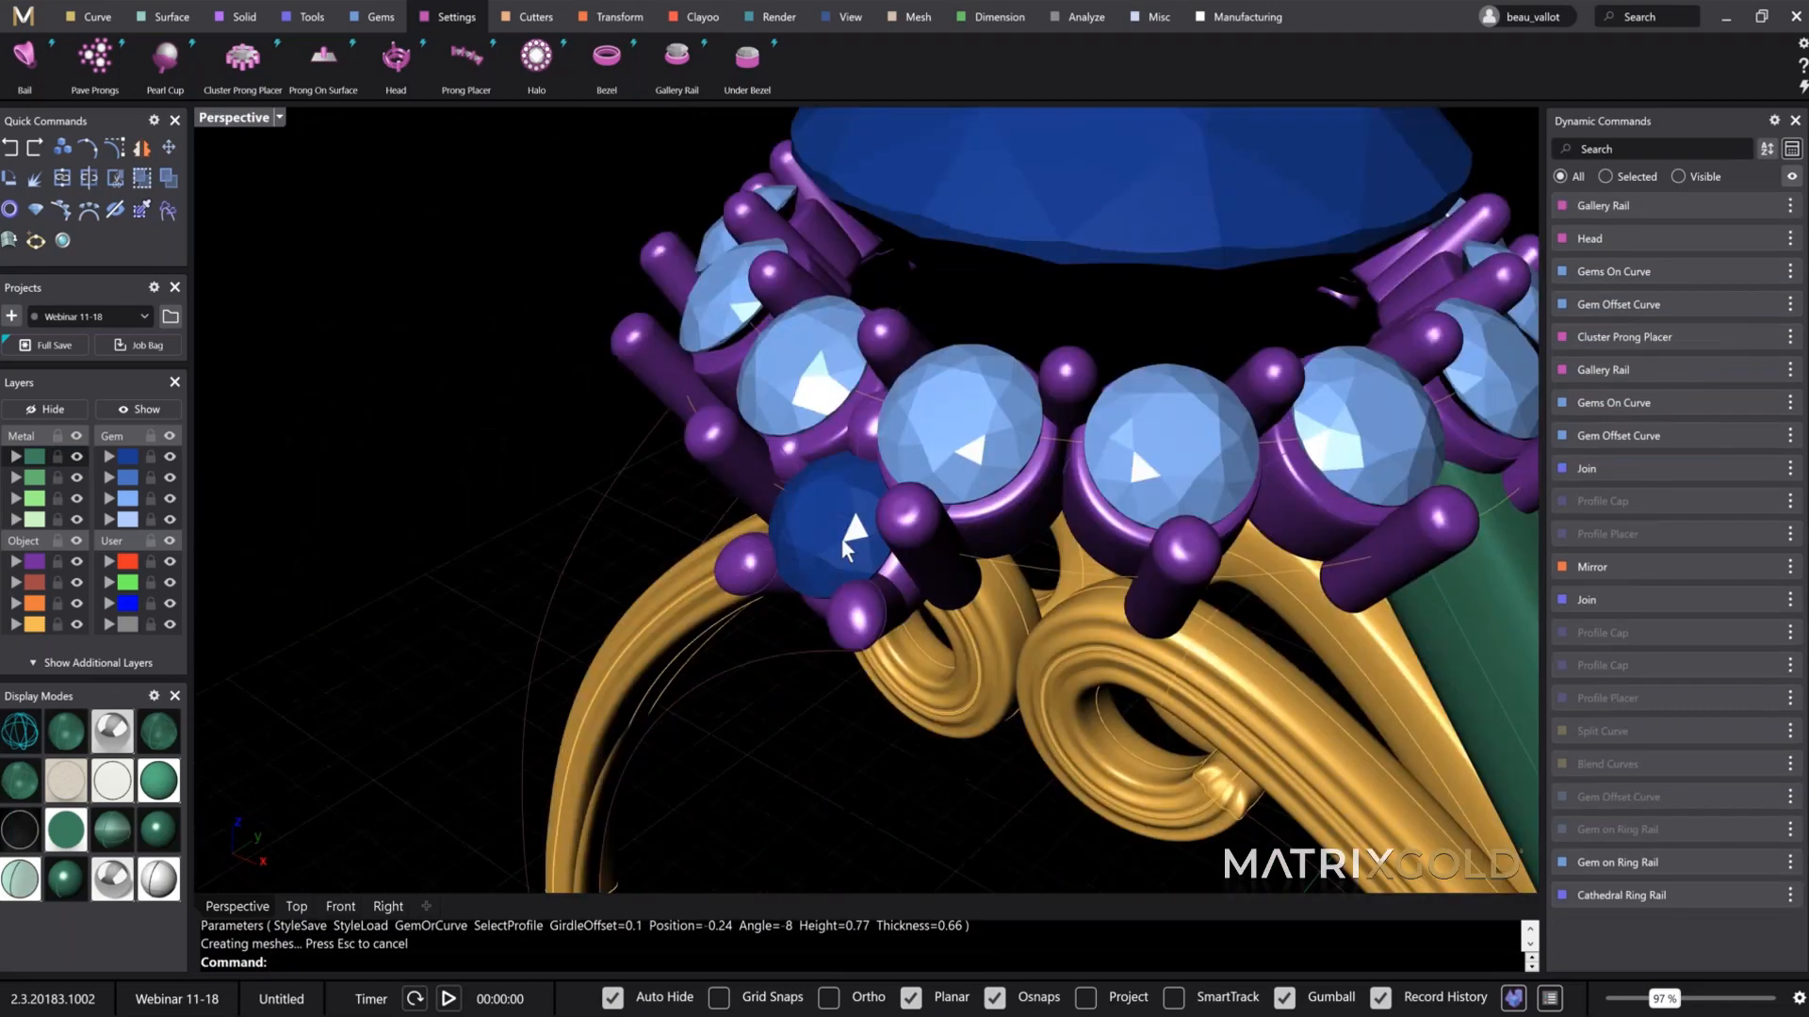
click(839, 530)
shift+click(904, 530)
shift+click(885, 596)
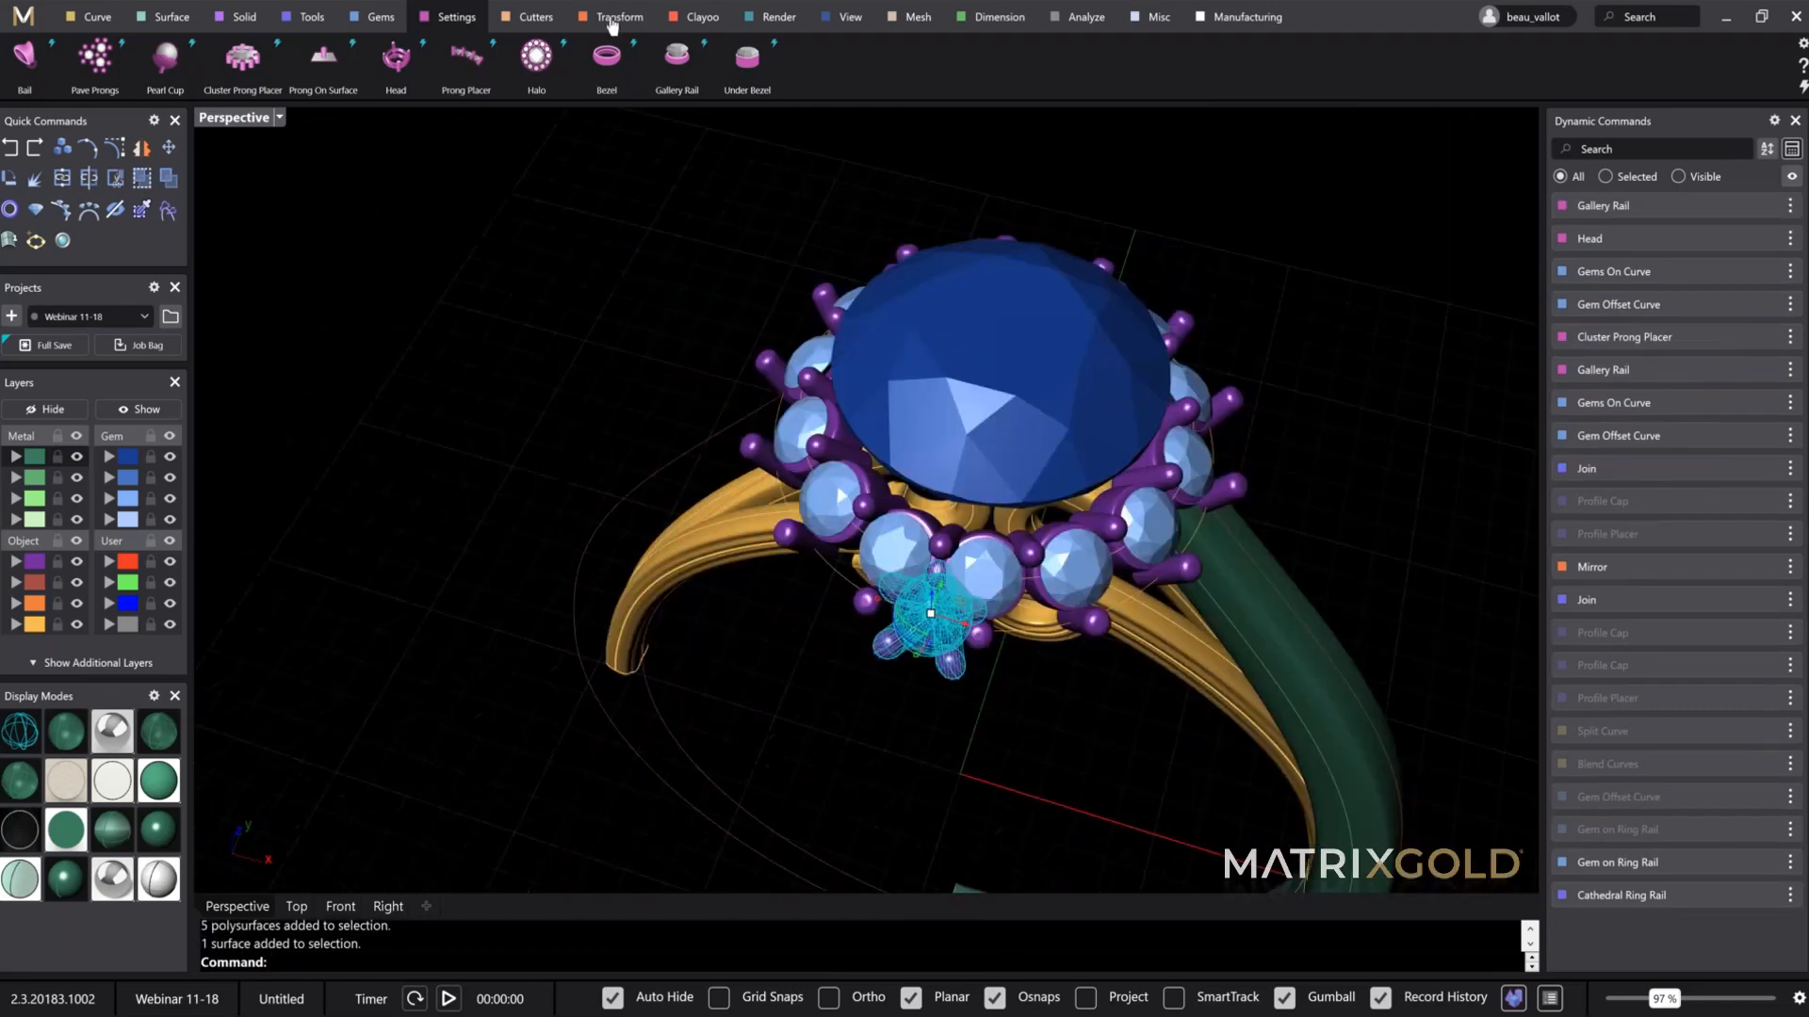
click(613, 22)
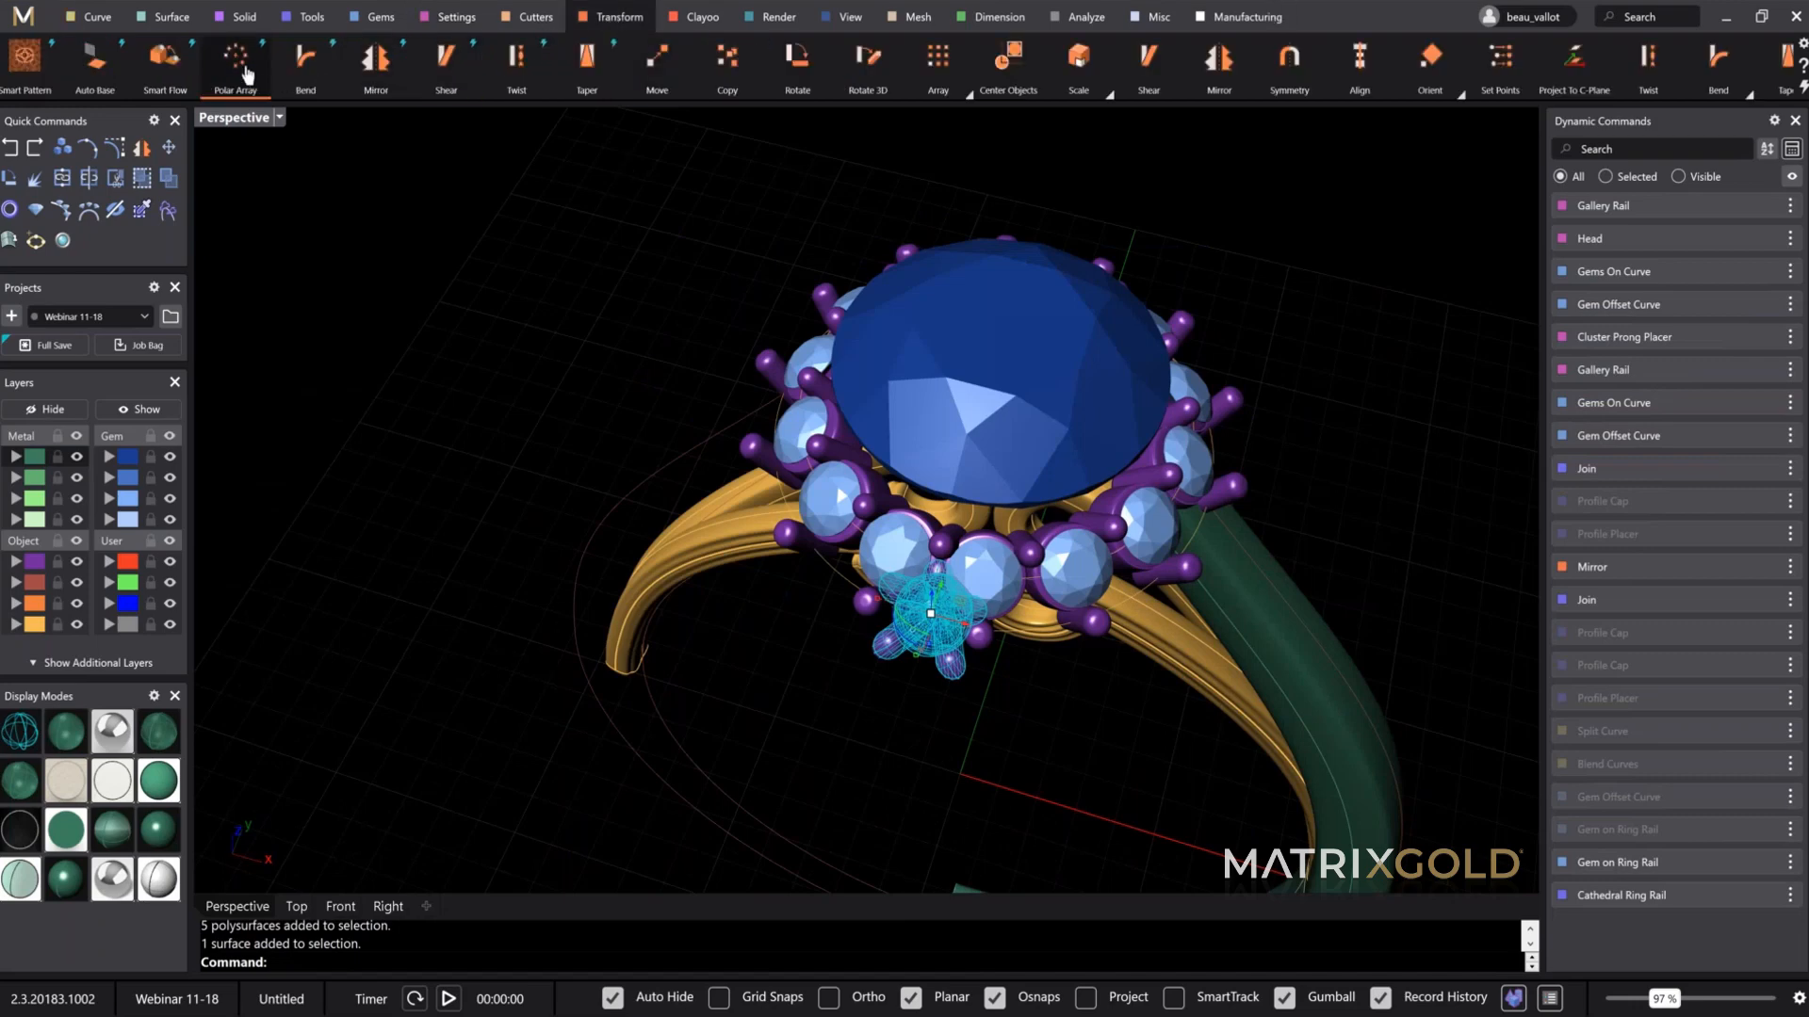
click(236, 58)
Step: Set the polar array's plane axis to FlattenZAxis so the gem sets circle the halo
right_drag(828, 626, 1055, 509)
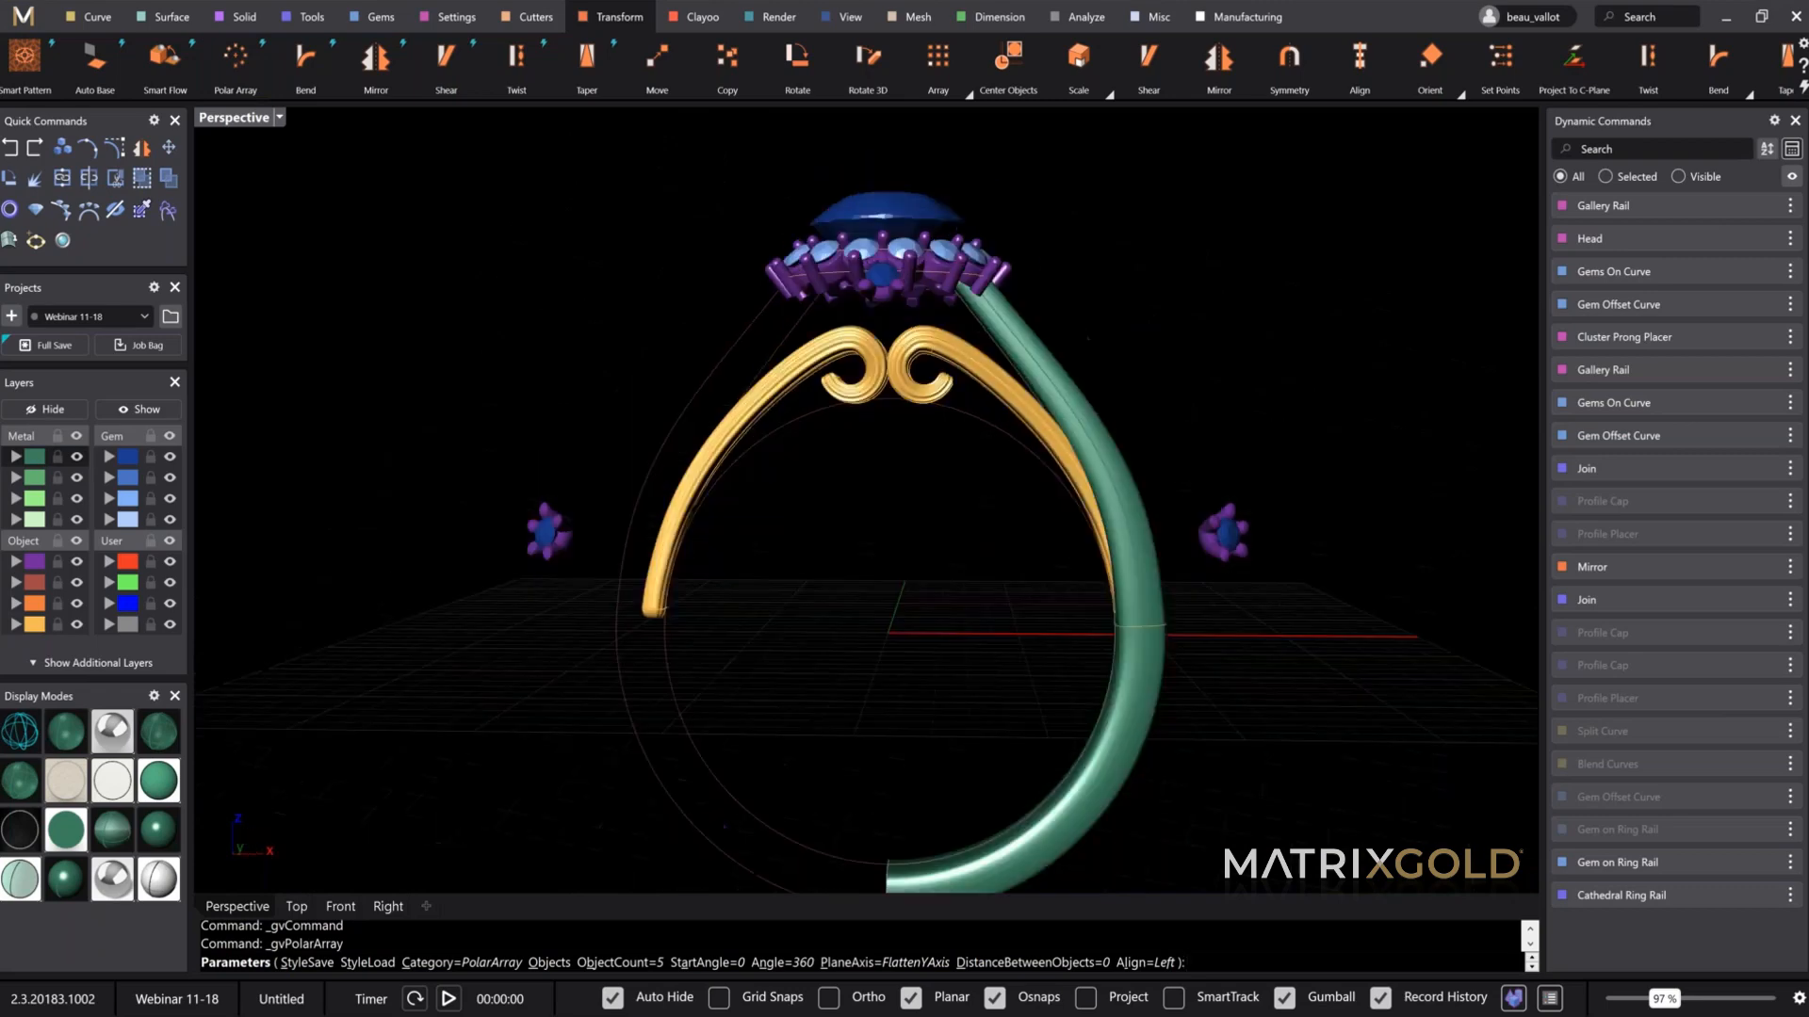
shift+right_drag(1143, 711, 1140, 513)
scroll(1143, 574, down, 4)
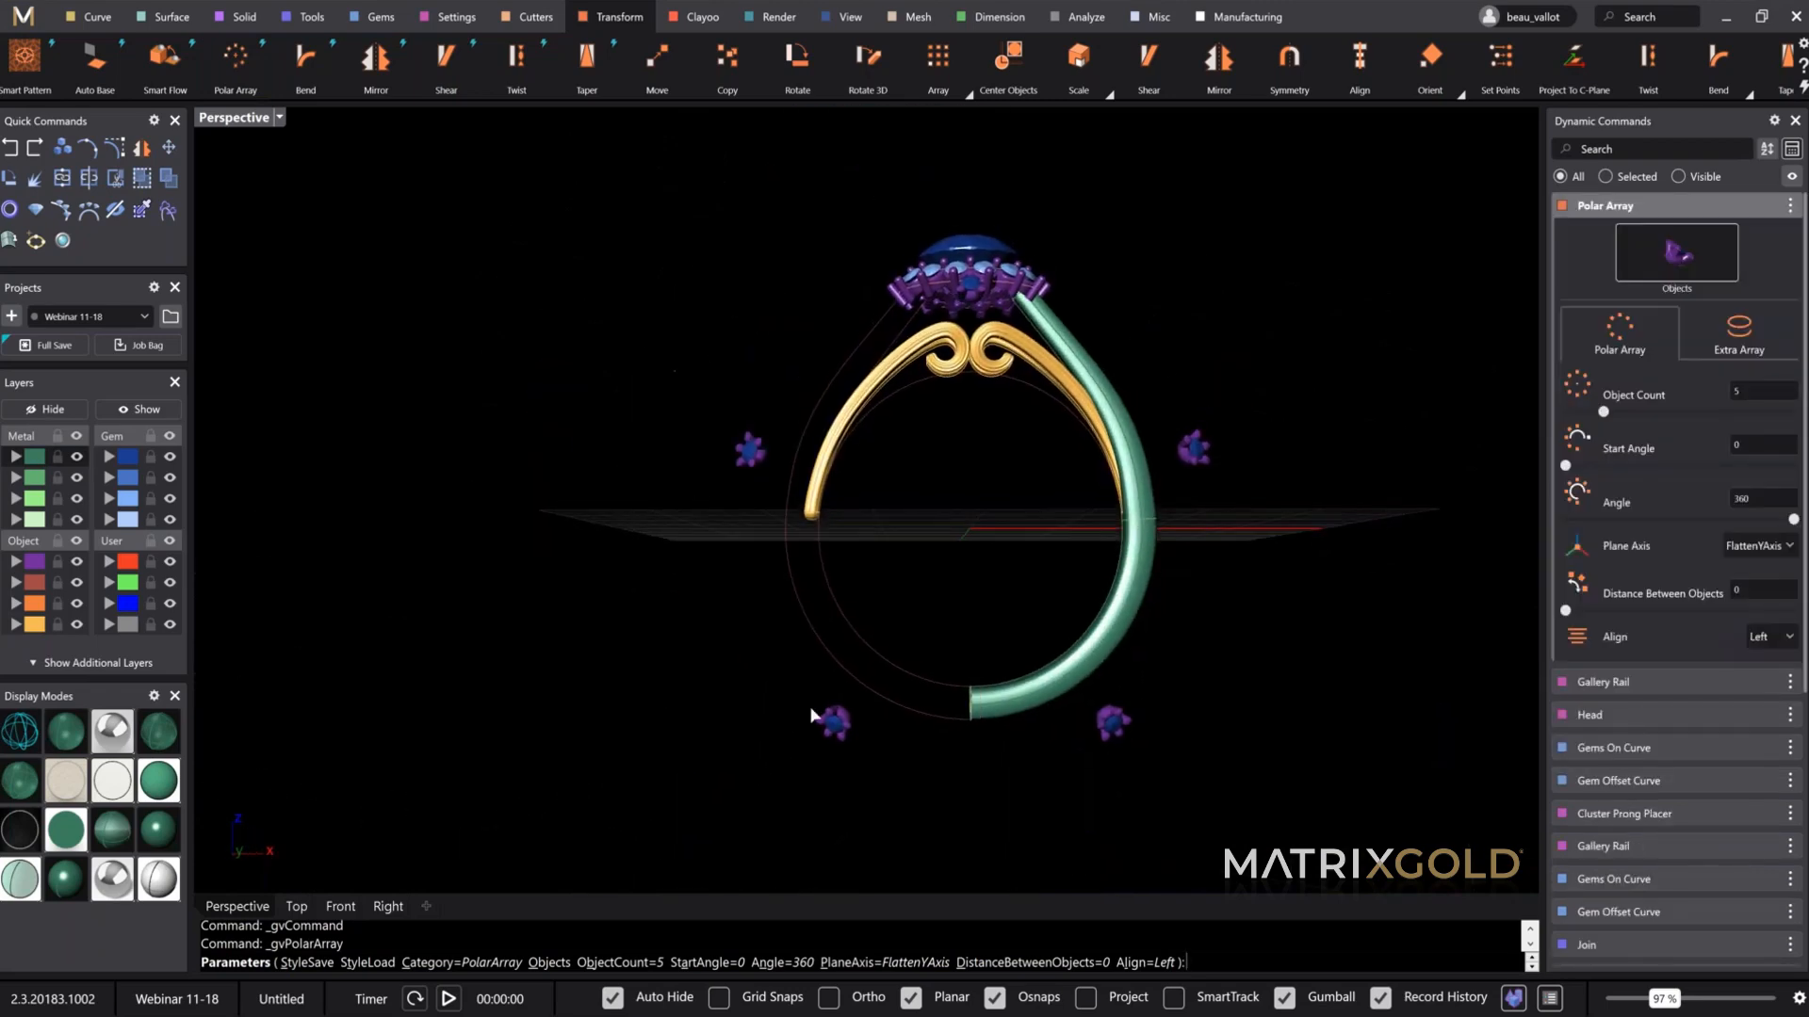
right_drag(1121, 403, 1215, 555)
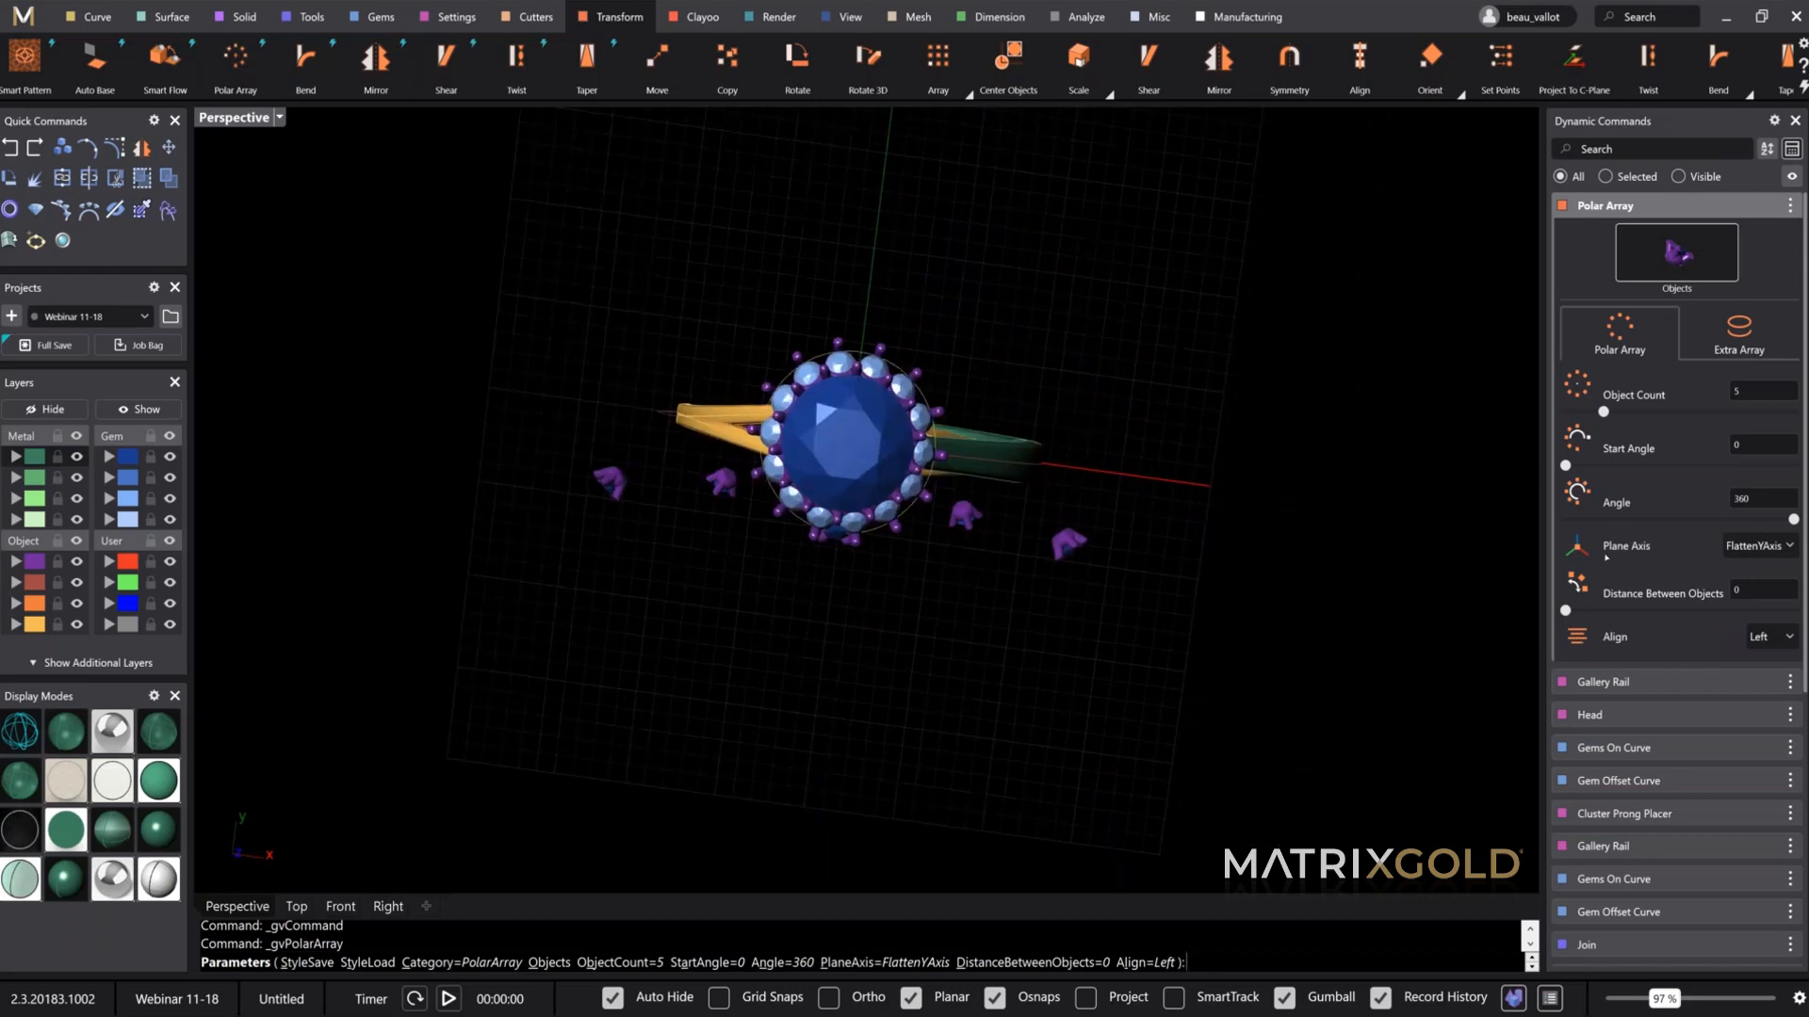
click(1757, 546)
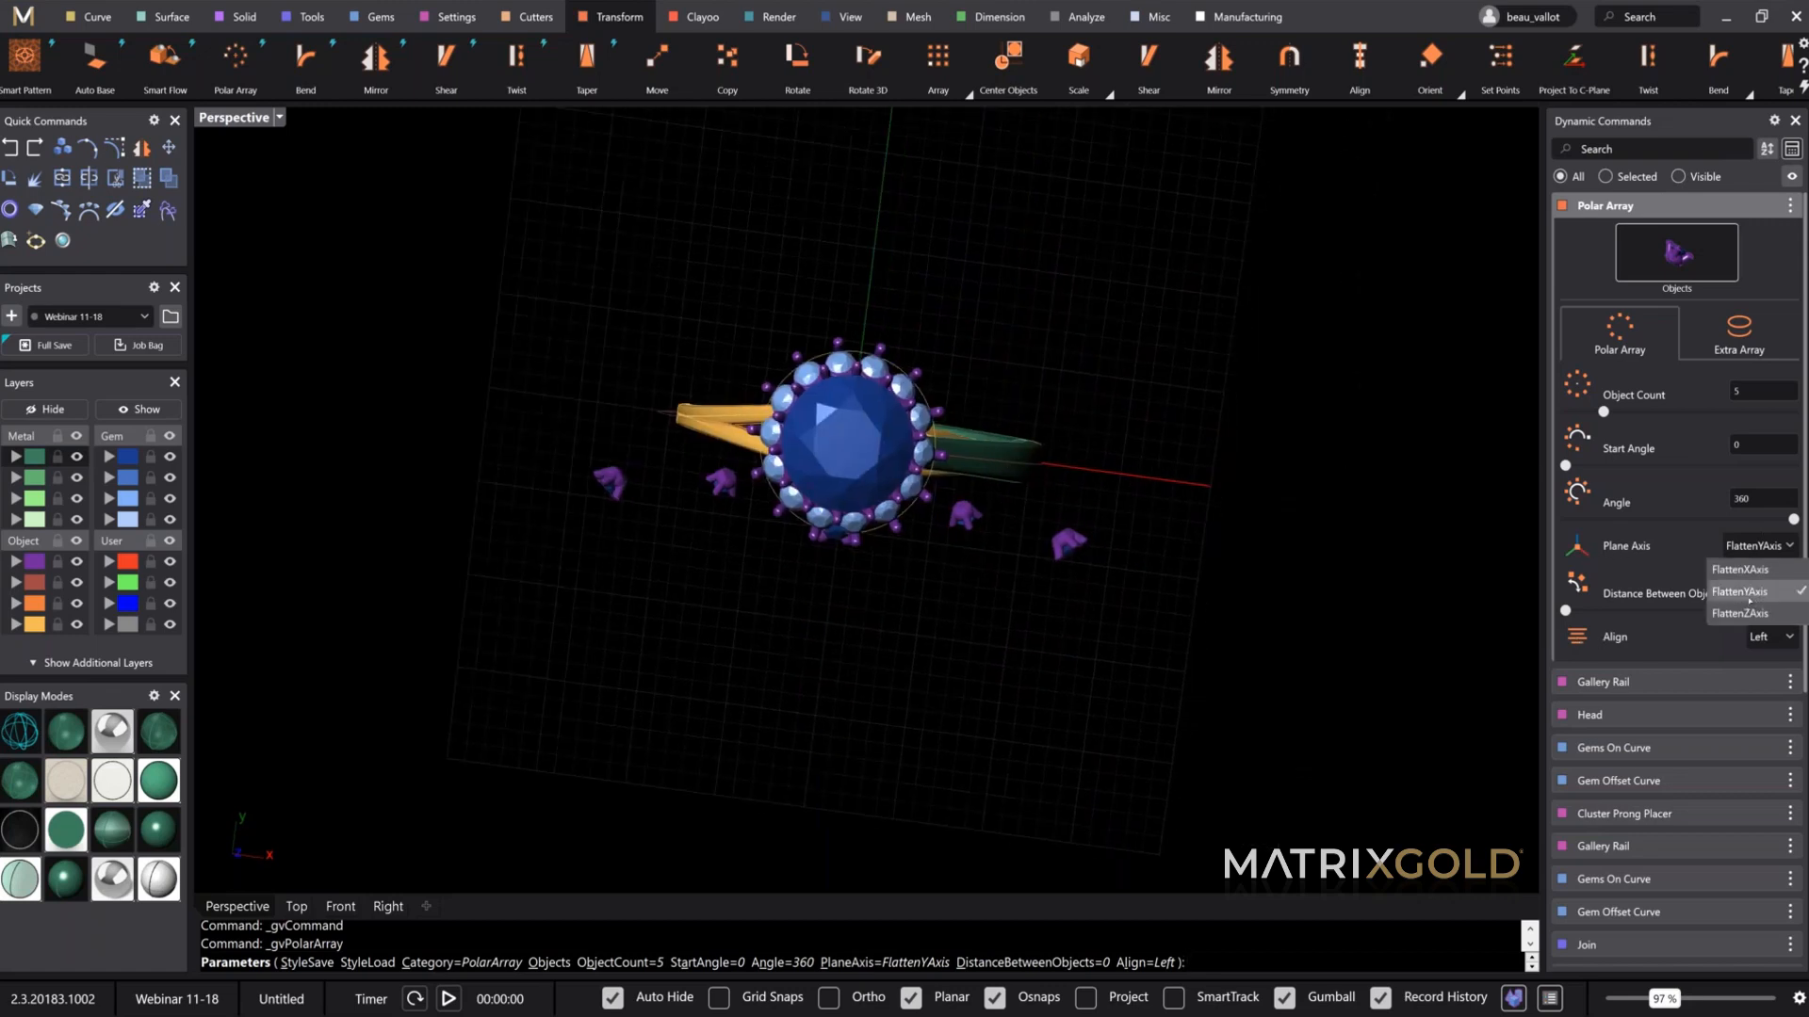
click(1753, 615)
right_drag(1239, 435, 1218, 344)
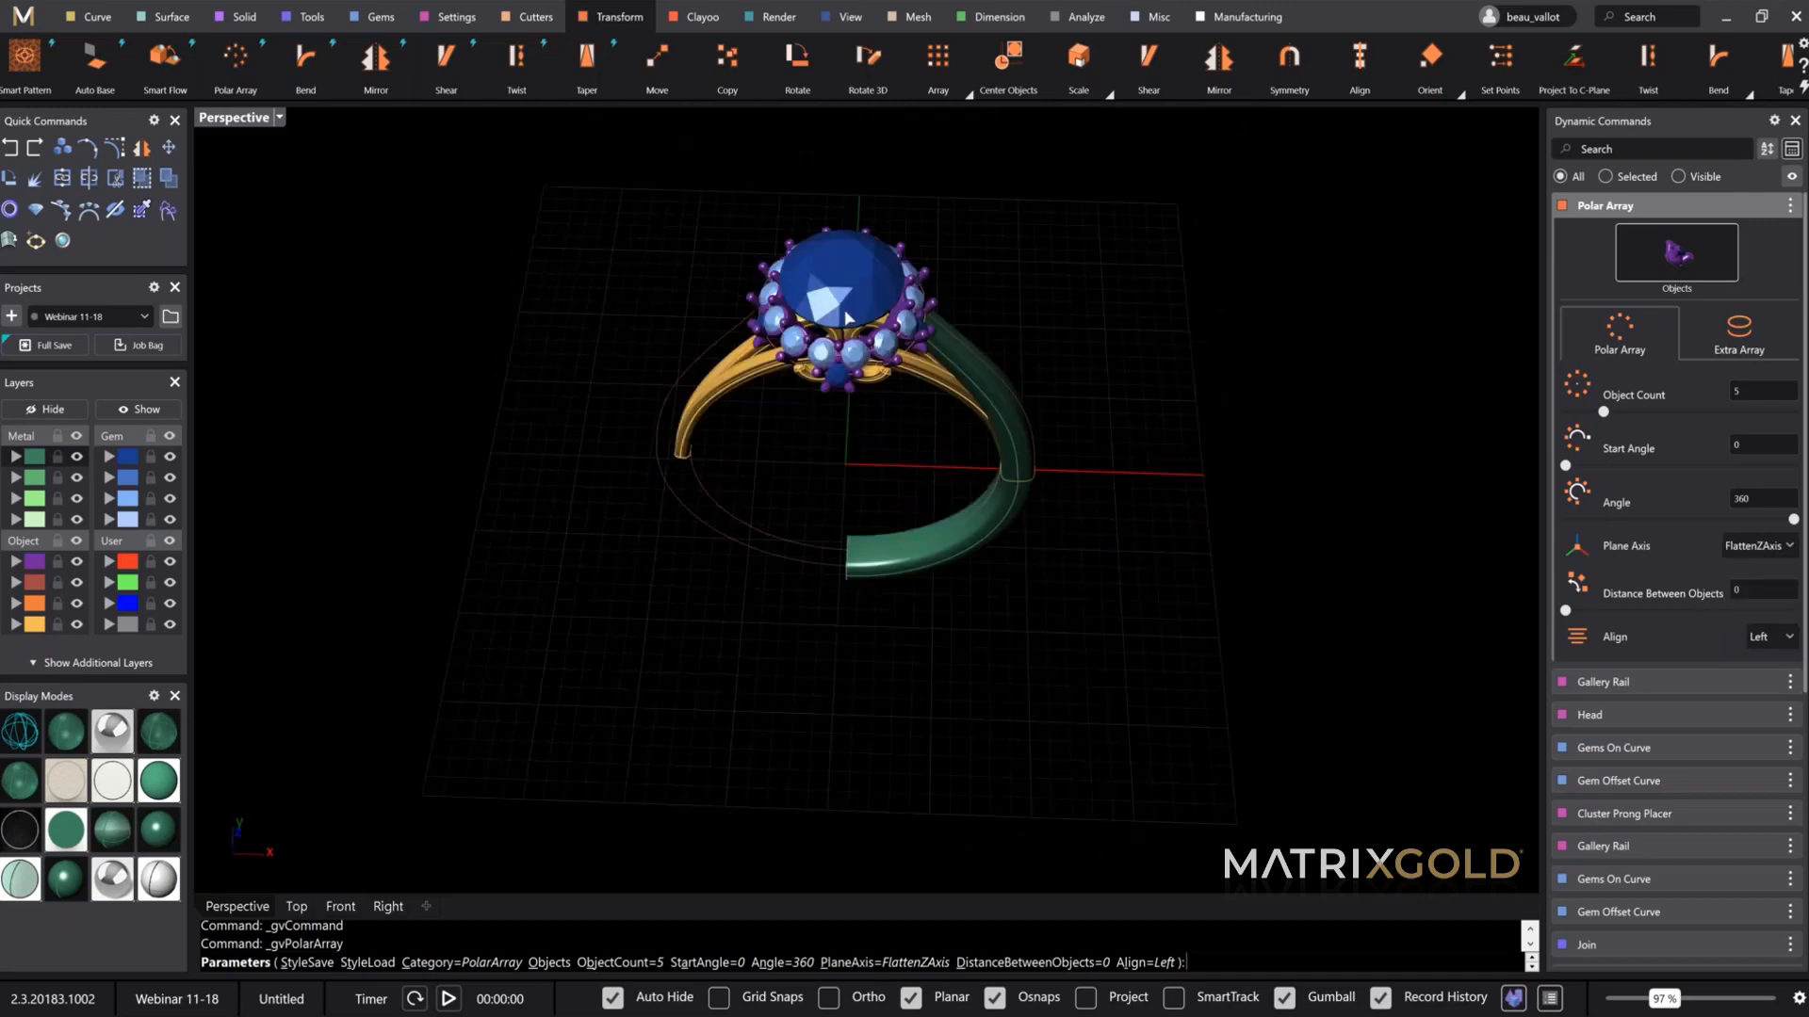
Step: Raise the polar array's object count to 14 around the halo and finish the array
scroll(843, 335, up, 7)
shift+right_drag(978, 370, 1027, 372)
drag(1611, 412, 1641, 411)
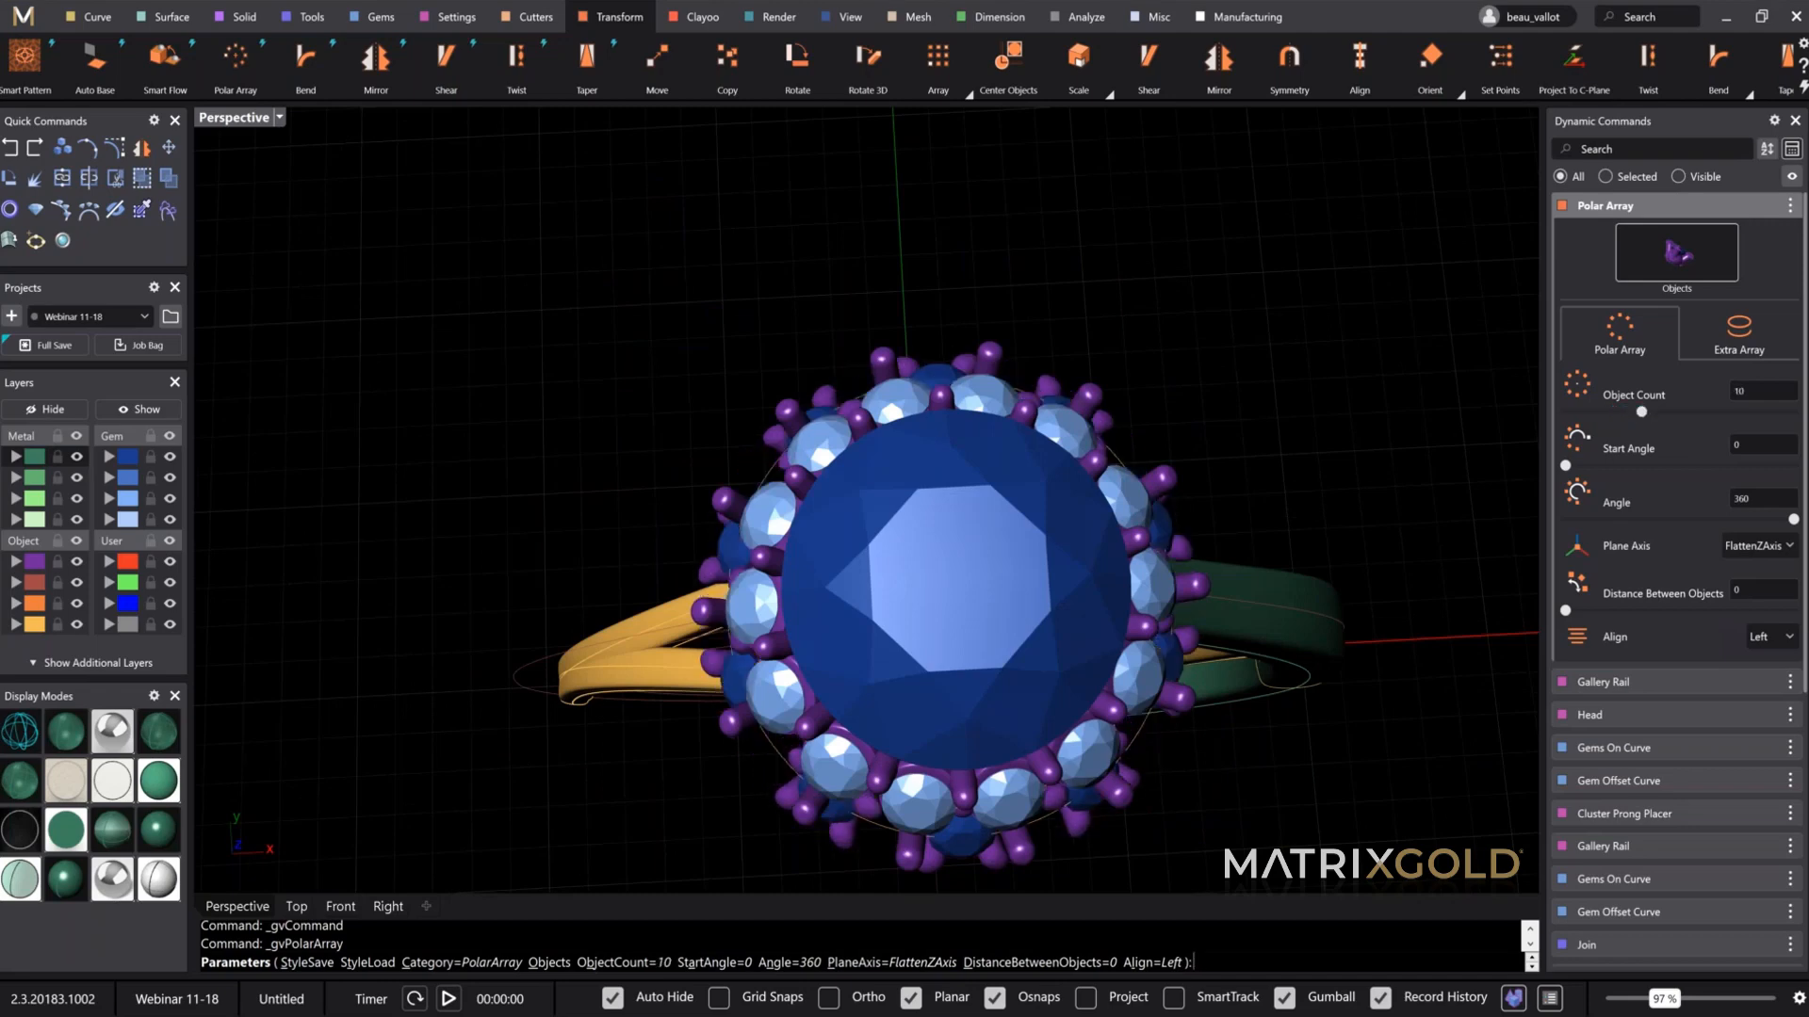
right_drag(1006, 683, 994, 601)
scroll(994, 601, up, 4)
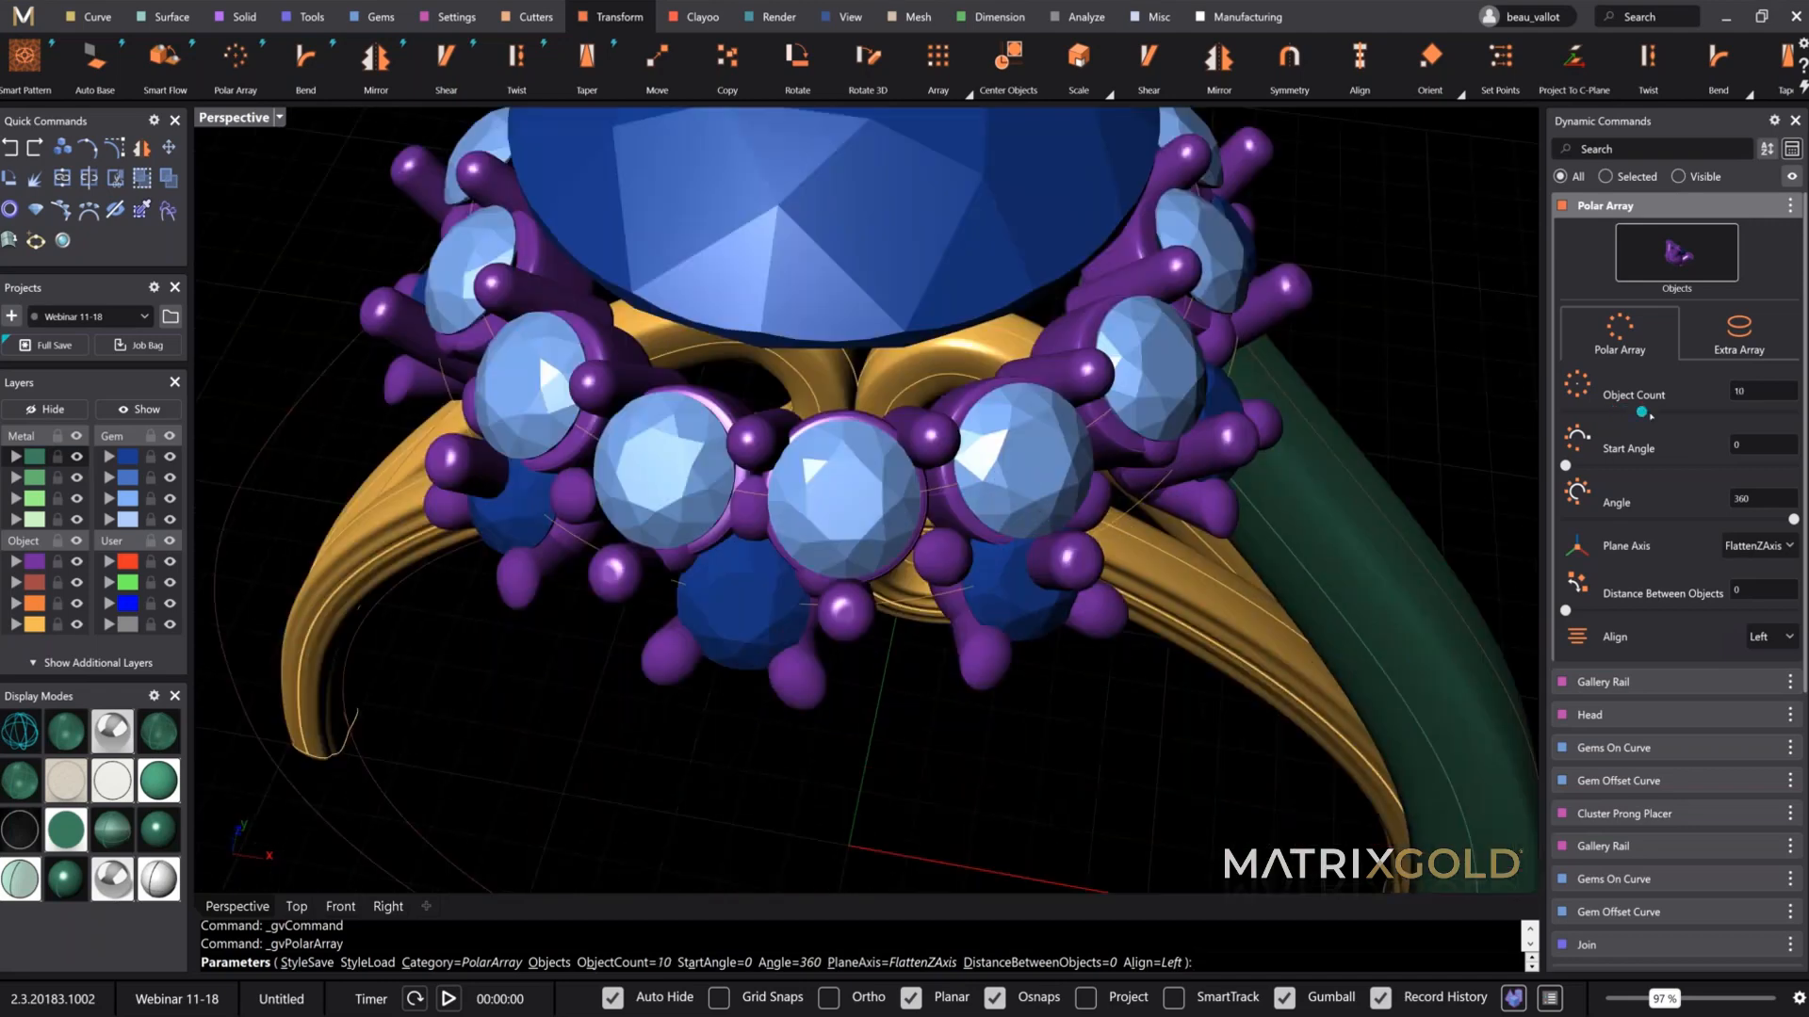
drag(1649, 416, 1672, 411)
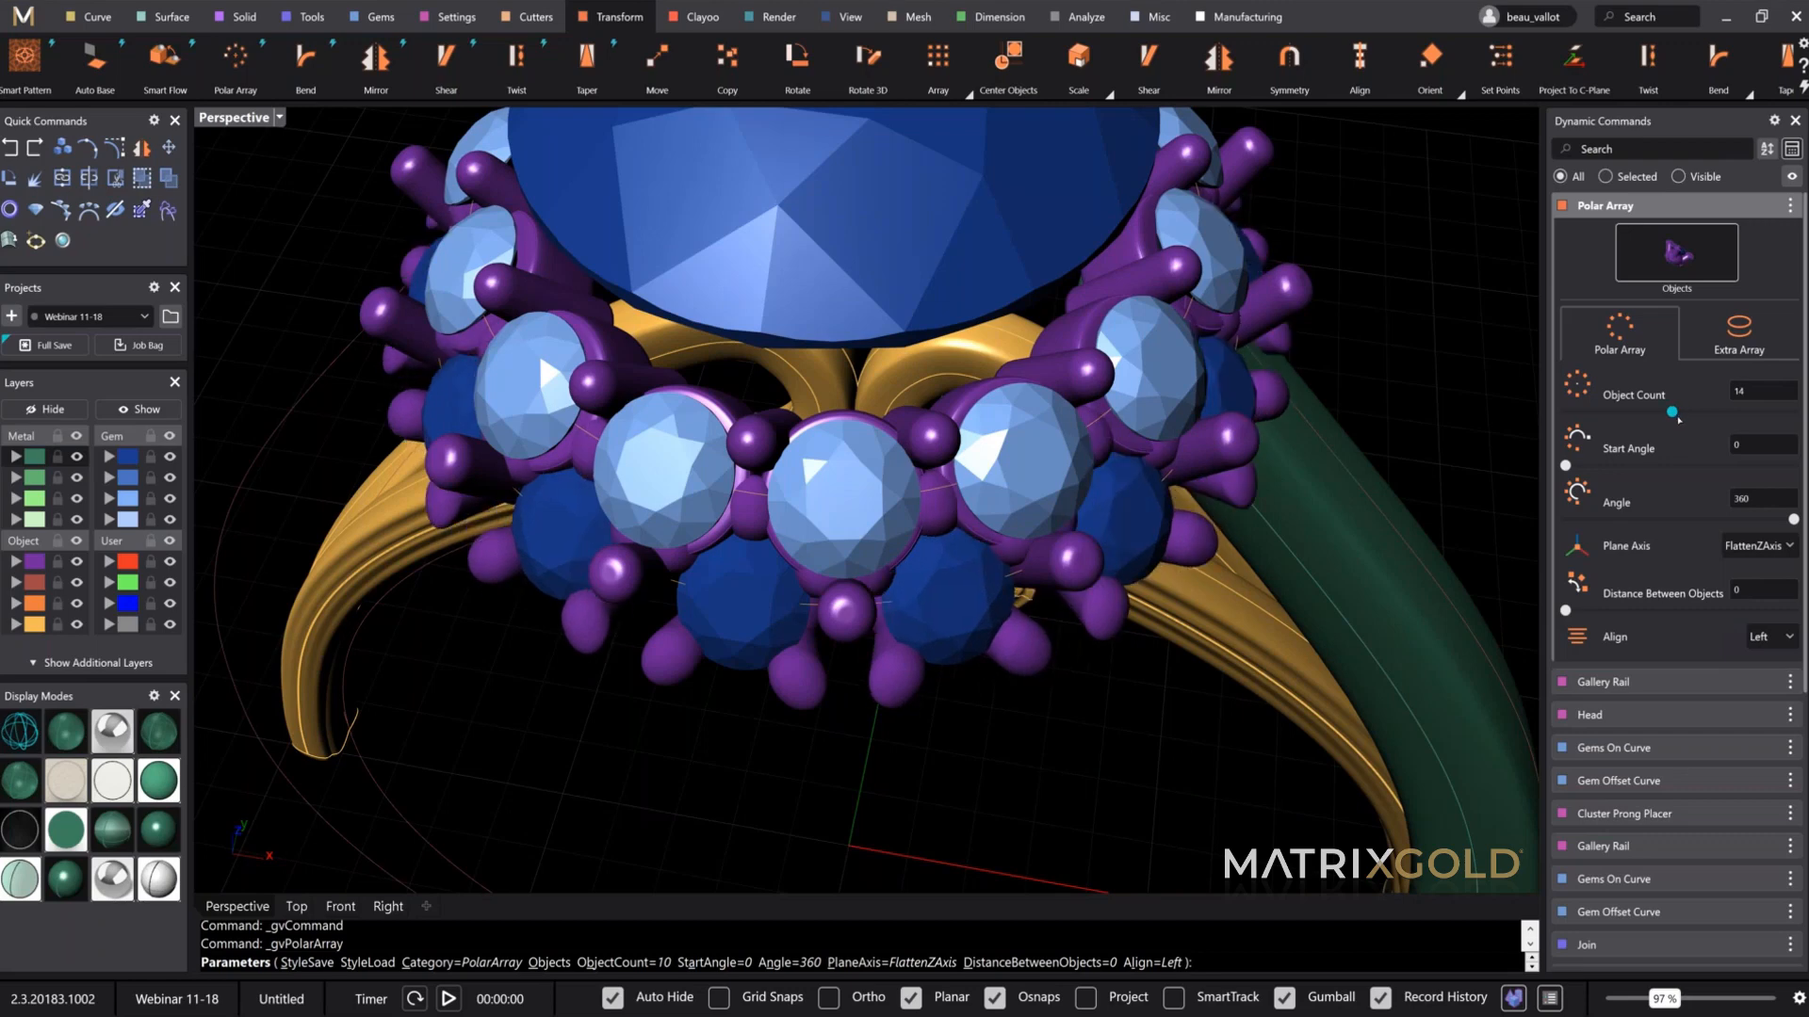
right_drag(1305, 415, 1129, 385)
scroll(1022, 443, down, 7)
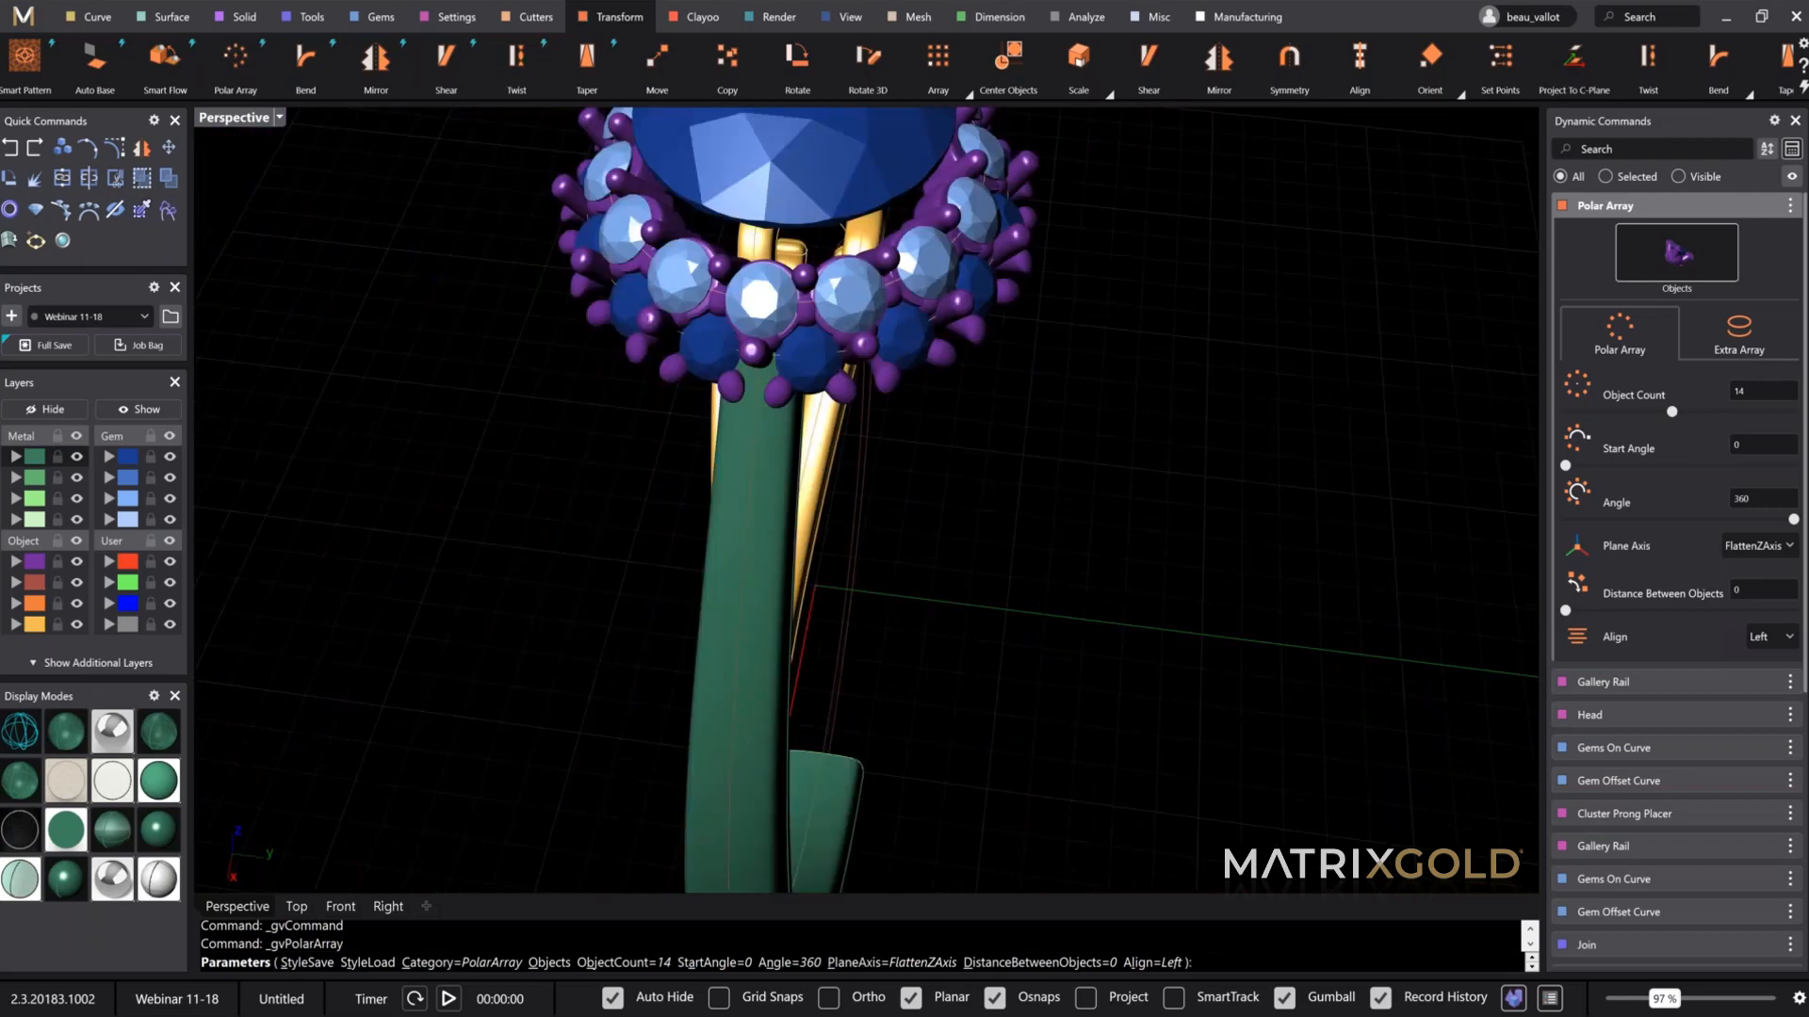
right_drag(1032, 445, 499, 430)
right_drag(778, 419, 948, 522)
right_click(947, 523)
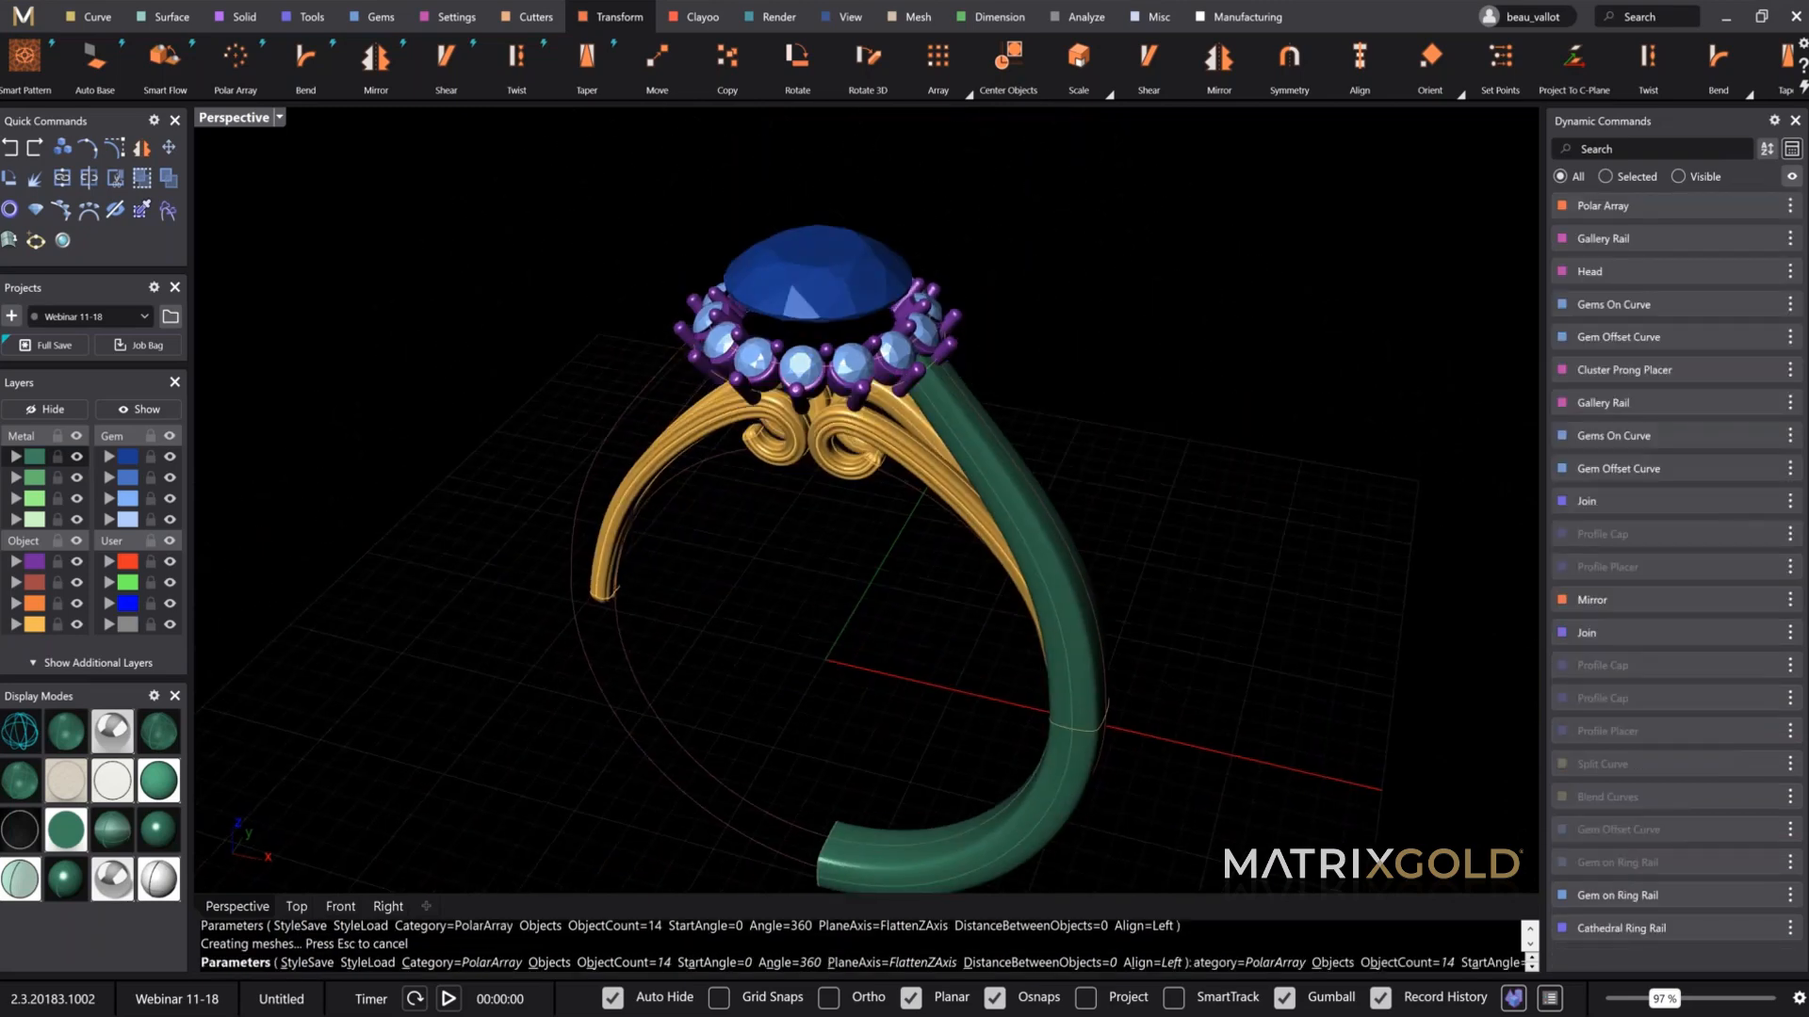
Step: Mirror the green half shank to the opposite side of the ring with the Y mirror option on
click(993, 450)
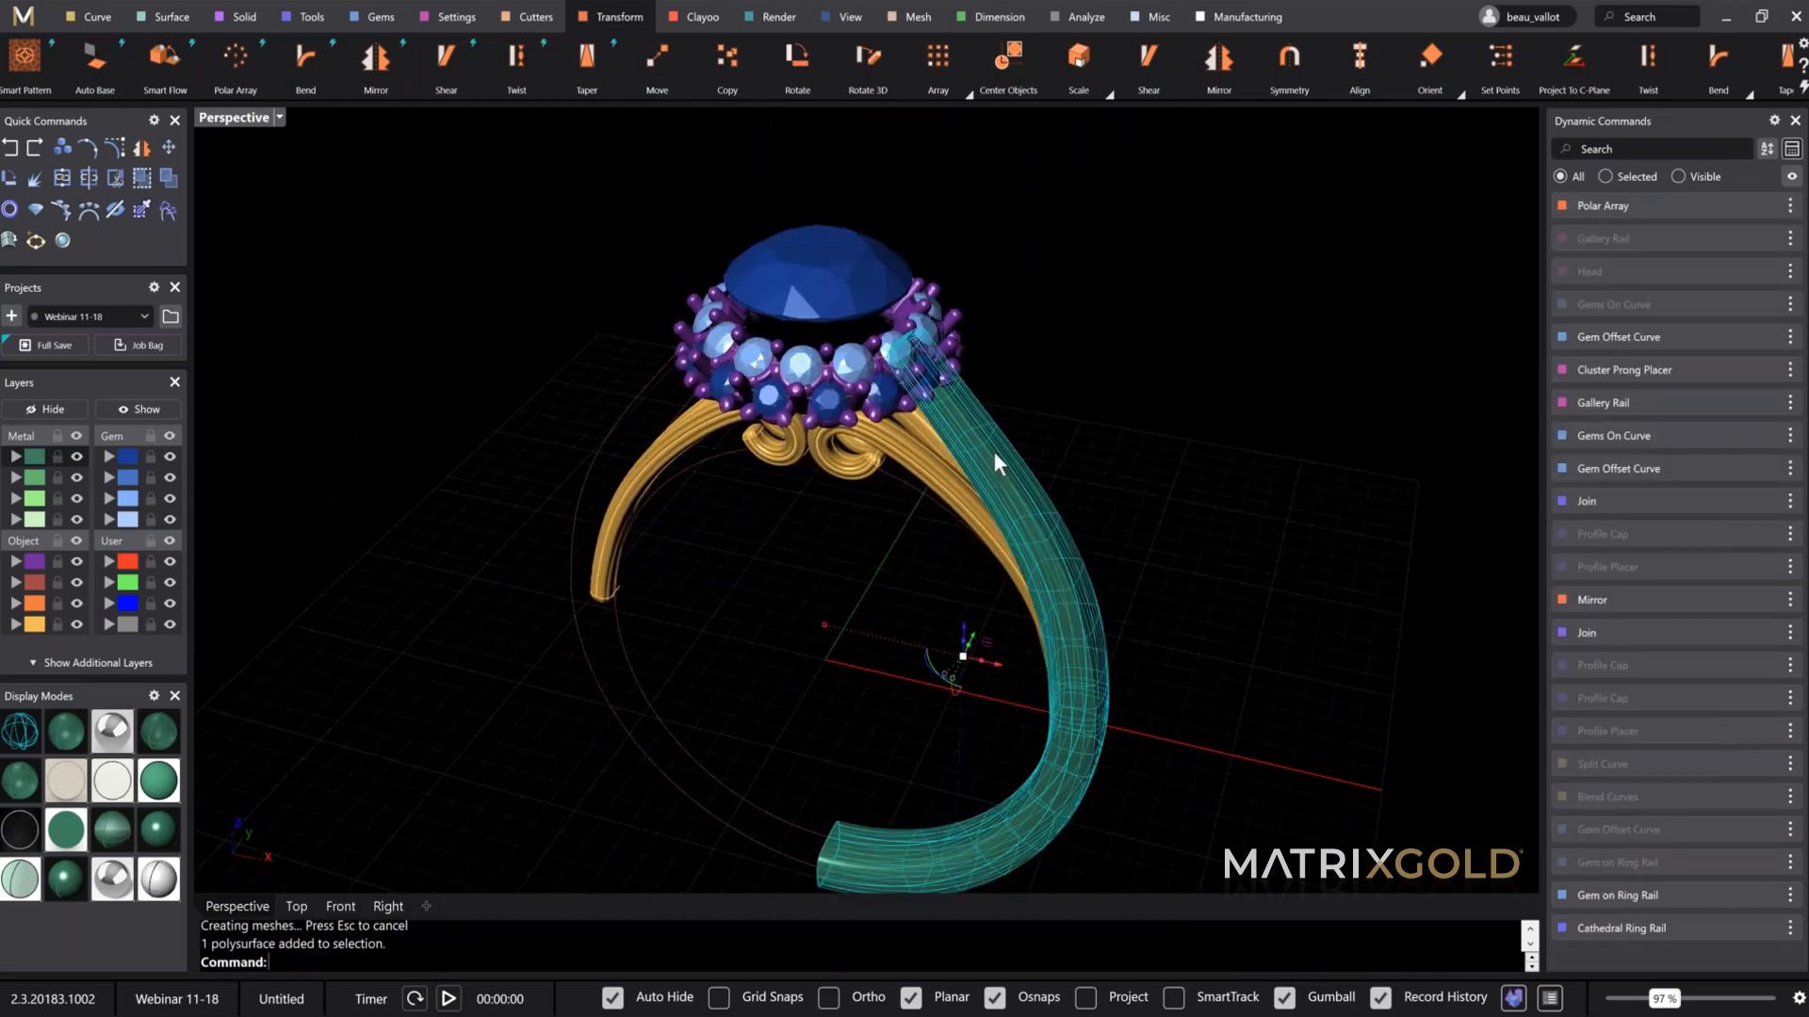
right_drag(992, 450, 980, 396)
click(376, 59)
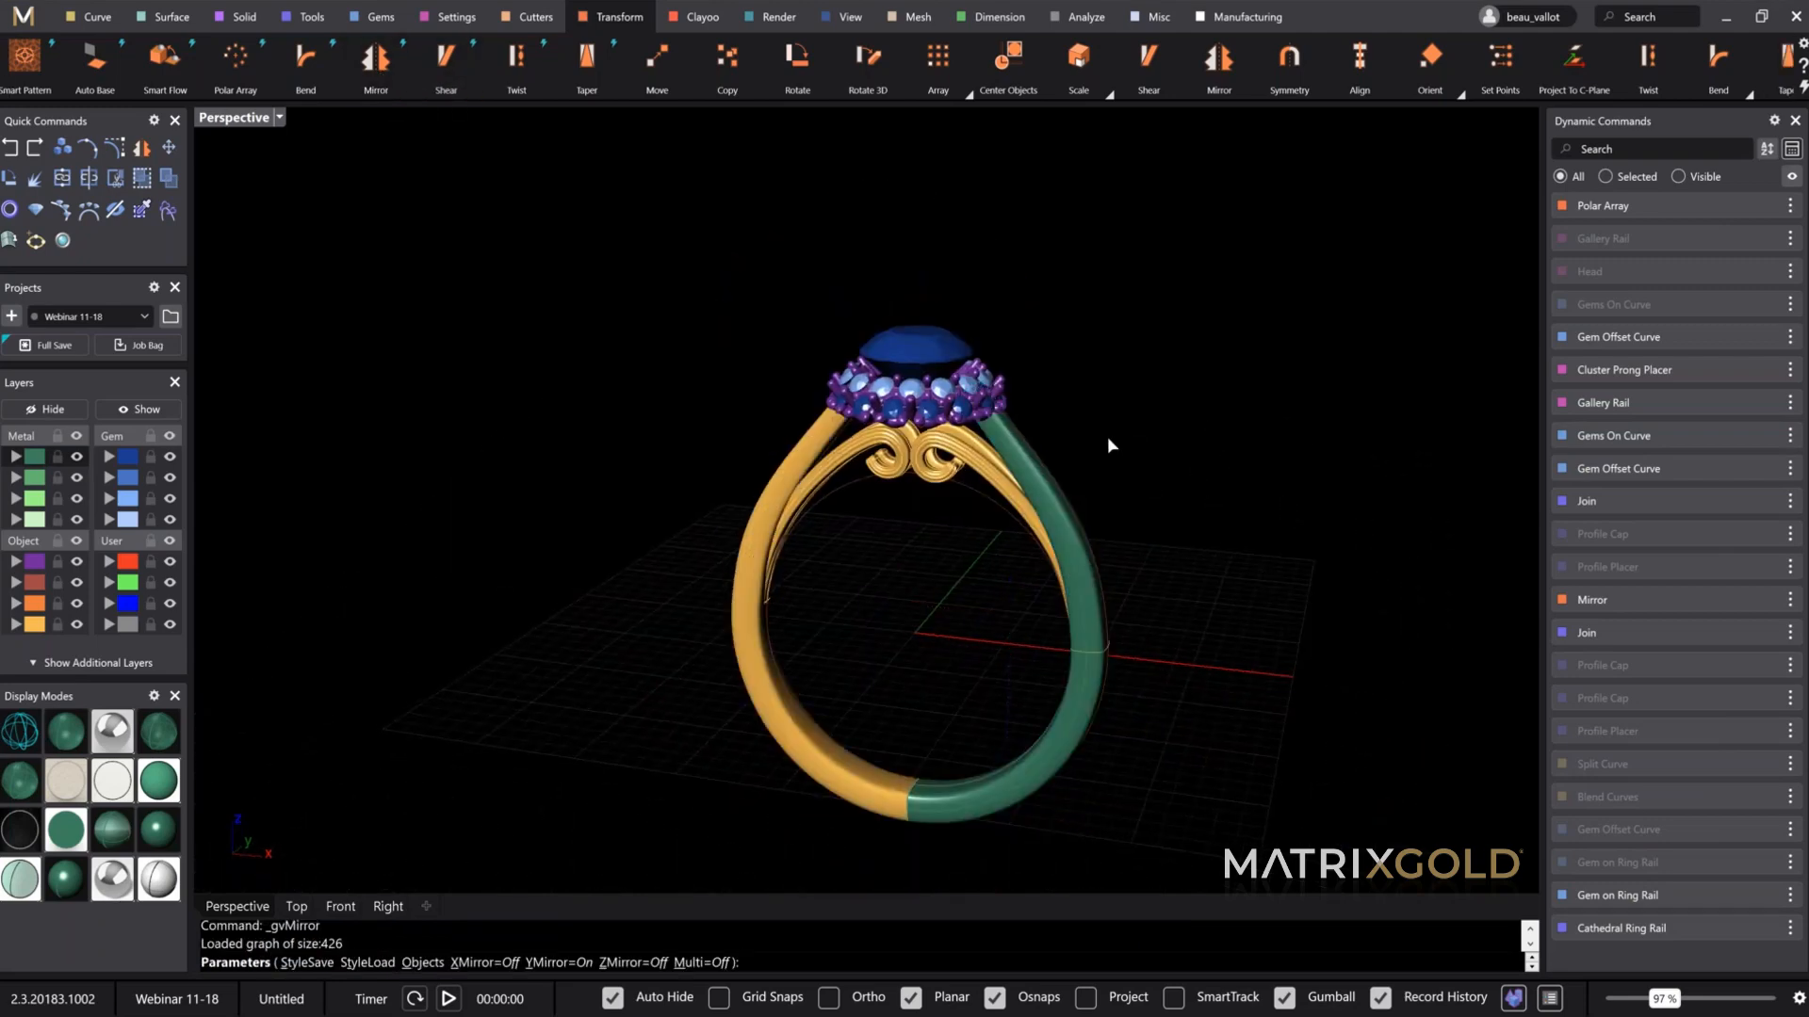
key(Return)
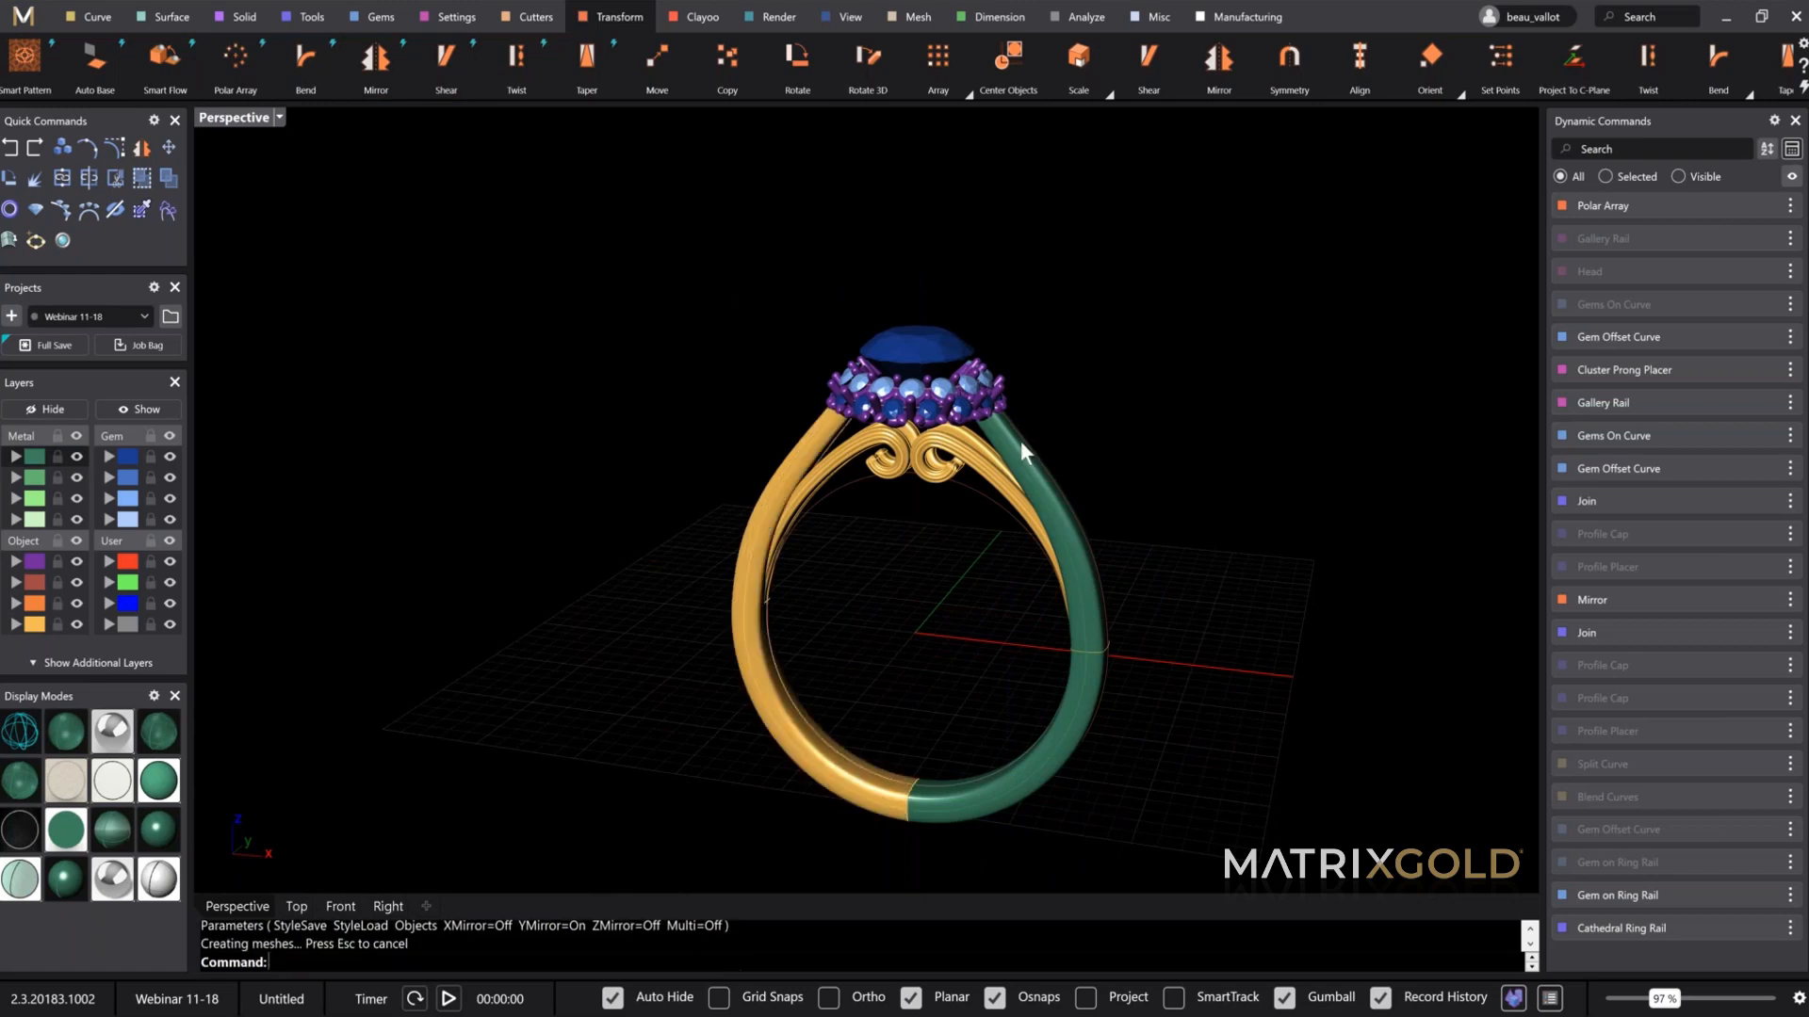
Step: Join the original half shank and its mirrored copy into one ring shank
click(1020, 441)
shift+click(825, 435)
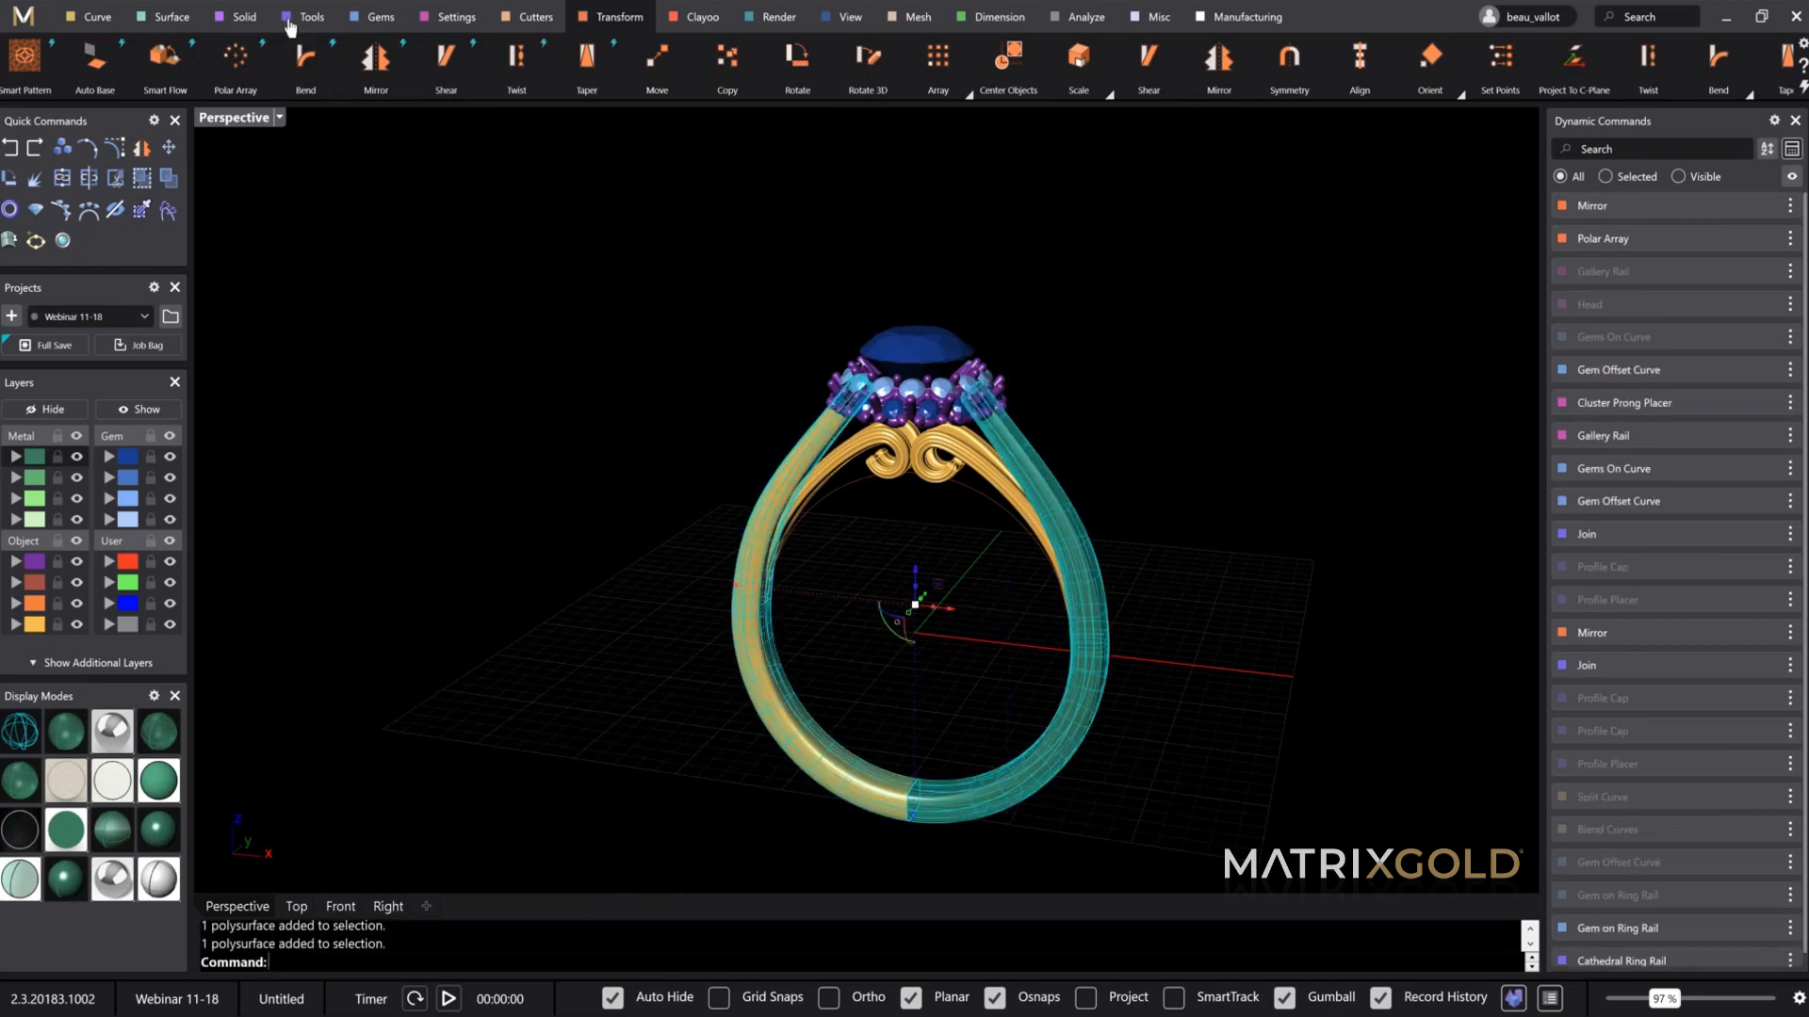
click(301, 17)
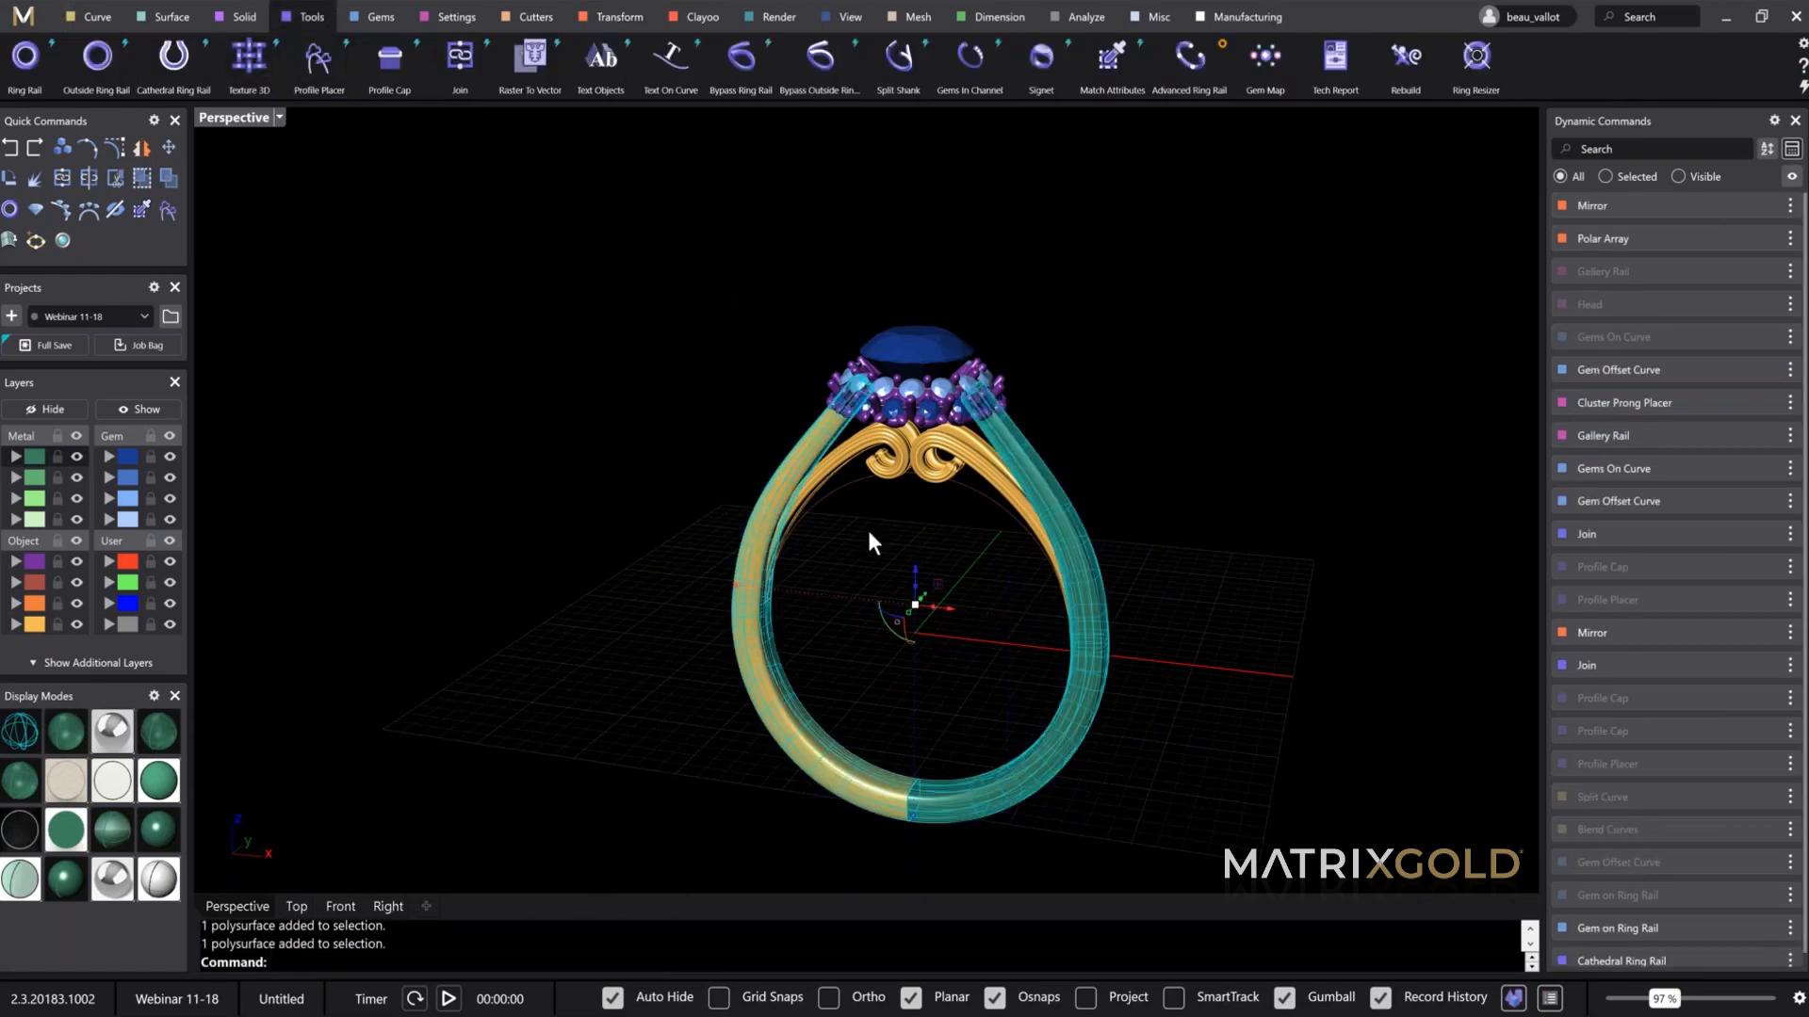
click(460, 58)
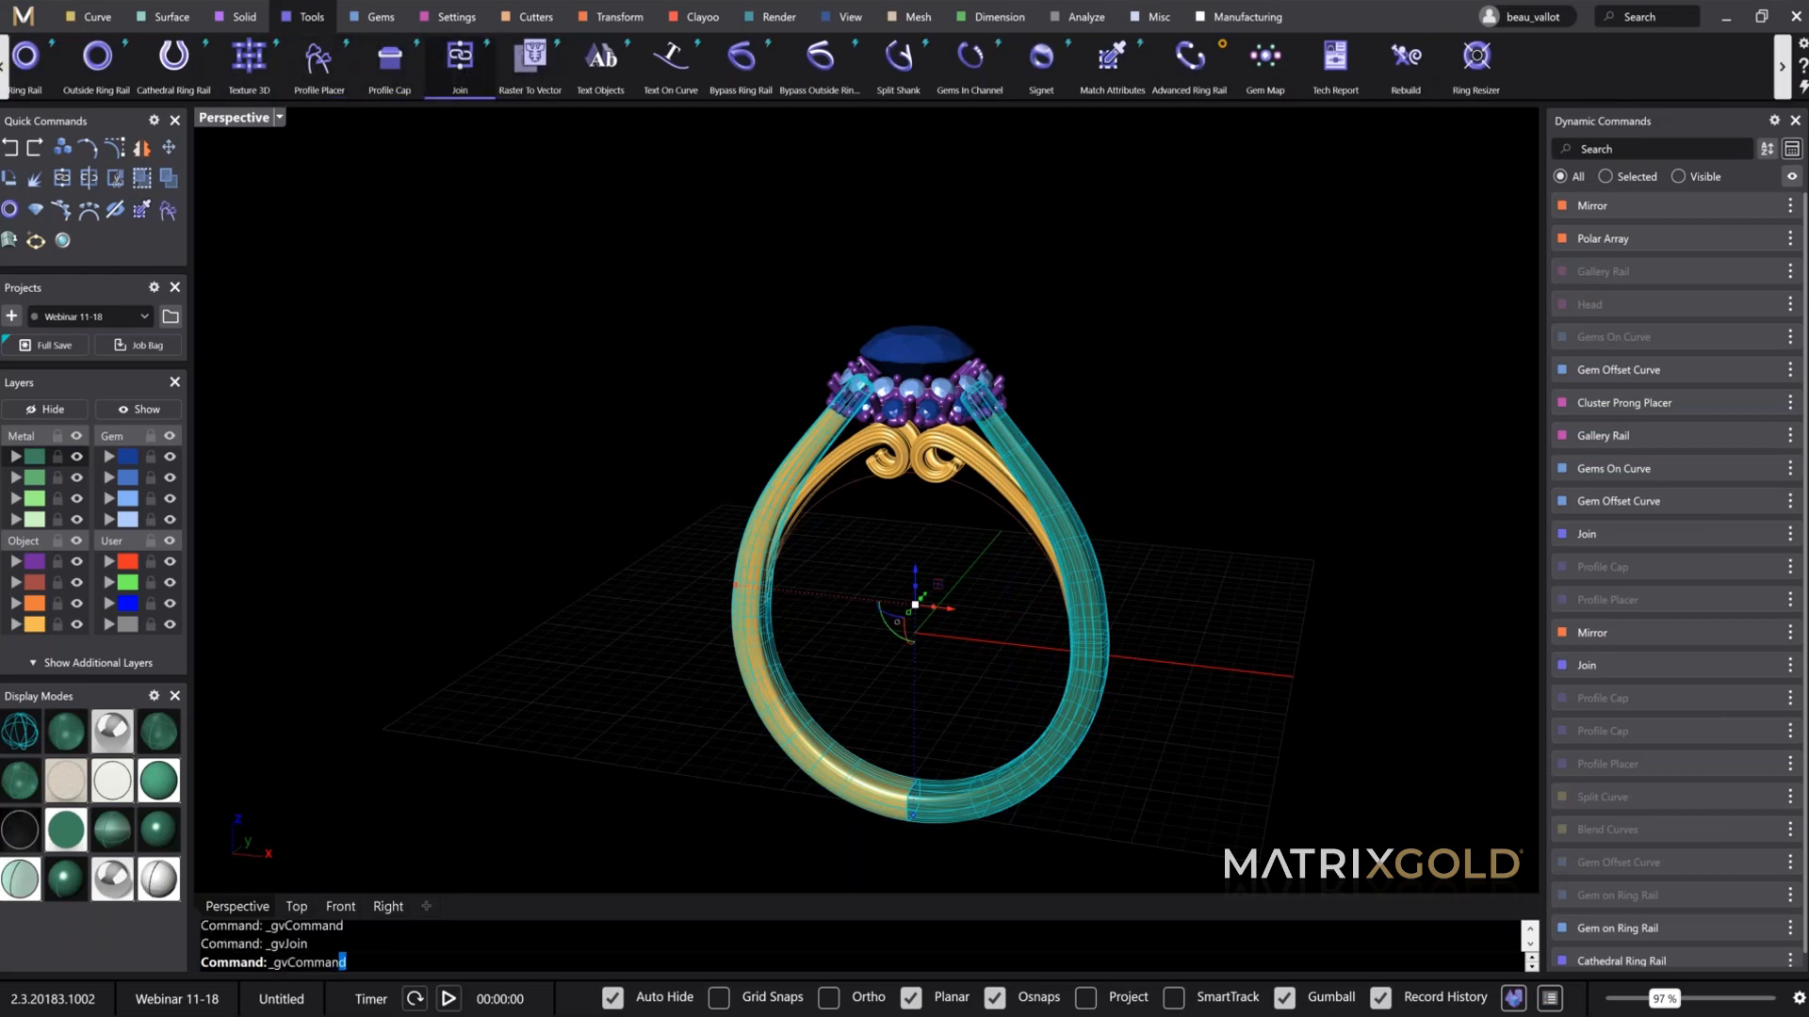
right_click(512, 257)
right_drag(838, 594, 873, 547)
click(837, 420)
click(694, 381)
Step: Create a Head on the large centre gem with overall height 2.65 and prong height above girdle 0.15
scroll(874, 410, up, 5)
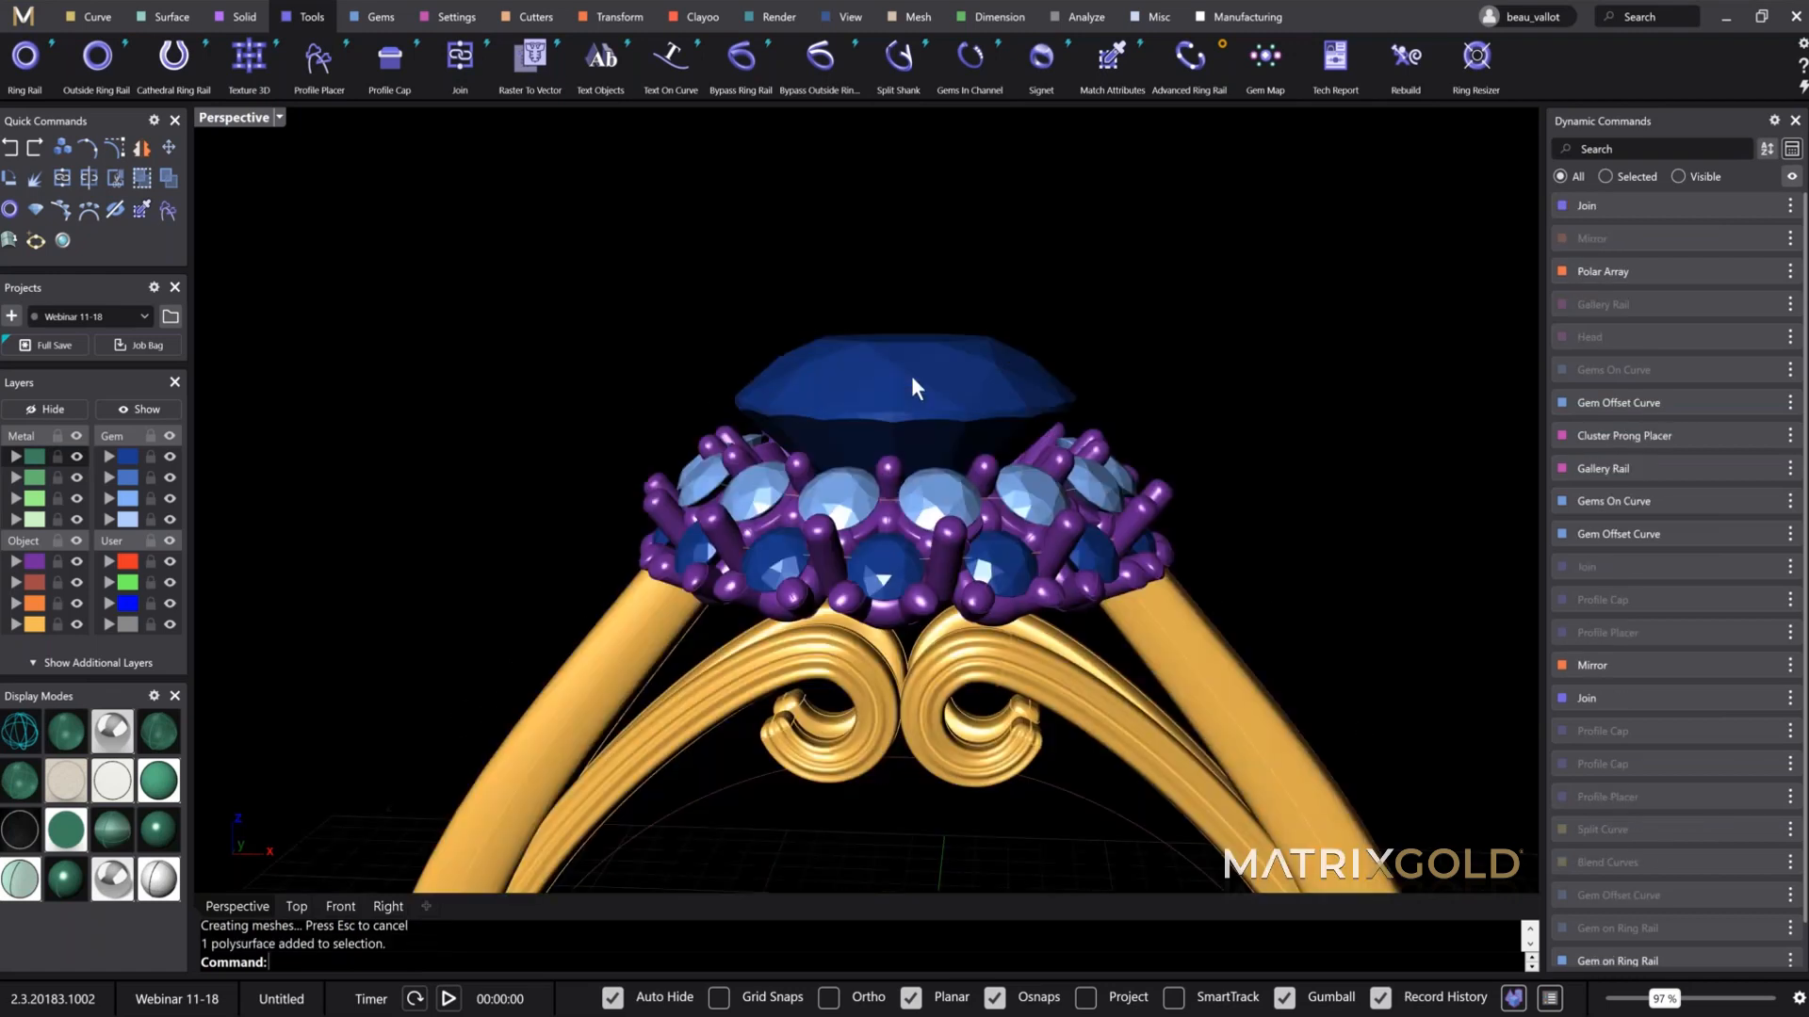
click(912, 375)
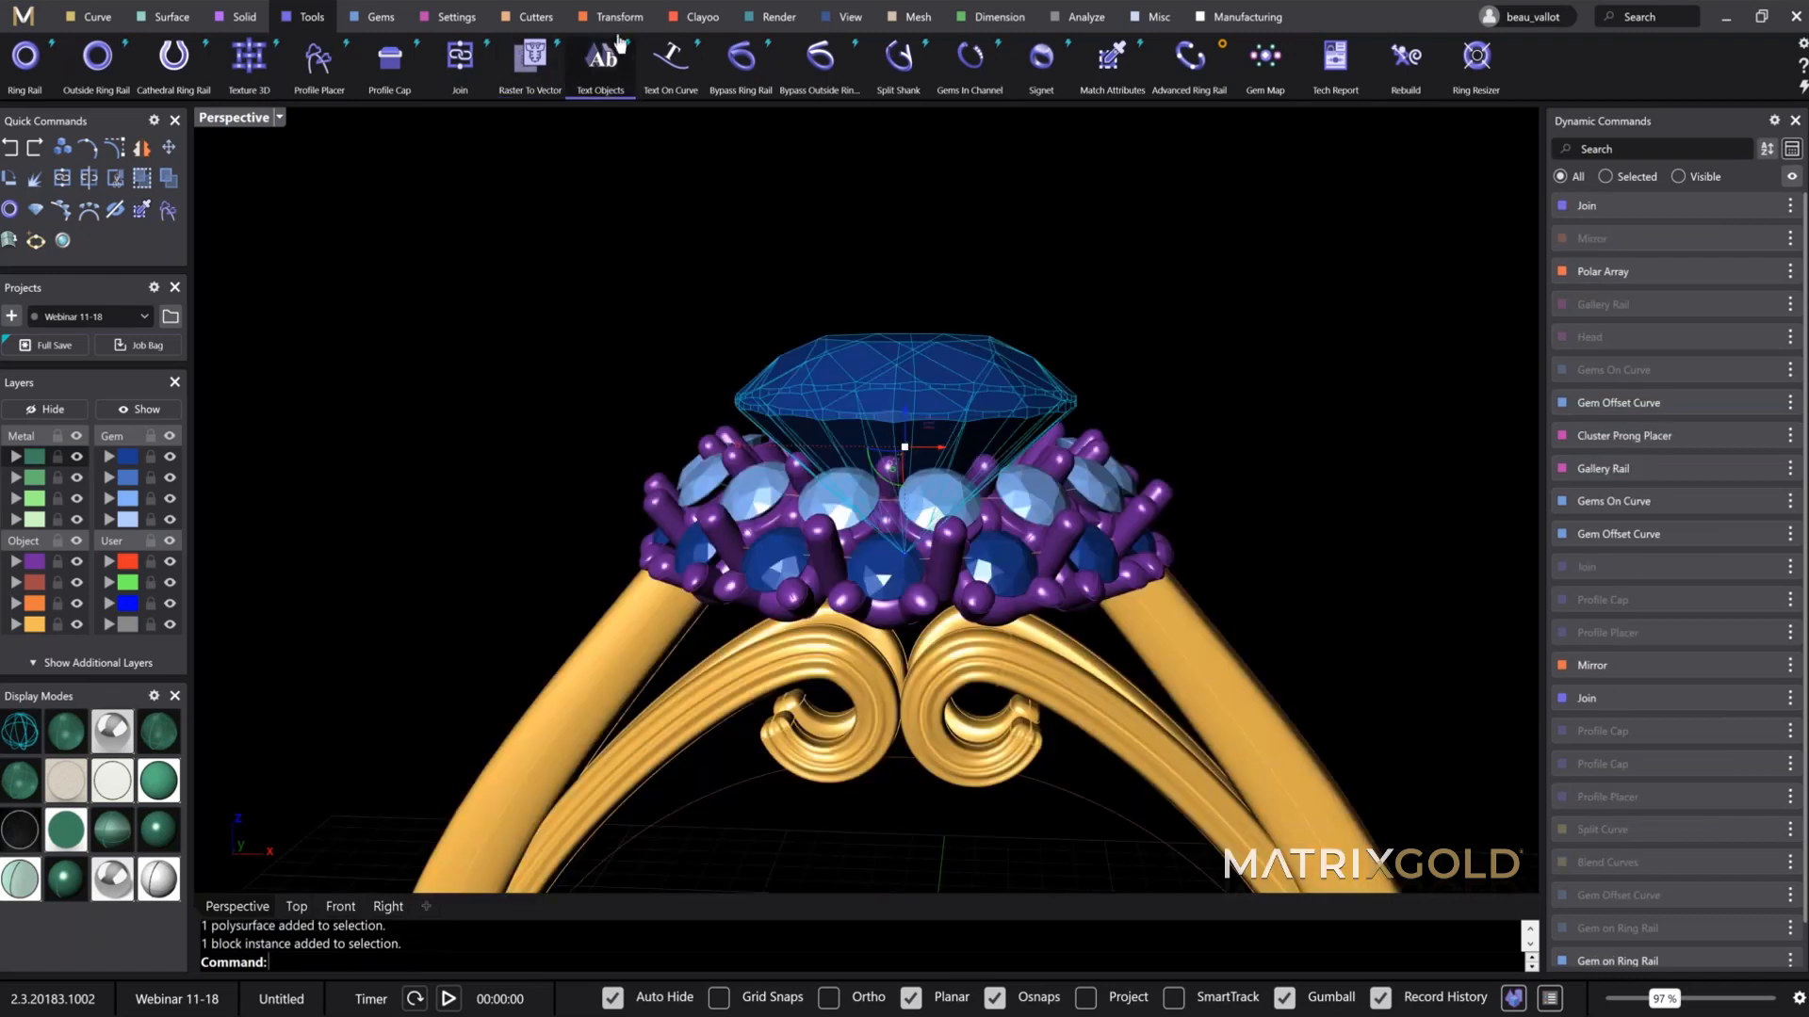
click(456, 17)
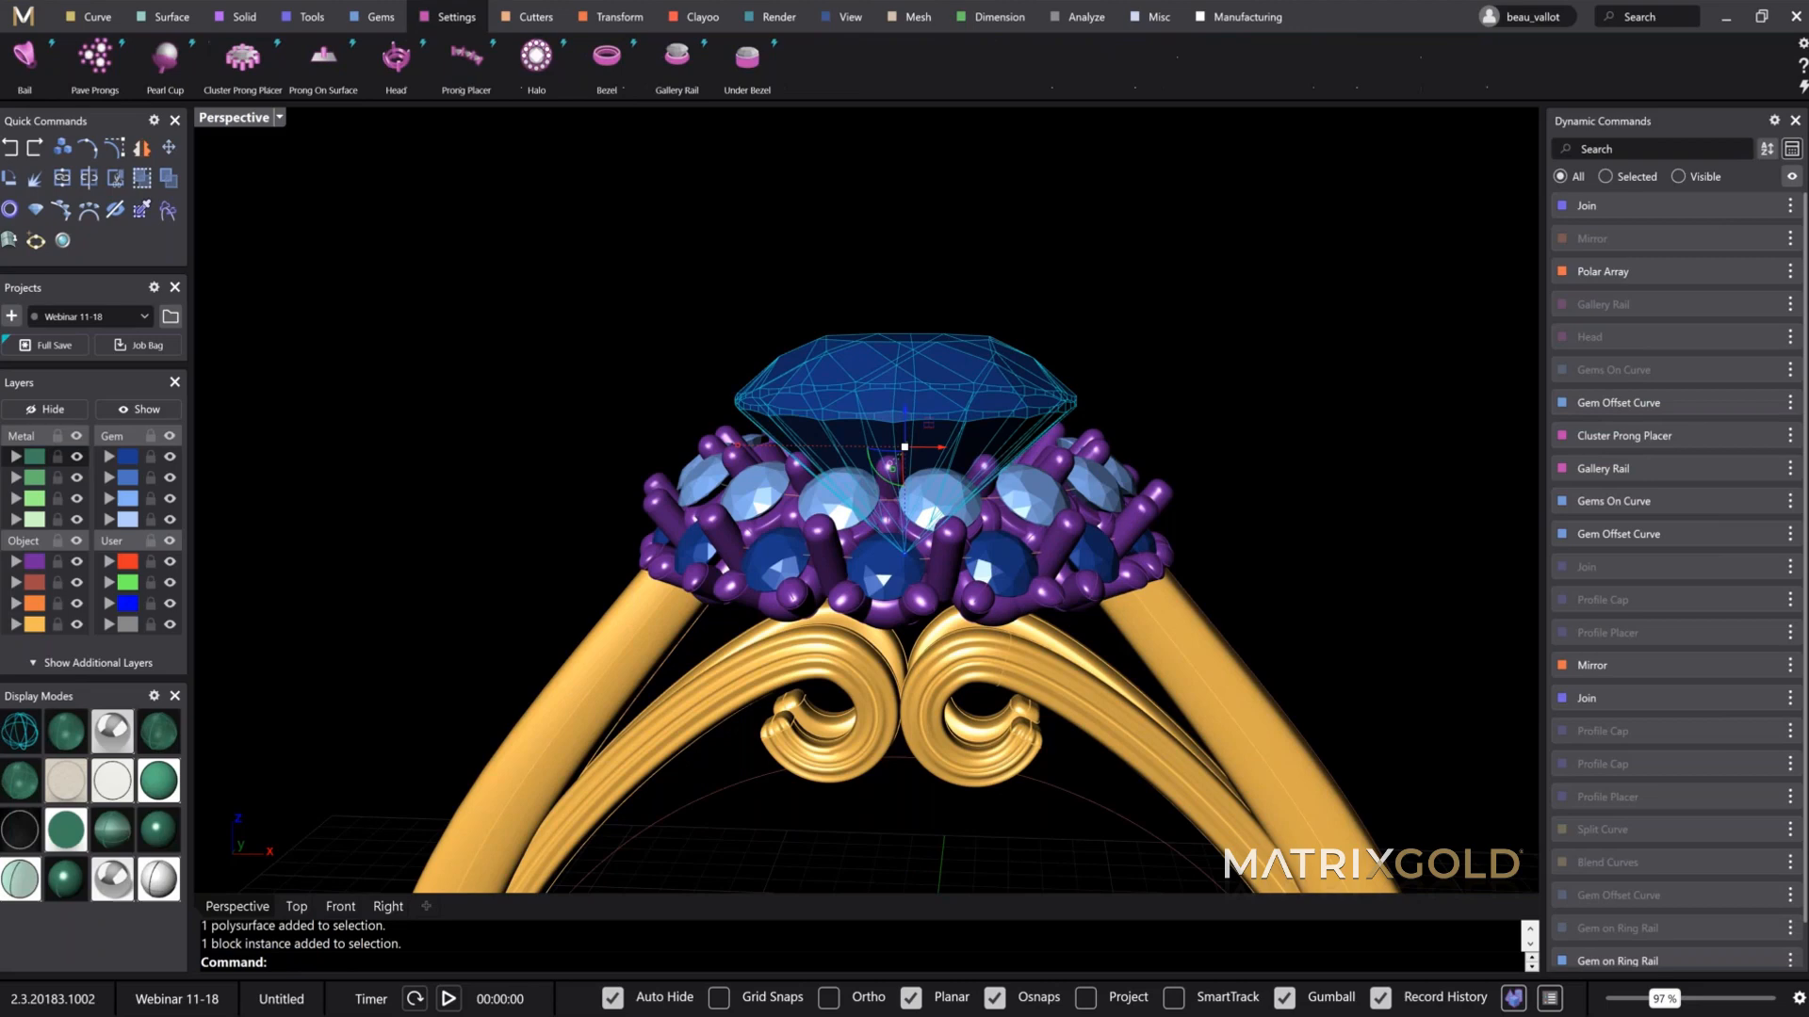
click(395, 59)
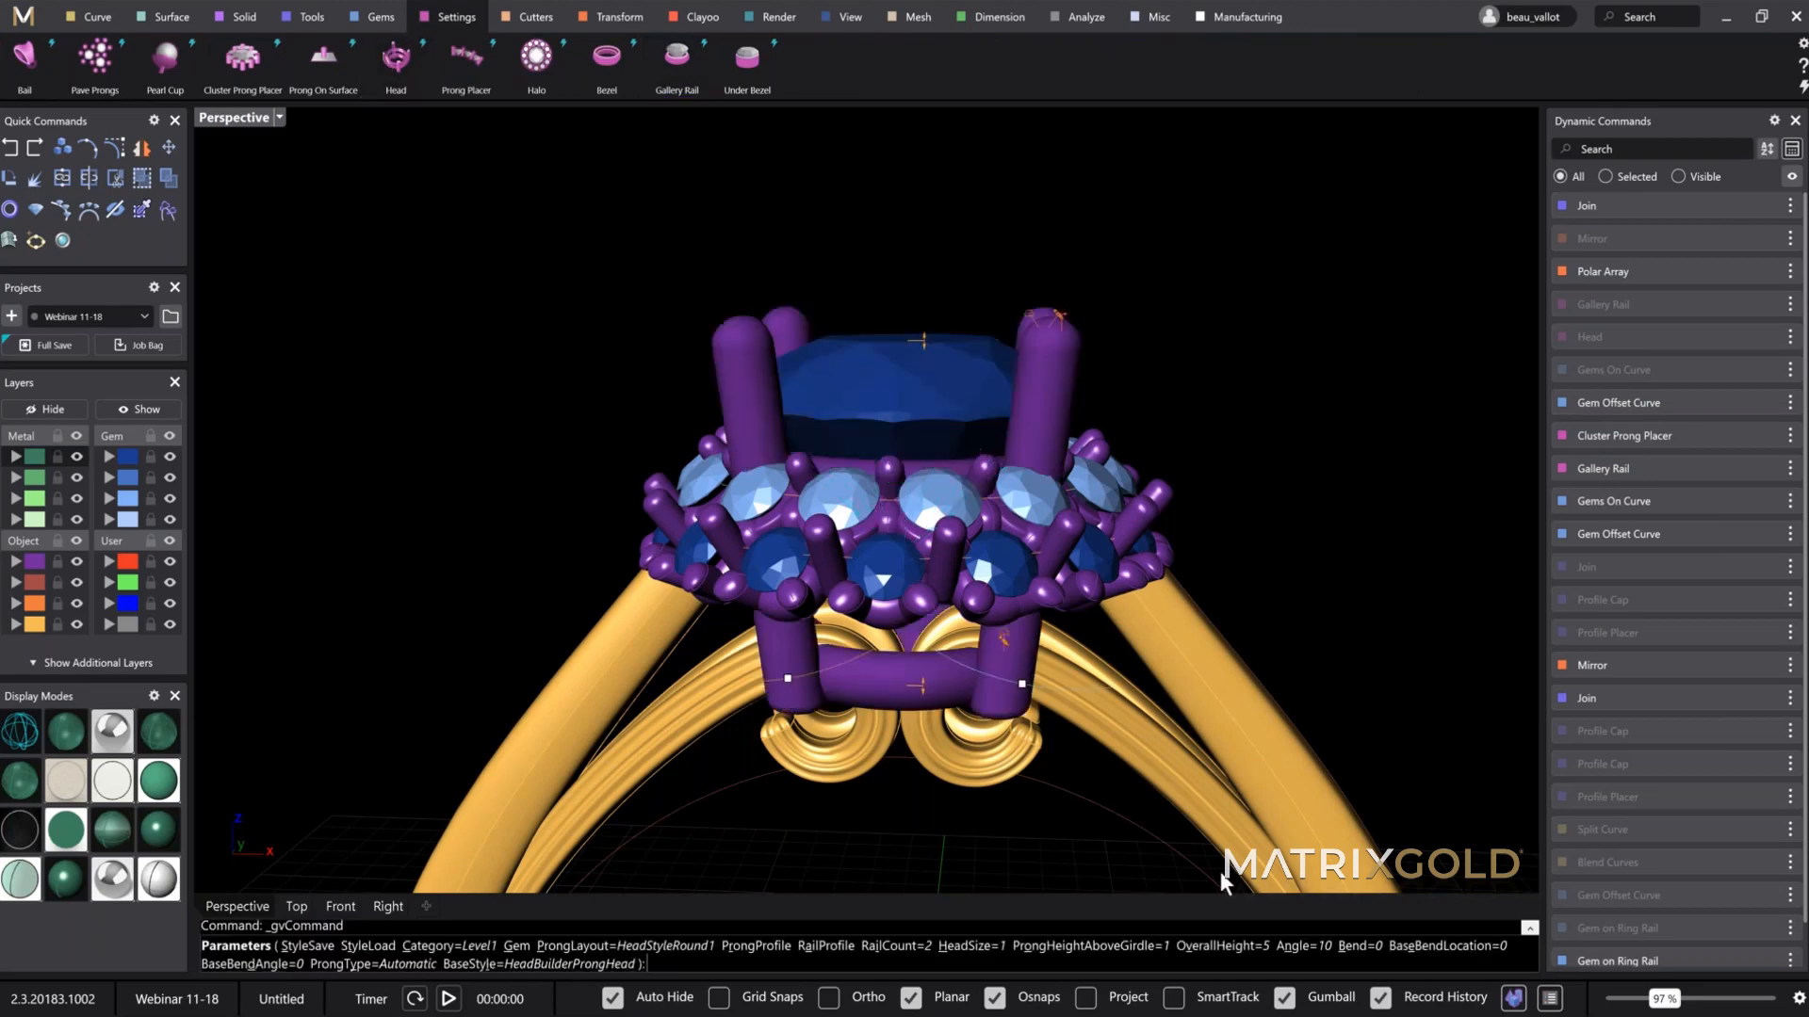
shift+right_drag(955, 696, 892, 612)
drag(877, 612, 870, 478)
drag(869, 261, 866, 332)
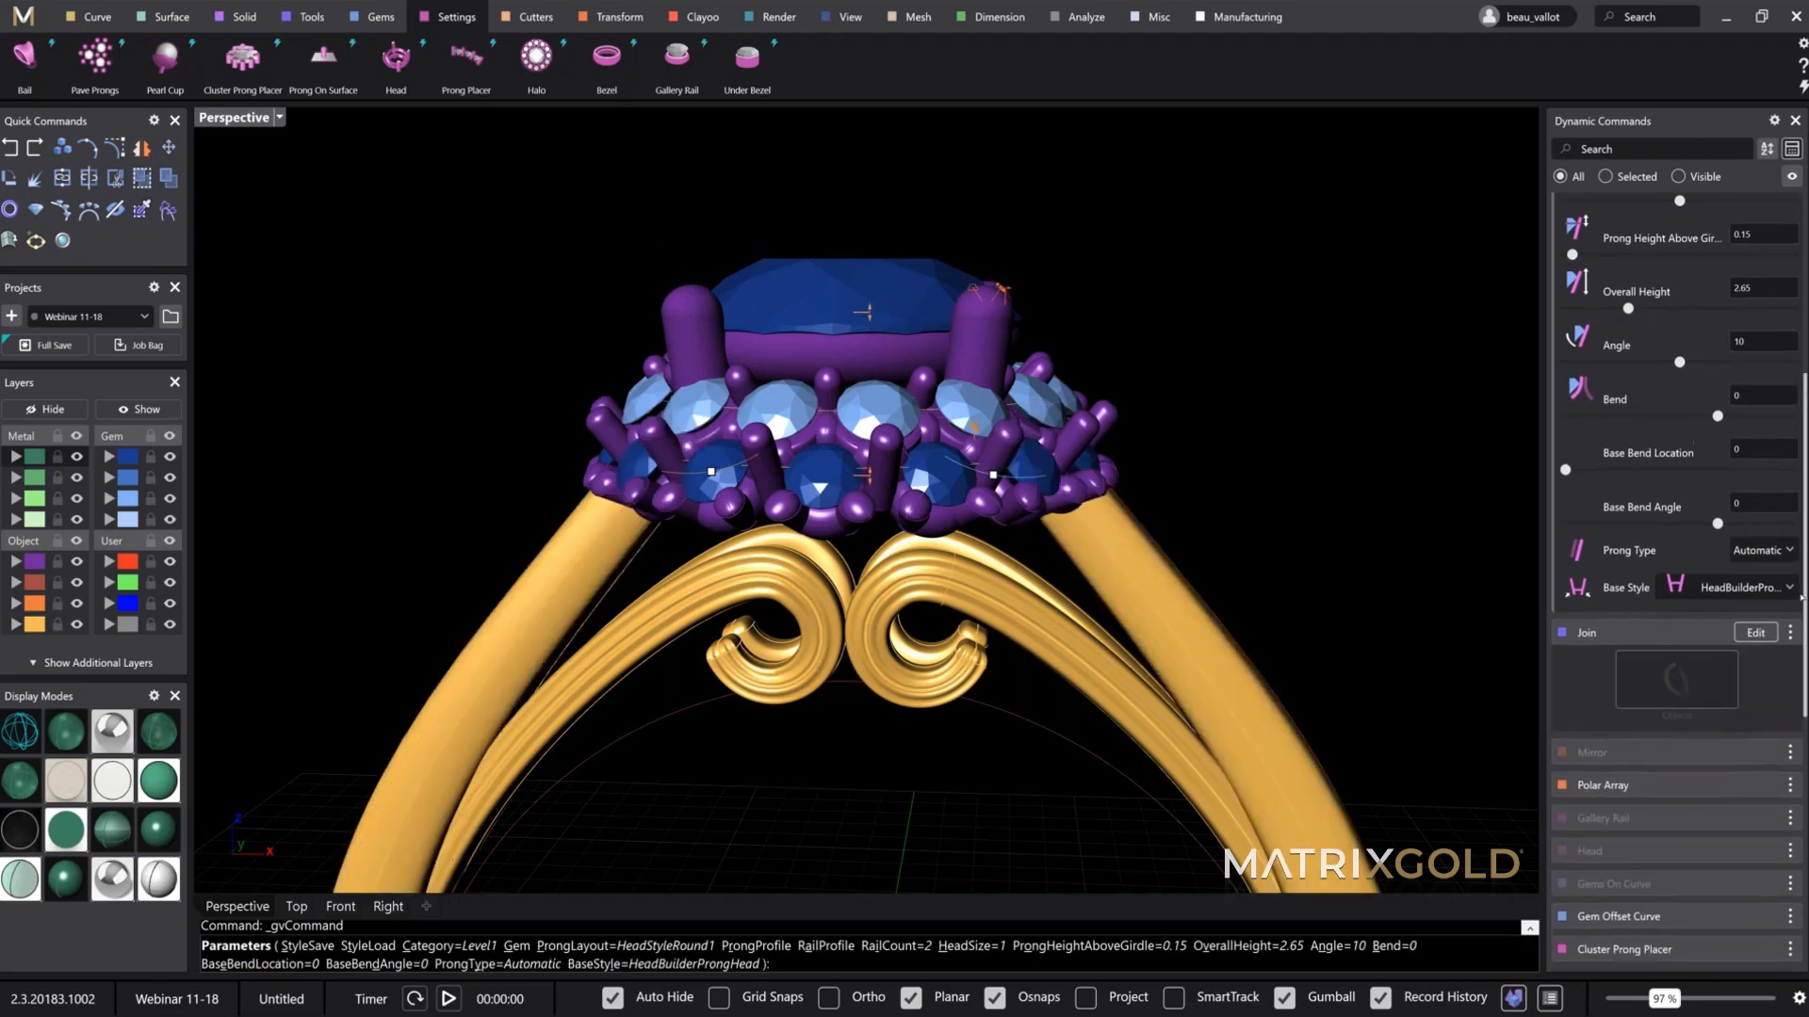
Step: Switch the centre head to the HeadStyleRound4 prong layout and set its head size to 0.75
right_drag(1145, 371, 1157, 471)
click(1683, 403)
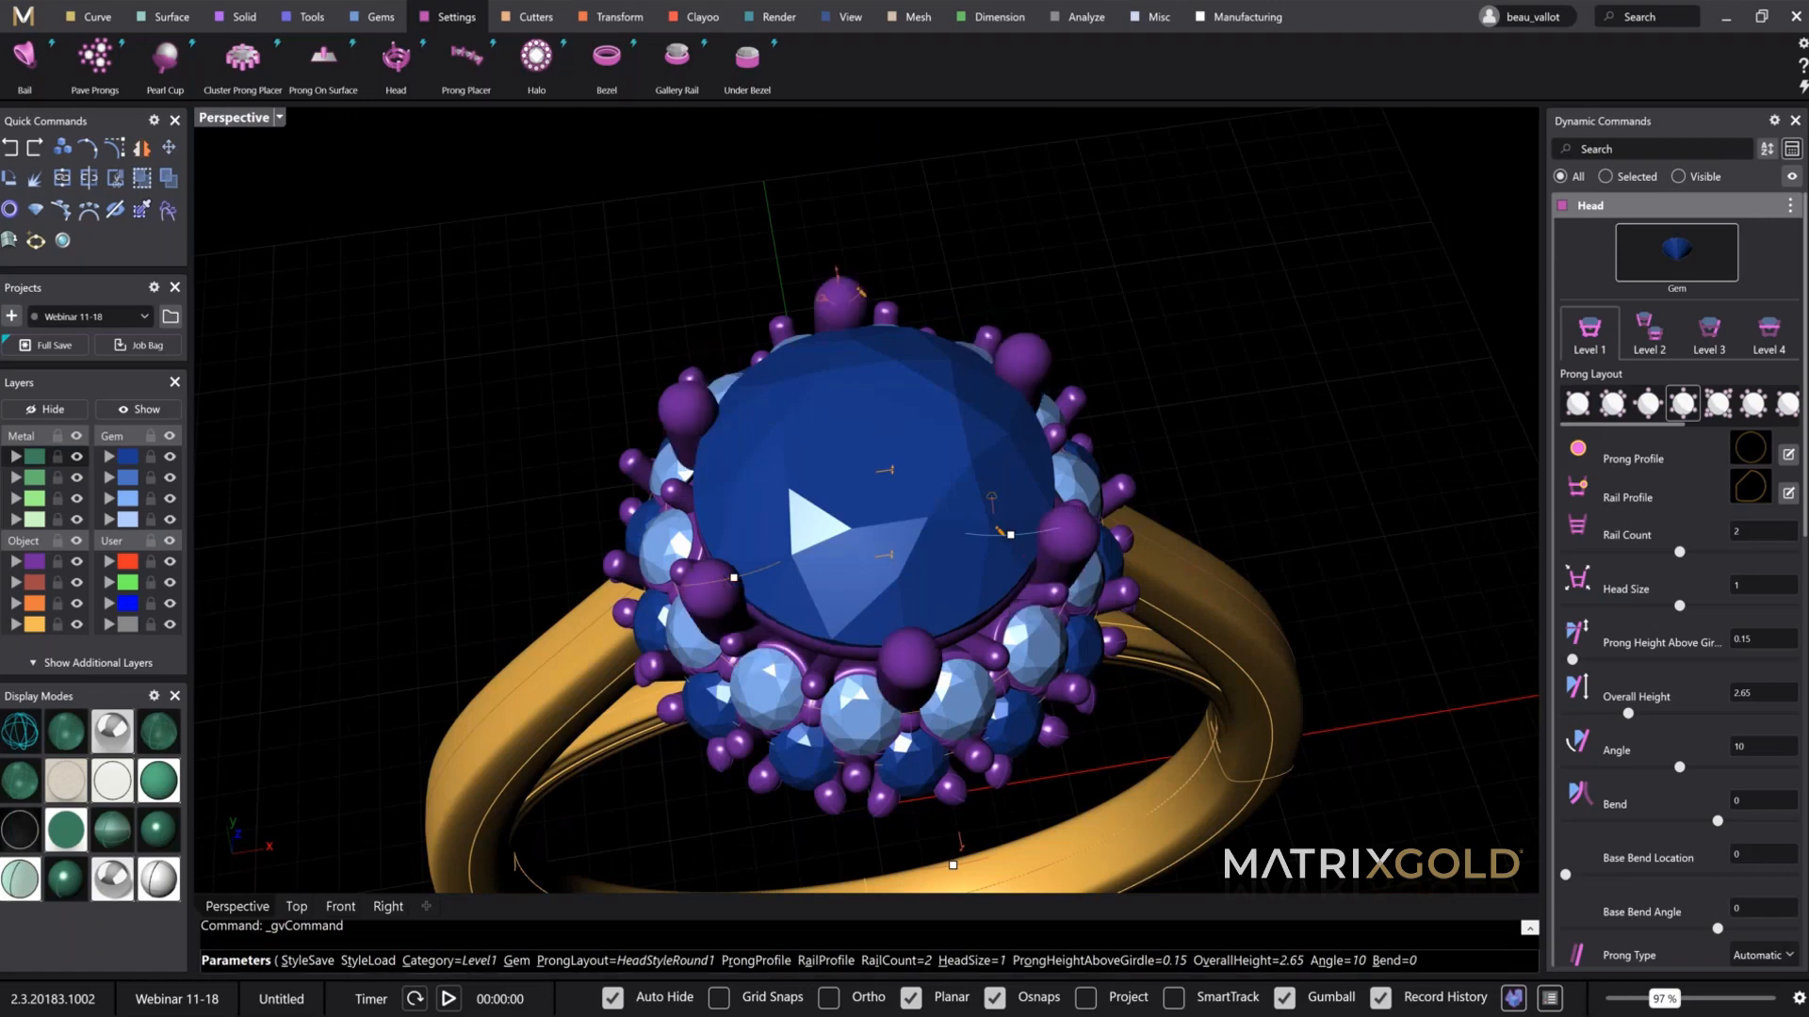
right_drag(1273, 540, 1248, 512)
scroll(828, 302, up, 6)
right_drag(829, 303, 925, 298)
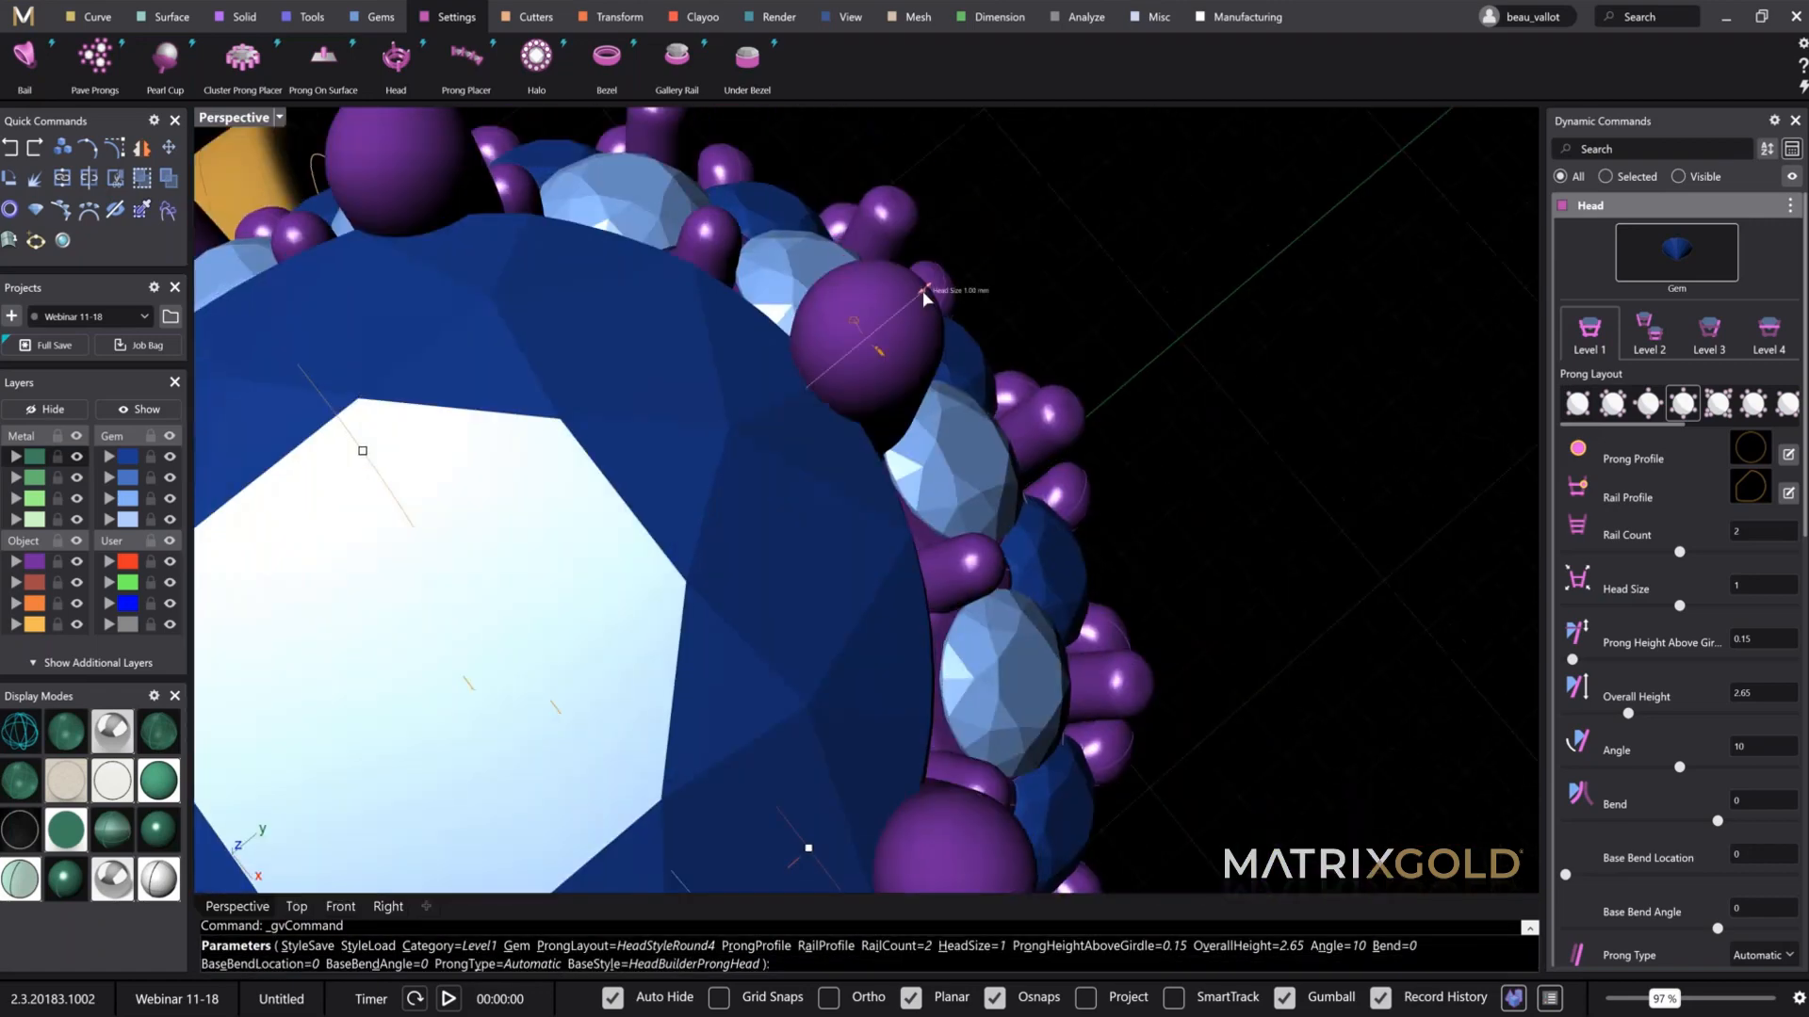
drag(912, 316, 920, 292)
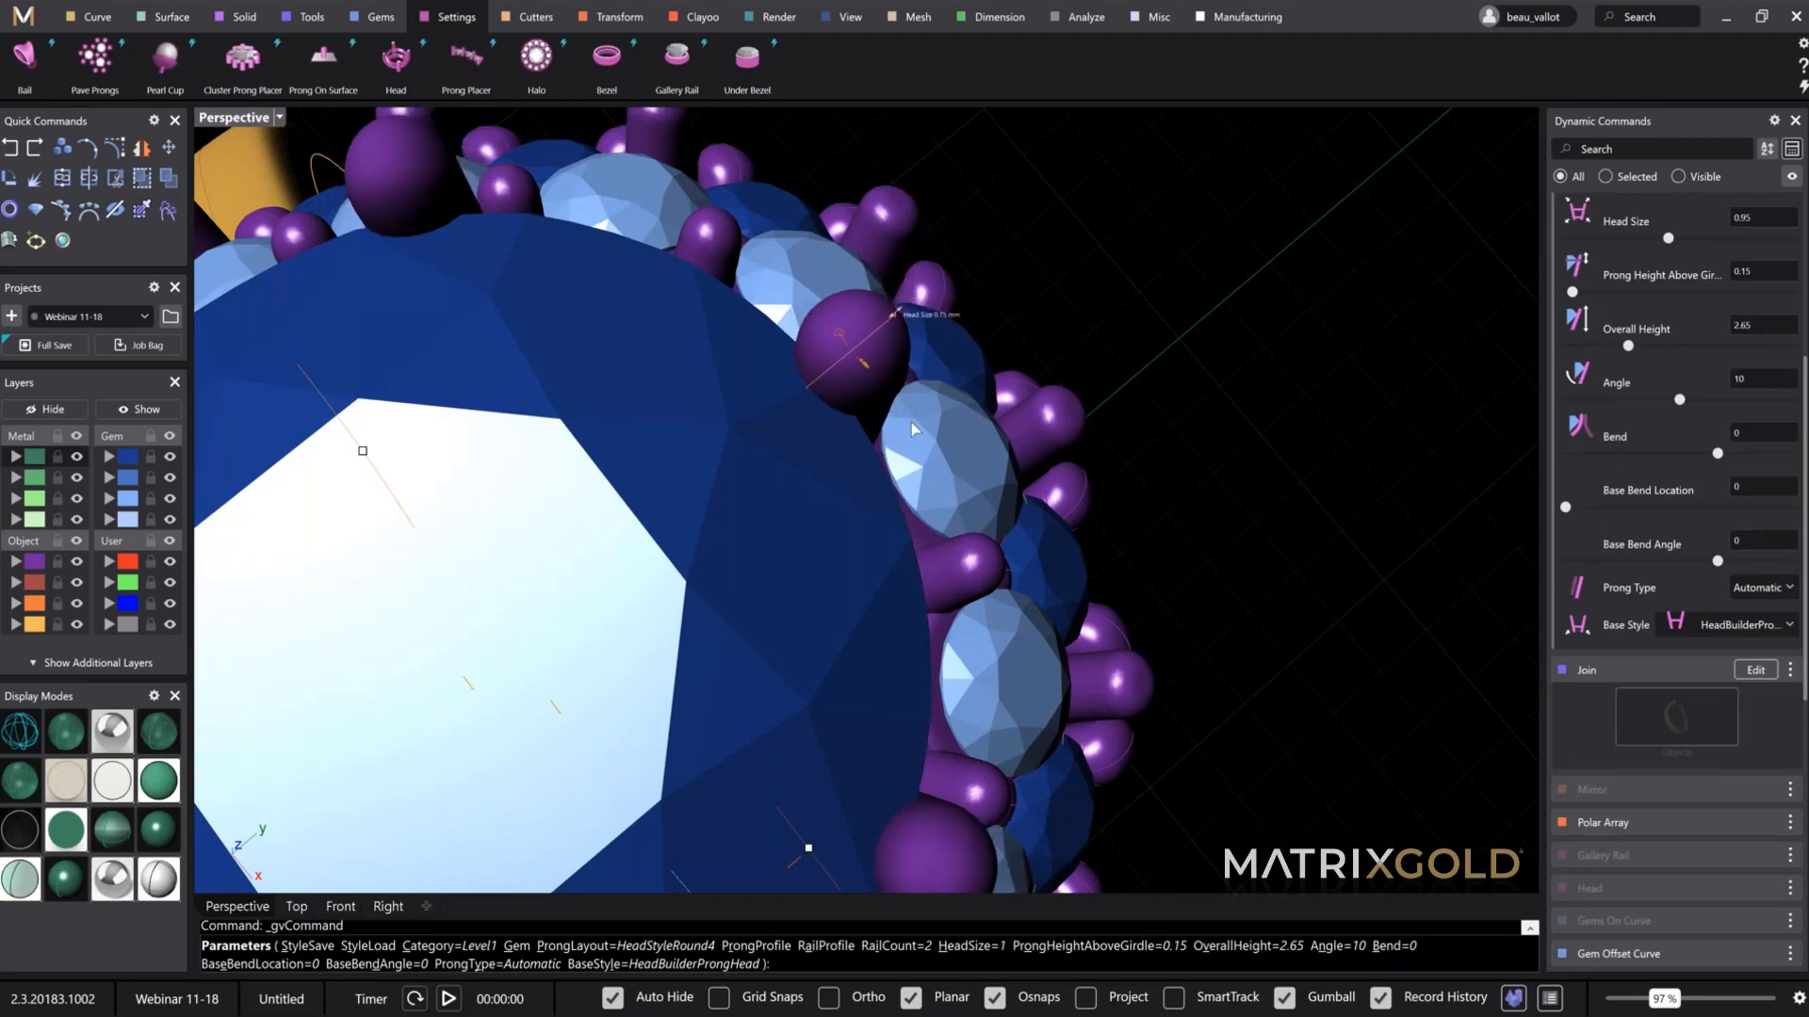
Step: Set the centre head's rail count to 0 so only the prongs remain
scroll(966, 357, down, 5)
scroll(966, 356, down, 6)
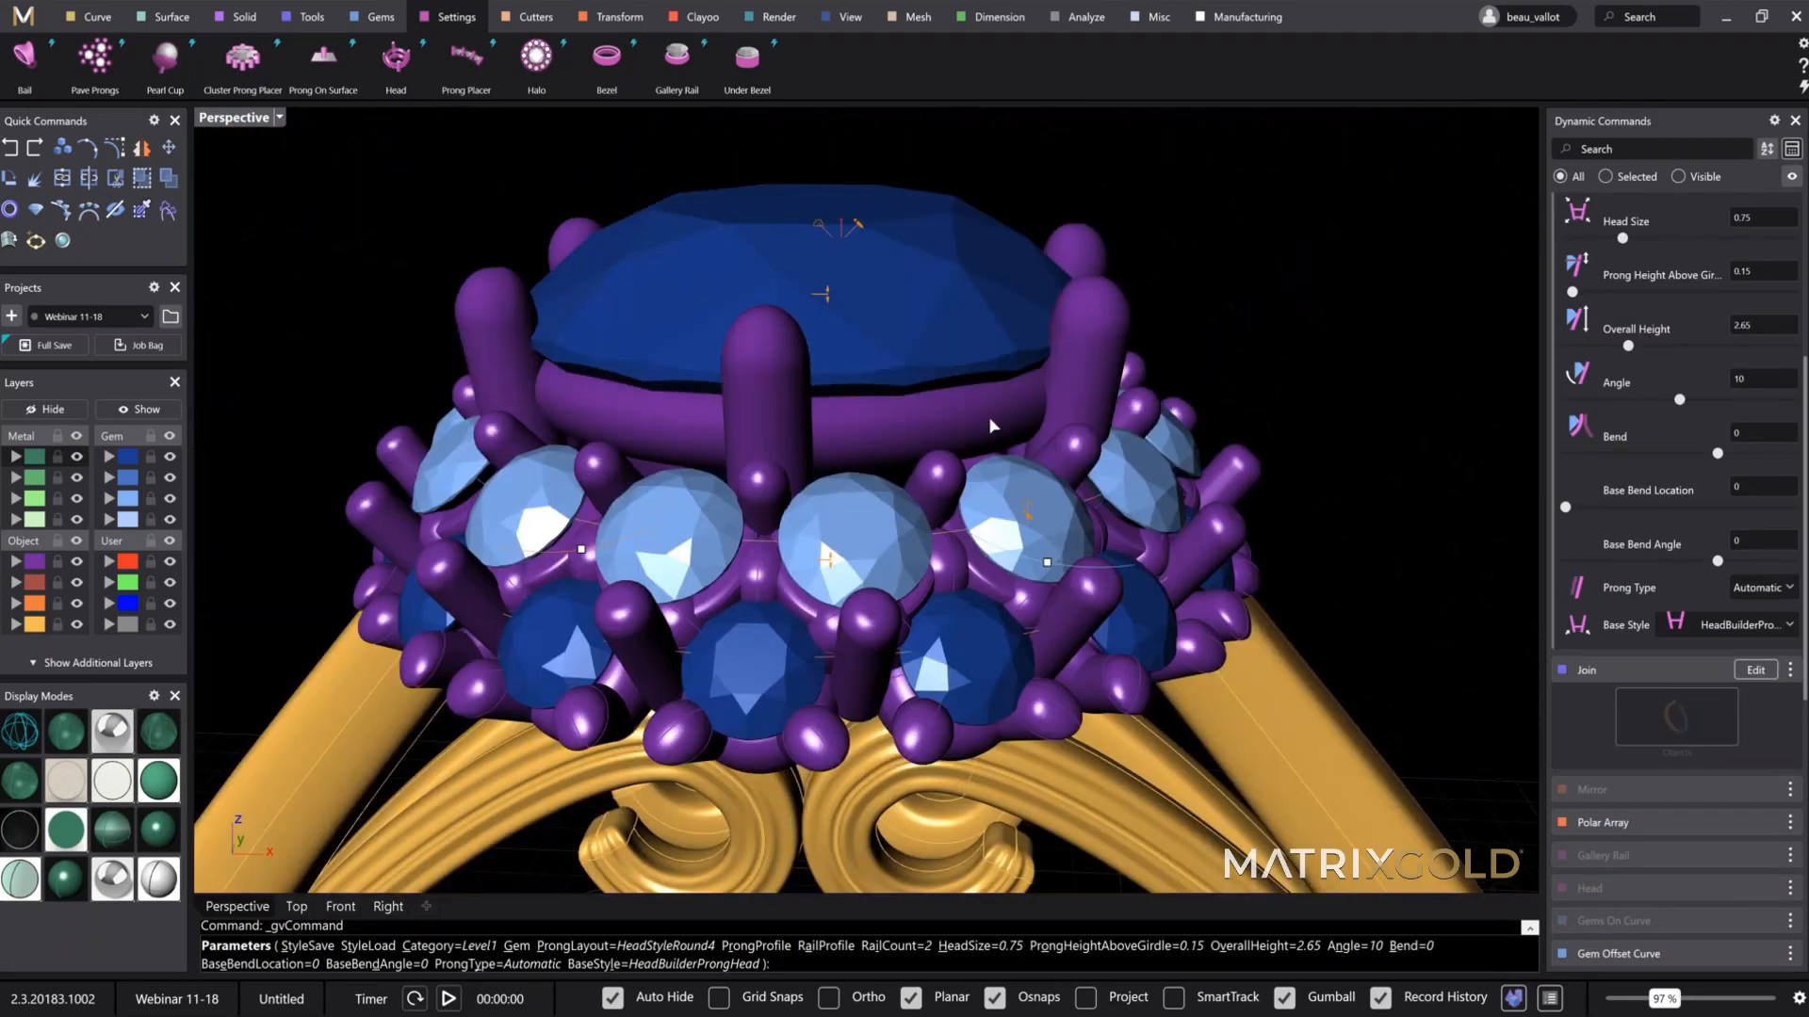
scroll(1678, 556, up, 4)
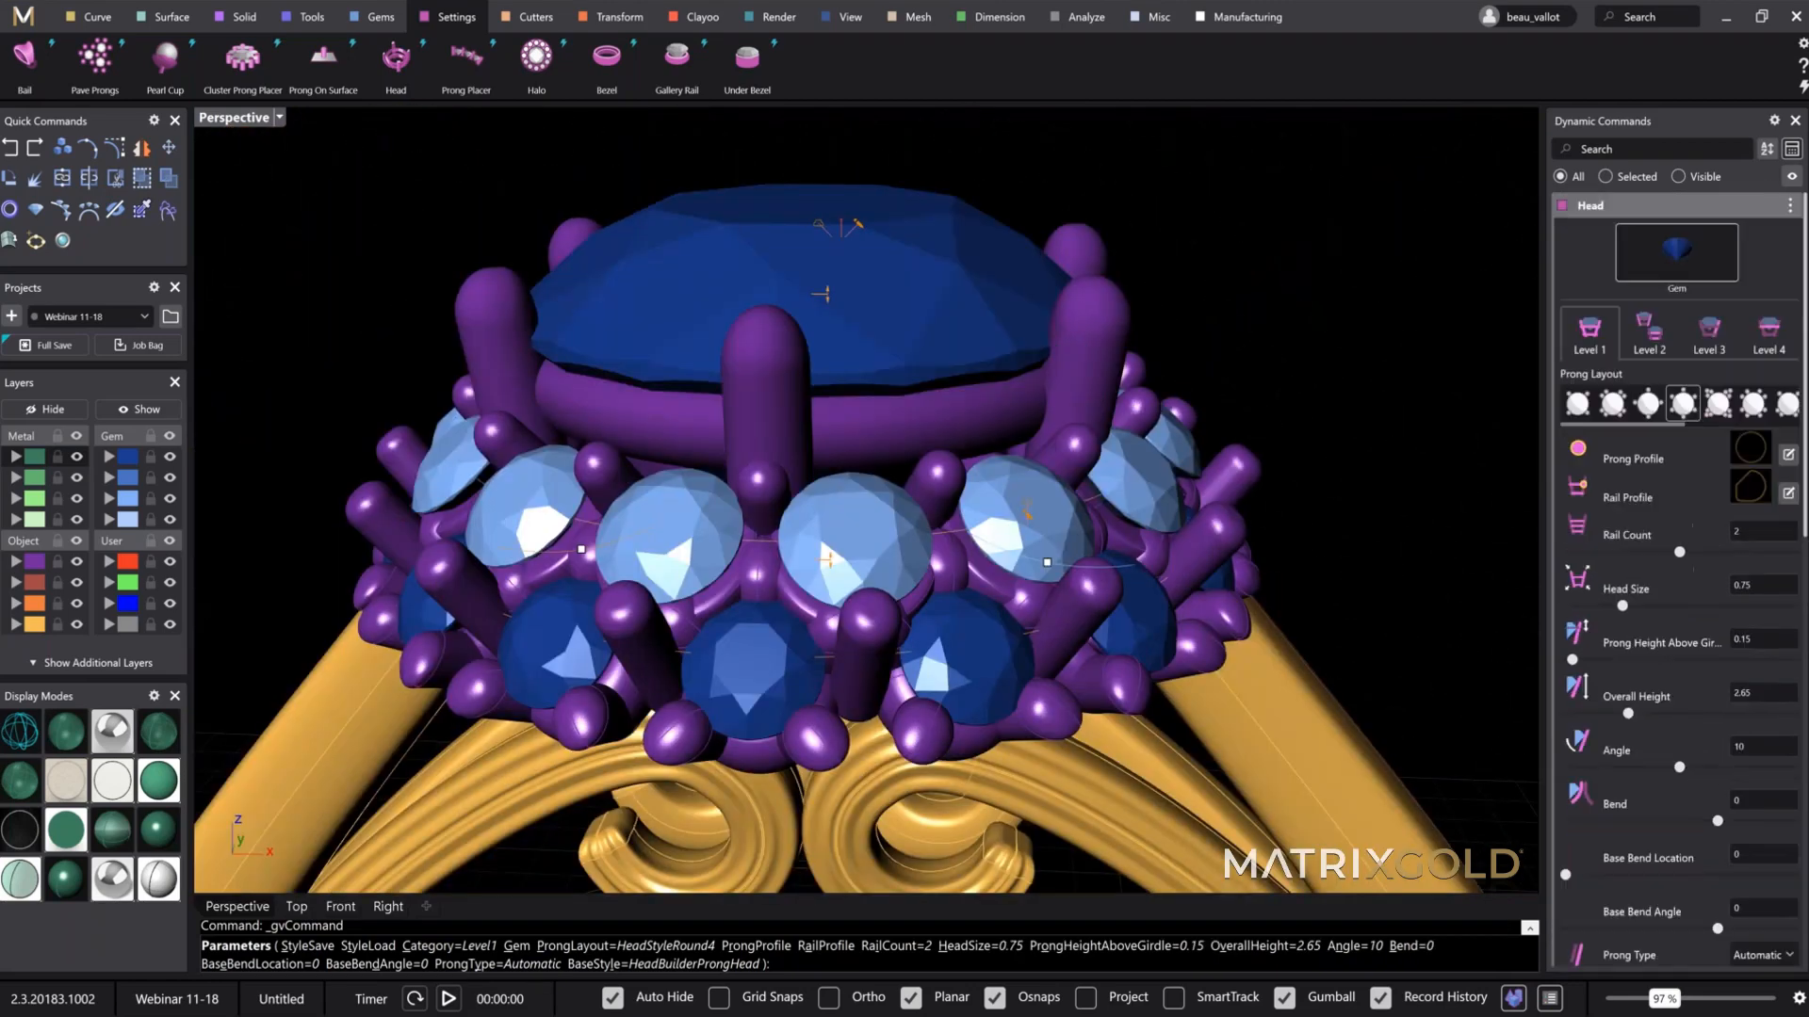
drag(1678, 554, 1566, 553)
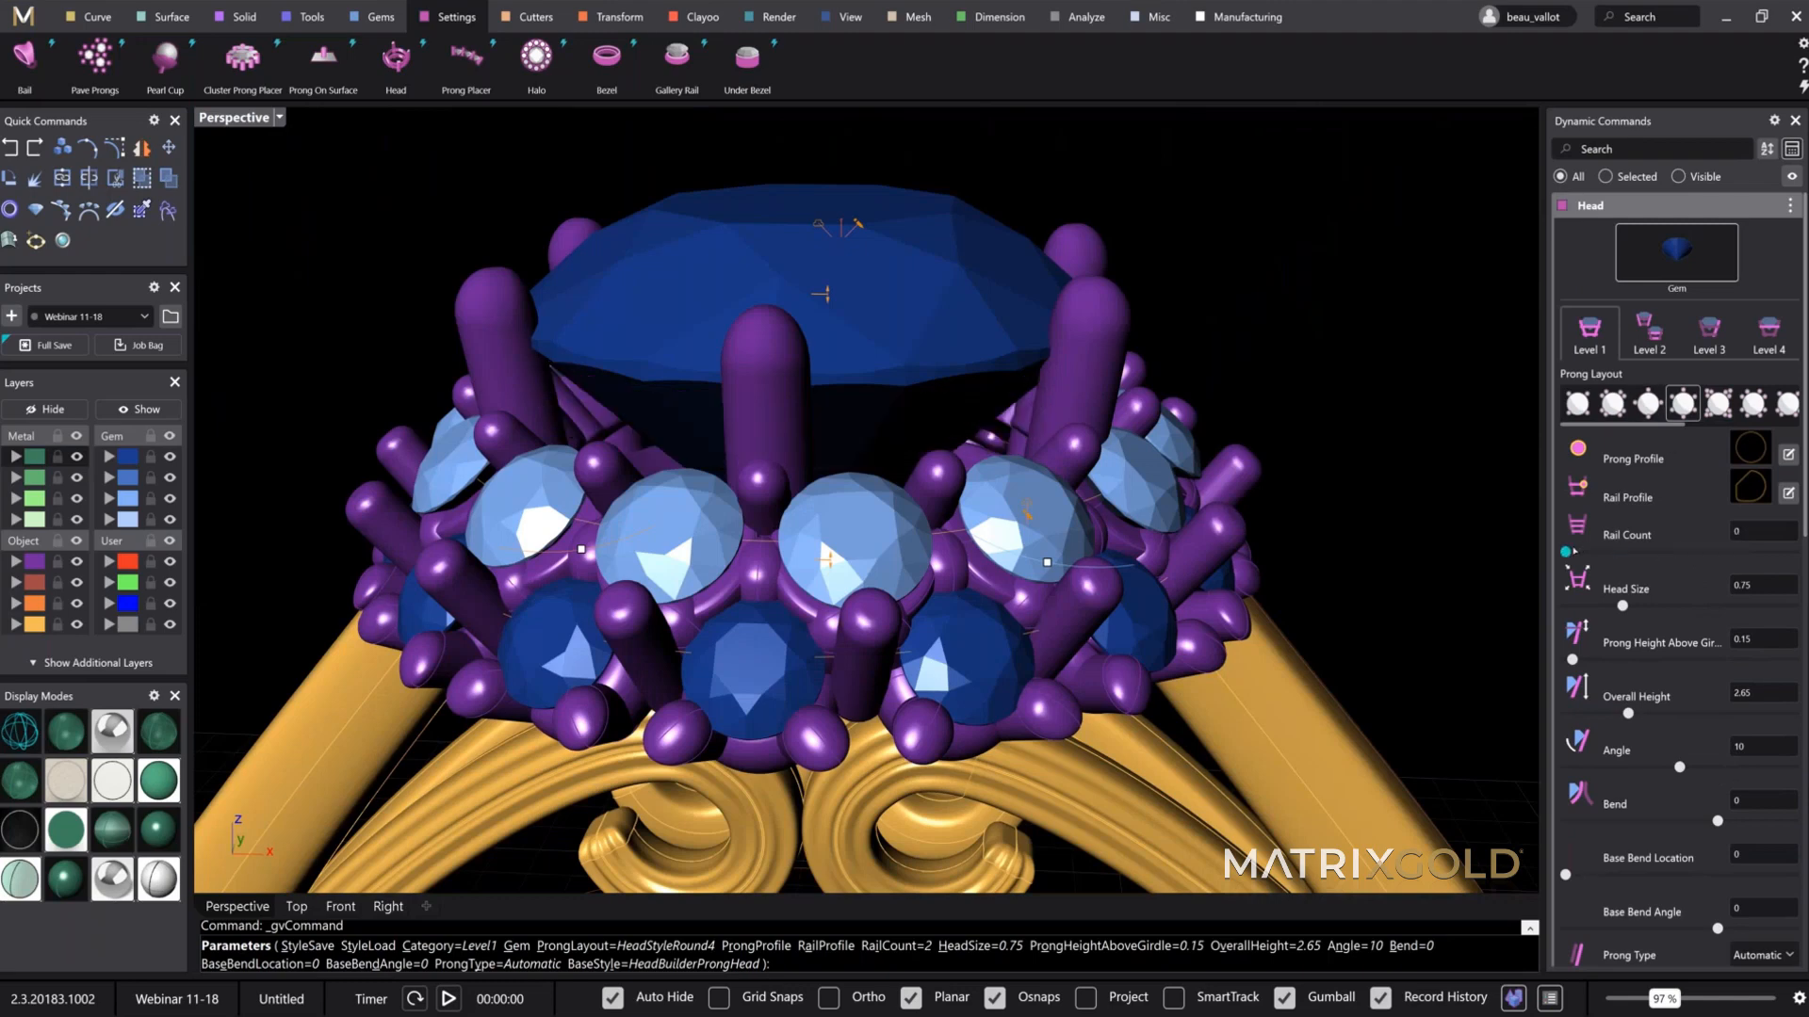
Step: Set the centre head's prong bend to 7.8 and its angle to 15
right_drag(1027, 537, 1071, 525)
drag(589, 565, 618, 563)
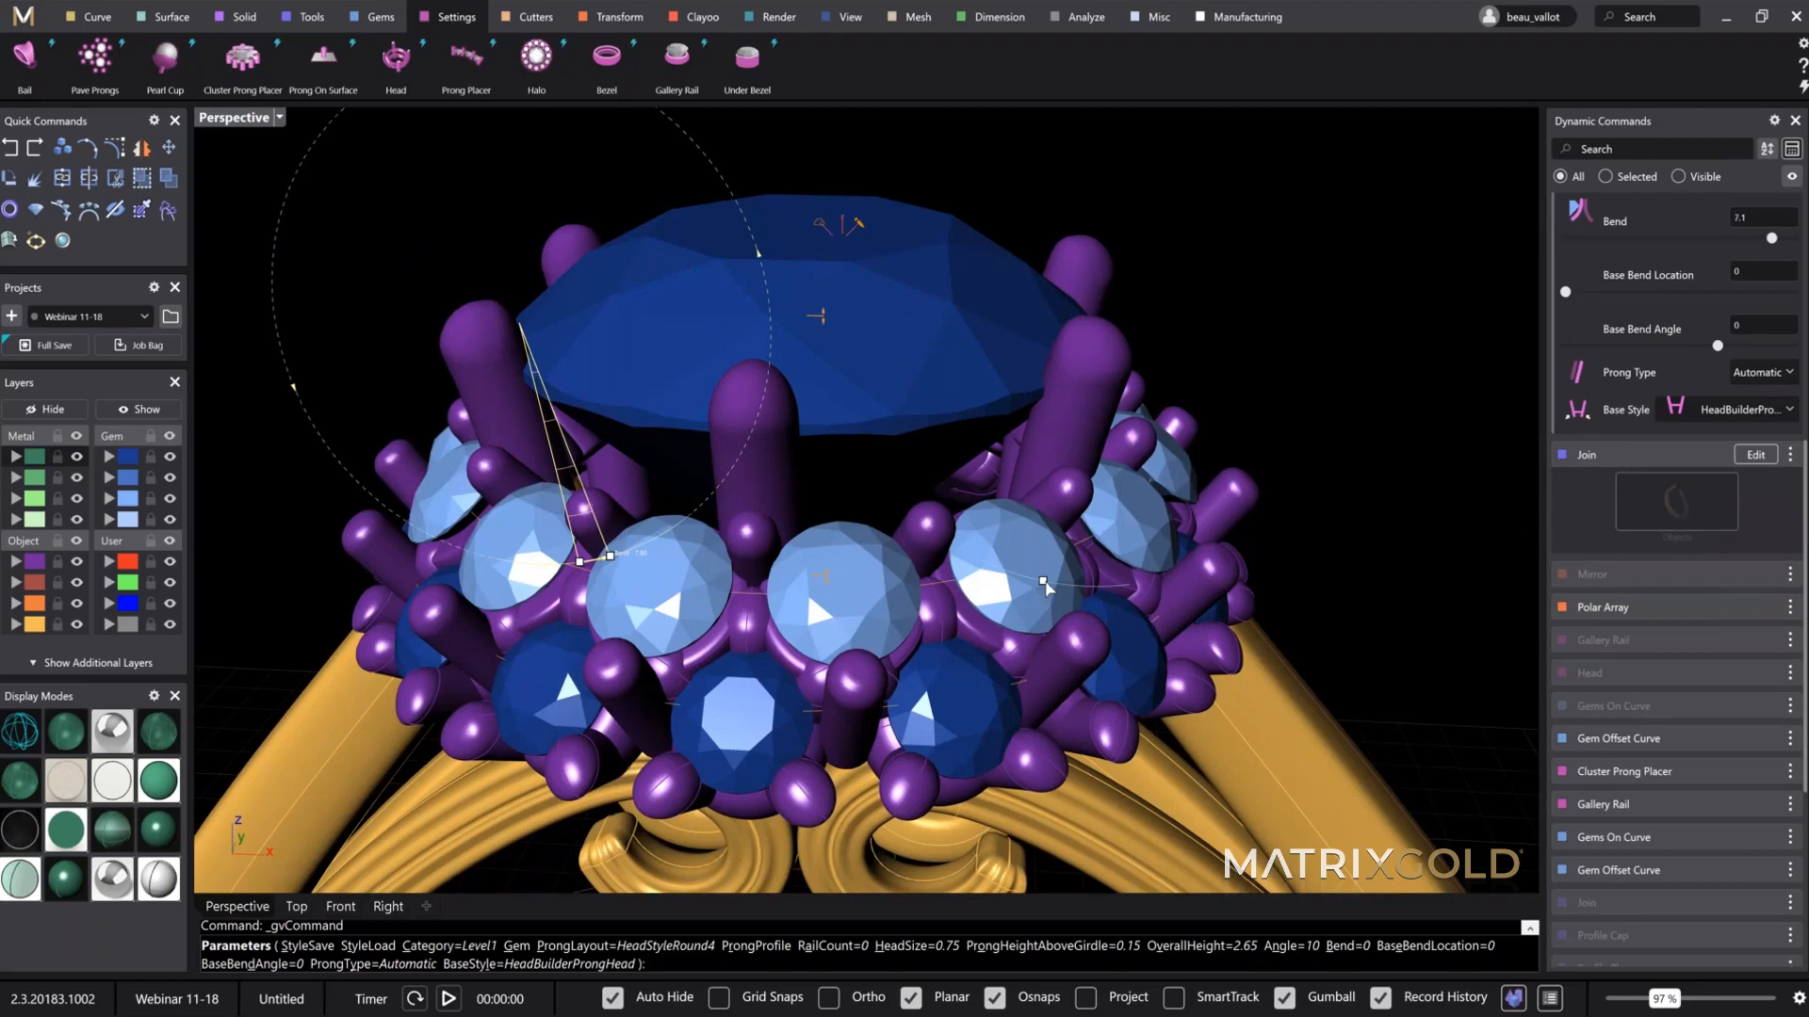
drag(1043, 581, 1023, 578)
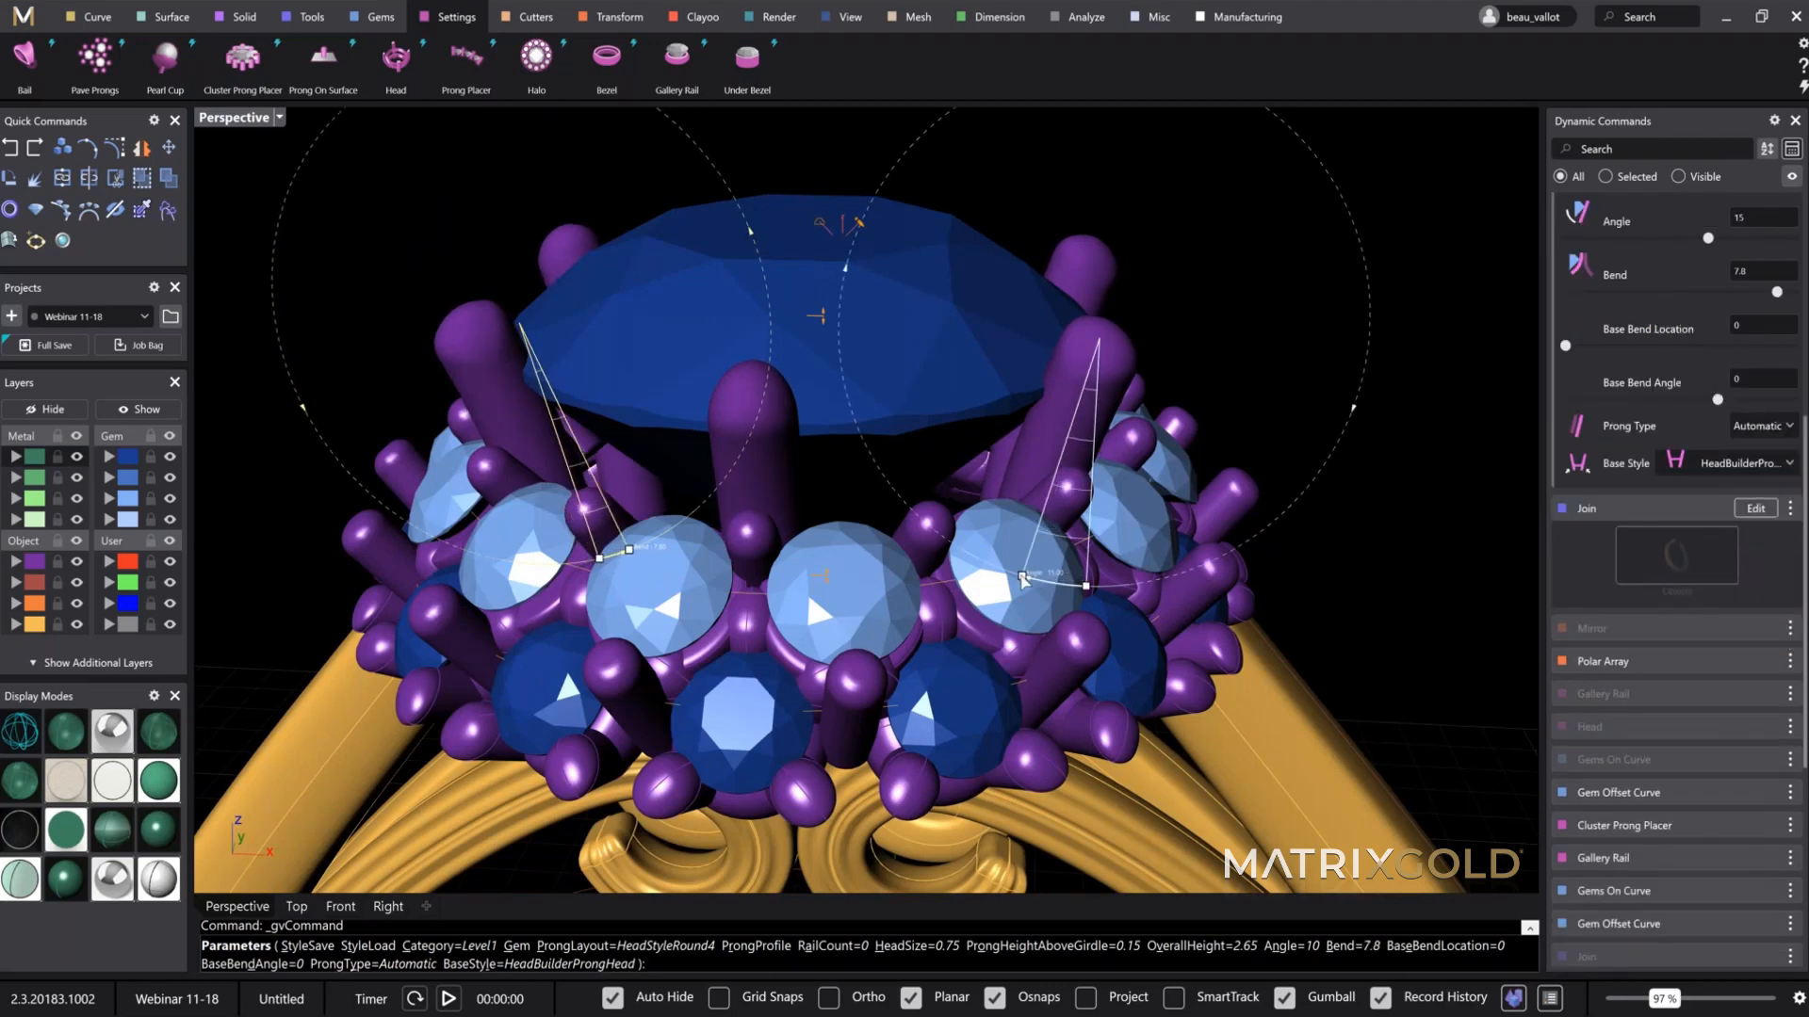
Step: Set the upper nudge of the centre head's prongs to 0.26 and their dome rotation to 59
right_drag(1019, 566, 1058, 659)
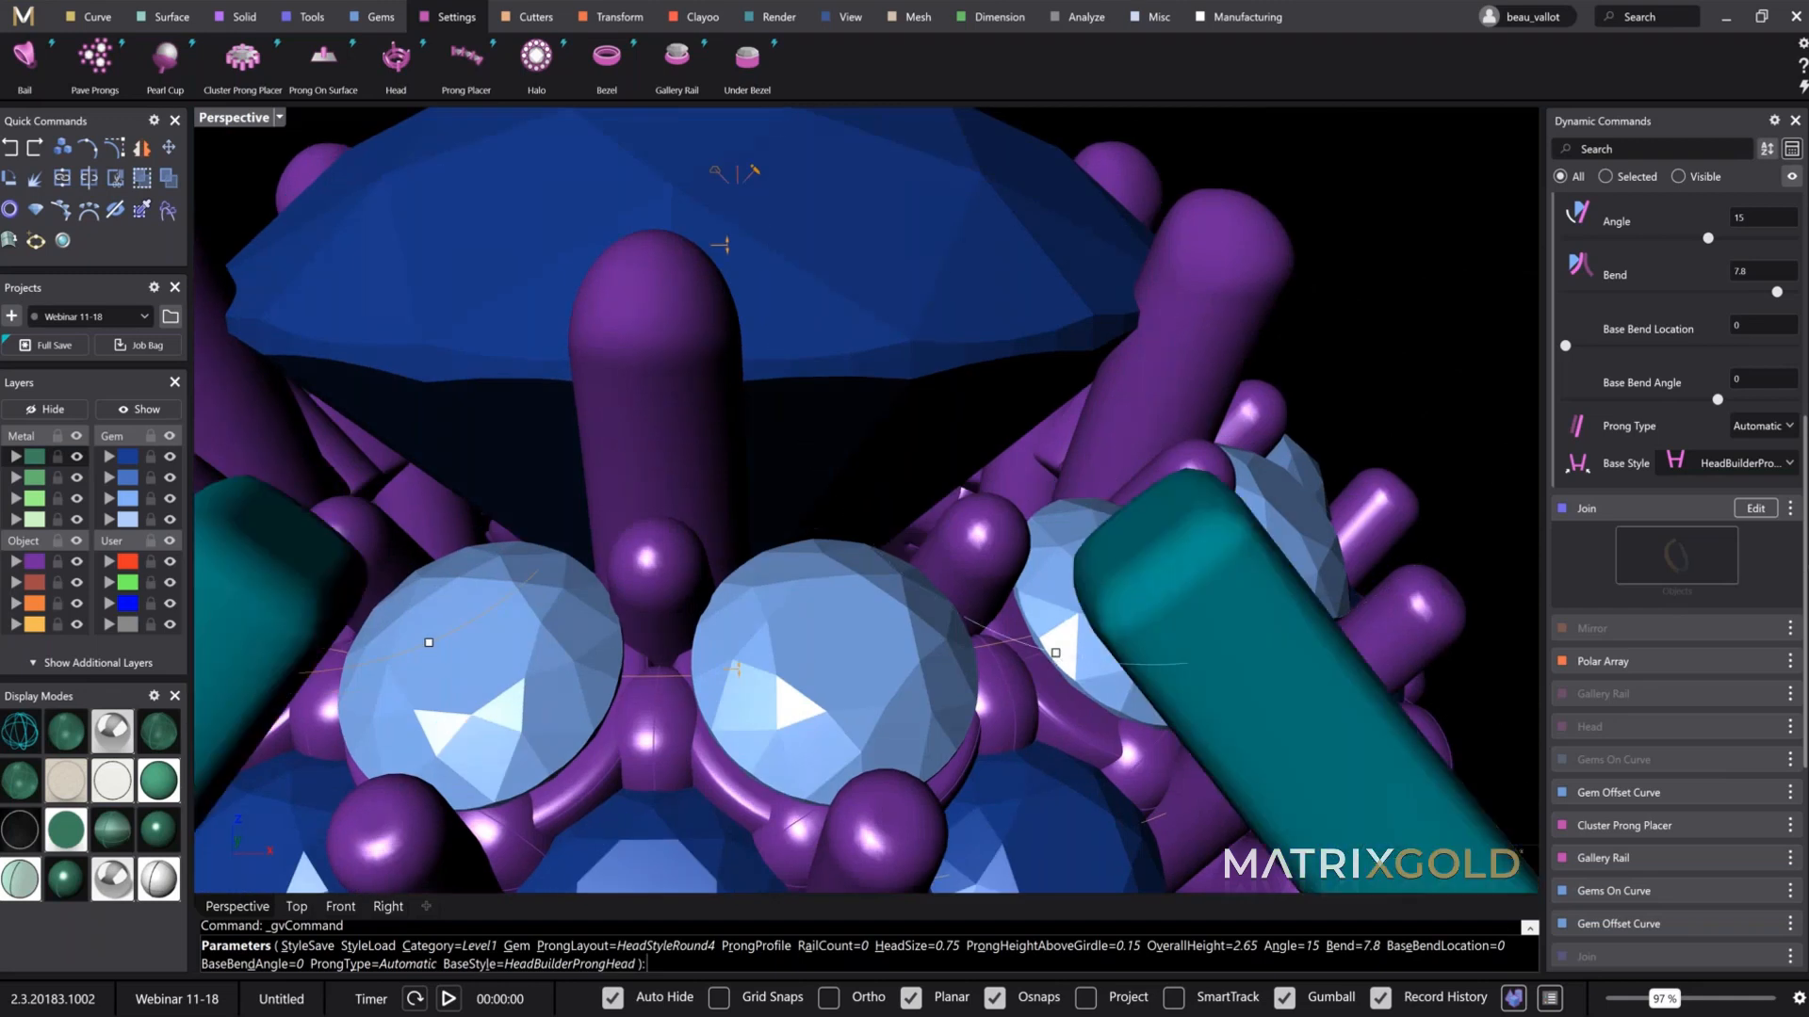
scroll(1677, 584, up, 2)
scroll(1696, 339, up, 4)
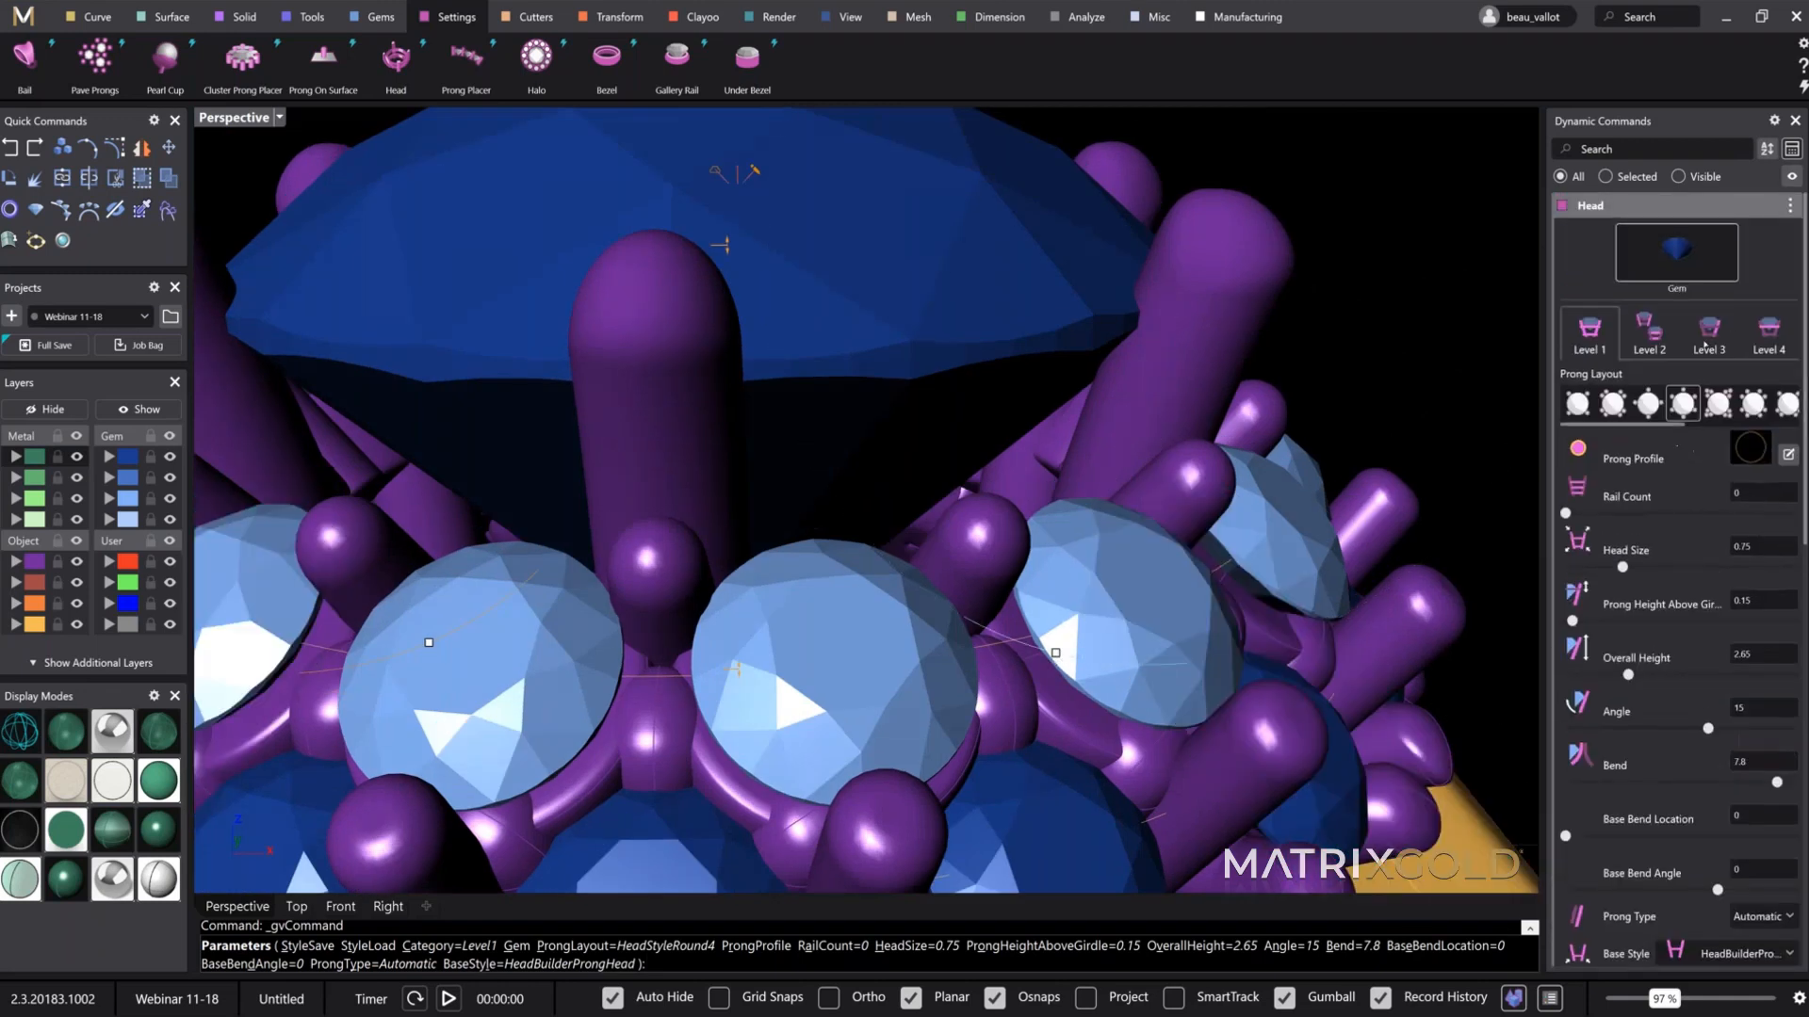
click(1649, 334)
scroll(1116, 415, down, 5)
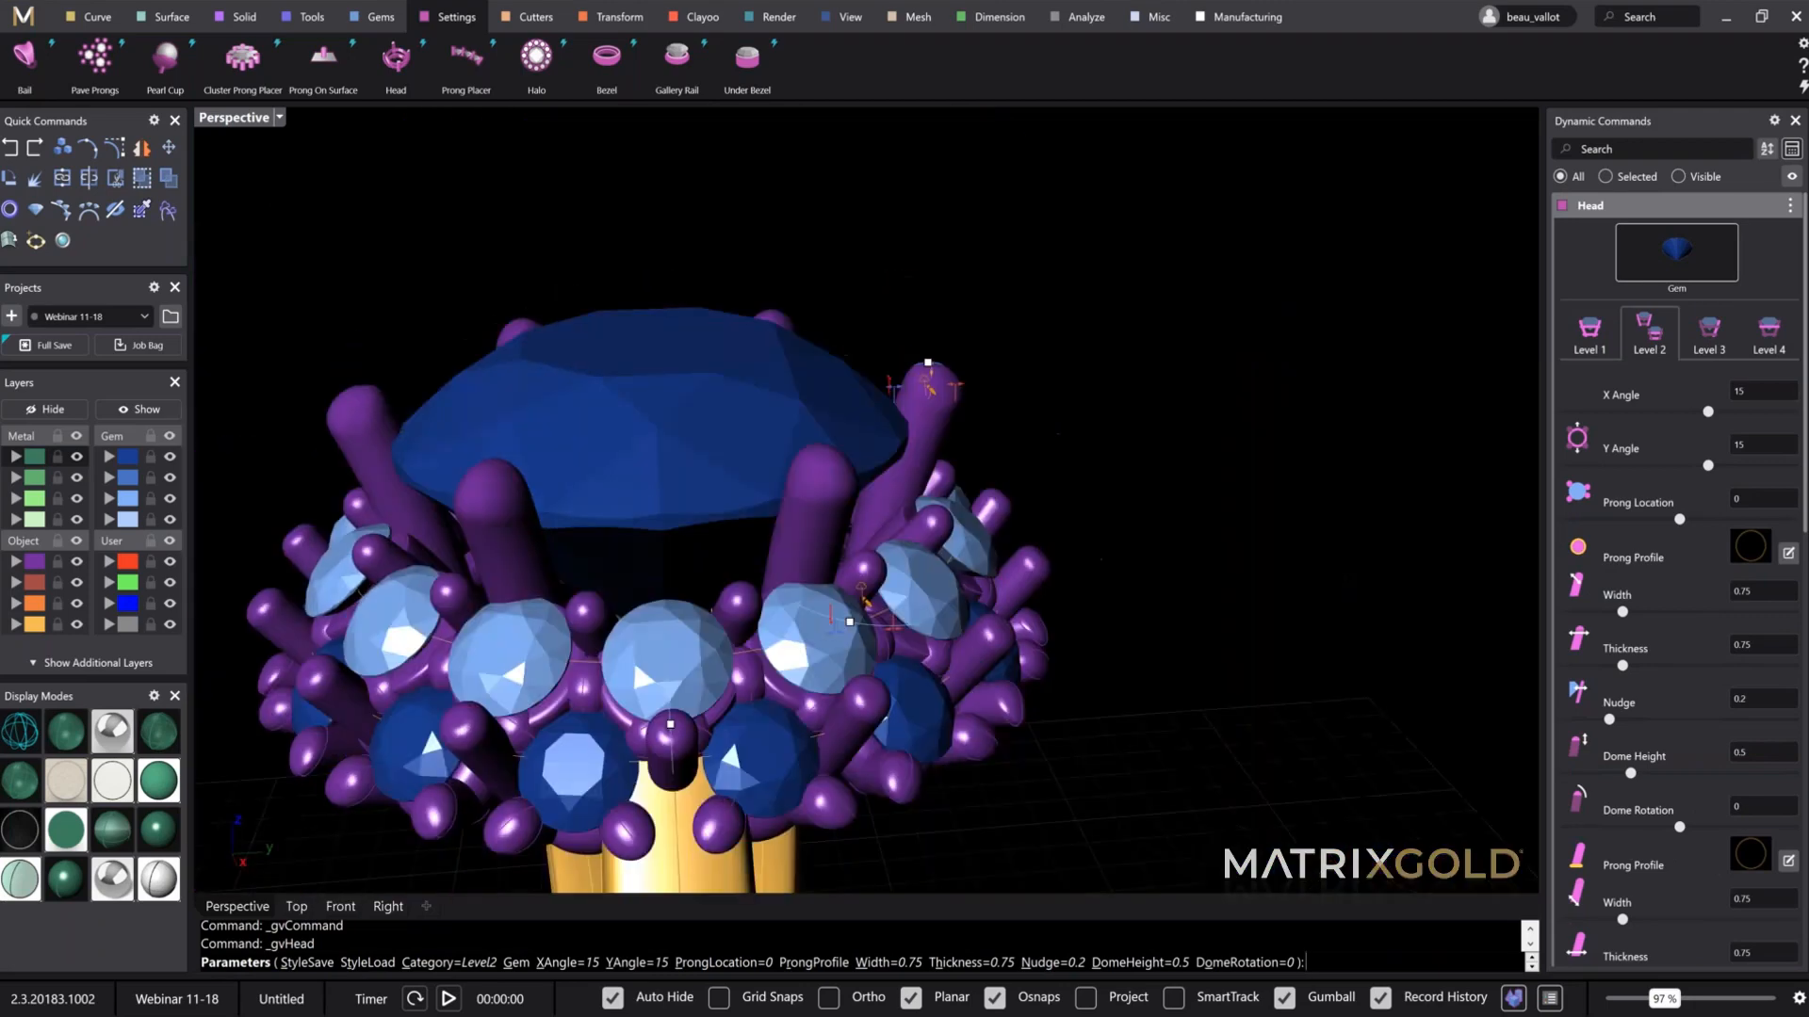
scroll(919, 358, up, 5)
mouse_move(916, 347)
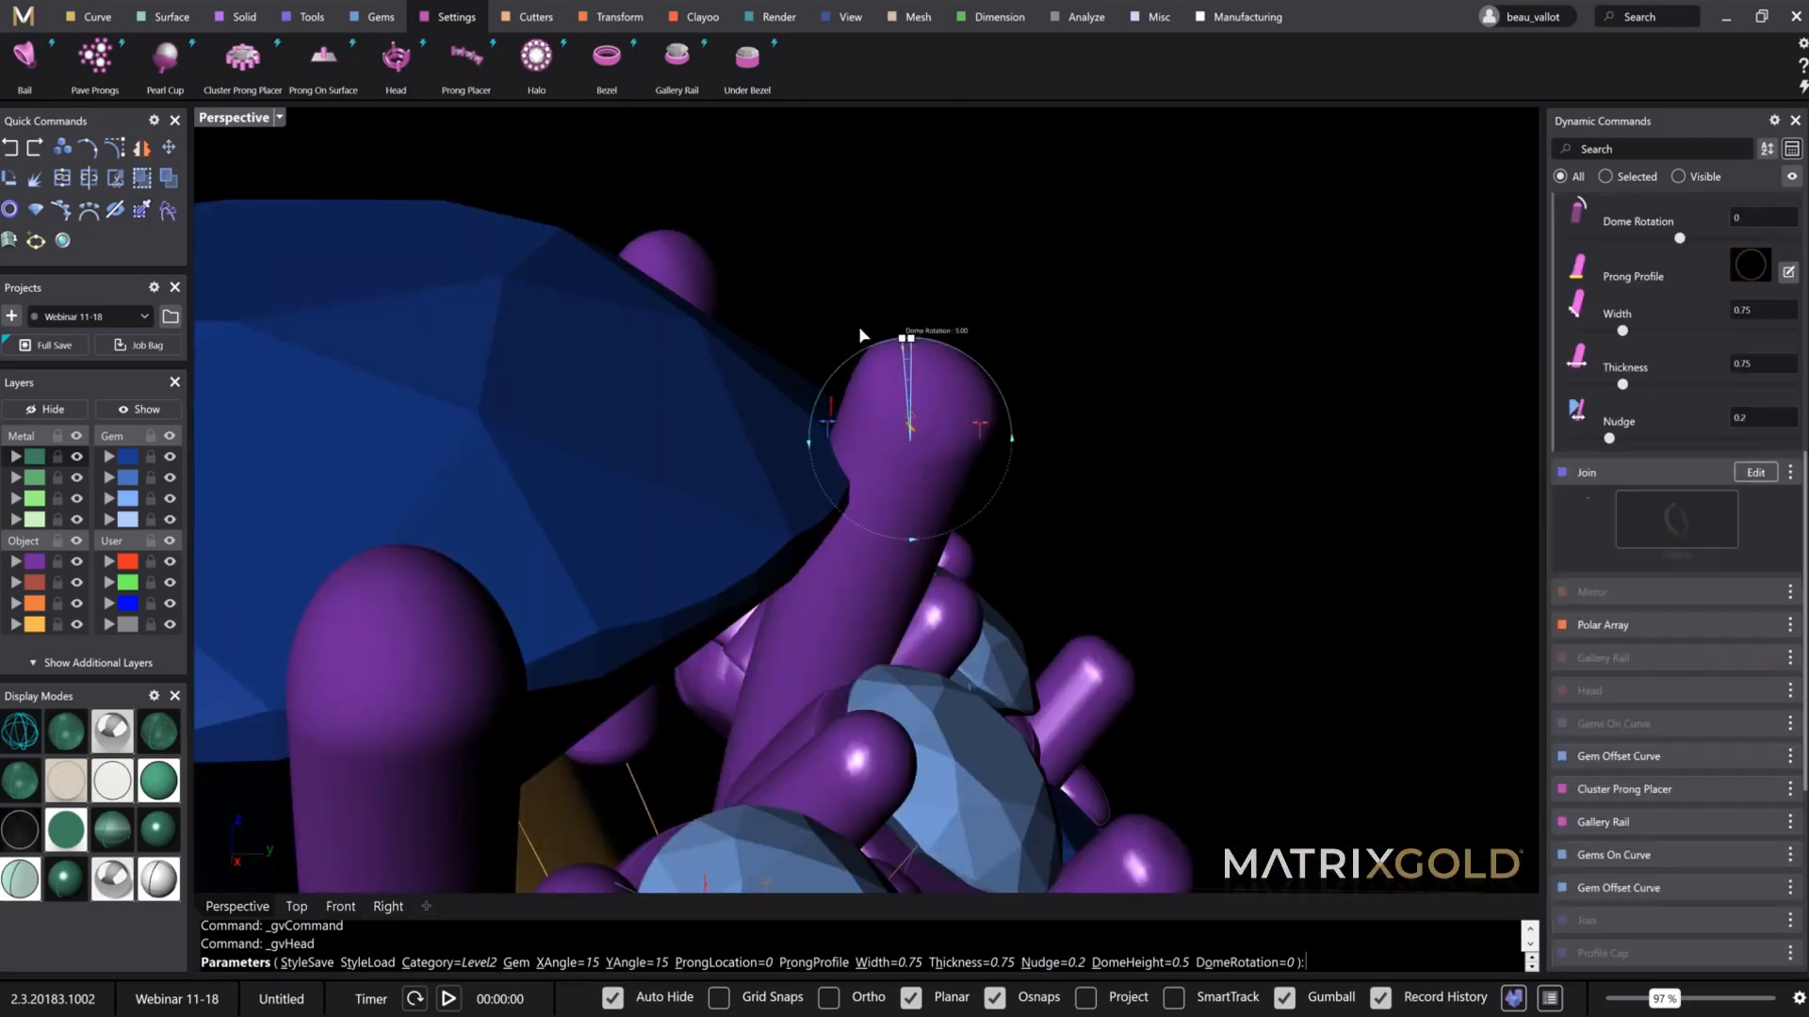
drag(859, 334, 829, 439)
Step: Set the nudge at the base of the centre head's prongs to 0.4
right_drag(891, 511, 744, 586)
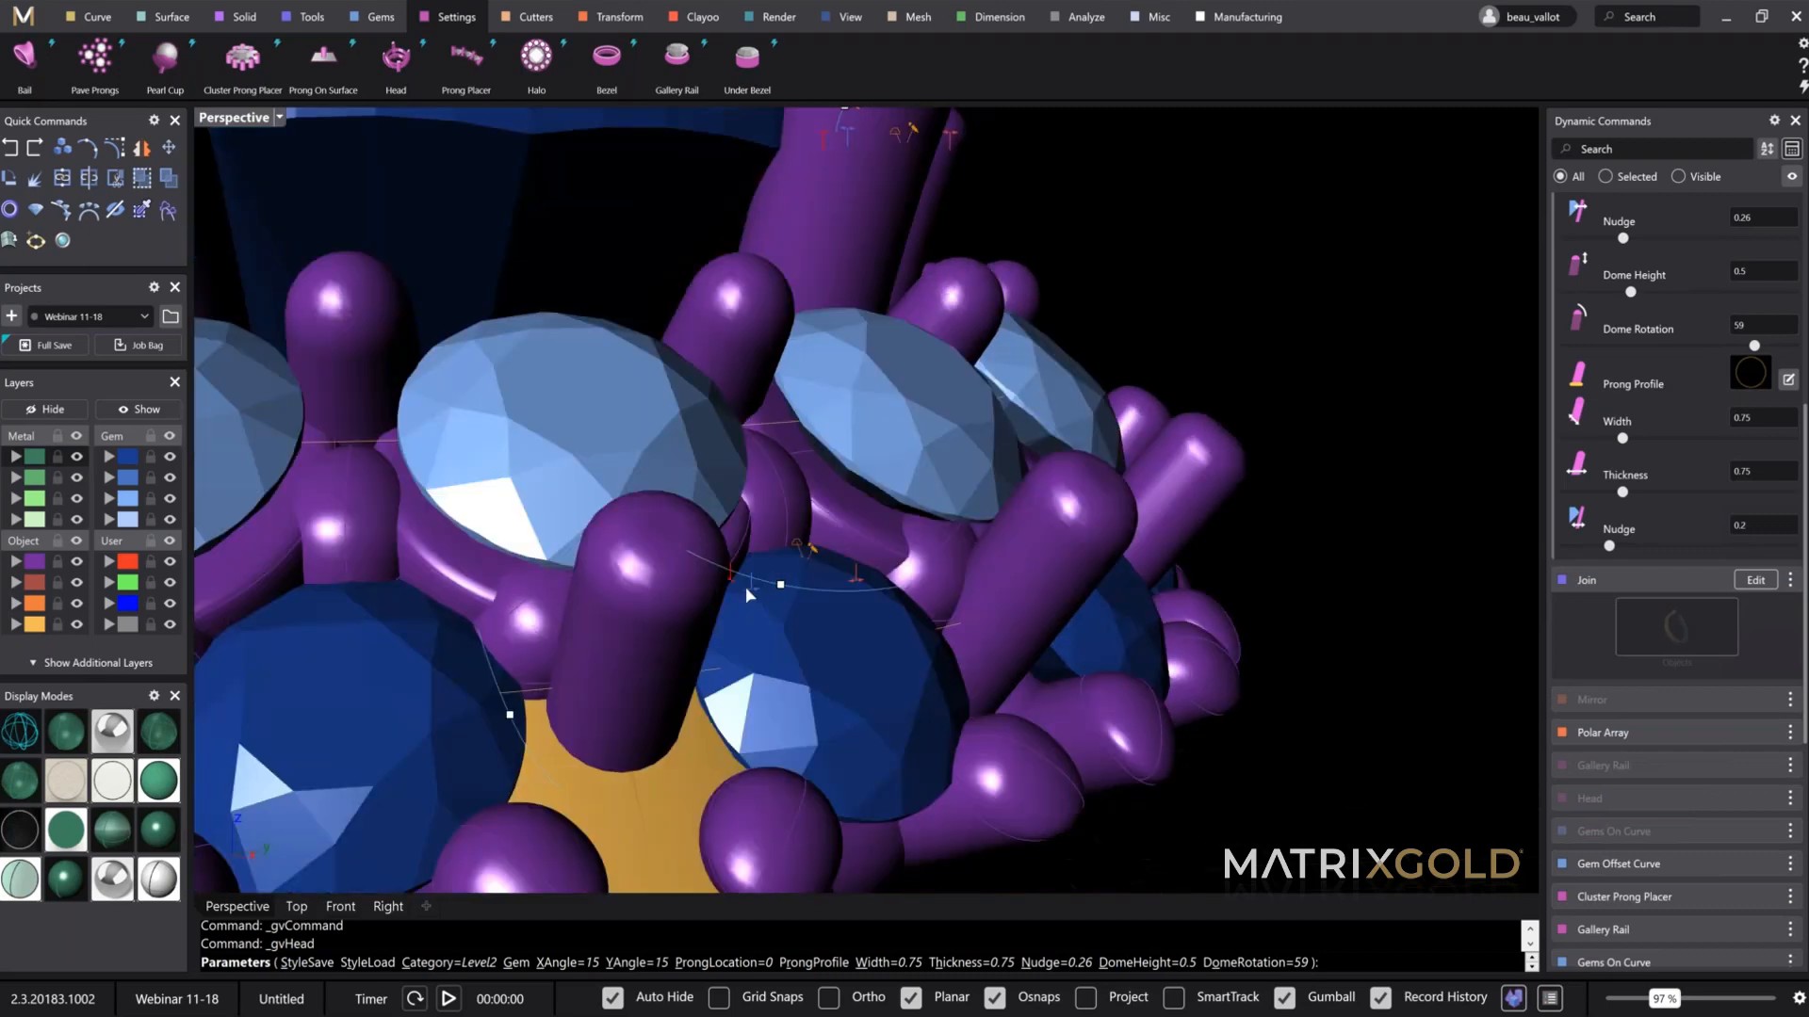
drag(731, 595, 750, 626)
right_drag(748, 625, 1018, 565)
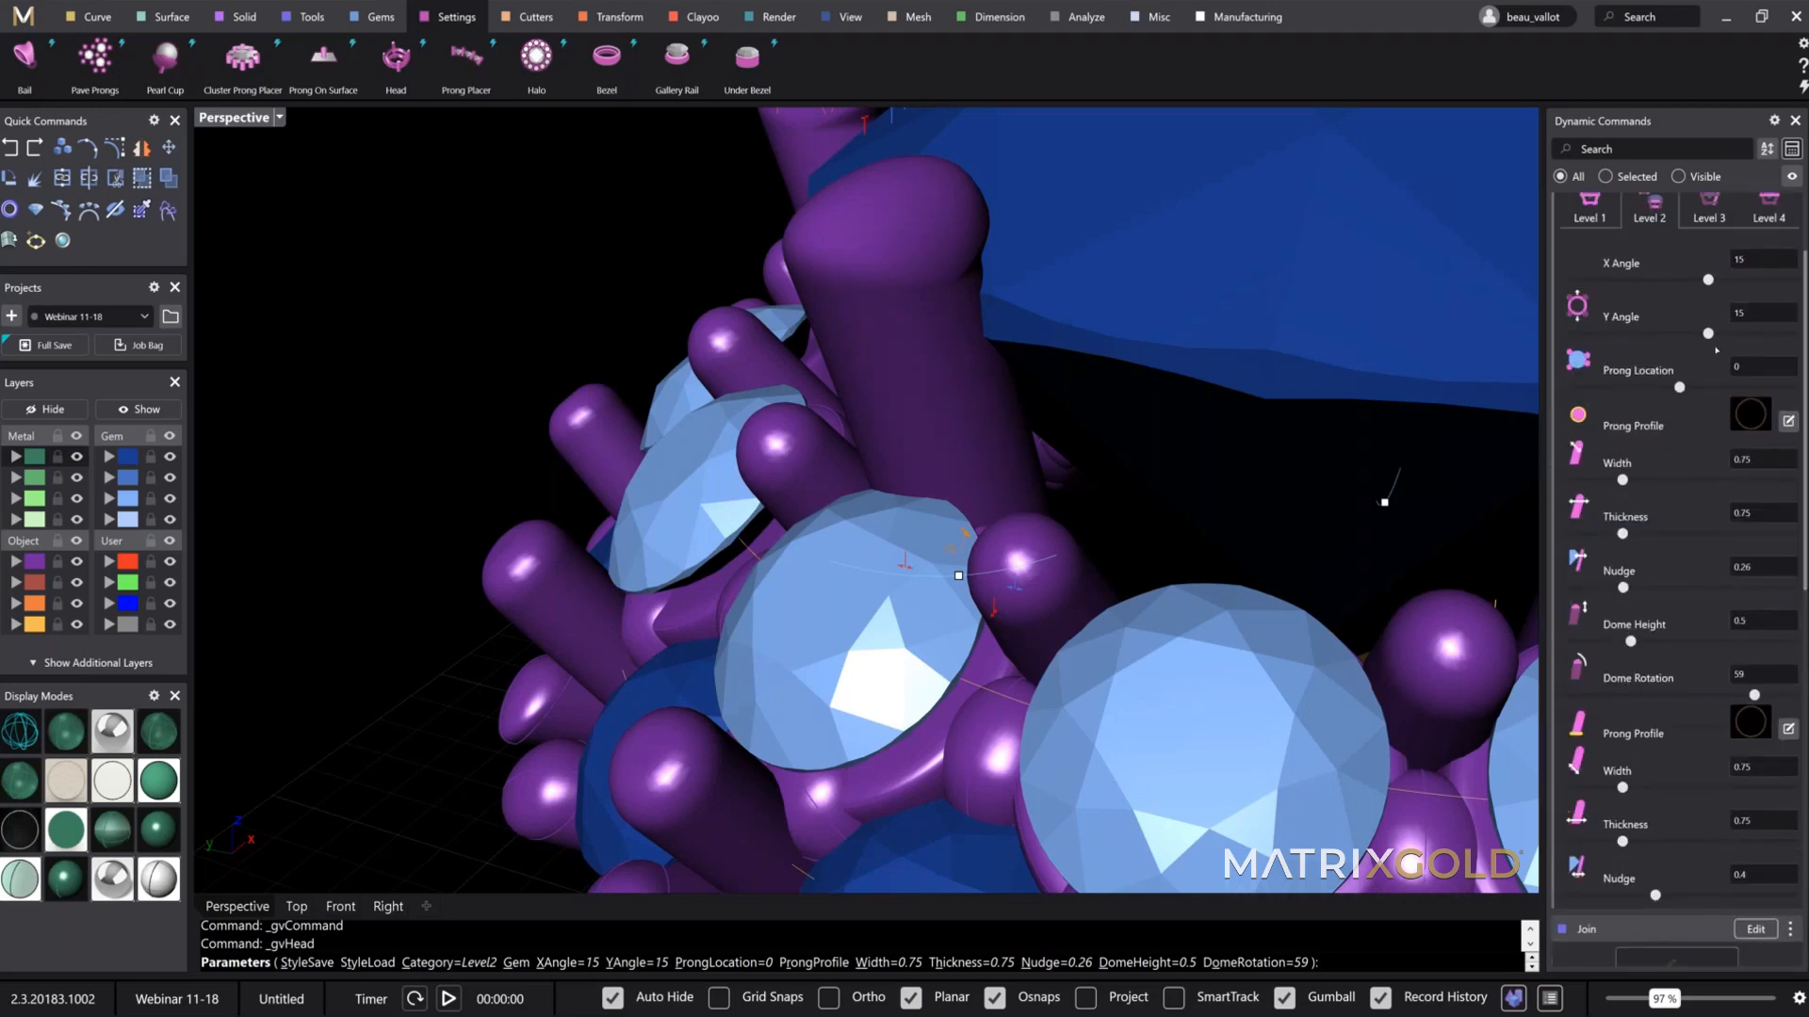
Step: Lower the centre head's overall height to 1.85 and finish the head
click(1590, 339)
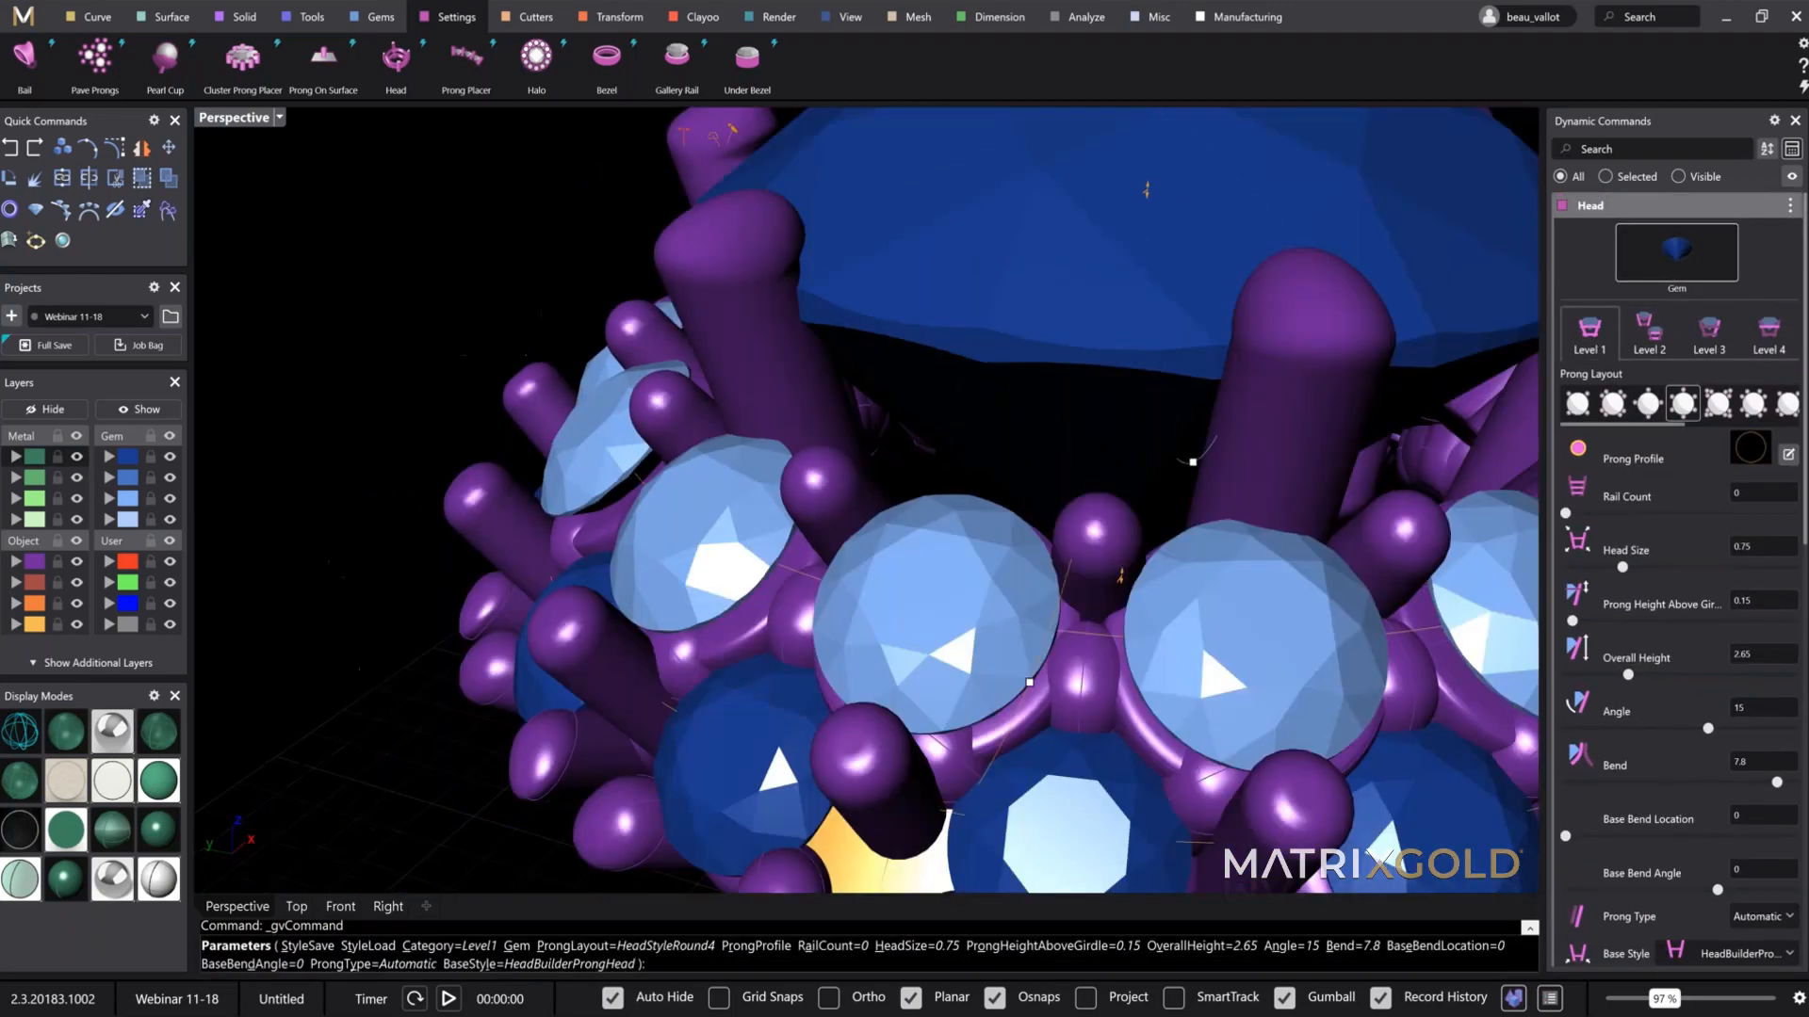
right_drag(1130, 603, 1021, 450)
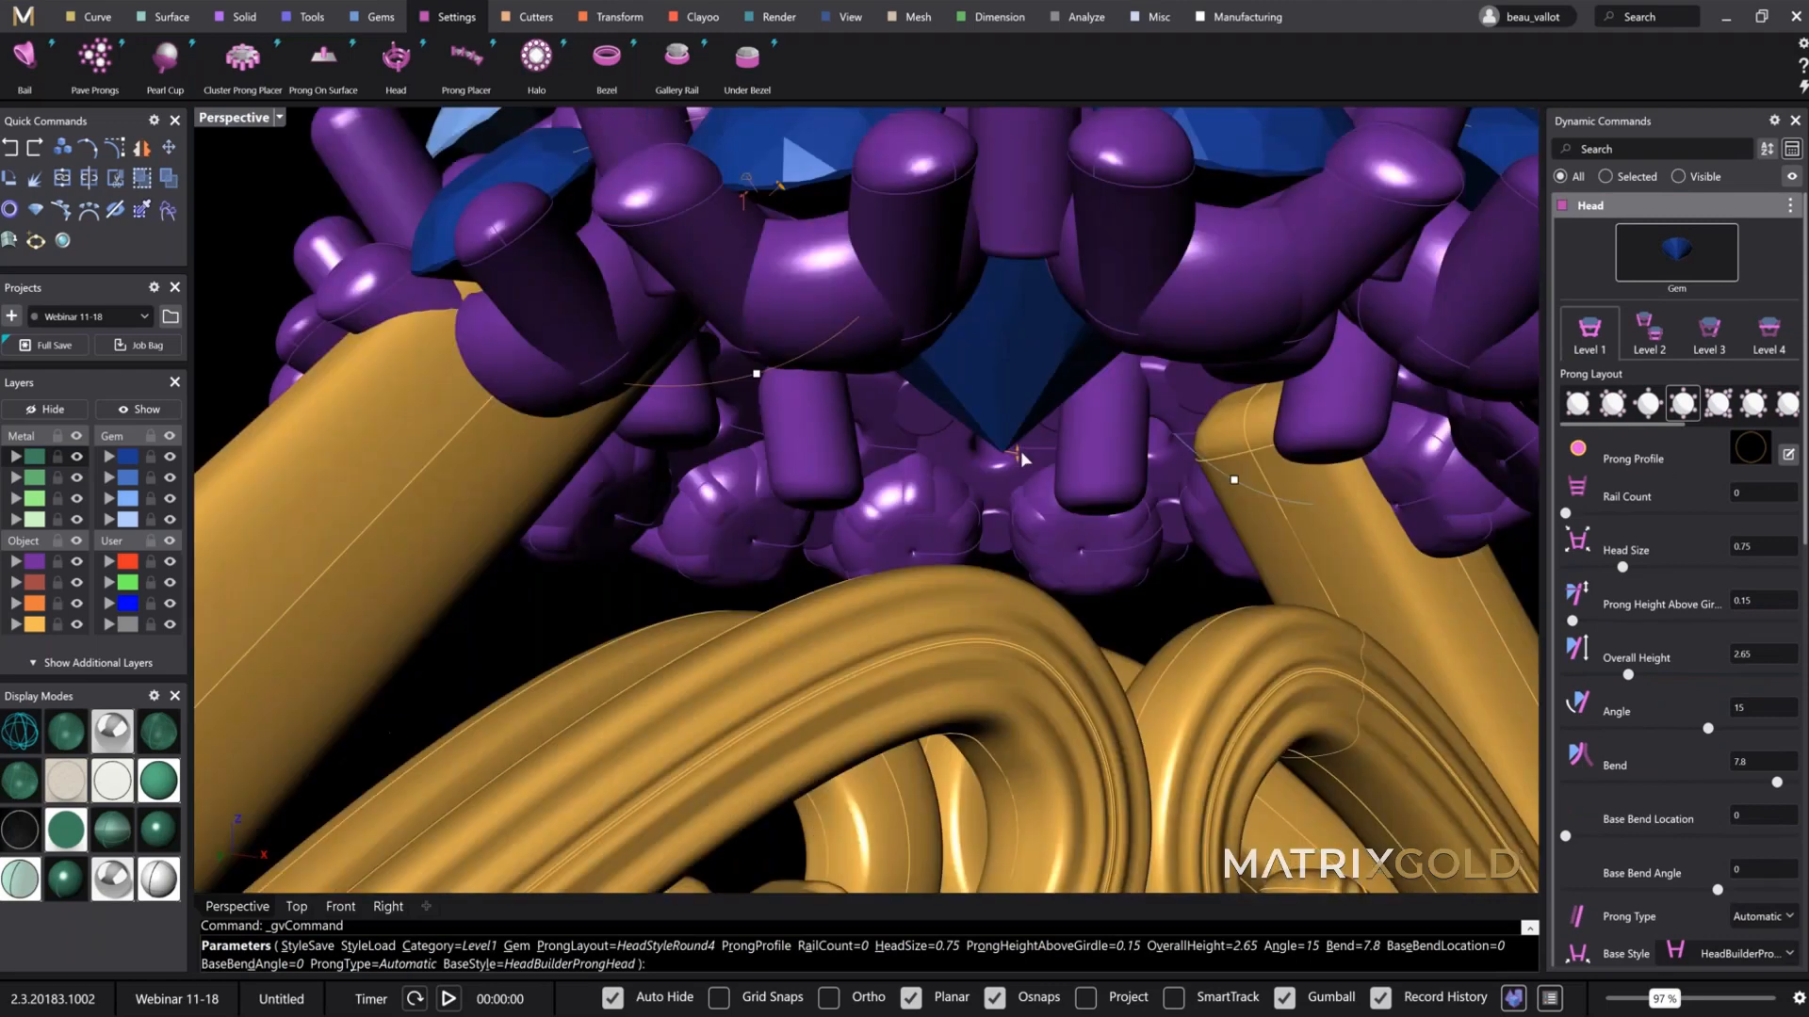
drag(1021, 450, 1018, 336)
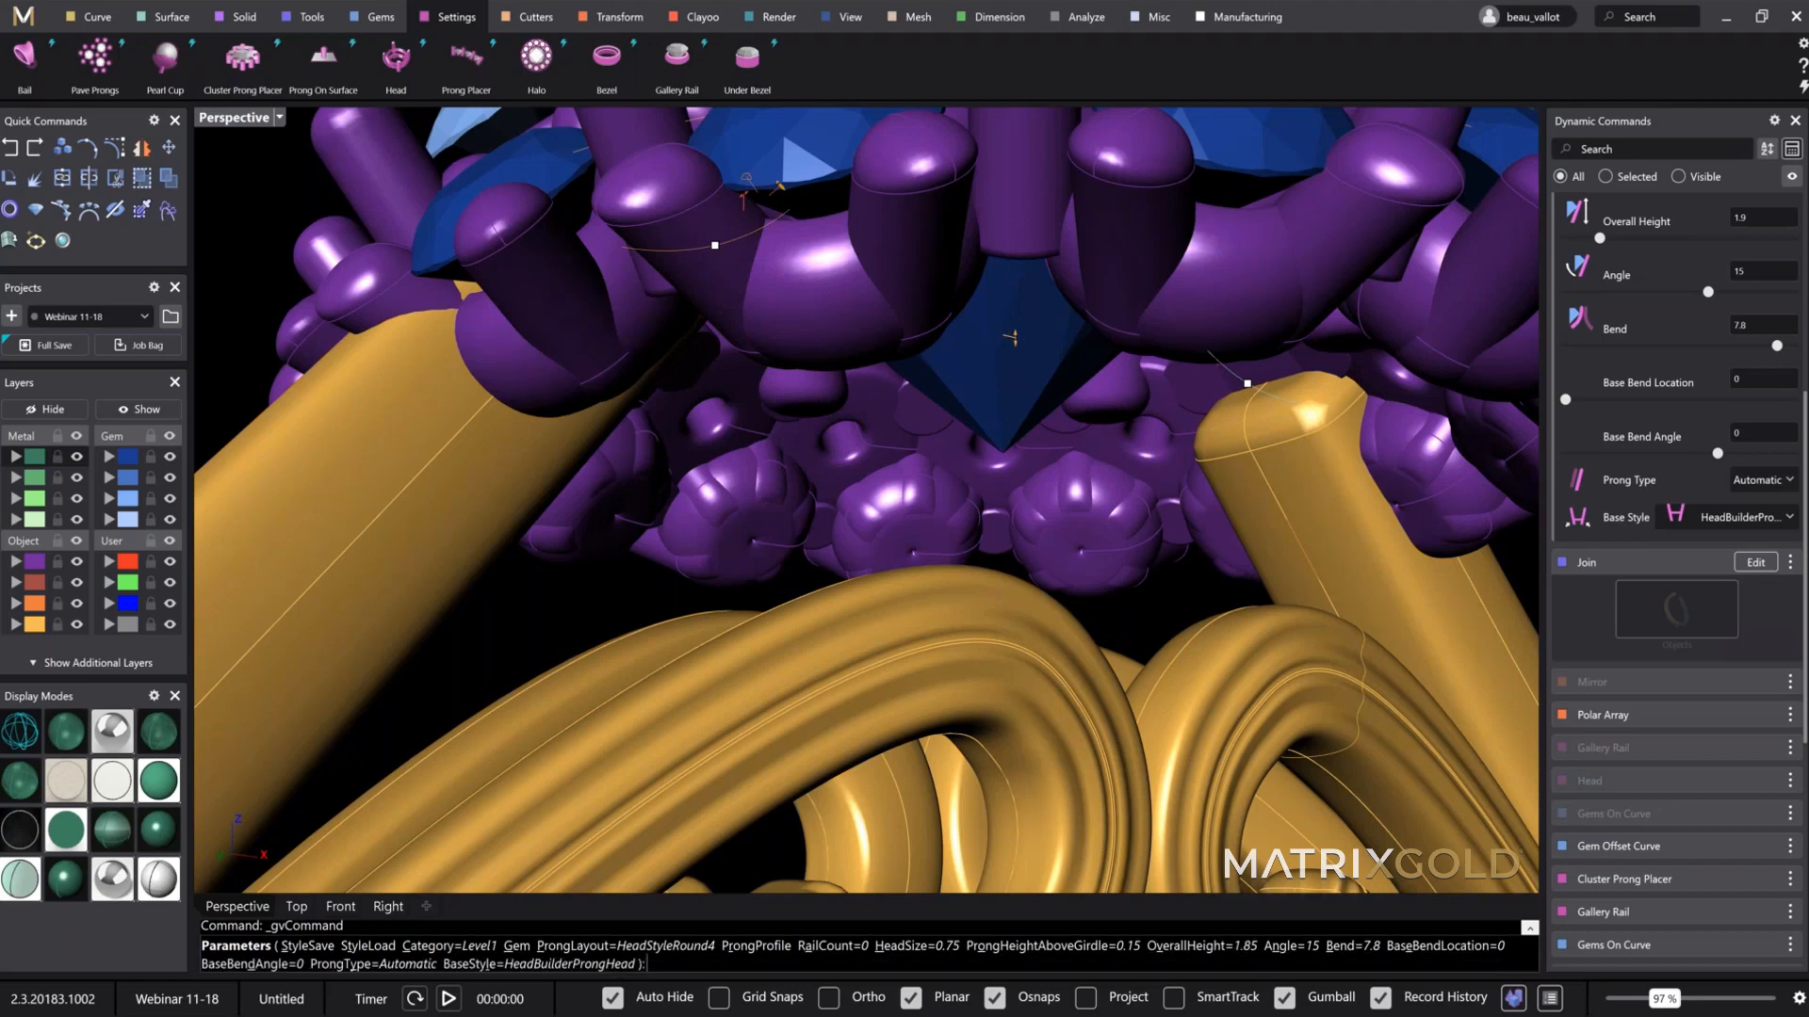
right_drag(1026, 363, 1265, 577)
key(Return)
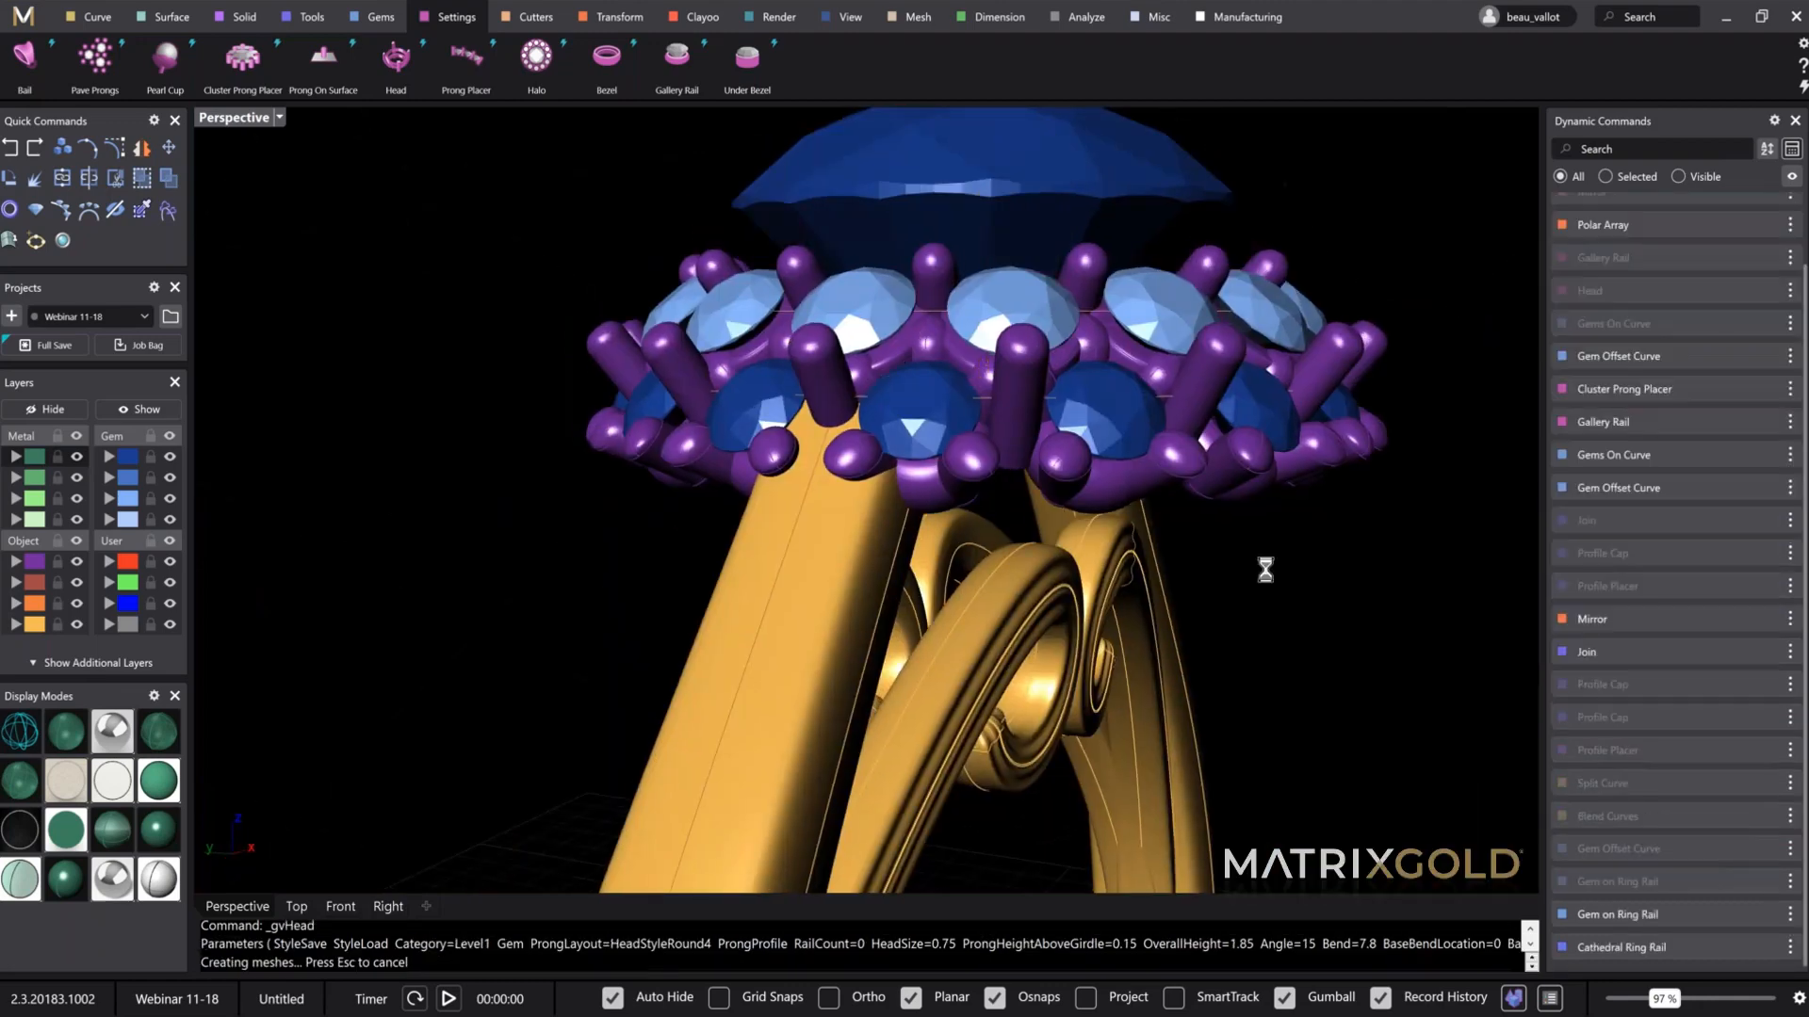
scroll(1058, 618, down, 5)
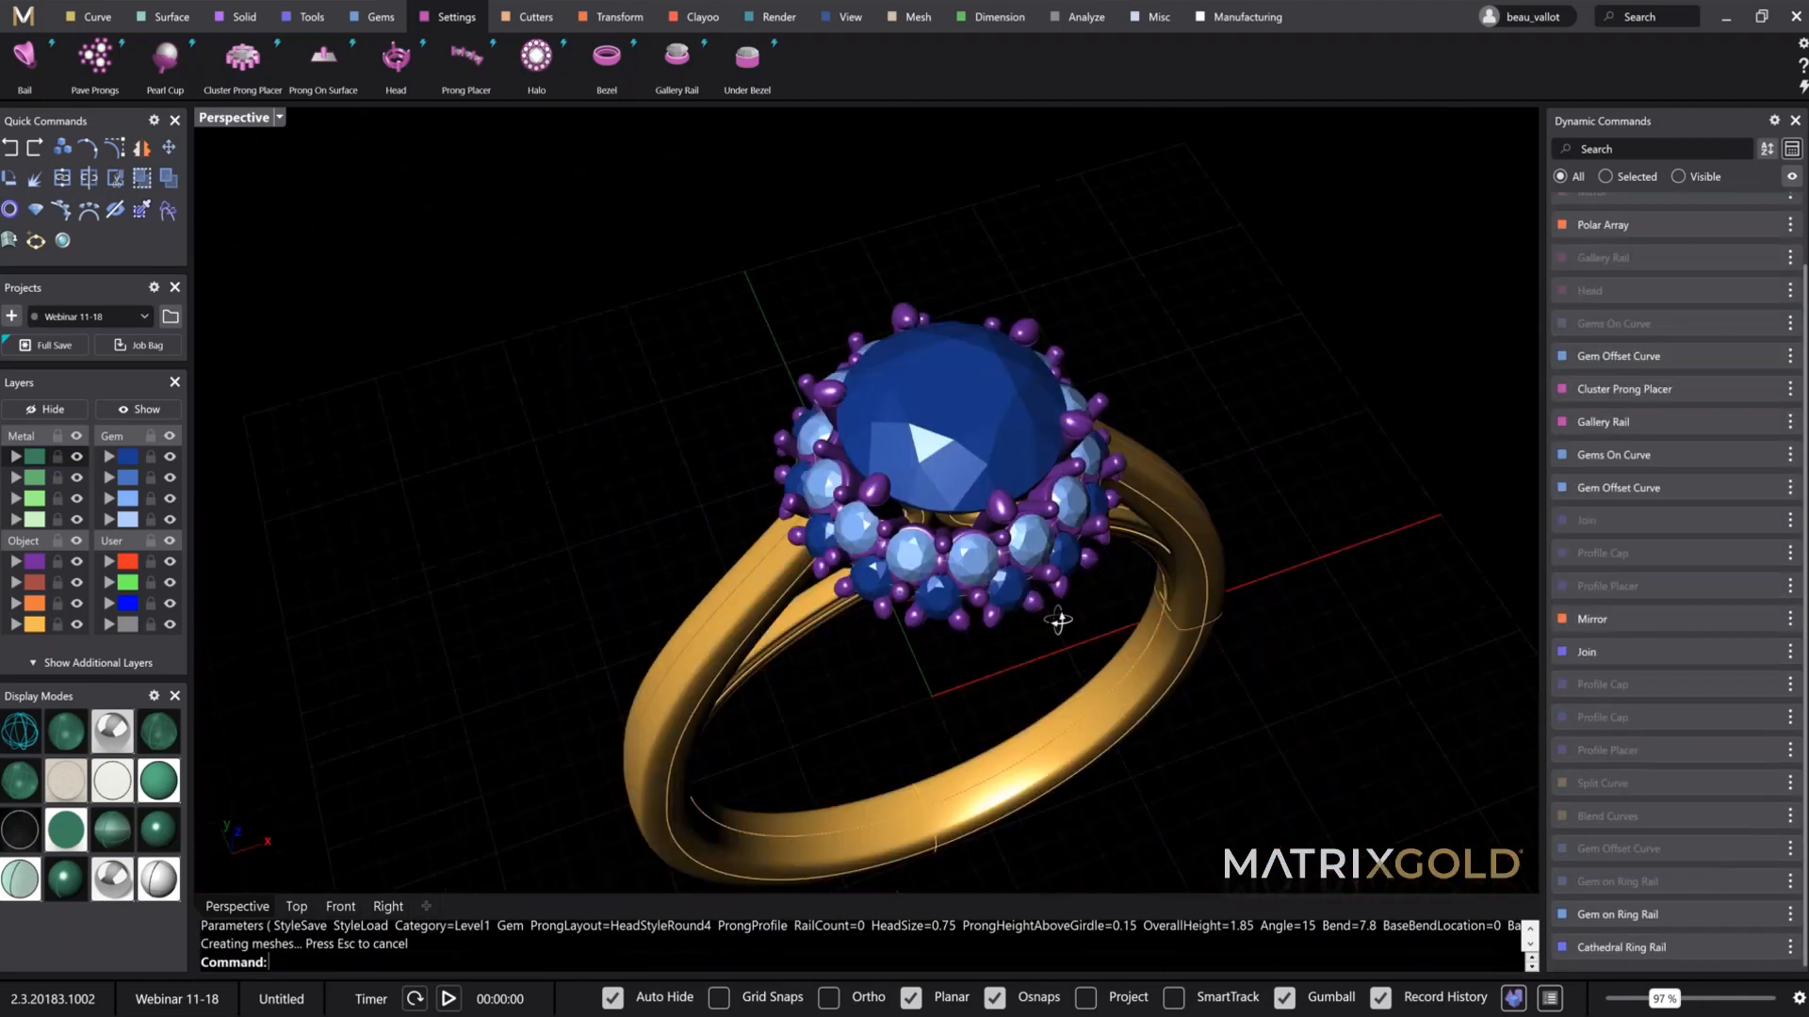
Step: Lay a row of round diamonds down one side of the shank along its curve with Gems On Curve
right_drag(1058, 618, 1117, 674)
click(1118, 674)
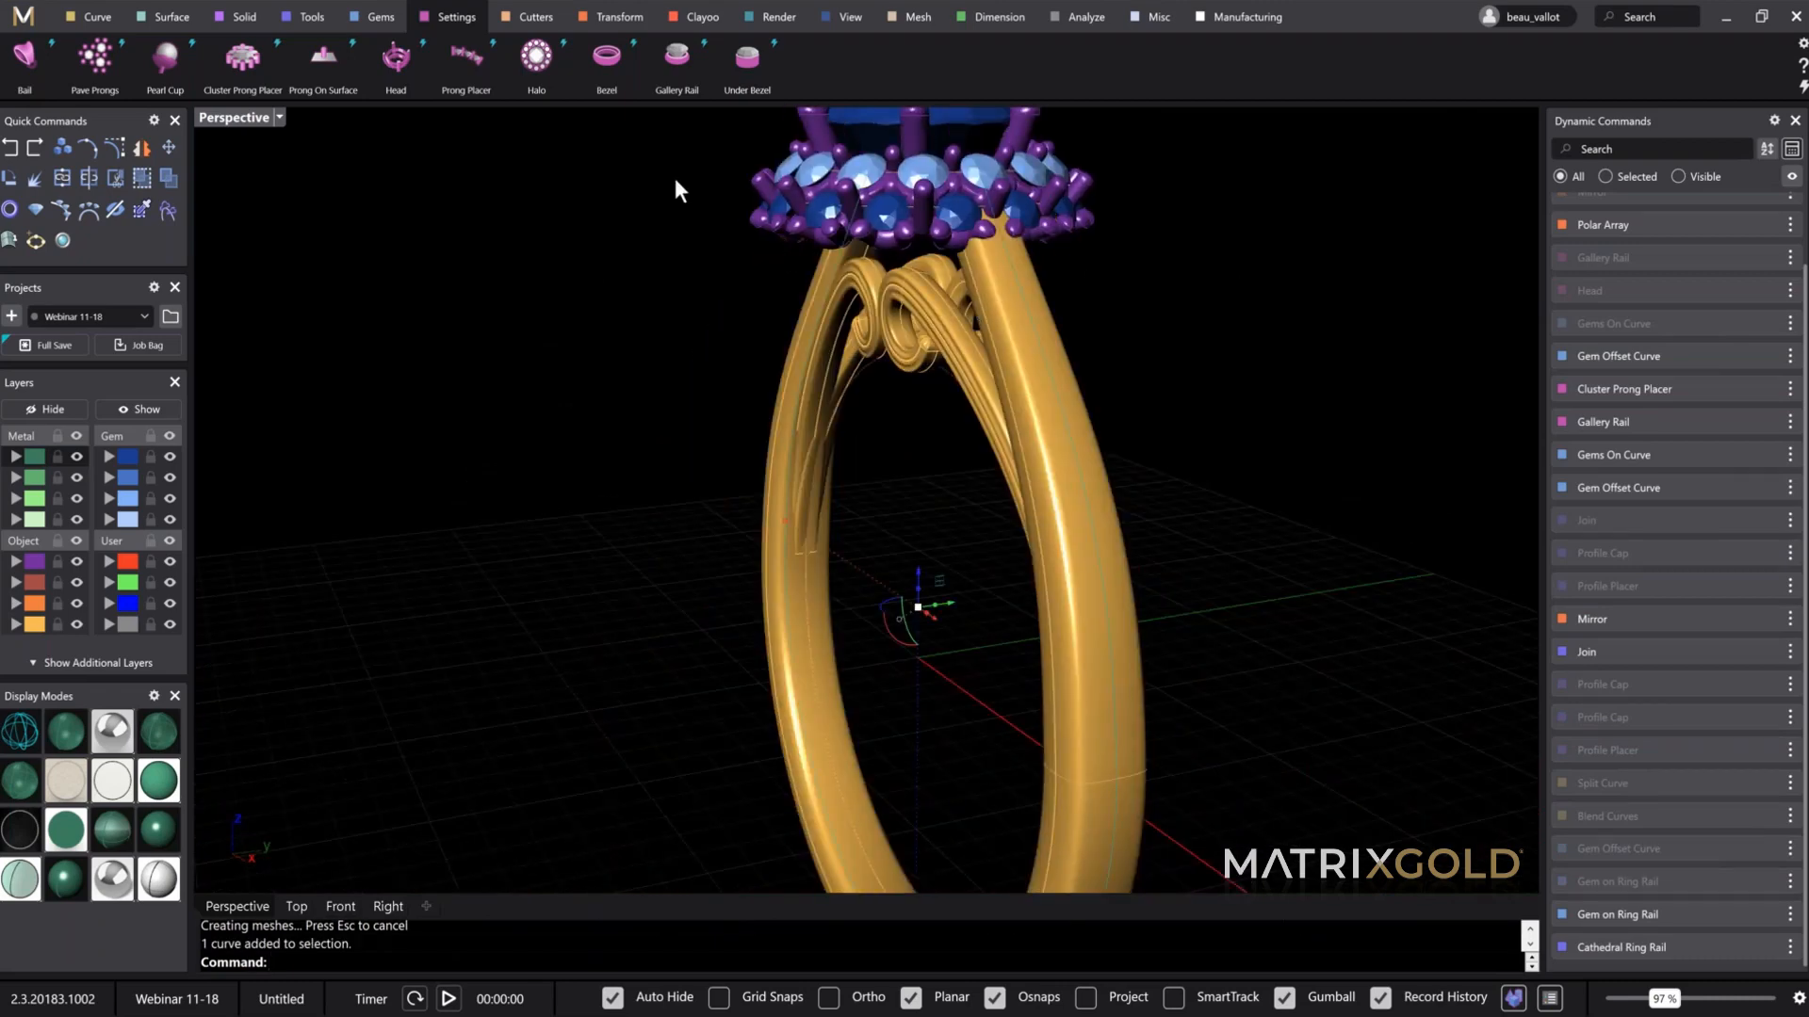
click(358, 18)
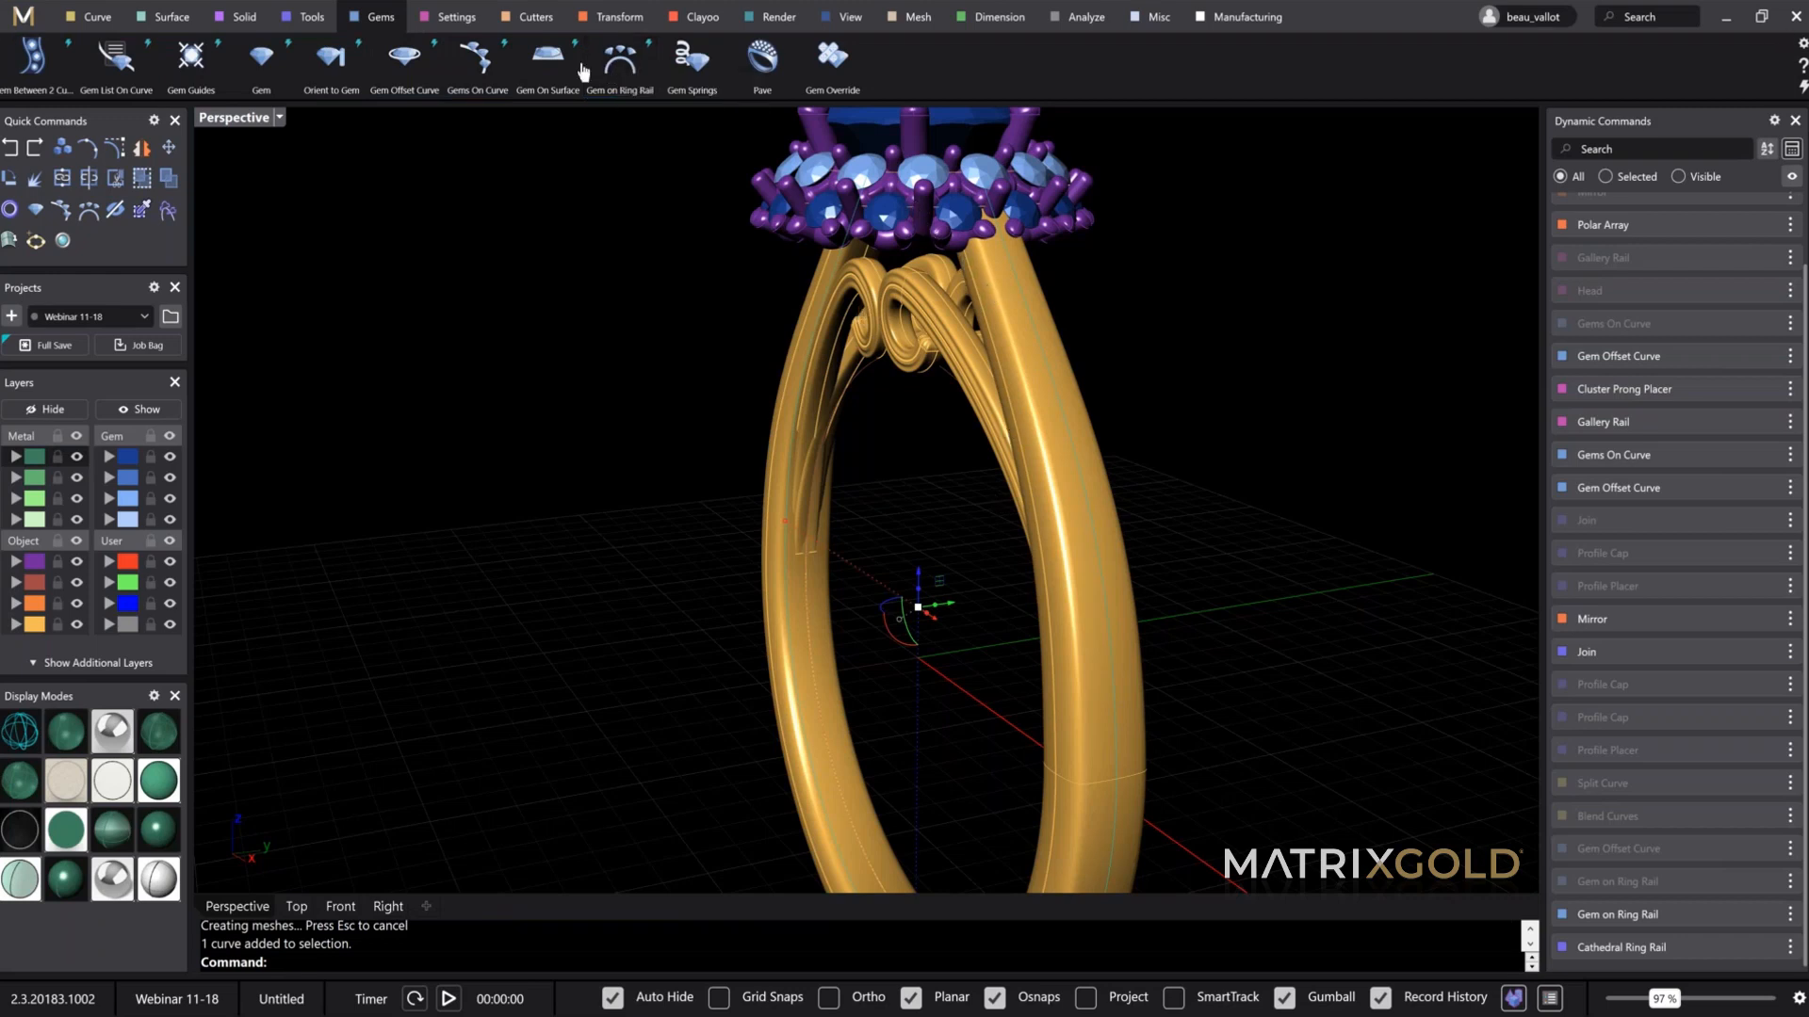
click(476, 58)
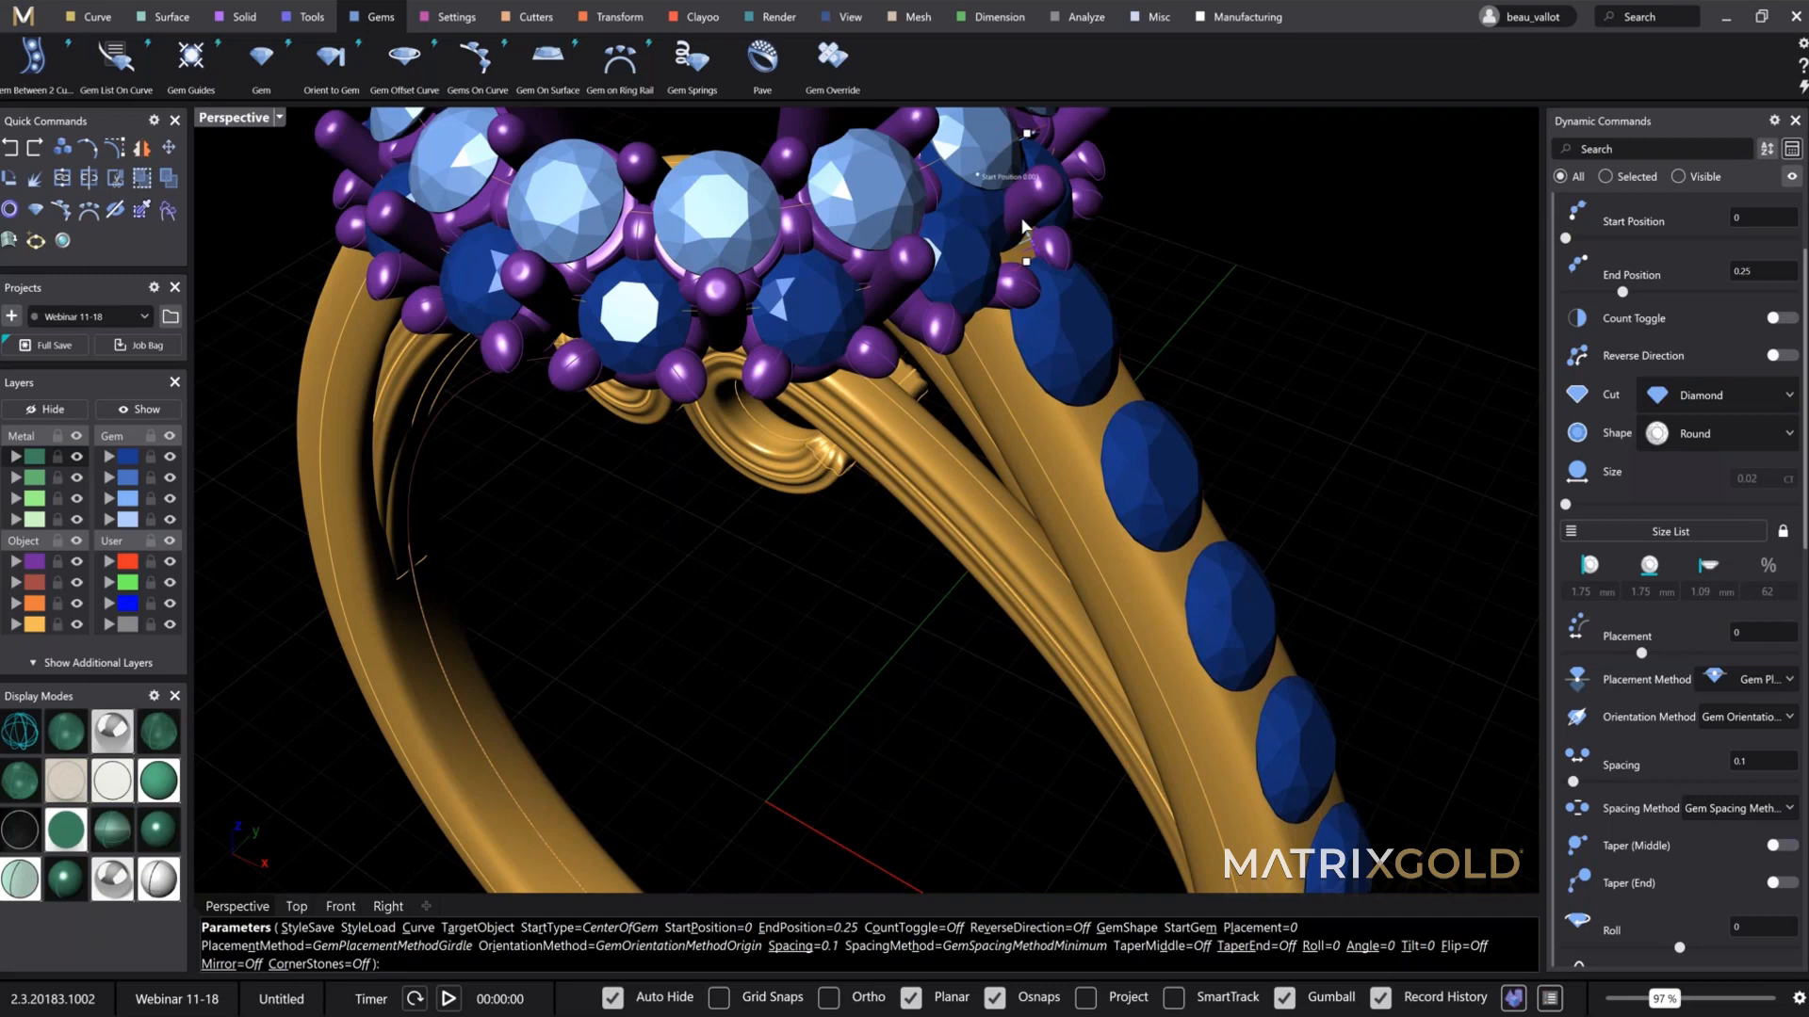
Step: Set the shank gem row's start position to 0.037, spacing to 0.15 and end position to 0.262
drag(1024, 227, 1095, 339)
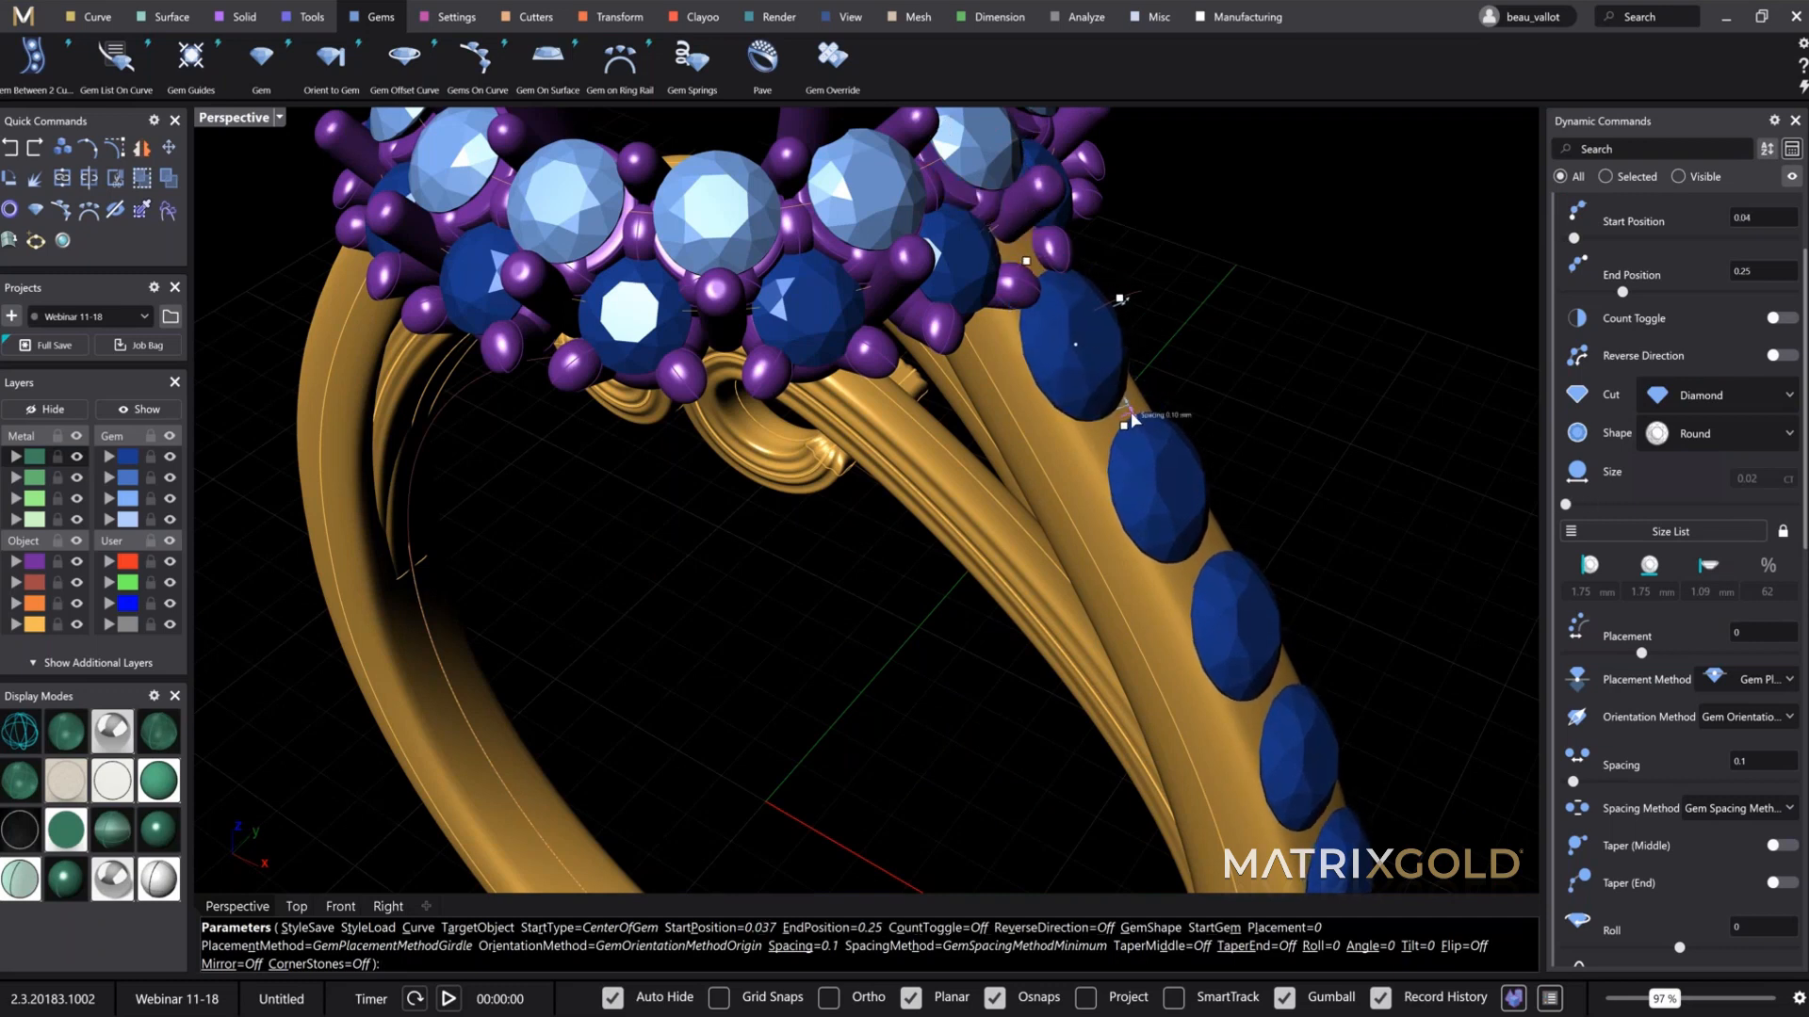
drag(1130, 415, 1130, 424)
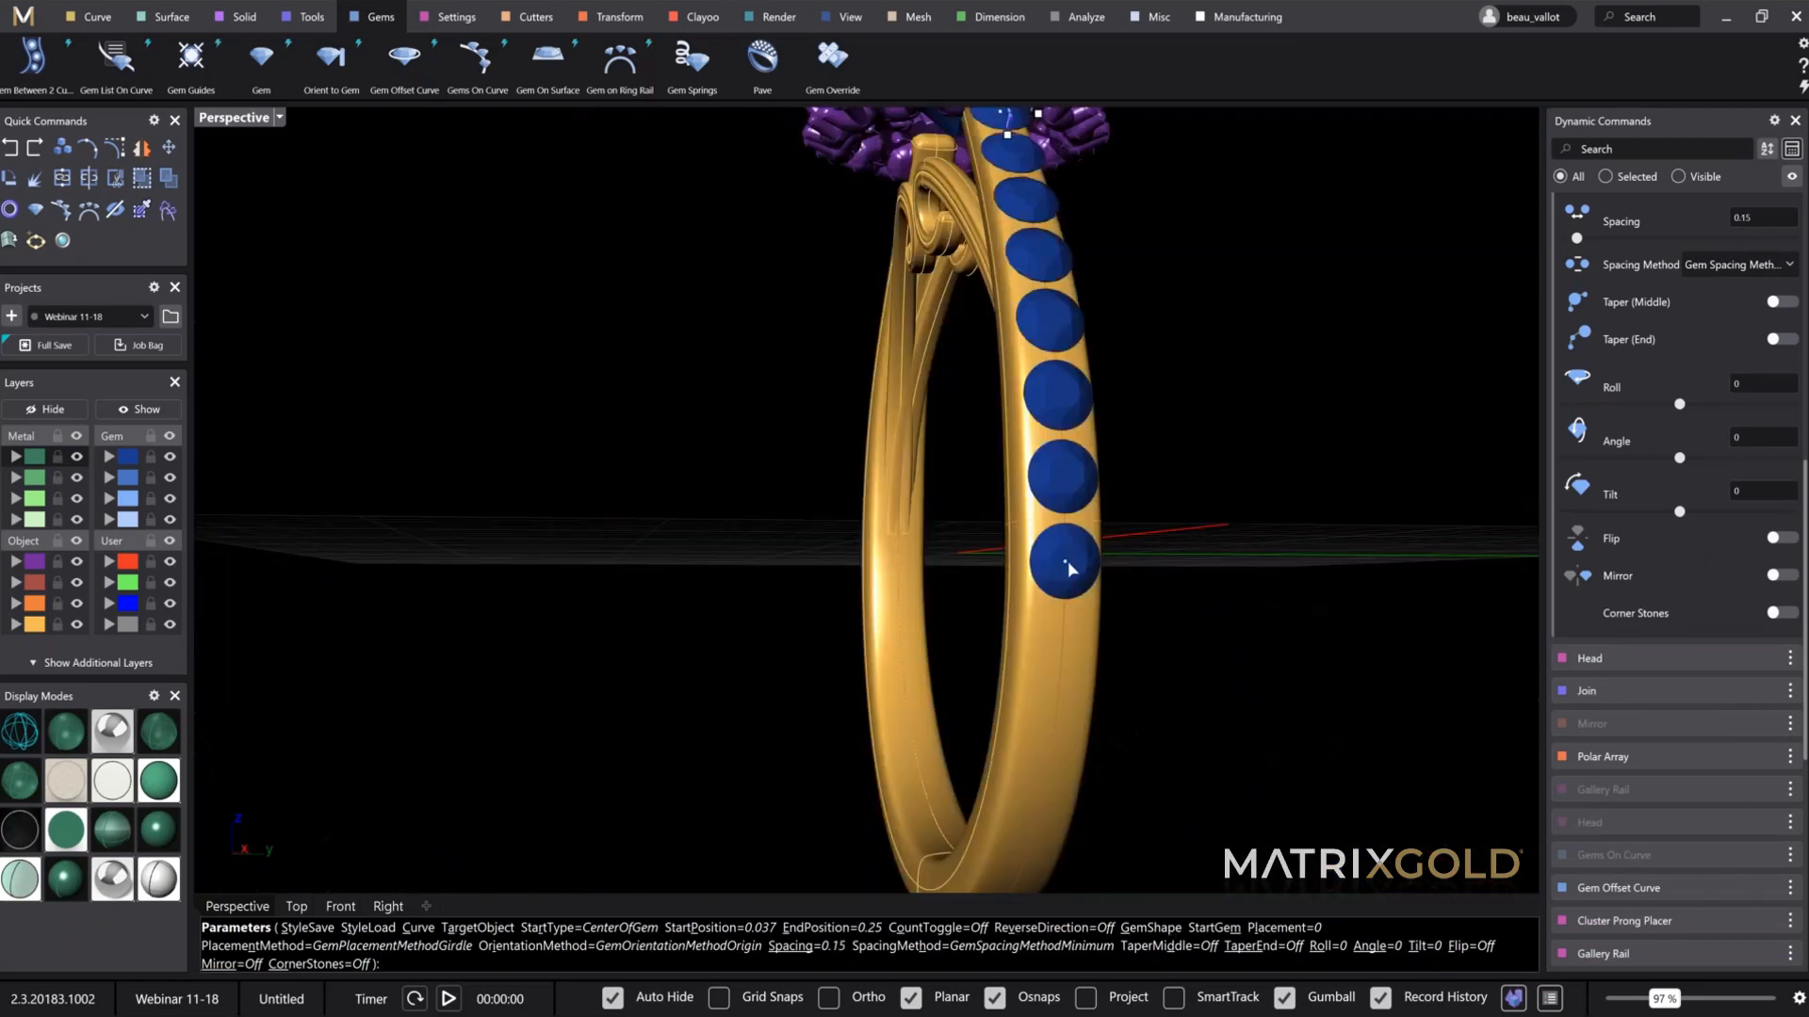
drag(1069, 556, 1069, 593)
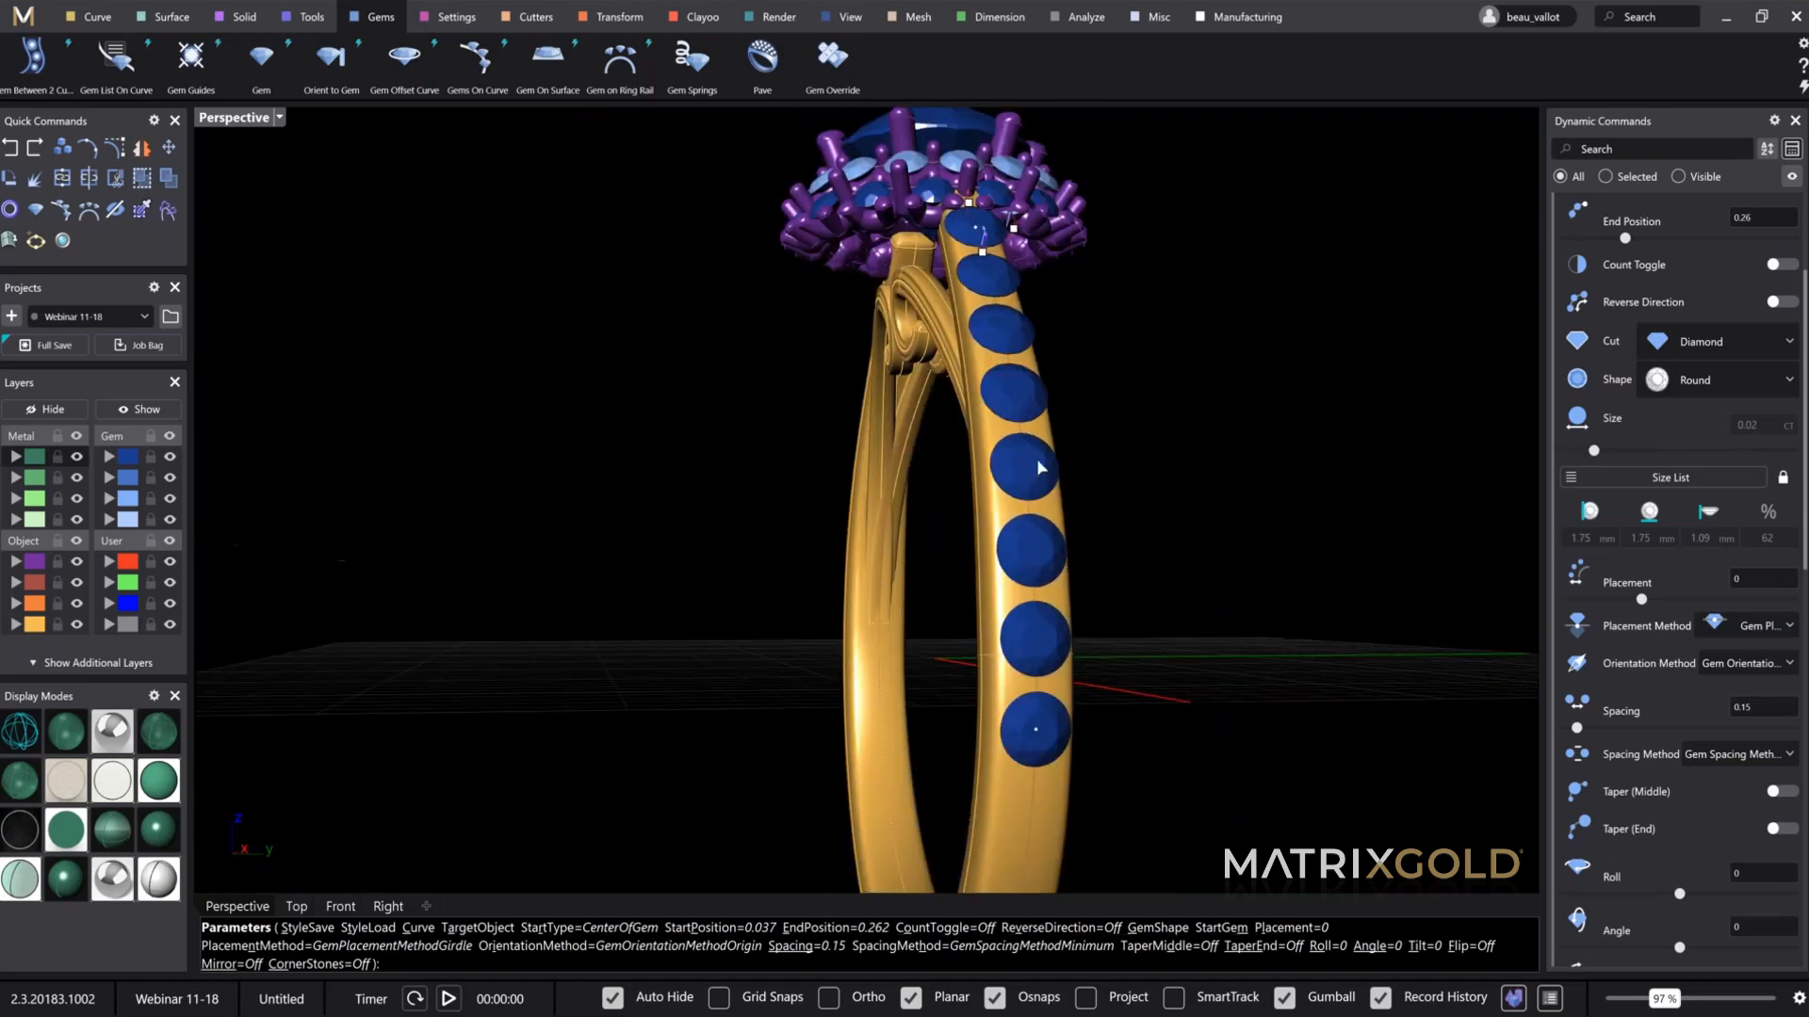
Step: Reduce the shank gems to 1.30 mm in diameter
right_drag(1040, 468, 939, 250)
scroll(940, 251, up, 5)
scroll(939, 251, up, 3)
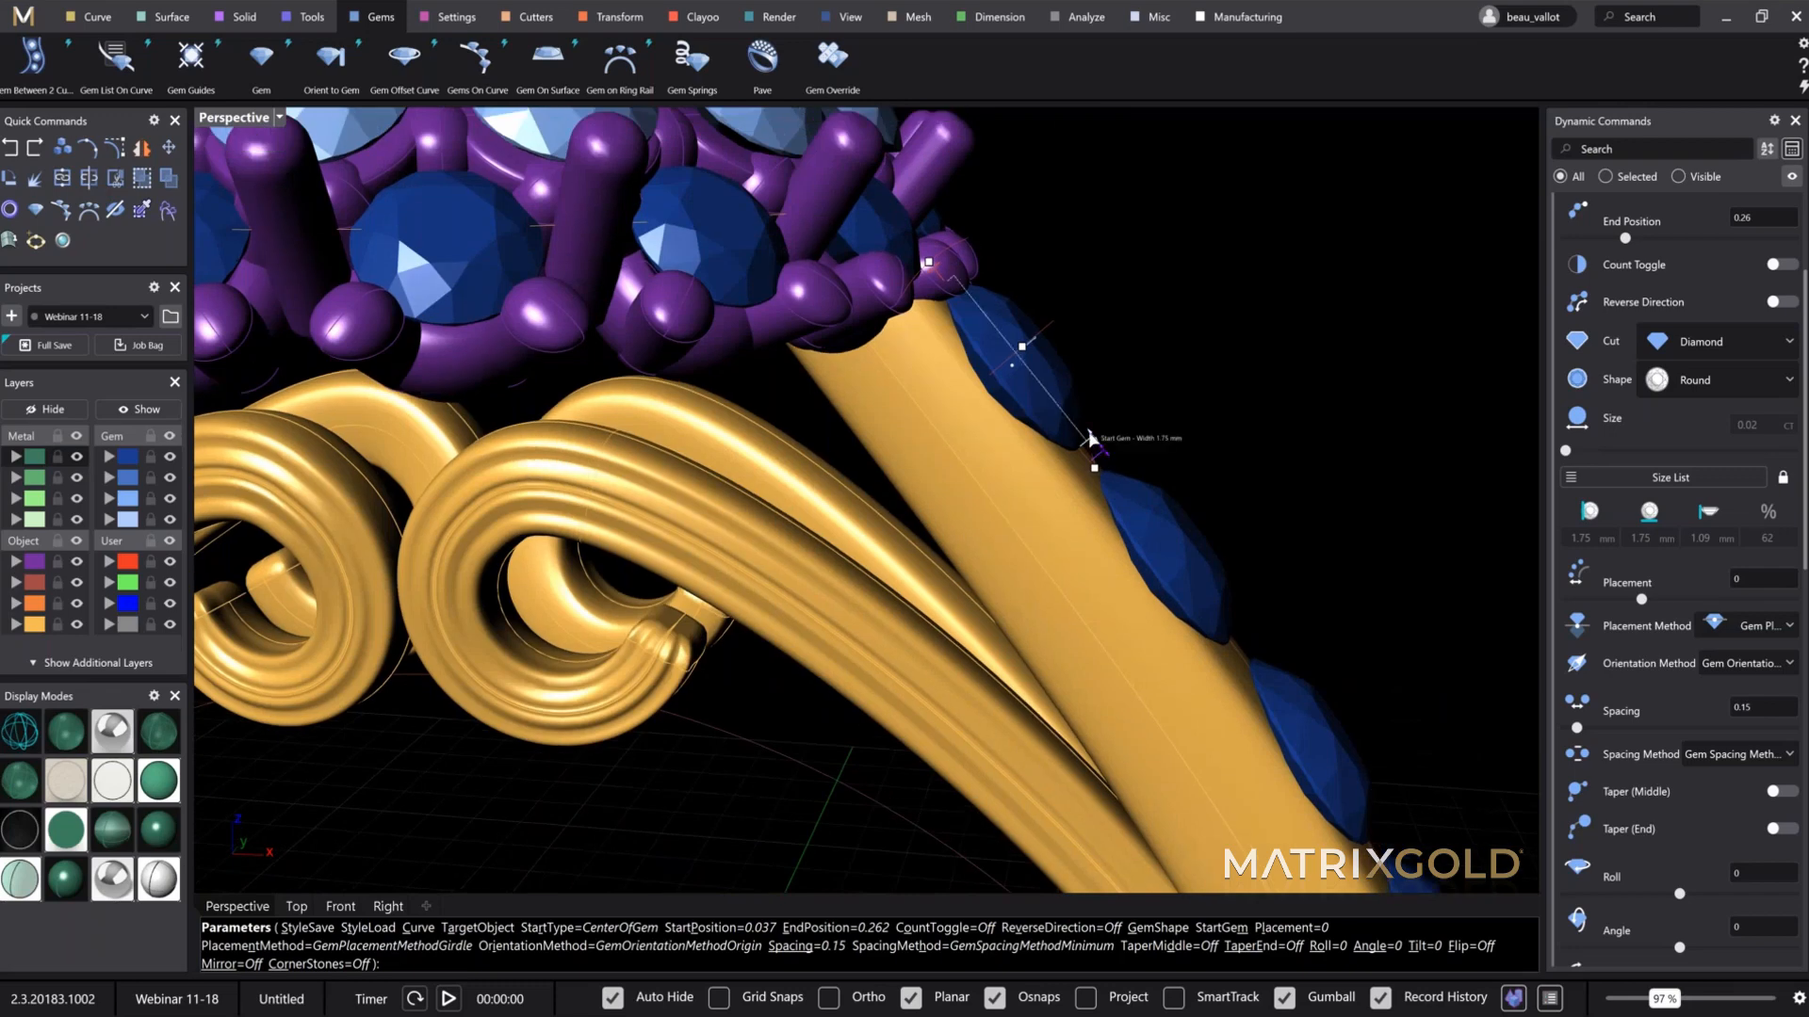
drag(1089, 439, 1087, 434)
right_drag(1080, 426, 1025, 437)
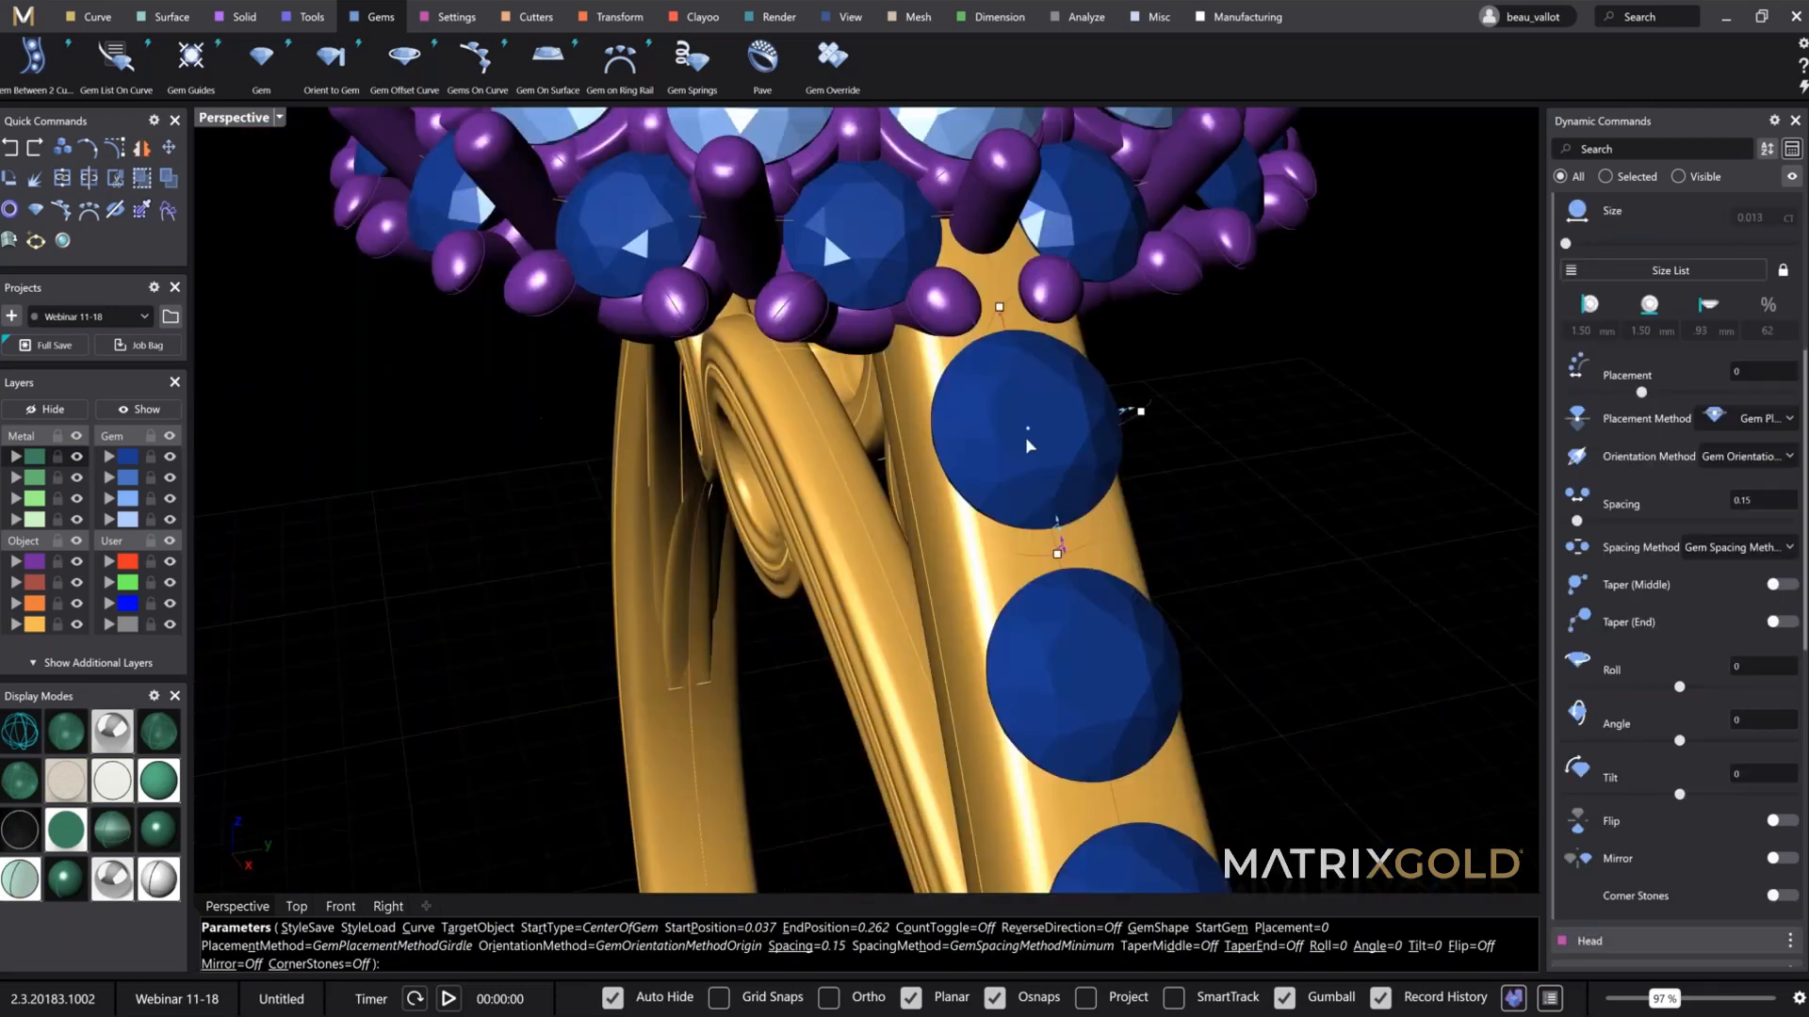
scroll(1025, 437, down, 1)
drag(1050, 524, 1052, 507)
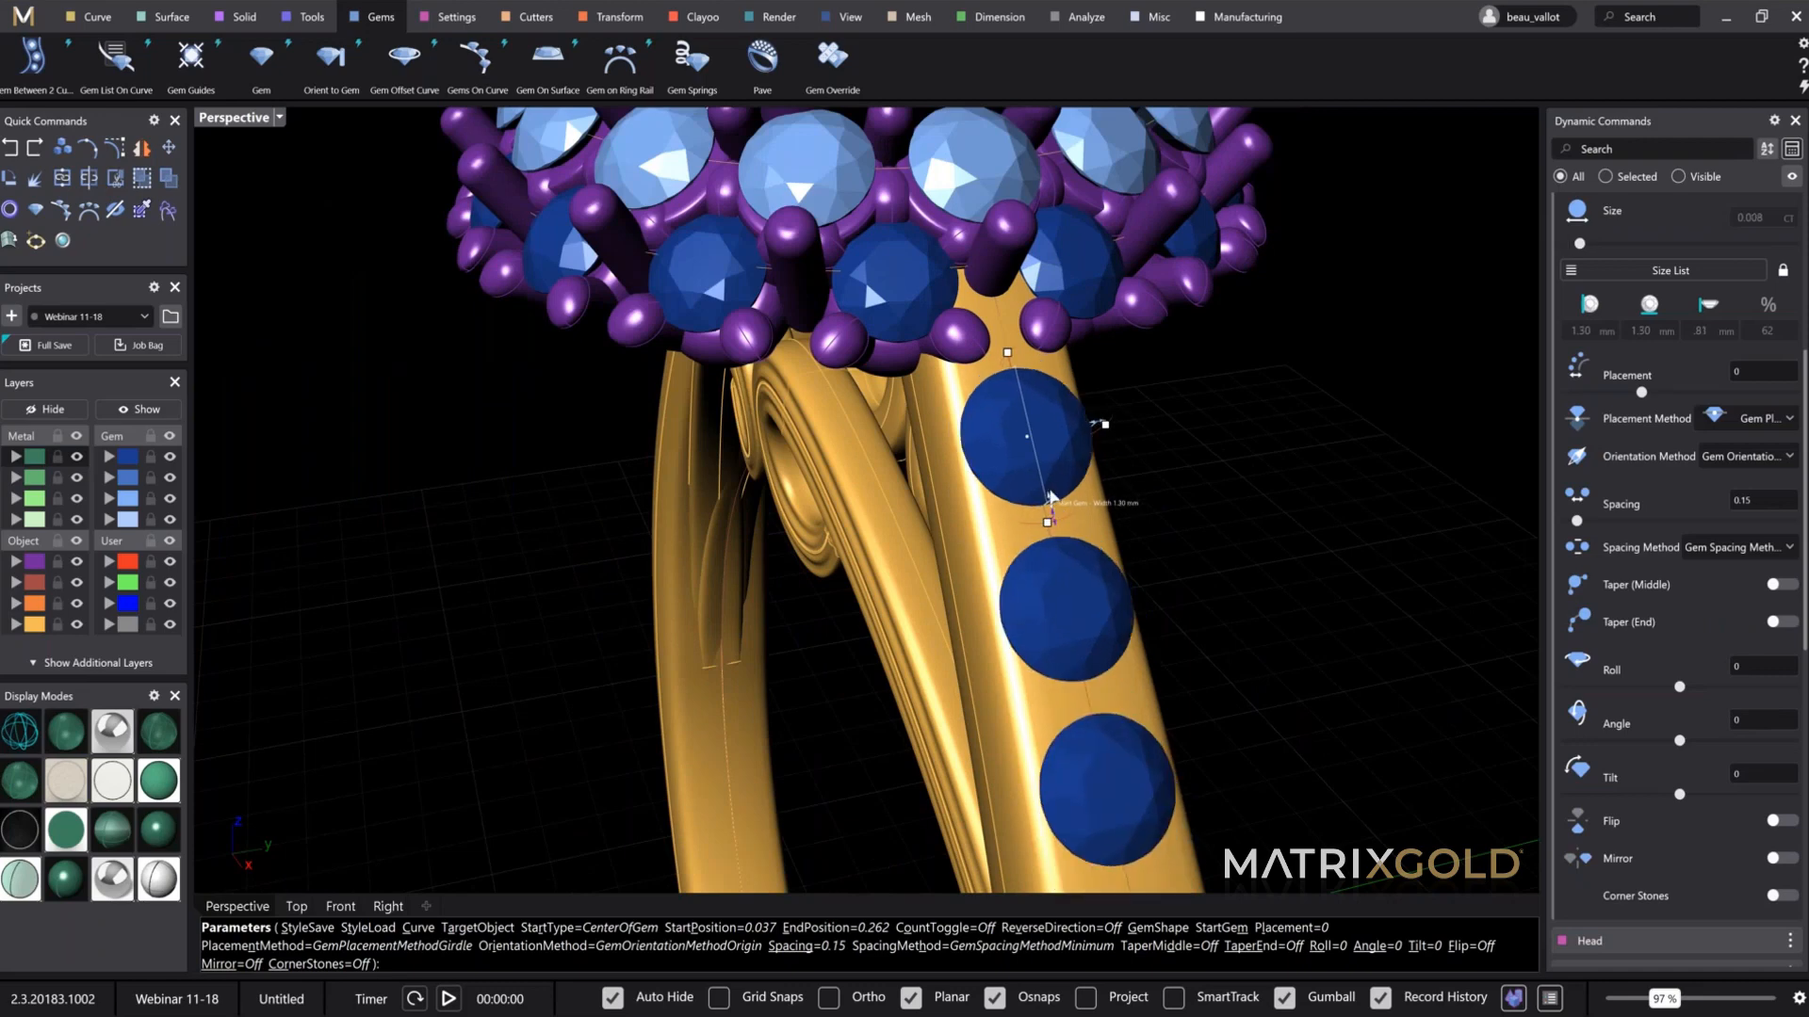
Step: Move the shank gem row's start position to 0.033 and finish the row
drag(1029, 433, 1025, 416)
scroll(1025, 417, down, 3)
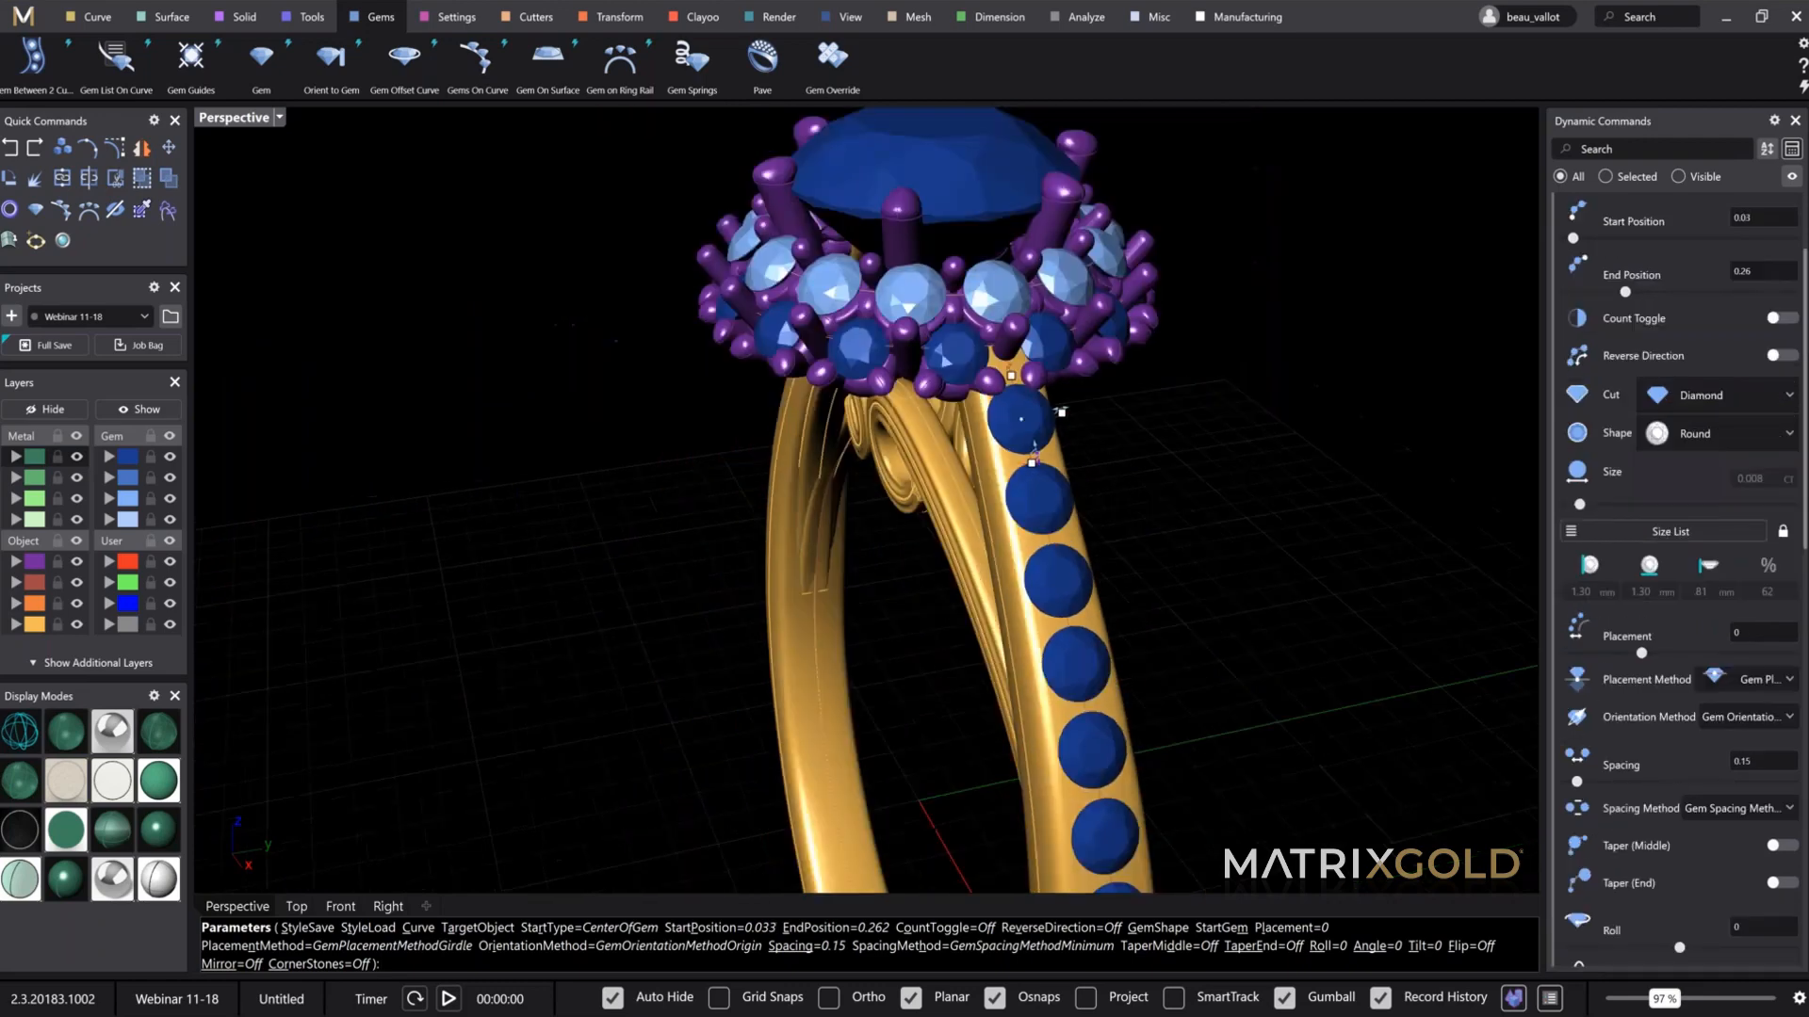
scroll(1037, 481, up, 5)
scroll(1126, 667, down, 1)
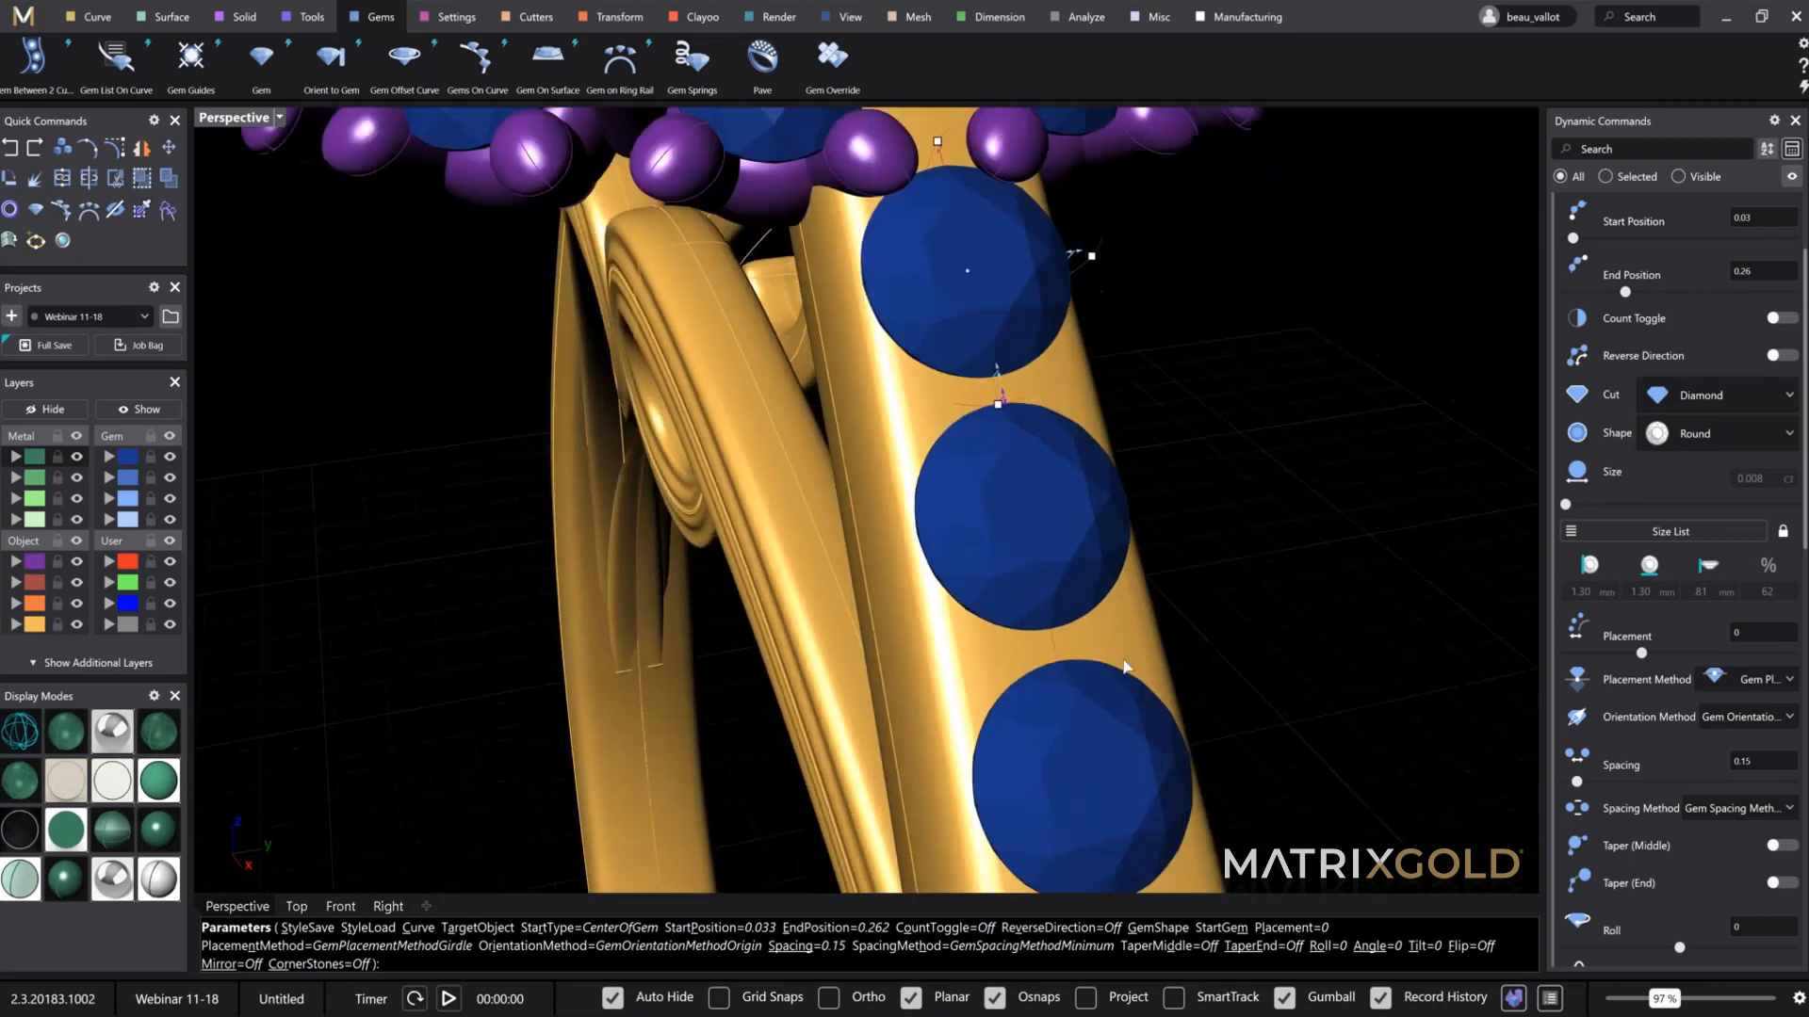
scroll(1126, 667, down, 6)
right_drag(1081, 424, 1031, 343)
right_click(1032, 343)
Step: Add prongs between the shank gems with Prong Placer
scroll(1031, 343, up, 2)
click(1027, 349)
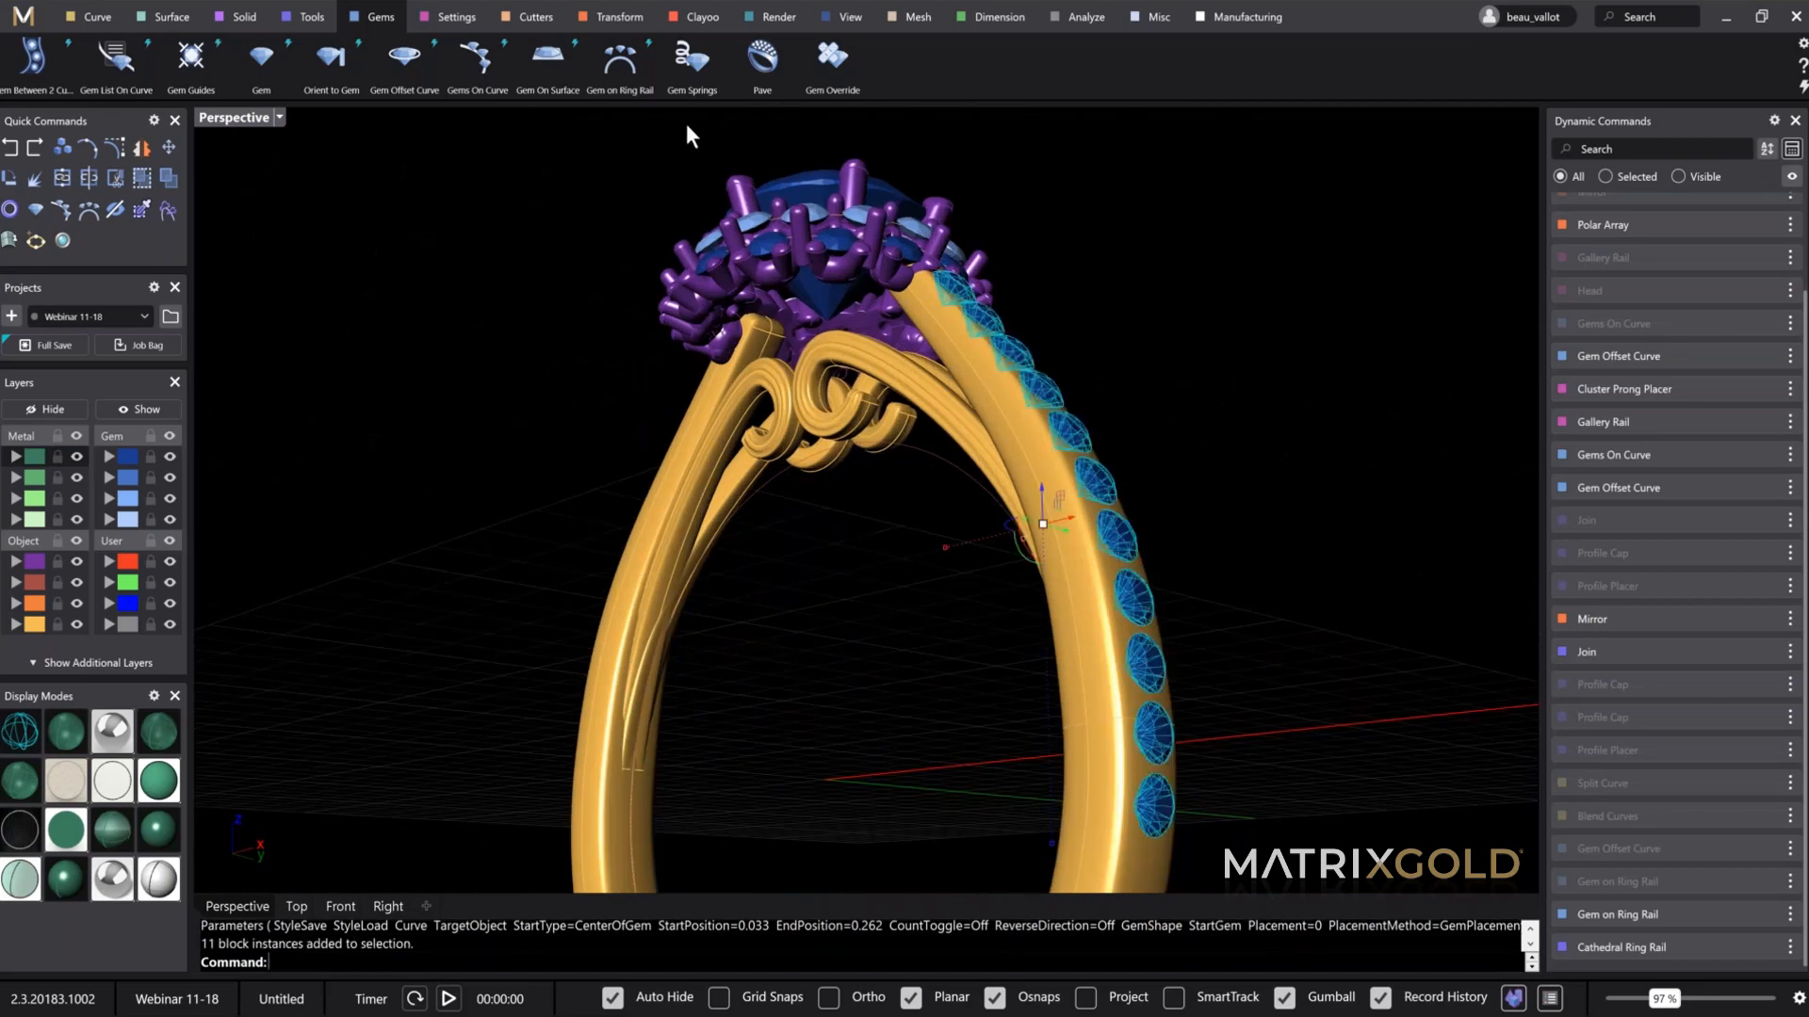
right_drag(1057, 500, 989, 476)
click(457, 16)
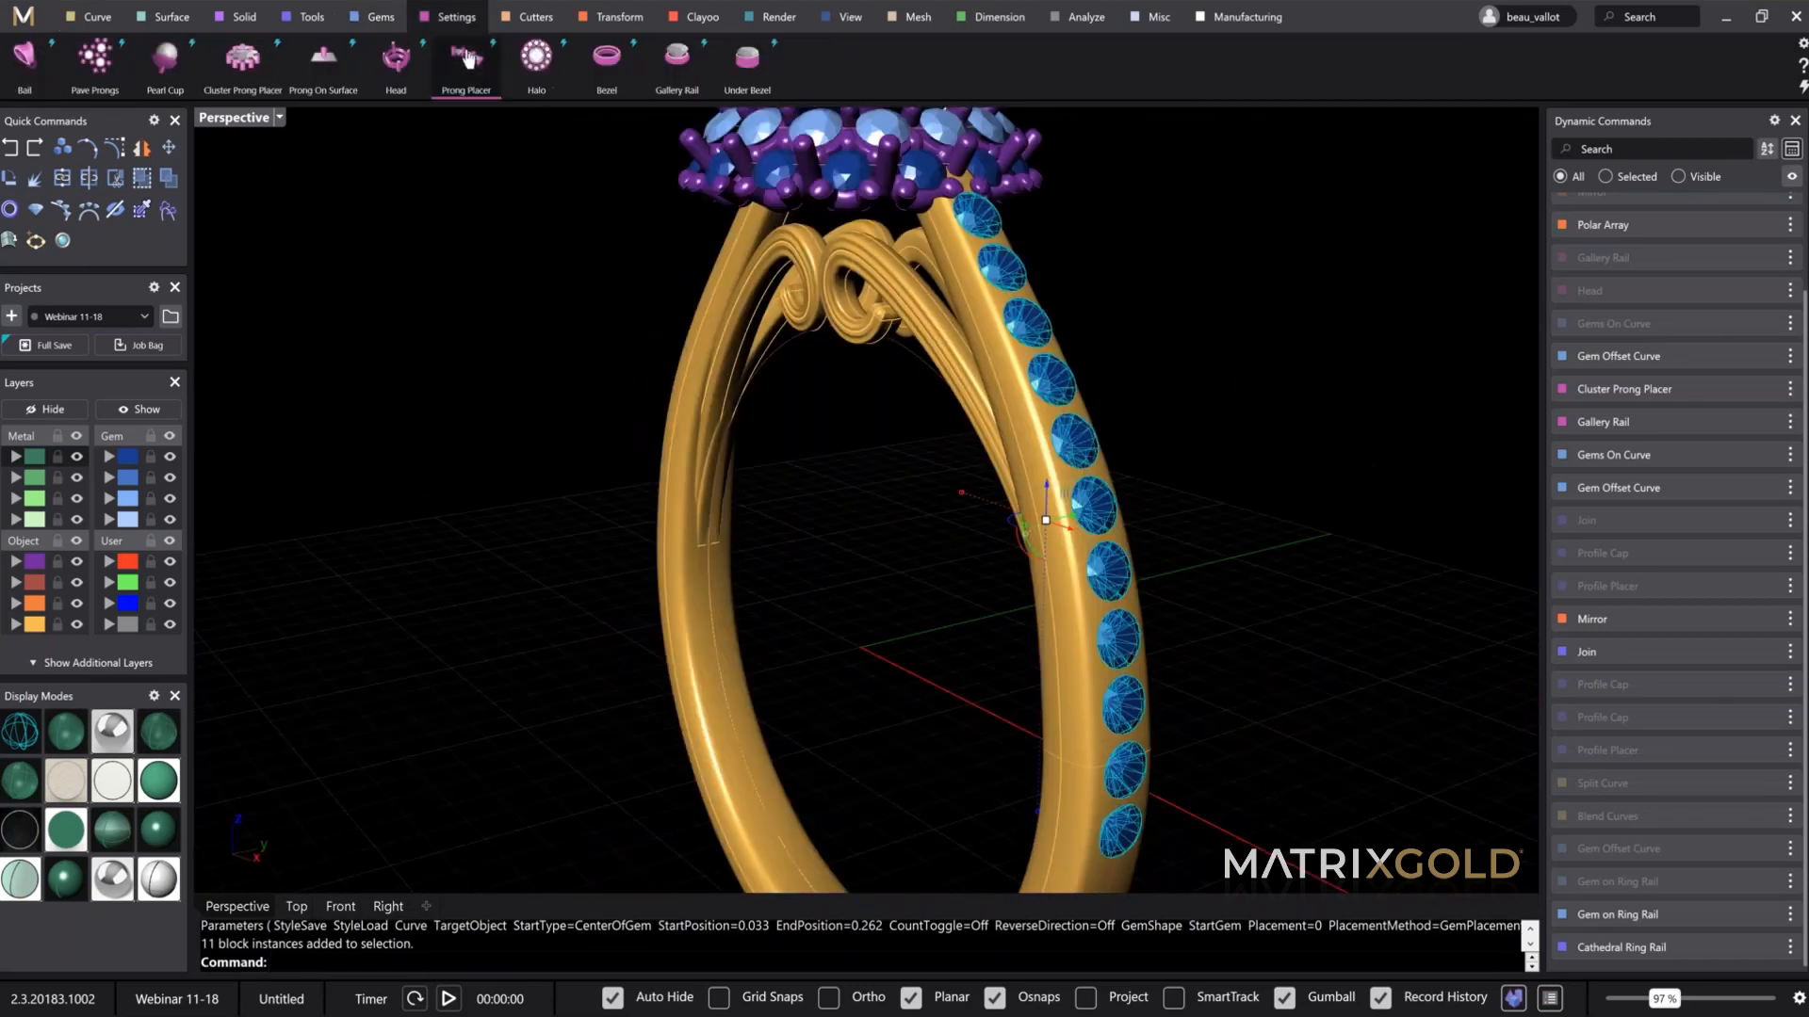
click(466, 59)
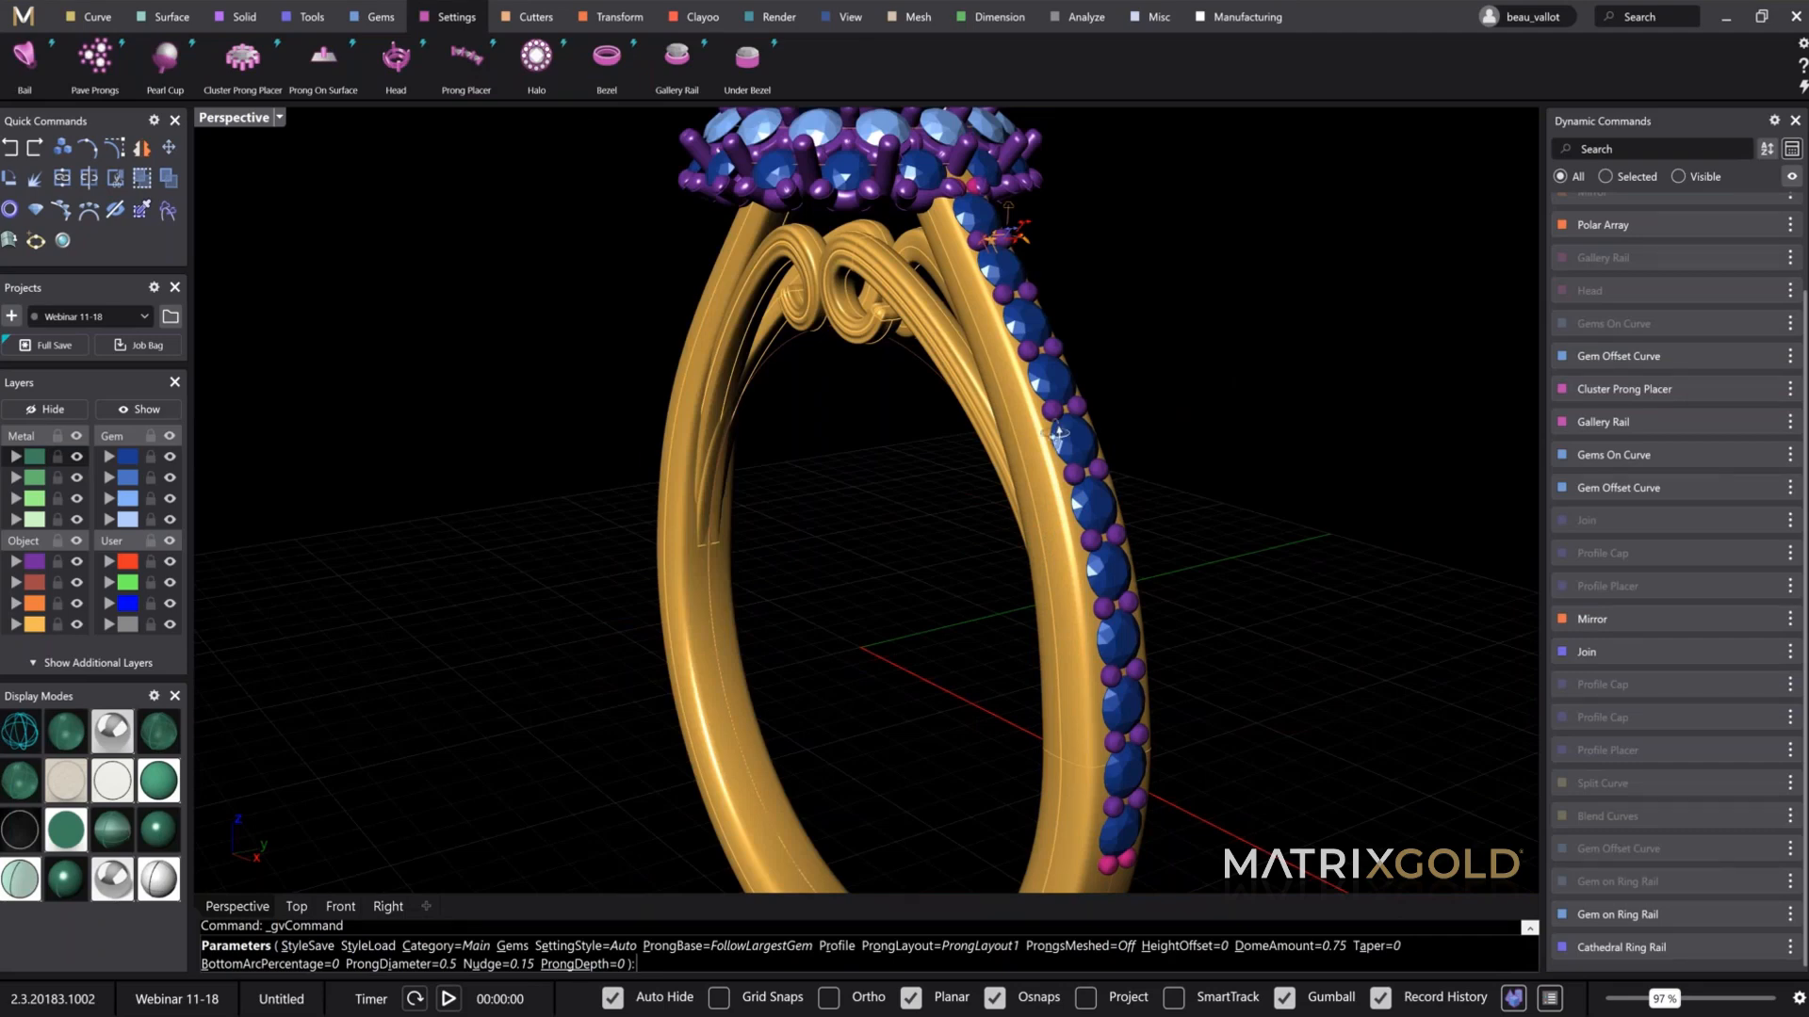
Step: Set the shank prongs' height offset to 0.05 and finish the prongs
right_drag(1055, 437, 956, 424)
scroll(1036, 313, up, 8)
right_drag(1100, 316, 1180, 250)
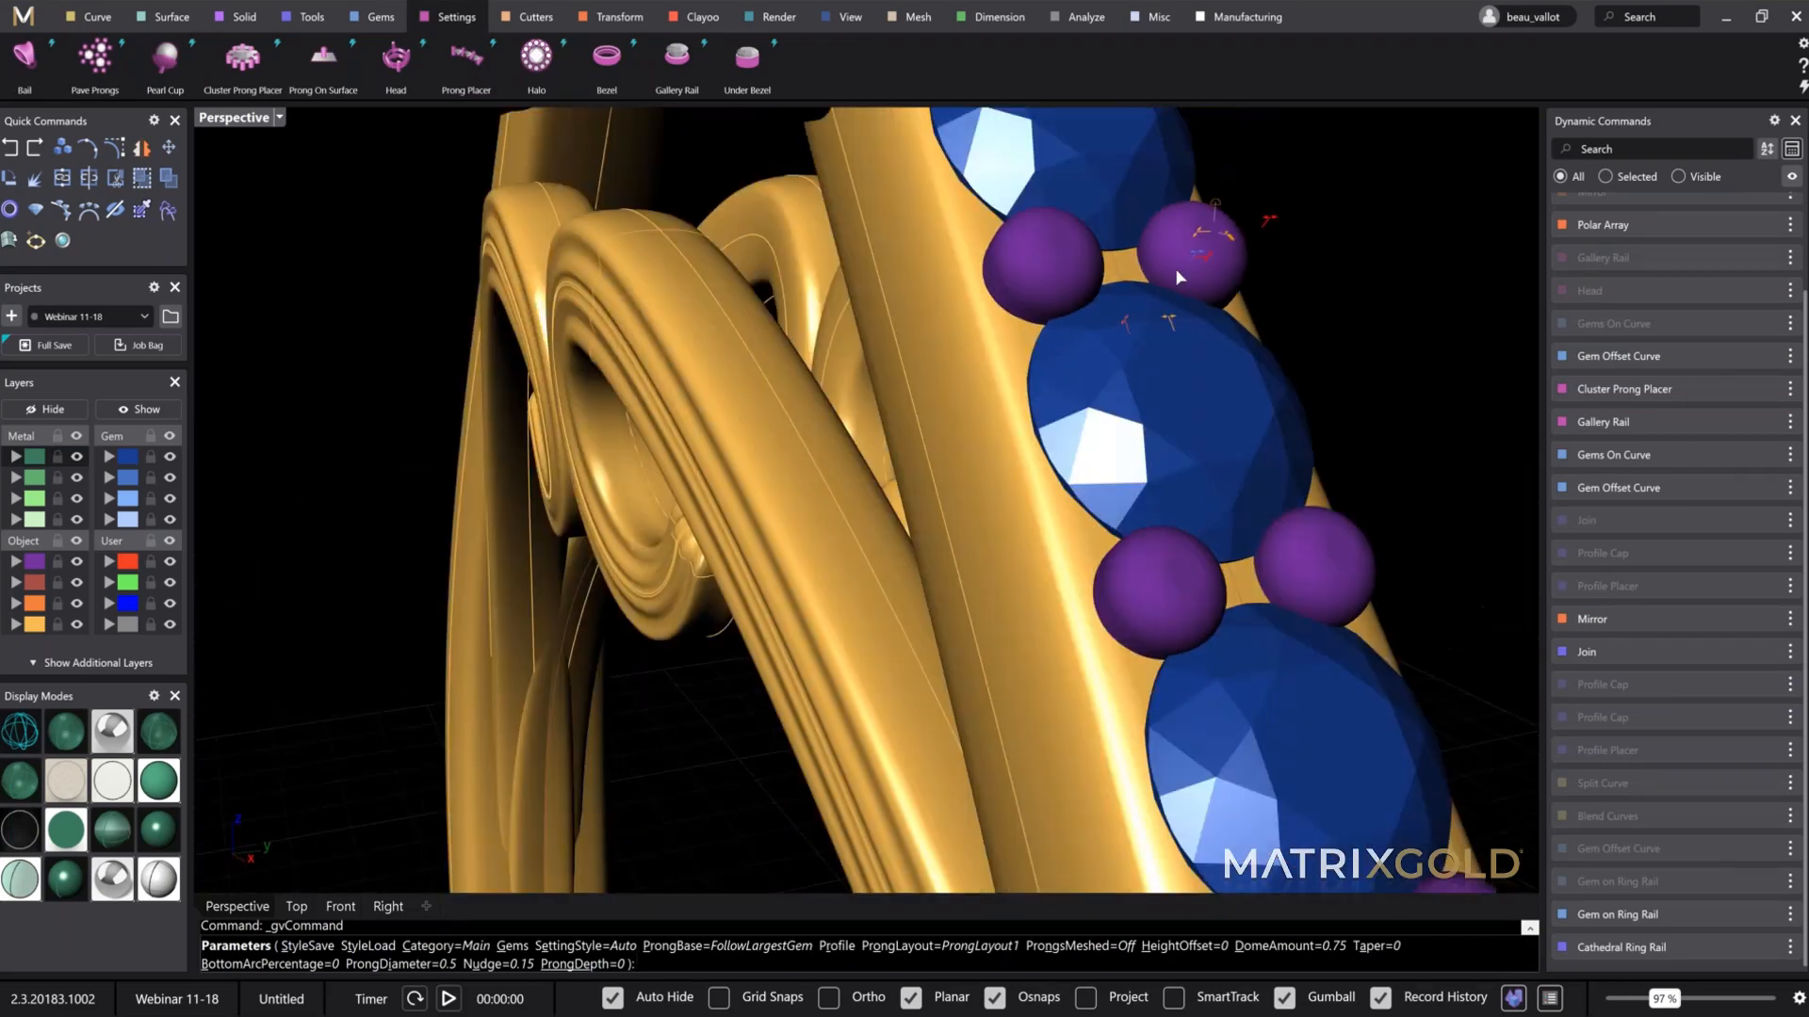
drag(1209, 232, 1209, 233)
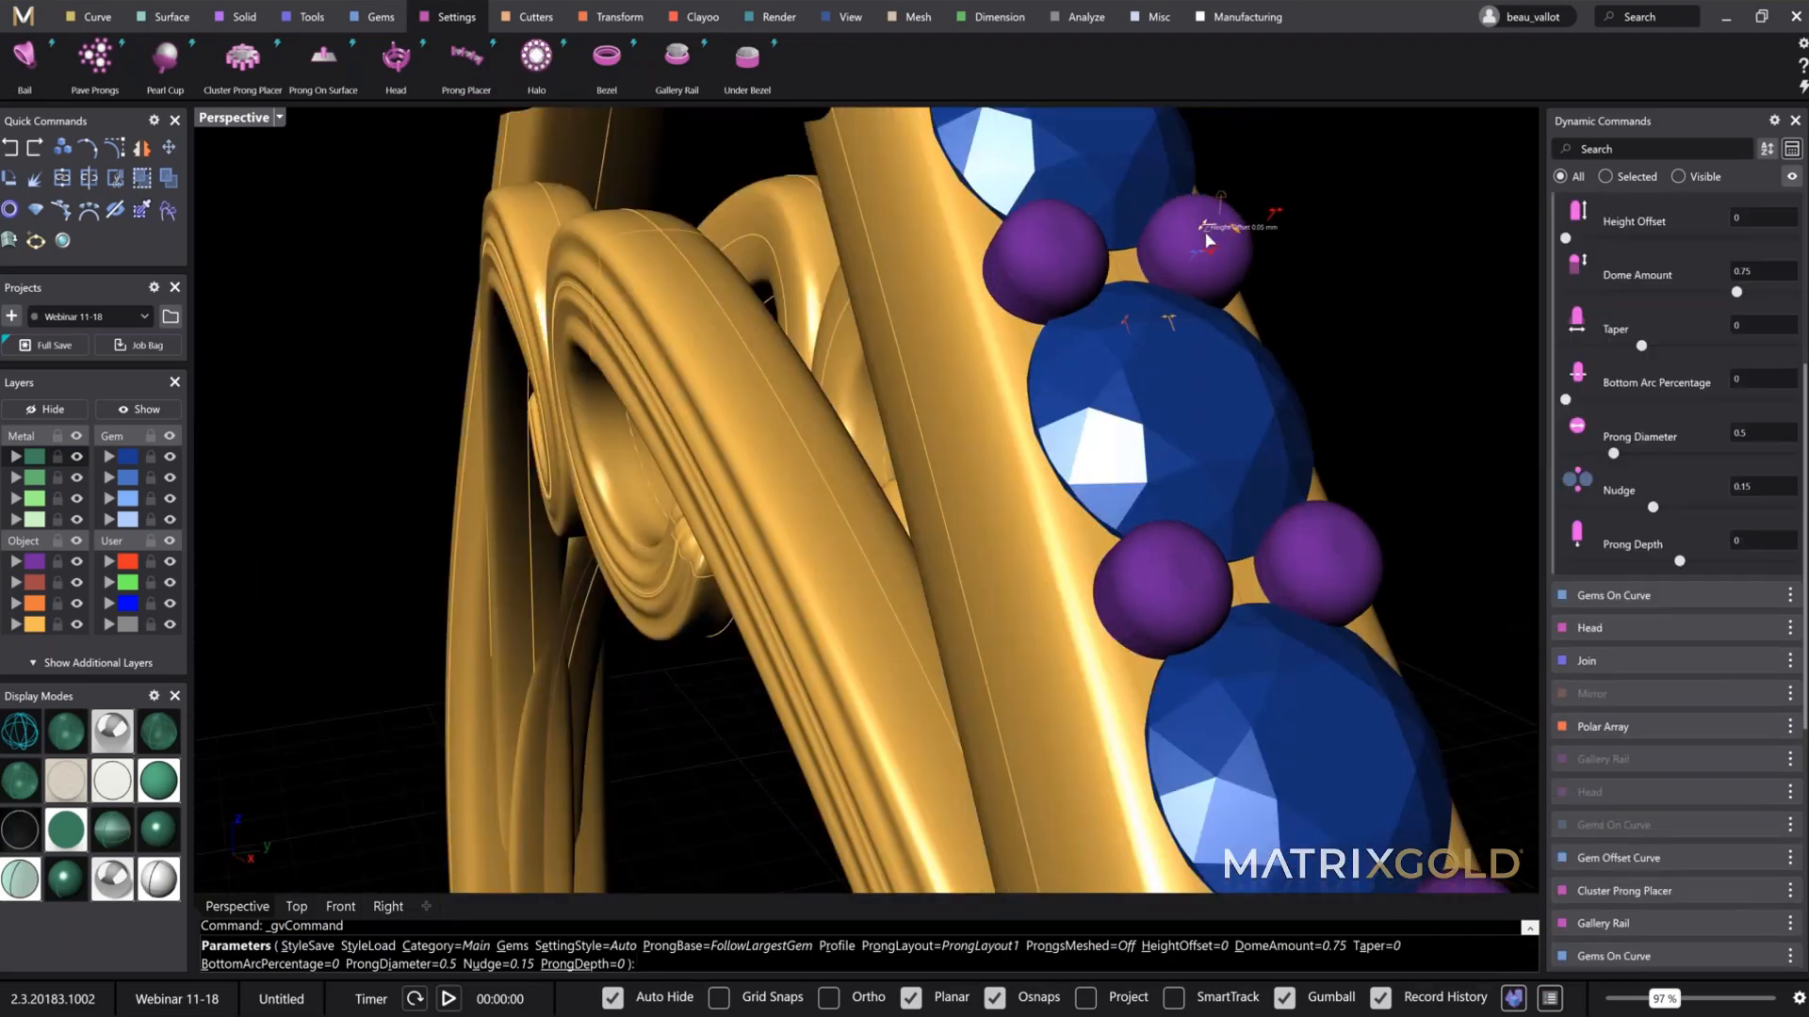
scroll(1209, 232, down, 10)
scroll(1179, 252, down, 6)
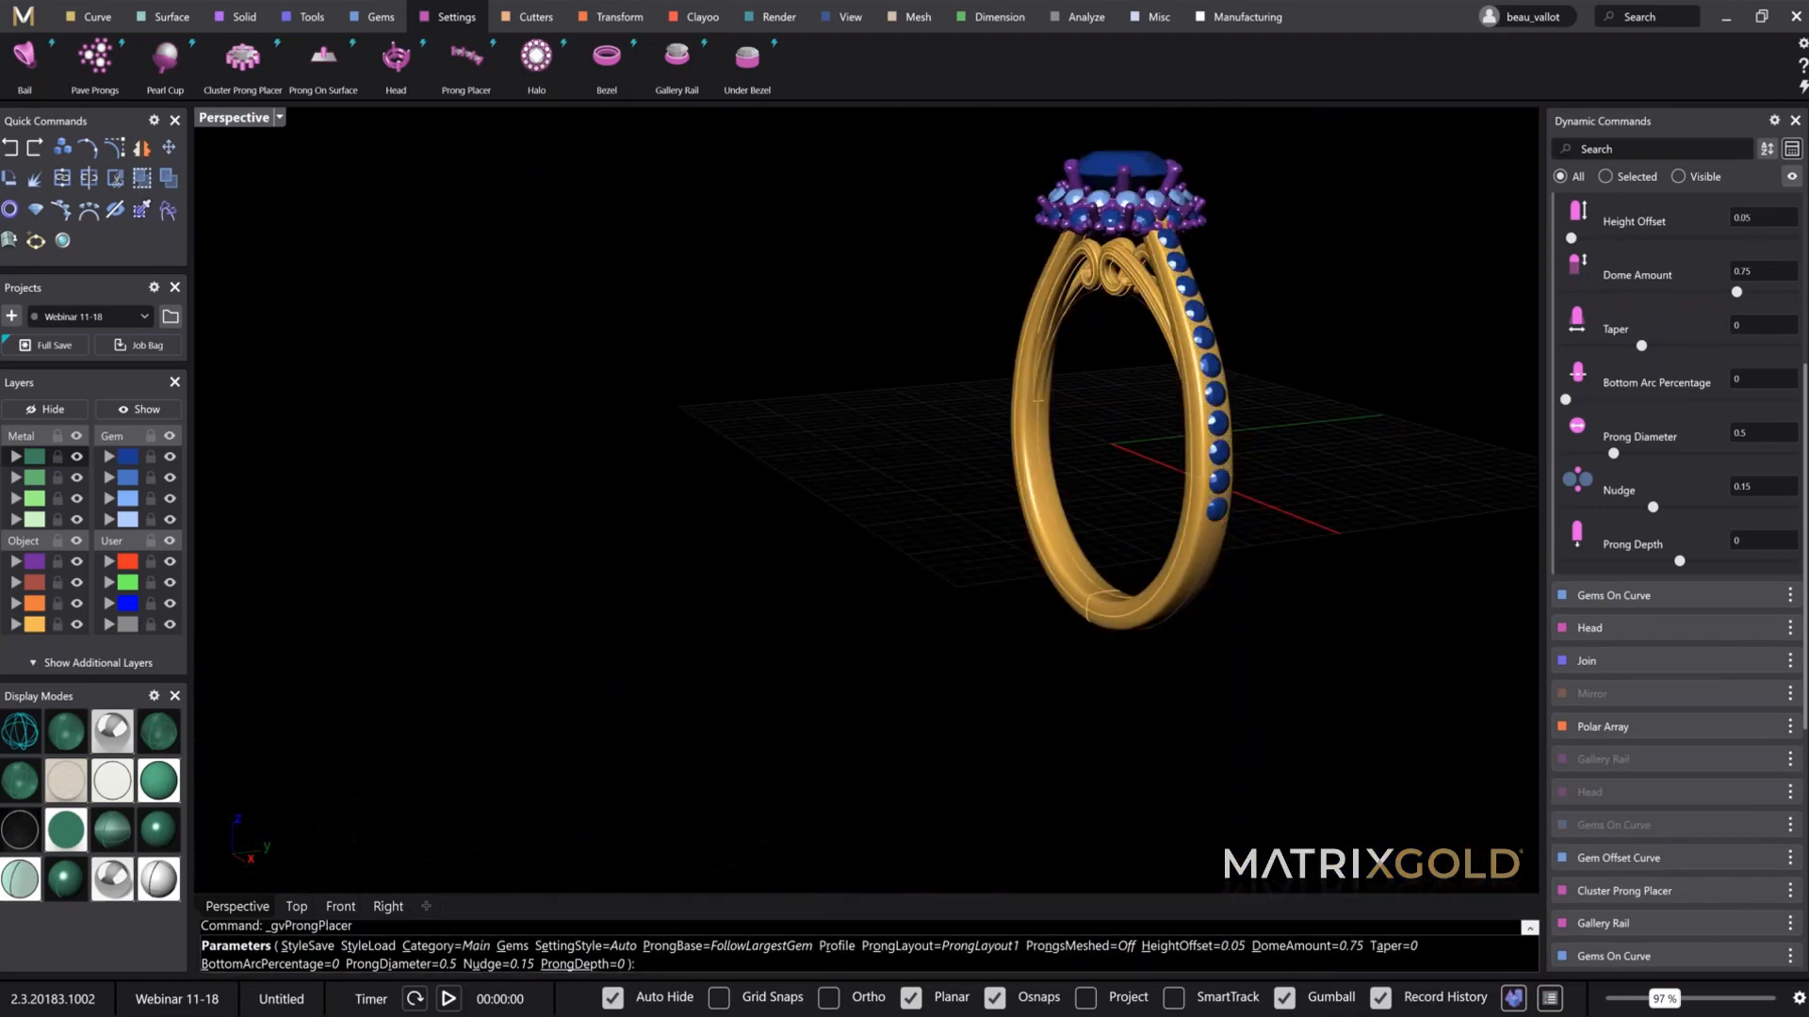
right_click(1191, 541)
Step: Mirror the shank's gems and prongs to the opposite side of the ring using the Y mirror
right_drag(843, 382, 1093, 324)
scroll(1093, 324, up, 5)
click(1032, 254)
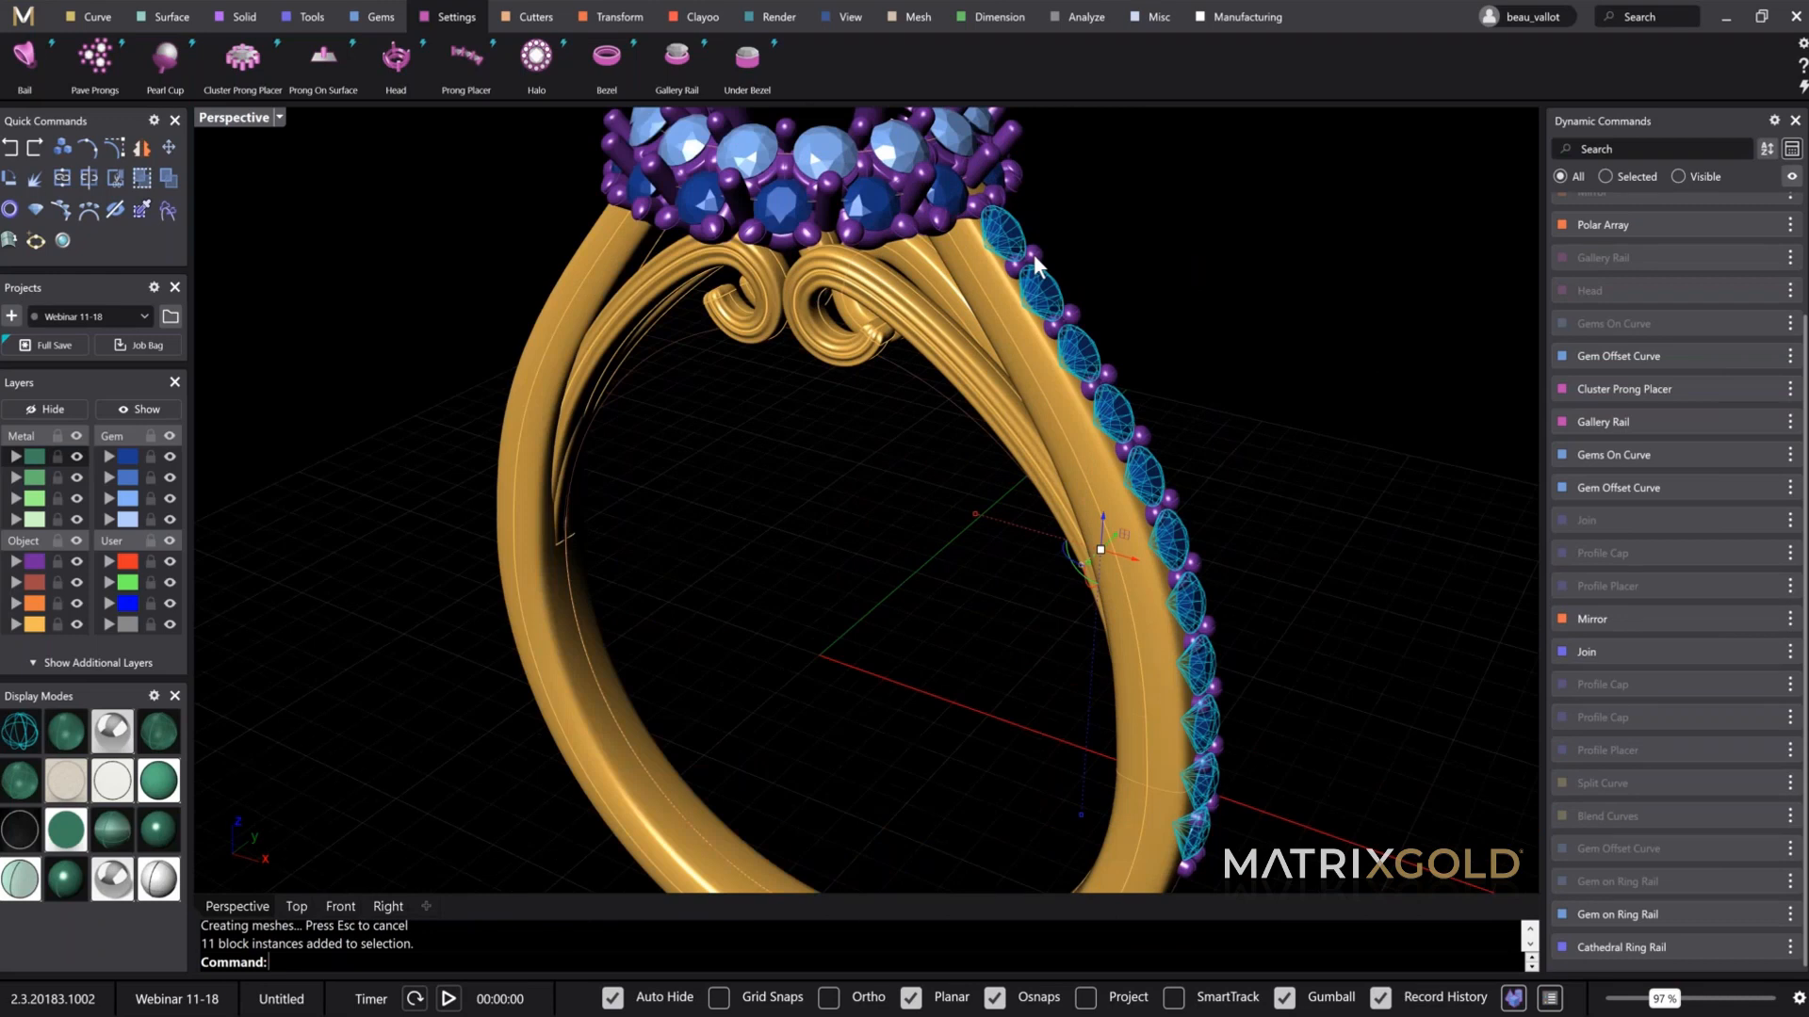
shift+click(1033, 254)
click(619, 16)
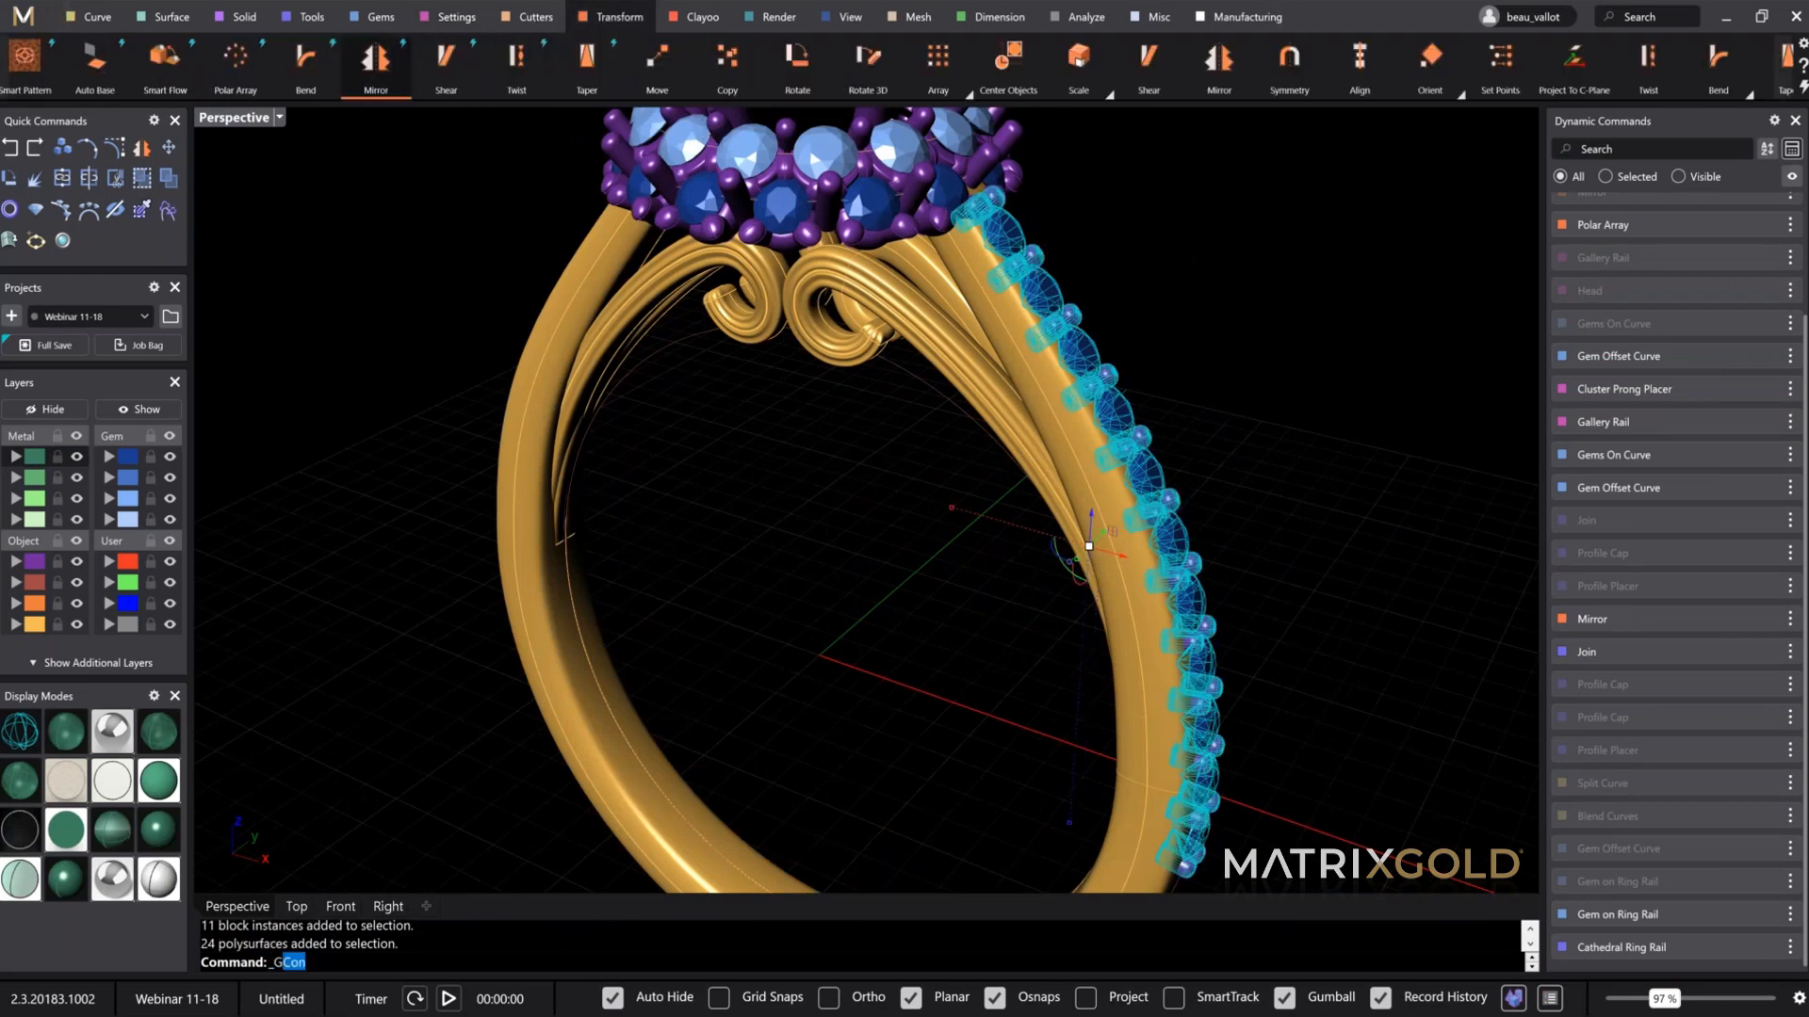
click(373, 93)
scroll(606, 355, down, 5)
shift+right_drag(758, 381, 829, 307)
right_click(688, 469)
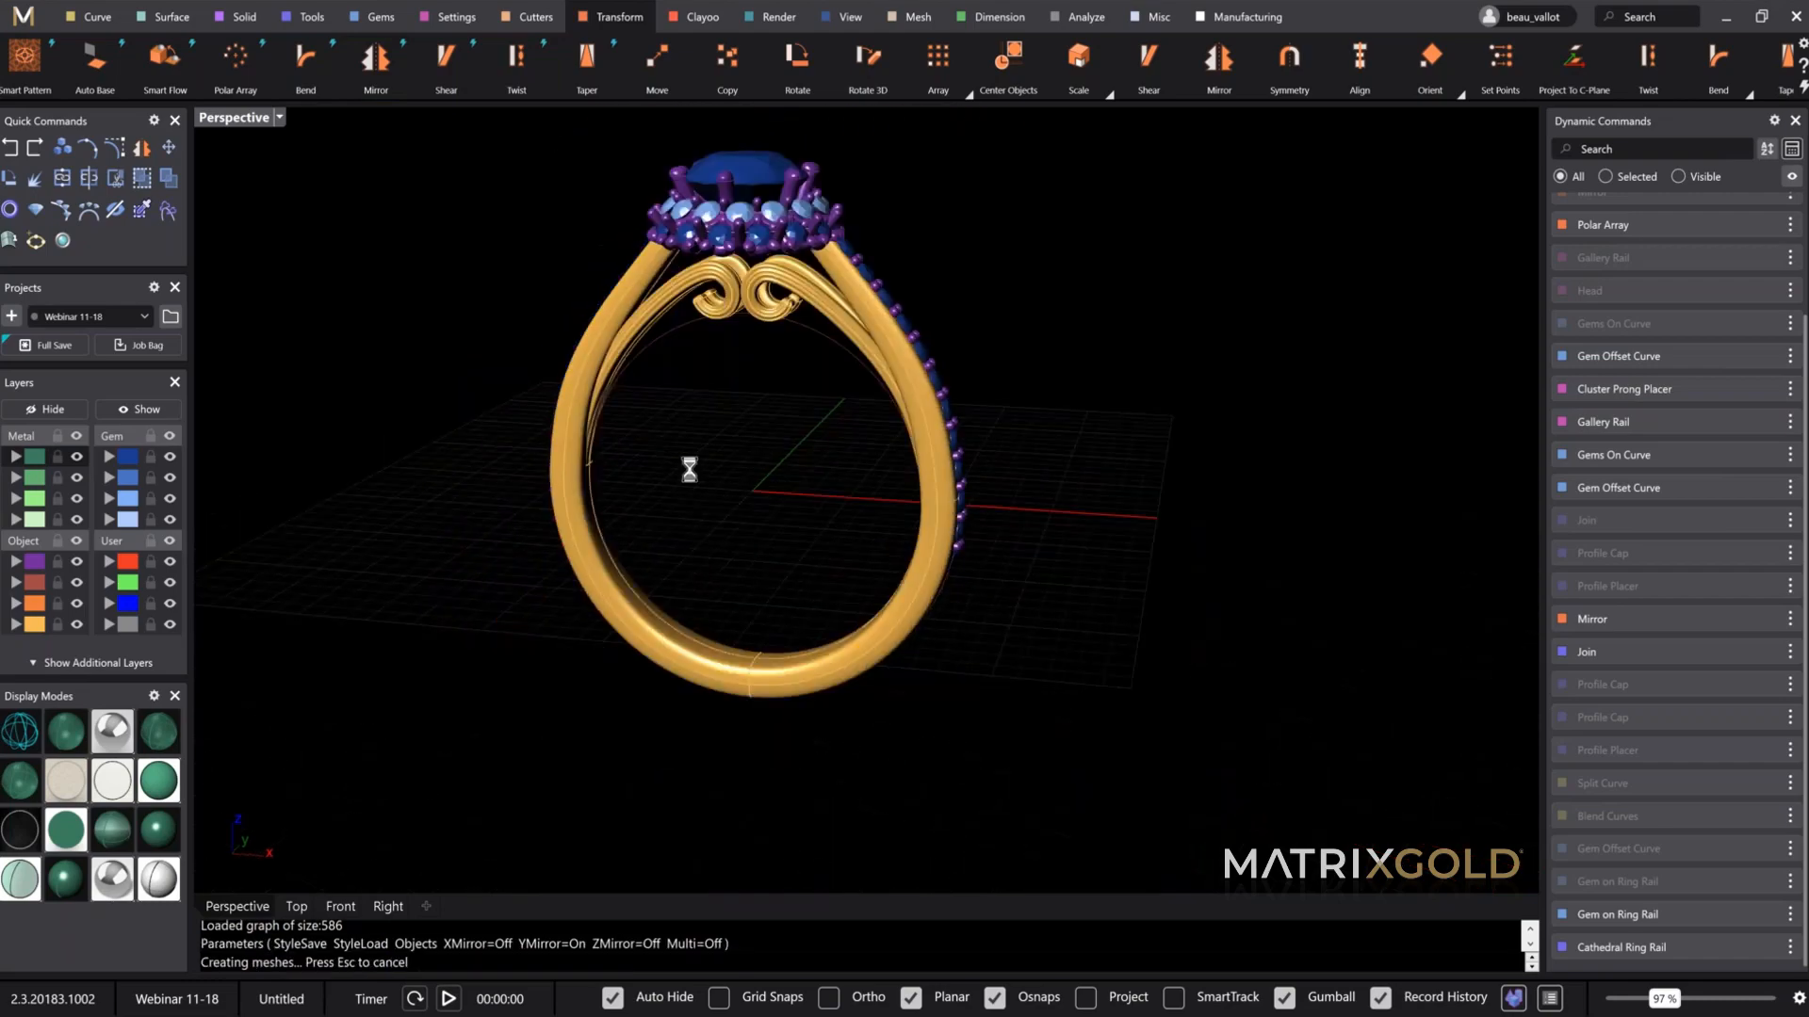
shift+right_drag(788, 481, 798, 480)
mouse_move(872, 474)
right_down()
mouse_move(945, 449)
mouse_move(945, 500)
mouse_move(890, 444)
right_up()
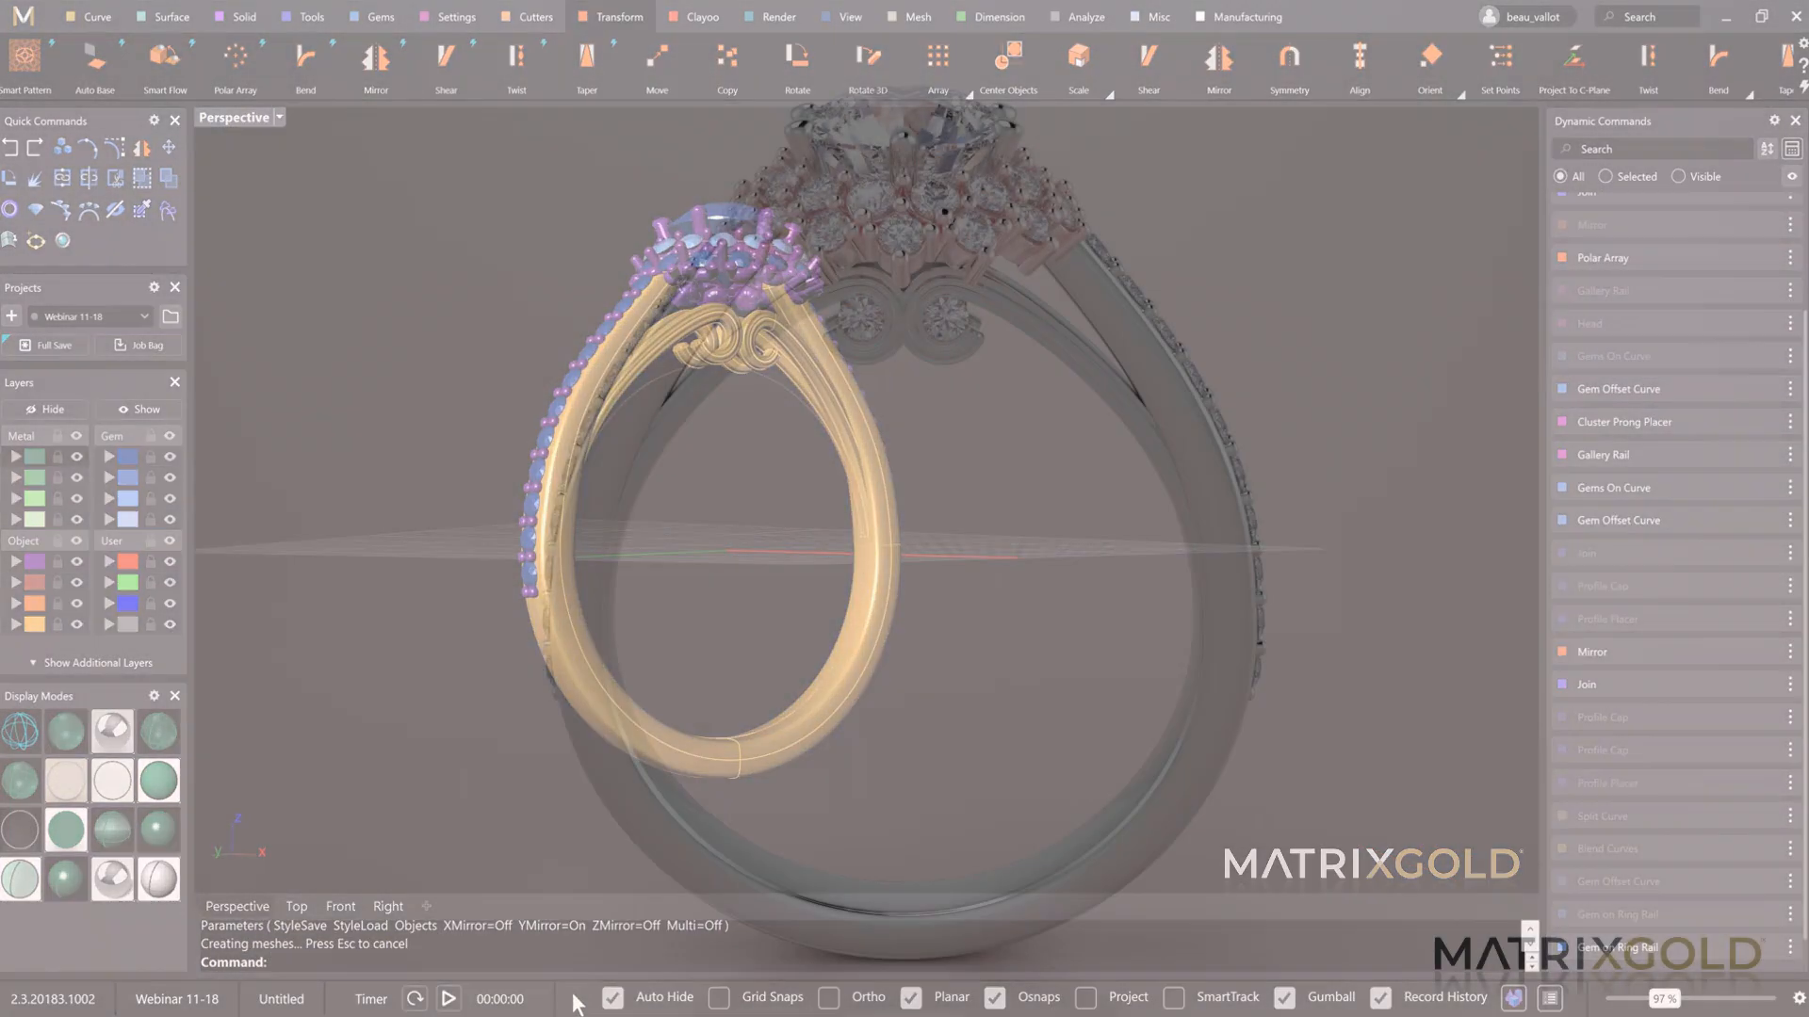